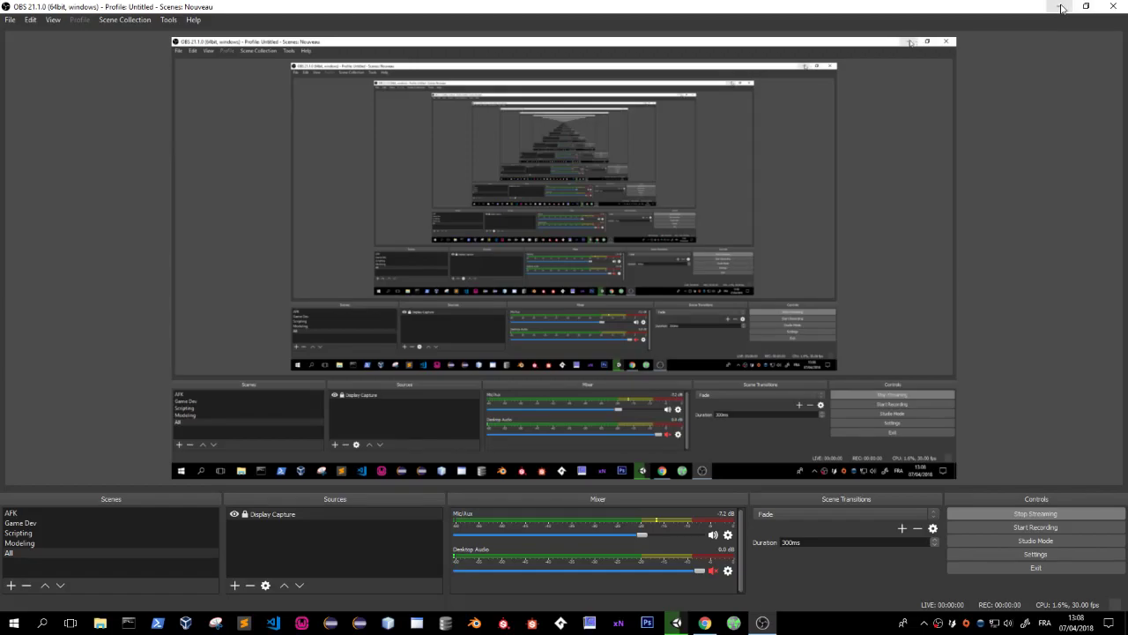
Minimize OBS Studio to reveal the Unity editor's Desert Scene.
click(1061, 8)
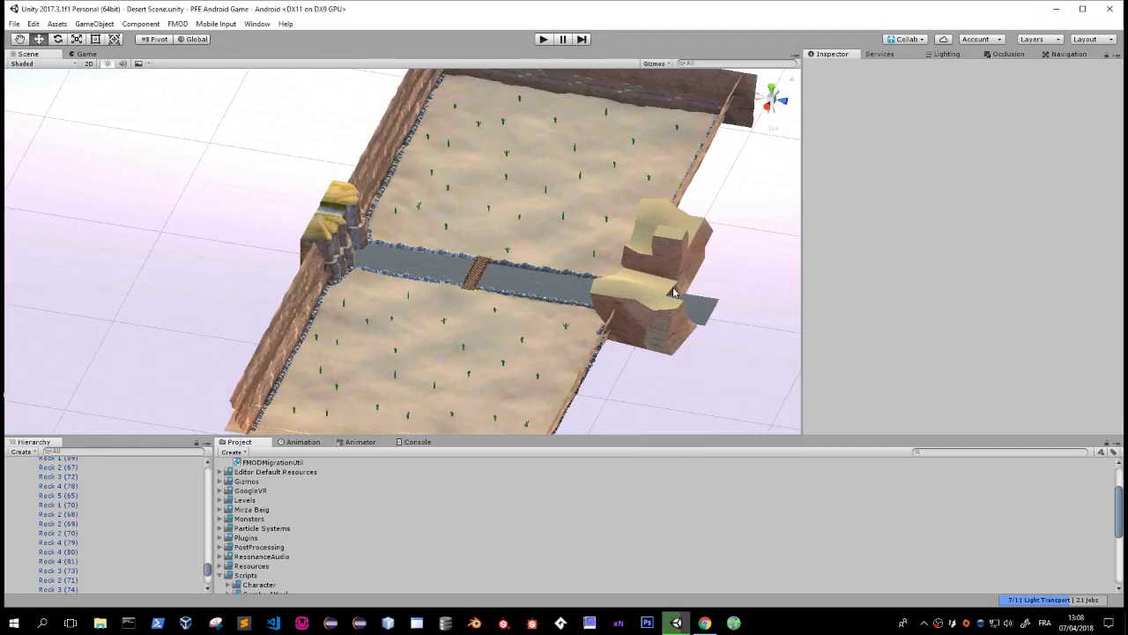
Fly the Scene view to the canyon waterfall and select the SmokeyWaterfall particle system.
middle_drag(499, 305, 766, 139)
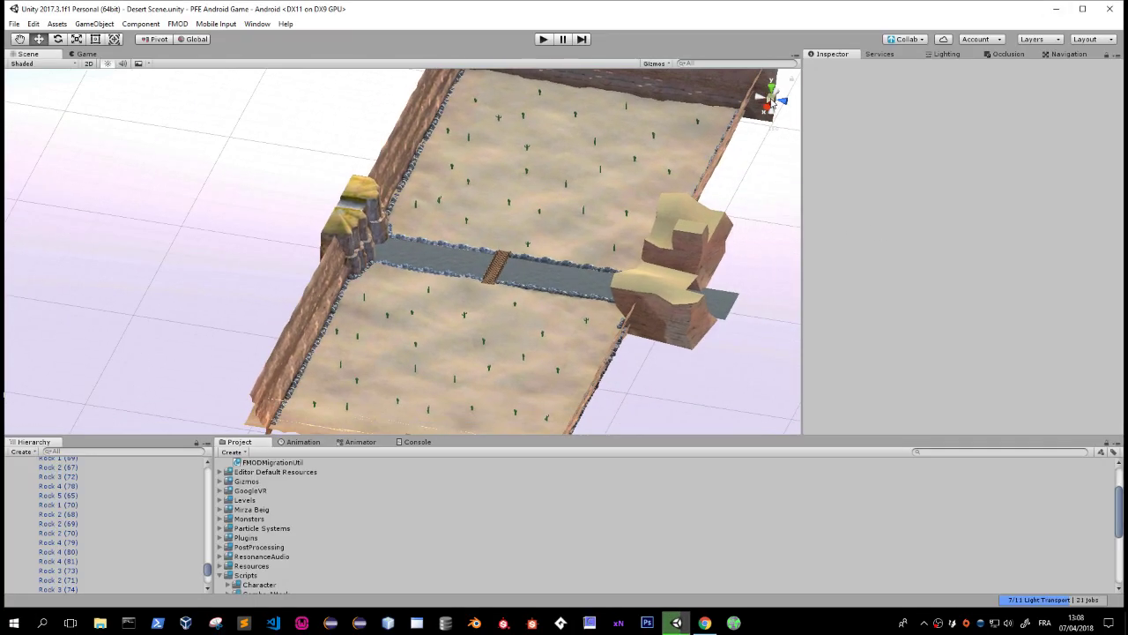
right_drag(772, 104, 476, 203)
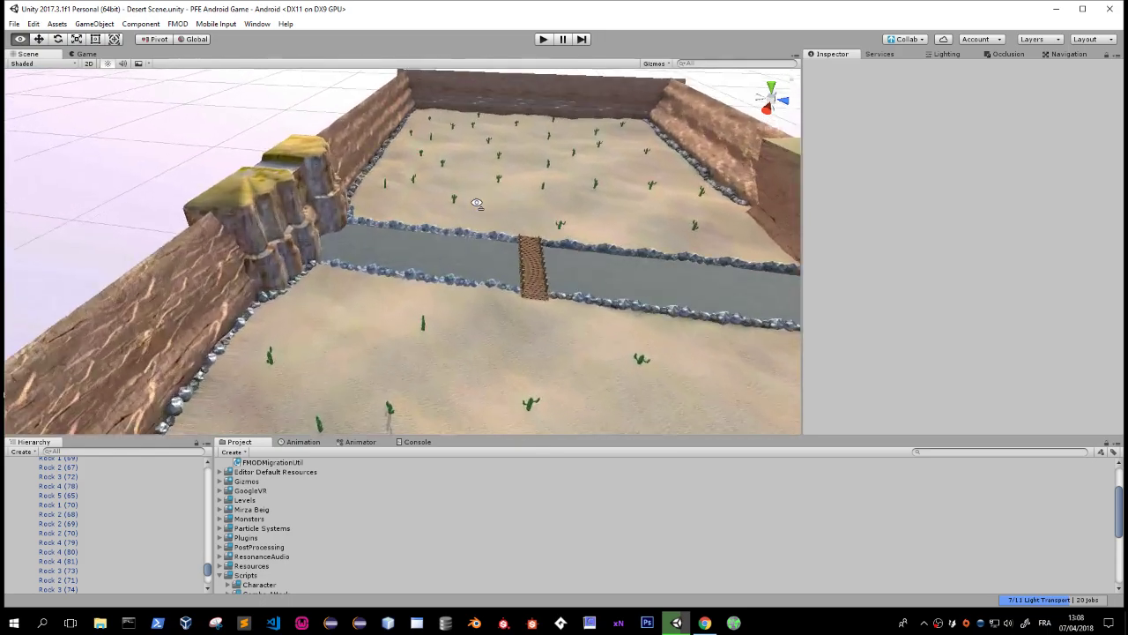
mouse_move(476, 203)
right_down()
mouse_move(276, 294)
mouse_move(211, 182)
mouse_move(238, 218)
right_up()
scroll(97, 529, up, 4)
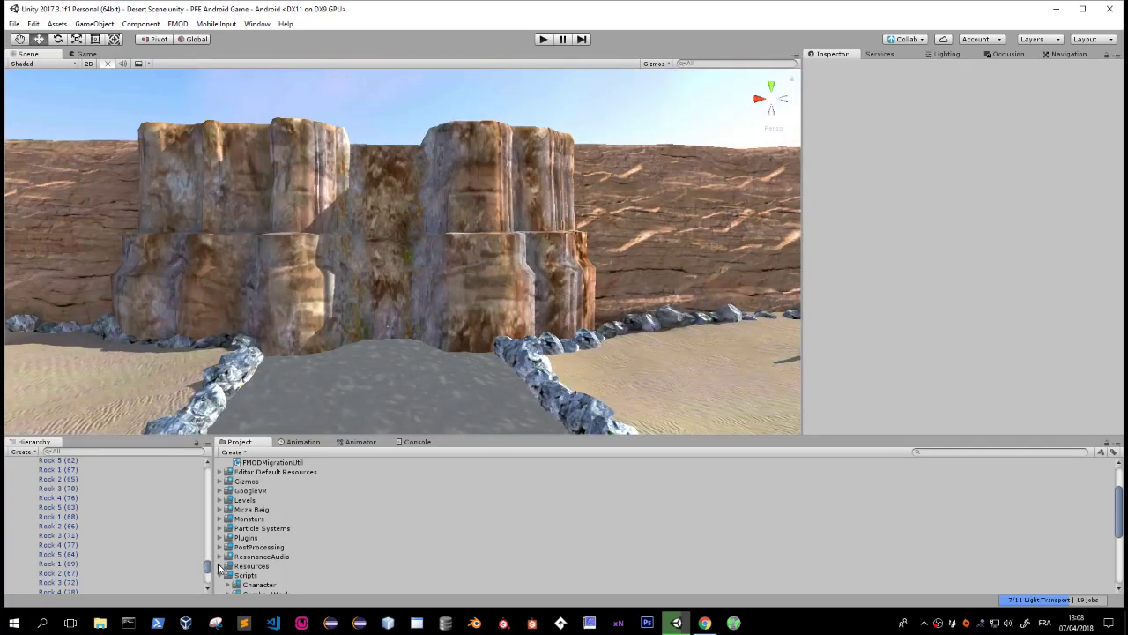
drag(209, 561, 209, 473)
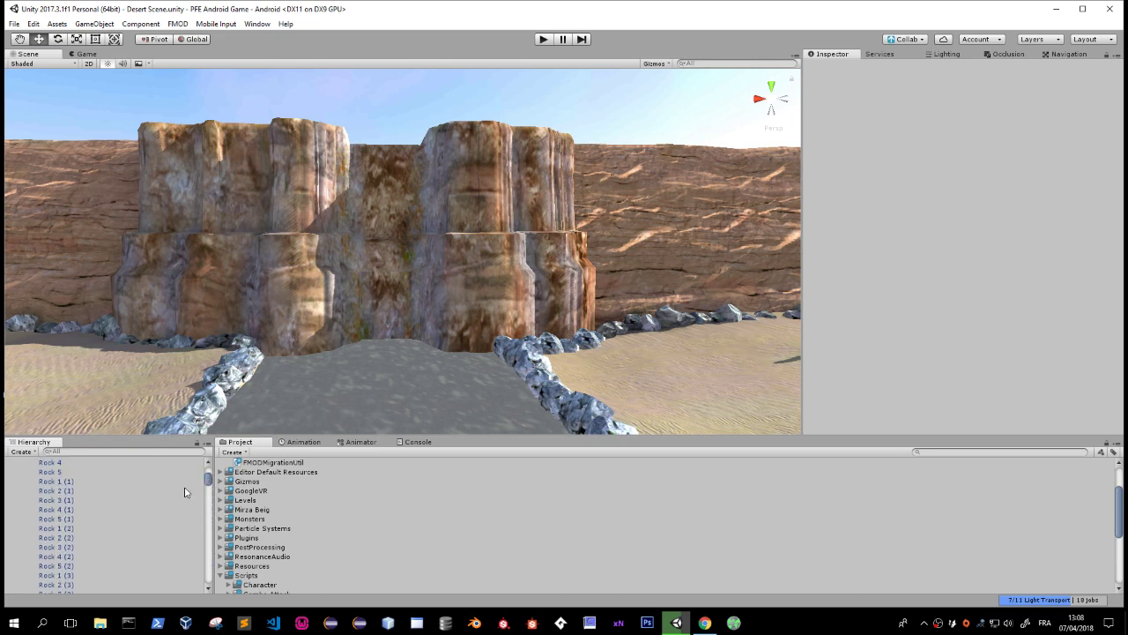
scroll(111, 505, down, 2)
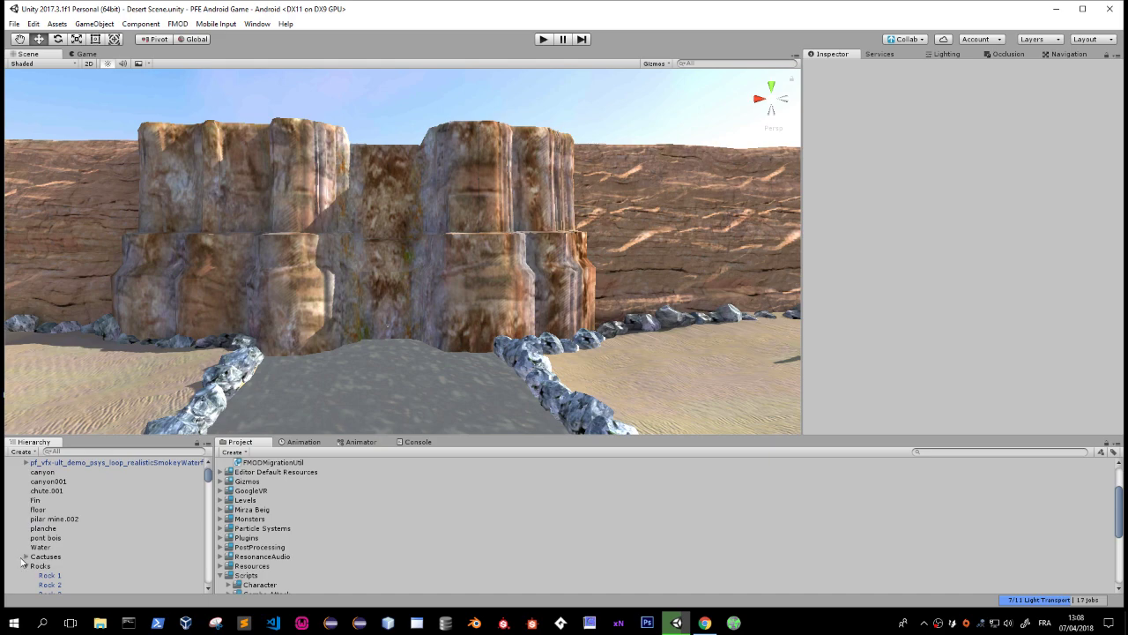
click(22, 561)
click(115, 462)
mouse_move(370, 317)
alt+mouse_down()
mouse_move(309, 317)
mouse_move(476, 339)
alt+mouse_up()
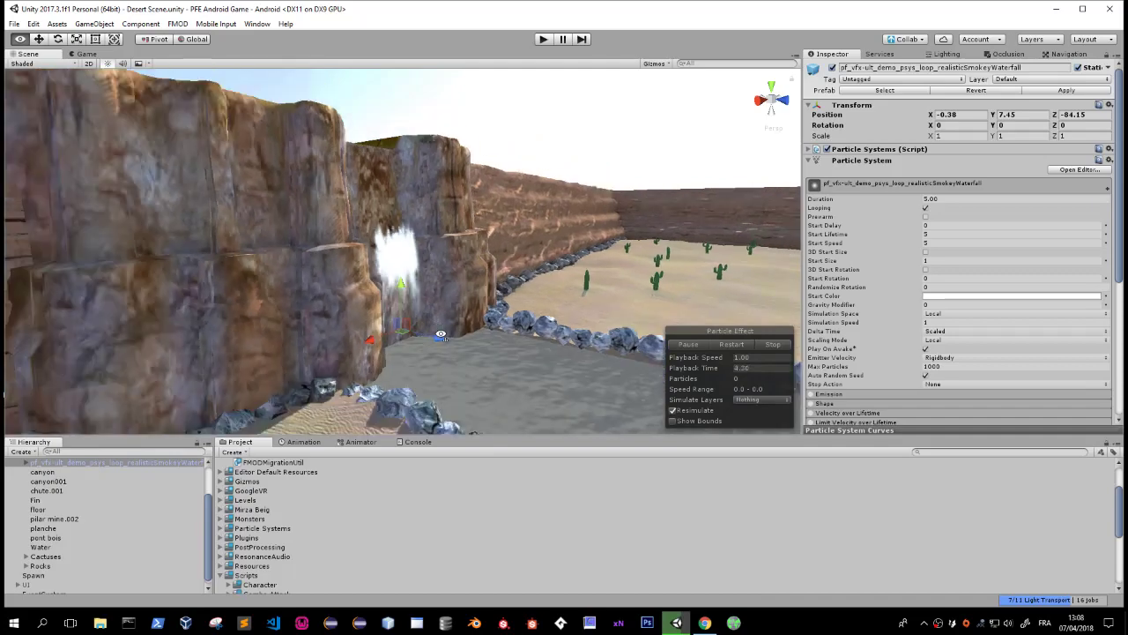
Search 'puff' and drop the purplePuff prefab onto the sand among the cacti.
click(222, 574)
mouse_move(359, 397)
alt+mouse_down()
mouse_move(510, 348)
mouse_move(188, 327)
mouse_move(37, 386)
mouse_move(613, 466)
alt+mouse_up()
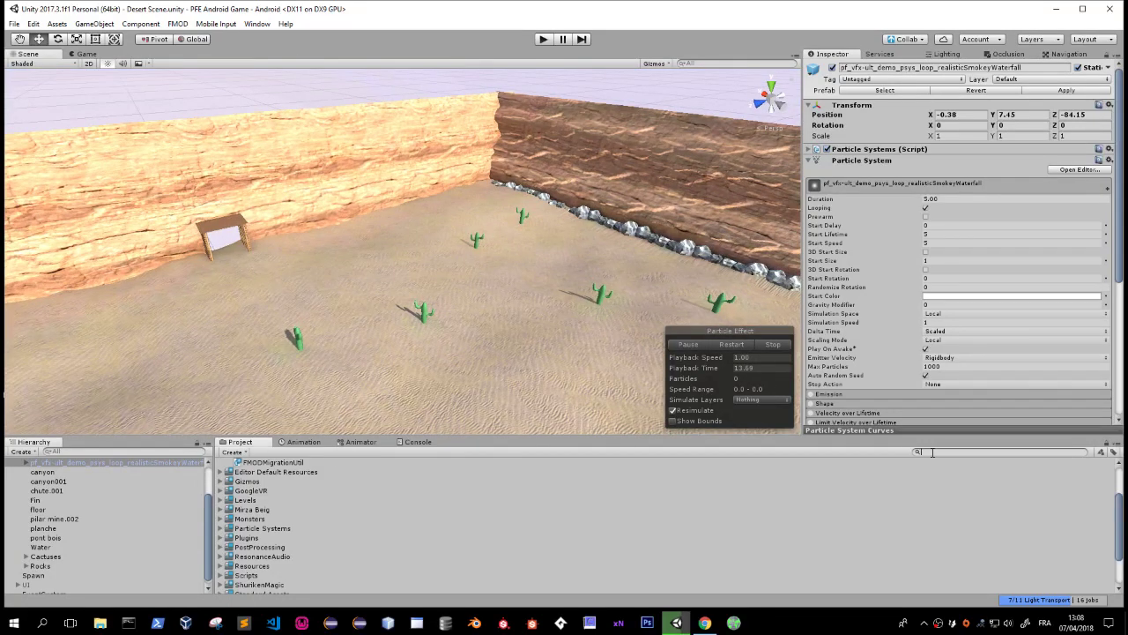
text(puff)
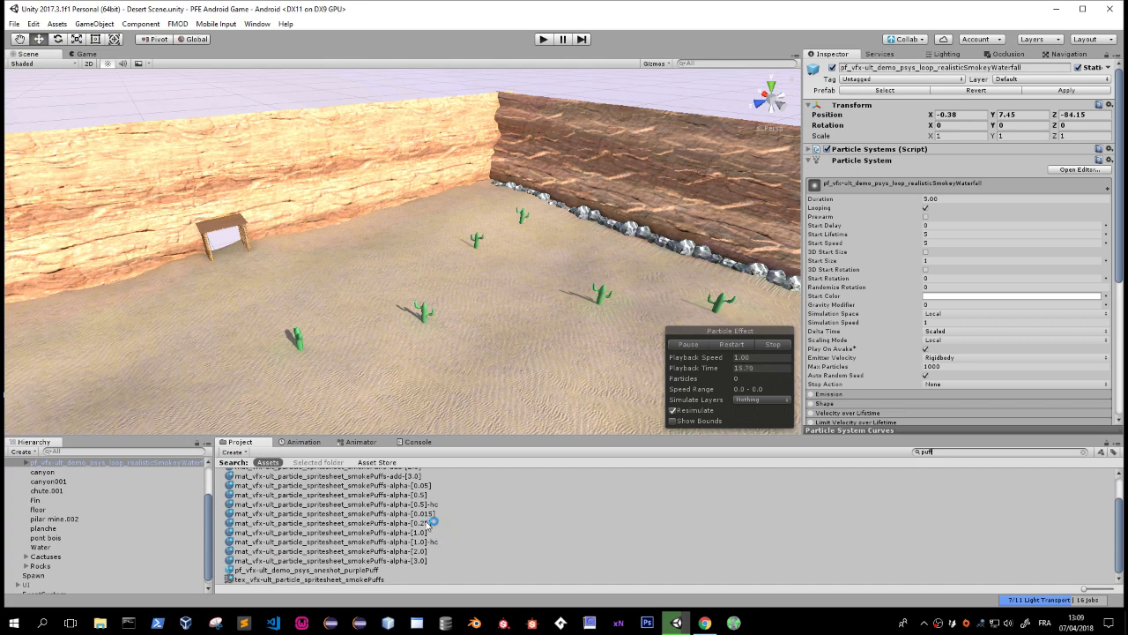
click(347, 570)
drag(347, 570, 446, 402)
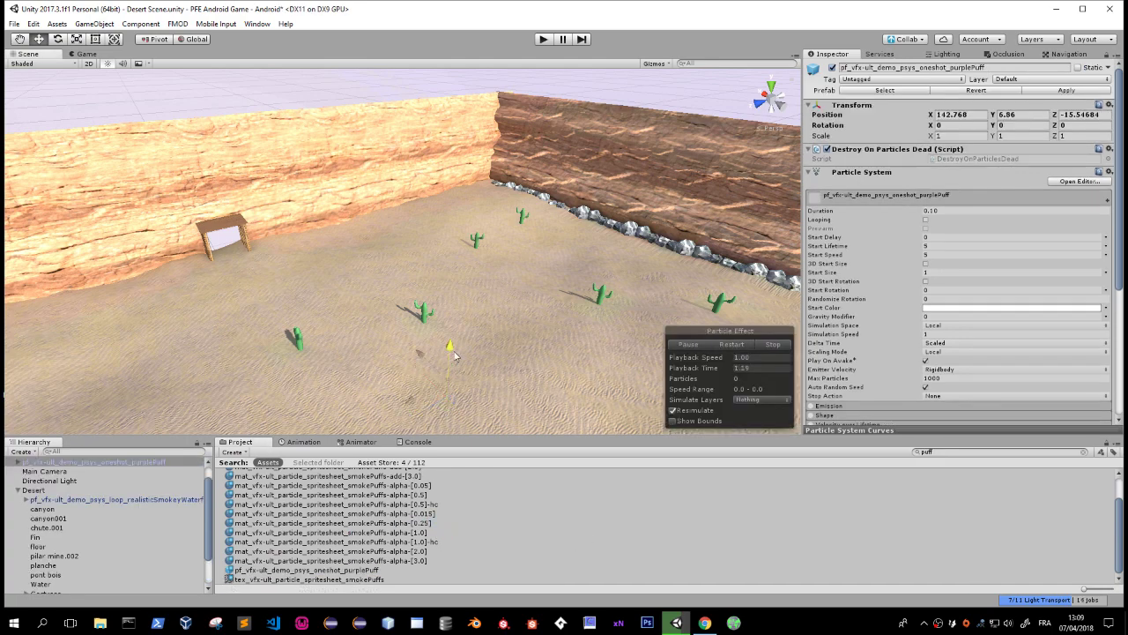
Frame the new purplePuff object and enable it so it plays.
key(f)
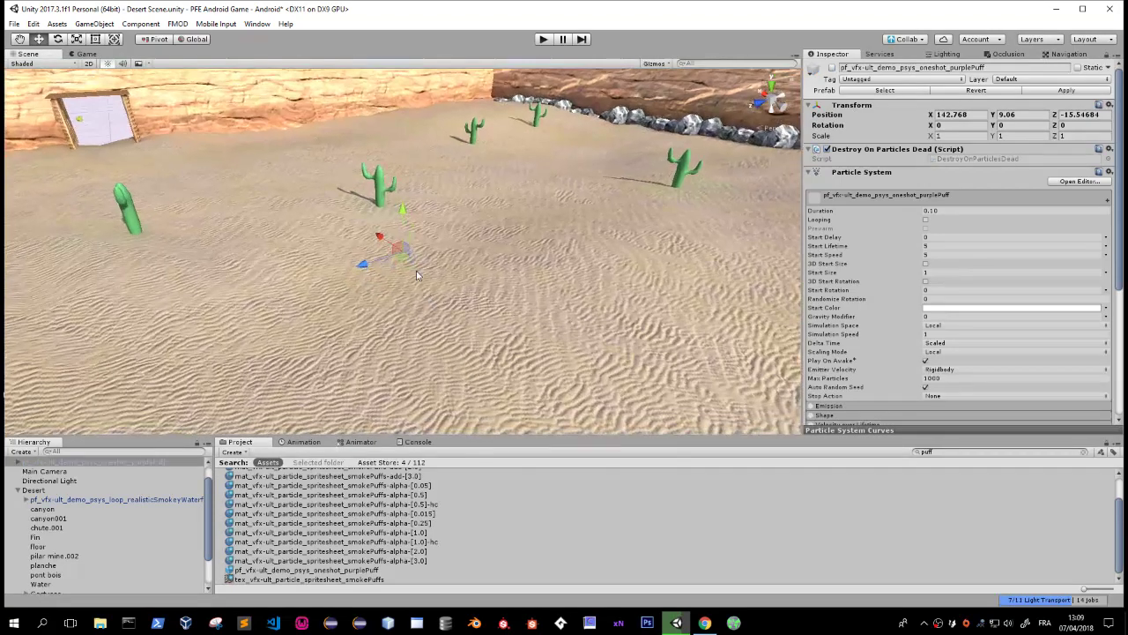
click(80, 461)
click(831, 68)
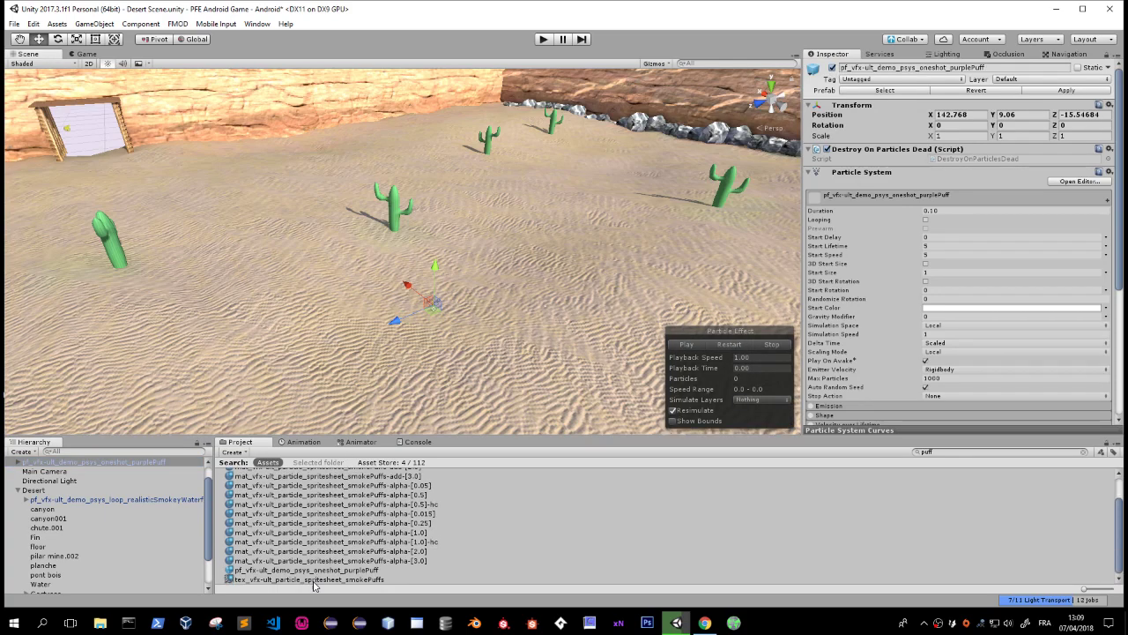
scroll(390, 374, up, 1)
Delete purplePuff's lensflares child, confirming the prefab instance break.
scroll(939, 369, down, 5)
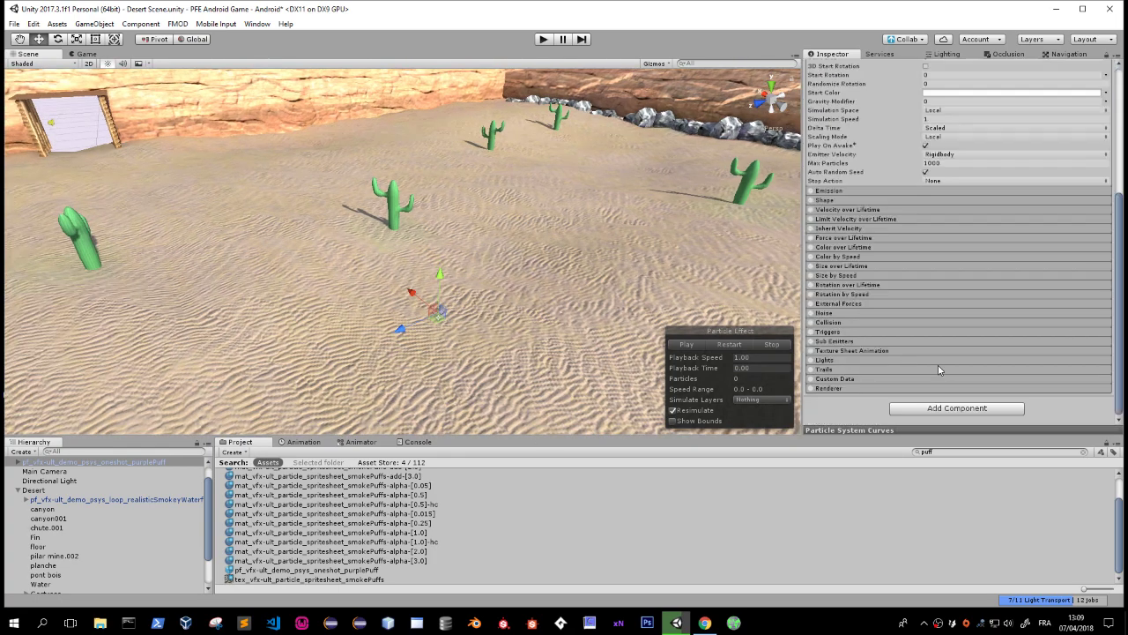
click(29, 465)
click(18, 463)
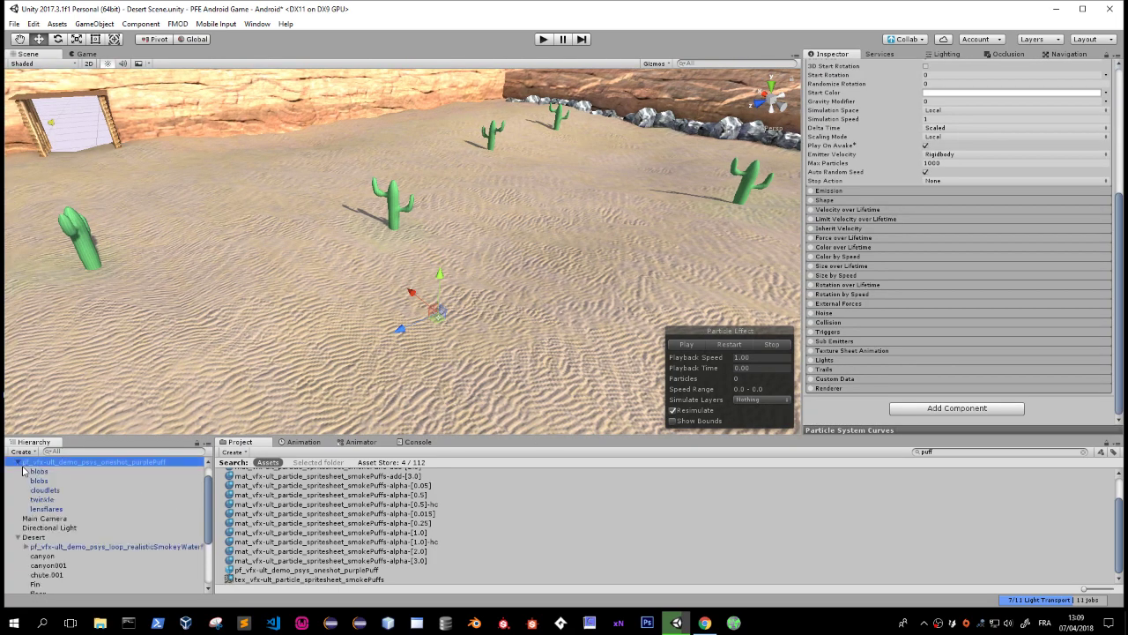
click(40, 471)
shift+click(46, 509)
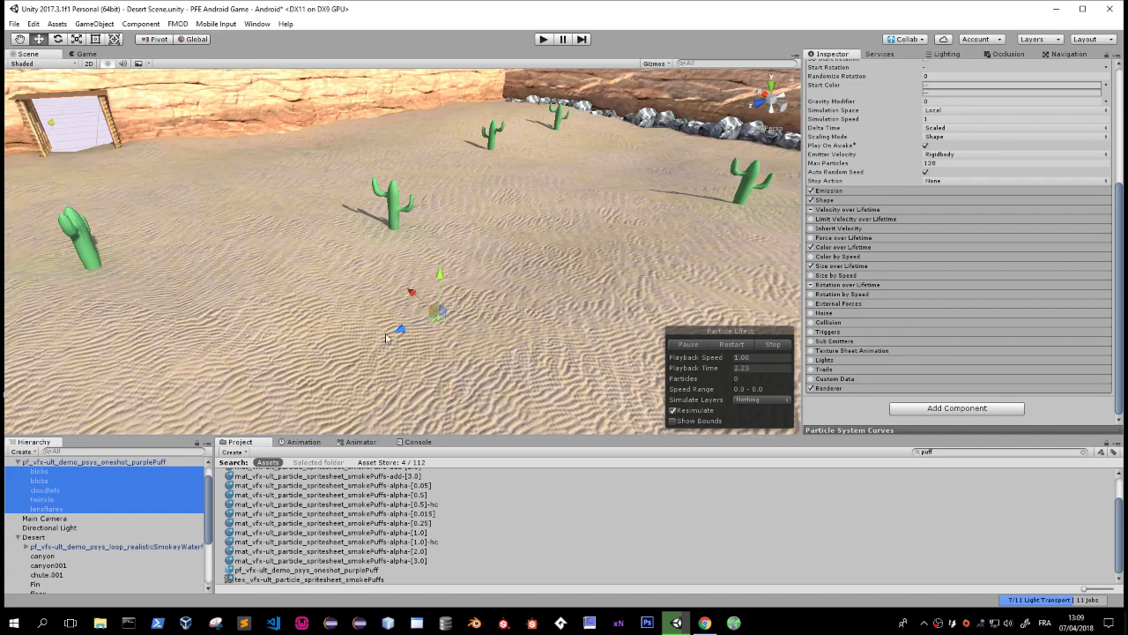
click(53, 509)
key(Delete)
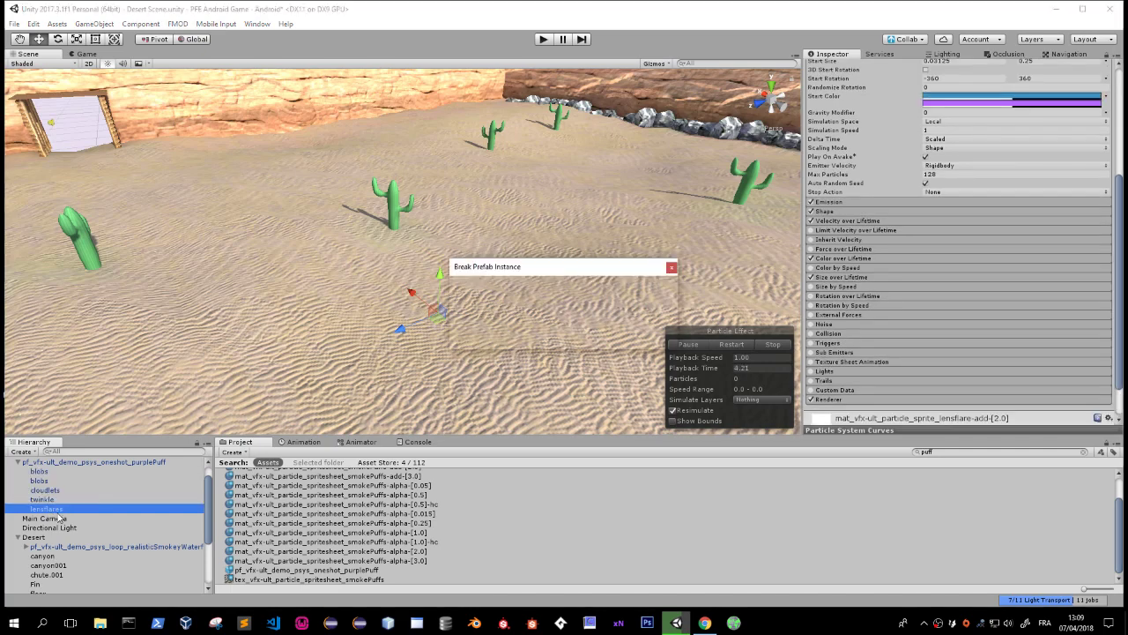
key(Return)
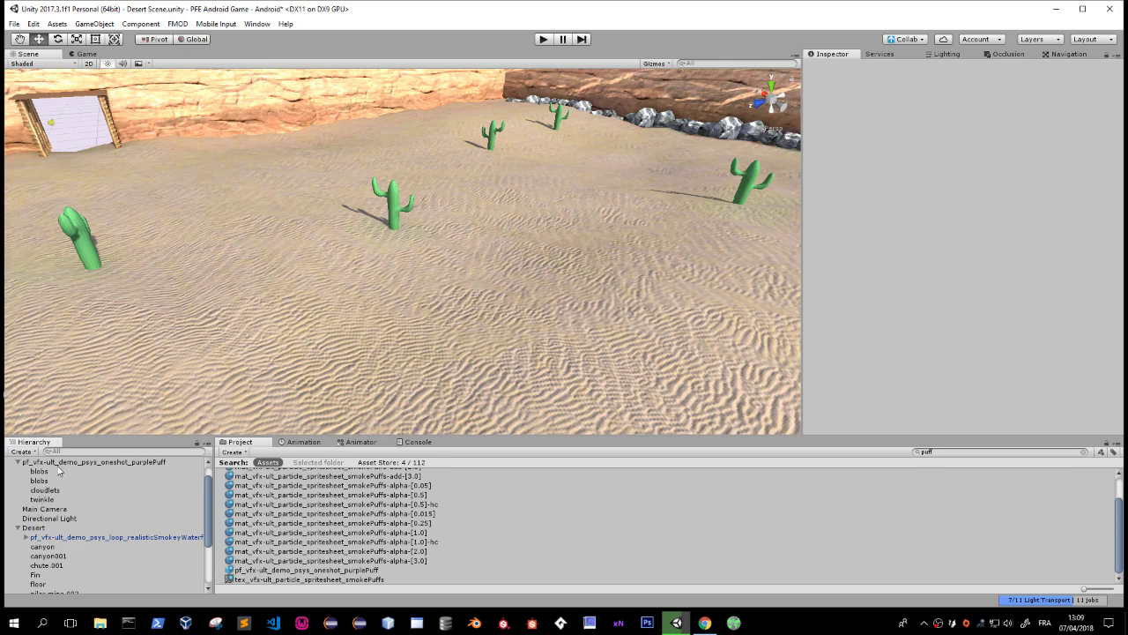
Select the remaining blobs, cloudlets and twinkle children, frame them and restart the preview.
click(58, 470)
shift+click(41, 499)
key(f)
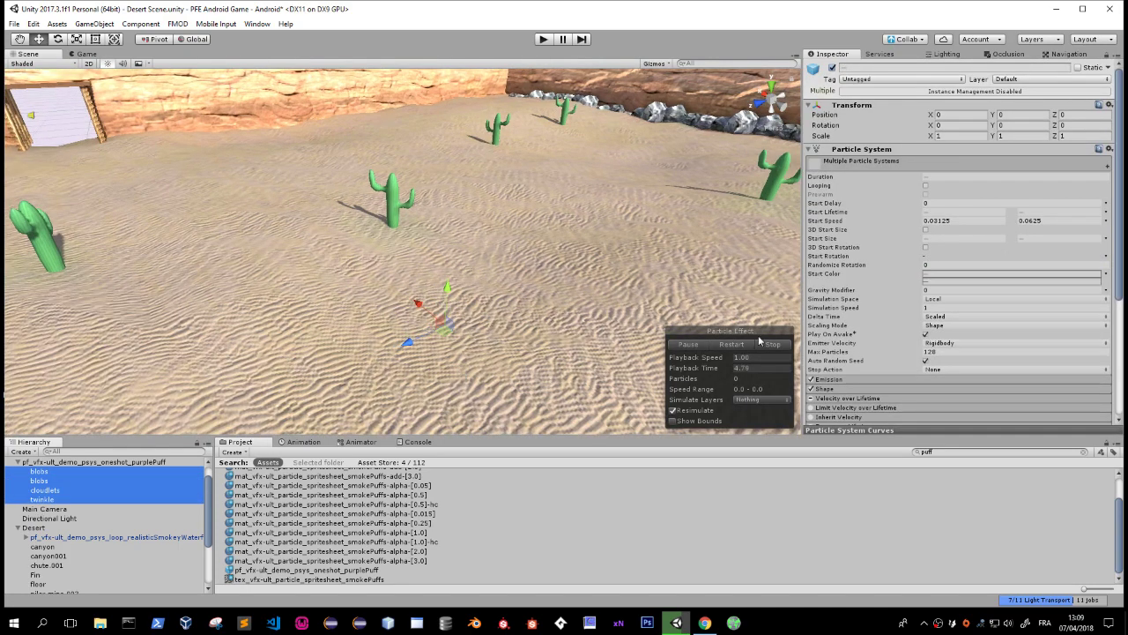
click(732, 344)
click(733, 345)
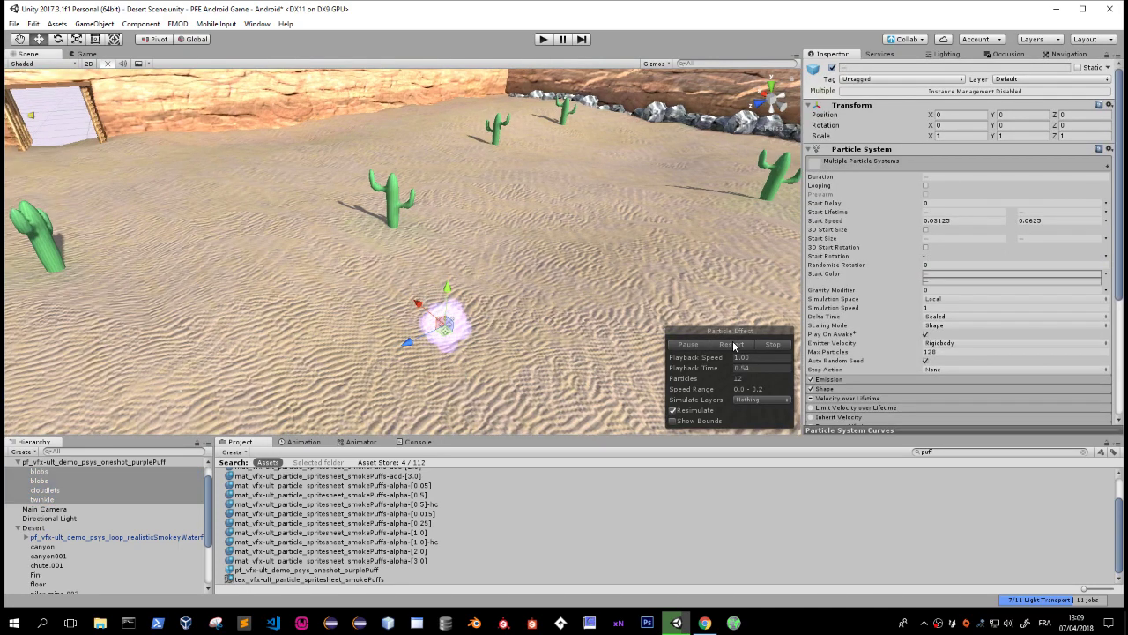
scroll(899, 328, down, 5)
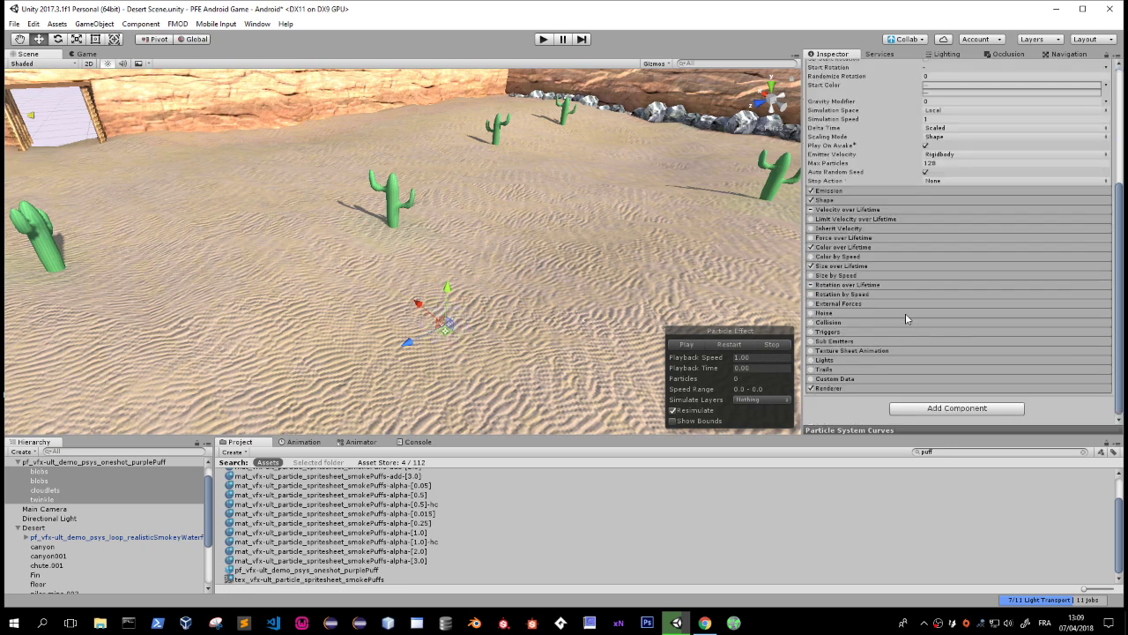
click(828, 388)
scroll(857, 344, down, 3)
click(826, 282)
click(44, 471)
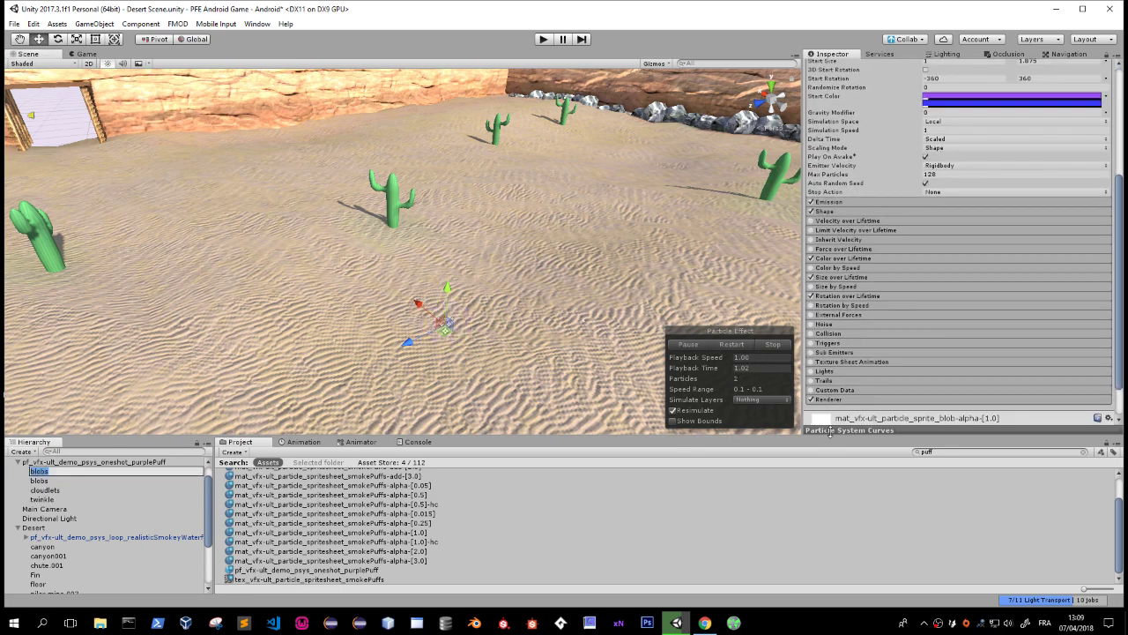
Set both blobs materials to the Mobile/Particles/Alpha Blended shader.
click(877, 391)
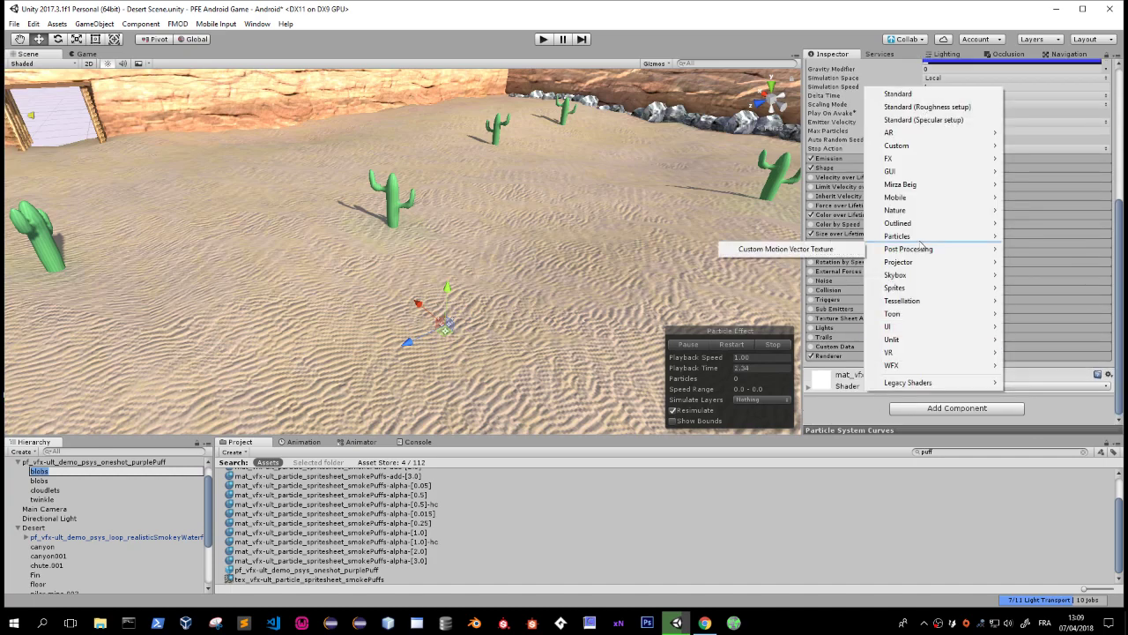
mouse_move(890, 238)
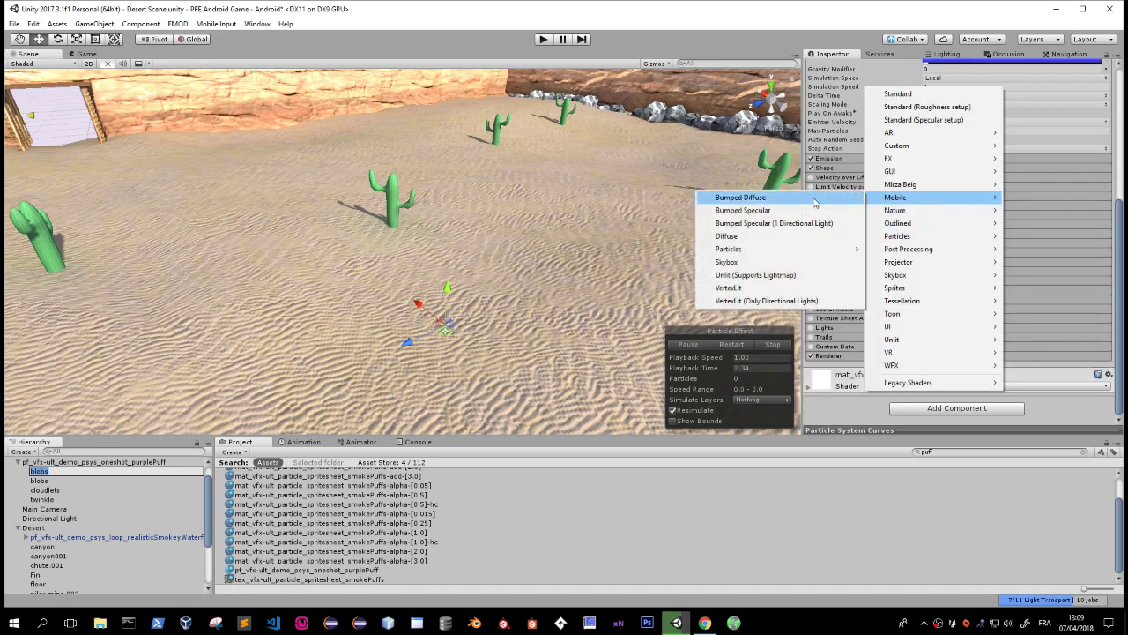
mouse_move(894, 197)
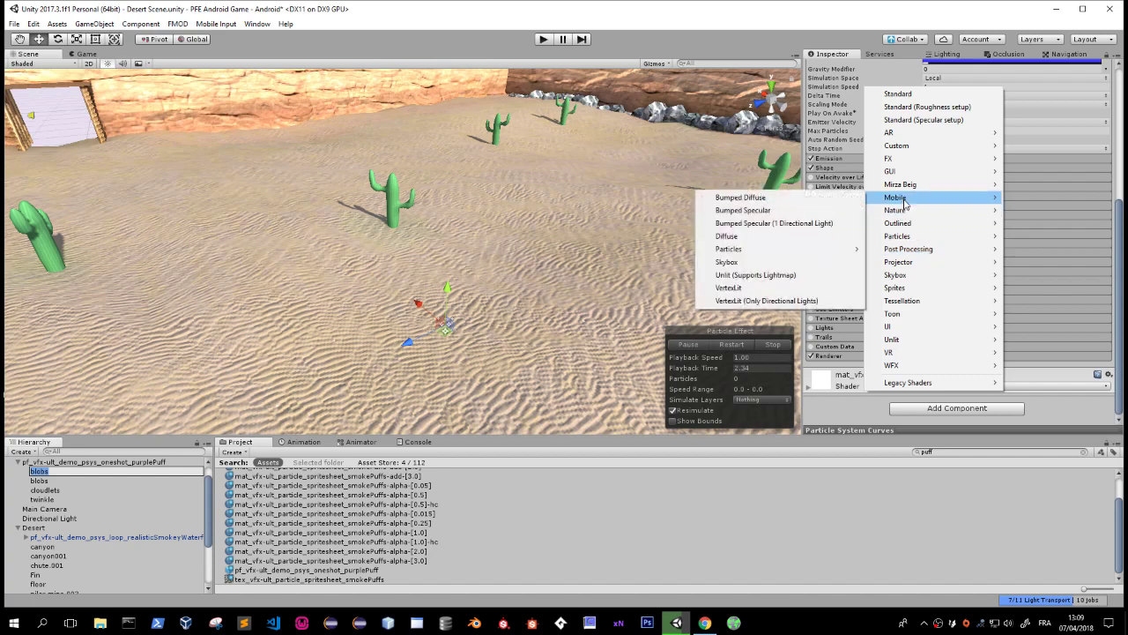
mouse_move(793, 249)
click(903, 262)
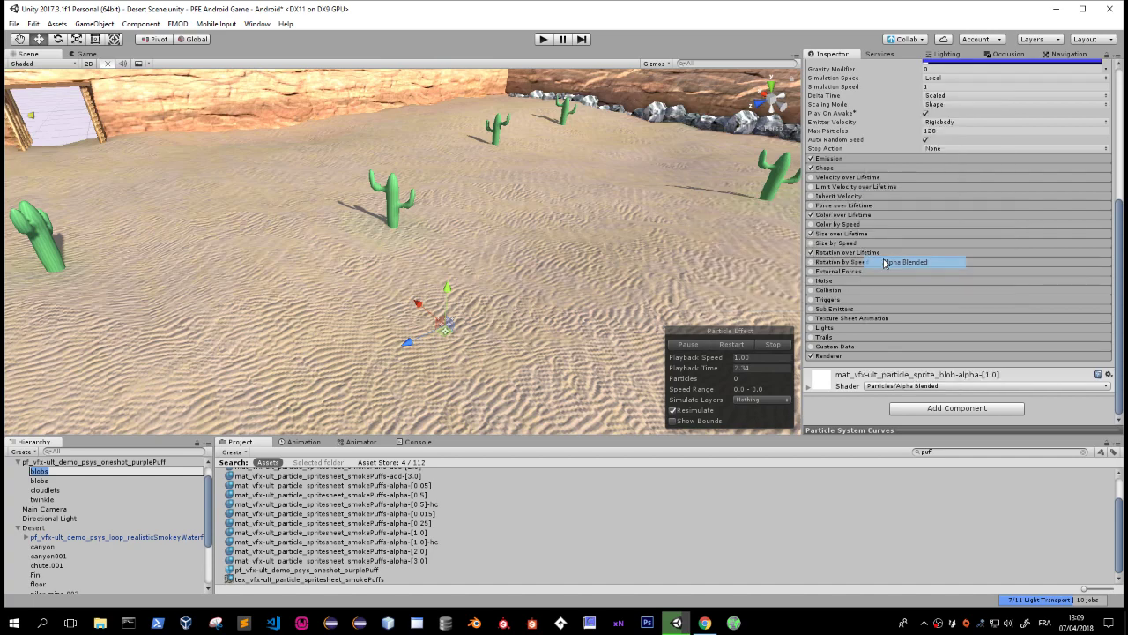
click(40, 480)
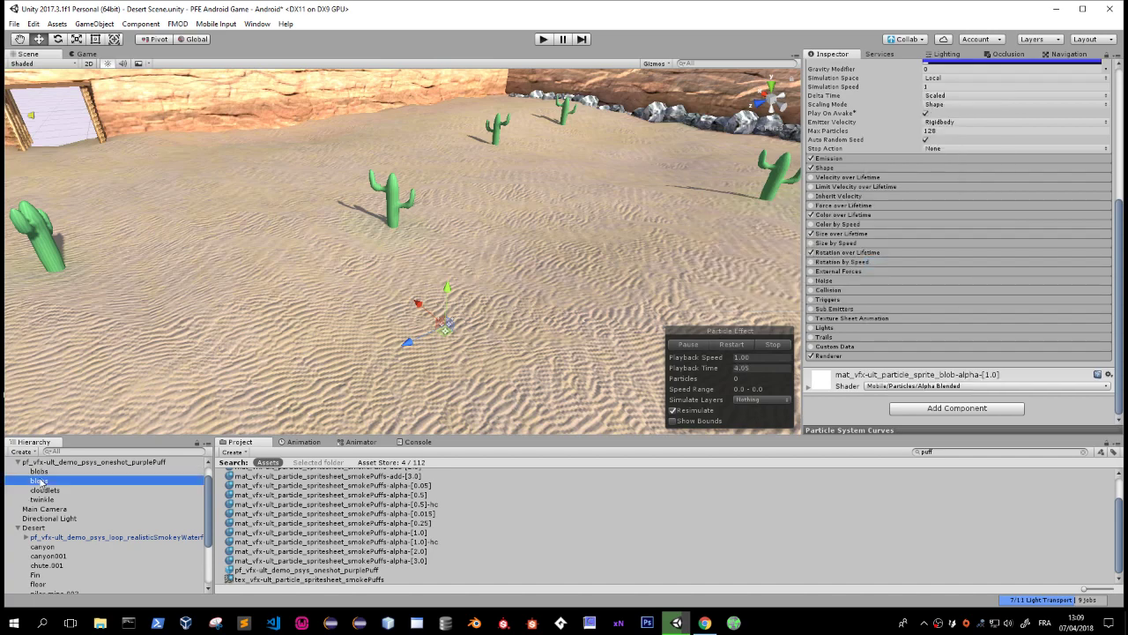
click(929, 385)
mouse_move(894, 198)
mouse_move(769, 250)
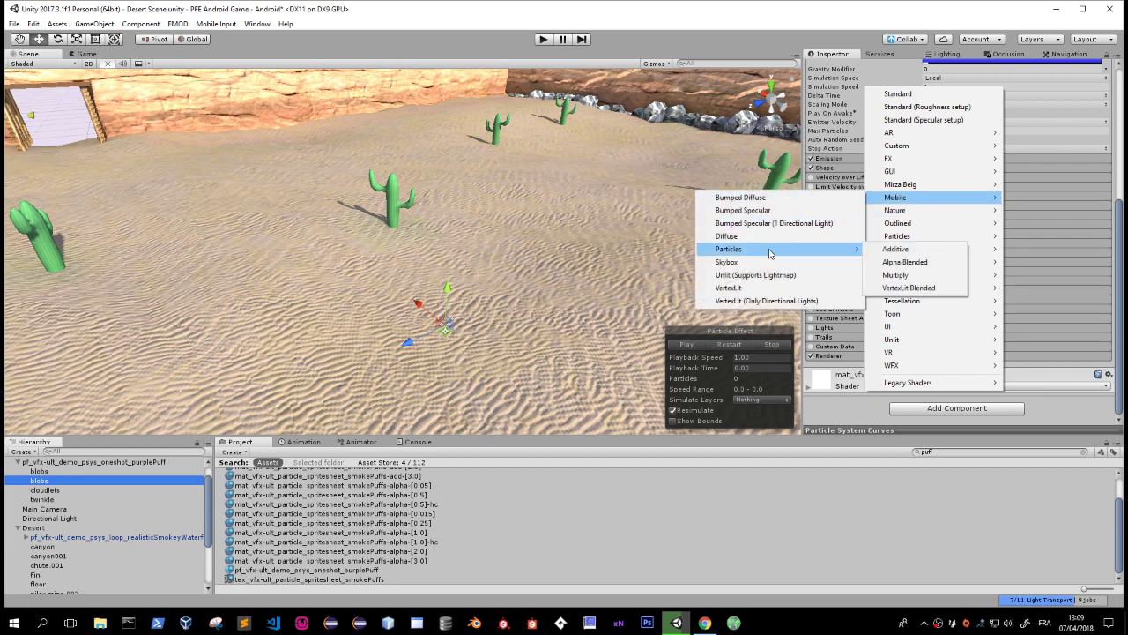
click(900, 262)
Switch the cloudlets material to the Mobile/Particles/Alpha Blended shader.
click(46, 490)
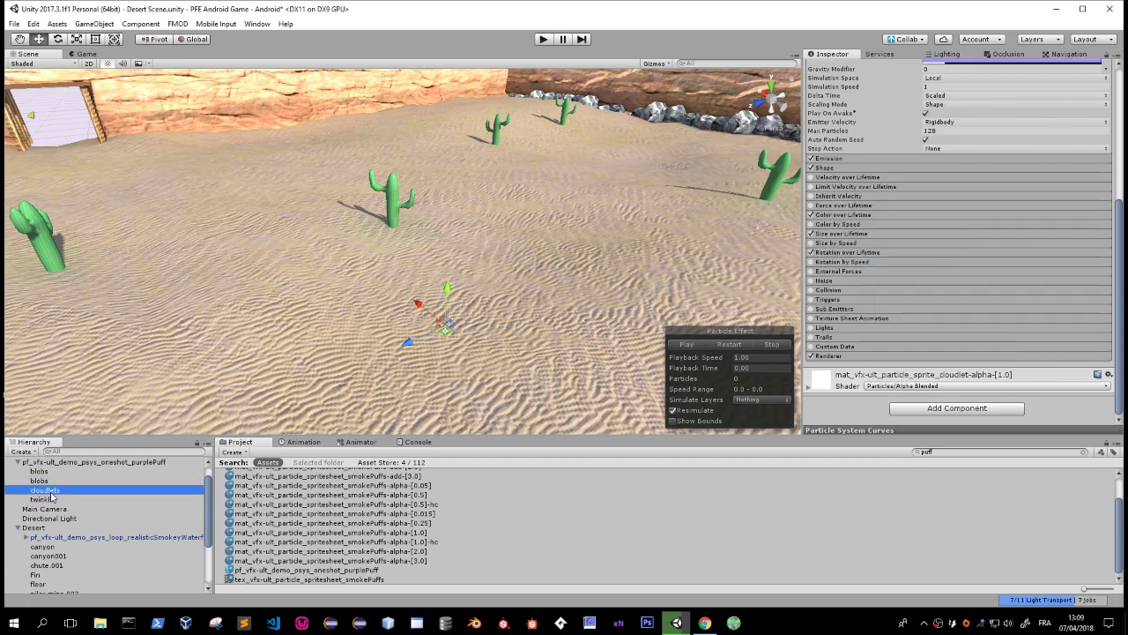
click(901, 388)
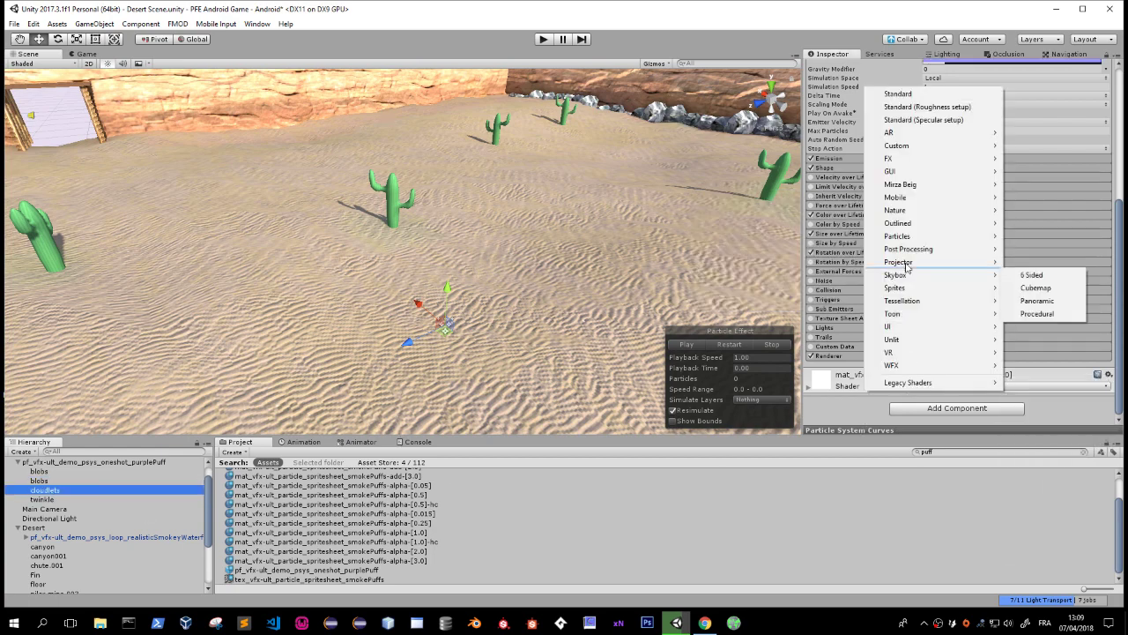
mouse_move(899, 198)
mouse_move(748, 250)
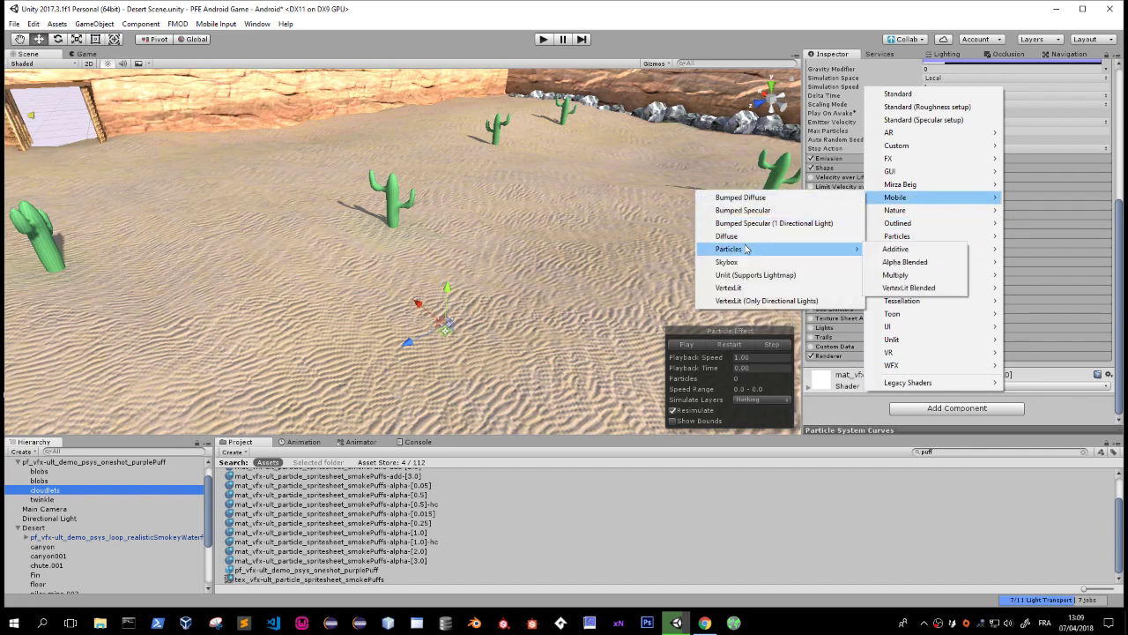
click(911, 267)
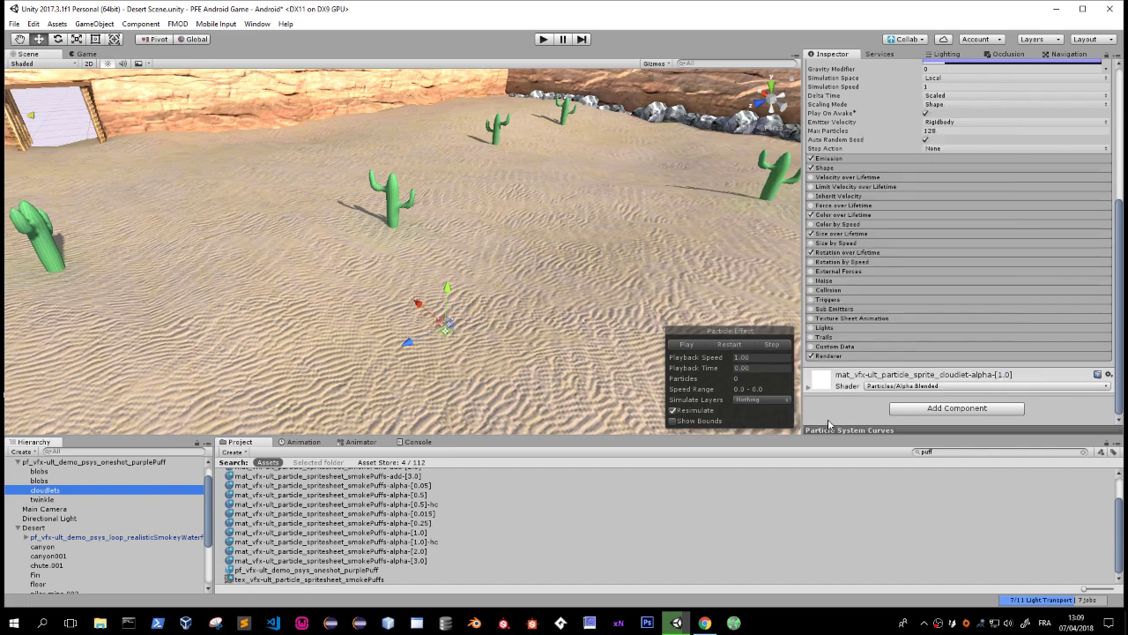
click(917, 389)
mouse_move(898, 198)
mouse_move(762, 249)
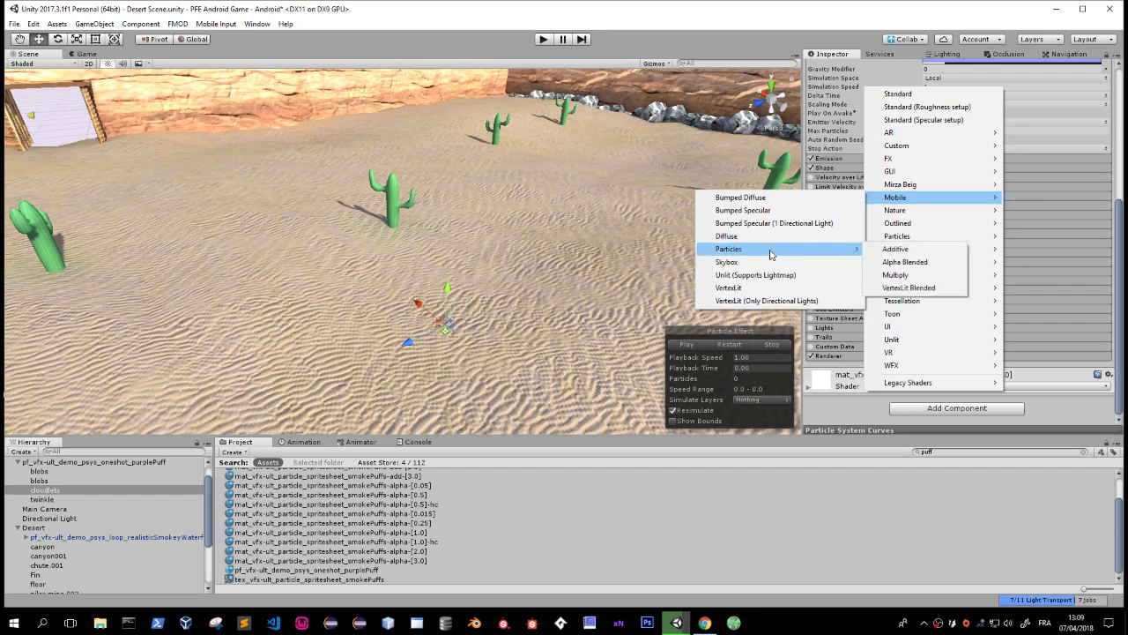
click(911, 267)
Give twinkle the Mobile/Particles/Additive shader and select purplePuff to preview.
click(42, 499)
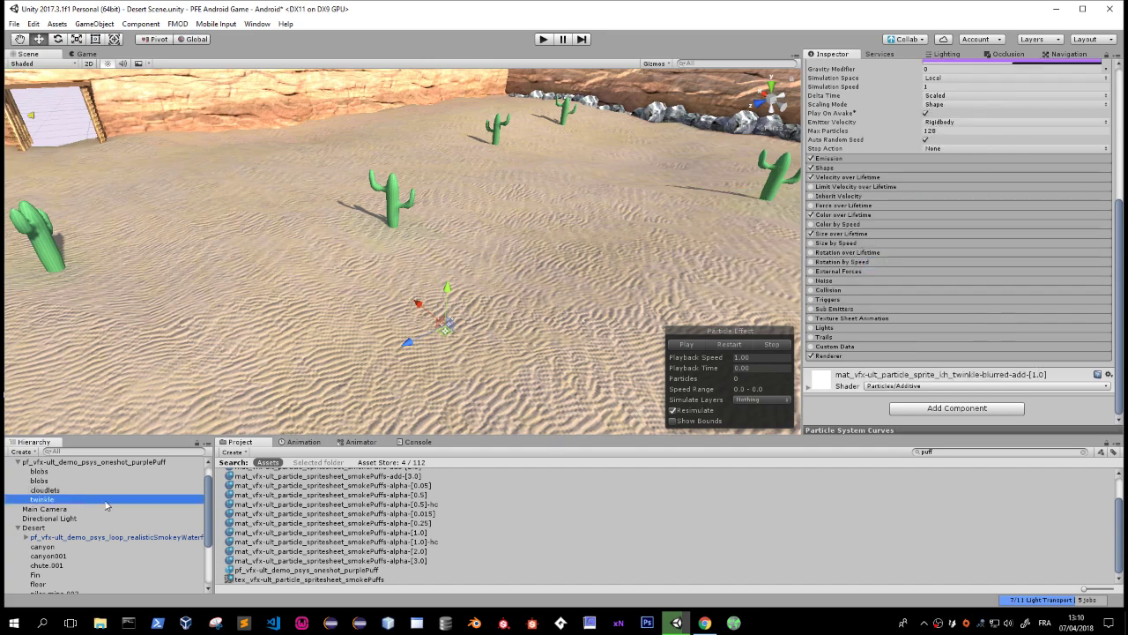
click(886, 386)
mouse_move(899, 197)
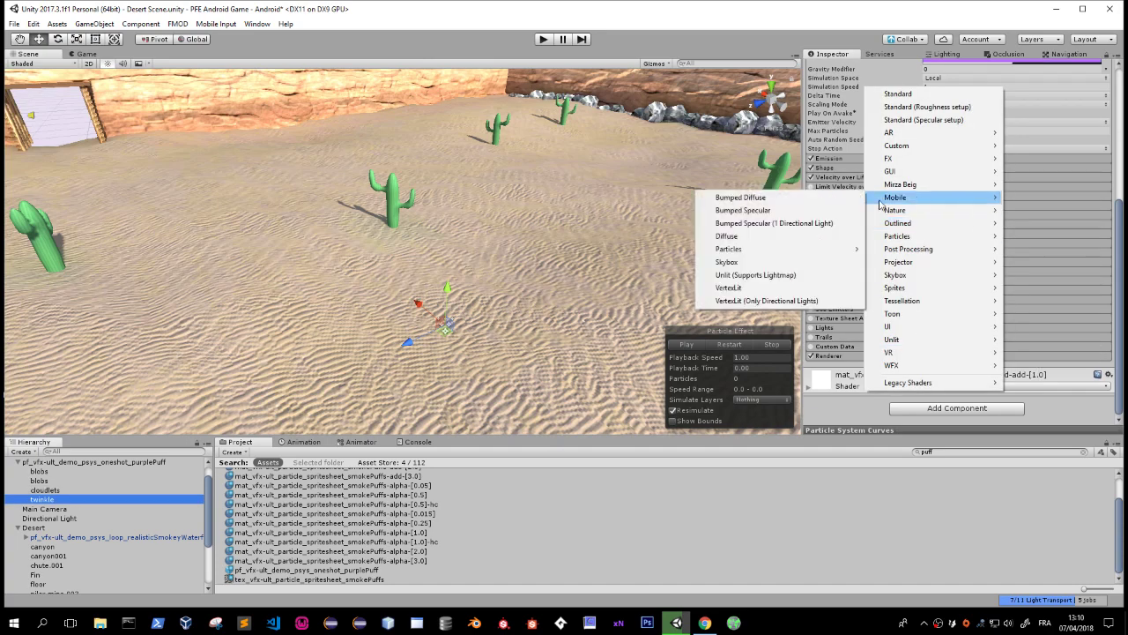
mouse_move(777, 249)
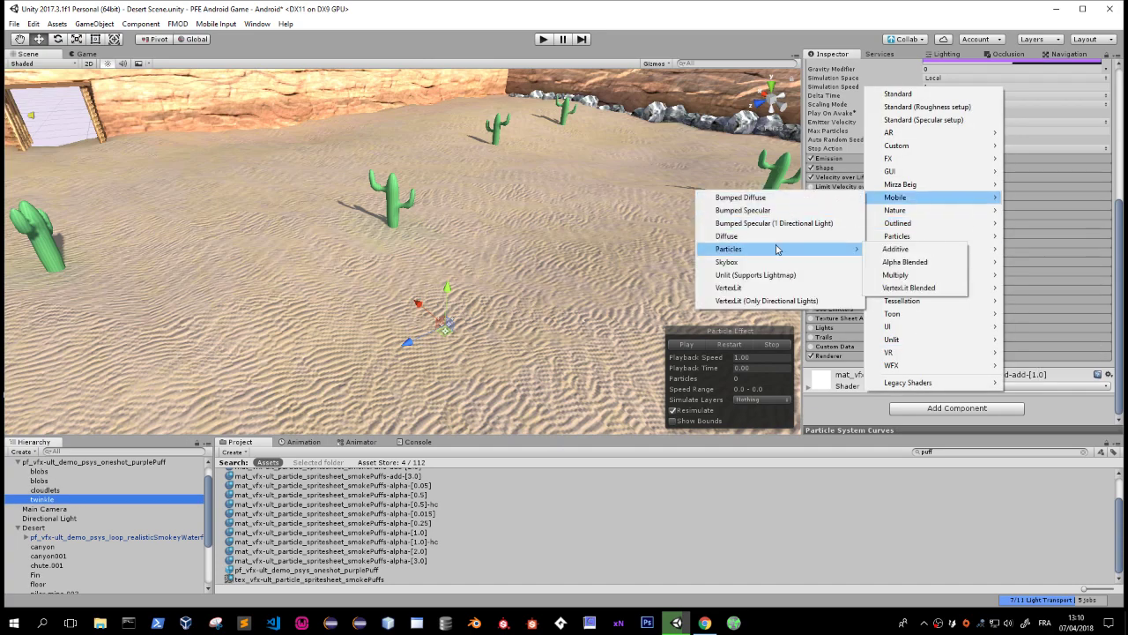
click(896, 249)
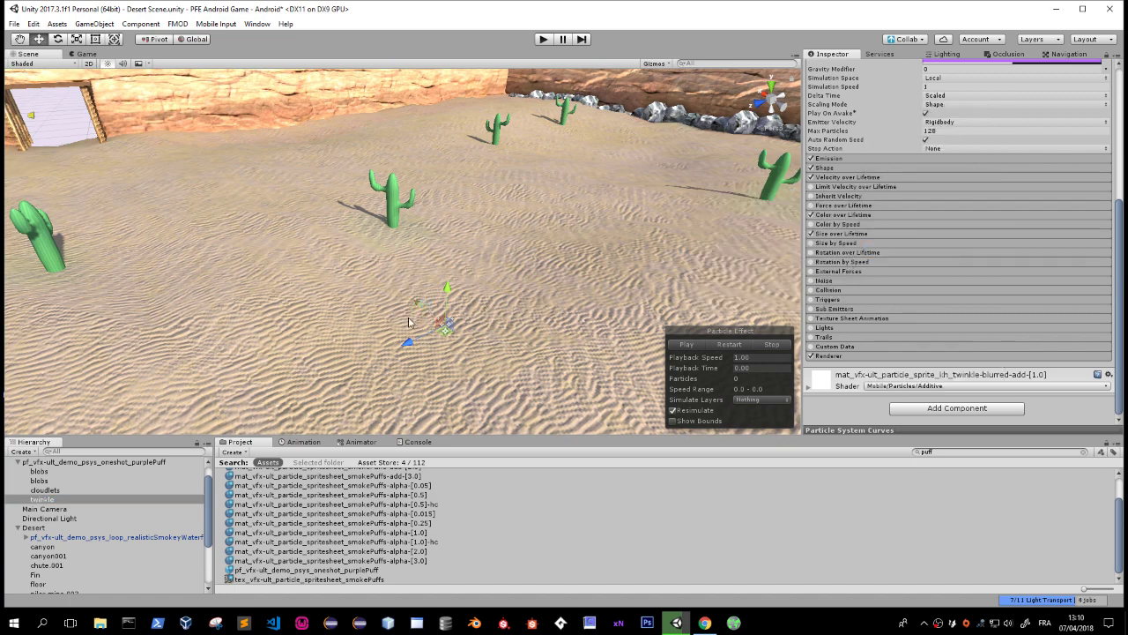
click(29, 461)
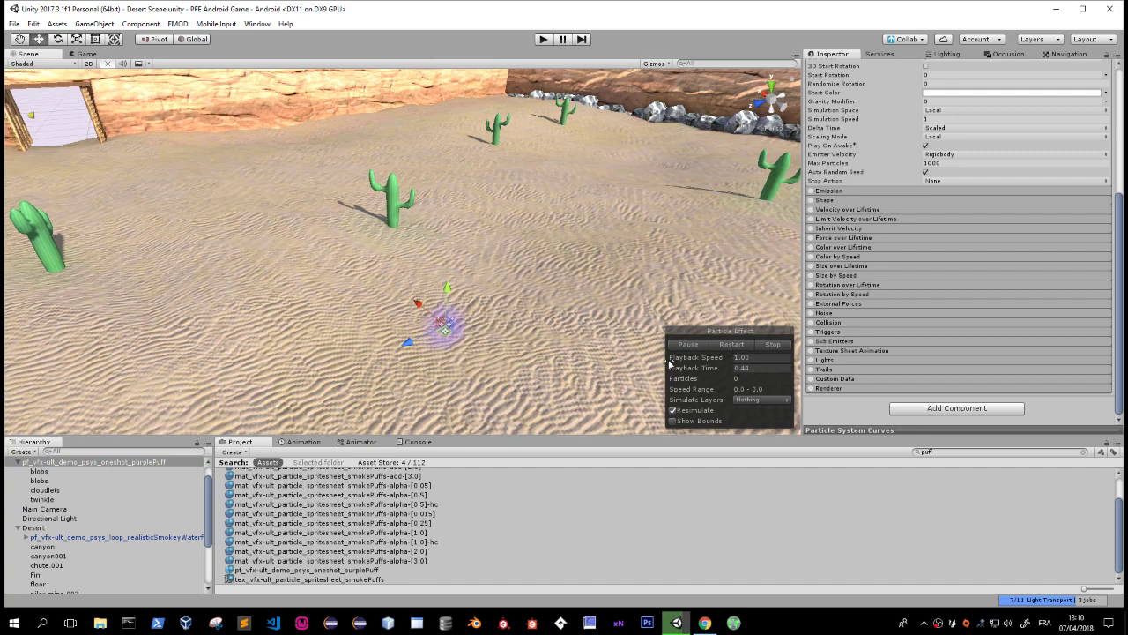
Select blobs through twinkle together and expand their shared main particle settings.
scroll(579, 398, up, 4)
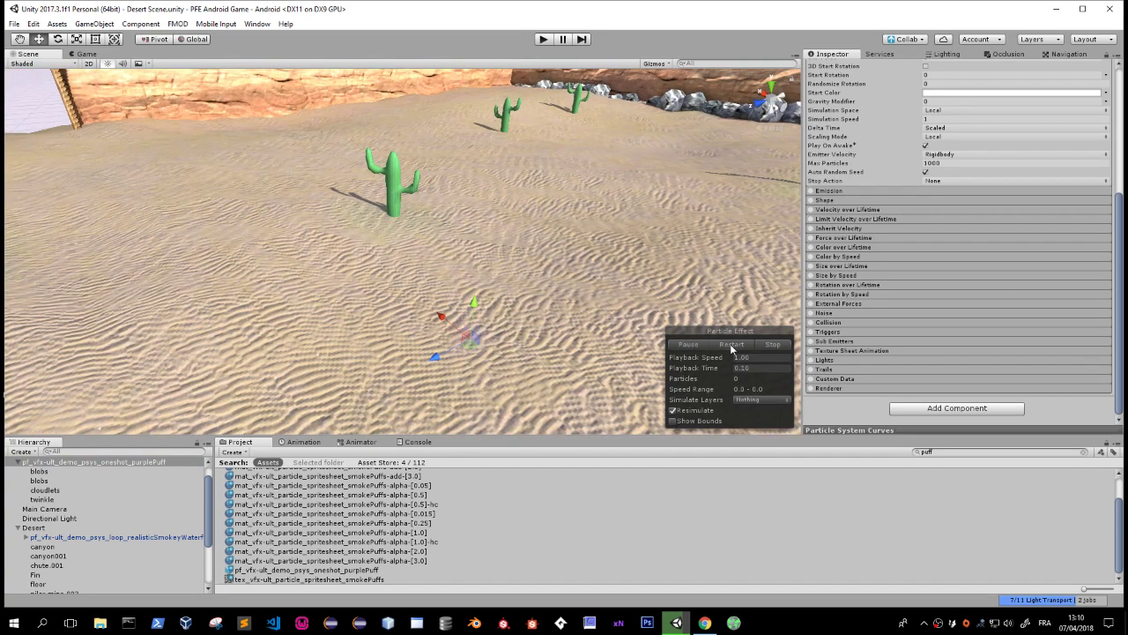
click(40, 476)
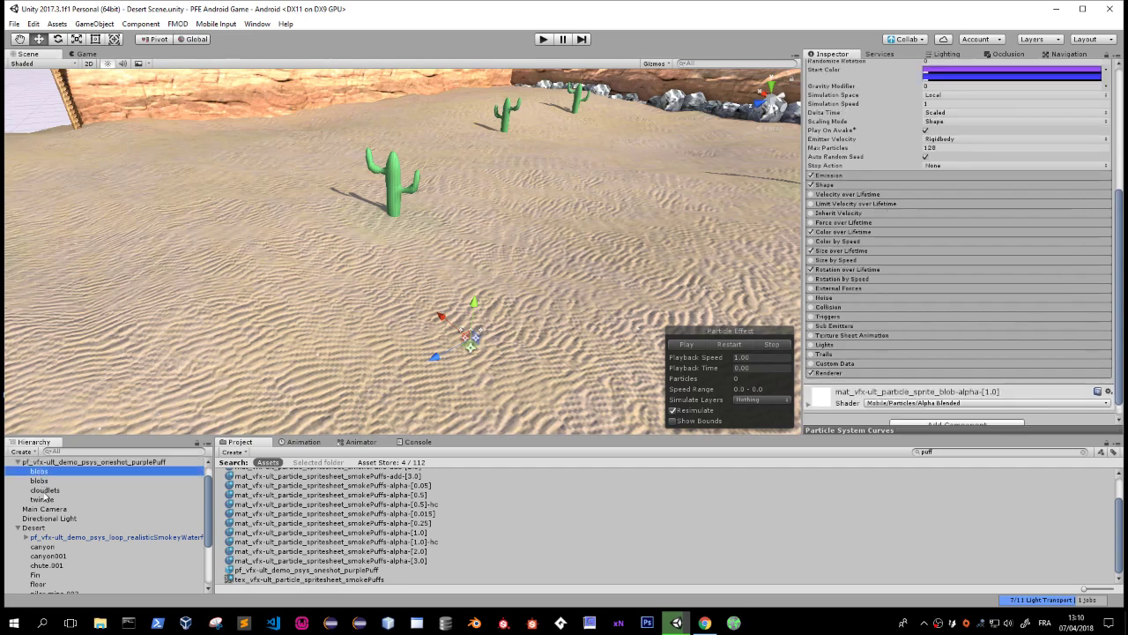
shift+click(43, 498)
scroll(926, 220, up, 5)
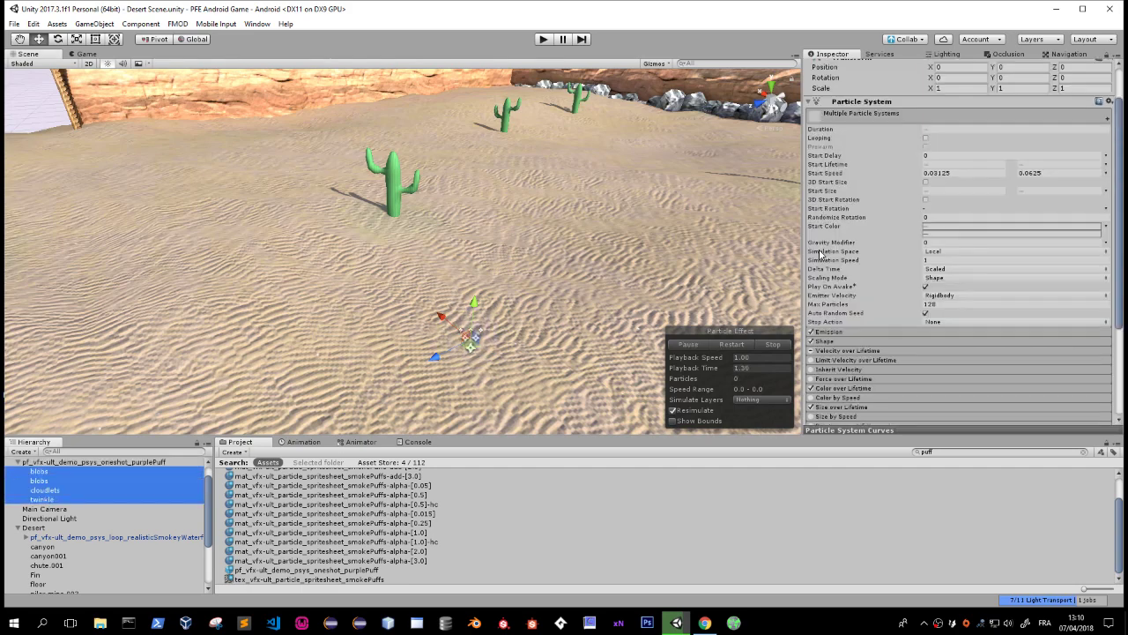
click(834, 124)
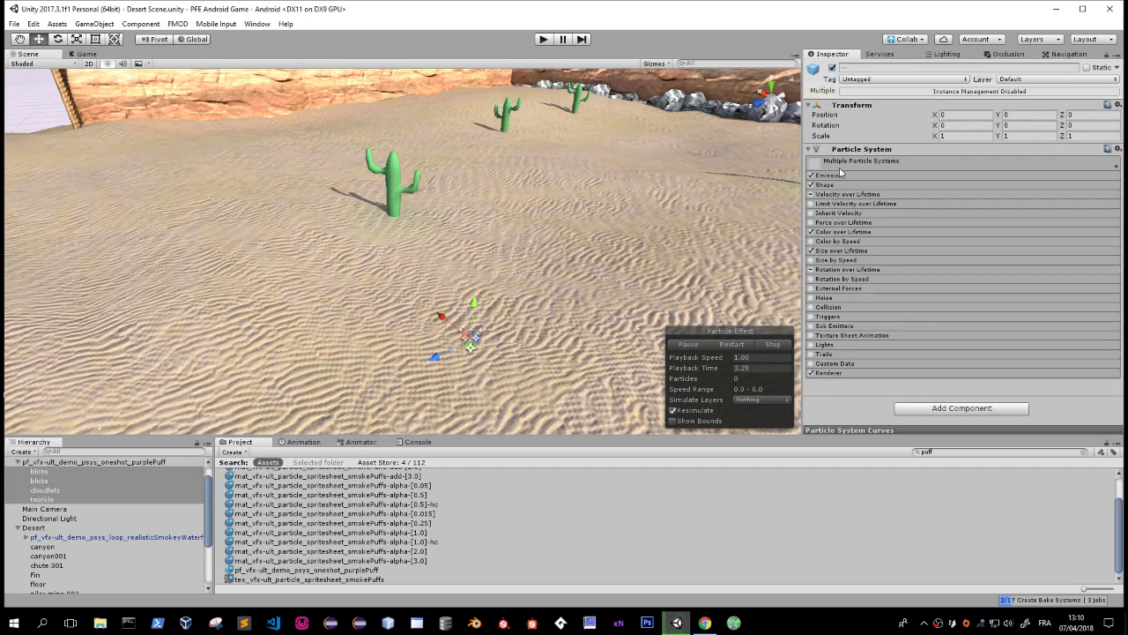
click(839, 164)
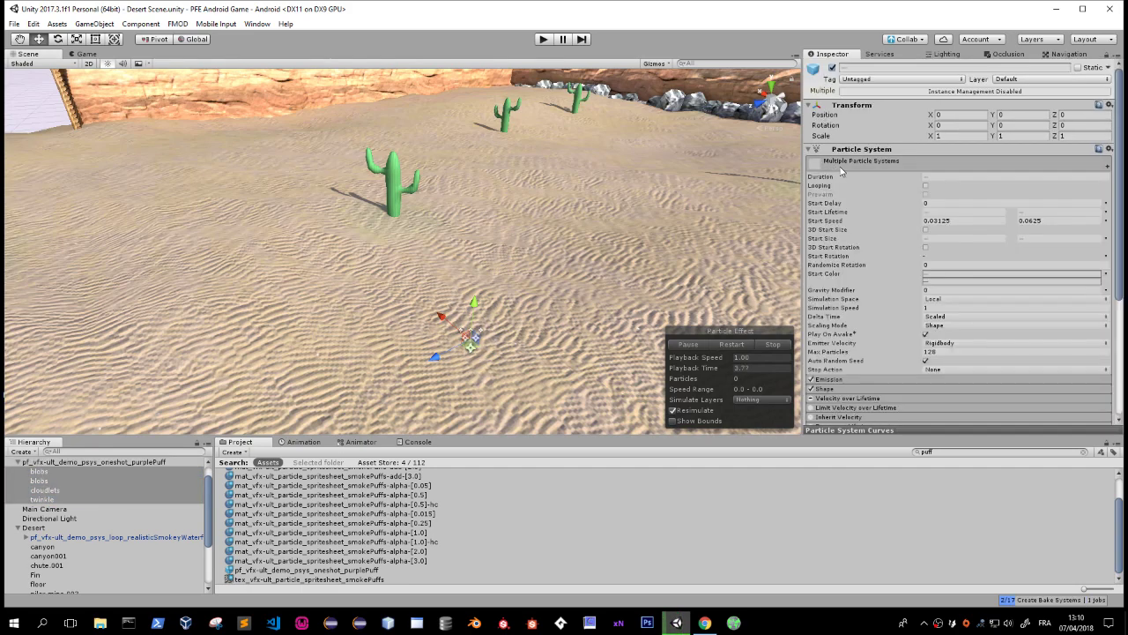
Review each child system, then reselect all four and open the shared Start Color.
click(19, 472)
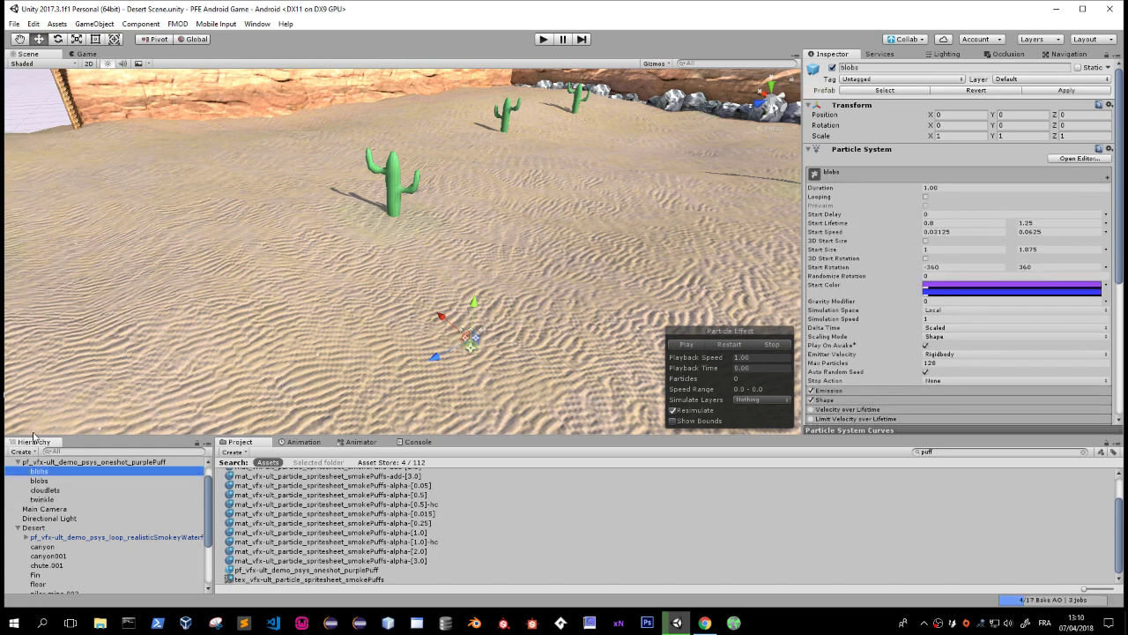
click(35, 480)
click(42, 490)
click(42, 499)
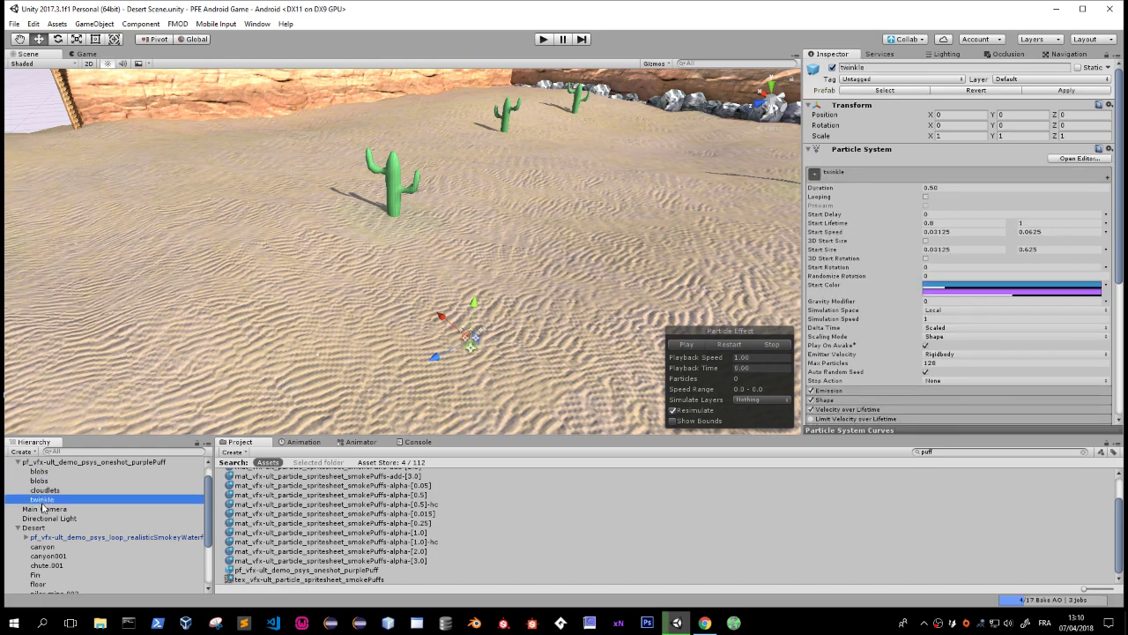
click(40, 471)
shift+click(42, 498)
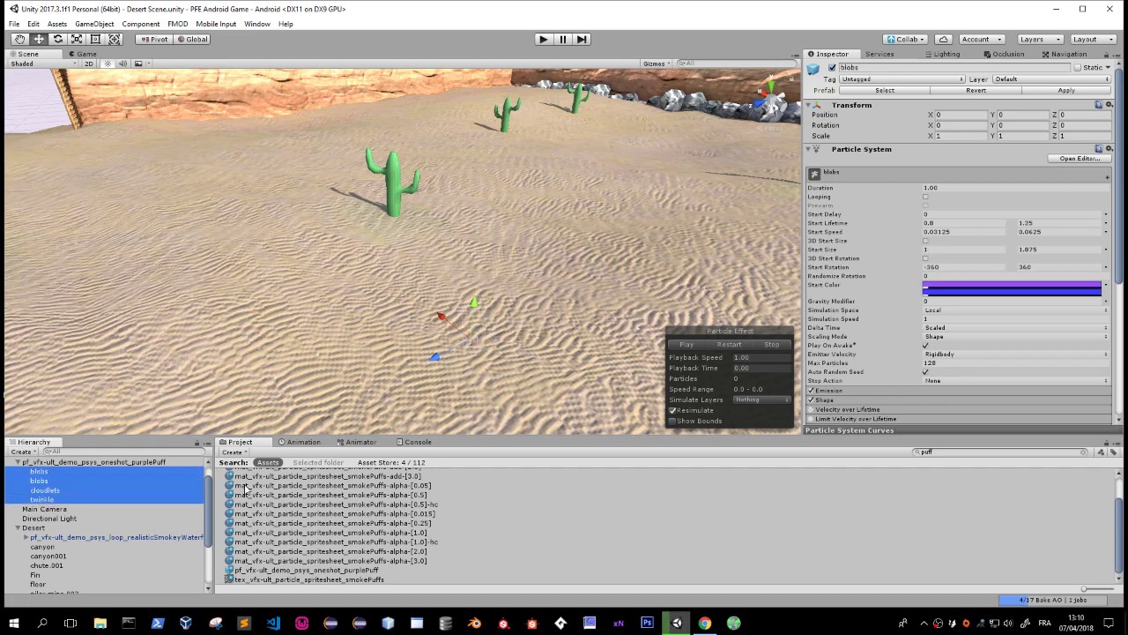
click(944, 277)
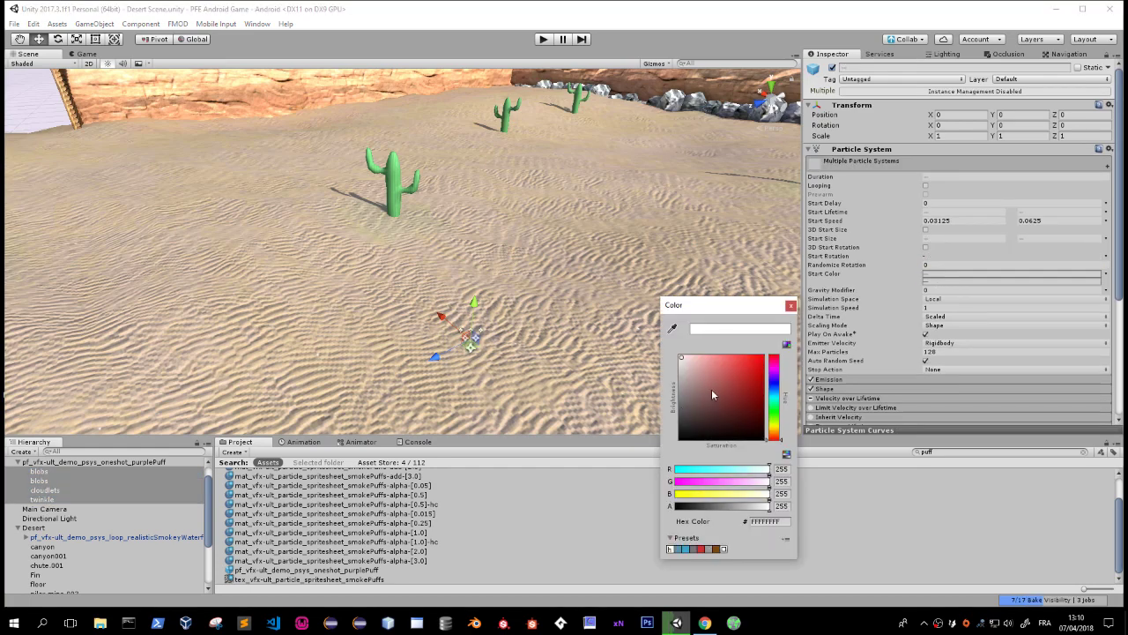
Try white, grey and cyan start colours, settle on pale blue, and restart the preview.
click(683, 362)
click(677, 357)
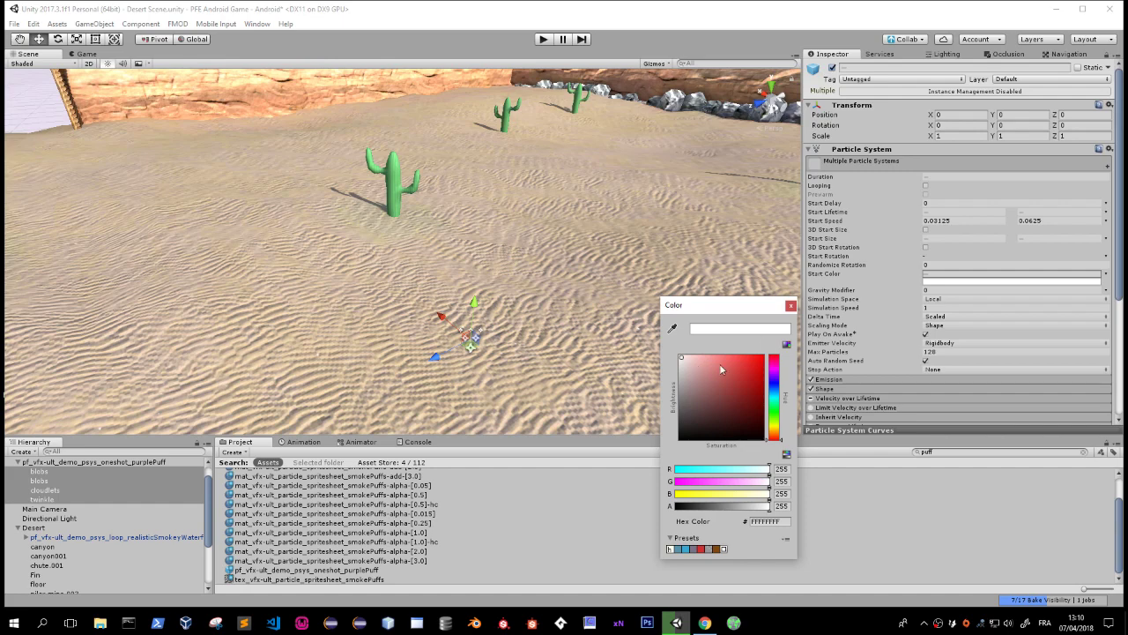
click(679, 371)
click(936, 278)
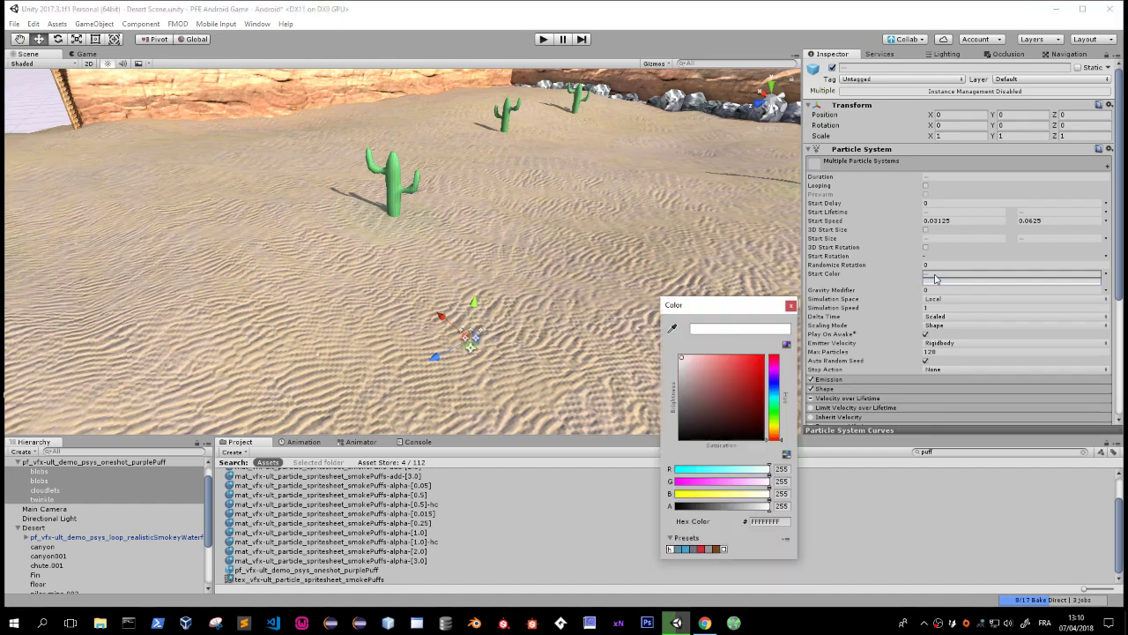
click(775, 402)
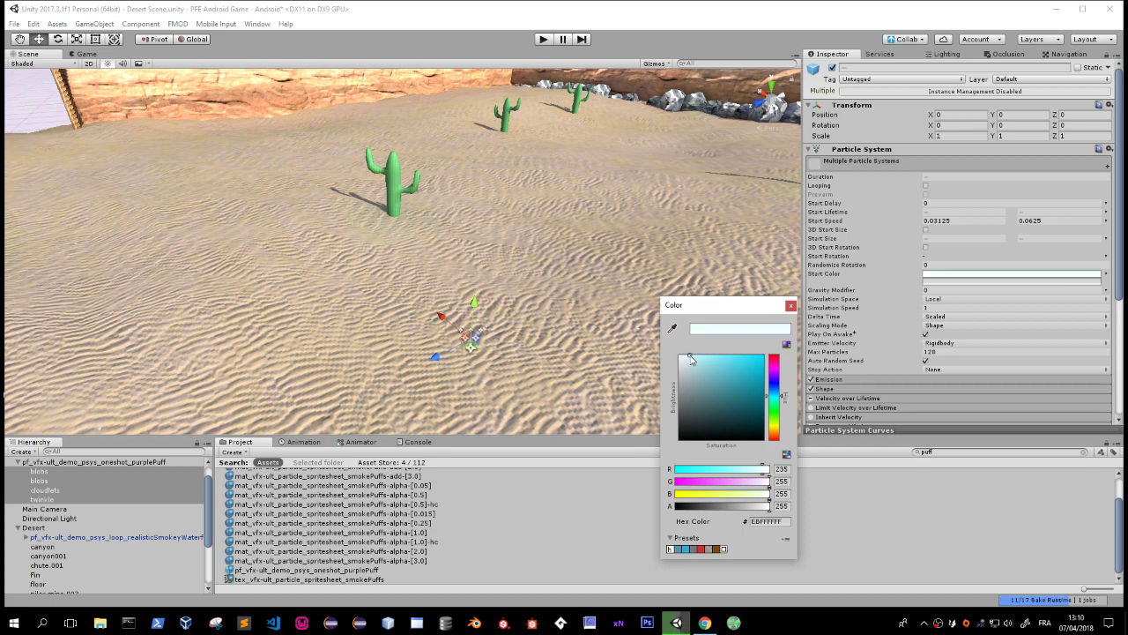
click(929, 278)
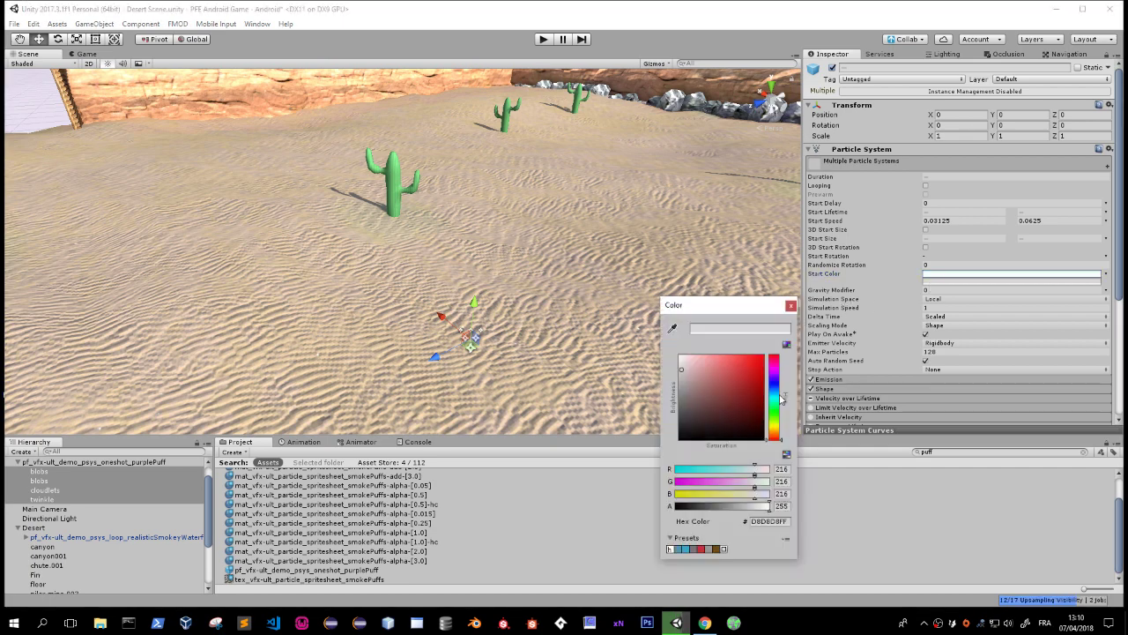
click(775, 386)
drag(687, 362, 694, 364)
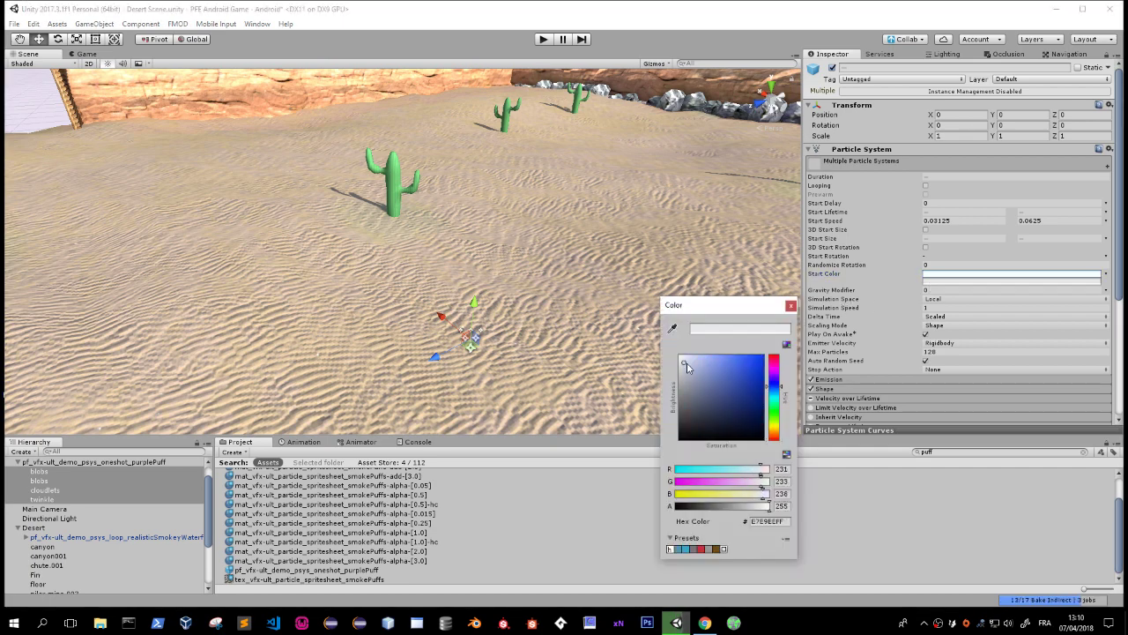
click(790, 305)
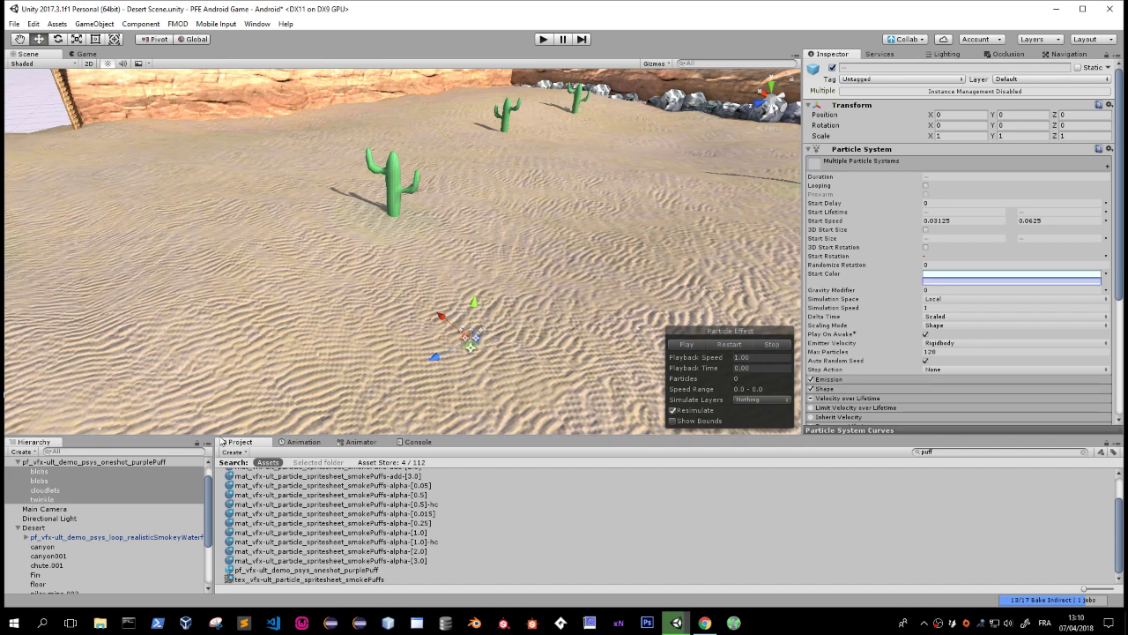
click(737, 348)
click(738, 348)
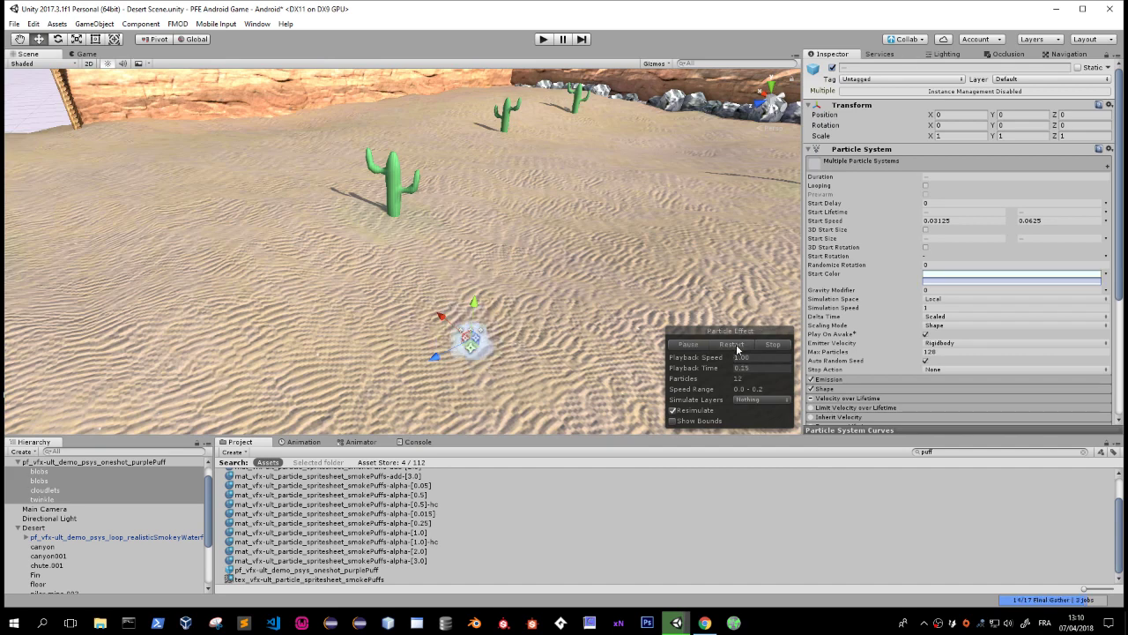
Reapply the pale blue C8D0EE start colour and replay the effect.
click(952, 274)
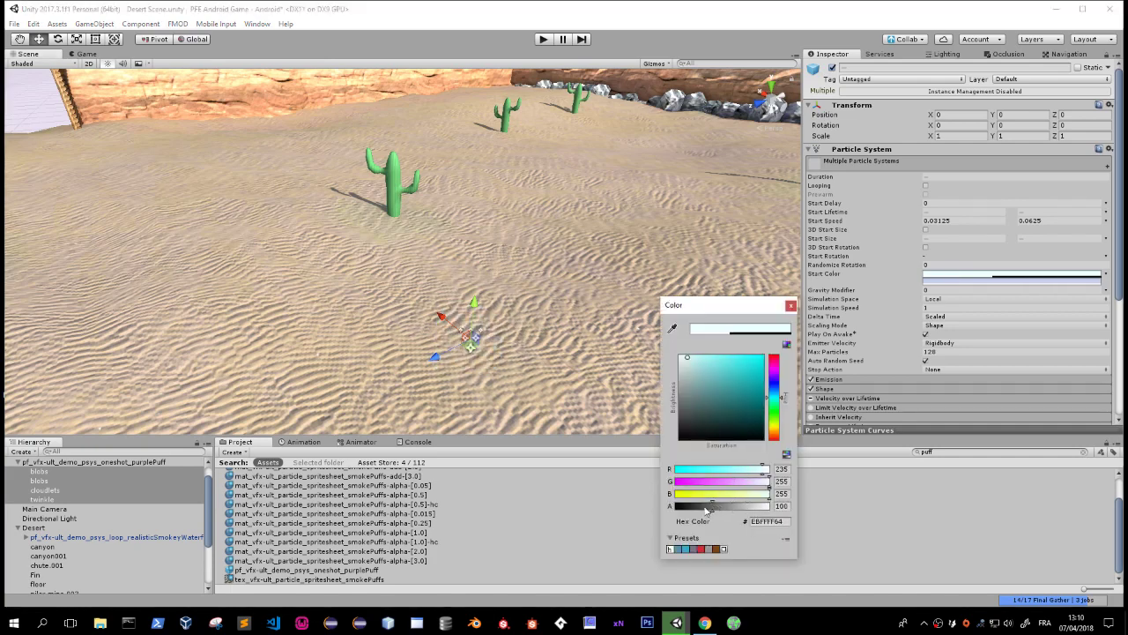
click(791, 306)
click(1058, 275)
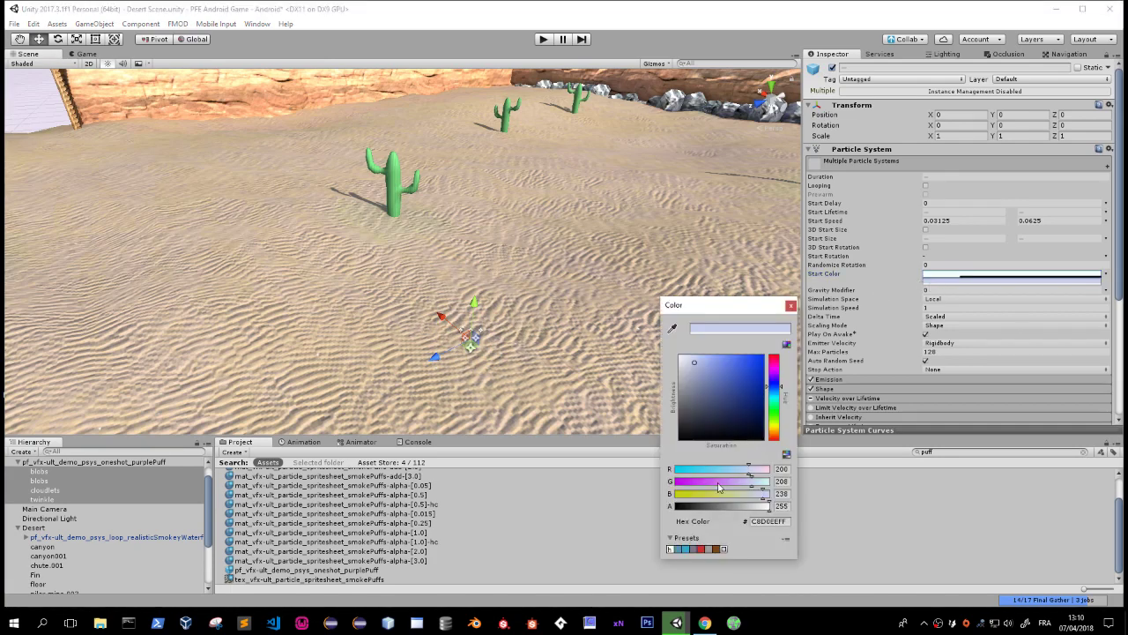
click(789, 307)
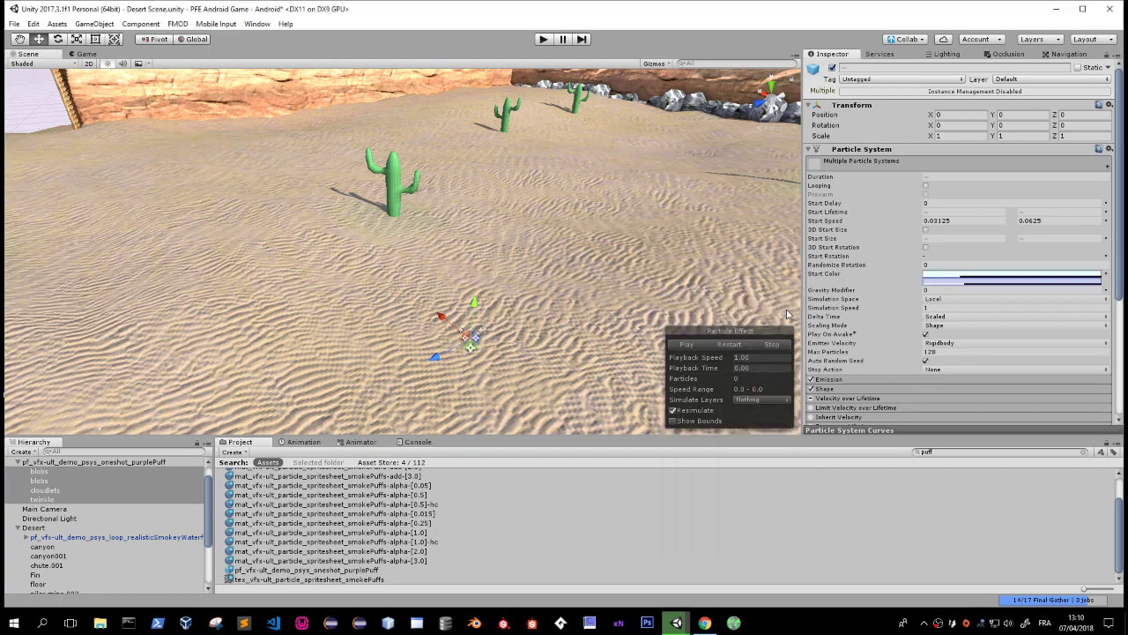
click(732, 349)
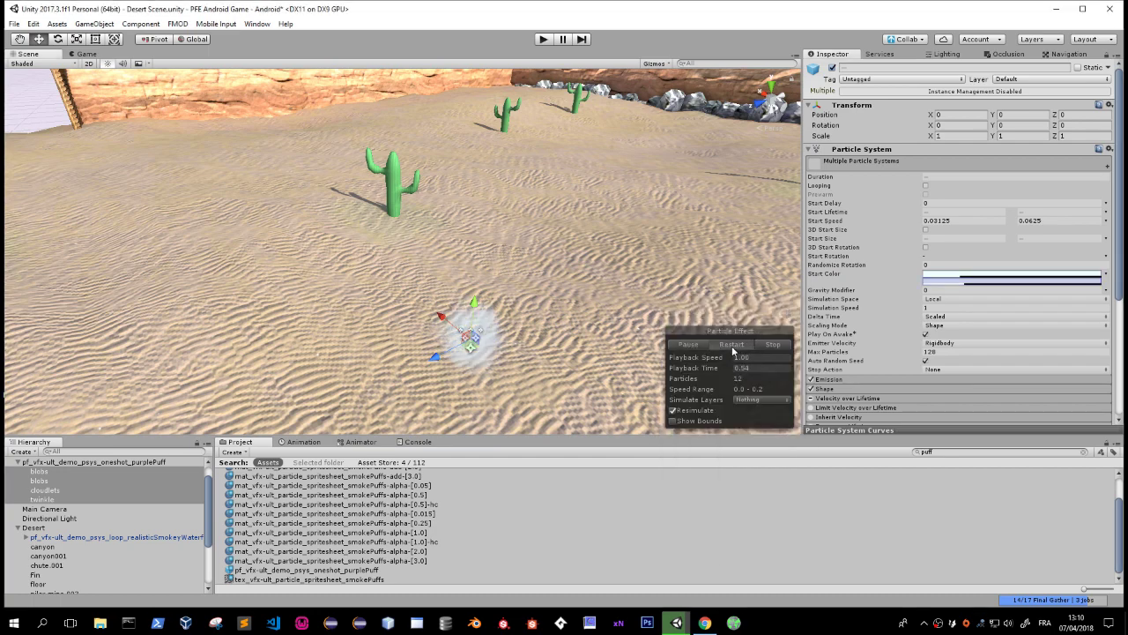
mouse_move(528, 299)
right_down()
mouse_move(580, 276)
mouse_move(620, 316)
right_up()
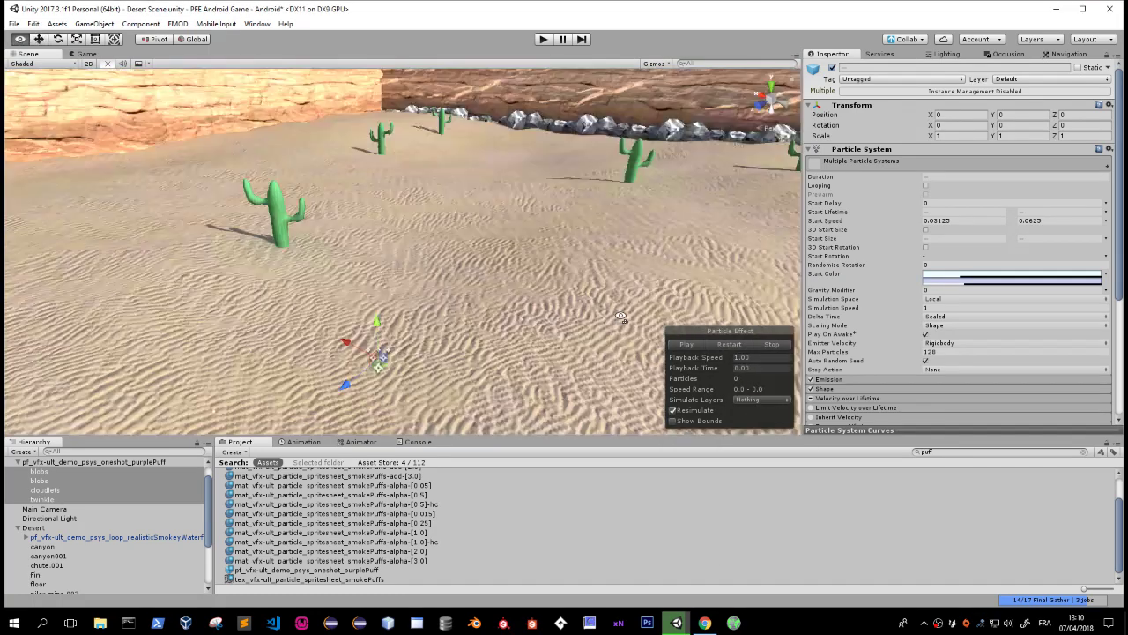
Change the start colour to pure white FFFFFF and replay the puff.
click(941, 278)
drag(694, 363, 679, 356)
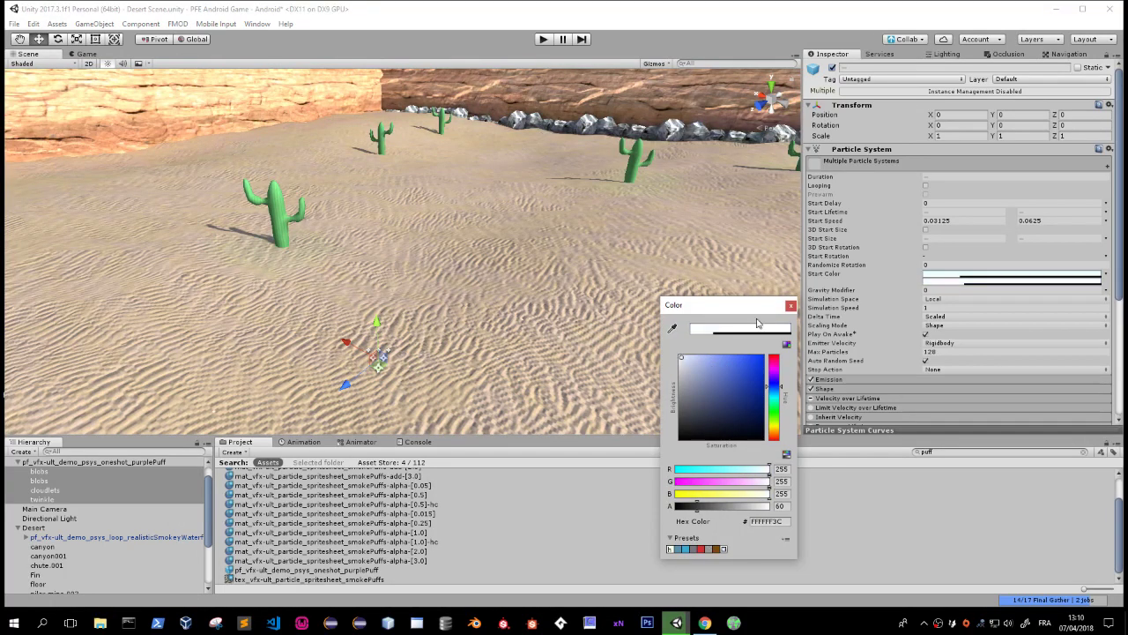
click(790, 306)
click(729, 344)
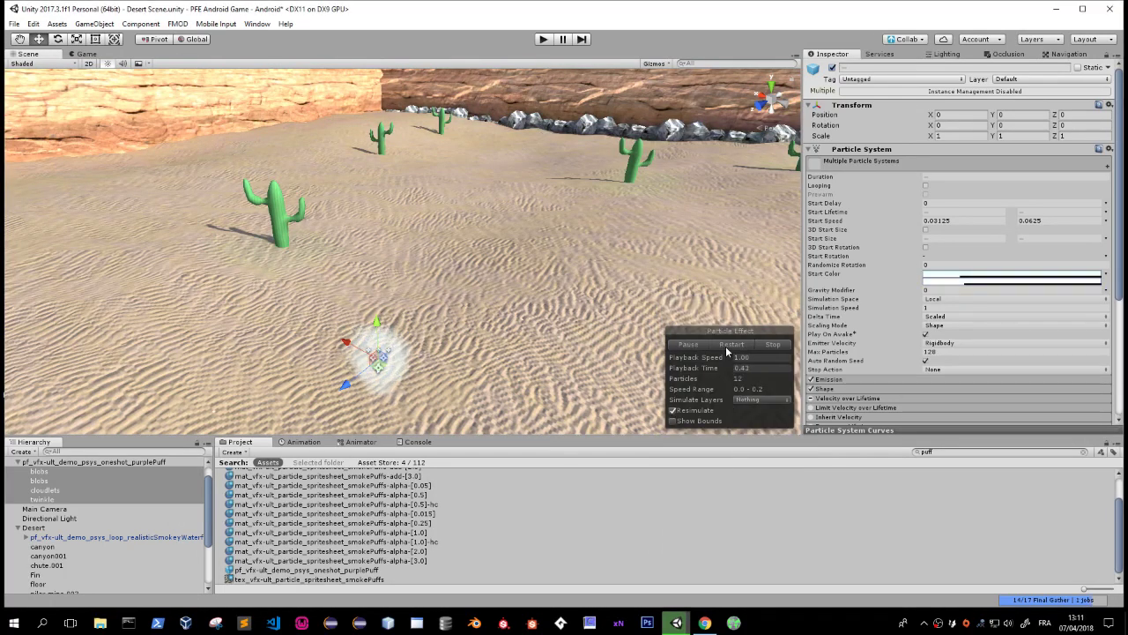
click(42, 462)
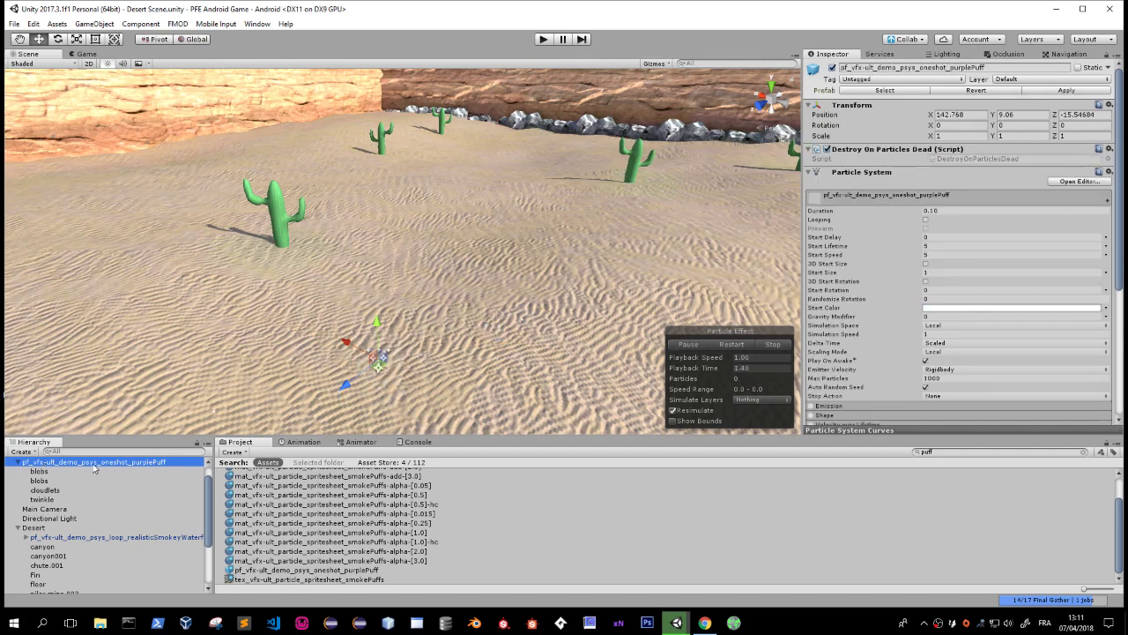
Move the view to the canyon cliff and parent purplePuff under realisticSmokeyWater.
alt+drag(370, 400, 704, 228)
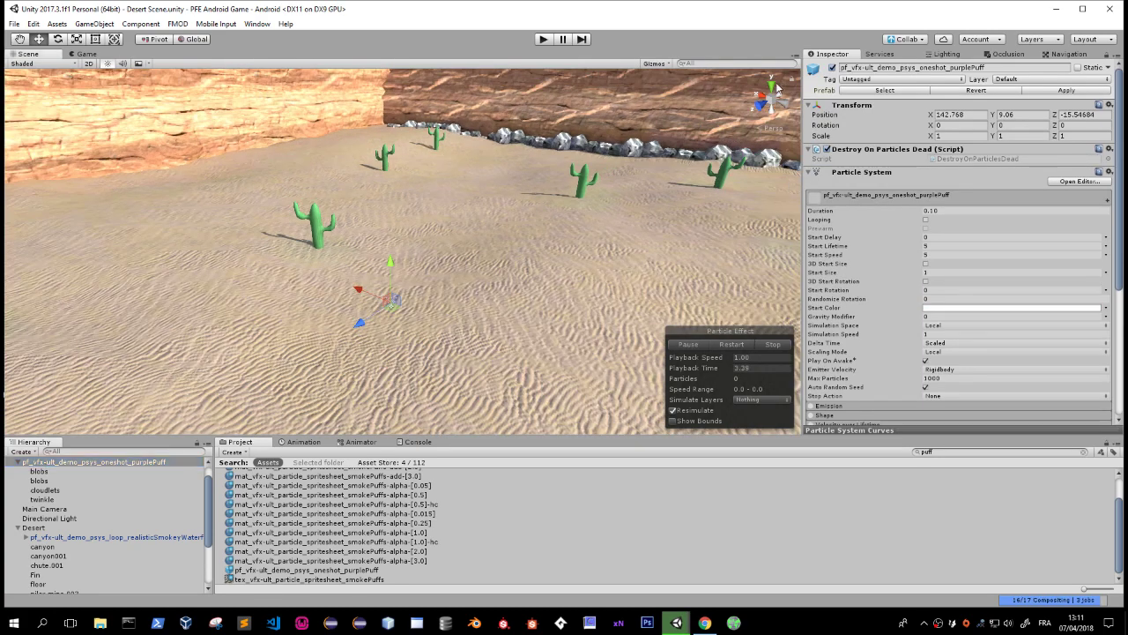
scroll(670, 220, down, 5)
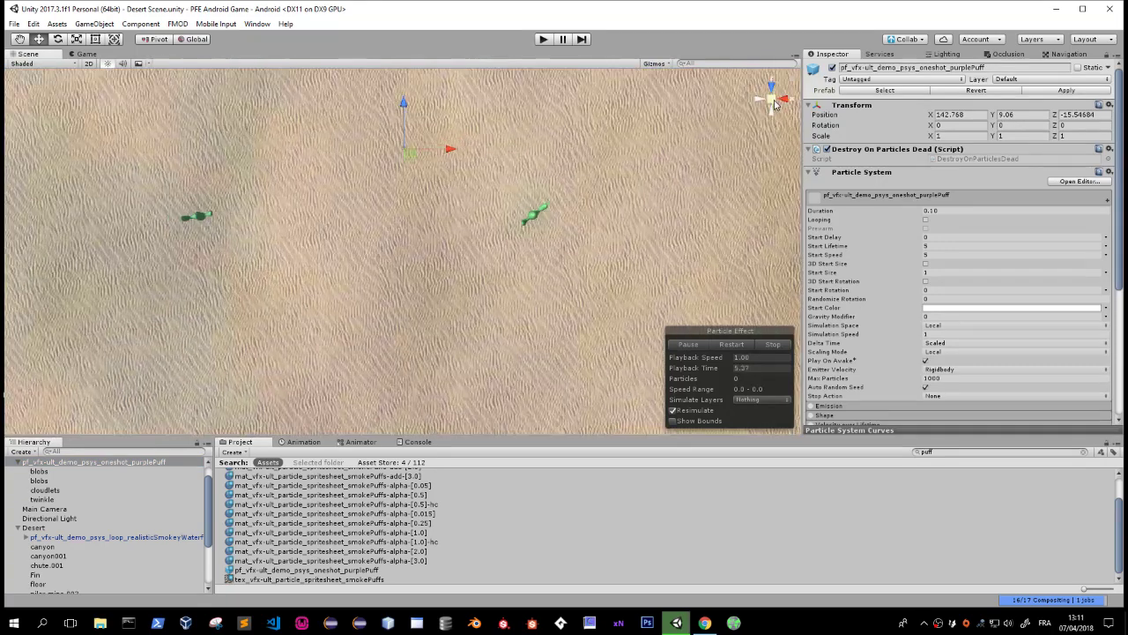
scroll(619, 209, down, 3)
scroll(529, 220, down, 3)
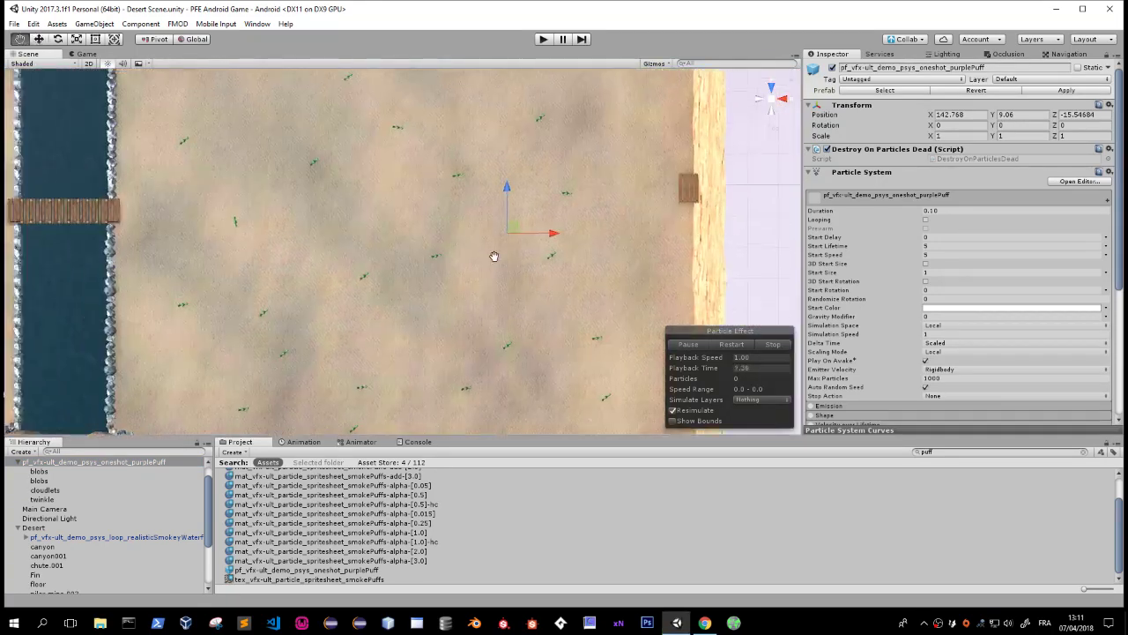
mouse_move(427, 287)
middle_down()
mouse_move(445, 299)
mouse_move(564, 220)
middle_up()
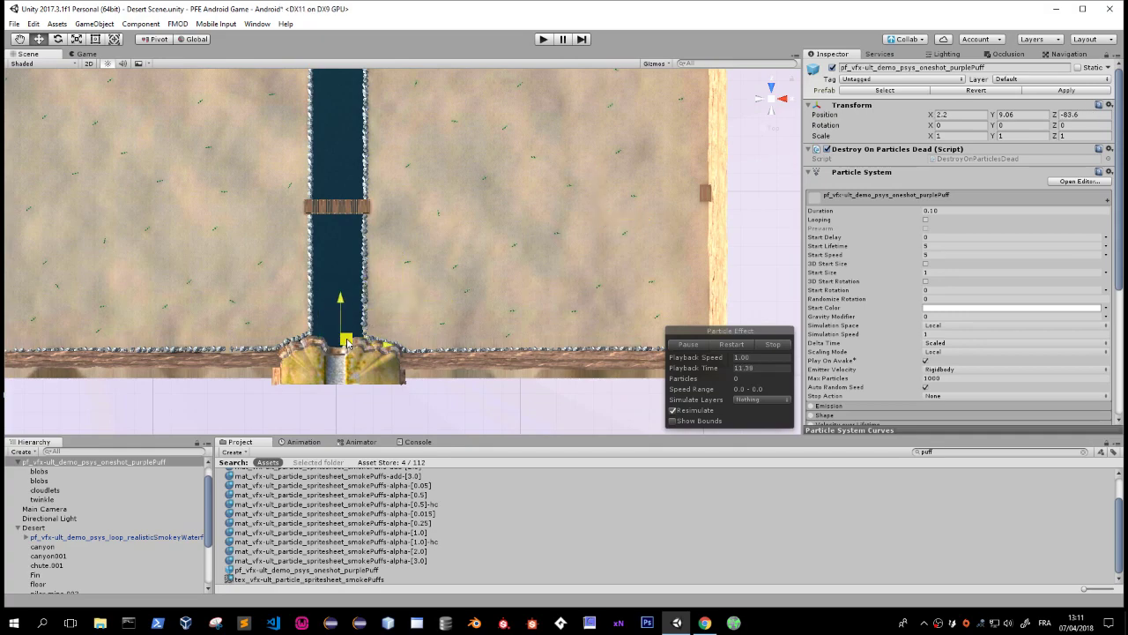
scroll(474, 262, up, 3)
scroll(474, 262, up, 3)
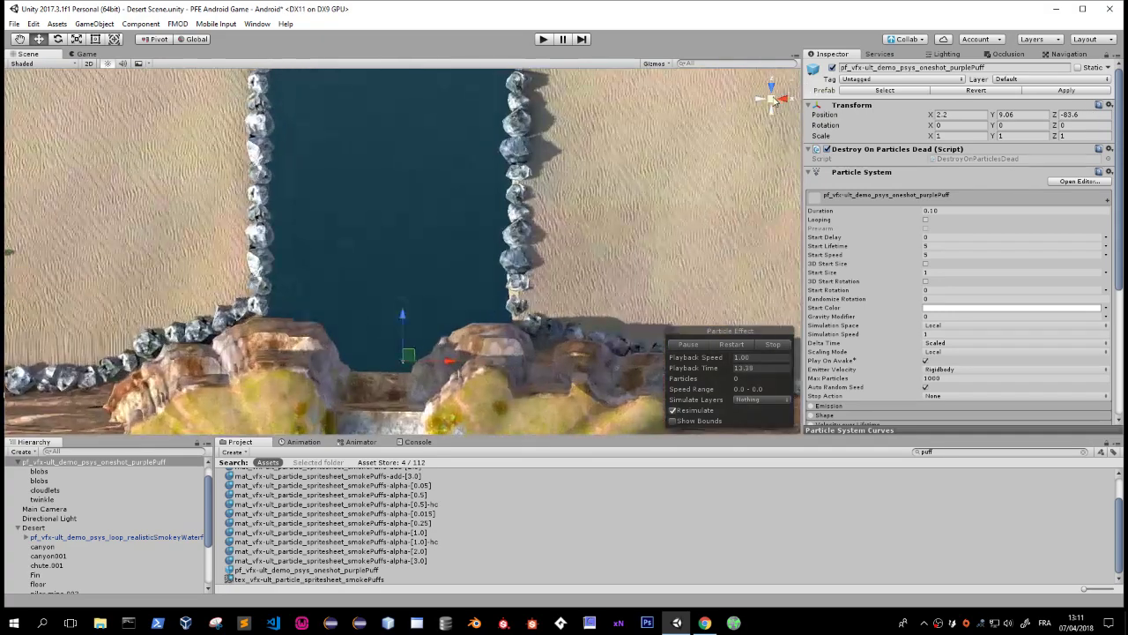
mouse_move(474, 262)
alt+mouse_down()
mouse_move(156, 135)
mouse_move(297, 296)
alt+mouse_up()
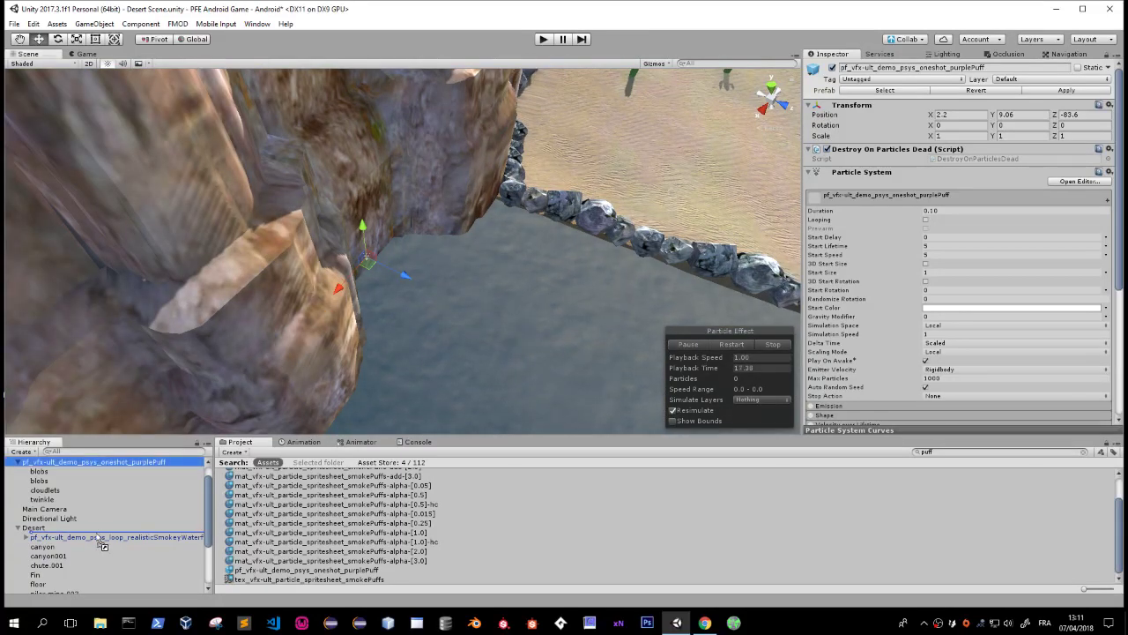
drag(85, 465, 93, 537)
alt+drag(241, 389, 29, 523)
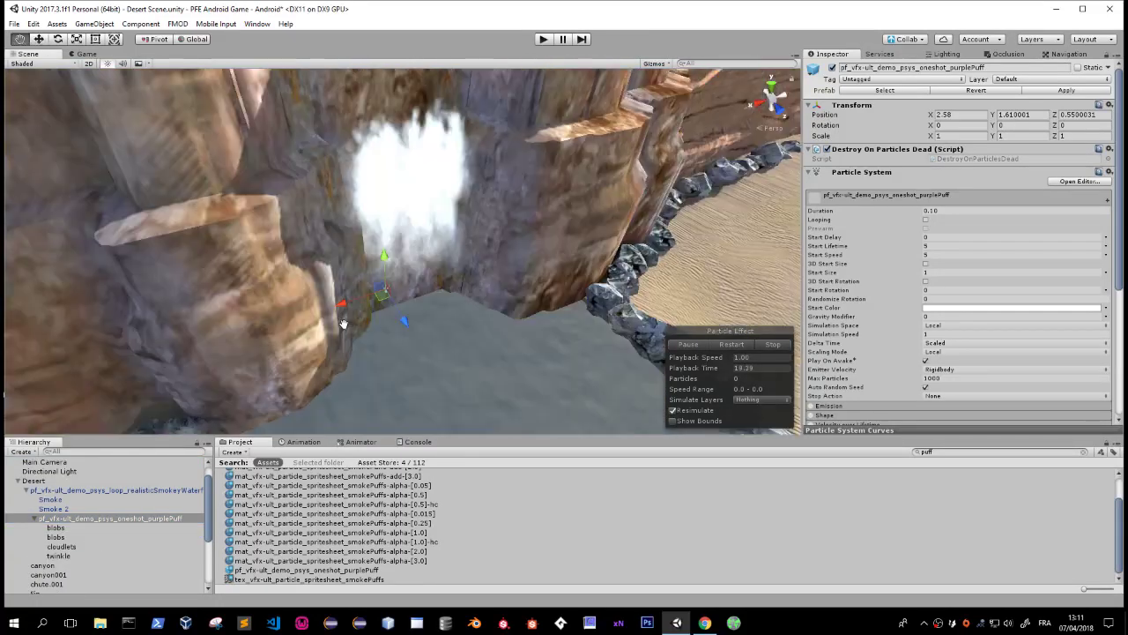
scroll(77, 516, up, 1)
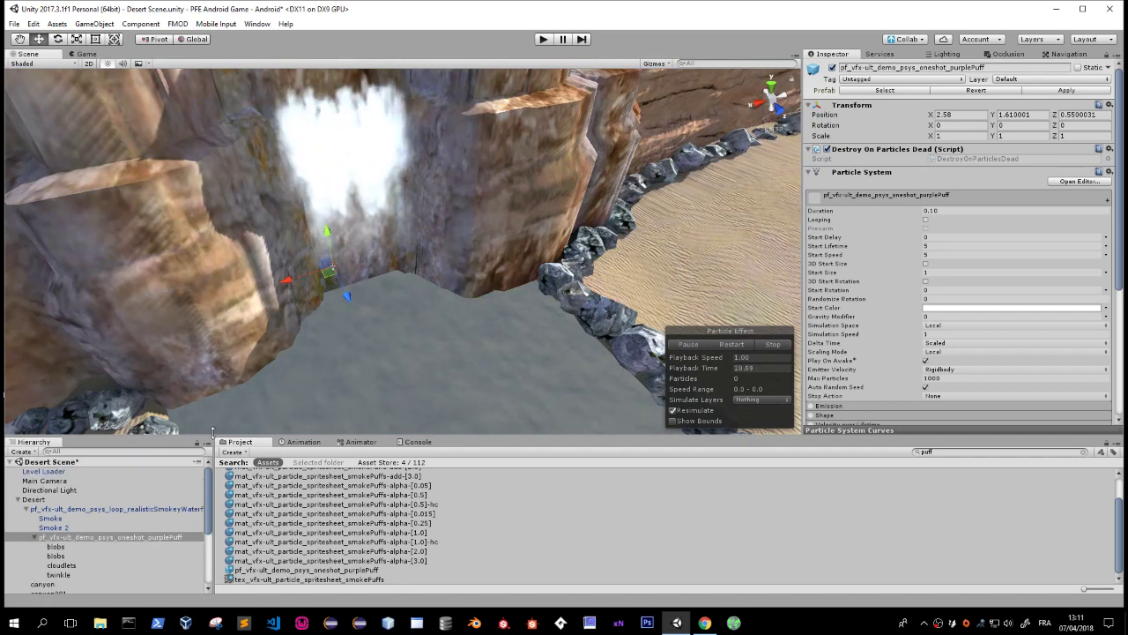
alt+drag(324, 326, 256, 409)
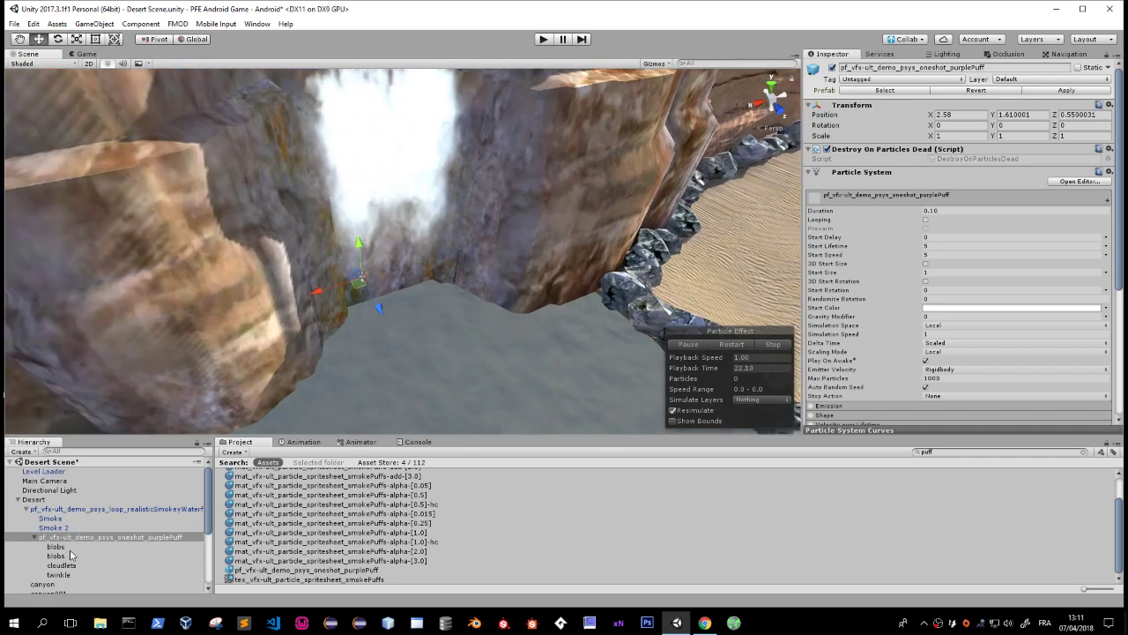
Select purplePuff's four child particle systems and turn on Looping.
click(67, 538)
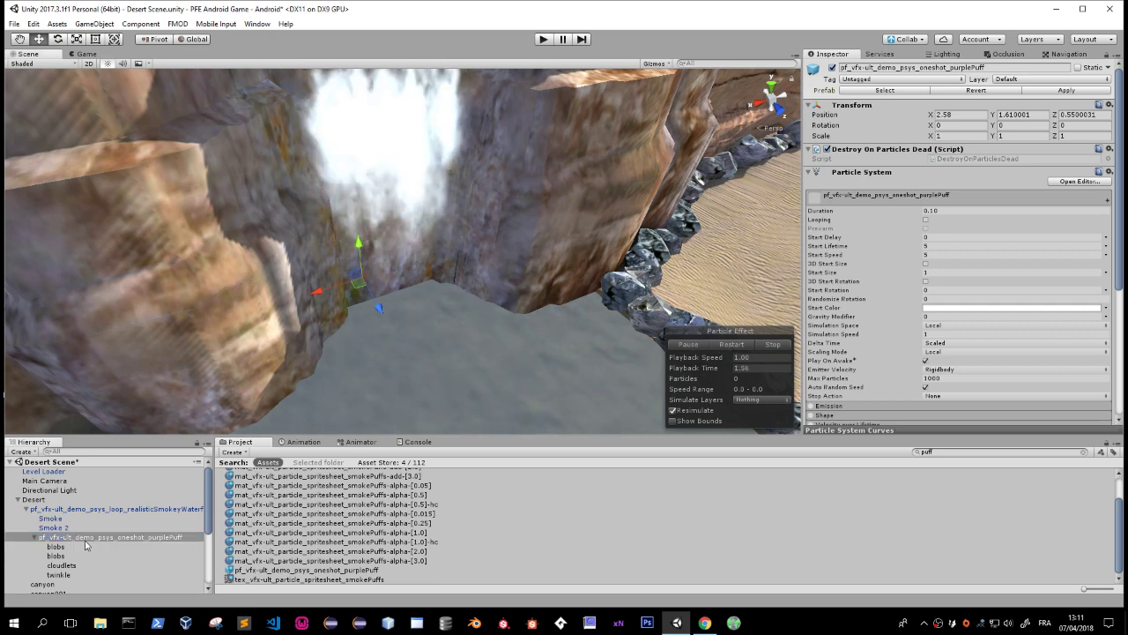
click(55, 546)
shift+click(59, 575)
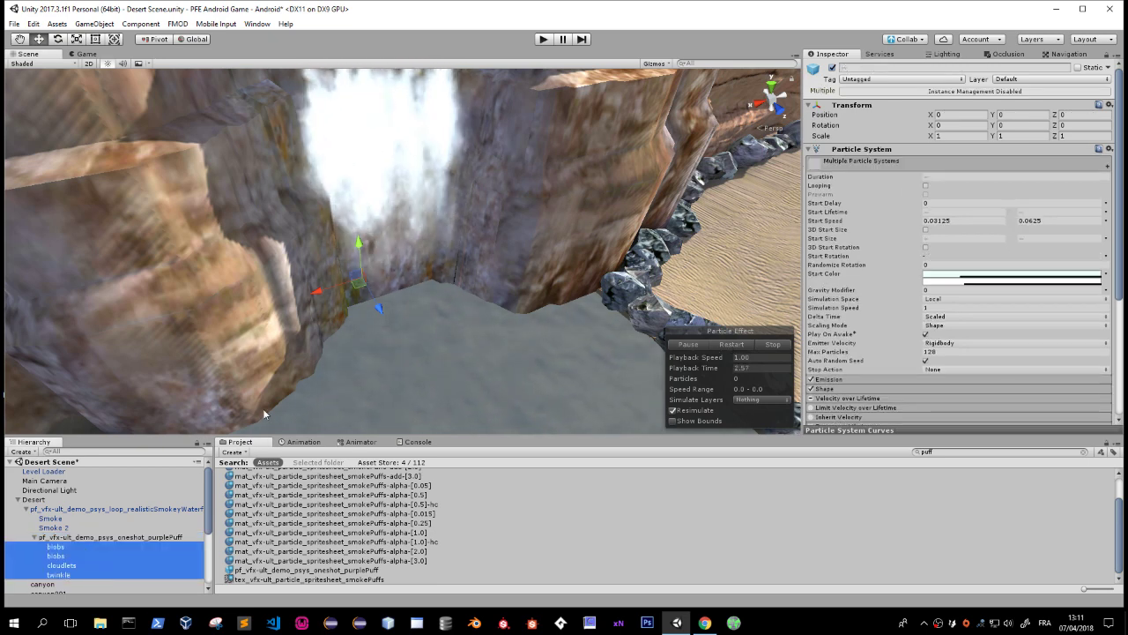
click(925, 185)
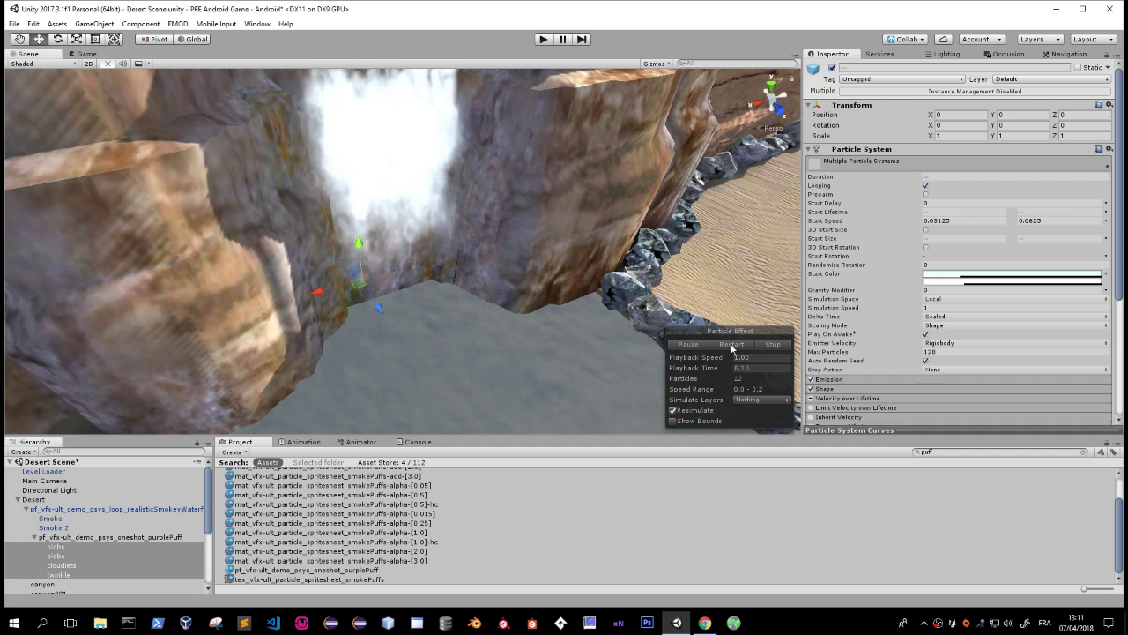
Reselect the four child systems and expand their Size over Lifetime settings.
click(71, 537)
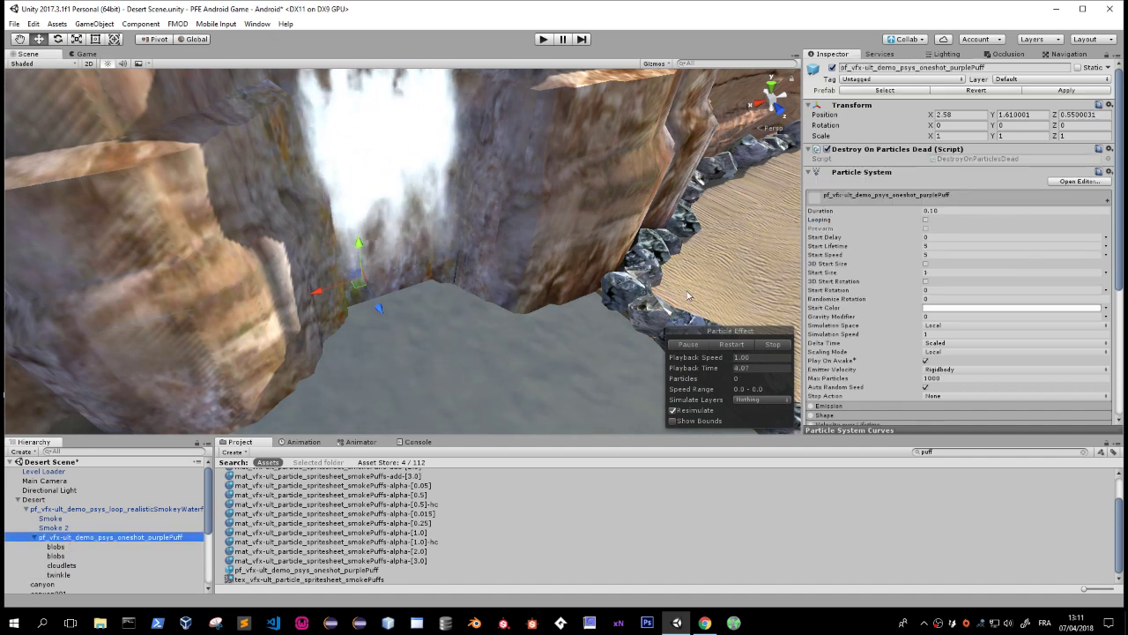
click(56, 547)
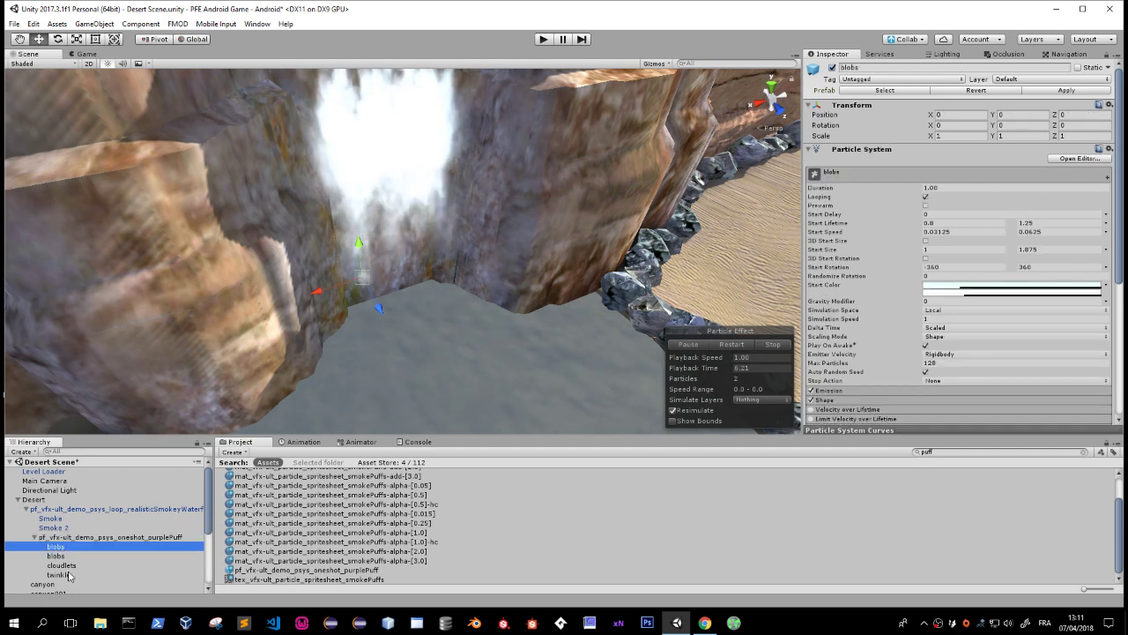
shift+click(58, 575)
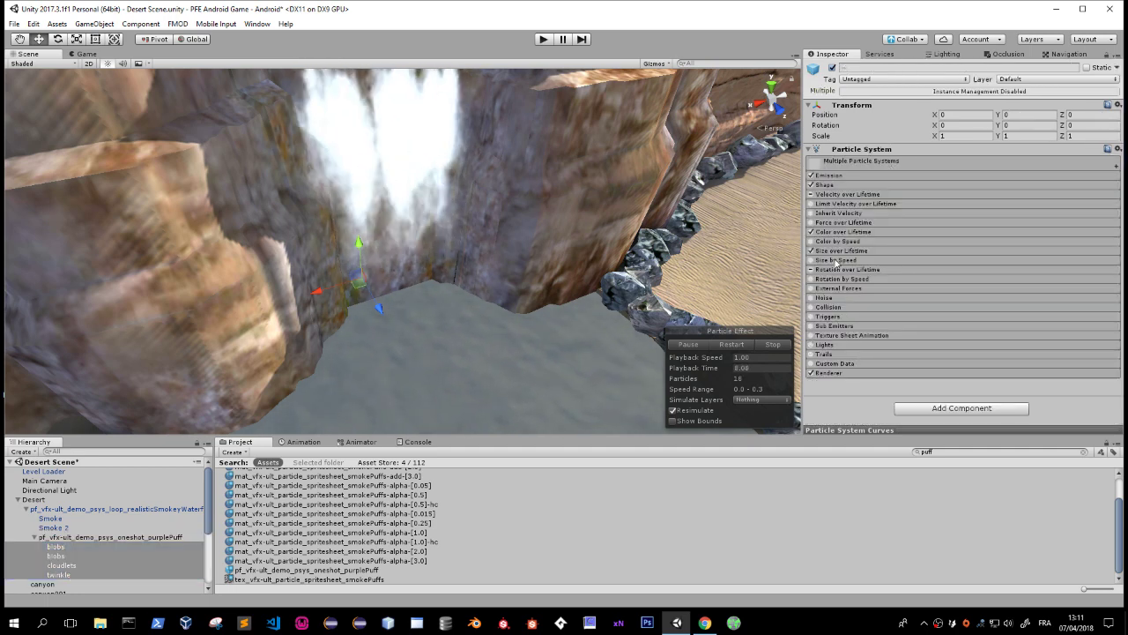
click(840, 251)
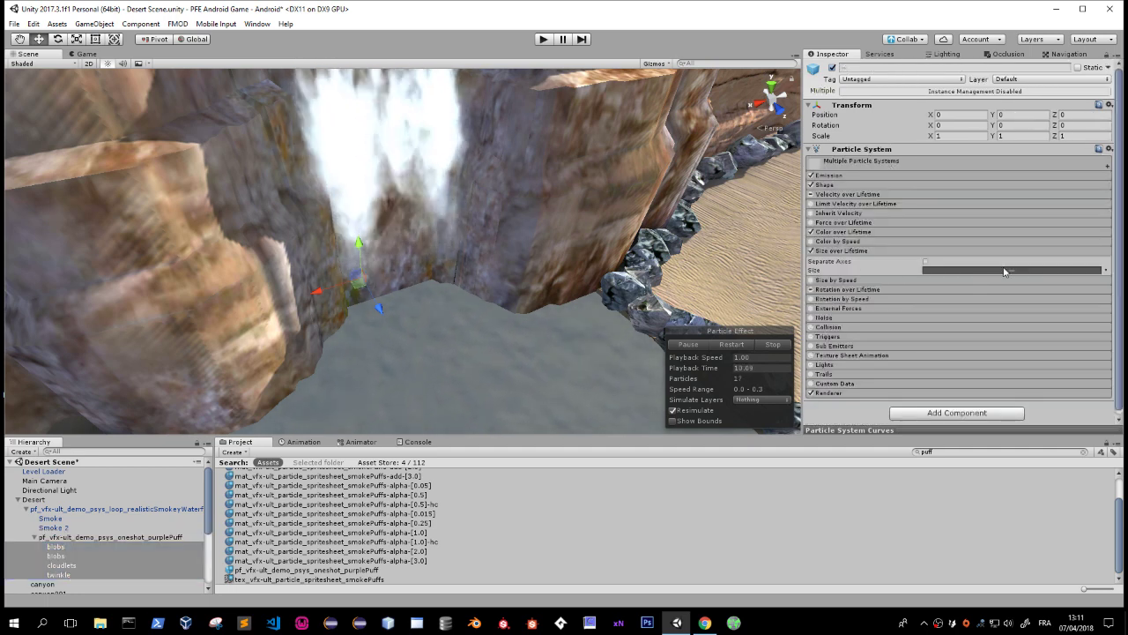
click(725, 333)
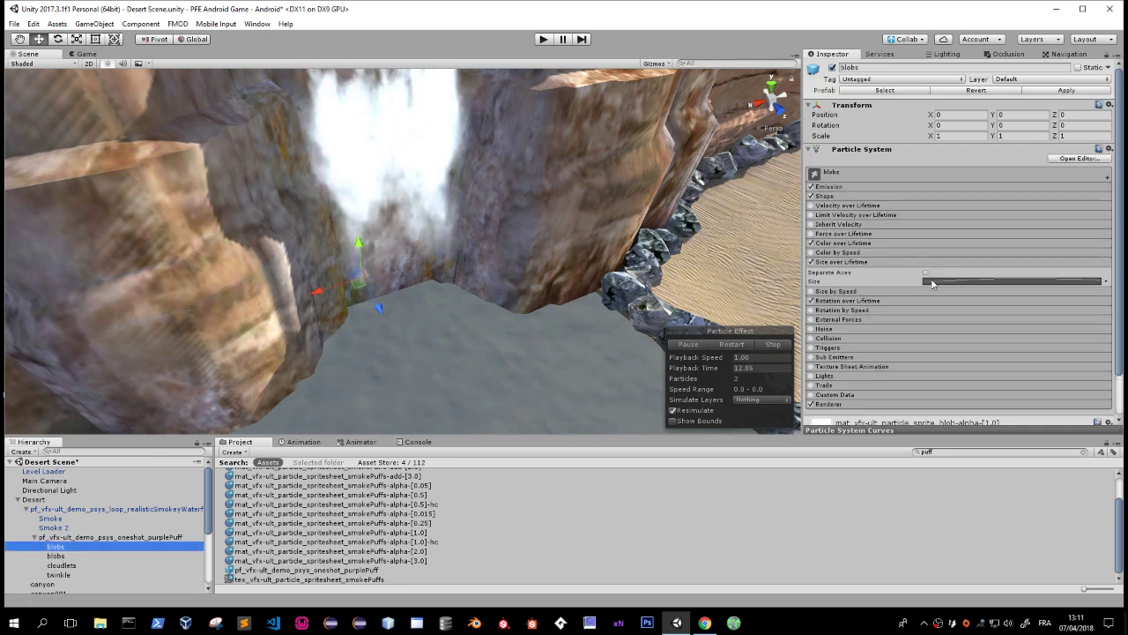
Select both blobs and cloudlets and review their Size and Color over Lifetime settings.
click(55, 556)
click(58, 565)
click(60, 575)
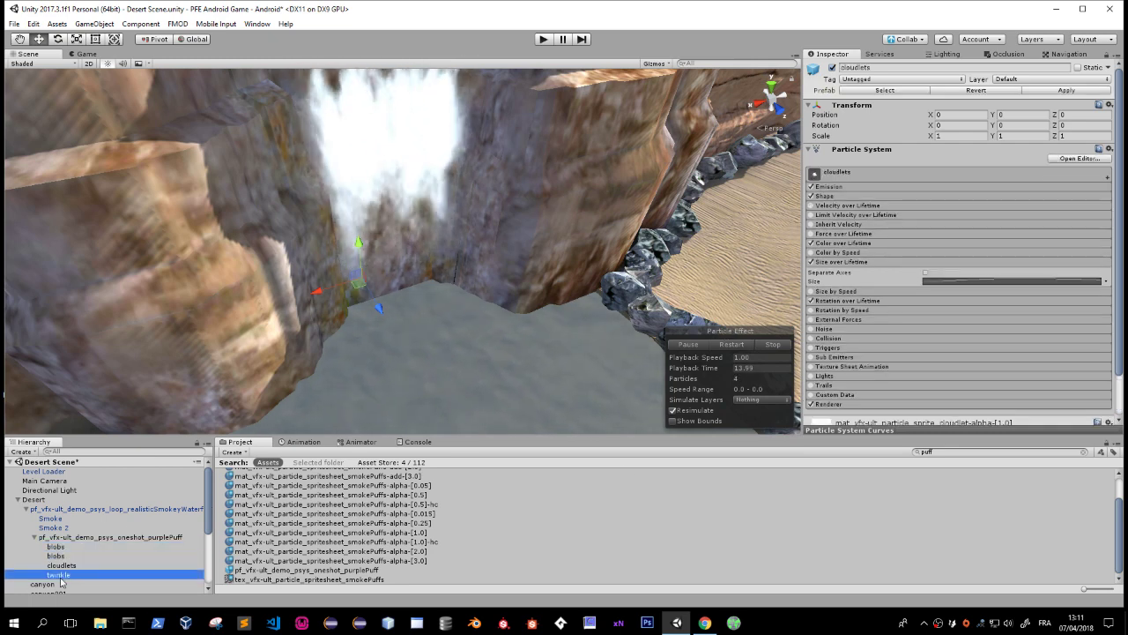
click(62, 568)
shift+click(56, 547)
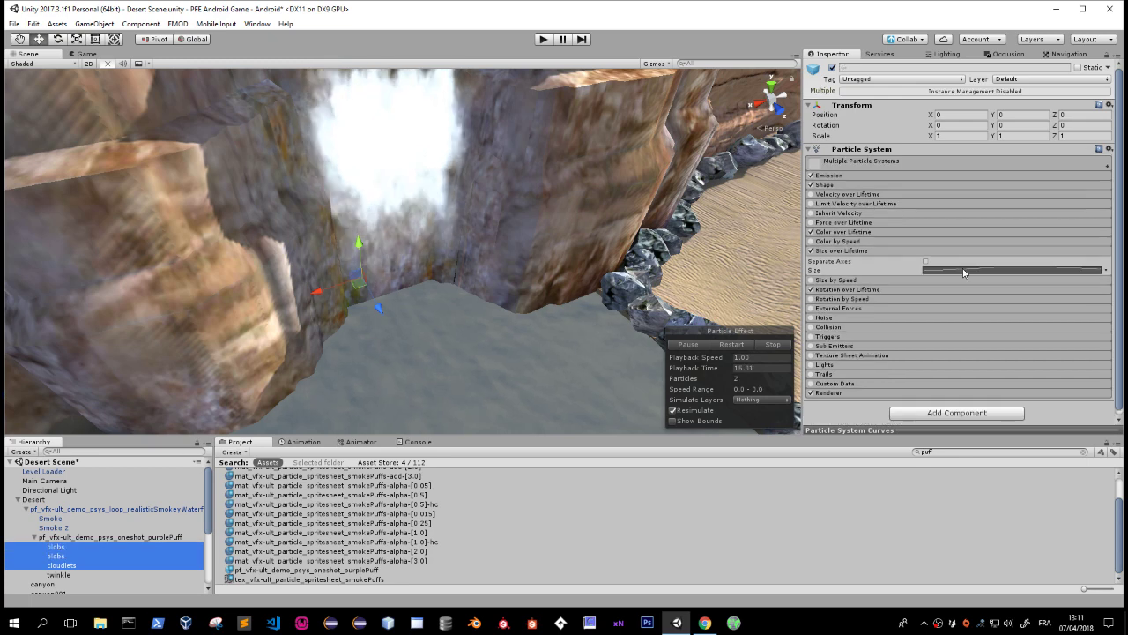
click(978, 271)
click(1105, 270)
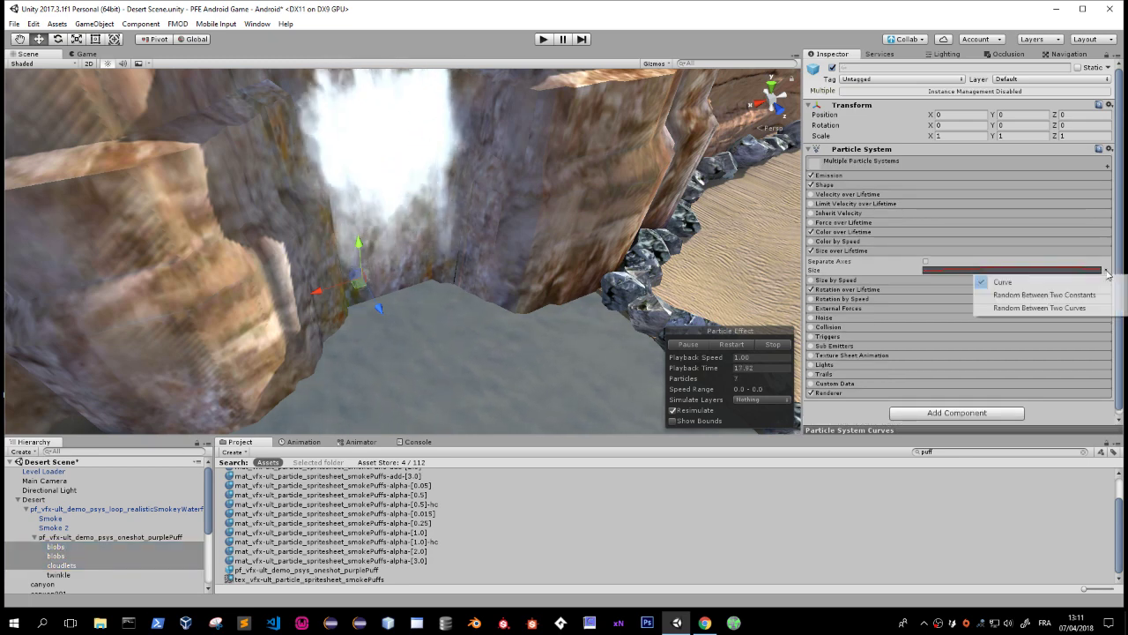
click(913, 439)
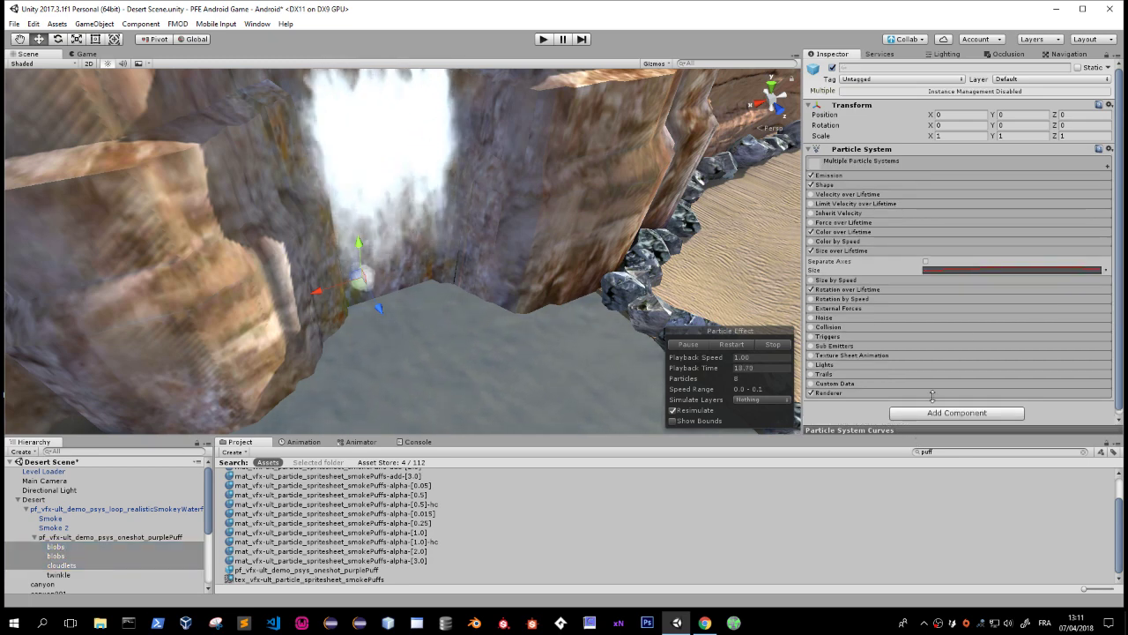
mouse_move(917, 431)
mouse_down()
mouse_move(938, 282)
mouse_move(922, 429)
mouse_up()
click(877, 232)
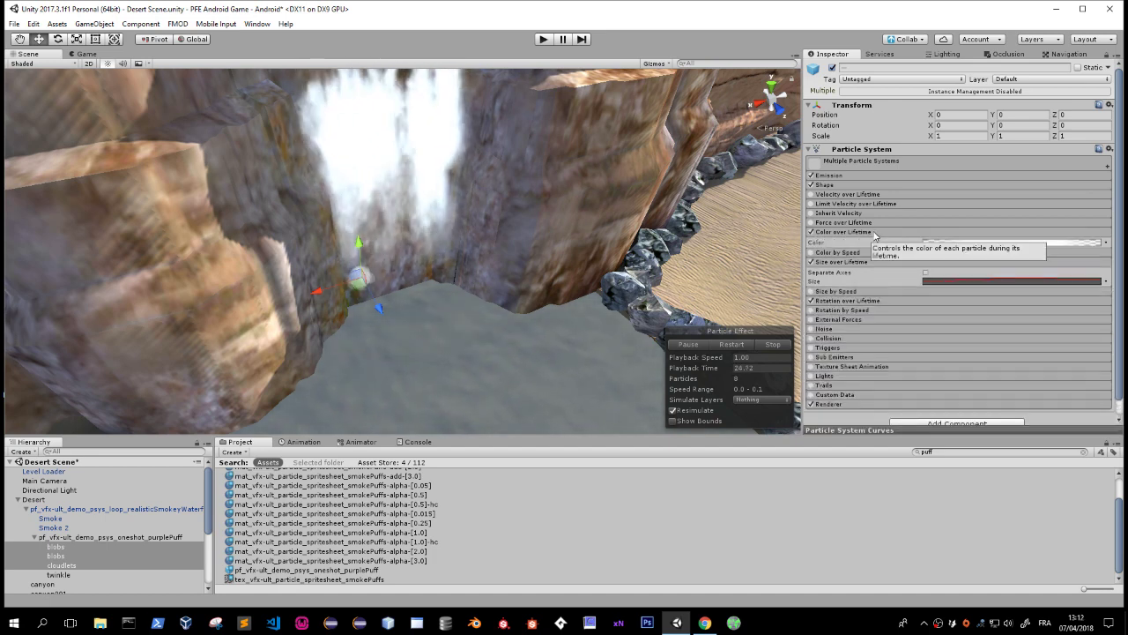
Delete the twinkle particle system and reselect the two blobs and cloudlets.
shift+click(106, 574)
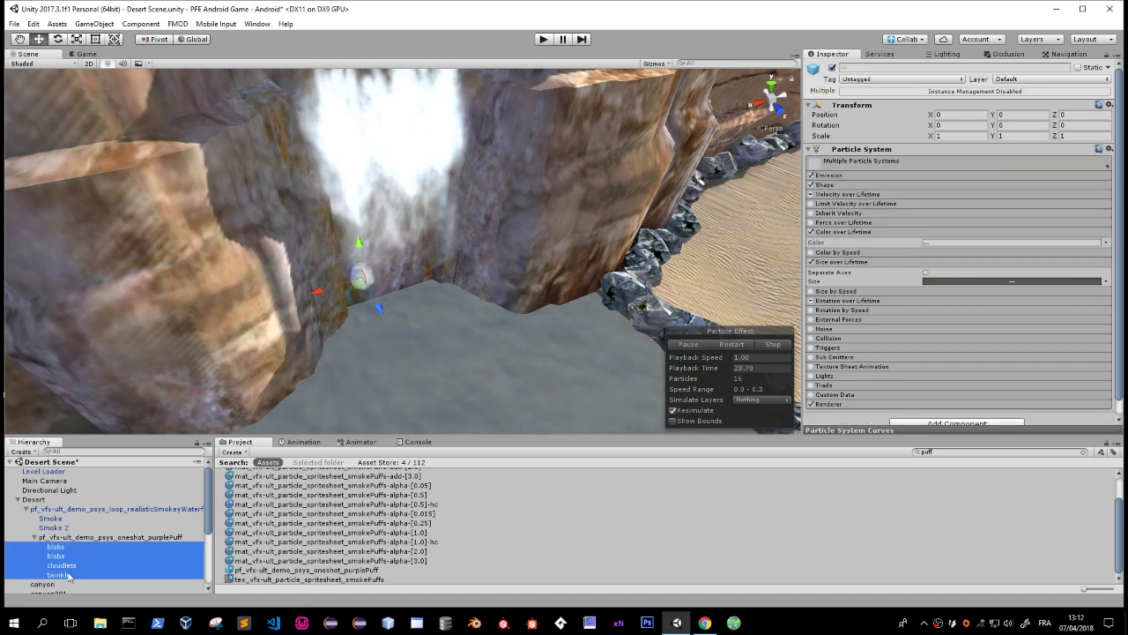
click(68, 575)
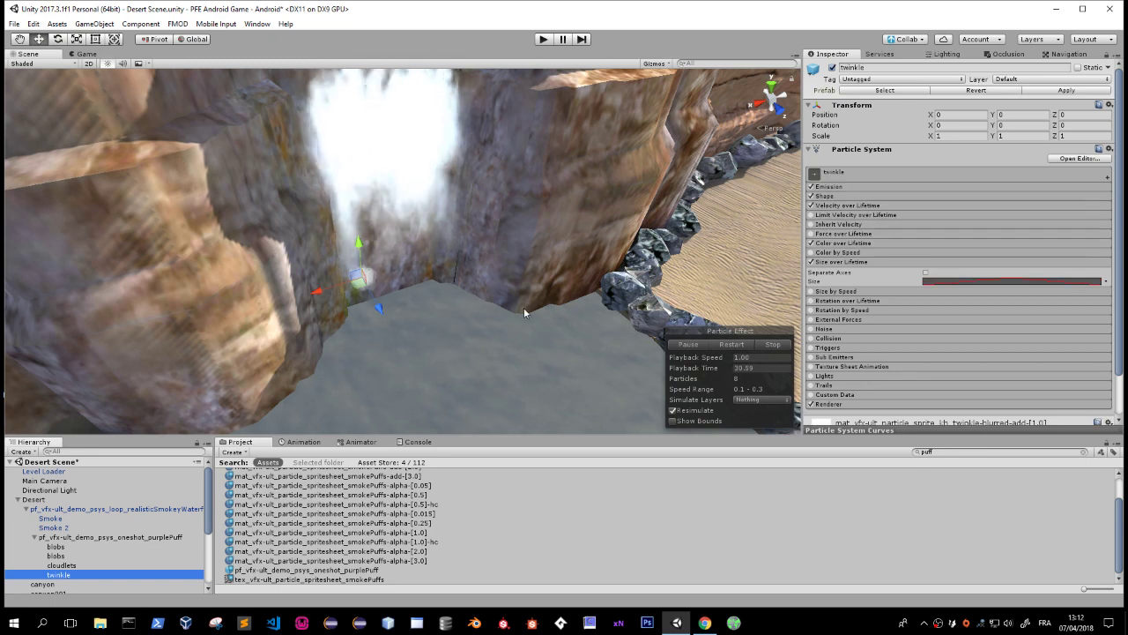
key(Delete)
click(50, 548)
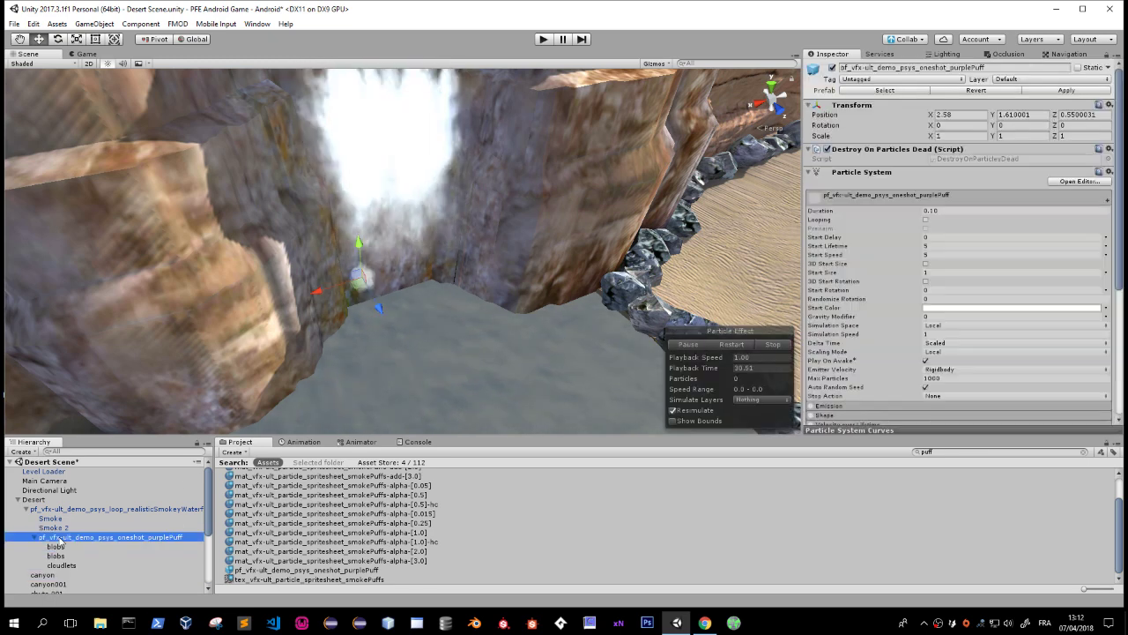
shift+click(72, 564)
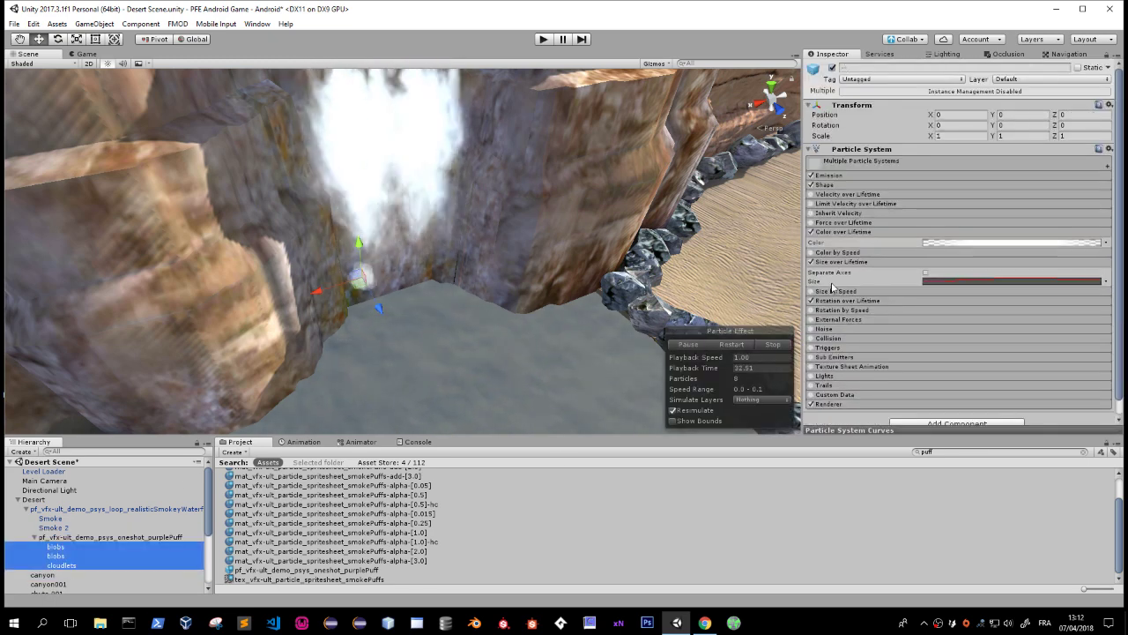
Delete the fading alpha keys from the Color over Lifetime gradient so it stays opaque white.
click(945, 240)
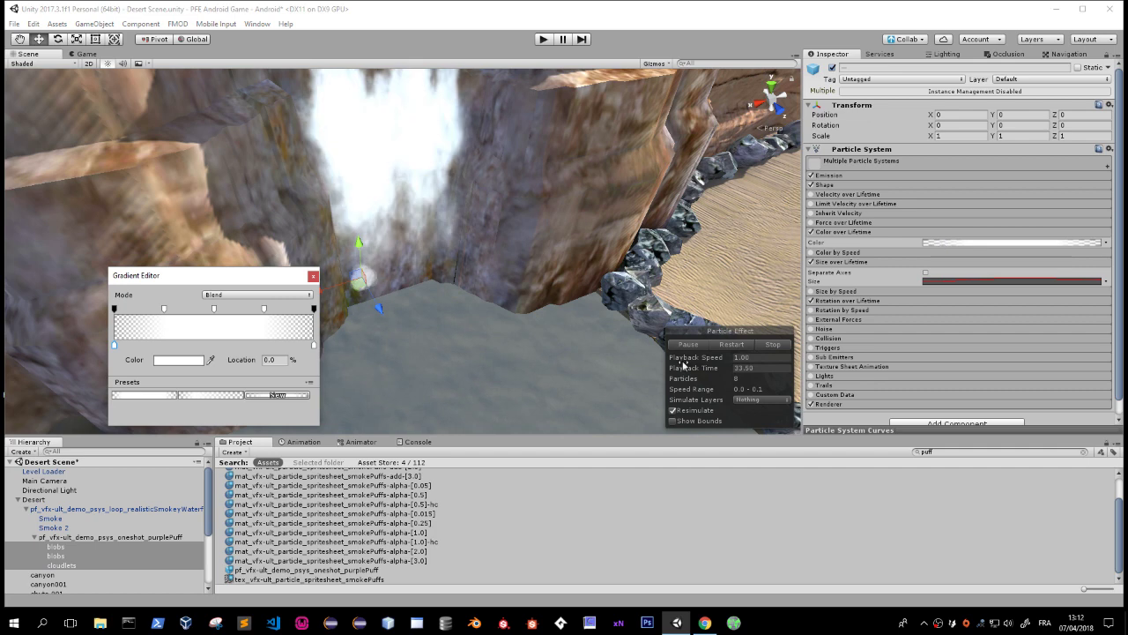
click(312, 310)
key(Delete)
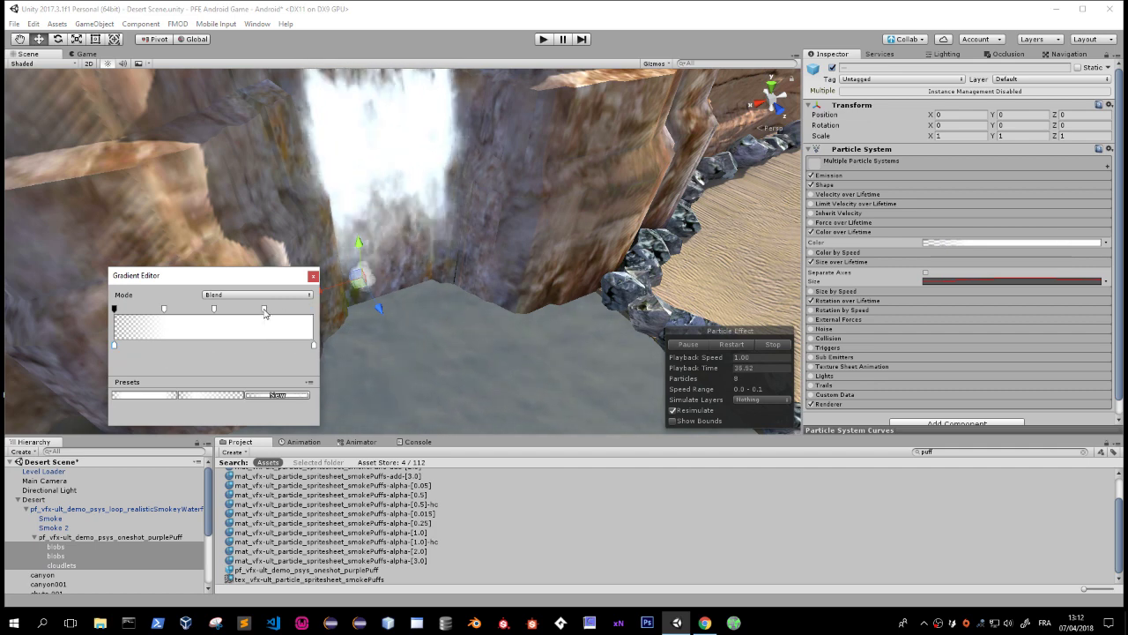
click(264, 308)
click(306, 432)
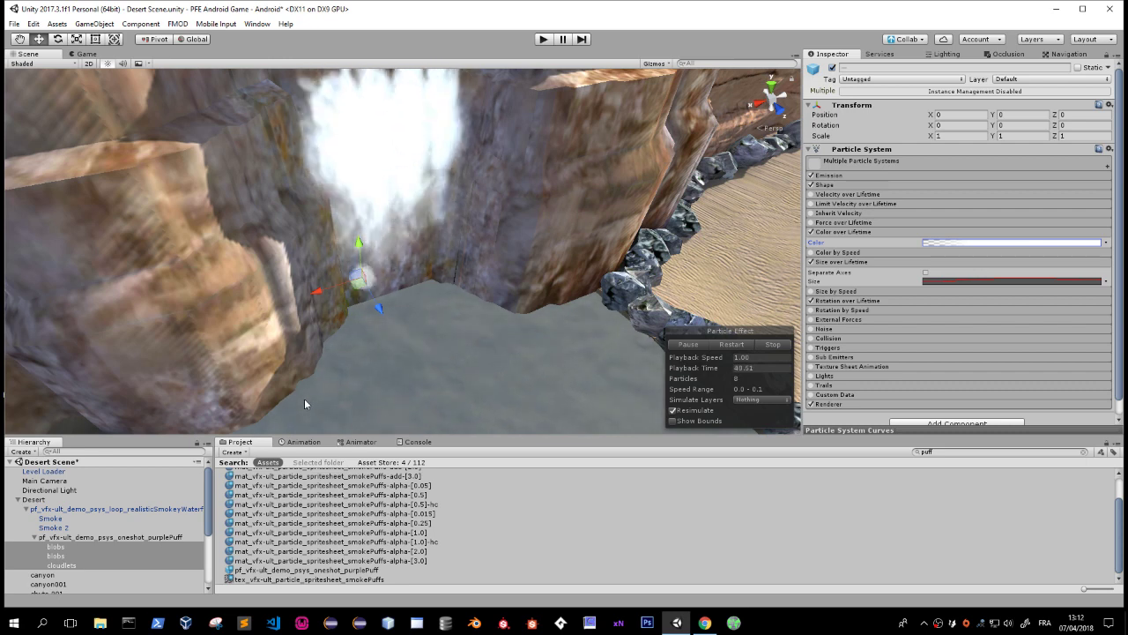
click(946, 243)
click(164, 308)
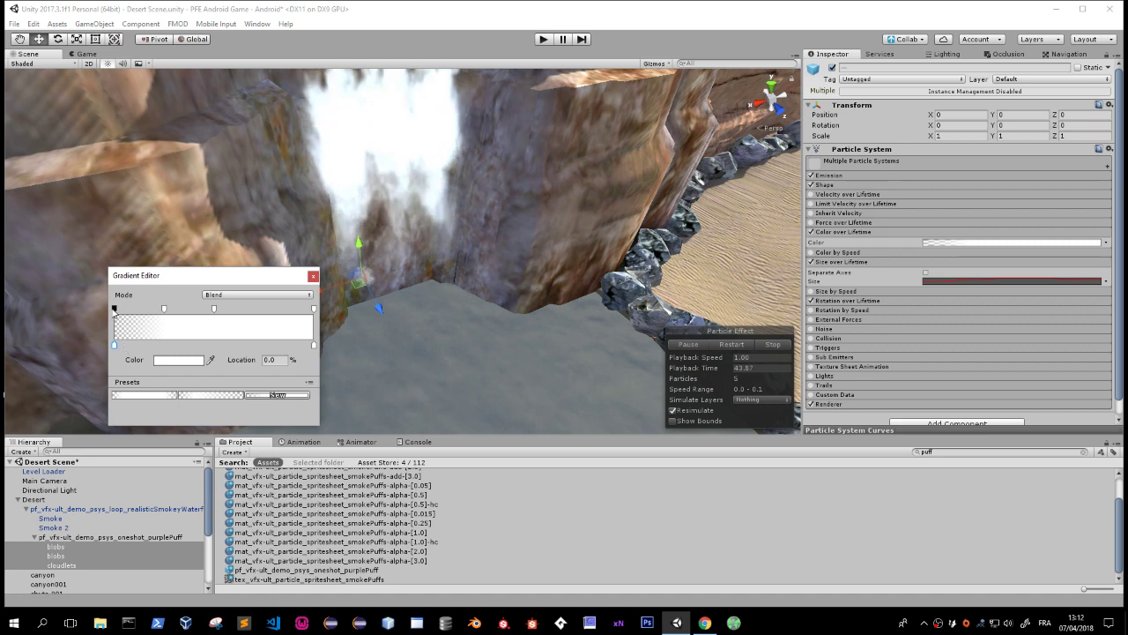
drag(164, 309, 97, 318)
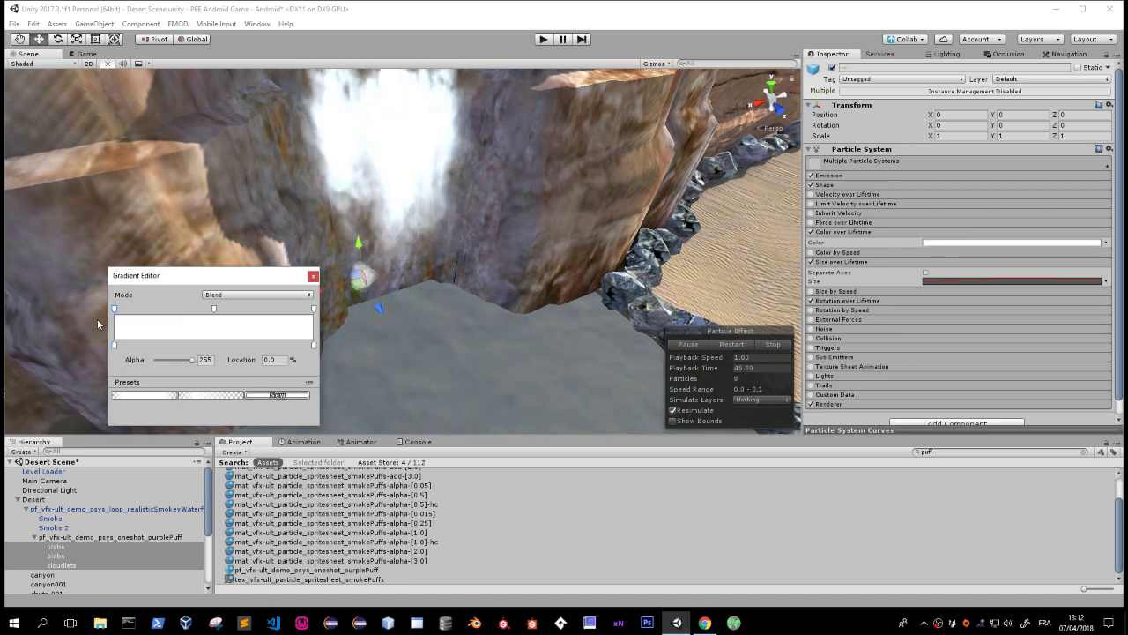
key(Delete)
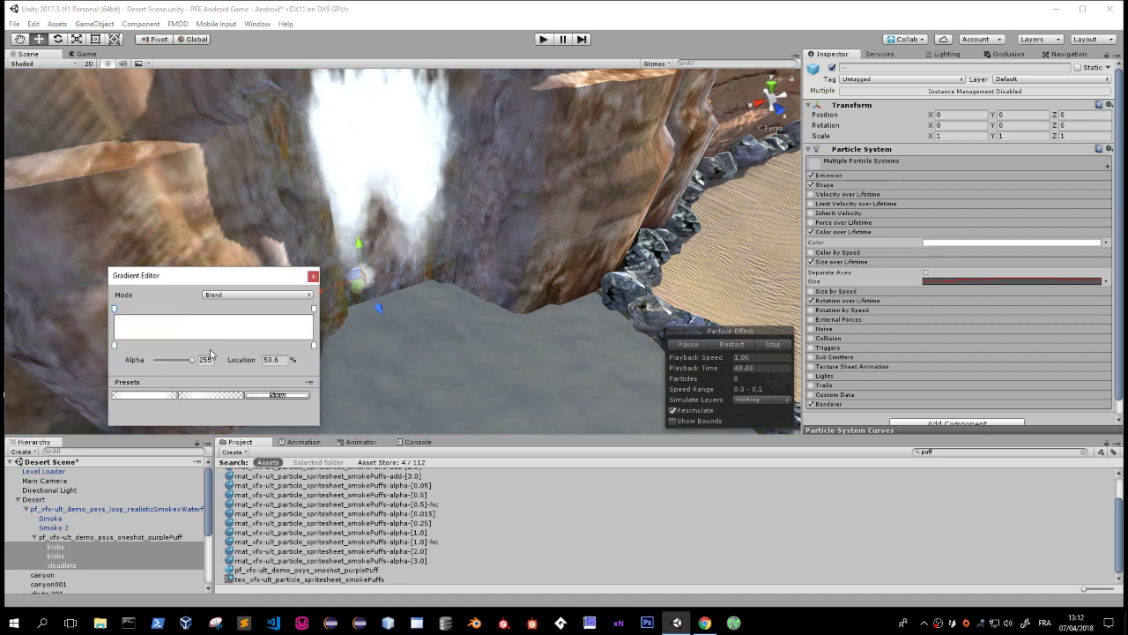
key(Delete)
click(313, 275)
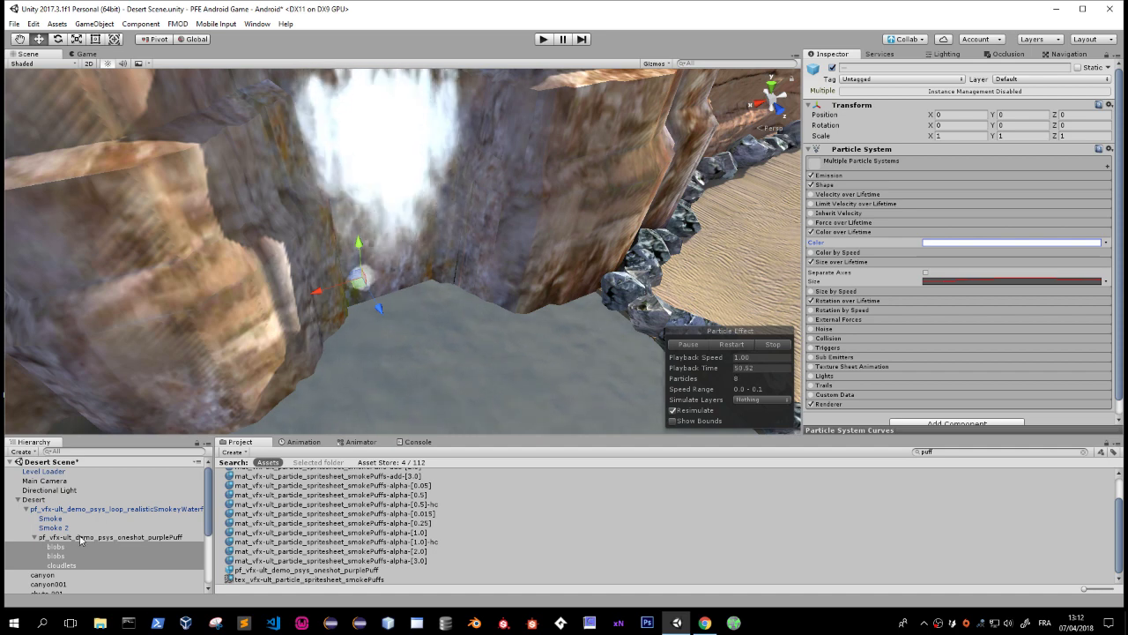
Set the first blobs system's Start Size range to 5–10.
click(734, 345)
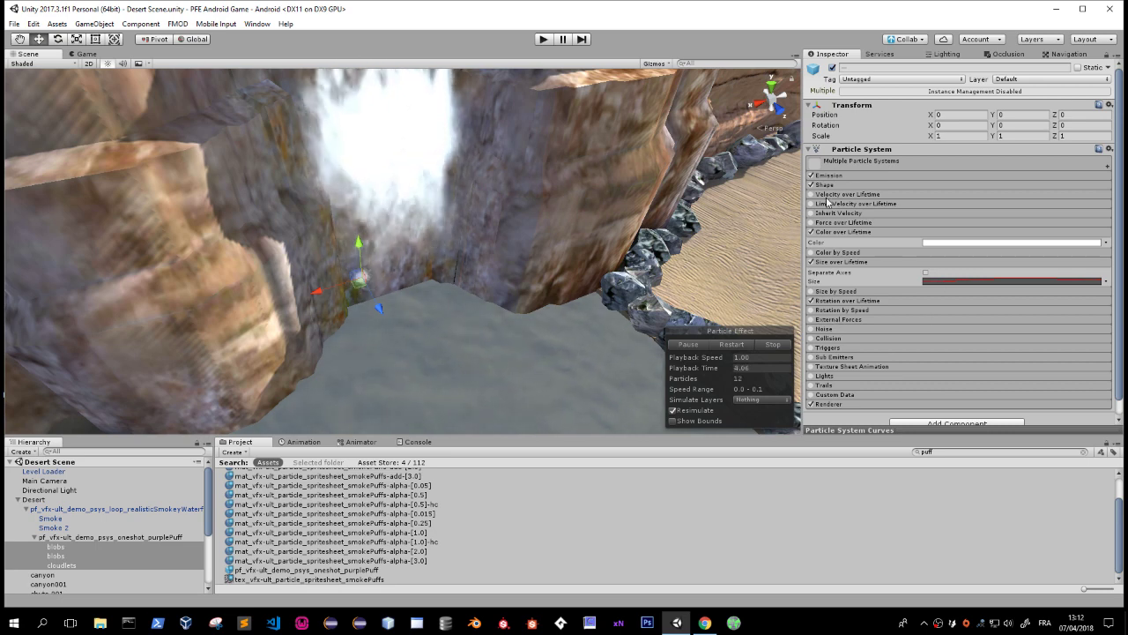
click(867, 164)
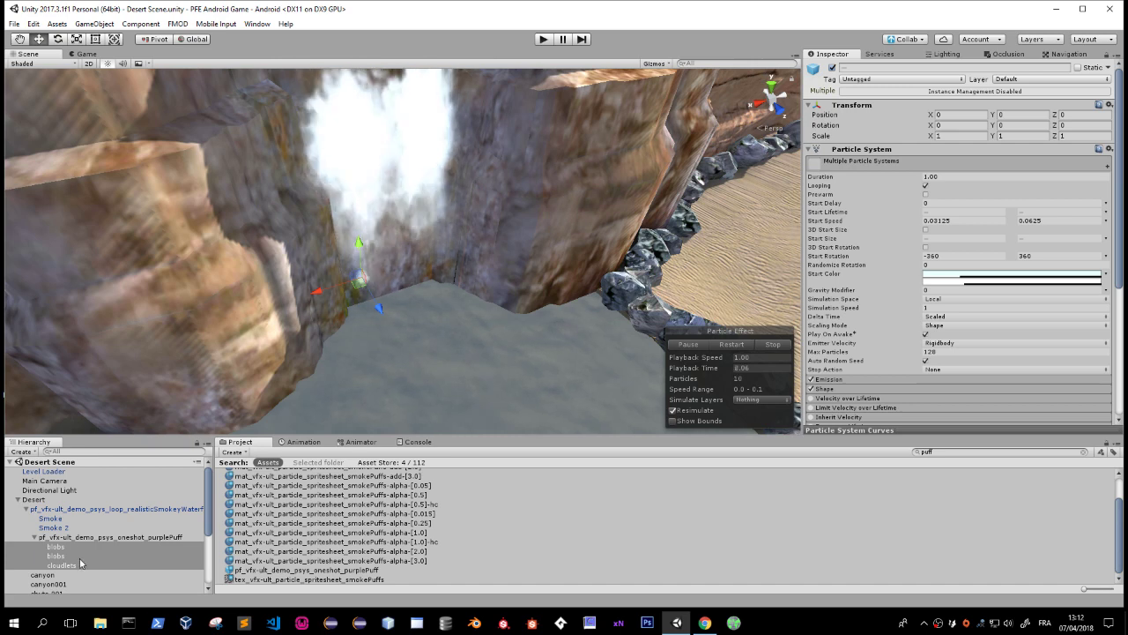
click(55, 547)
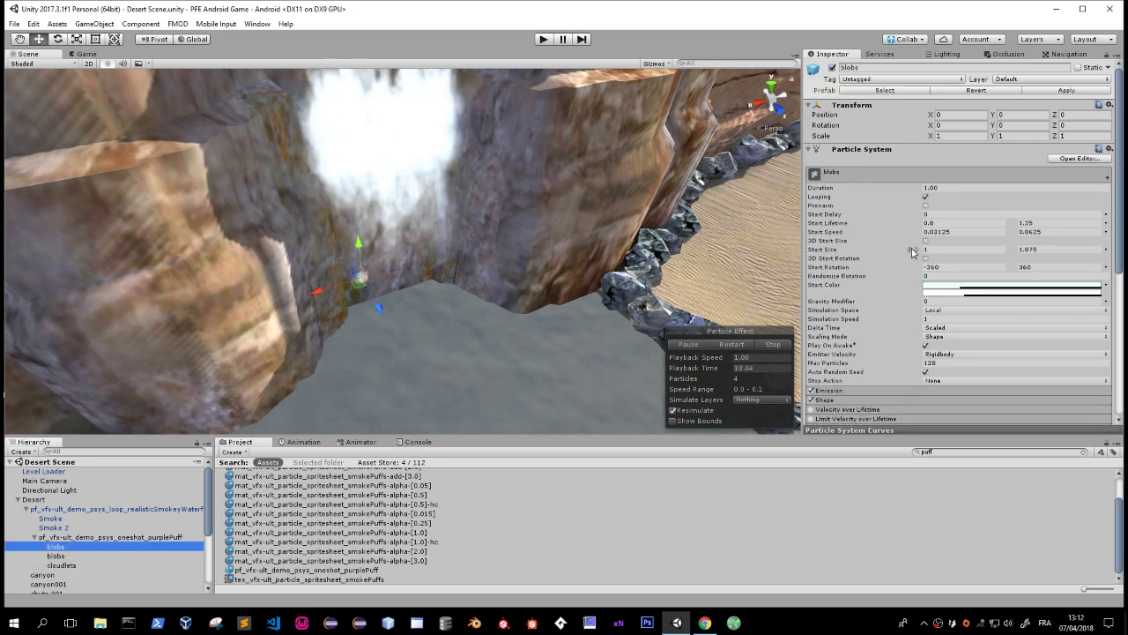
click(861, 252)
text(2)
key(ctrl+z)
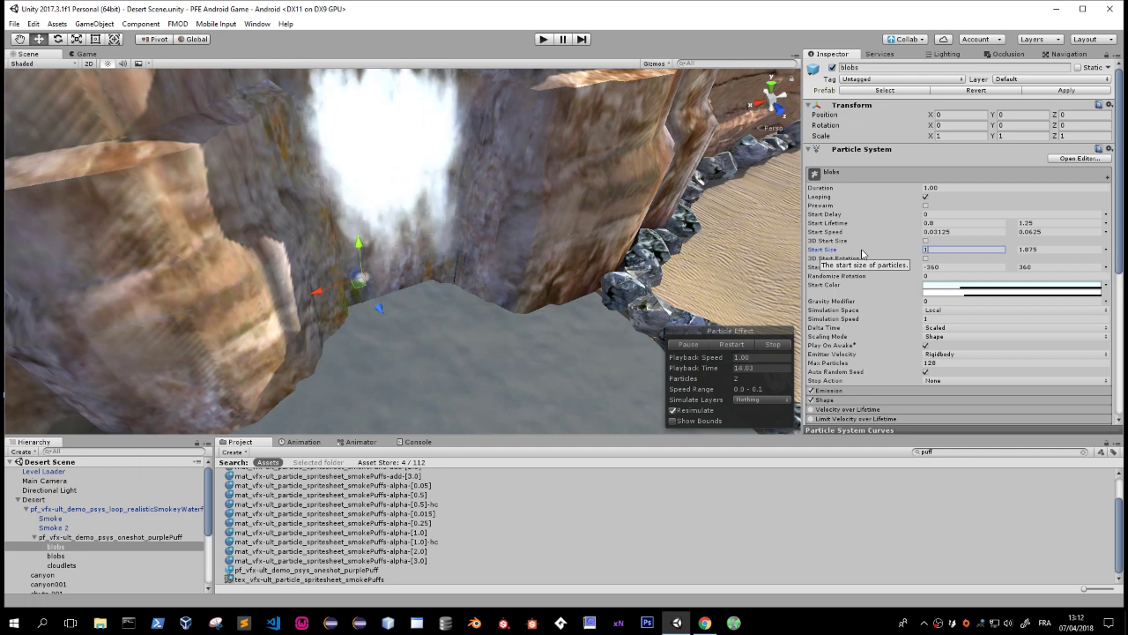
text(.3)
click(1020, 249)
text(10)
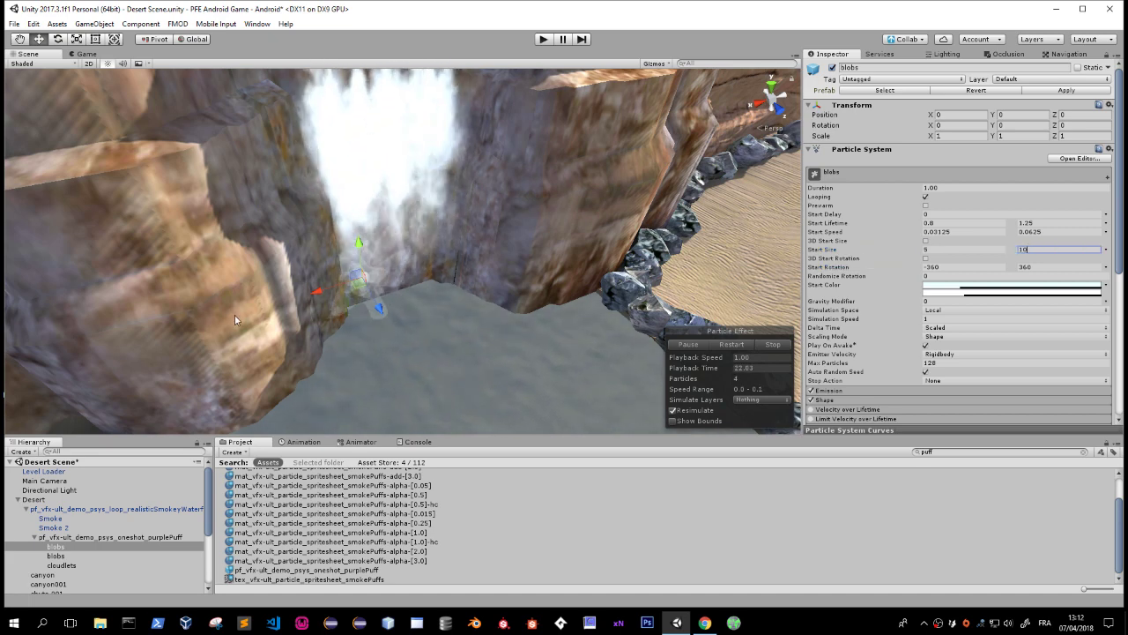
Give the second blobs system Start Size 5–10 and cloudlets a constant Start Size of 10.
click(53, 555)
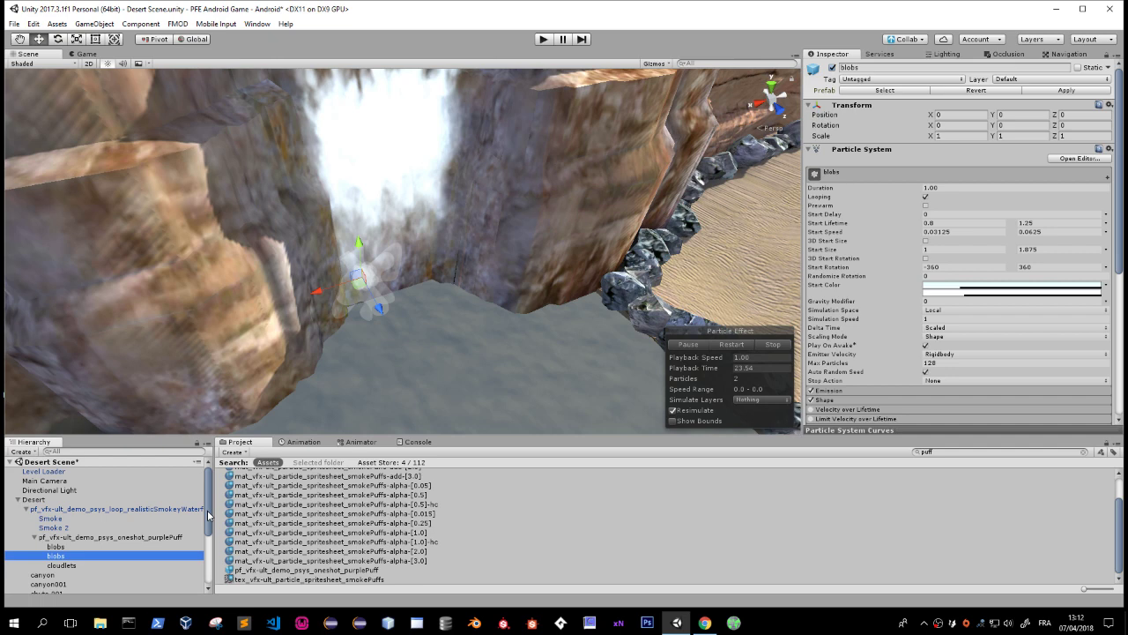
click(925, 249)
text(10)
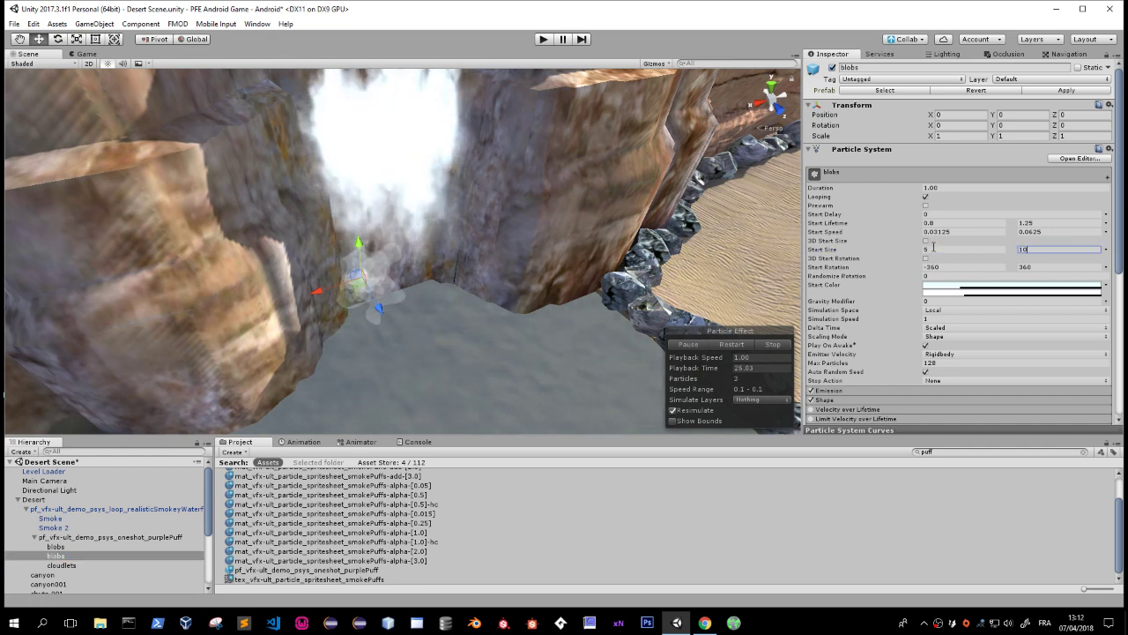
click(62, 565)
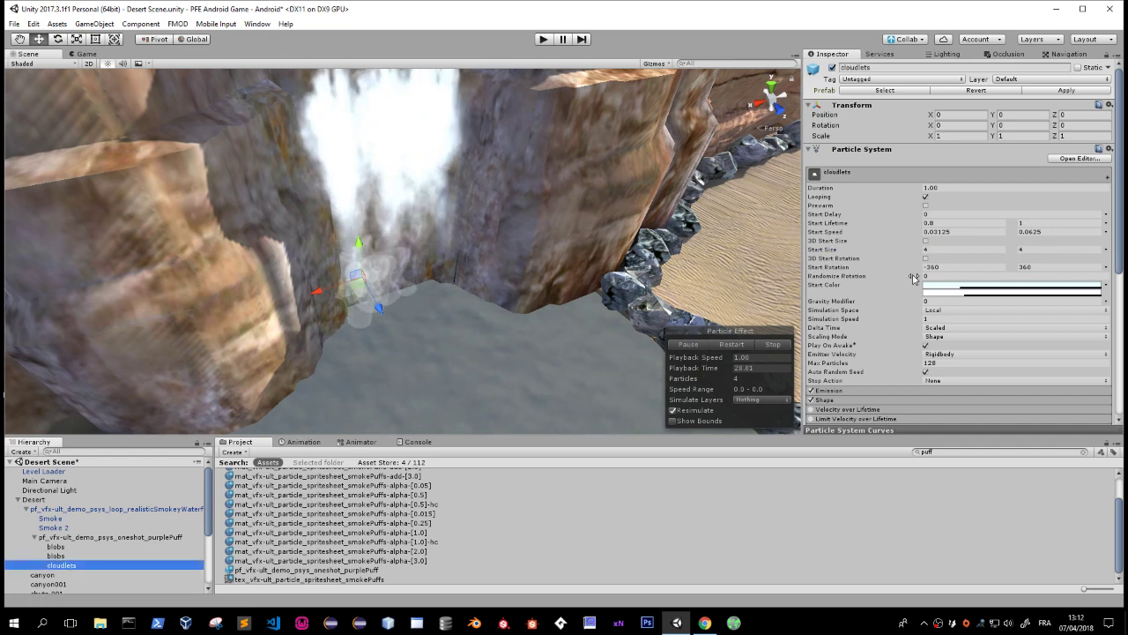
click(939, 251)
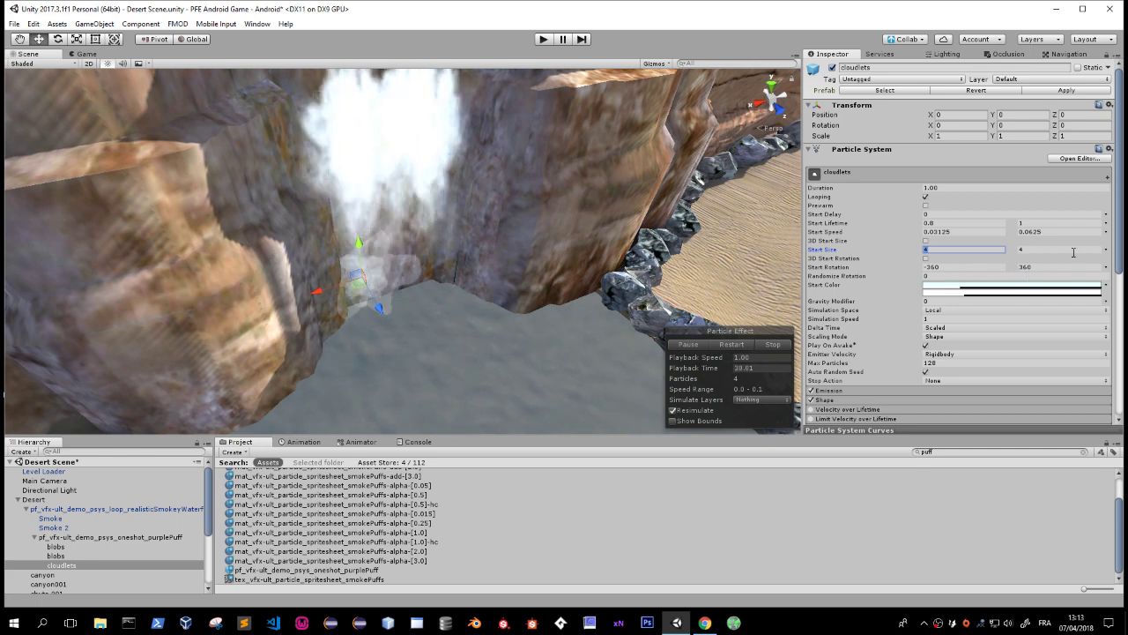
click(1105, 249)
click(1014, 257)
text(10)
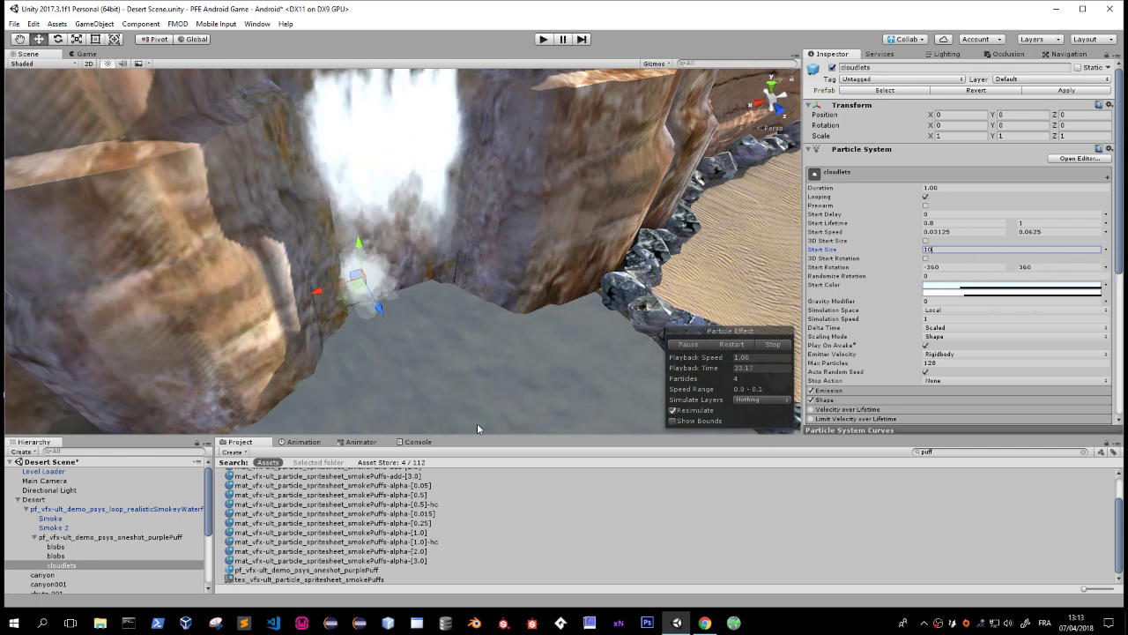
click(46, 536)
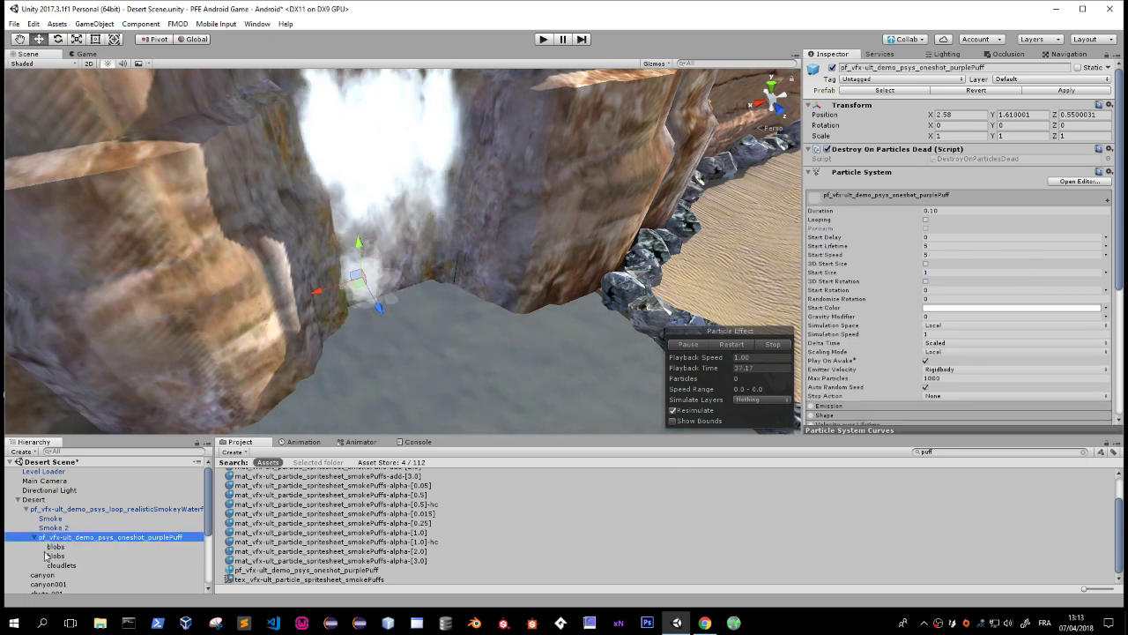
click(53, 546)
shift+click(60, 565)
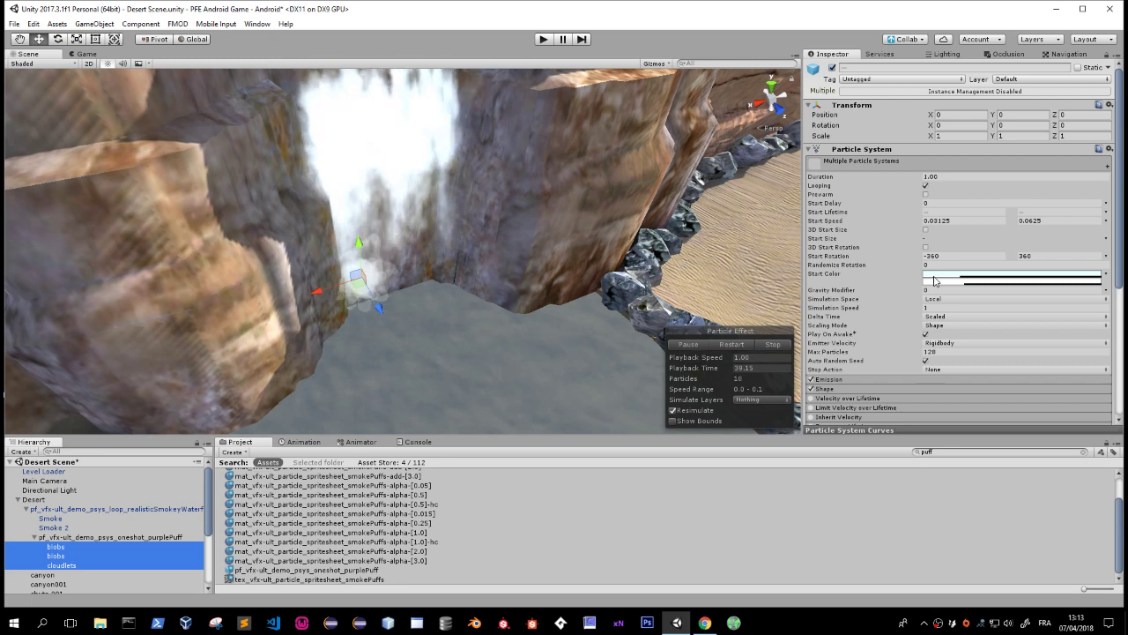
Make the children's Start Color a single translucent pale blue, DFEAF327 with alpha 39.
click(935, 280)
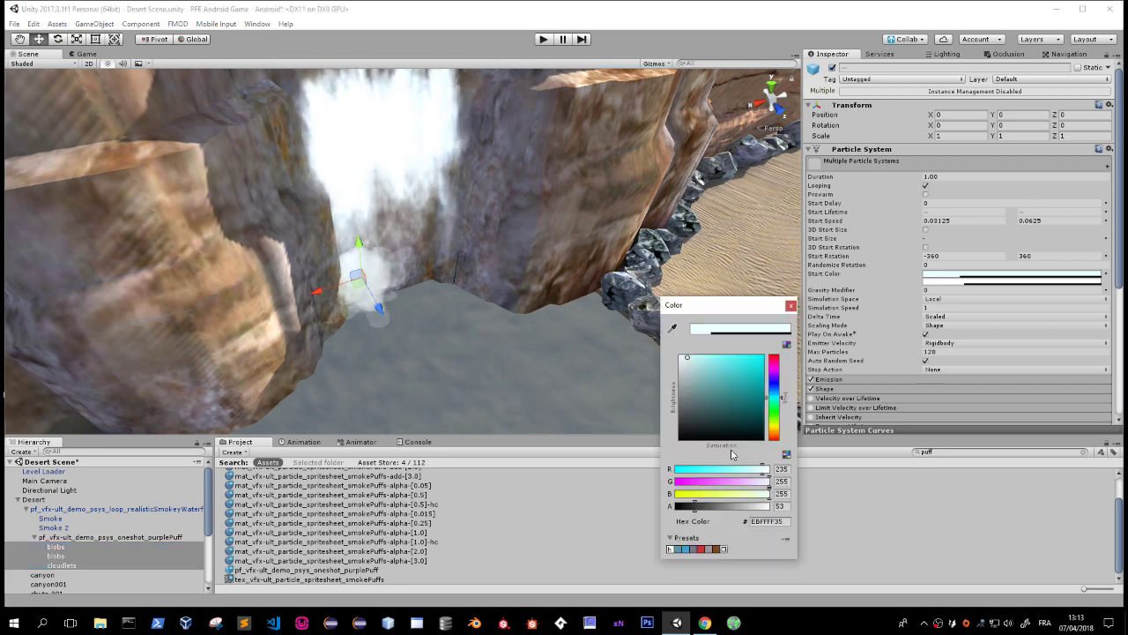
click(790, 305)
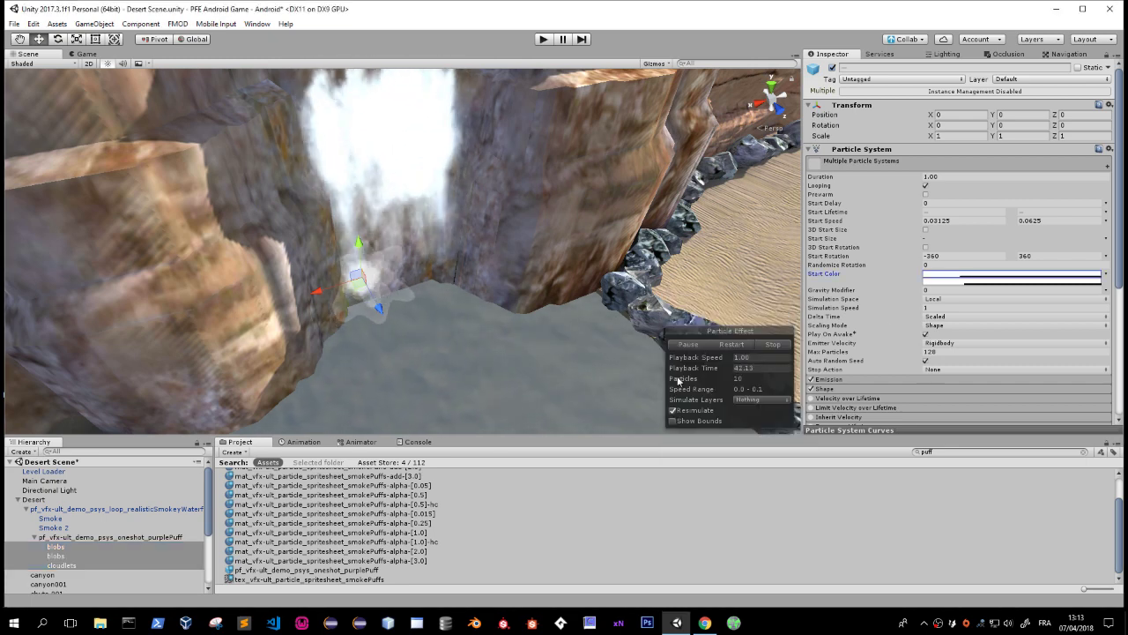
click(1105, 274)
click(1096, 283)
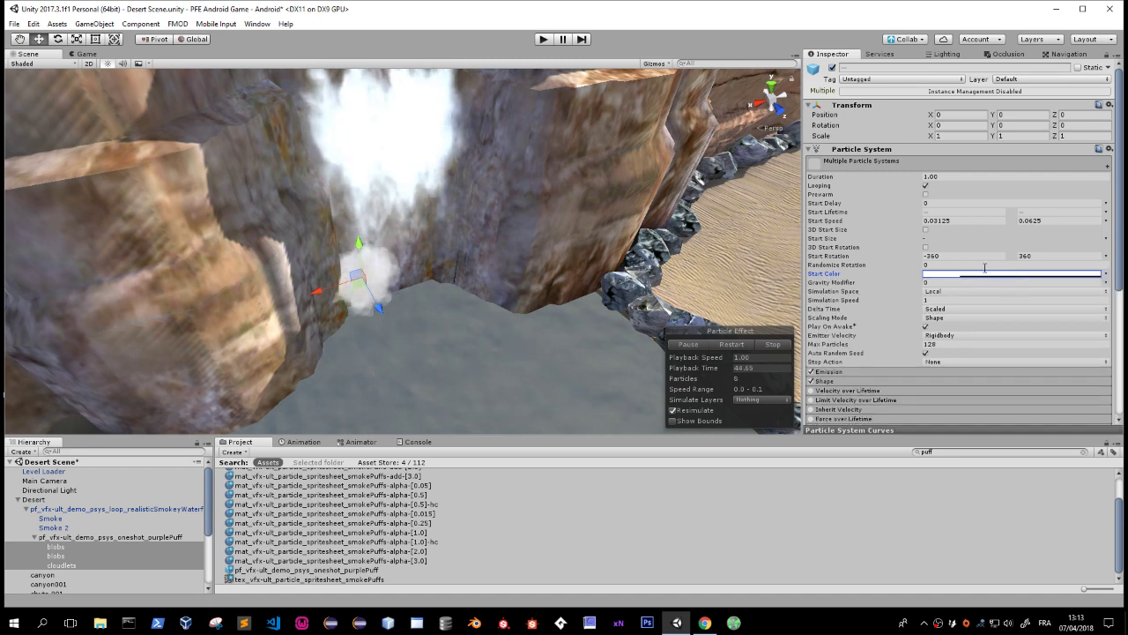
click(957, 275)
drag(694, 506, 688, 506)
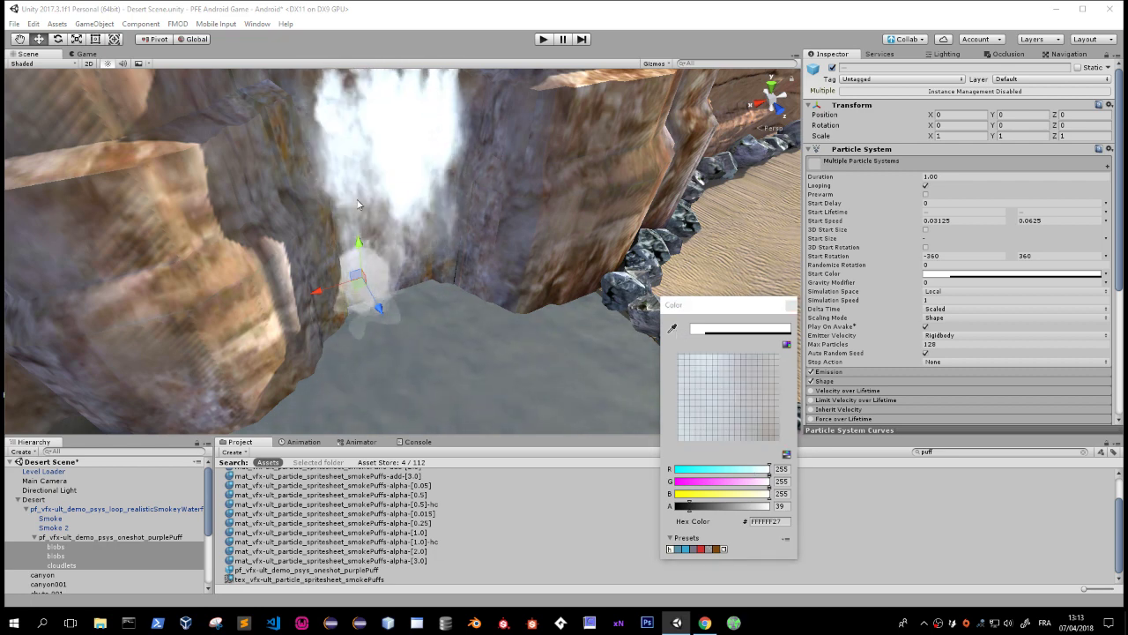
click(687, 361)
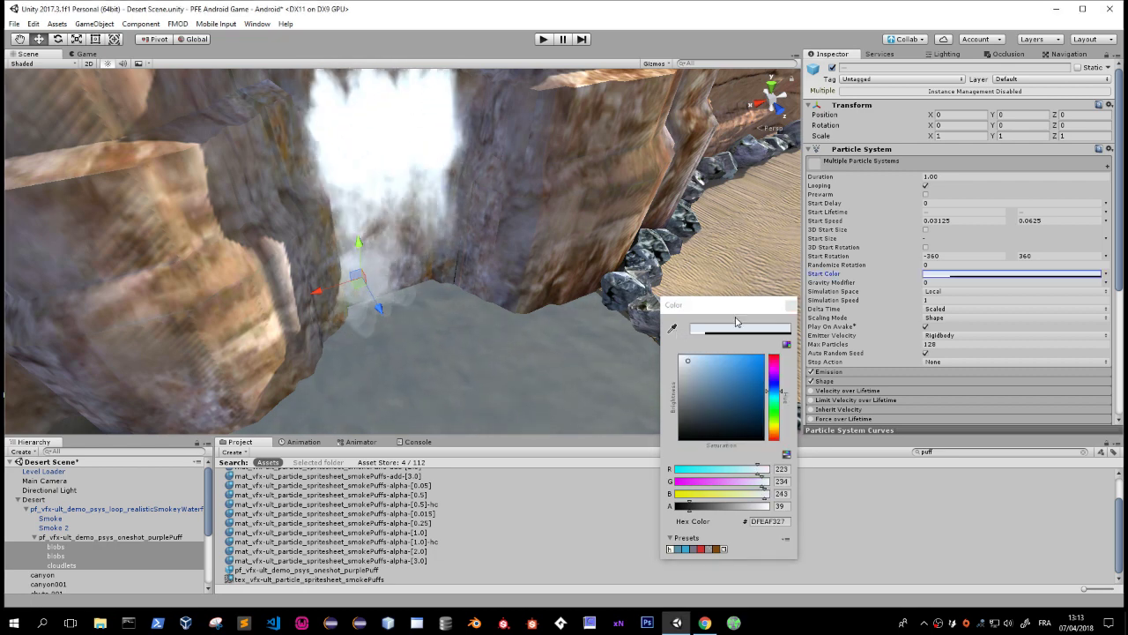
key(Escape)
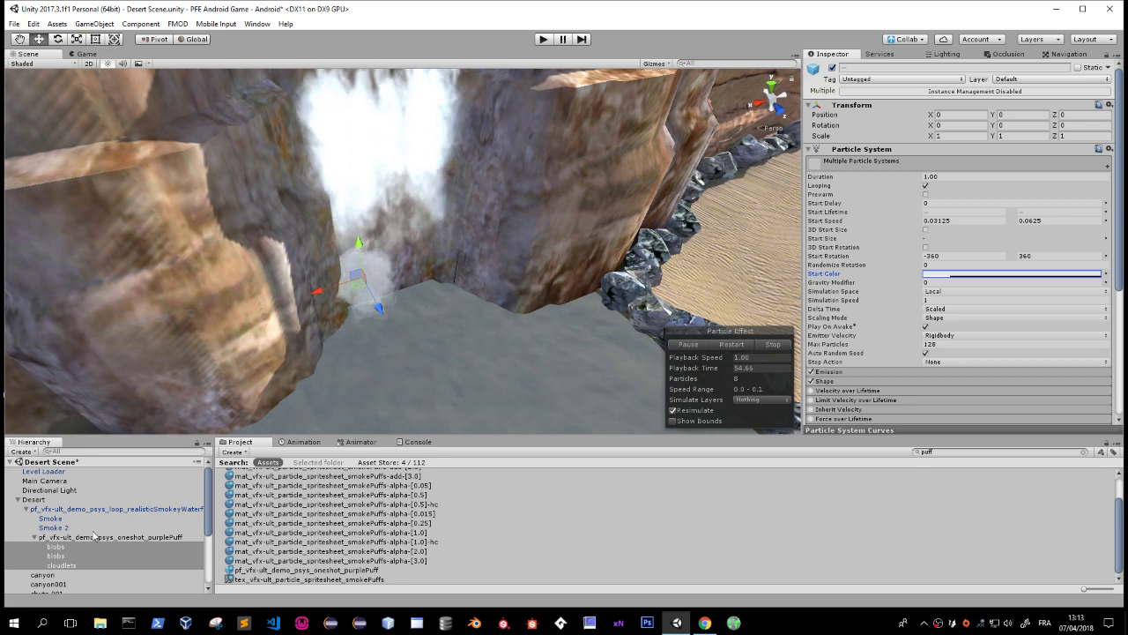
click(95, 536)
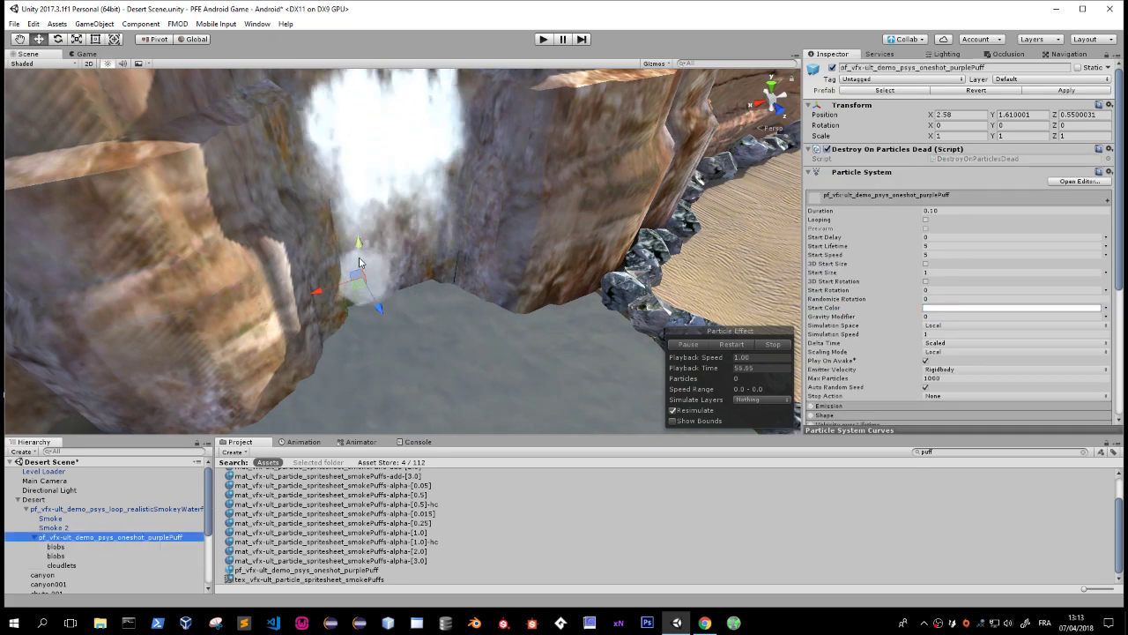
Lower purplePuff to the canyon floor and place two duplicates further along the canyon.
drag(359, 262, 361, 292)
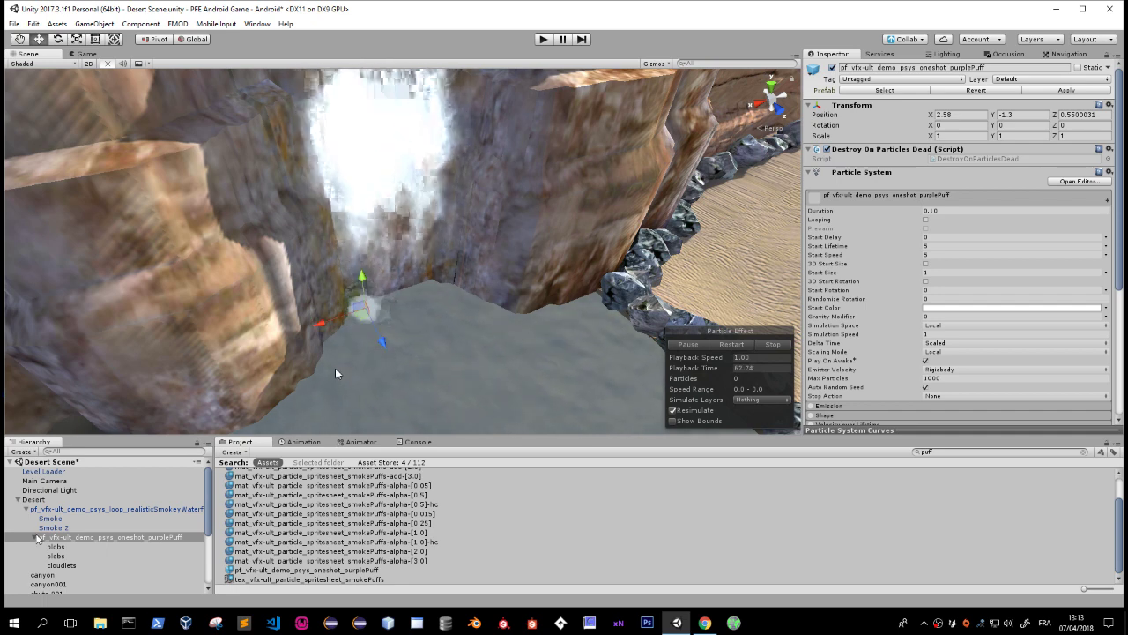
key(ctrl+d)
drag(324, 322, 385, 305)
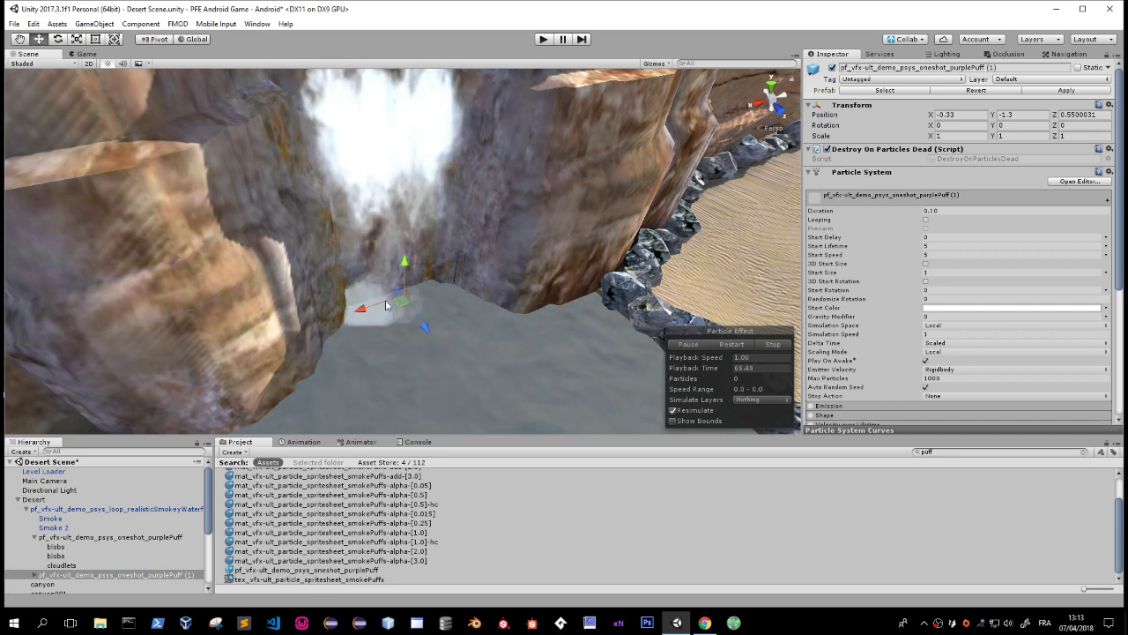
key(ctrl+d)
drag(385, 305, 423, 291)
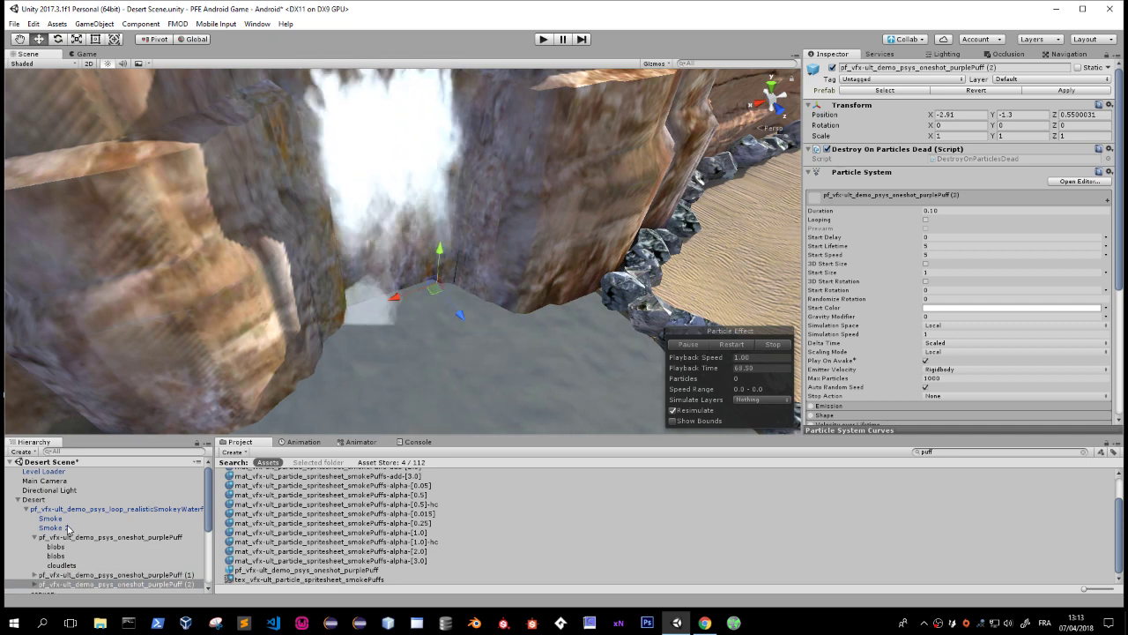
drag(68, 529, 63, 545)
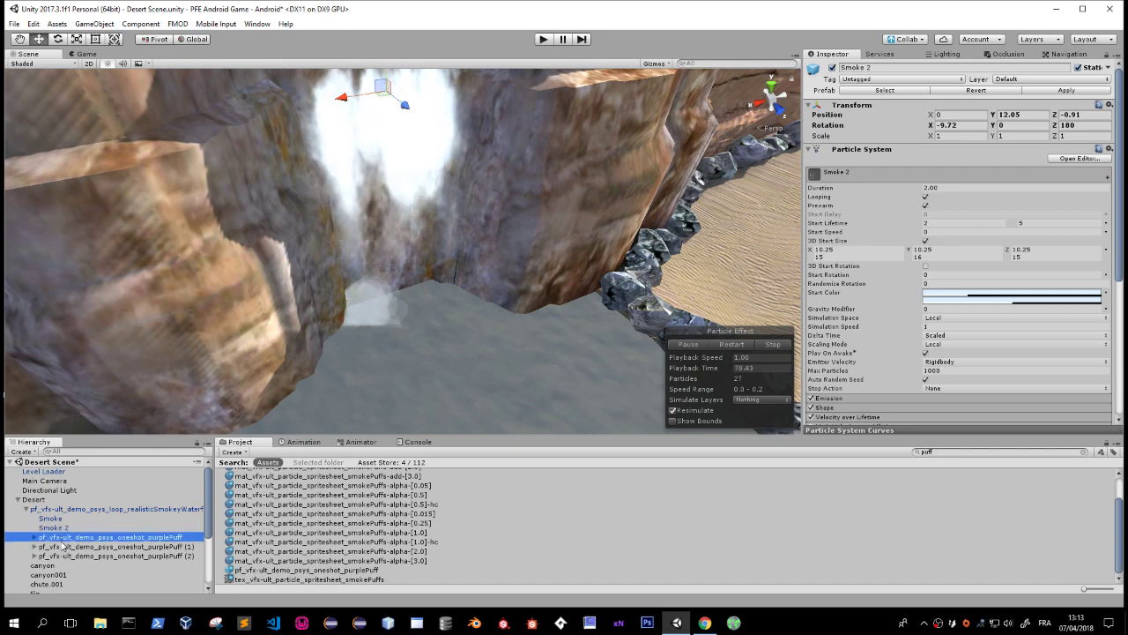
shift+click(63, 555)
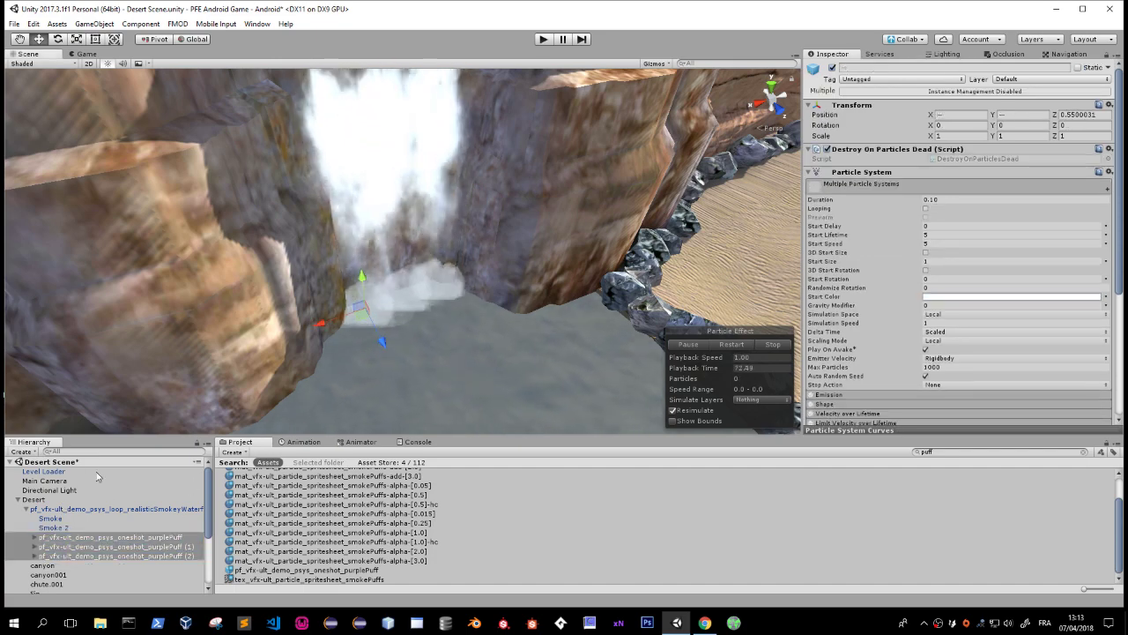
click(97, 508)
Delete the three purplePuff copies and turn the view toward the desert hut.
key(z)
key(f)
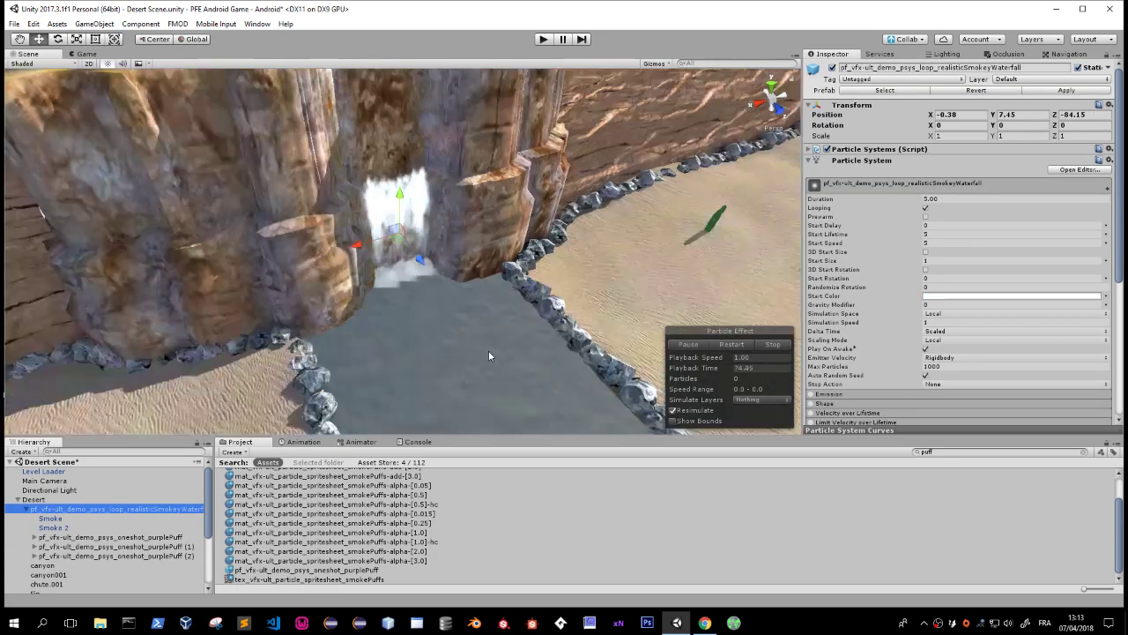
scroll(488, 356, down, 3)
scroll(459, 345, up, 4)
click(67, 537)
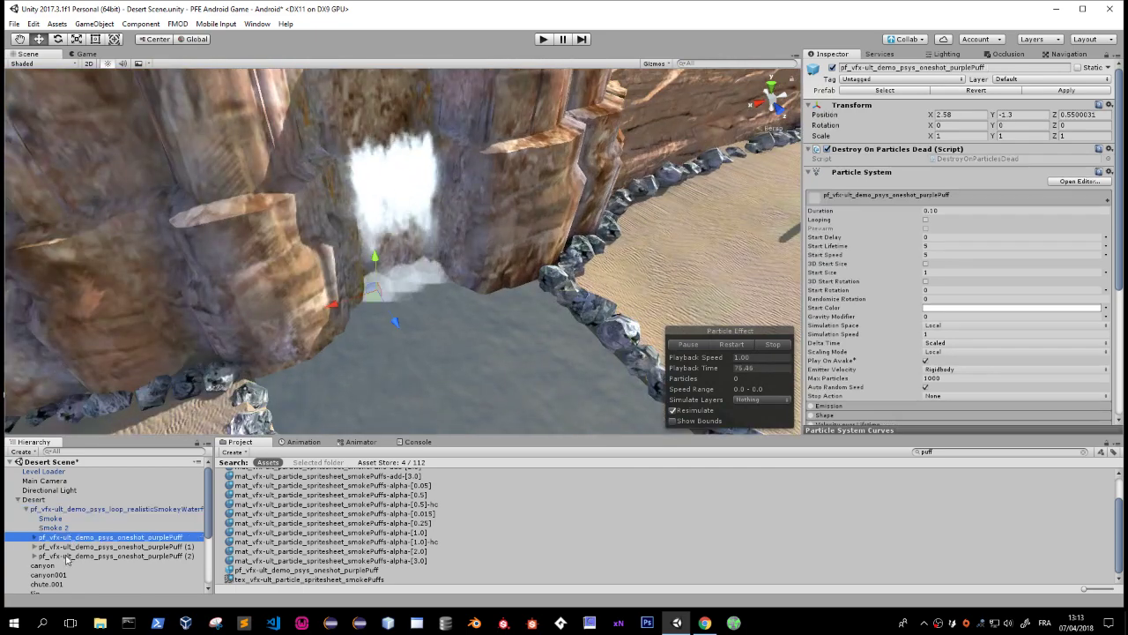
shift+click(67, 556)
key(Delete)
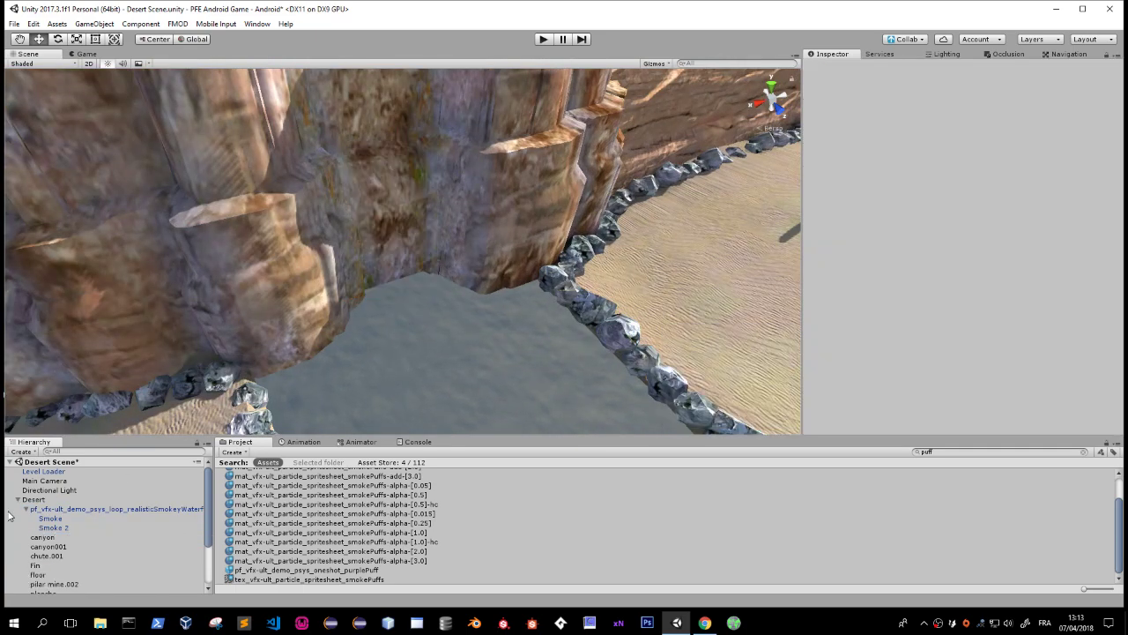
click(11, 509)
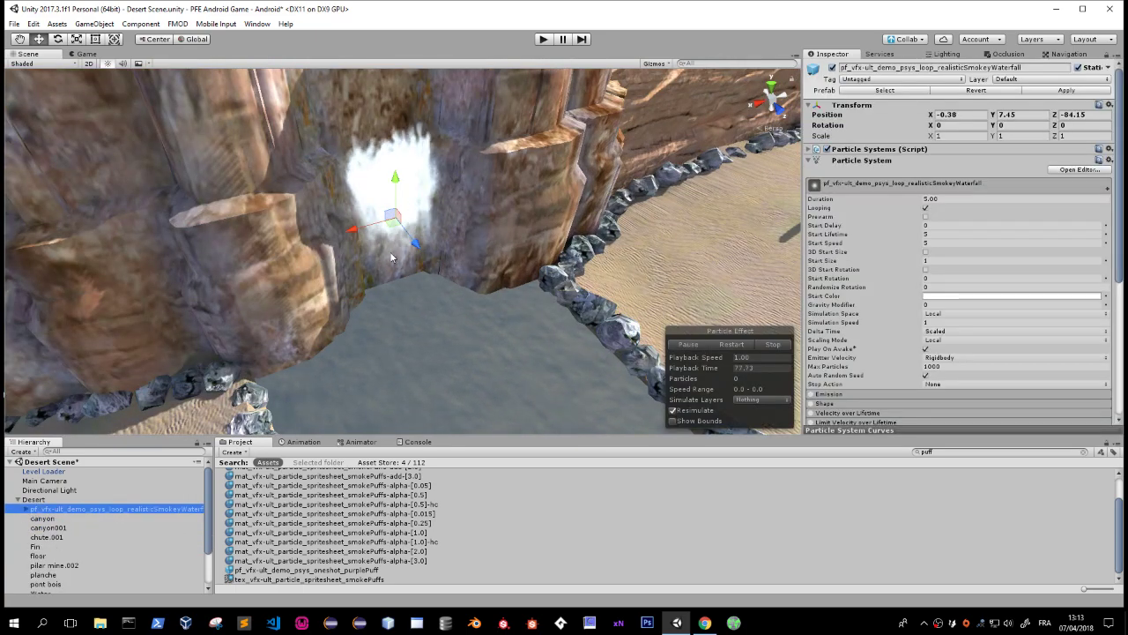
mouse_move(392, 257)
right_down()
mouse_move(634, 232)
mouse_move(589, 223)
mouse_move(769, 322)
mouse_move(722, 220)
mouse_move(907, 226)
mouse_move(687, 291)
mouse_move(656, 271)
right_up()
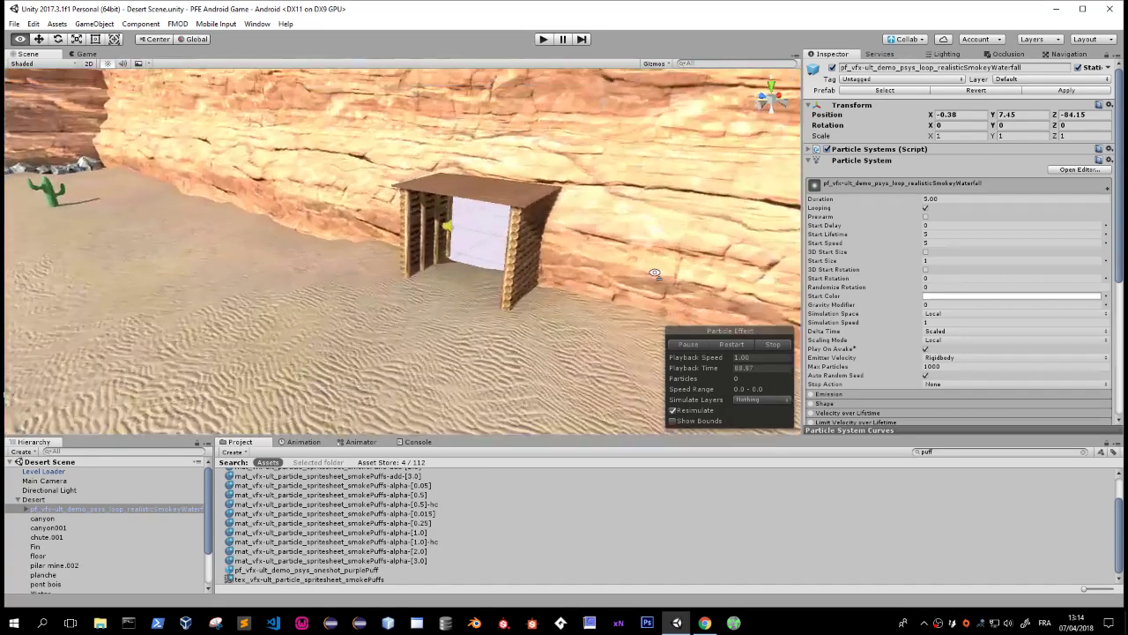
Inspect the Main Camera's Studio Event Emitter advanced controls and event:/Music/Saharah properties.
scroll(287, 505, up, 2)
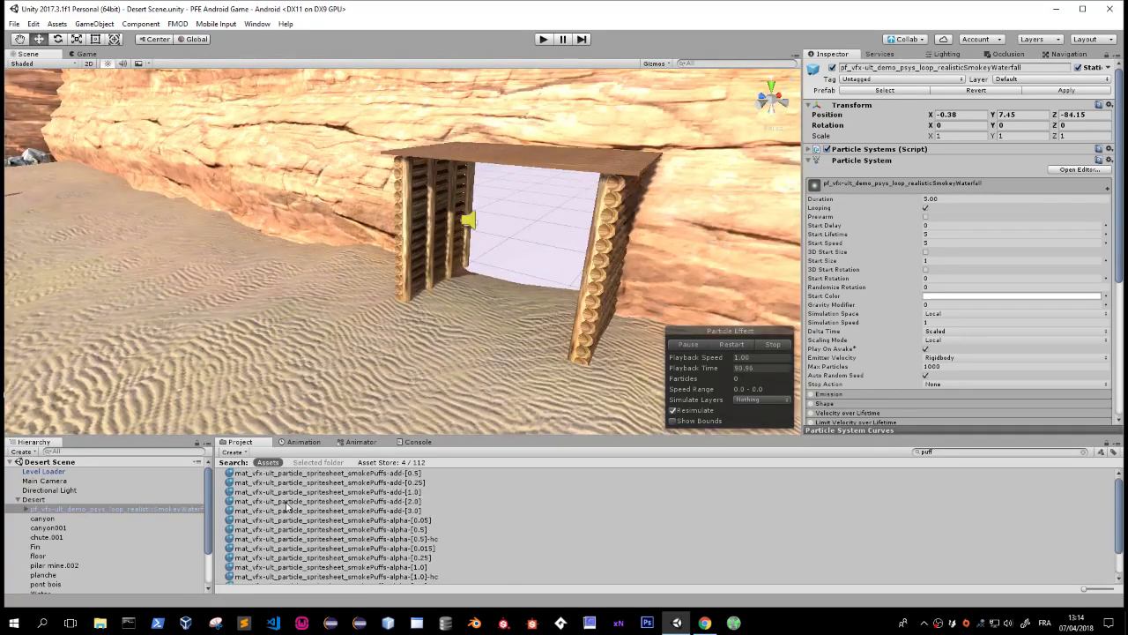
click(33, 498)
click(17, 499)
click(44, 480)
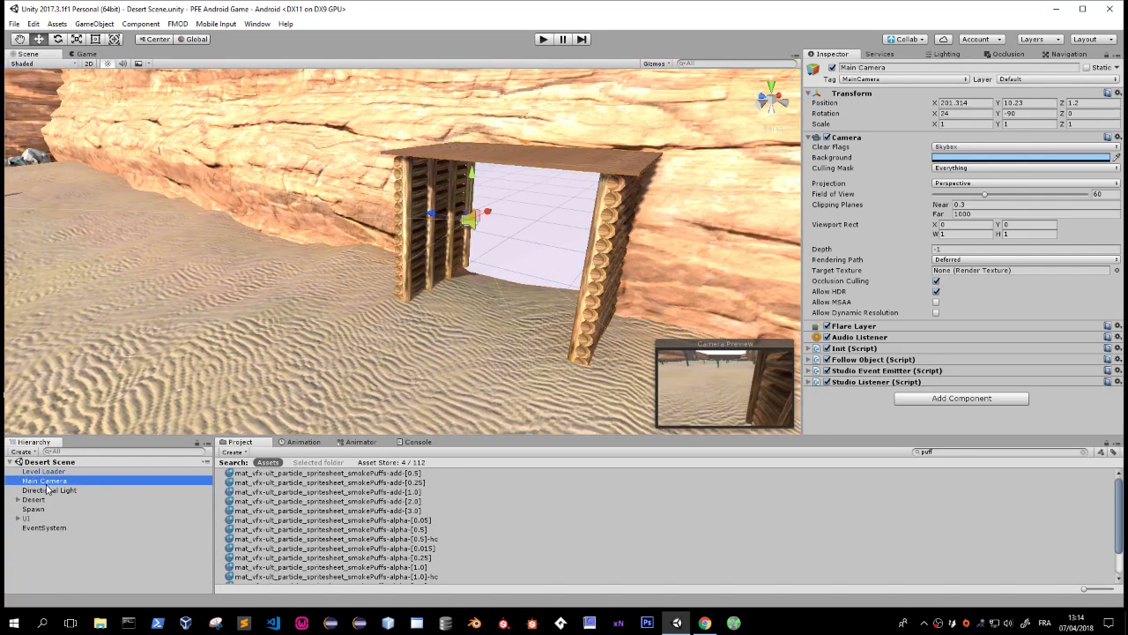
click(857, 372)
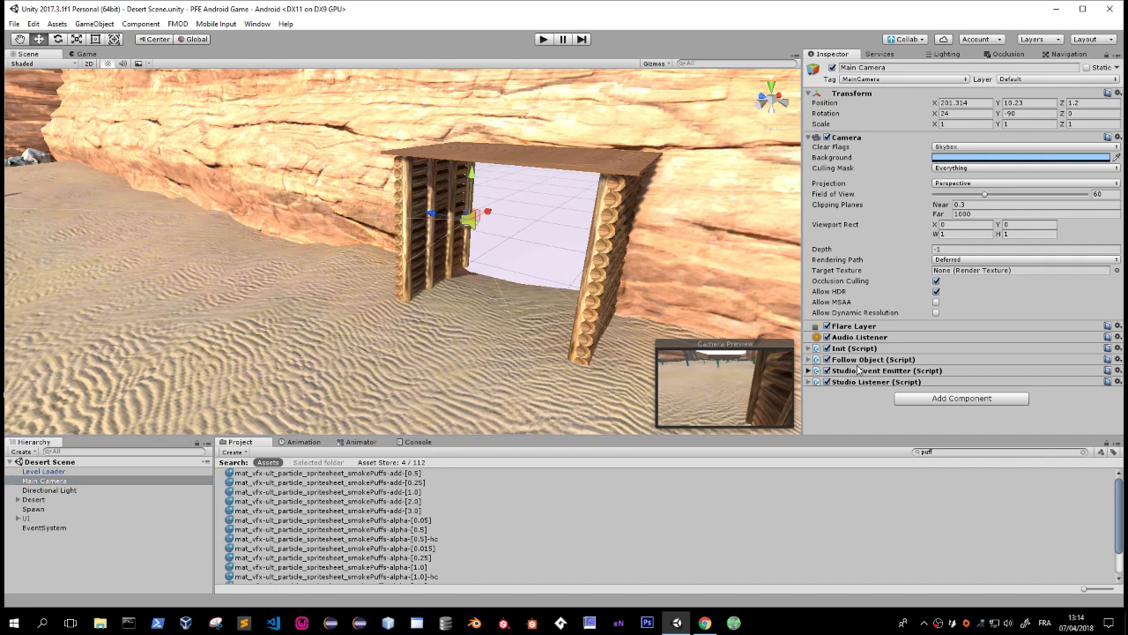
click(855, 371)
scroll(855, 372, down, 2)
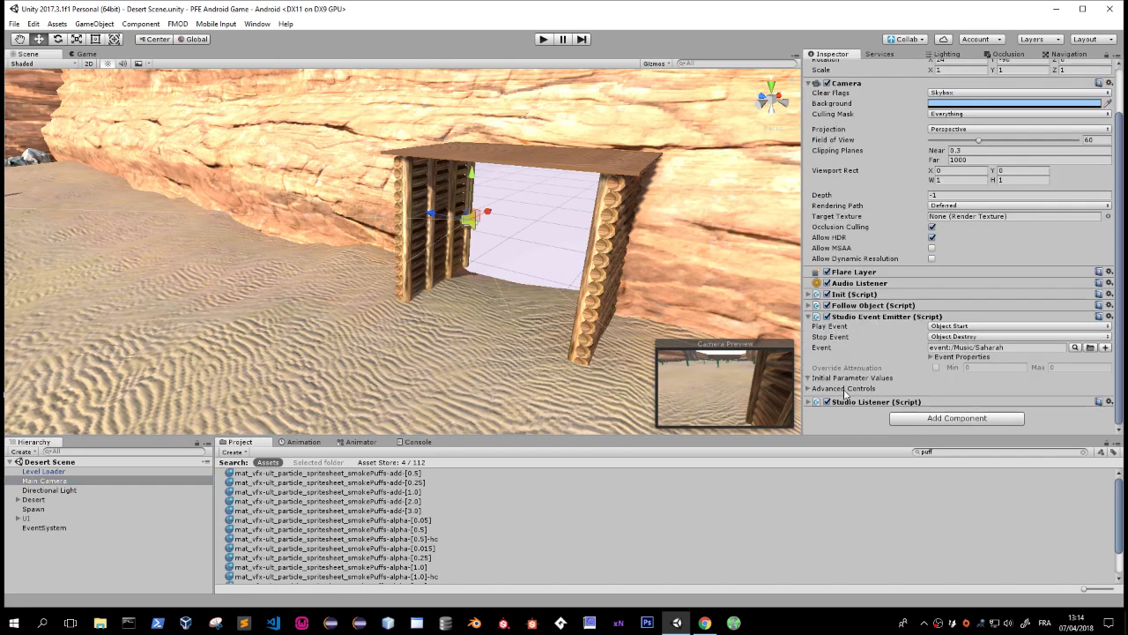
click(809, 388)
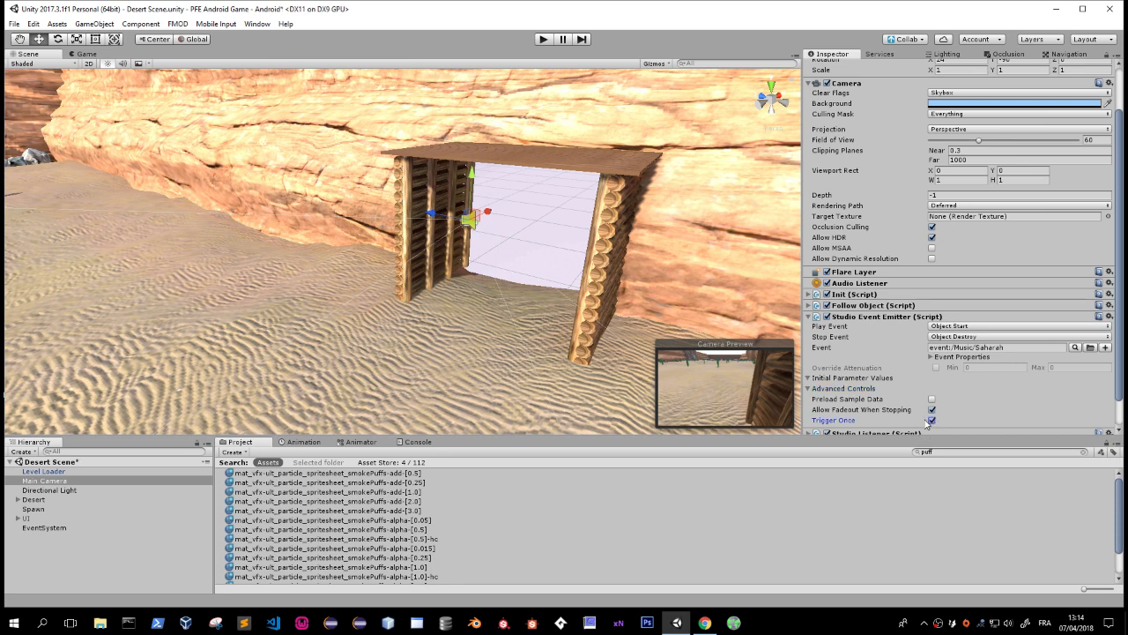
click(810, 387)
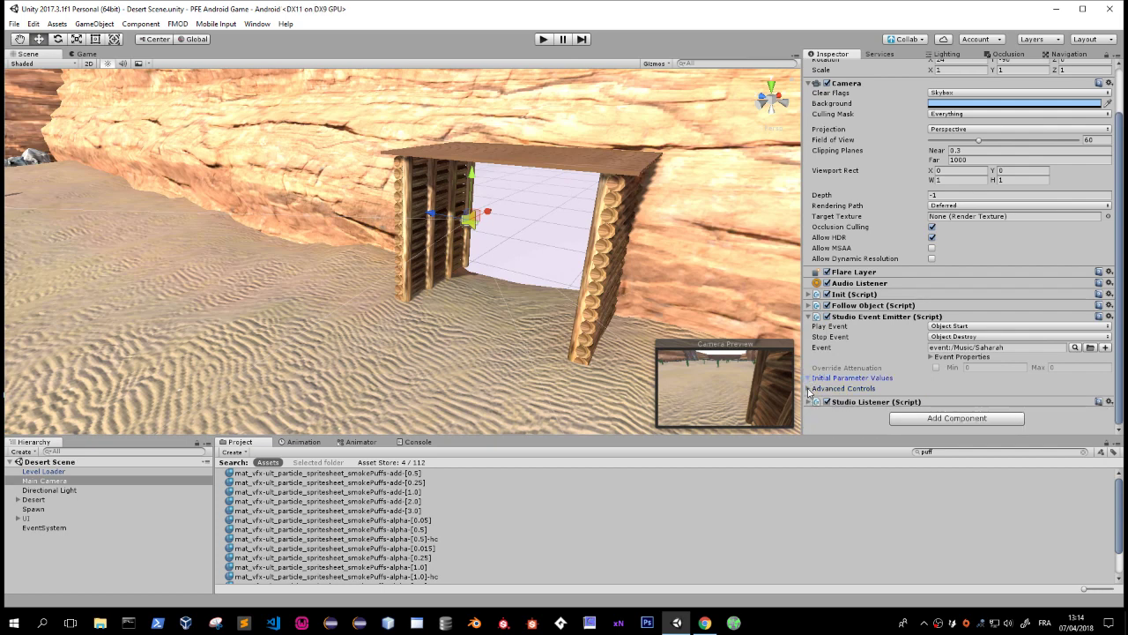
click(932, 357)
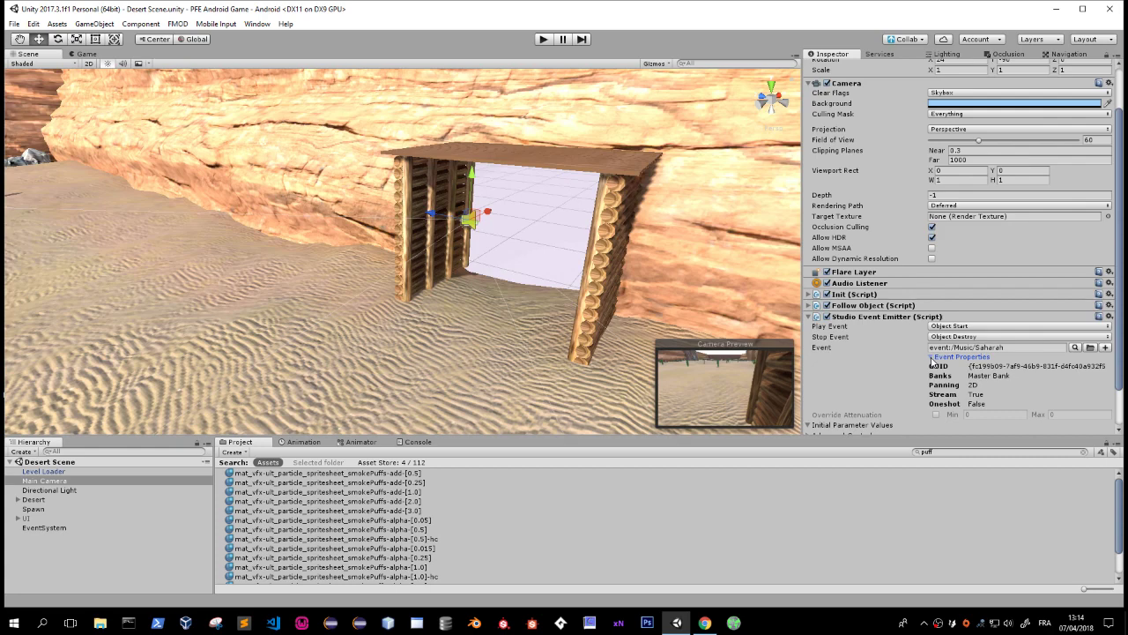
click(931, 357)
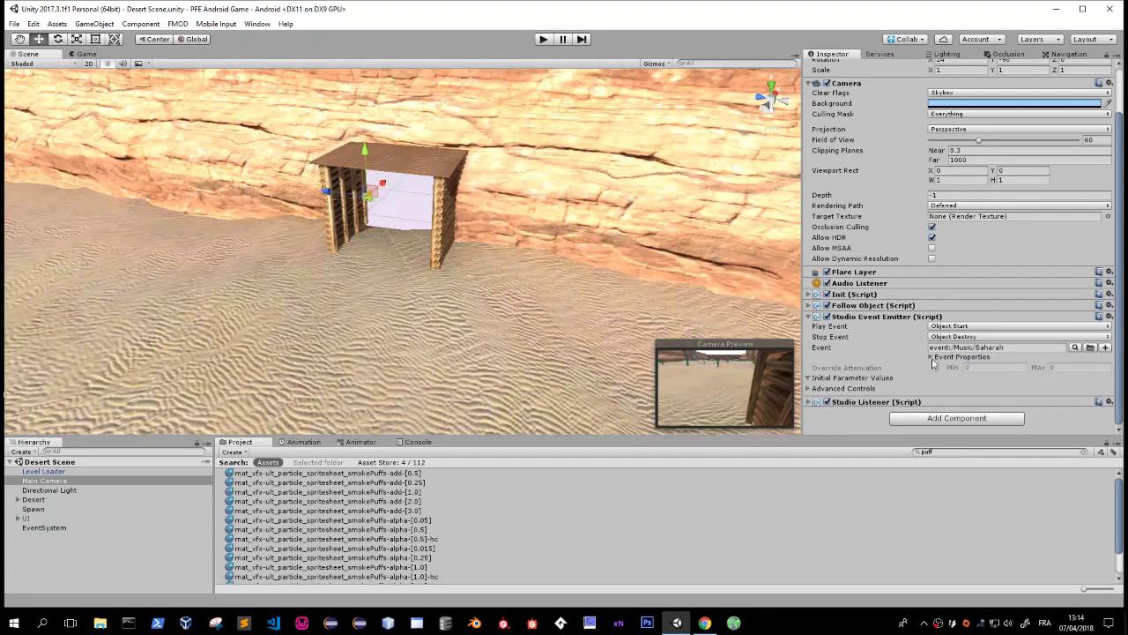
click(931, 357)
click(931, 357)
right_drag(547, 229, 495, 310)
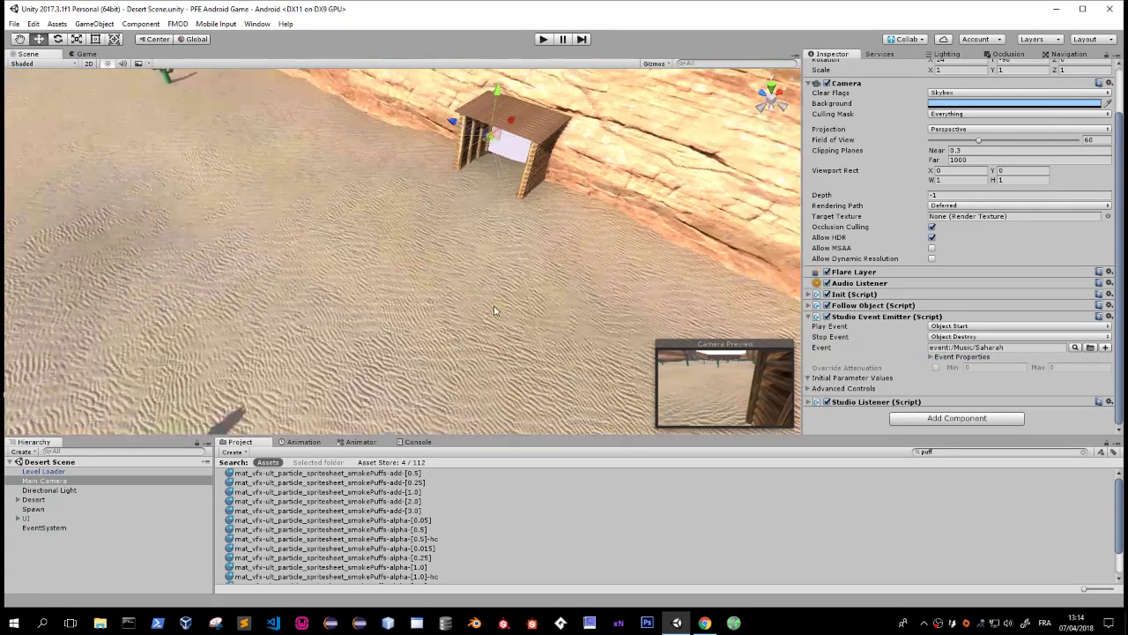
Clear the puff search and browse to Levels > Scenes, selecting Character Selection Scene.
click(1083, 452)
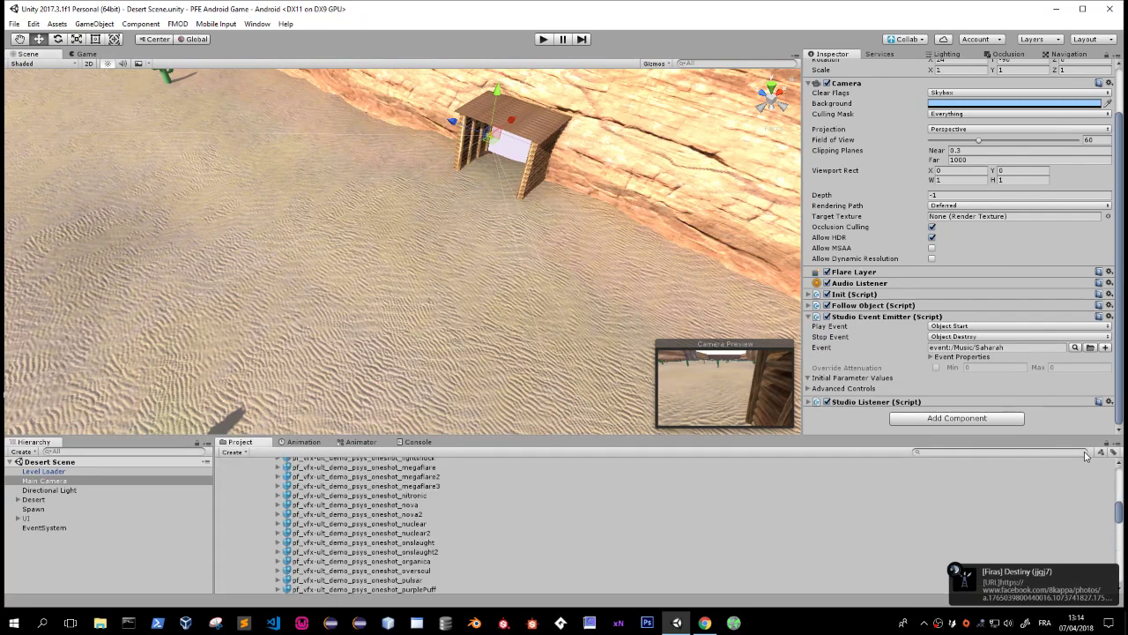
scroll(291, 511, up, 5)
scroll(305, 529, up, 5)
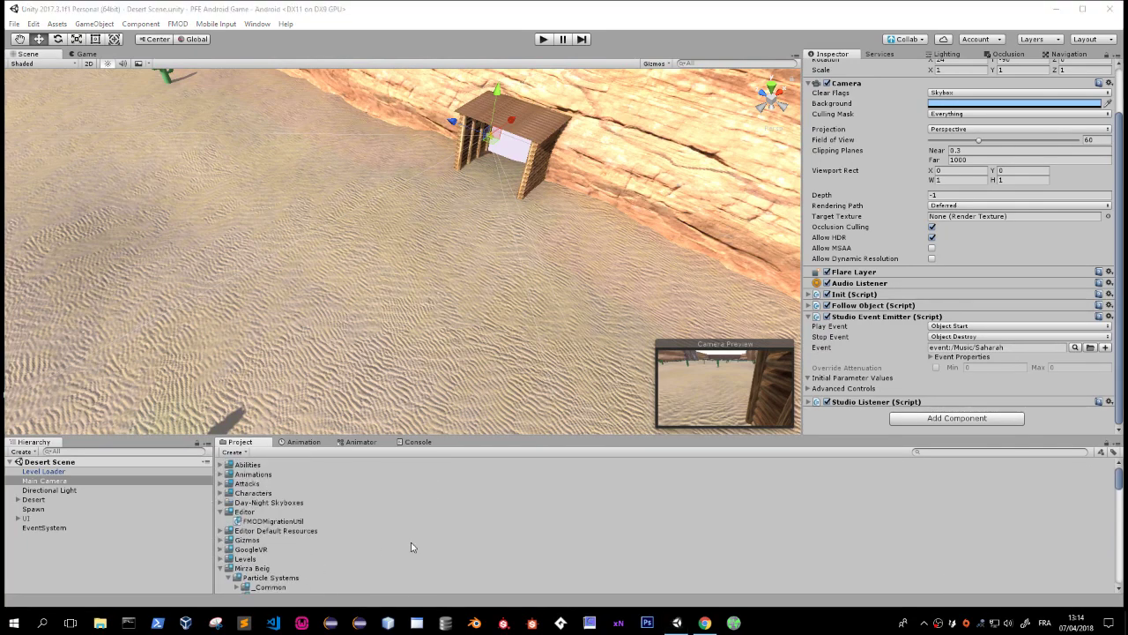
click(221, 513)
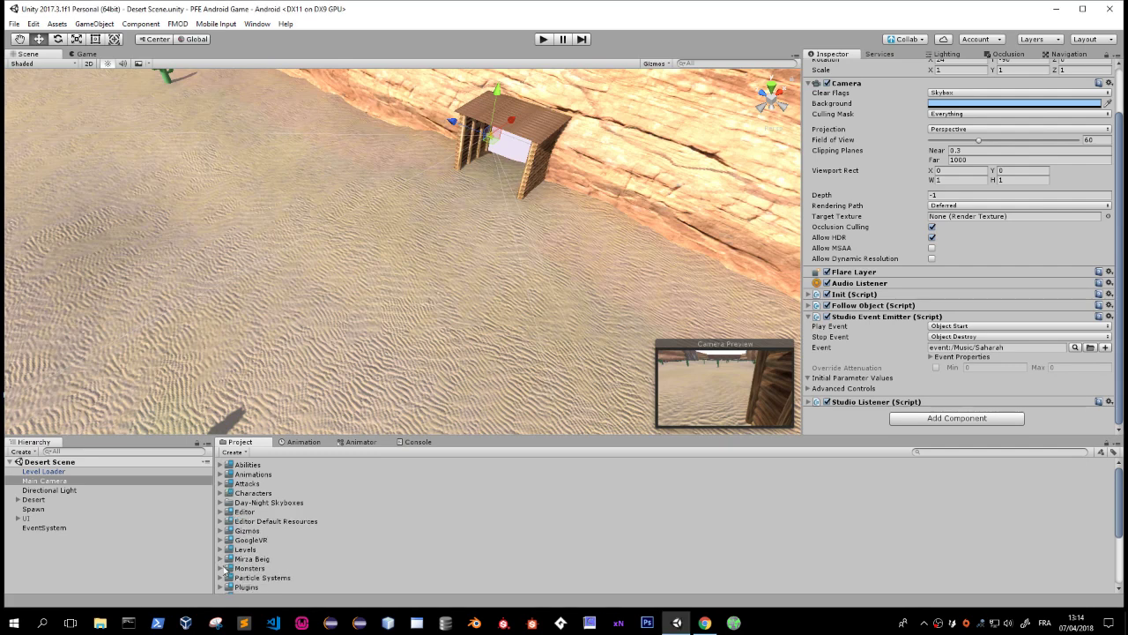
click(220, 549)
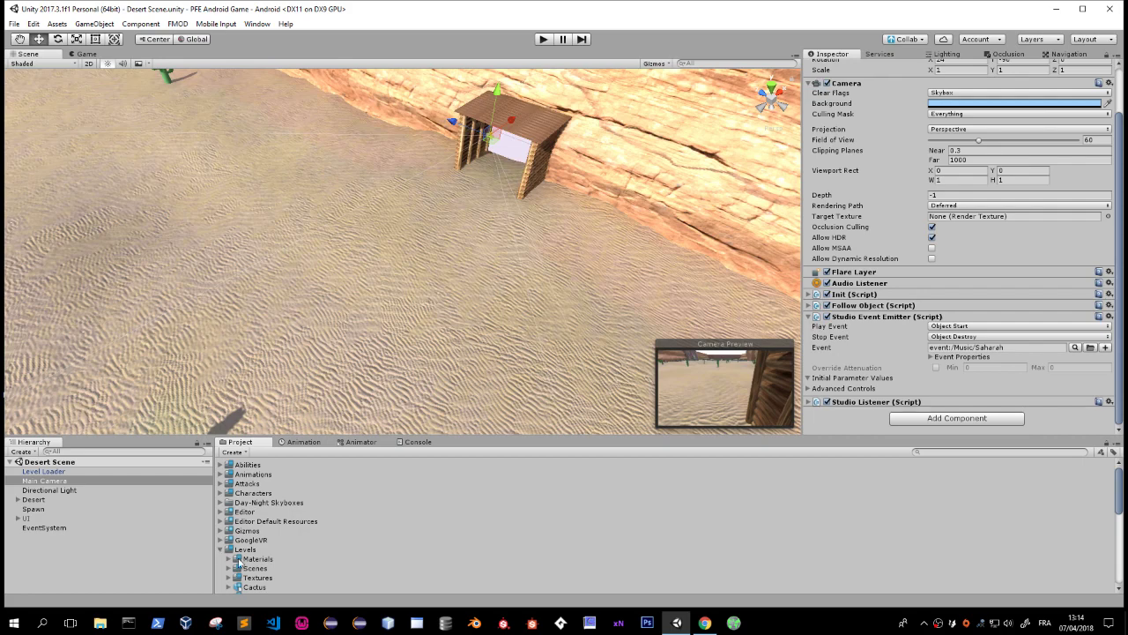
scroll(238, 562, down, 3)
click(229, 498)
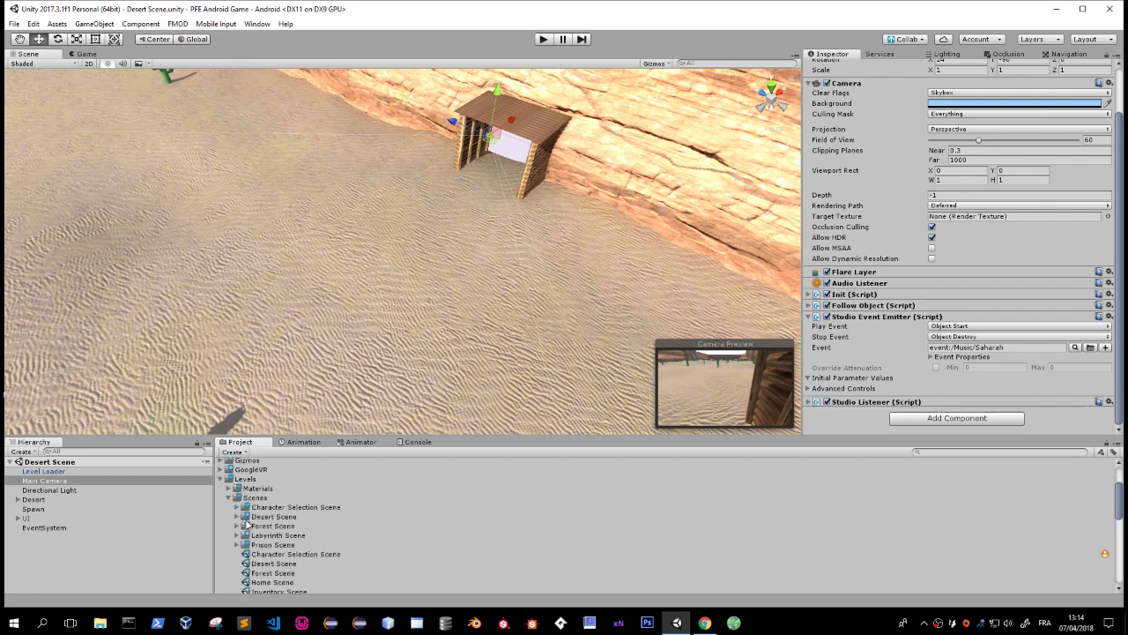
click(258, 554)
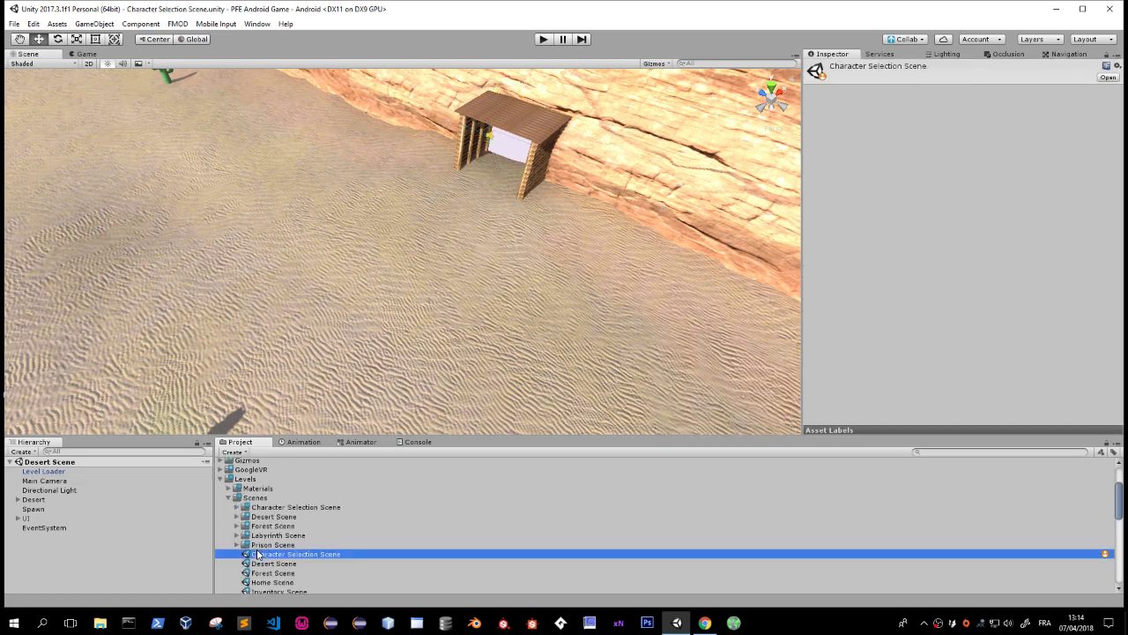
Open the Character Selection Scene and review the Main Camera's Listener, Camera and Post Processing components.
double_click(258, 554)
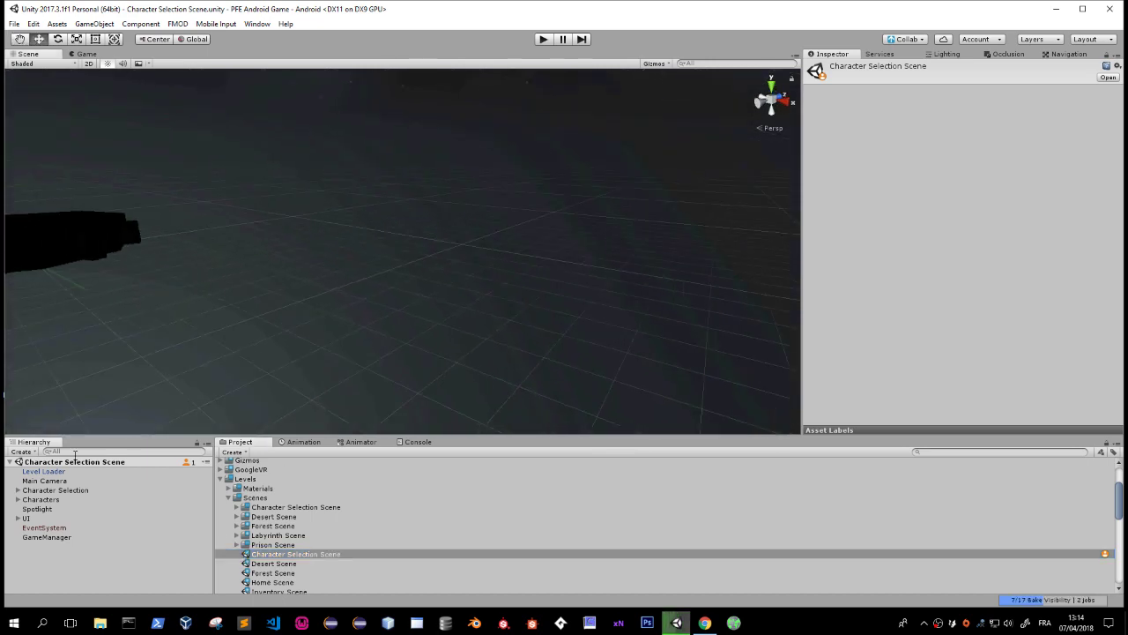
click(44, 480)
click(853, 360)
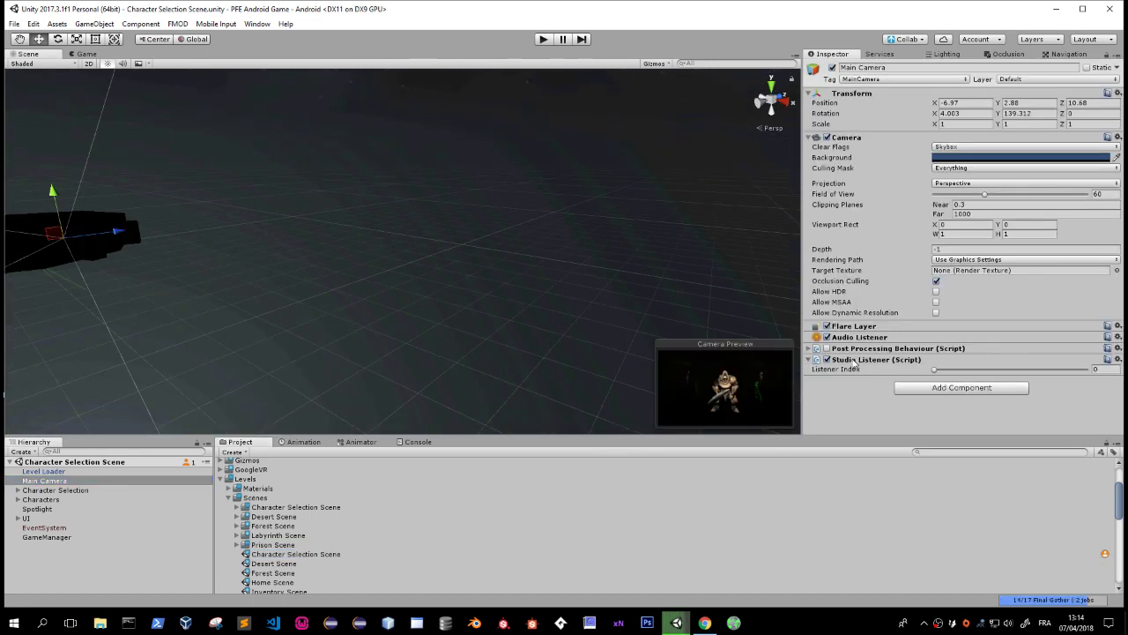
click(854, 361)
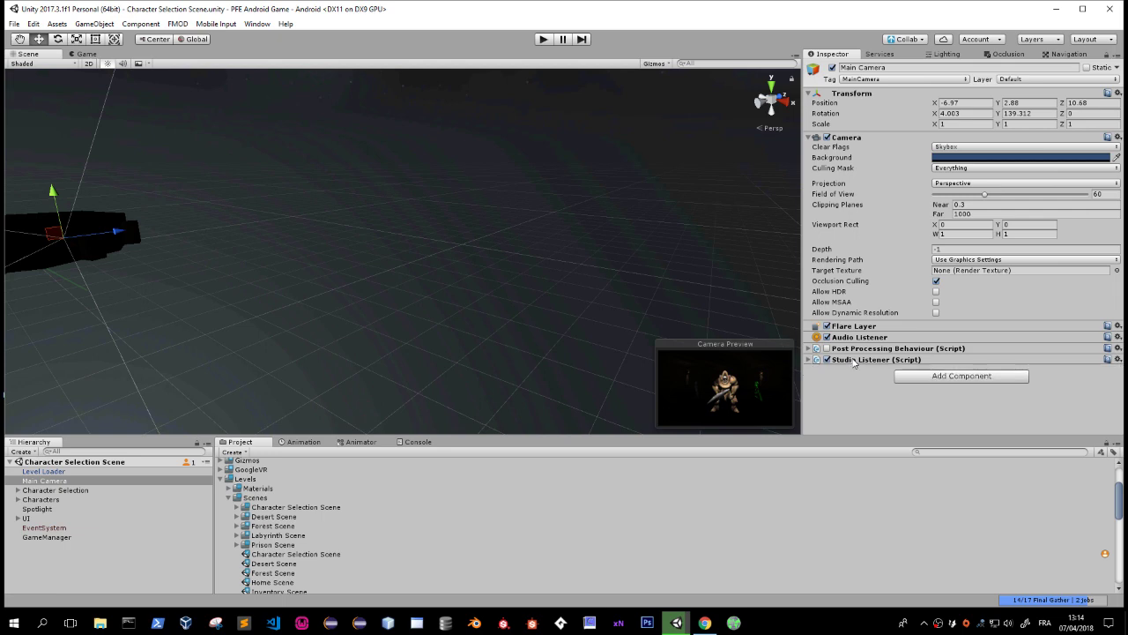
click(846, 137)
click(847, 182)
click(848, 182)
right_click(855, 173)
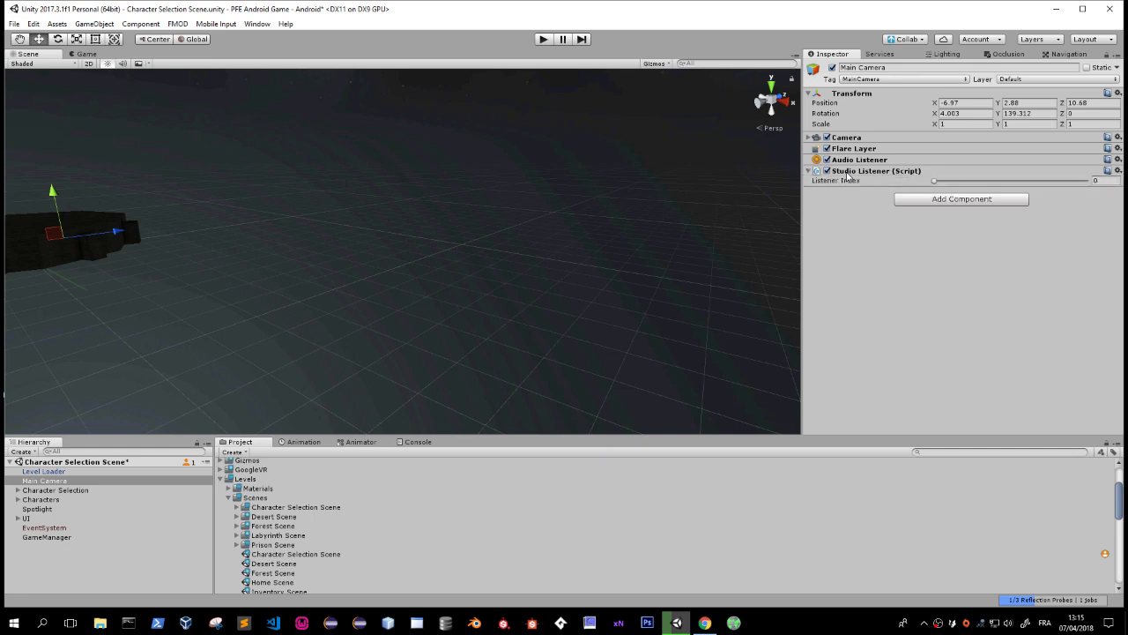
Inspect the Character Selection, Spotlight, GameManager and Level Loader objects.
click(50, 490)
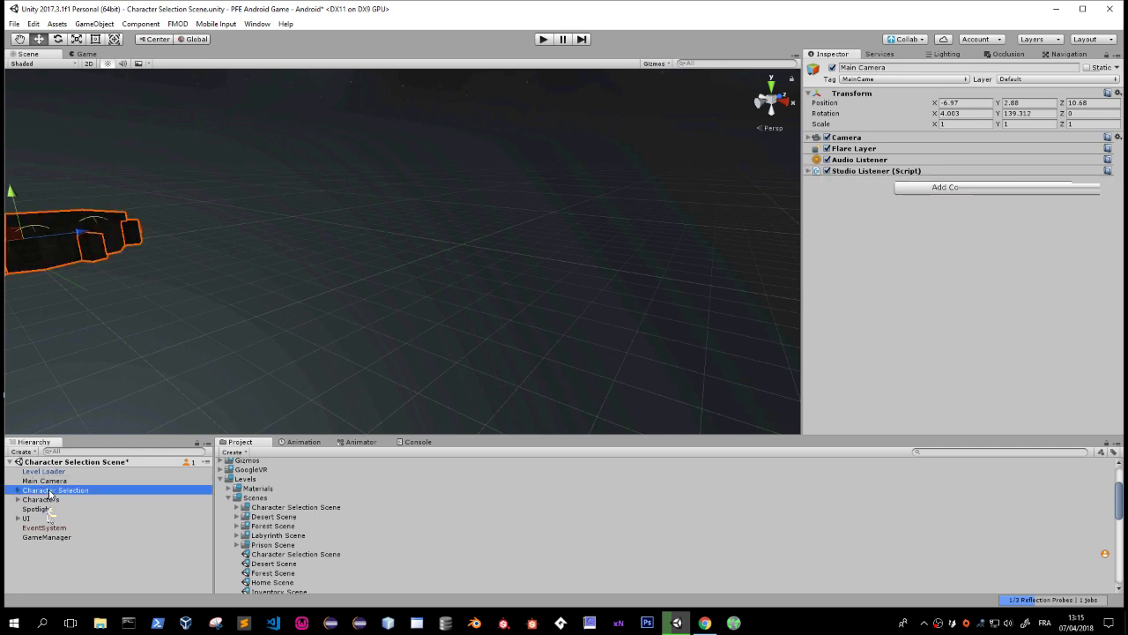
click(51, 510)
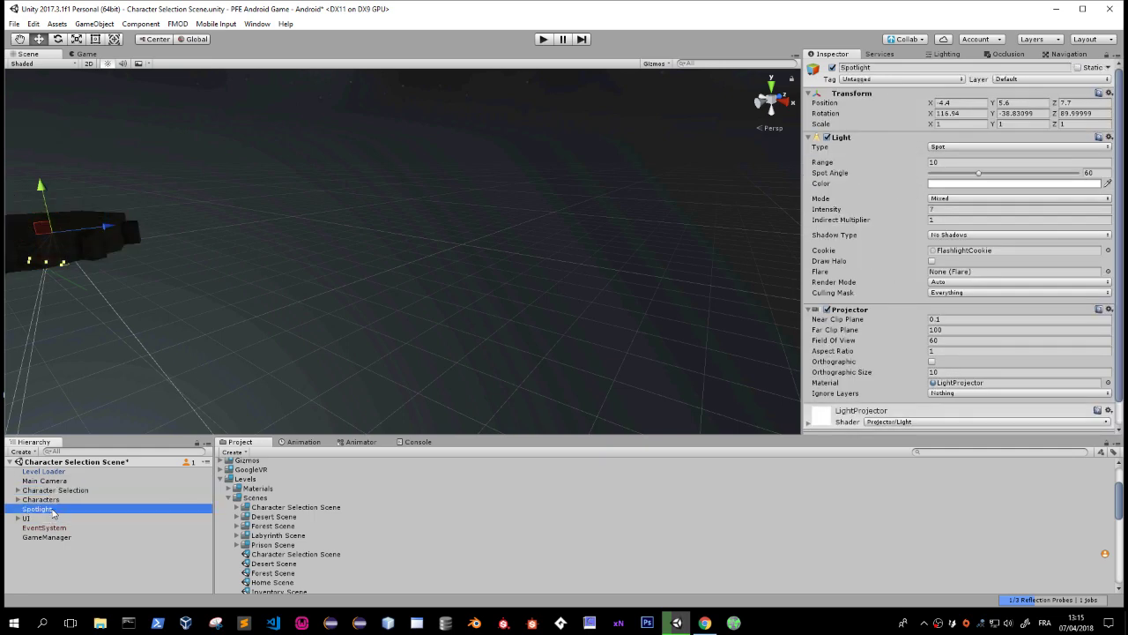
click(32, 540)
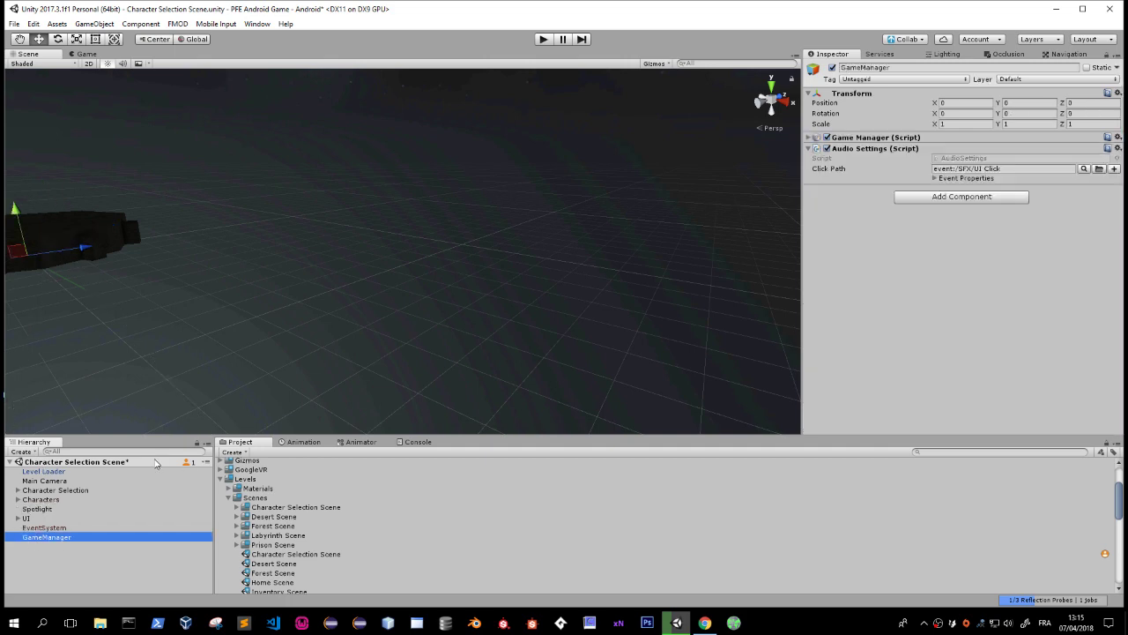
click(521, 271)
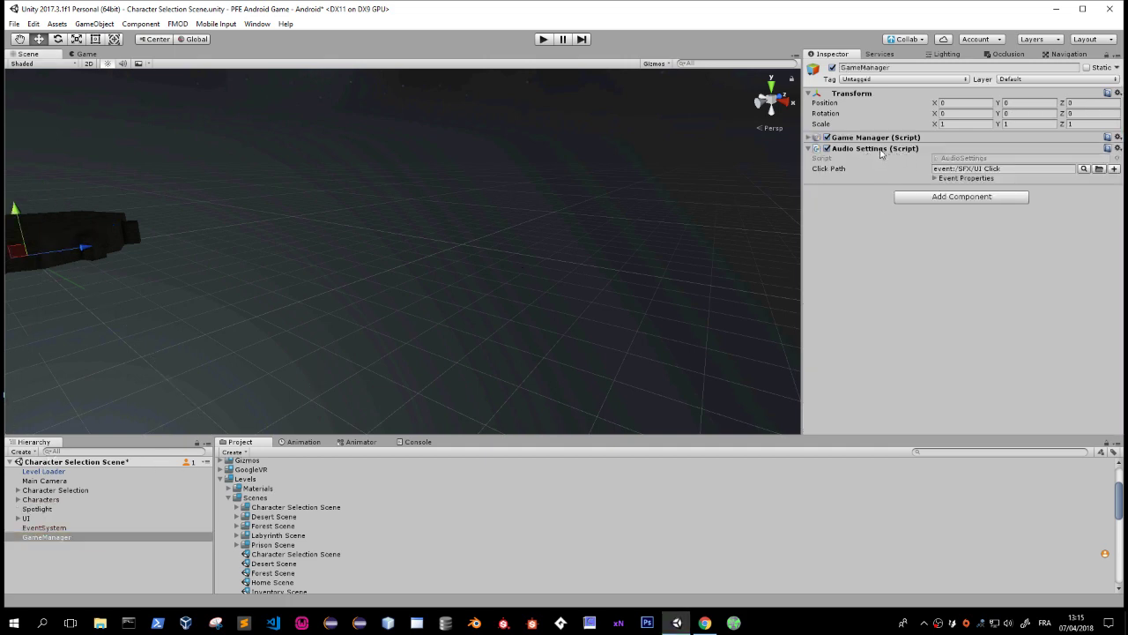
click(934, 179)
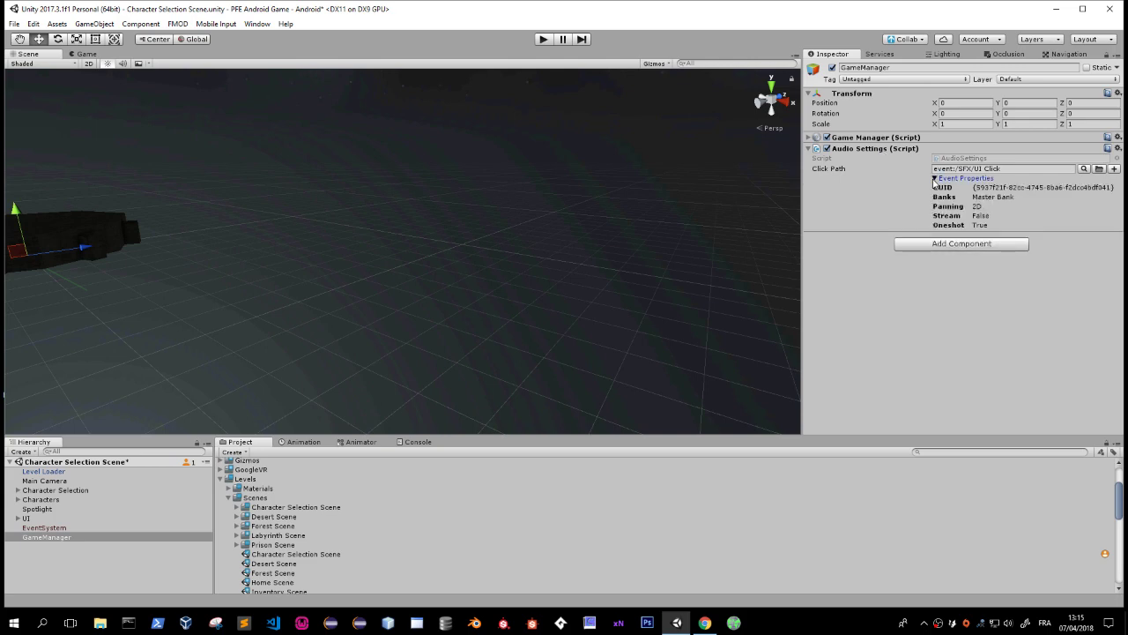
click(933, 179)
click(58, 472)
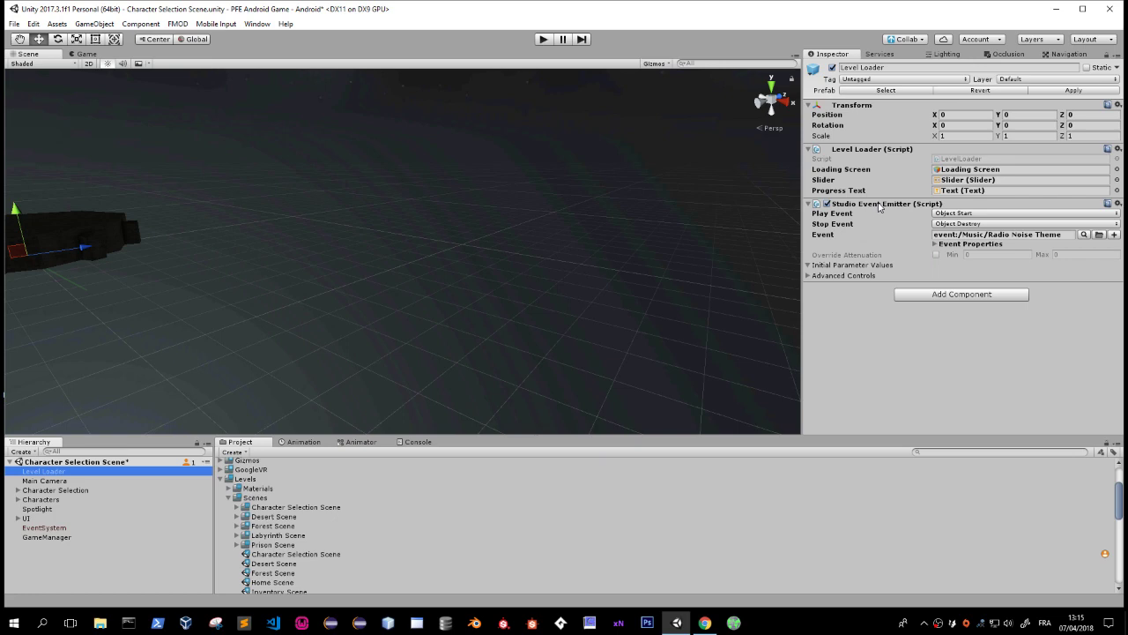
Switch on Trigger Once for the Main Camera's Radio Noise Theme music emitter.
click(59, 481)
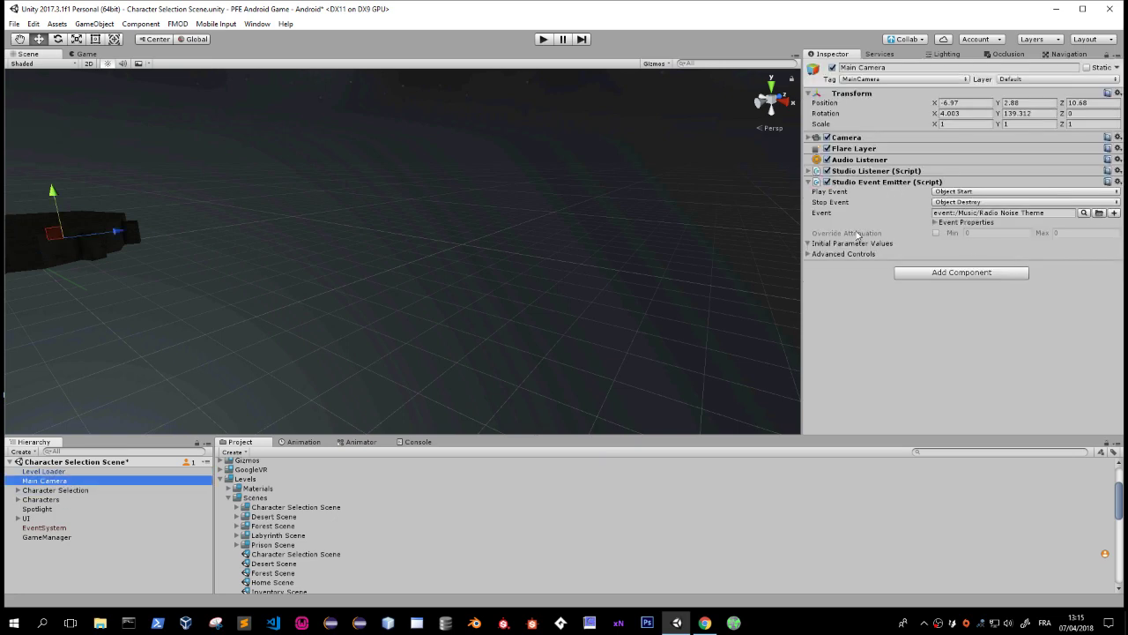
click(813, 255)
click(936, 286)
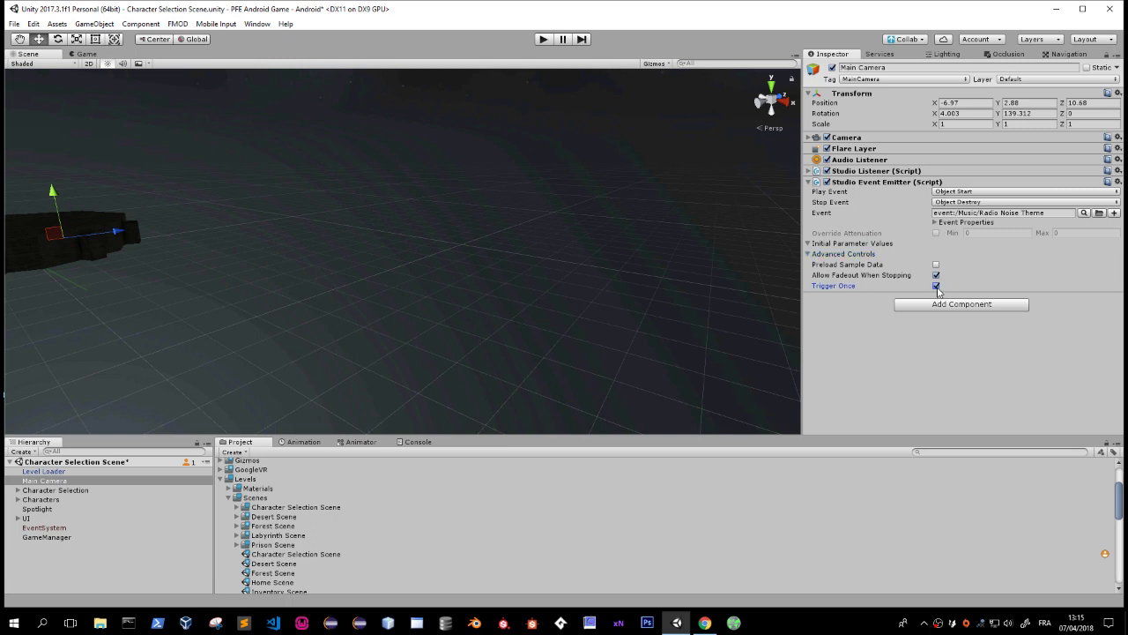
click(815, 255)
click(808, 256)
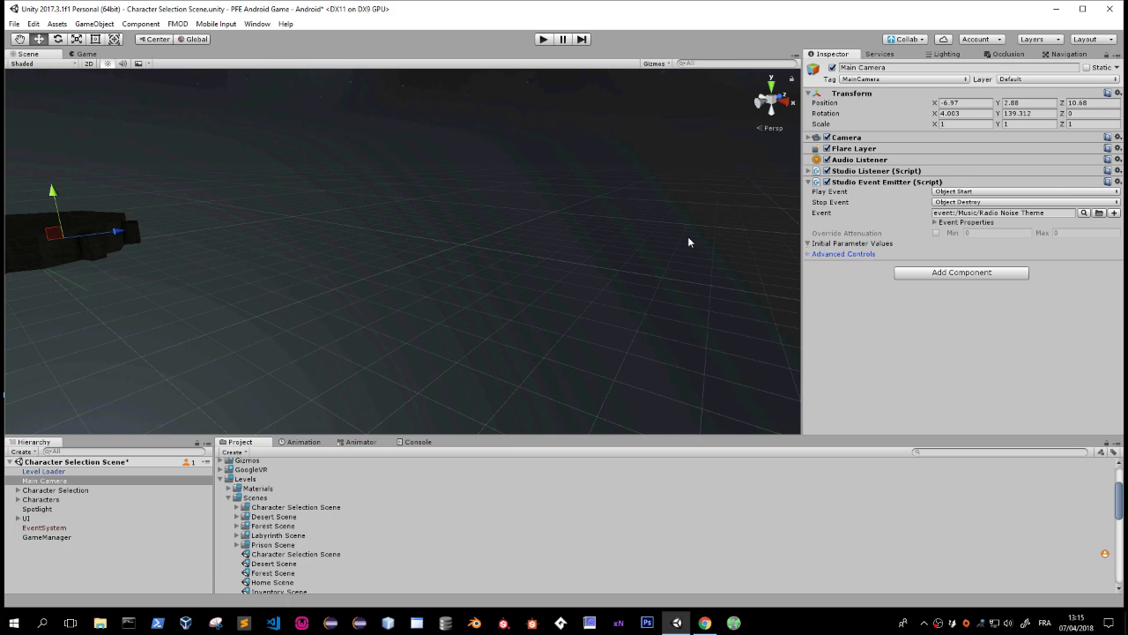
right_drag(596, 179, 368, 139)
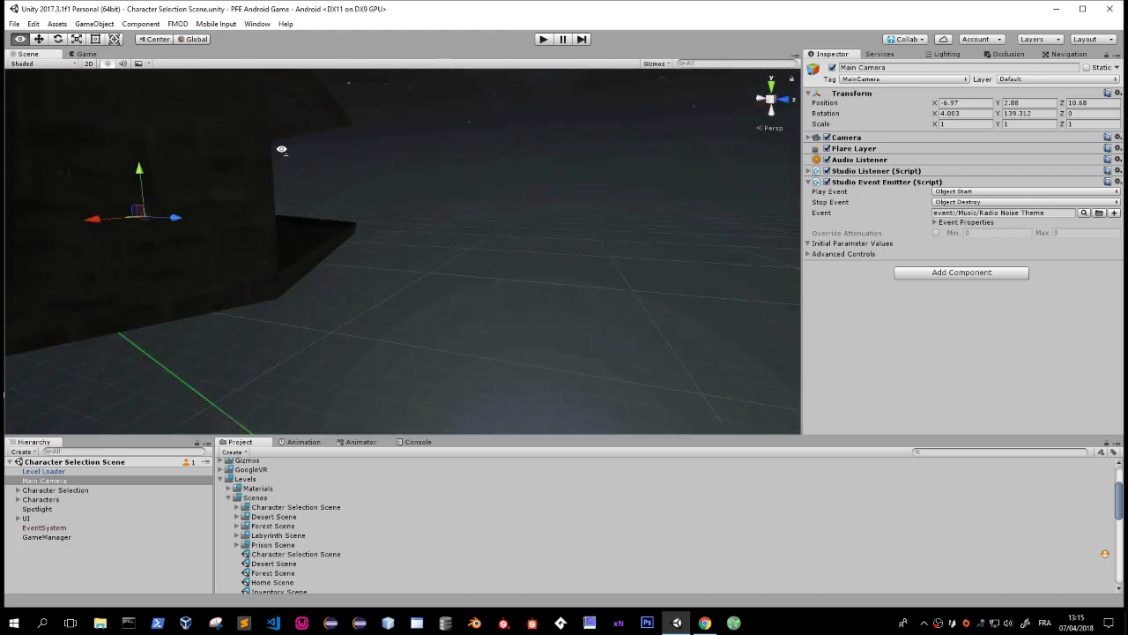
right_drag(368, 140, 117, 143)
Play-test the game, choosing the character to load the Home Scene, then stop.
key(f)
click(543, 38)
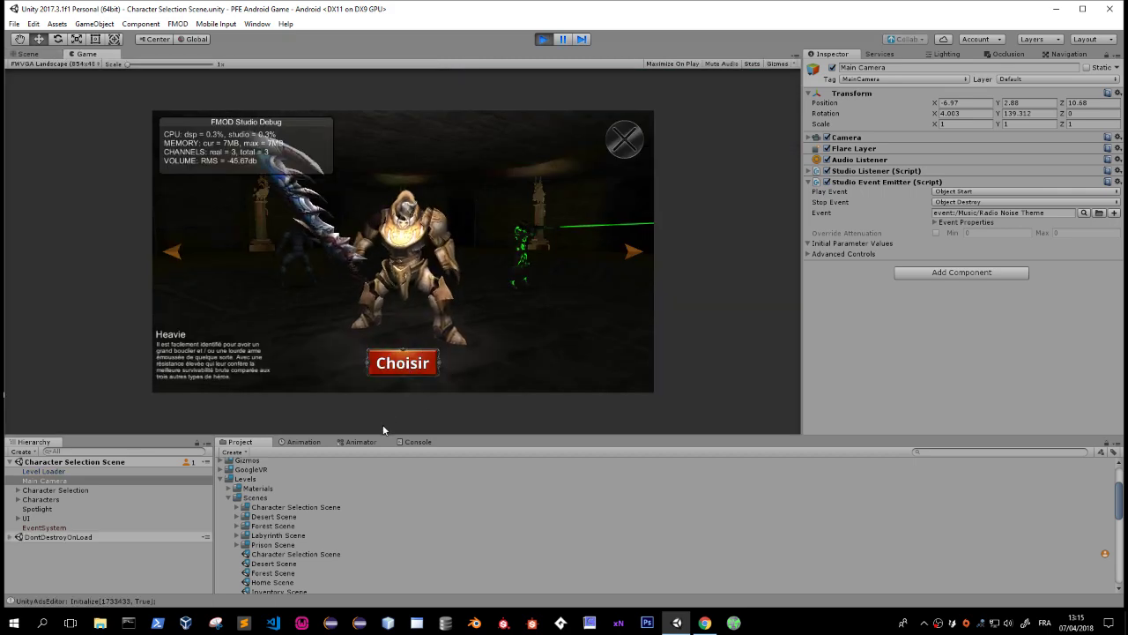
click(404, 365)
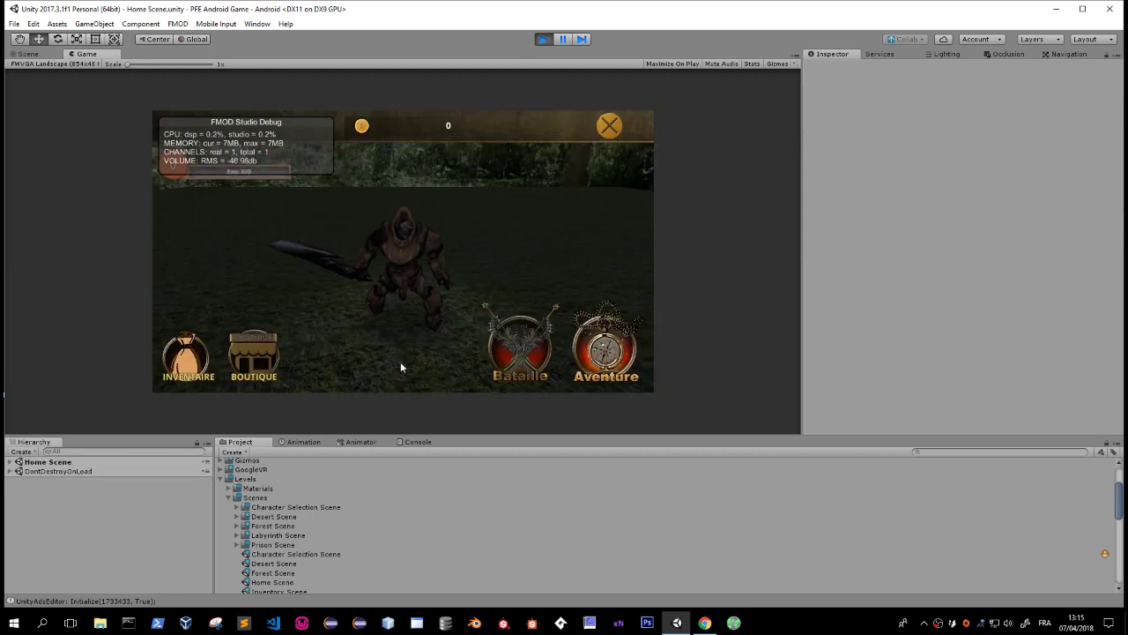
click(541, 41)
Open the Home Scene and activate every Bush and Tree under Grass, down to Tree (26).
click(282, 583)
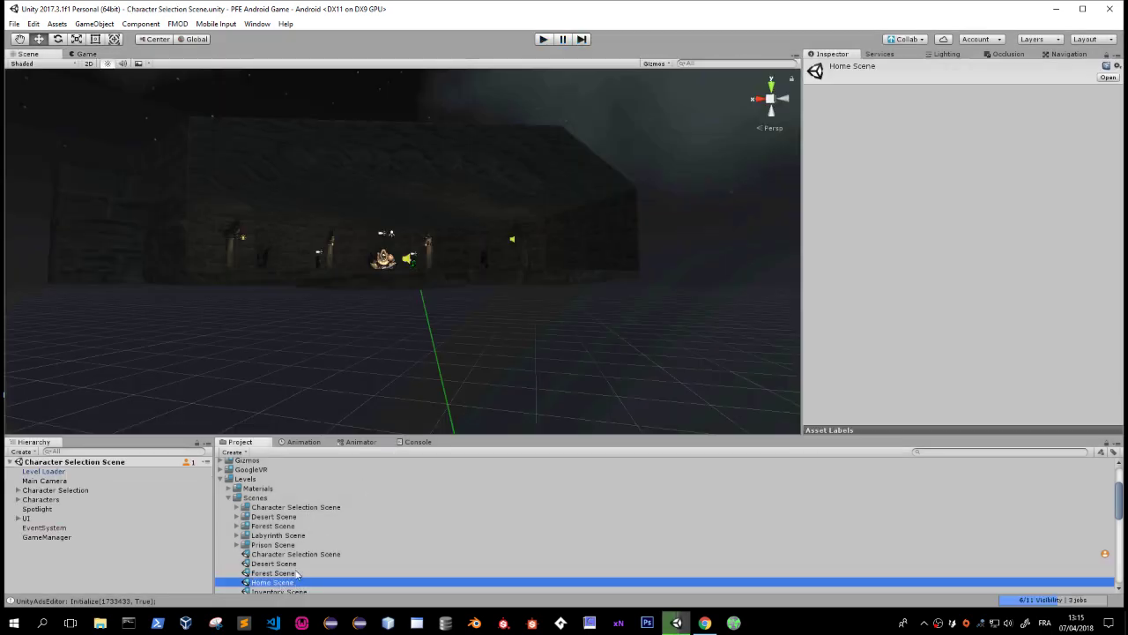
double_click(296, 582)
click(17, 508)
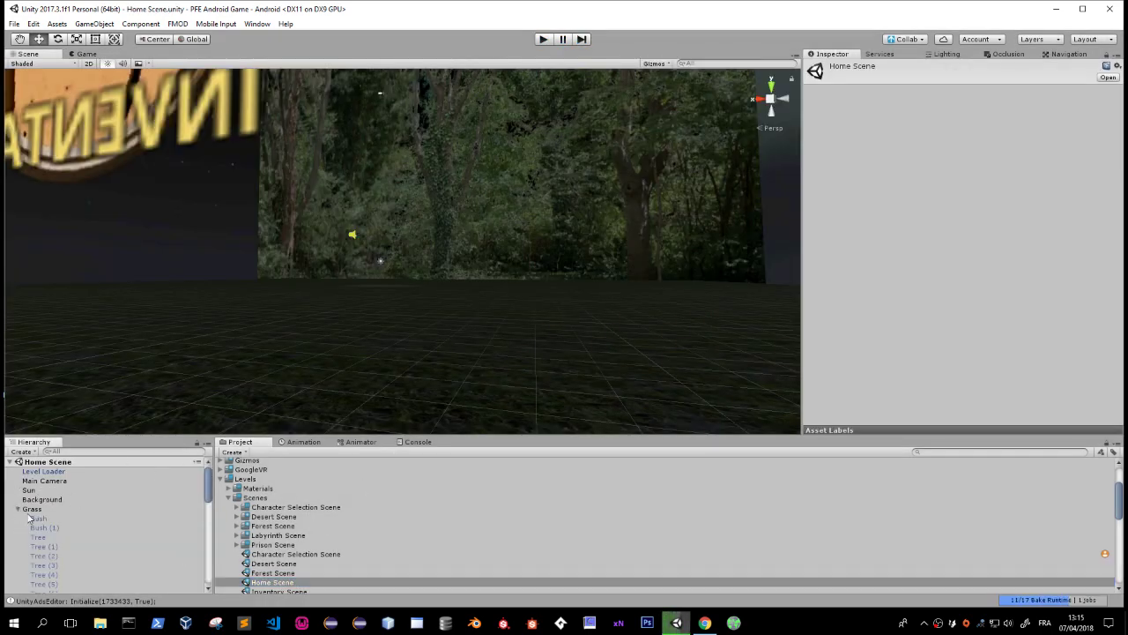
click(35, 518)
scroll(54, 538, down, 10)
shift+click(44, 560)
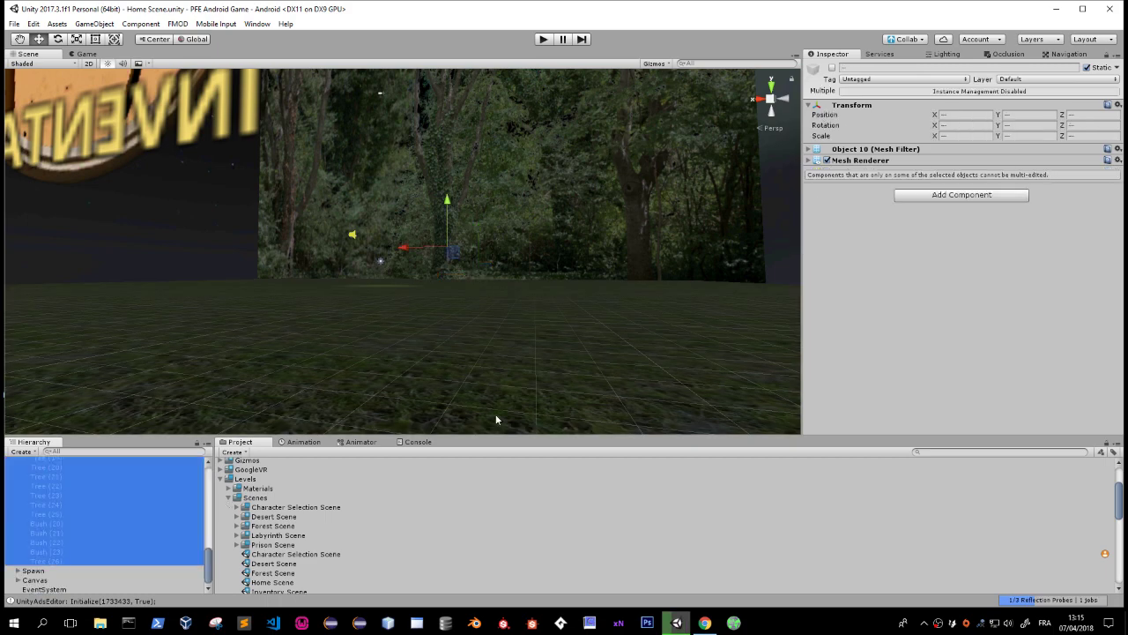
click(831, 67)
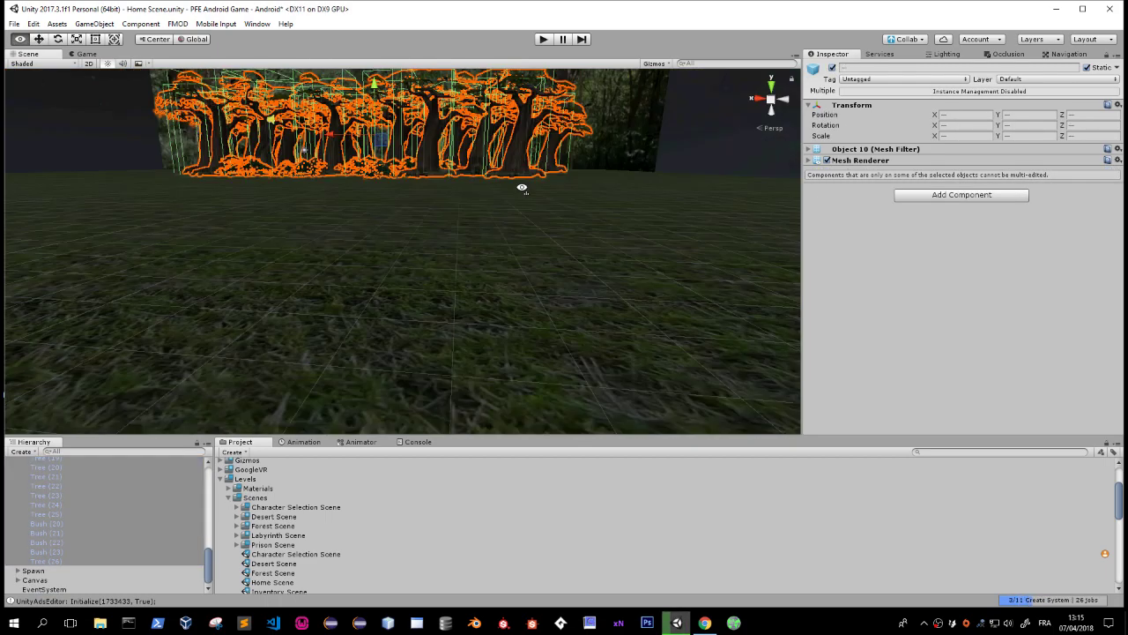
mouse_move(718, 114)
right_down()
mouse_move(718, 166)
mouse_move(580, 127)
mouse_move(627, 183)
right_up()
click(689, 150)
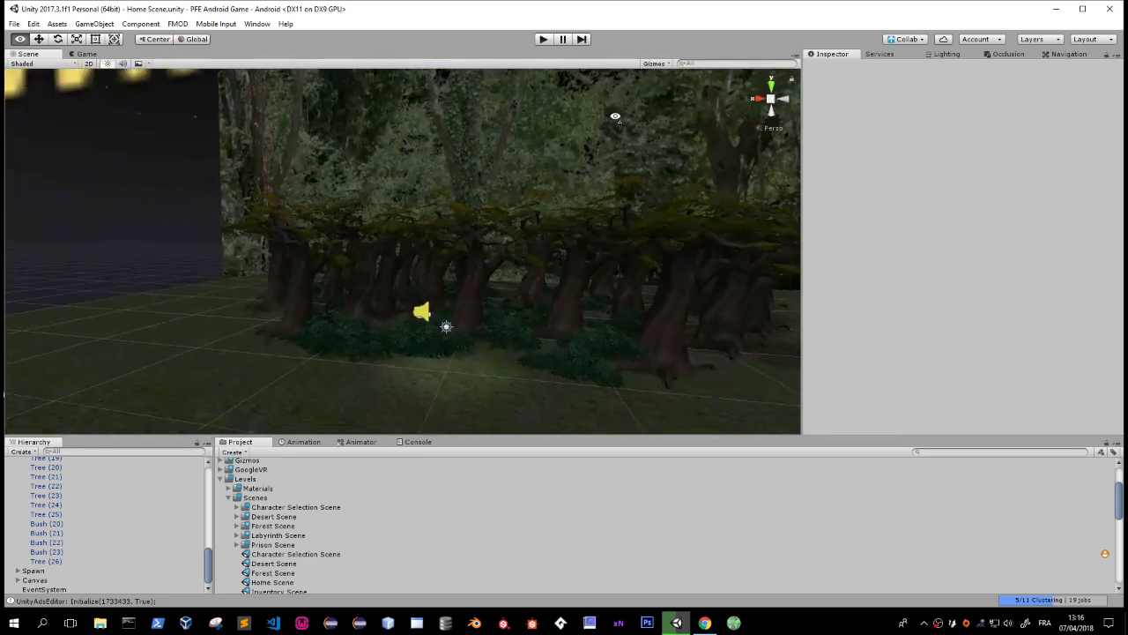
scroll(81, 525, up, 5)
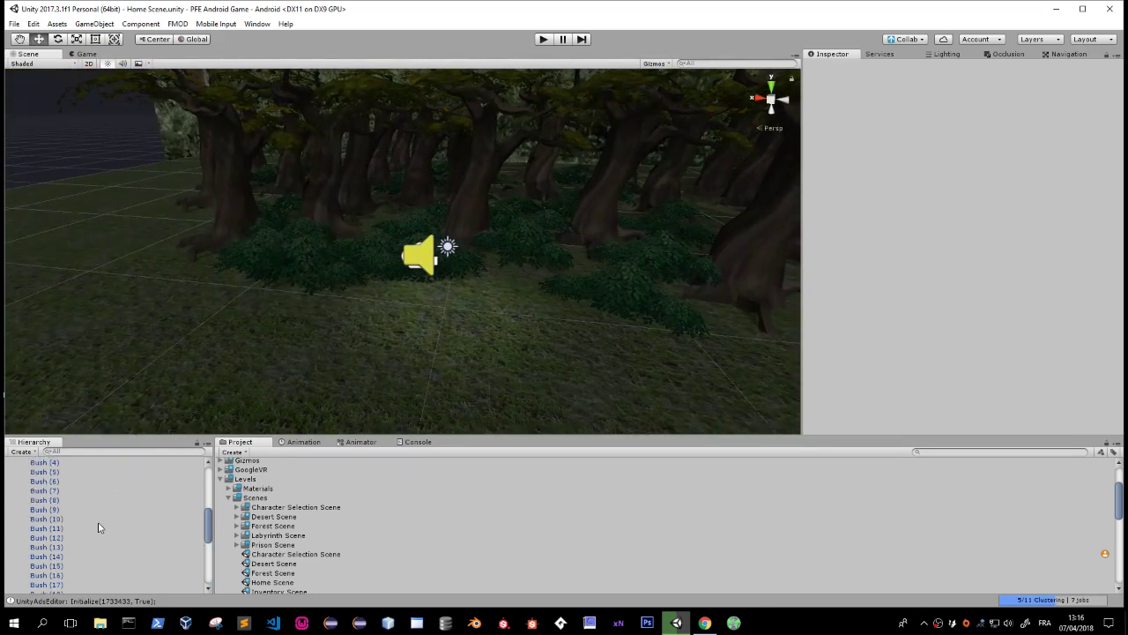
scroll(82, 526, up, 5)
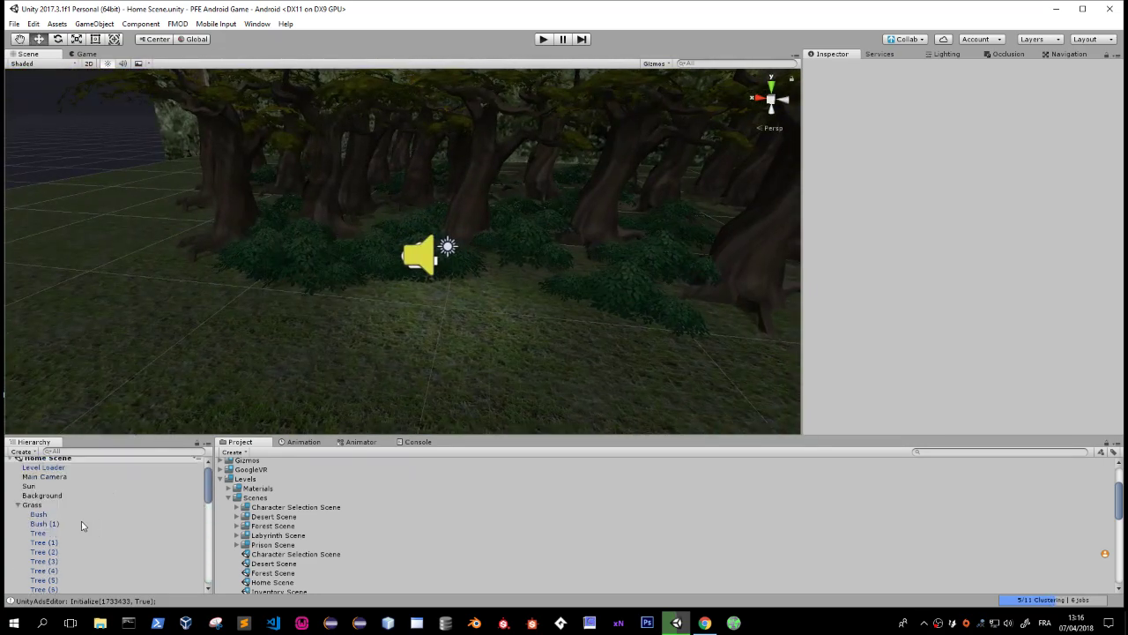
Inspect the Grass, Spawn and Canvas objects in the Home Scene hierarchy.
click(22, 510)
click(19, 509)
click(33, 527)
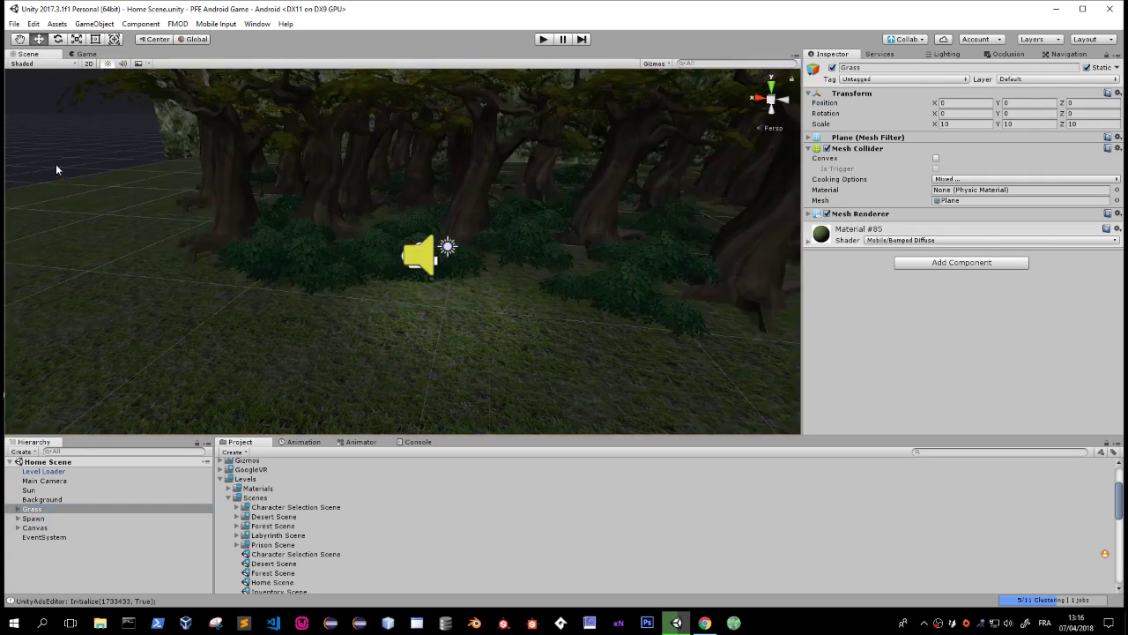
click(33, 518)
click(33, 527)
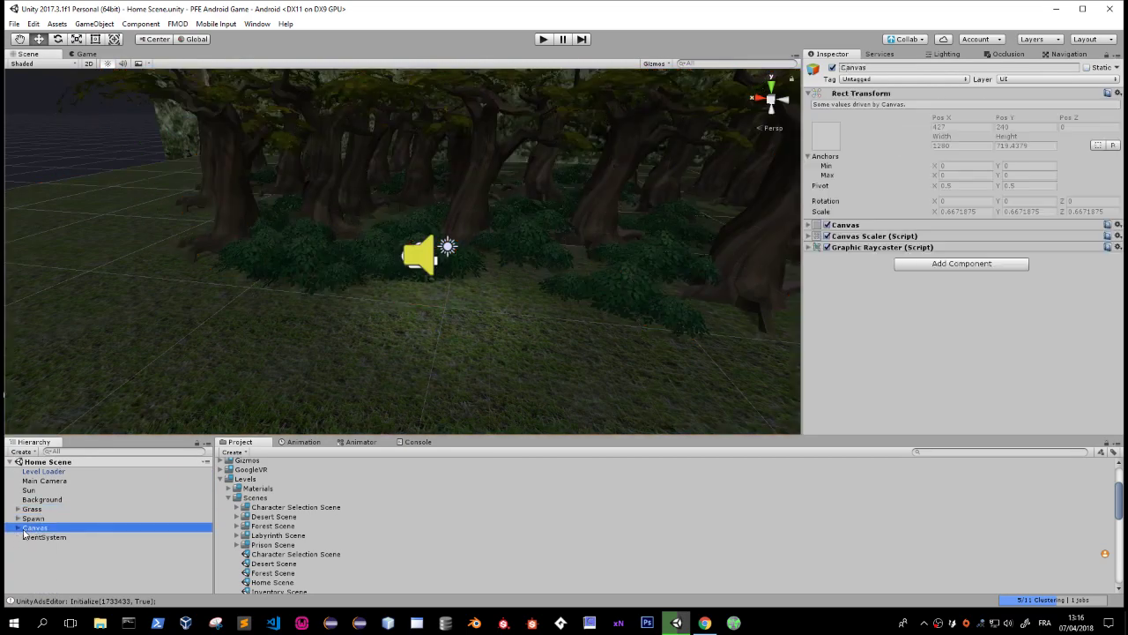
click(18, 528)
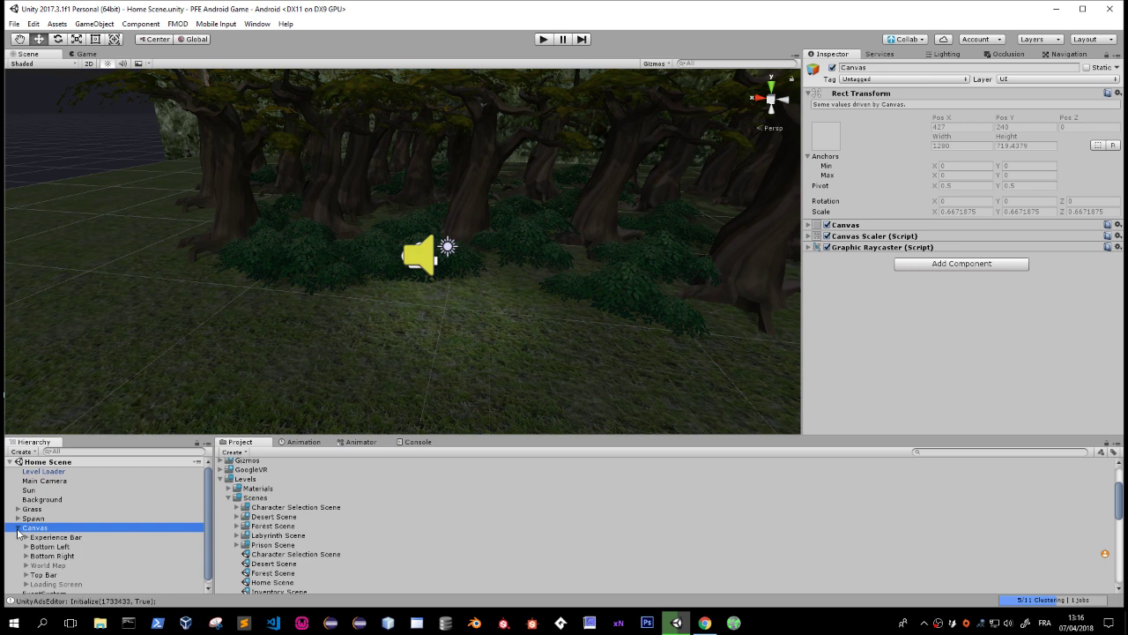
click(18, 529)
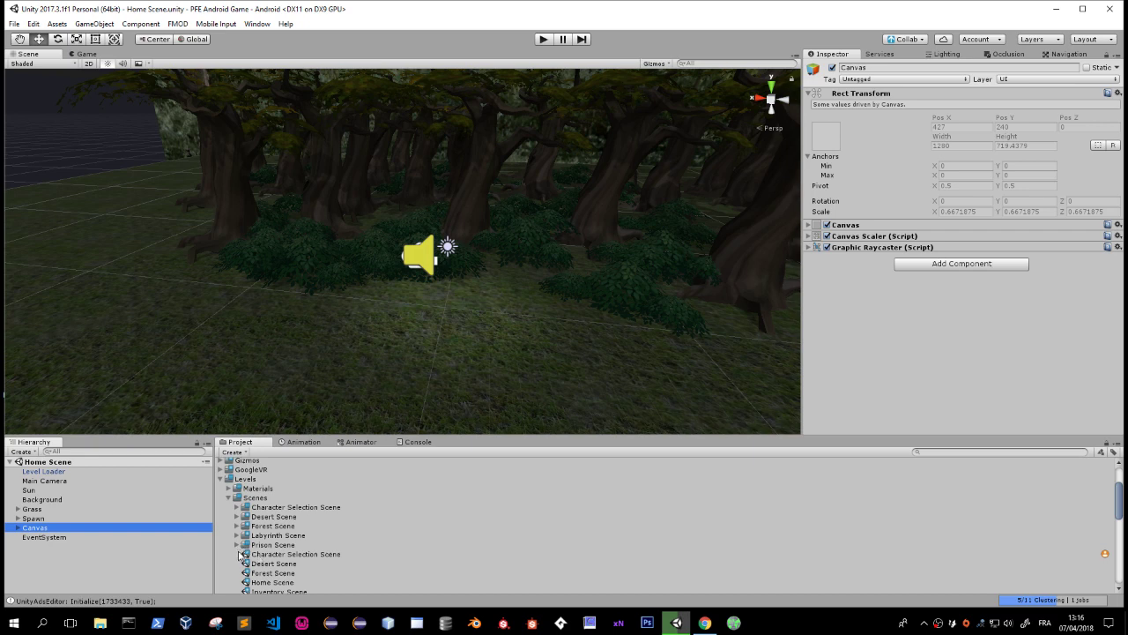
scroll(261, 577, down, 2)
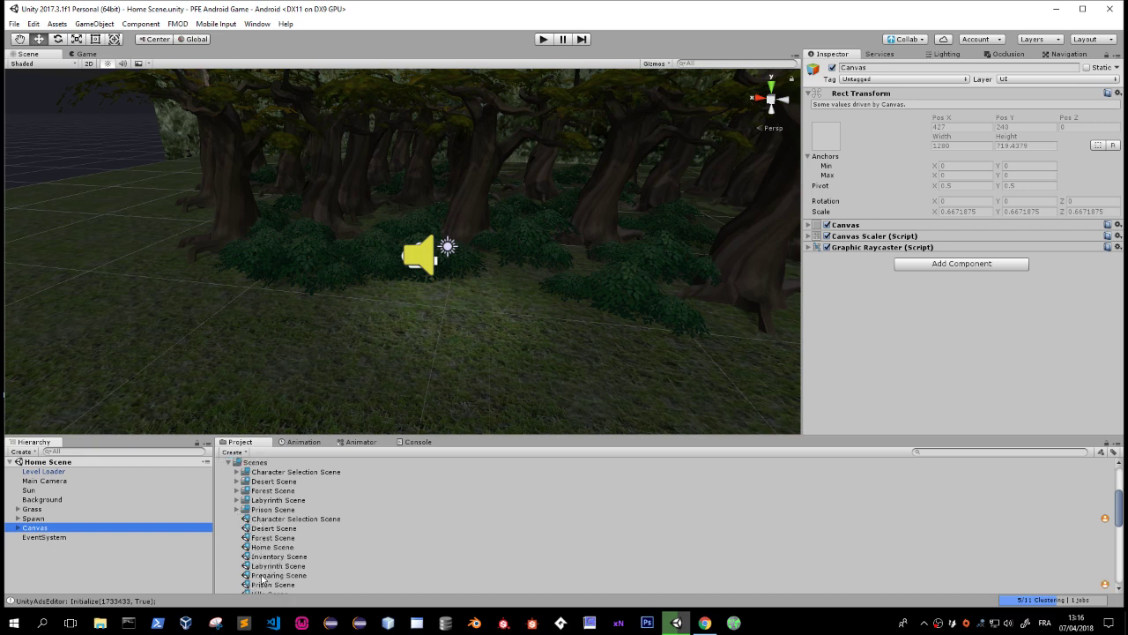
scroll(262, 579, down, 2)
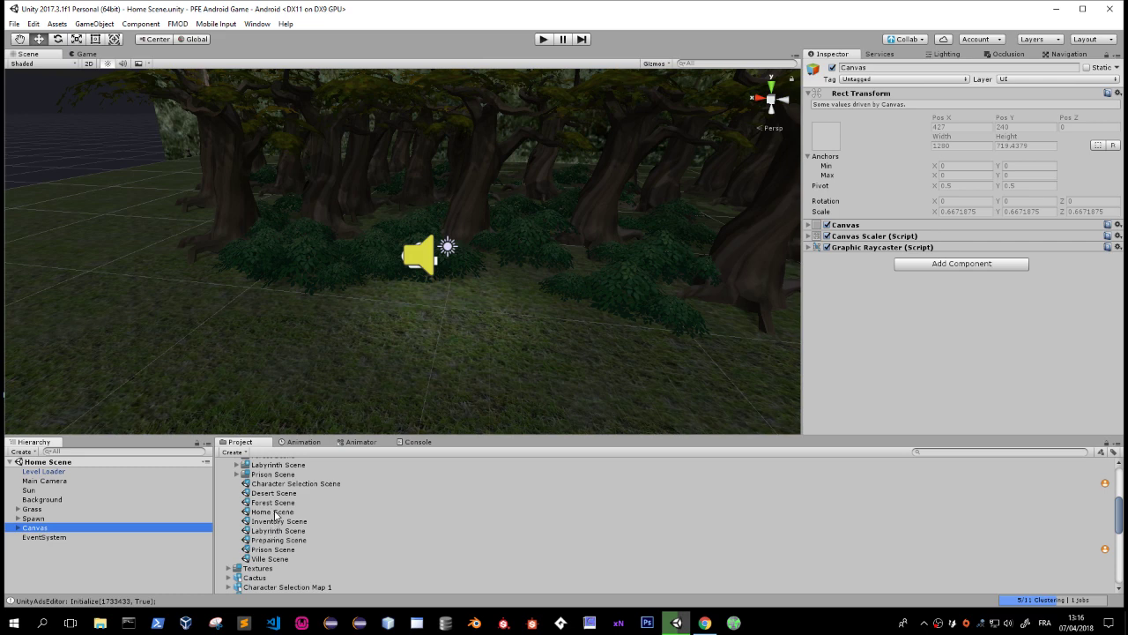
Open the Desert Scene from the Levels/Scenes folder.
click(273, 549)
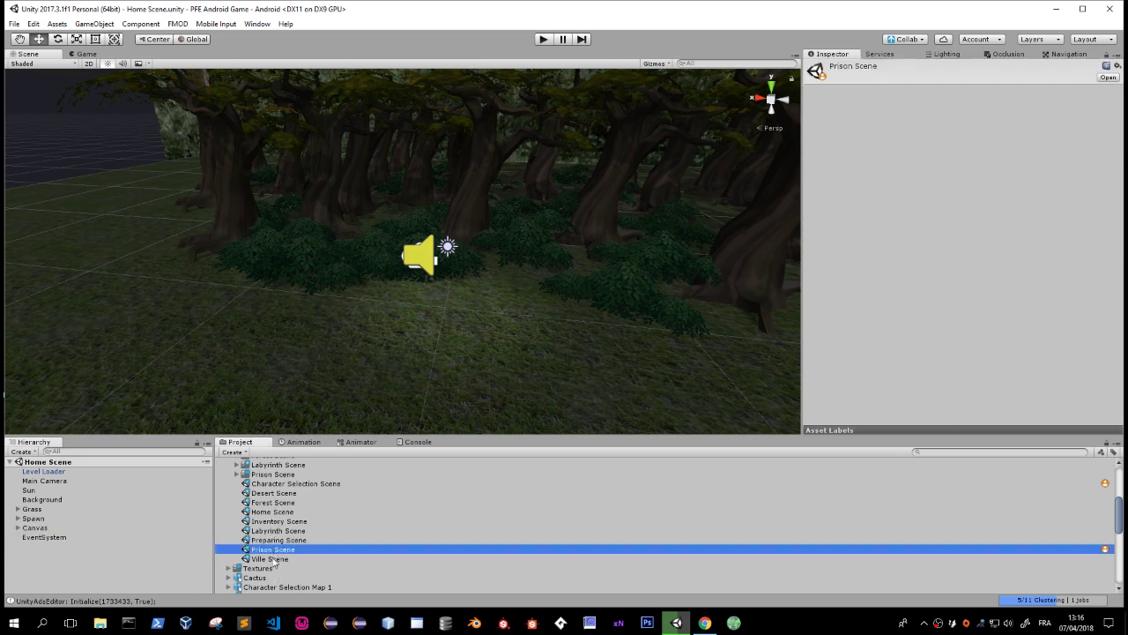
click(273, 559)
click(273, 552)
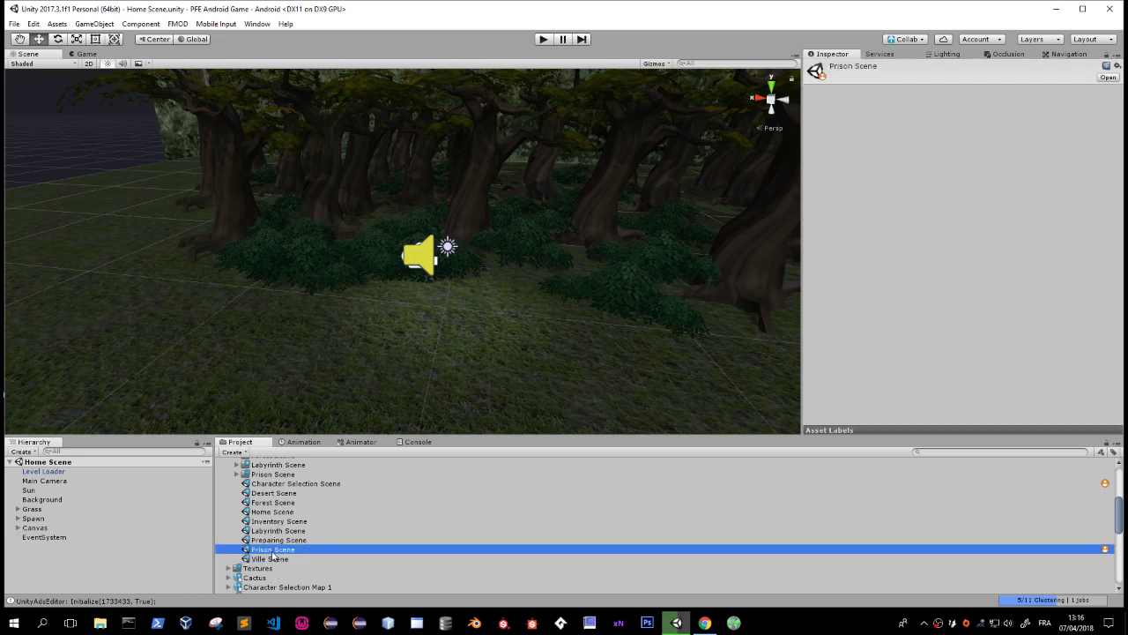
click(274, 494)
double_click(274, 495)
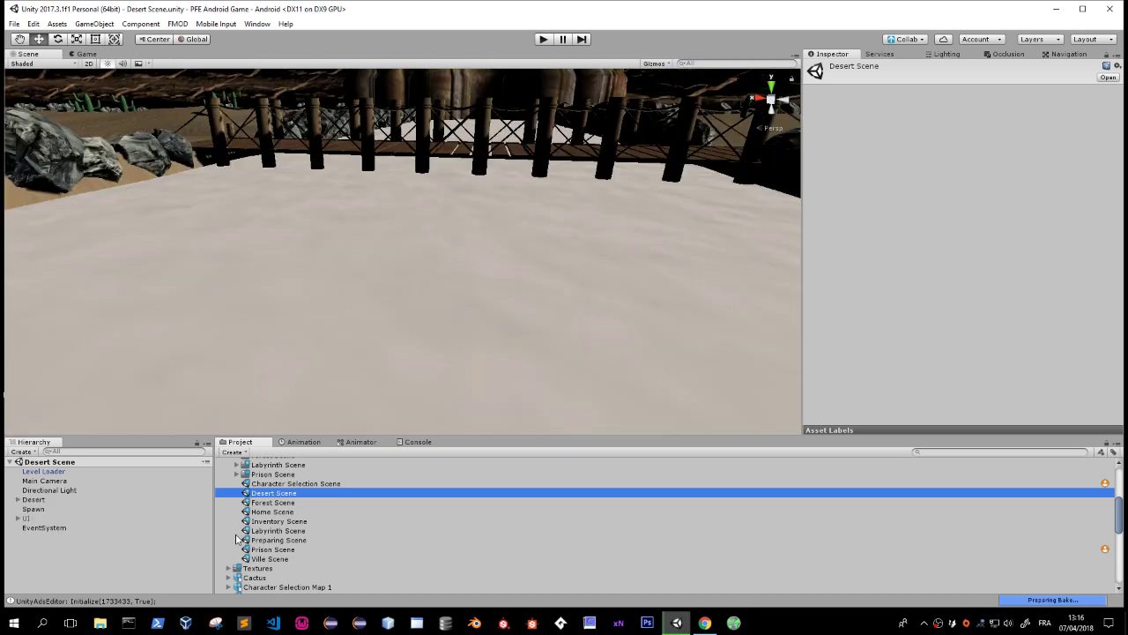
Switch on the Desert Scene's UI object and save the scene.
click(35, 519)
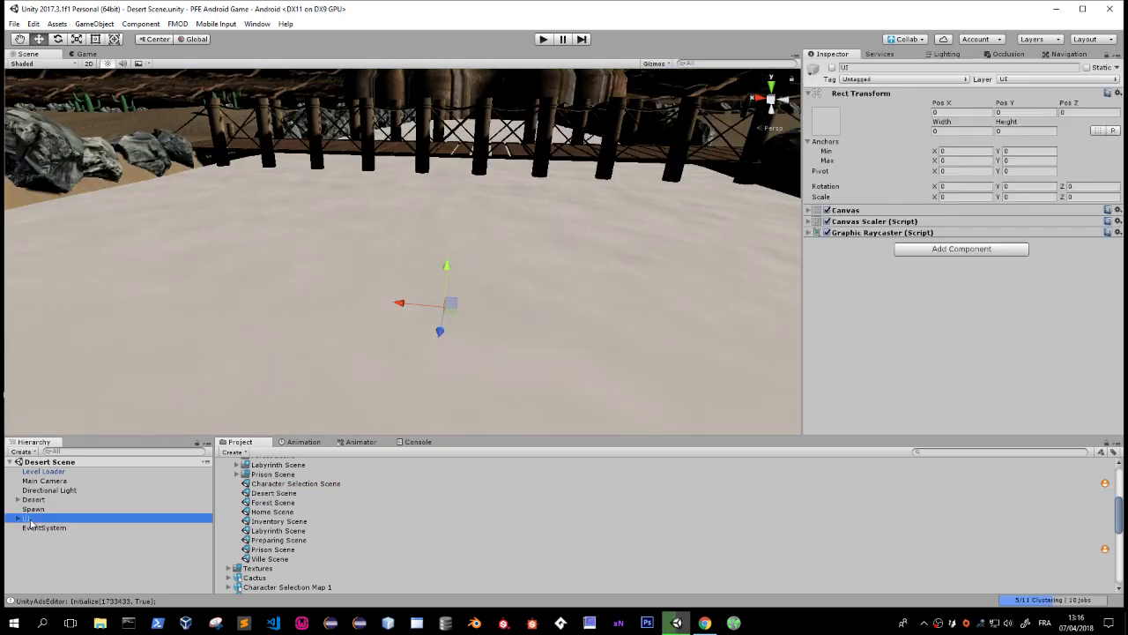
click(831, 68)
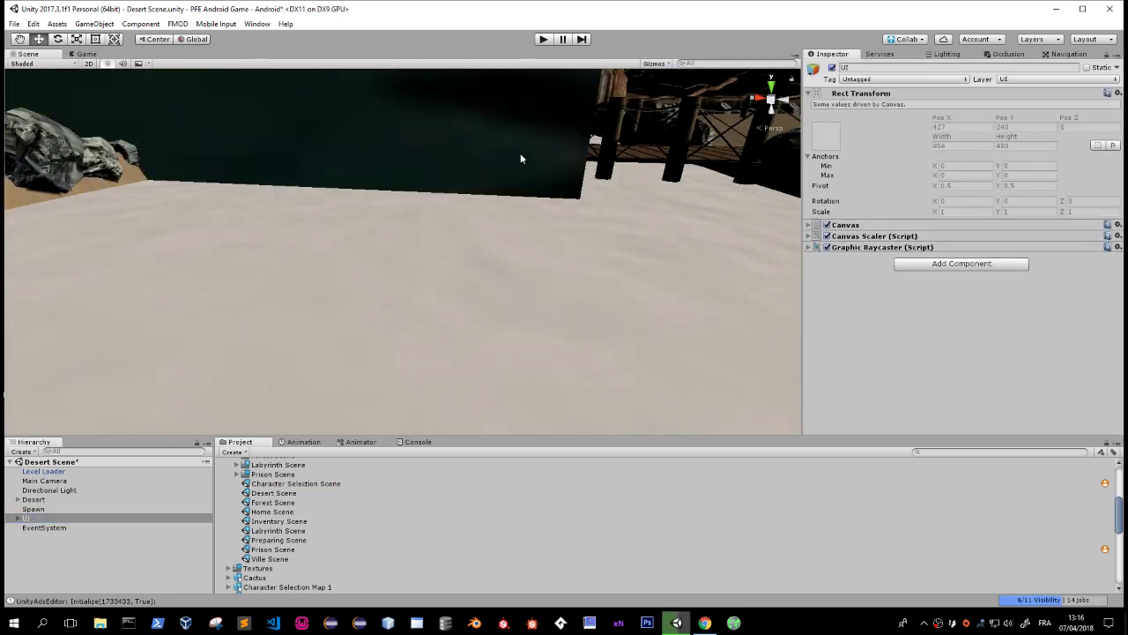
mouse_move(520, 158)
right_down()
mouse_move(556, 221)
mouse_move(554, 206)
mouse_move(421, 133)
mouse_move(297, 111)
mouse_move(289, 192)
right_up()
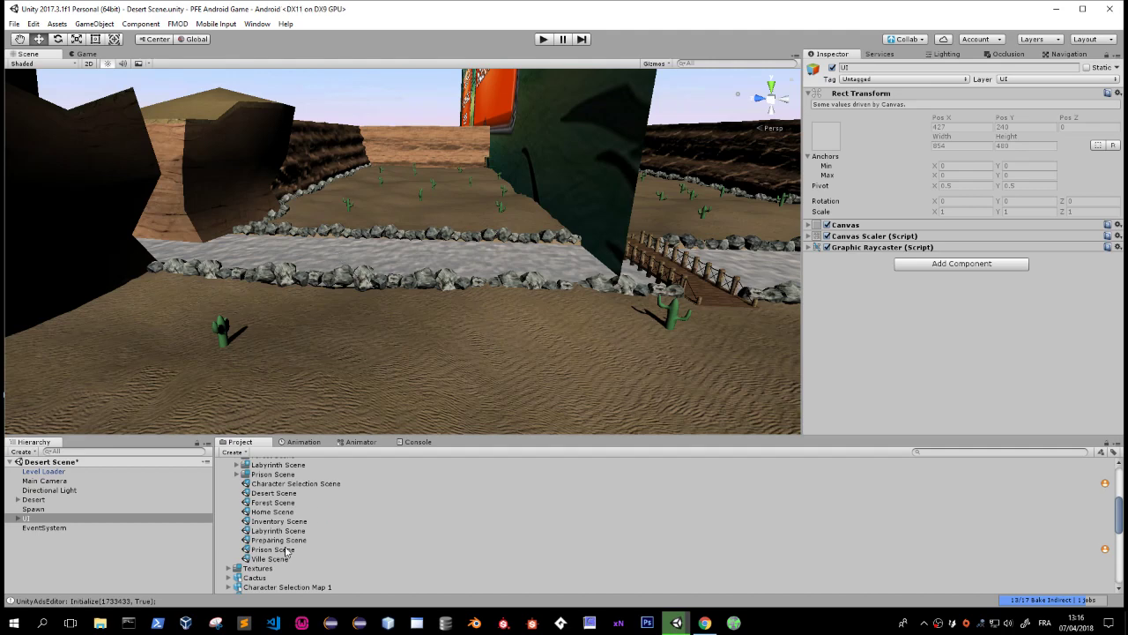
key(ctrl+s)
Add the open Desert Scene to the build list as scene 7.
click(269, 493)
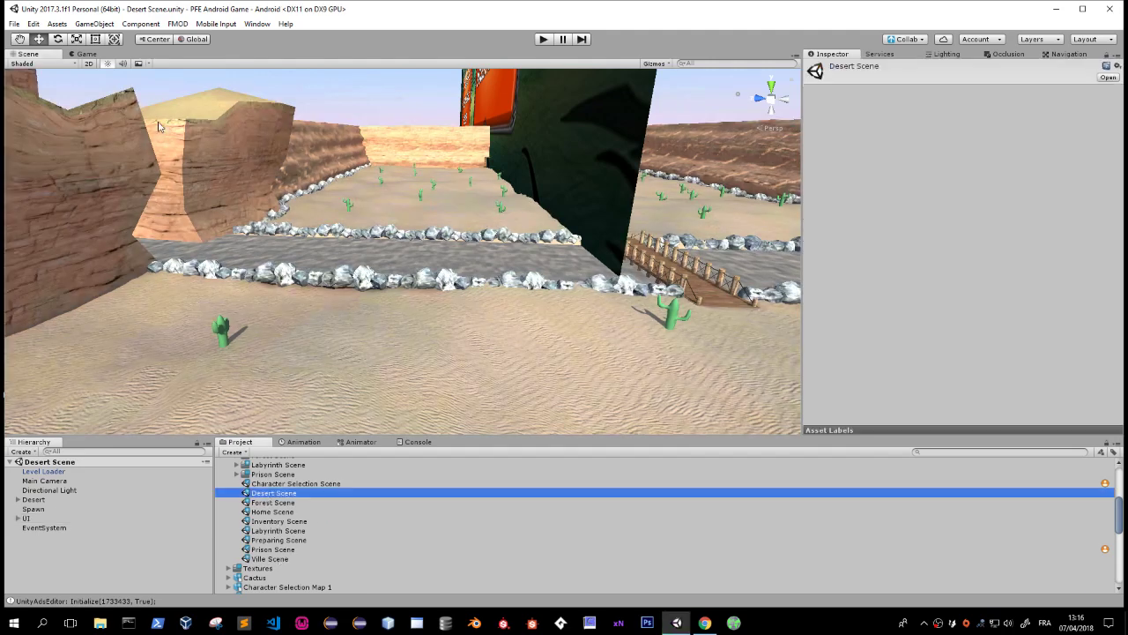
click(13, 23)
click(55, 143)
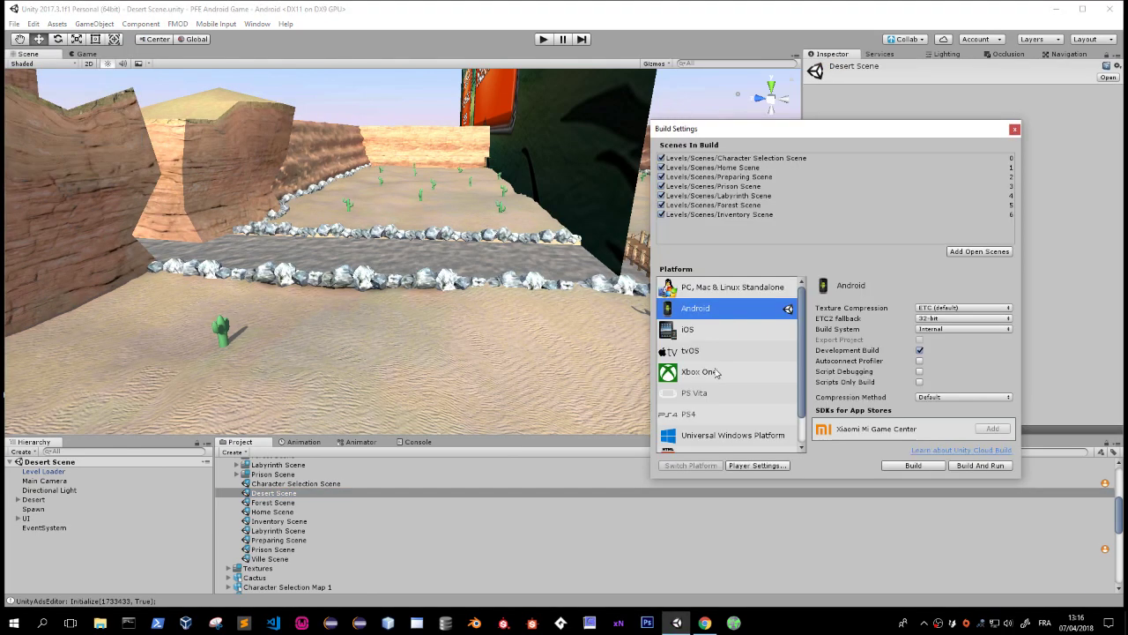
click(976, 252)
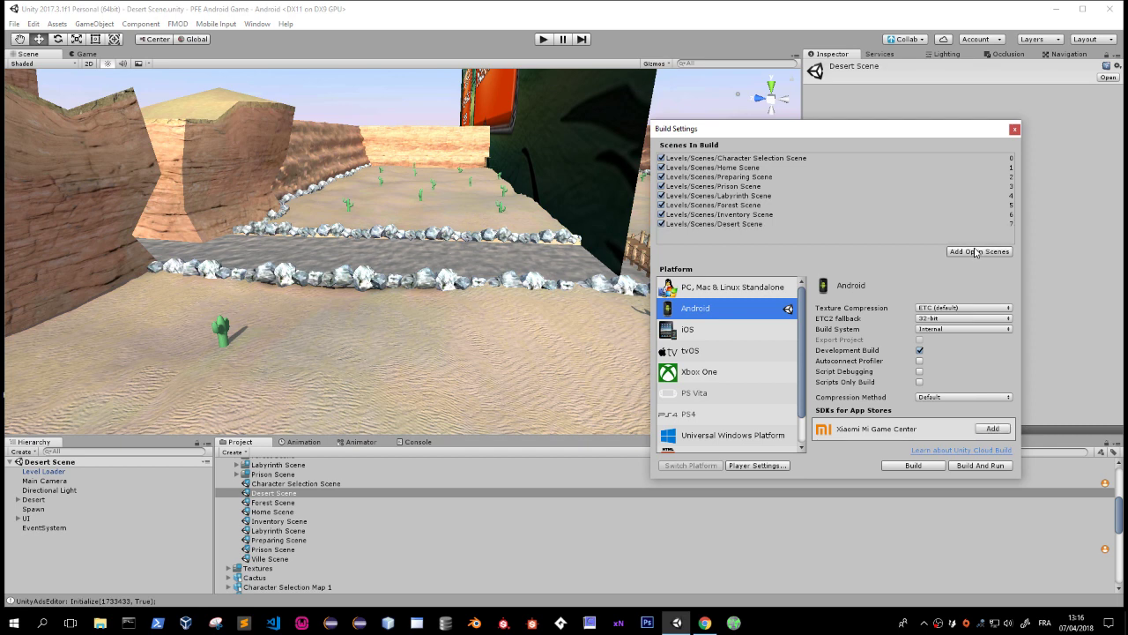
click(1014, 129)
click(270, 559)
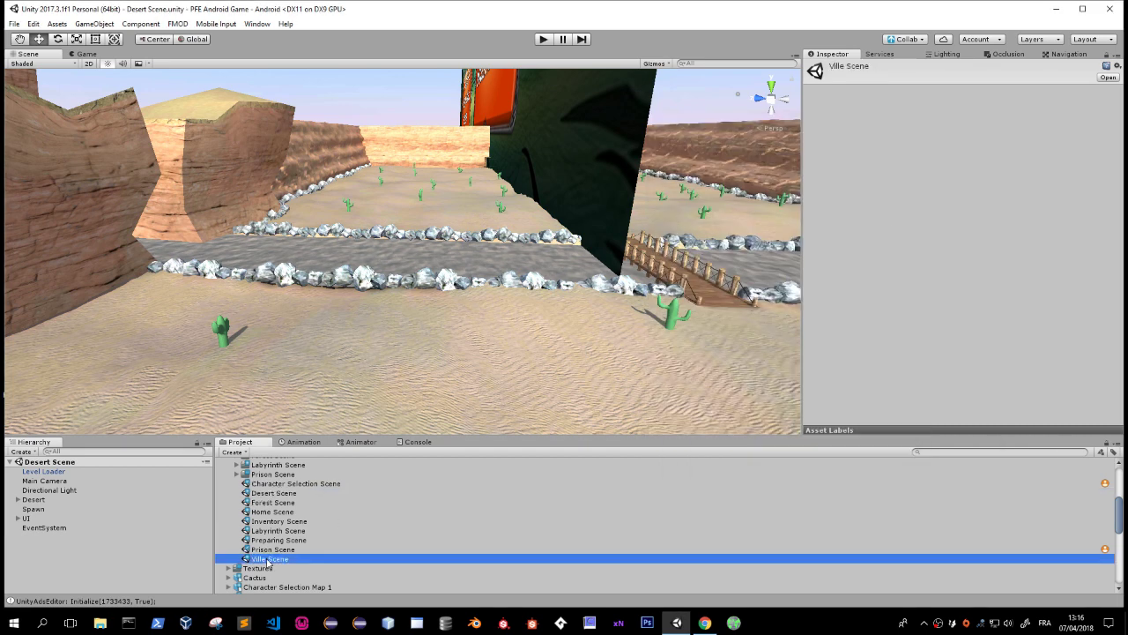
Open Ville Scene and fly the view over the night-time city street.
double_click(268, 561)
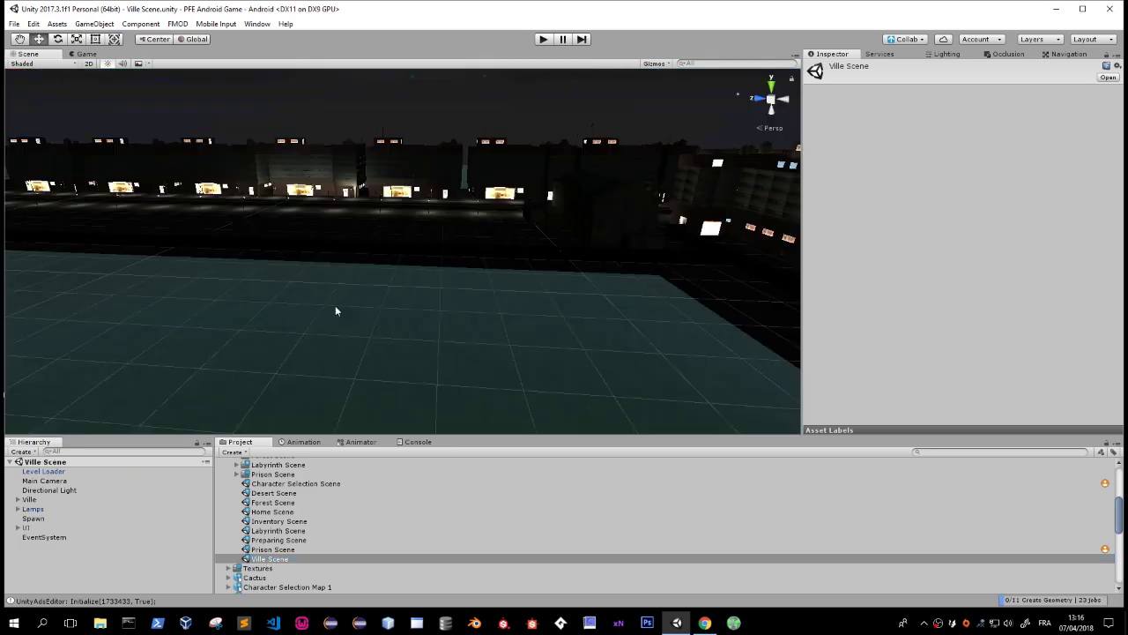
mouse_move(357, 287)
right_down()
mouse_move(491, 244)
mouse_move(301, 321)
mouse_move(315, 345)
mouse_move(396, 239)
right_up()
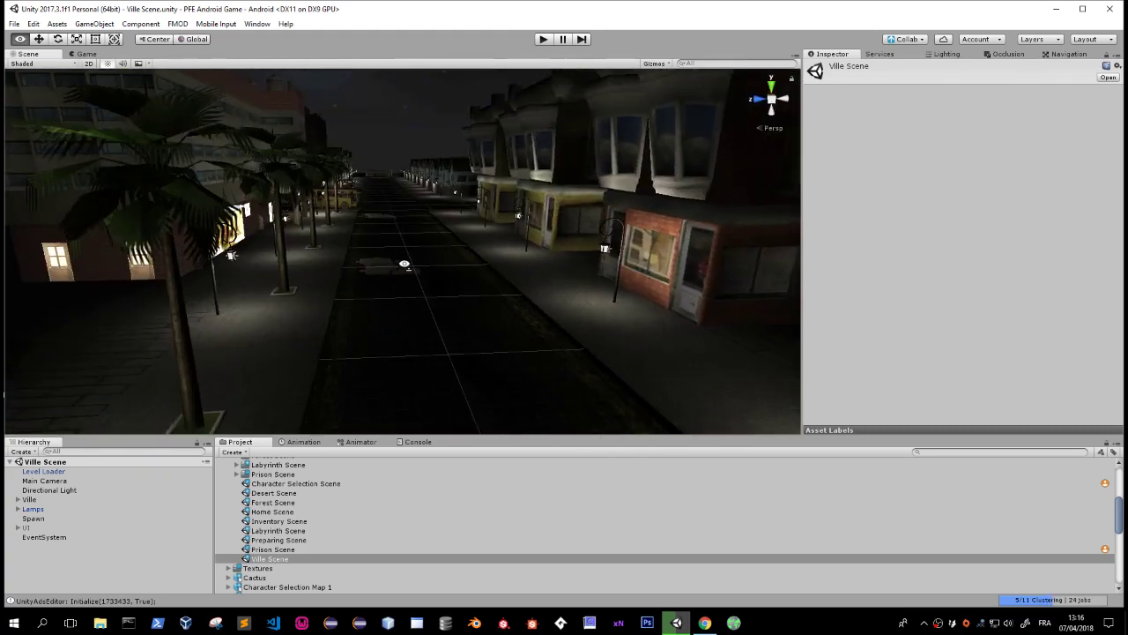
right_drag(396, 239, 380, 215)
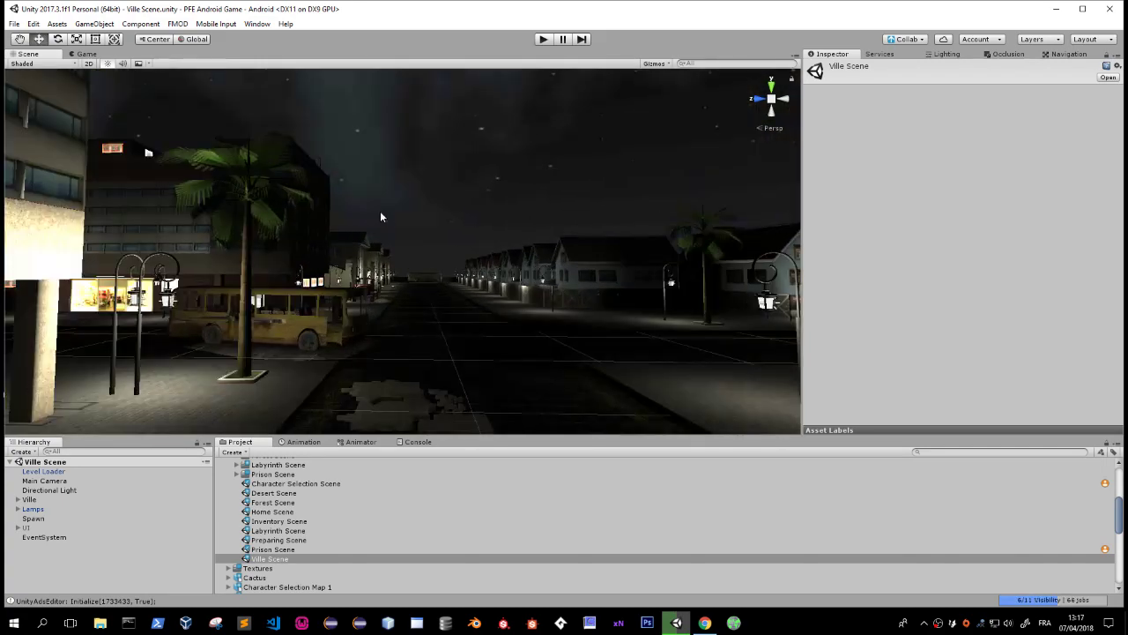
mouse_move(370, 297)
right_down()
mouse_move(335, 303)
mouse_move(416, 289)
mouse_move(201, 301)
mouse_move(86, 261)
mouse_move(82, 250)
right_up()
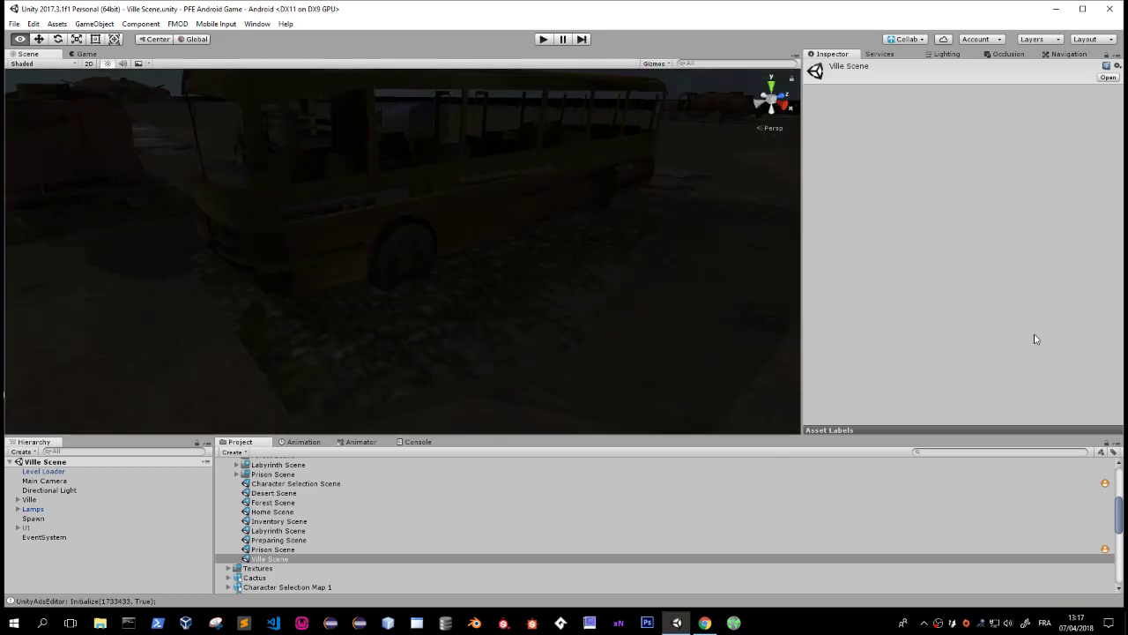
mouse_move(82, 249)
right_down()
mouse_move(1038, 303)
mouse_move(89, 304)
mouse_move(599, 308)
mouse_move(335, 270)
mouse_move(572, 253)
mouse_move(1063, 286)
mouse_move(55, 340)
mouse_move(850, 385)
mouse_move(637, 336)
mouse_move(747, 310)
mouse_move(739, 254)
mouse_move(574, 233)
mouse_move(419, 256)
mouse_move(668, 297)
mouse_move(527, 330)
right_up()
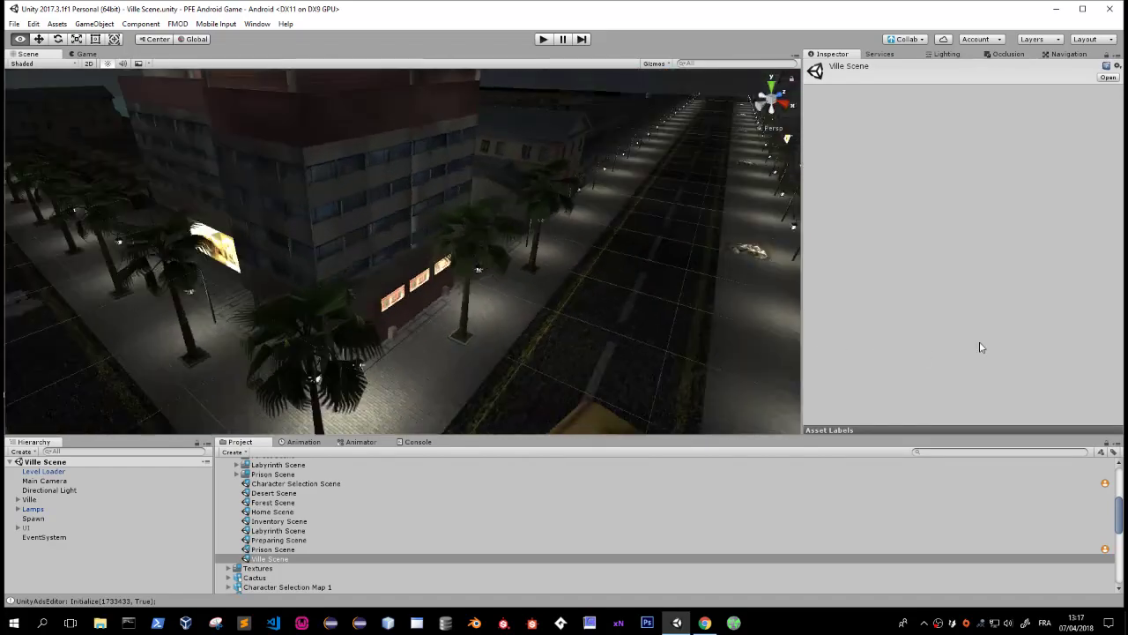
mouse_move(527, 330)
right_down()
mouse_move(1097, 291)
mouse_move(231, 163)
right_up()
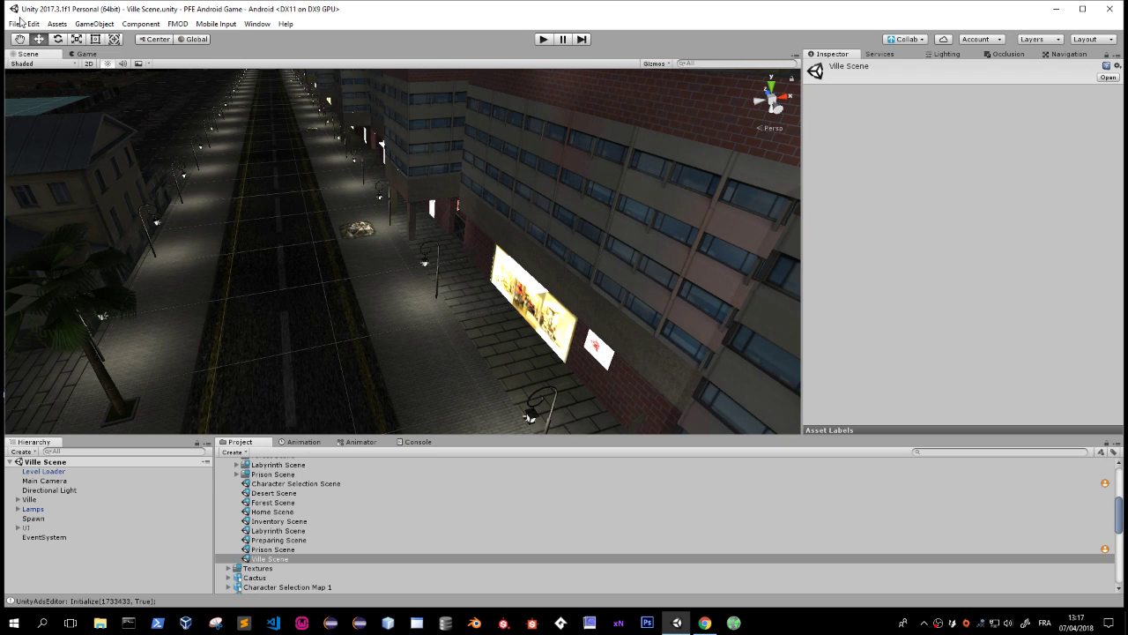
Add the open Ville Scene to the build list as entry 8.
click(16, 24)
click(53, 138)
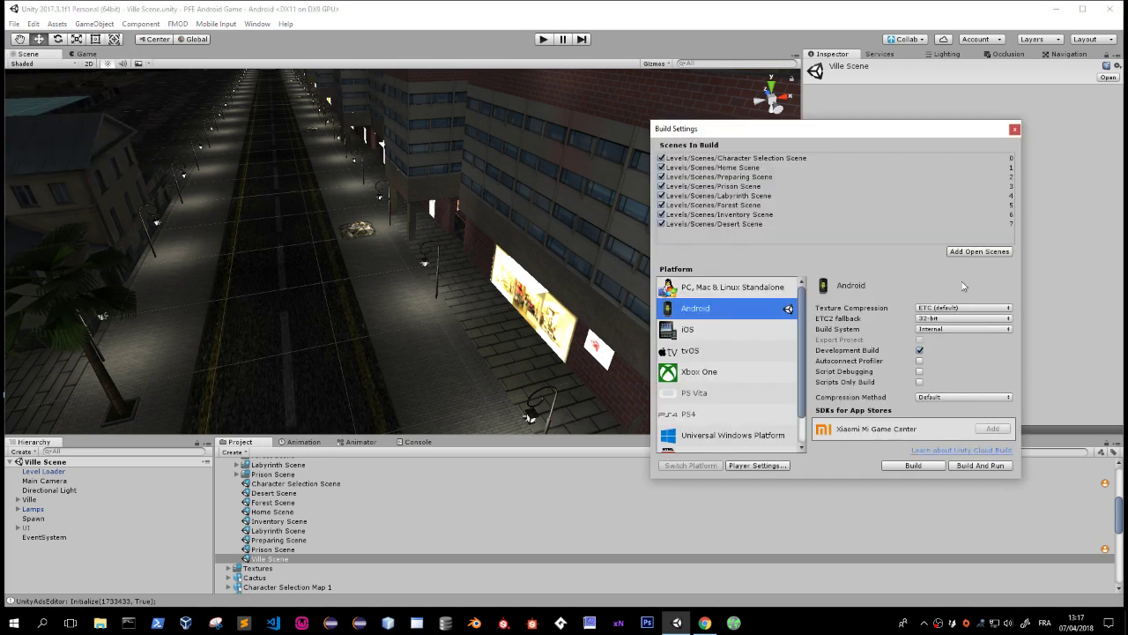
click(975, 254)
click(1014, 130)
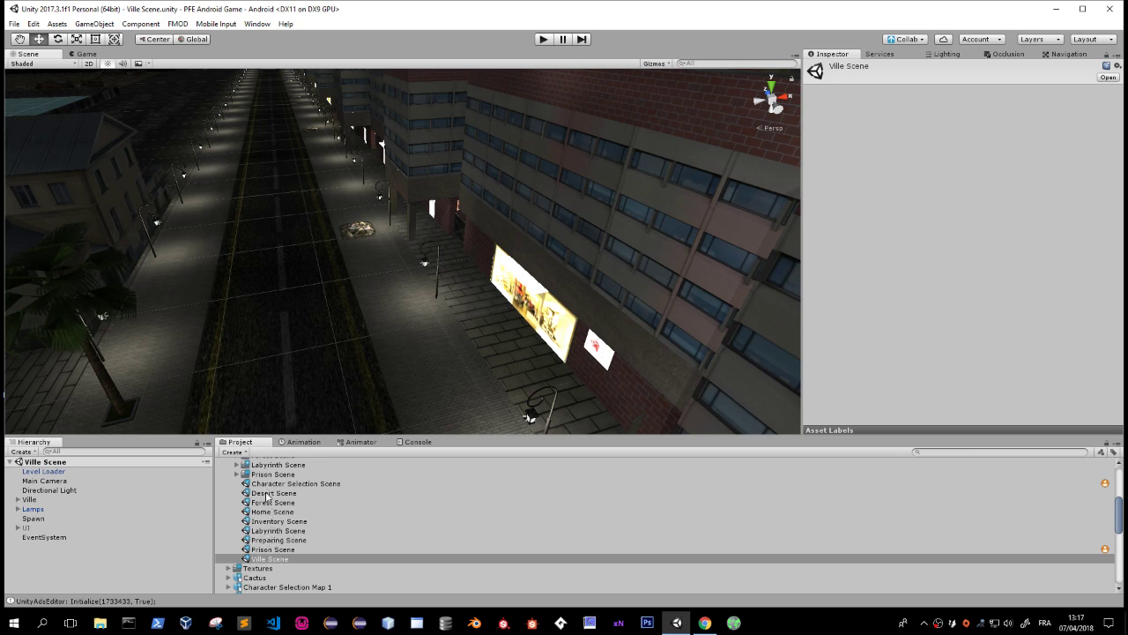
Open Home Scene and select the World Map object under Canvas.
double_click(263, 513)
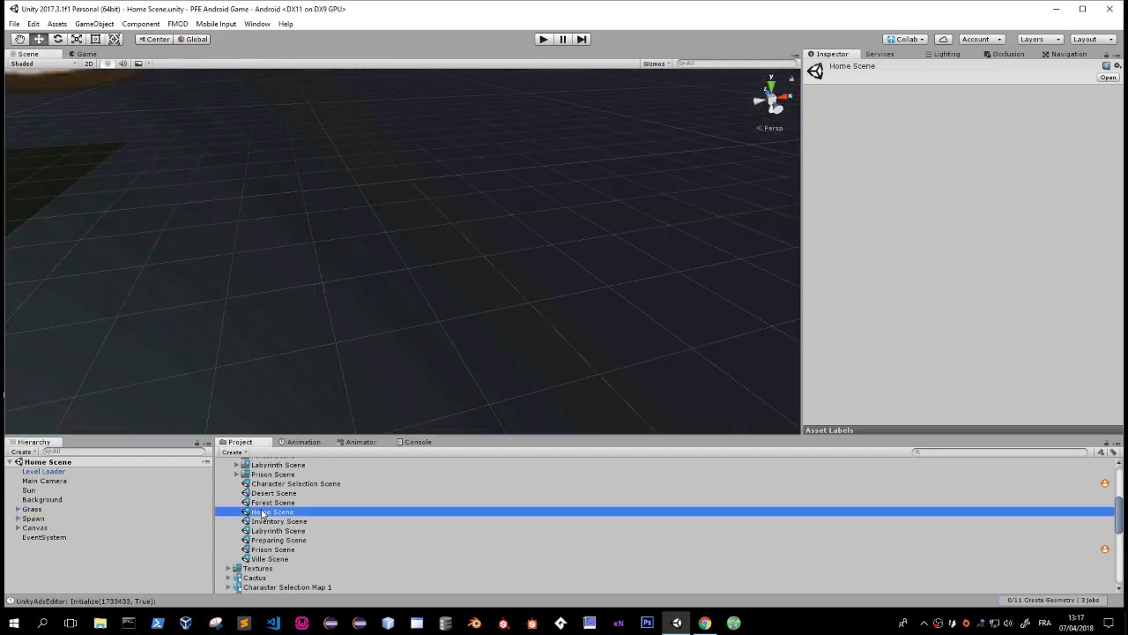
click(17, 527)
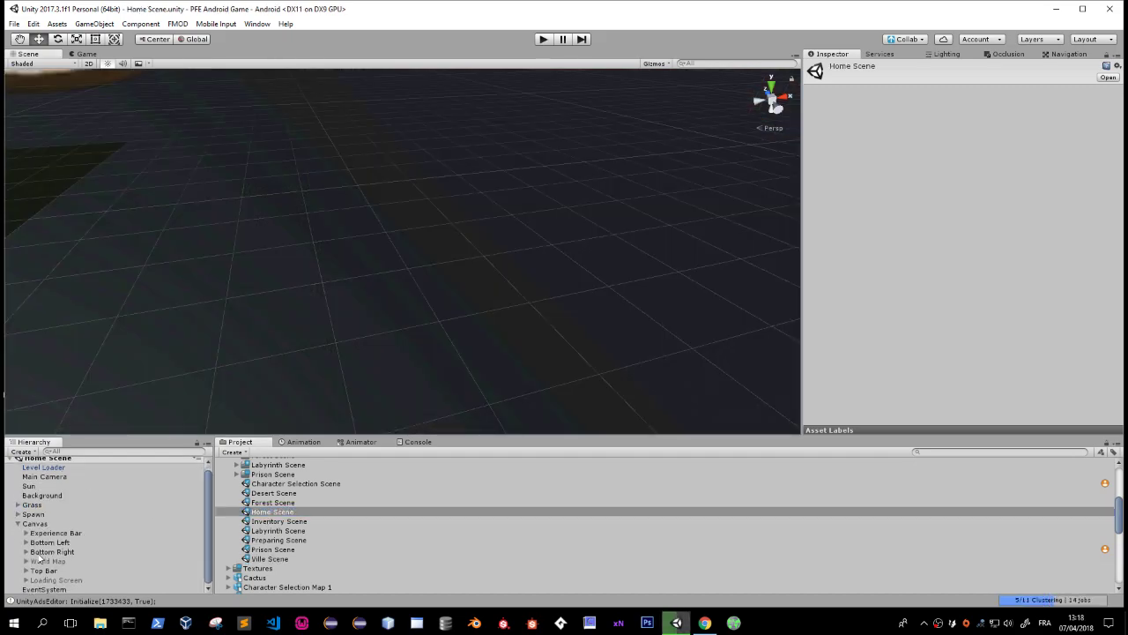
double_click(51, 551)
click(40, 560)
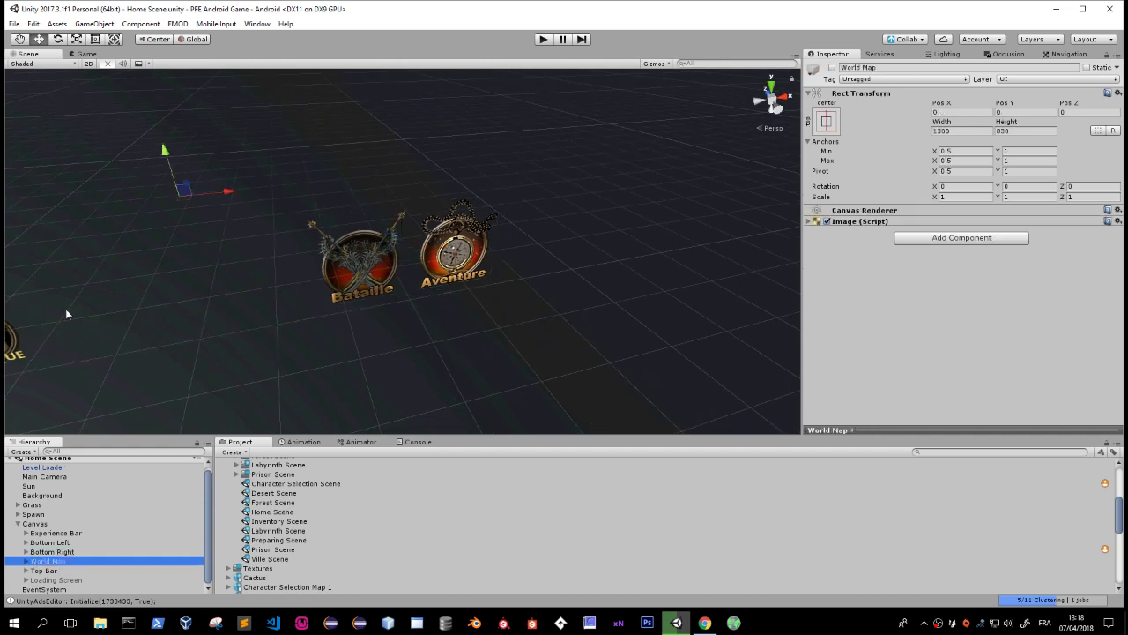
Frame the World Map in 2D with the Rect tool and select the Desert marker.
text(f)
key(Escape)
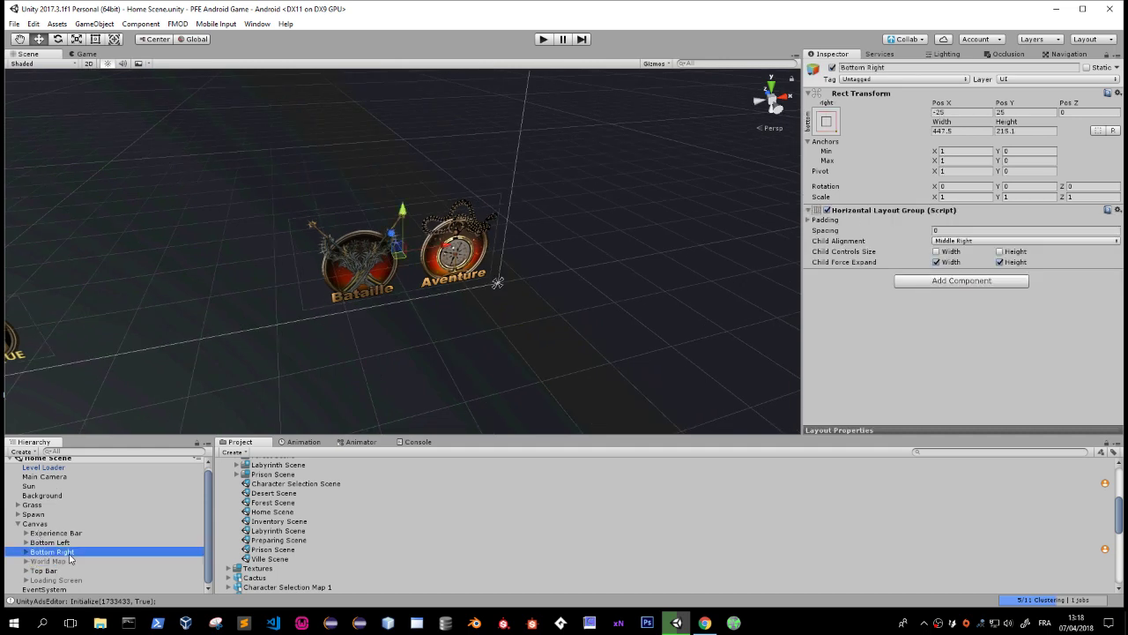
key(f)
key(t)
click(89, 64)
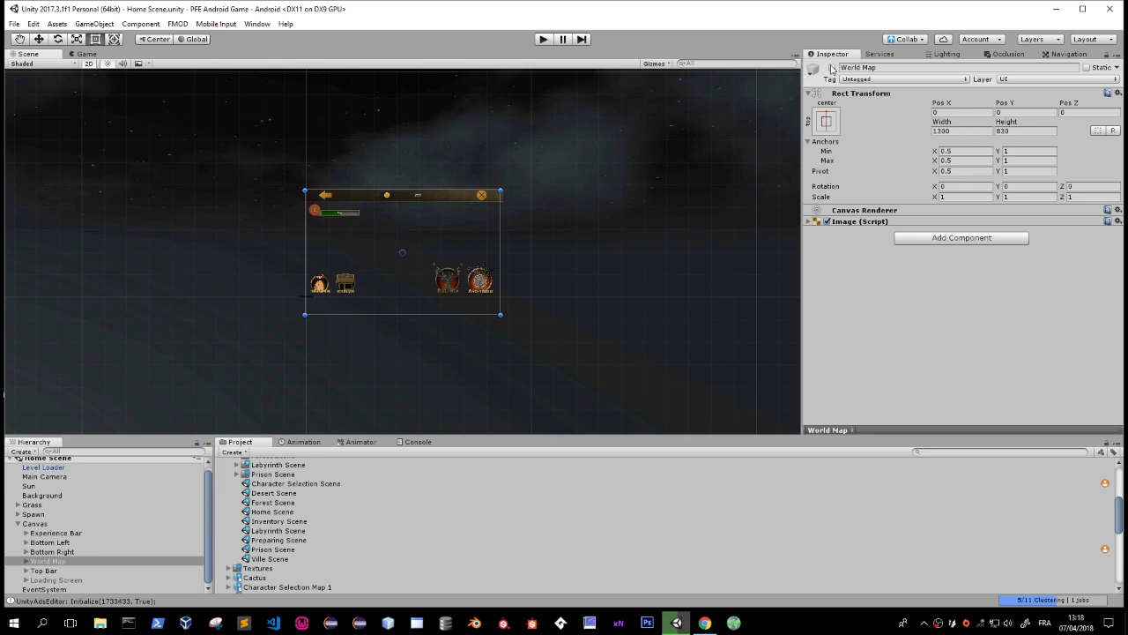
scroll(388, 291, up, 5)
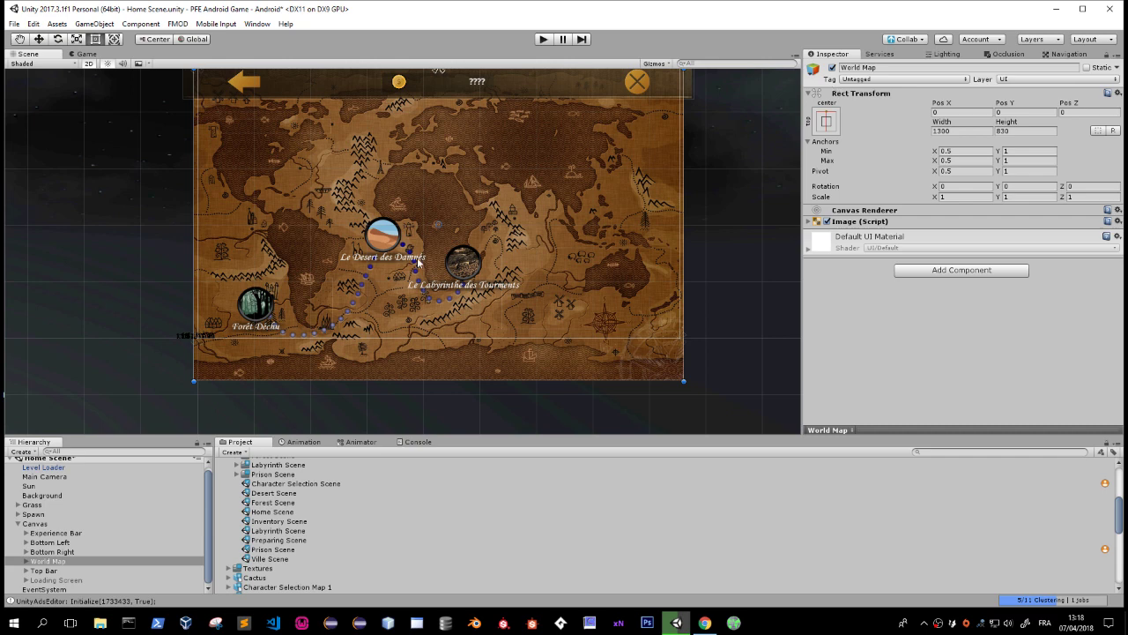
click(399, 234)
Check the scene order in Build Settings.
scroll(858, 375, down, 2)
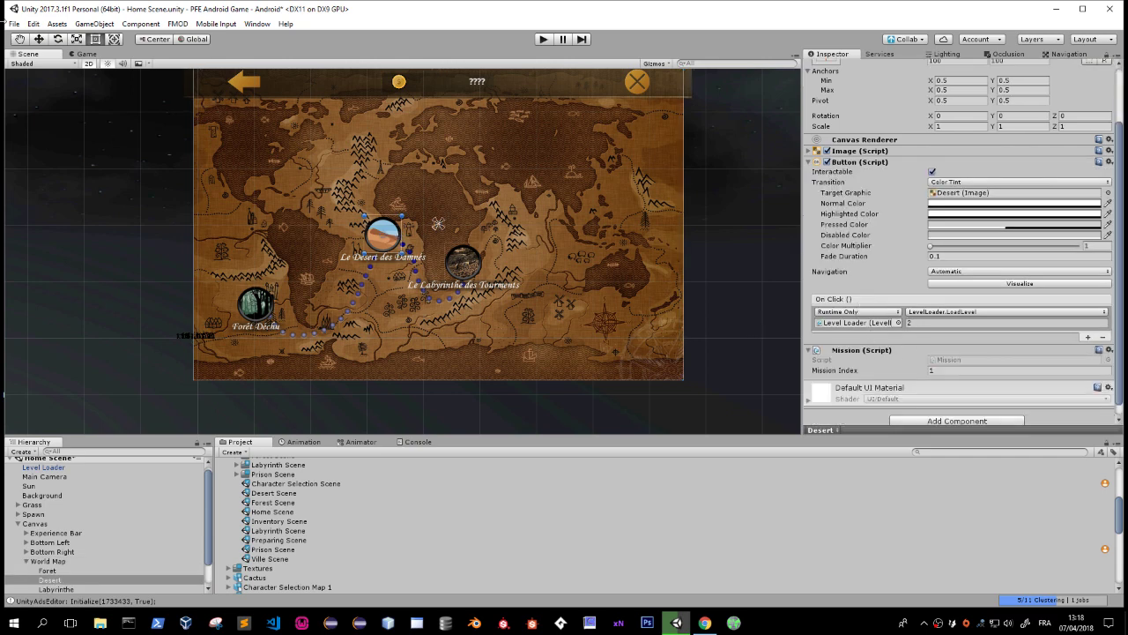
click(14, 24)
click(75, 131)
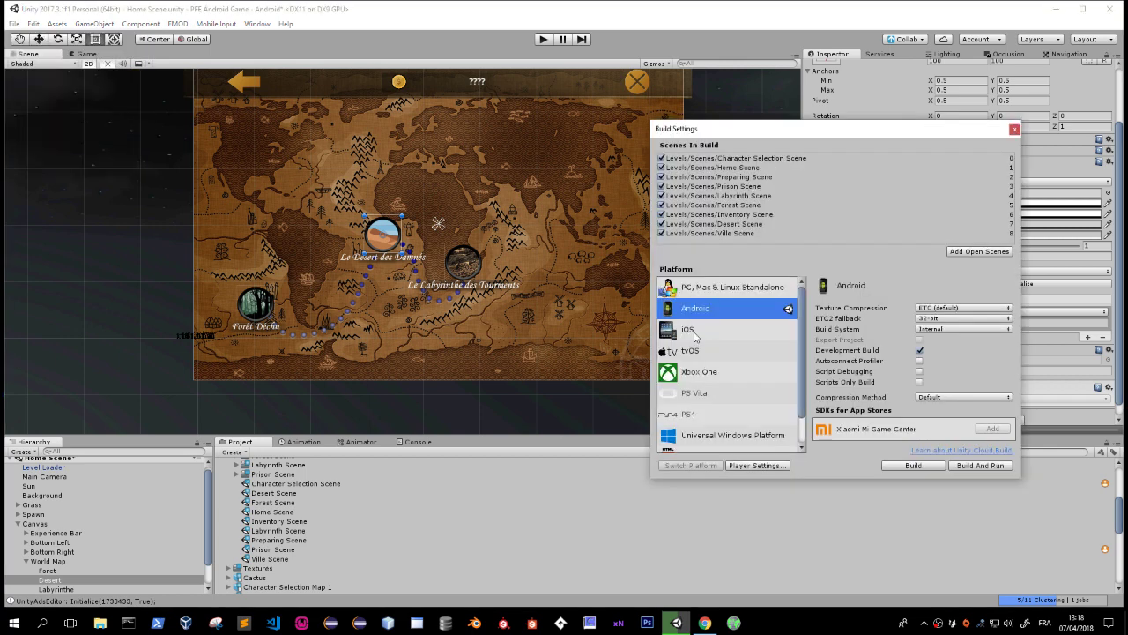
click(1014, 129)
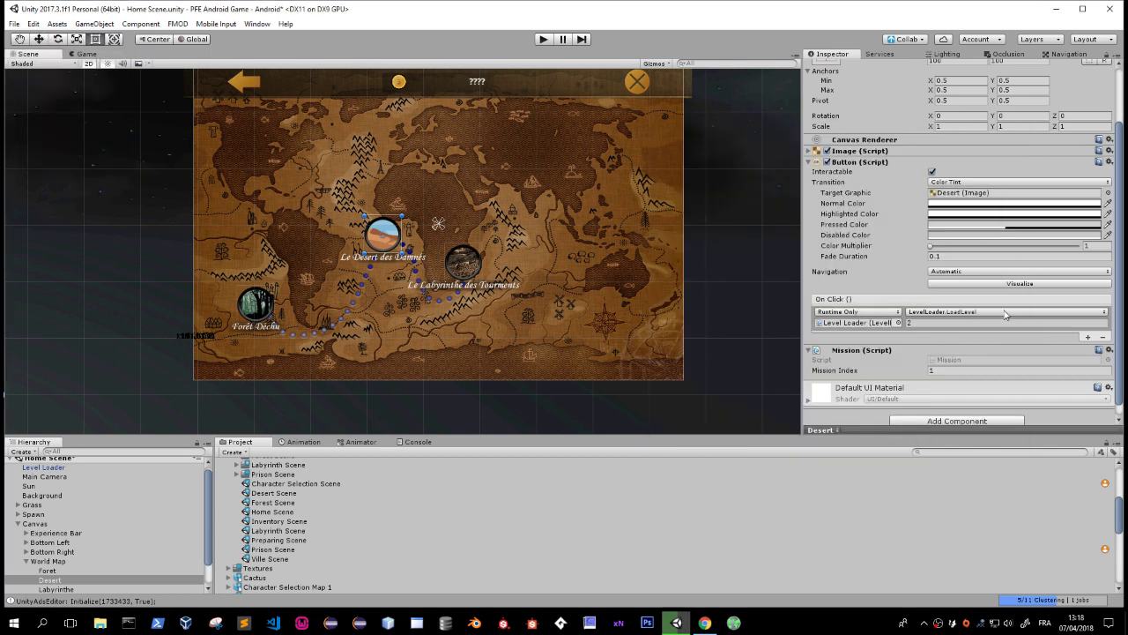
Make the Desert marker's On Click call LevelLoader.LoadLevel2 with argument 2.
click(961, 322)
click(951, 370)
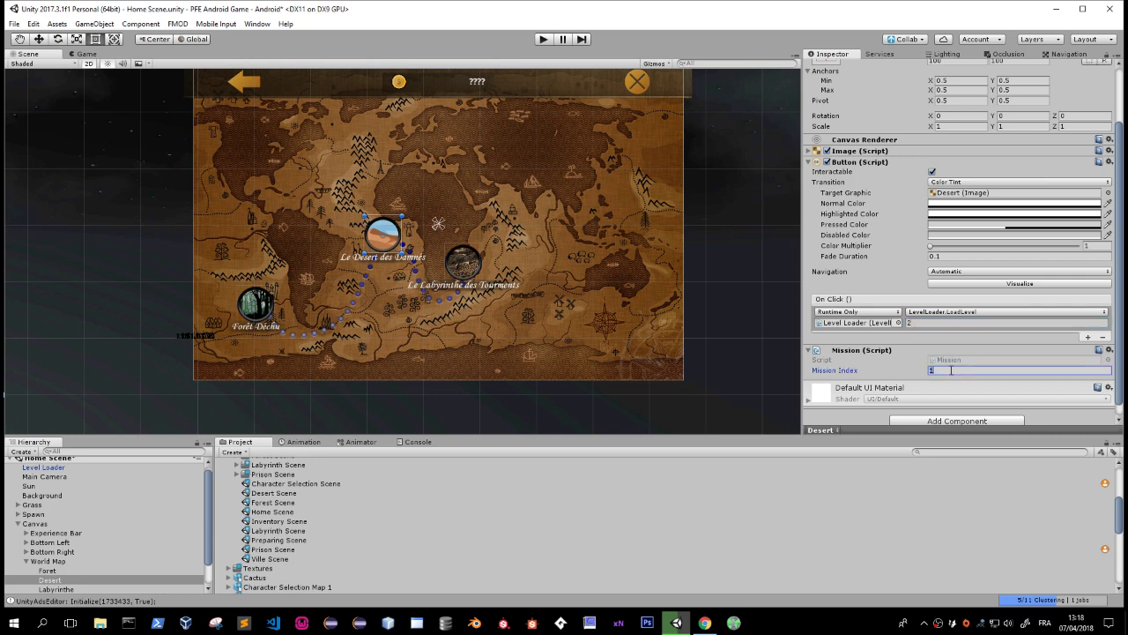
click(243, 307)
click(391, 236)
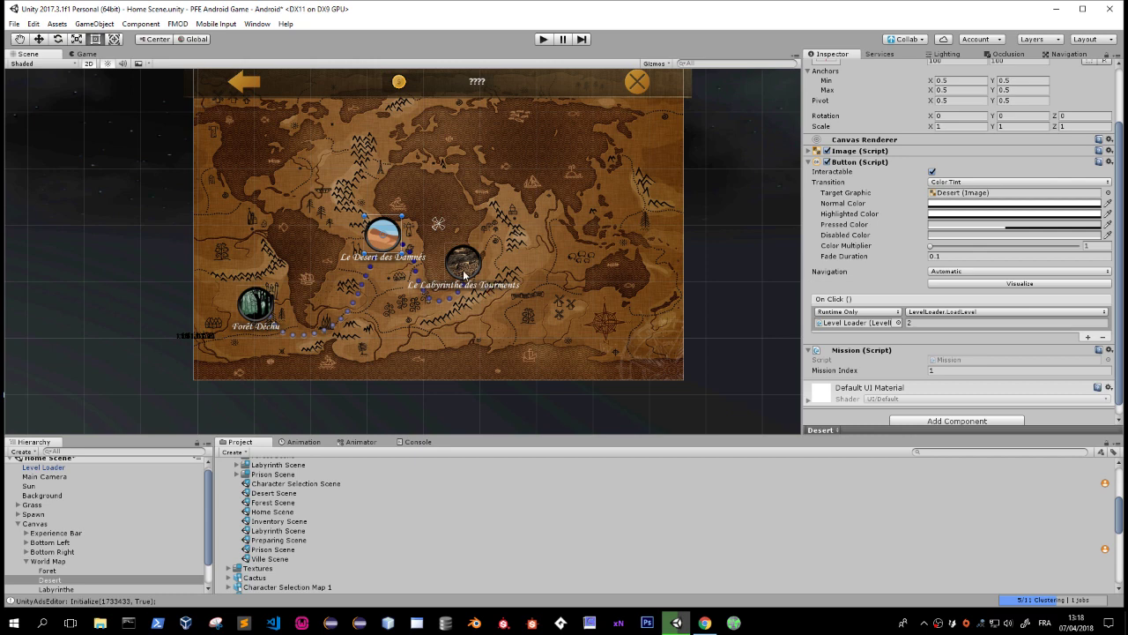
click(943, 313)
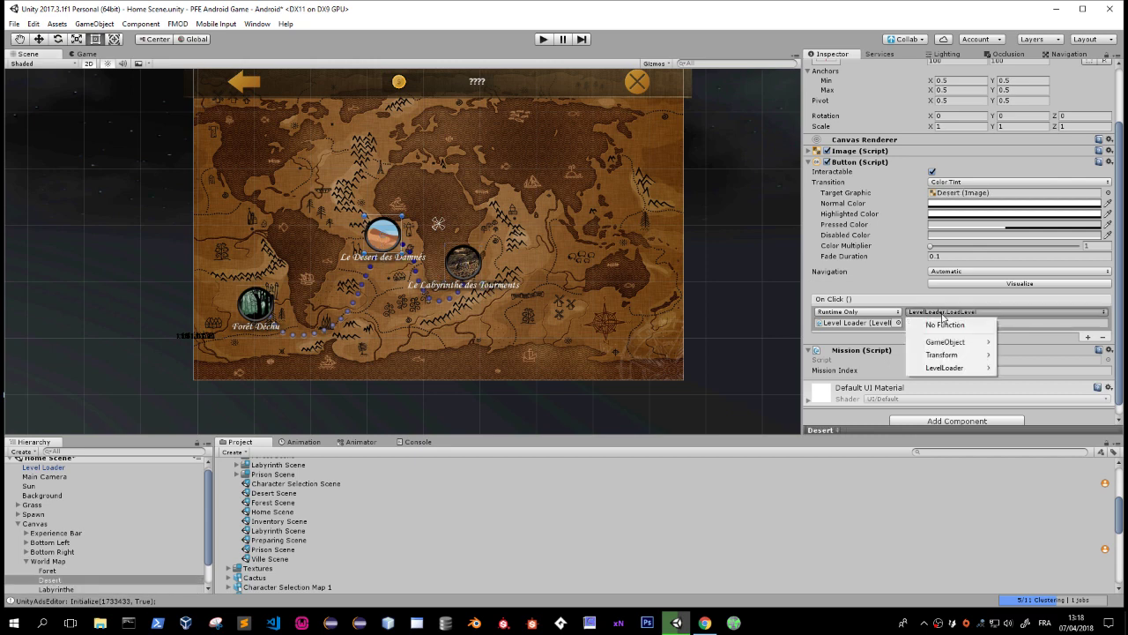
mouse_move(944, 368)
click(852, 484)
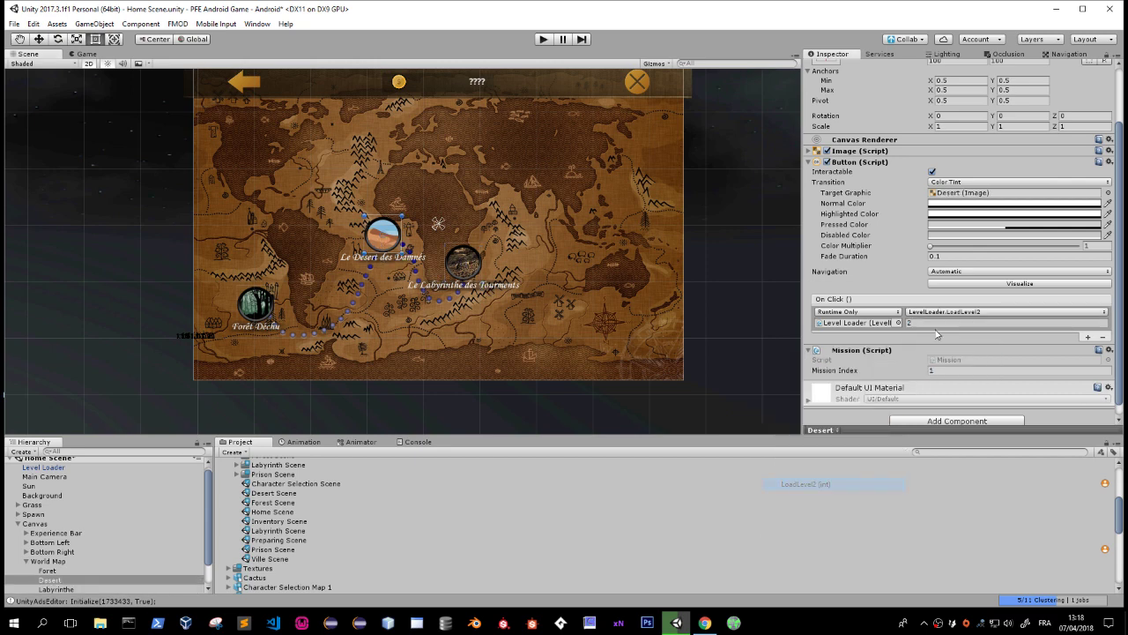
click(931, 321)
text(7)
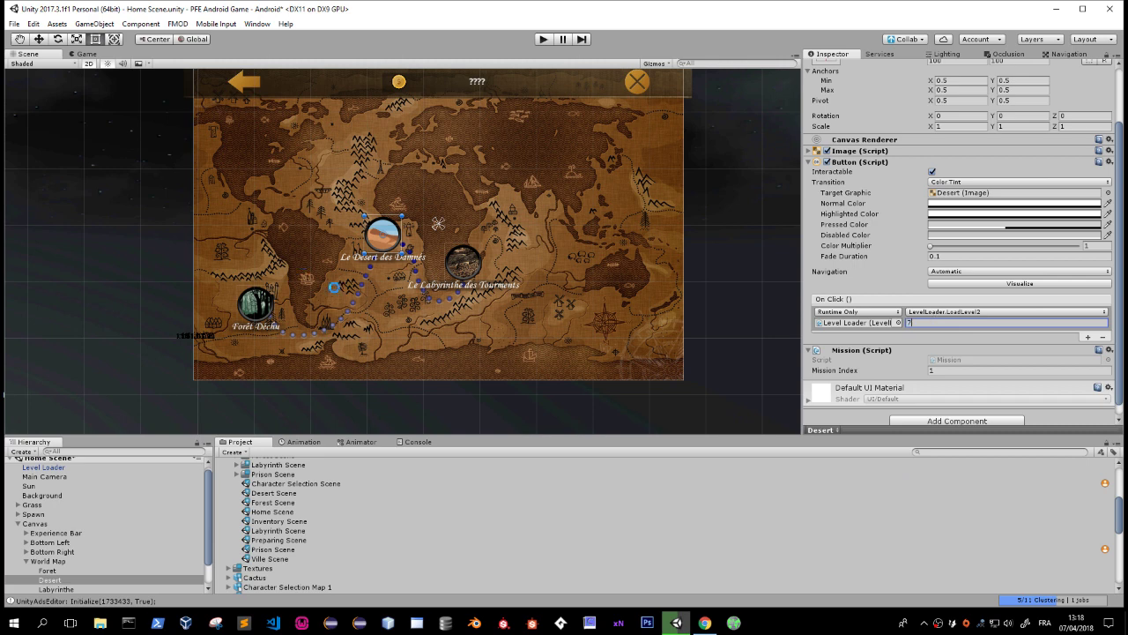
Inspect the Labyrinthe marker's click settings, then minimize Unity.
click(456, 268)
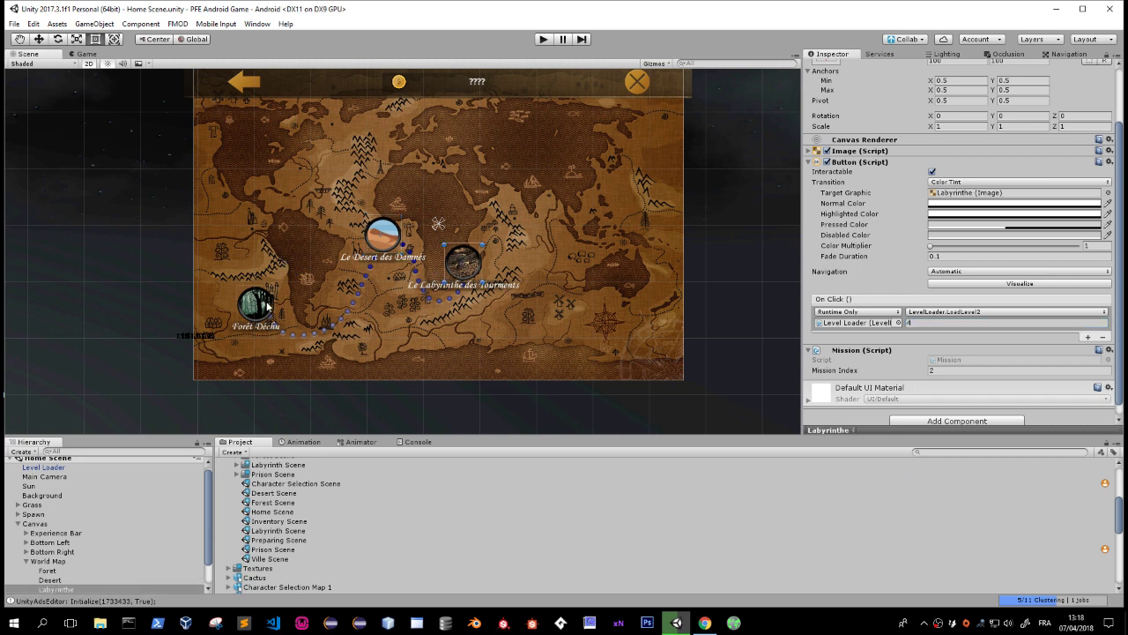
scroll(517, 259, up, 2)
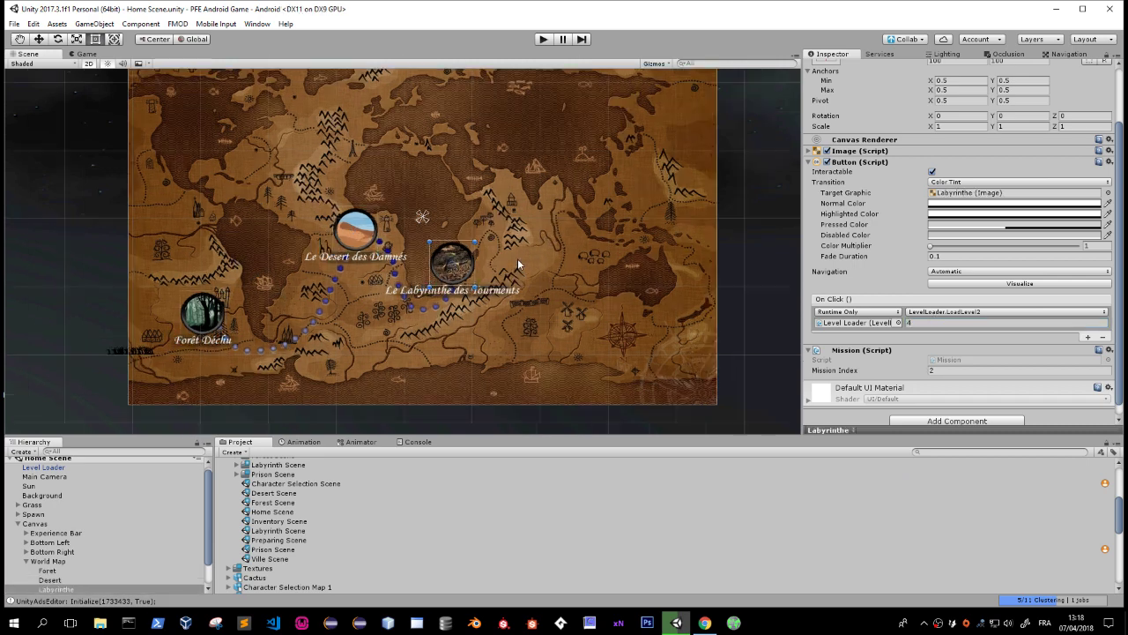
middle_drag(517, 258, 491, 295)
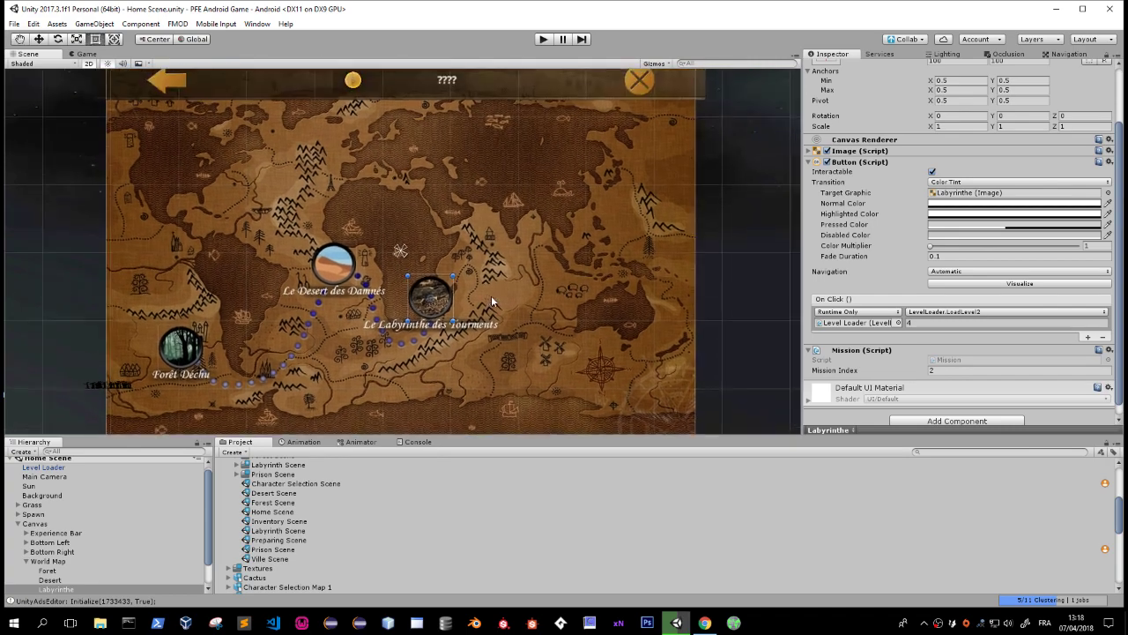
click(676, 622)
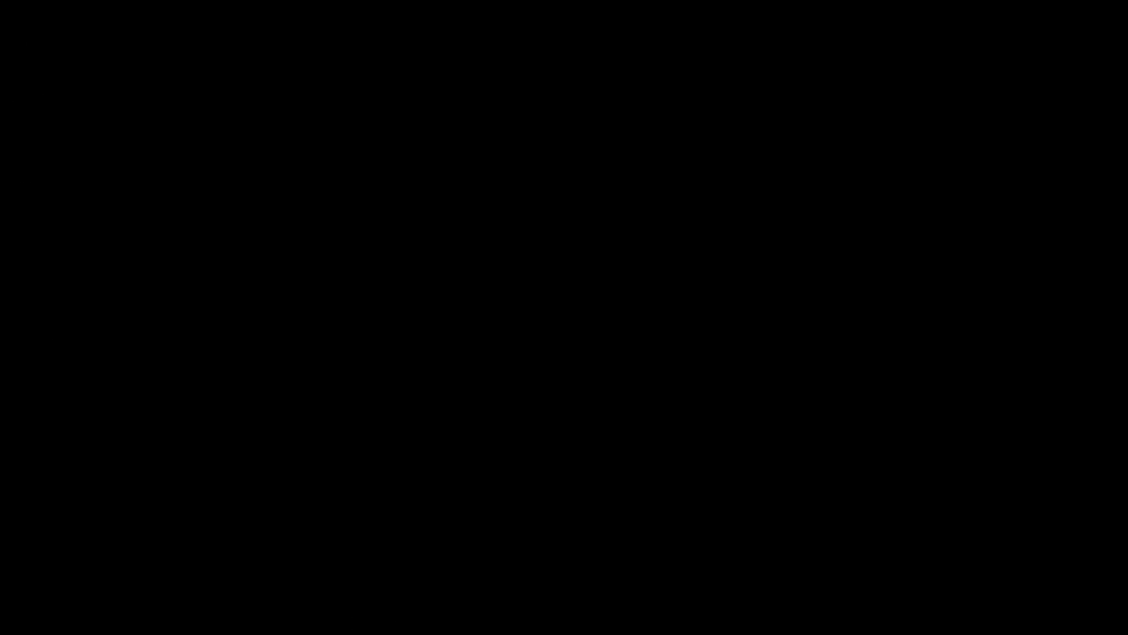
Close the Chrome window from its taskbar icon.
right_click(705, 620)
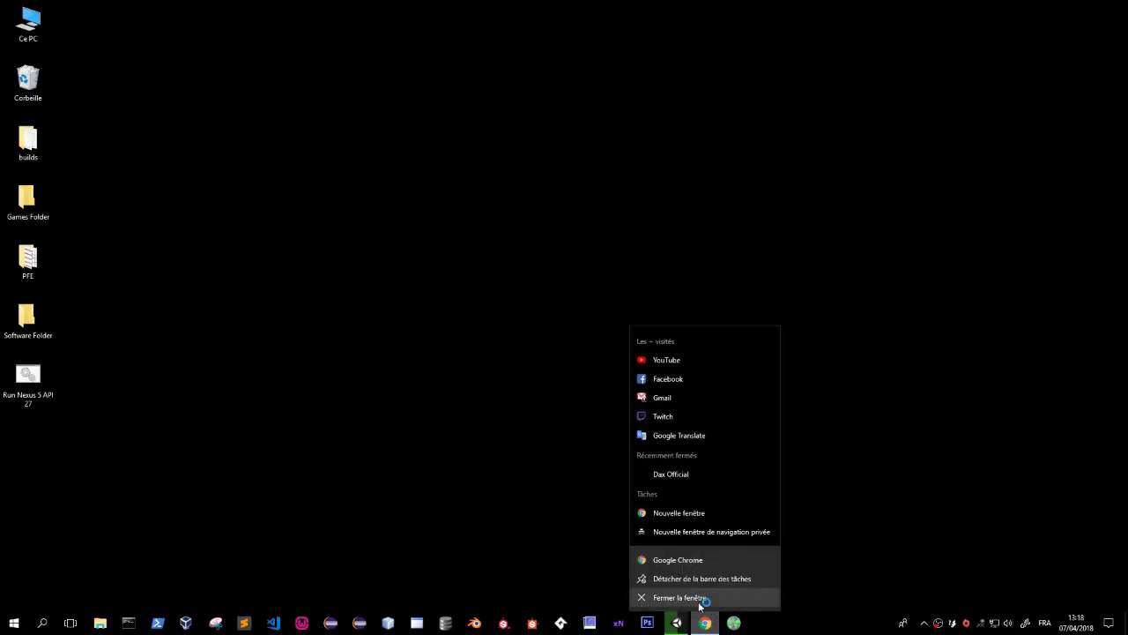
click(696, 602)
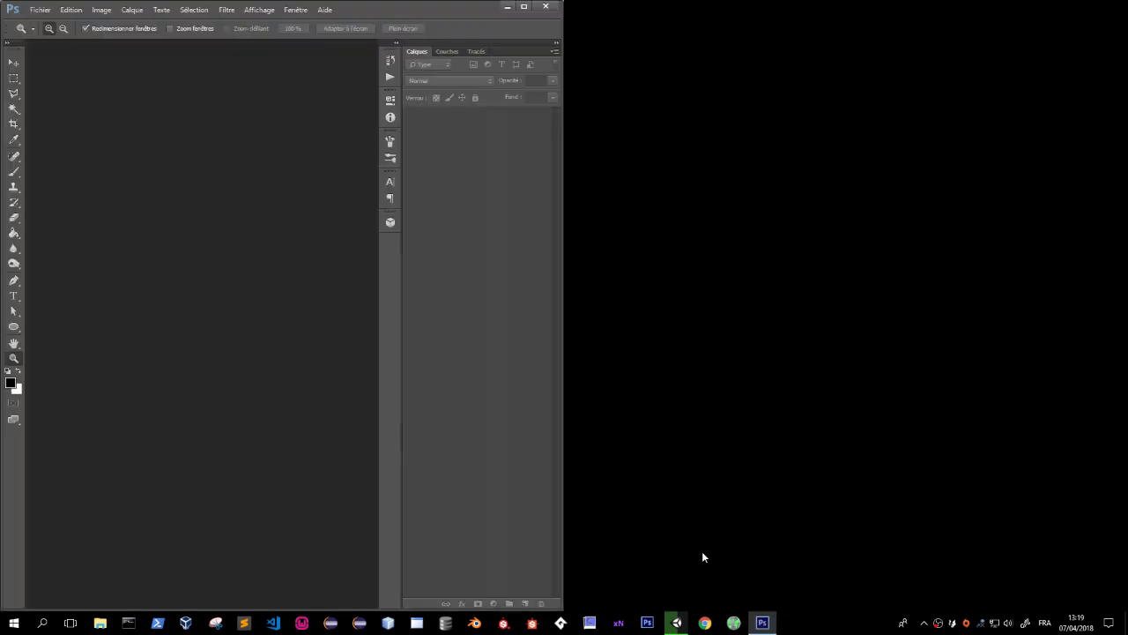
Maximize Photoshop and open World Map.psd from Bureau > PFE.
click(524, 6)
click(38, 9)
mouse_move(55, 89)
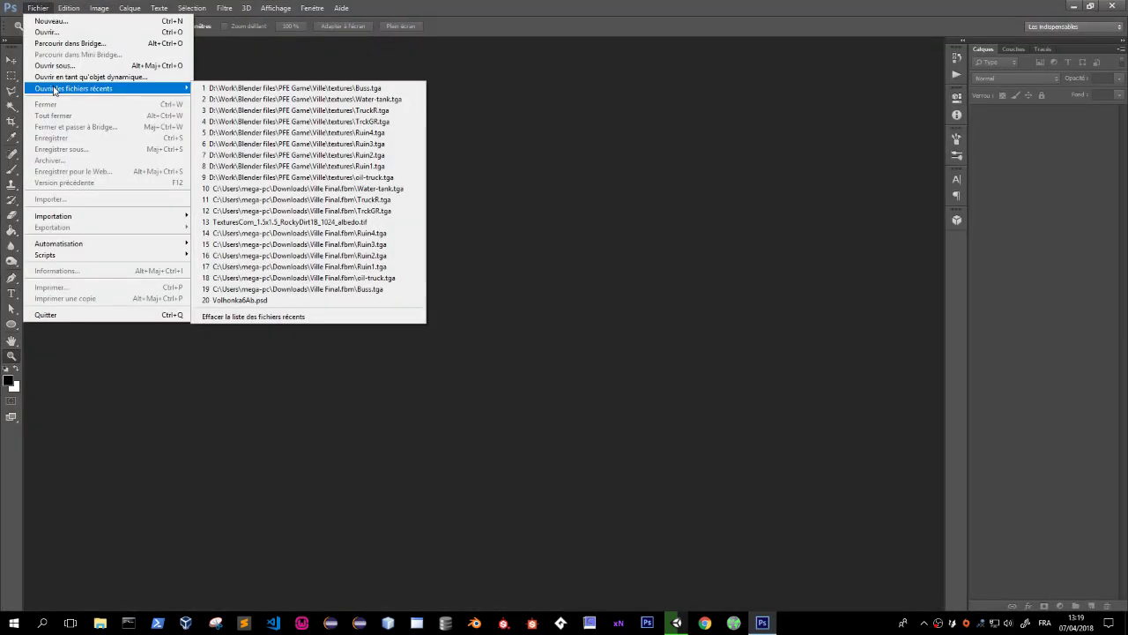
click(47, 32)
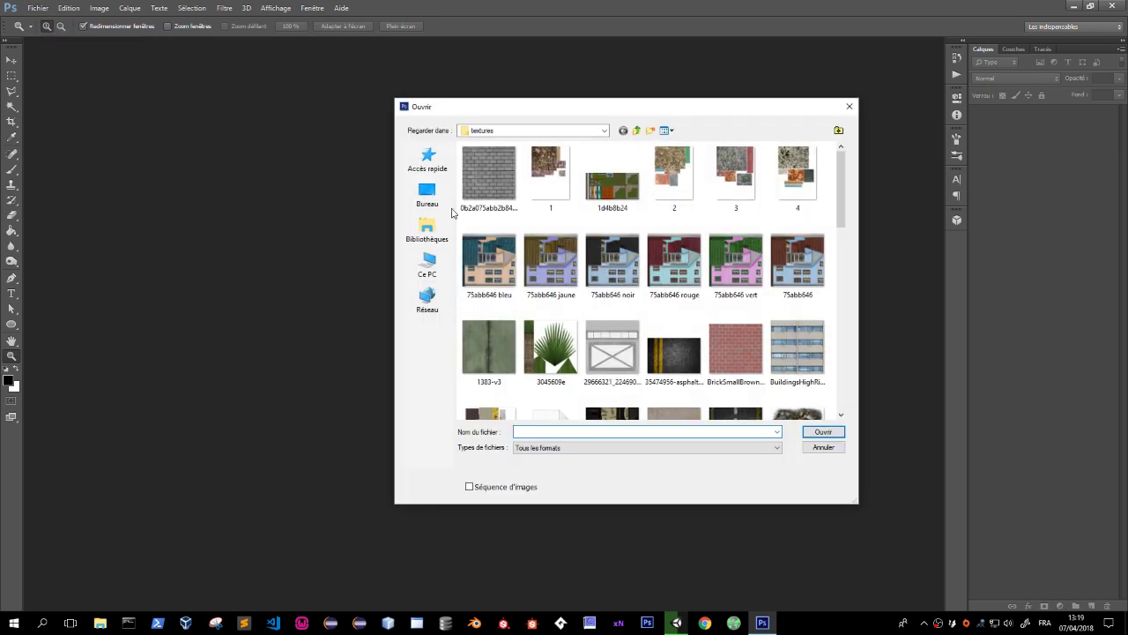
click(428, 194)
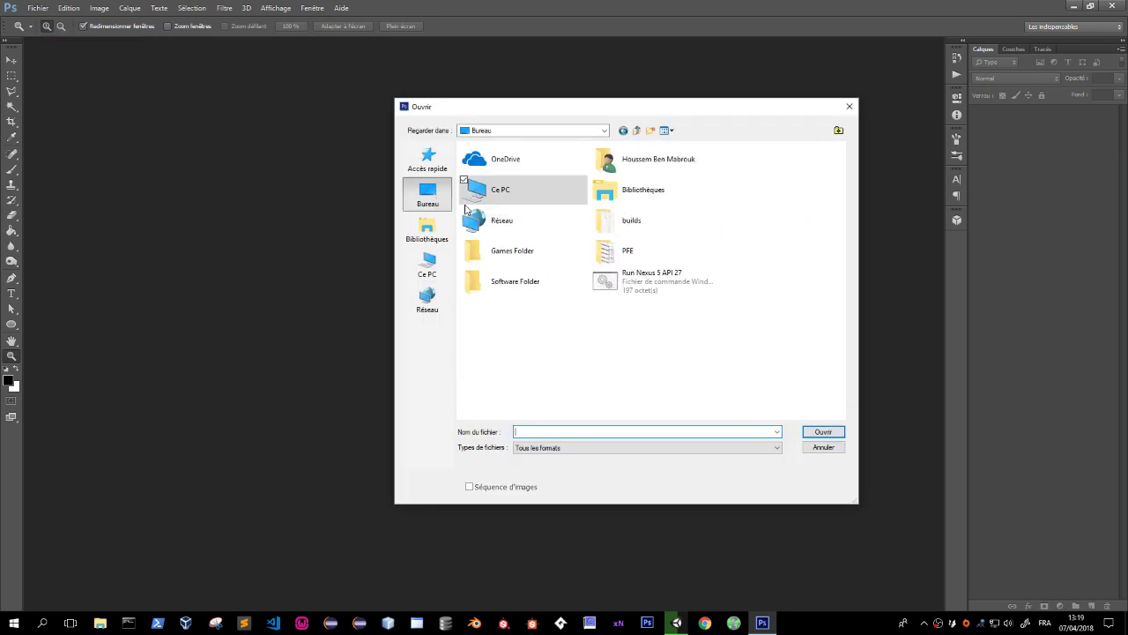
double_click(622, 254)
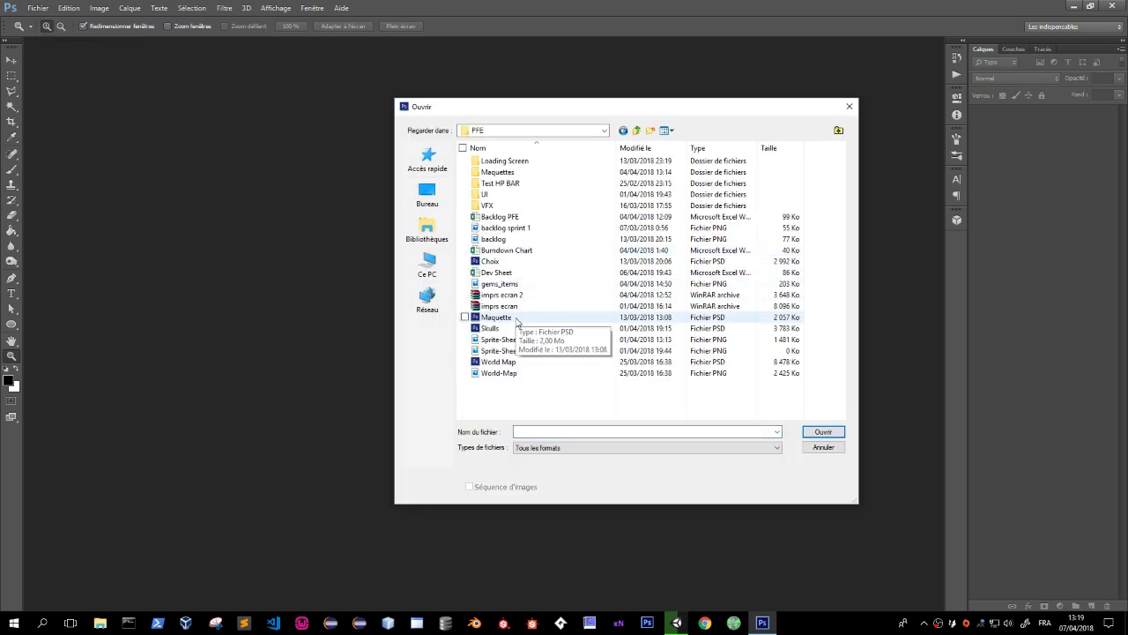
double_click(523, 375)
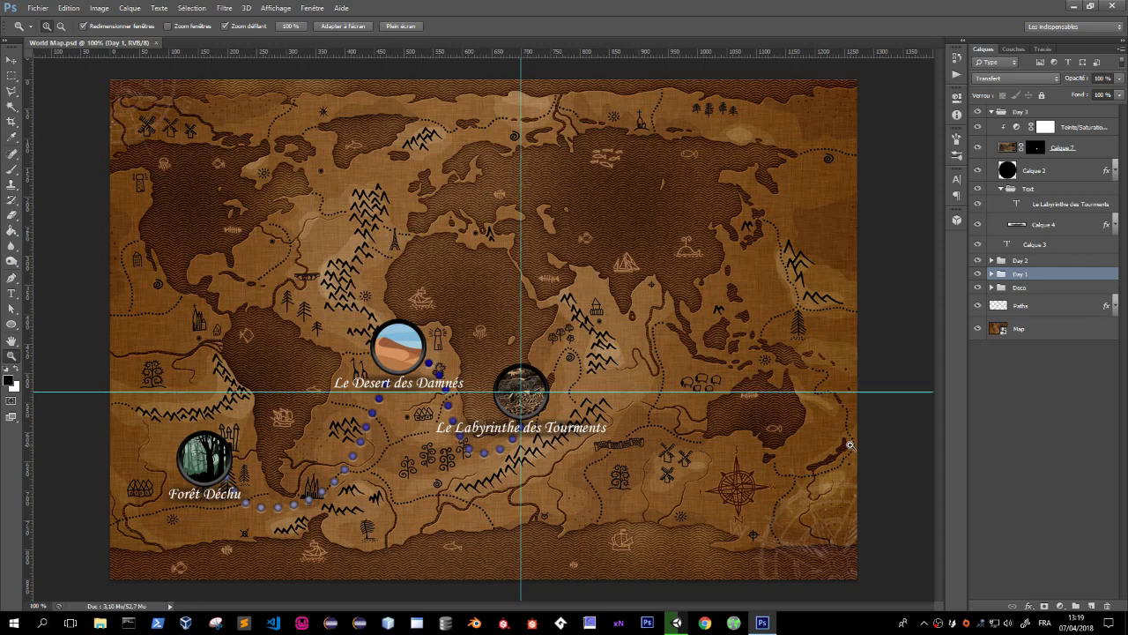
Duplicate the Labyrinthe des Tourments marker and place the copy near the lower-right compass.
click(991, 112)
click(1021, 112)
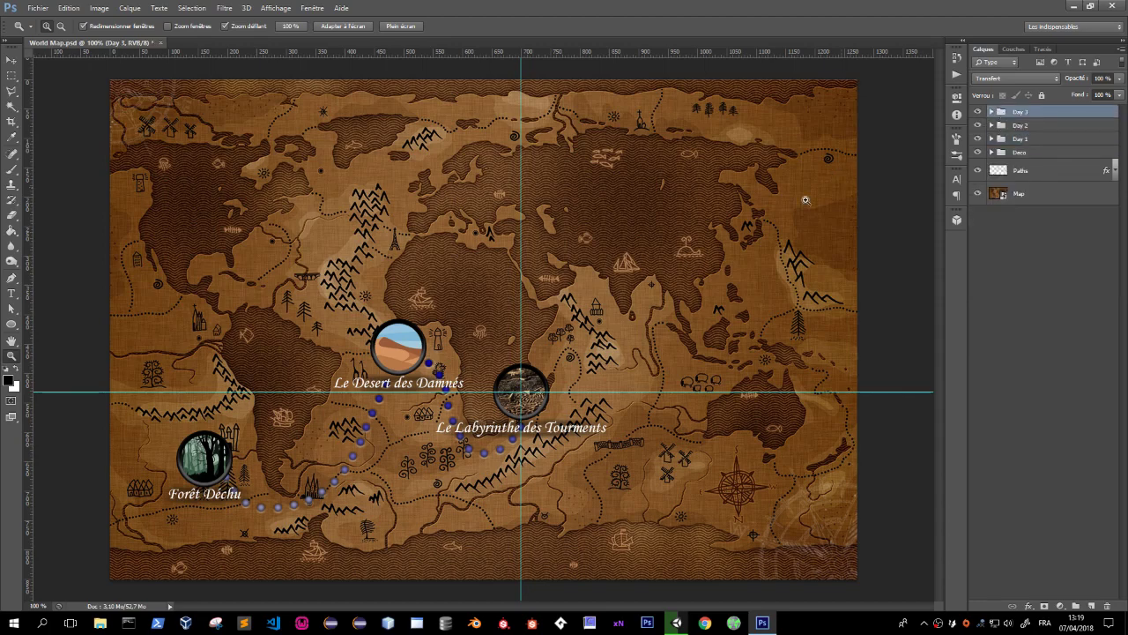
key(v)
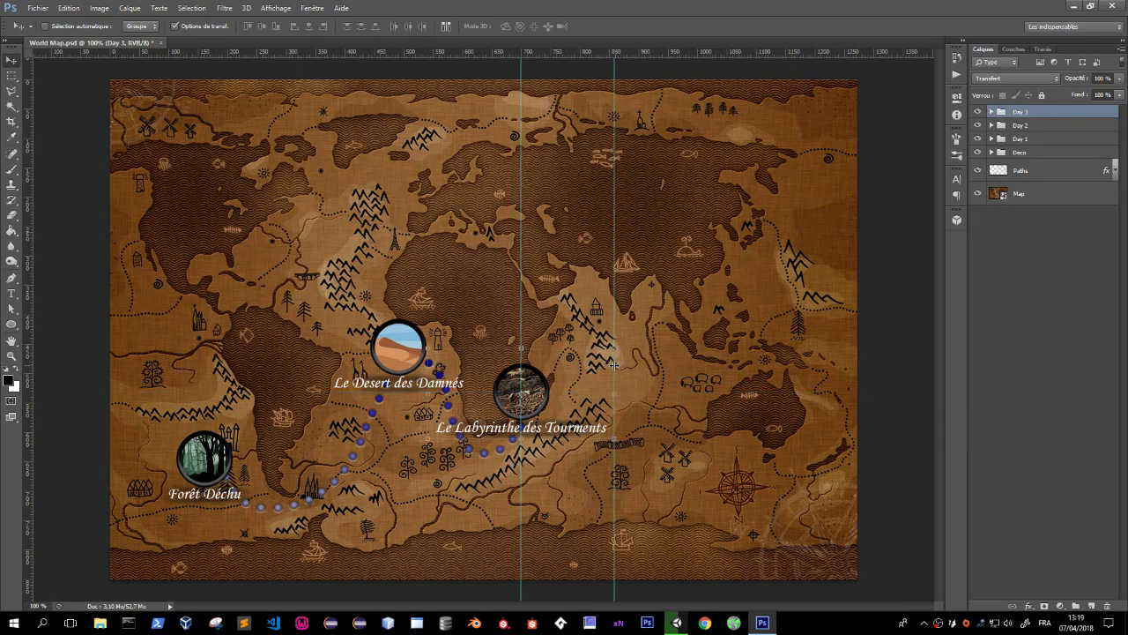
mouse_move(531, 399)
alt+mouse_down()
mouse_move(745, 526)
mouse_move(680, 536)
mouse_move(610, 318)
alt+mouse_up()
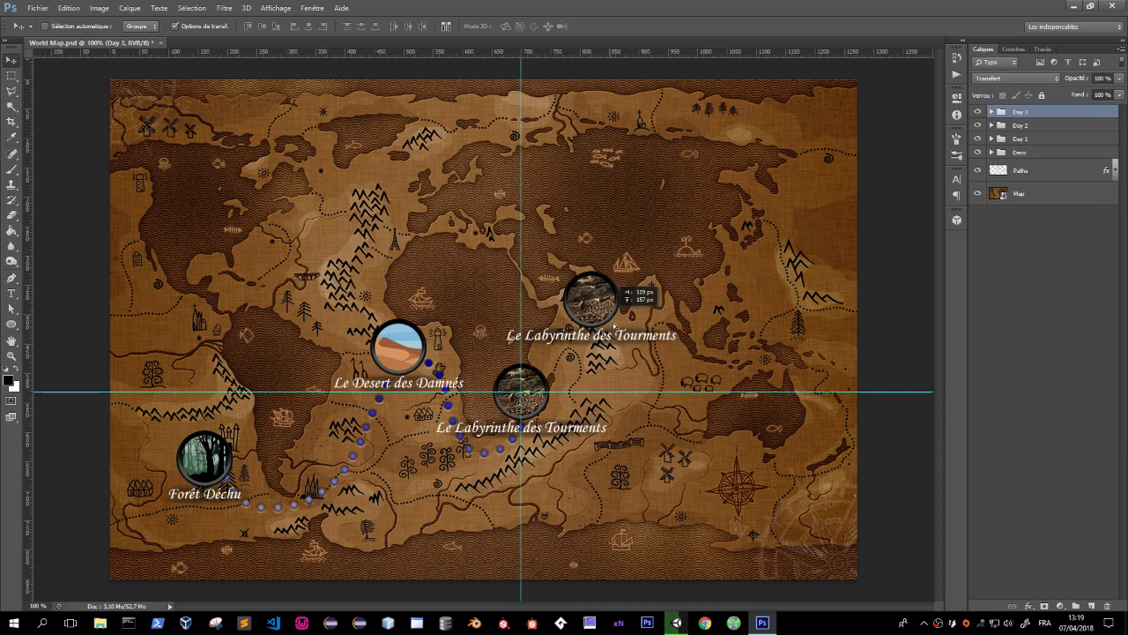
alt+drag(614, 324, 671, 486)
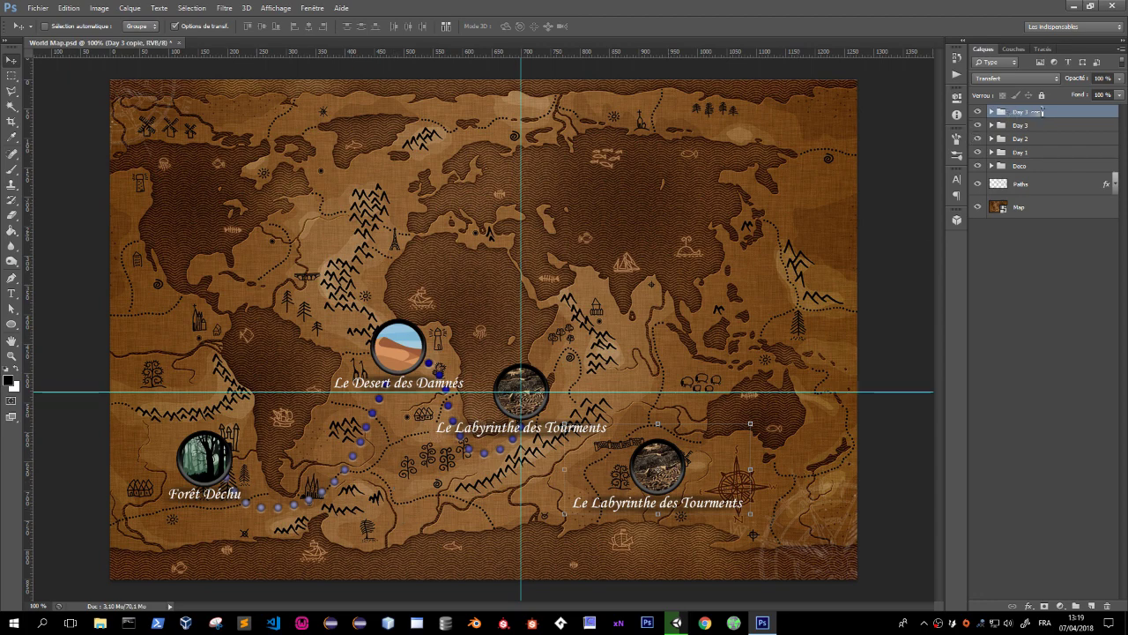
Rename the copied marker group Day 4 and toggle its Calque 7 picture.
double_click(1020, 111)
text(Day 4)
key(Return)
click(992, 112)
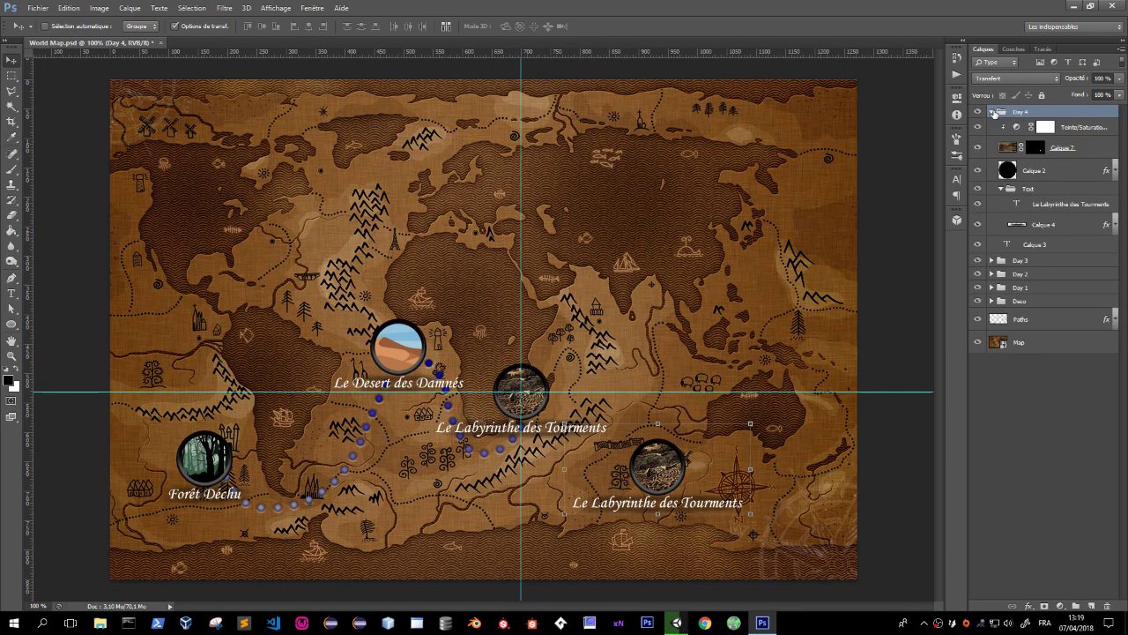
click(976, 148)
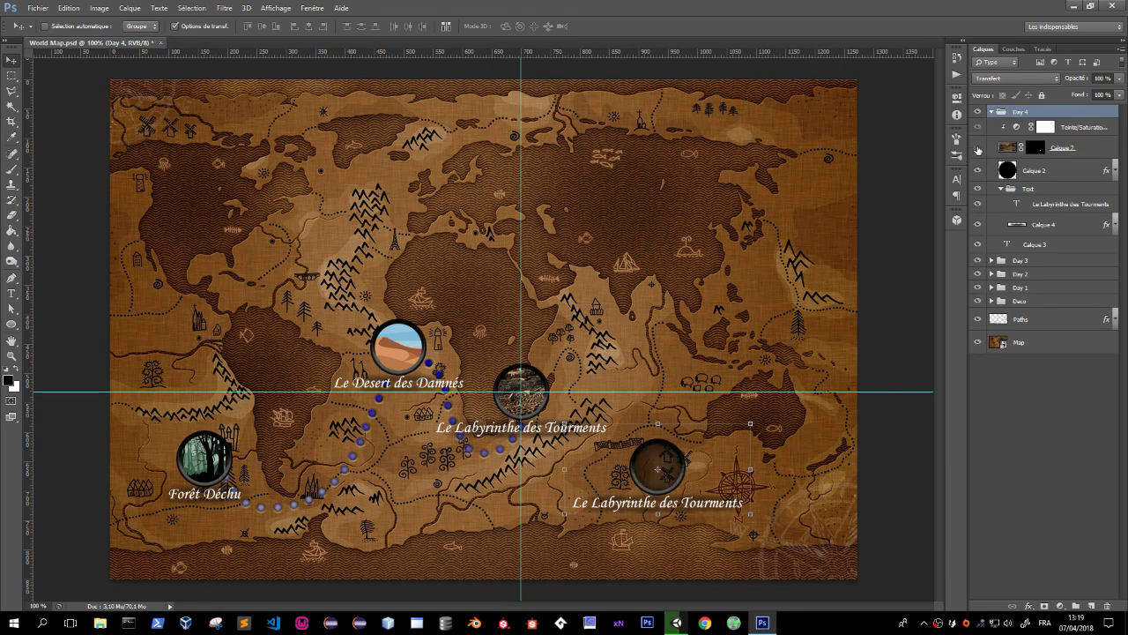
click(1007, 147)
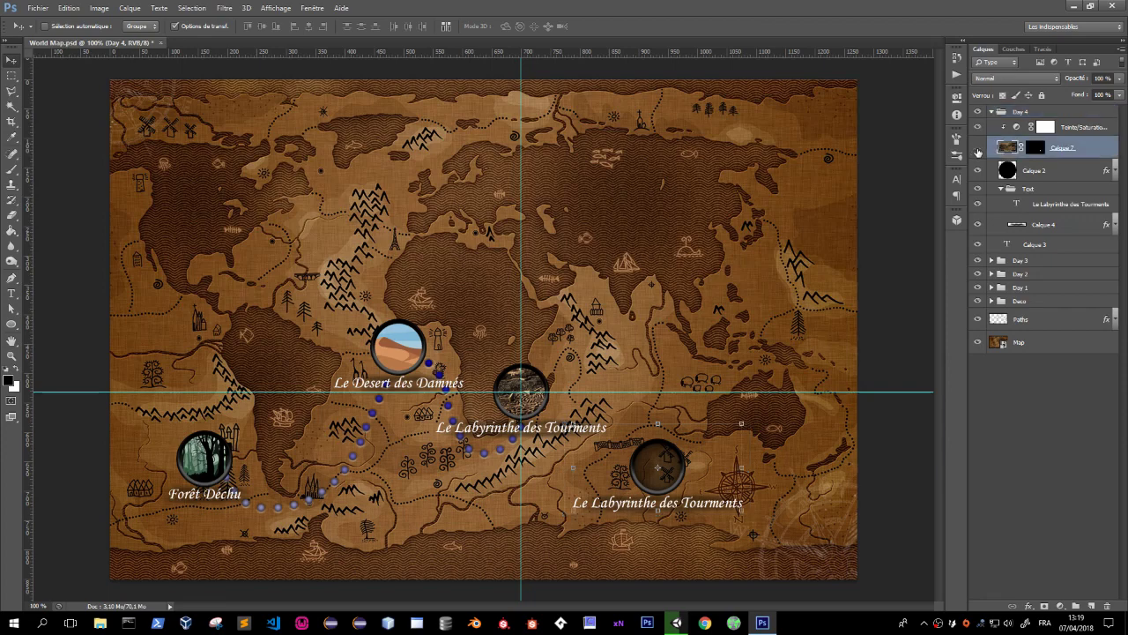
key(ctrl+comma)
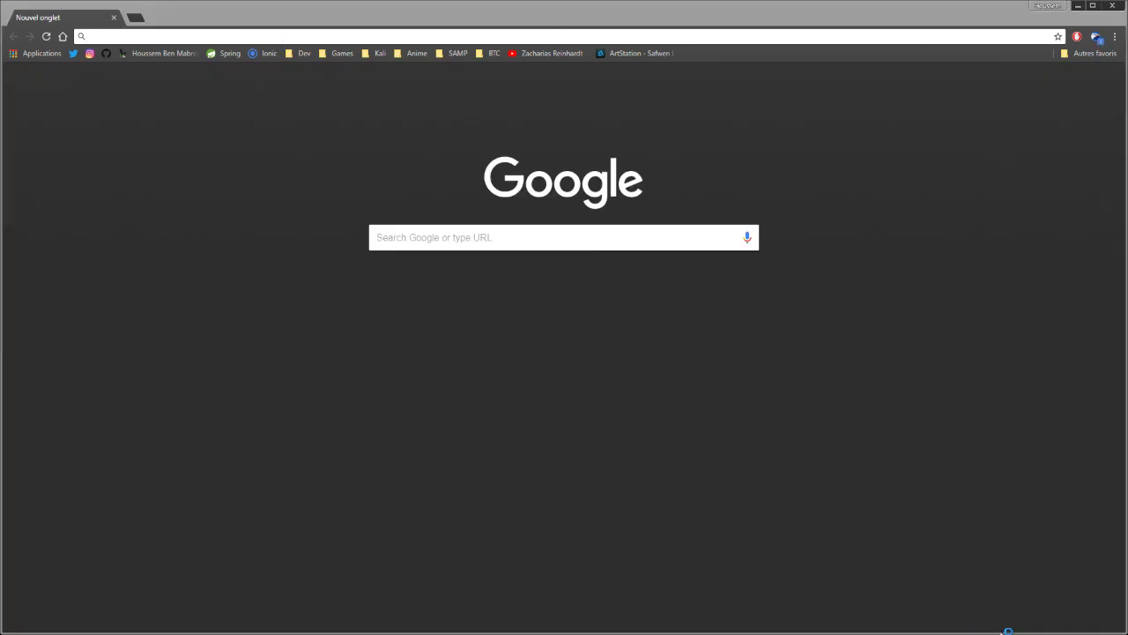
Compare the map with and without the fourth marker, keep it, then switch to Chrome.
key(alt+Tab)
right_click(987, 624)
click(763, 517)
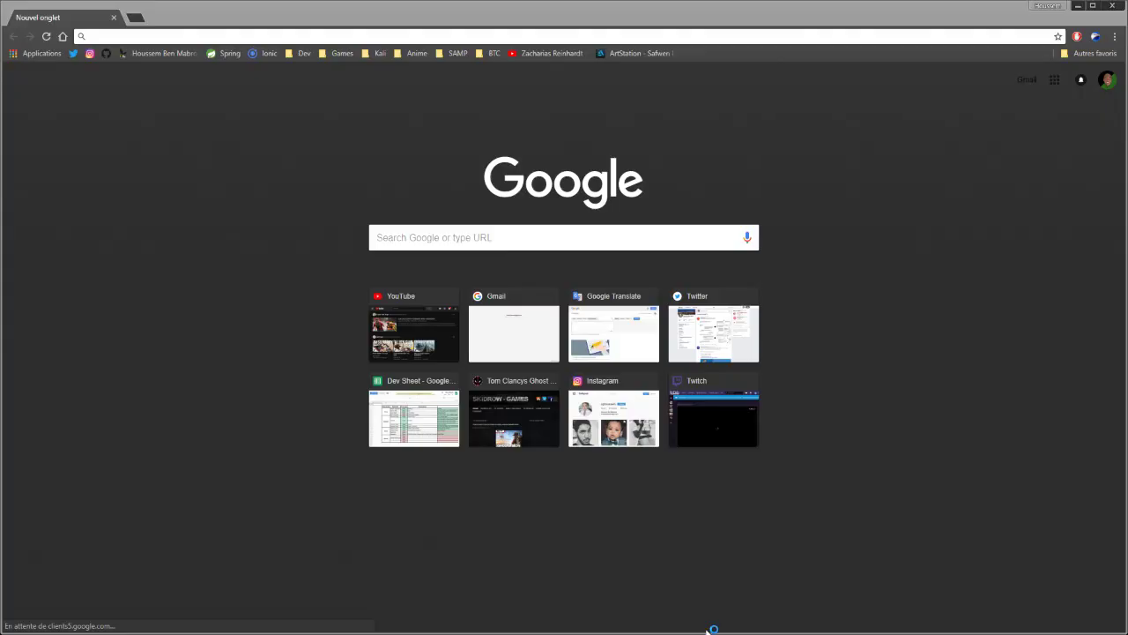
key(alt+Tab)
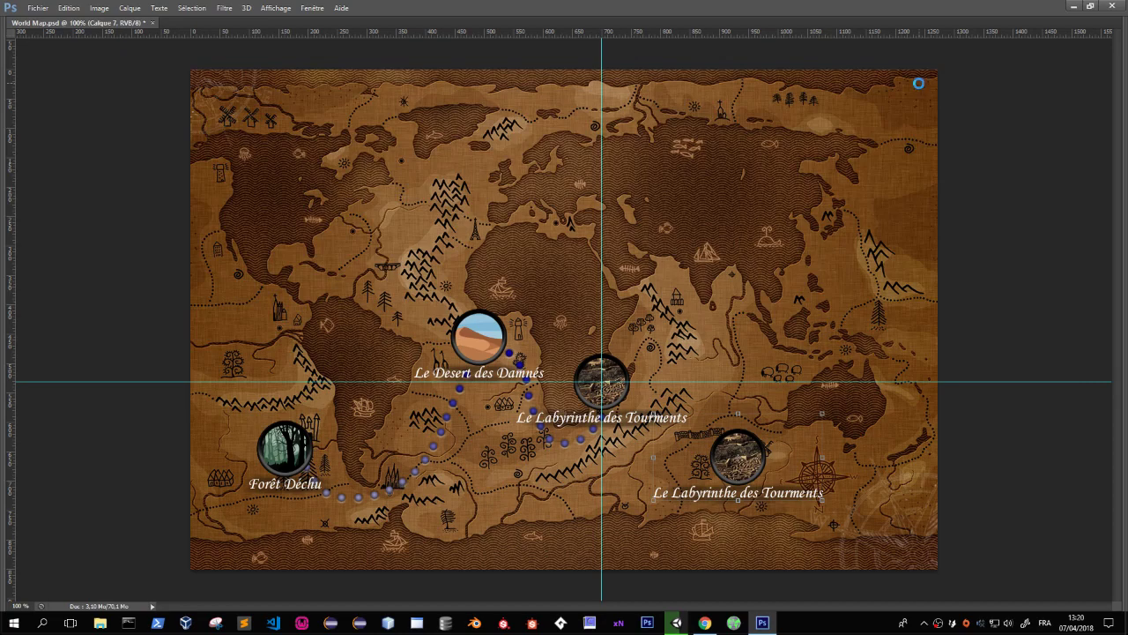
key(ctrl+z)
key(Tab)
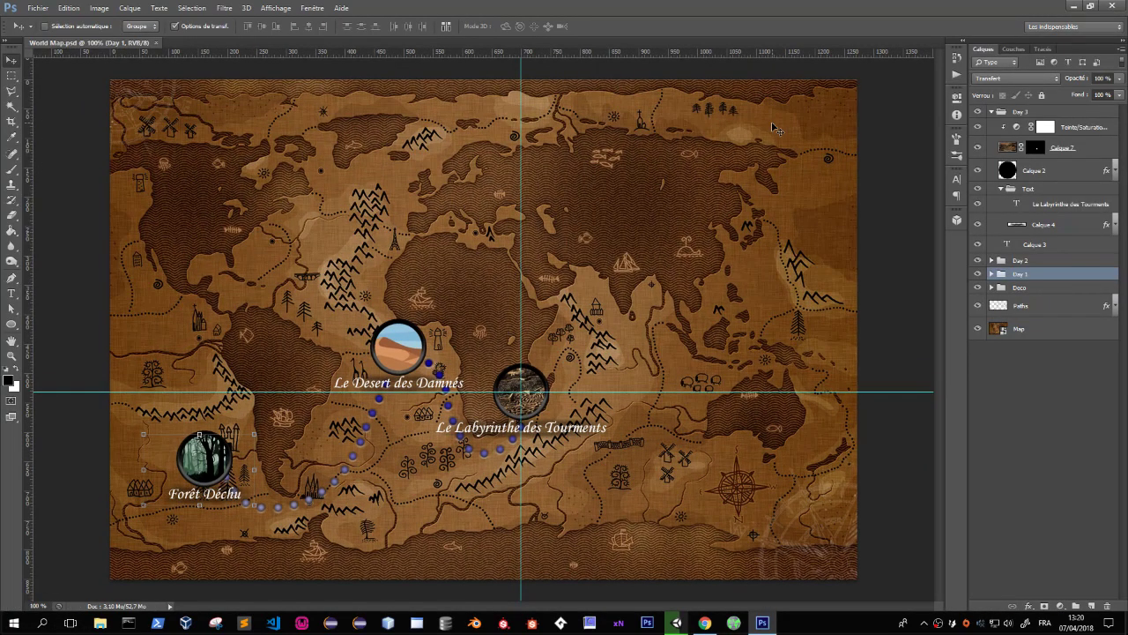
key(ctrl+z)
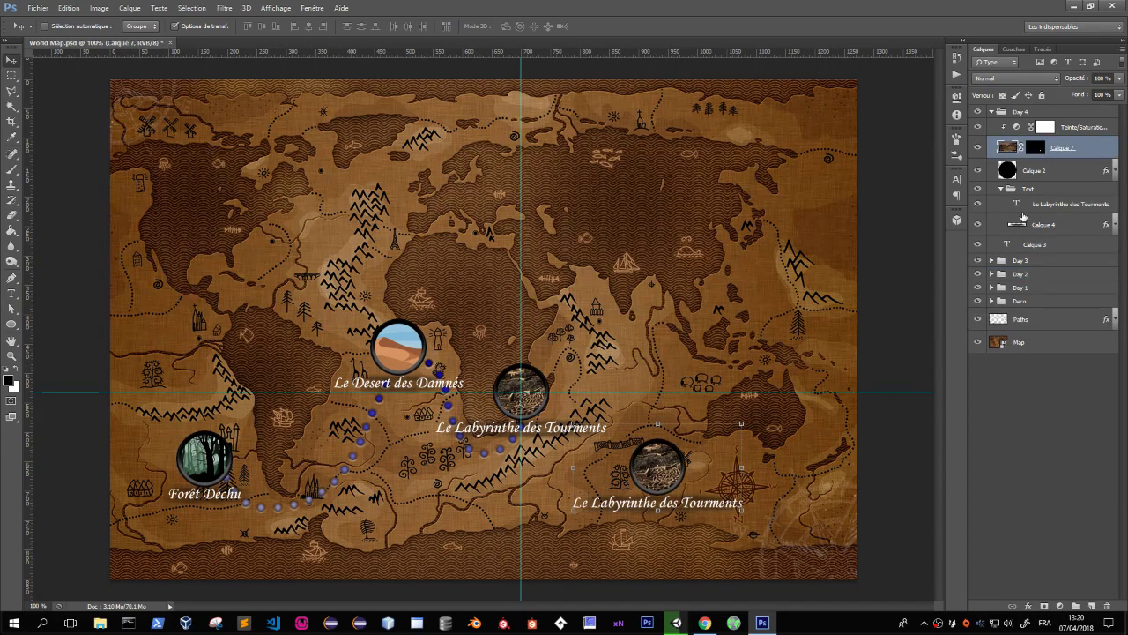
key(alt+Tab)
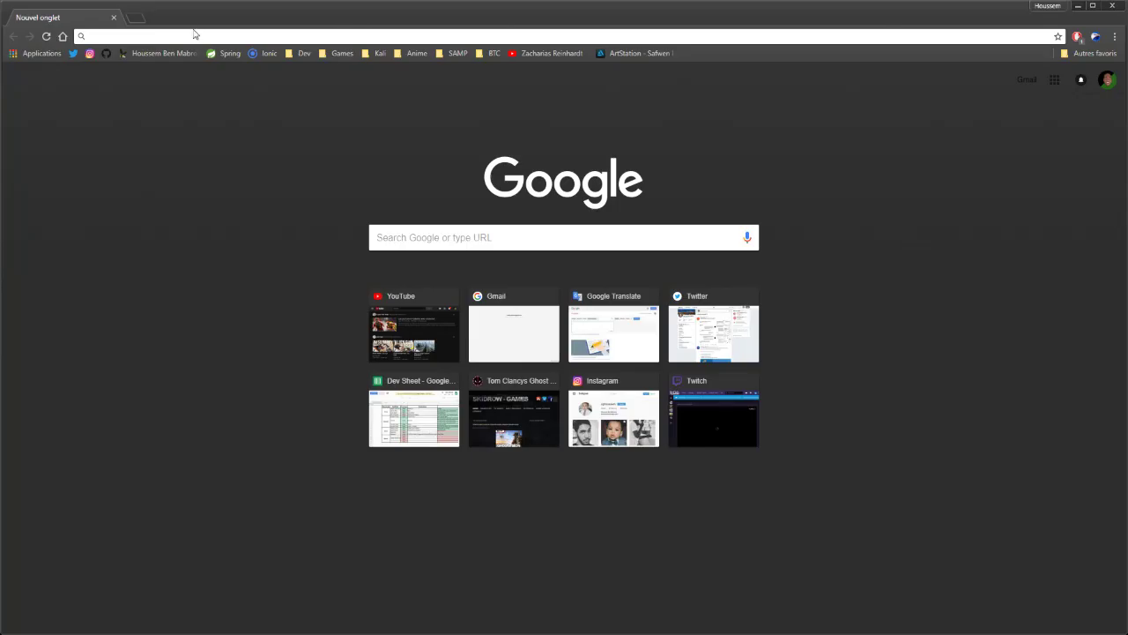
Search Google Images for 'city vector' and preview the first flat city illustration.
text(ci)
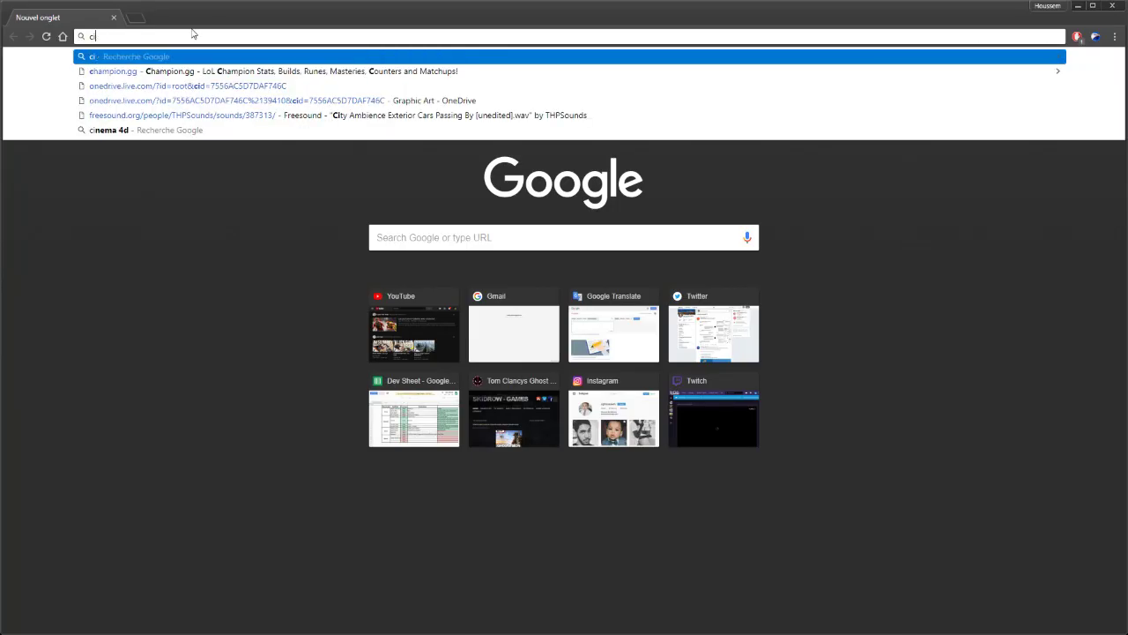
text(ty vectyor)
key(Return)
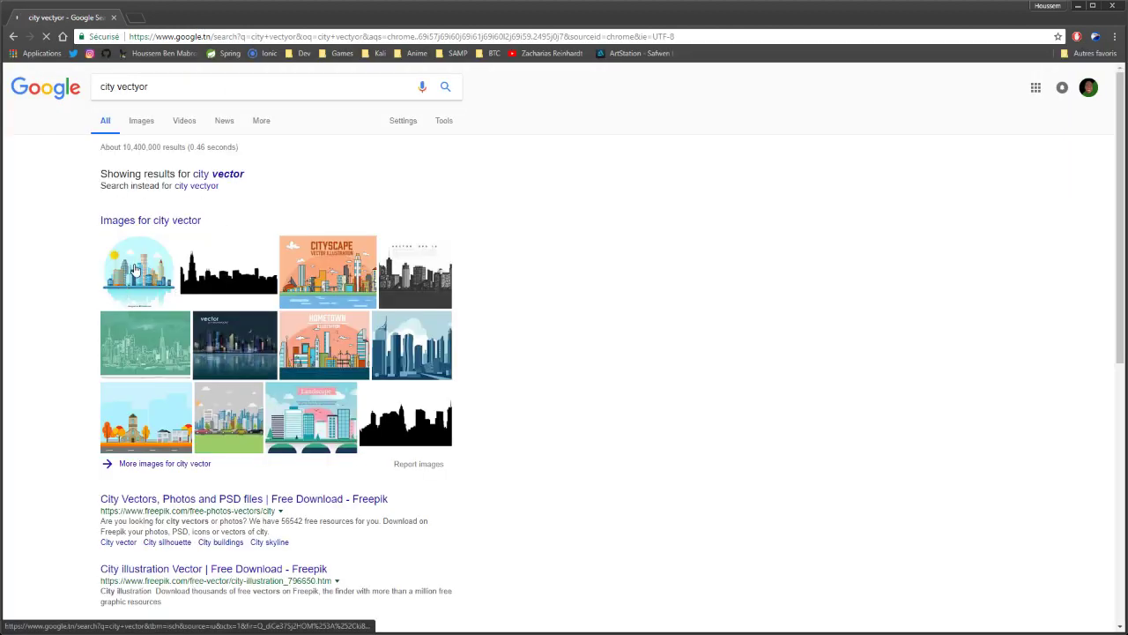
click(135, 270)
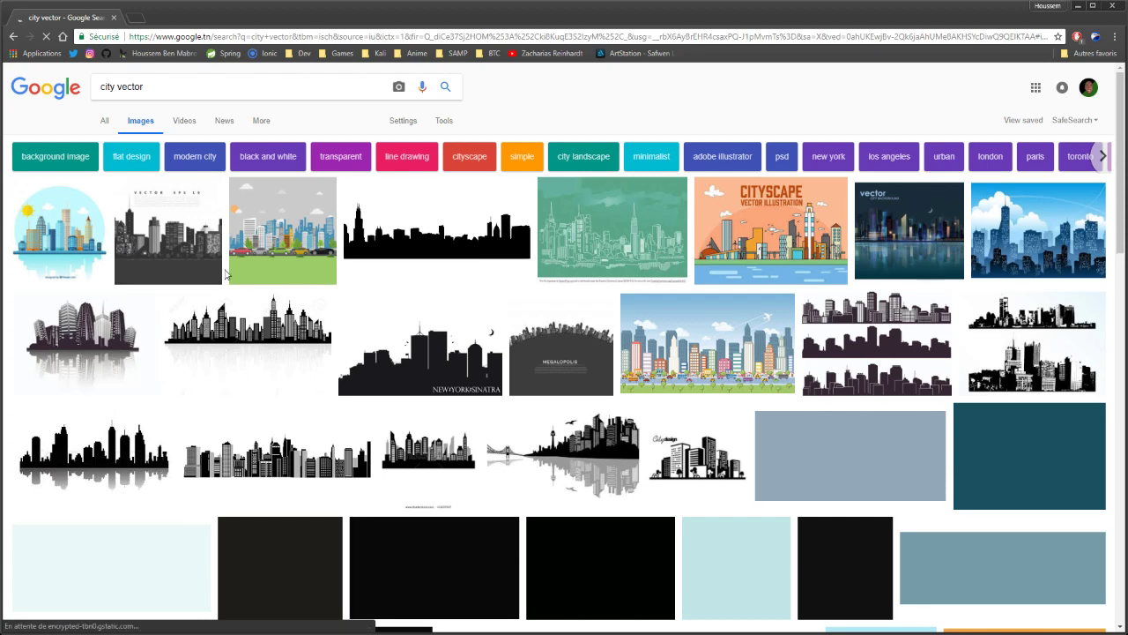
click(59, 231)
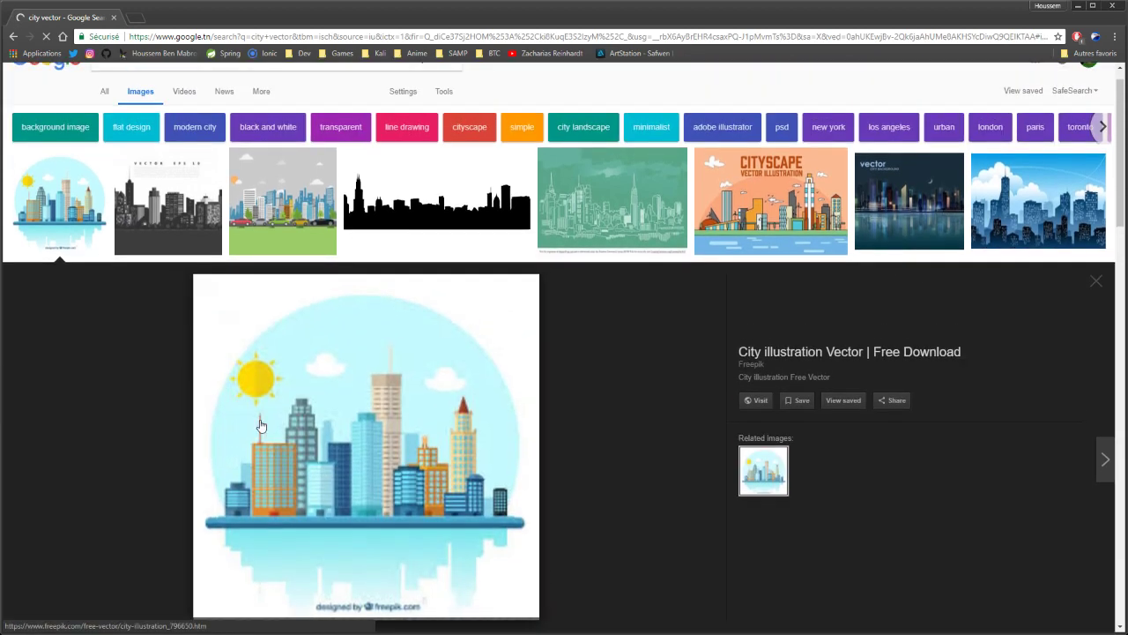
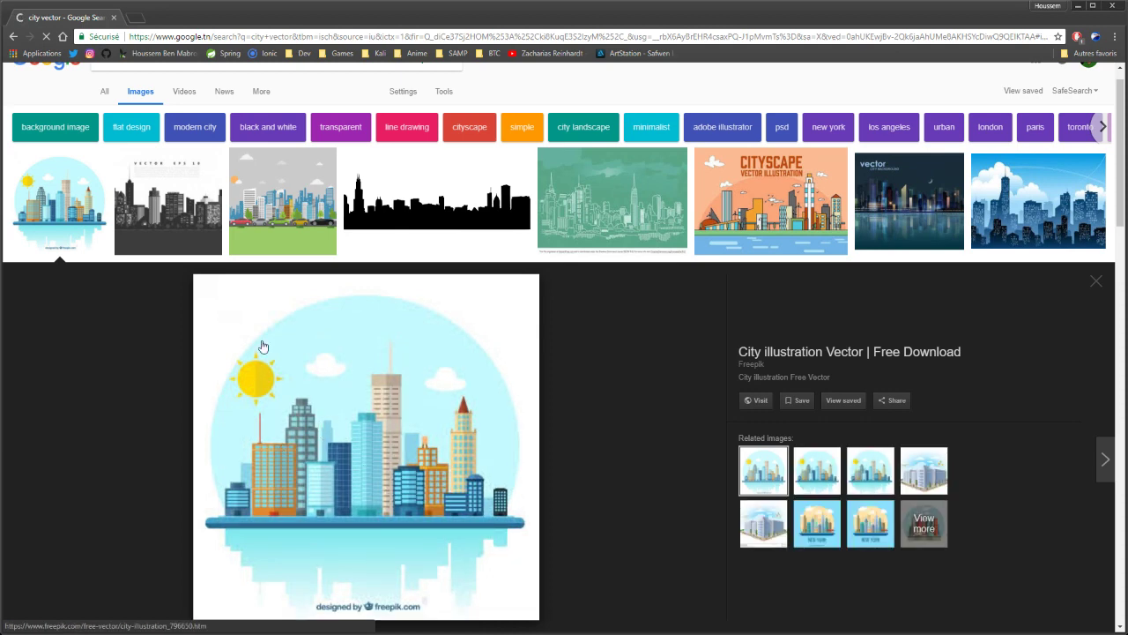
Open the black-and-white Freepik city skyline image in its own Chrome tab.
click(153, 242)
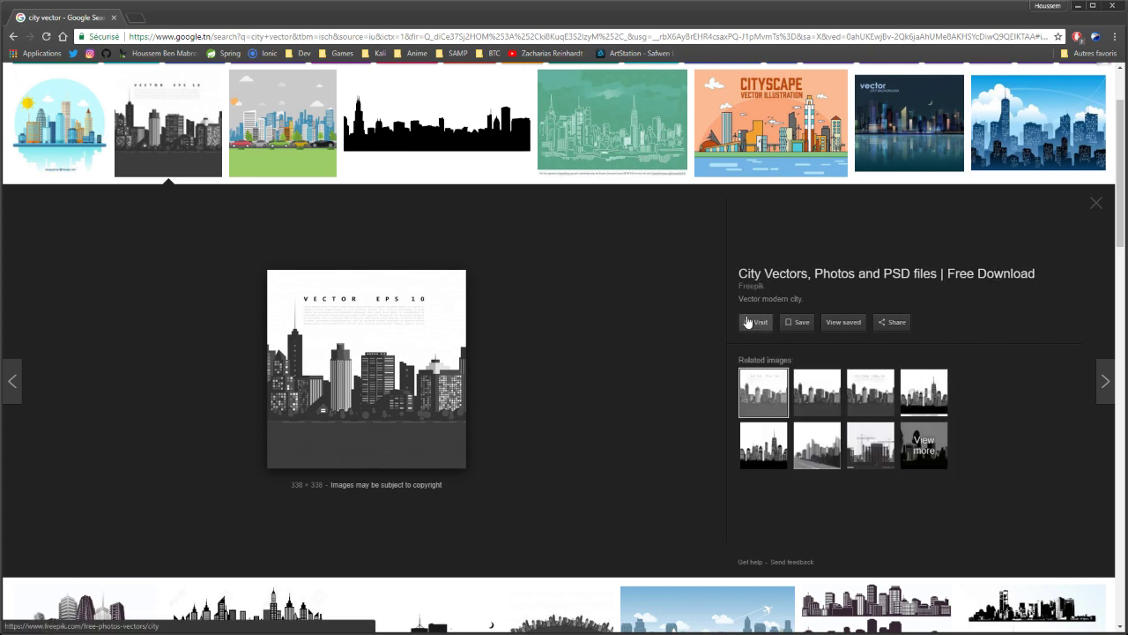
right_click(342, 366)
click(817, 392)
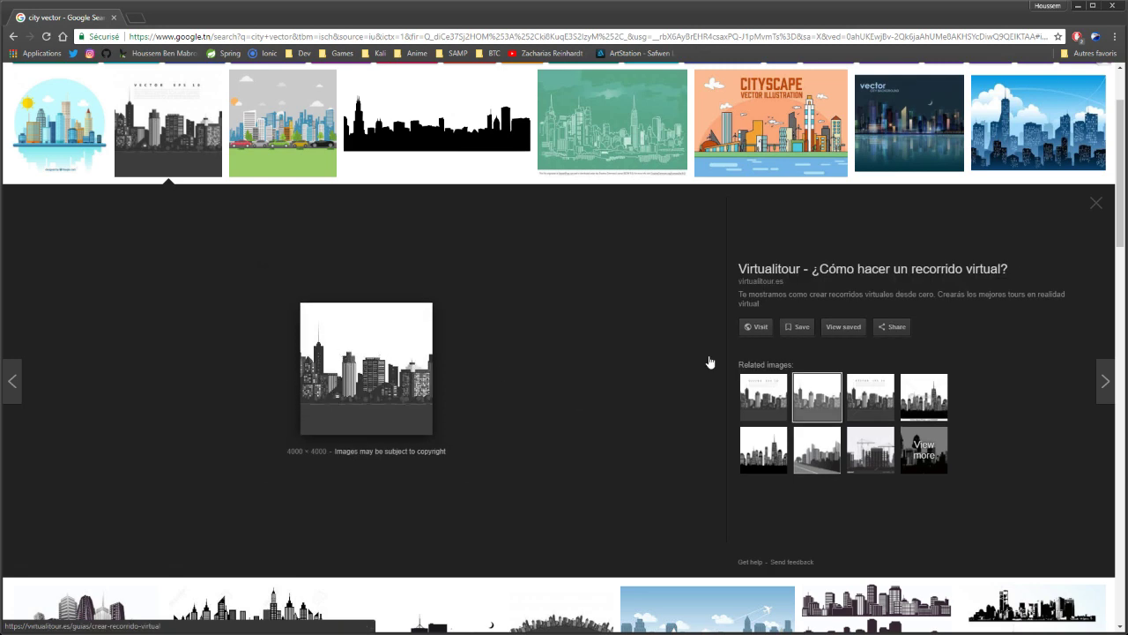
click(763, 397)
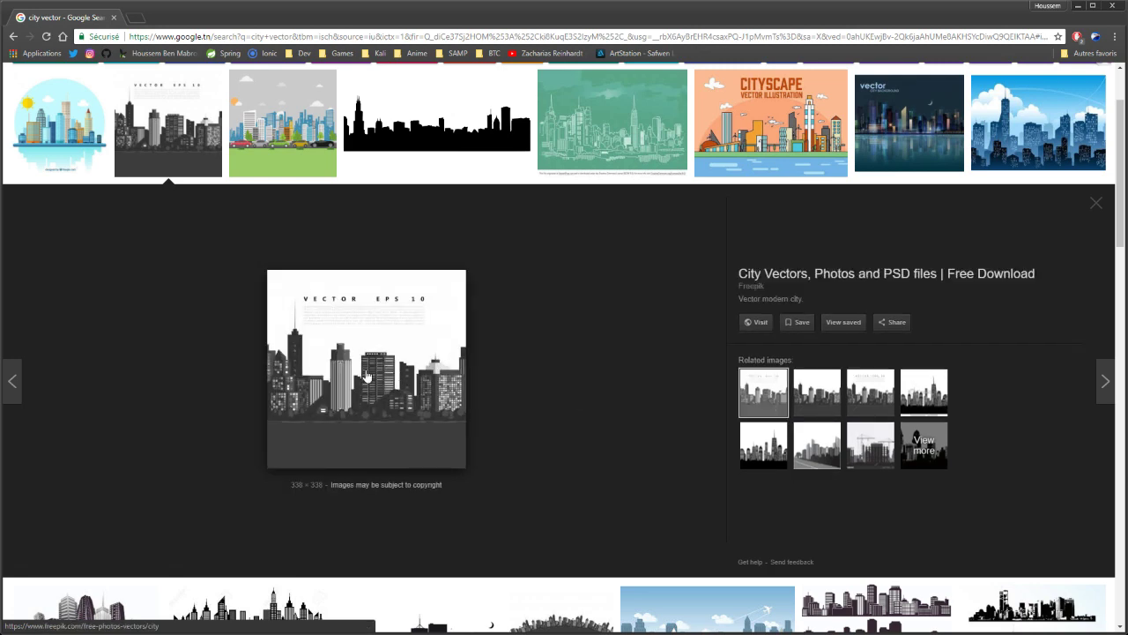
right_click(313, 337)
click(402, 429)
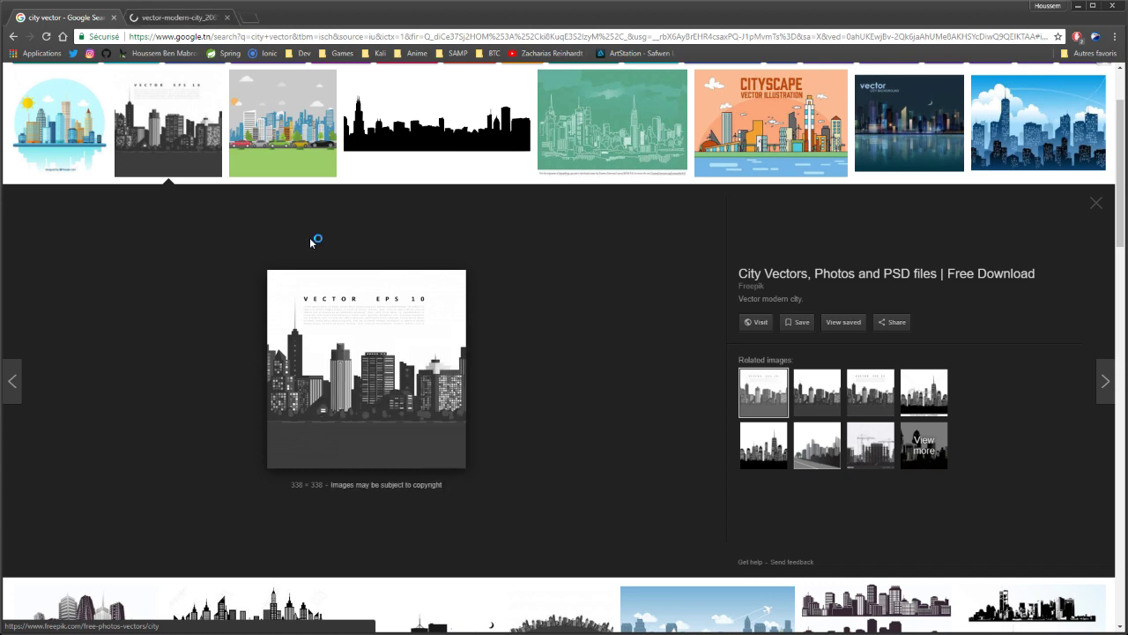
Copy the full-size city skyline image and return to the Photoshop World Map document.
click(152, 17)
right_click(564, 341)
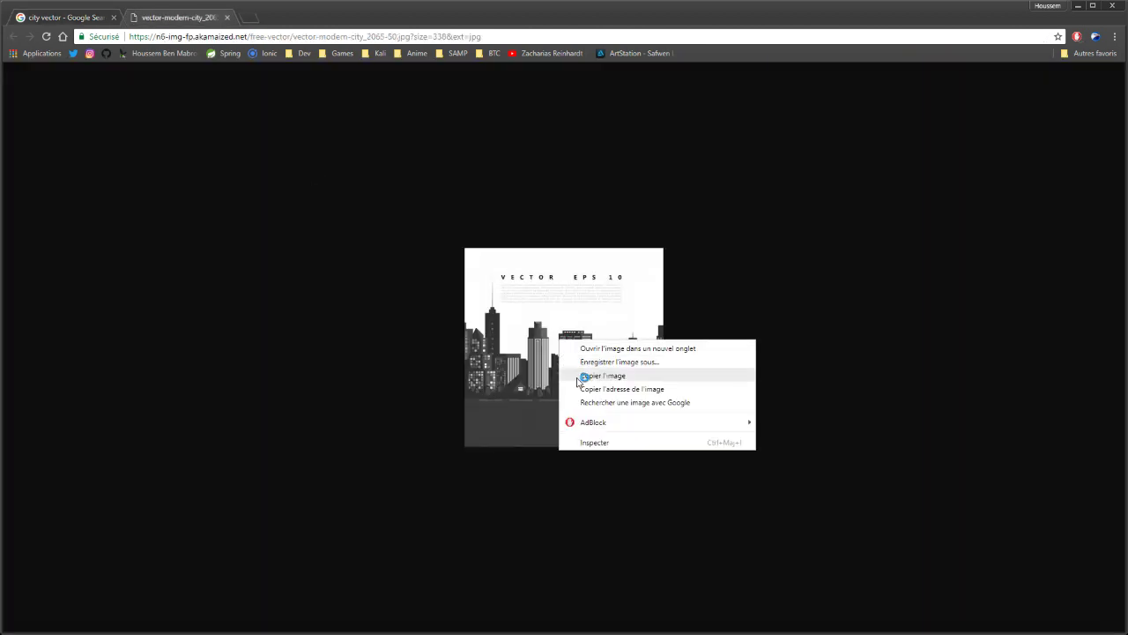
click(577, 374)
key(alt+Tab)
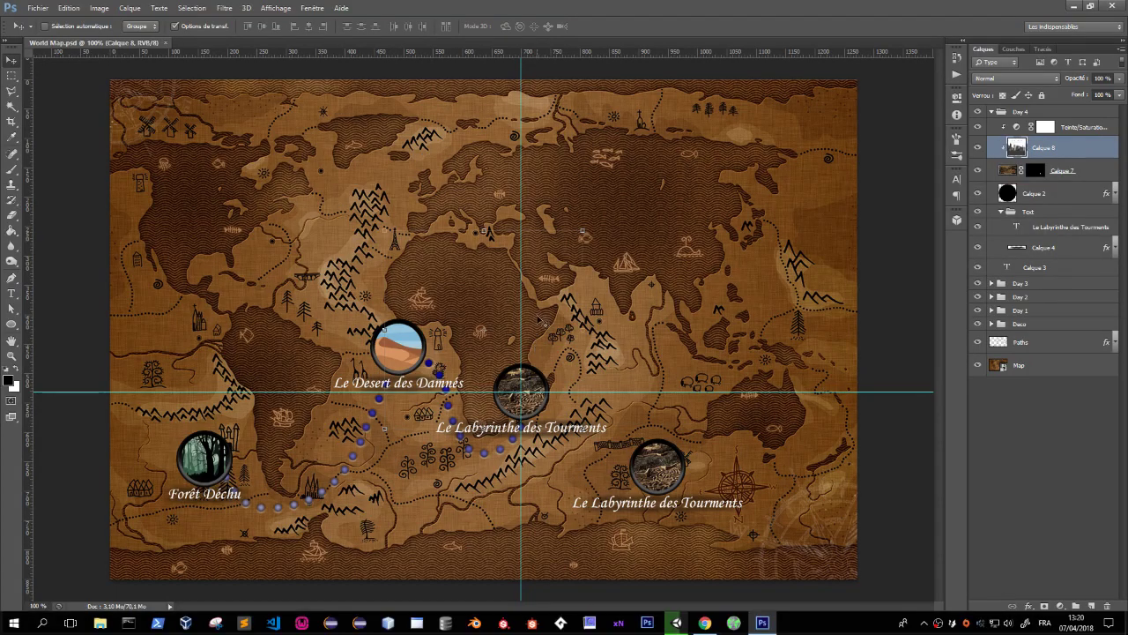
Release the city layer's clipping mask and paint white over its VECTOR EPS 10 heading.
mouse_move(1051, 158)
mouse_down()
mouse_move(1050, 112)
mouse_move(1046, 120)
mouse_up()
right_click(1029, 131)
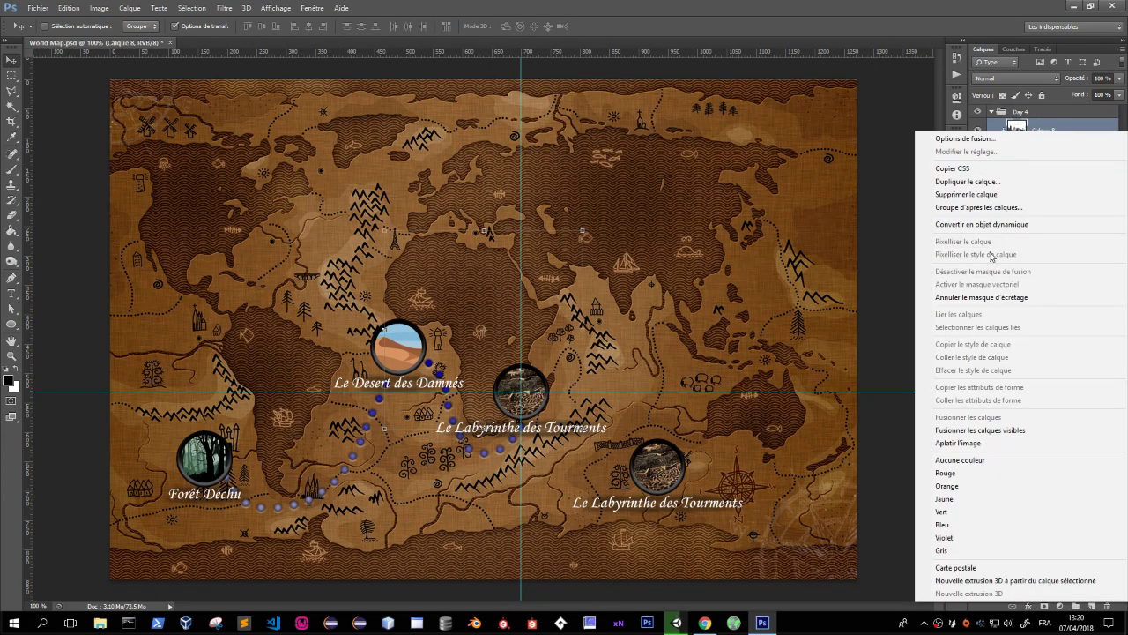
click(981, 297)
key(z)
click(500, 258)
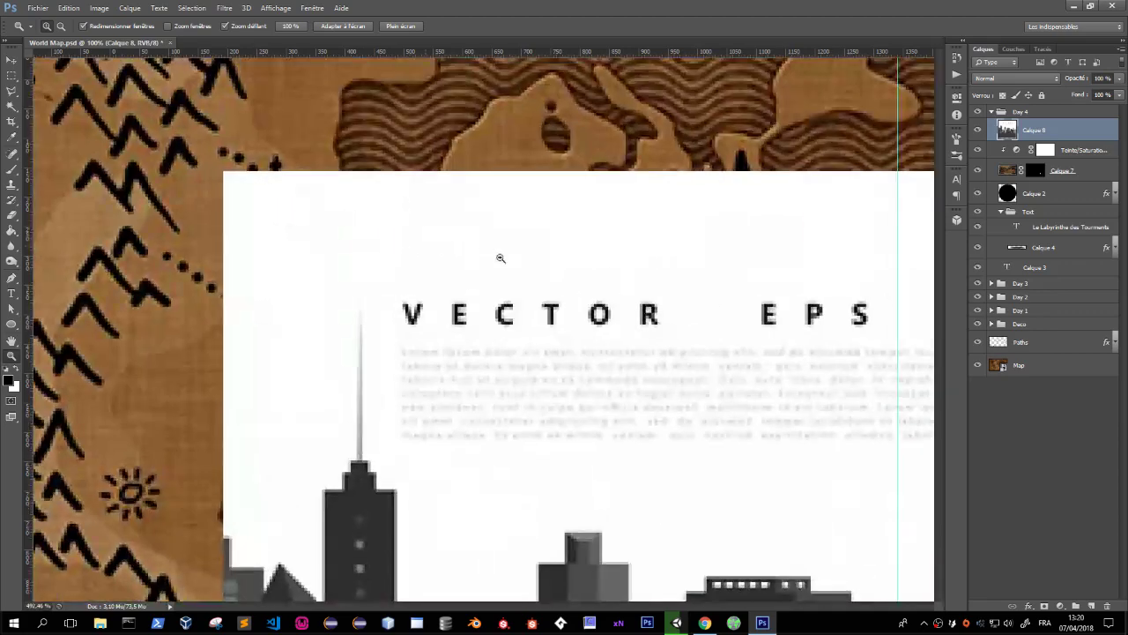
drag(501, 258, 486, 256)
key(b)
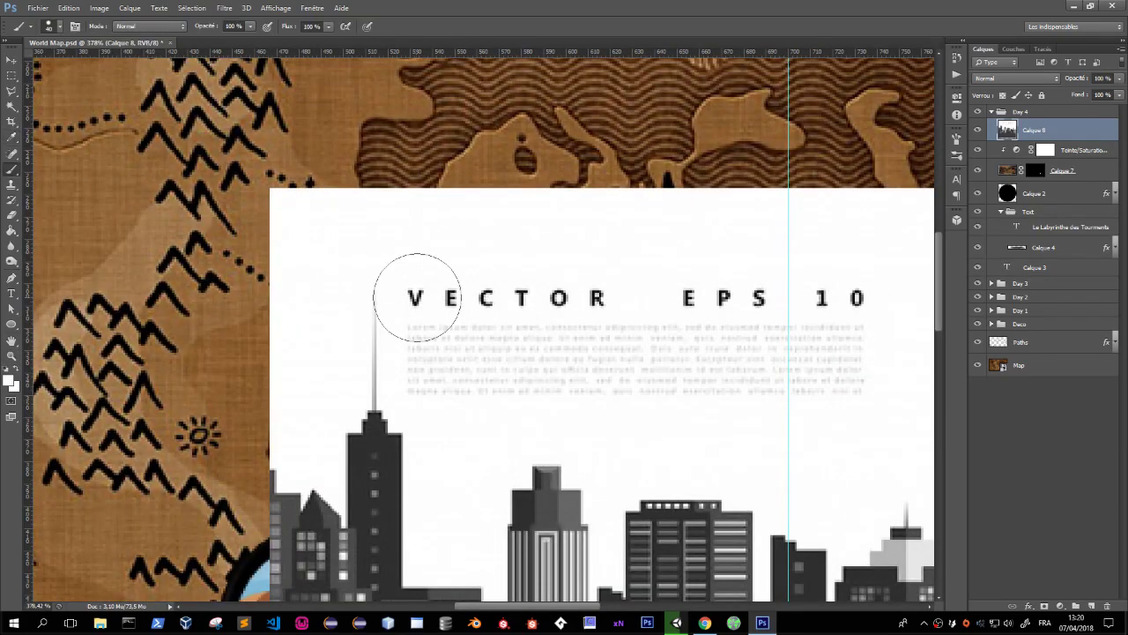
mouse_move(417, 297)
mouse_down()
mouse_move(443, 348)
mouse_move(619, 396)
mouse_move(491, 305)
mouse_move(662, 391)
mouse_up()
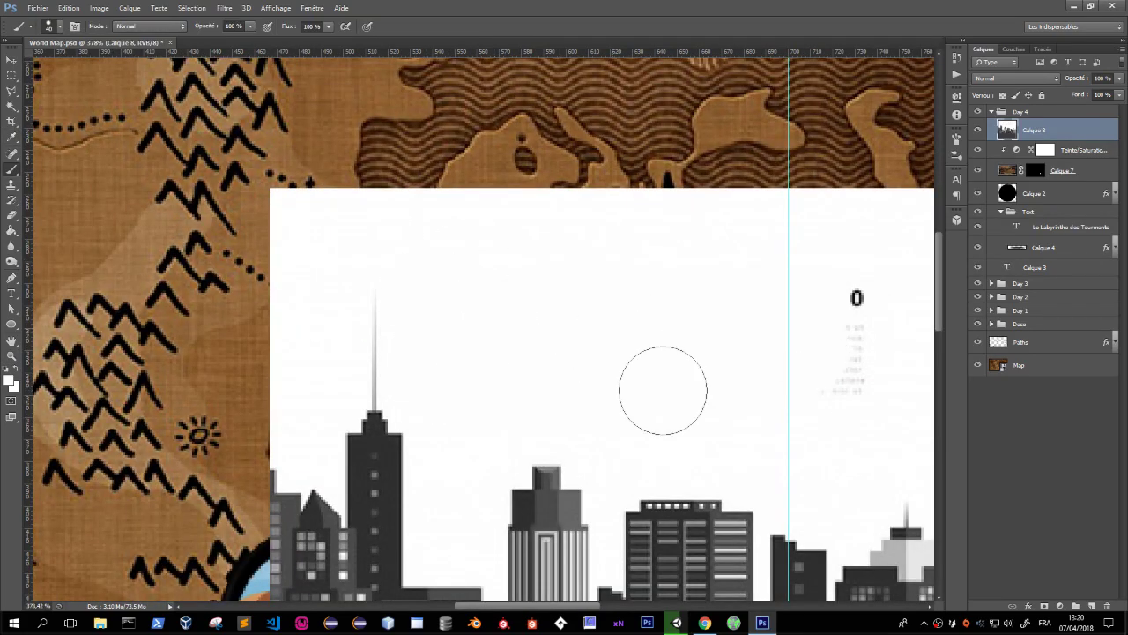
mouse_move(817, 284)
mouse_down()
mouse_move(846, 364)
mouse_move(804, 419)
mouse_up()
key(z)
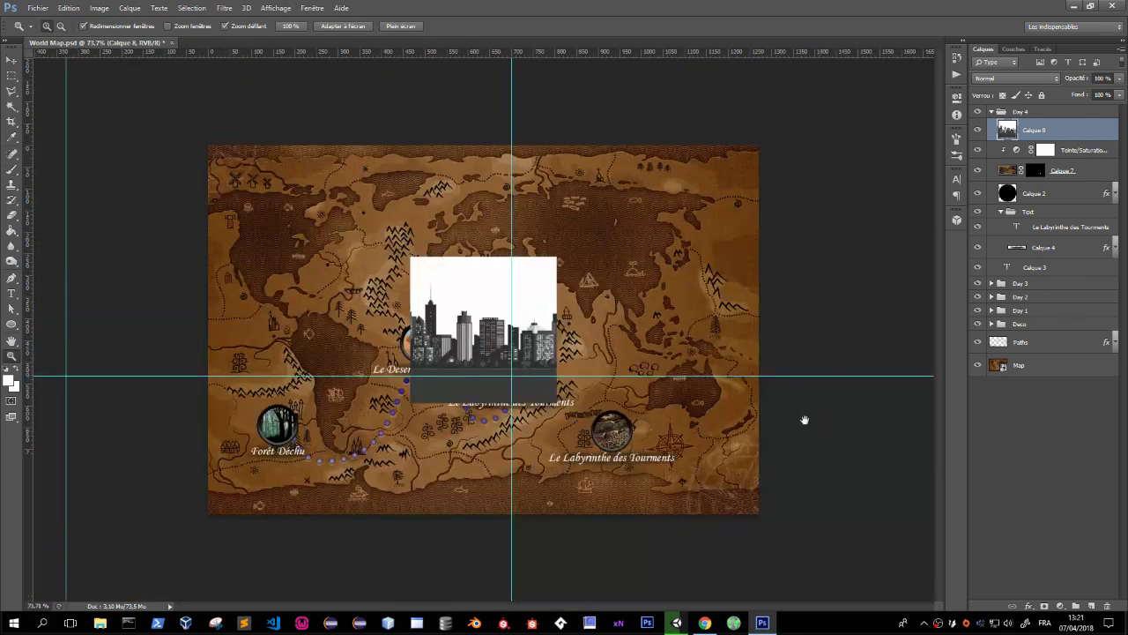
Move Calque 8 below Calque 7 and scale it to about 30% over the lower-right circle.
key(v)
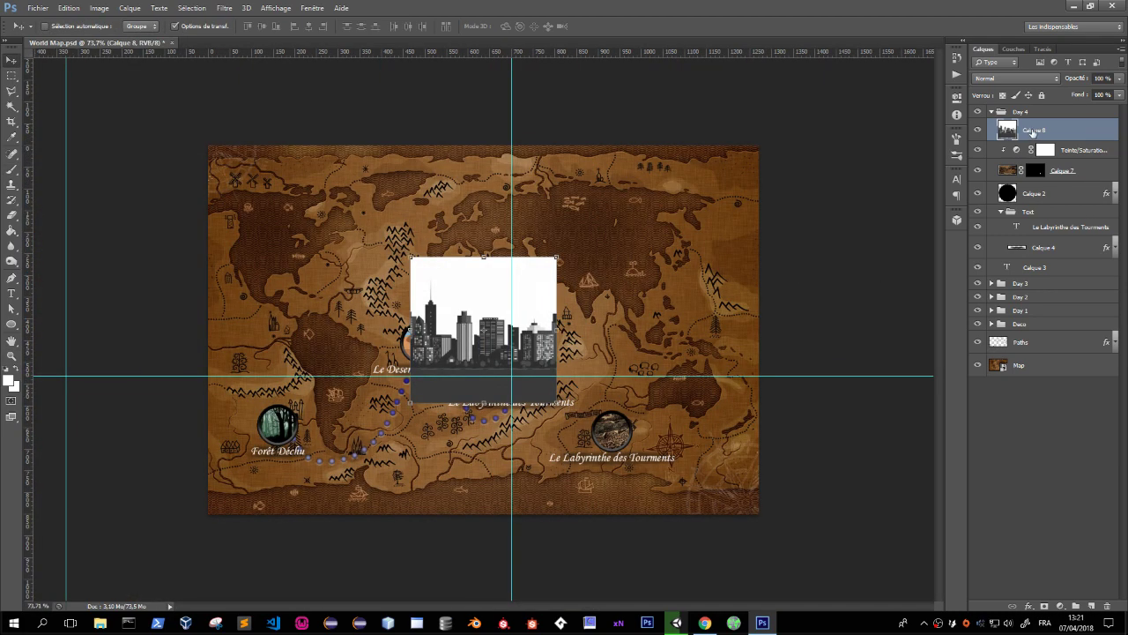
drag(1037, 136, 1032, 157)
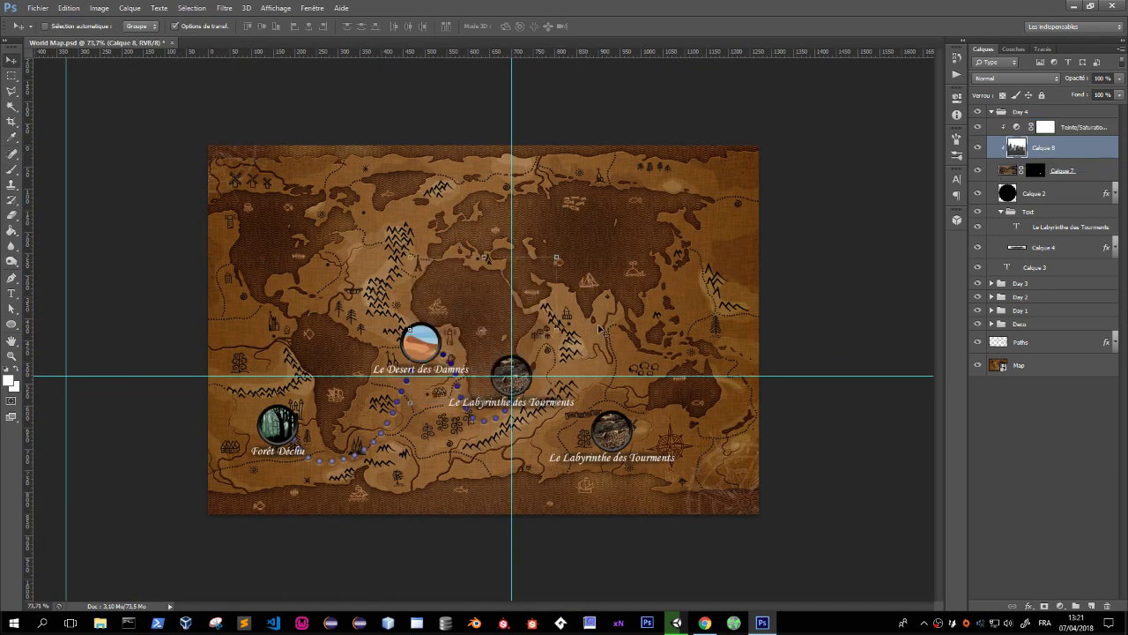
key(ctrl+z)
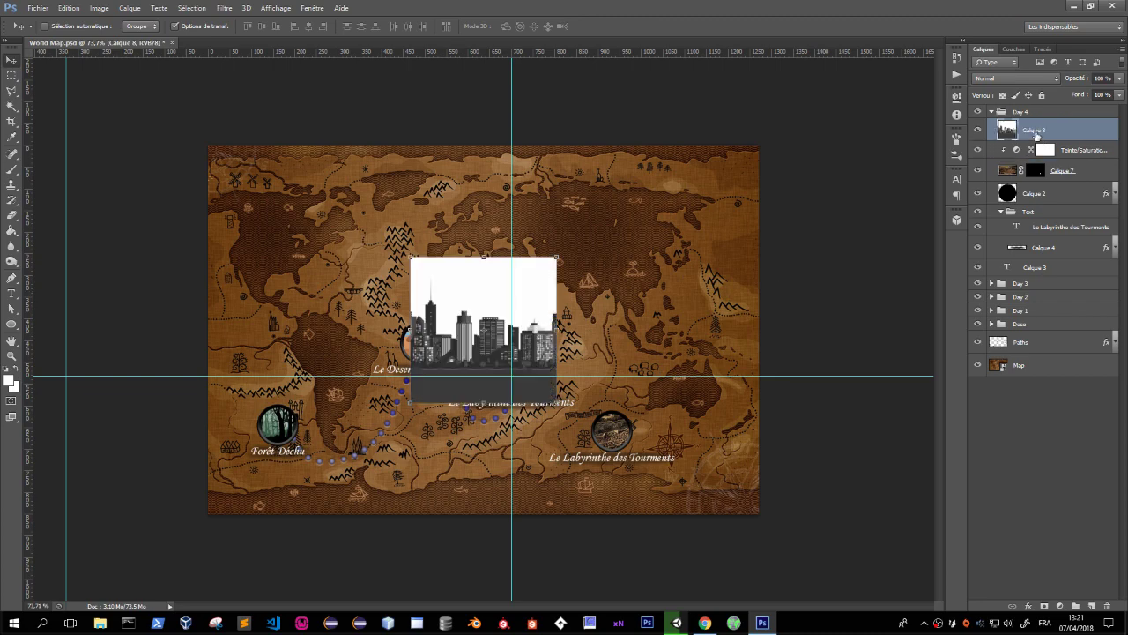
drag(1036, 135, 1033, 181)
mouse_move(552, 352)
mouse_down()
mouse_move(686, 449)
mouse_move(722, 436)
mouse_move(715, 443)
mouse_up()
key(z)
key(v)
key(ctrl+t)
key(ctrl+0)
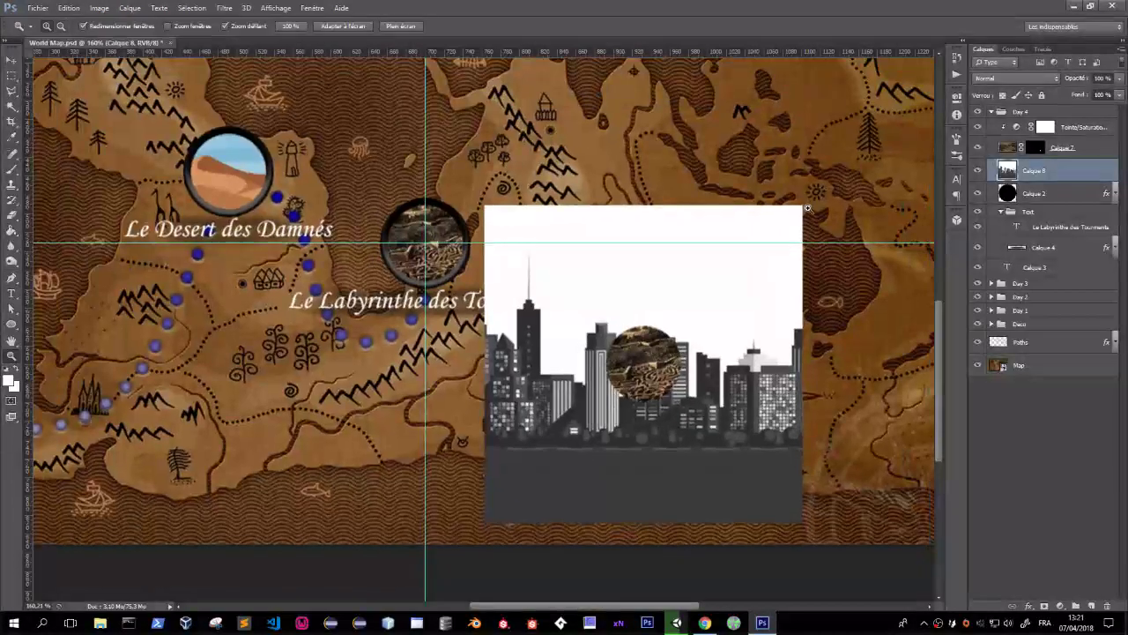
mouse_move(802, 206)
alt+shift+mouse_down()
mouse_move(685, 331)
mouse_move(705, 328)
alt+shift+mouse_up()
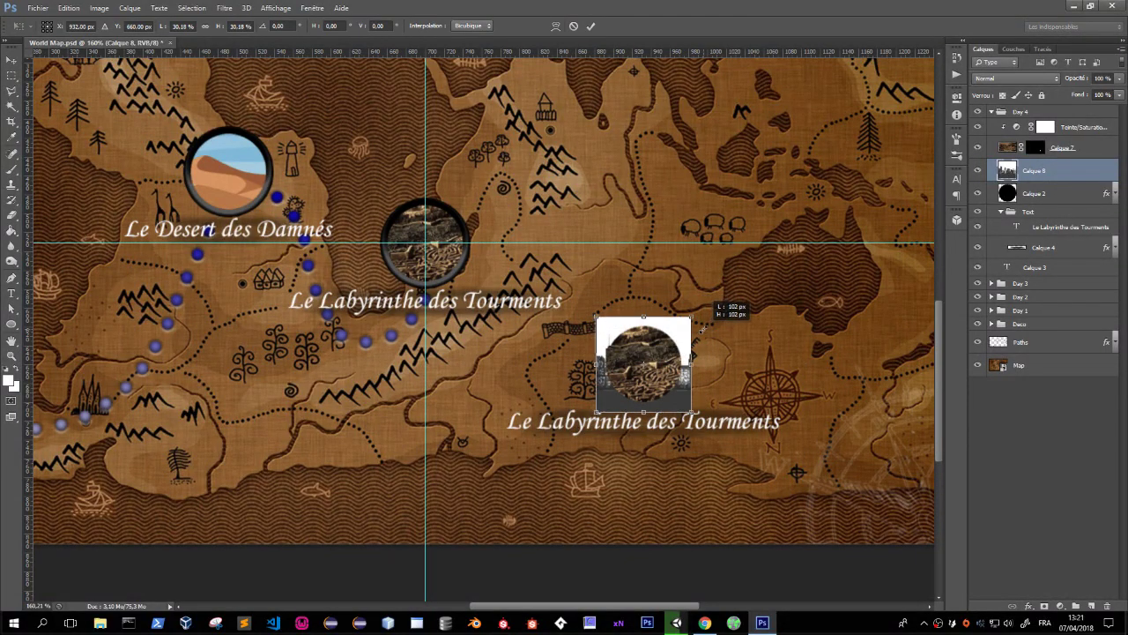
key(Return)
Delete the Calque 7 labyrinth layer and its hue/saturation layer.
click(1068, 147)
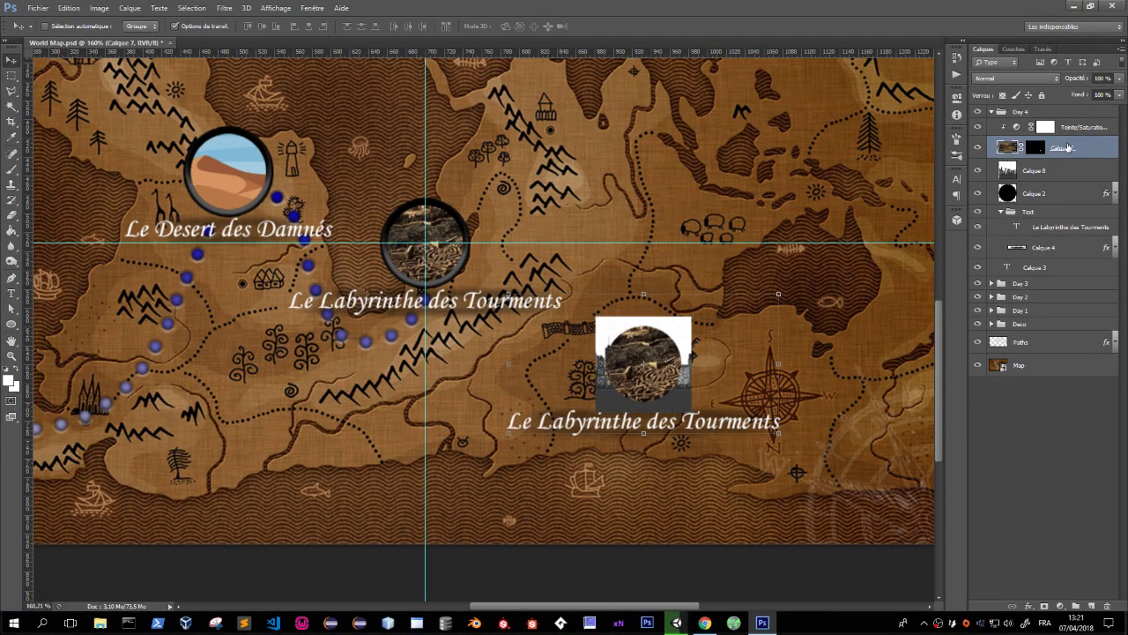
shift+click(1079, 128)
click(1107, 605)
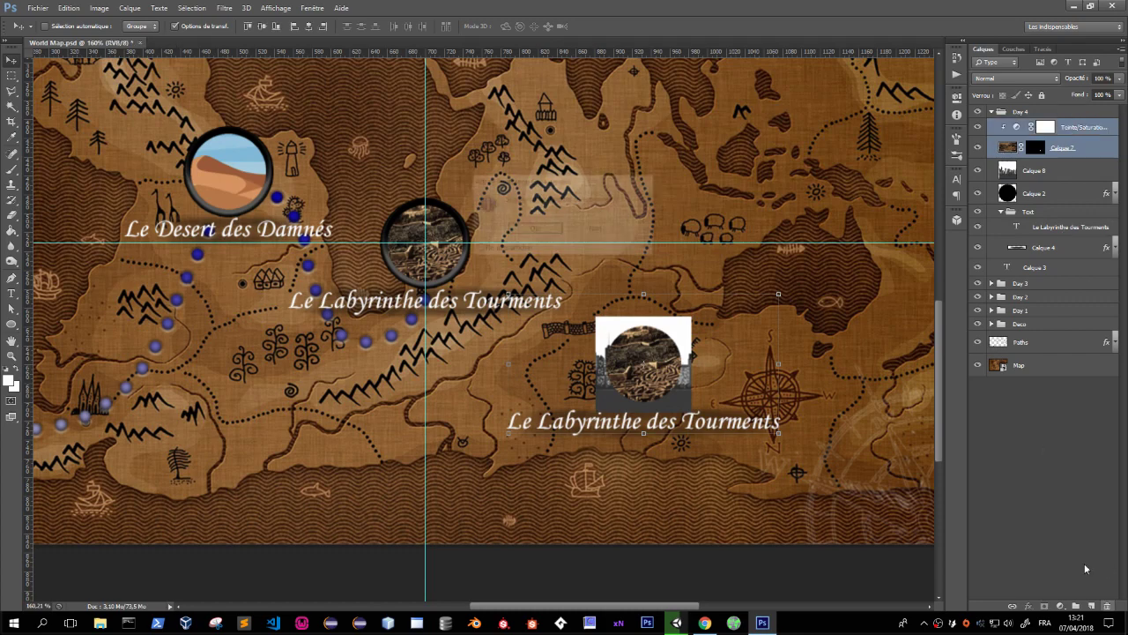
click(546, 230)
Add a layer mask to the city layer from Calque 2's circle selection.
right_click(1033, 135)
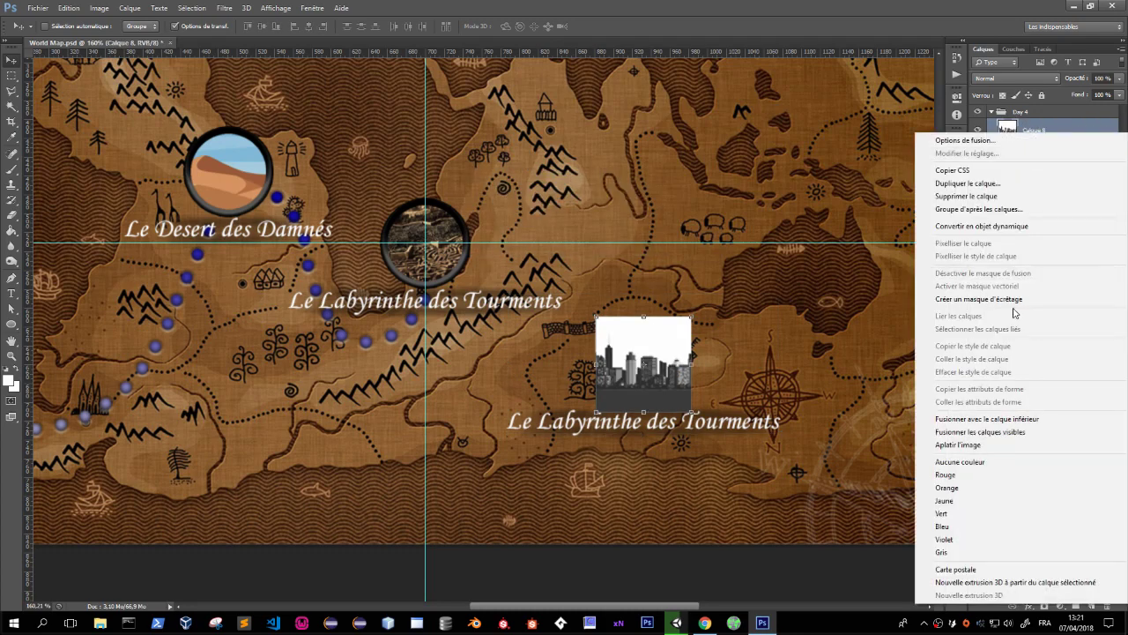
click(1009, 297)
key(ctrl+z)
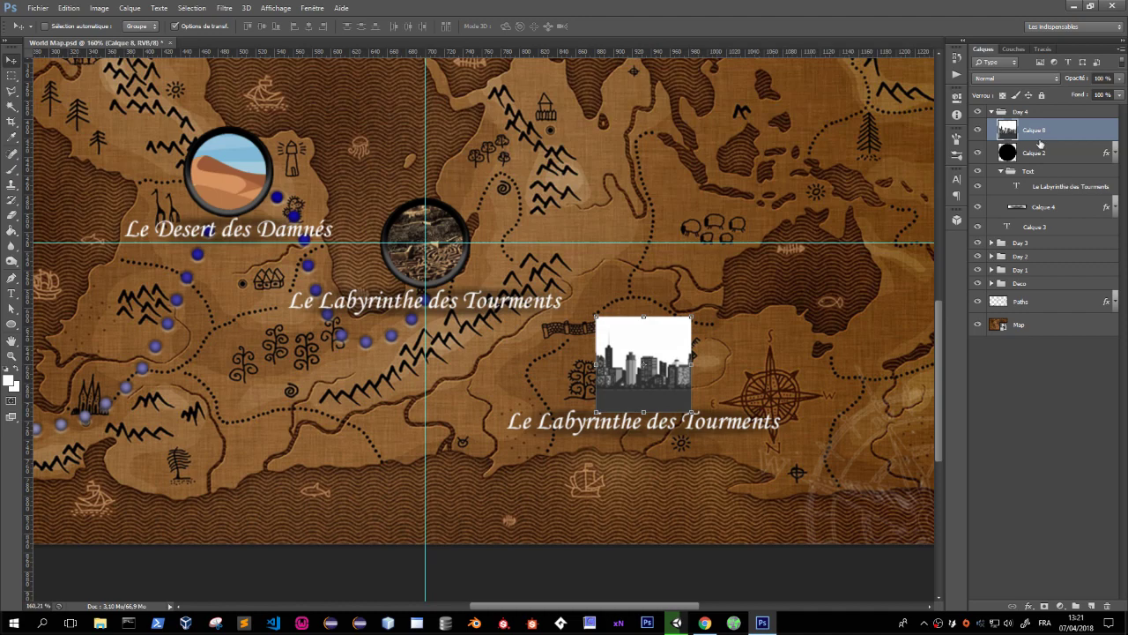
ctrl+click(1007, 154)
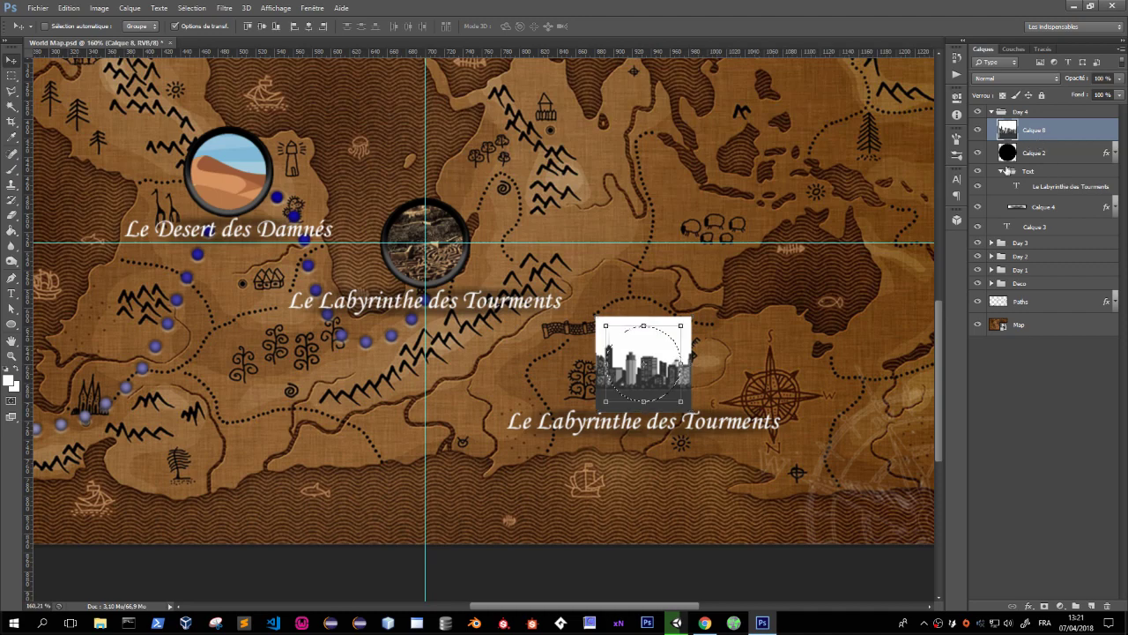
click(1044, 607)
key(z)
drag(742, 317, 671, 326)
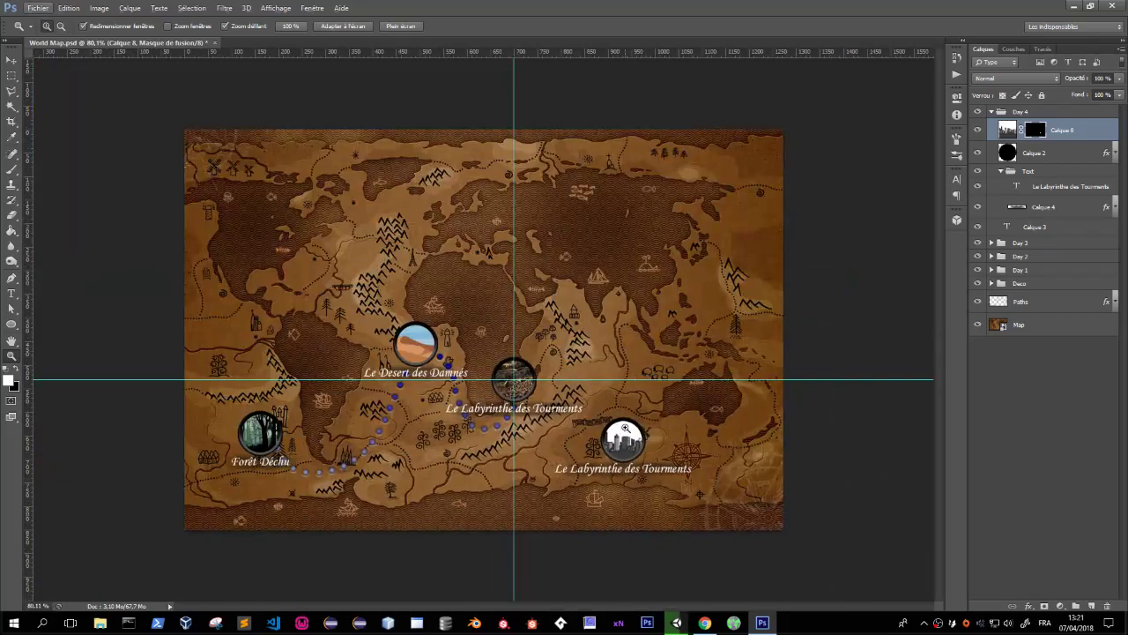
mouse_move(586, 437)
mouse_down()
mouse_move(622, 453)
mouse_move(583, 439)
mouse_up()
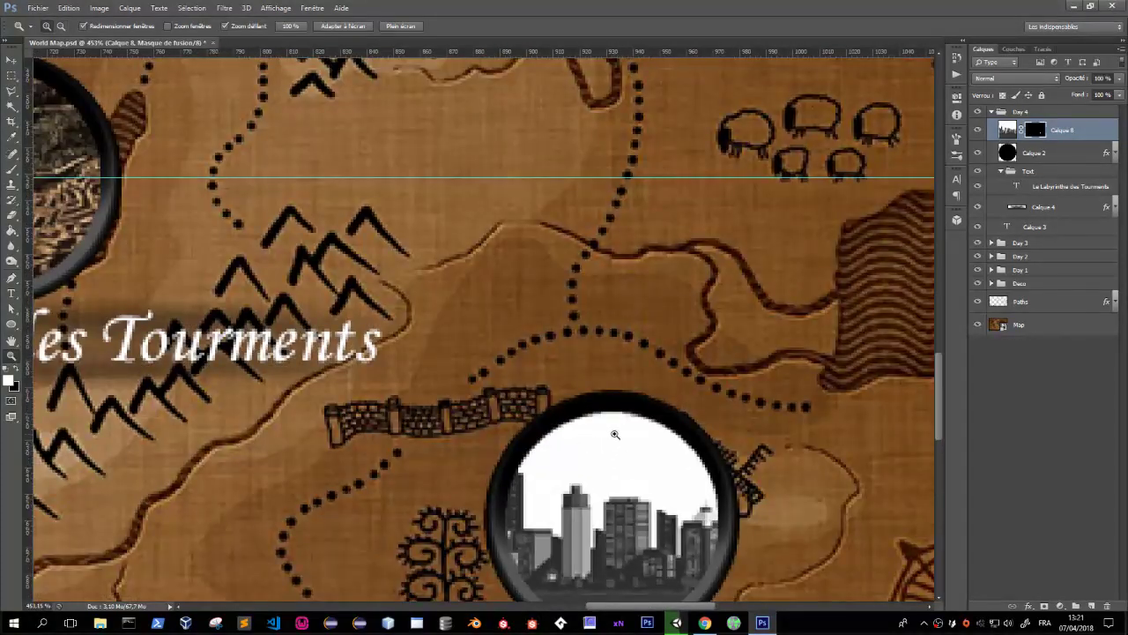
Inspect the masked city layer on its own, then restore all layers and the mask.
key(ctrl+g)
scroll(629, 456, down, 3)
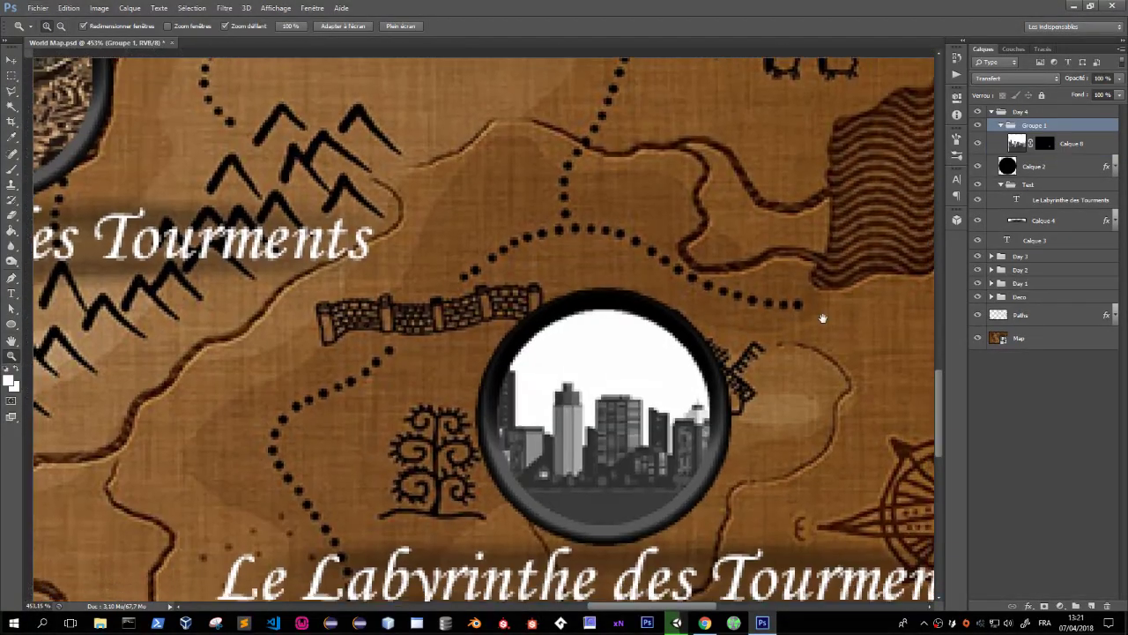
key(ctrl+z)
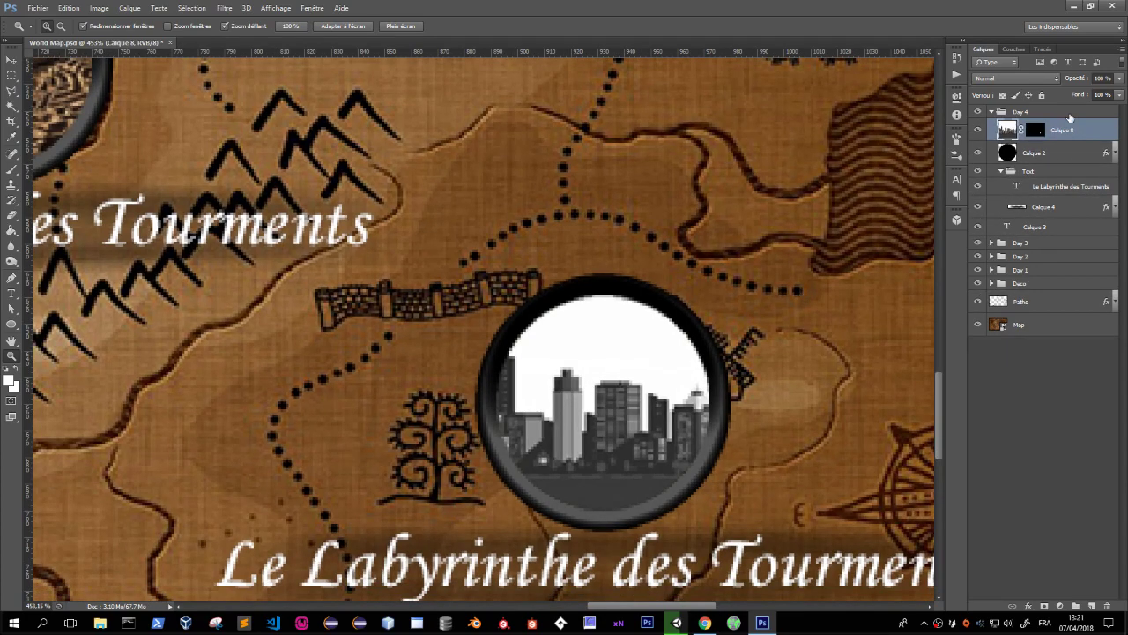
alt+click(977, 129)
key(ctrl+z)
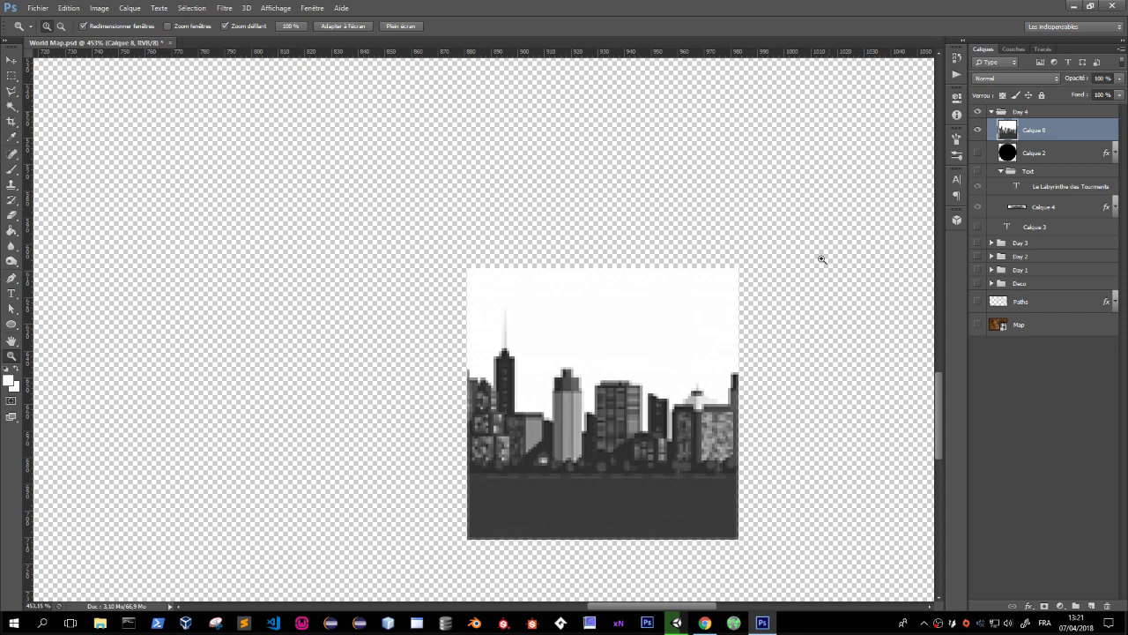
key(ctrl+z)
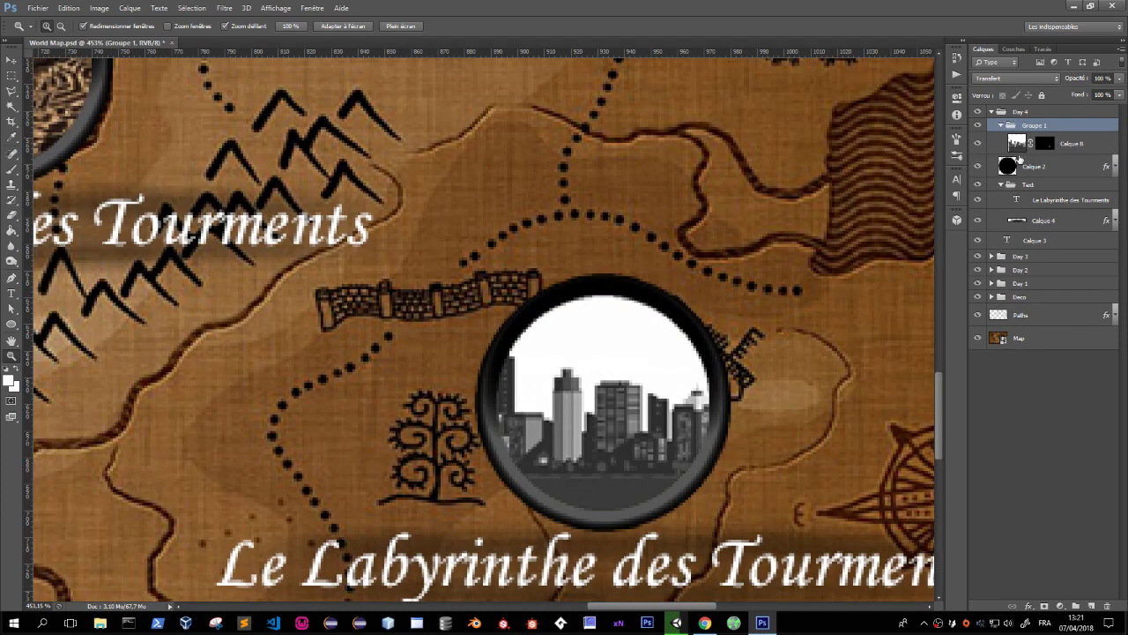
Magic-wand the white sky, try a Curves adjustment, then delete the curve.
key(w)
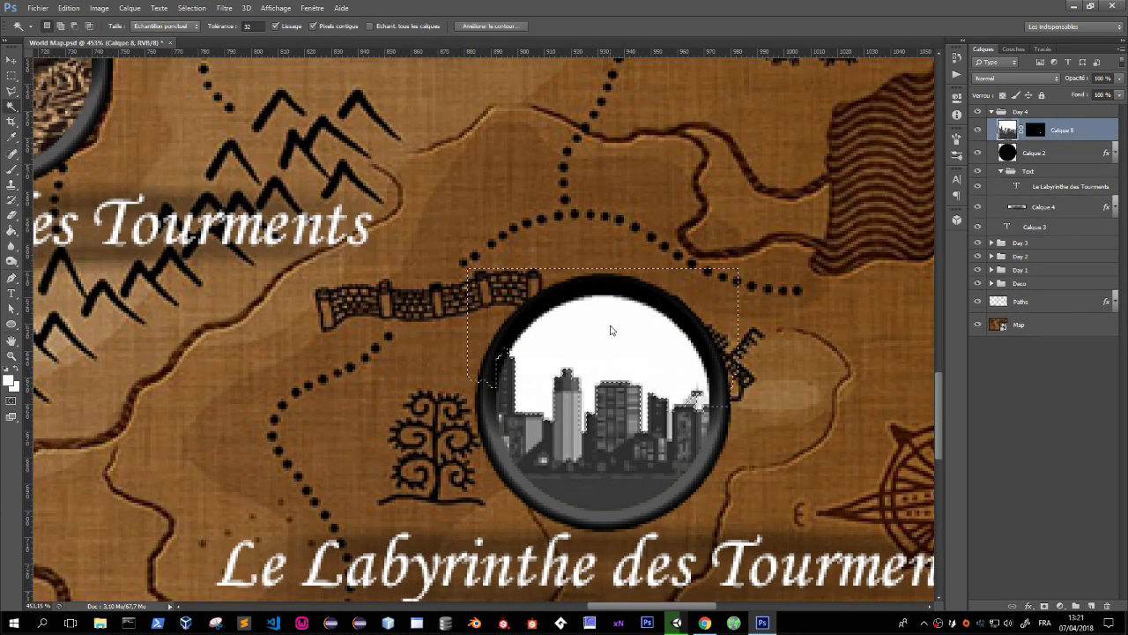
click(610, 330)
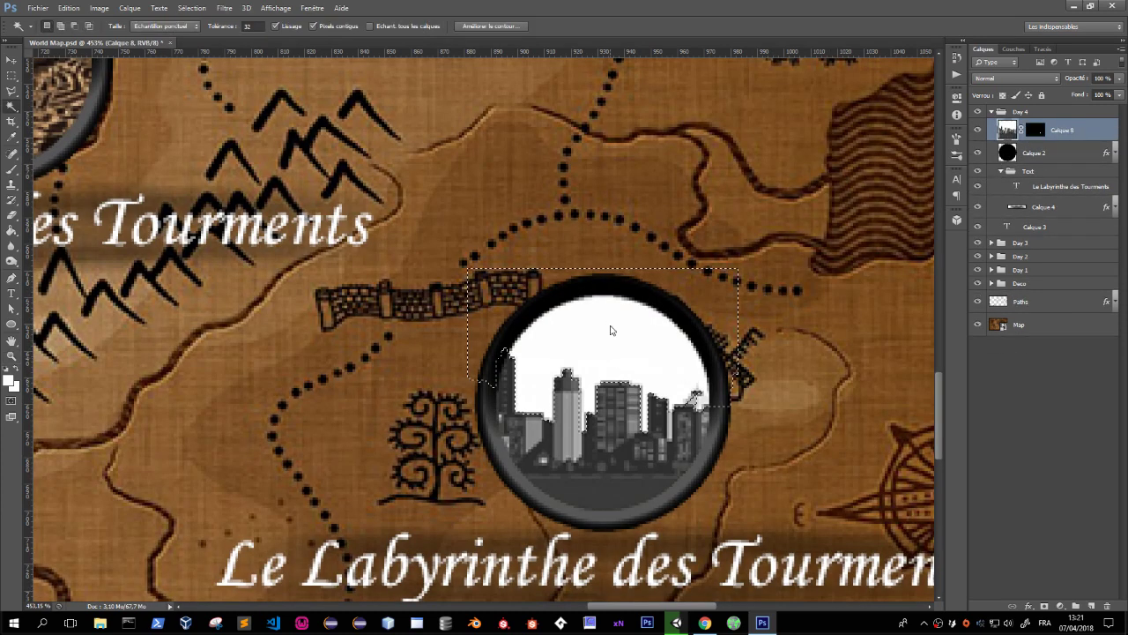
click(1057, 606)
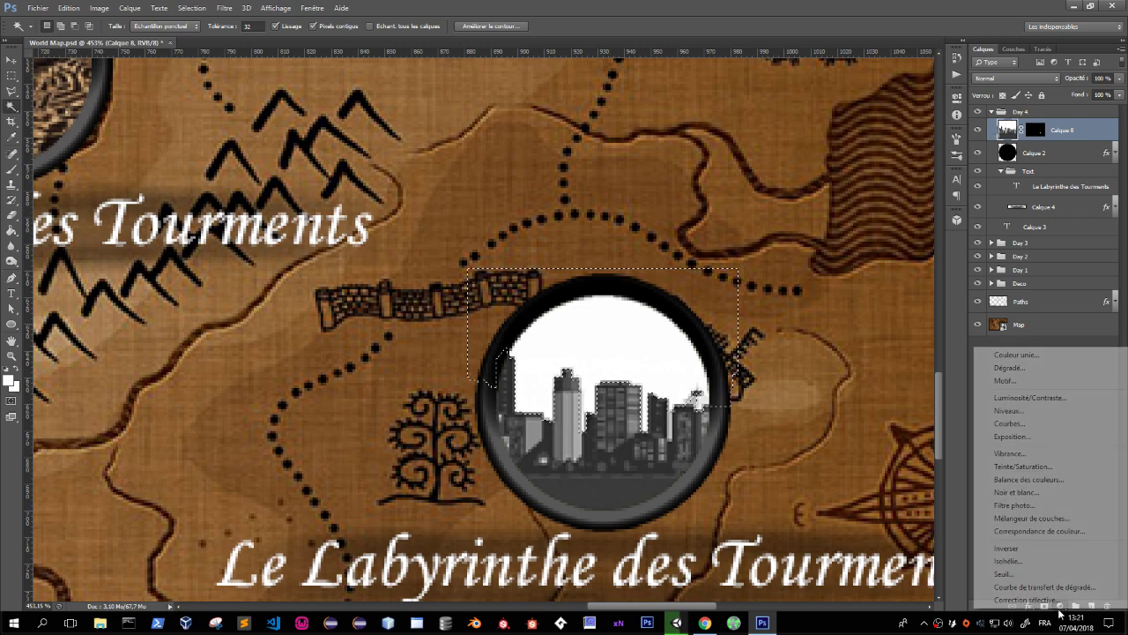
click(998, 430)
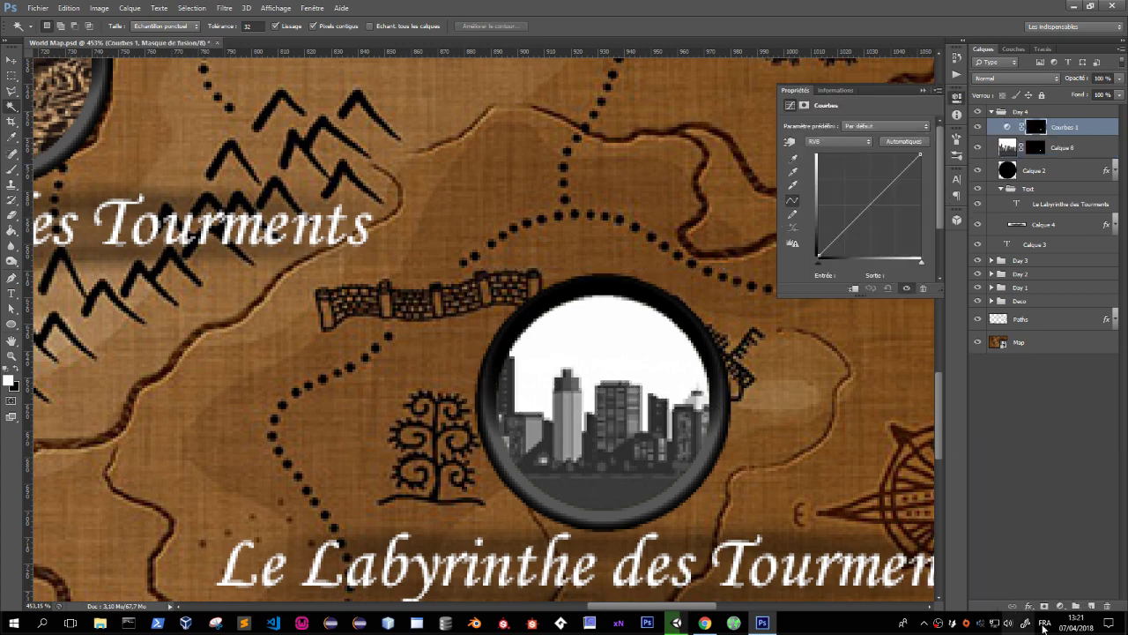
mouse_move(872, 204)
mouse_down()
mouse_move(855, 254)
mouse_move(872, 269)
mouse_up()
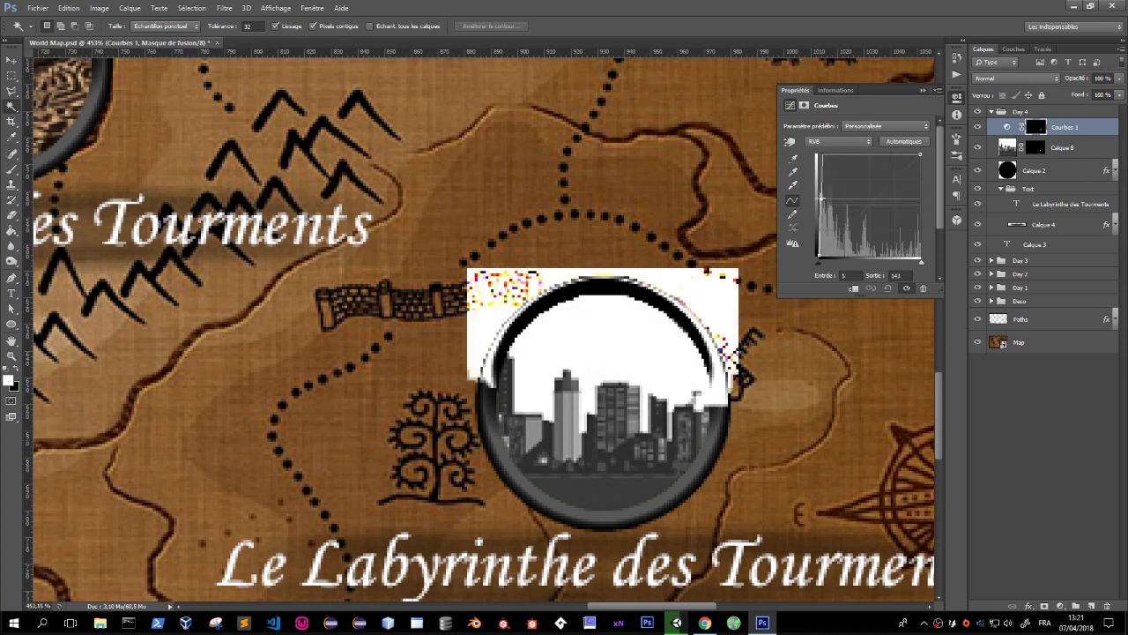
click(923, 288)
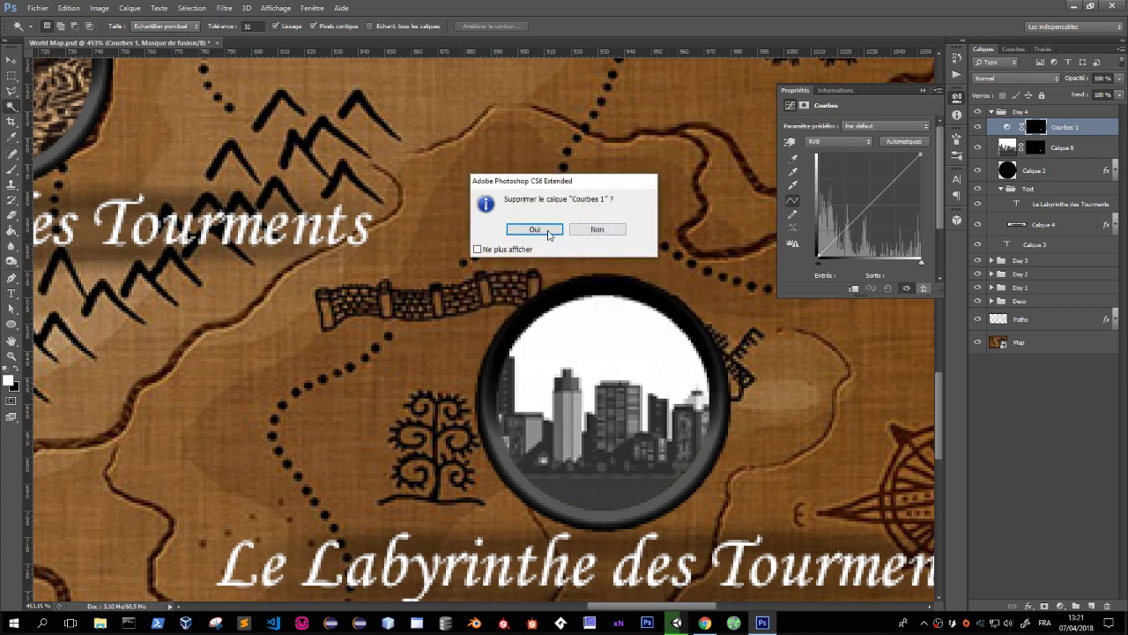
click(544, 229)
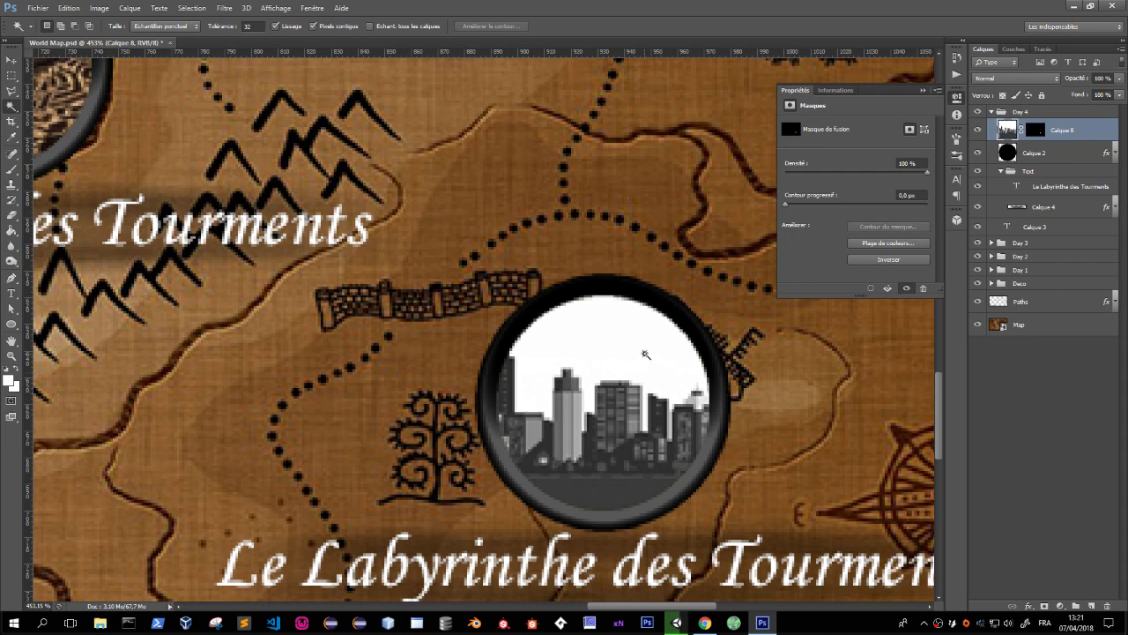
Add a Levels adjustment to the selected sky with output white lowered to about 22.
click(644, 352)
click(1061, 606)
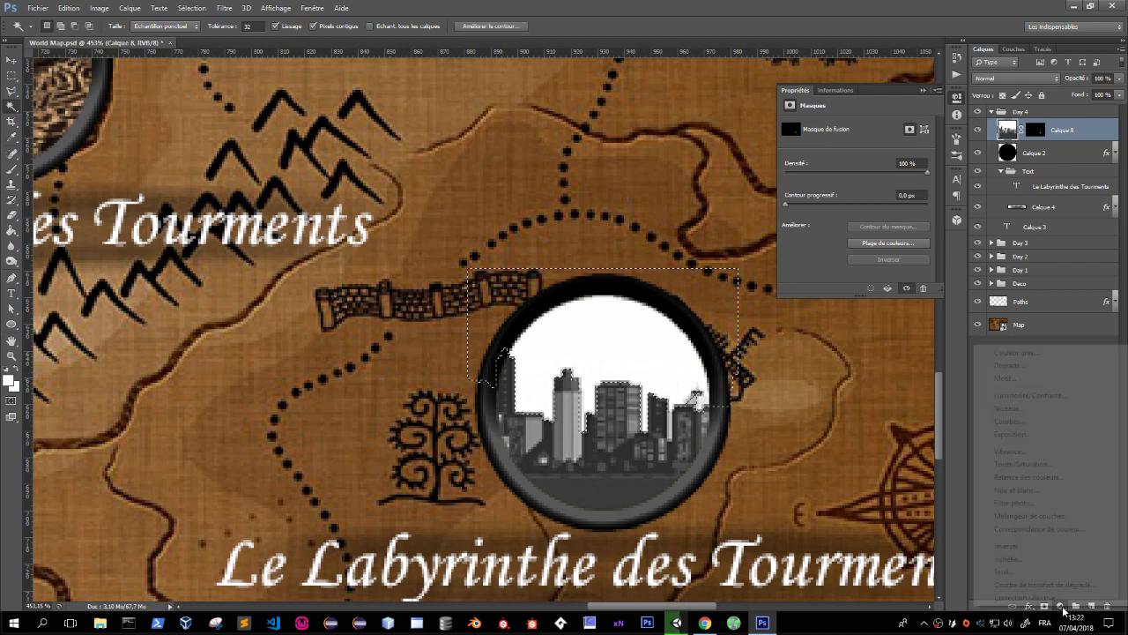
click(1033, 410)
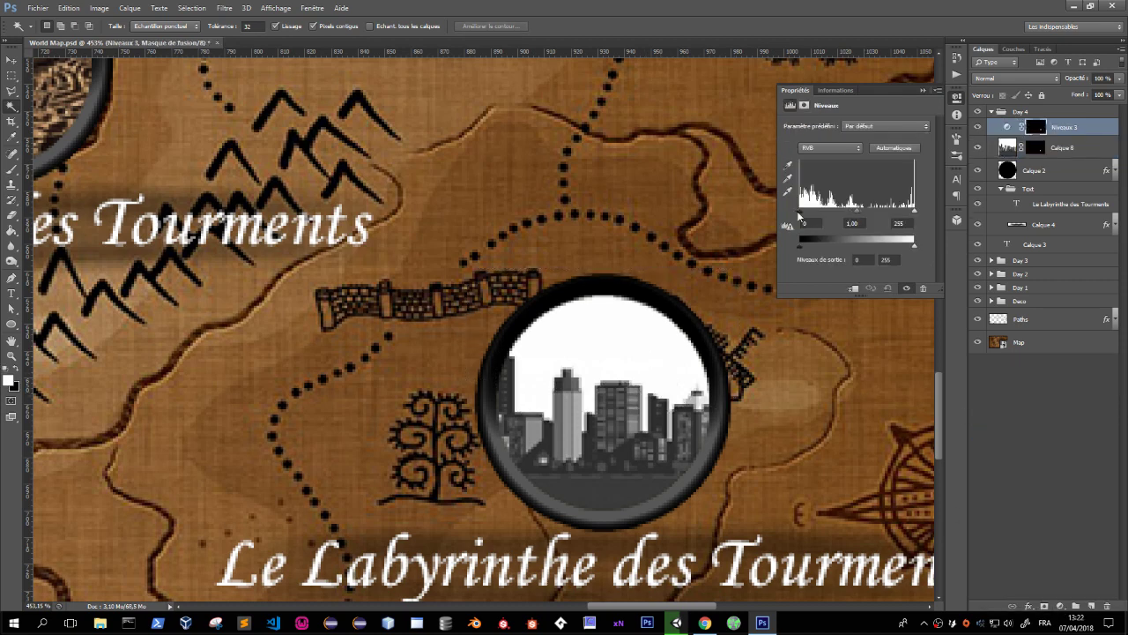
drag(799, 215, 925, 225)
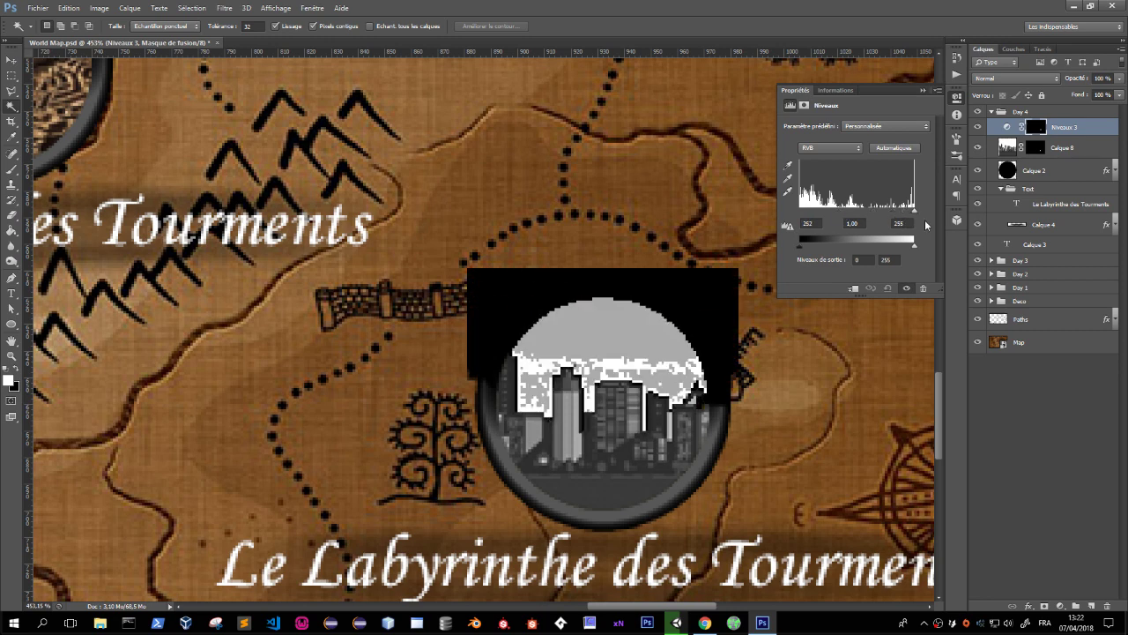
key(ctrl+z)
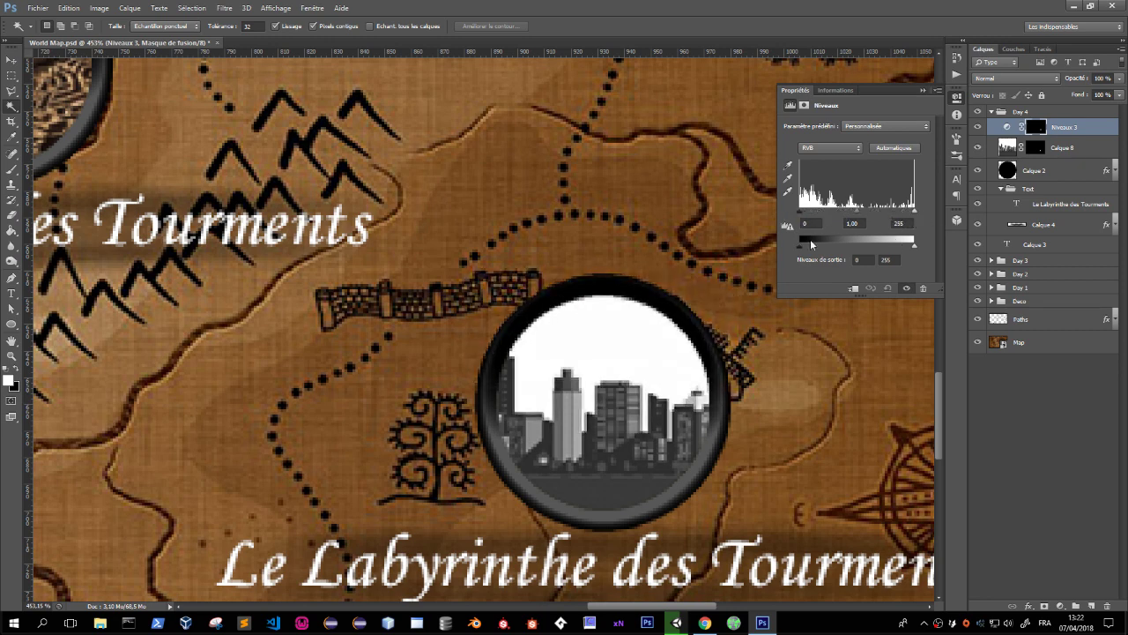
drag(913, 245, 812, 249)
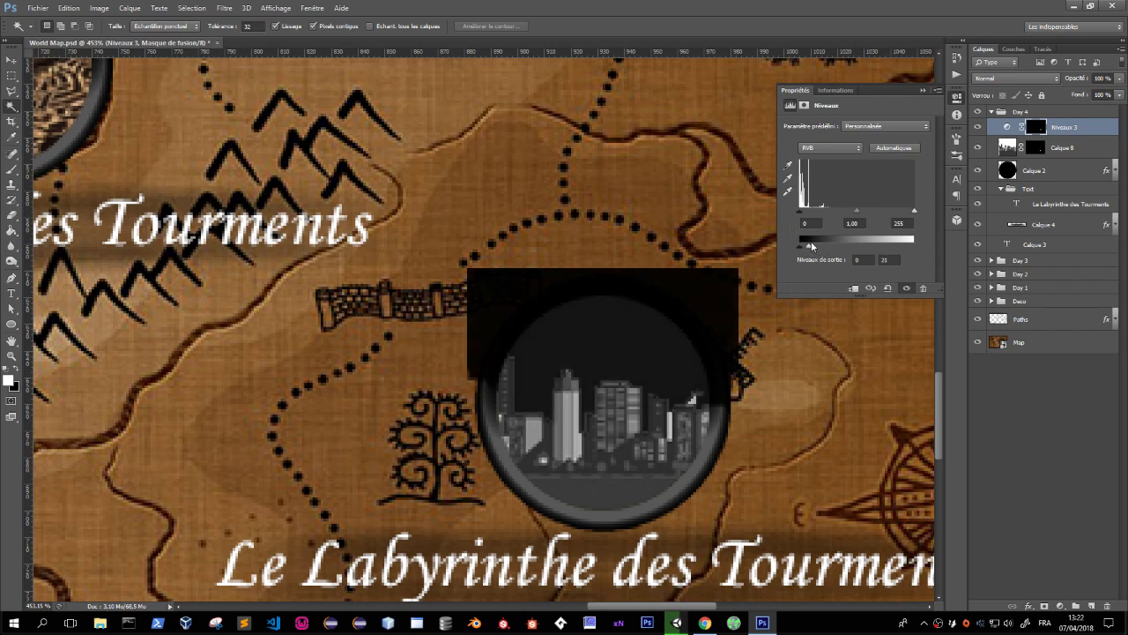
drag(812, 246, 810, 253)
click(1062, 607)
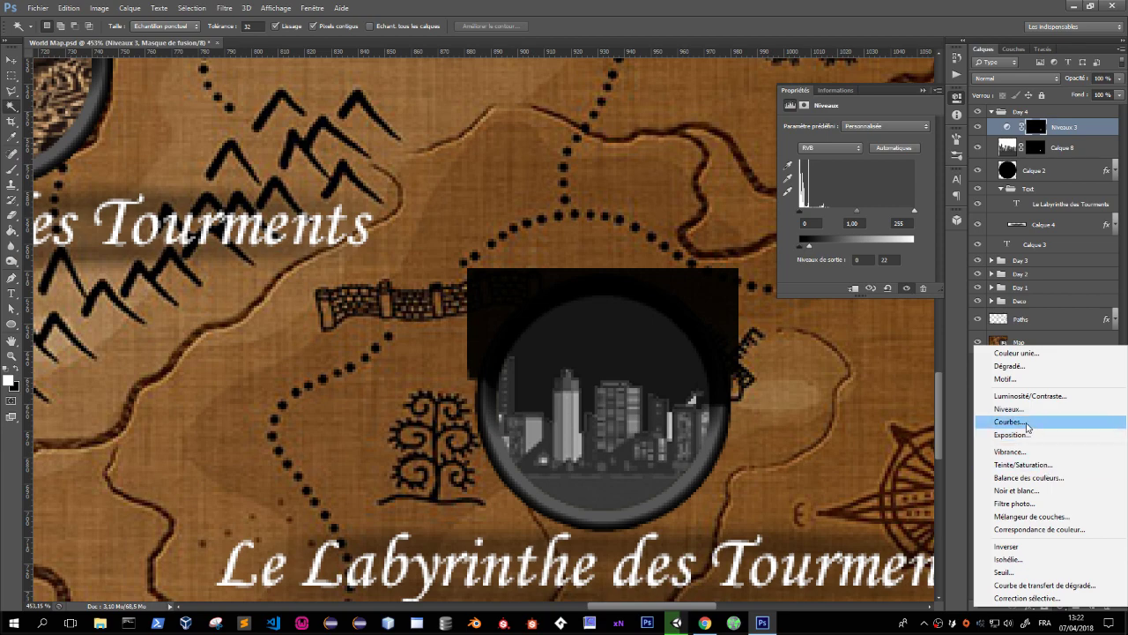
Add a Curves layer clipped to Niveaux 3, raising the Blue channel for a navy sky.
click(1026, 427)
click(832, 142)
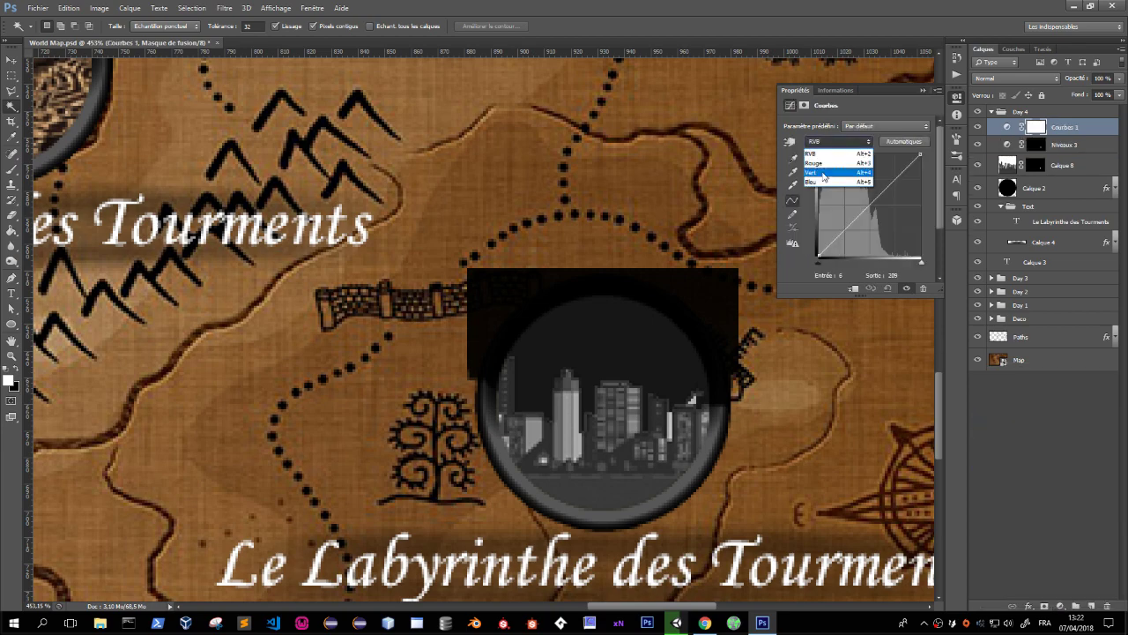
click(810, 182)
drag(849, 220, 851, 216)
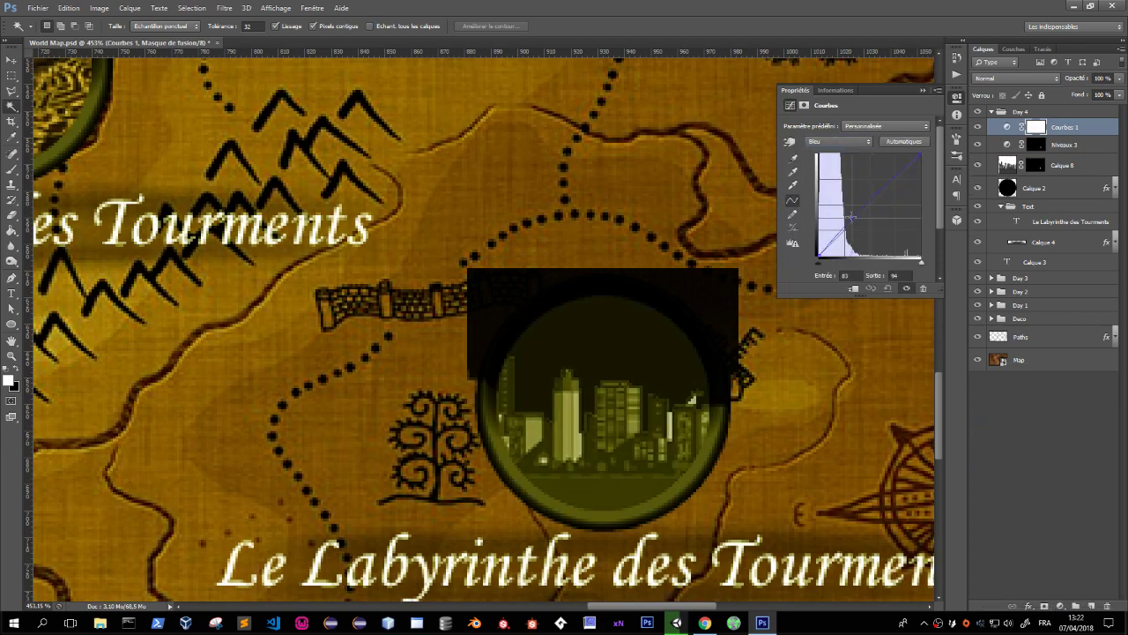
click(853, 288)
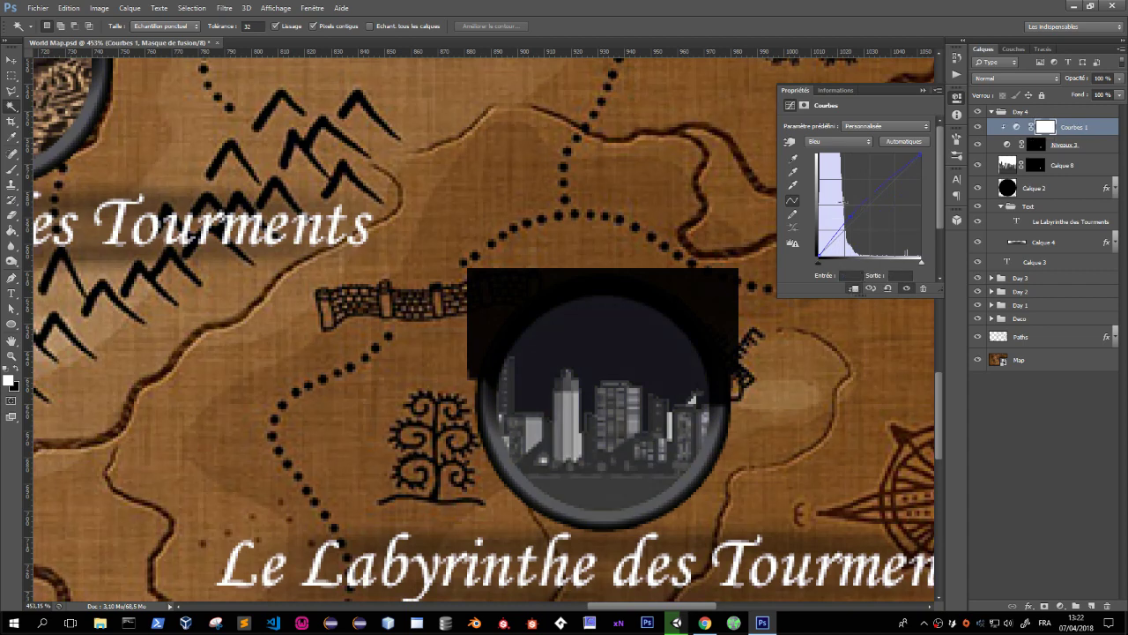
mouse_move(851, 219)
mouse_down()
mouse_move(833, 173)
mouse_move(832, 213)
mouse_up()
drag(832, 212, 833, 217)
click(921, 91)
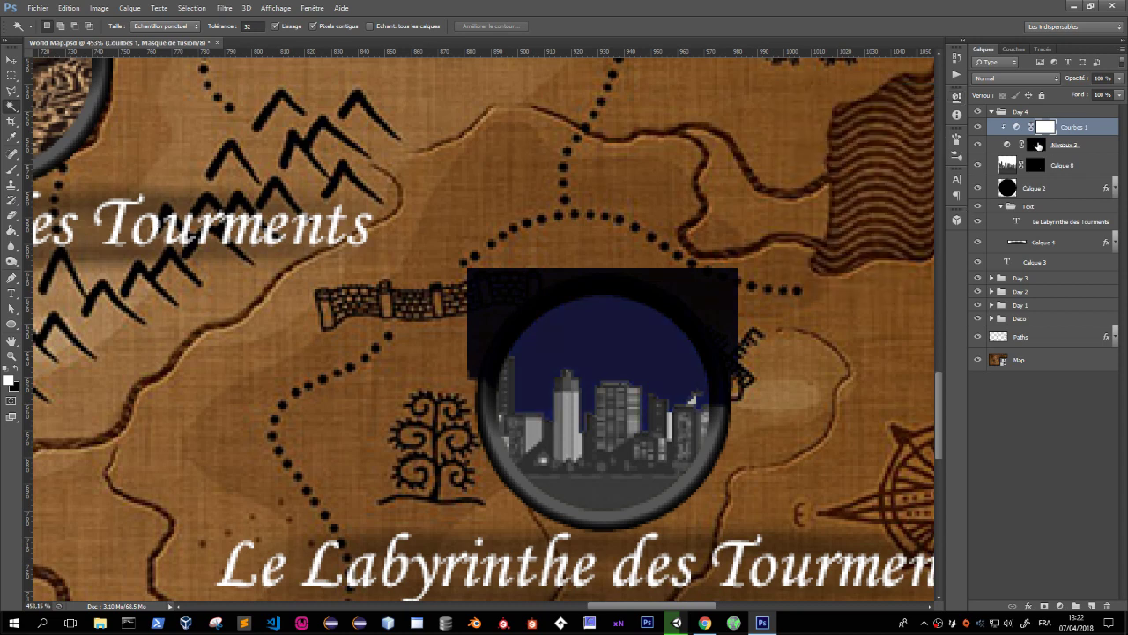
Paint black on the Levels mask to remove the dark rectangle outside the circle.
ctrl+click(1006, 165)
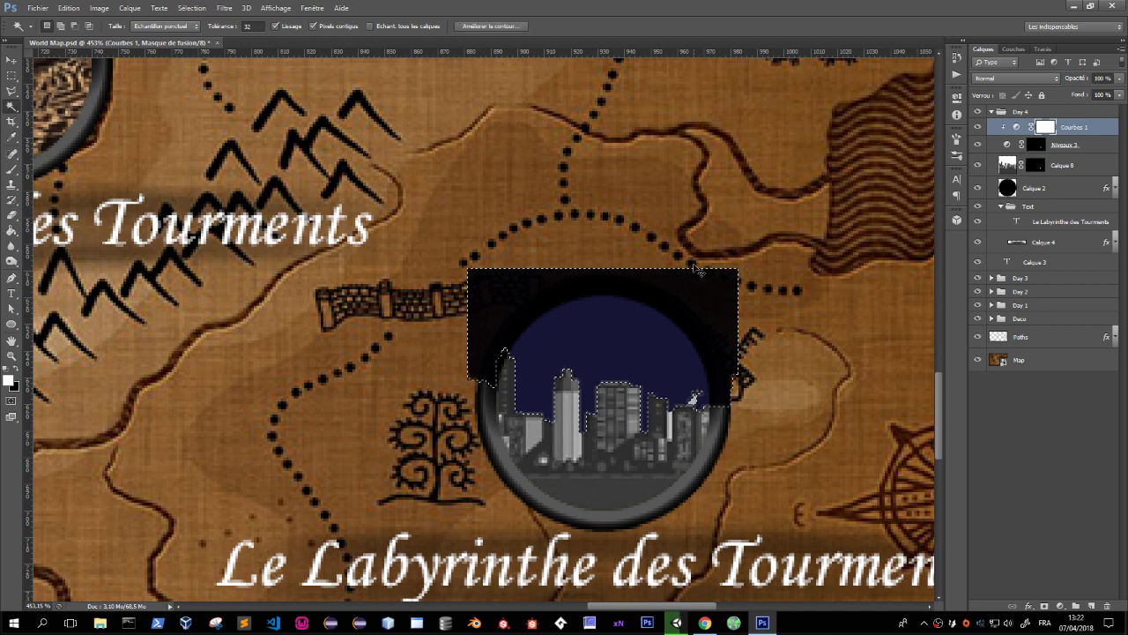
ctrl+click(1015, 188)
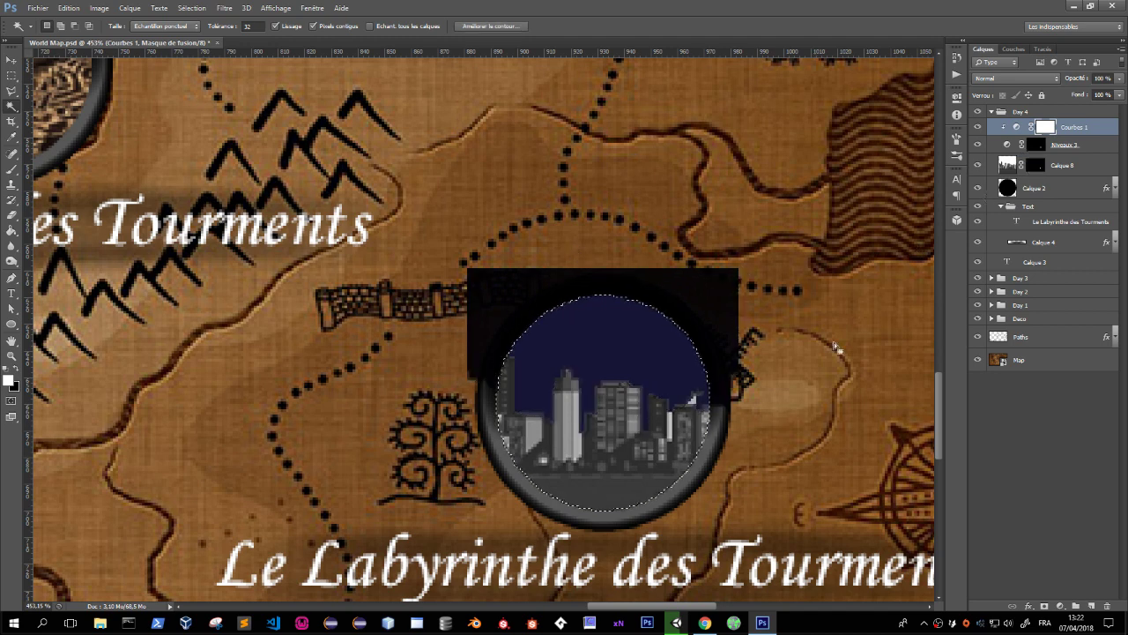
click(1034, 144)
key(b)
mouse_move(503, 277)
mouse_down()
mouse_move(466, 353)
mouse_move(571, 258)
mouse_up()
key(ctrl+z)
key(x)
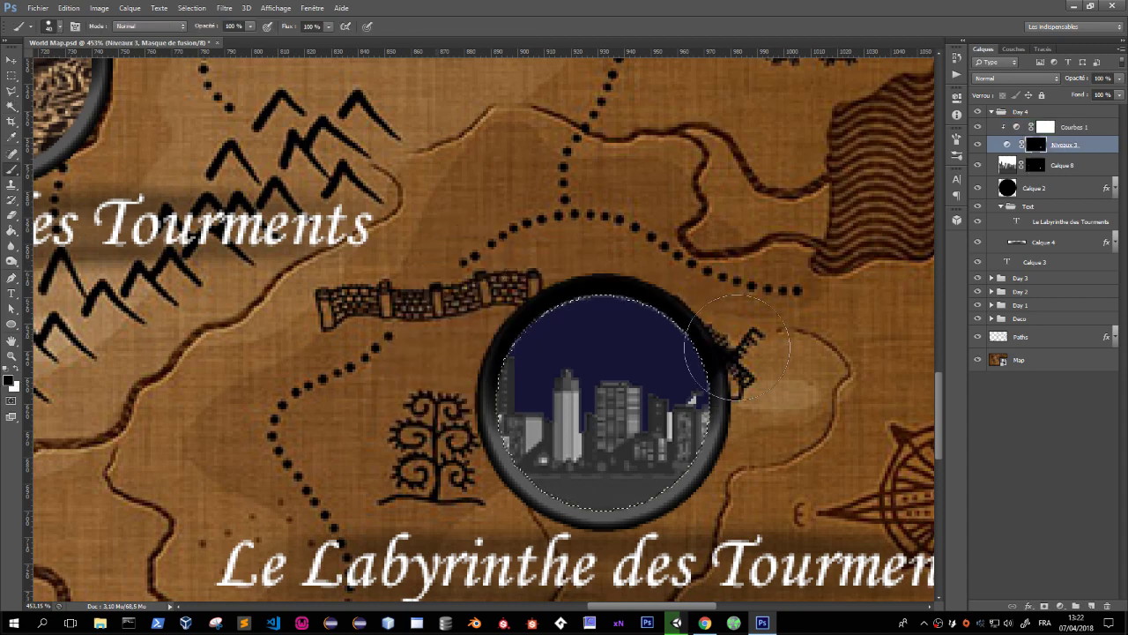
key(ctrl+d)
key(z)
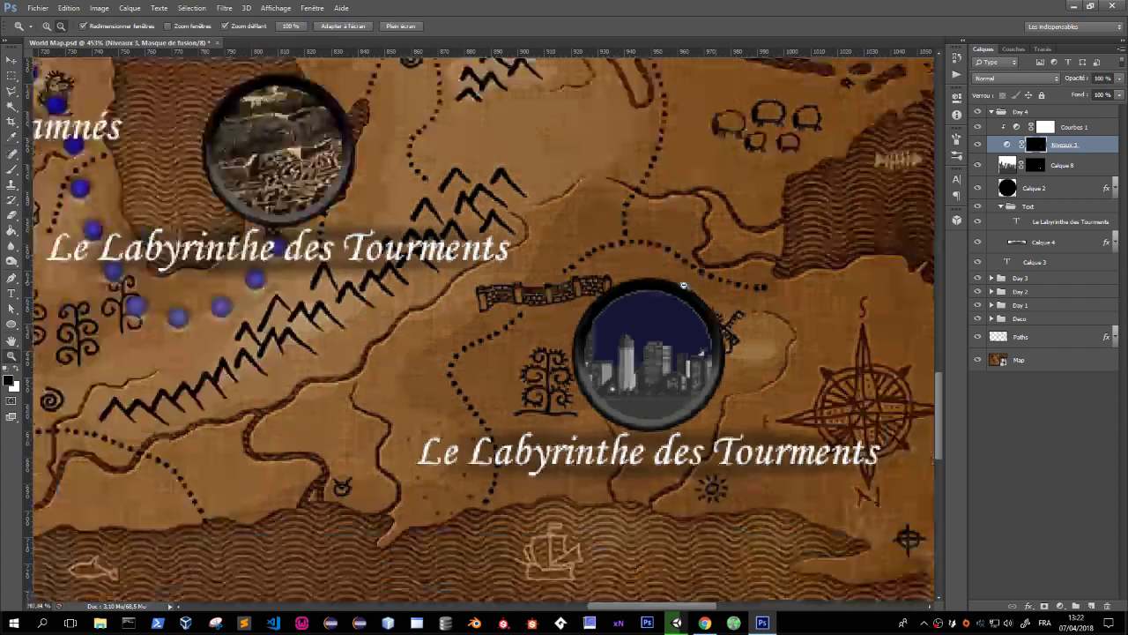
drag(718, 287, 716, 286)
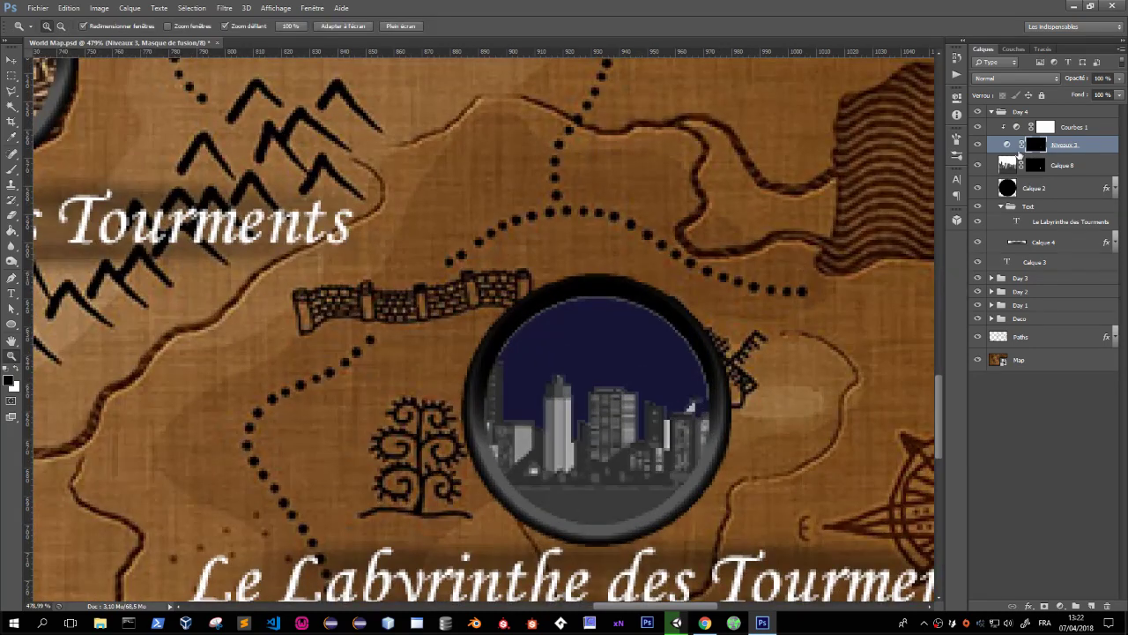
click(979, 129)
click(979, 128)
Choose a 14 px brush and paint a first white star into the night sky.
key(b)
click(59, 26)
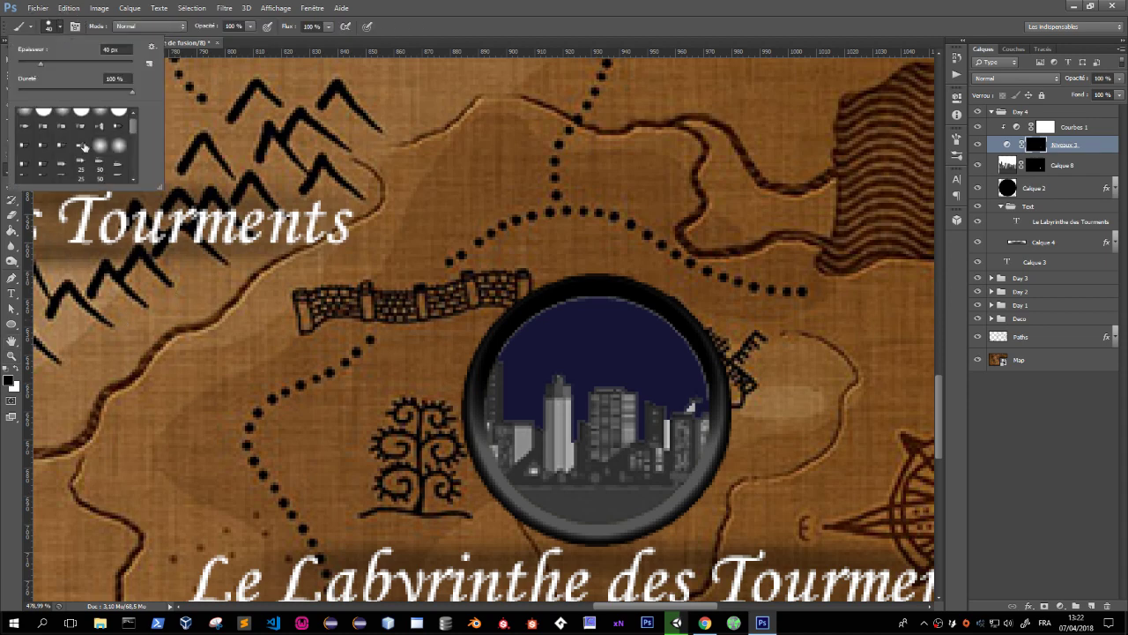
scroll(111, 172, down, 5)
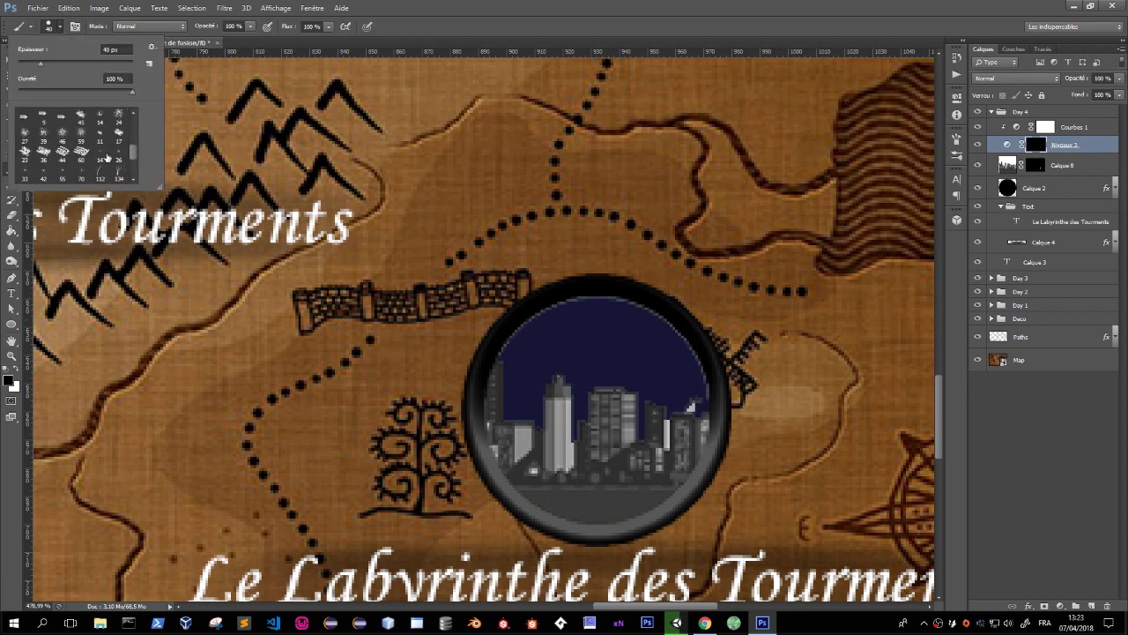
click(102, 155)
click(589, 326)
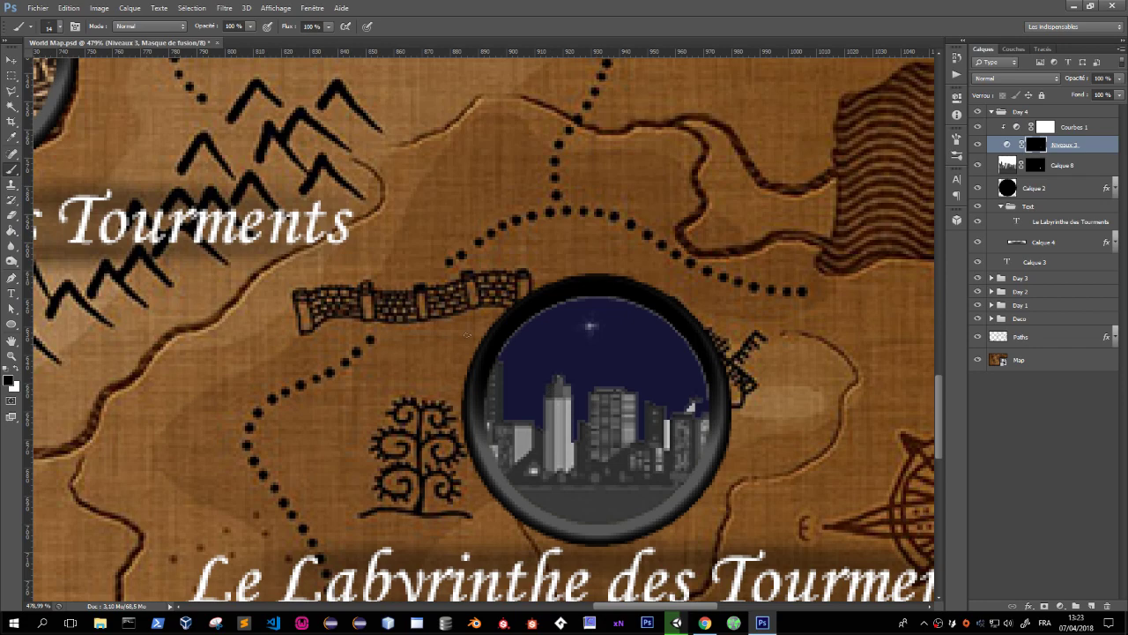
click(675, 368)
key(a)
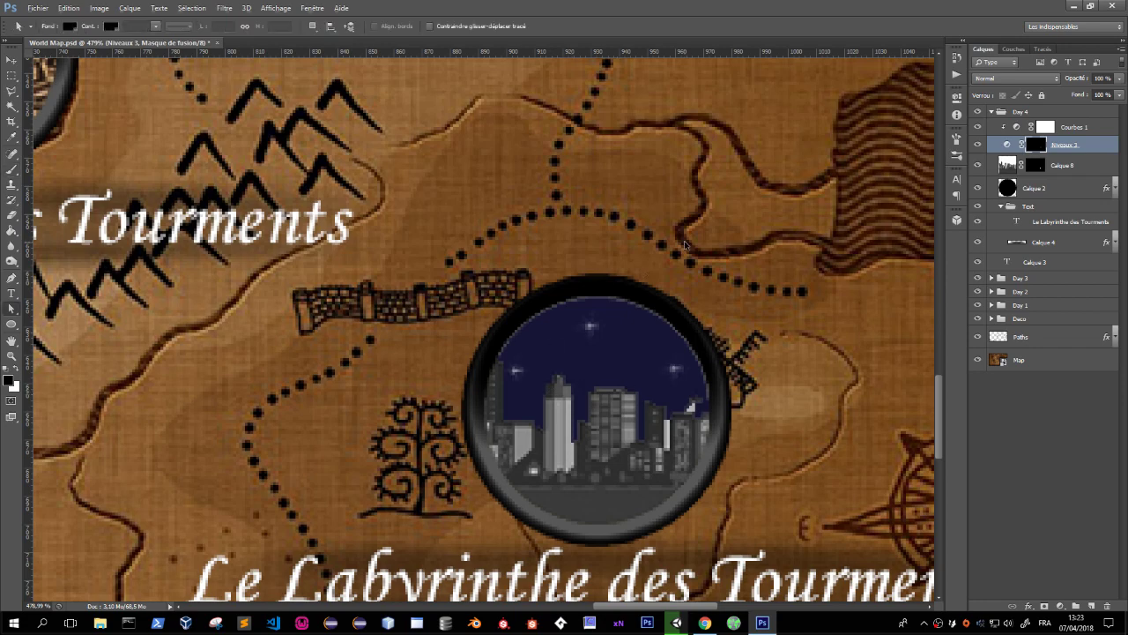
key(z)
mouse_move(695, 248)
mouse_down()
mouse_move(669, 238)
mouse_move(631, 325)
mouse_up()
Paint more white stars across the city circle's night sky on the Levels mask.
key(b)
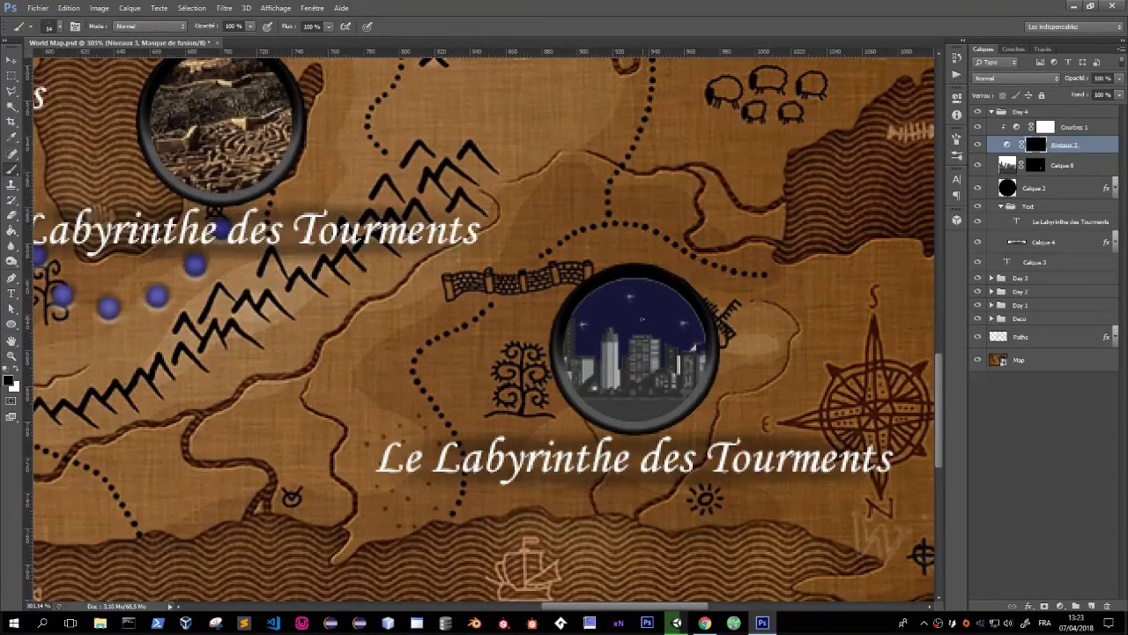
click(1001, 169)
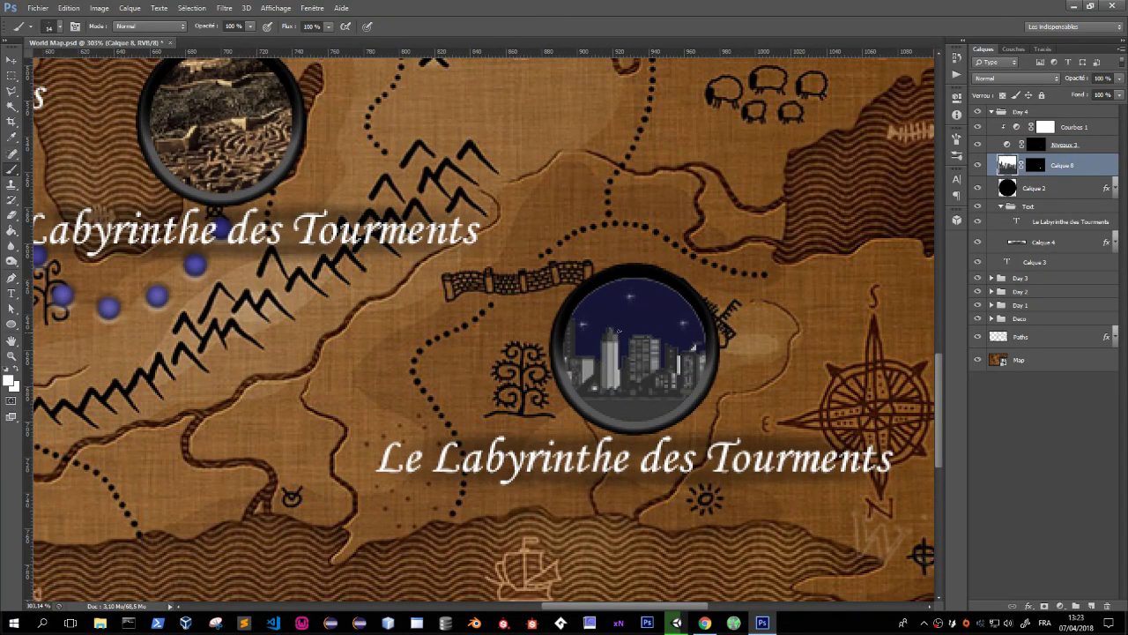
click(1036, 145)
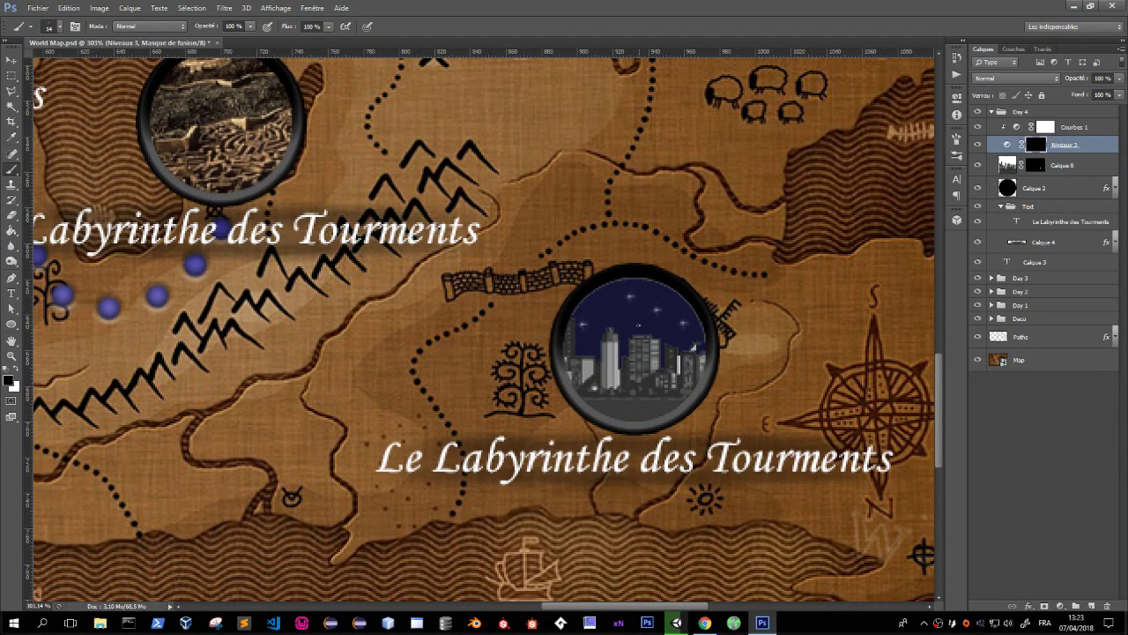
key(z)
alt+drag(605, 304, 649, 347)
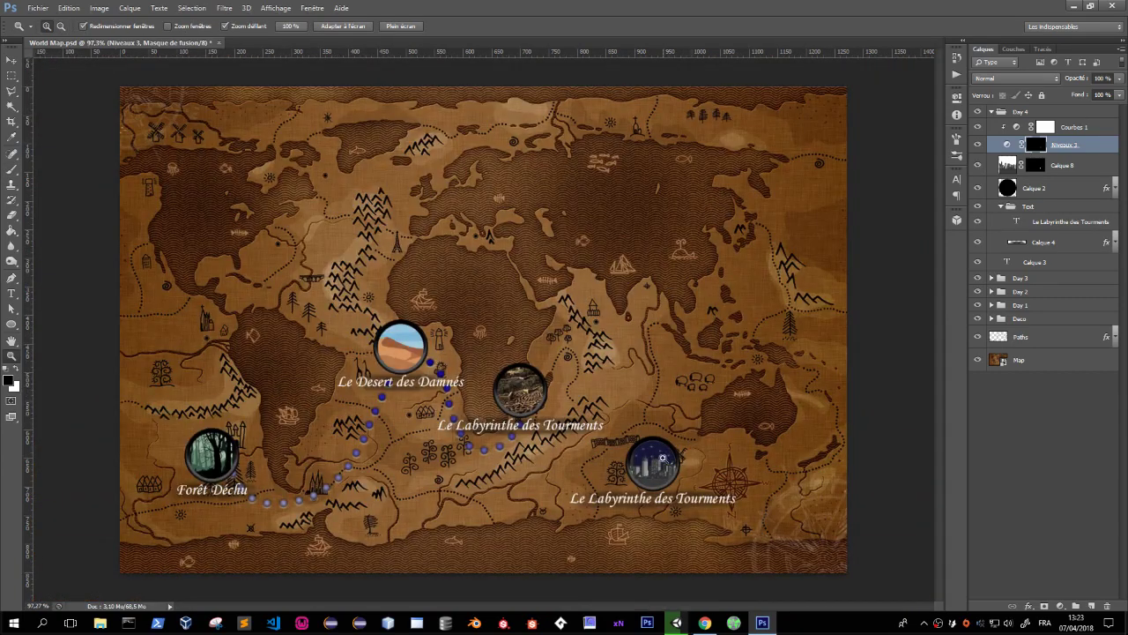
drag(659, 460, 740, 459)
key(alt+bracketleft)
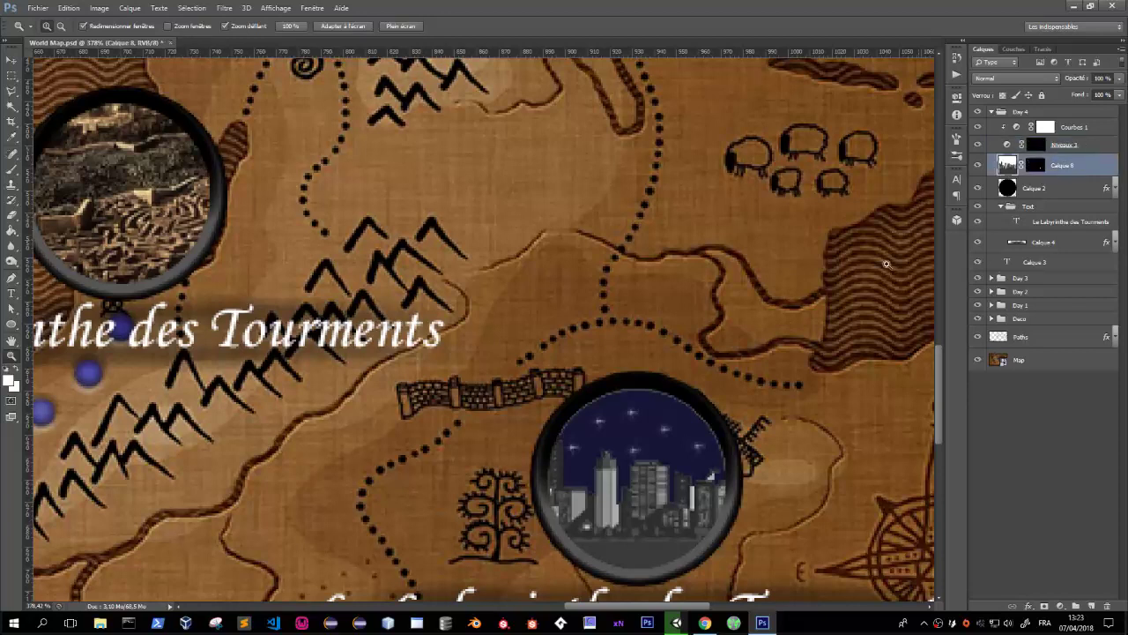
key(b)
key(alt+bracketright)
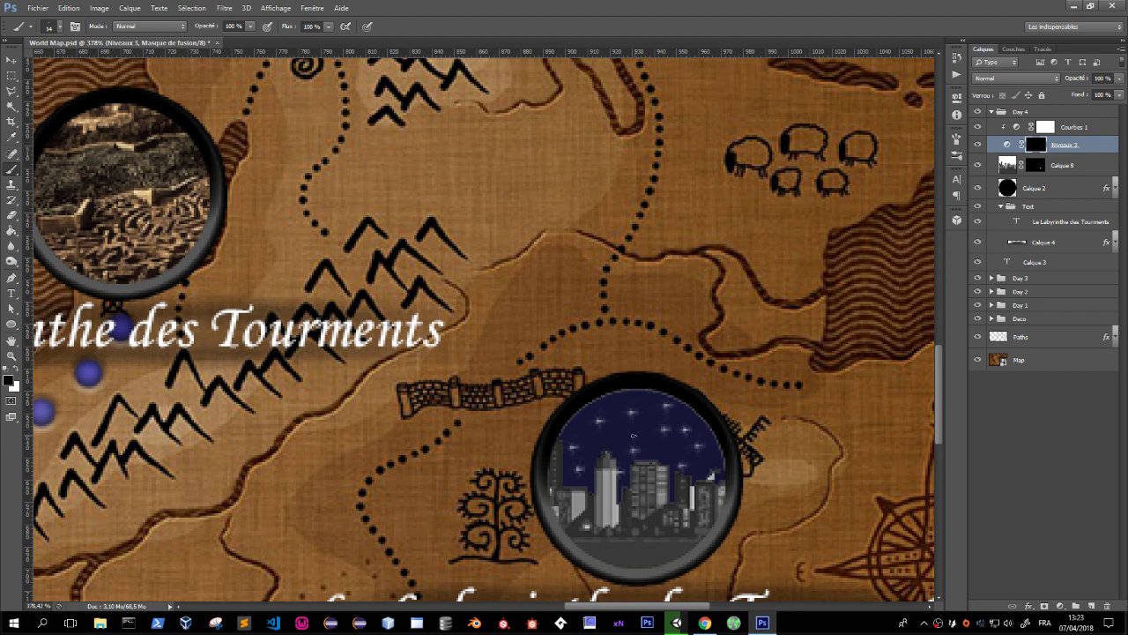
drag(633, 435, 684, 460)
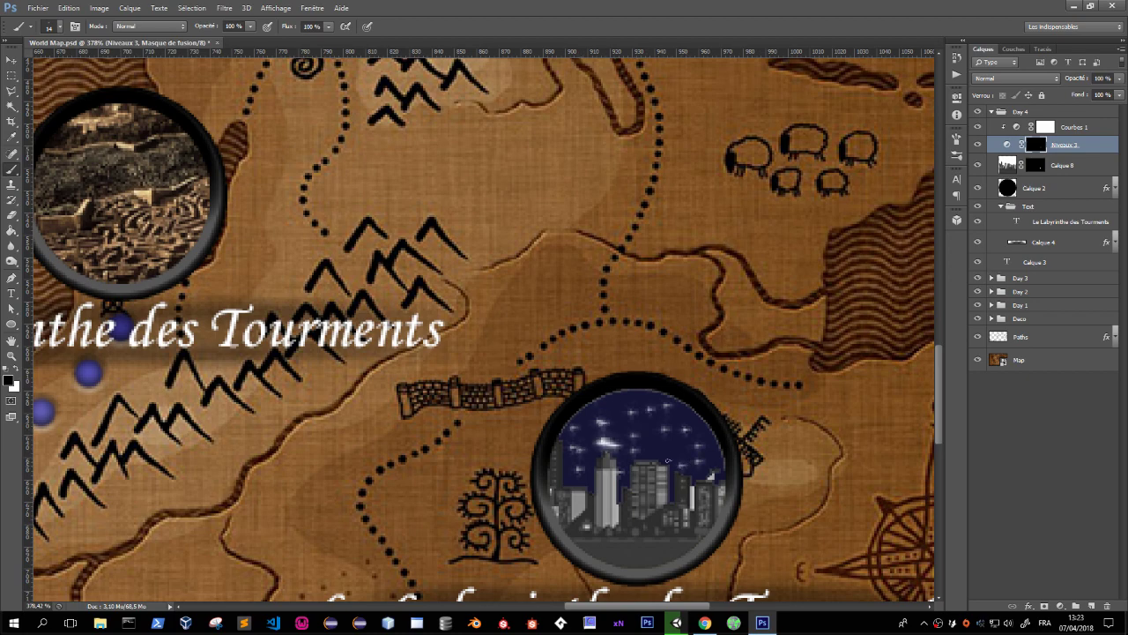
key(z)
drag(745, 362, 708, 402)
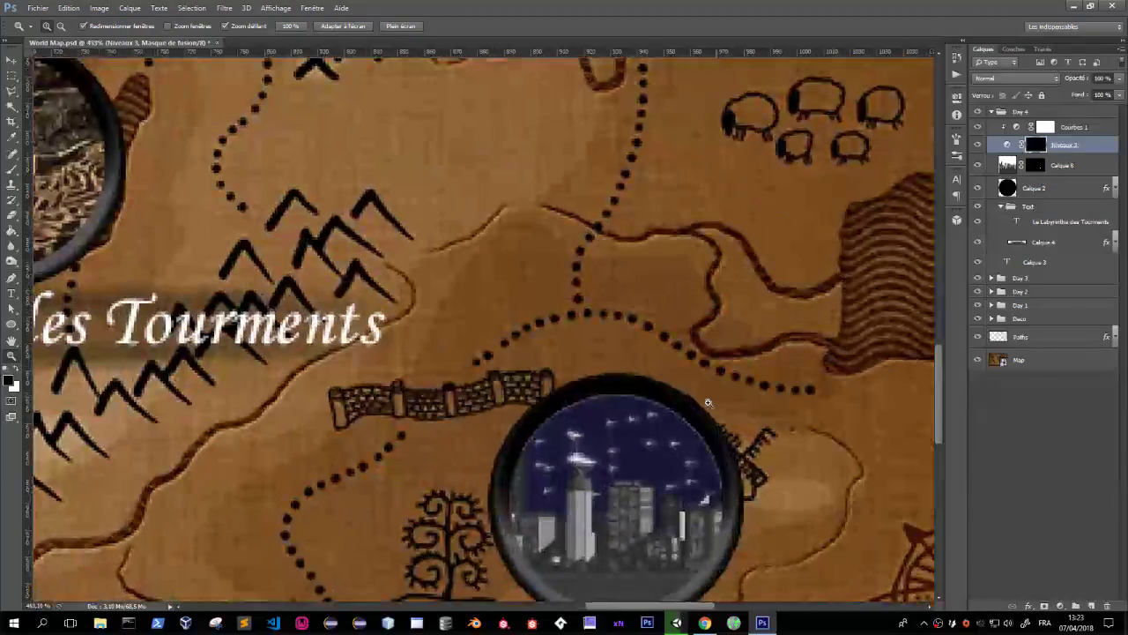
key(b)
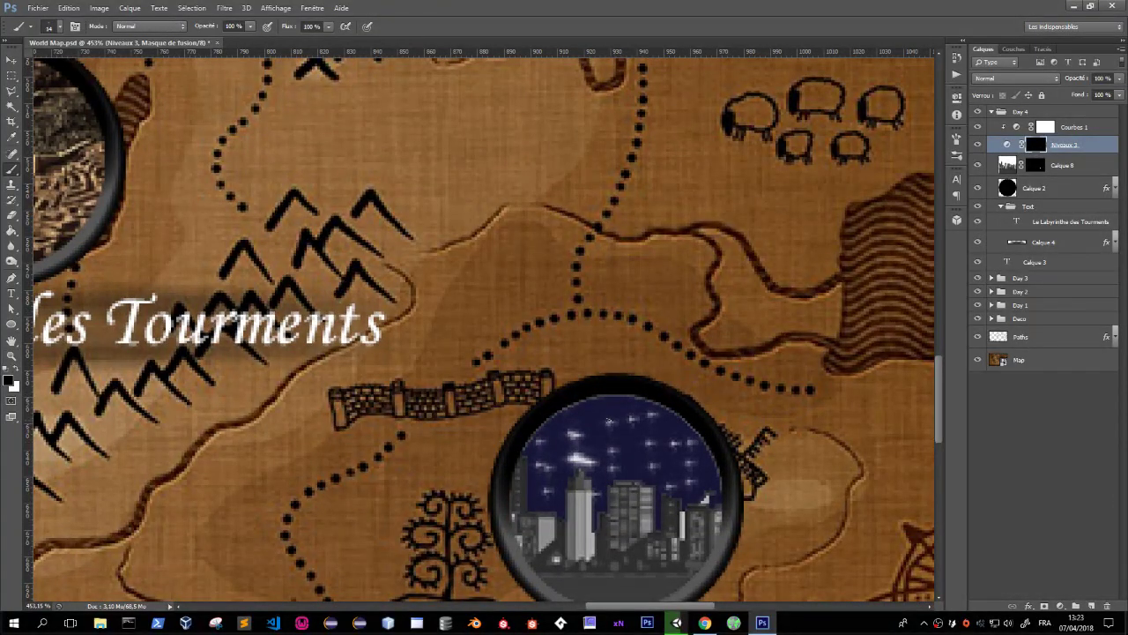
Zoom out to the full world map, then back in to about 184%.
alt+scroll(609, 421, up, 1)
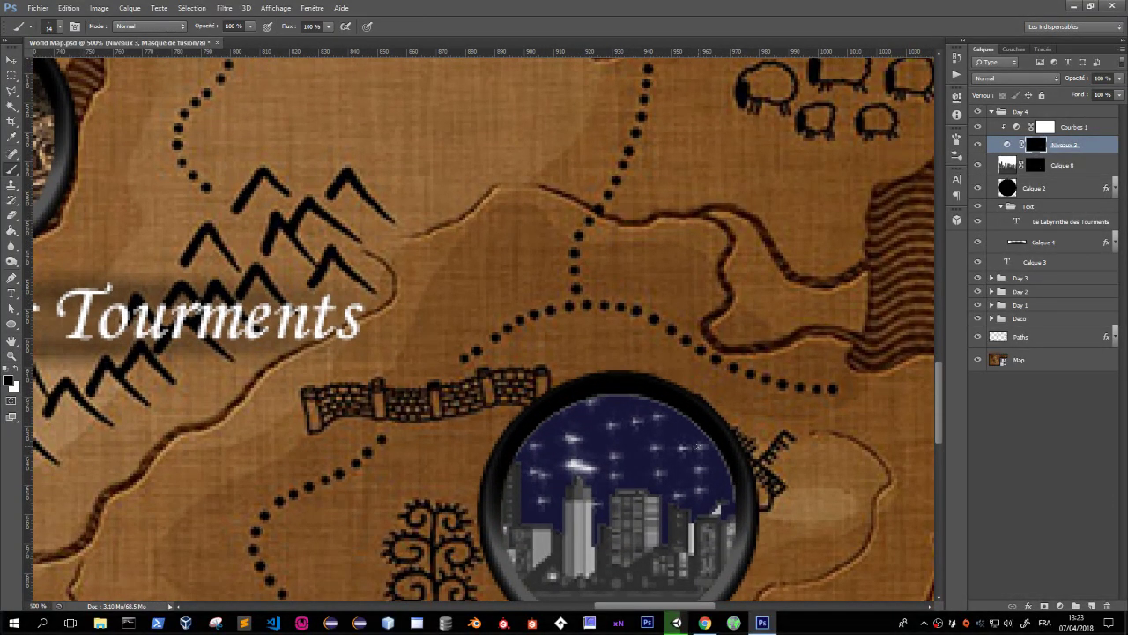
key(z)
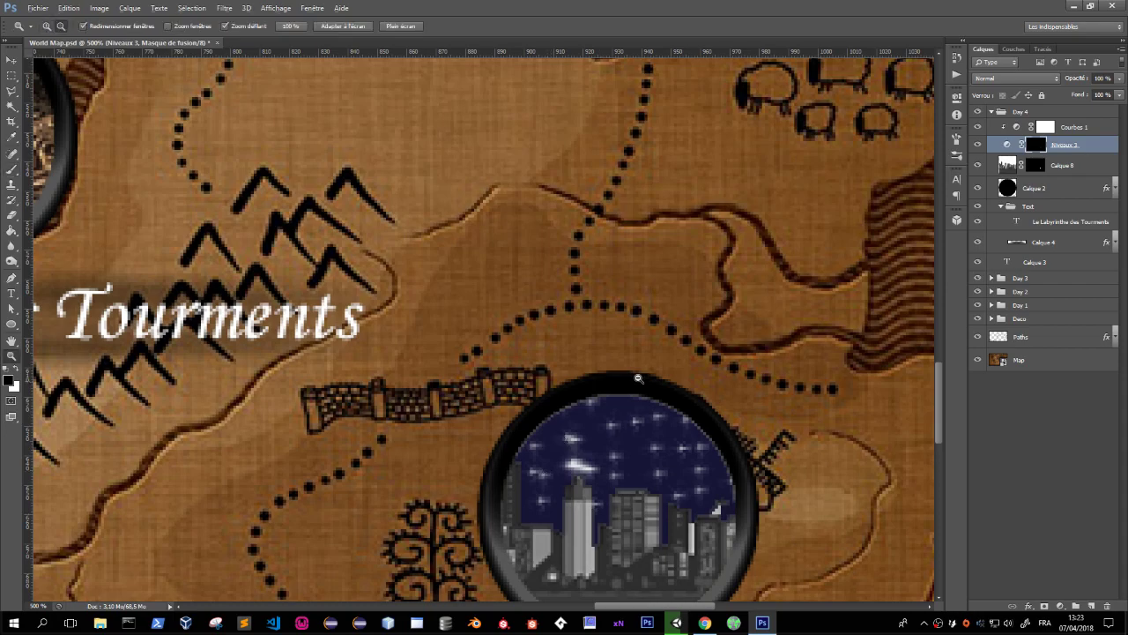
drag(593, 509, 557, 357)
drag(659, 369, 782, 330)
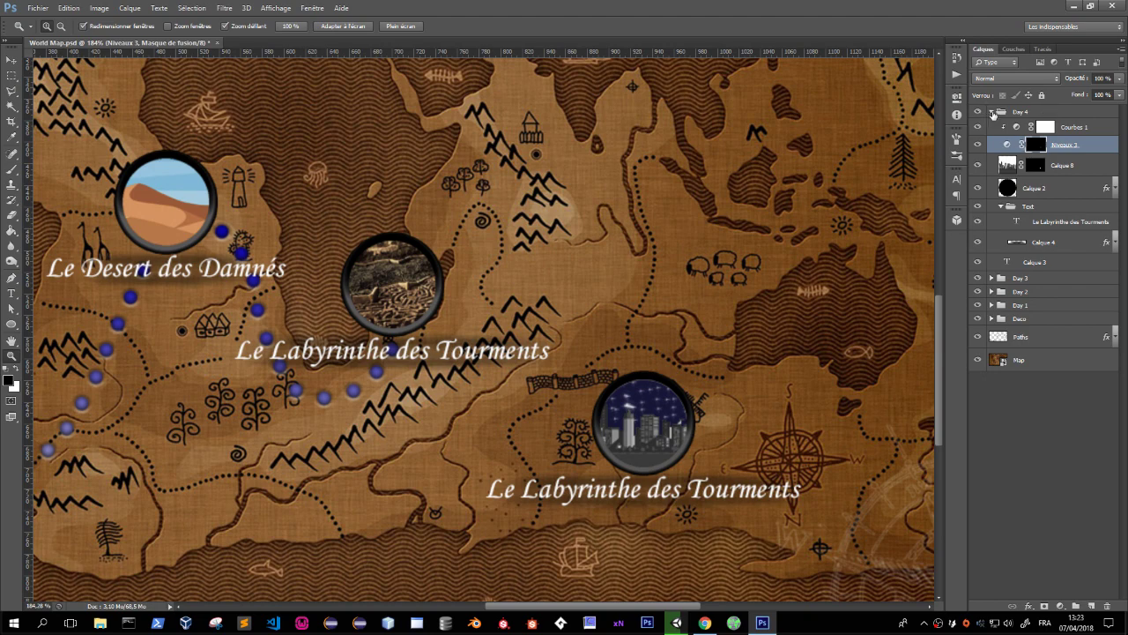
Select all text in the duplicate Le Labyrinthe des Tourments caption under the city circle, then bring Chrome forward.
click(991, 112)
click(991, 112)
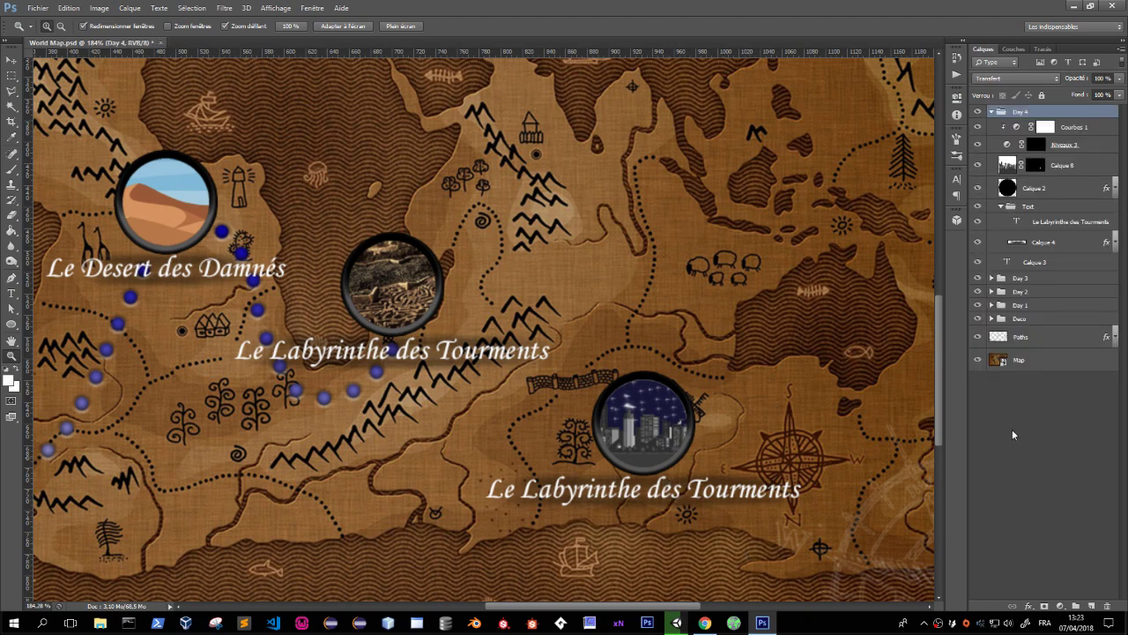
click(1064, 223)
key(b)
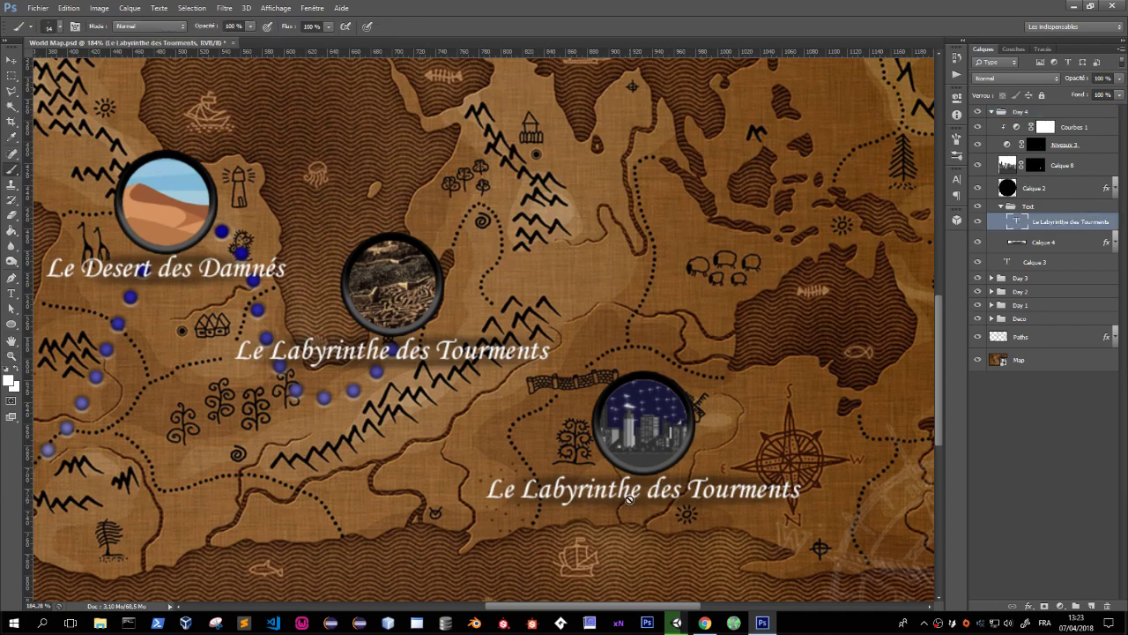
key(t)
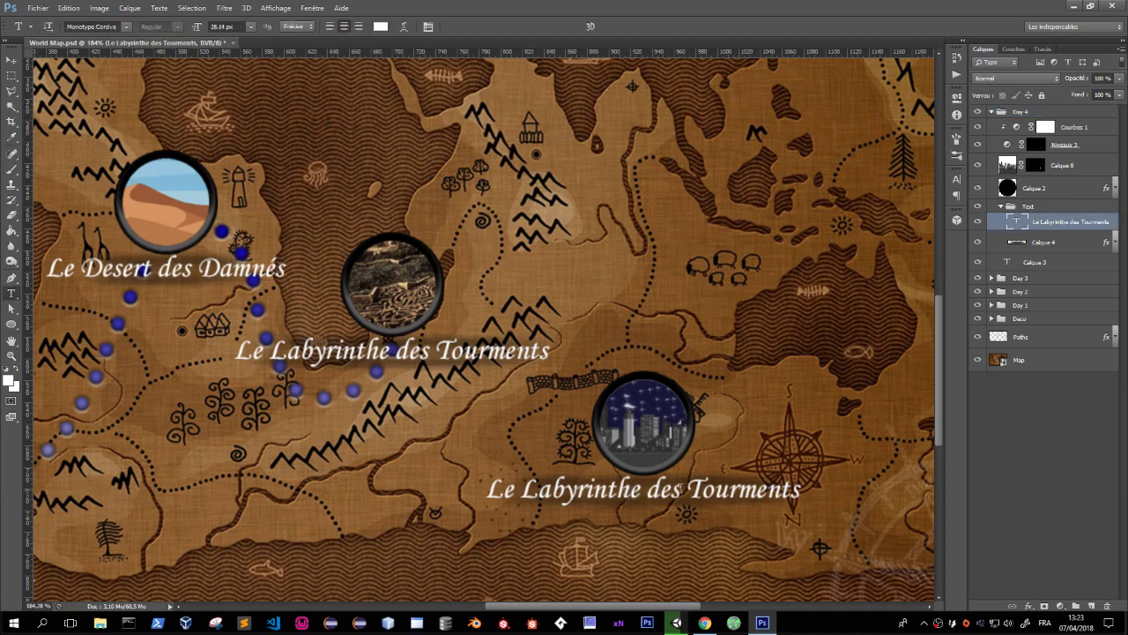
click(666, 494)
key(ctrl+a)
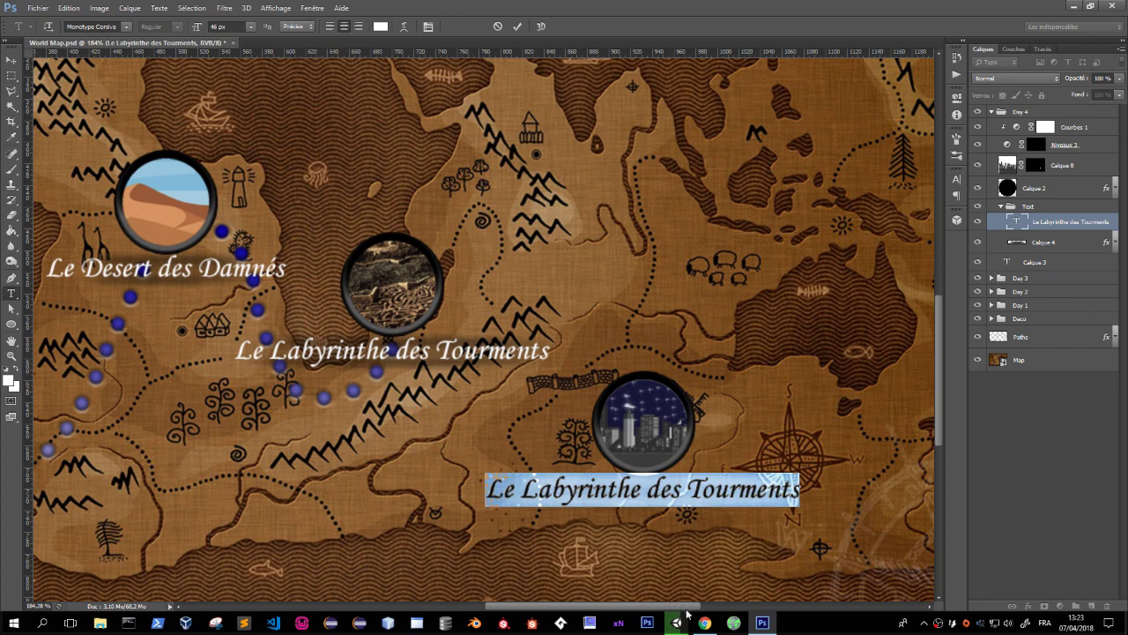
click(705, 622)
Translate 'the city' to French in Google Translate and close the city-vector search tab.
click(175, 37)
text(twitch.tv)
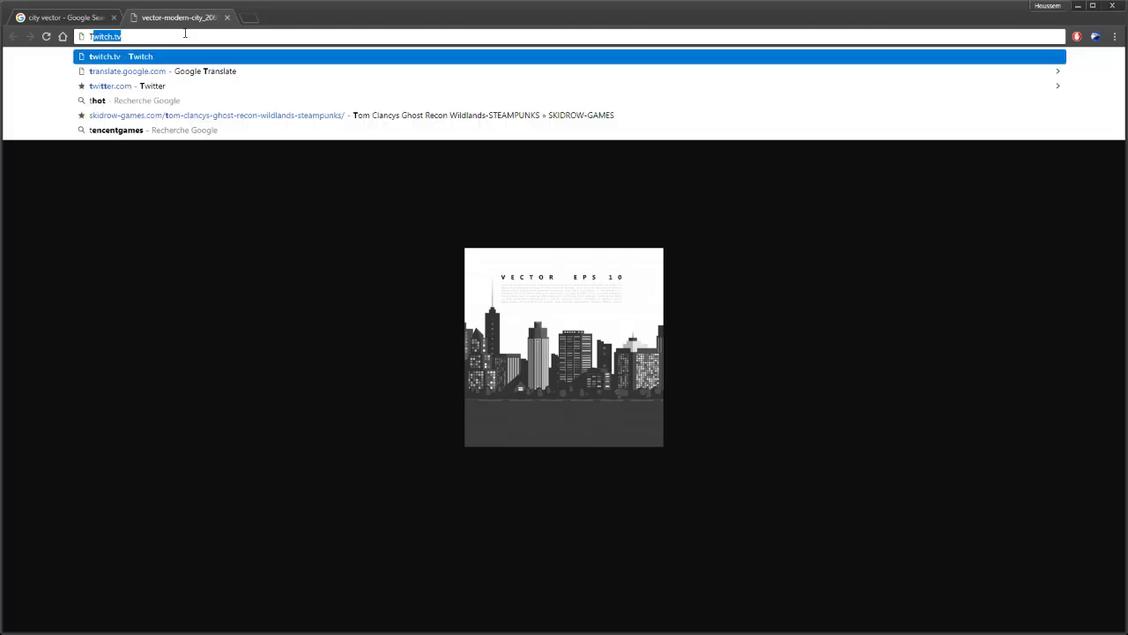
key(Return)
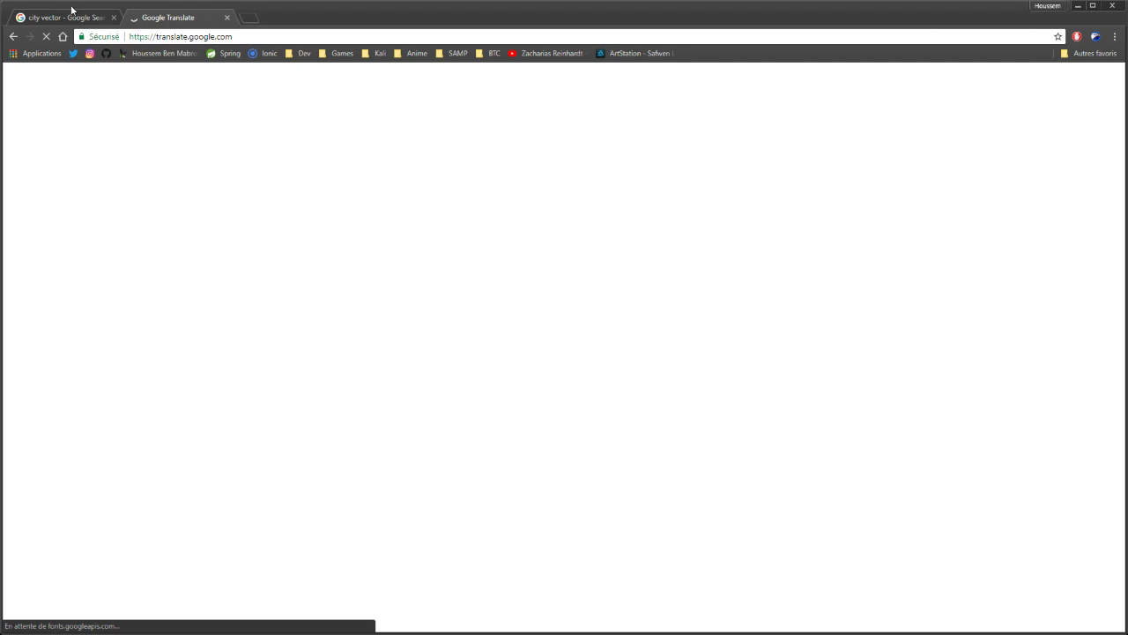
middle_click(72, 11)
text(the)
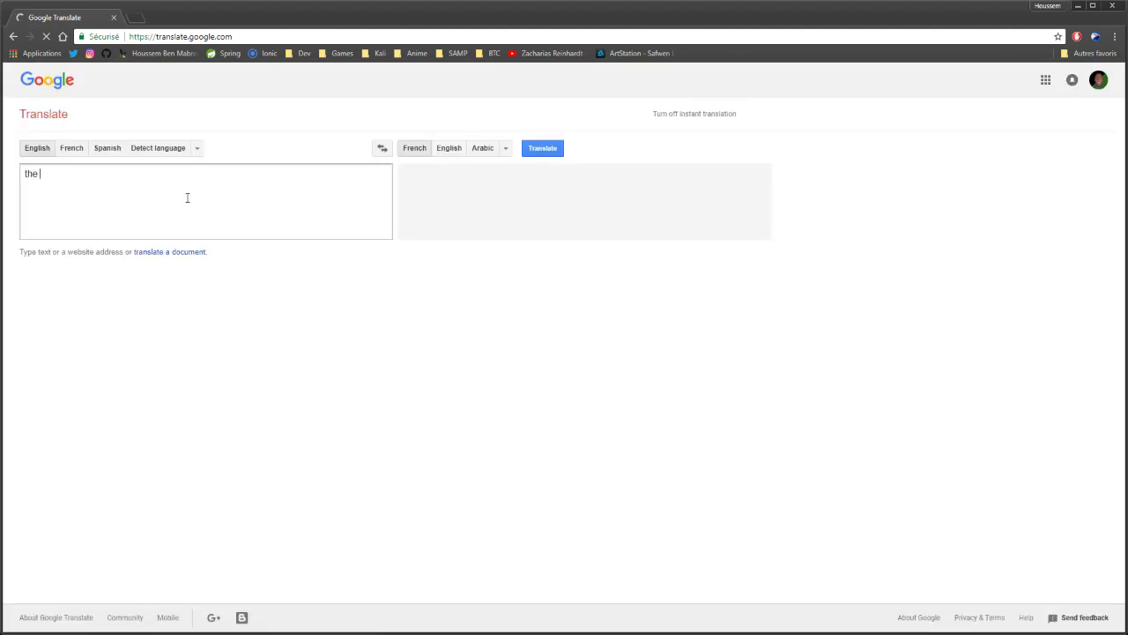
text(city)
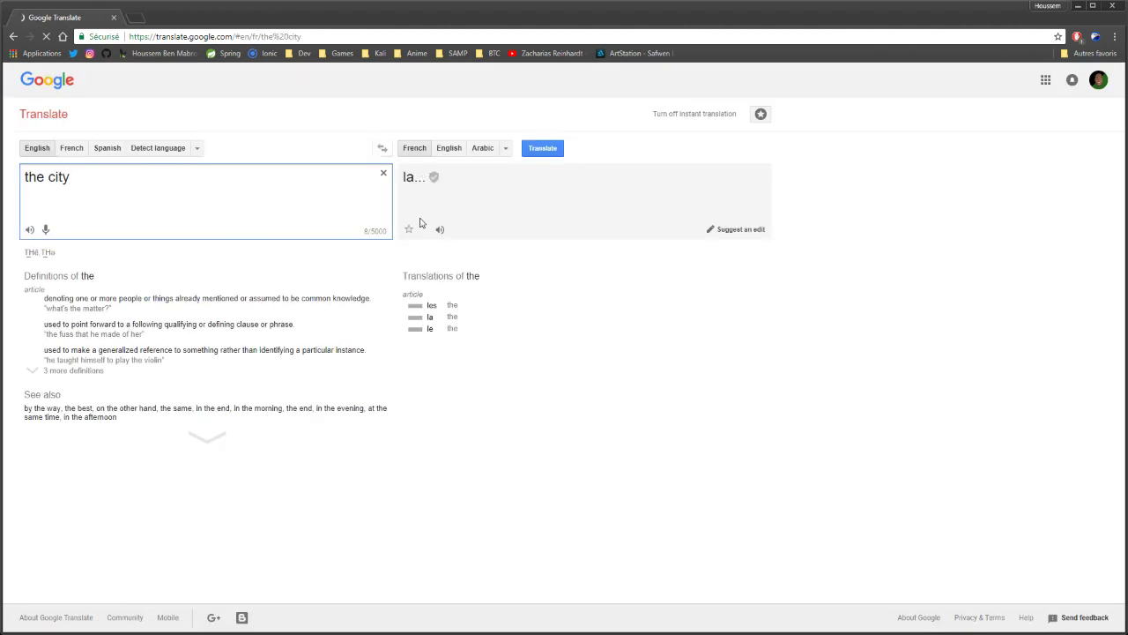
key(alt+Tab)
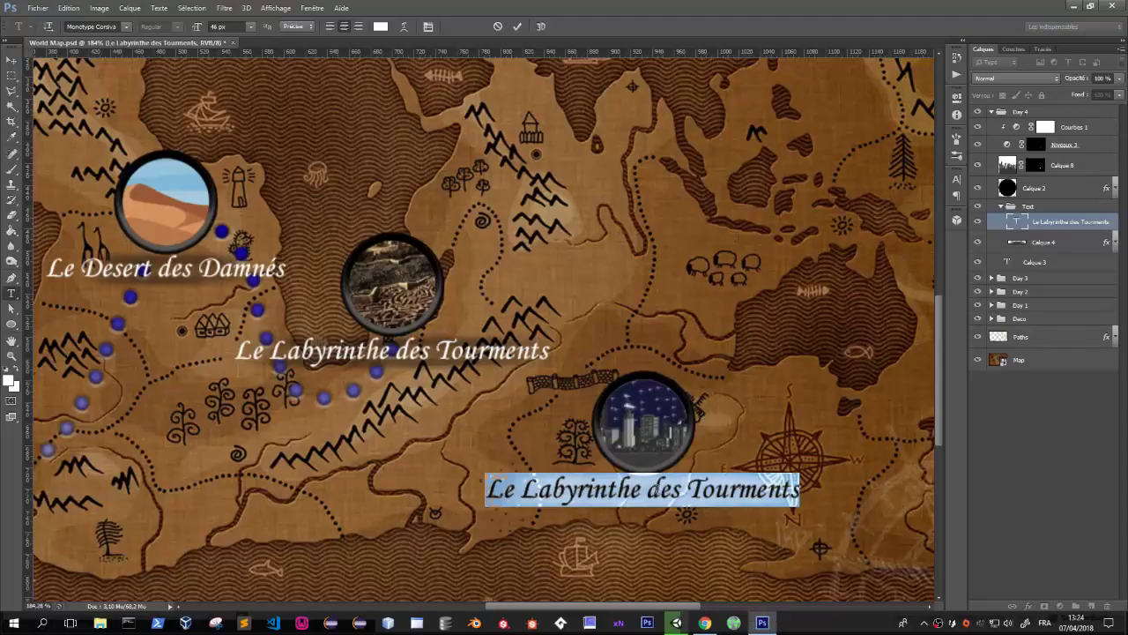
Change the caption to 'La Ville' and narrow its dark shadow band to fit.
text(La V)
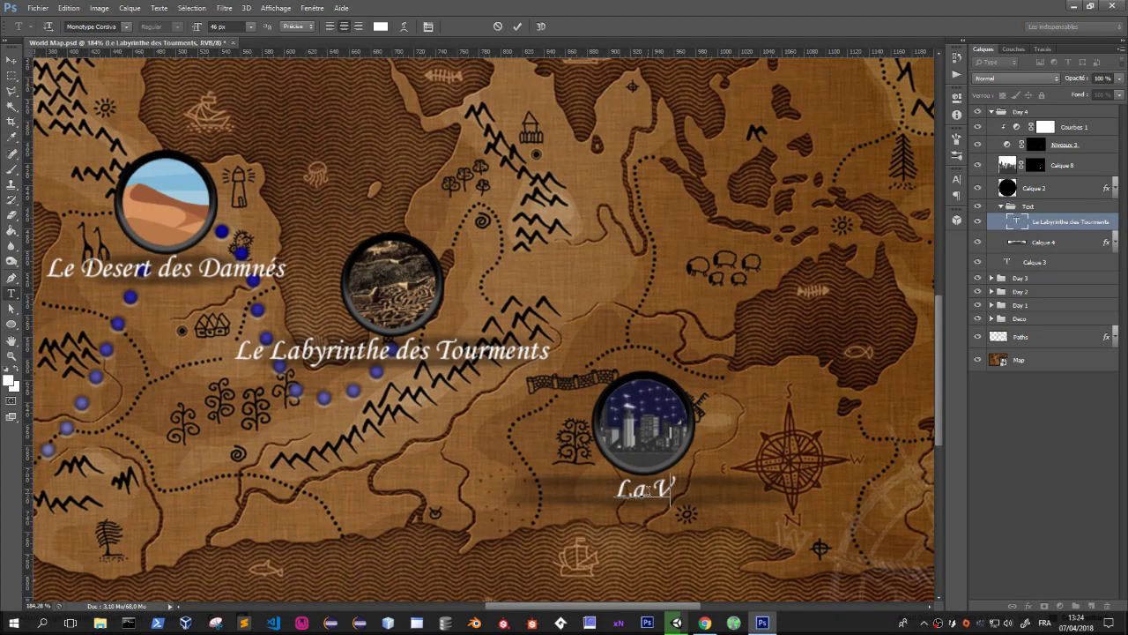
text(ille)
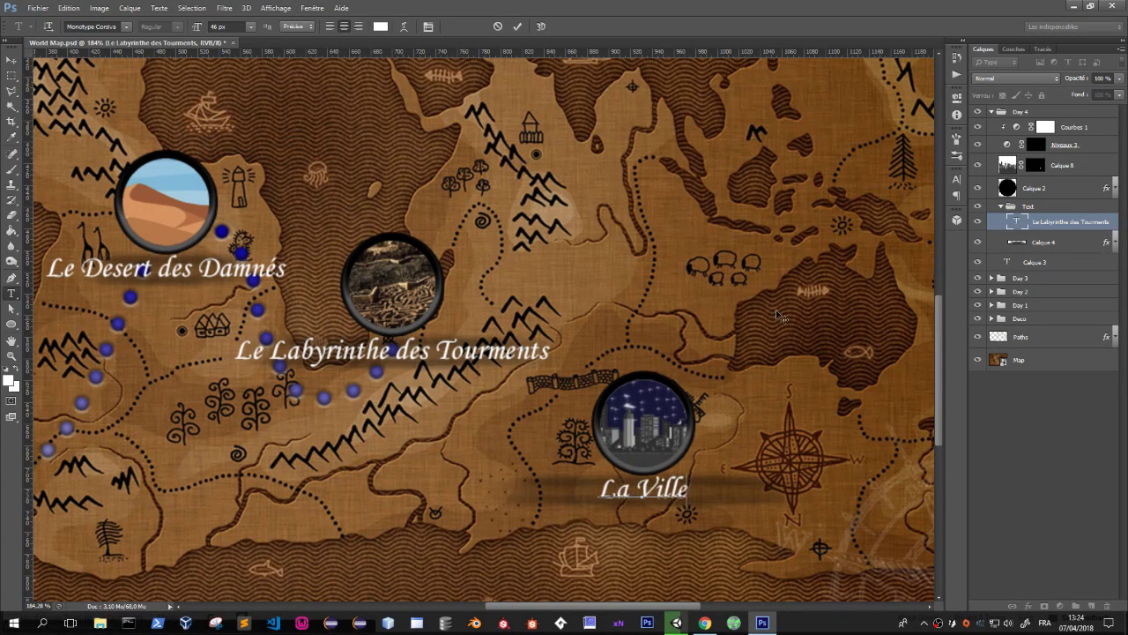
click(1048, 245)
key(ctrl+t)
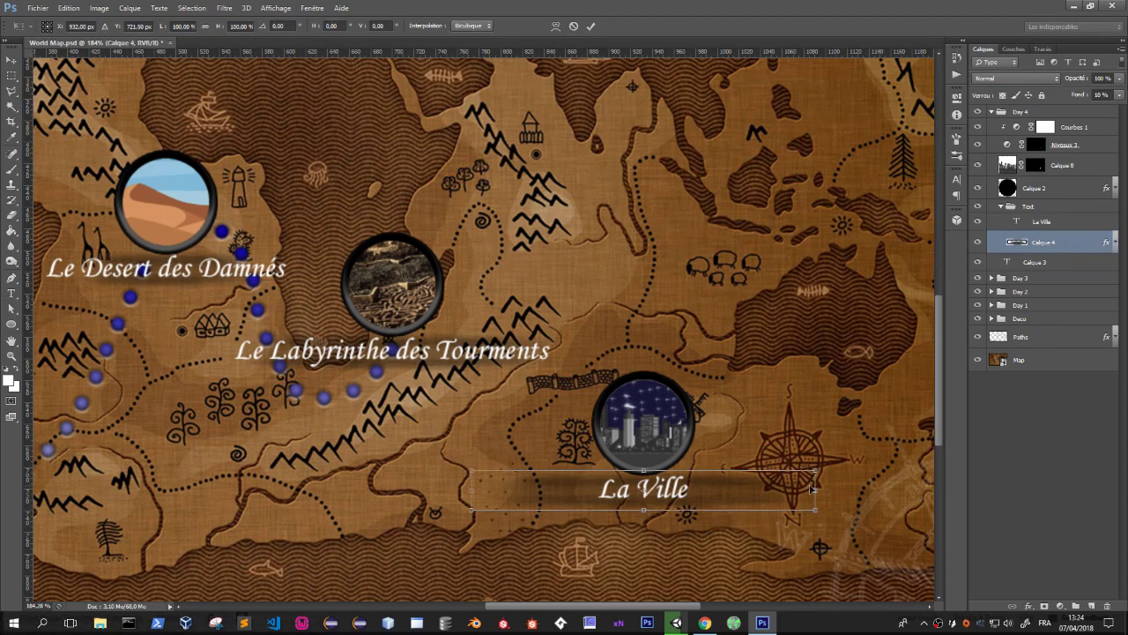
alt+drag(818, 486, 703, 486)
key(Return)
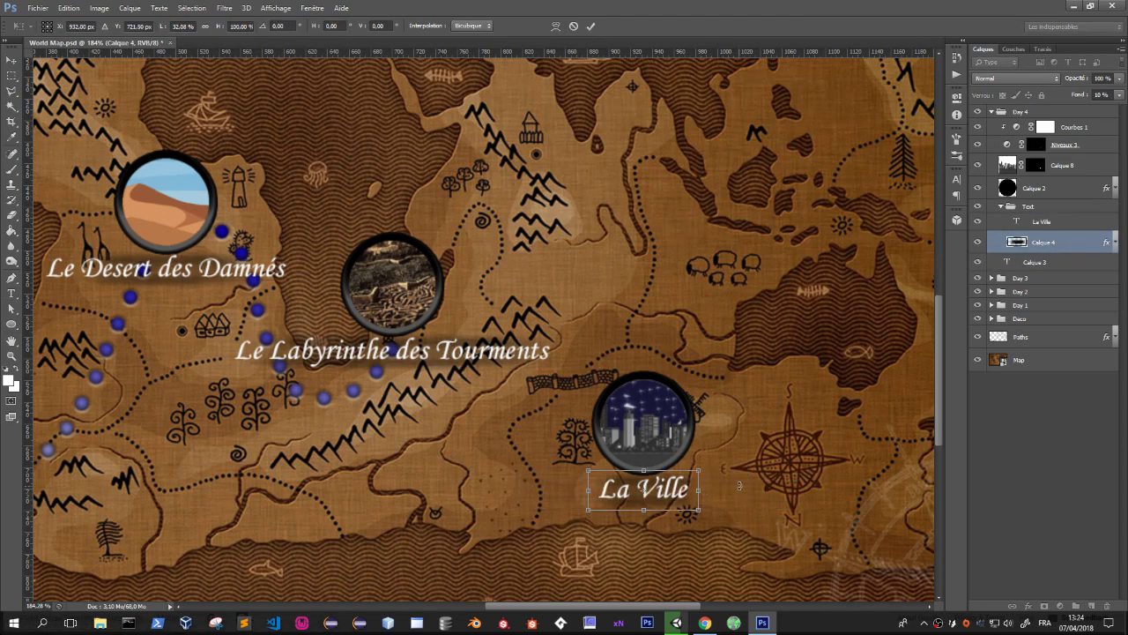
Collapse the Day 4 group in the Layers panel.
key(z)
alt+scroll(719, 456, down, 3)
alt+scroll(718, 456, up, 2)
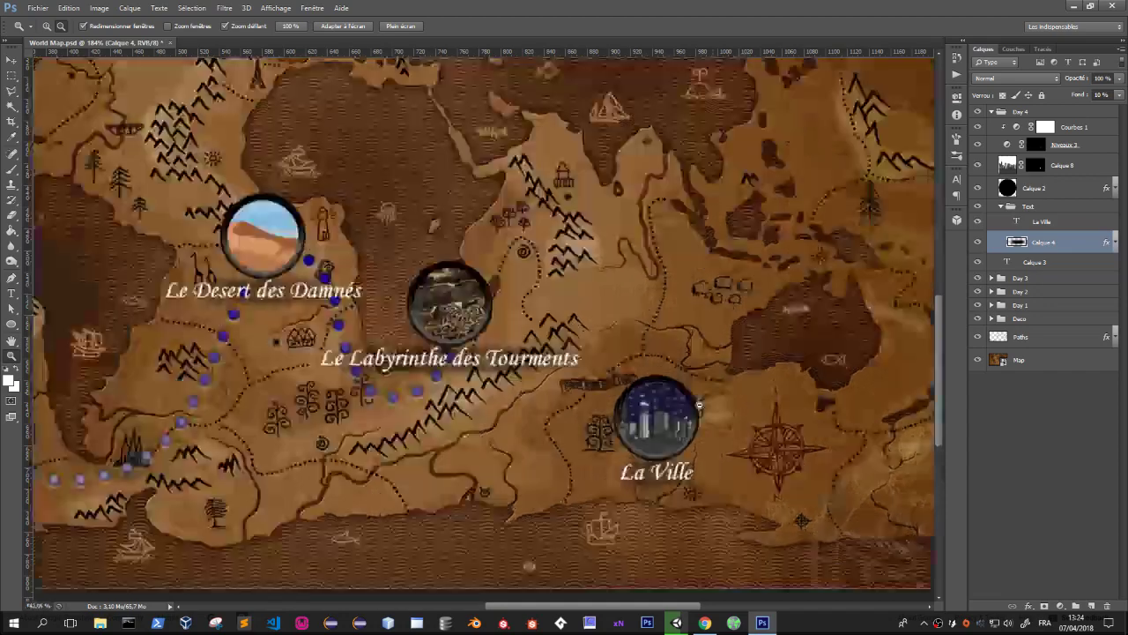
click(993, 113)
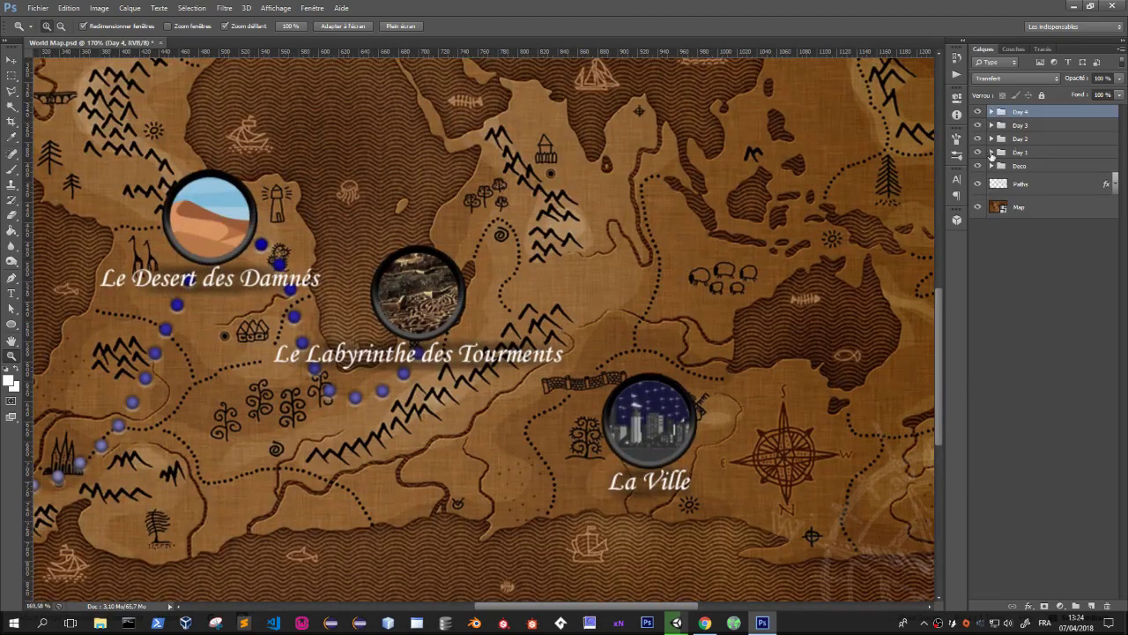
Select the Paths layer, switch to the Brush tool and bring up the brush tip settings.
click(976, 183)
click(976, 184)
click(1022, 183)
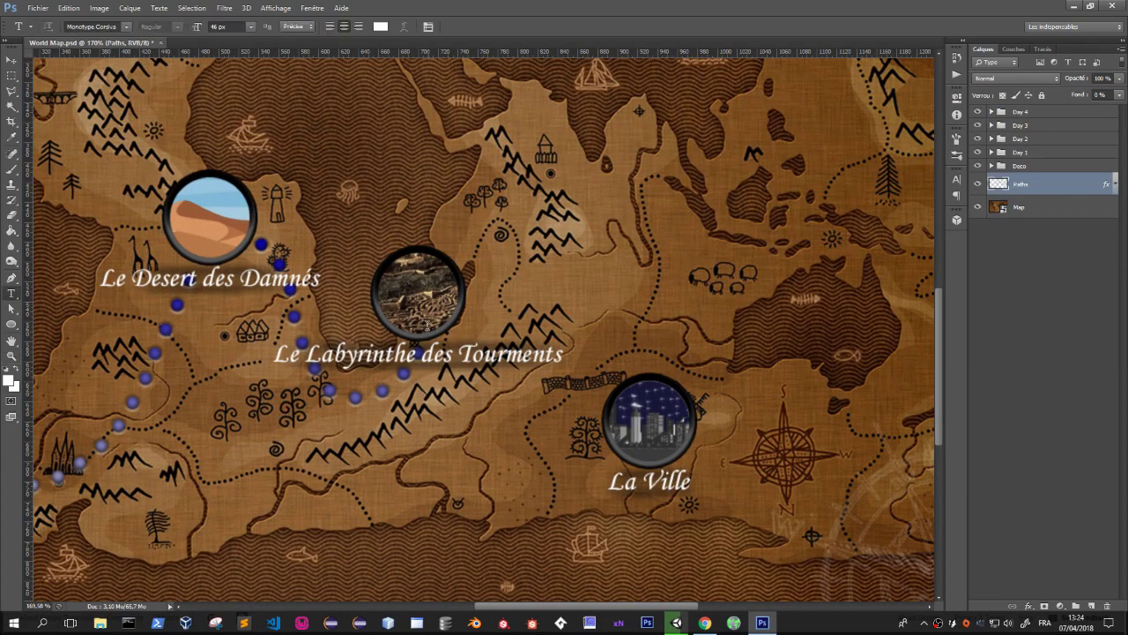
key(b)
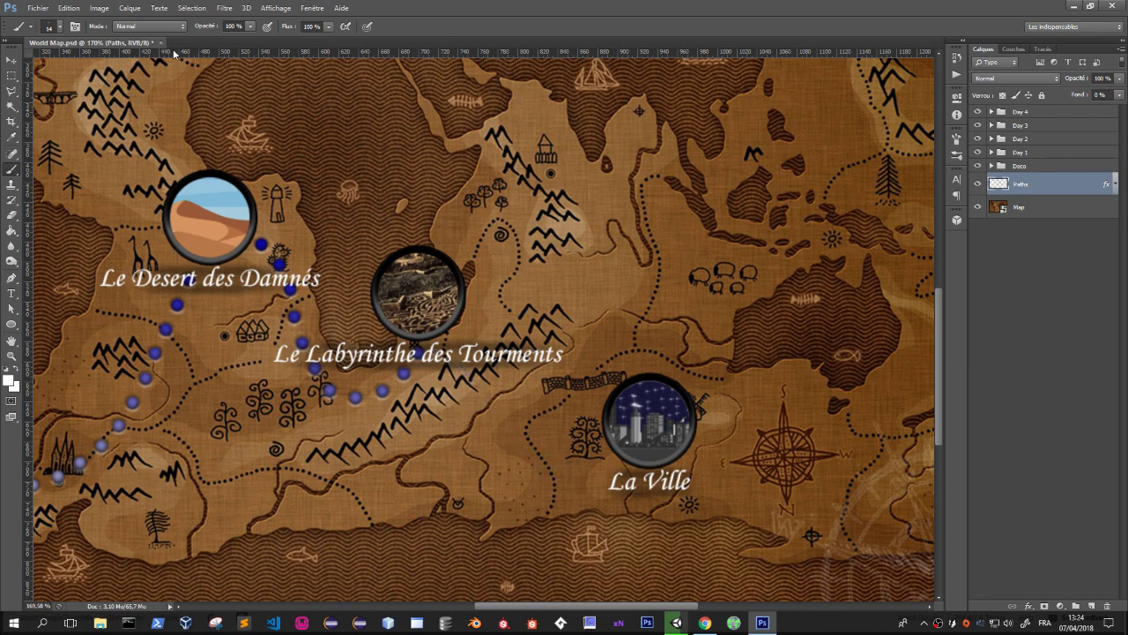
click(62, 27)
scroll(131, 154, up, 3)
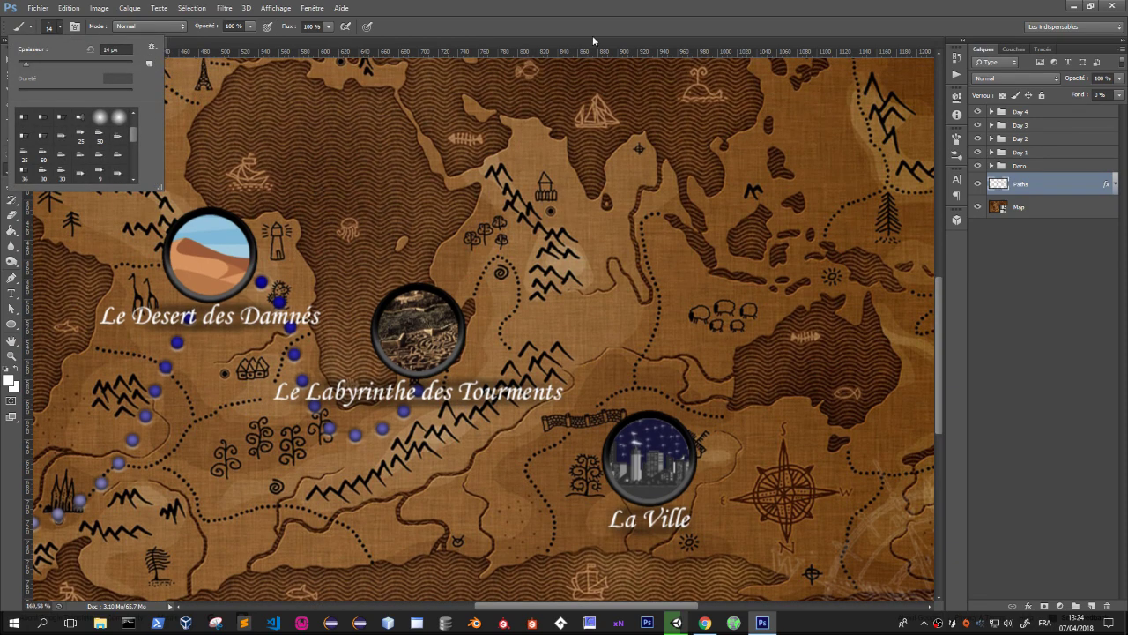
click(76, 26)
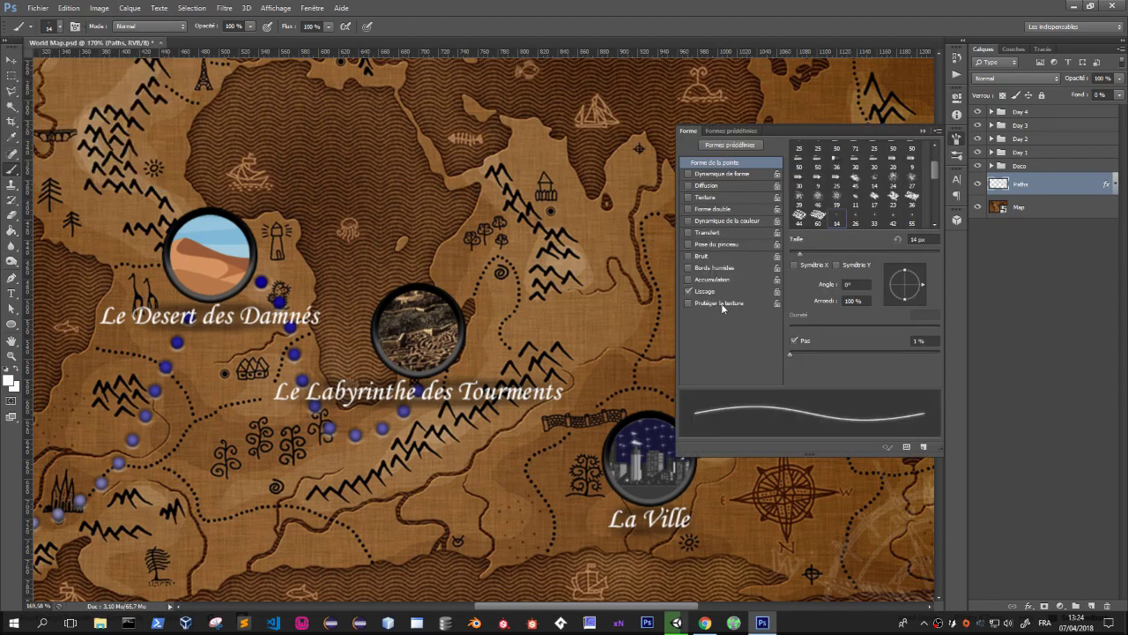
Pick the 30 px round tip and try 54% and 160% spacing with undone test dot trails.
drag(782, 350, 829, 354)
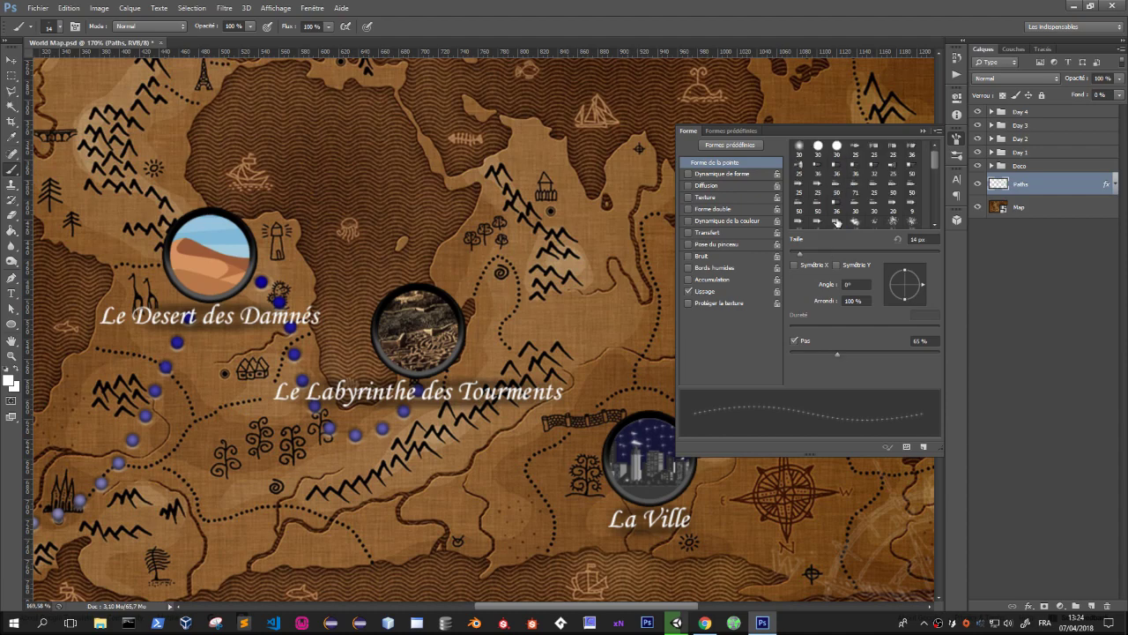
scroll(838, 185, up, 3)
click(837, 149)
drag(801, 355, 886, 356)
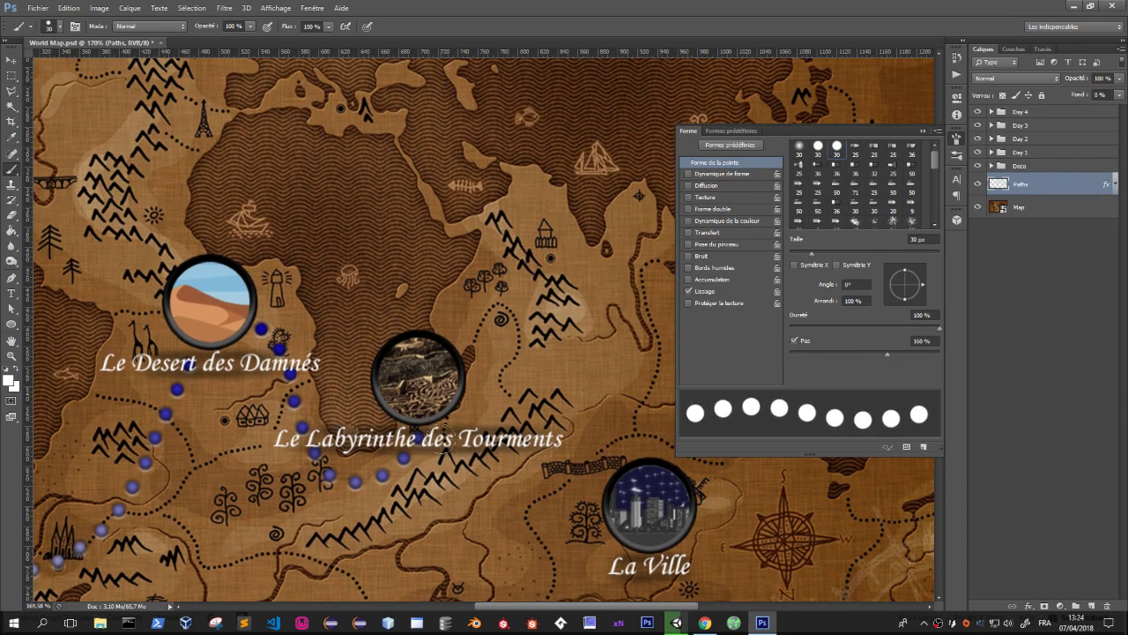
drag(491, 458, 617, 539)
key(ctrl+z)
drag(808, 254, 802, 255)
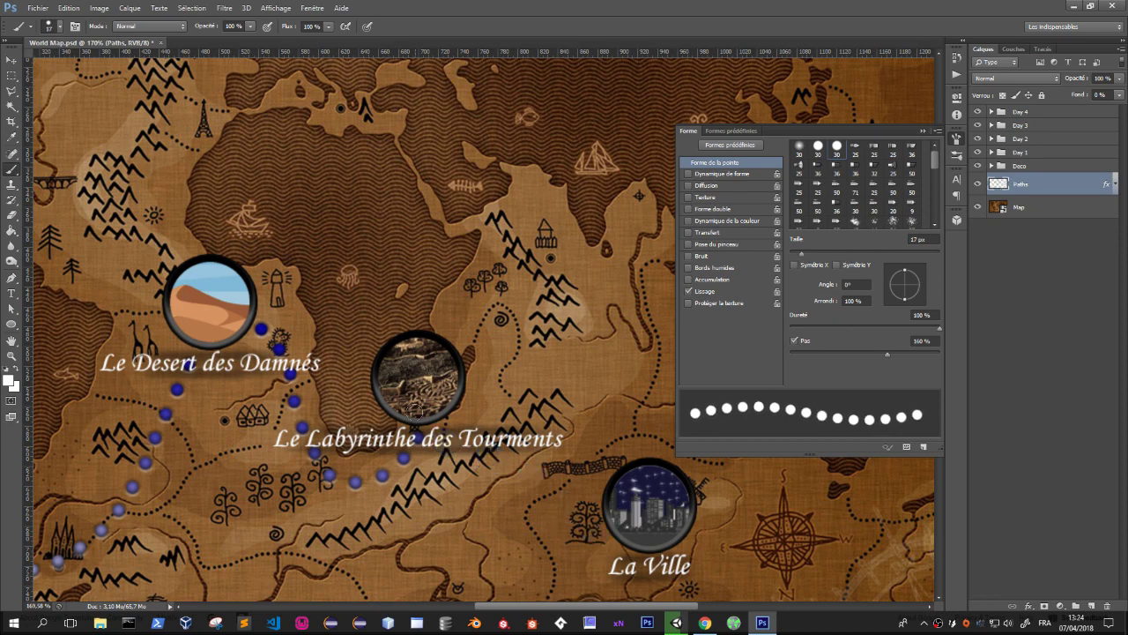
drag(432, 448, 626, 560)
key(ctrl+z)
Settle on a 13 px tip at 201% spacing and paint a test dot trail toward La Ville.
drag(797, 251, 796, 250)
drag(451, 451, 587, 542)
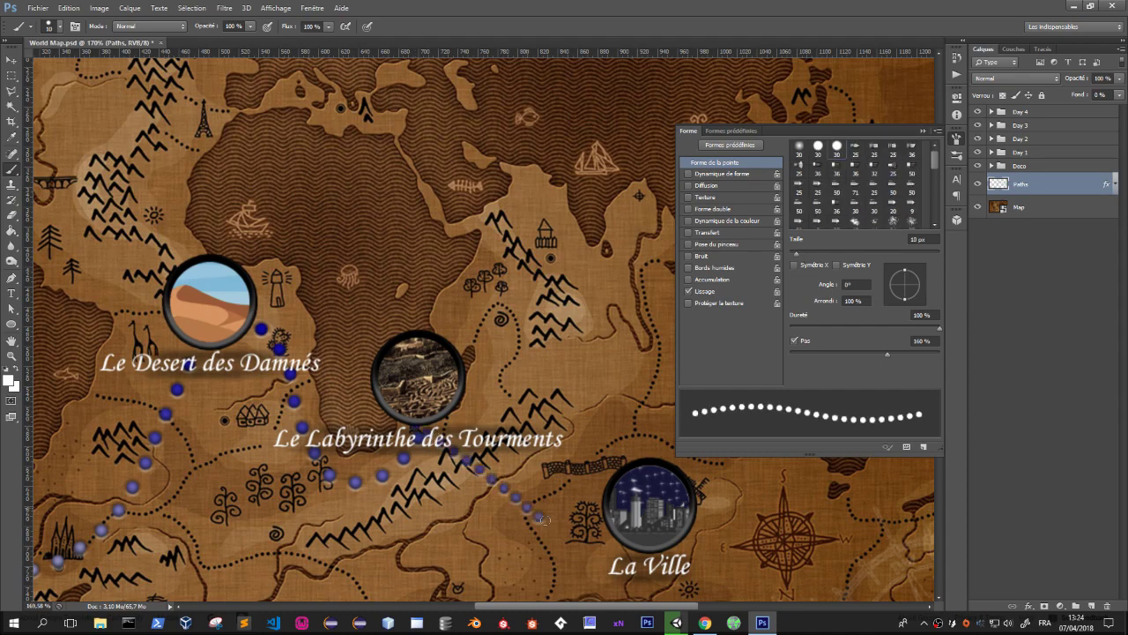
key(ctrl+z)
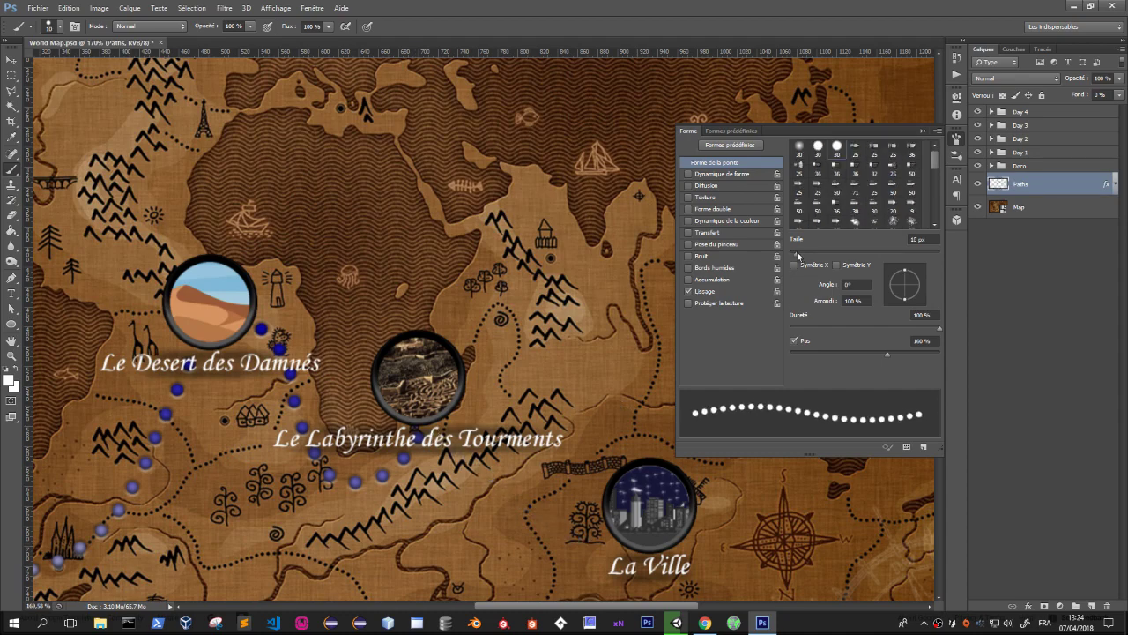
drag(798, 253, 799, 253)
drag(419, 466, 578, 533)
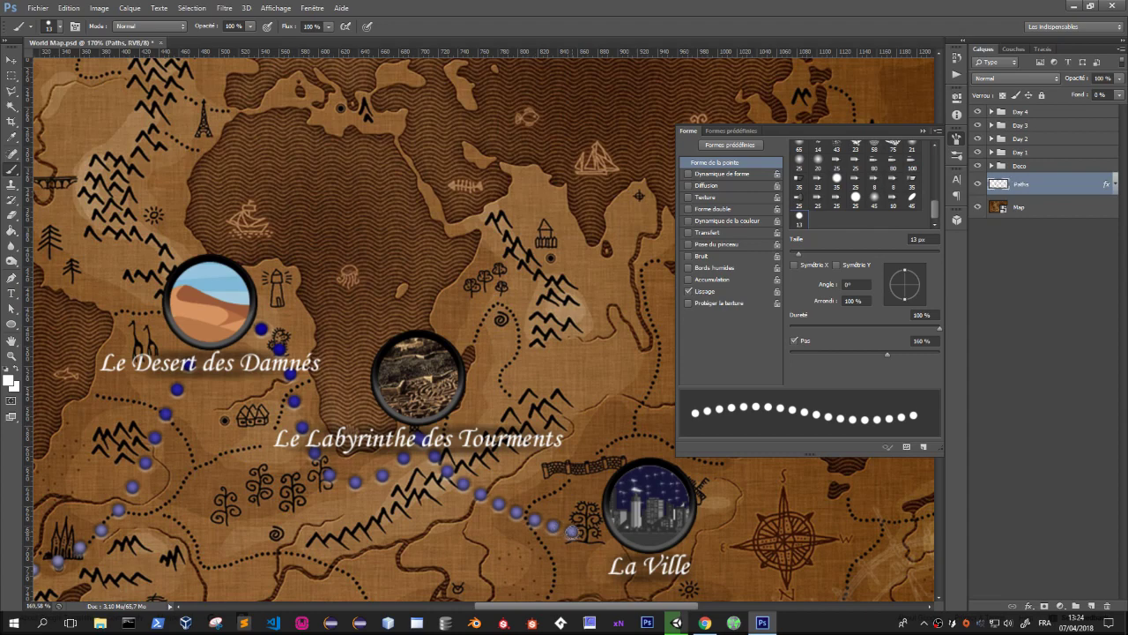
key(ctrl+z)
drag(896, 352, 902, 353)
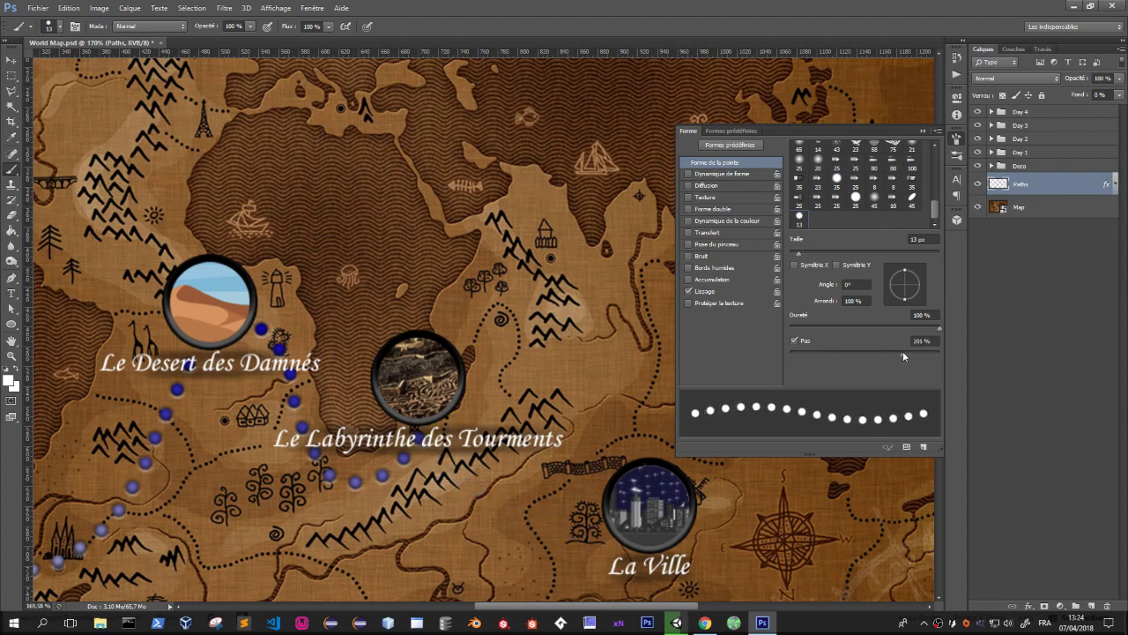
drag(458, 449, 617, 539)
Replace the test trail with blue dots painted from the Labyrinthe circle over to La Ville.
key(ctrl+z)
drag(466, 388, 635, 466)
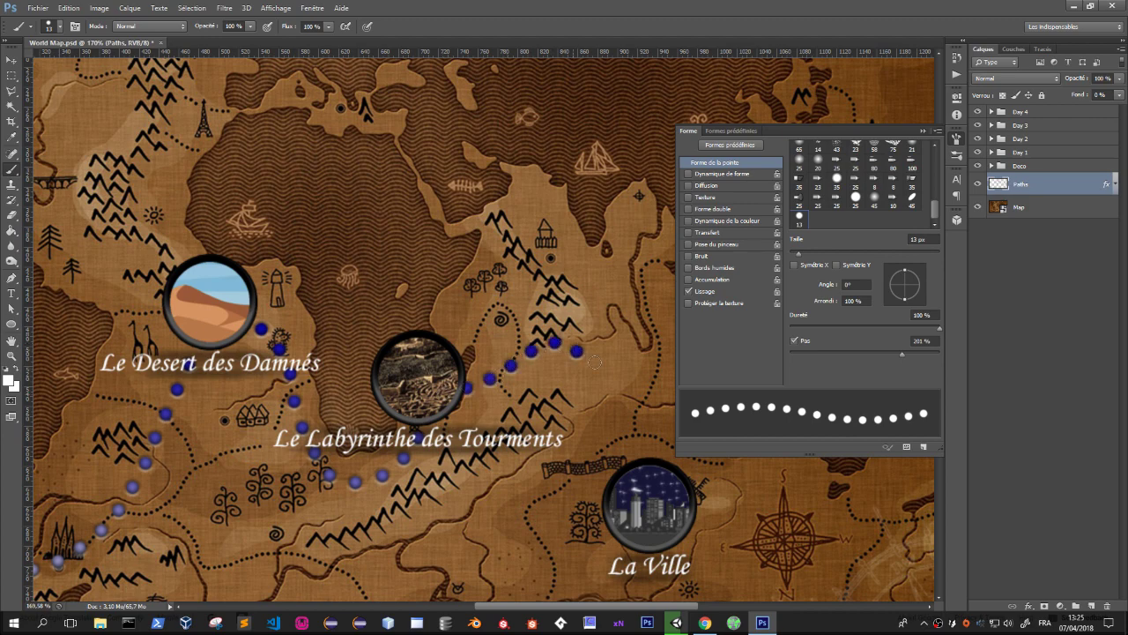
alt+scroll(541, 427, down, 2)
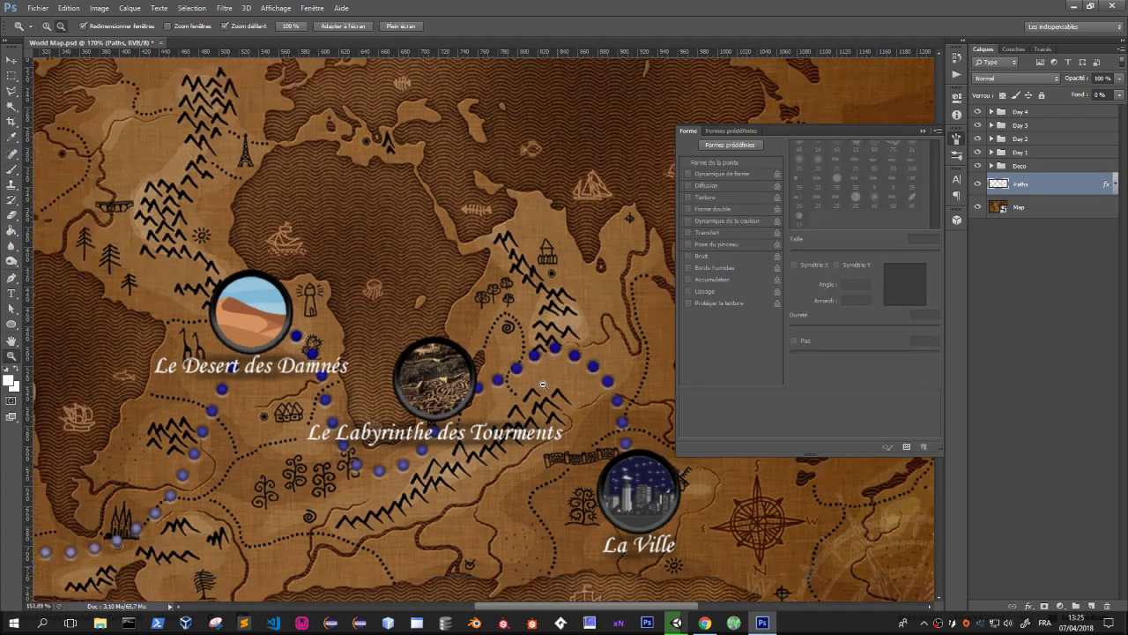
alt+scroll(541, 427, down, 2)
key(b)
mouse_move(504, 380)
mouse_down()
mouse_move(580, 377)
mouse_move(601, 399)
mouse_move(607, 438)
mouse_move(643, 379)
mouse_up()
key(z)
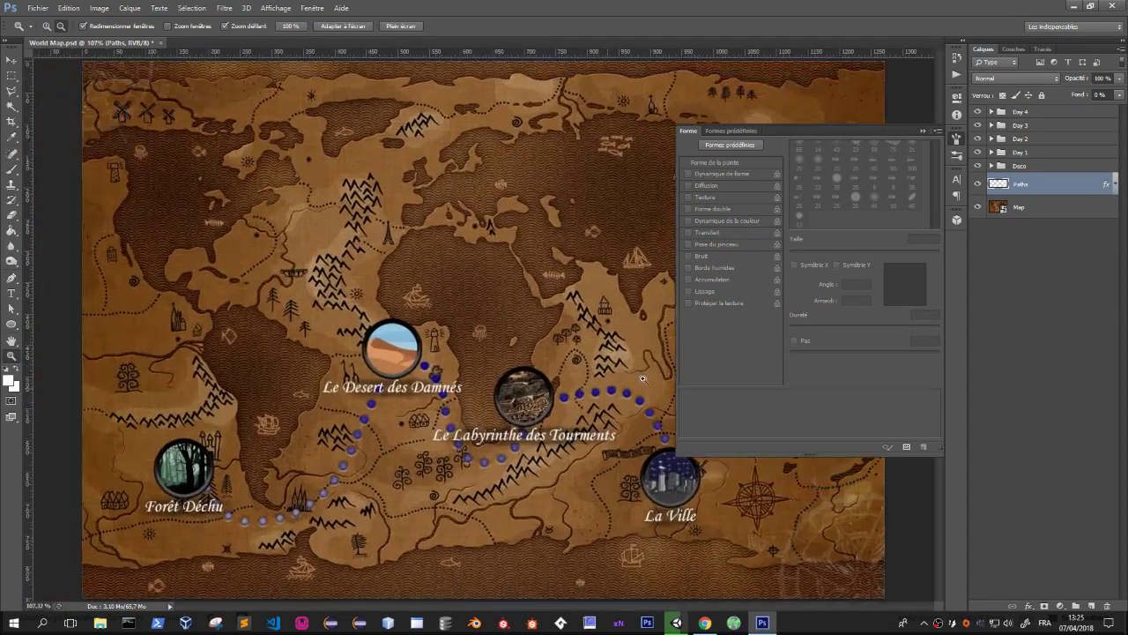
click(923, 130)
Give the Paths layer a yellow glow preset style after trying green, orange and red.
right_click(1025, 183)
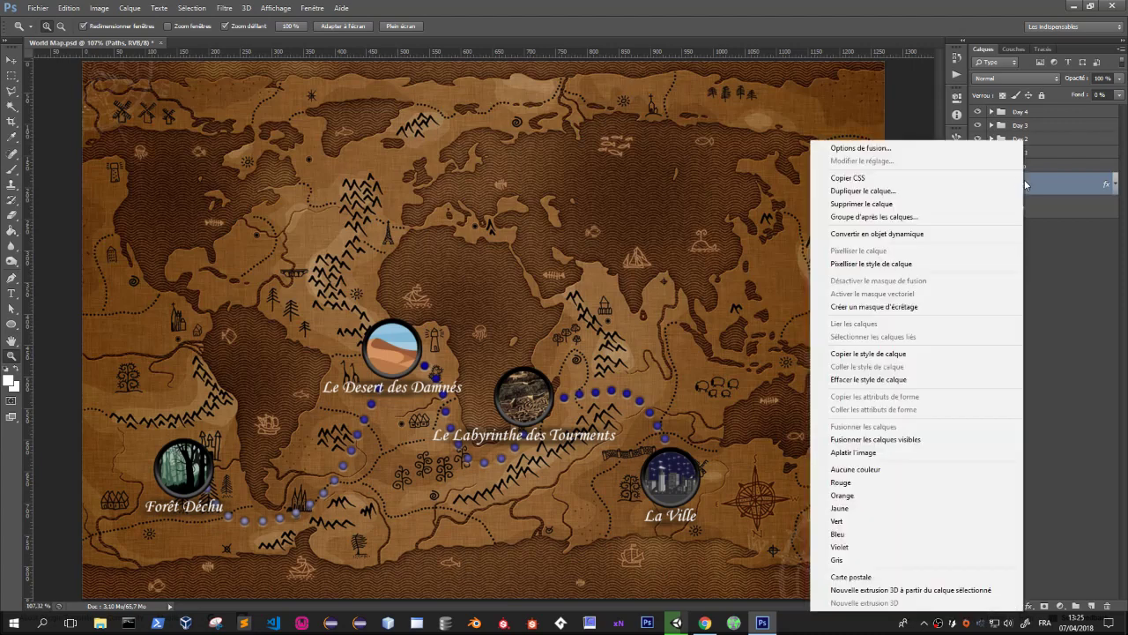
click(860, 148)
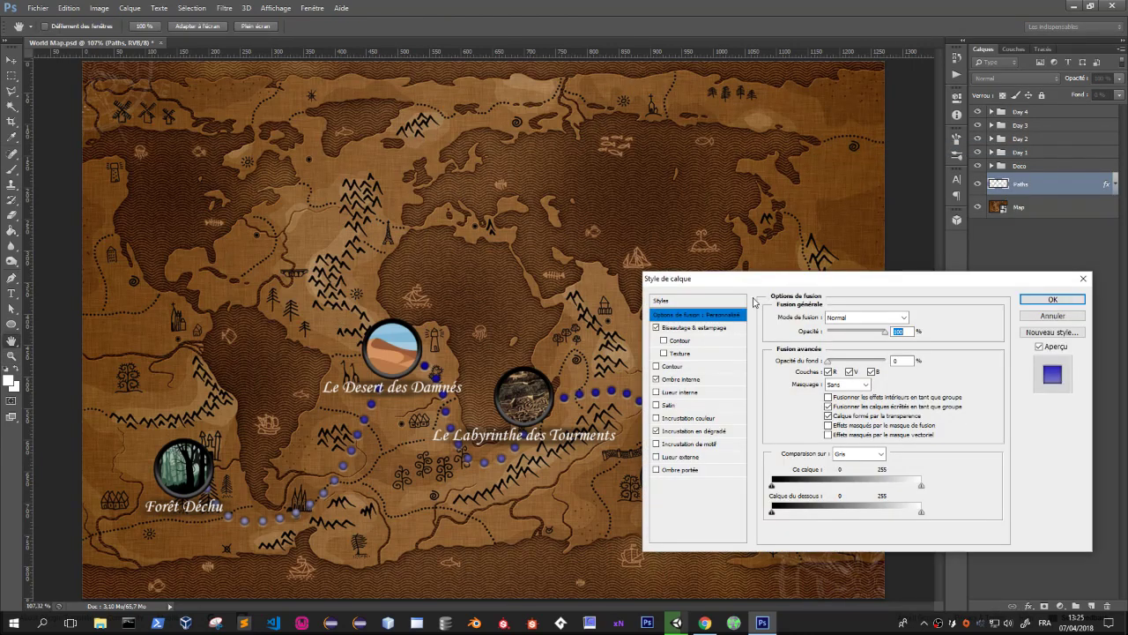
click(664, 304)
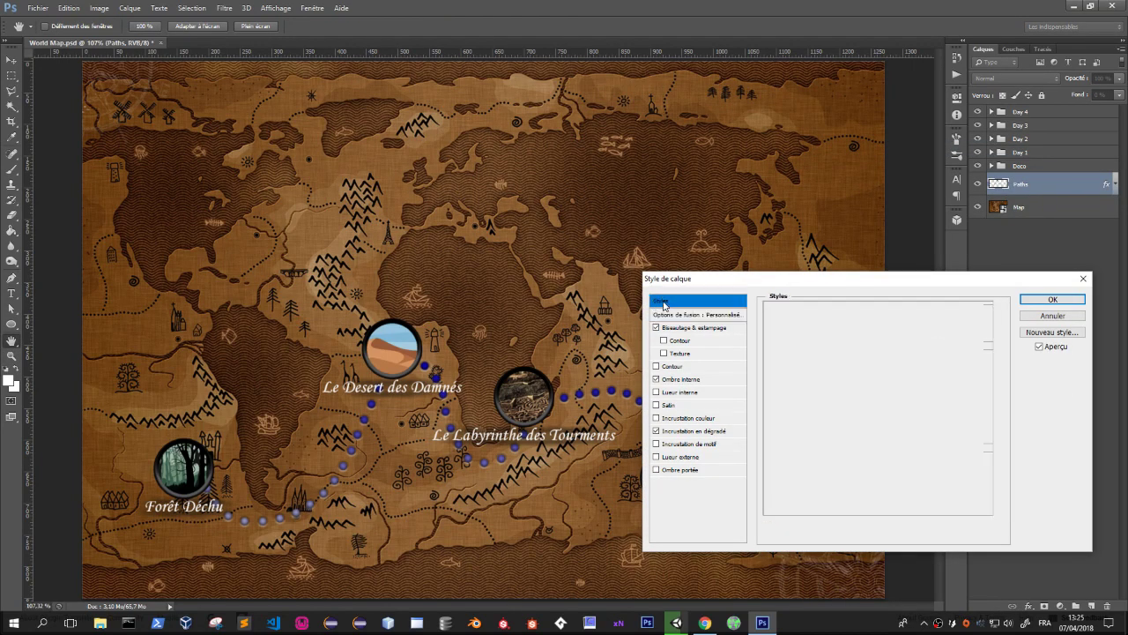
click(846, 405)
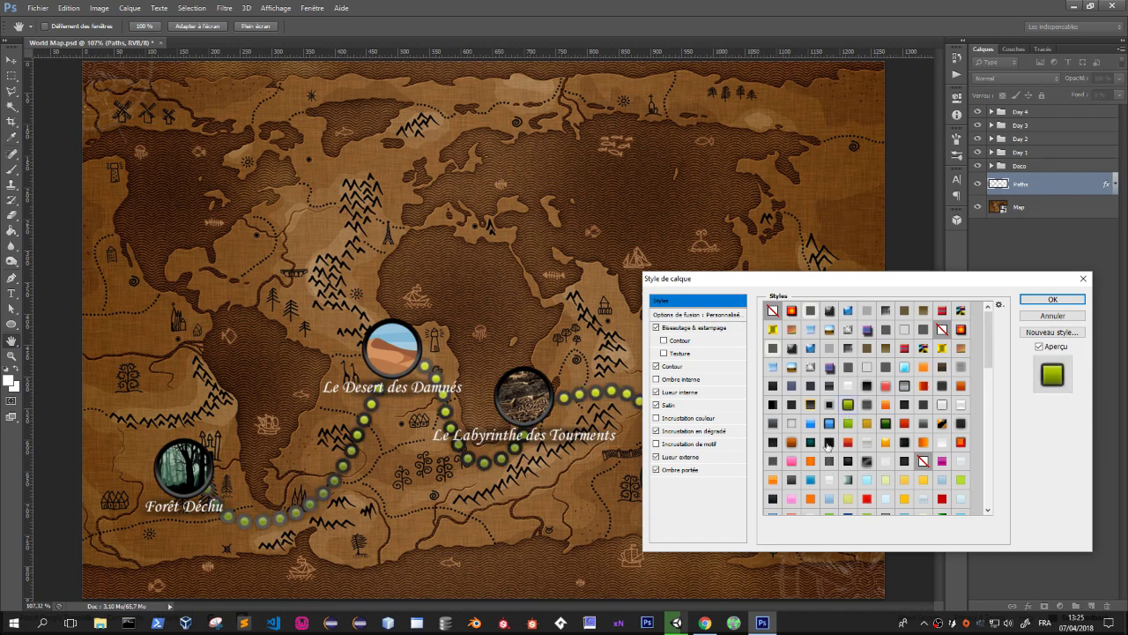
click(791, 480)
click(773, 480)
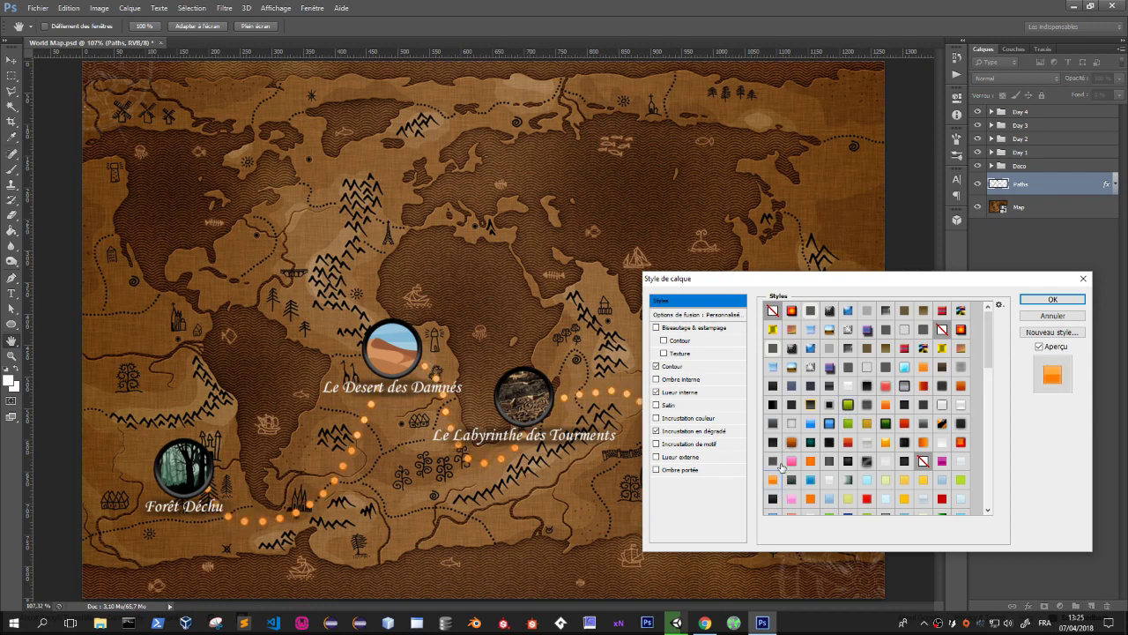
click(868, 501)
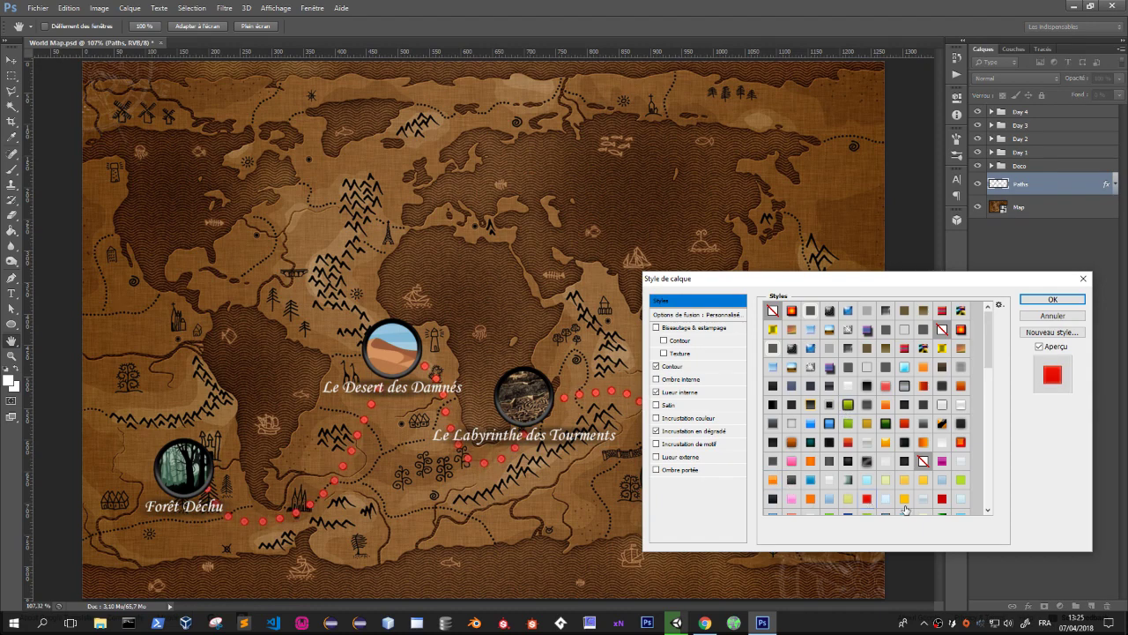
click(906, 499)
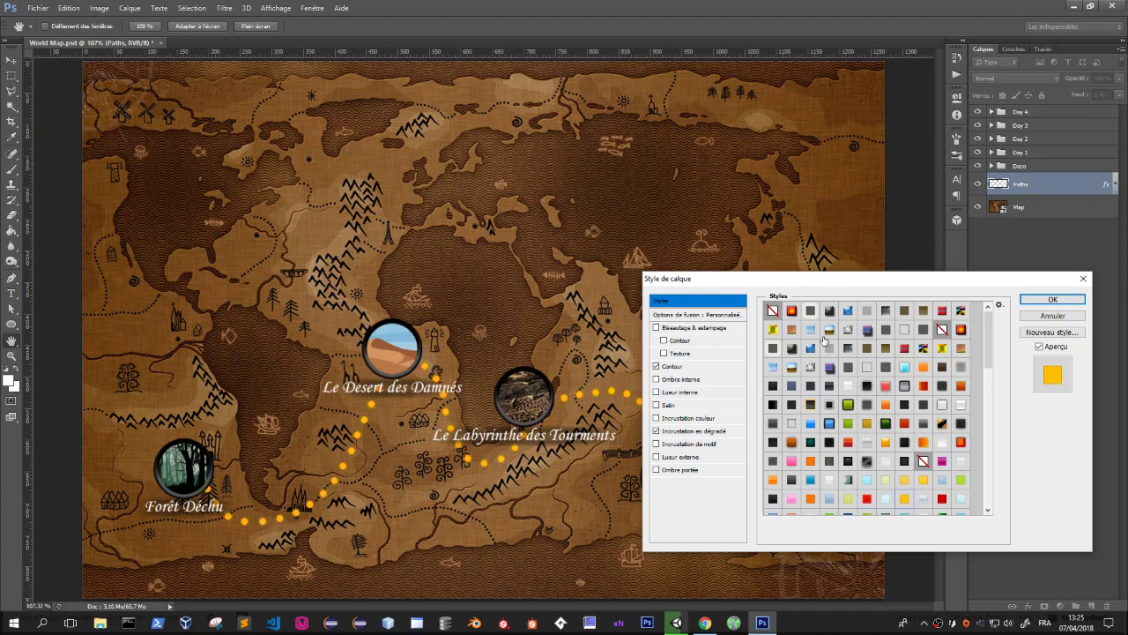
drag(774, 283, 591, 193)
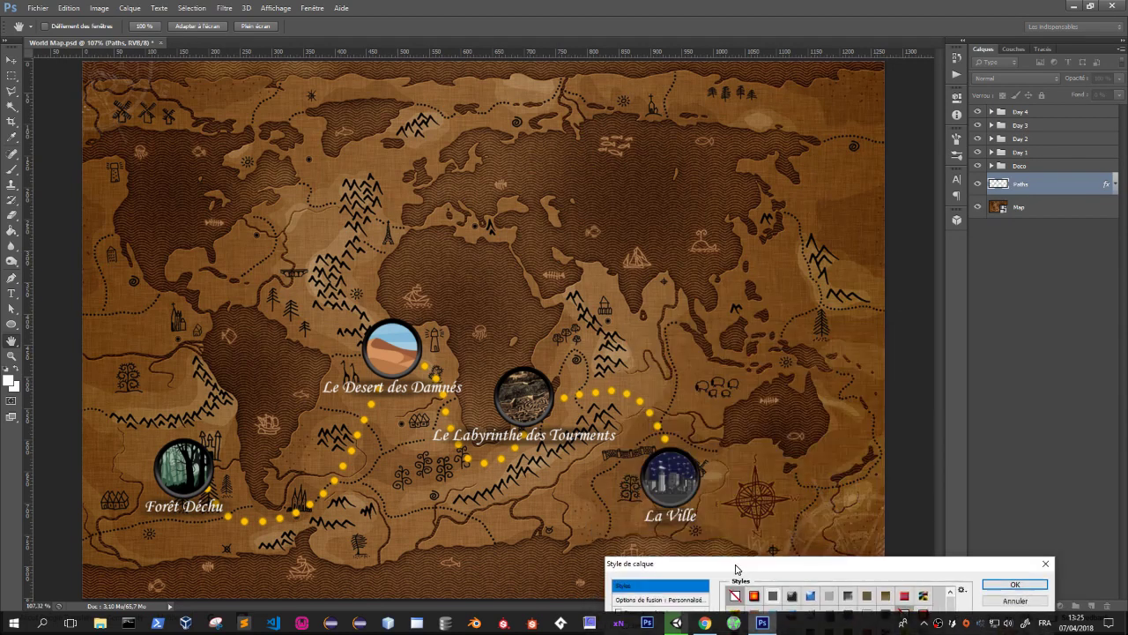
click(740, 394)
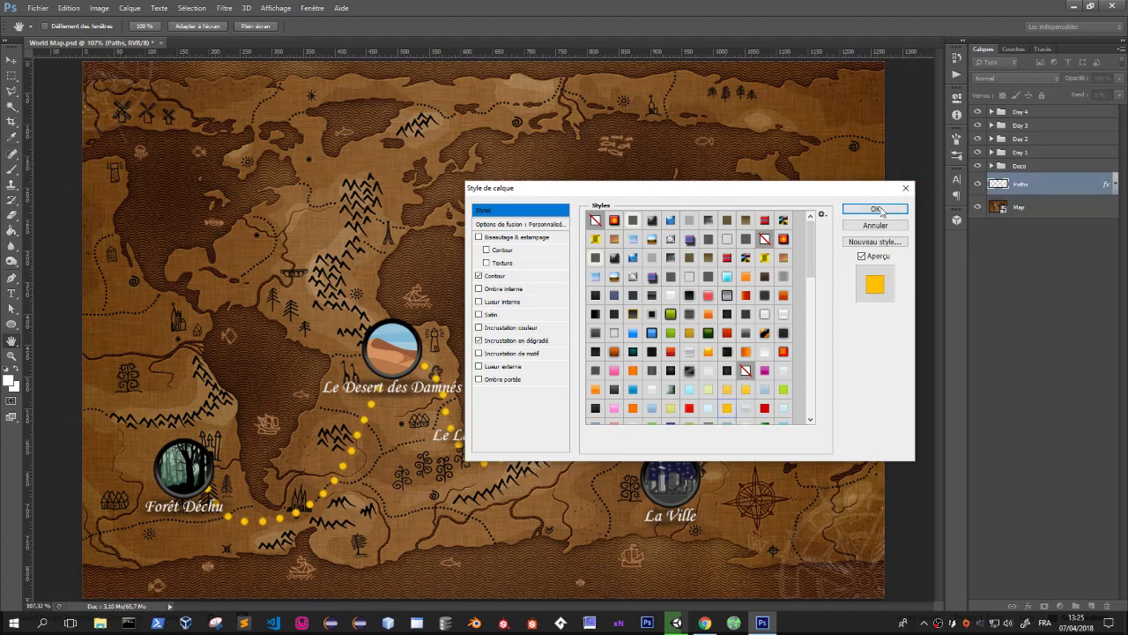
click(875, 209)
key(z)
key(ctrl+minus)
click(637, 343)
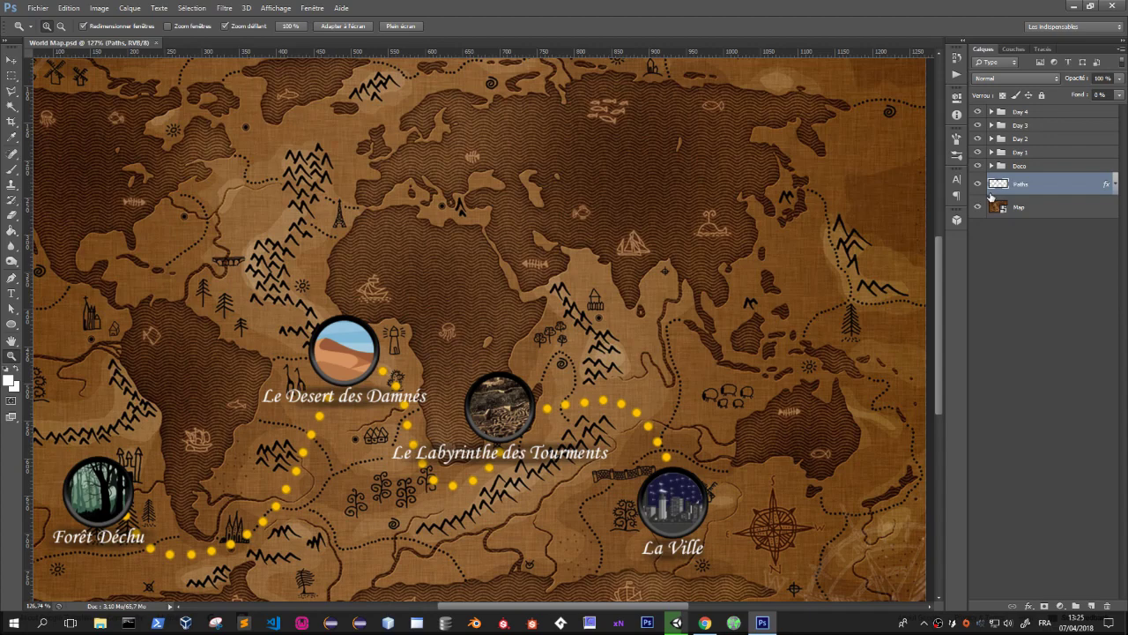
alt+scroll(637, 321, down, 4)
alt+scroll(637, 321, up, 4)
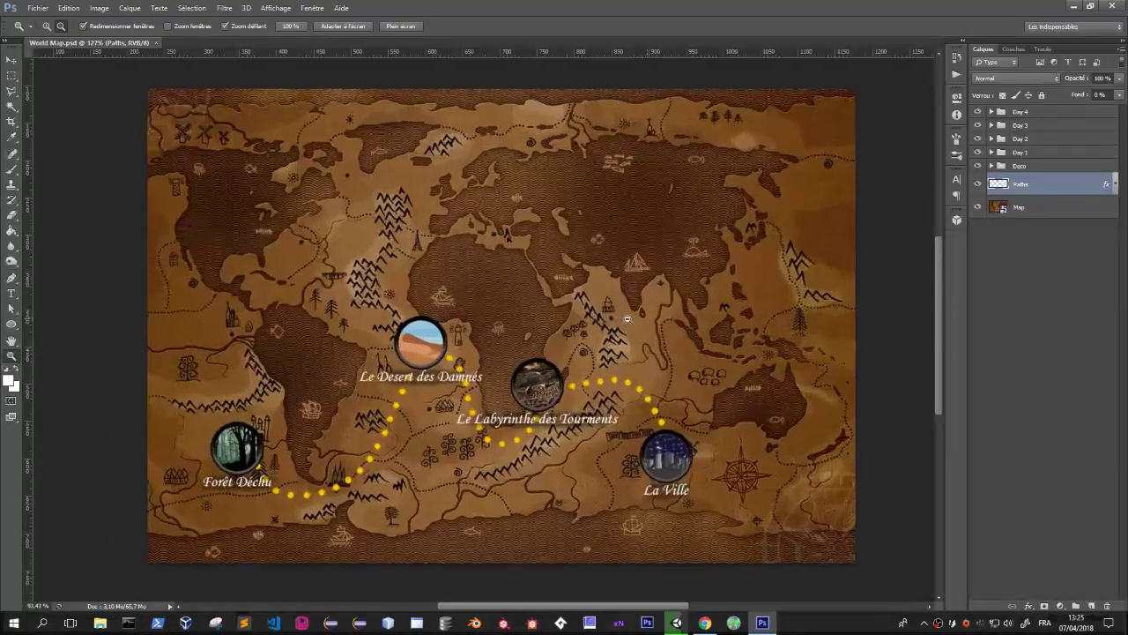
key(v)
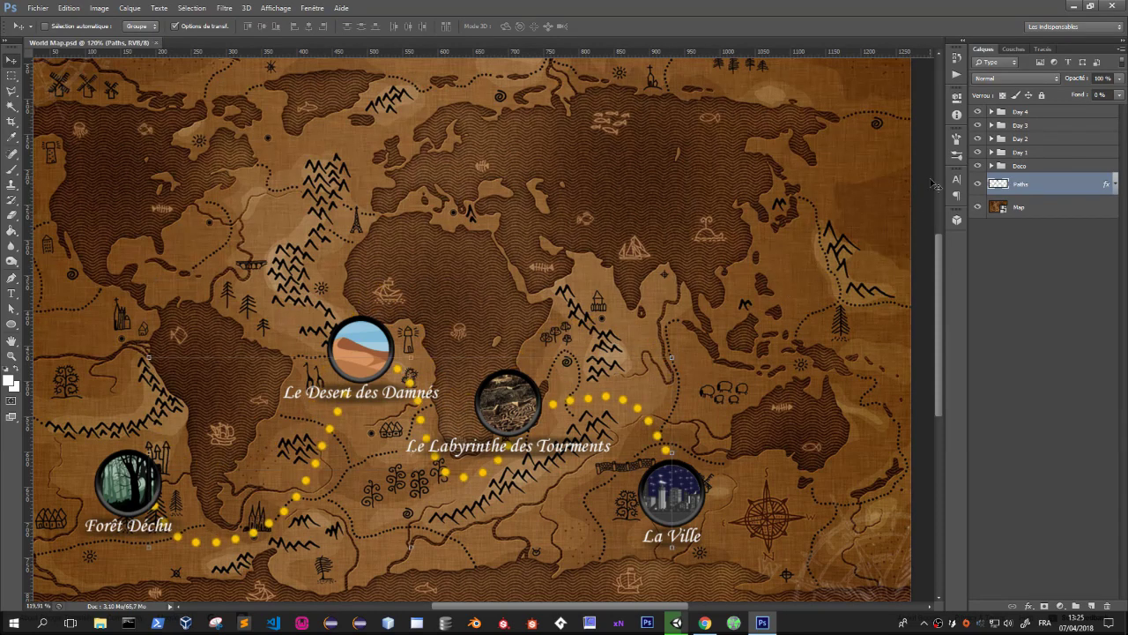
click(1020, 152)
shift+click(1020, 112)
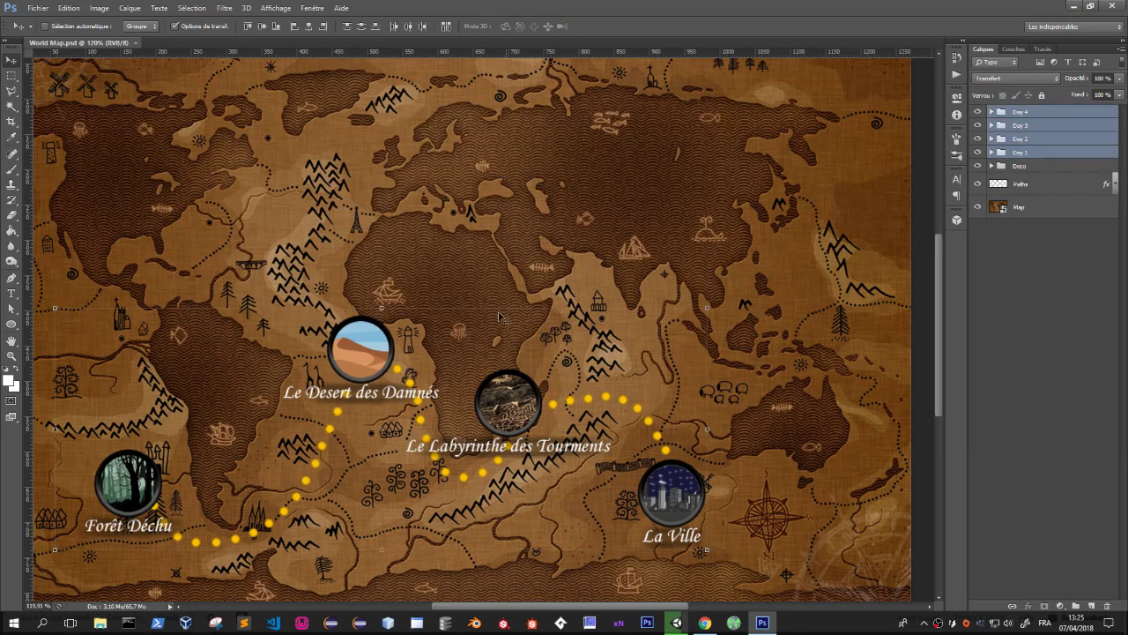
mouse_move(388, 345)
mouse_down()
mouse_move(464, 262)
mouse_move(369, 236)
mouse_up()
key(ctrl+z)
Save the map for web as World-Map.png in Desktop/PFE, replacing the existing file.
key(ctrl+alt+shift+s)
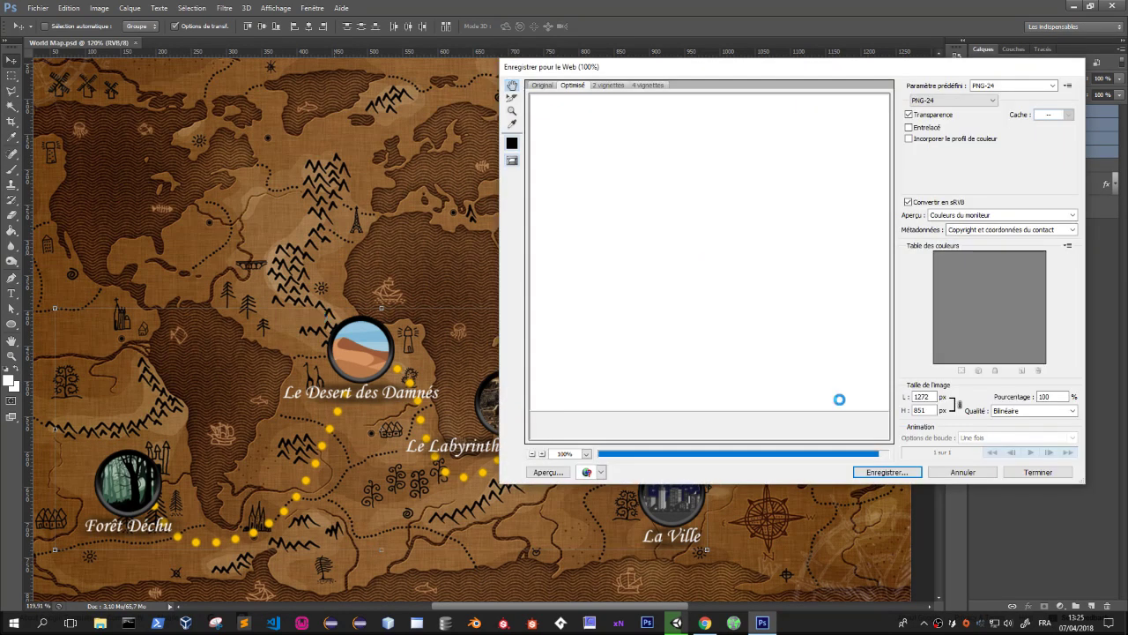
click(869, 473)
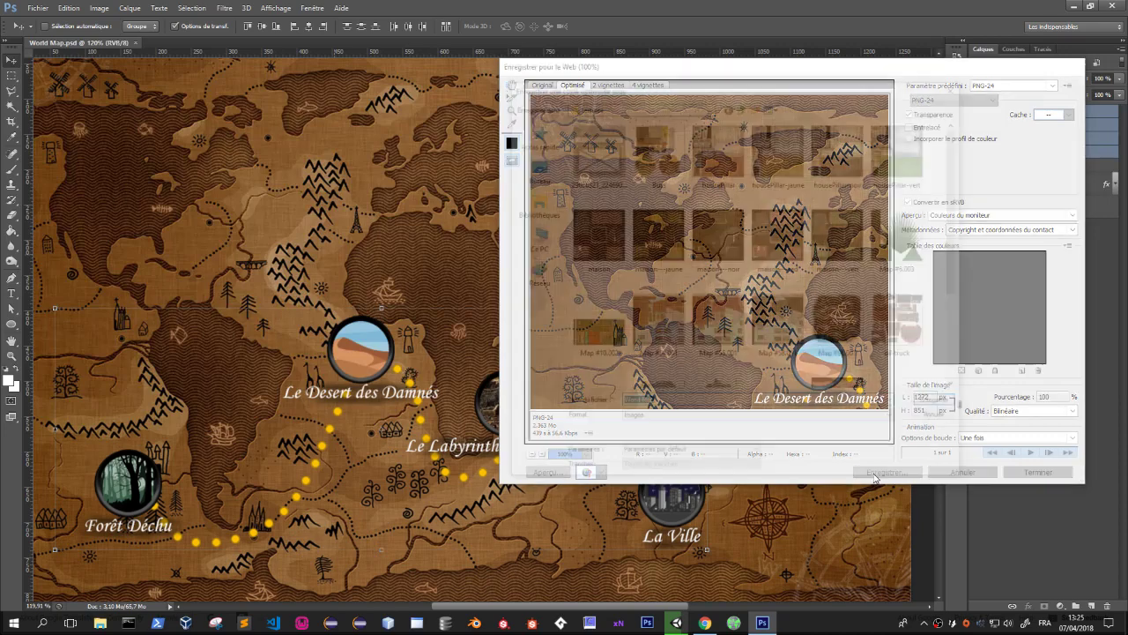
click(533, 169)
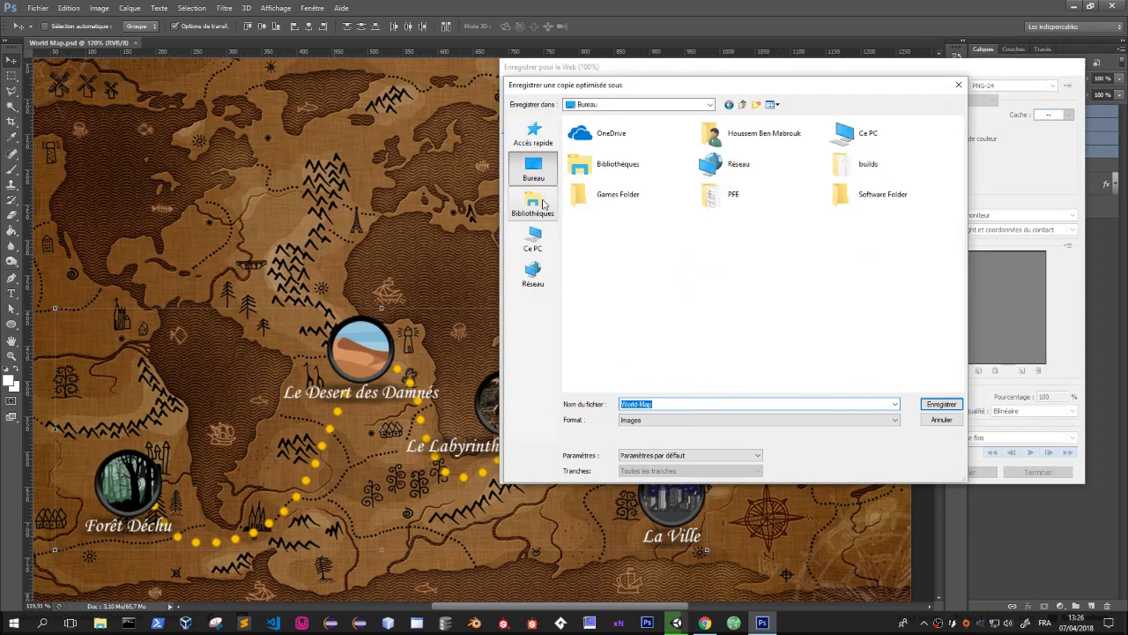
double_click(736, 194)
click(604, 247)
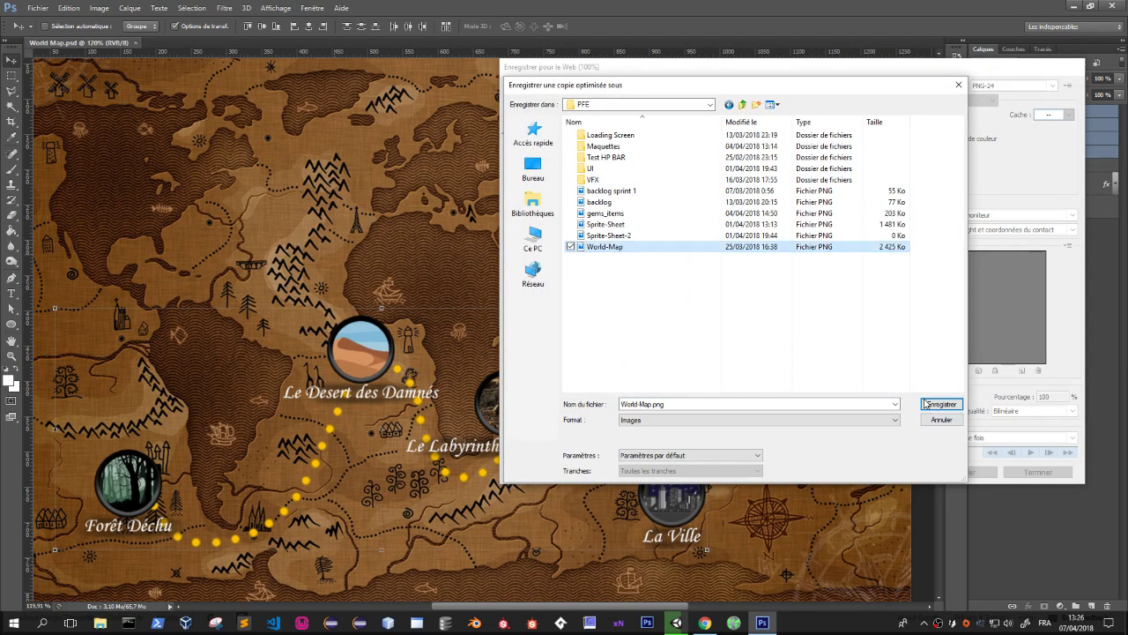
click(928, 403)
click(652, 302)
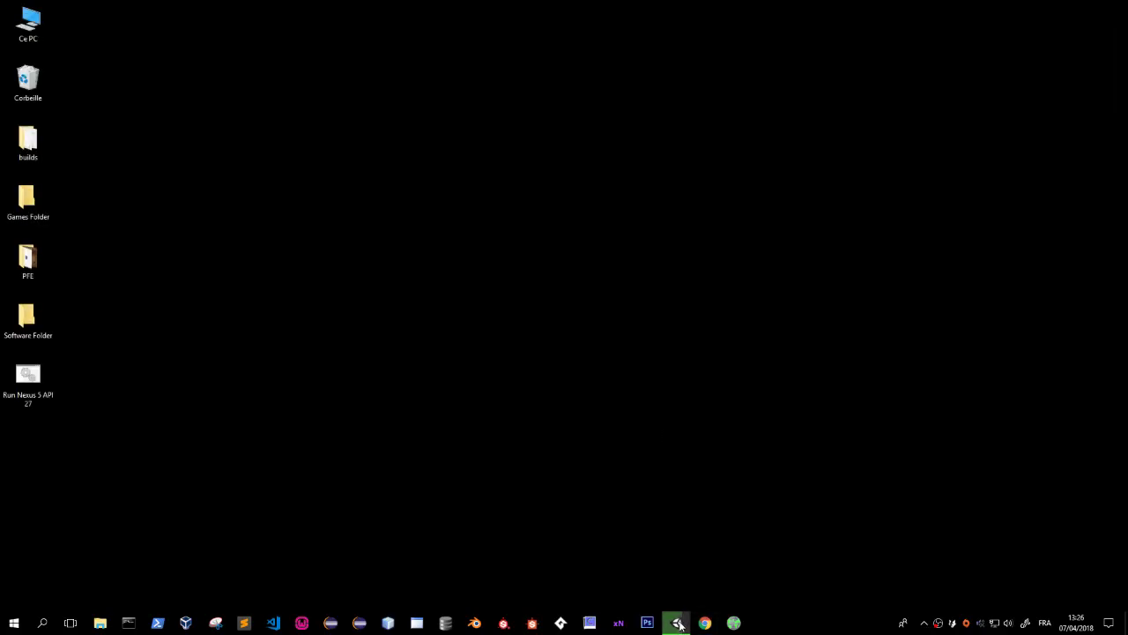
Return to Unity, select the World Map object and expand the Resources folder in Project.
mouse_move(677, 622)
click(664, 584)
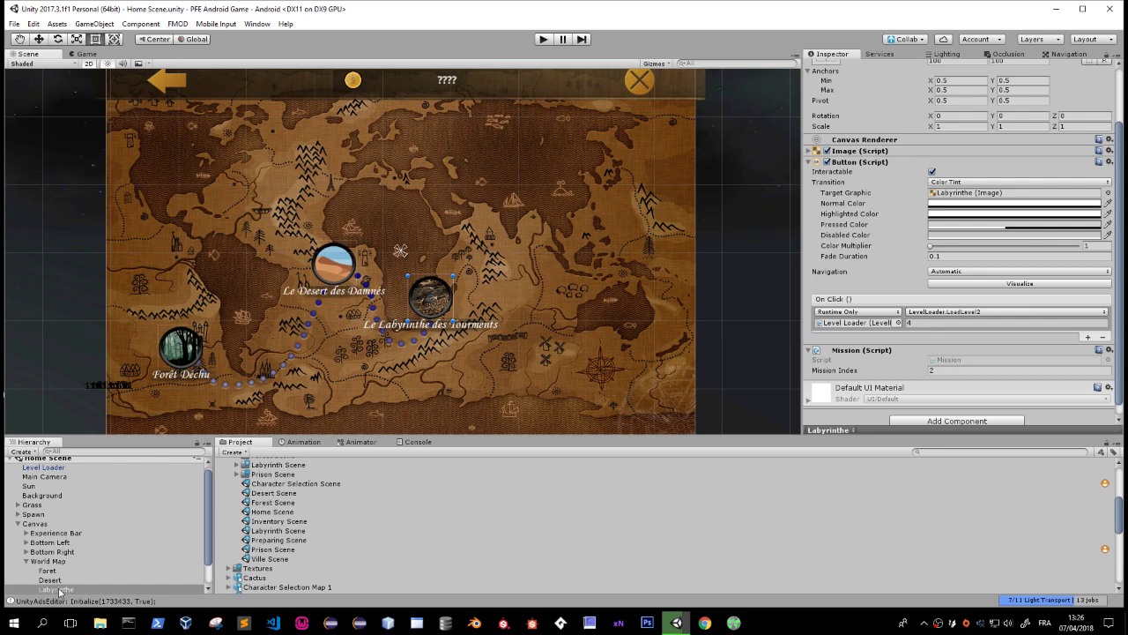
click(50, 561)
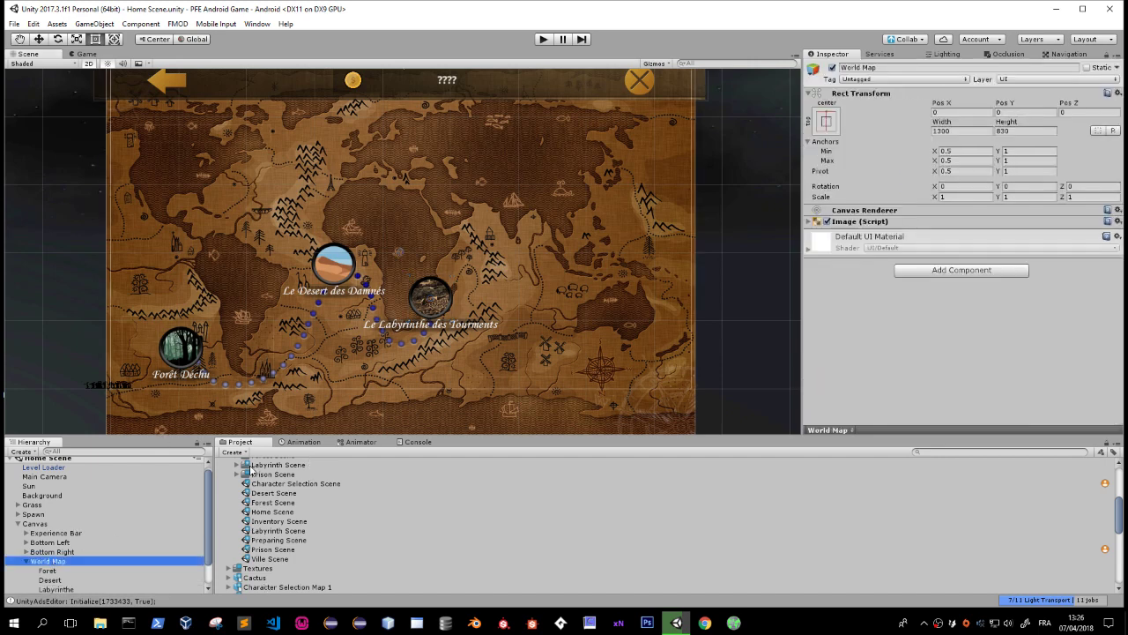
scroll(255, 520, down, 3)
scroll(264, 558, down, 3)
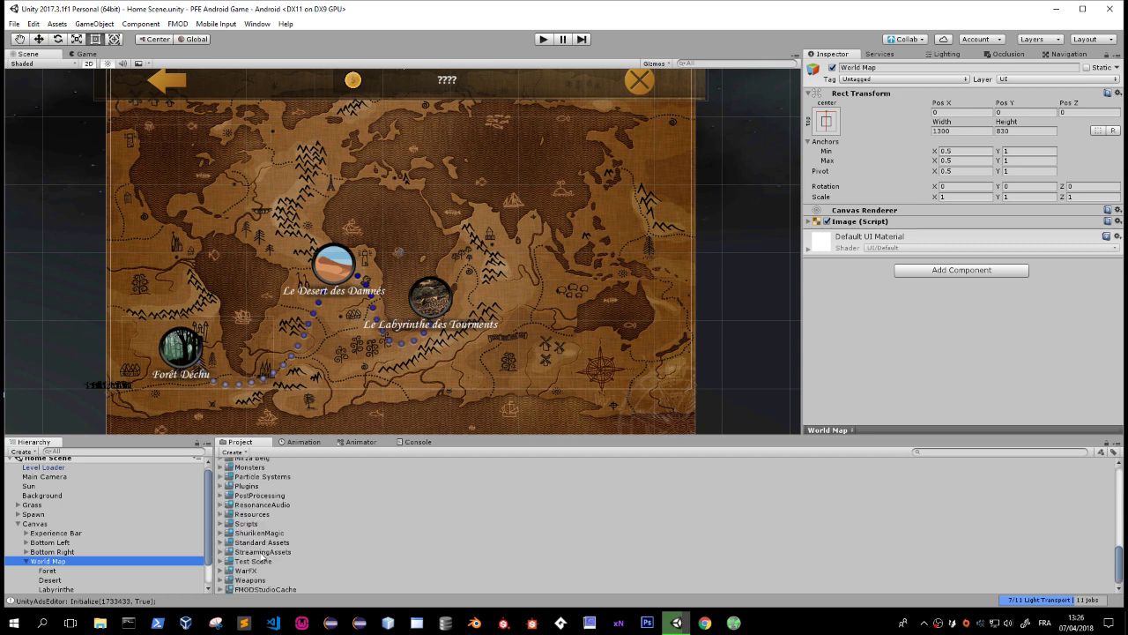
click(221, 580)
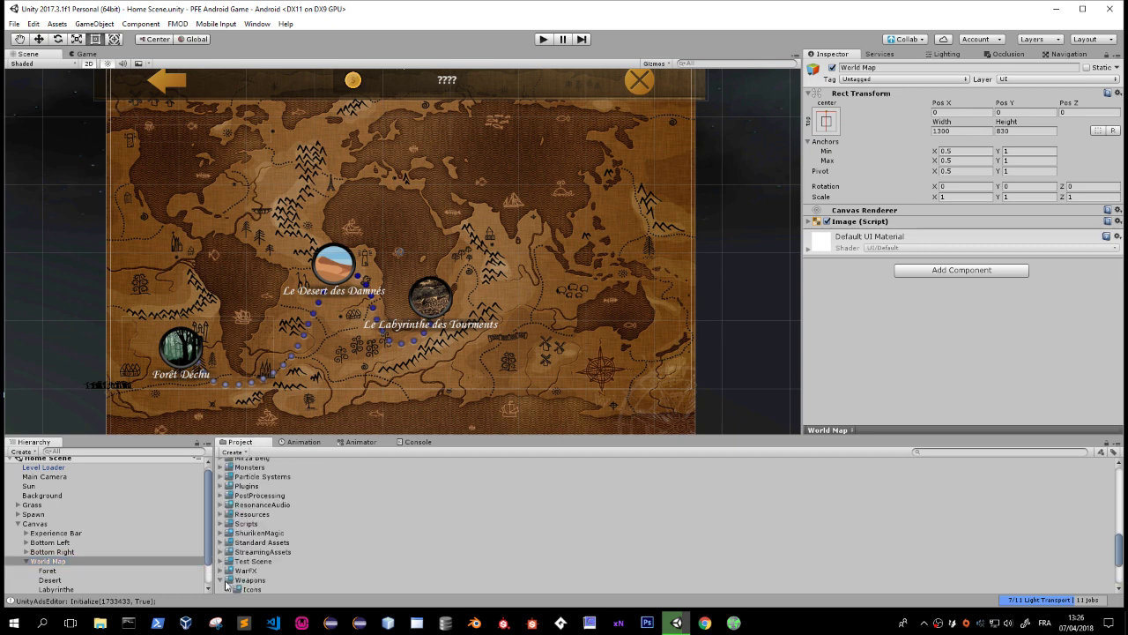
click(220, 580)
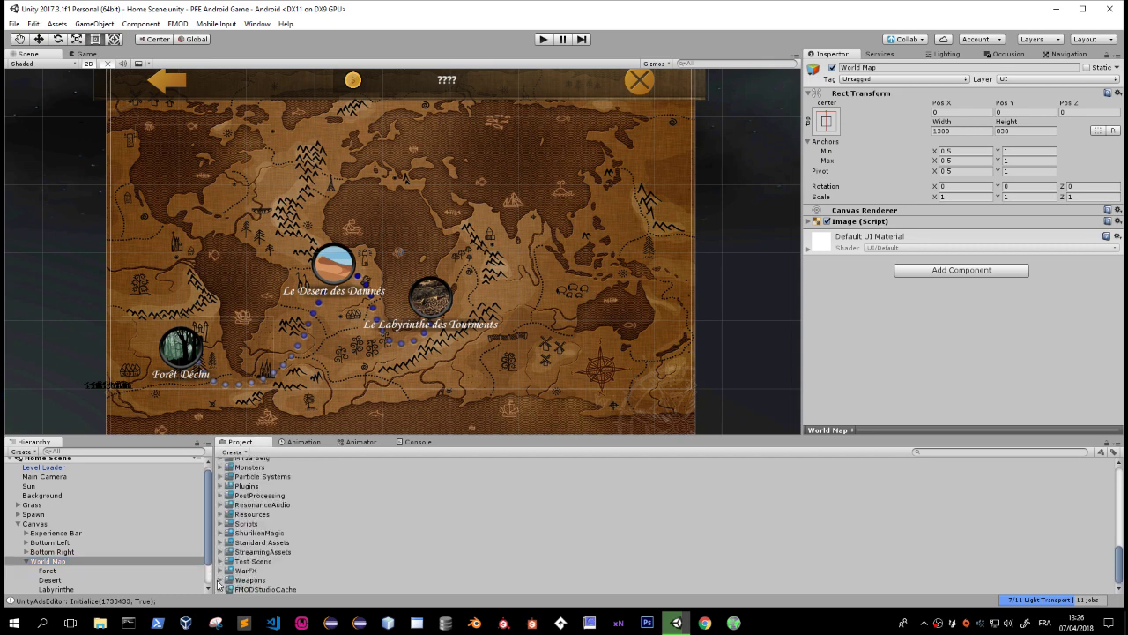
click(220, 513)
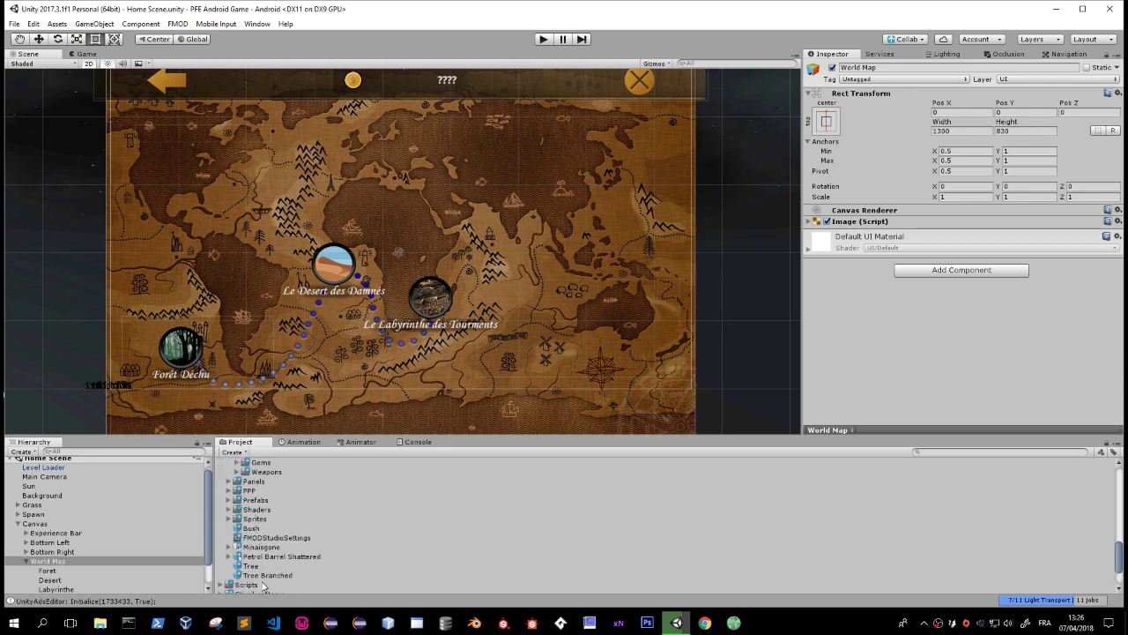
scroll(247, 541, down, 2)
scroll(254, 487, up, 2)
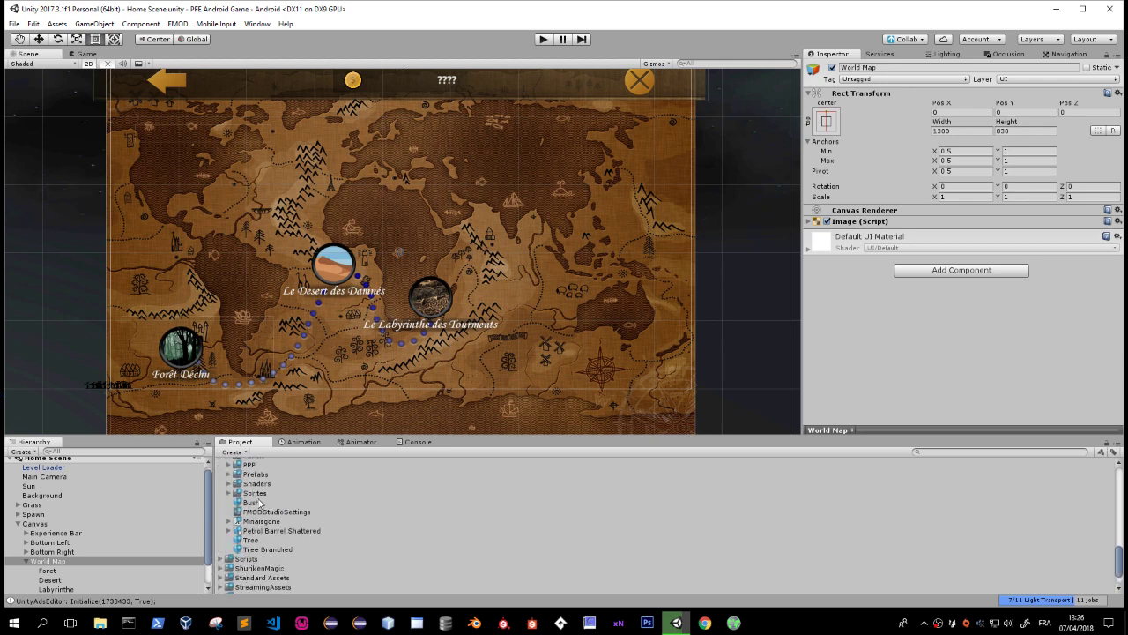
Find the World-Map texture in the Sprites folder and try reimporting it.
right_click(257, 493)
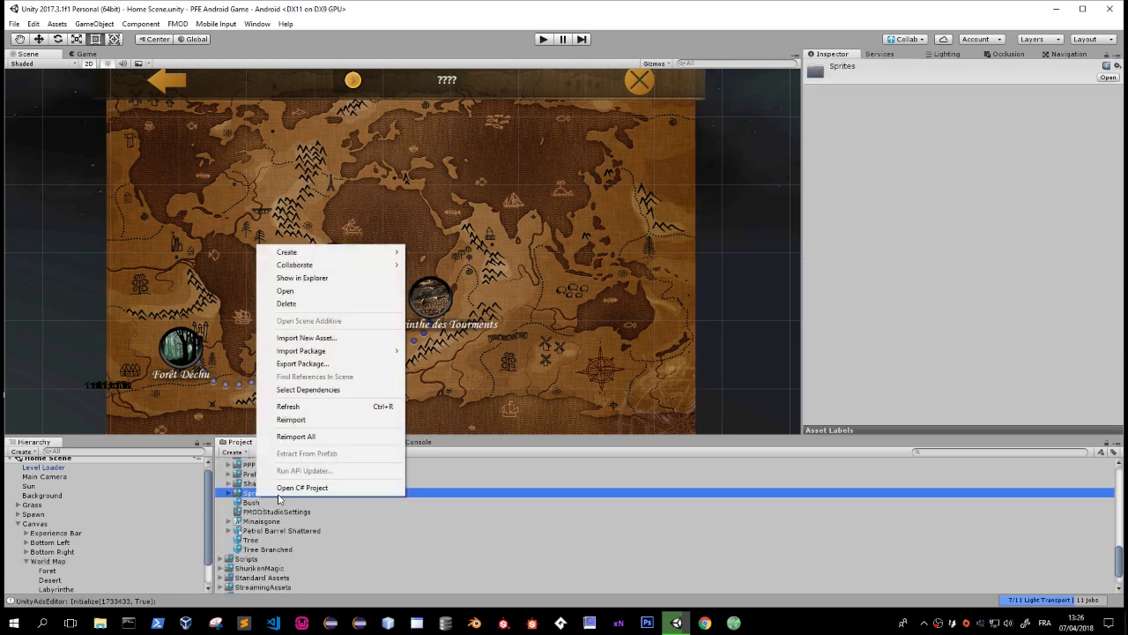
click(225, 493)
scroll(242, 520, down, 5)
scroll(256, 533, down, 5)
scroll(278, 562, down, 5)
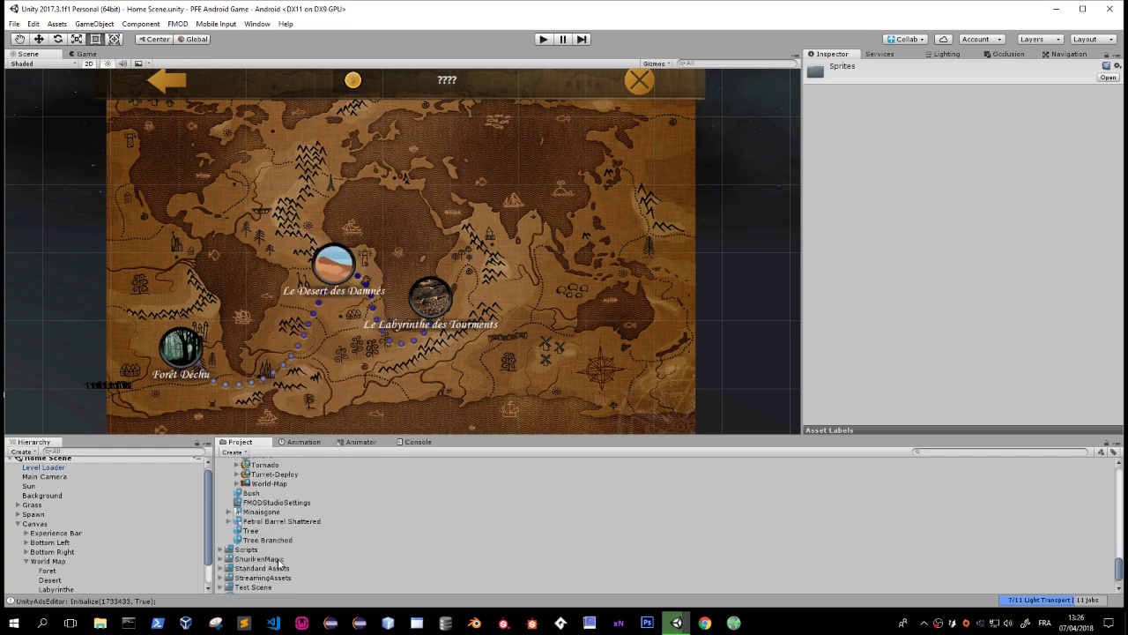
click(278, 560)
click(269, 474)
right_click(268, 484)
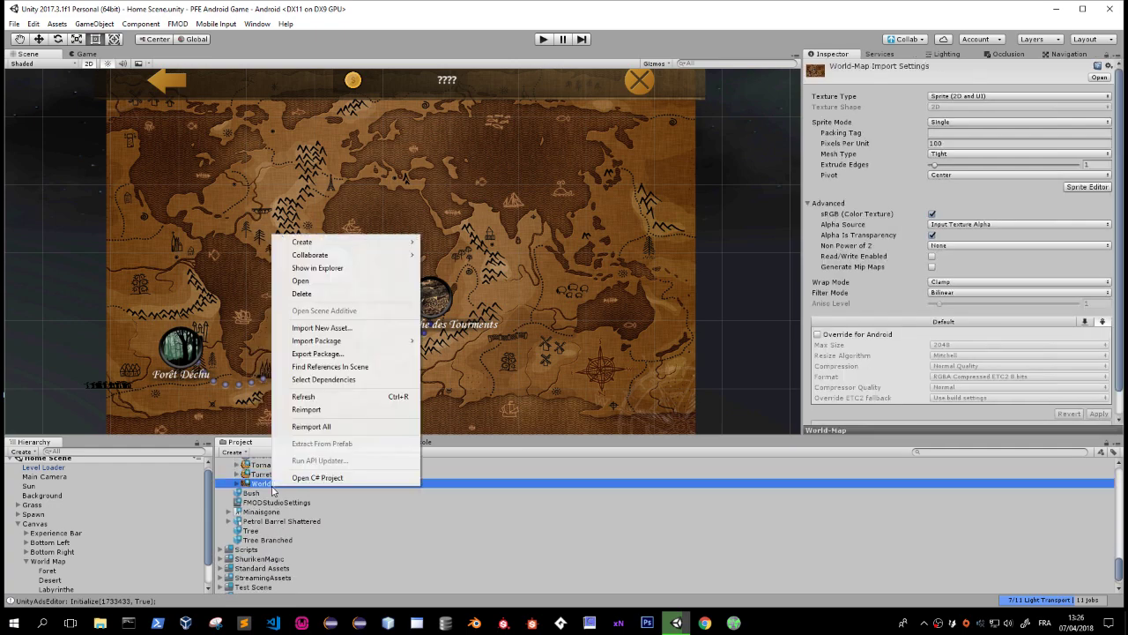
right_click(267, 484)
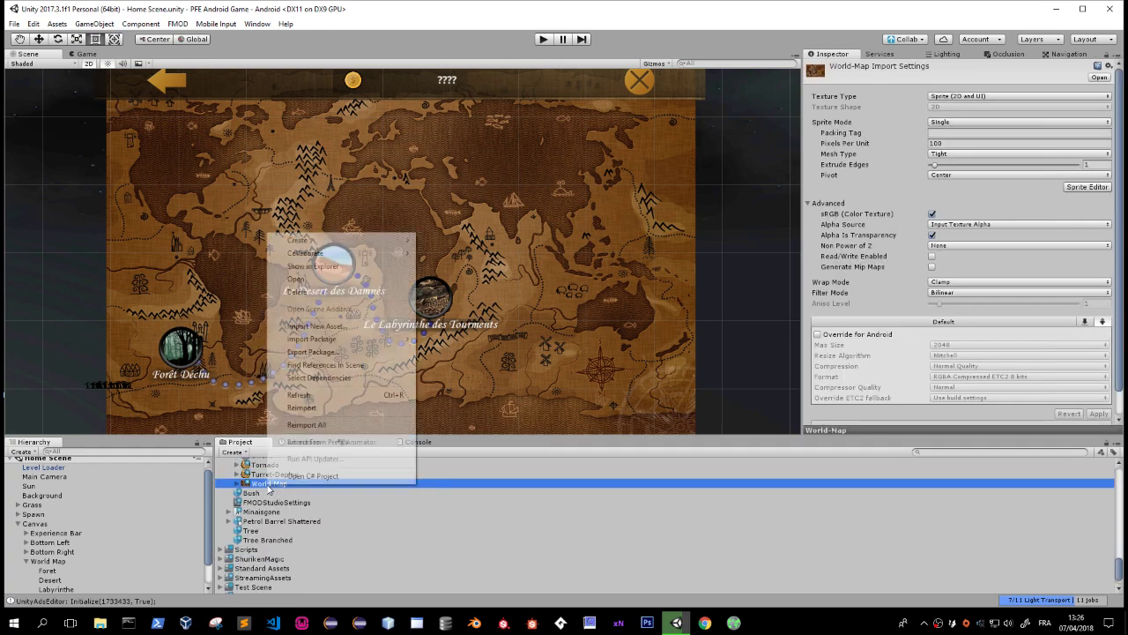
click(322, 405)
right_click(270, 483)
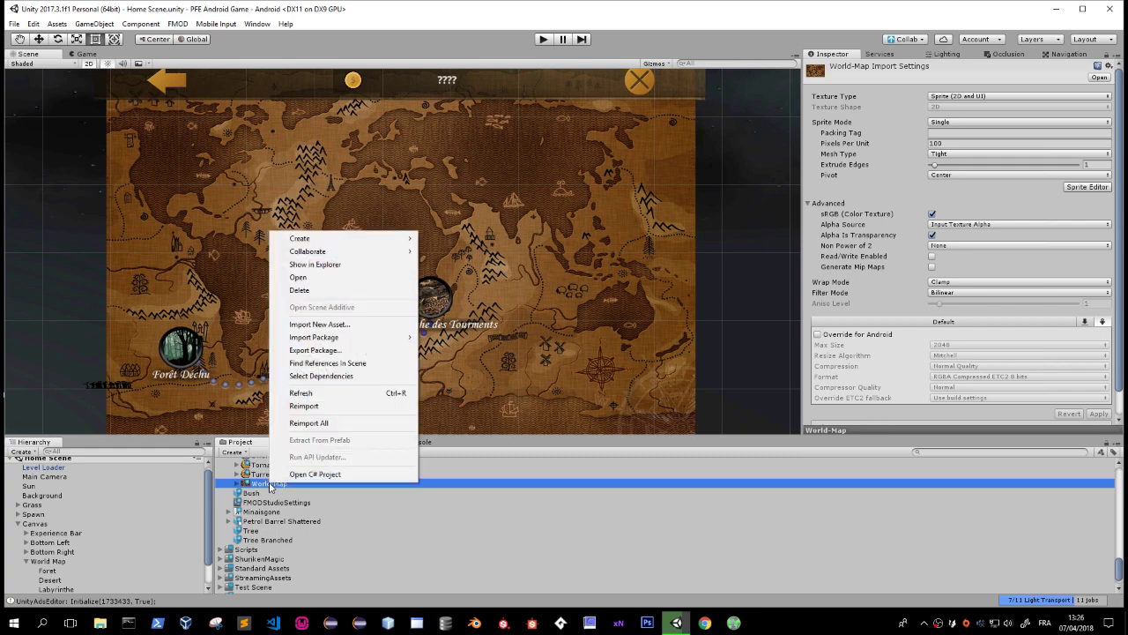
click(314, 407)
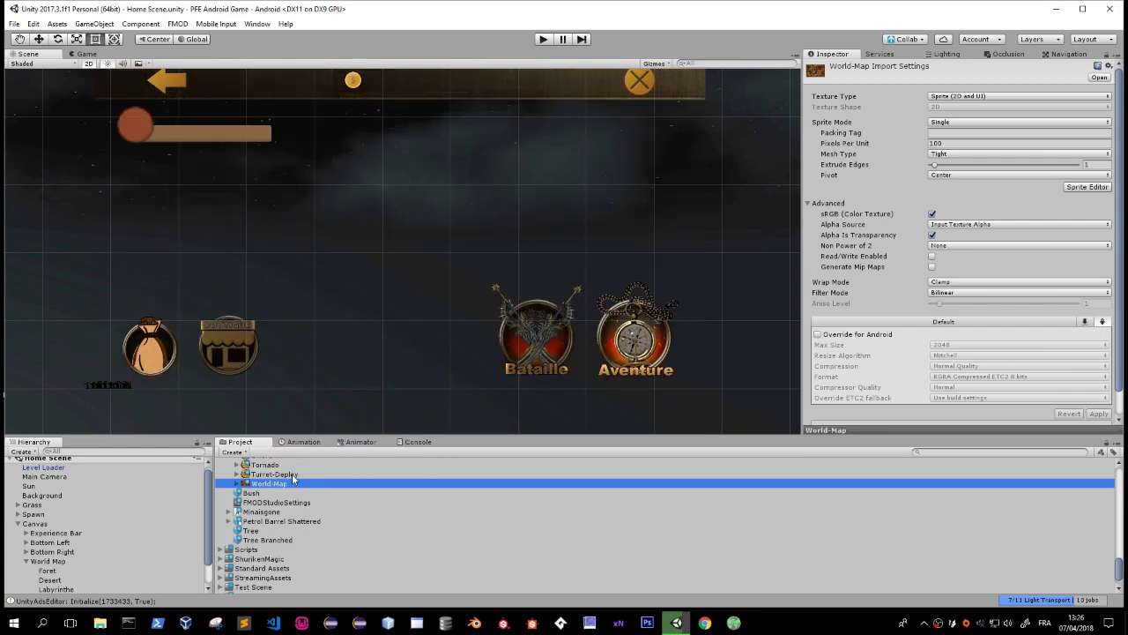
Inspect, then delete the old World-Map texture asset.
click(73, 562)
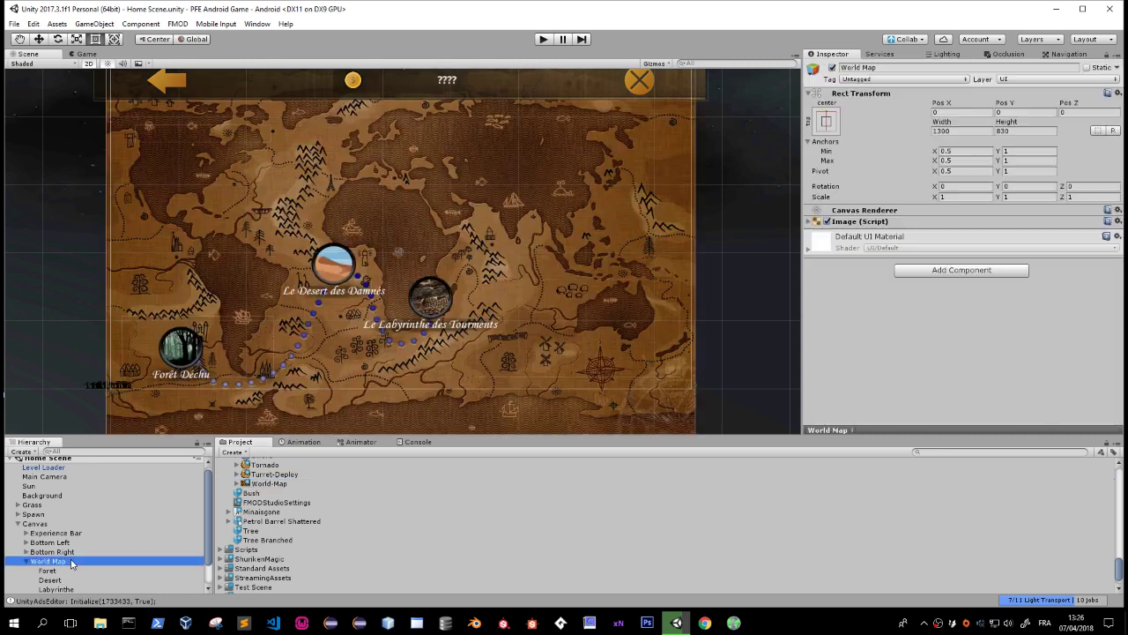
click(267, 484)
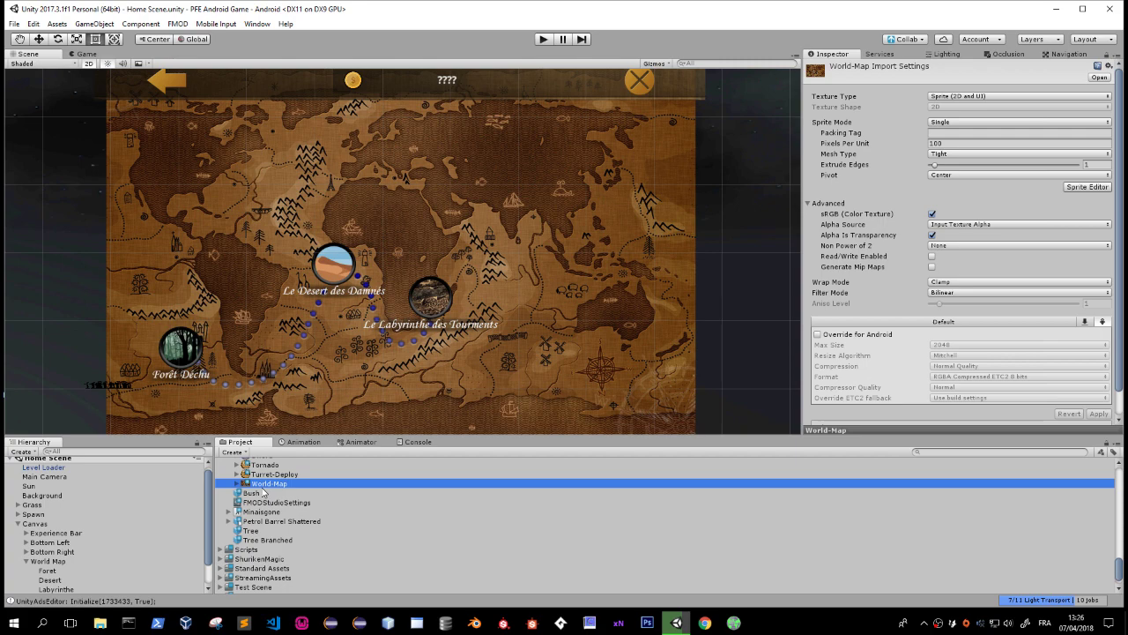
key(Delete)
key(Return)
click(266, 467)
Import World Map from Desktop/PFE and set its Texture Type to Sprite (2D and UI).
right_click(267, 474)
click(309, 309)
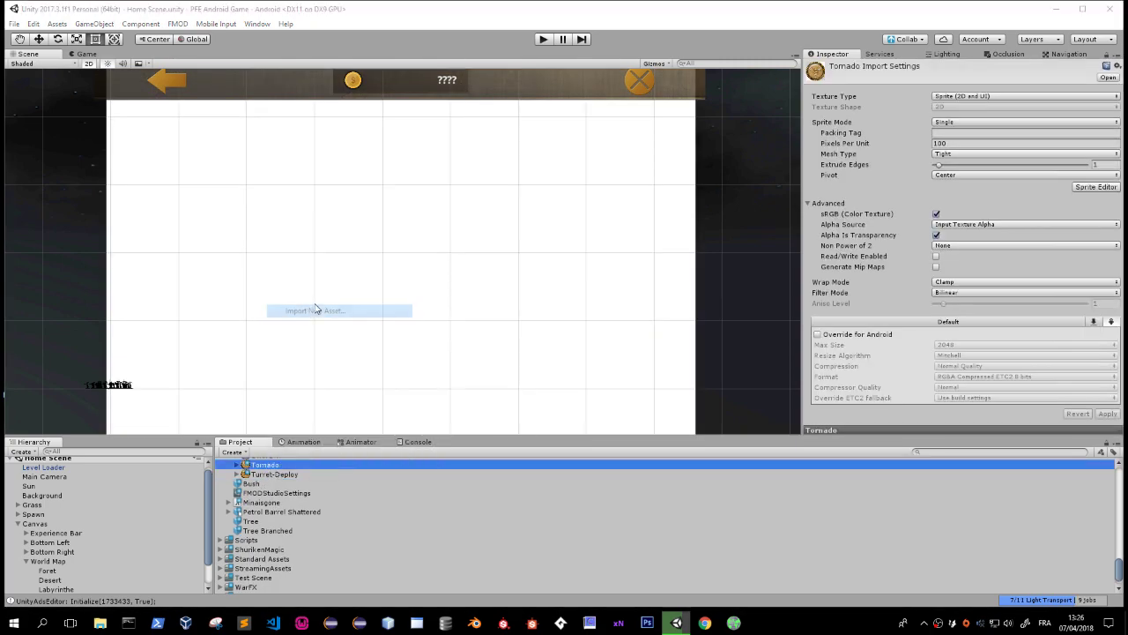
click(66, 160)
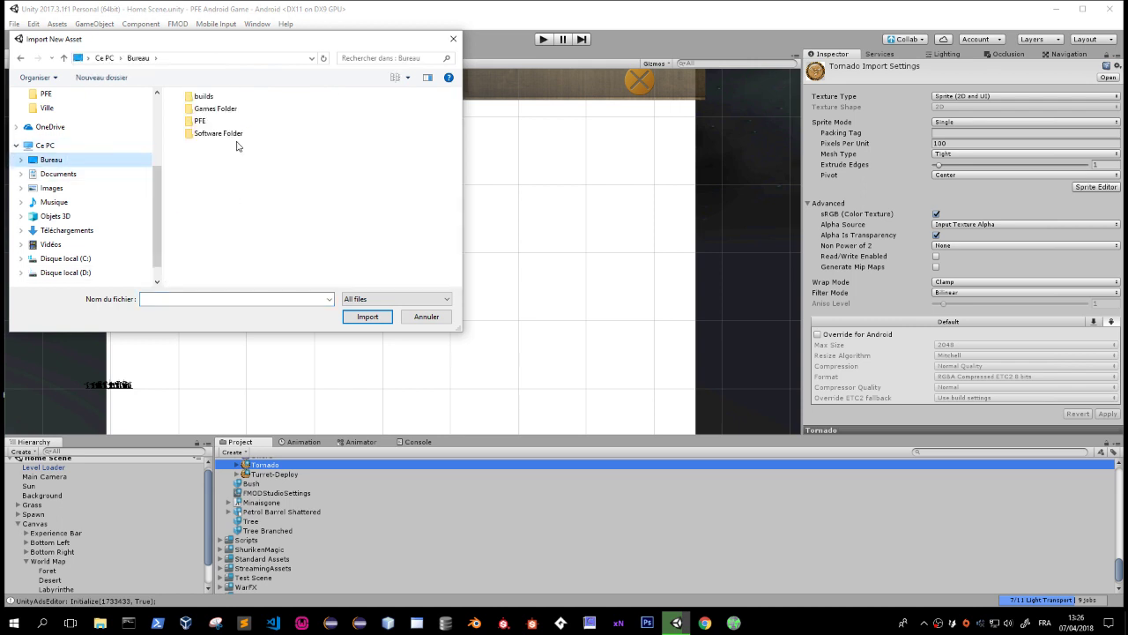
double_click(216, 123)
click(211, 222)
scroll(216, 255, down, 1)
click(216, 258)
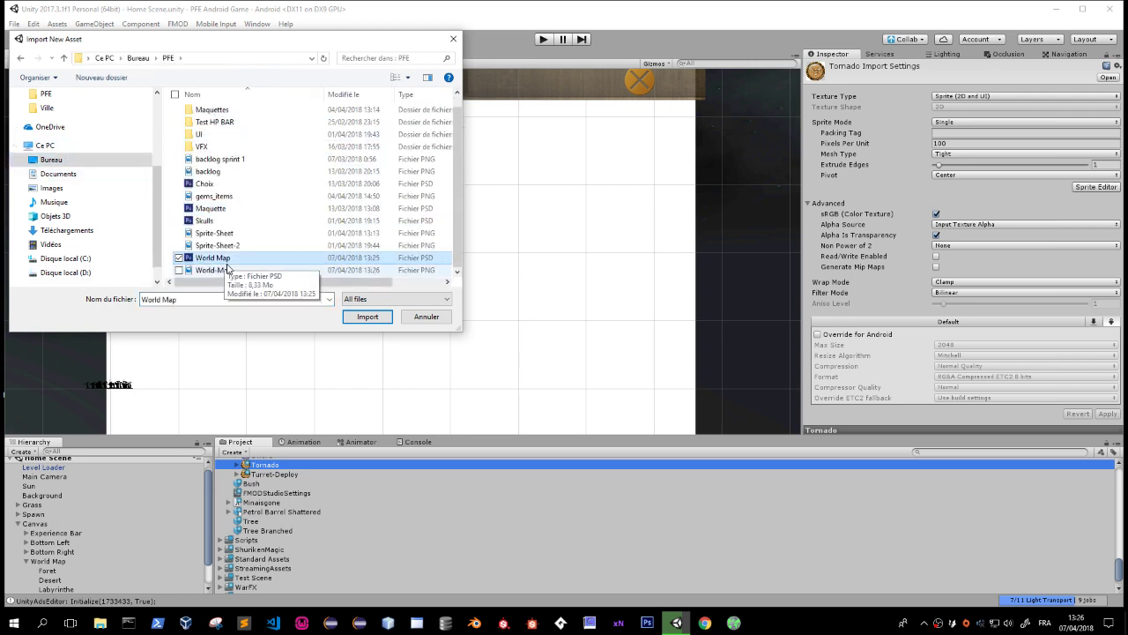
double_click(216, 258)
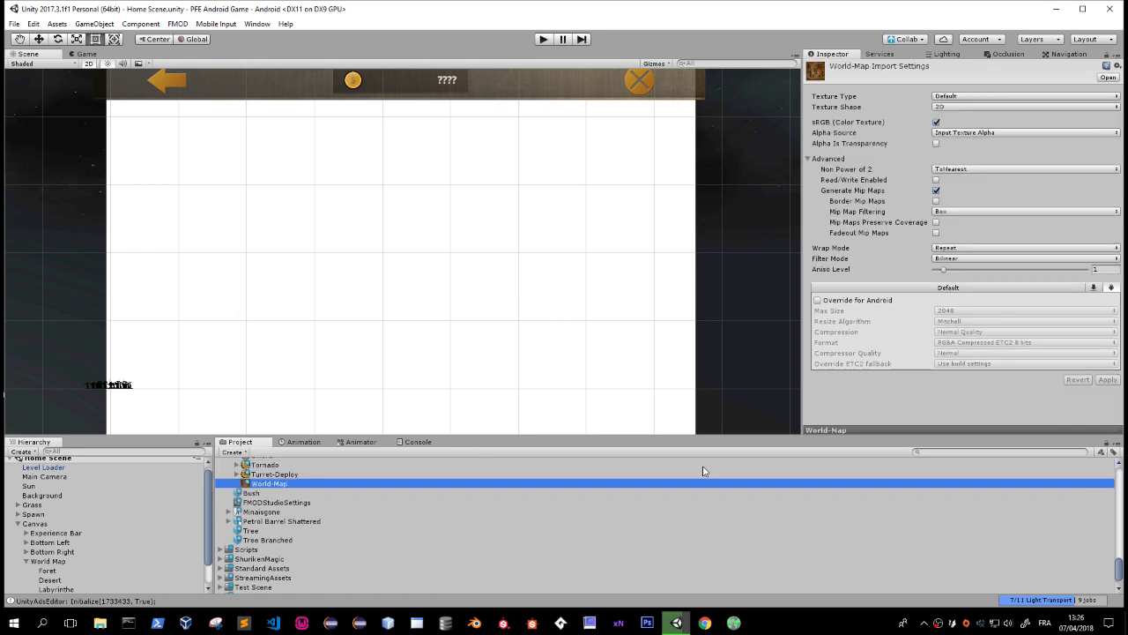
click(952, 97)
click(965, 144)
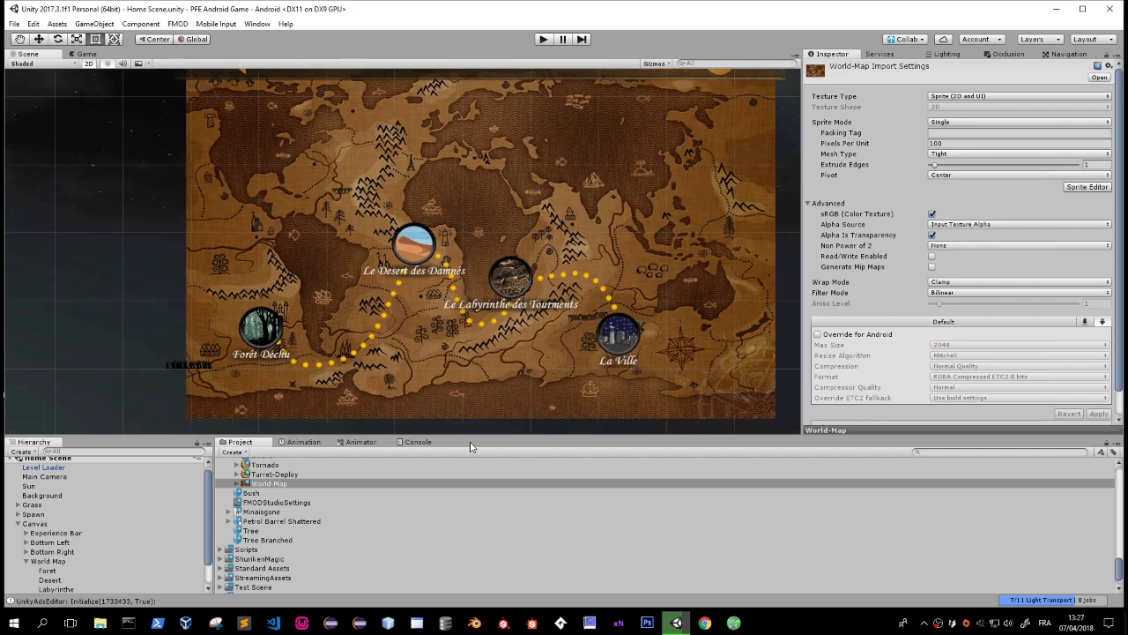
Duplicate the Labyrinthe button, rename the copy 'Ville' and place it over La Ville.
click(48, 570)
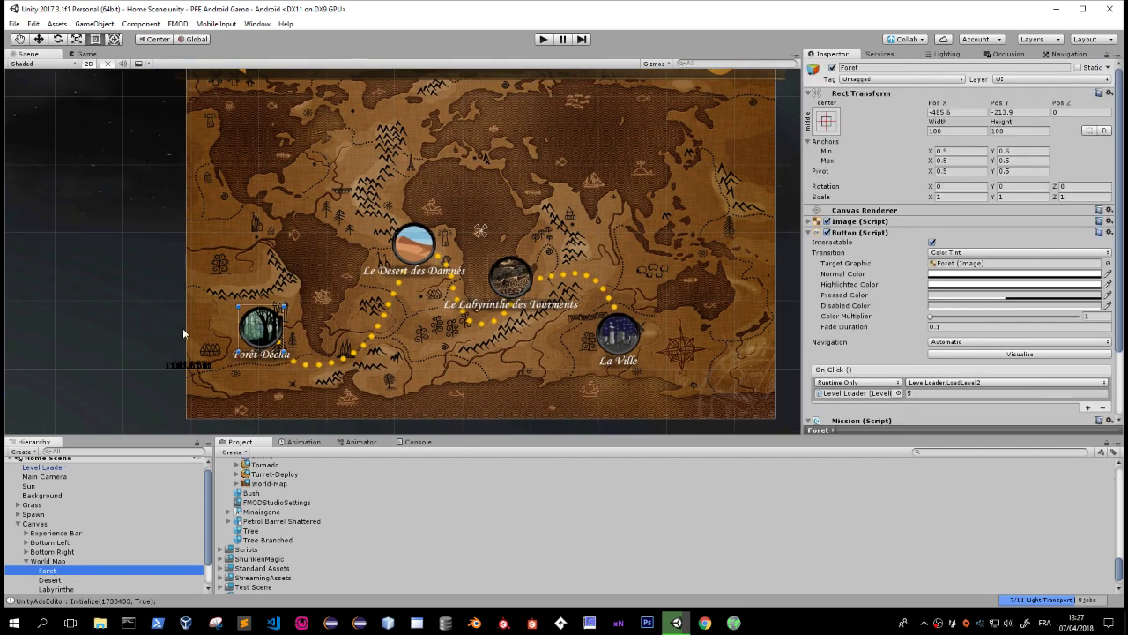
click(50, 579)
click(51, 588)
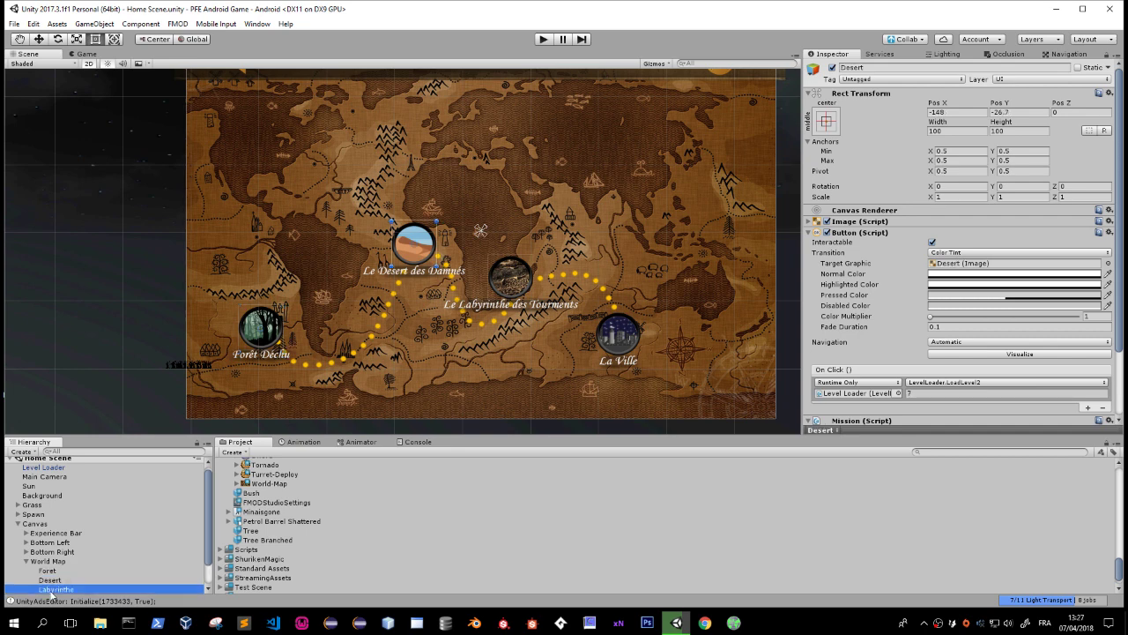
scroll(51, 587, down, 1)
key(ctrl+d)
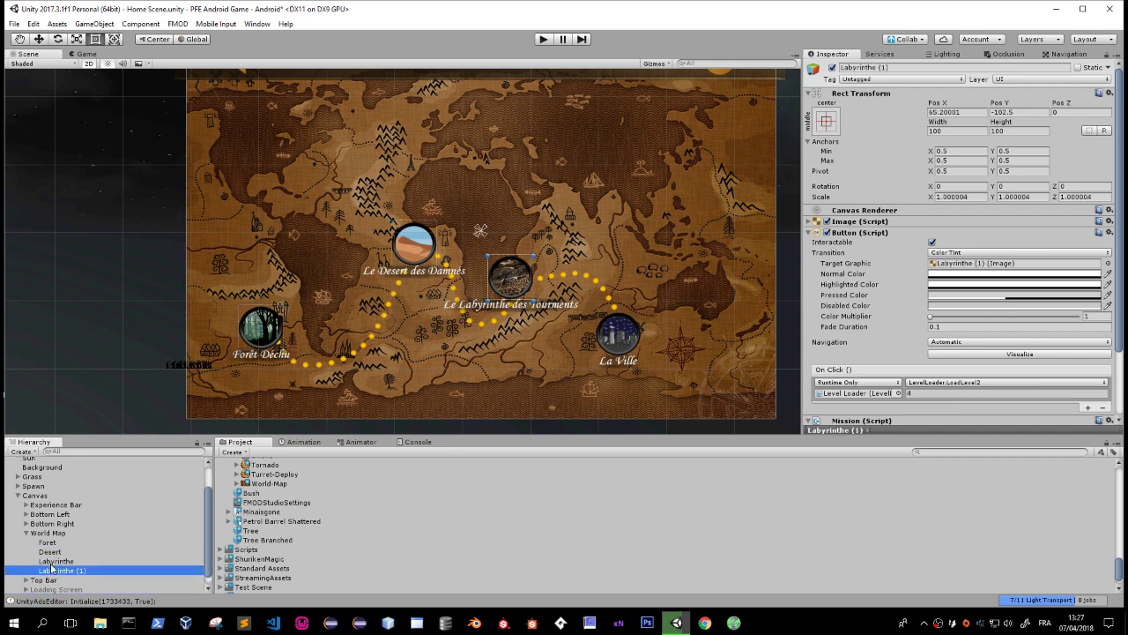
key(F2)
text(Ville)
key(Return)
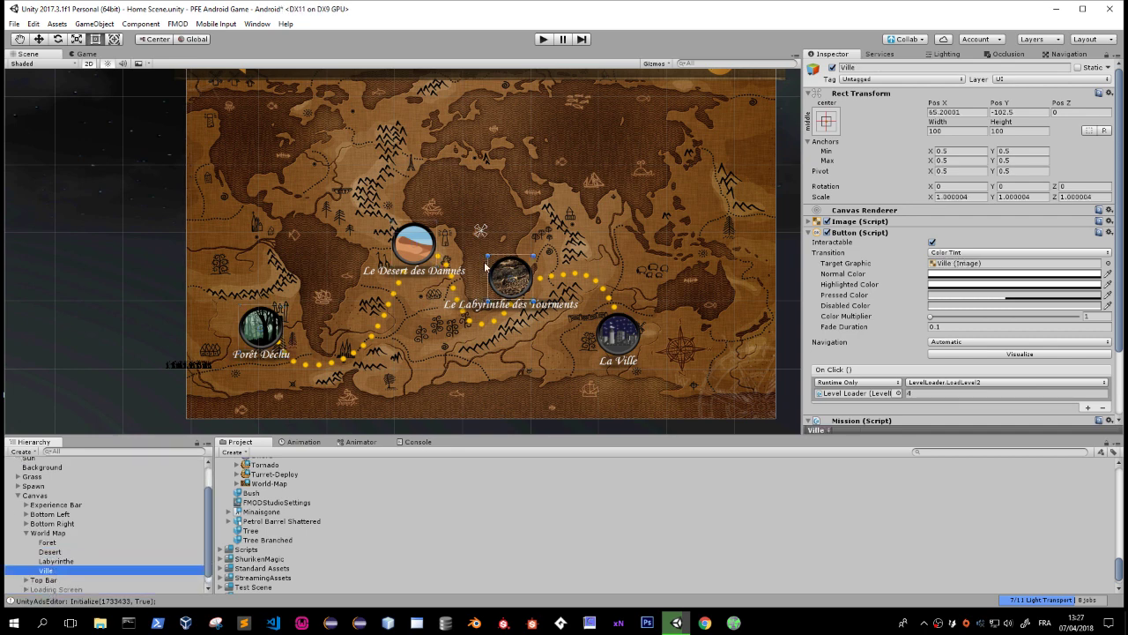
scroll(535, 279, up, 3)
middle_drag(535, 279, 380, 254)
drag(380, 254, 530, 328)
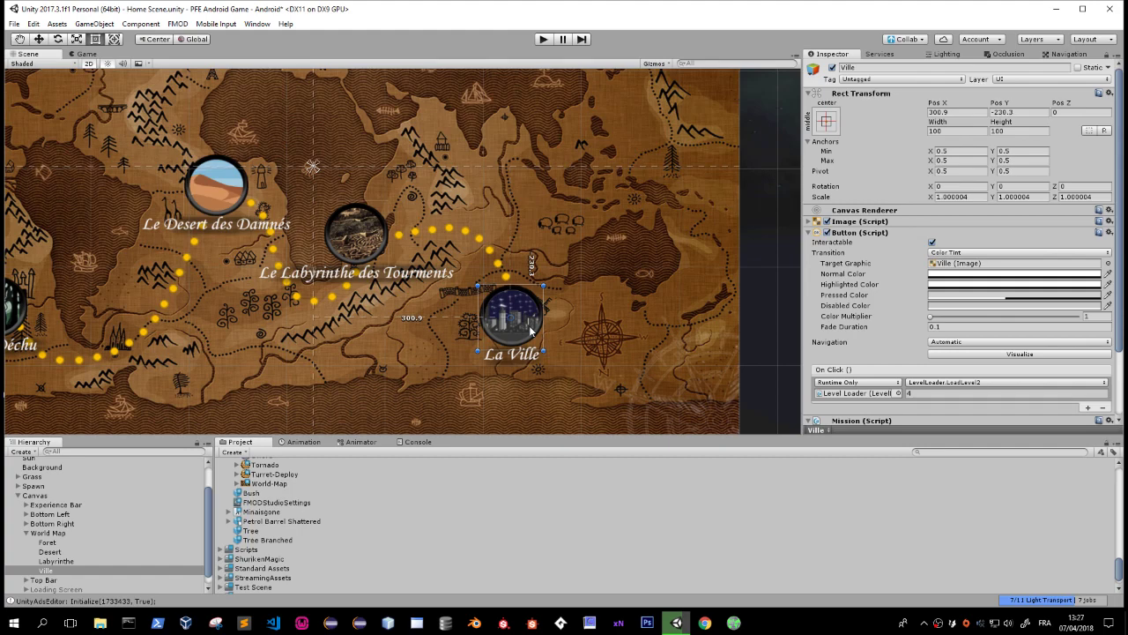
scroll(530, 328, up, 1)
Give Ville Mission Index 3 and set its On Click LoadLevel value to 8 (Ville Scene).
scroll(528, 332, up, 1)
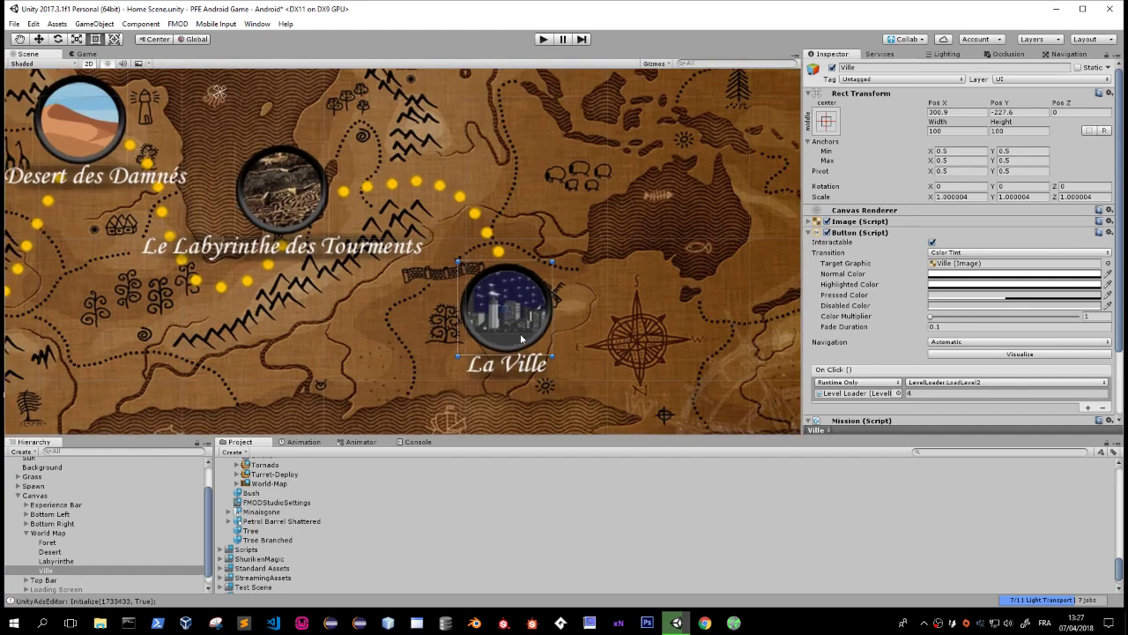
scroll(524, 338, up, 1)
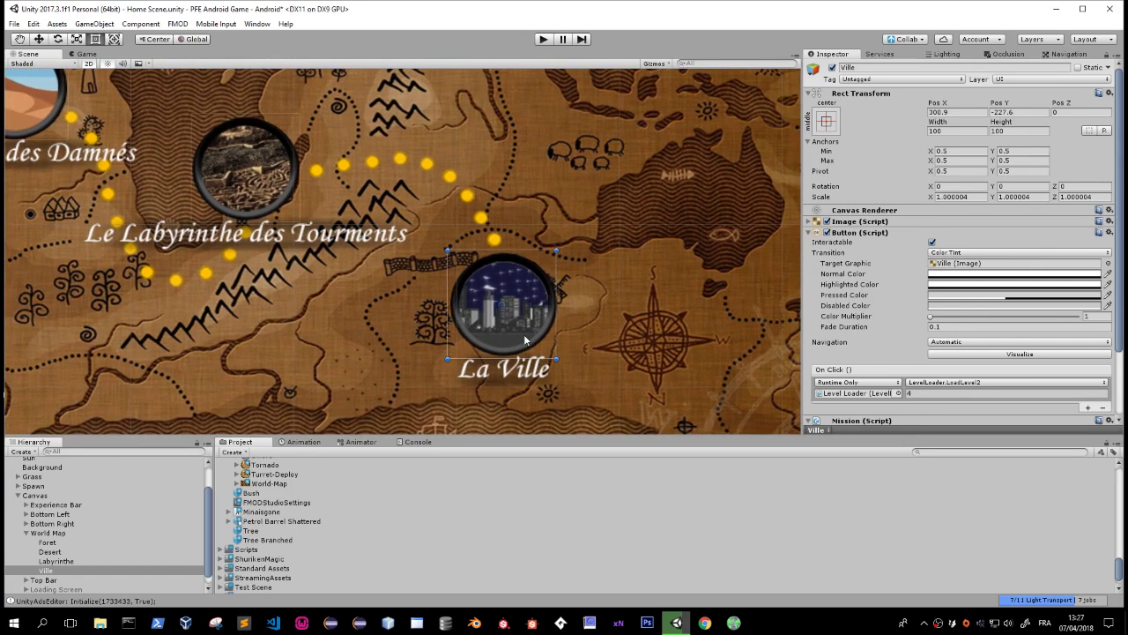
scroll(524, 338, up, 2)
scroll(653, 304, up, 1)
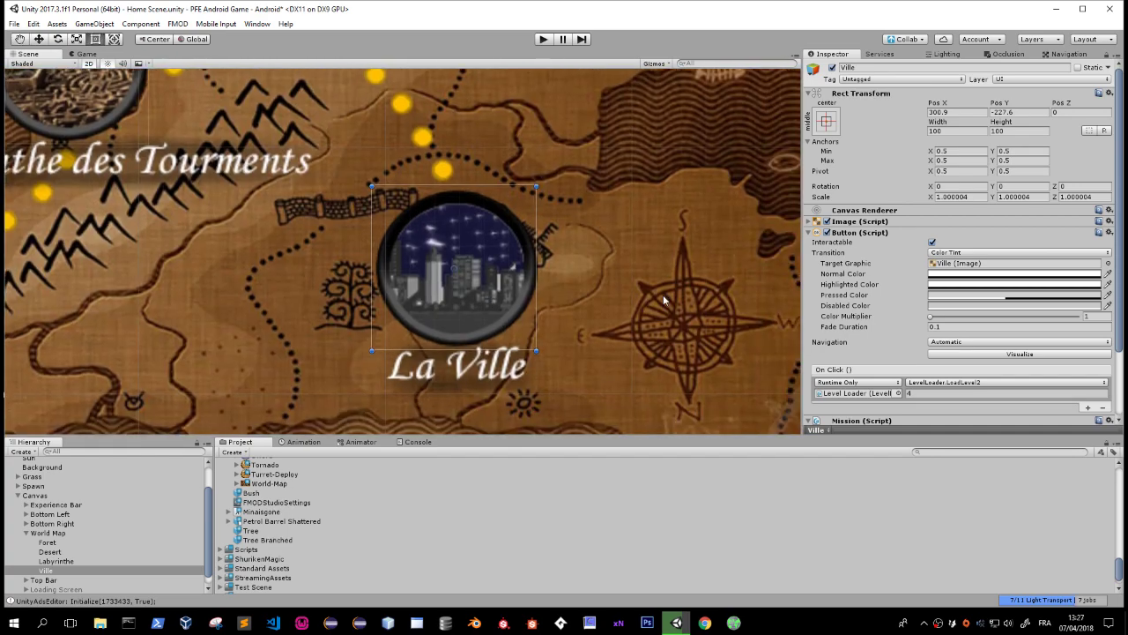
scroll(885, 386, down, 2)
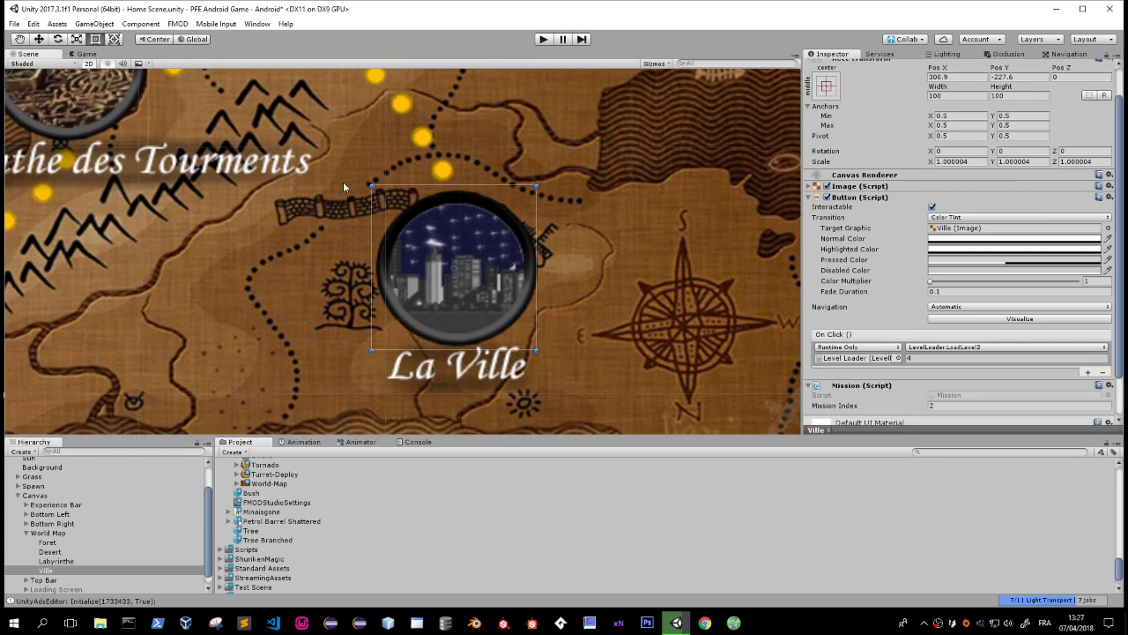
click(982, 404)
text(3)
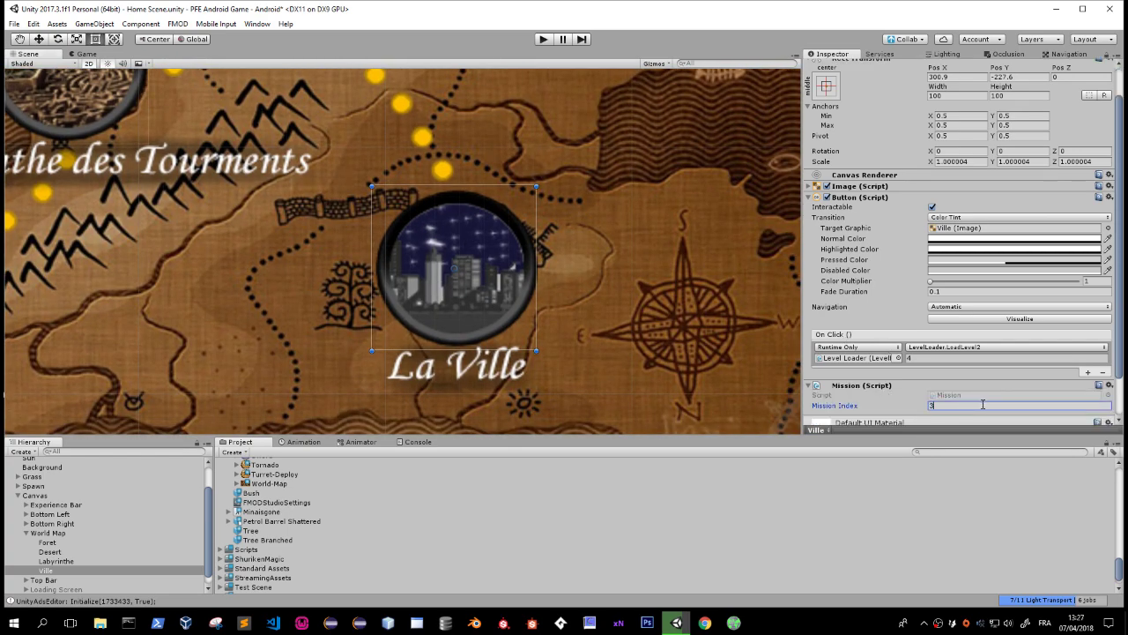
click(14, 24)
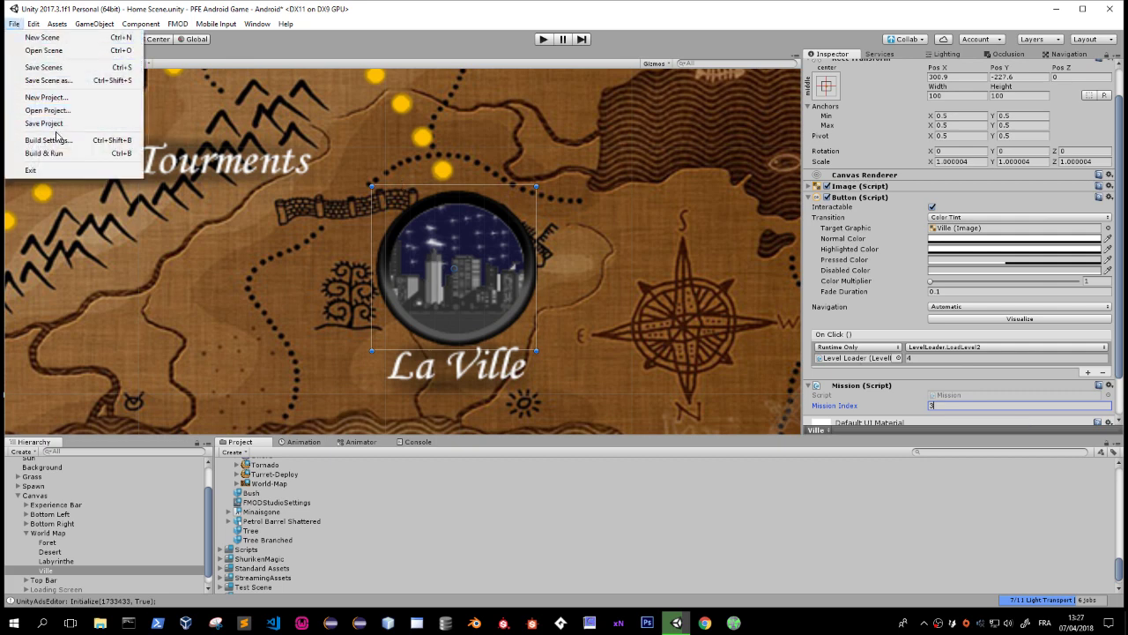
click(96, 142)
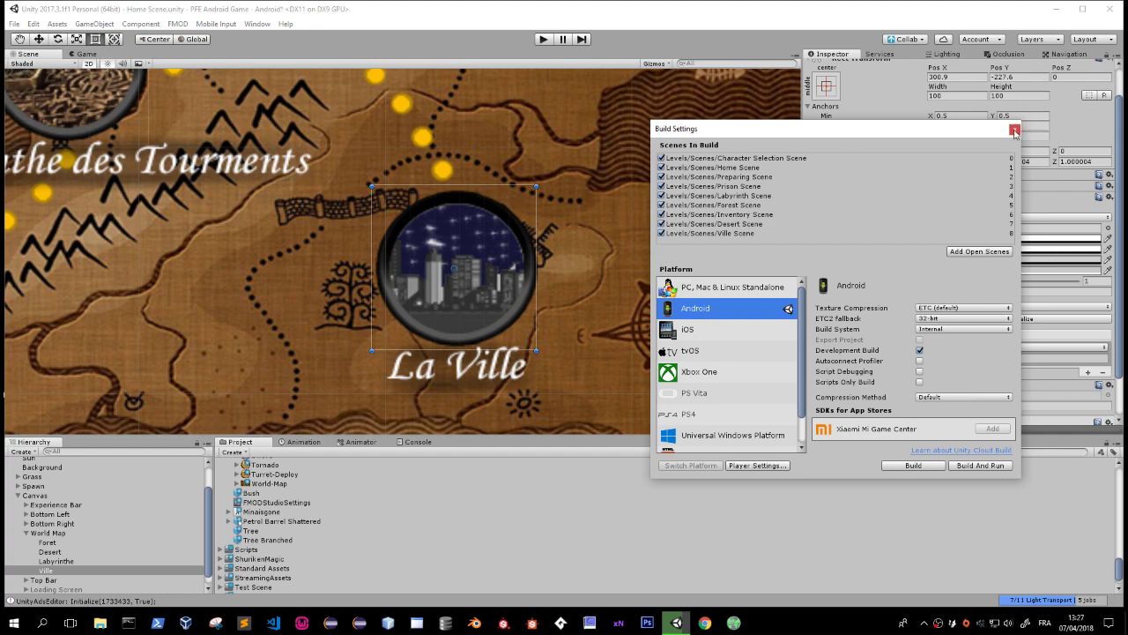
click(1015, 132)
click(951, 358)
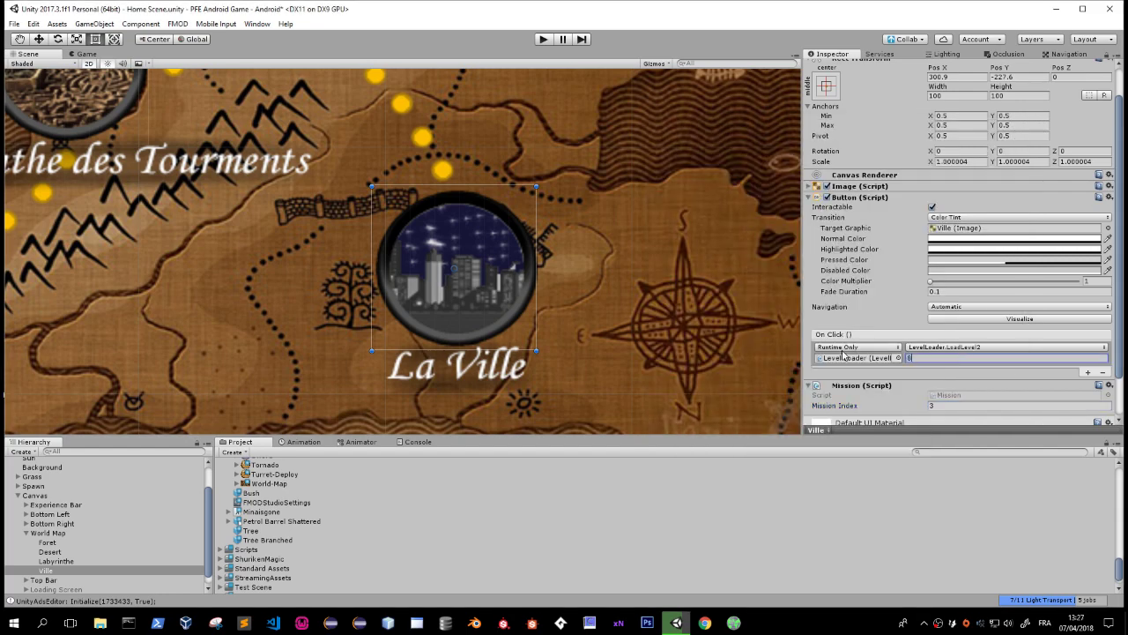
Expand the Ville button's Button component and browse the Target Graphic picker.
middle_drag(524, 233, 224, 231)
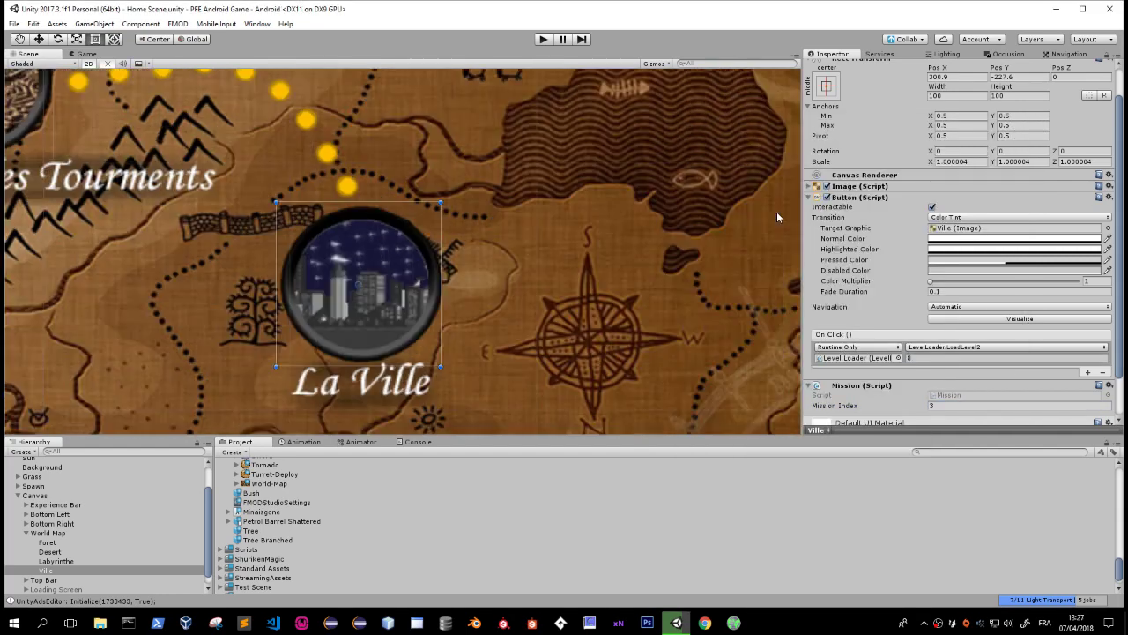
click(854, 195)
click(844, 221)
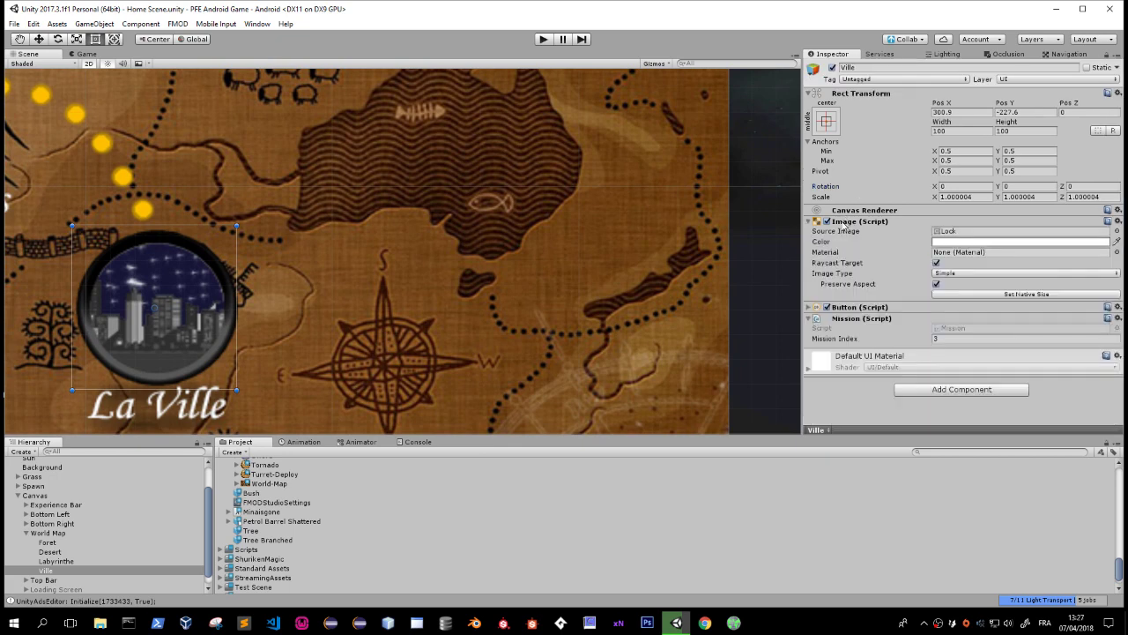
middle_drag(514, 274, 617, 289)
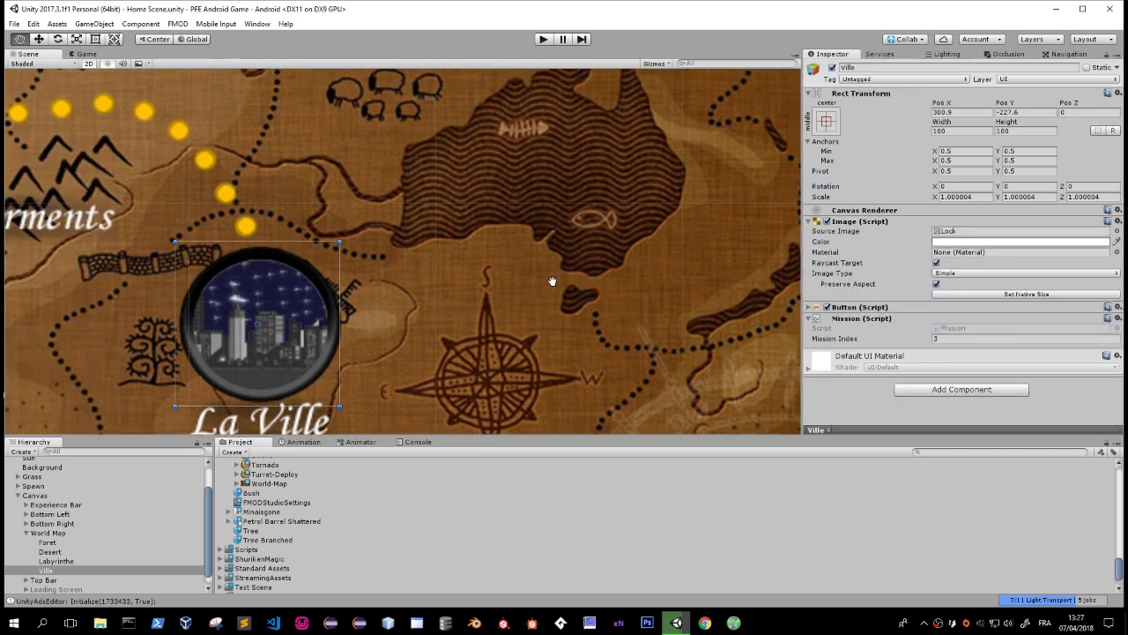
click(847, 222)
click(843, 232)
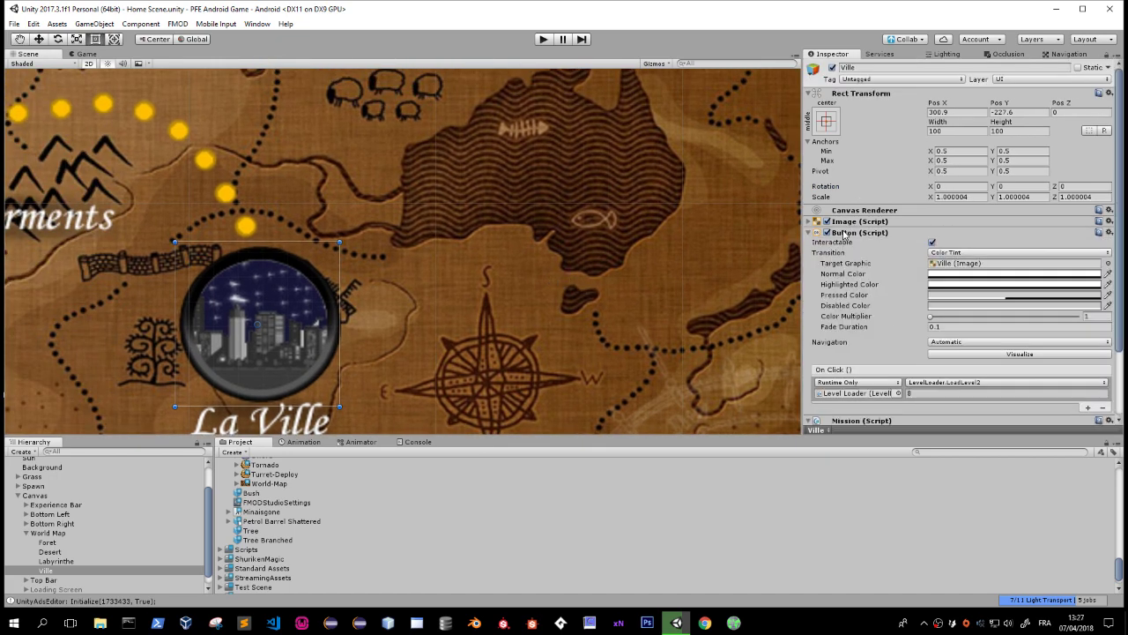
click(1108, 262)
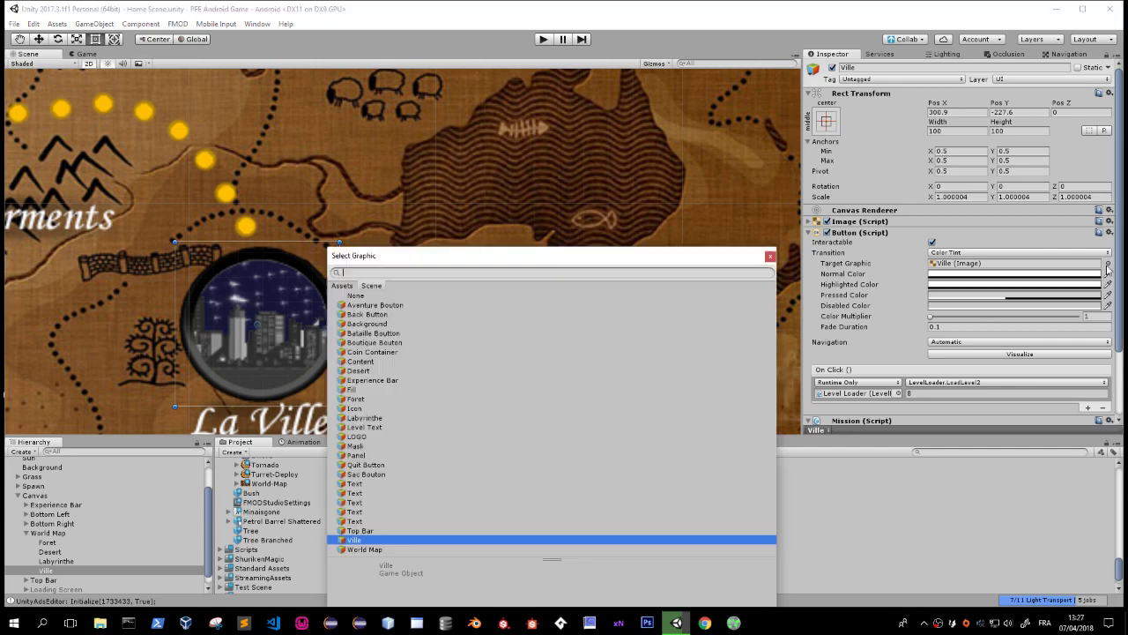
click(770, 257)
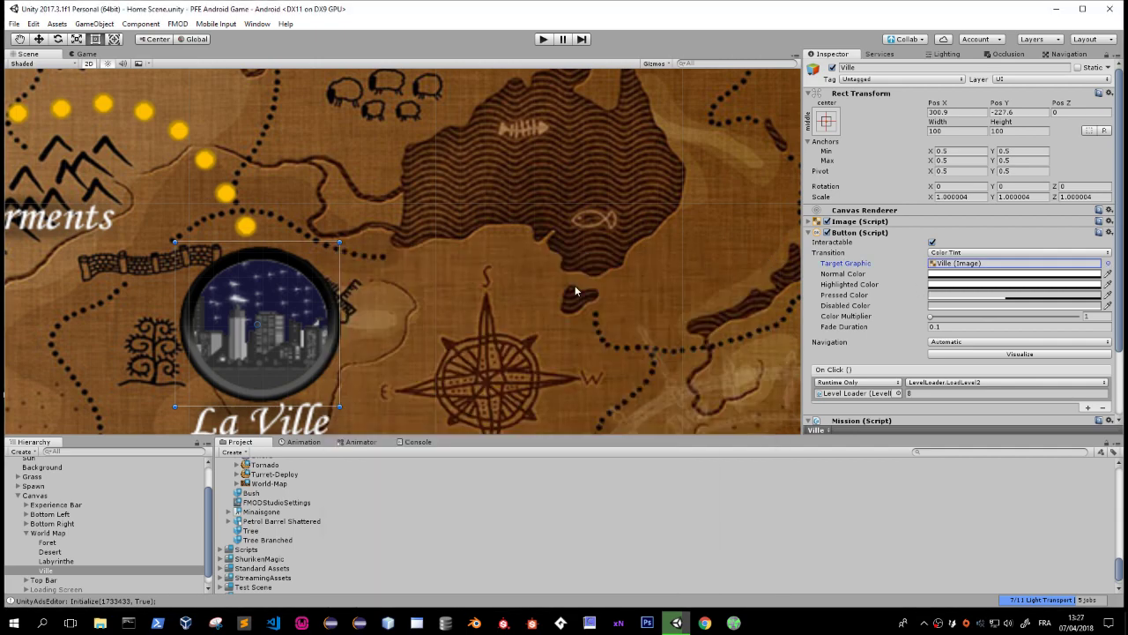
Set the Ville Button's Target Graphic to the Mask image.
middle_drag(445, 309, 608, 284)
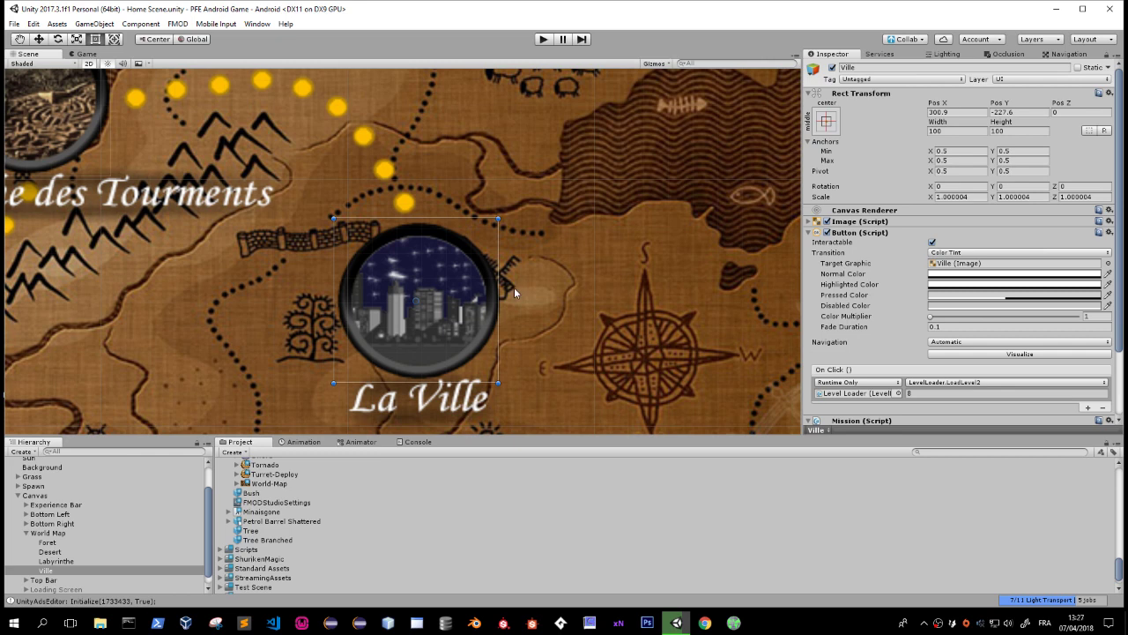
middle_drag(514, 287, 569, 283)
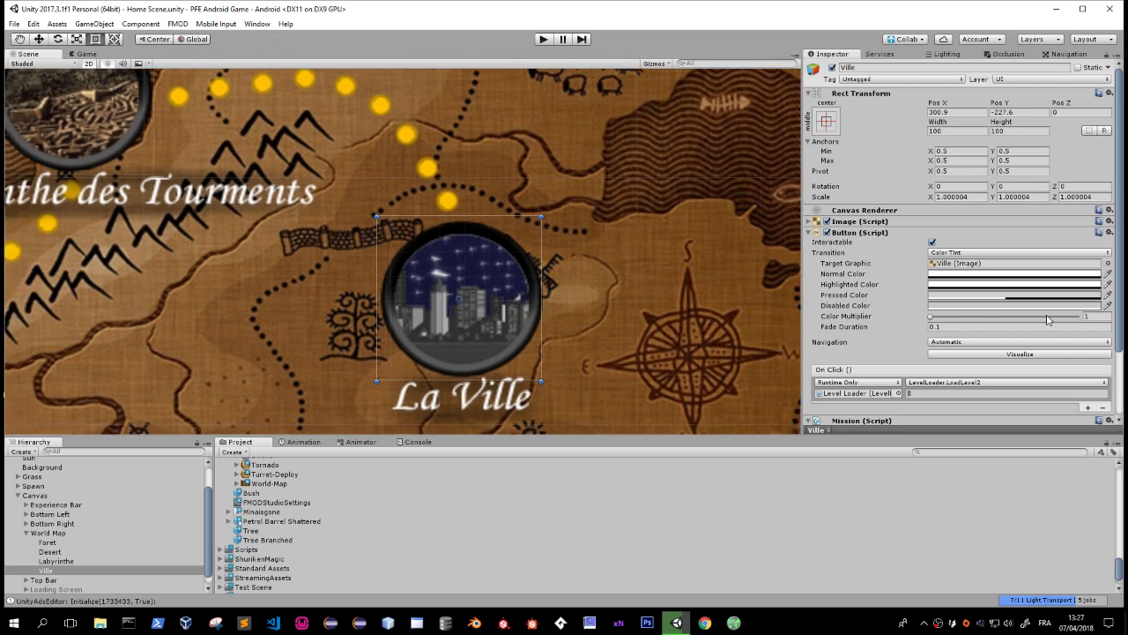
click(1108, 263)
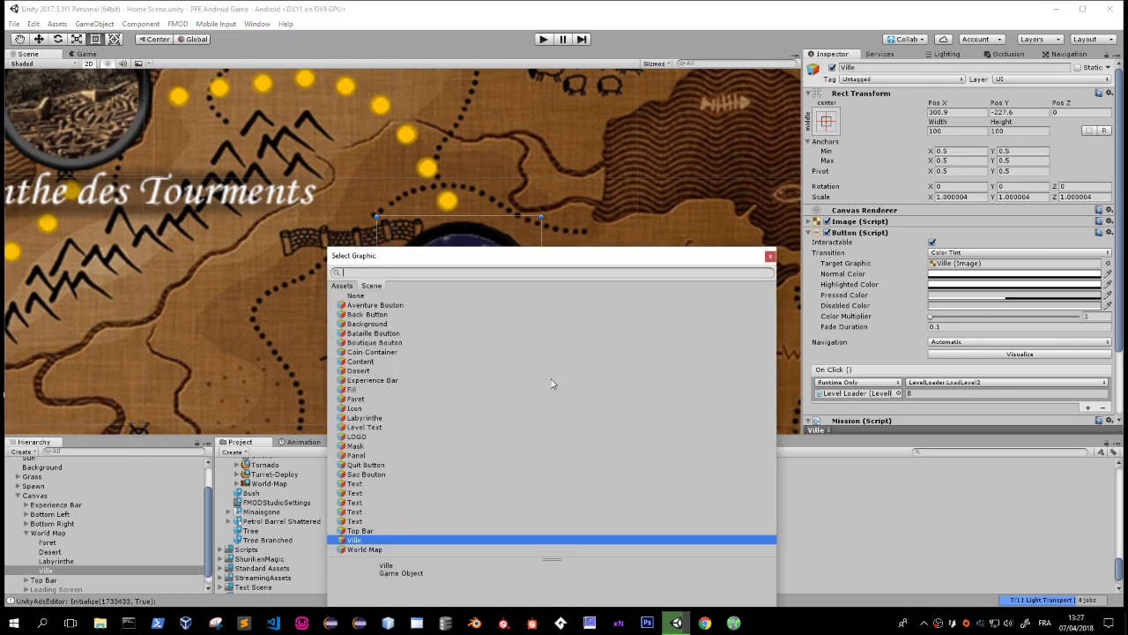
click(337, 285)
click(367, 286)
double_click(389, 447)
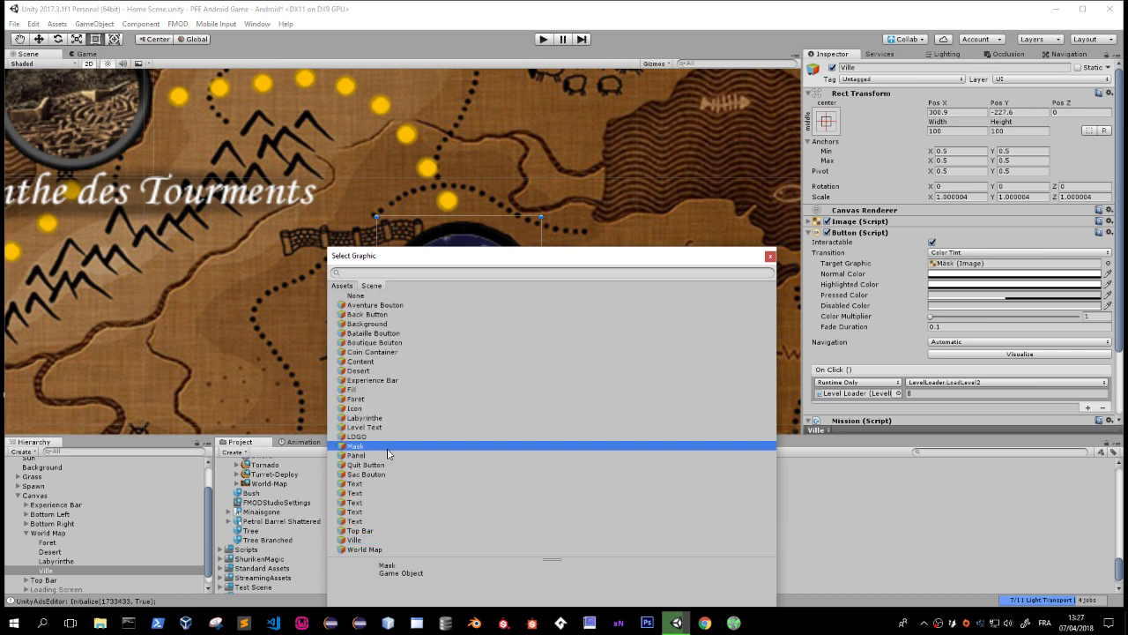
middle_drag(425, 332, 514, 163)
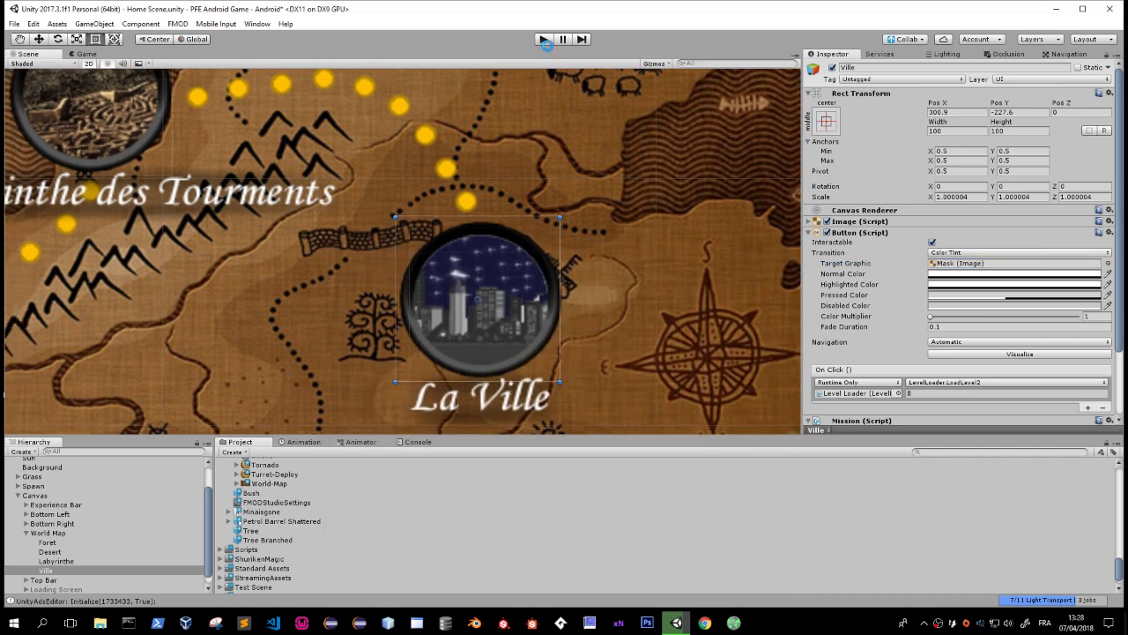
Test the game in Play mode, leaving a padlock over La Ville.
click(547, 42)
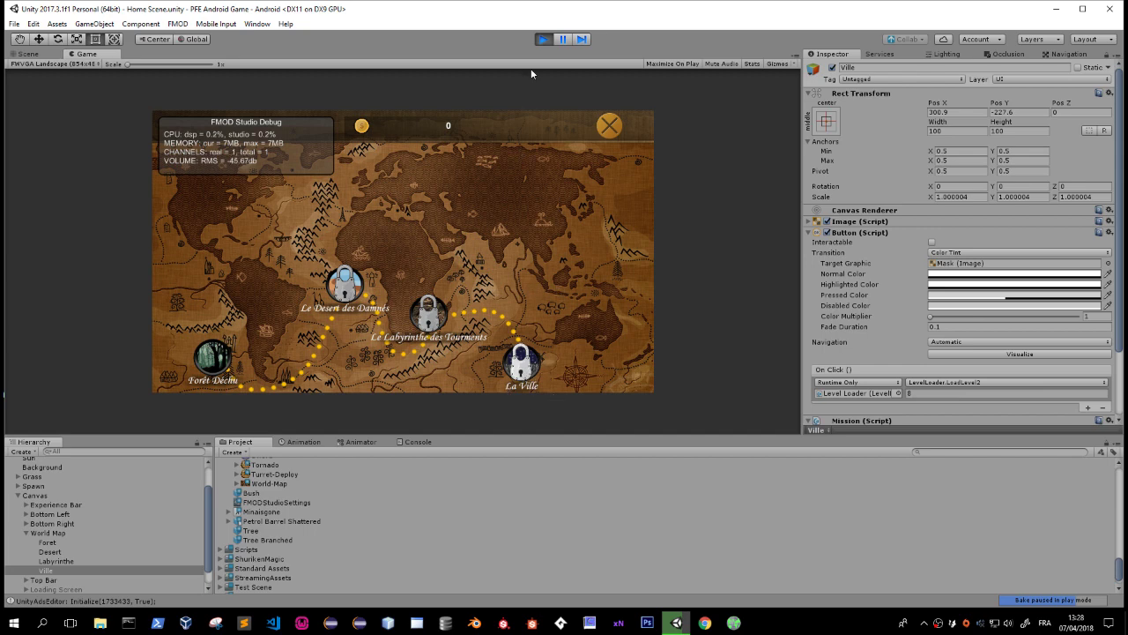
click(543, 39)
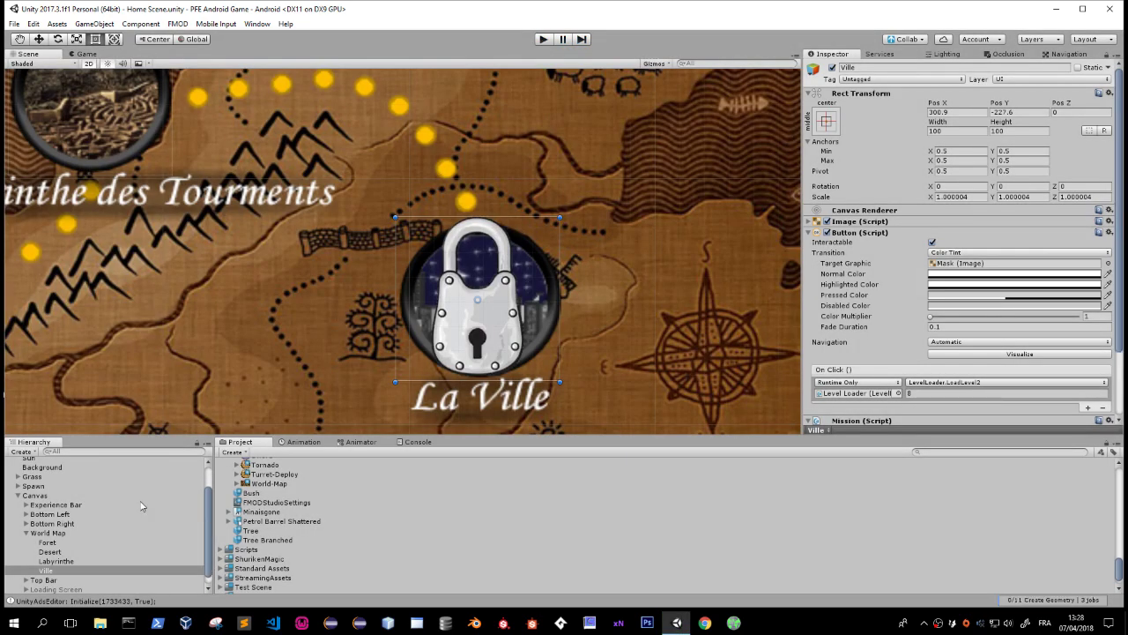
click(58, 561)
Select the Foret mission button and set its Button Target Graphic to the Mask image.
click(61, 571)
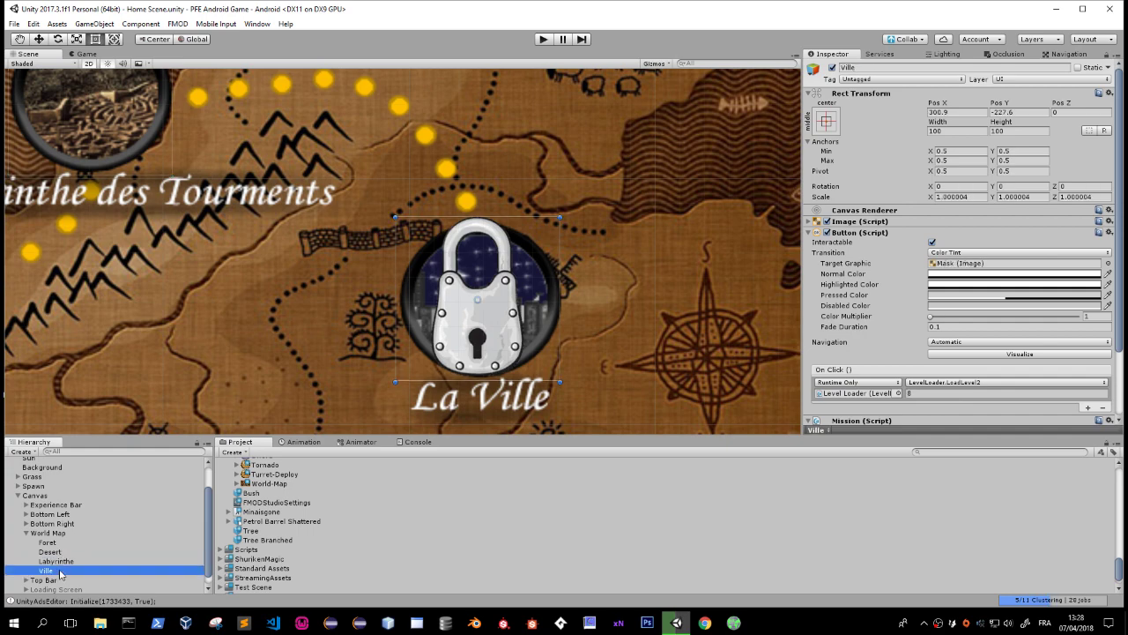
click(63, 564)
click(63, 573)
click(71, 561)
middle_drag(148, 304, 164, 298)
scroll(436, 287, down, 3)
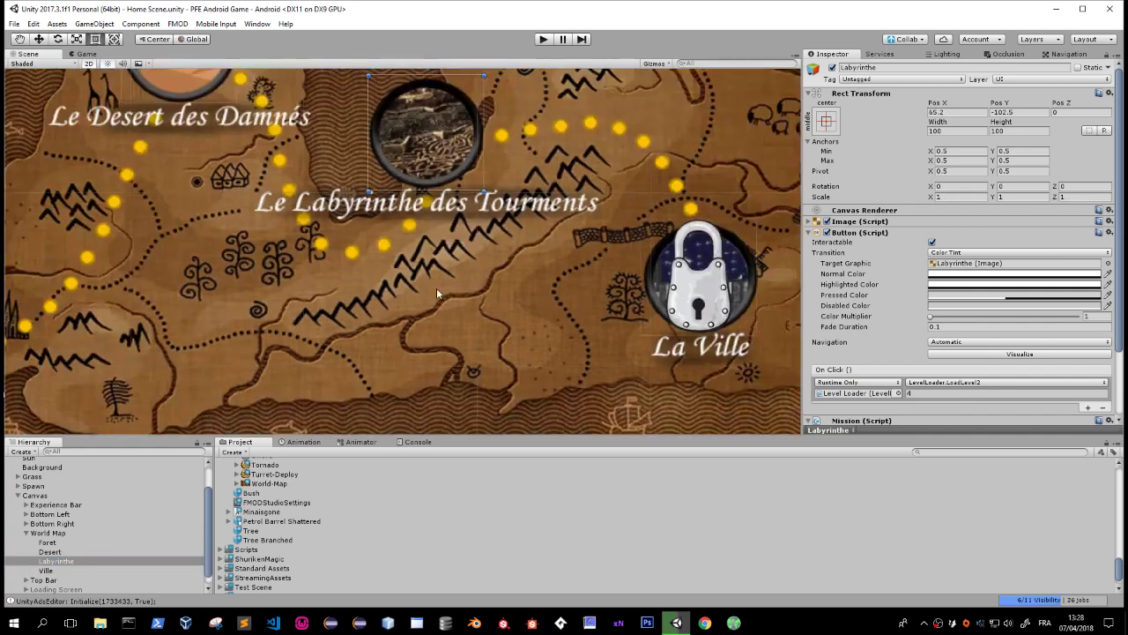
scroll(429, 306, down, 2)
middle_drag(428, 306, 690, 290)
click(213, 258)
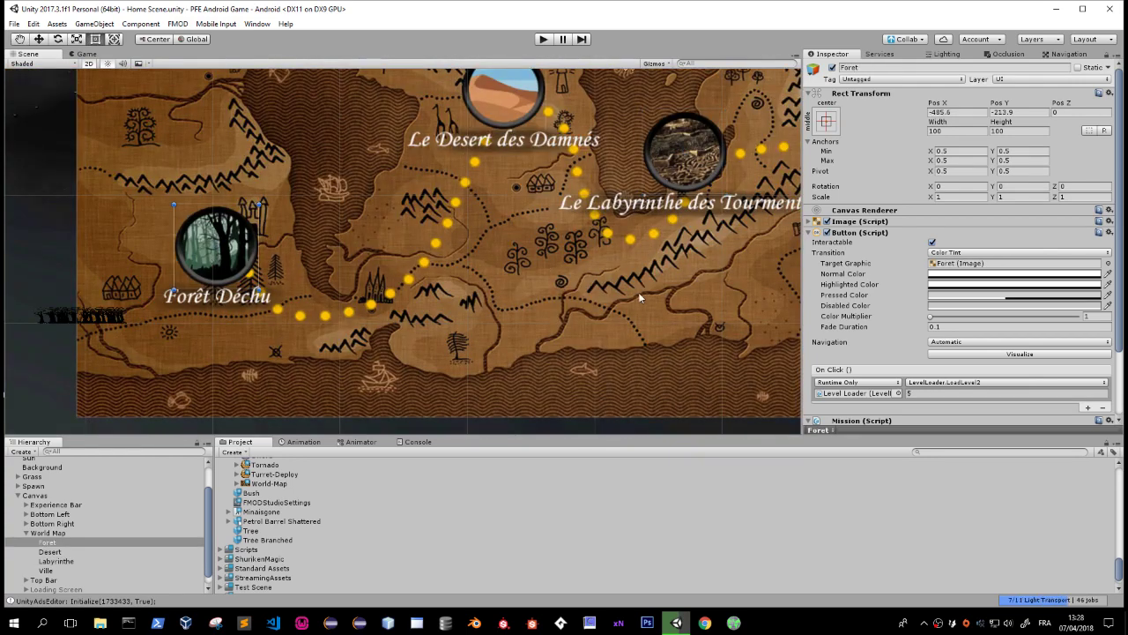
click(1107, 263)
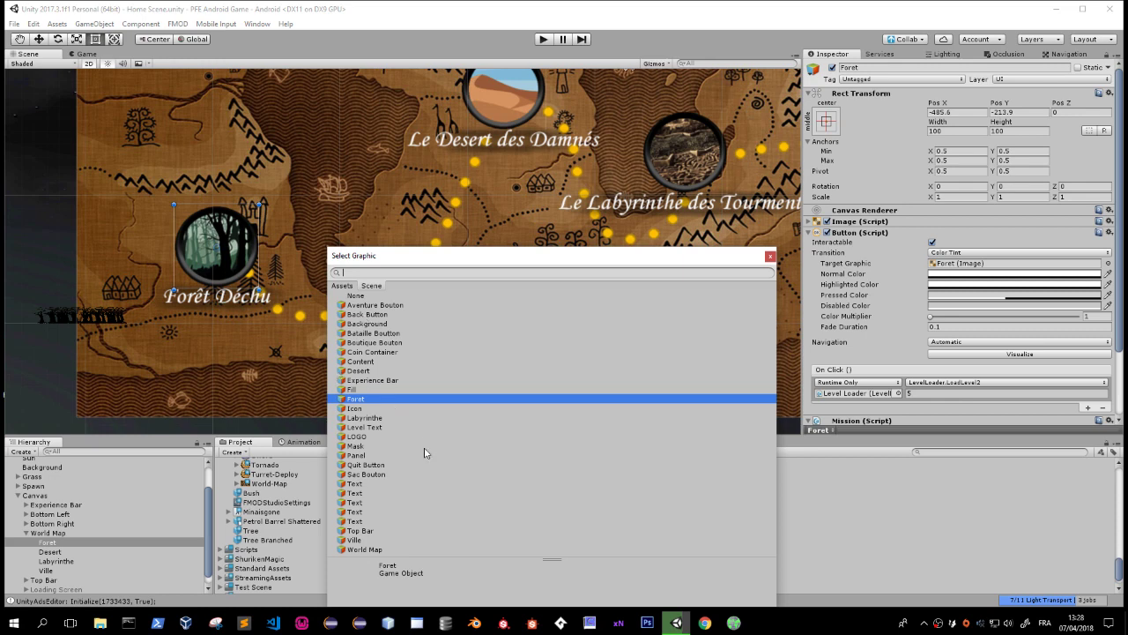
click(358, 446)
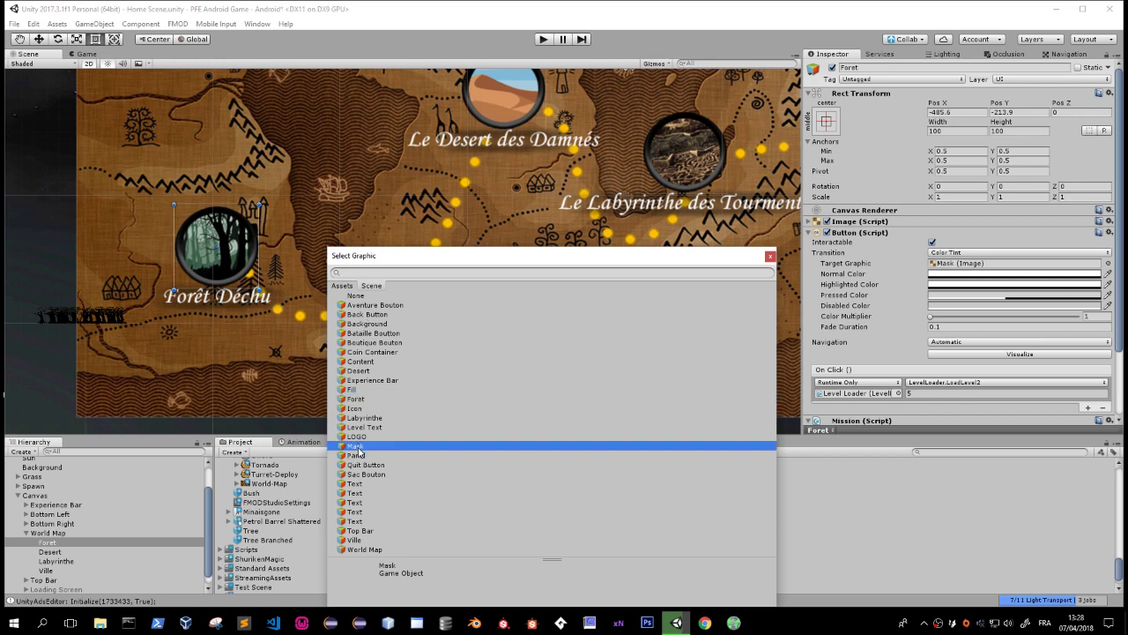
double_click(358, 446)
Run Play mode to check the padlock over Forêt Déchu, then stop.
click(543, 39)
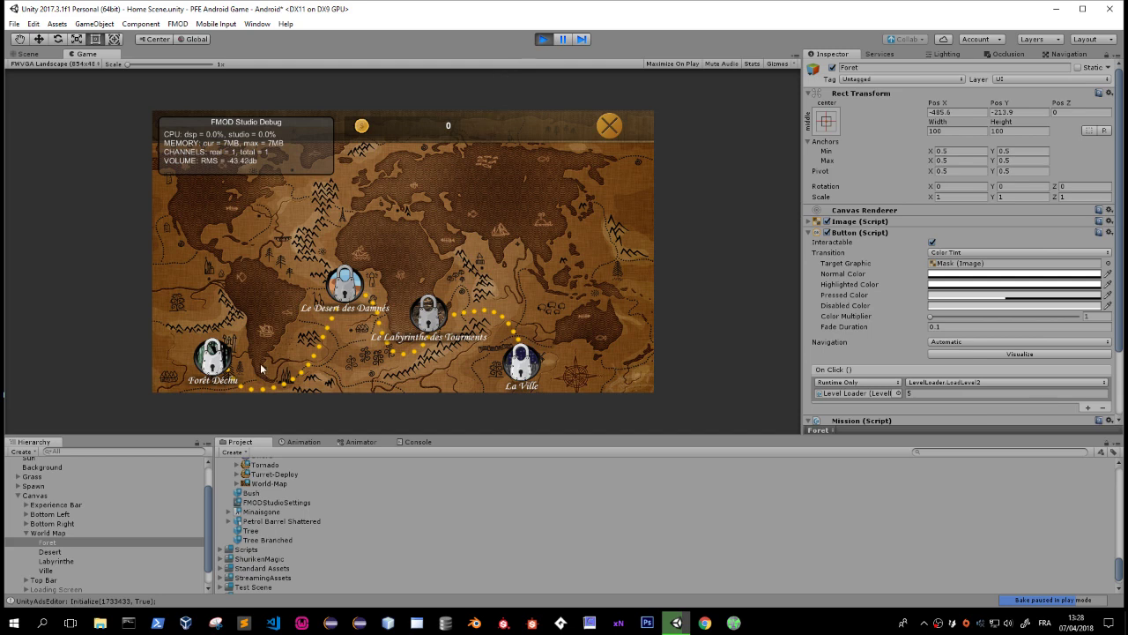
click(543, 39)
scroll(335, 498, up, 5)
scroll(294, 525, up, 5)
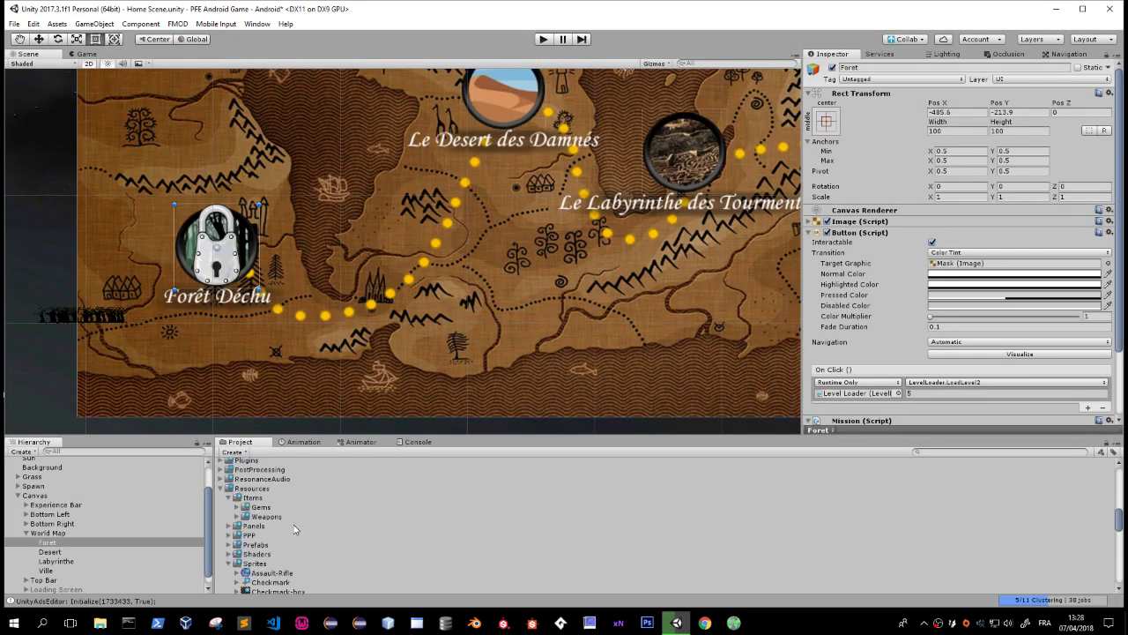
scroll(294, 524, up, 5)
scroll(296, 529, up, 5)
double_click(291, 567)
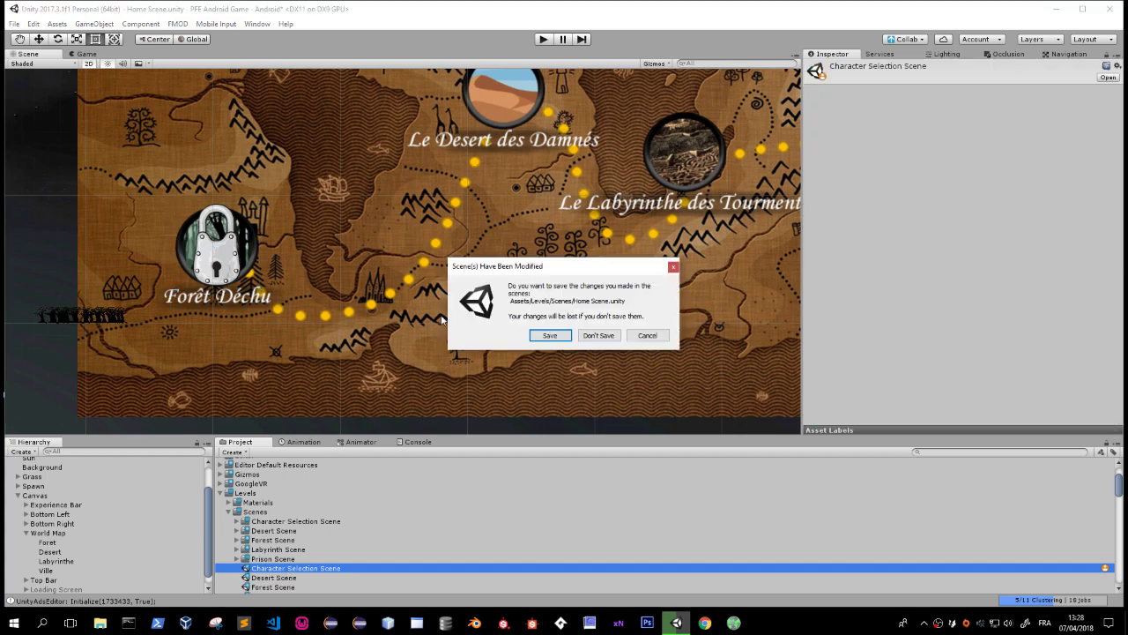
click(549, 333)
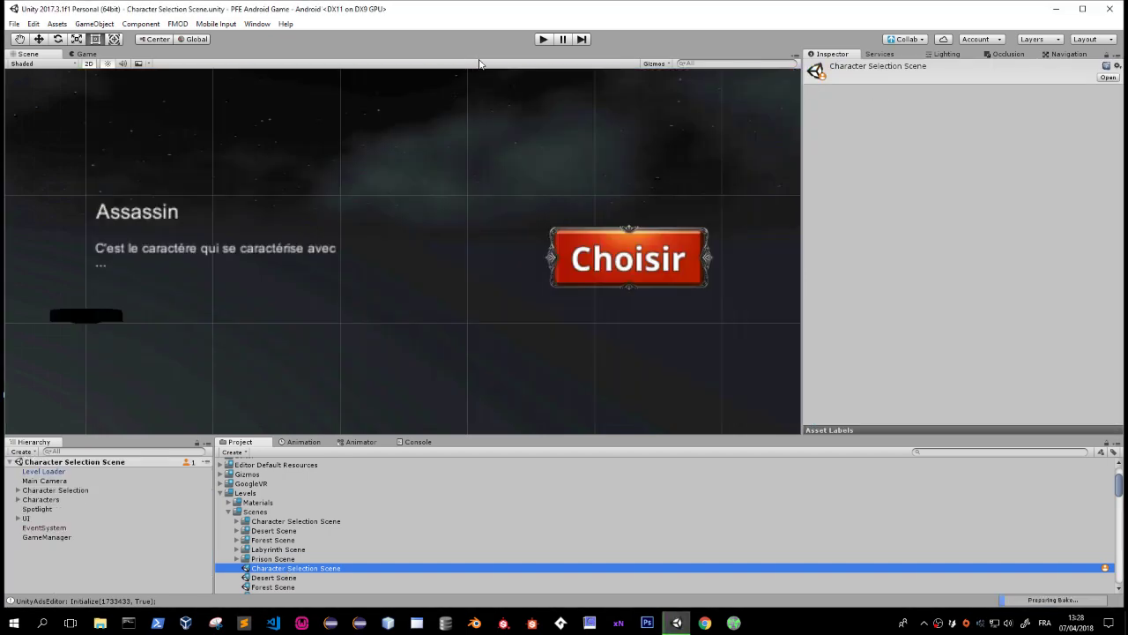
key(ctrl+p)
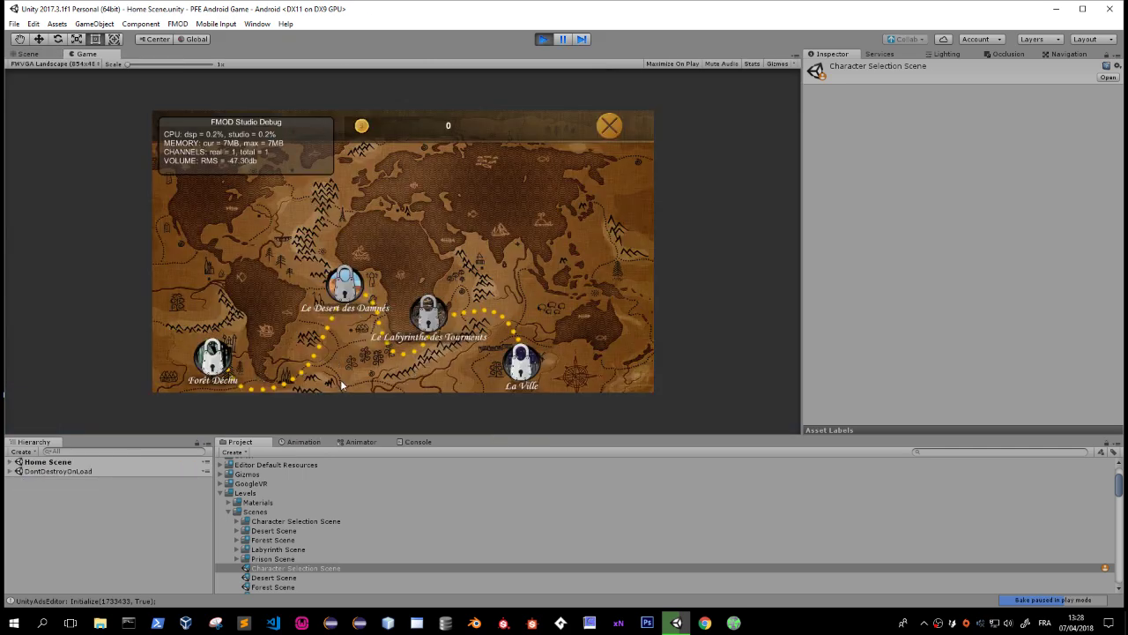
click(543, 39)
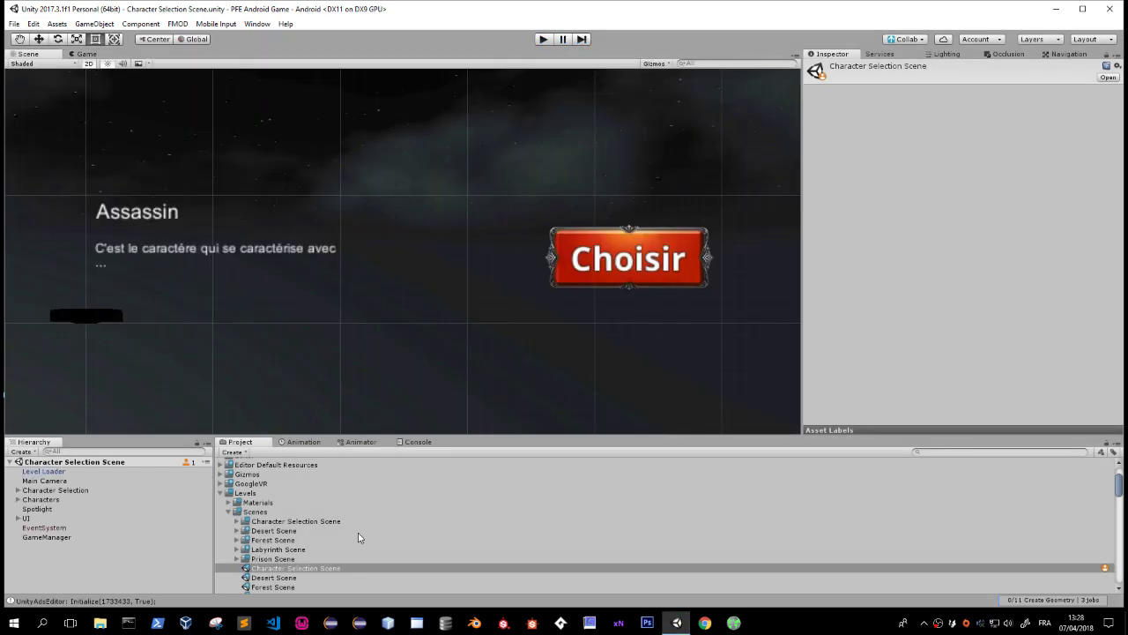
scroll(359, 536, down, 3)
click(265, 492)
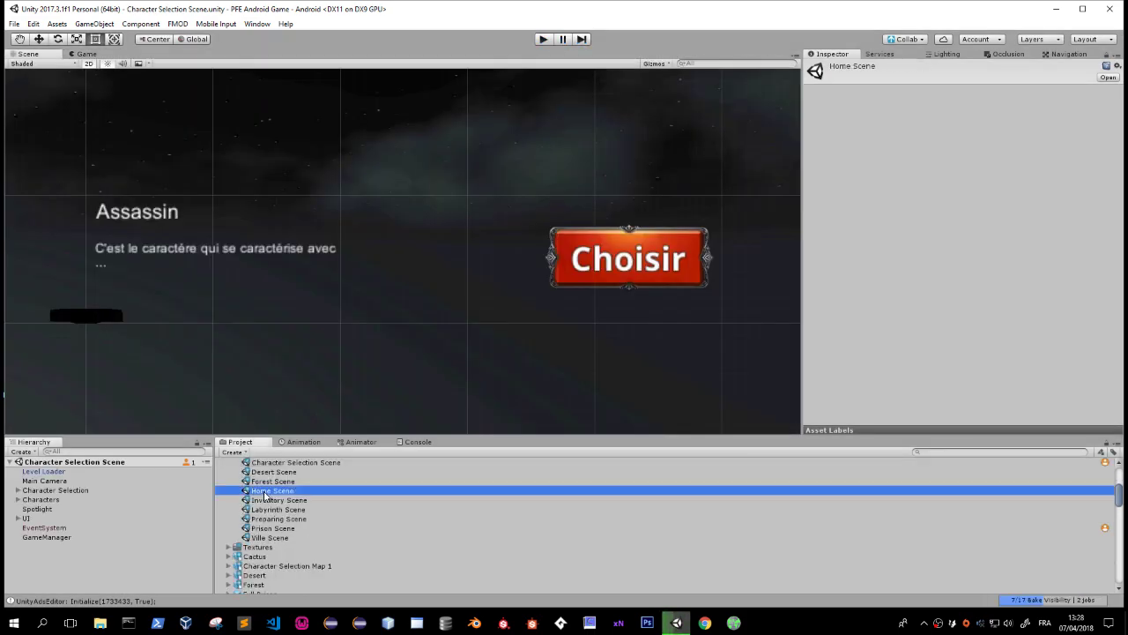
double_click(265, 491)
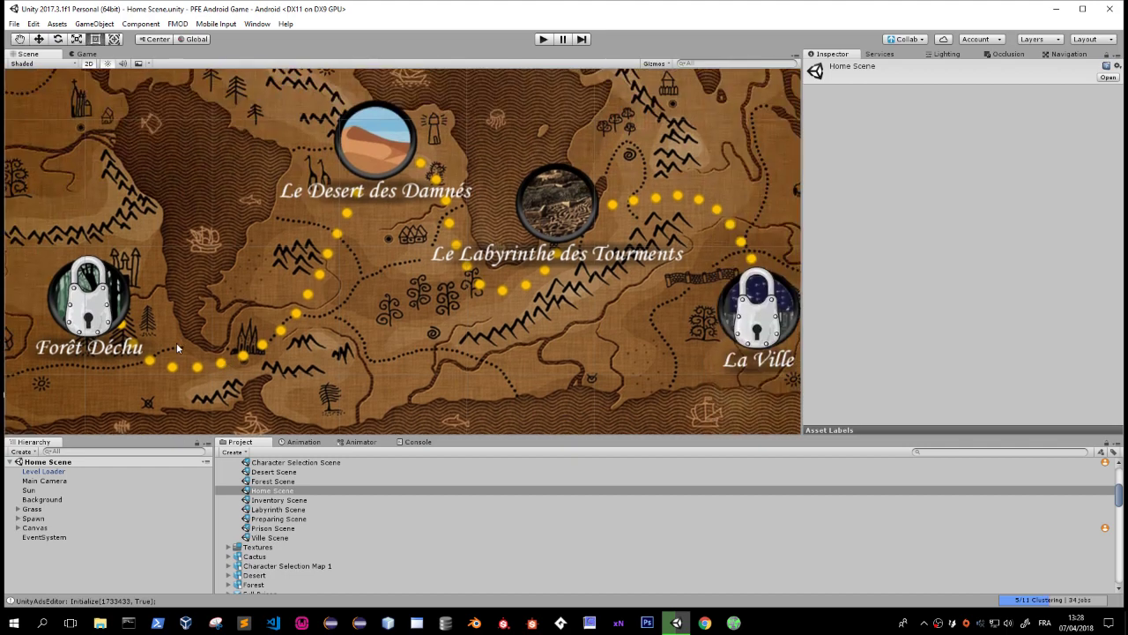
scroll(177, 348, down, 2)
click(104, 339)
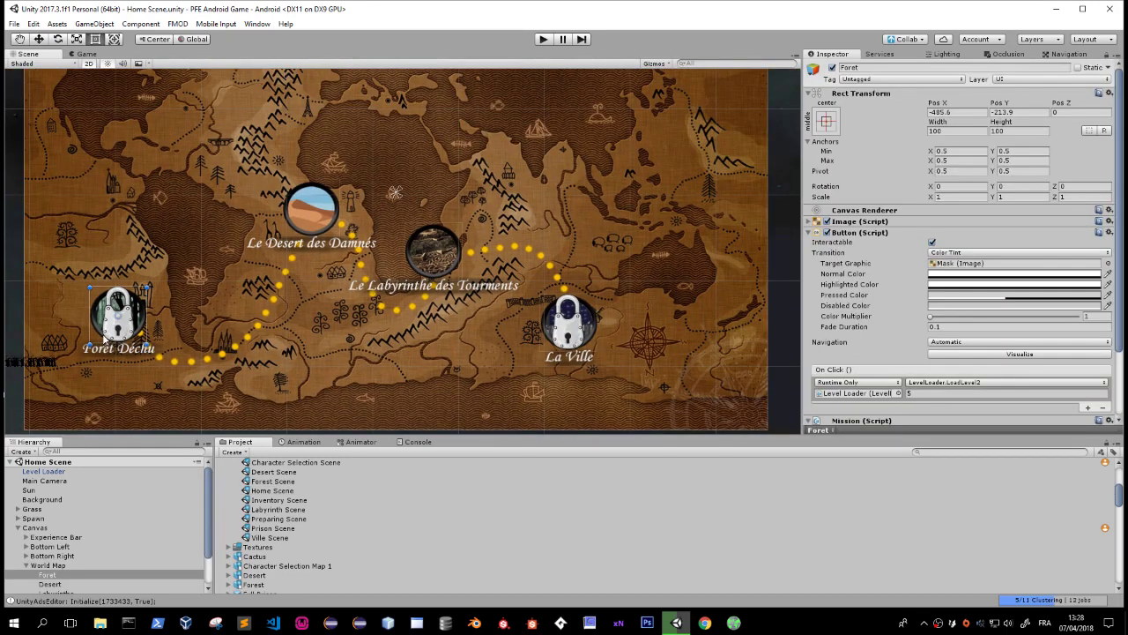
Point Foret's and Ville's Target Graphic back to their own images and save the scene.
click(1108, 263)
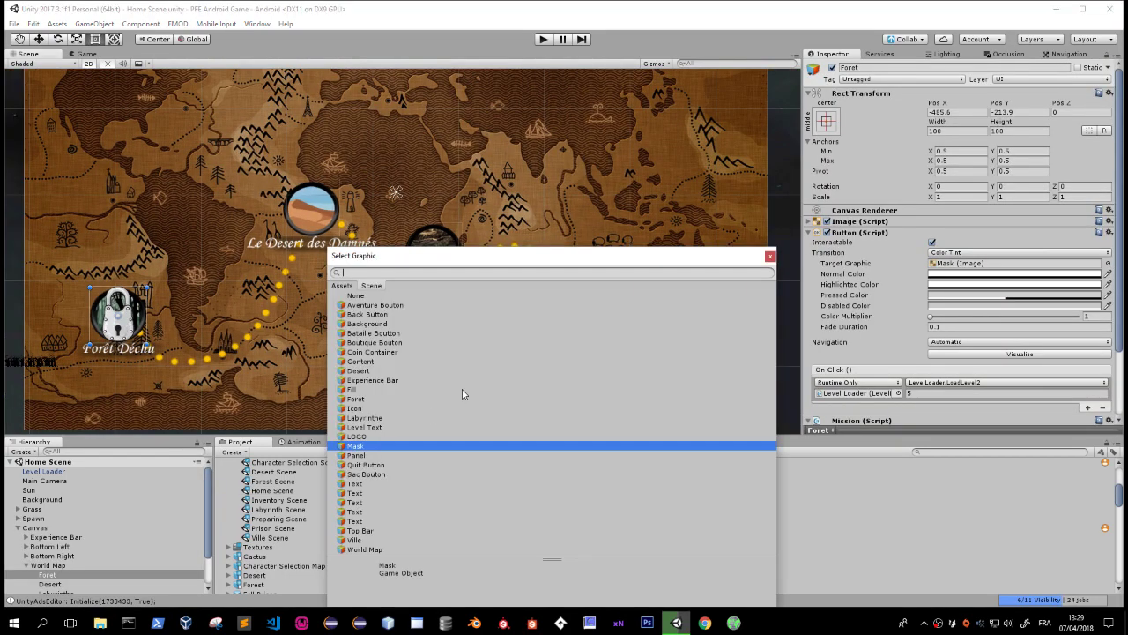
double_click(360, 397)
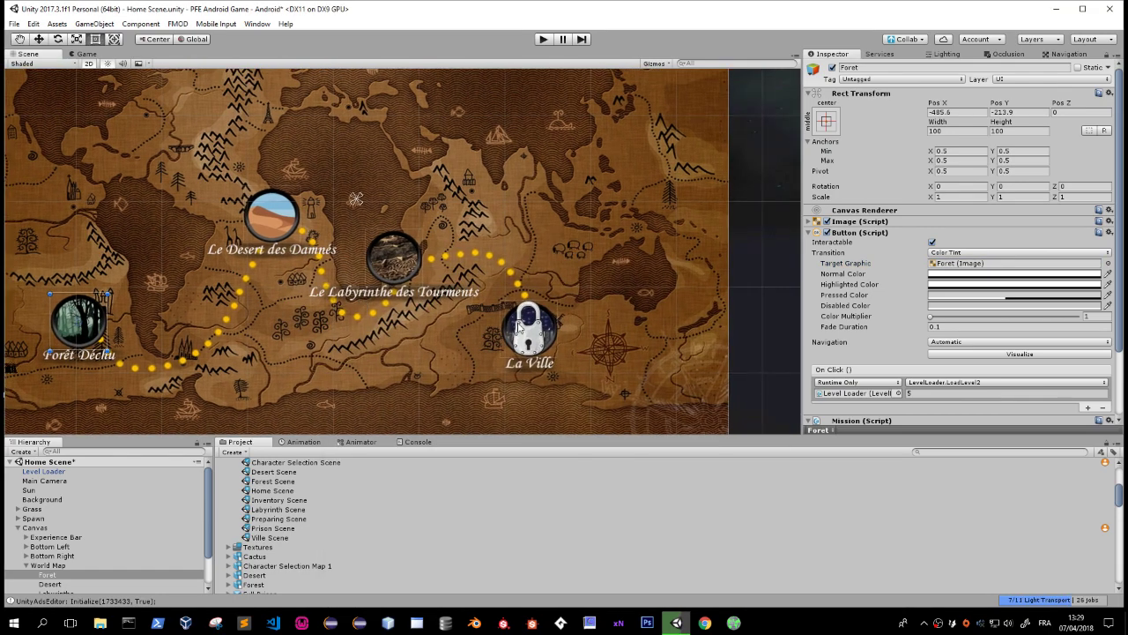
click(518, 326)
click(1108, 263)
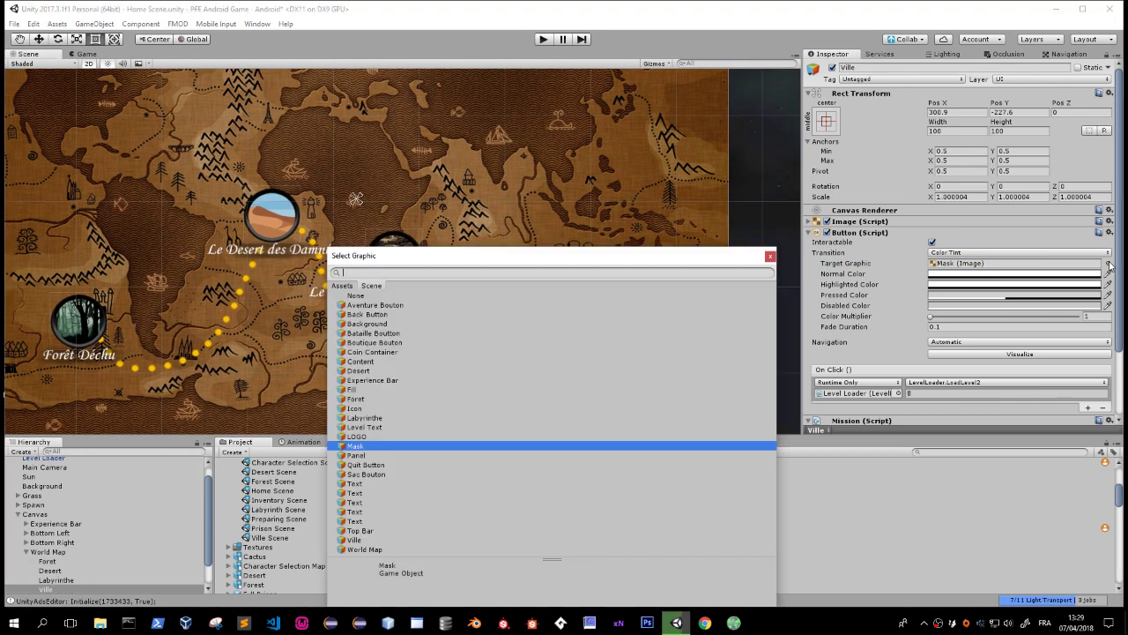
drag(538, 255, 692, 361)
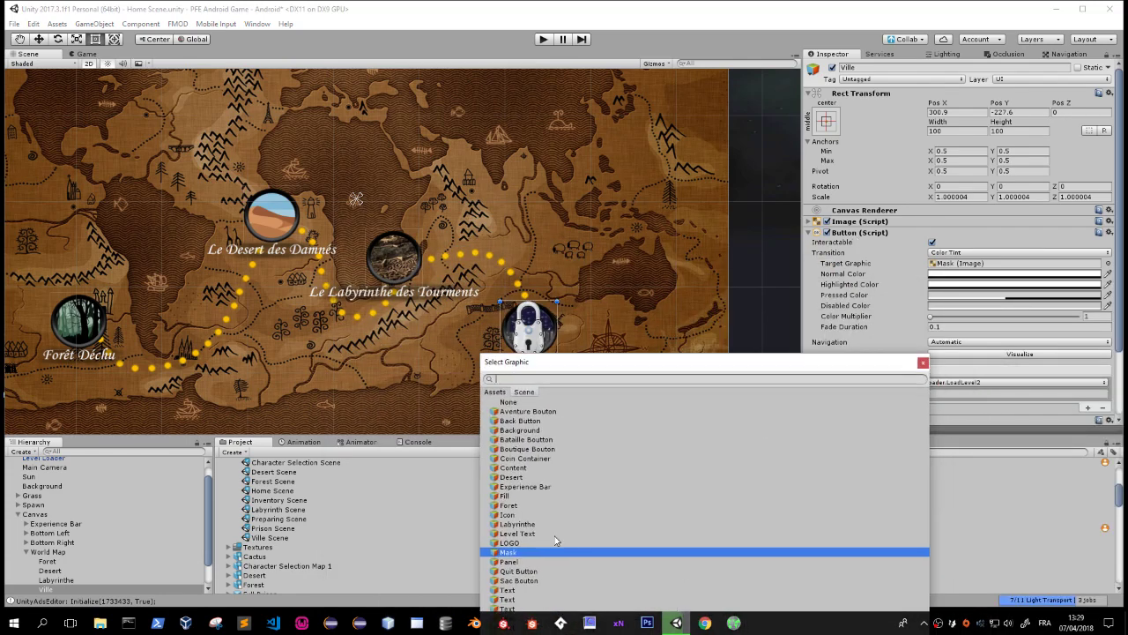
text(v)
click(520, 431)
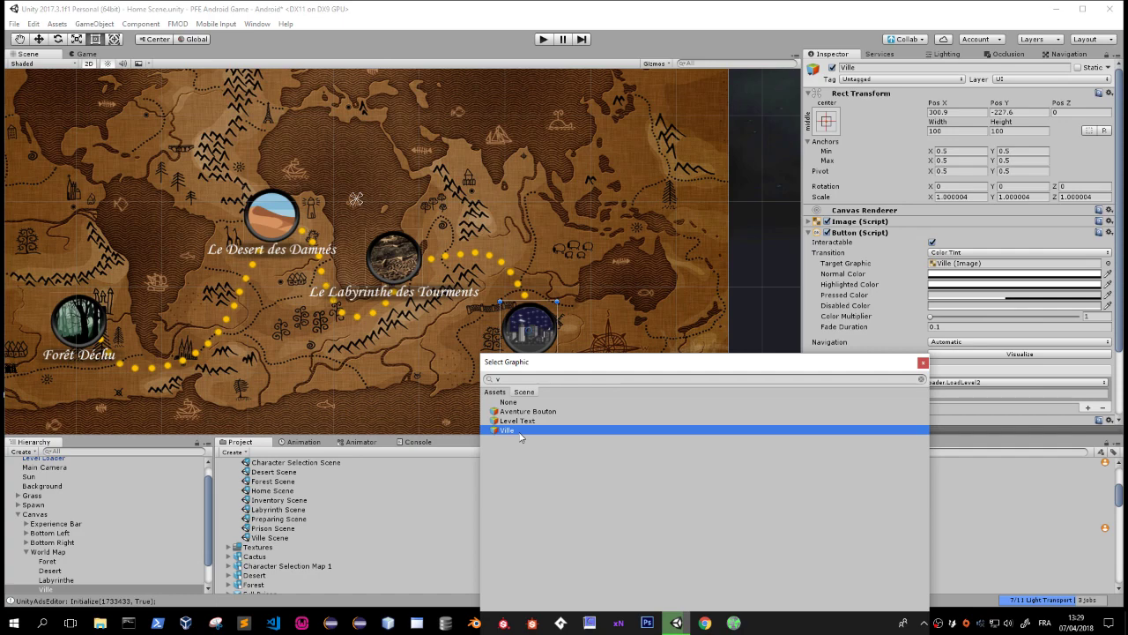
click(923, 362)
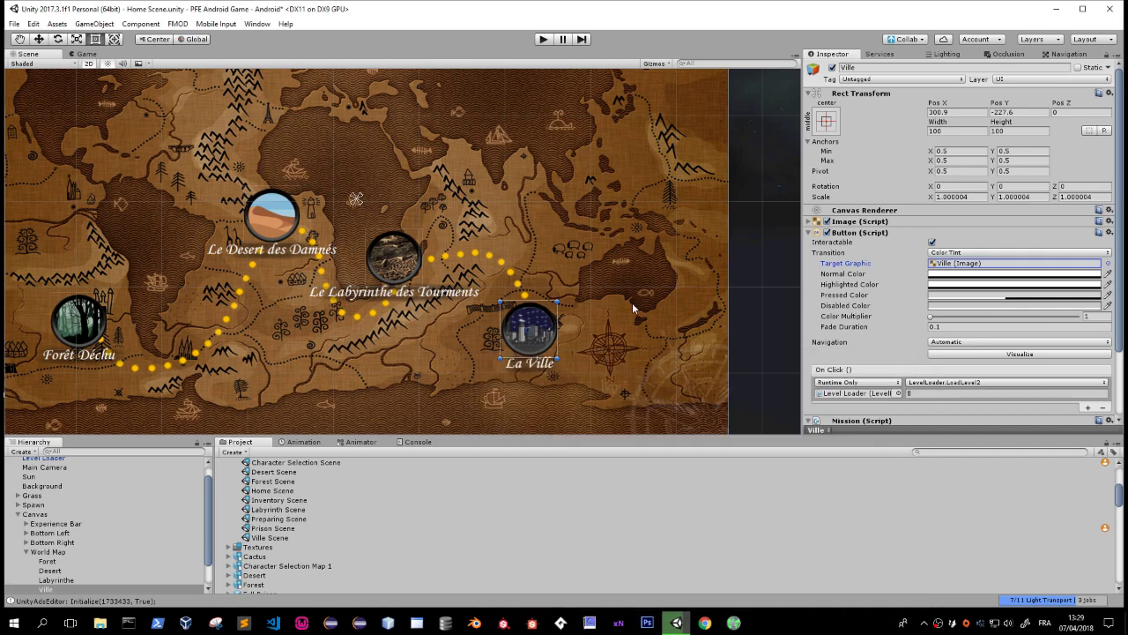
key(ctrl+s)
Set Ville's scale to exactly 1, save, and select the Foret-to-Ville mission buttons.
click(960, 197)
text(1)
key(Tab)
text(1)
key(Tab)
text(1)
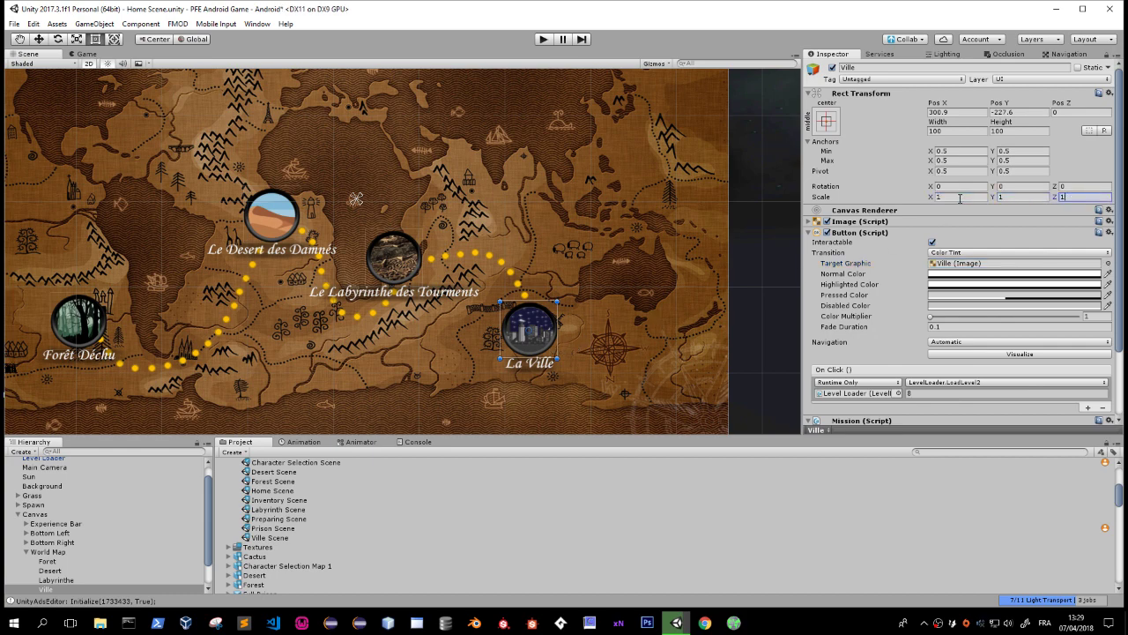
key(ctrl+s)
shift+click(48, 562)
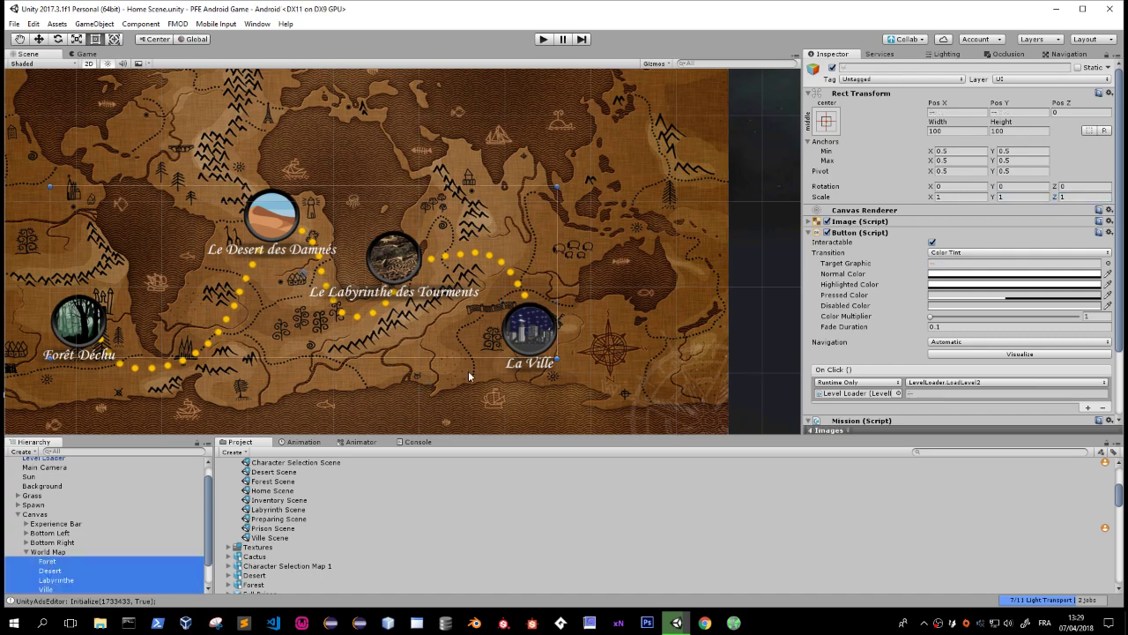
middle_drag(469, 376, 483, 324)
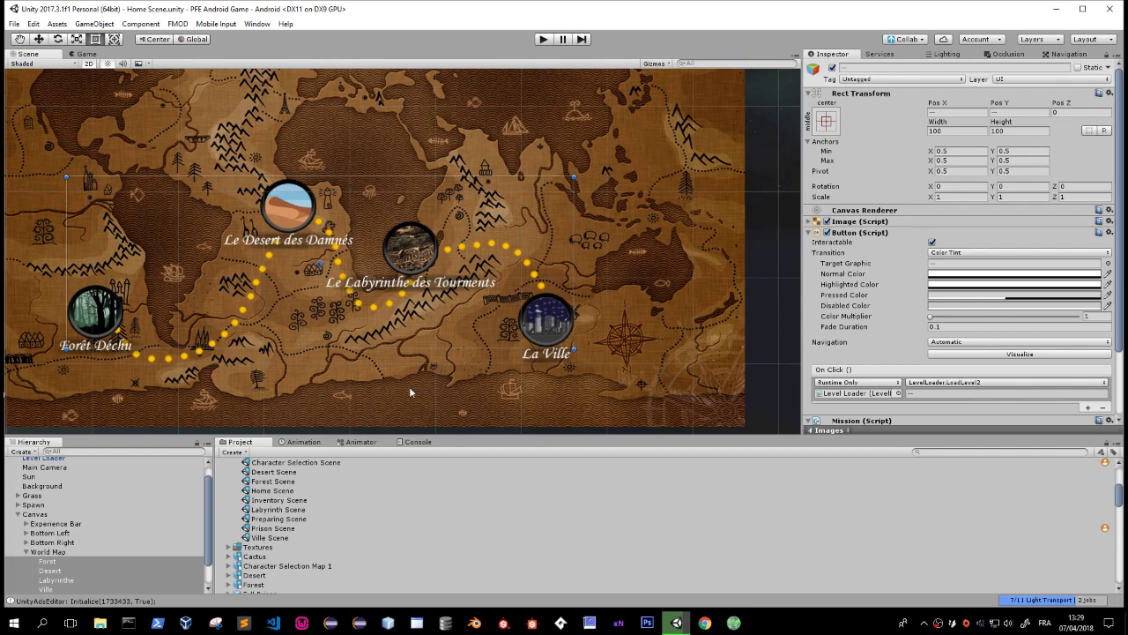
middle_drag(414, 339, 523, 332)
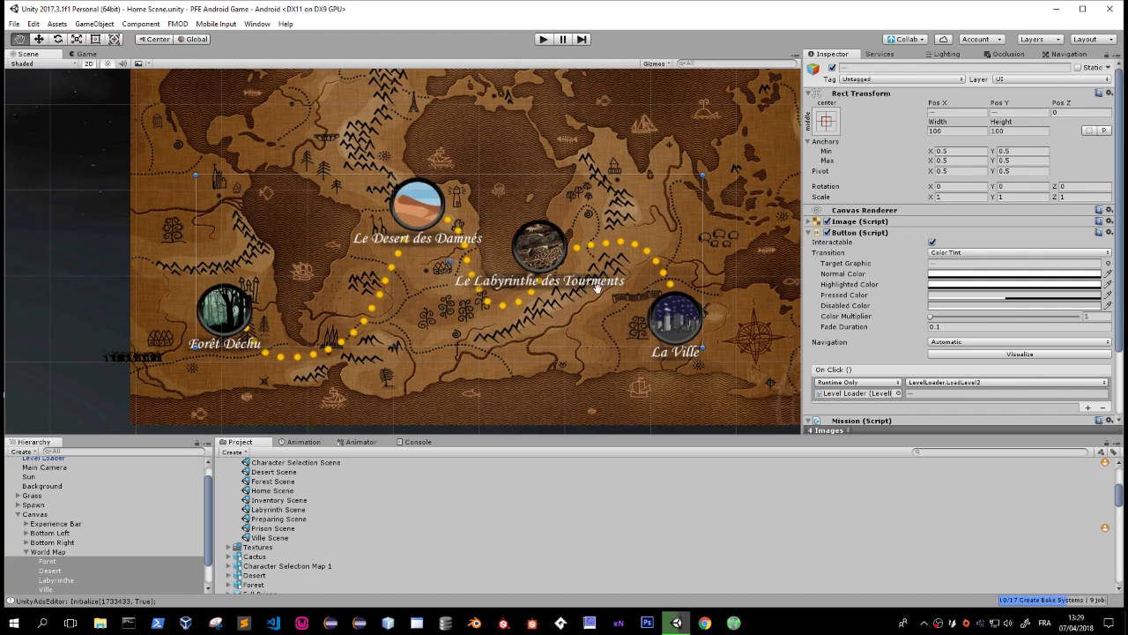
middle_drag(579, 289, 595, 295)
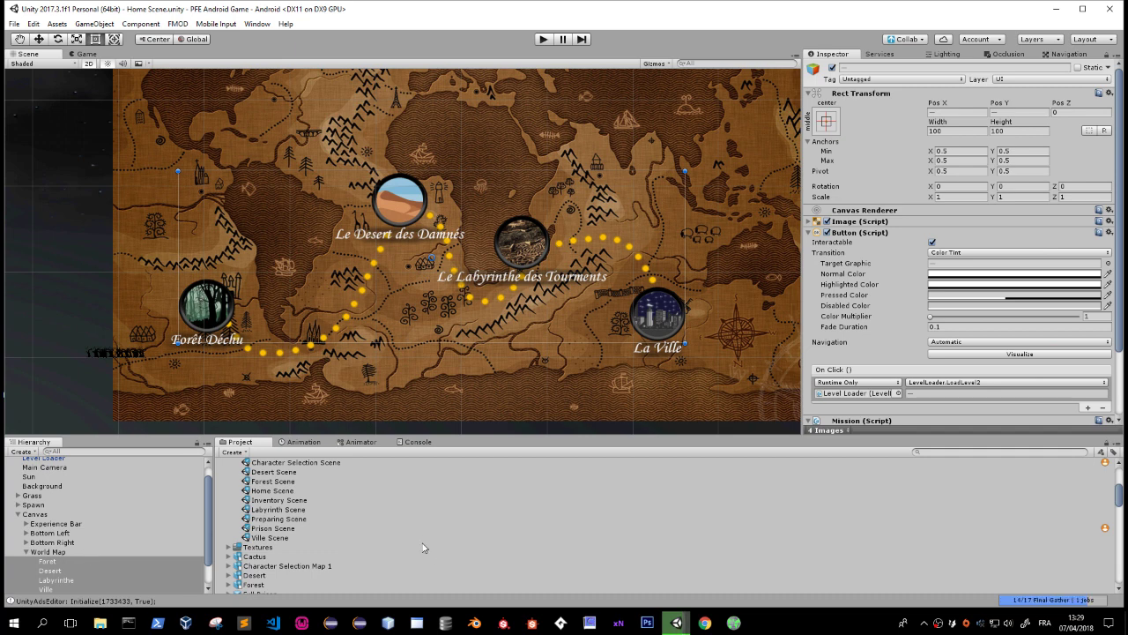
scroll(309, 546, up, 3)
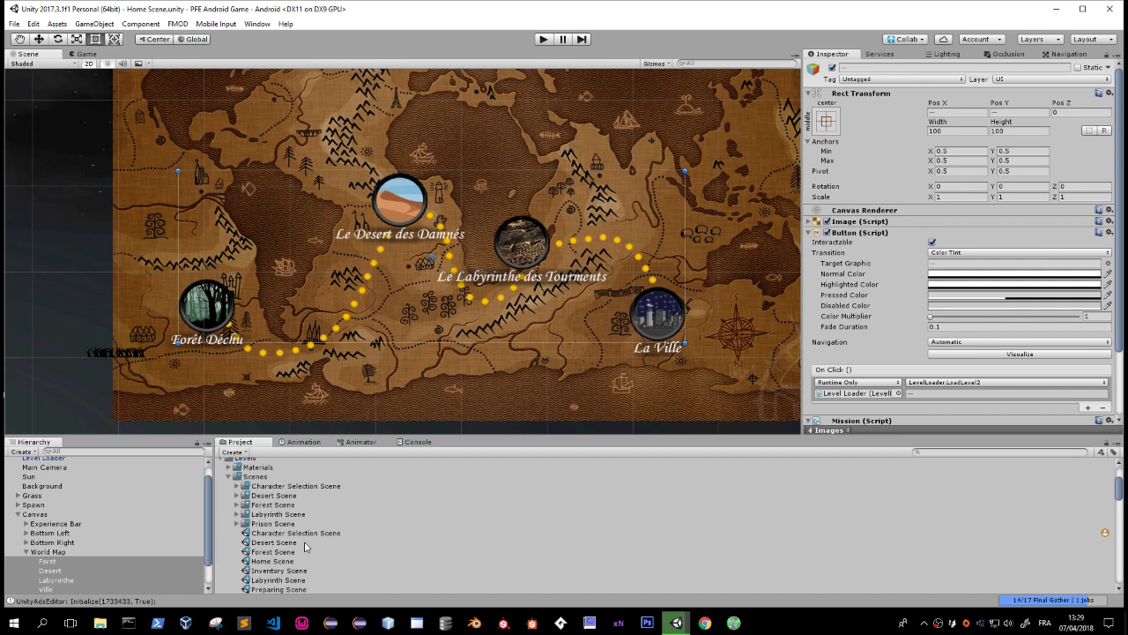
Uncheck the World Map panel's active box to reveal Inventaire, Boutique, Bataille and Aventure buttons.
click(68, 550)
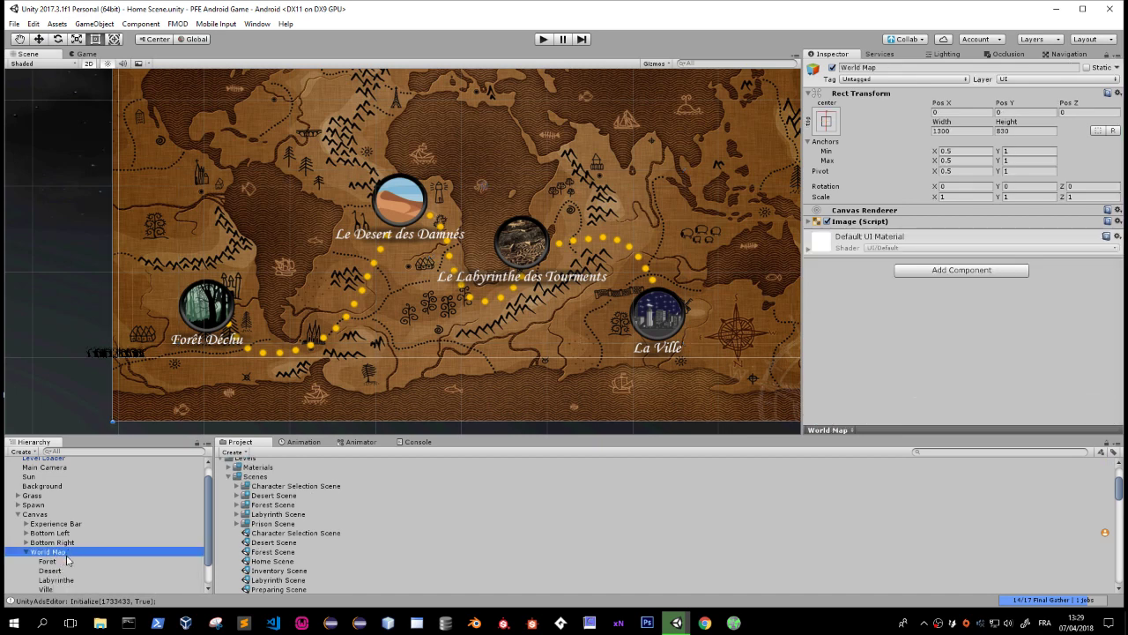
click(63, 560)
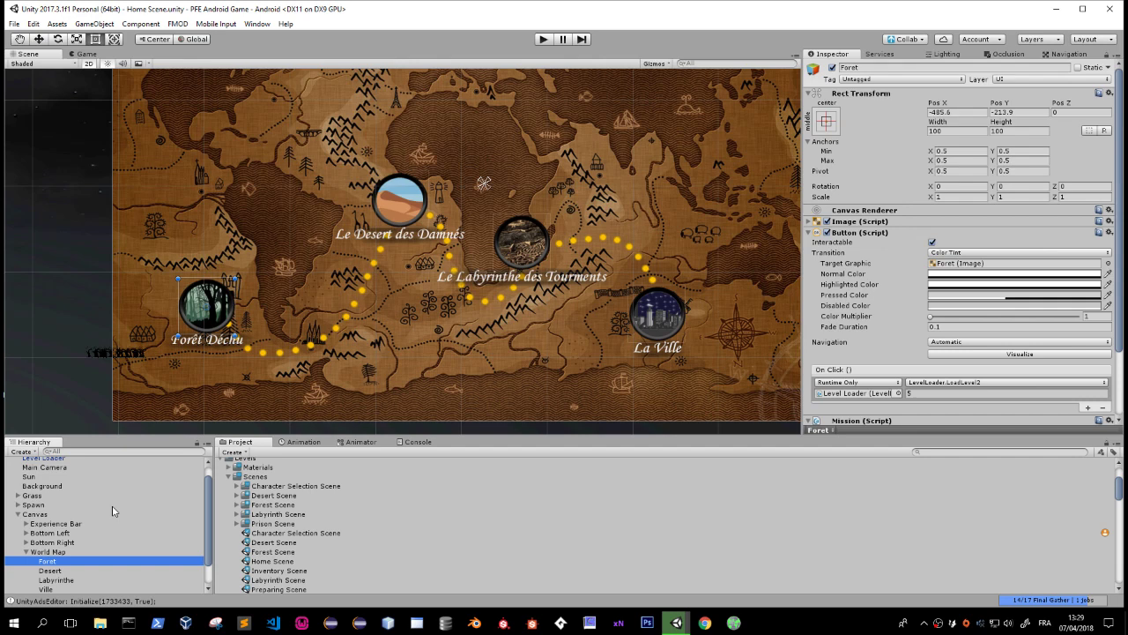
click(25, 552)
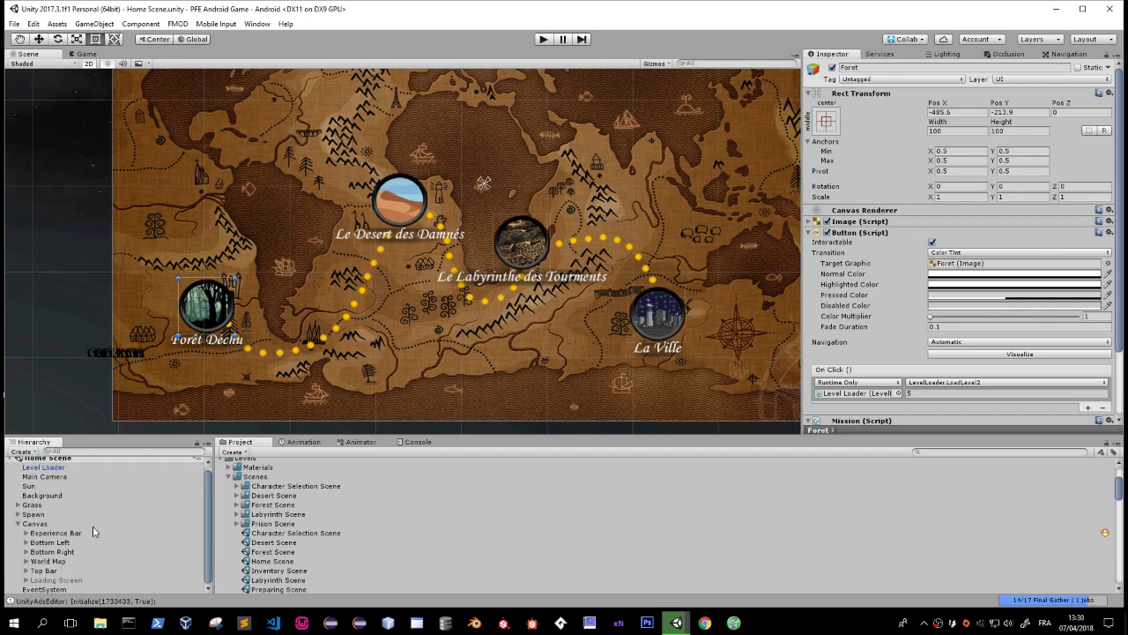
click(63, 561)
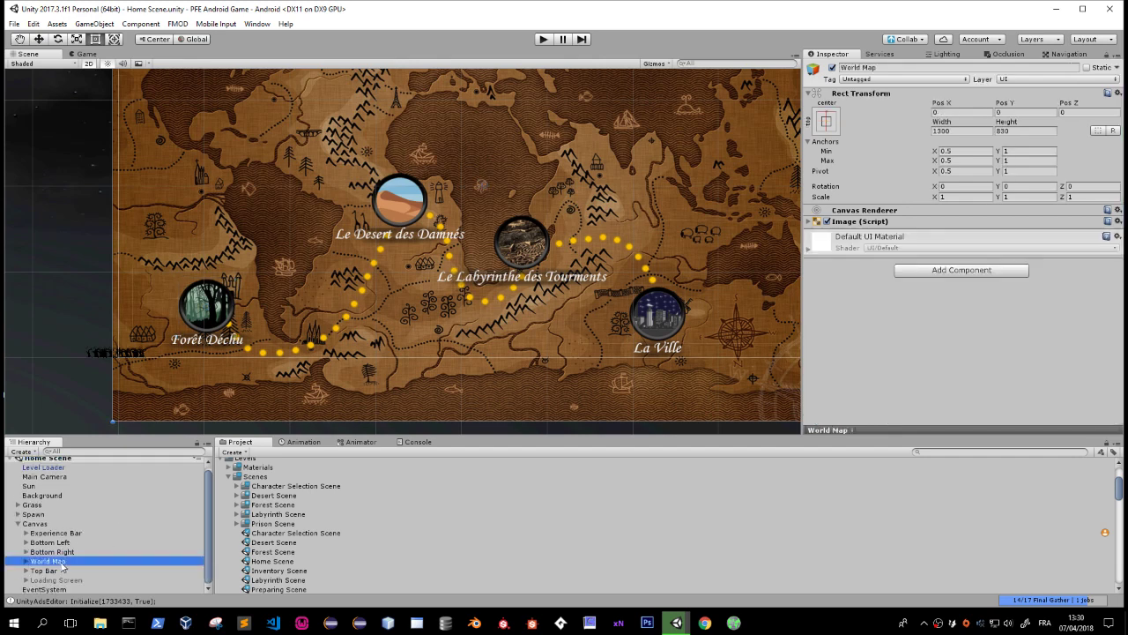
click(832, 68)
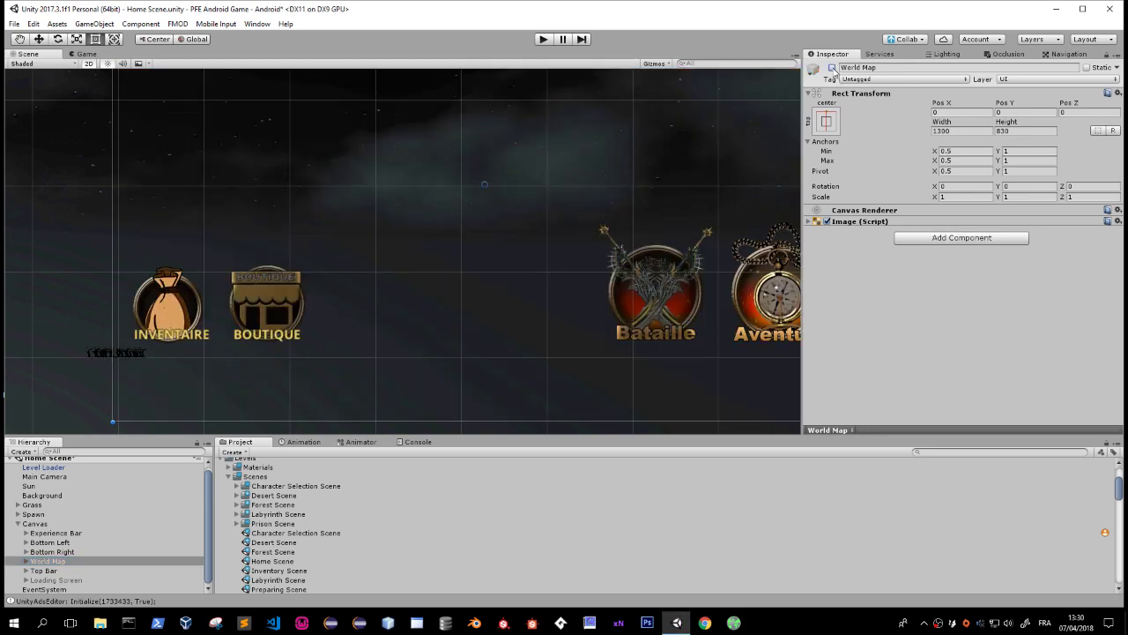
scroll(373, 209, down, 1)
scroll(372, 219, down, 2)
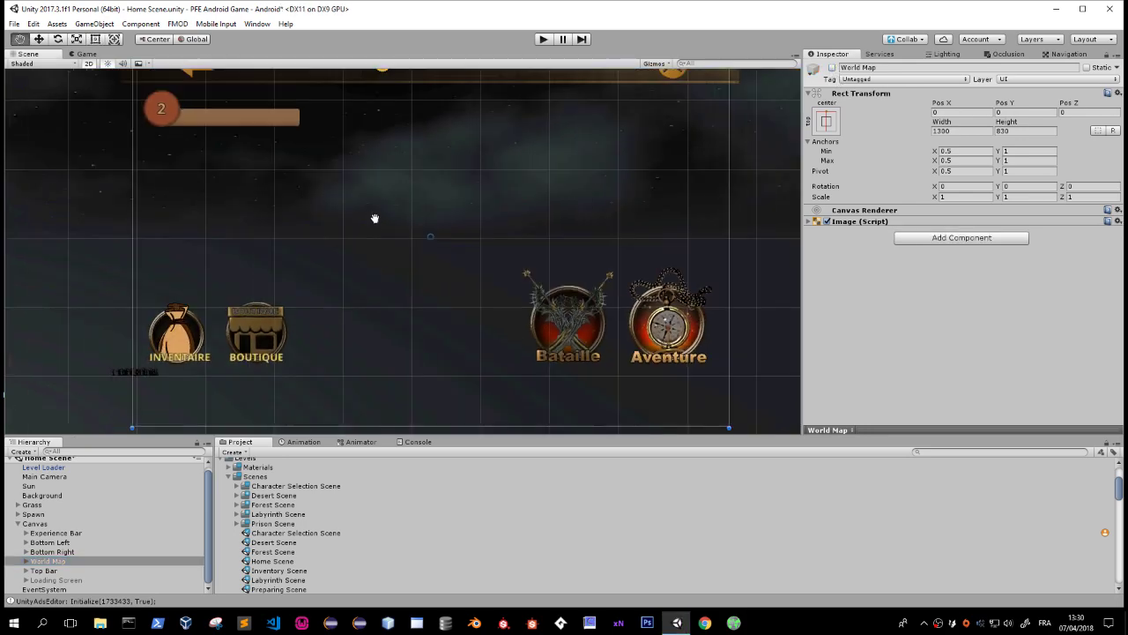
scroll(373, 220, down, 1)
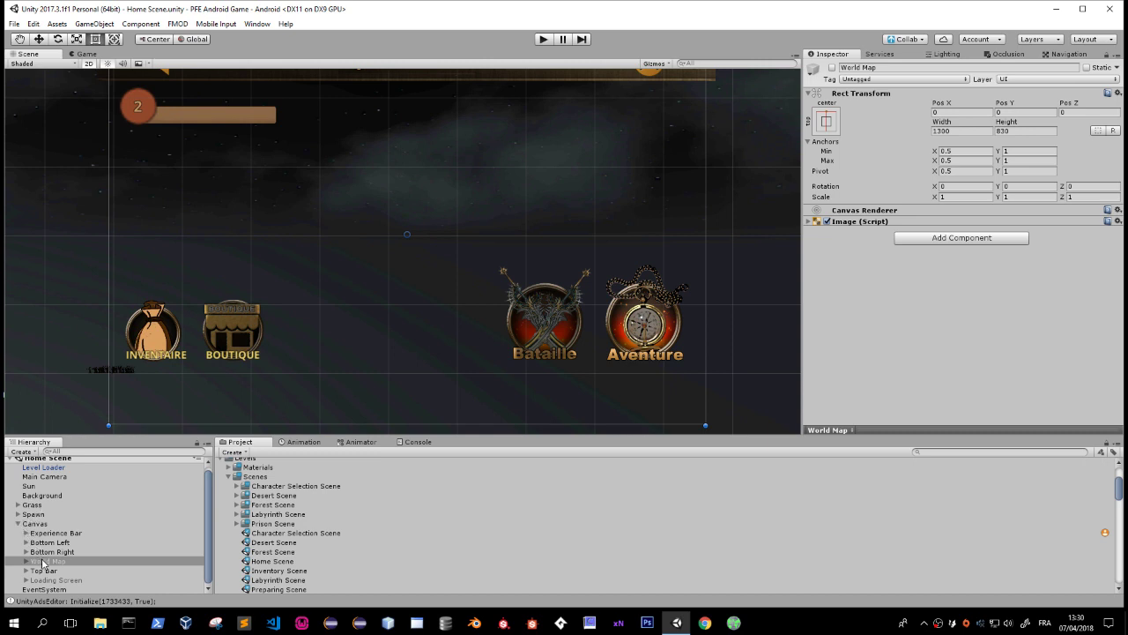
Collapse the Scenes, Levels, Items and Sprites folders and drag World Map into Resources/Prefabs.
click(229, 476)
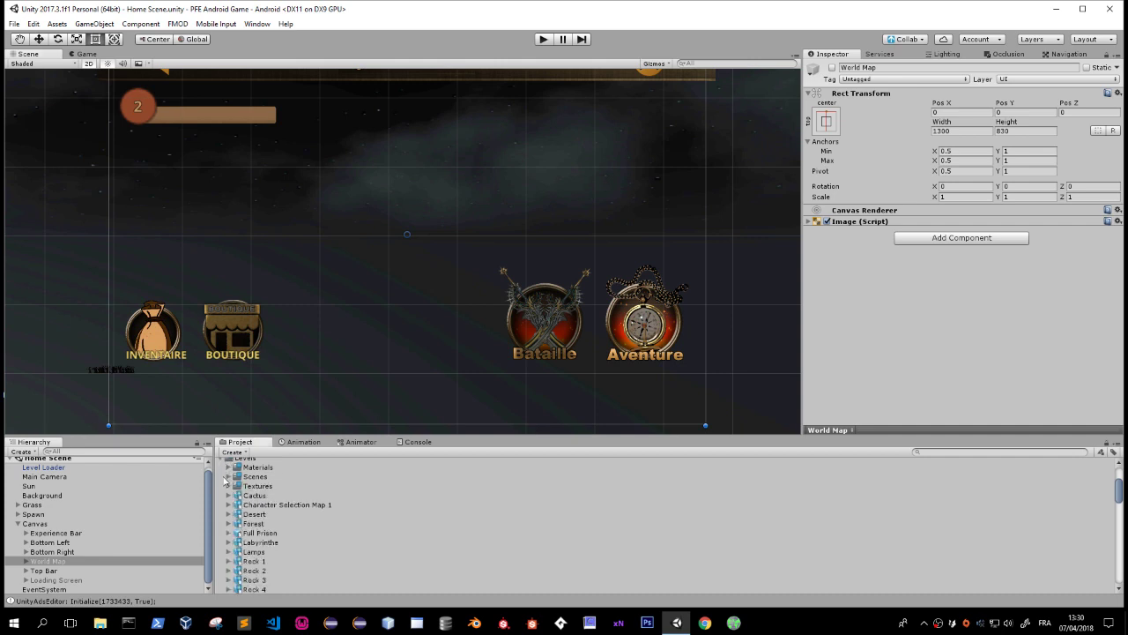
scroll(225, 485, up, 2)
click(222, 493)
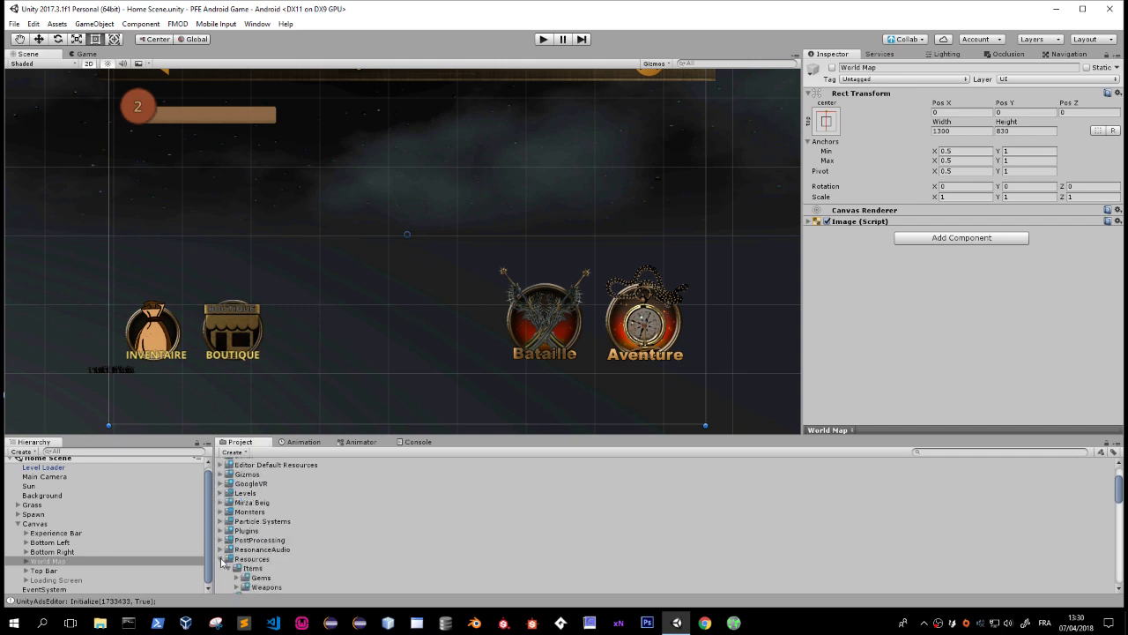
scroll(225, 565, down, 2)
click(230, 498)
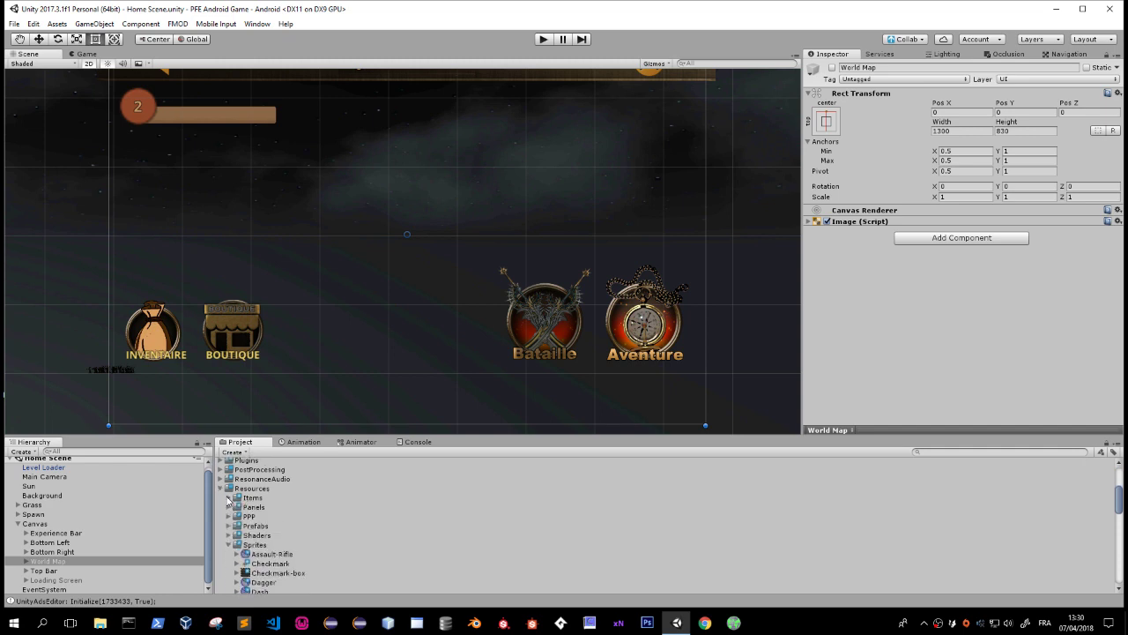
click(228, 545)
click(228, 525)
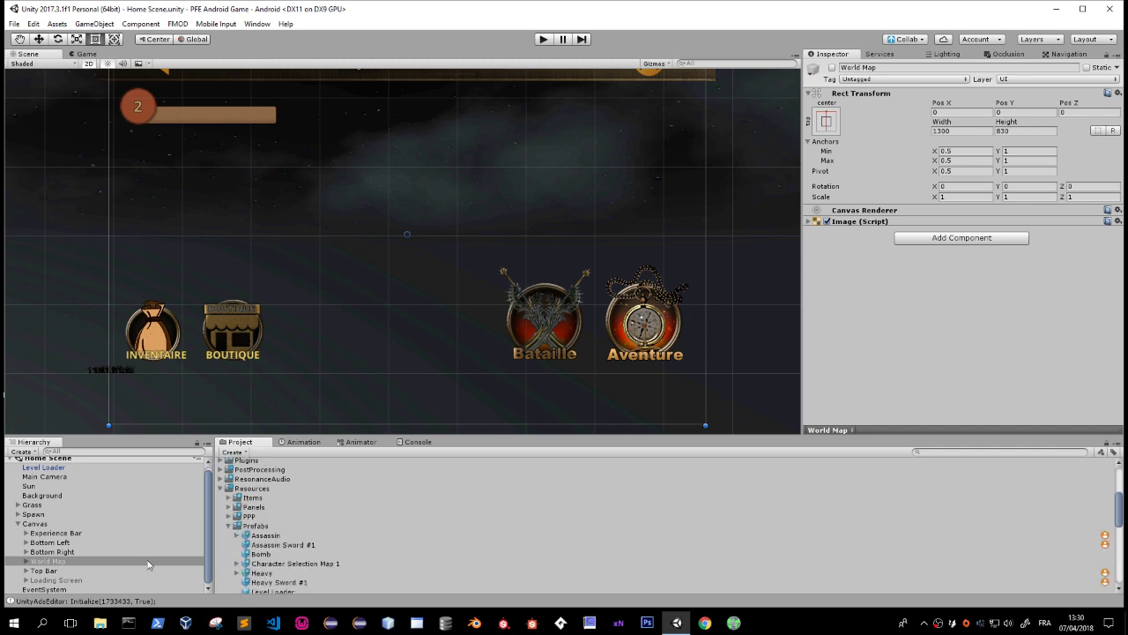
drag(53, 571, 266, 535)
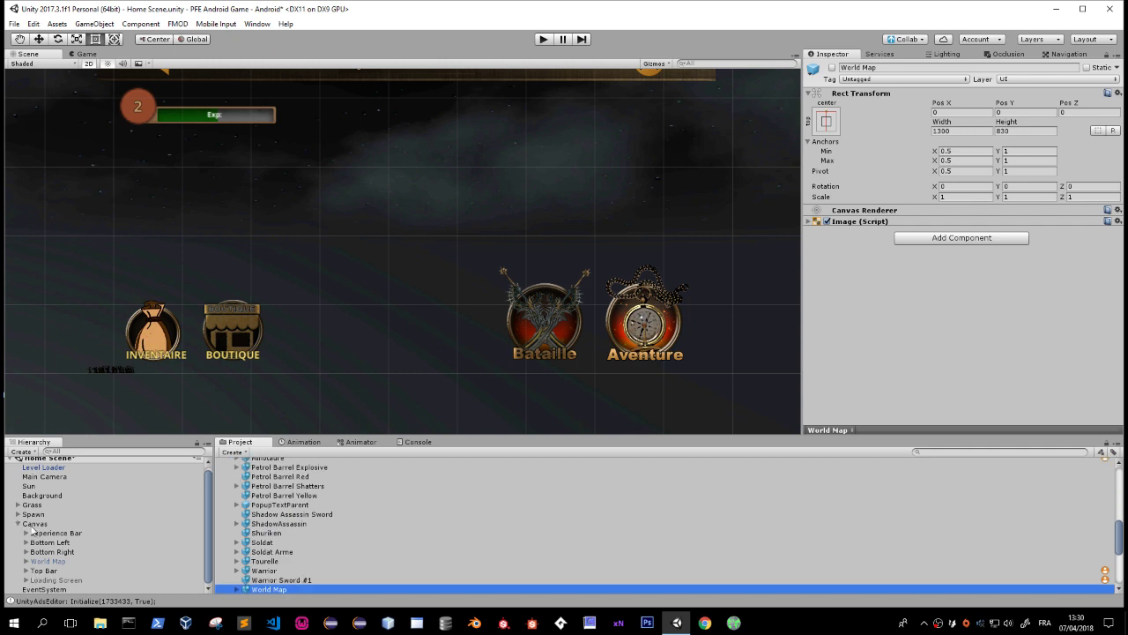
Reframe the Scene view around the buttons and reselect the World Map panel.
middle_drag(282, 340, 262, 342)
middle_drag(156, 413, 148, 419)
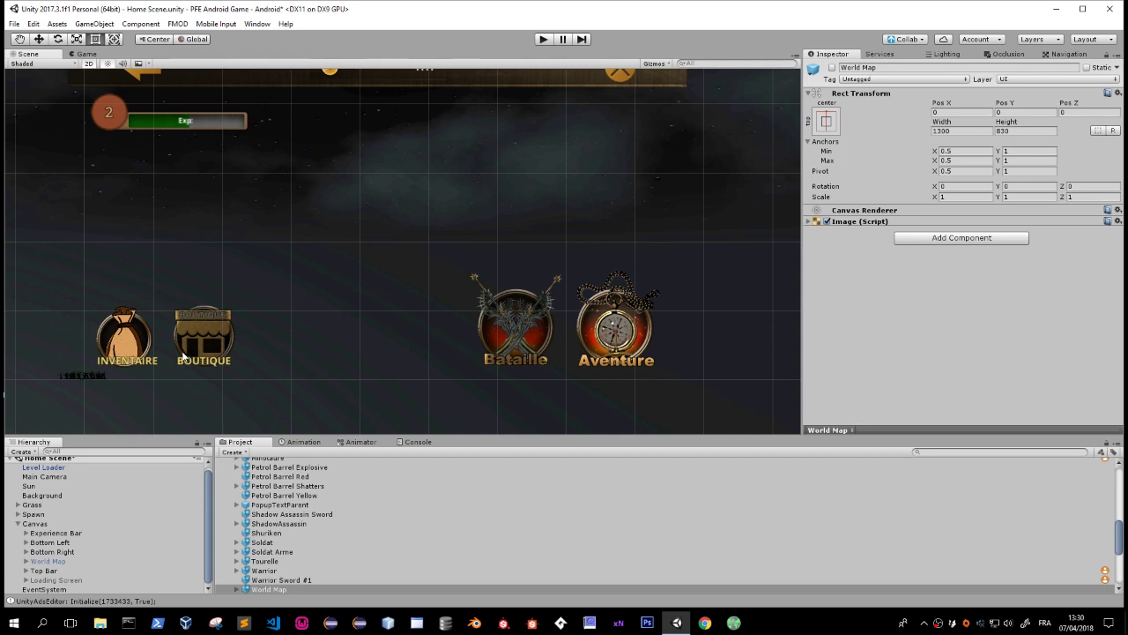
scroll(186, 329, down, 2)
scroll(186, 330, down, 1)
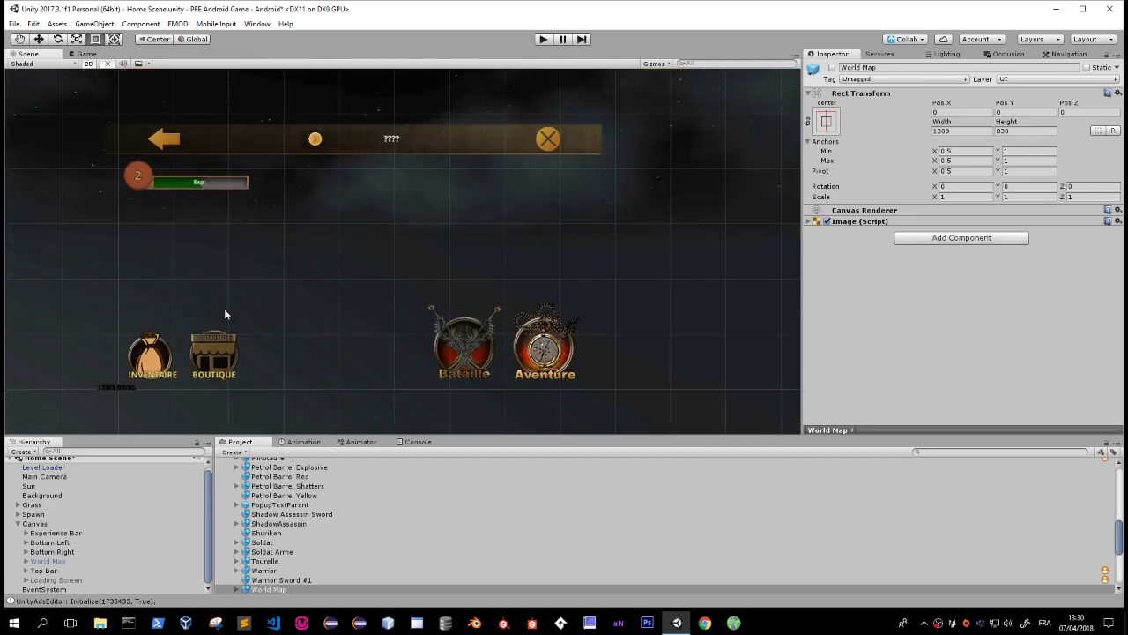
middle_drag(224, 309, 247, 318)
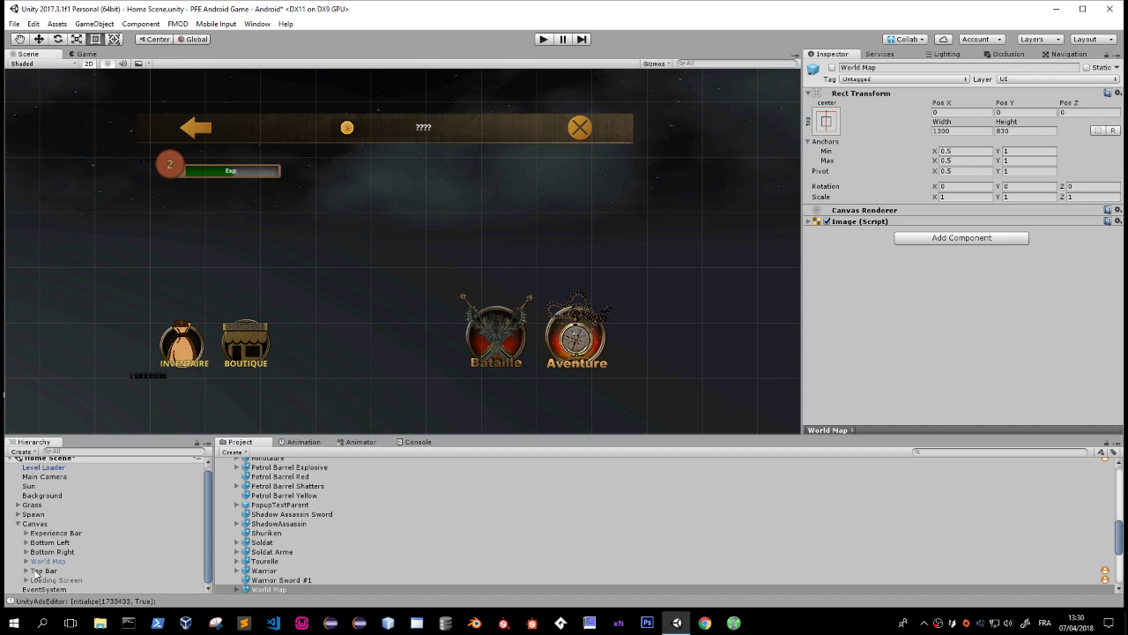
click(32, 562)
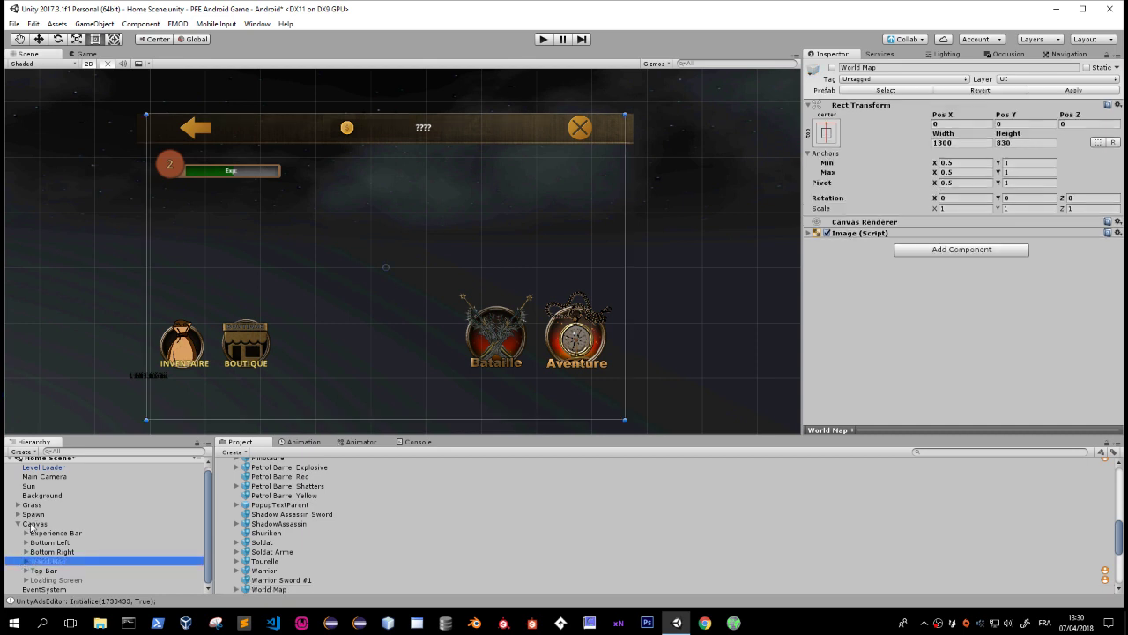
Select Main Camera and open its Init (Script) in Visual Studio from the Inspector.
click(46, 476)
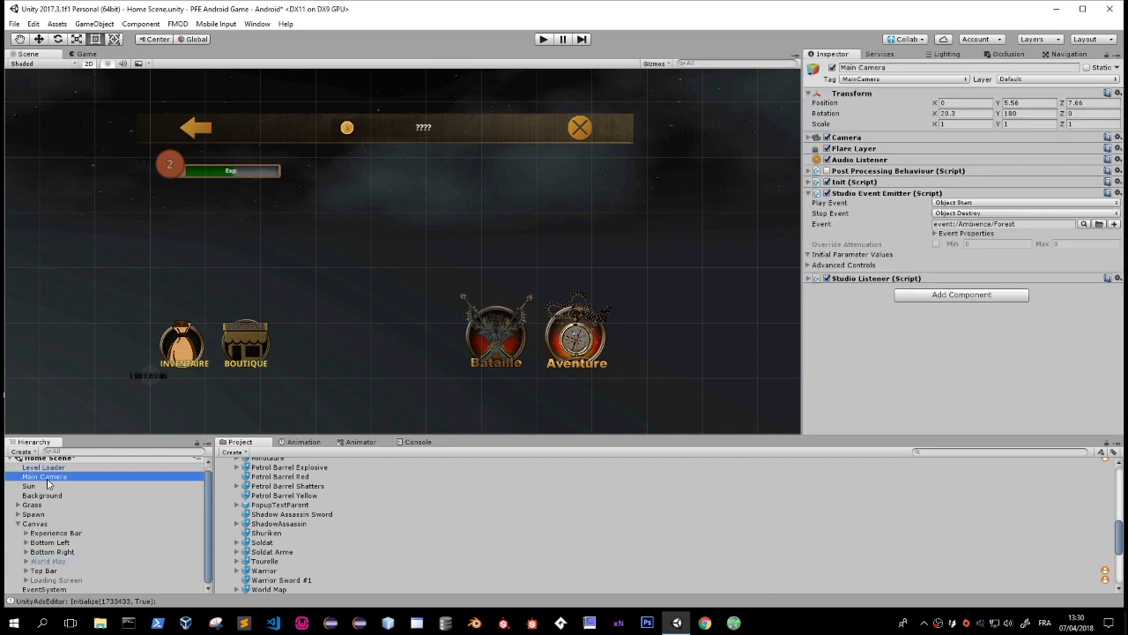
click(851, 193)
click(848, 182)
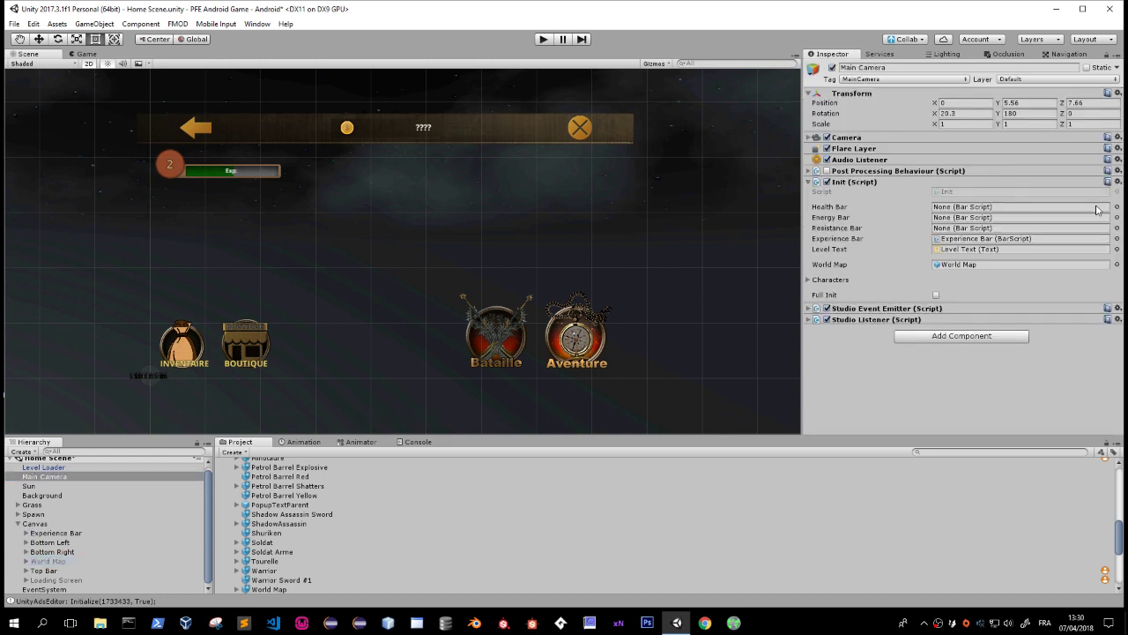
double_click(939, 193)
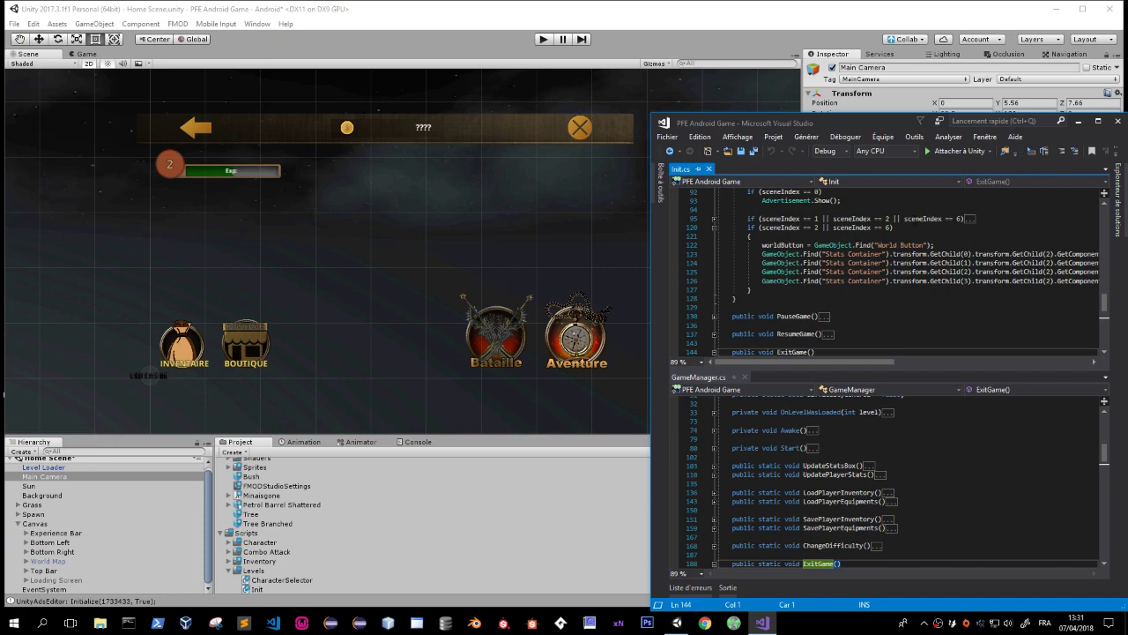
Maximize Visual Studio and scroll to the top of Init.cs.
double_click(816, 126)
click(141, 176)
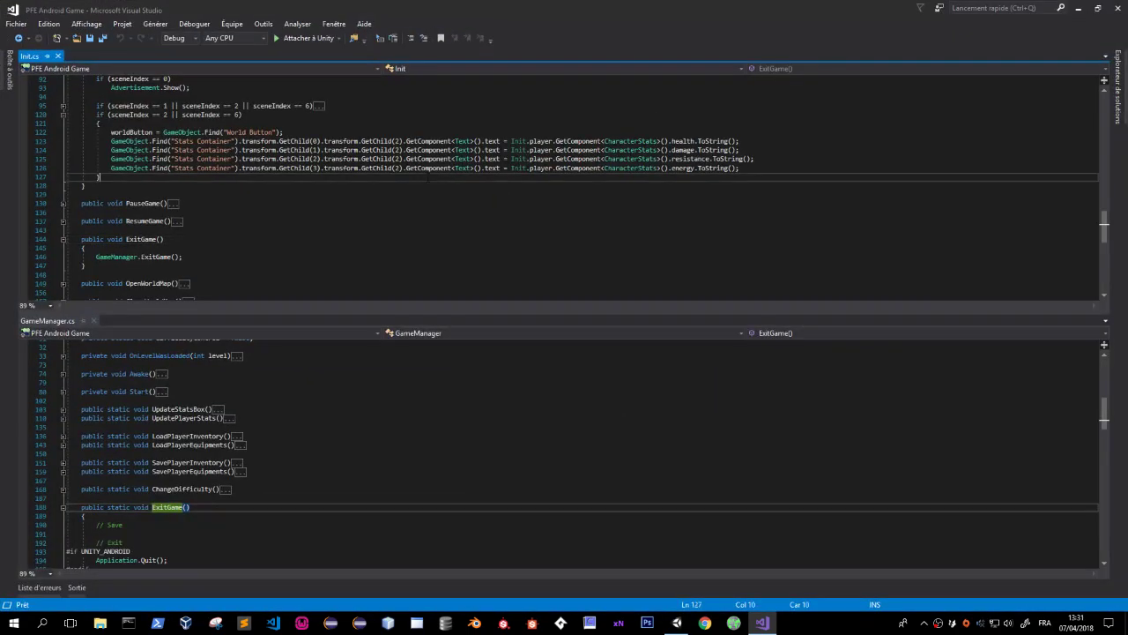
ctrl+scroll(424, 186, up, 3)
ctrl+scroll(423, 186, up, 1)
ctrl+scroll(424, 186, up, 1)
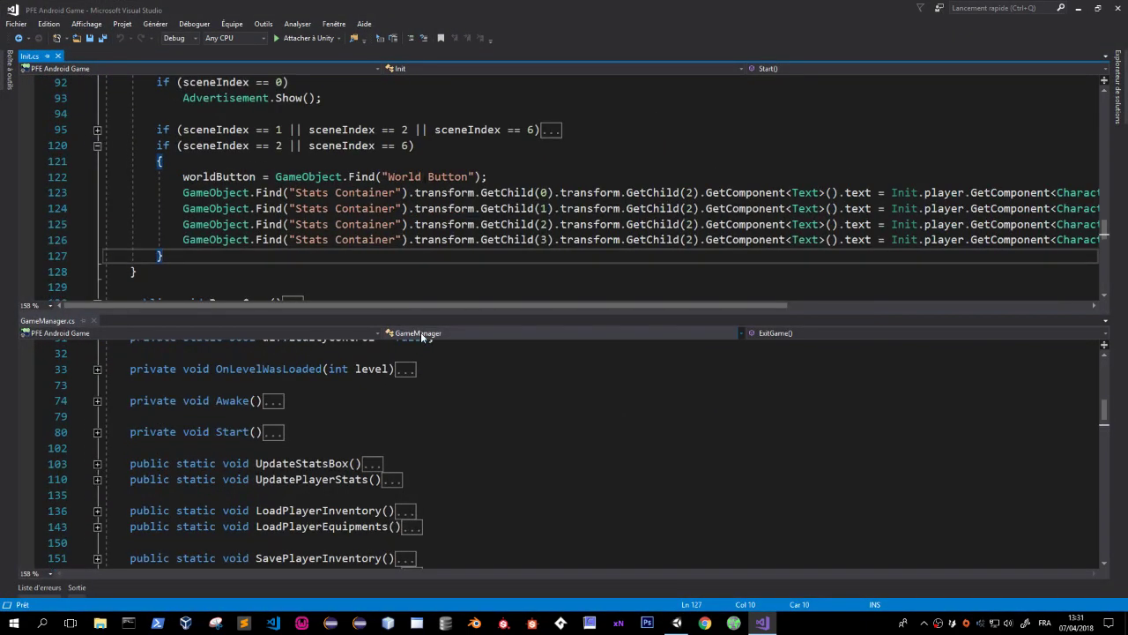
ctrl+scroll(421, 353, up, 2)
scroll(64, 273, up, 2)
scroll(63, 273, up, 4)
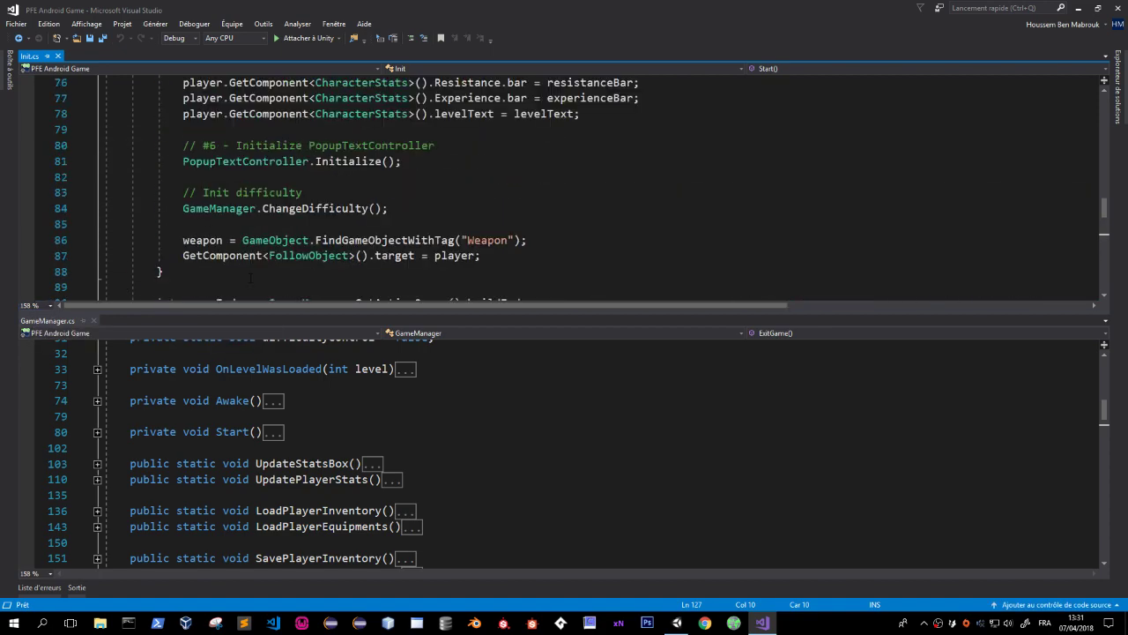
Dock GameManager.cs in the right half and fold the if (fullInit) block.
mouse_move(66, 319)
mouse_down()
mouse_move(580, 328)
mouse_move(584, 314)
mouse_up()
click(293, 350)
scroll(292, 350, up, 8)
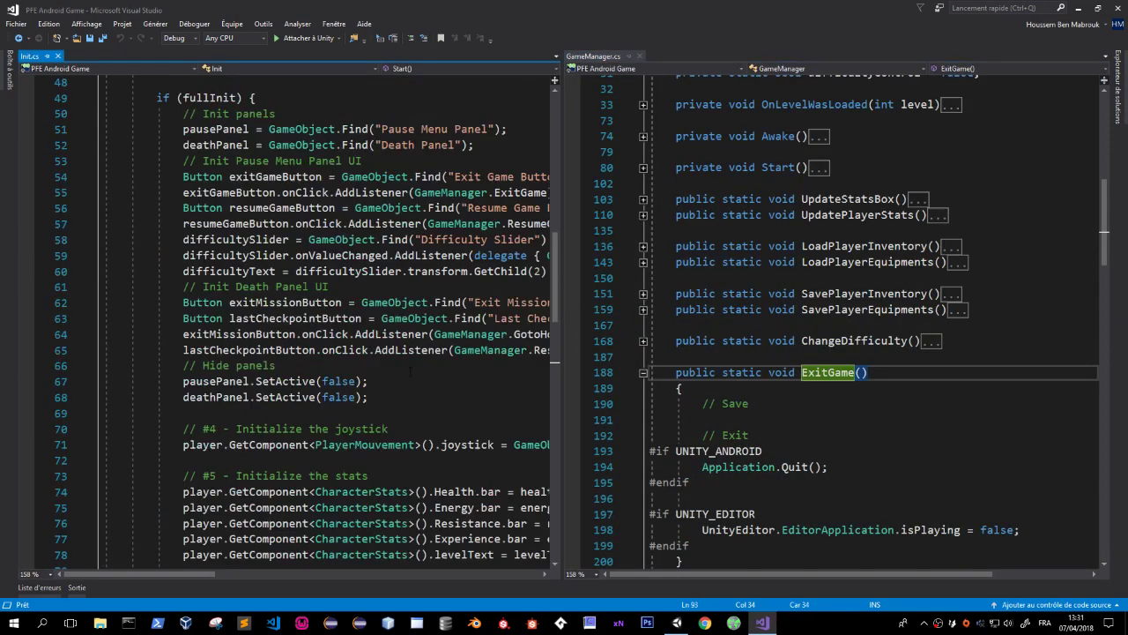
scroll(293, 350, up, 2)
scroll(293, 350, up, 3)
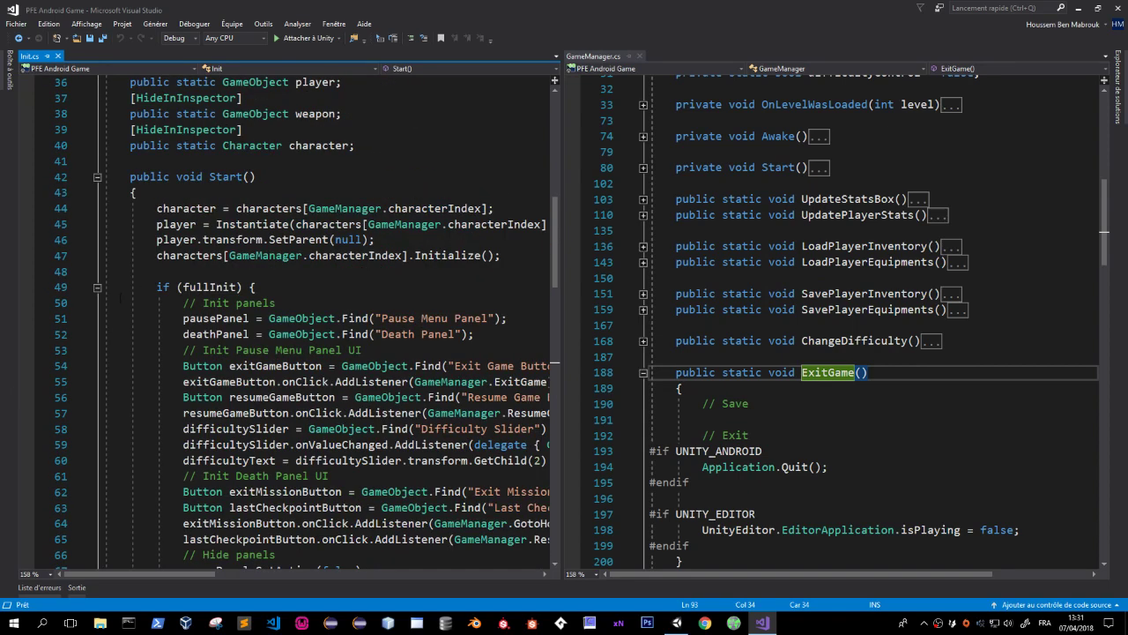
click(97, 288)
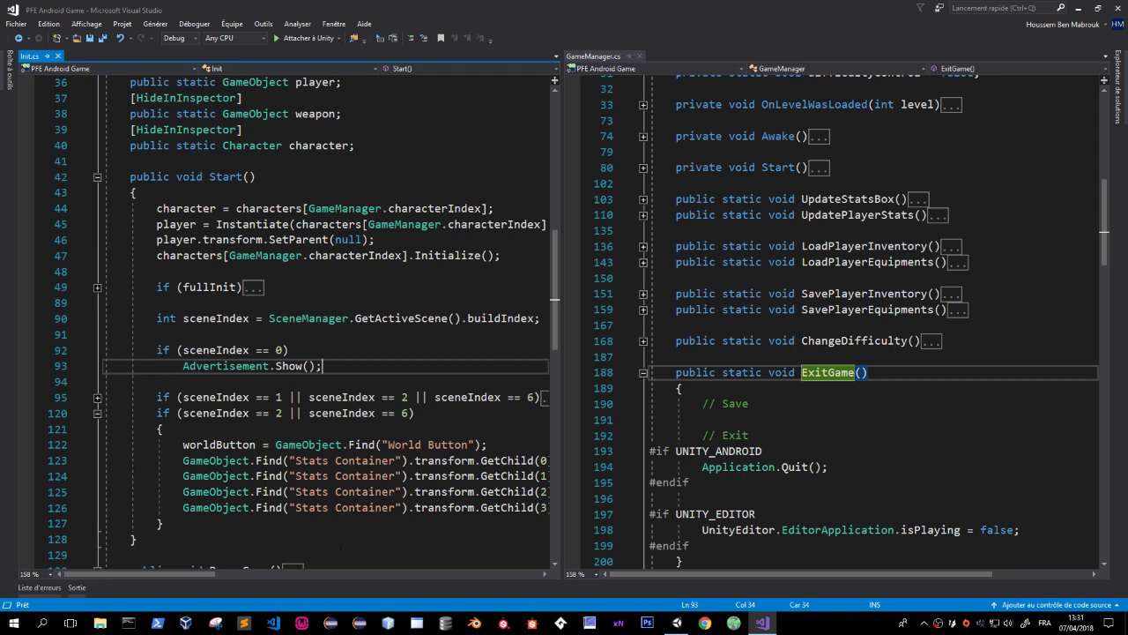
Inspect the worldButton field and its World Button lookup on line 122.
click(428, 444)
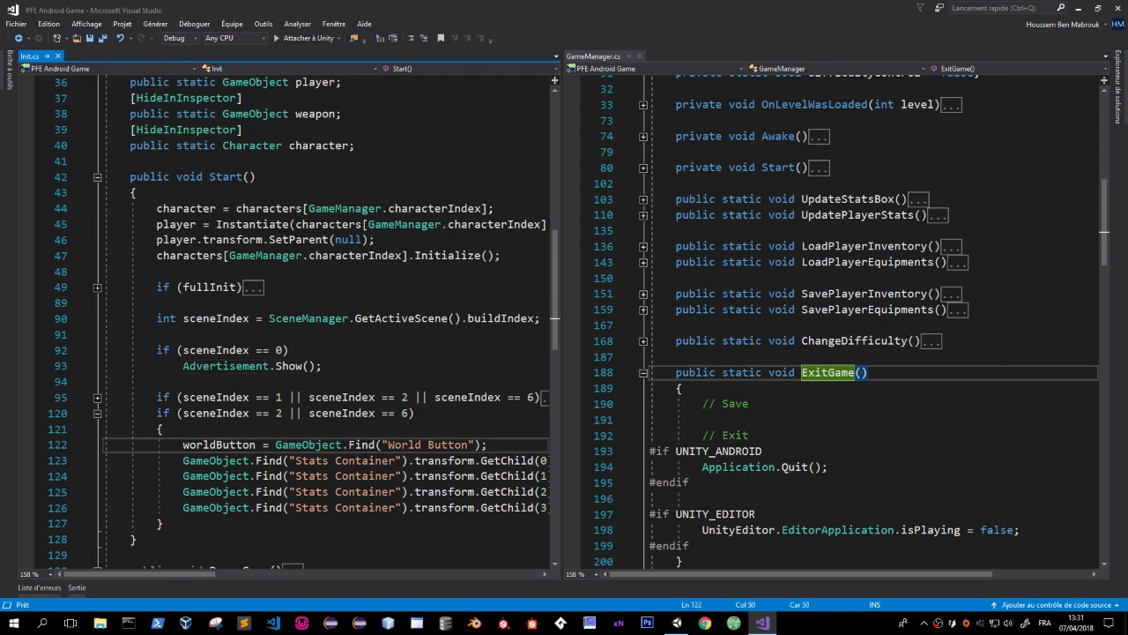
scroll(293, 353, down, 3)
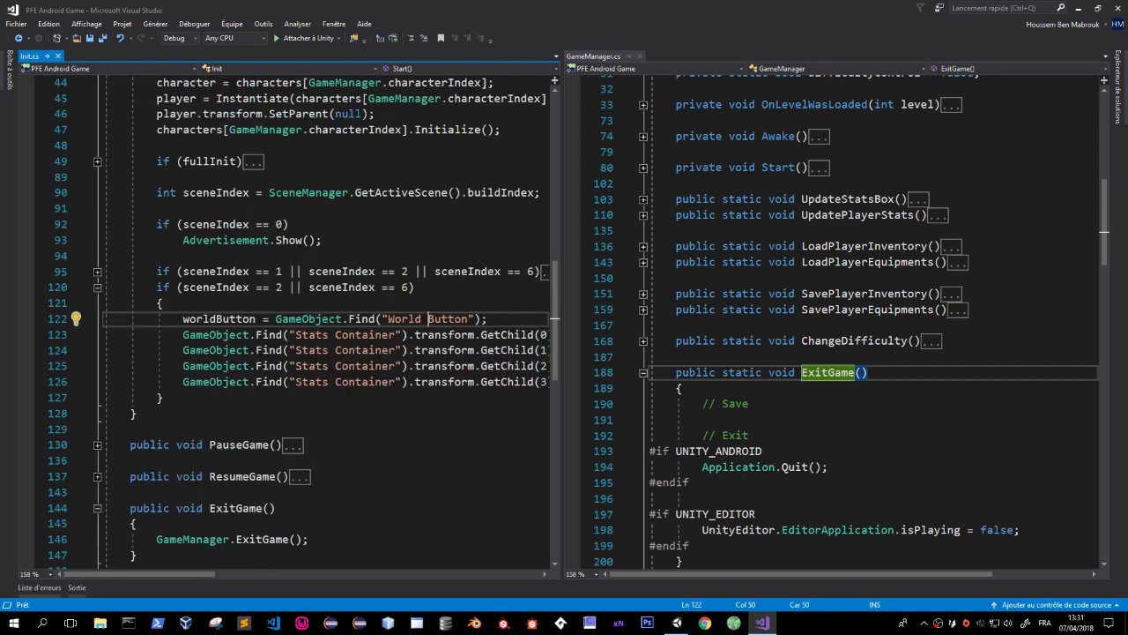
double_click(220, 319)
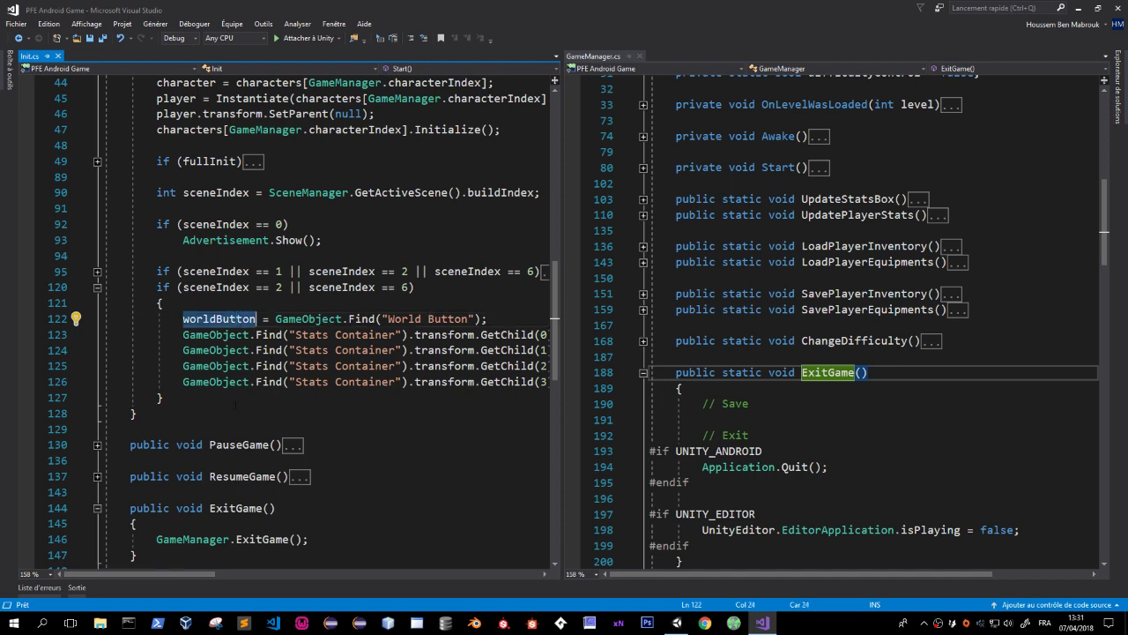
scroll(224, 495, down, 10)
scroll(265, 441, up, 7)
scroll(299, 415, up, 4)
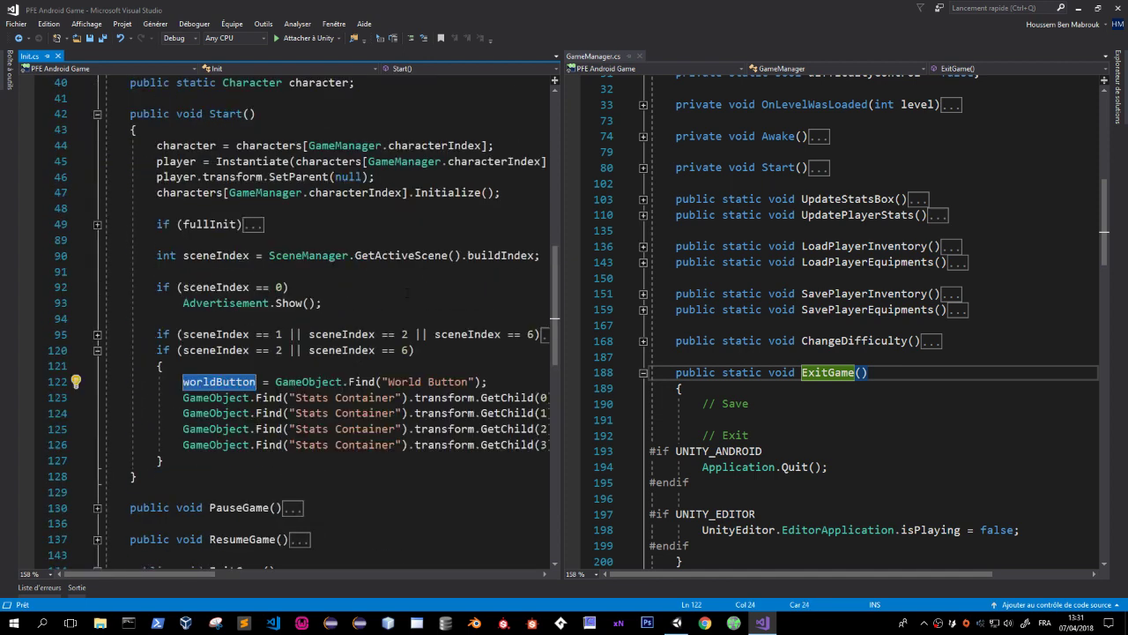
scroll(314, 403, up, 4)
scroll(315, 403, down, 7)
mouse_move(191, 574)
mouse_down()
mouse_move(211, 574)
mouse_move(146, 573)
mouse_up()
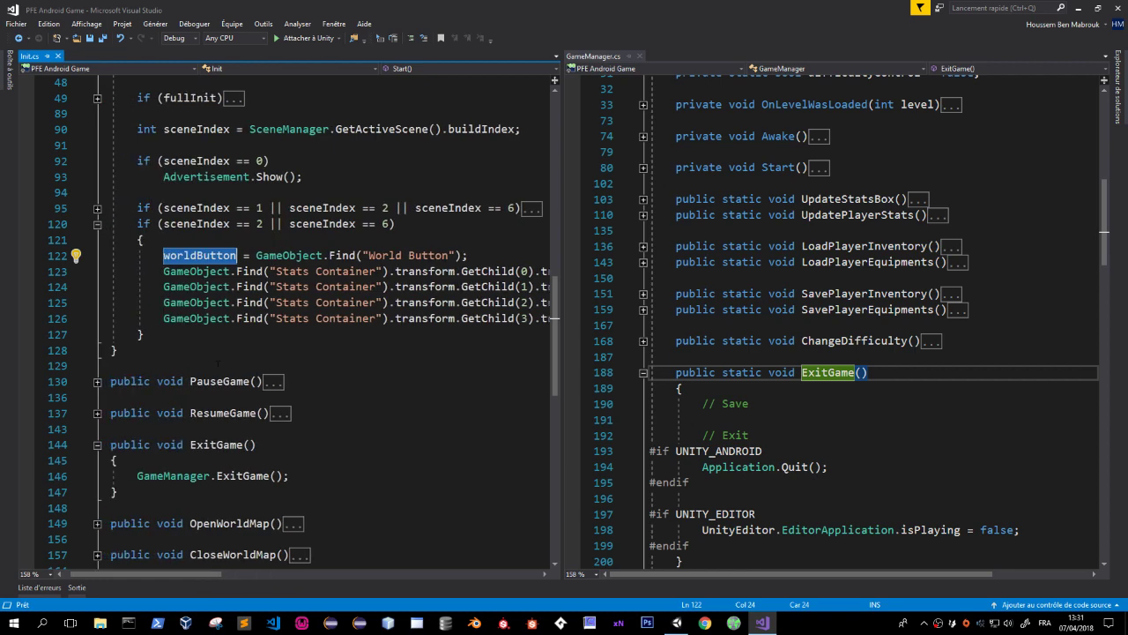
scroll(219, 355, up, 7)
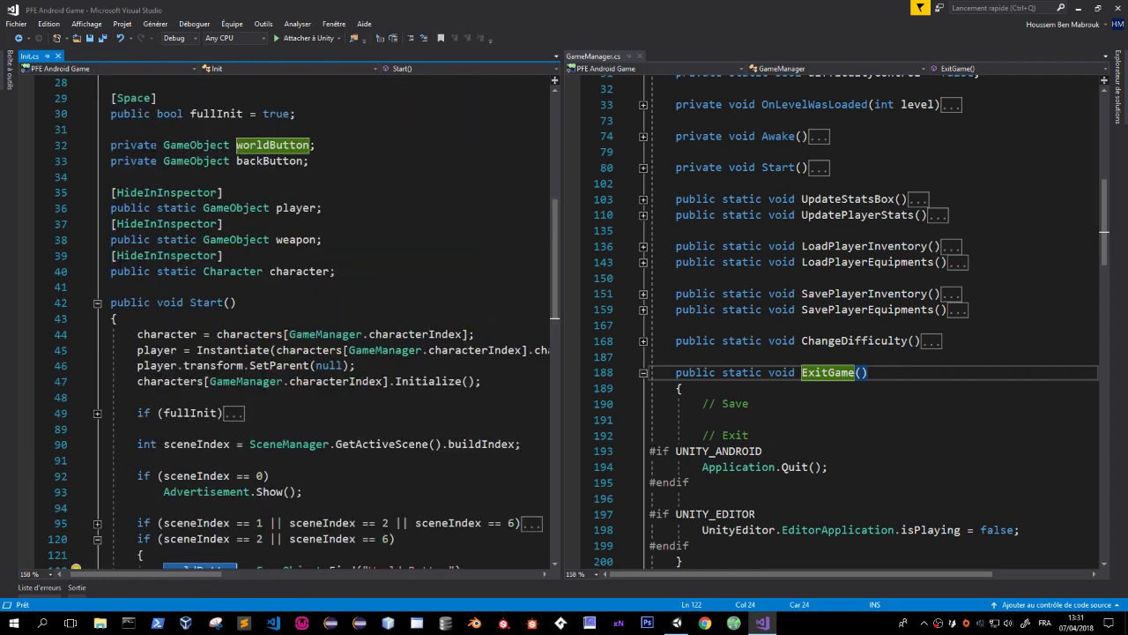
scroll(291, 317, down, 3)
scroll(291, 318, down, 6)
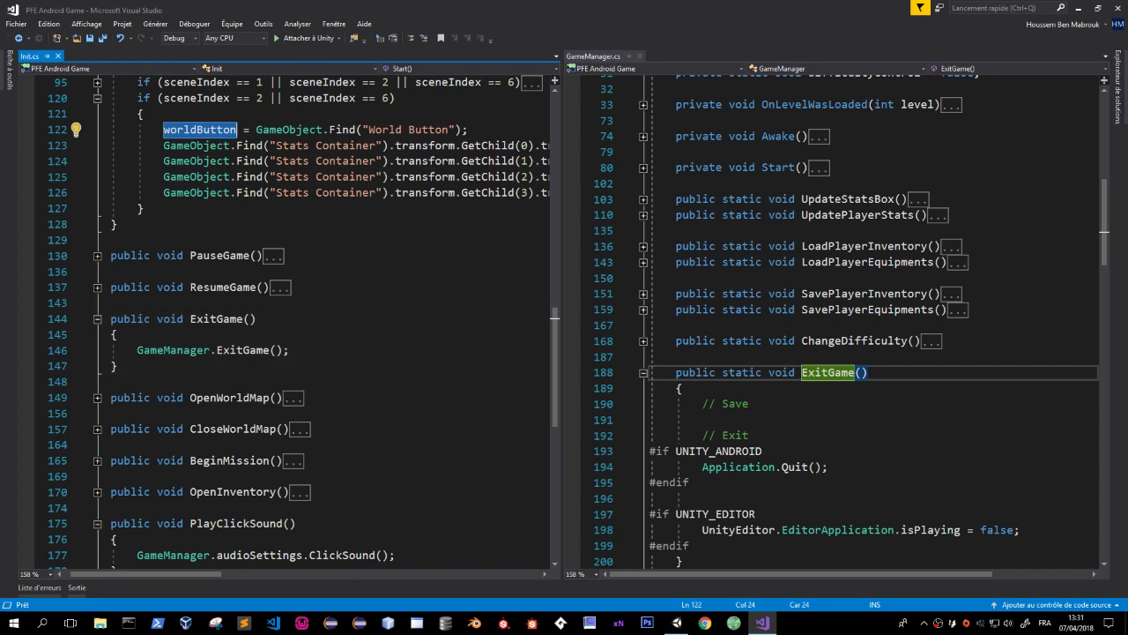
Search Init.cs for worldButton and review its uses, expanding the sceneIndex block.
key(ctrl+f)
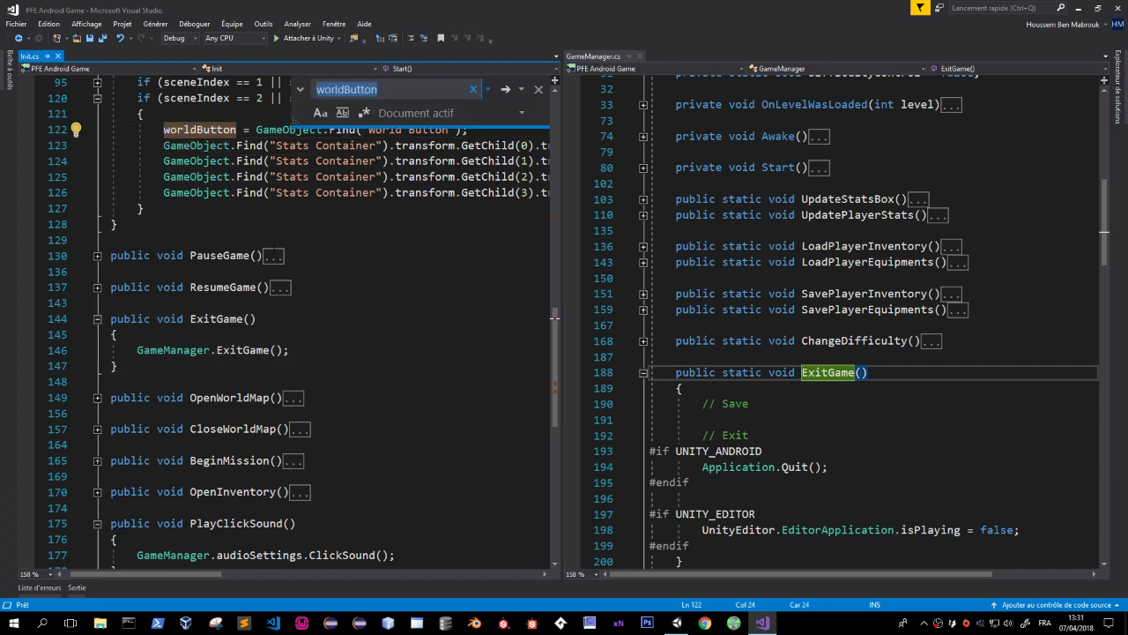
key(Return)
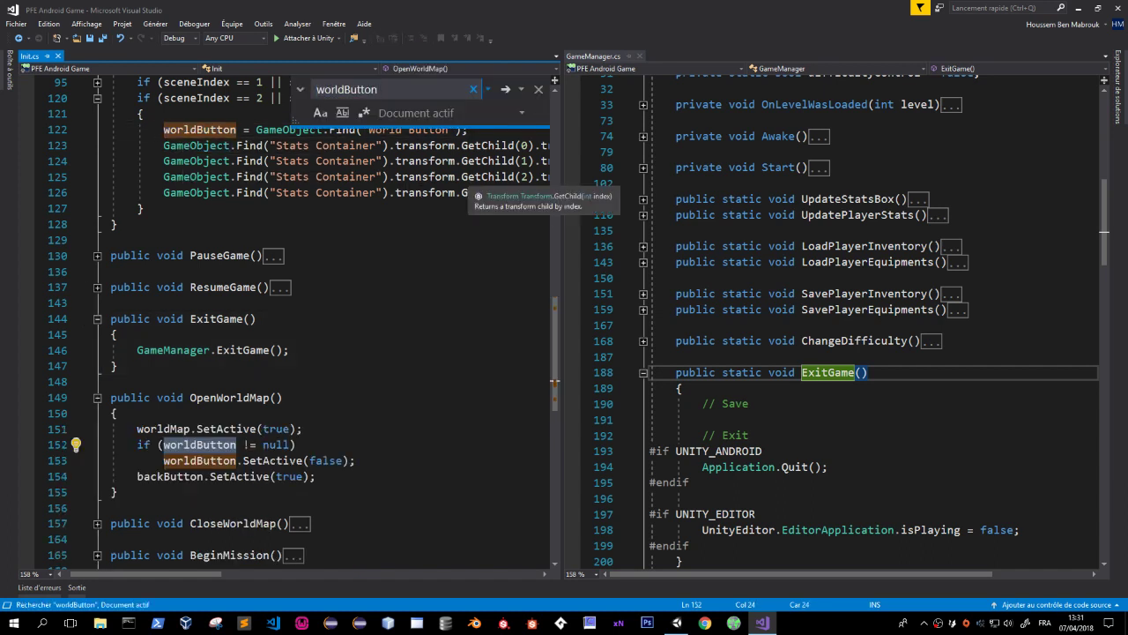
click(422, 382)
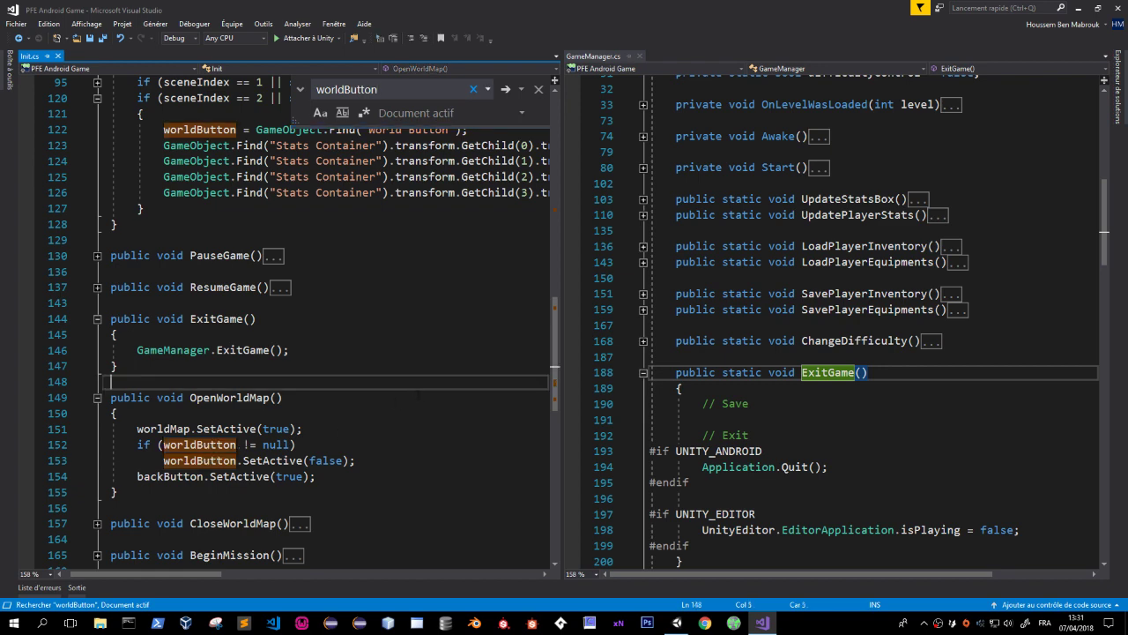
scroll(417, 414, down, 4)
scroll(291, 352, up, 4)
scroll(291, 352, up, 2)
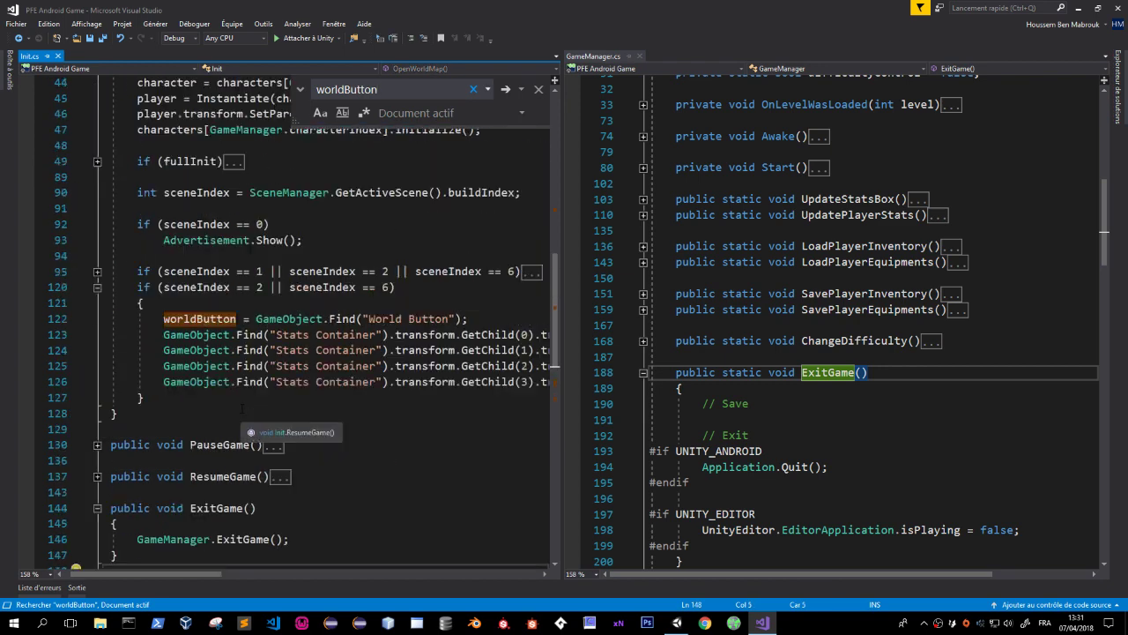
scroll(291, 352, up, 4)
click(97, 335)
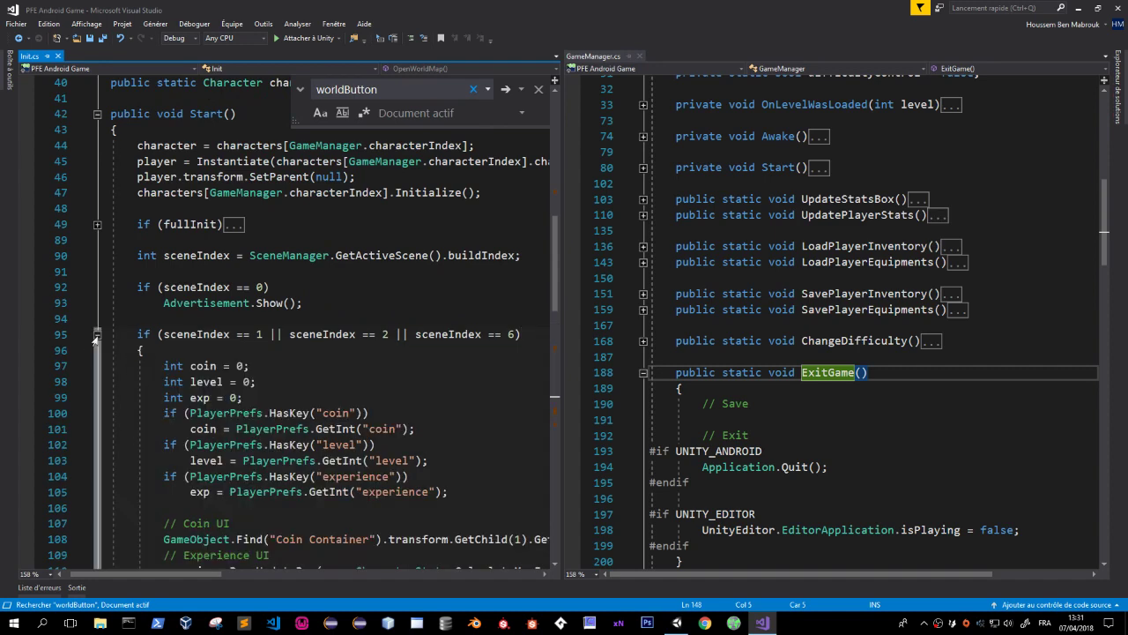
scroll(157, 359, down, 7)
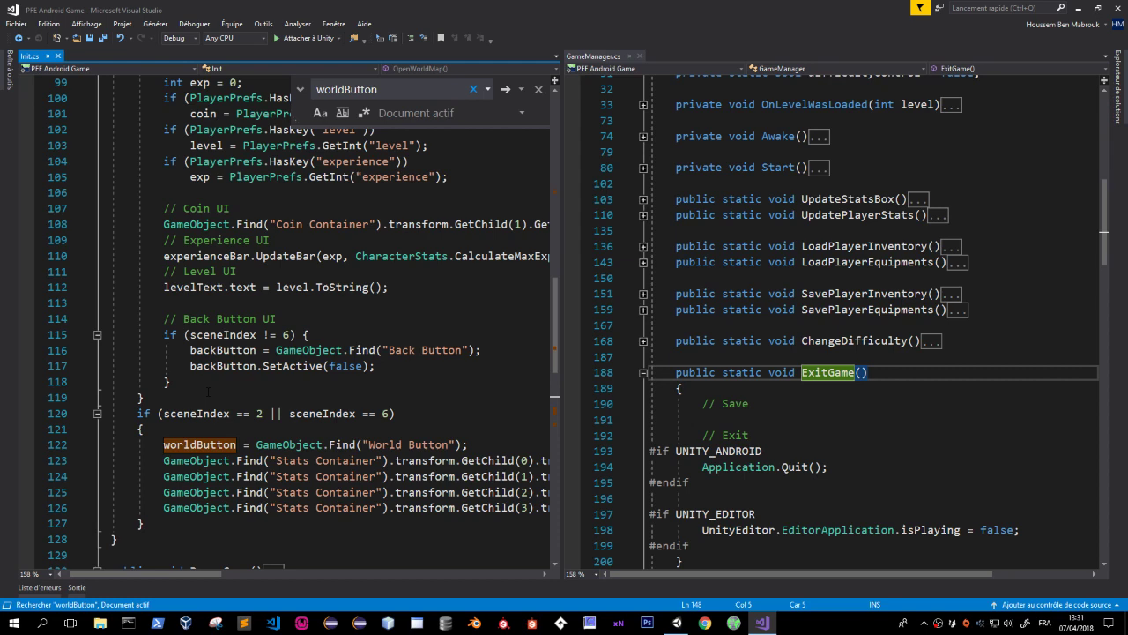
scroll(208, 392, up, 6)
scroll(208, 391, up, 5)
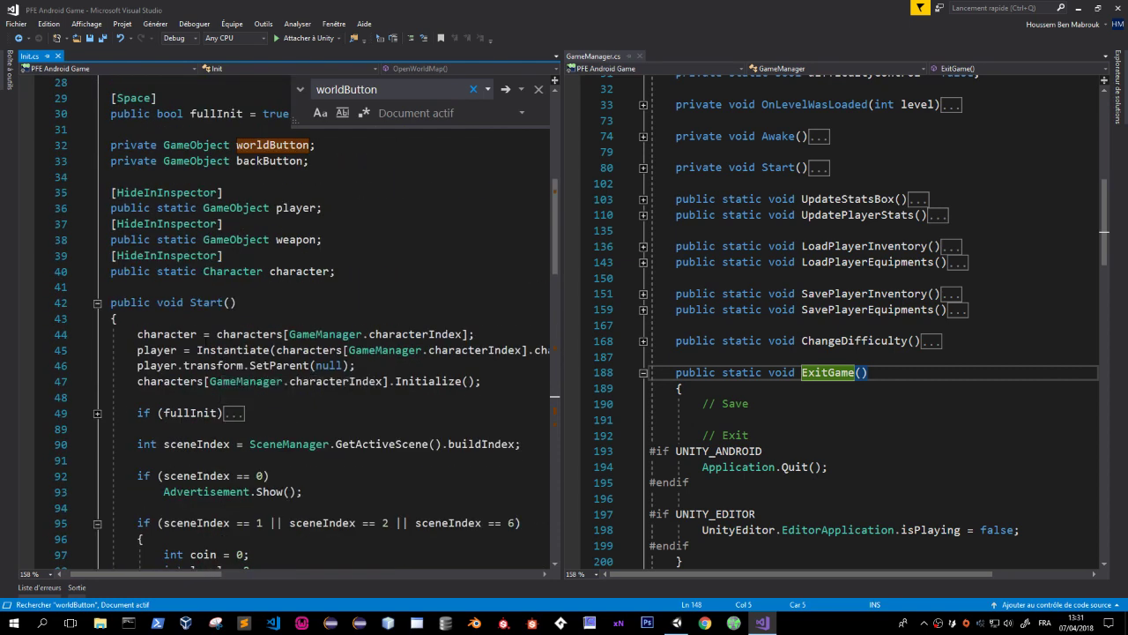
Save Init.cs and close its tab.
key(ctrl+s)
click(76, 255)
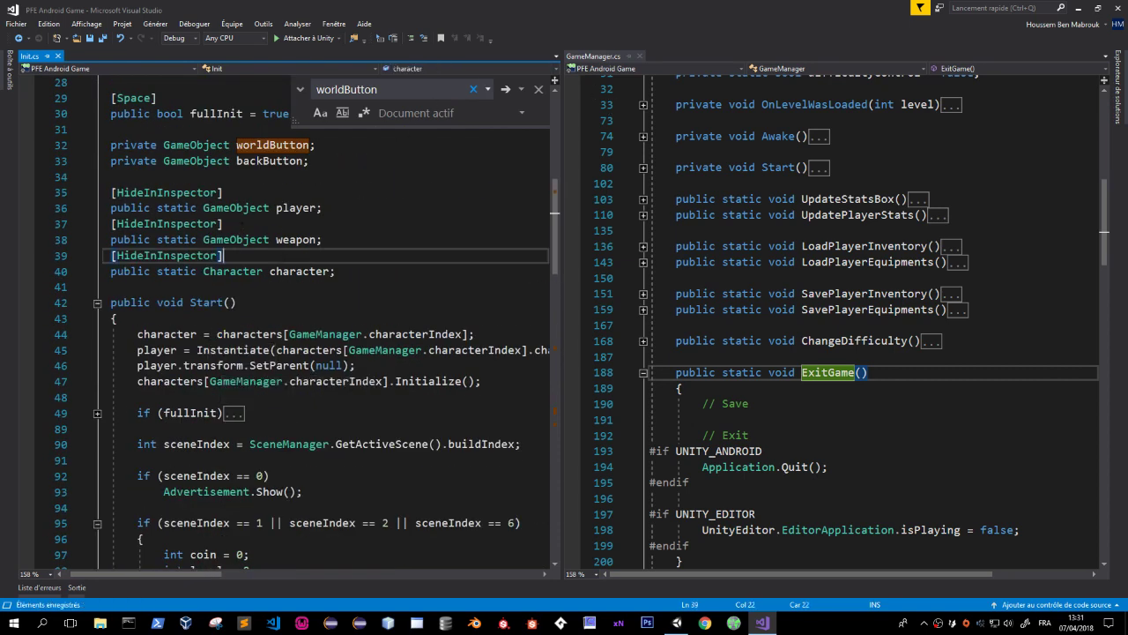
click(59, 57)
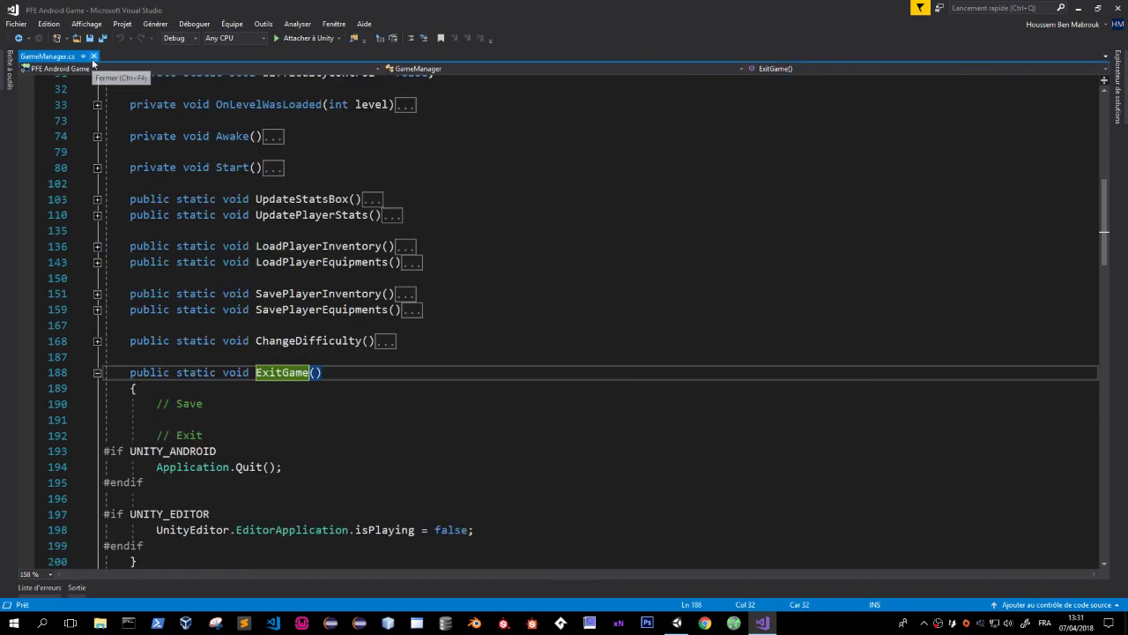
click(274, 246)
scroll(226, 175, up, 3)
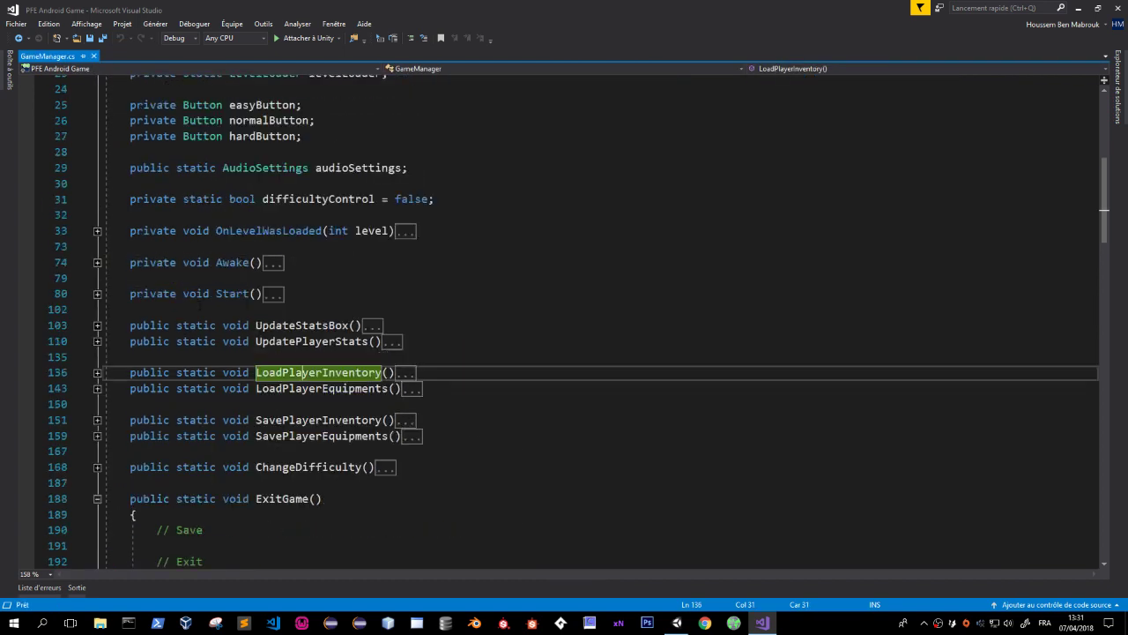
click(97, 294)
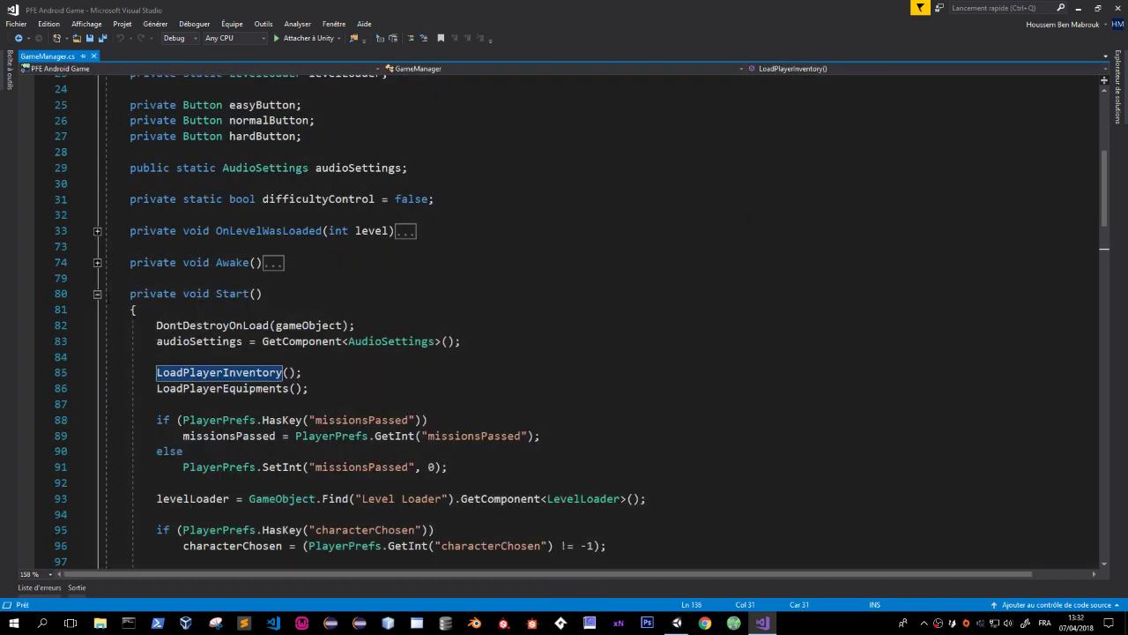
scroll(97, 265, down, 2)
scroll(380, 257, down, 6)
scroll(381, 258, up, 2)
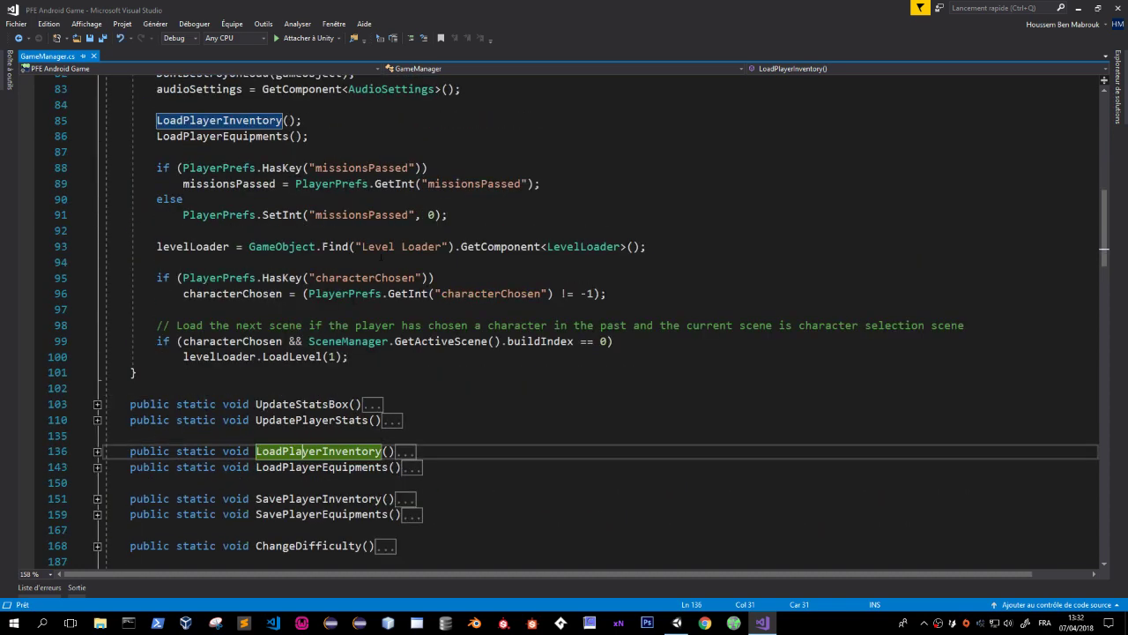
double_click(361, 214)
key(ctrl+s)
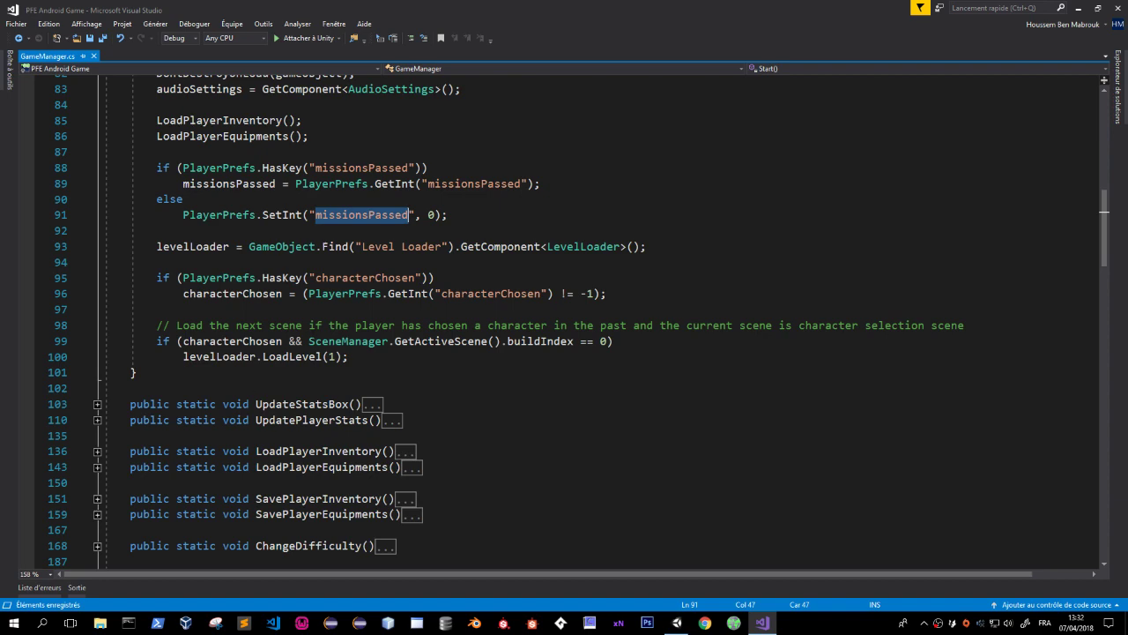
scroll(564, 317, down, 3)
scroll(252, 464, down, 7)
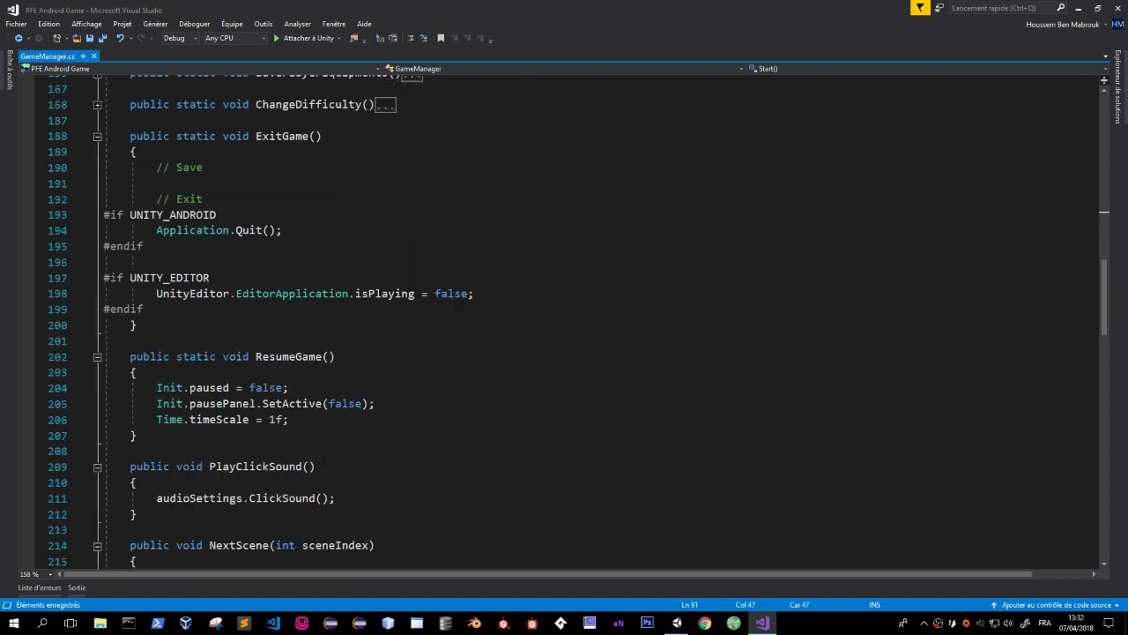
scroll(327, 456, down, 3)
scroll(564, 318, down, 6)
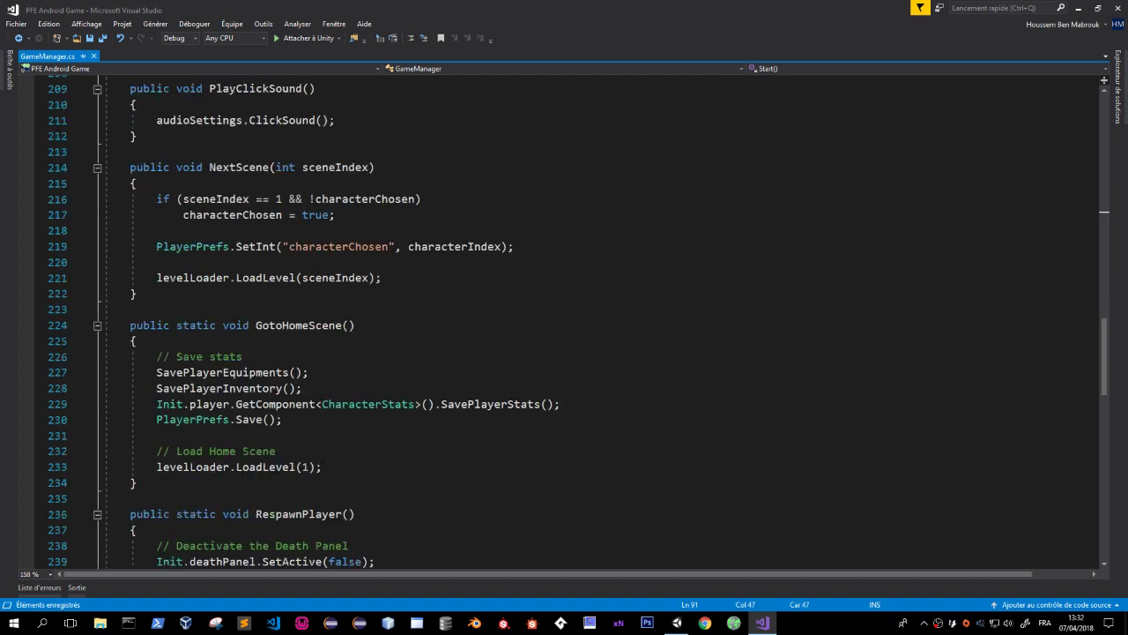
scroll(331, 464, down, 3)
scroll(331, 458, down, 3)
scroll(333, 441, down, 3)
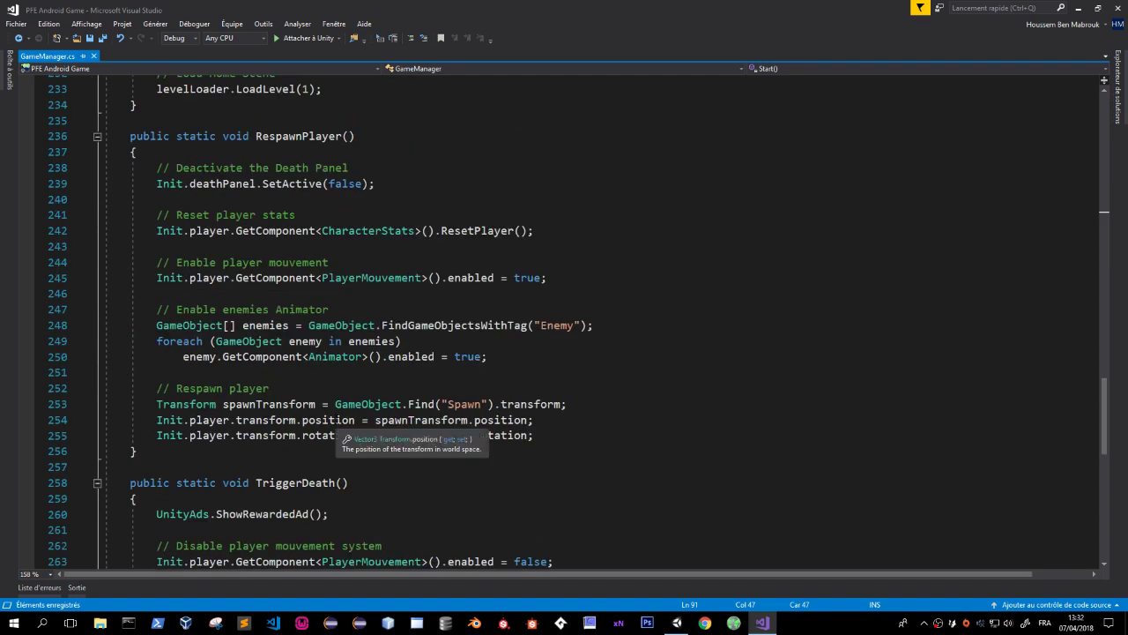
scroll(335, 423, down, 6)
scroll(344, 432, up, 10)
scroll(353, 438, up, 10)
scroll(363, 445, up, 2)
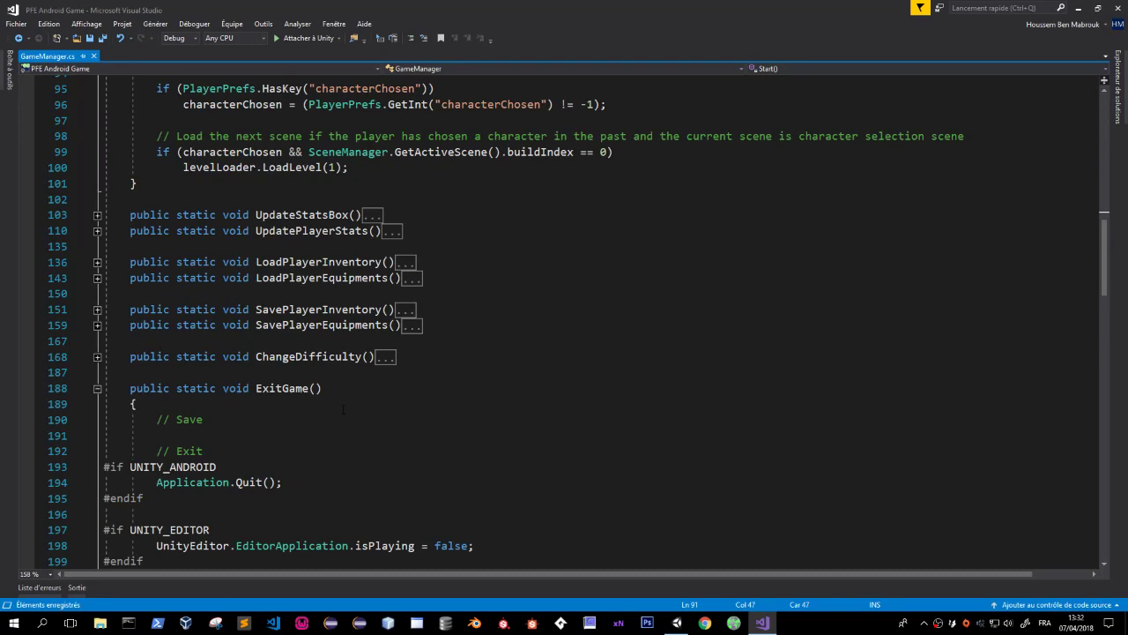
scroll(343, 409, up, 7)
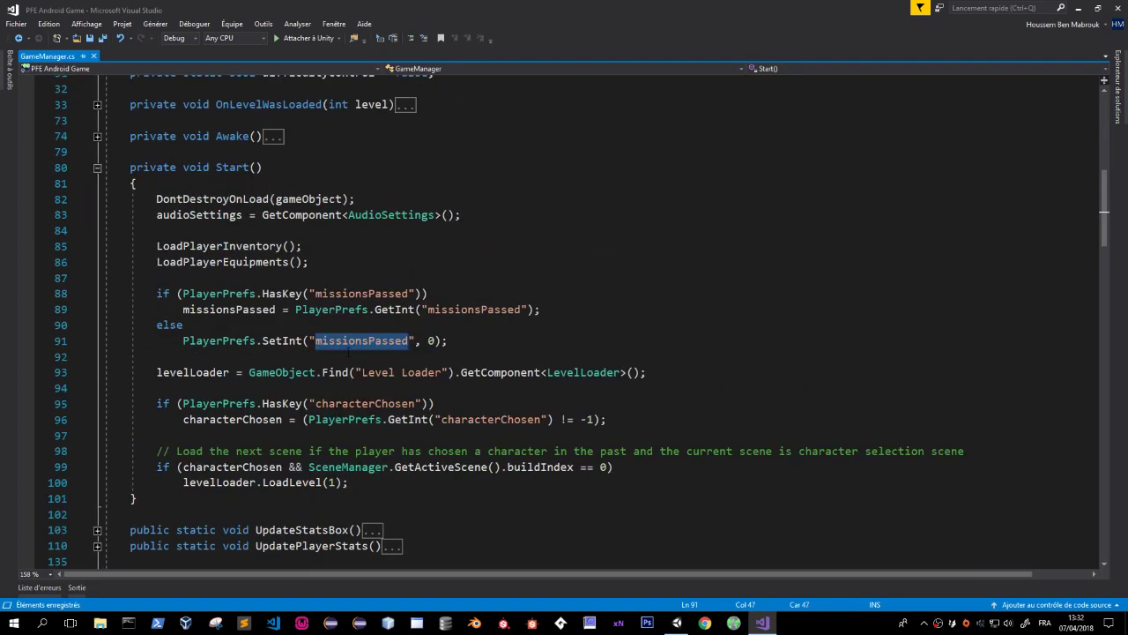
click(96, 136)
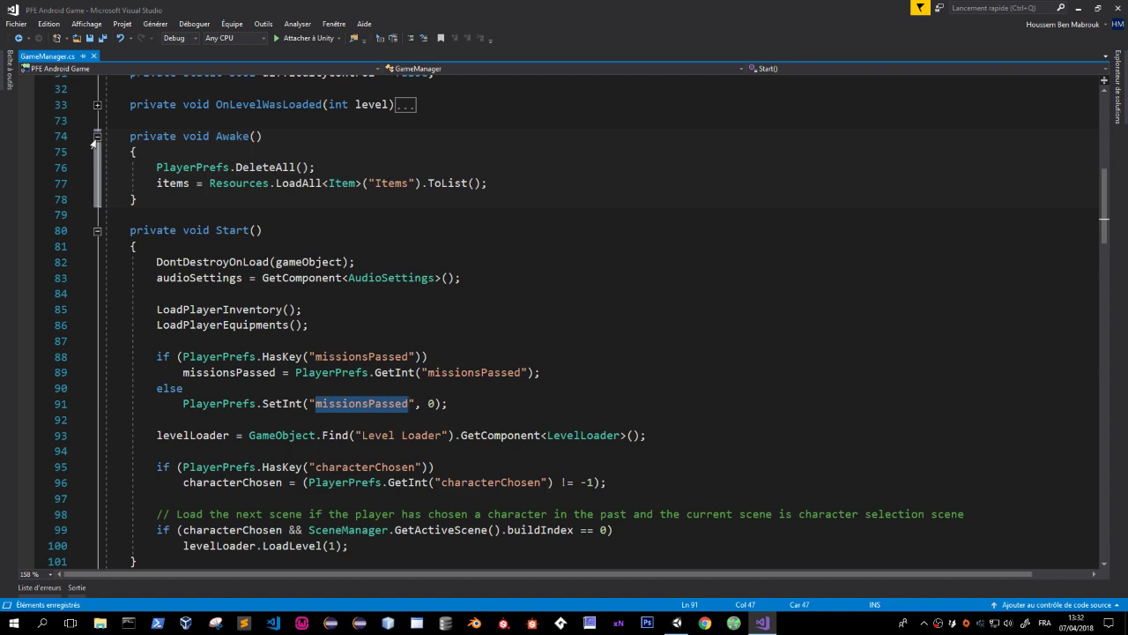
click(92, 142)
click(96, 104)
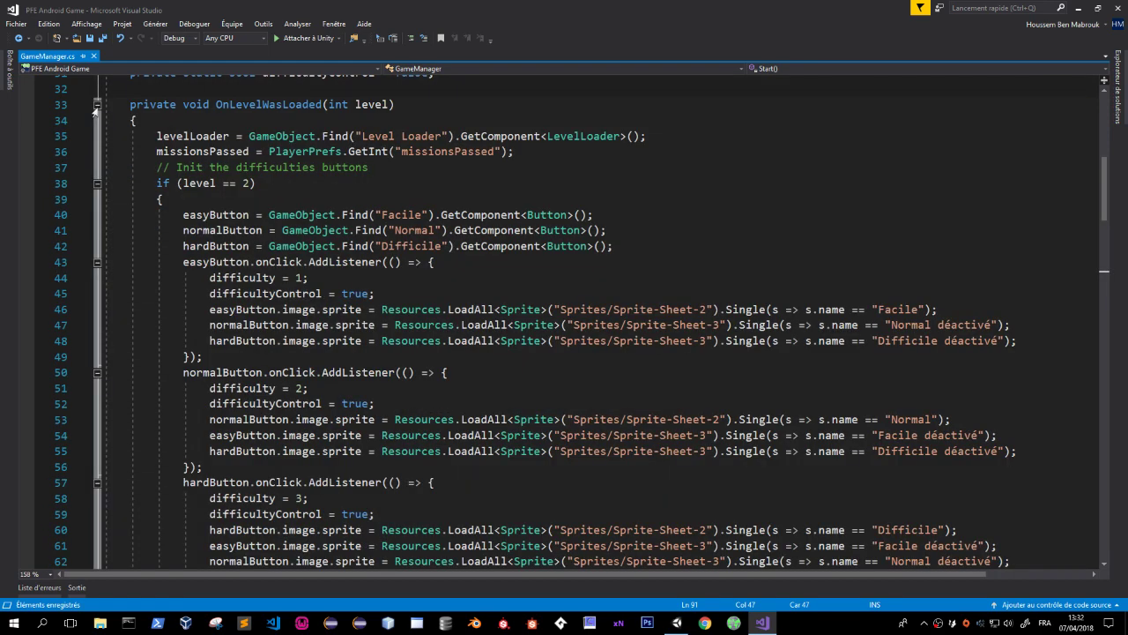
click(97, 105)
click(97, 136)
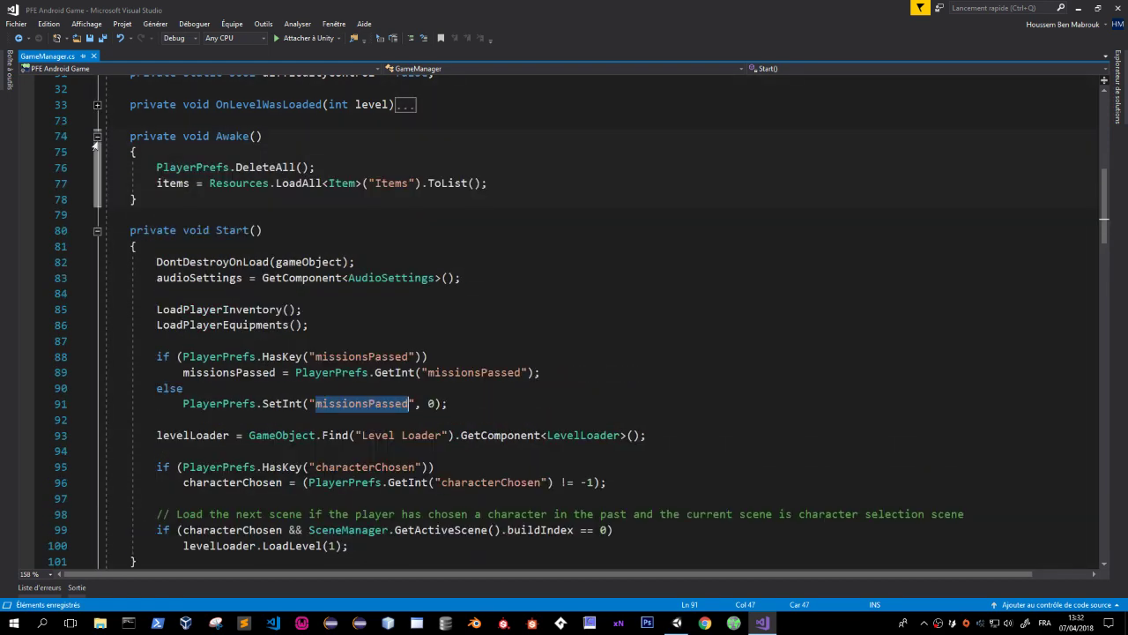
click(180, 151)
Add a '// TODO delete' comment above PlayerPrefs.DeleteAll() in Awake() and save.
key(Return)
text(//)
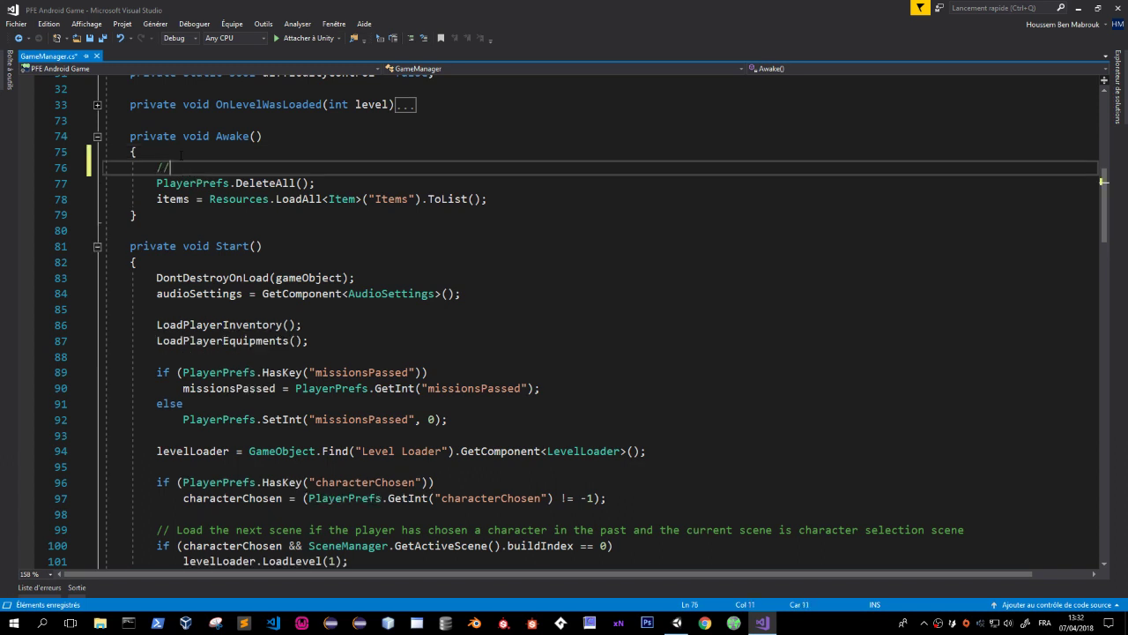
text( TODO )
text(dele)
key(BackSpace)
key(BackSpace)
text(te)
key(ctrl+s)
Check missionsPassed in the HasKey check and its declaration on line 90.
double_click(333, 374)
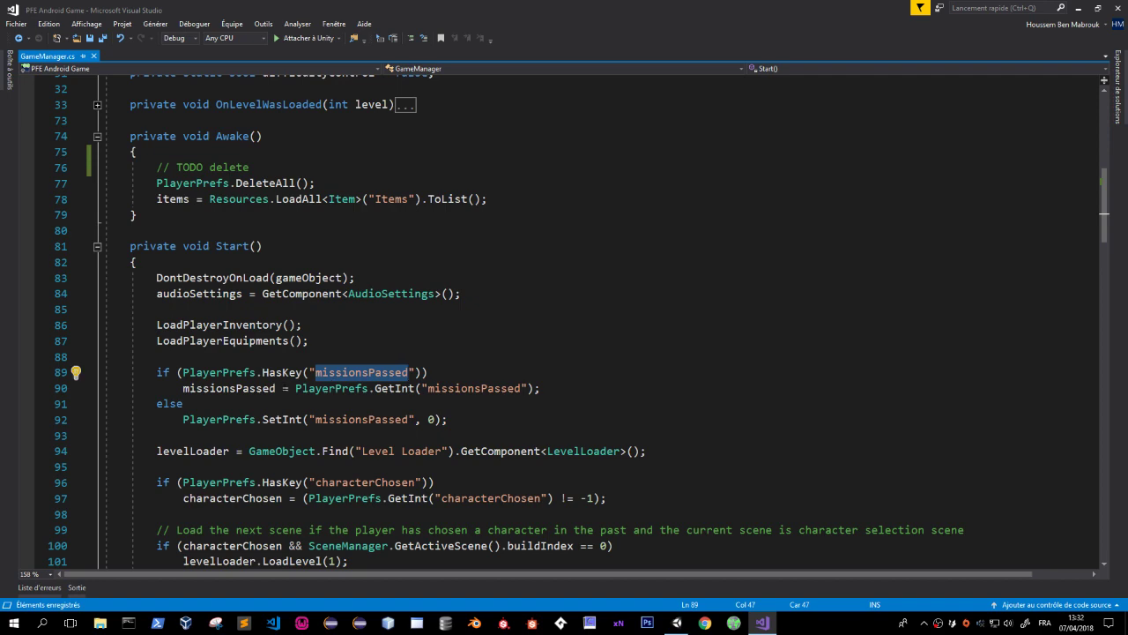
double_click(229, 388)
scroll(259, 421, down, 8)
scroll(259, 421, down, 7)
scroll(259, 421, up, 7)
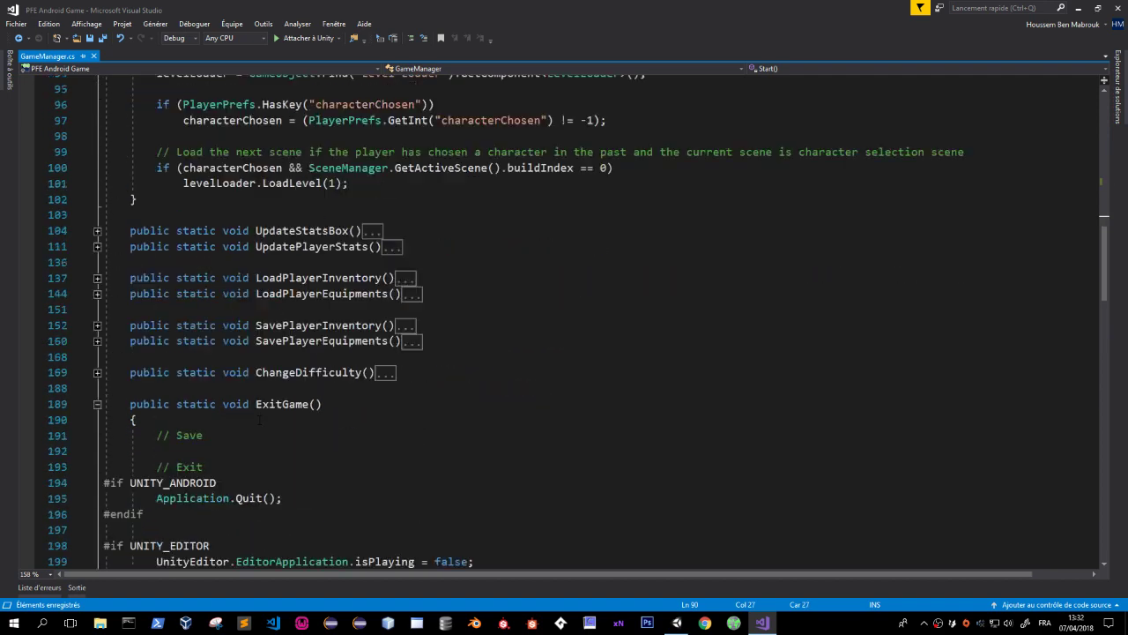
scroll(259, 422, up, 20)
scroll(259, 421, up, 7)
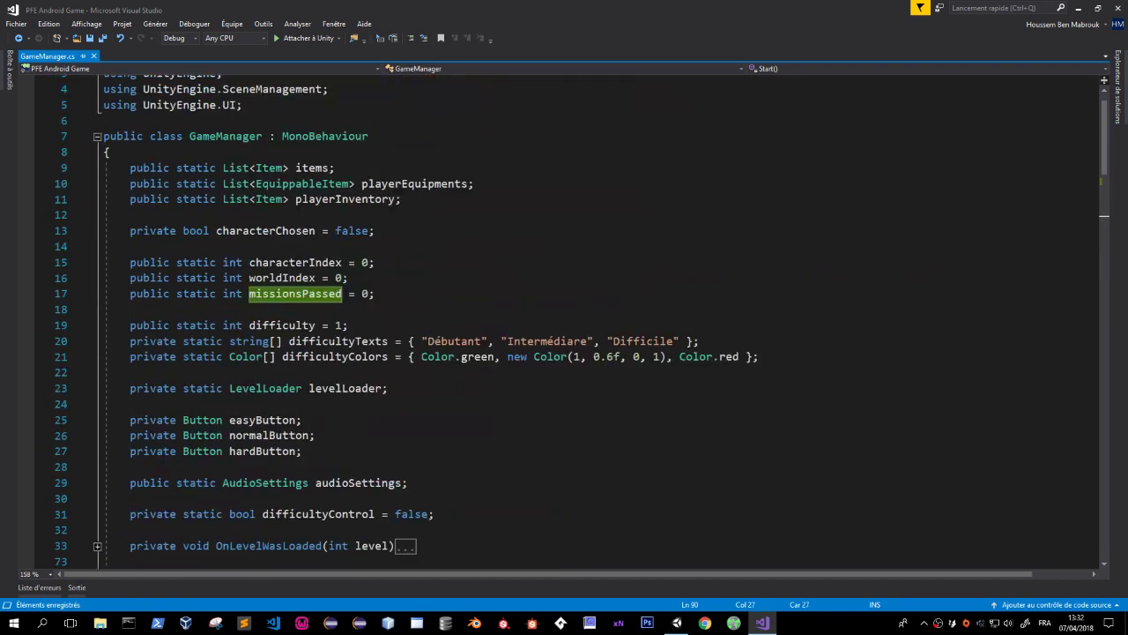
Find Mission.cs by searching 'ion' in the file tree and open it.
click(1120, 97)
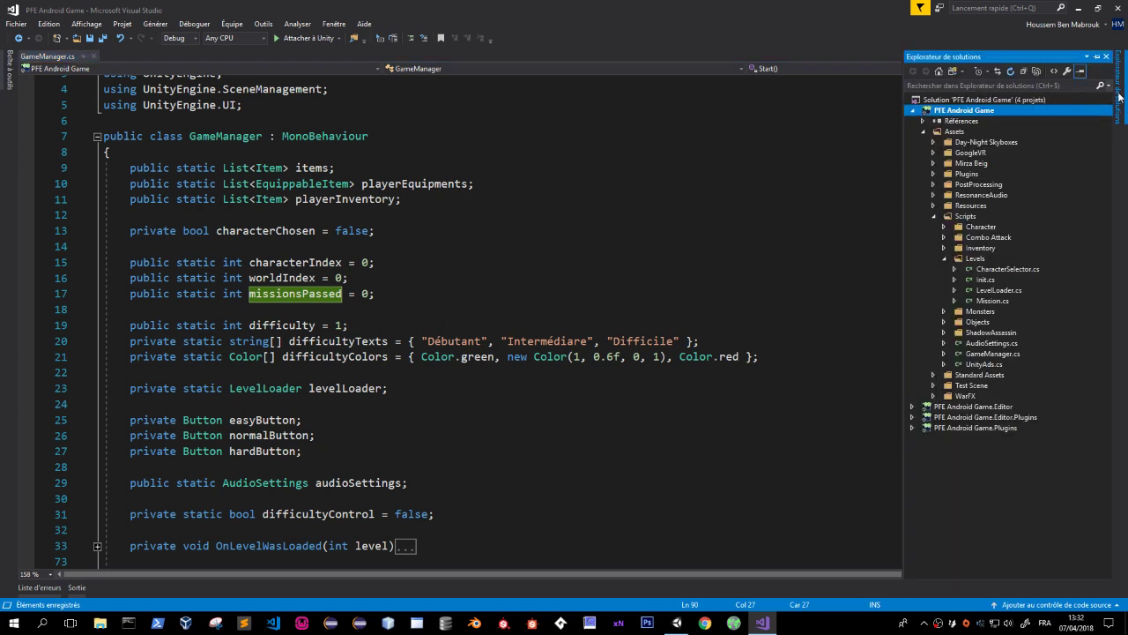
click(950, 86)
text(Miss)
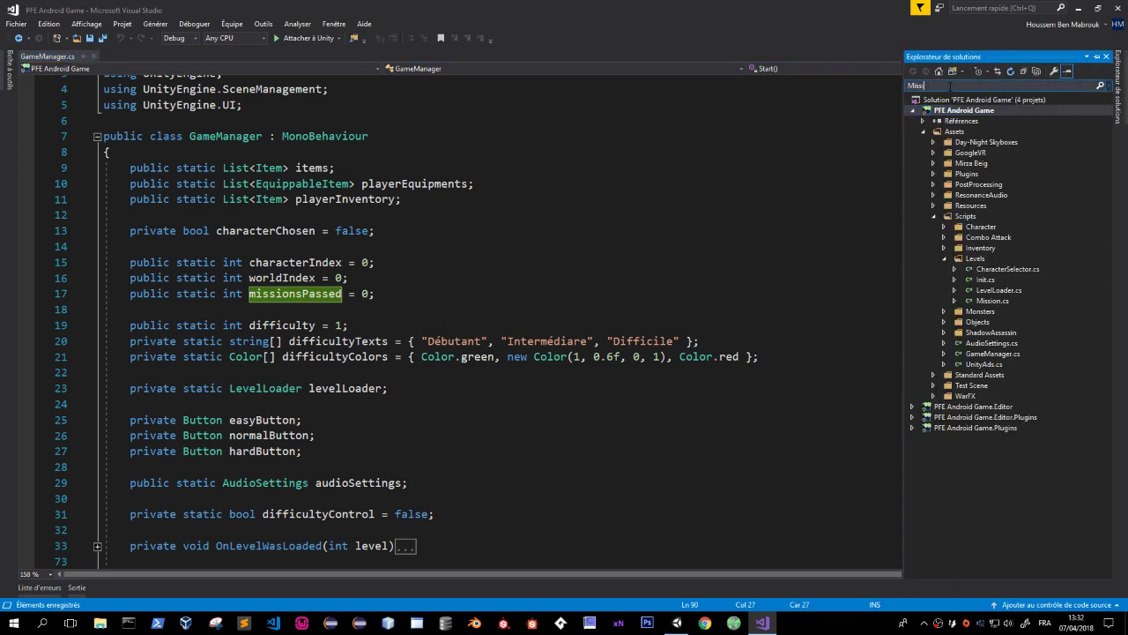
text(ion)
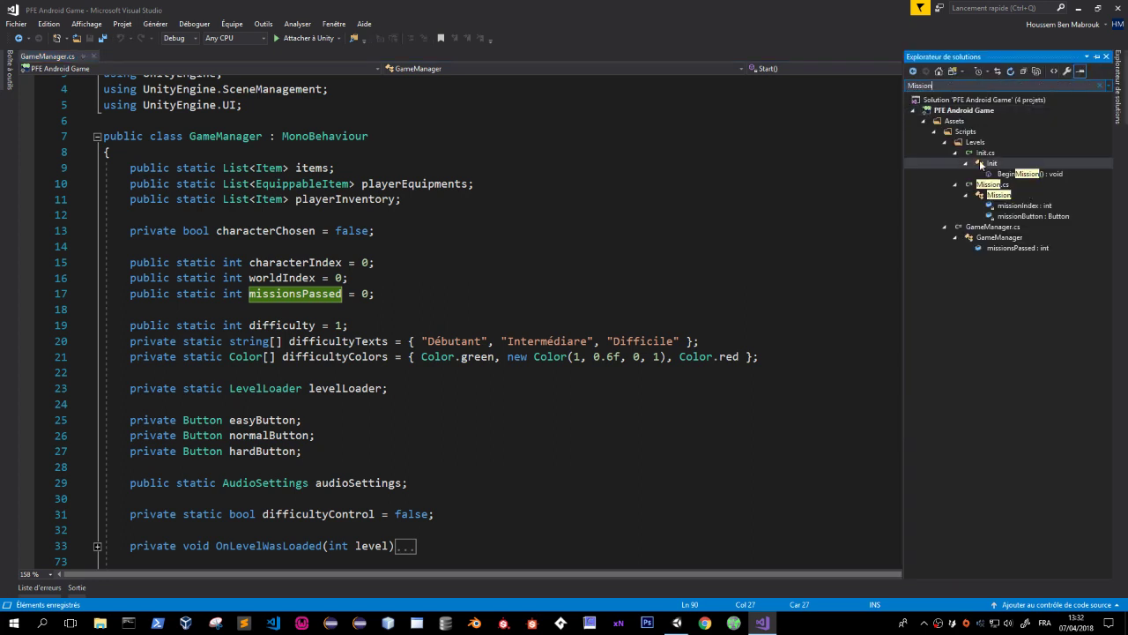
double_click(992, 183)
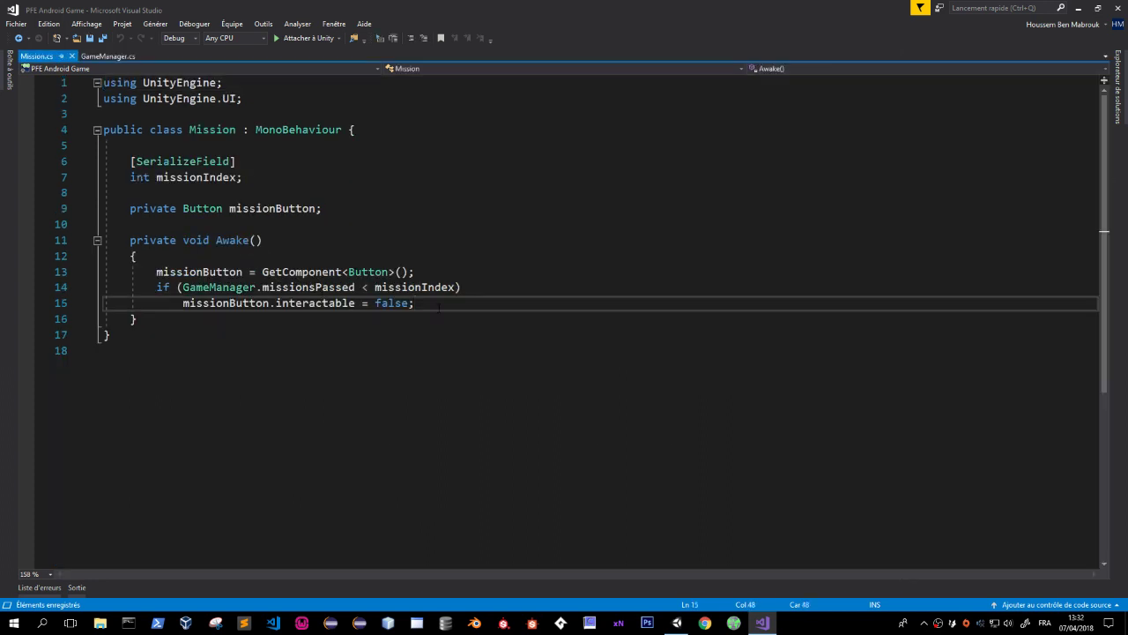
Wrap the Awake() locking lines from line 13 in a /* */ block comment and save.
drag(414, 302, 138, 255)
click(225, 271)
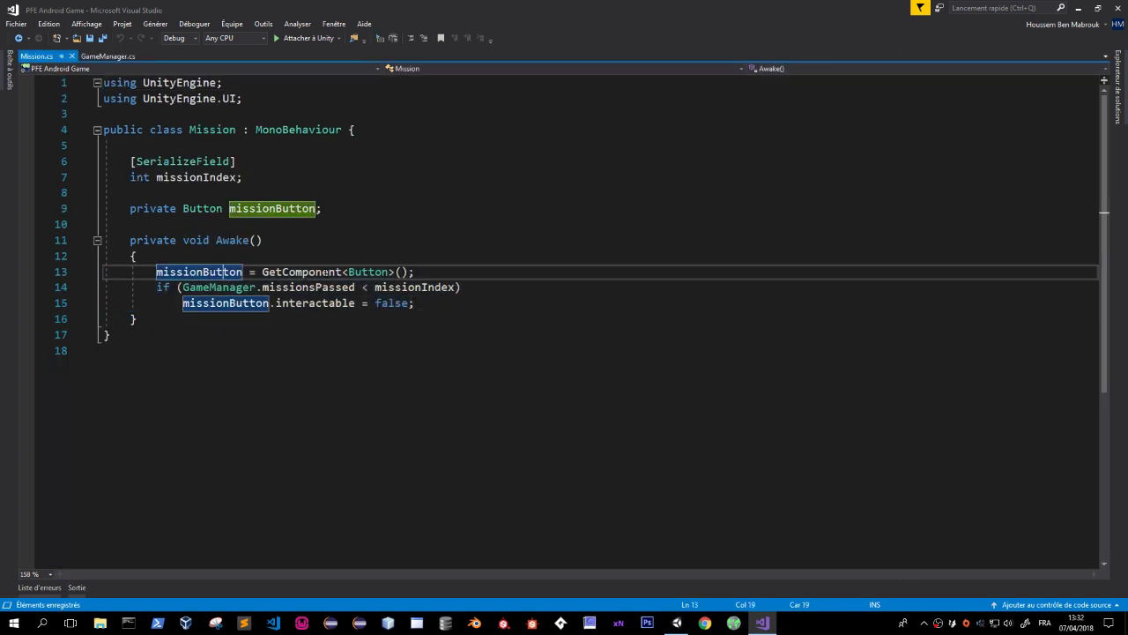
key(Home)
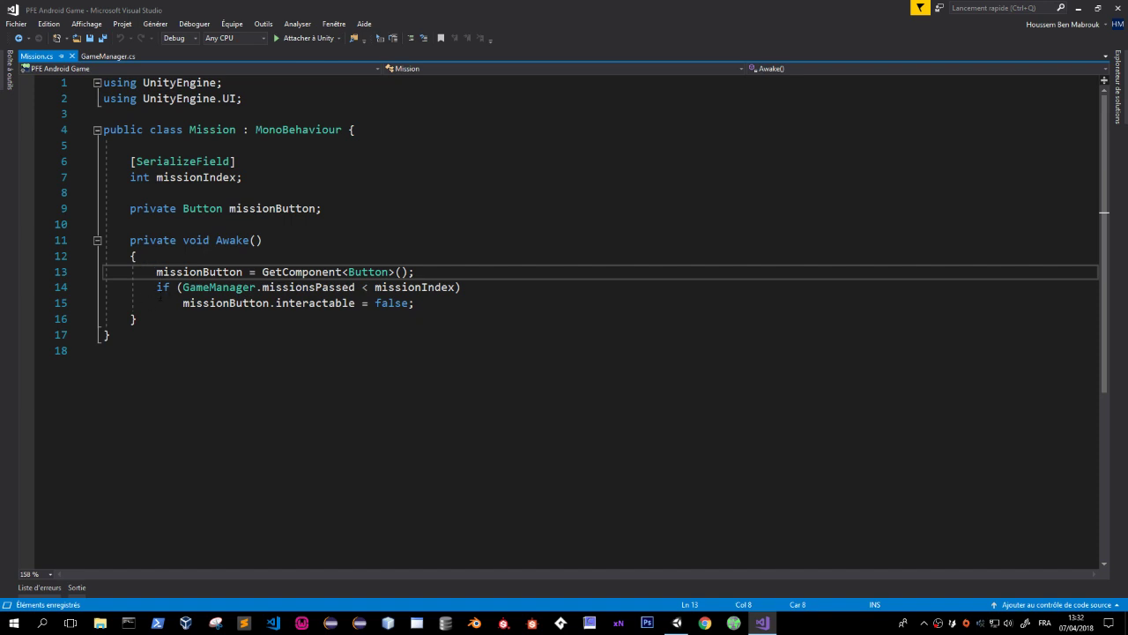
text(/*)
key(Down)
key(Down)
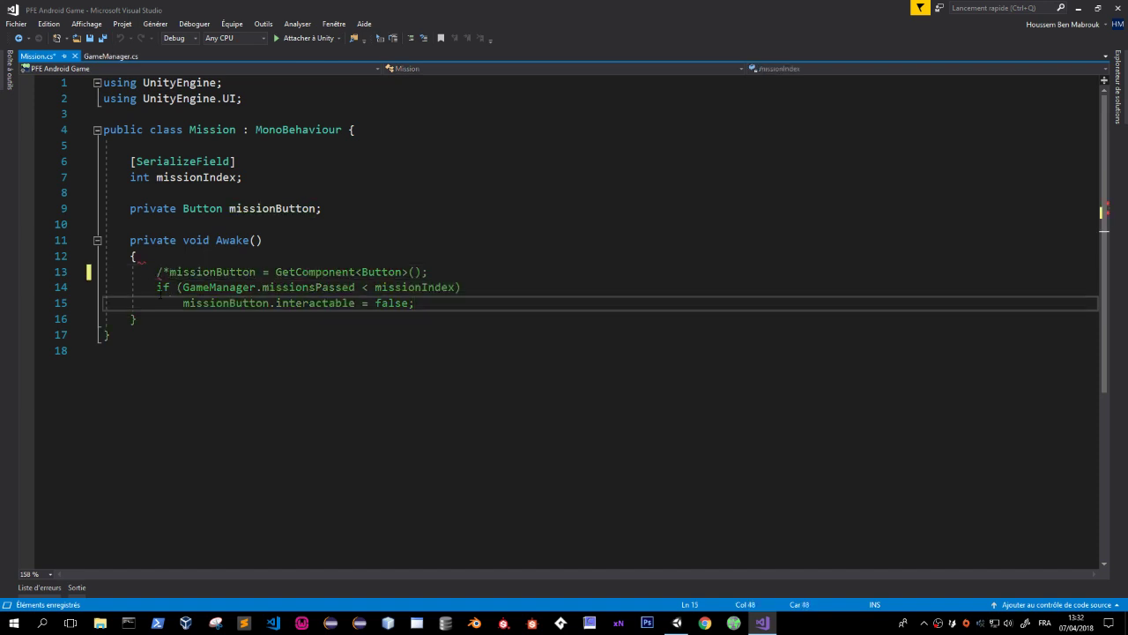
text(*/)
key(ctrl+s)
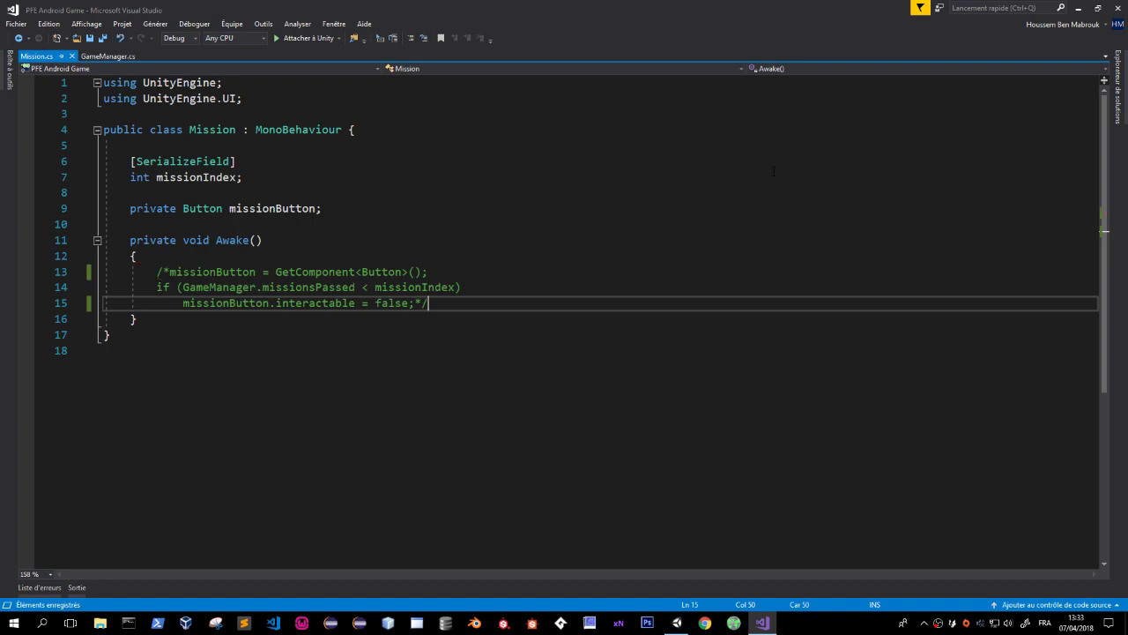
Back in Unity, collapse Resources and expand the Levels folder in the Project panel.
key(alt+Tab)
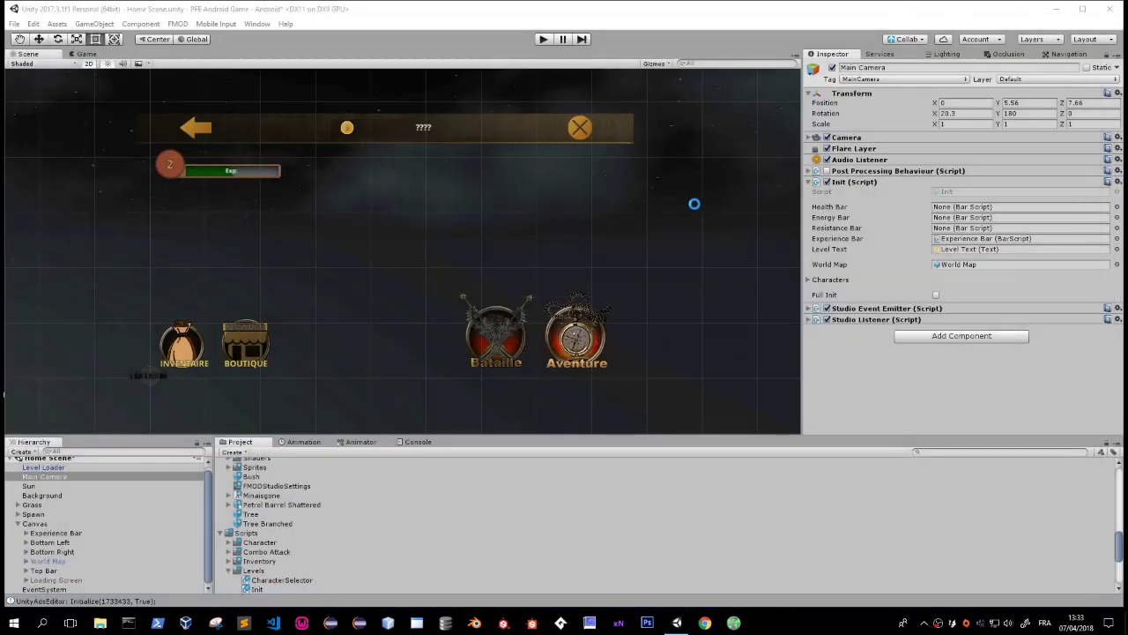
scroll(253, 568, up, 5)
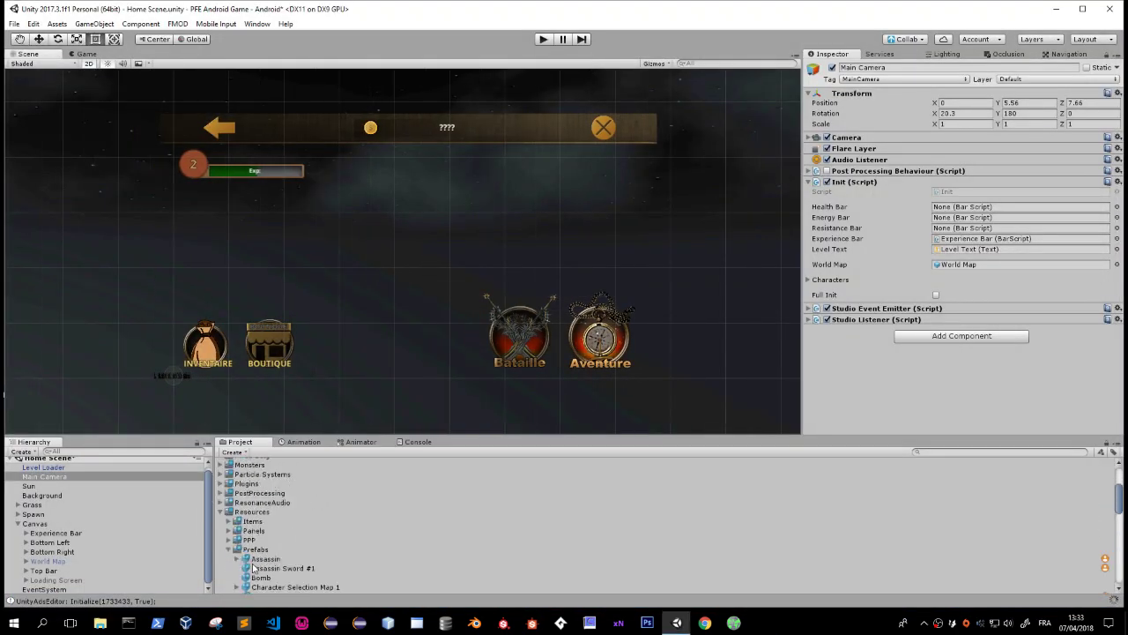
scroll(252, 567, down, 2)
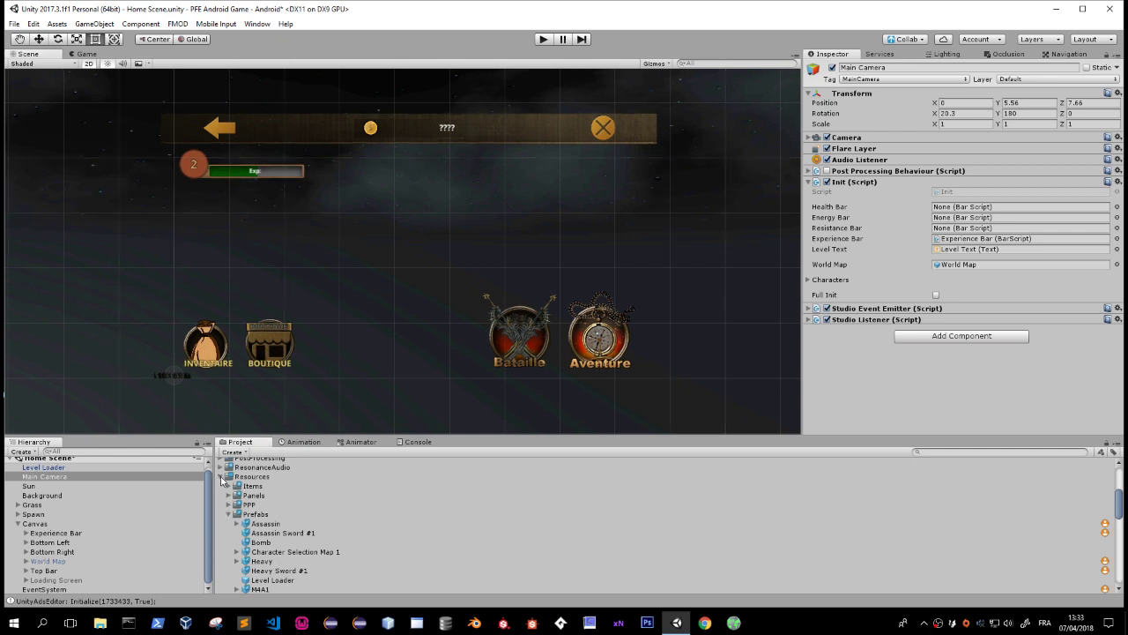
click(221, 477)
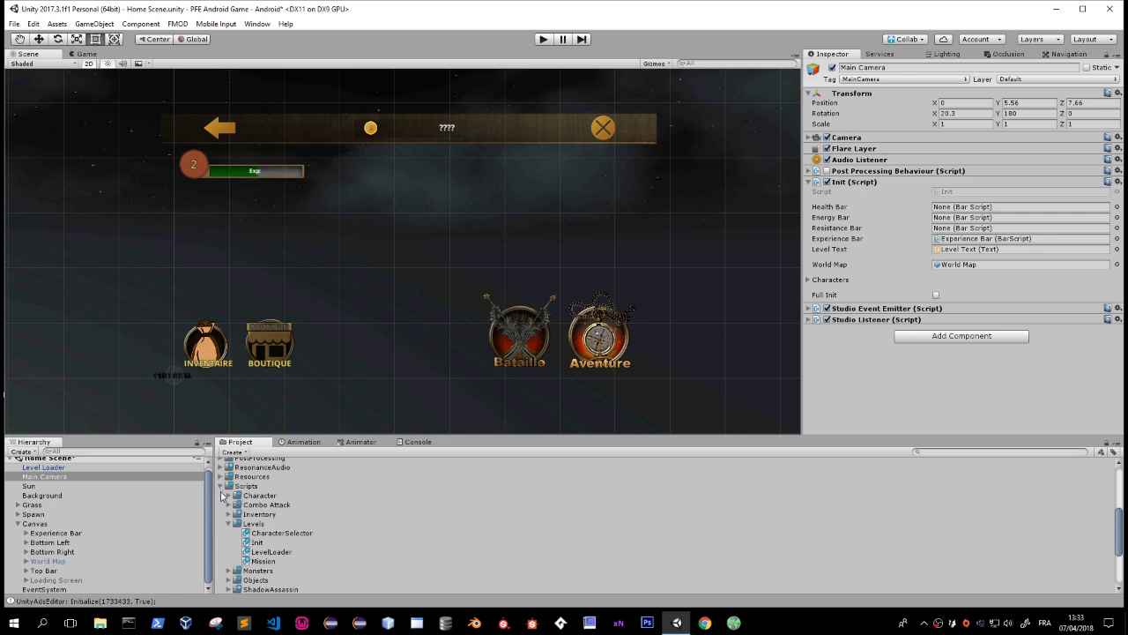
scroll(221, 495, up, 3)
scroll(227, 526, up, 3)
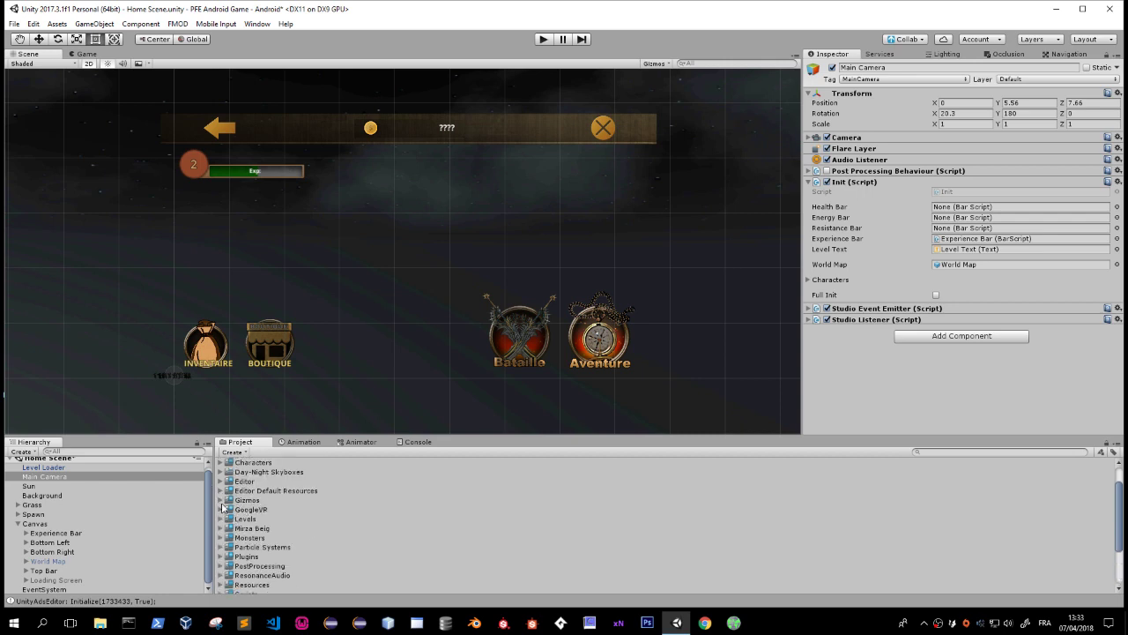
scroll(229, 520, up, 2)
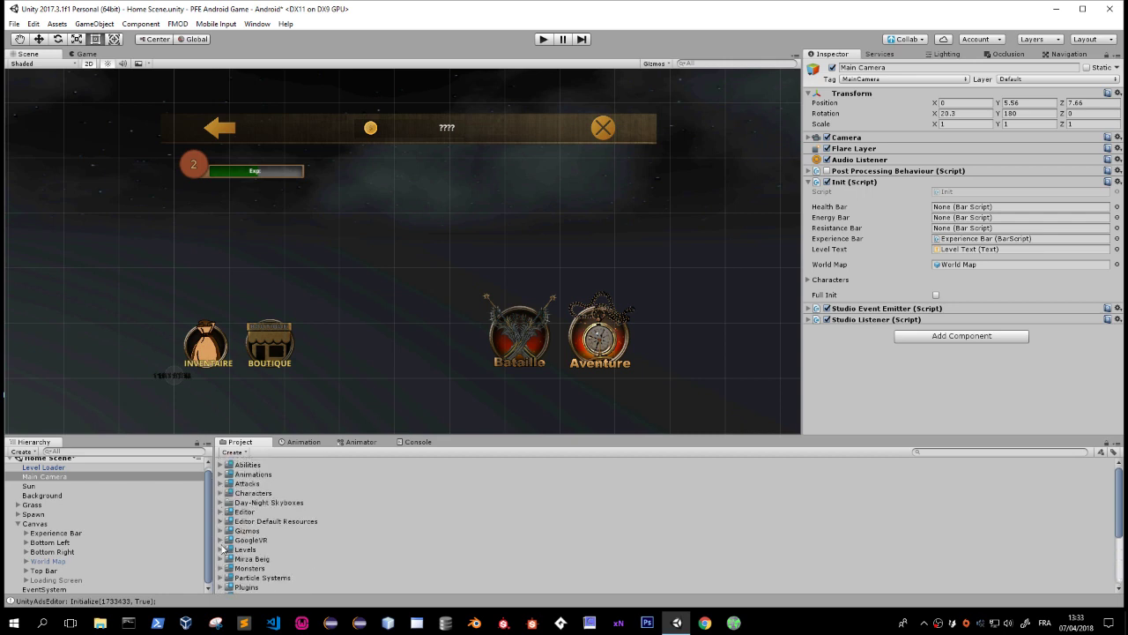
click(221, 548)
scroll(255, 587, down, 2)
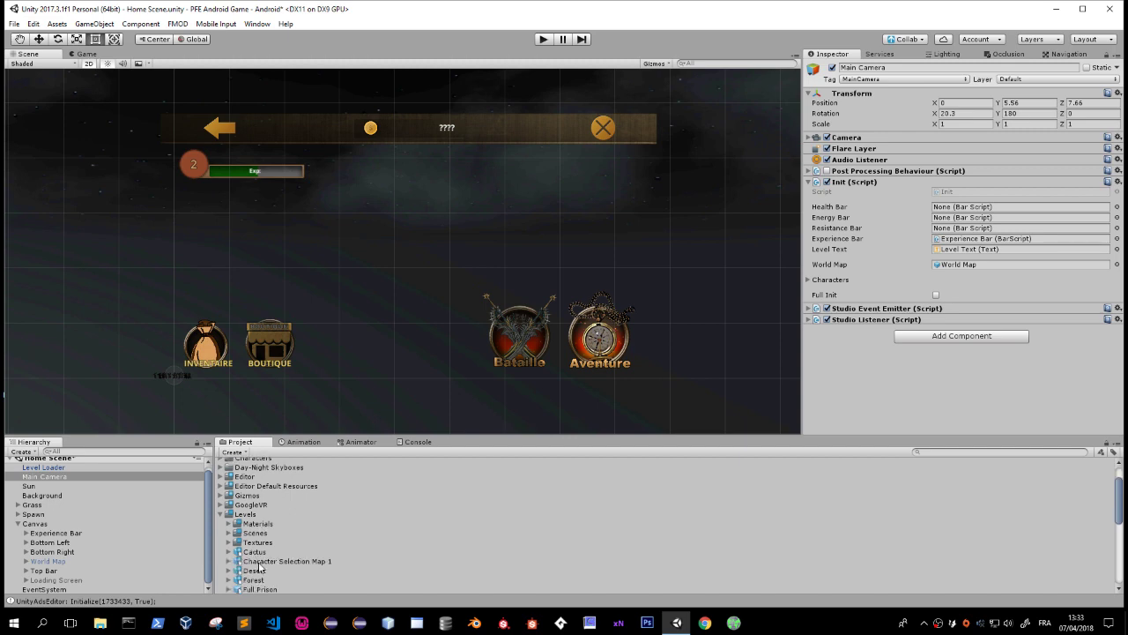
scroll(261, 568, down, 4)
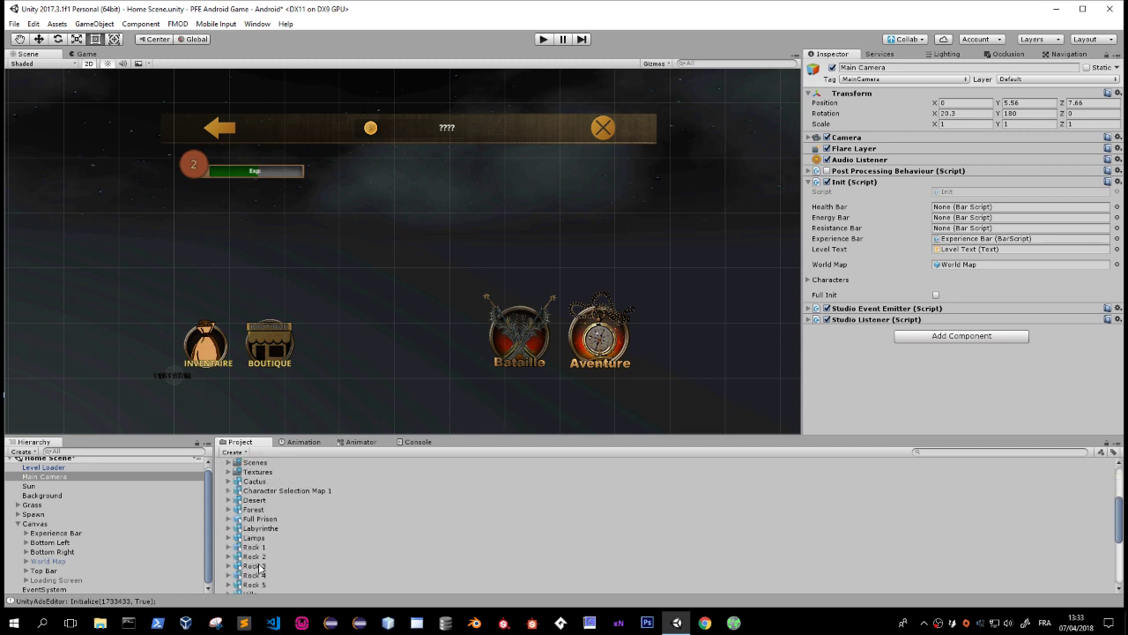
Expand Levels/Scenes and open Character Selection Scene, triggering the save-Home-Scene prompt.
click(943, 624)
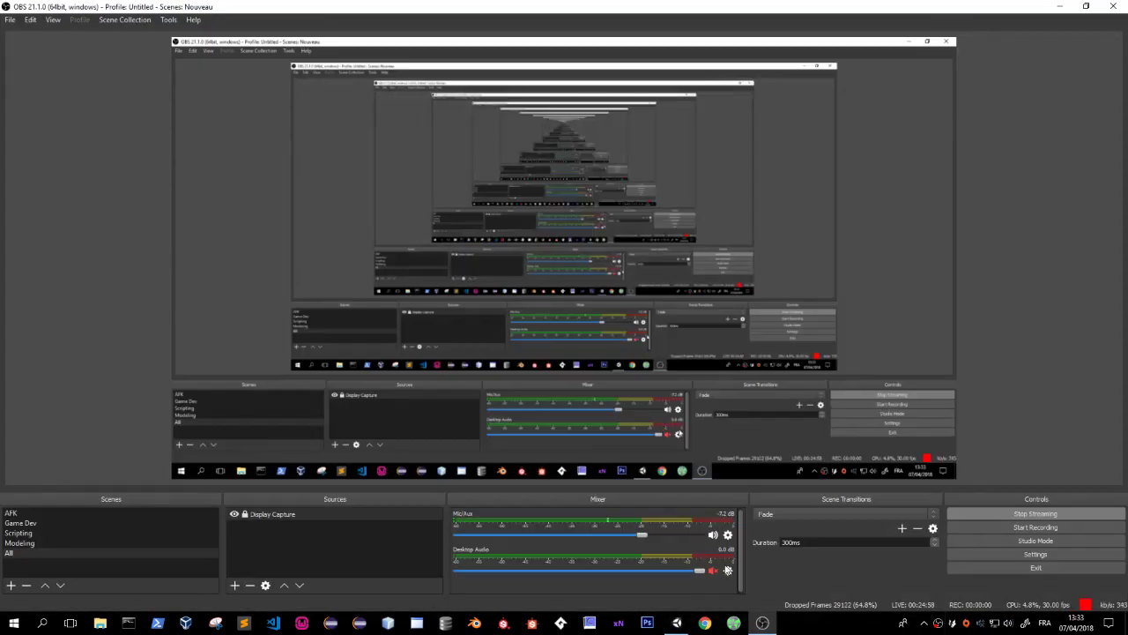
click(763, 623)
scroll(264, 534, down, 5)
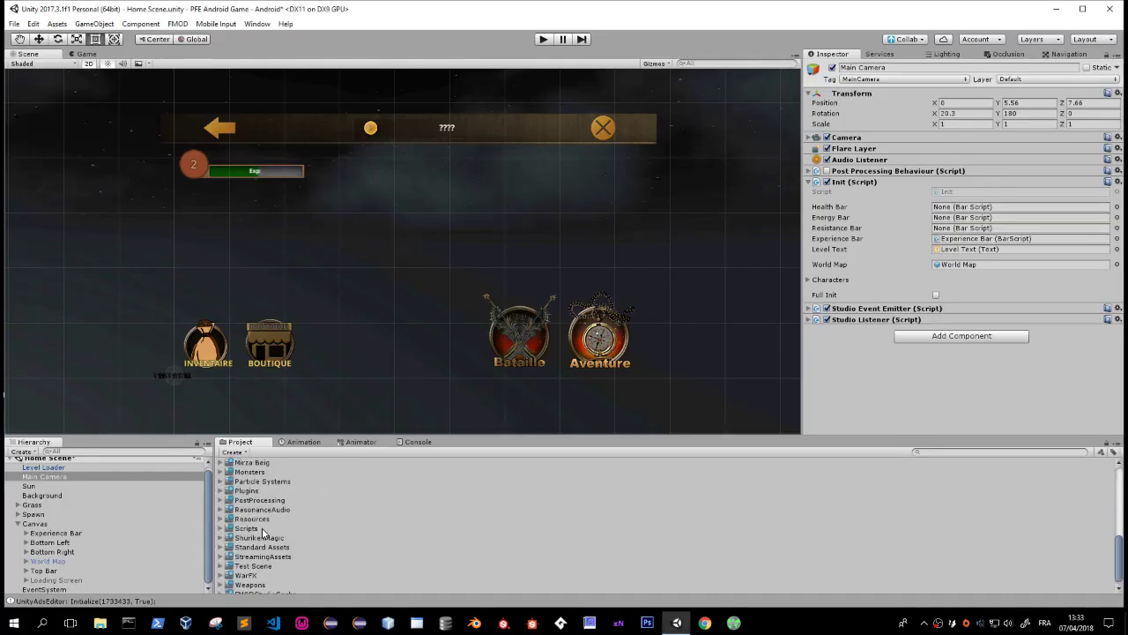
scroll(250, 520, up, 5)
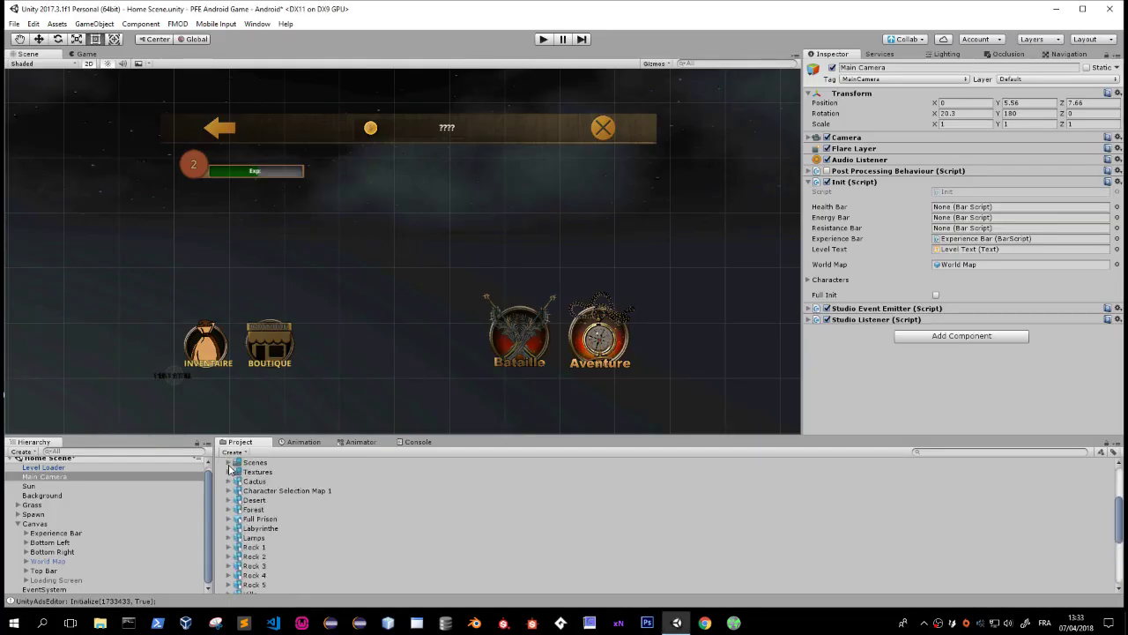
click(229, 464)
double_click(270, 519)
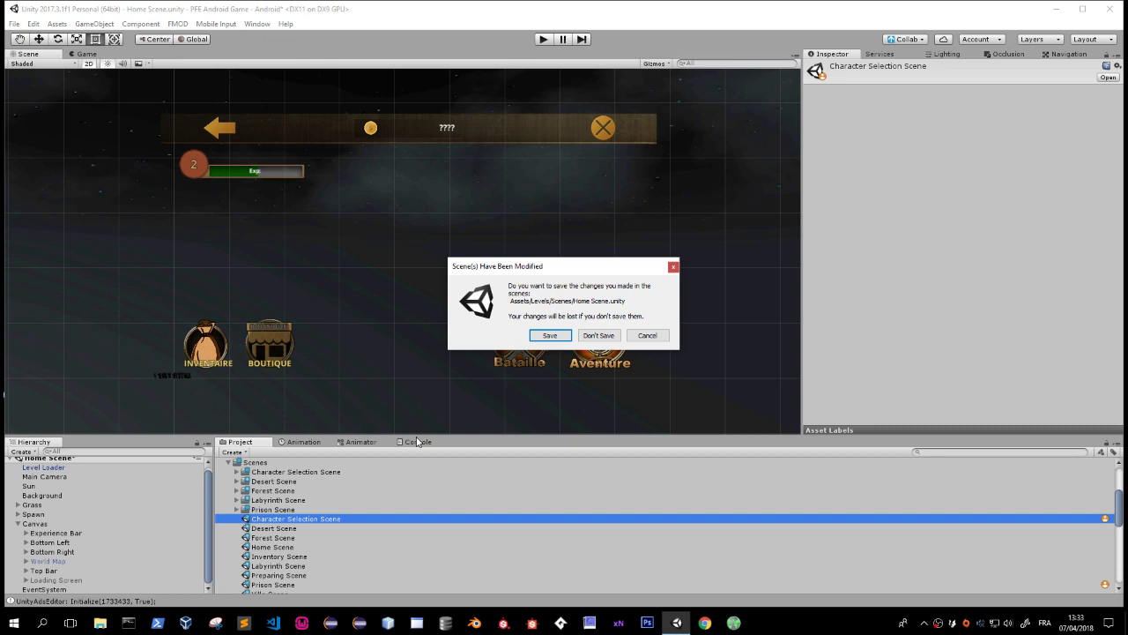
Save the Home Scene, enter Play mode, pick Heavy and open the Aventure world map.
click(549, 336)
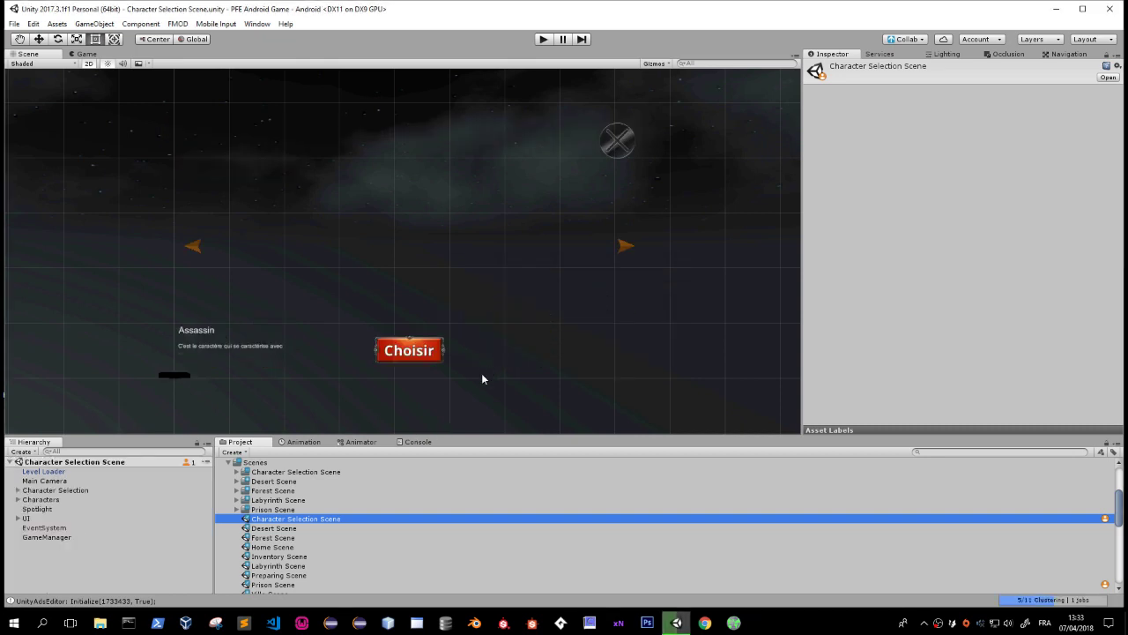
click(542, 39)
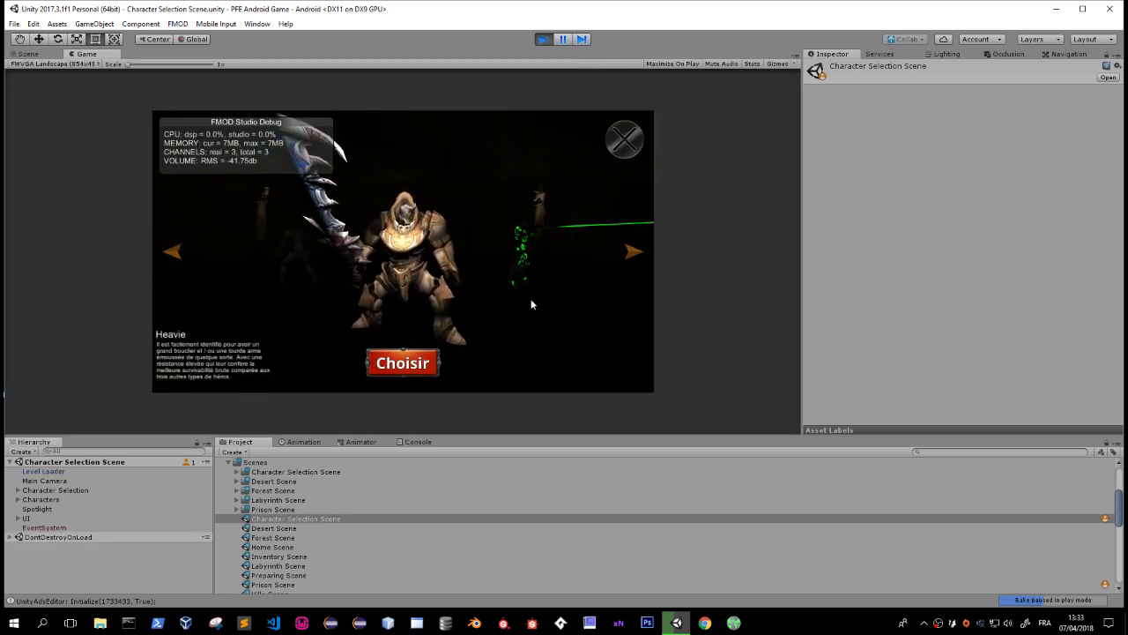
click(404, 356)
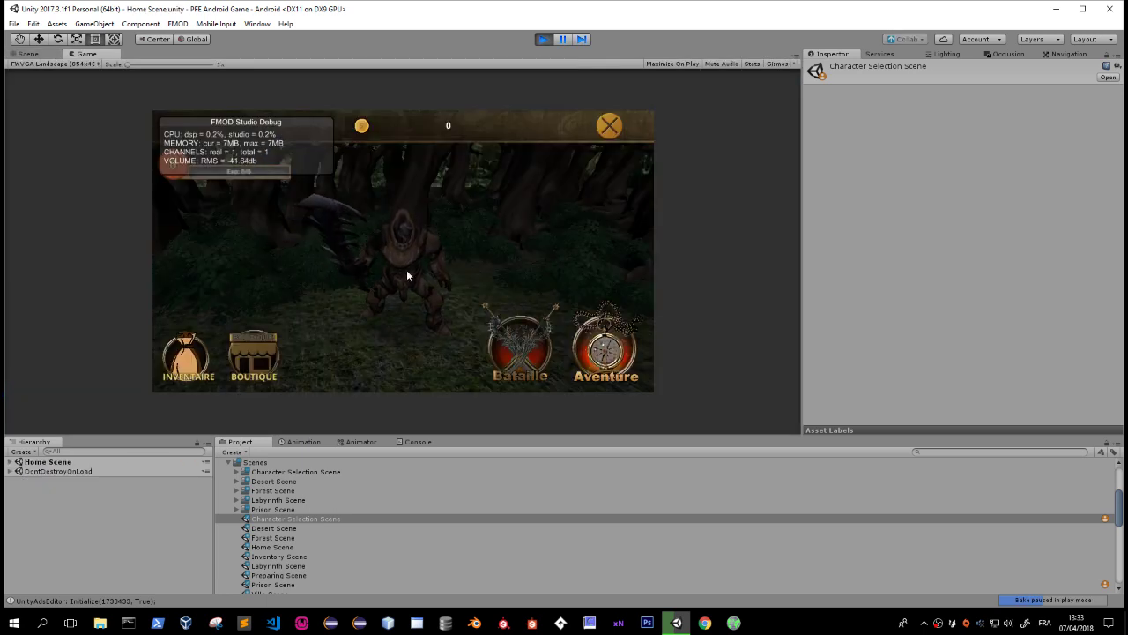
drag(246, 122, 252, 227)
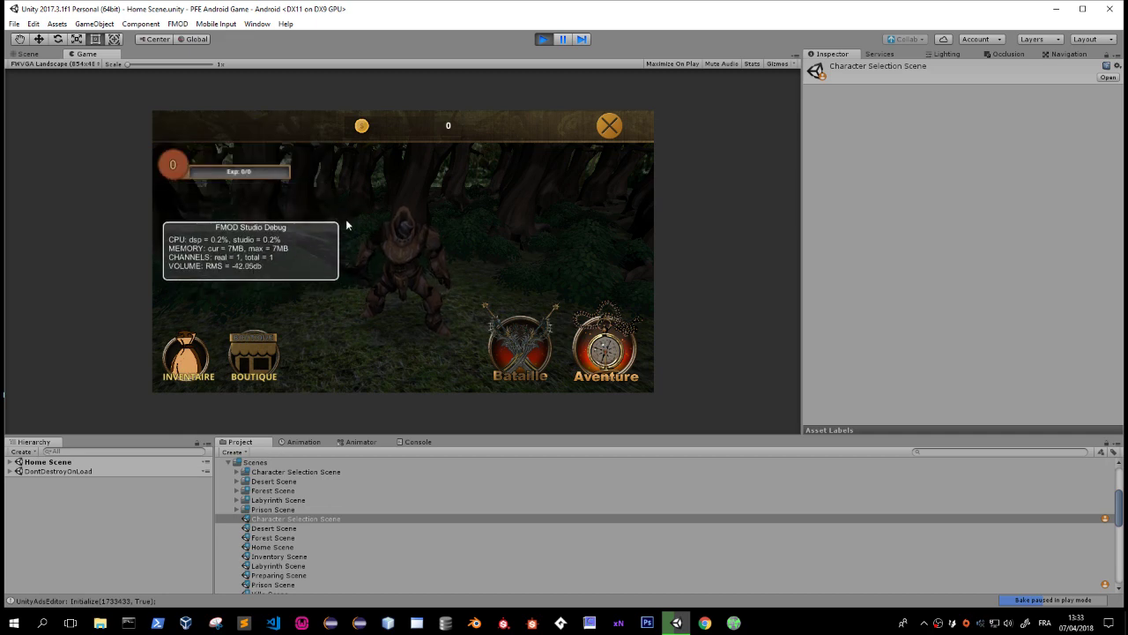
click(605, 357)
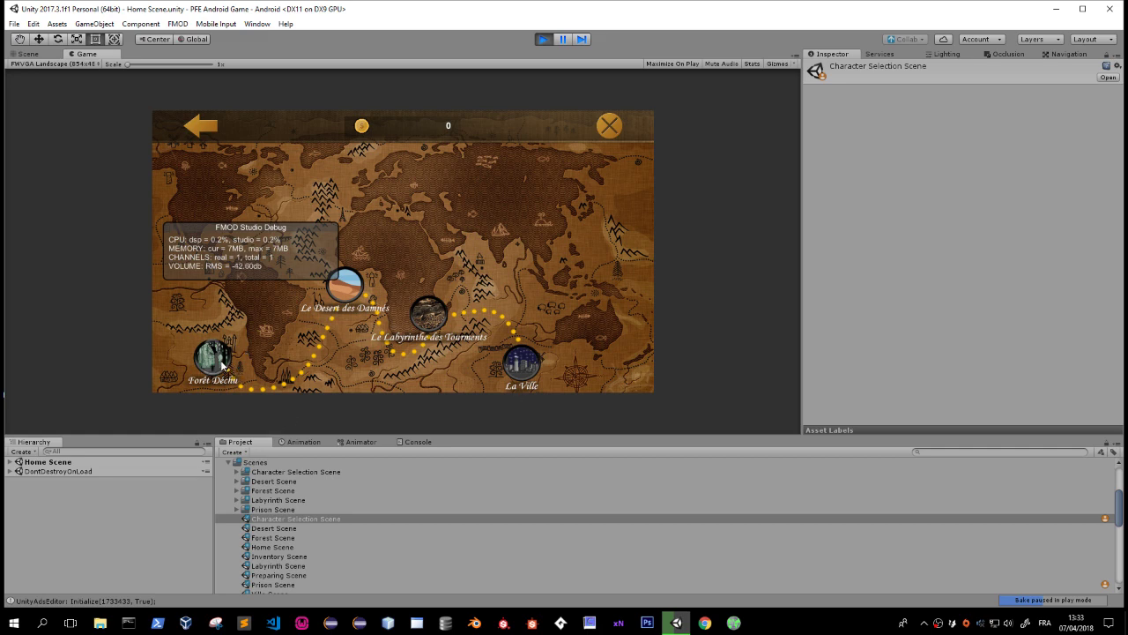
Launch Labyrinthe des Tourments on Normal and open the Init.cs NullReferenceException in Visual Studio.
click(441, 327)
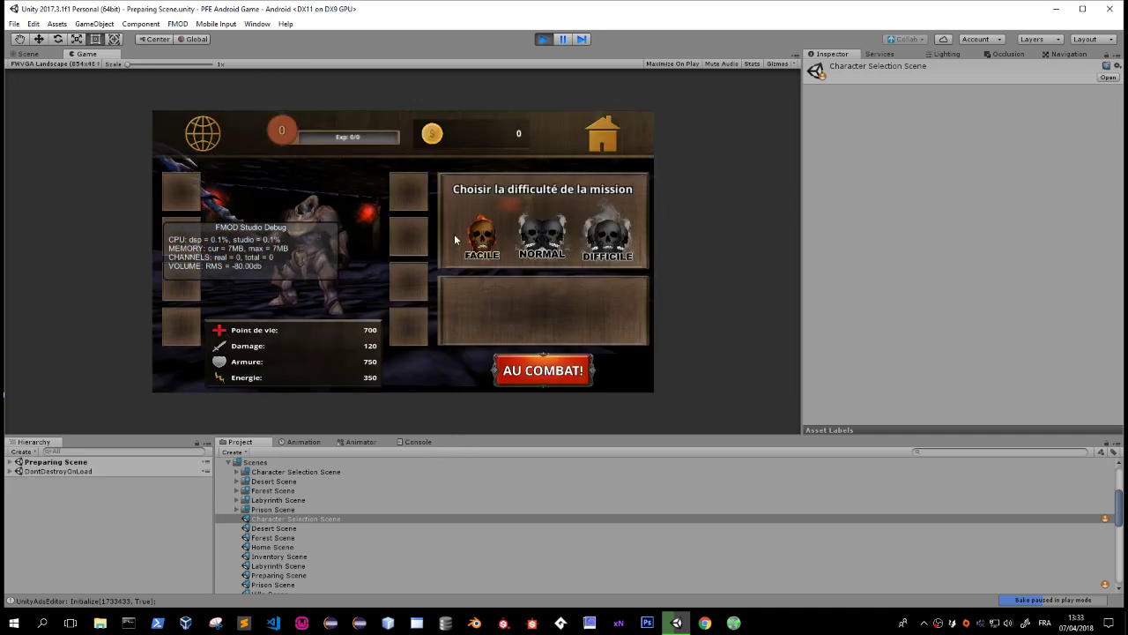
drag(321, 233, 310, 198)
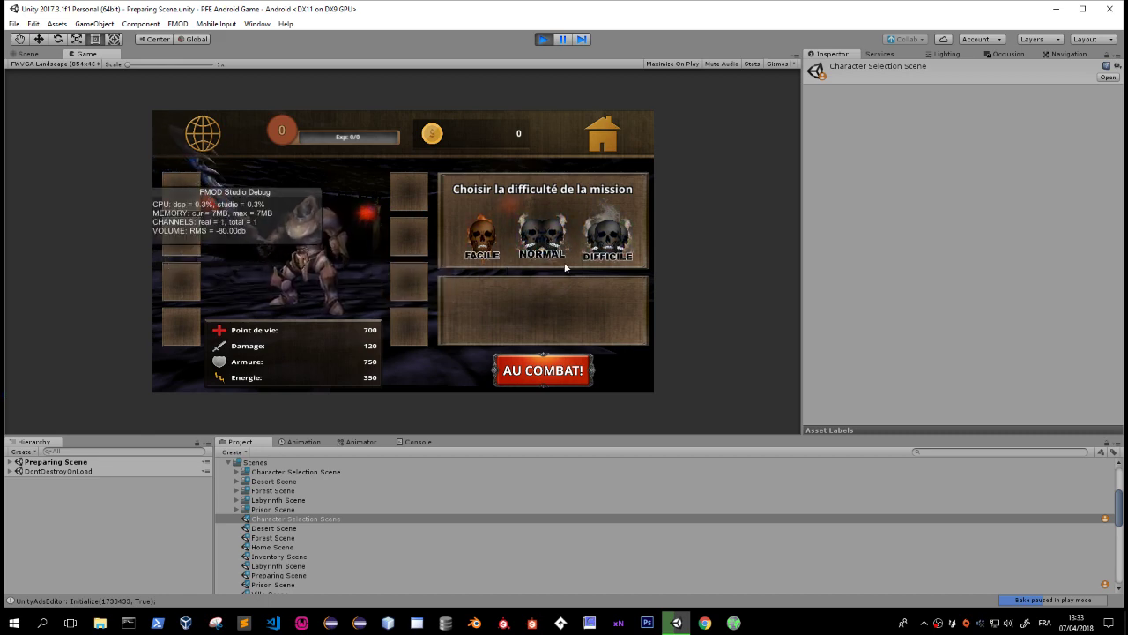
click(543, 370)
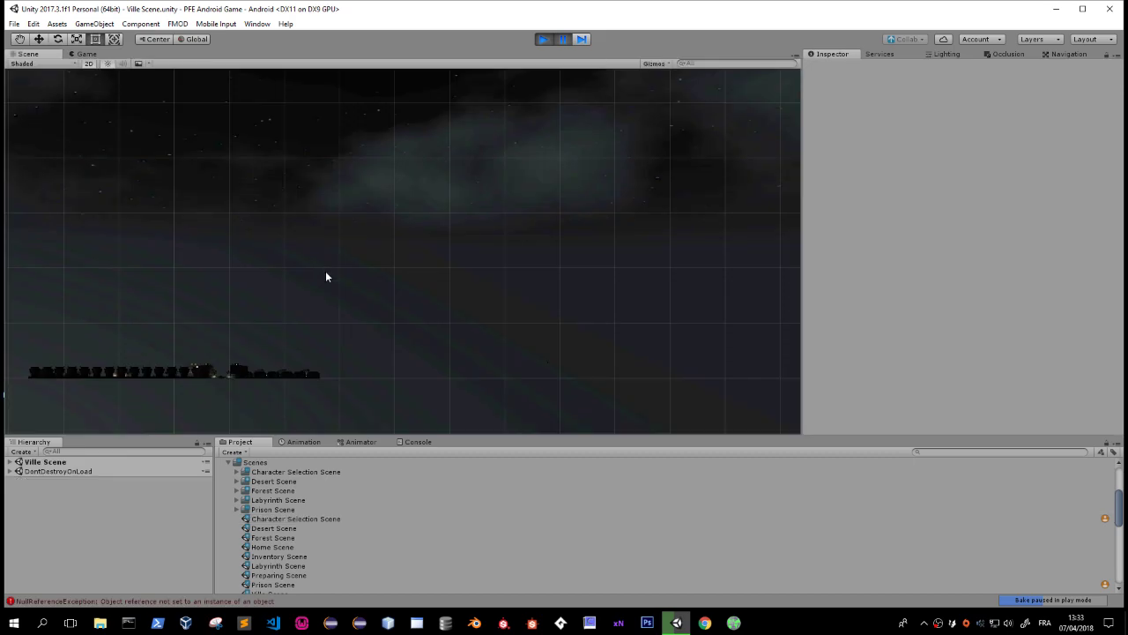
double_click(248, 600)
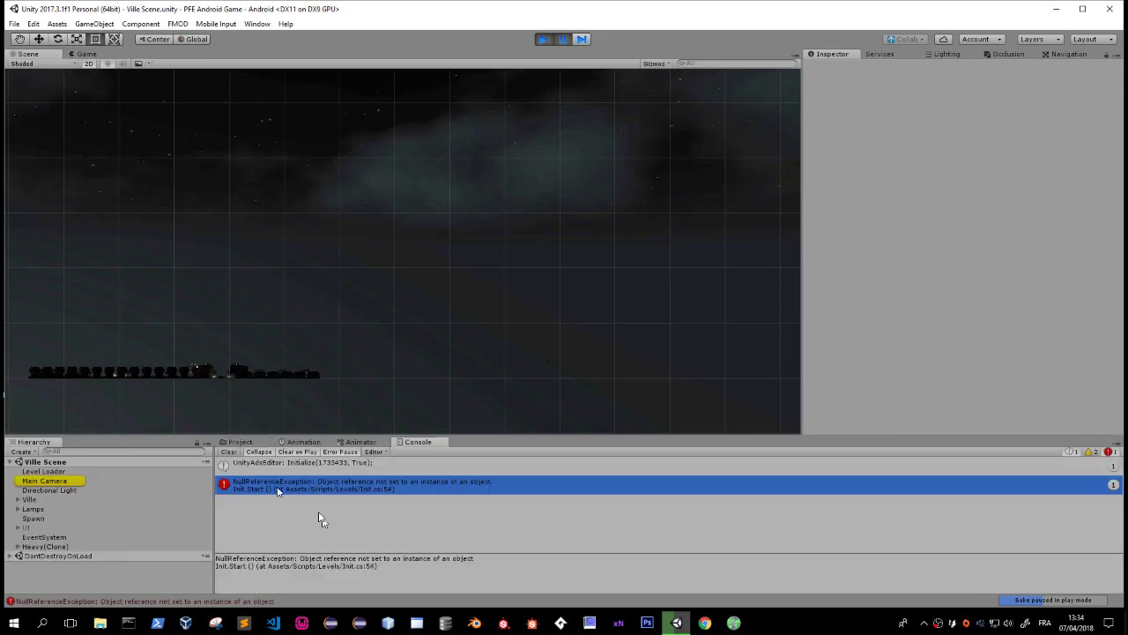
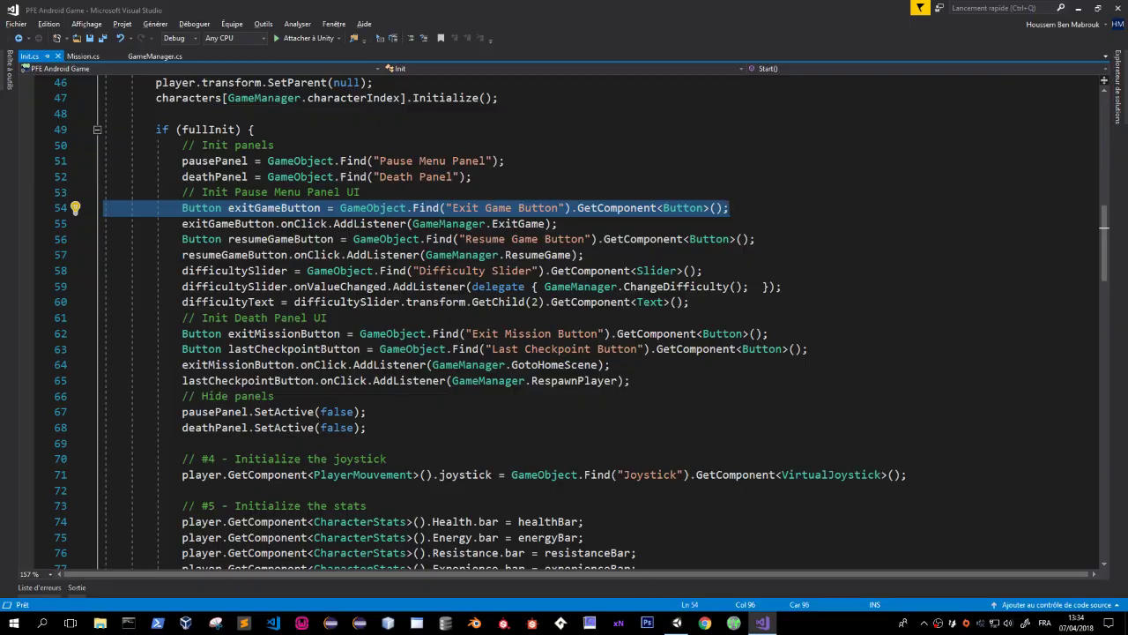
Return from Visual Studio to Unity and stop the running play session.
key(alt+Tab)
click(541, 39)
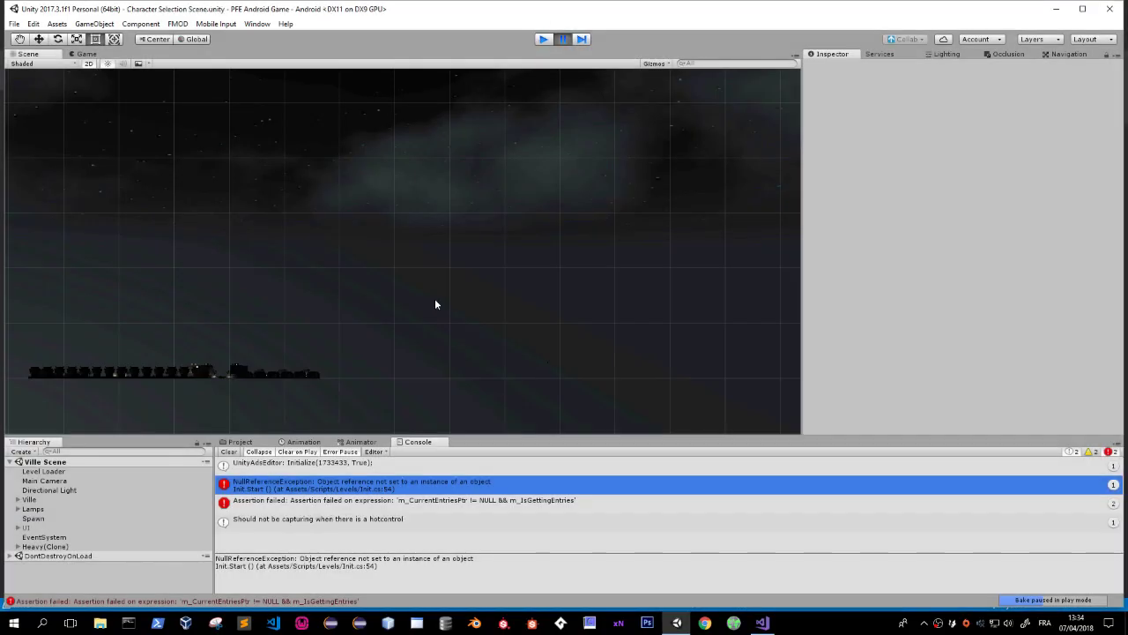
In the Ville Scene, enable the UI object holding the mission-failed death panel.
click(238, 443)
click(272, 548)
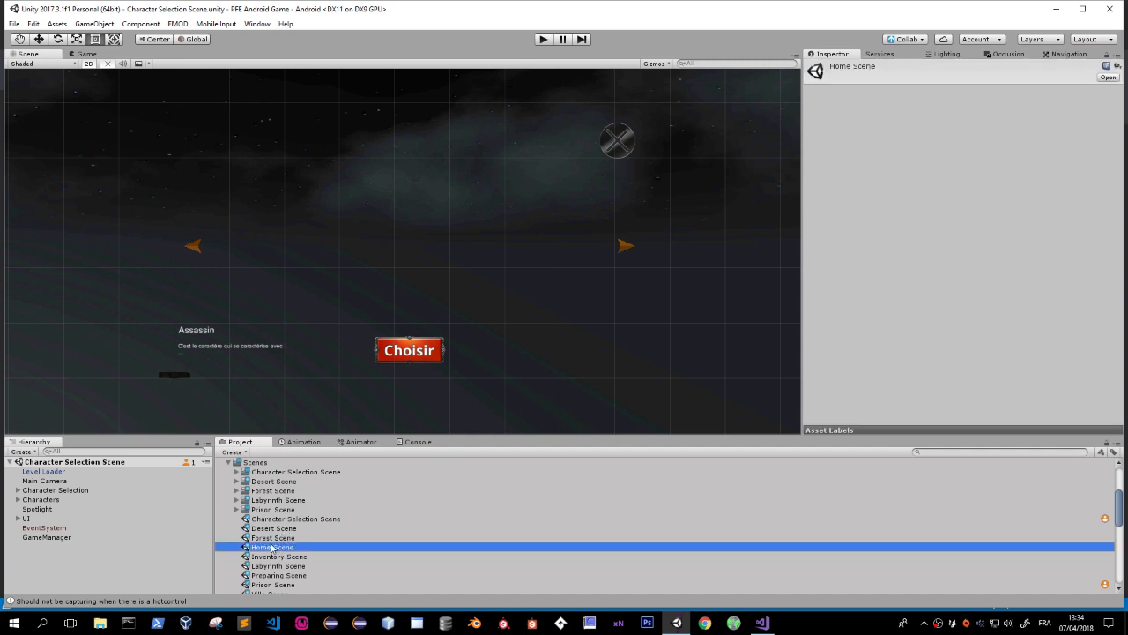
scroll(279, 577, down, 3)
click(274, 525)
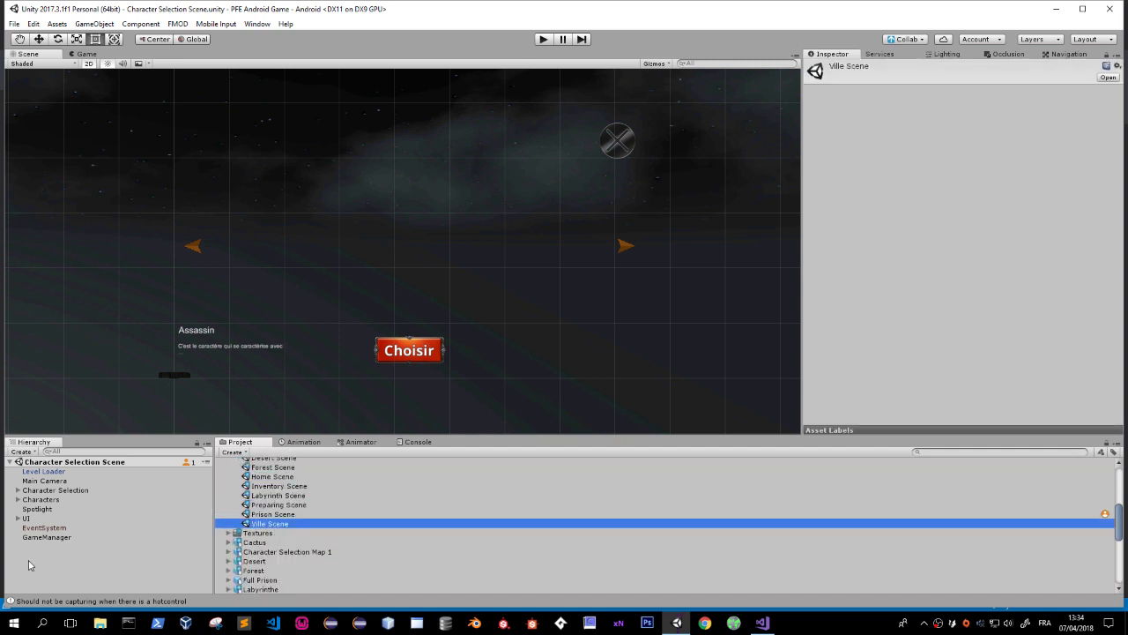
click(27, 527)
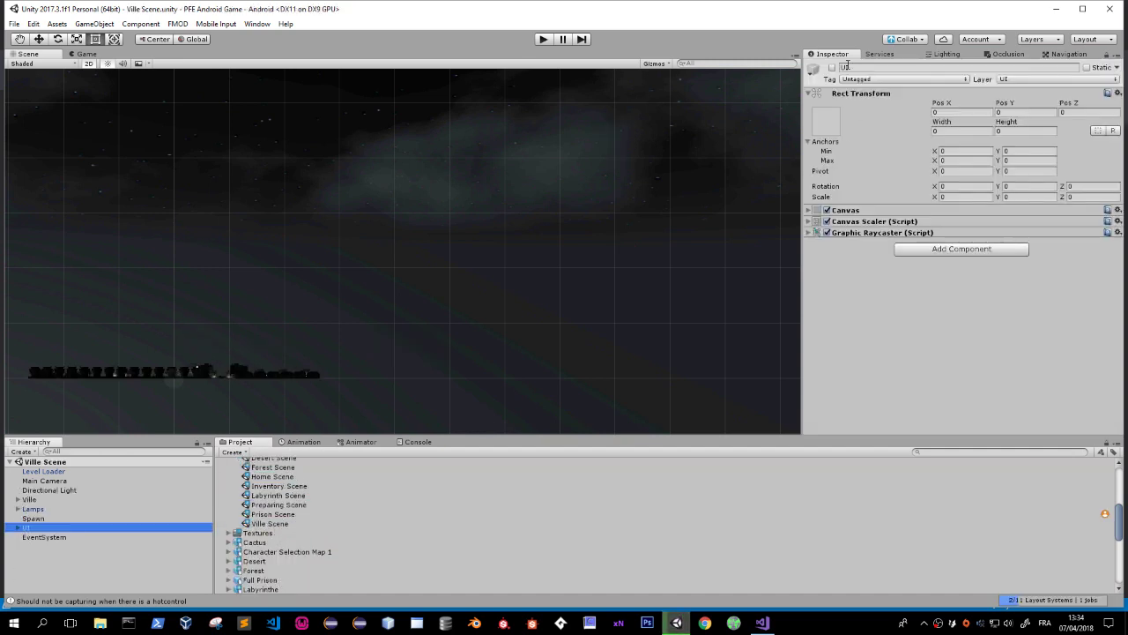
click(832, 67)
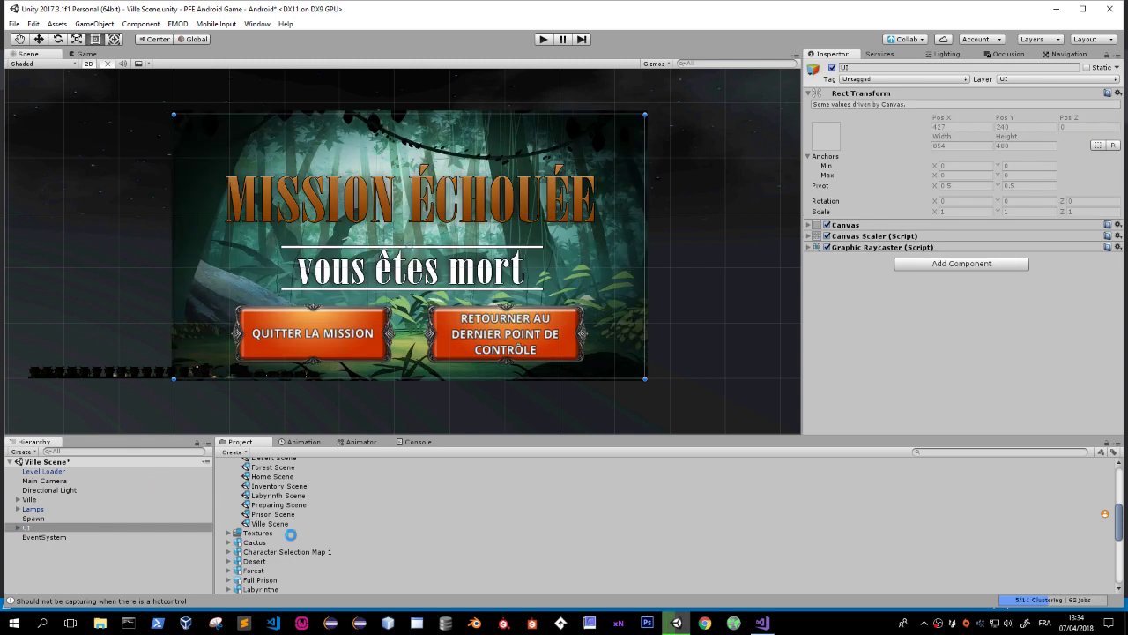
Open the Inventory Scene, then the Preparing Scene, and expand its Canvas.
scroll(265, 533, up, 2)
click(268, 522)
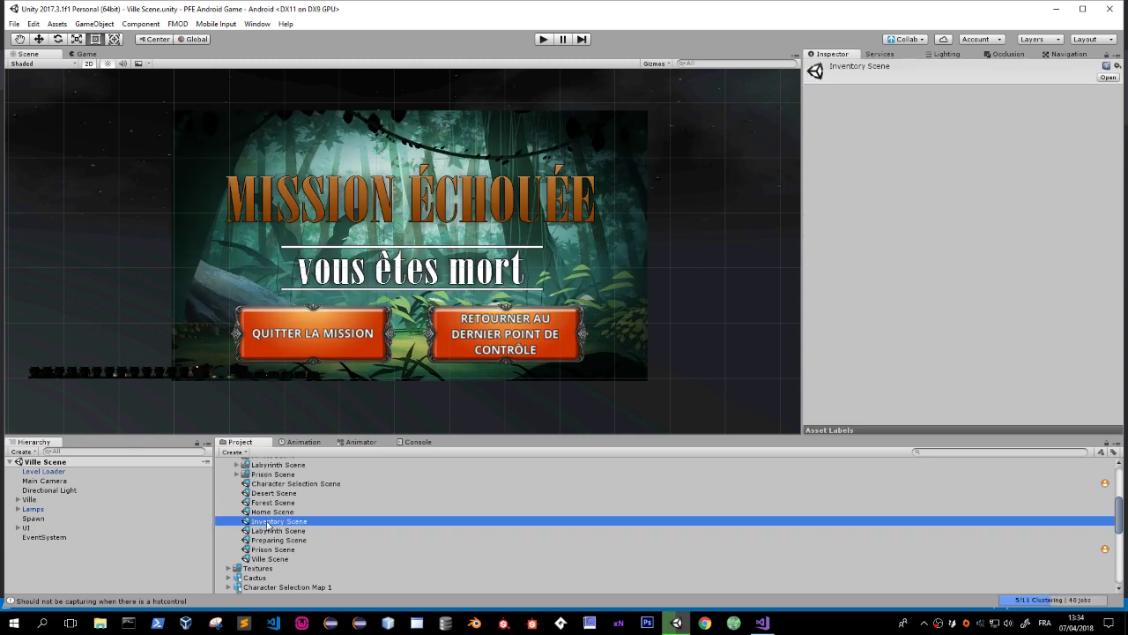
double_click(268, 522)
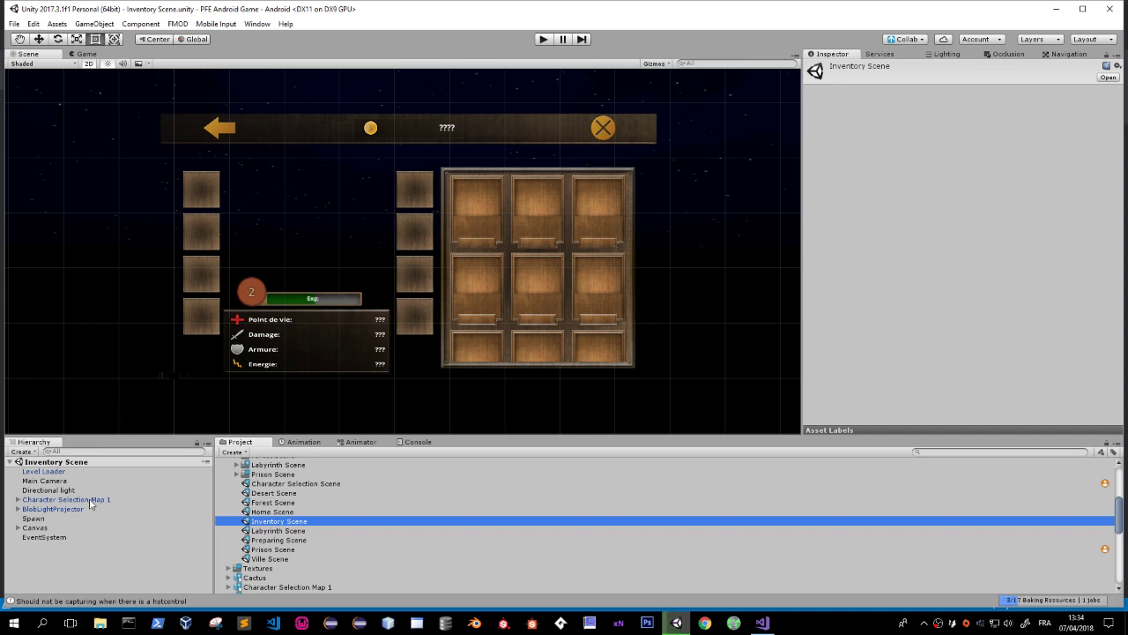
double_click(278, 539)
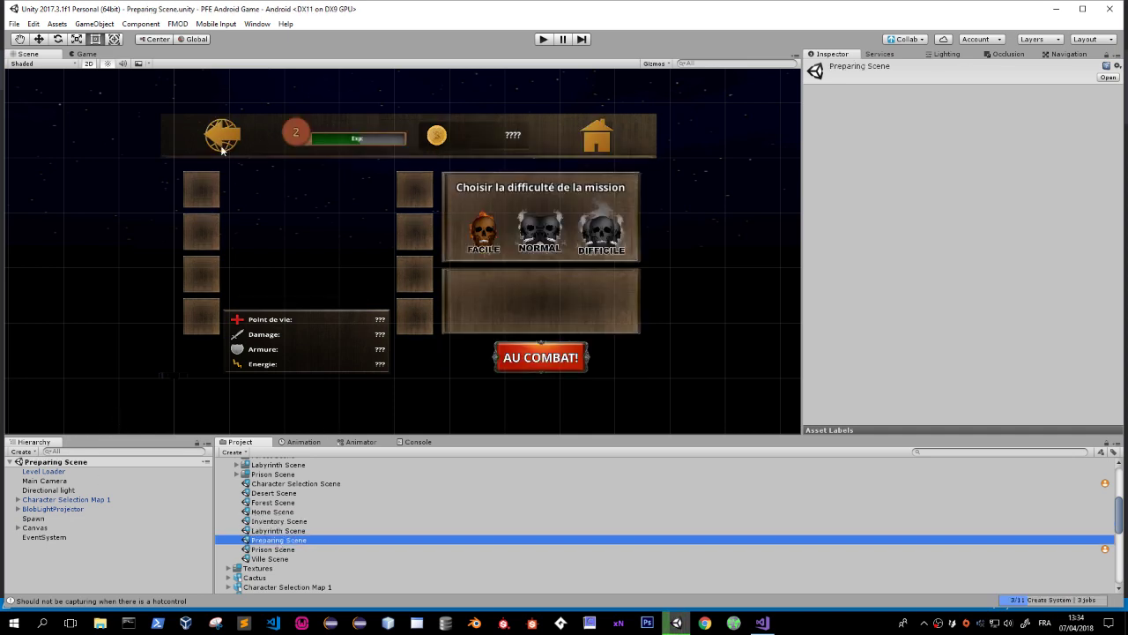
click(18, 527)
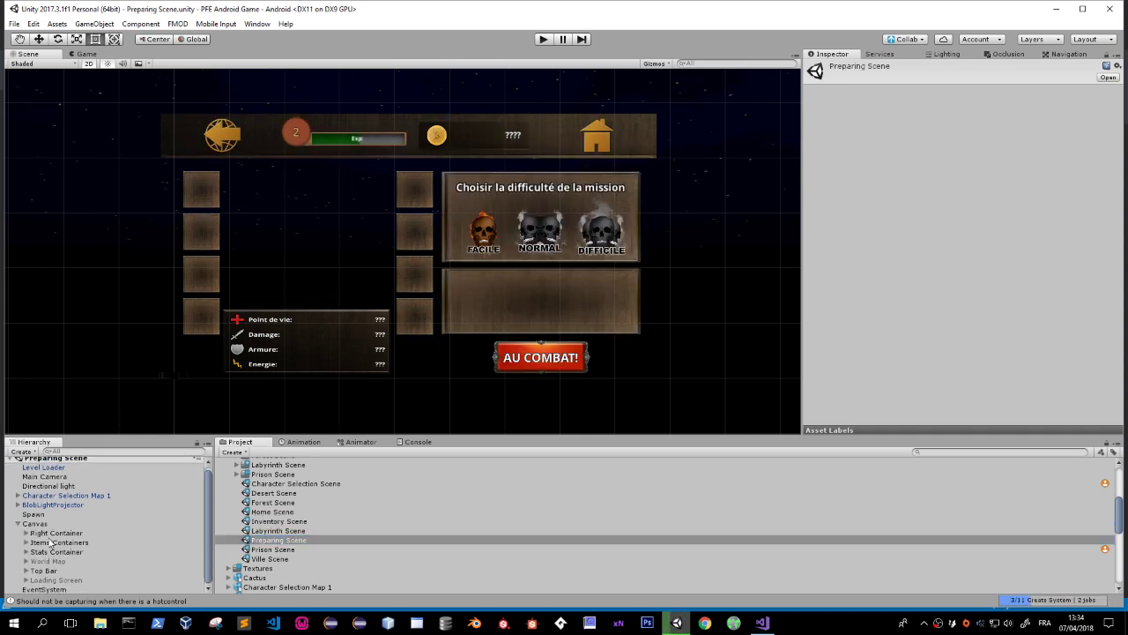
Inspect the existing World Map object under the Canvas and its children.
click(49, 561)
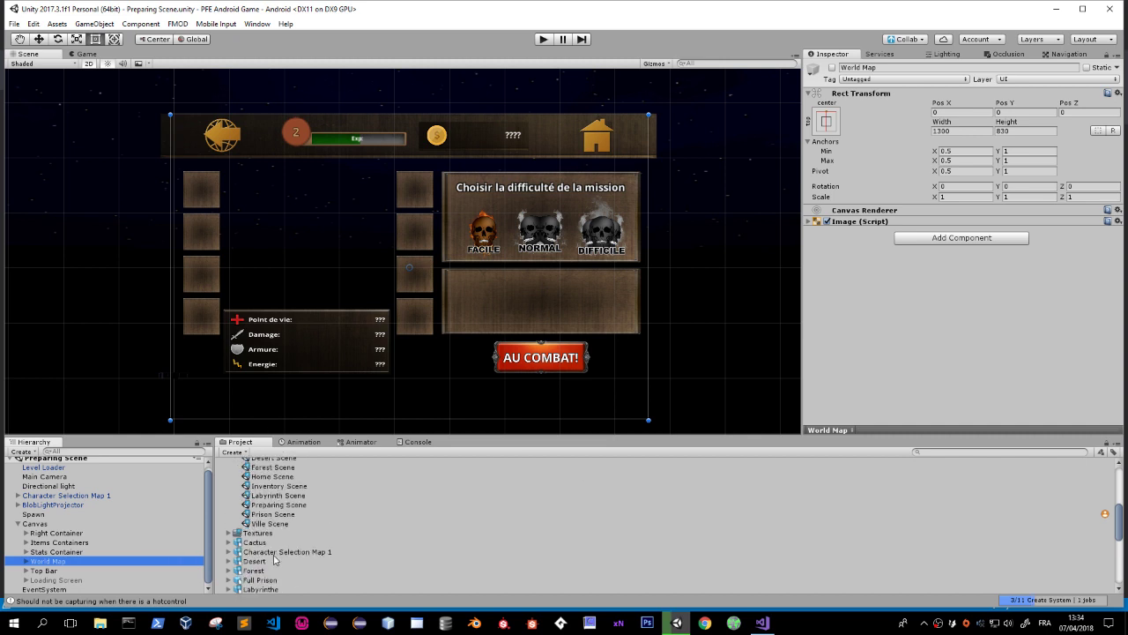
scroll(264, 554, down, 3)
scroll(269, 557, down, 5)
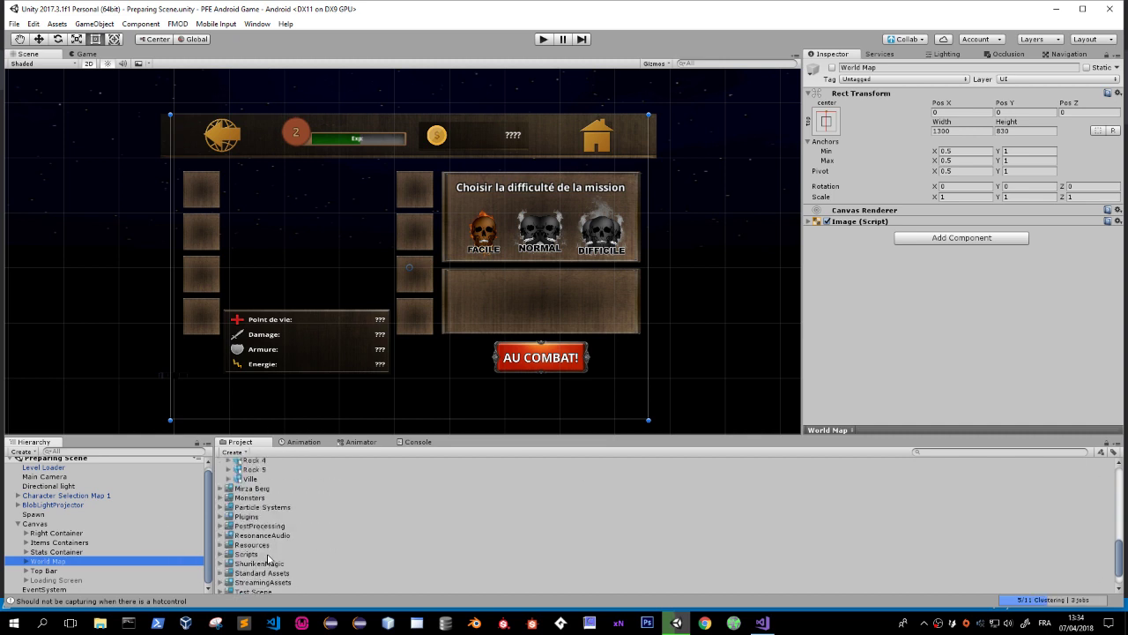
click(25, 562)
scroll(25, 564, down, 1)
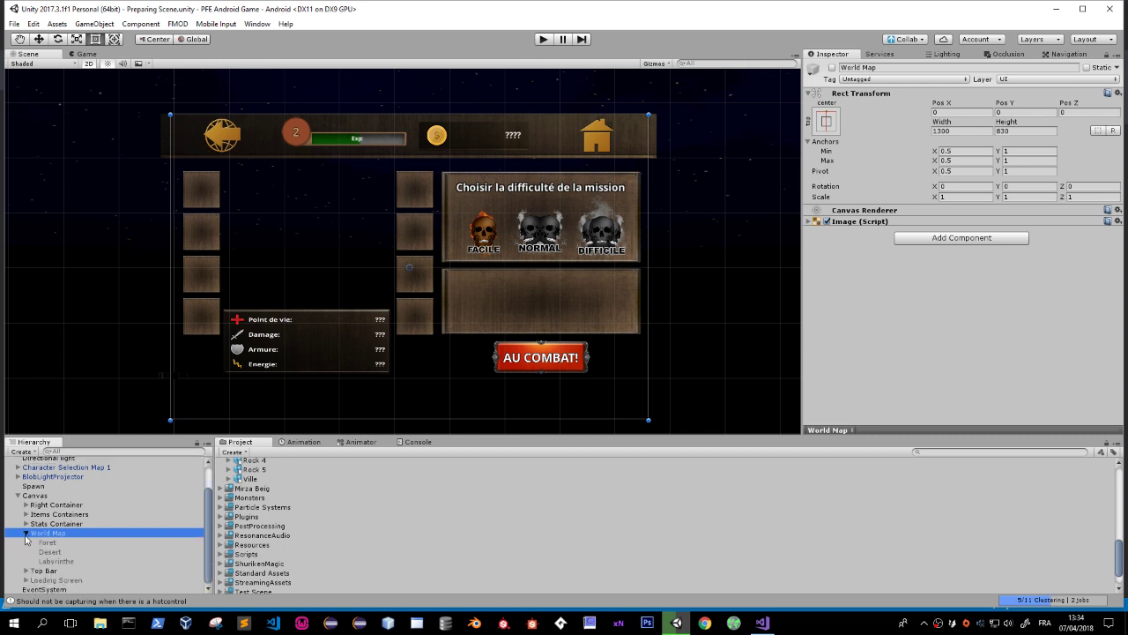
click(25, 533)
scroll(264, 529, up, 5)
Search assets for 'world', place the World Map prefab under Canvas, and delete the duplicate.
click(937, 451)
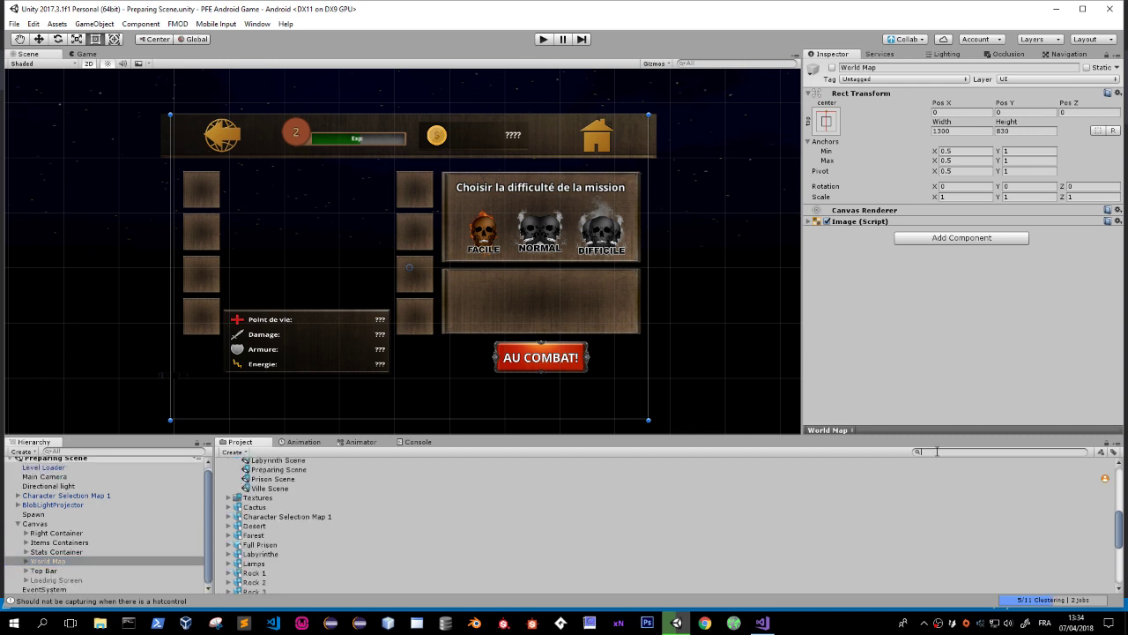
text(worldmap)
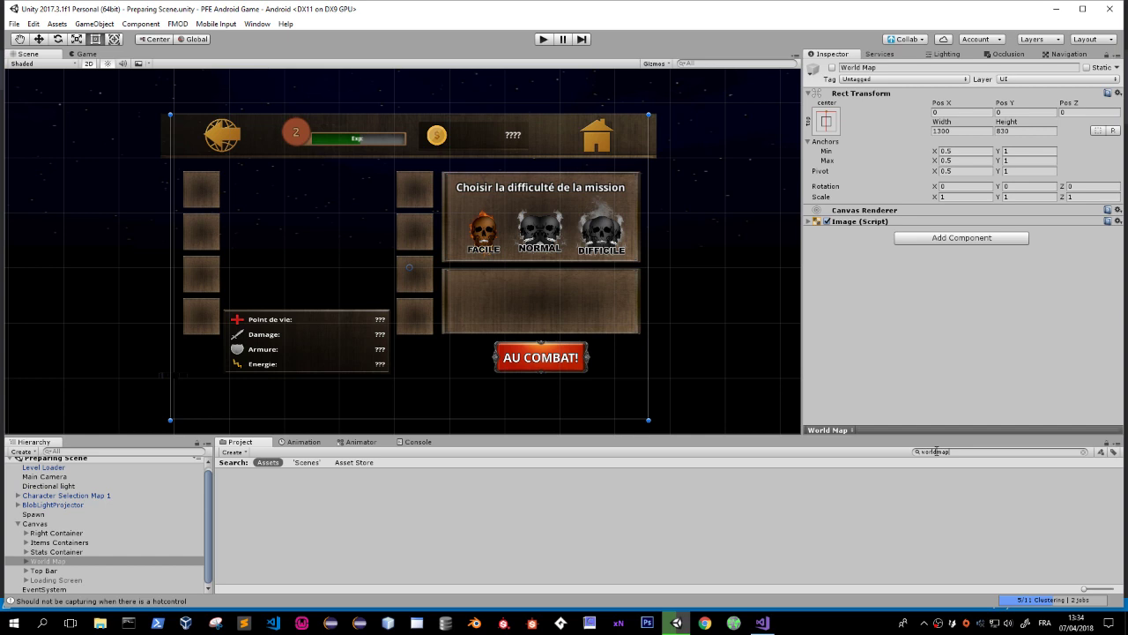
key(BackSpace)
key(BackSpace)
key(BackSpace)
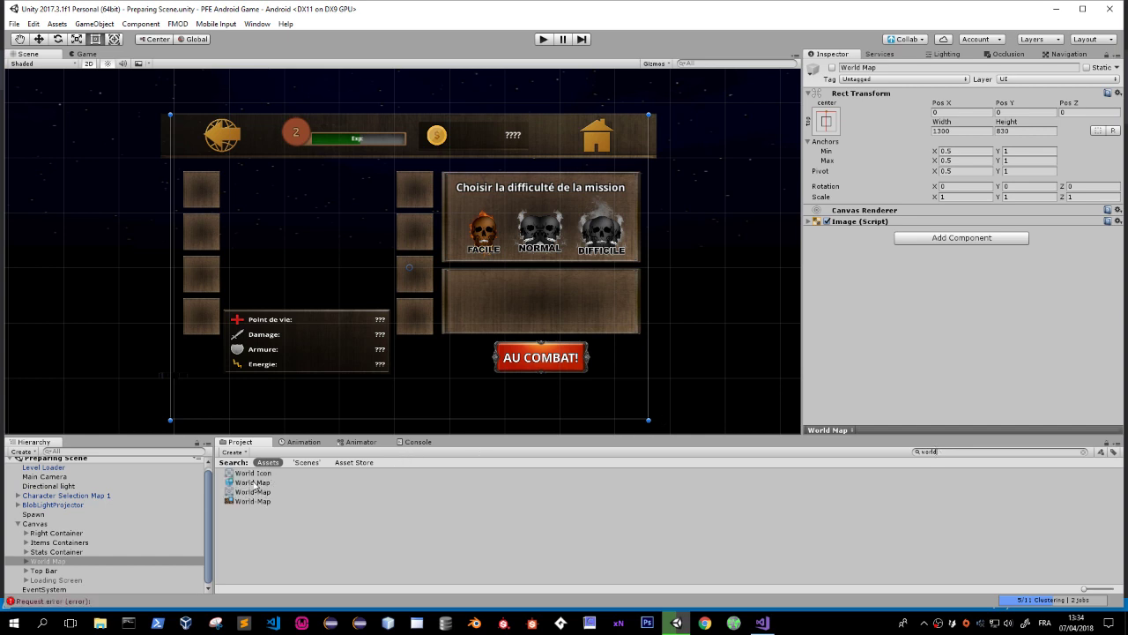
drag(256, 487, 155, 562)
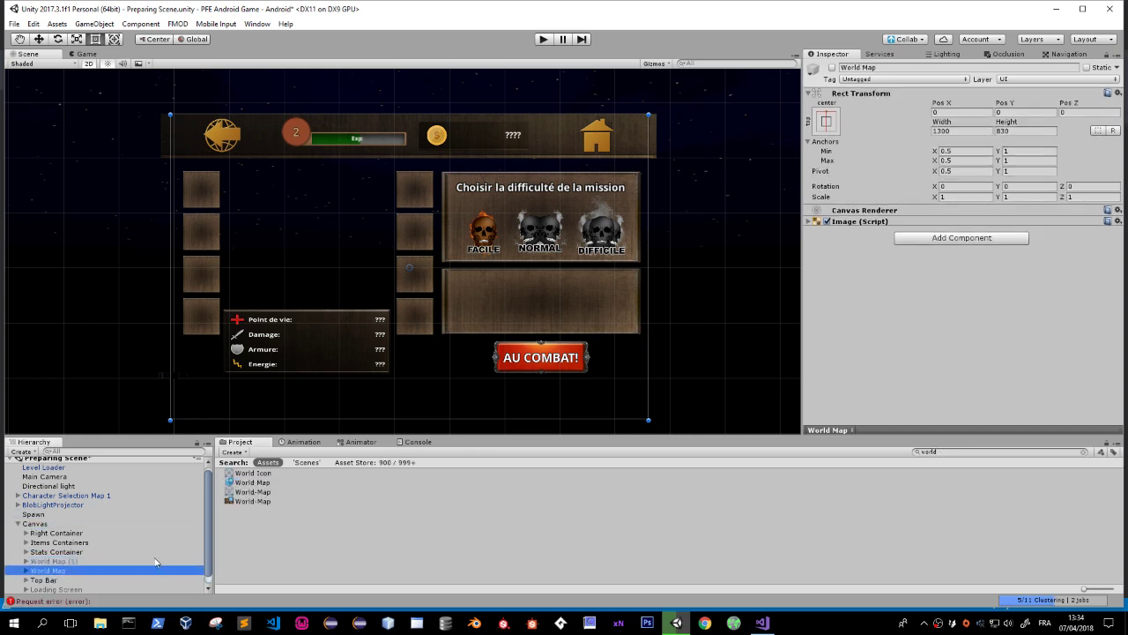
key(Delete)
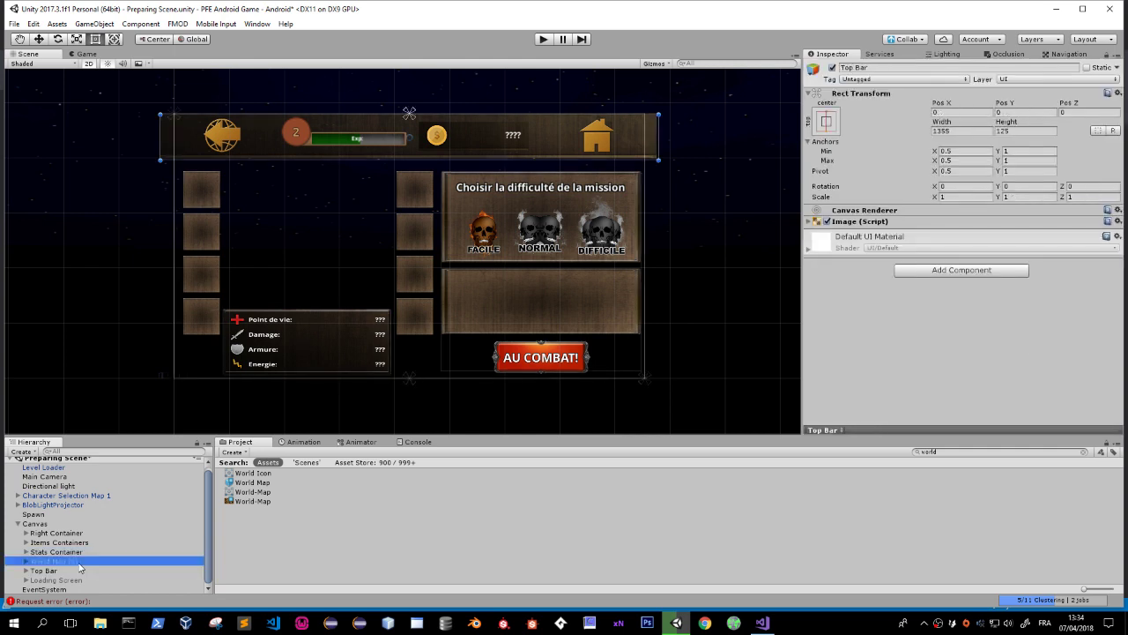
click(139, 561)
click(141, 561)
key(Return)
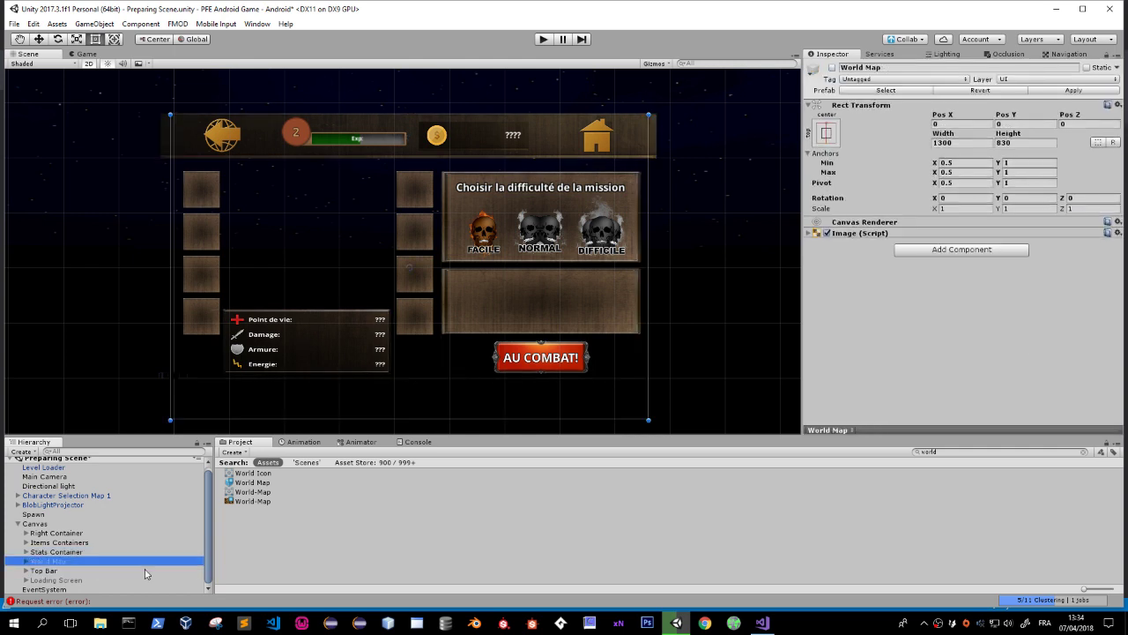
Assign World Map to the Canvas Init script's World Map field and save the scene.
click(36, 524)
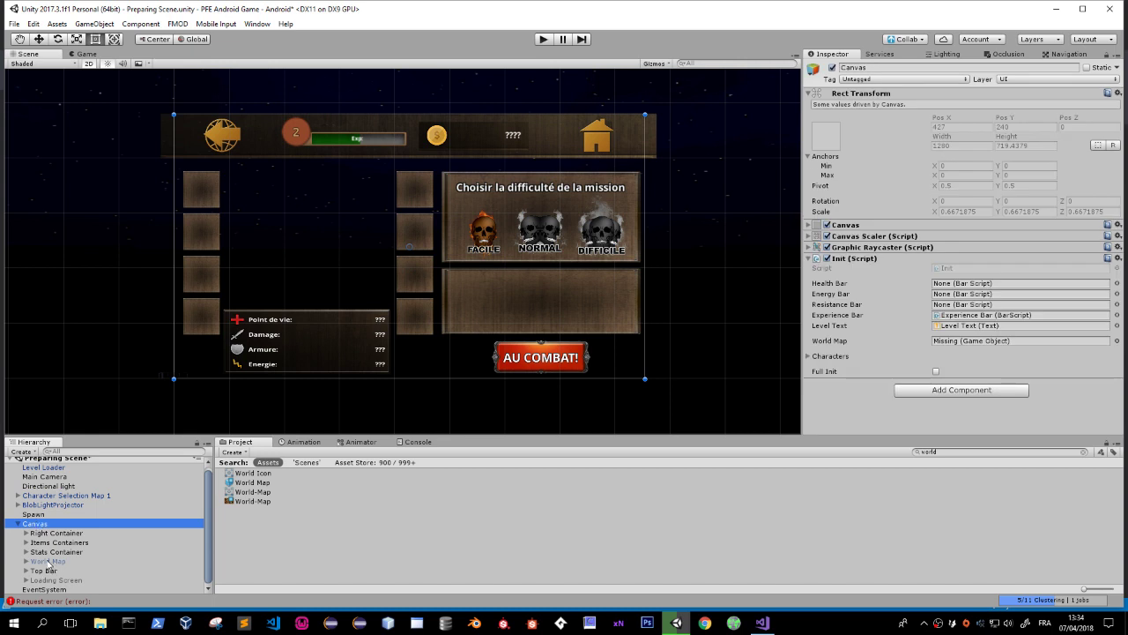
drag(49, 561, 956, 341)
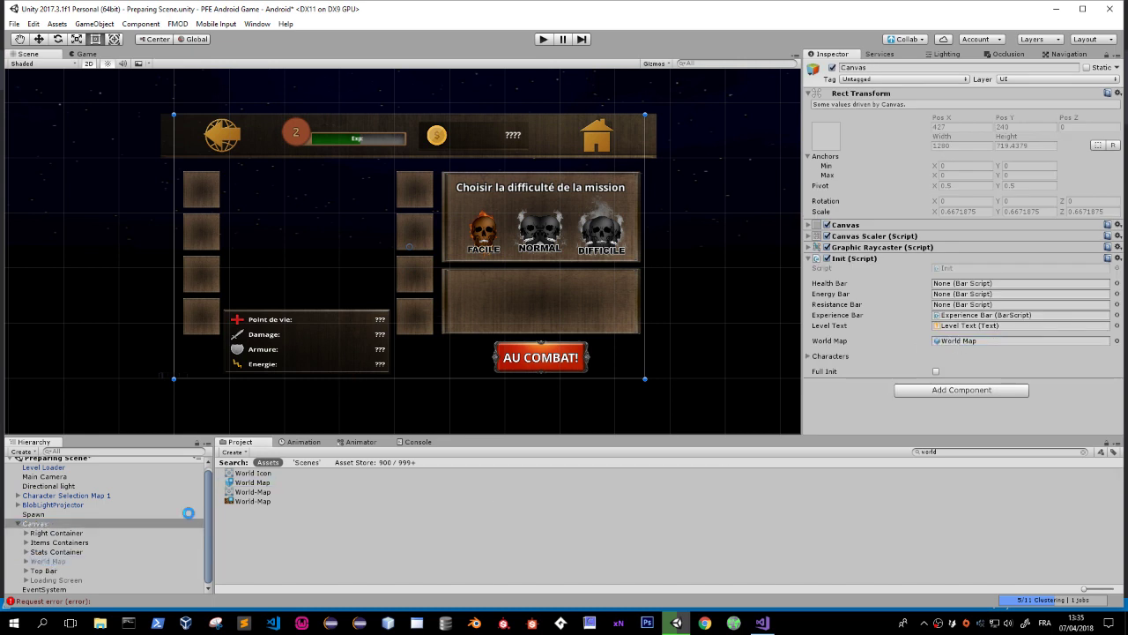
key(ctrl+s)
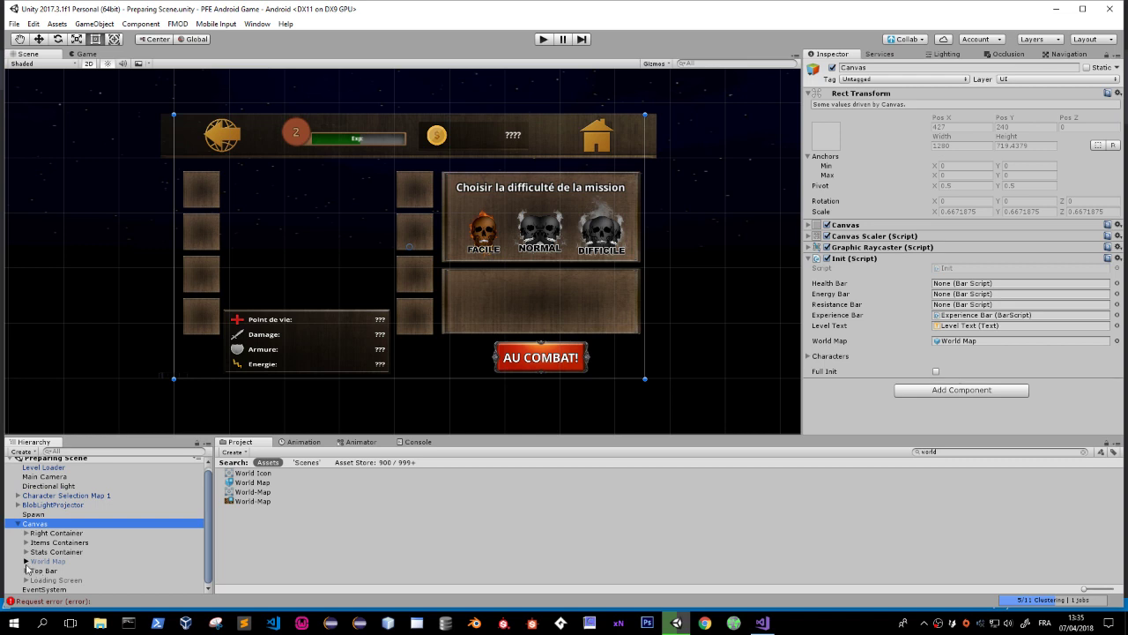
Expand World Map and review the Foret, Desert and Labyrinthe map buttons.
click(25, 560)
click(48, 570)
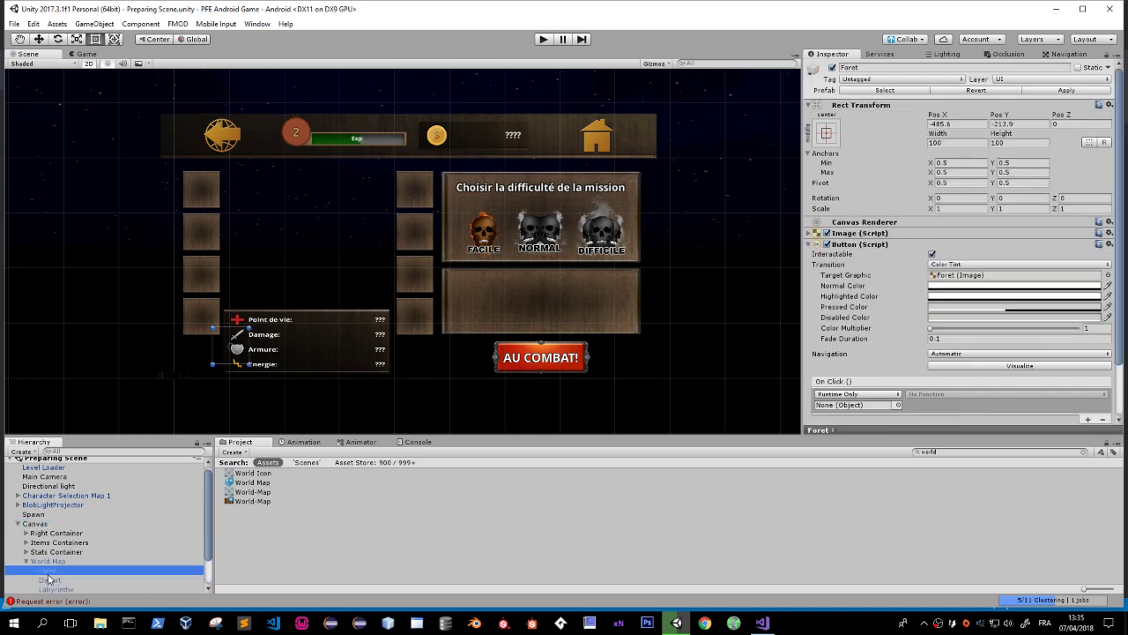
click(50, 580)
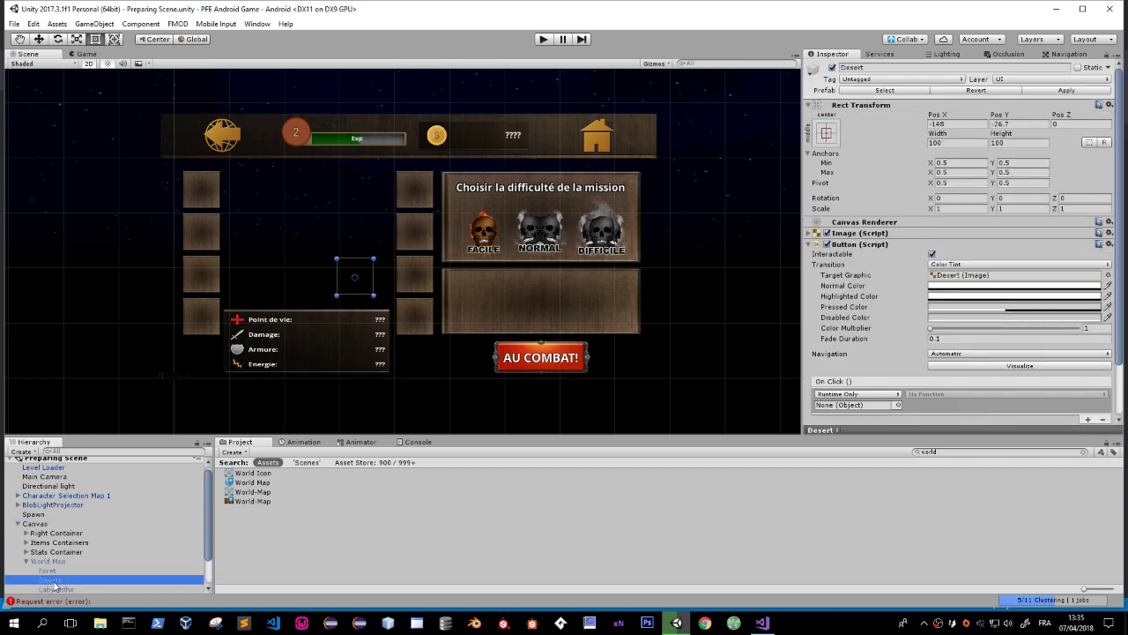
click(55, 589)
click(47, 570)
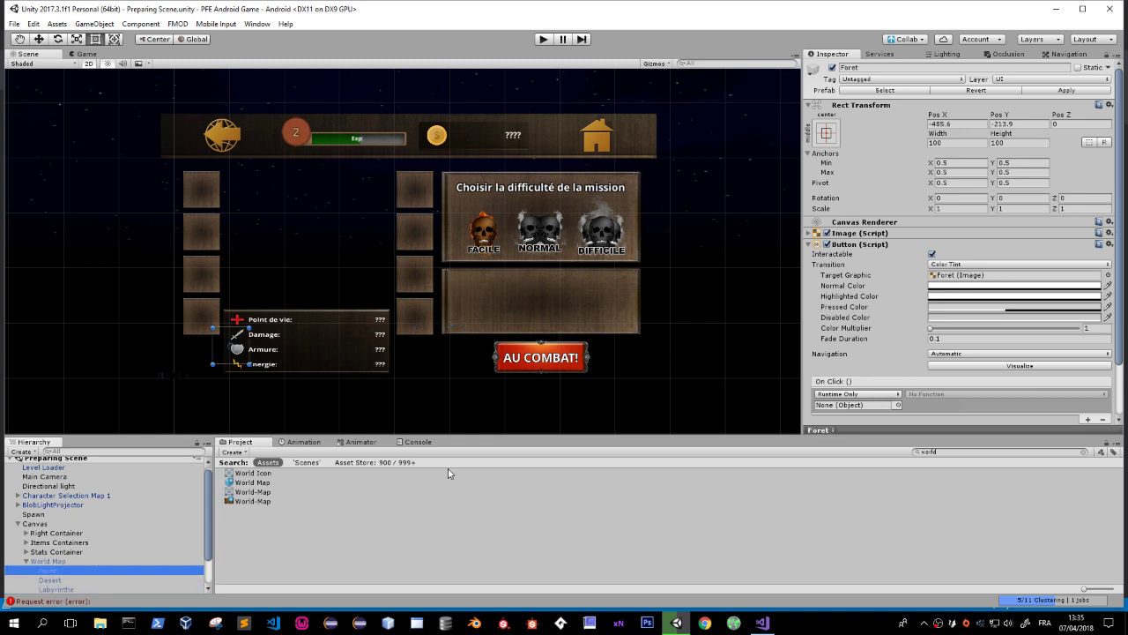
scroll(853, 373, down, 2)
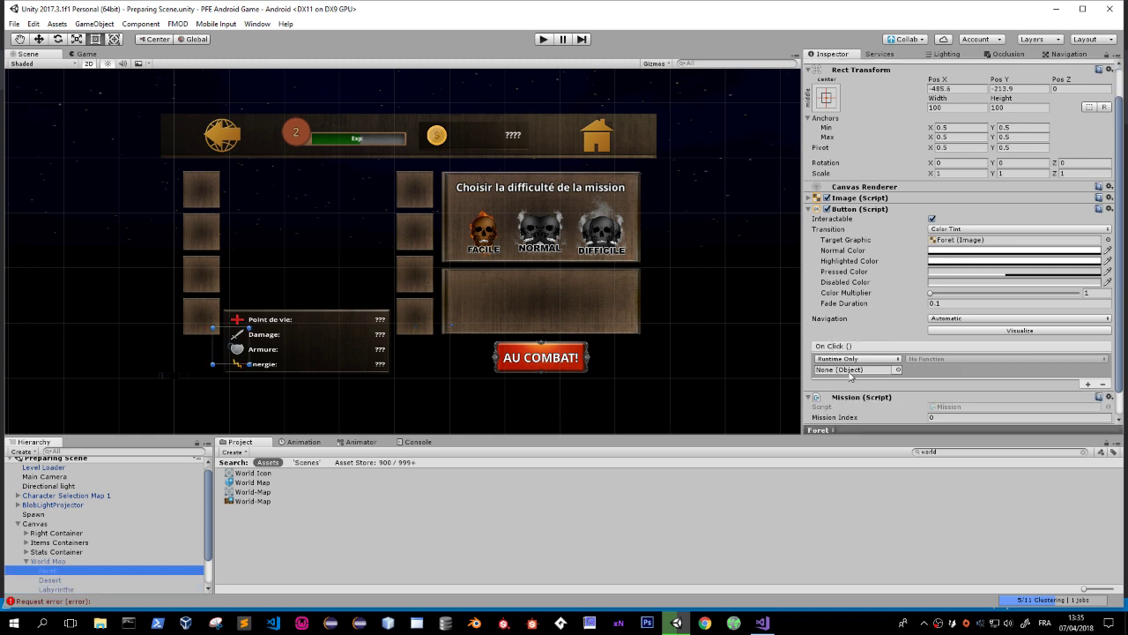
scroll(104, 507, up, 1)
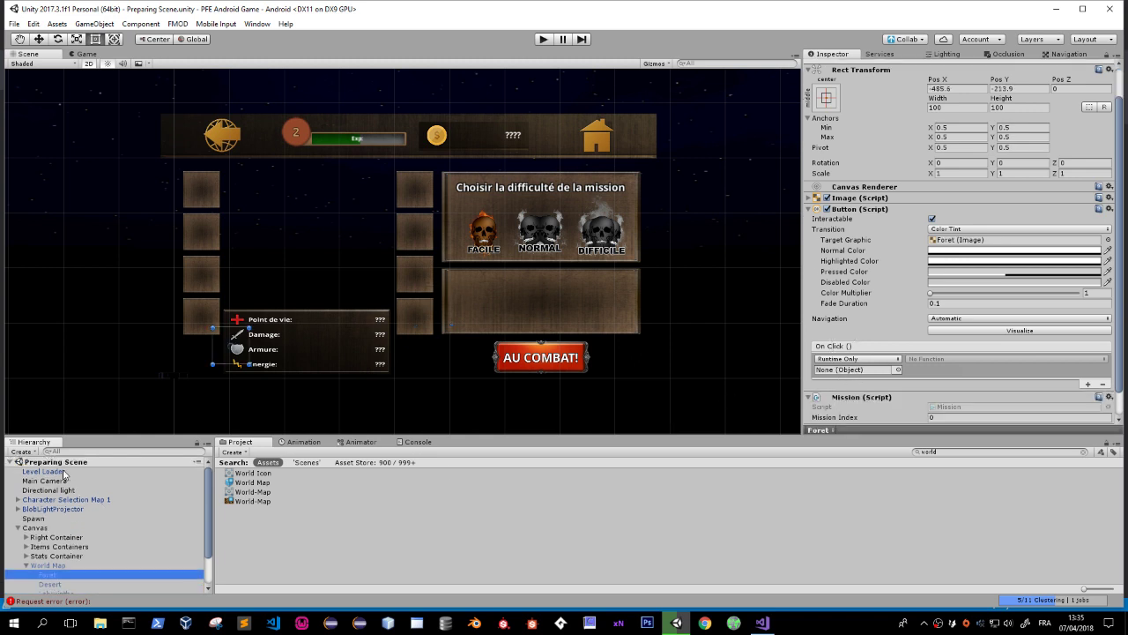
Make the Foret button's On Click call LevelLoader.LoadLevel2 and edit its level number.
drag(63, 474, 853, 369)
click(970, 358)
mouse_move(952, 414)
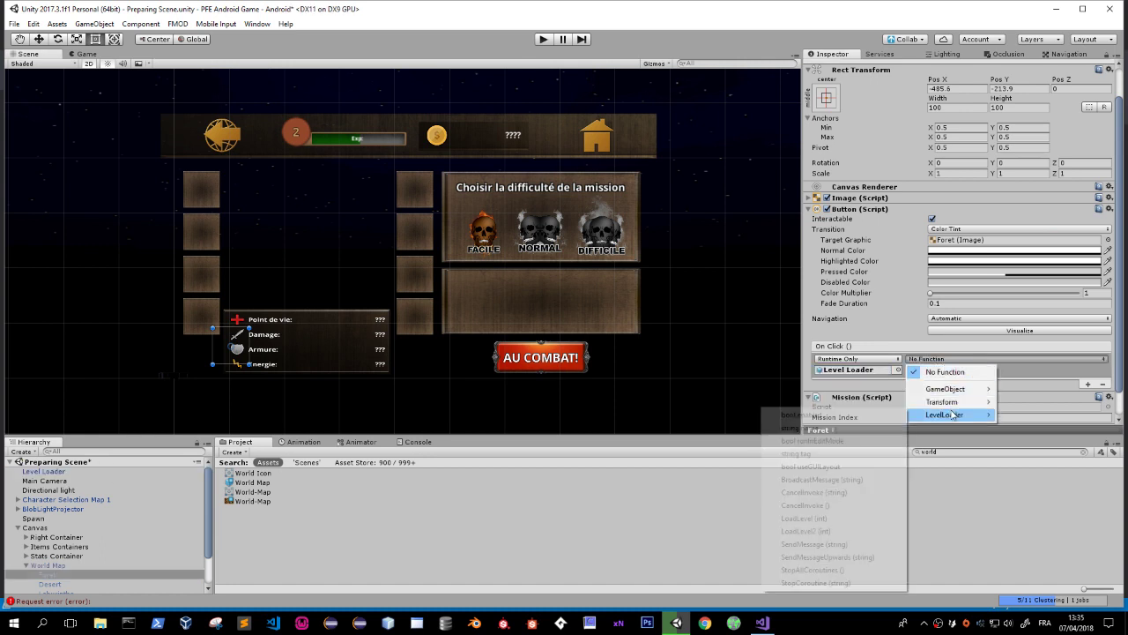
click(808, 531)
click(941, 369)
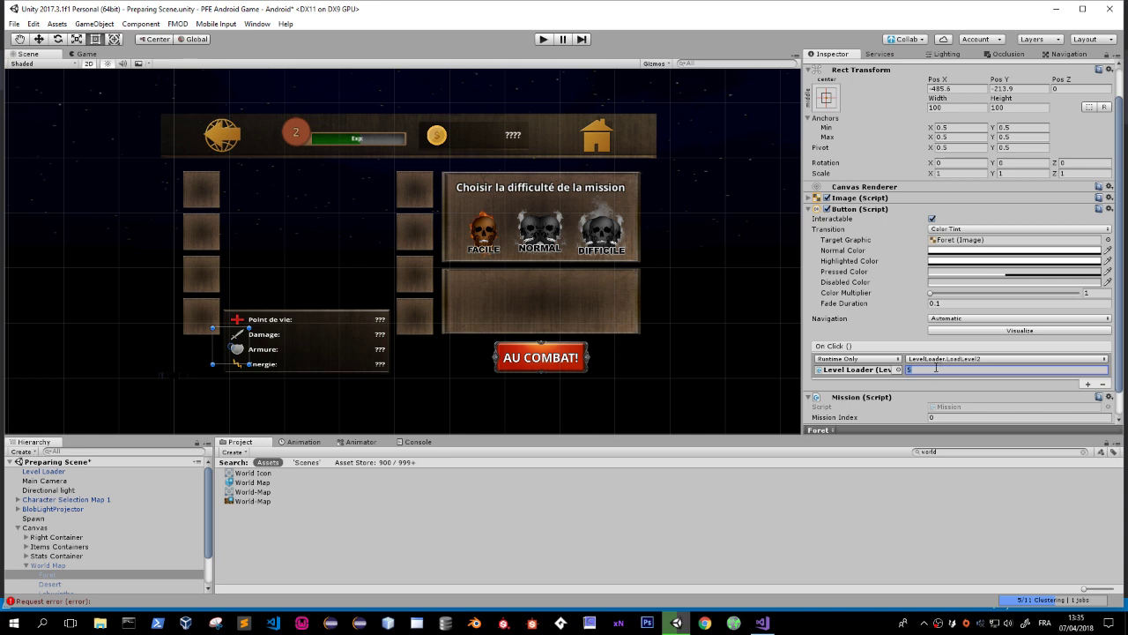
scroll(918, 392, down, 2)
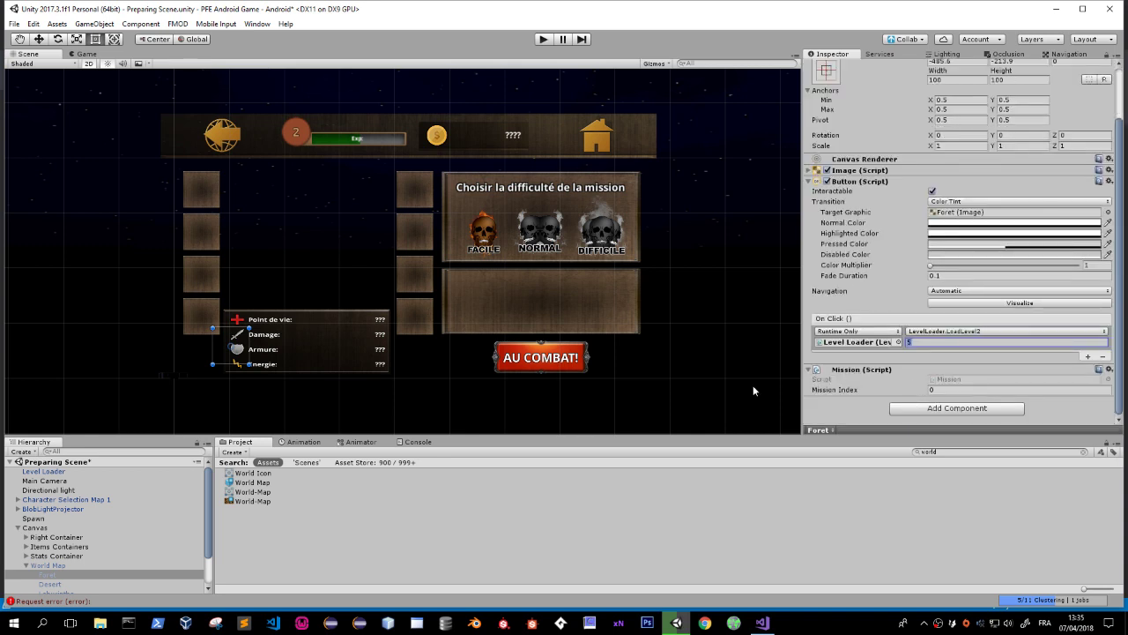
Check the Build Settings, then apply the Foret button changes to its prefab.
click(14, 24)
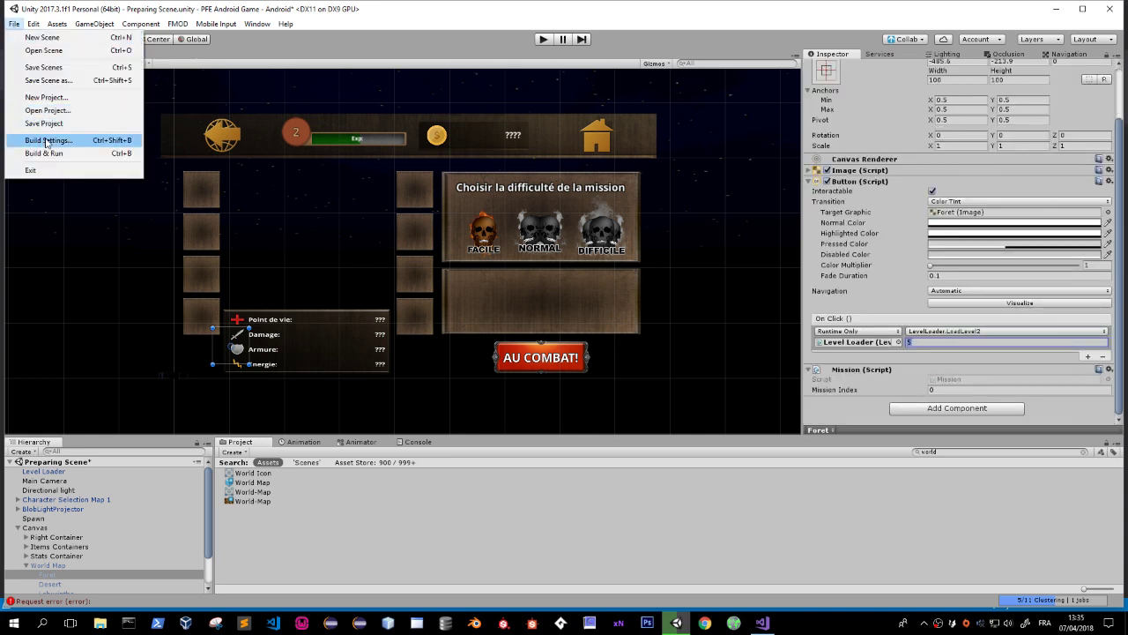
click(39, 142)
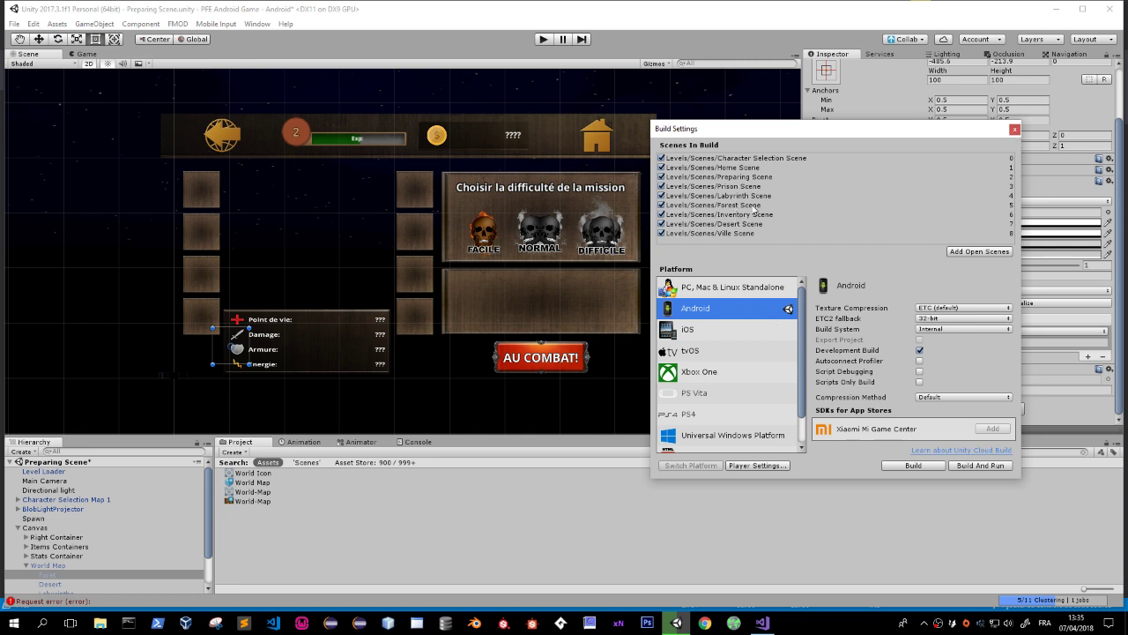
click(1014, 130)
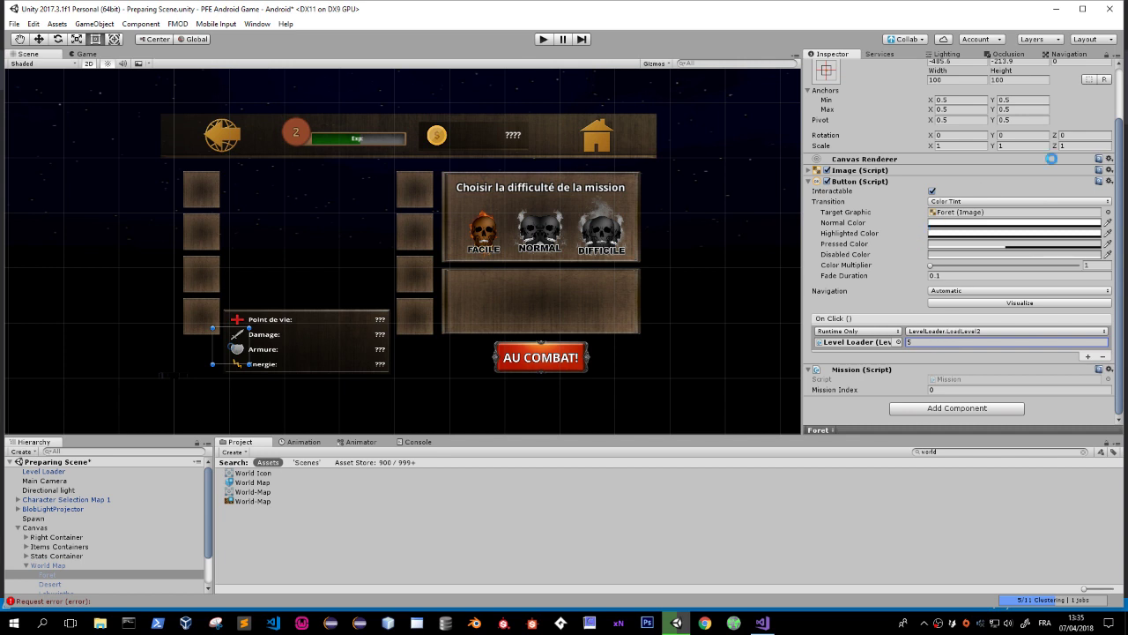
scroll(1052, 159, up, 3)
click(1071, 89)
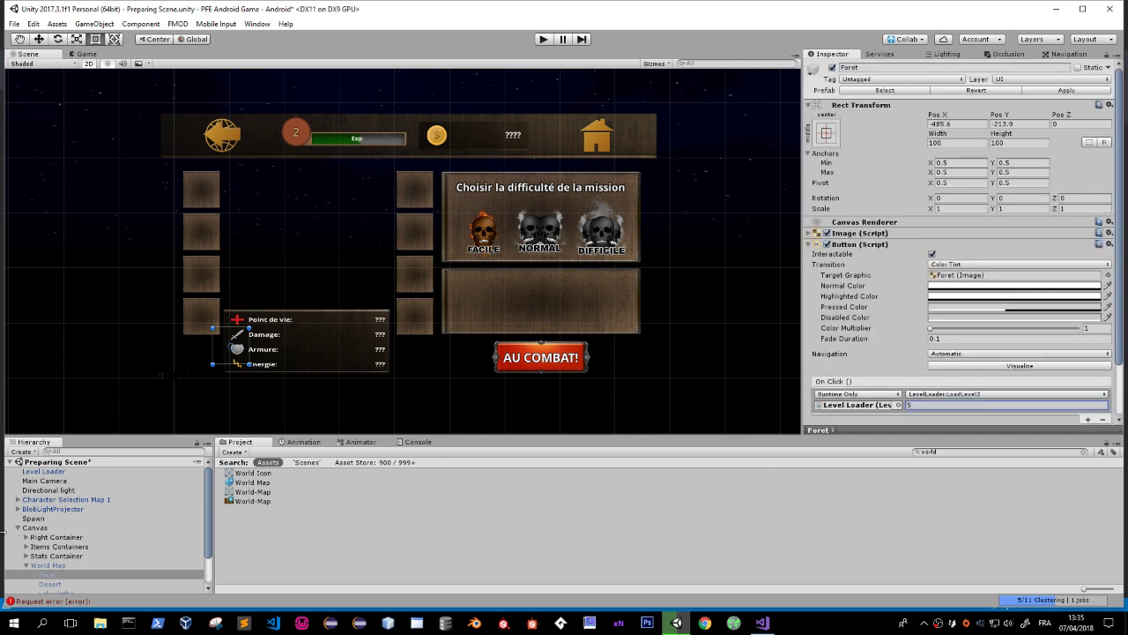
Make the Desert button's On Click call LevelLoader.LoadLevel2 on Level Loader.
click(51, 583)
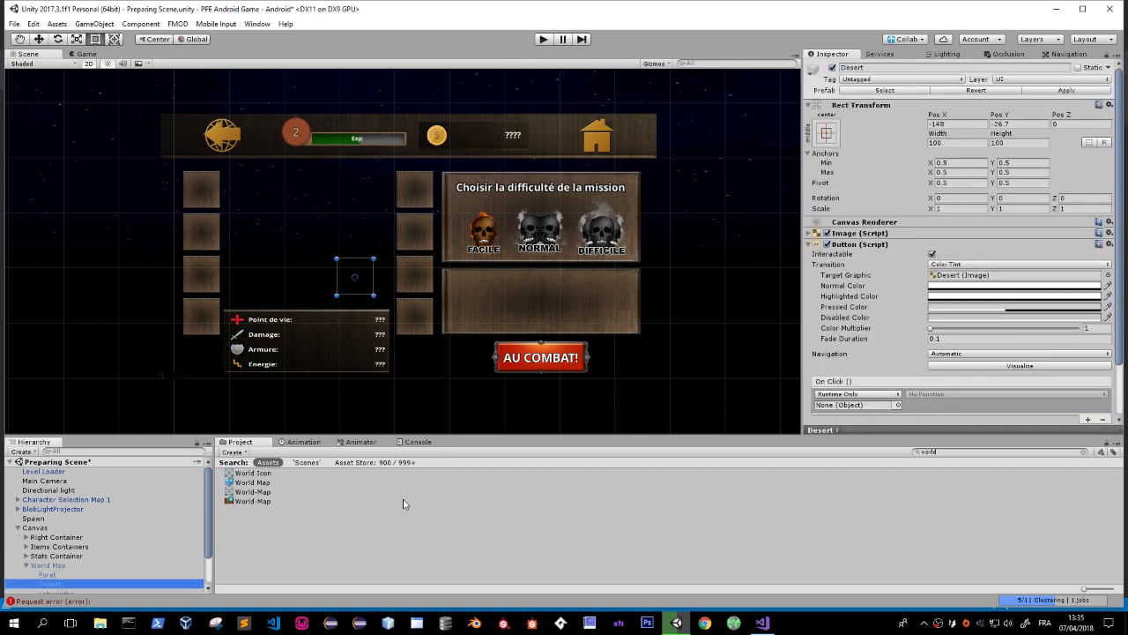
click(898, 406)
click(921, 257)
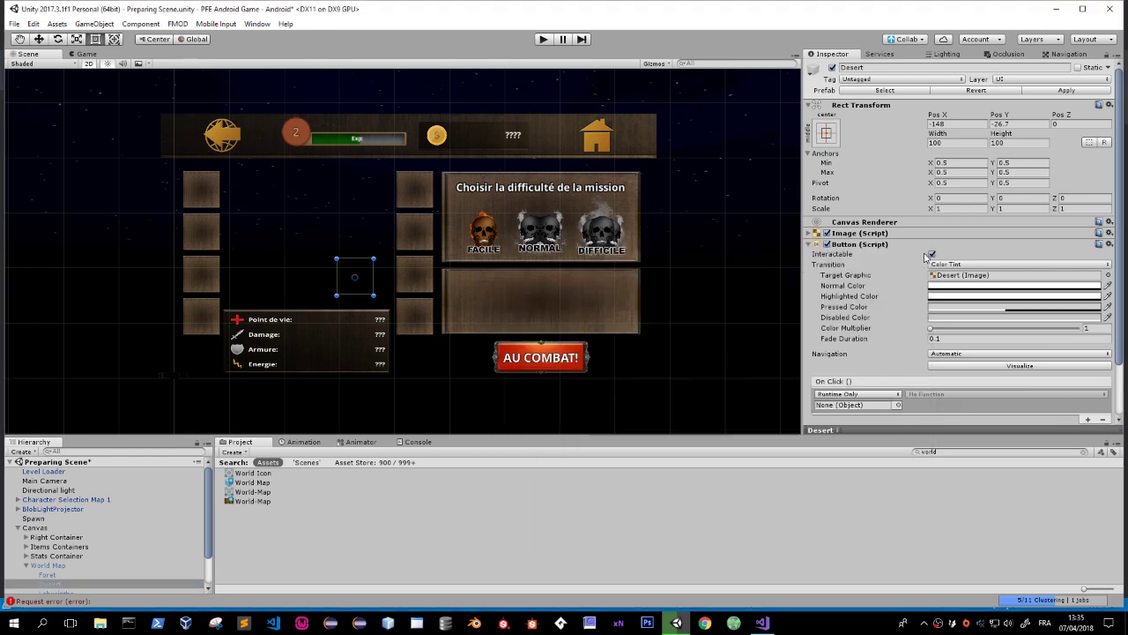
drag(40, 471, 855, 405)
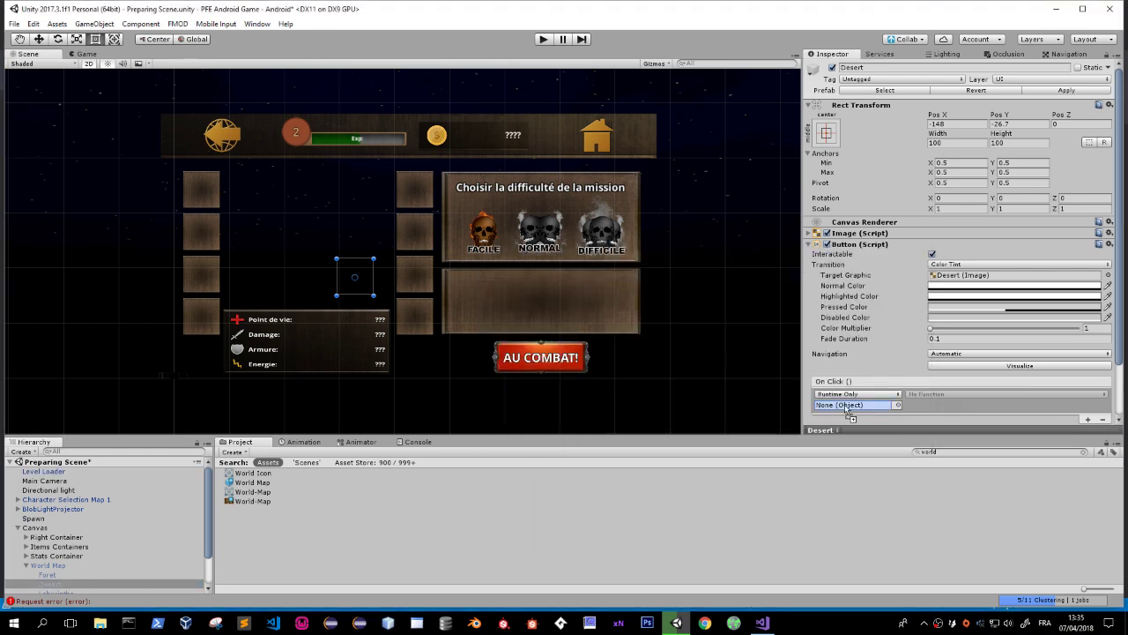
click(930, 394)
mouse_move(952, 451)
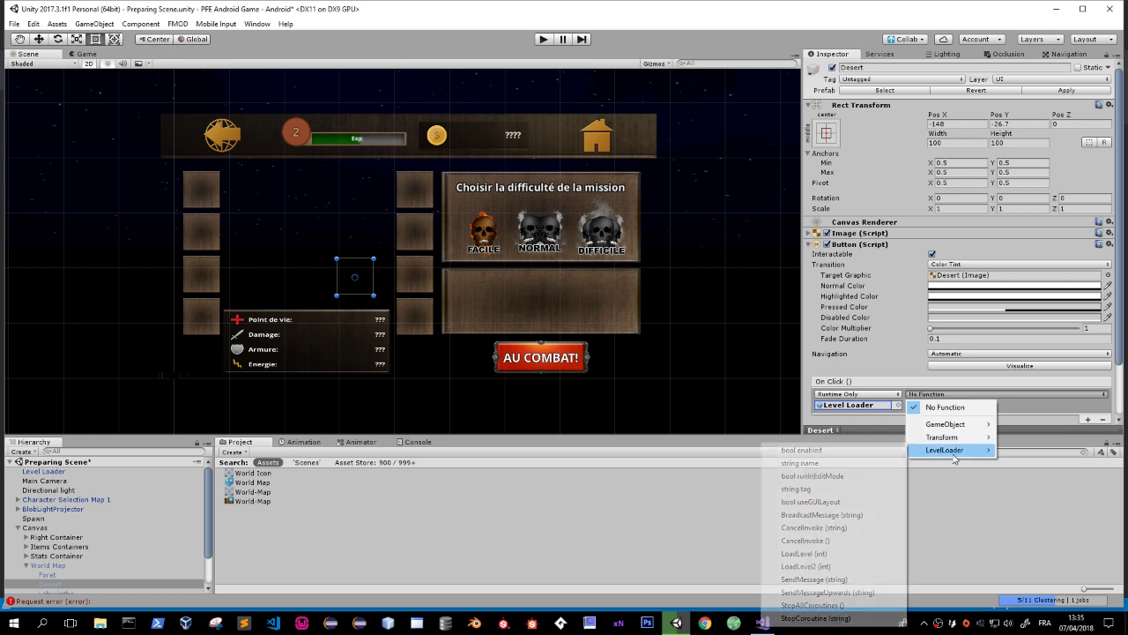
click(838, 568)
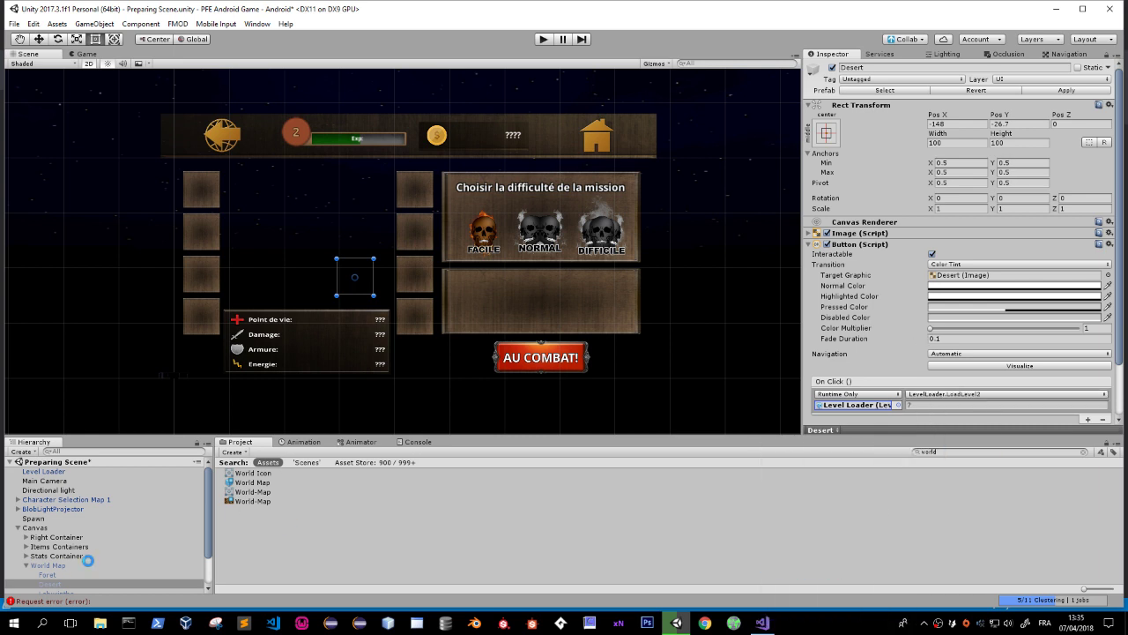
scroll(84, 554, down, 2)
Set the Labyrinthe and Ville buttons together to call LevelLoader.LoadLevel2 on click.
click(61, 560)
shift+click(62, 566)
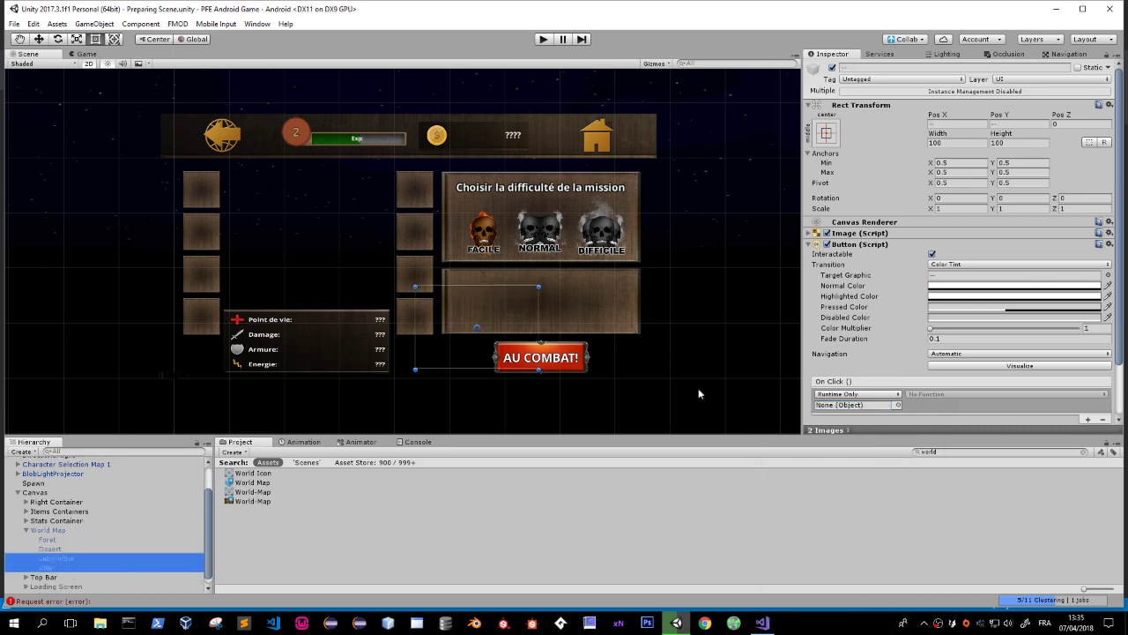
scroll(25, 500, up, 2)
drag(36, 477, 850, 404)
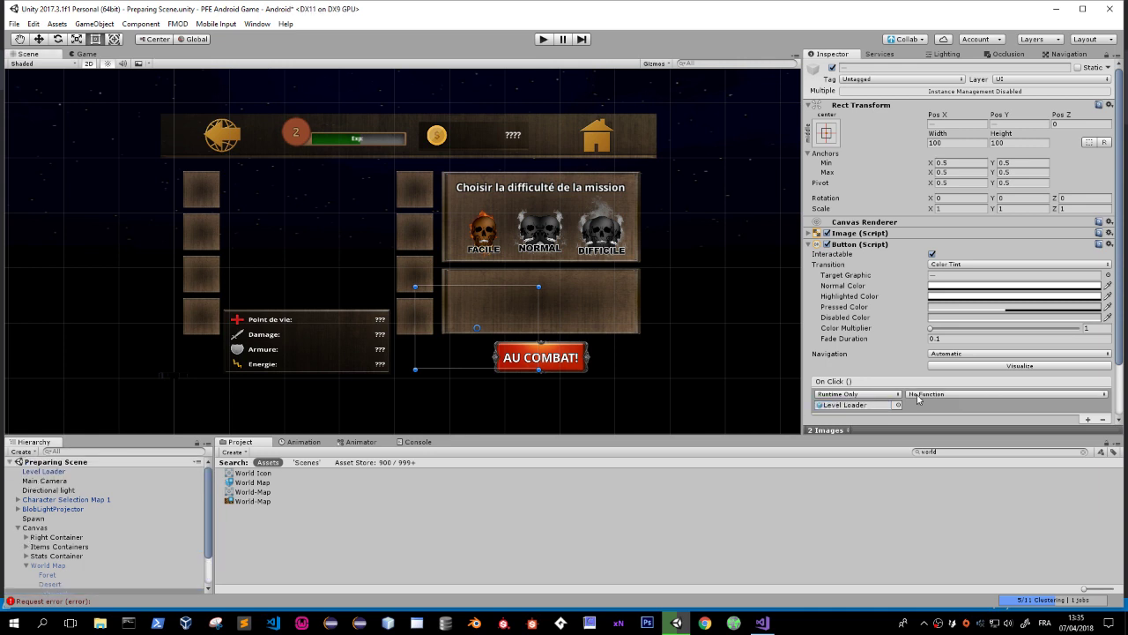
click(1005, 394)
mouse_move(931, 452)
click(805, 566)
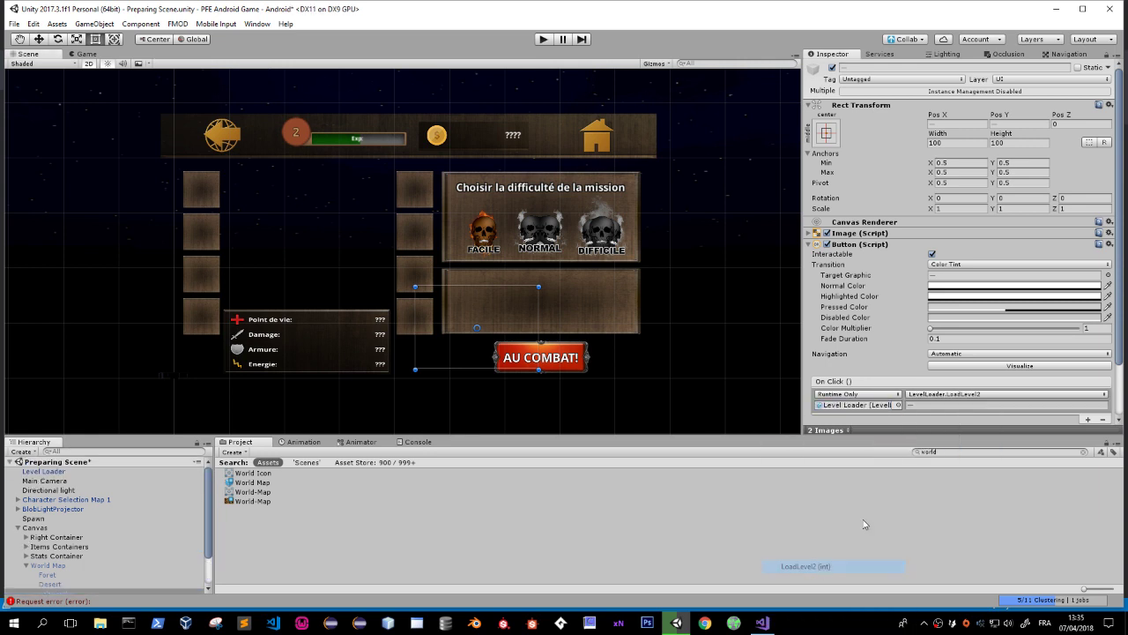
Collapse World Map's children and clear the 'world' search in the Project panel.
scroll(78, 558, down, 2)
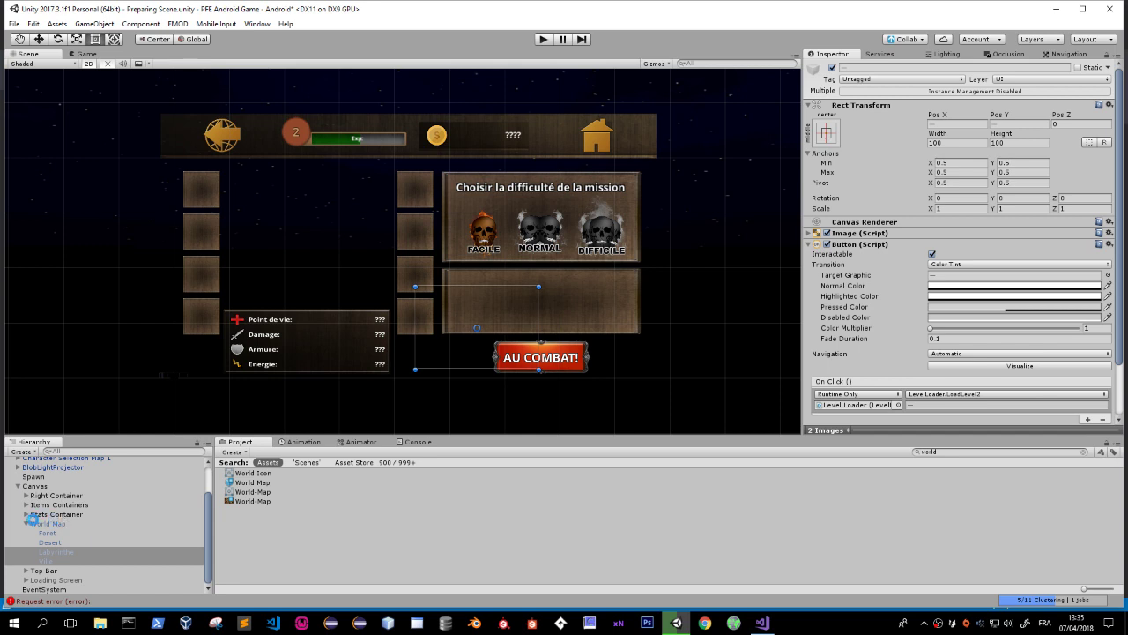
click(25, 523)
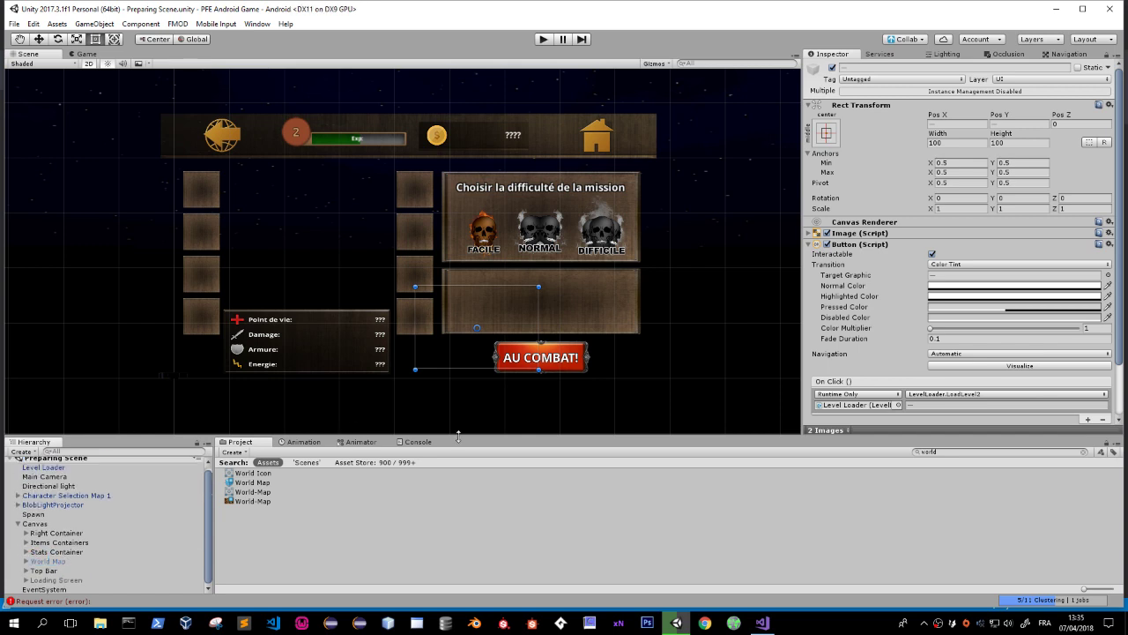
click(1084, 451)
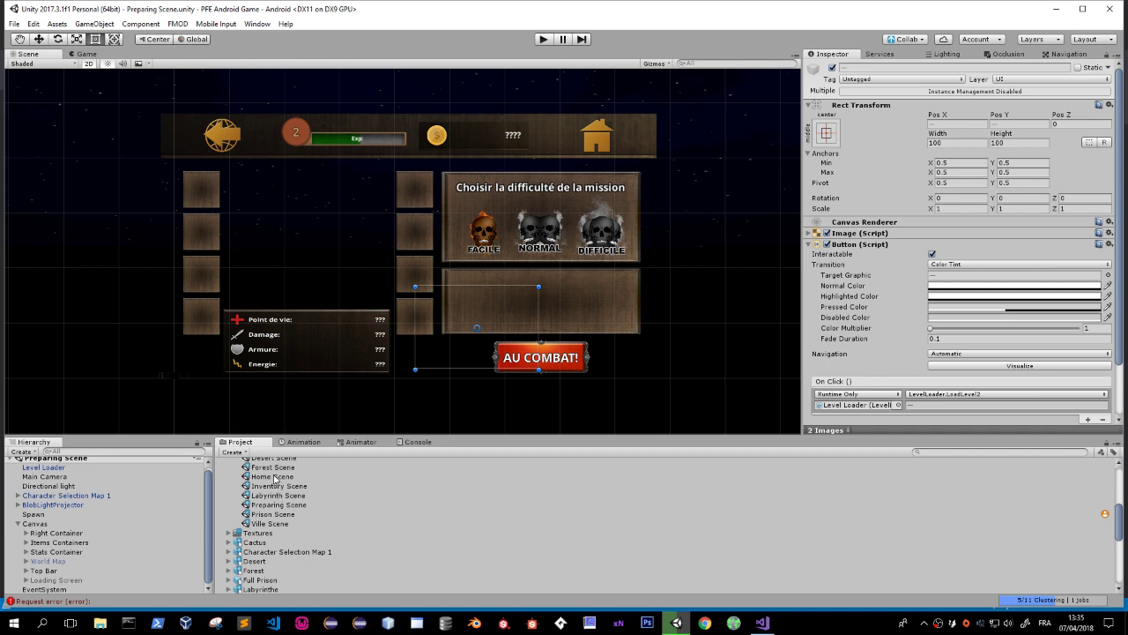
scroll(277, 493, up, 4)
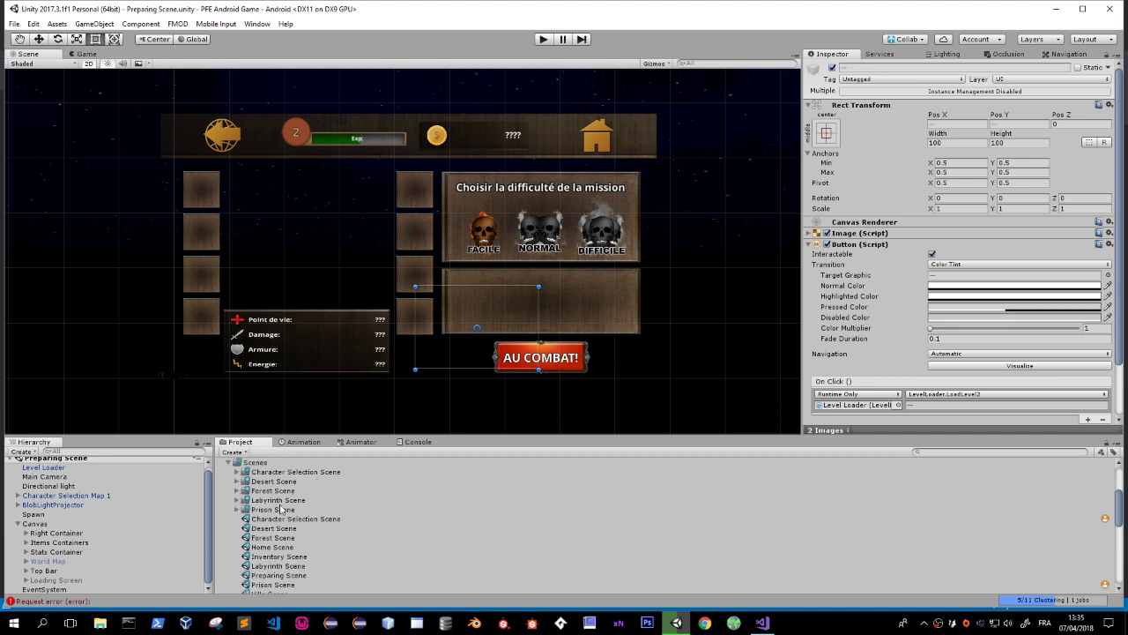
Open the Character Selection Scene and briefly run and stop the game.
double_click(285, 520)
click(547, 42)
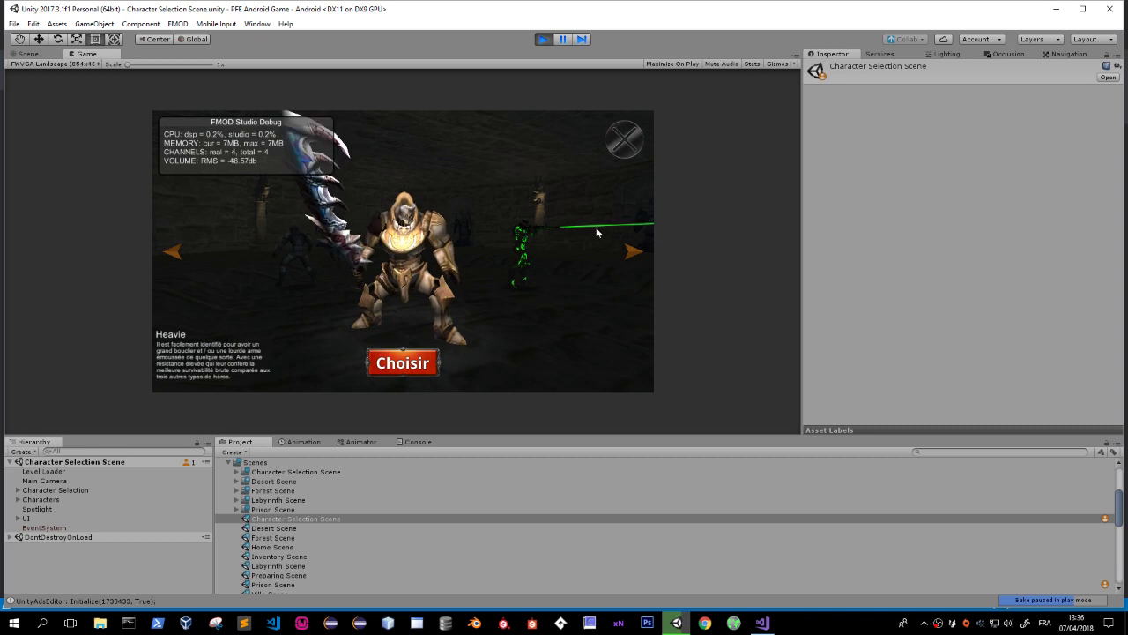
key(ctrl+p)
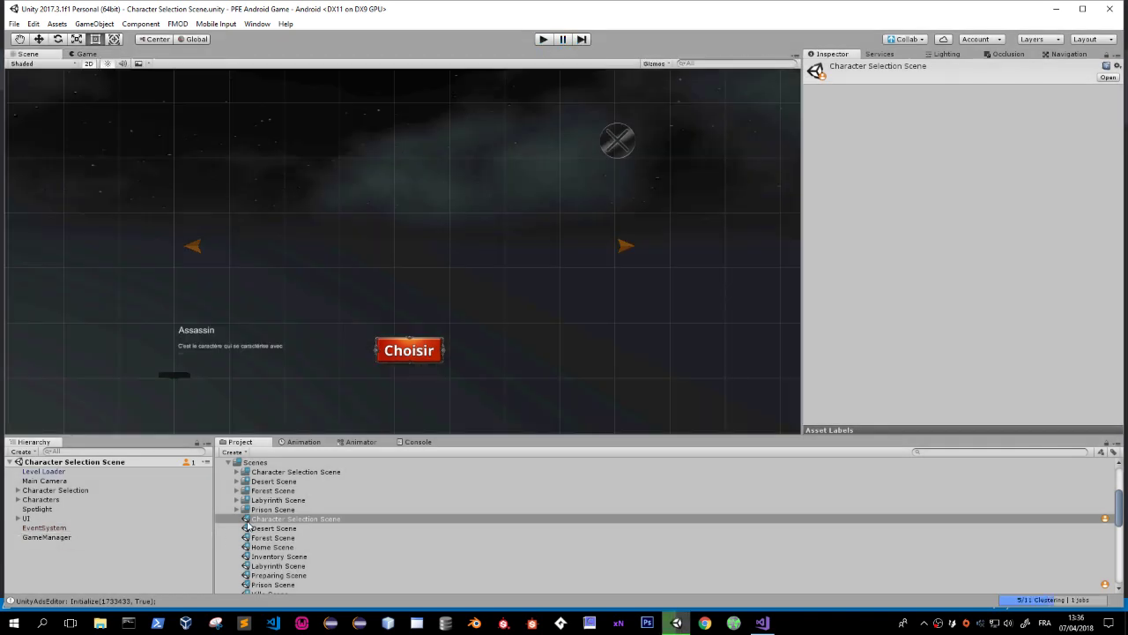
From the Quit Button's click event, locate and open the GameManager script in Visual Studio.
click(18, 518)
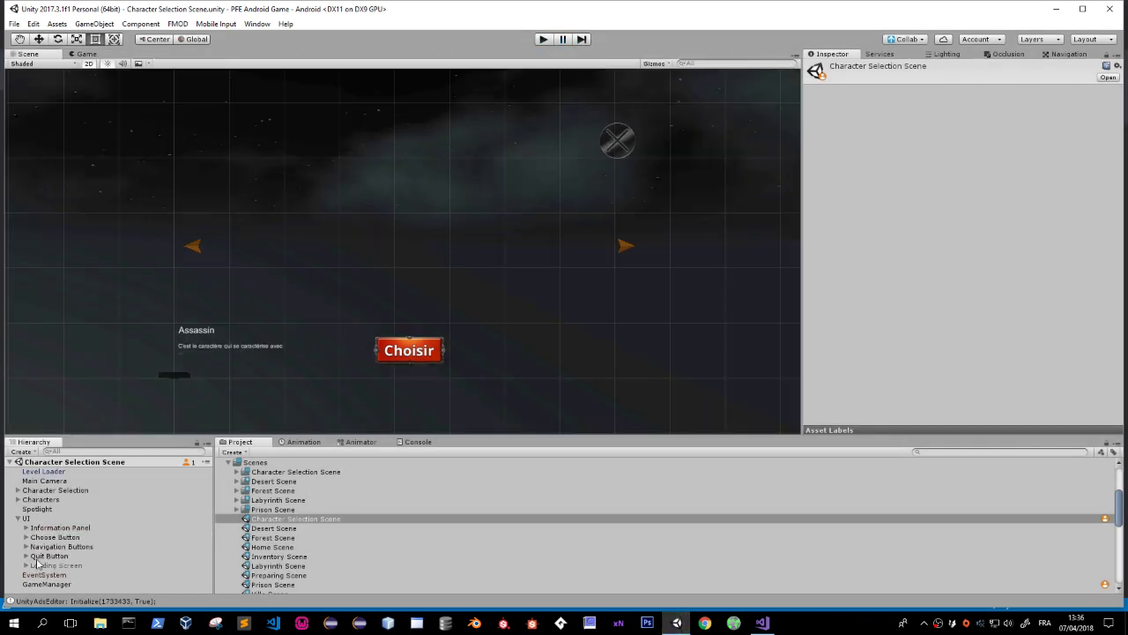
click(37, 558)
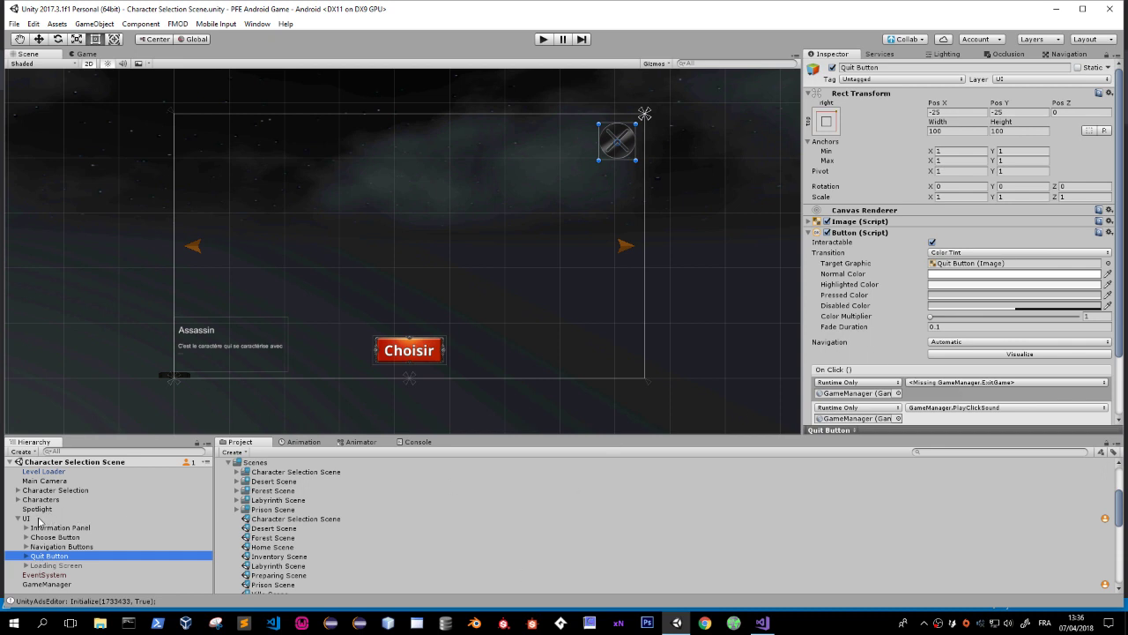
middle_drag(600, 401, 586, 364)
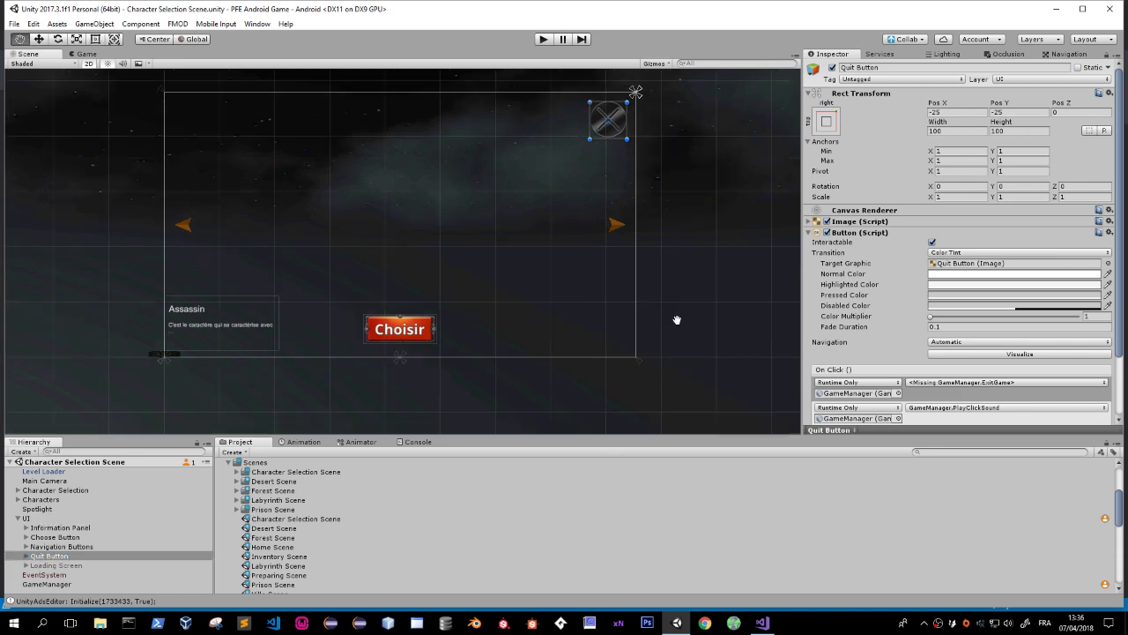
scroll(866, 379, down, 4)
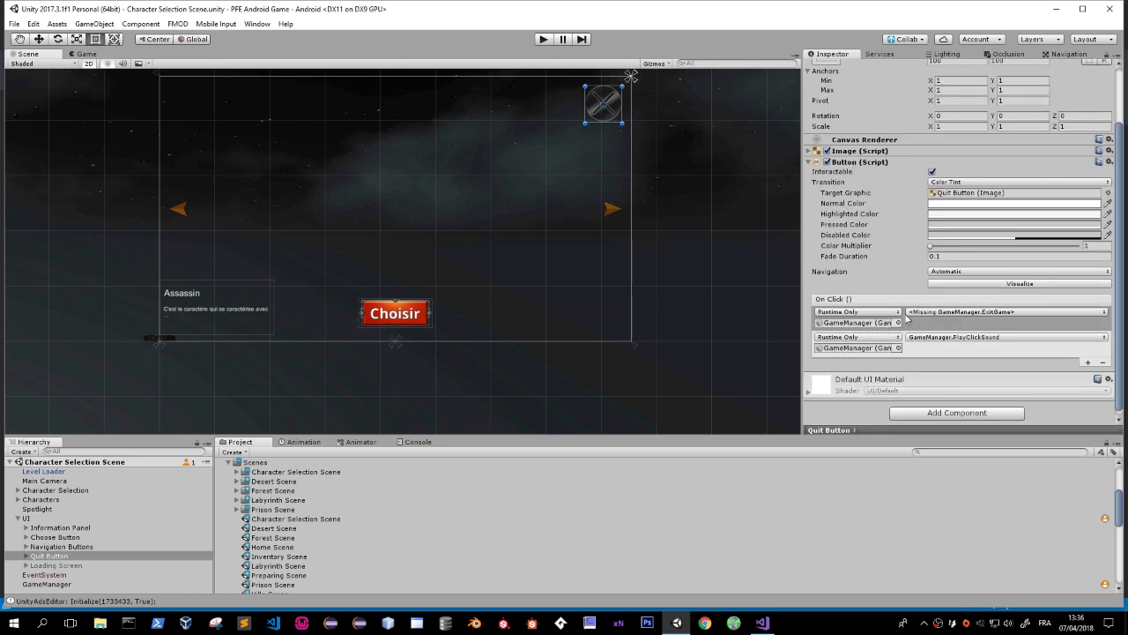
double_click(859, 322)
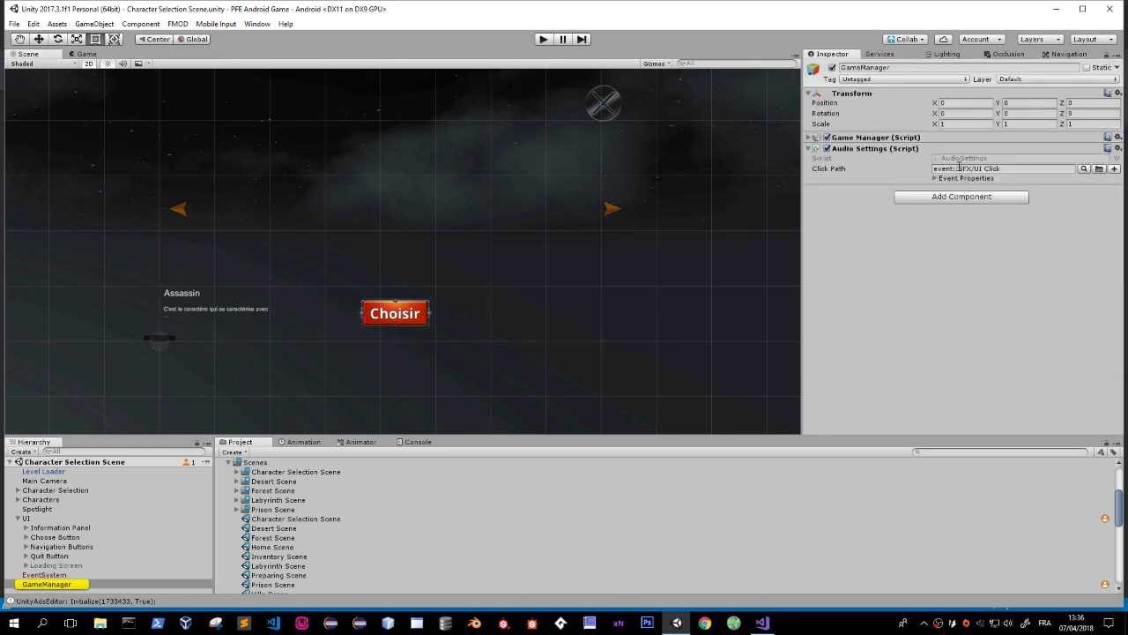
click(887, 150)
double_click(976, 159)
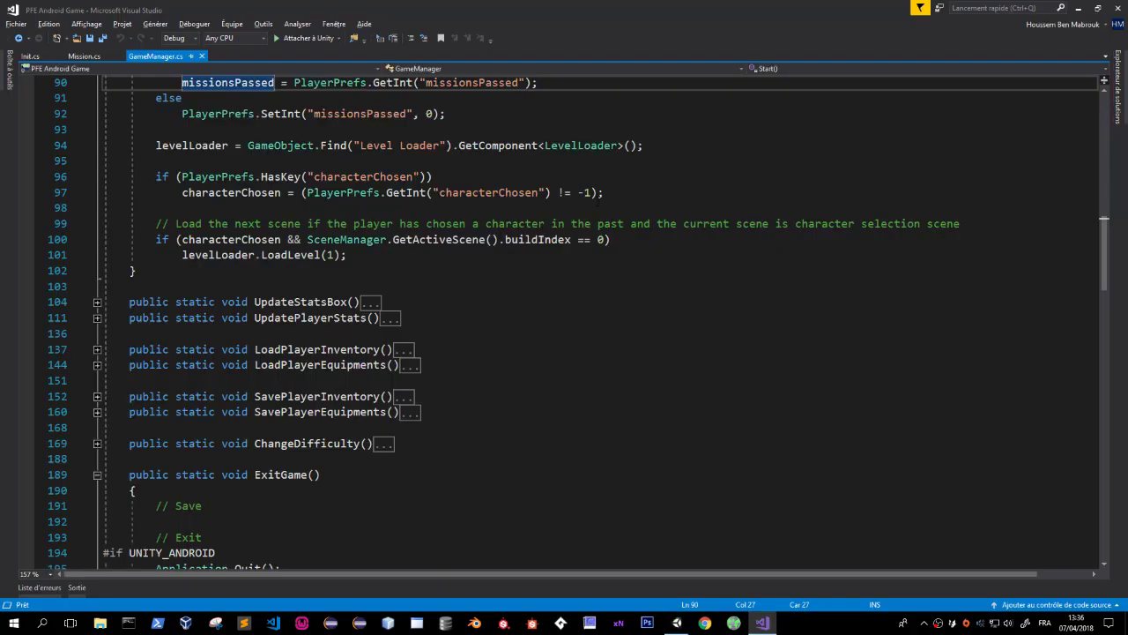
Add a new public void SaveAndExit() method below ExitGame.
scroll(357, 381, down, 4)
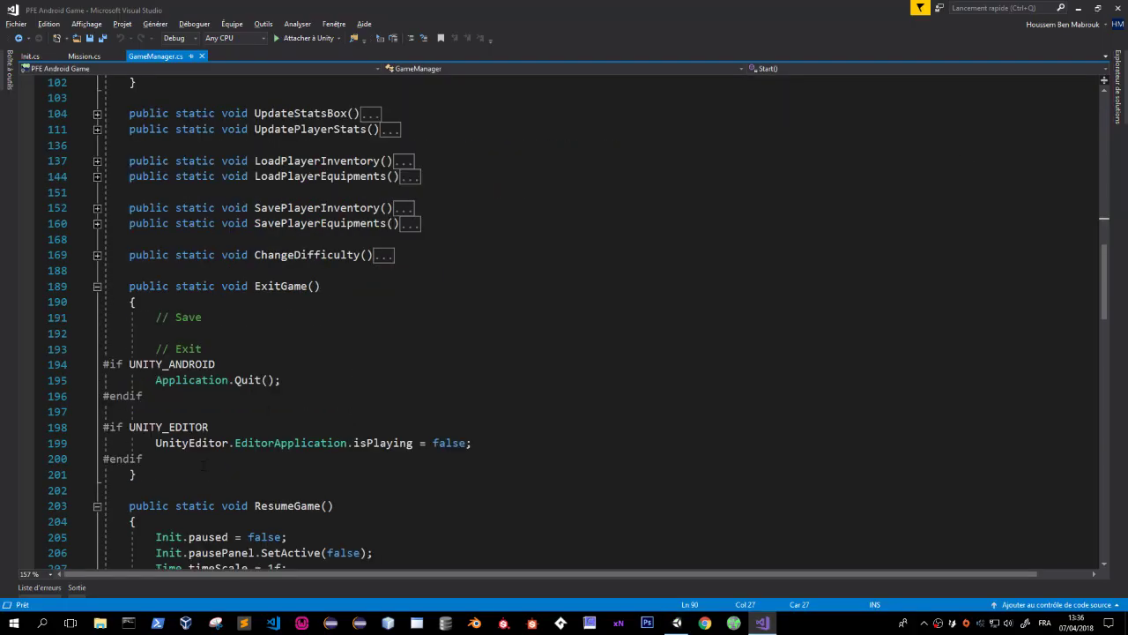
click(137, 474)
key(Return)
key(Return)
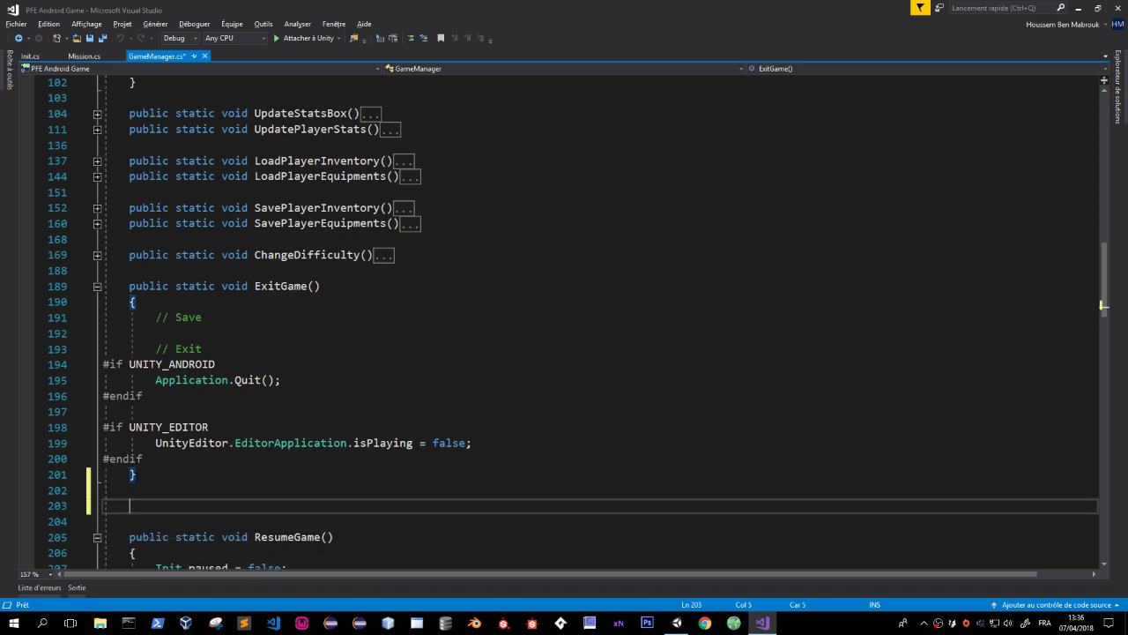
text(public void )
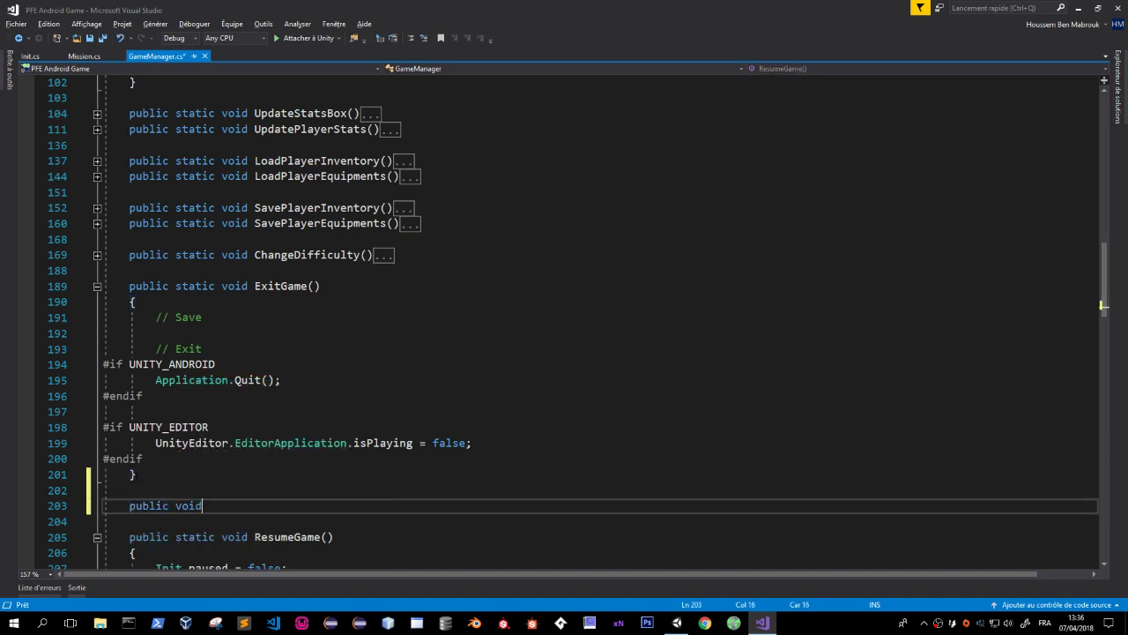
text(Sa)
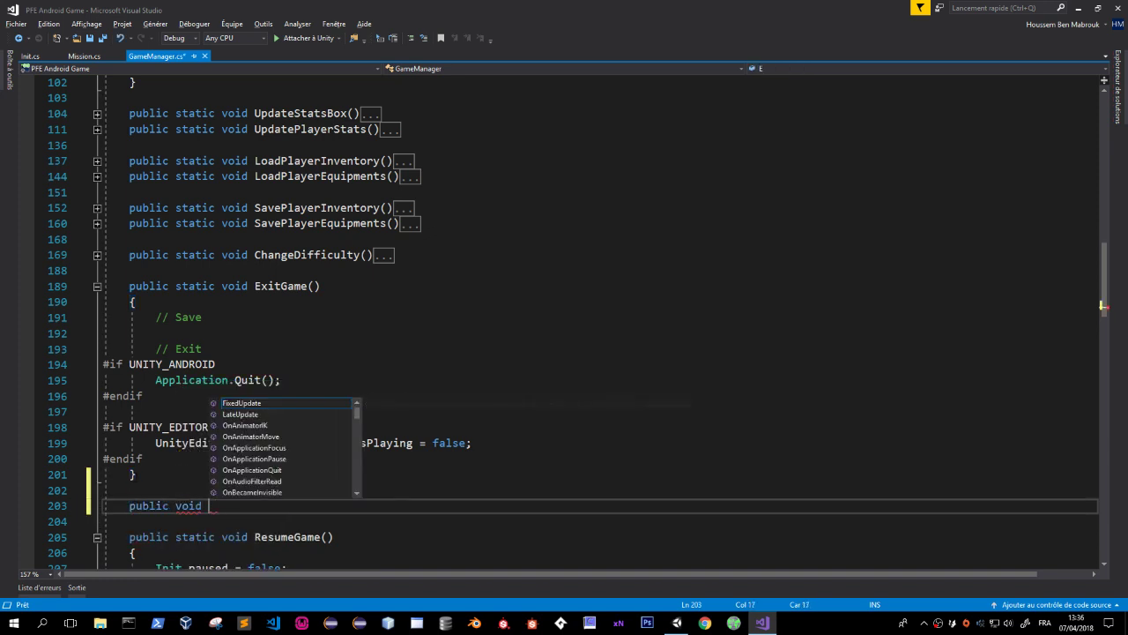
text(veAndExit)
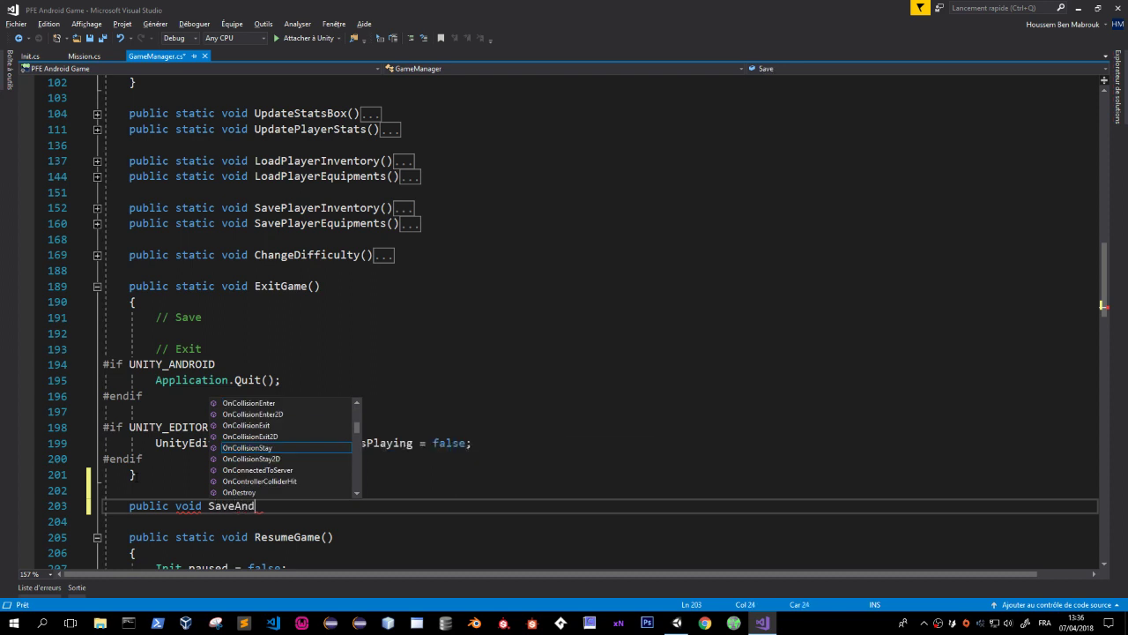
text(())
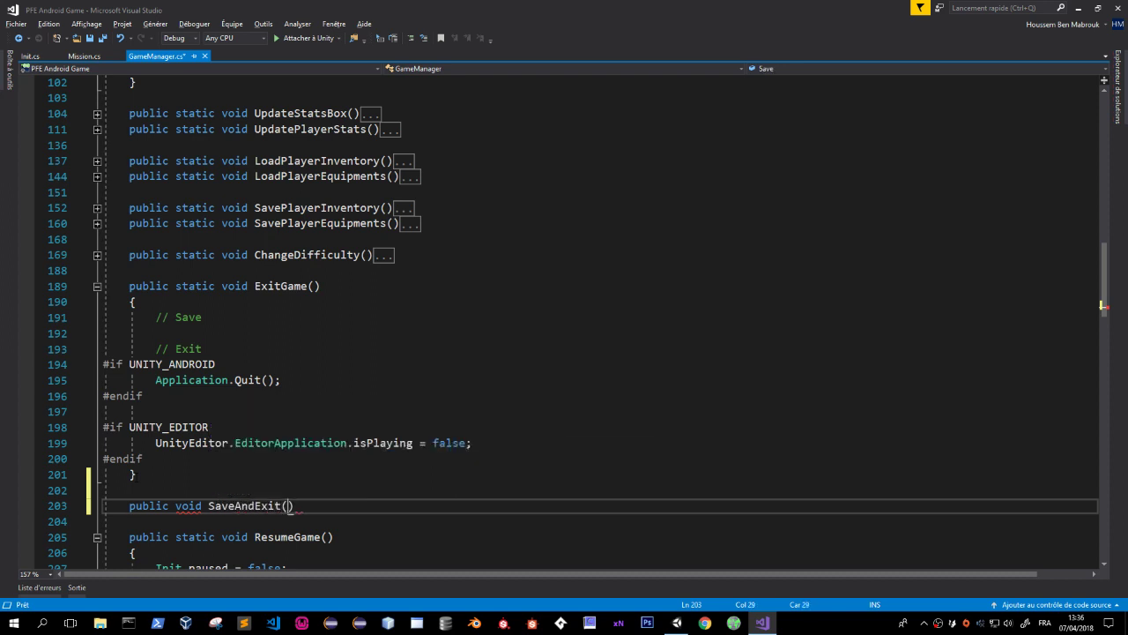
key(Return)
text({)
key(Return)
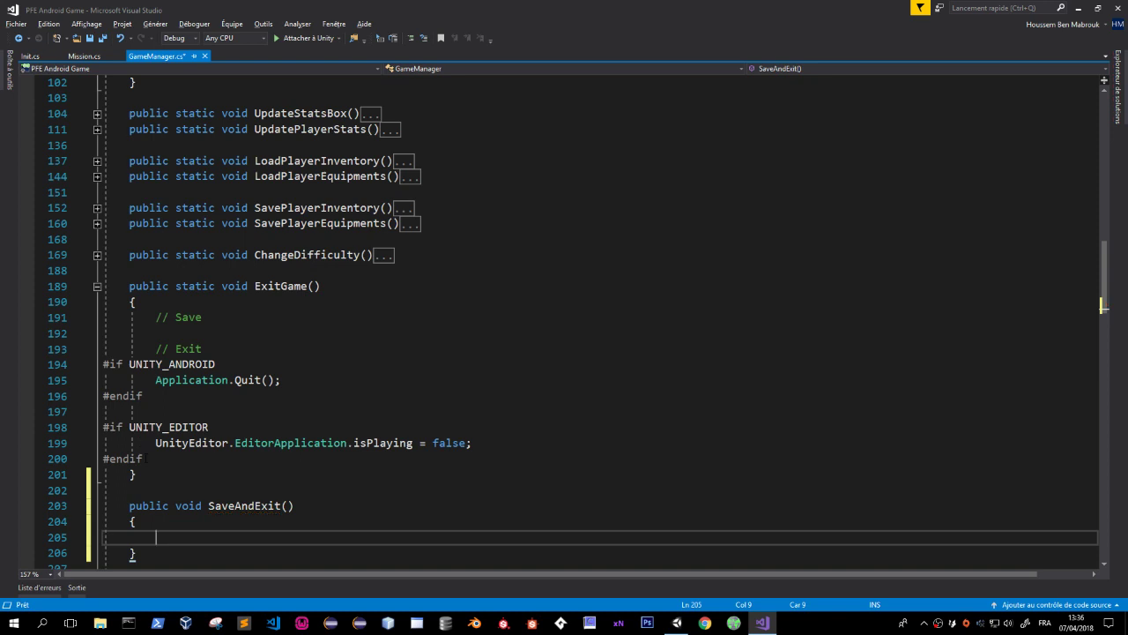
Move ExitGame's save-and-quit code into SaveAndExit and save GameManager.cs.
drag(142, 458, 104, 317)
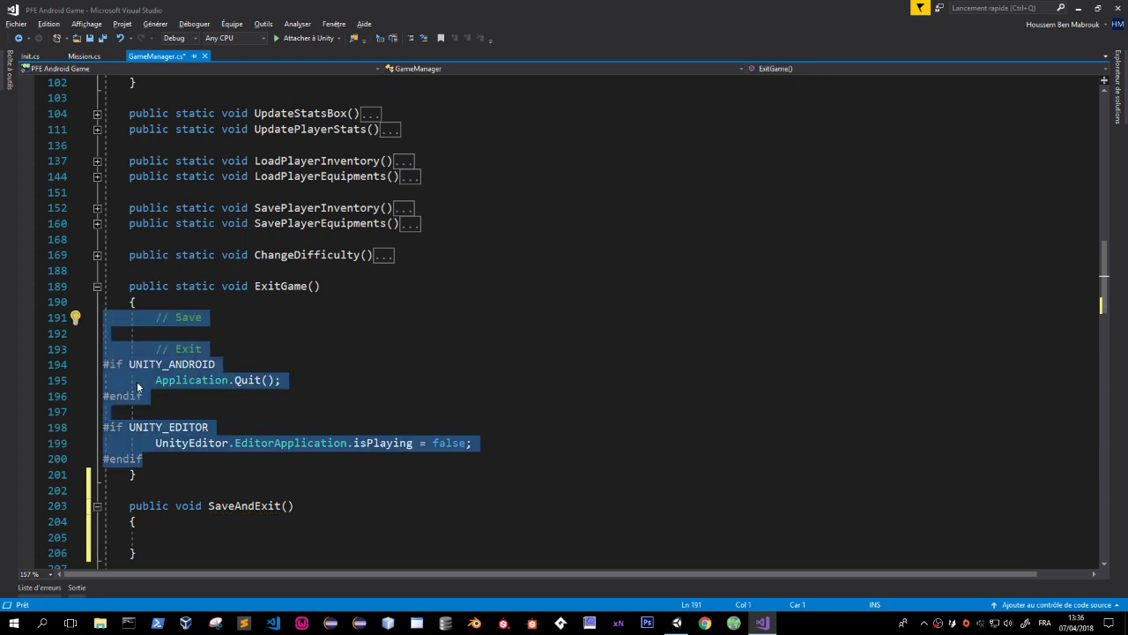
key(ctrl+x)
click(106, 395)
key(ctrl+v)
key(ctrl+s)
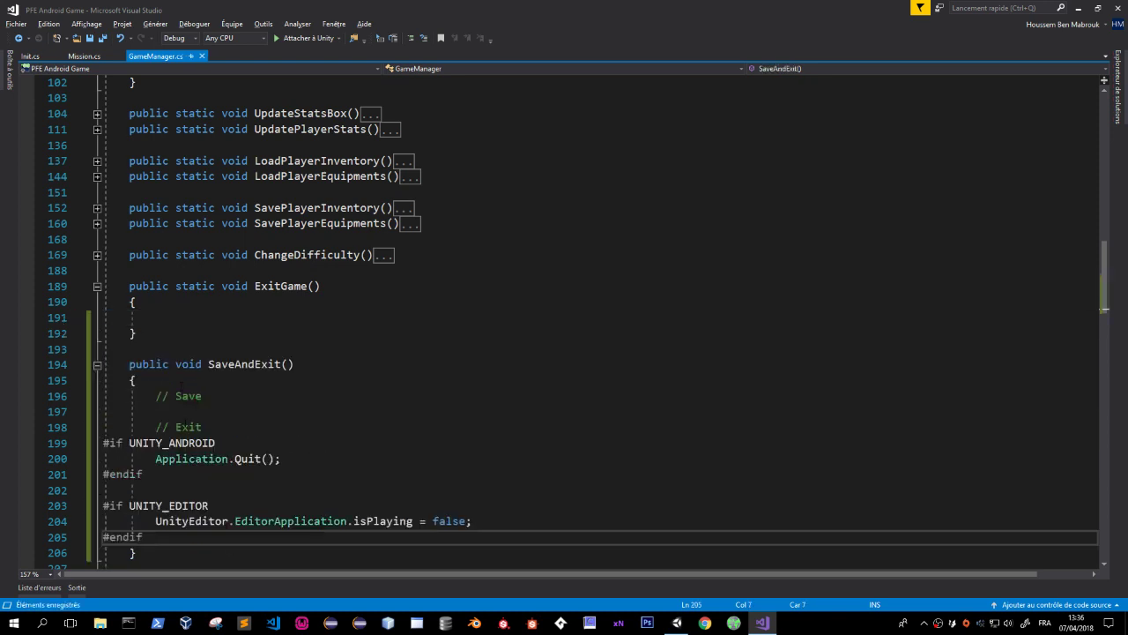
Make ExitGame call SaveAndExit(); save, and inspect the error flagged on that call.
double_click(231, 364)
key(ctrl+c)
click(160, 316)
key(ctrl+v)
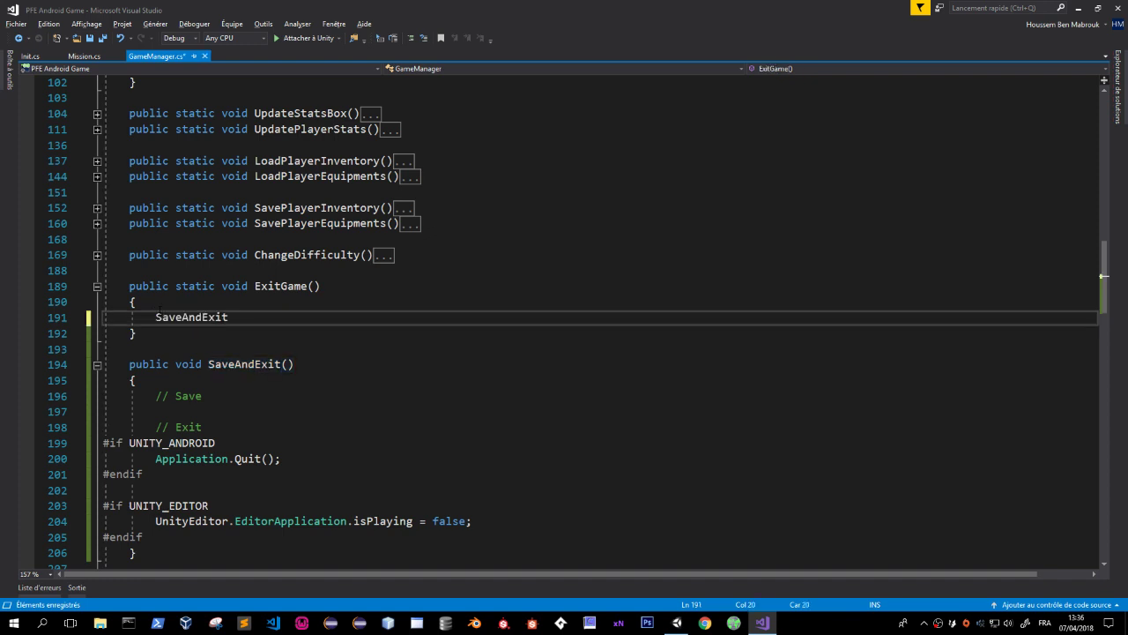
text(();)
key(ctrl+s)
mouse_move(210, 321)
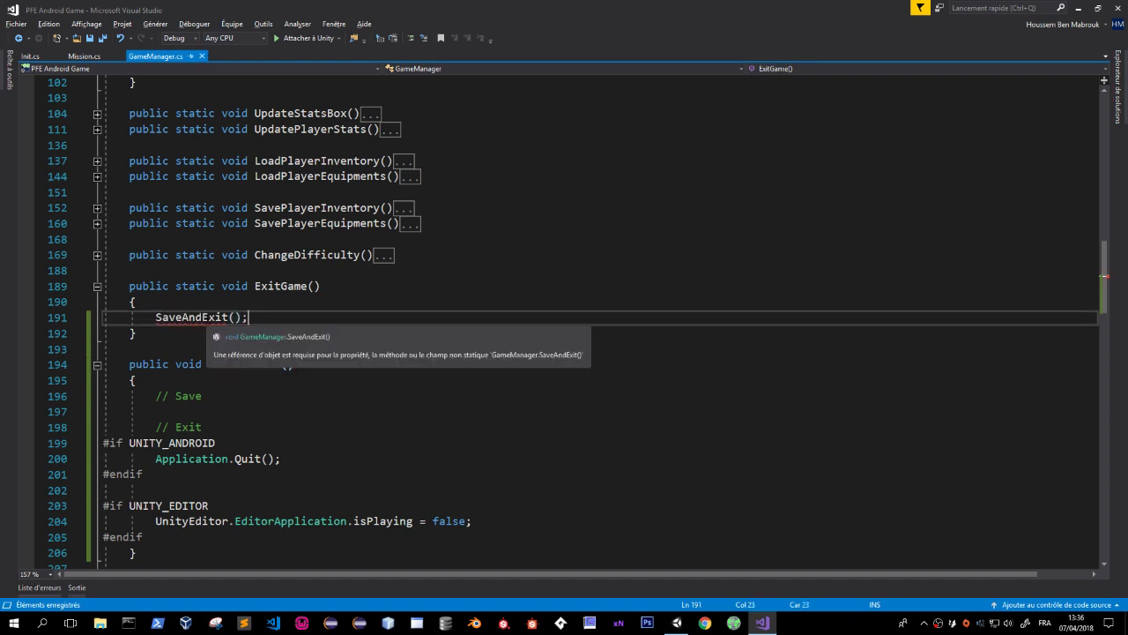
click(208, 317)
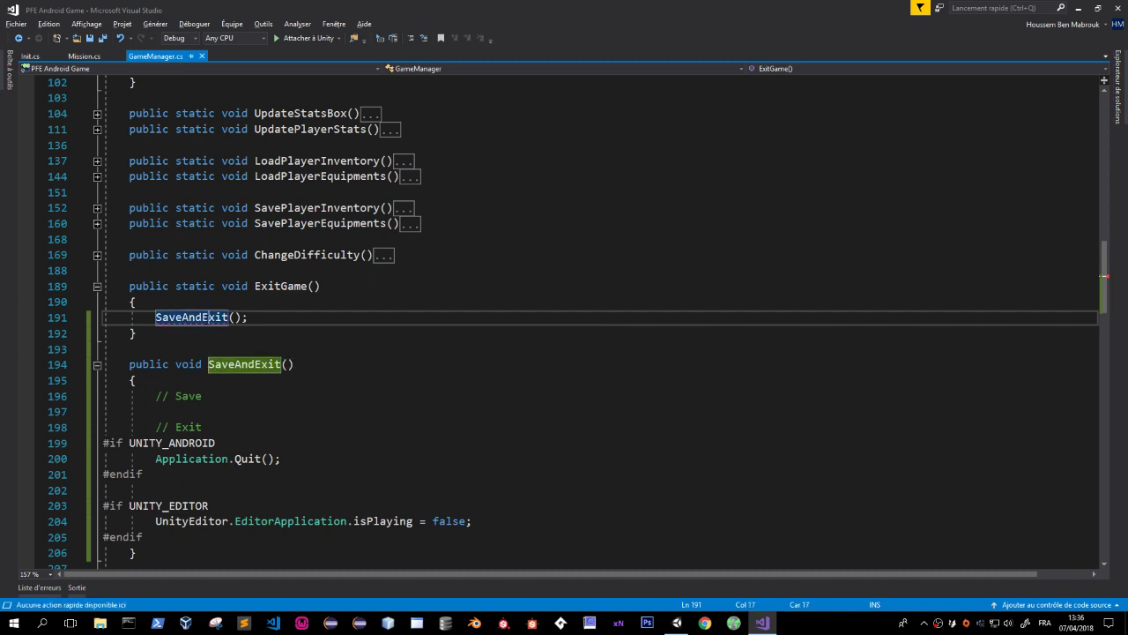
mouse_move(208, 317)
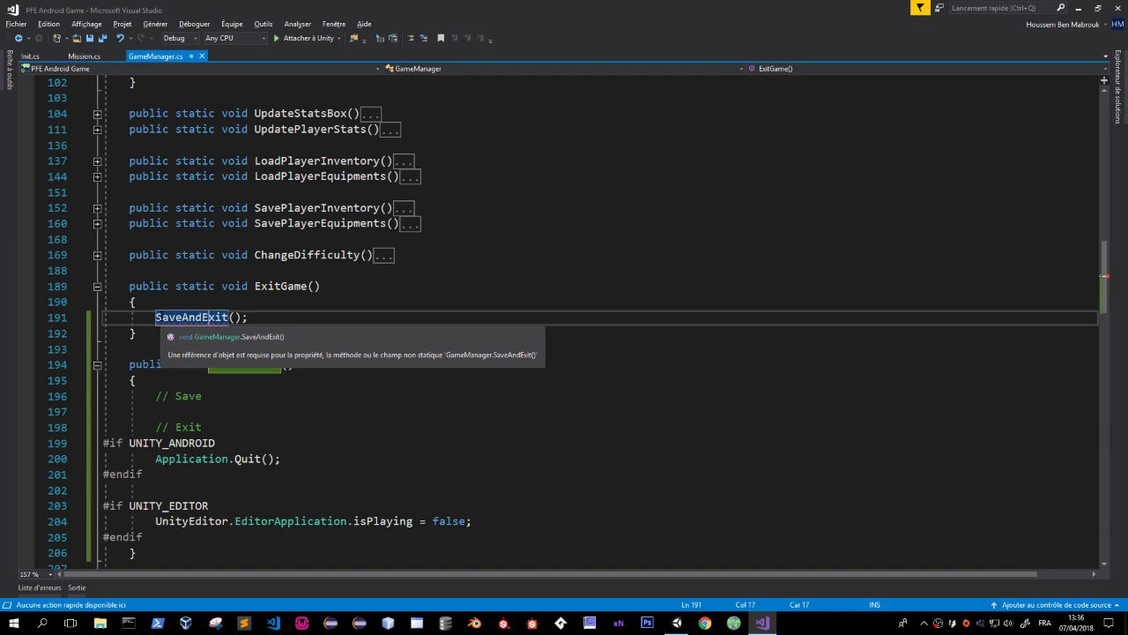
Remove the broken SaveAndExit call and put the save-and-quit code back in ExitGame.
key(End)
key(BackSpace)
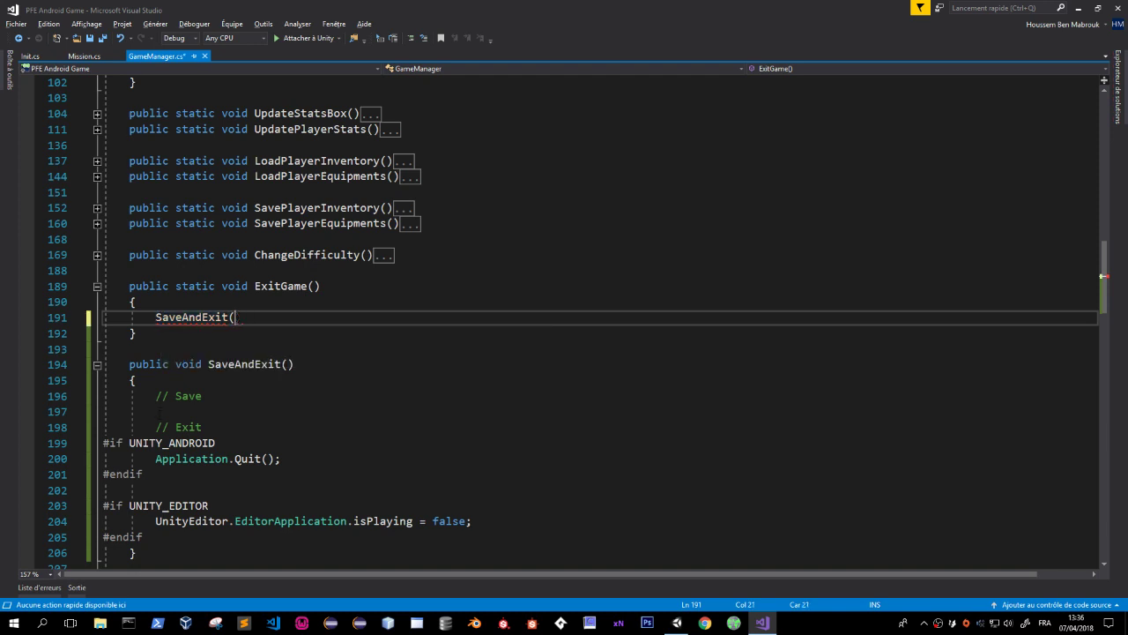
key(BackSpace)
key(BackSpace)
key(shift+Tab)
key(shift+Tab)
key(ctrl+BackSpace)
key(ctrl+x)
key(ctrl+v)
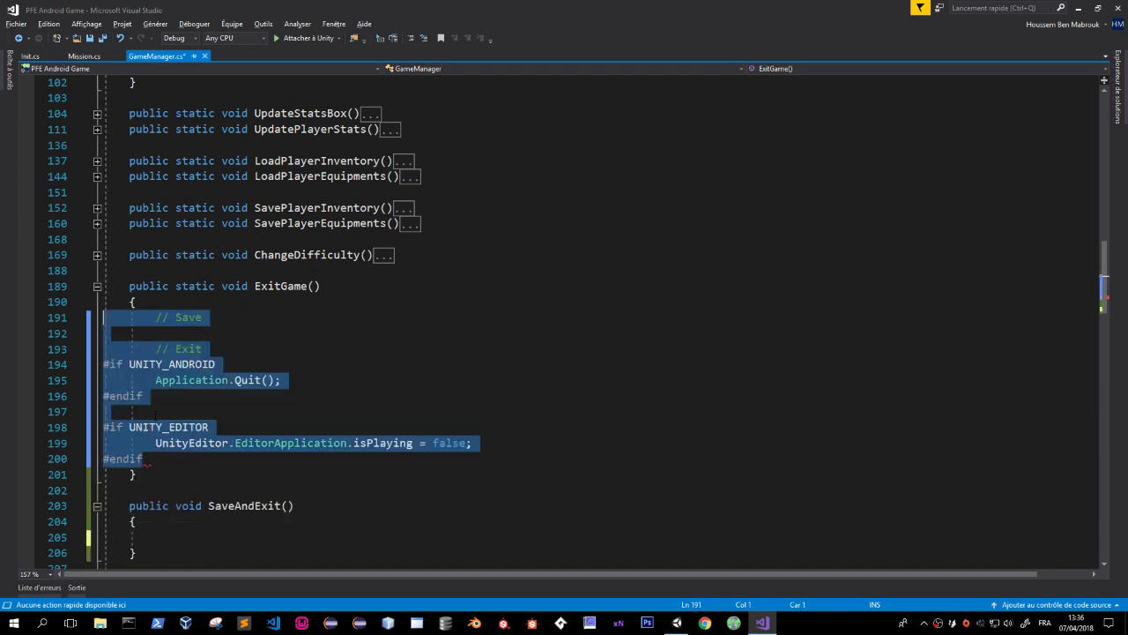
scroll(156, 428, down, 3)
key(ctrl+s)
Copy ExitGame's save-and-quit code into SaveAndExit's empty body and save the script.
scroll(156, 428, down, 2)
key(ctrl+z)
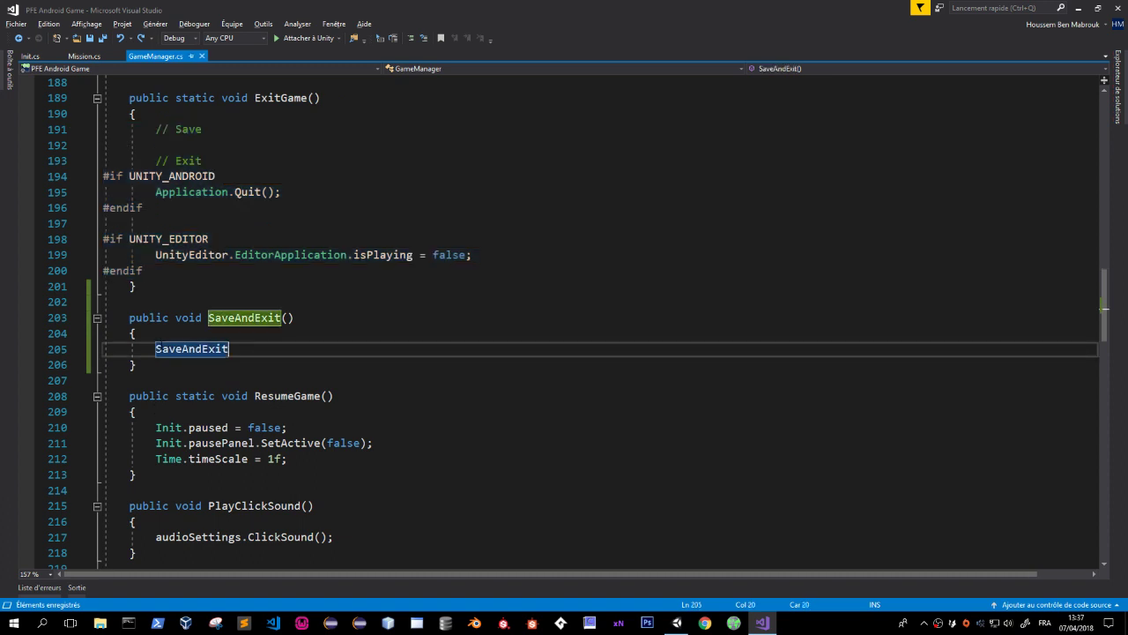
key(ctrl+BackSpace)
drag(173, 271, 75, 130)
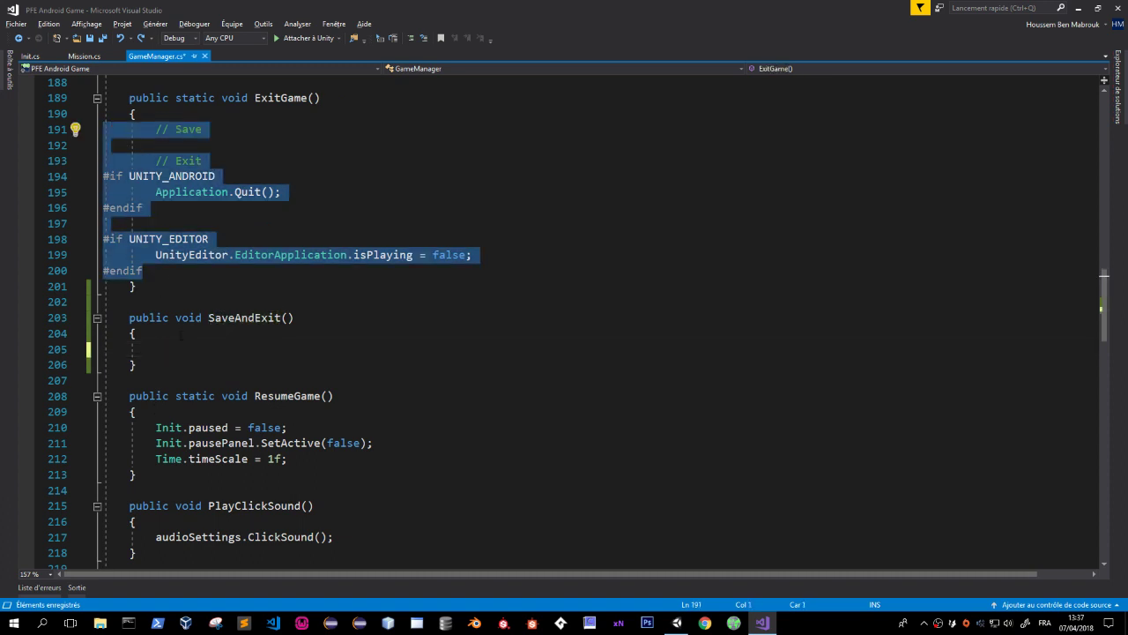
click(181, 349)
key(ctrl+v)
key(ctrl+s)
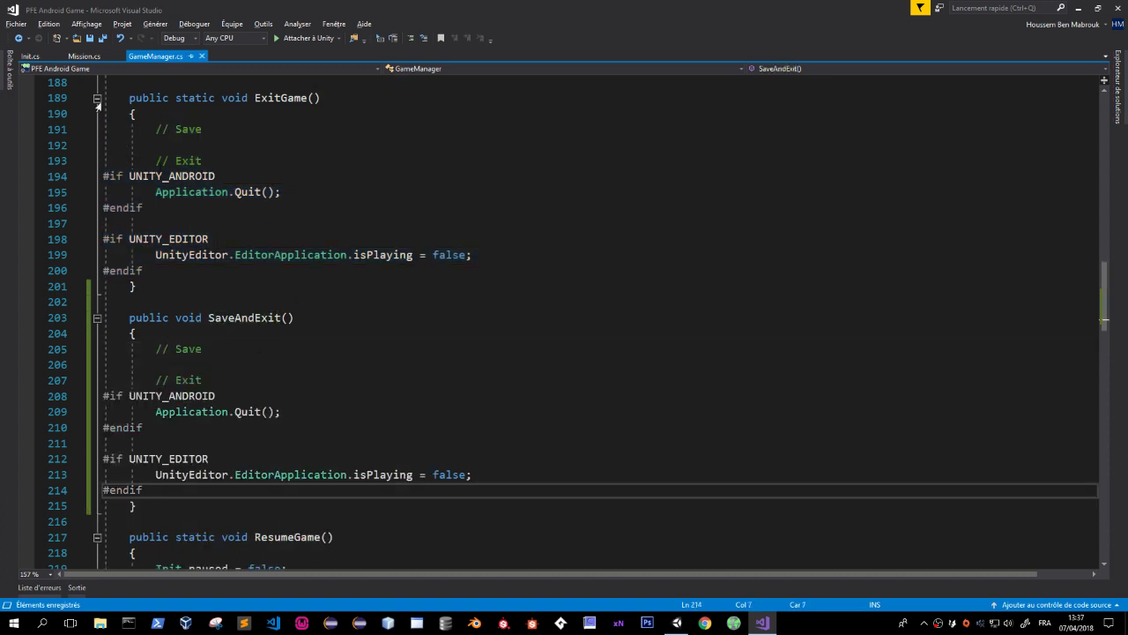
key(alt+Tab)
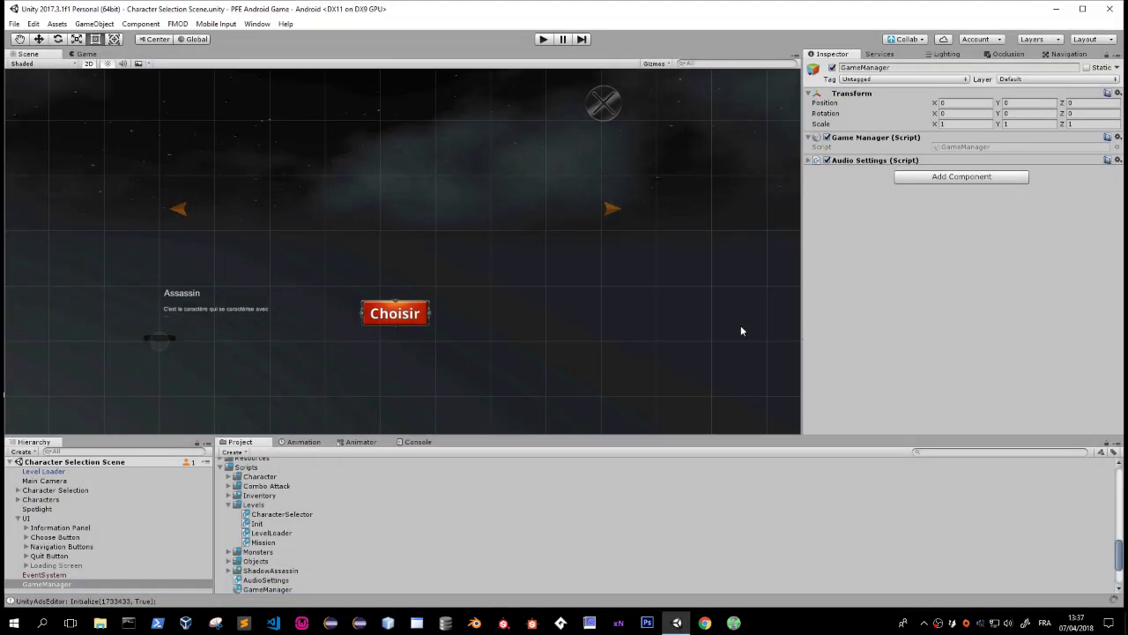
Point the Quit Button's On Click to GameManager.SaveAndExit() and start Play mode.
click(47, 556)
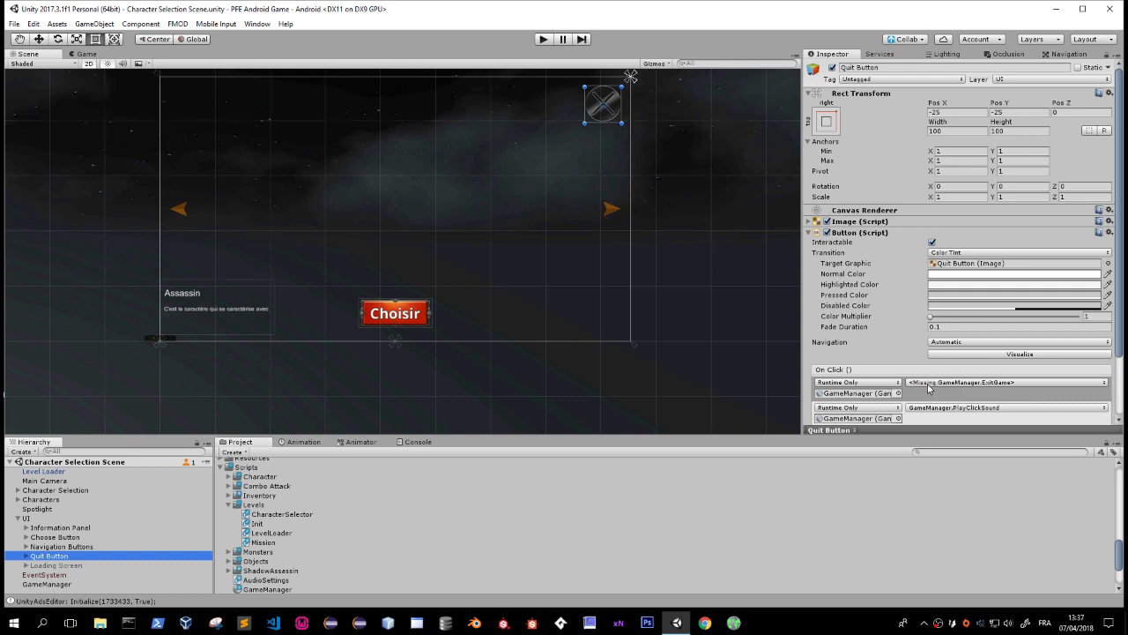
click(928, 384)
mouse_move(947, 438)
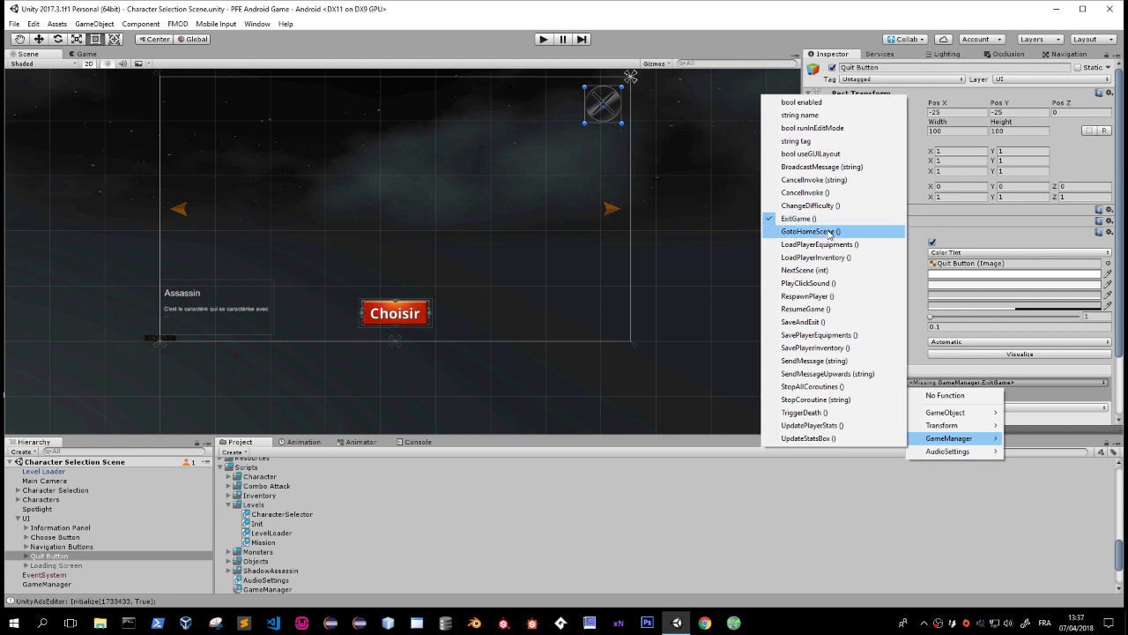
click(804, 322)
click(542, 39)
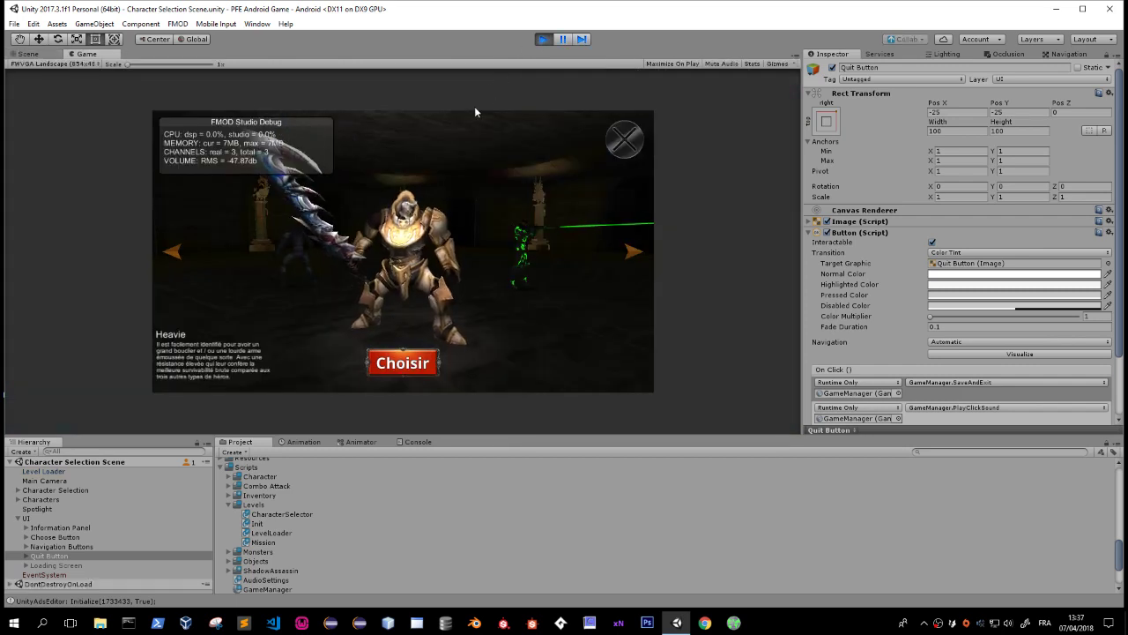
Restart the game, choose a character, and open the Forêt Déchue mission from Aventure.
click(613, 139)
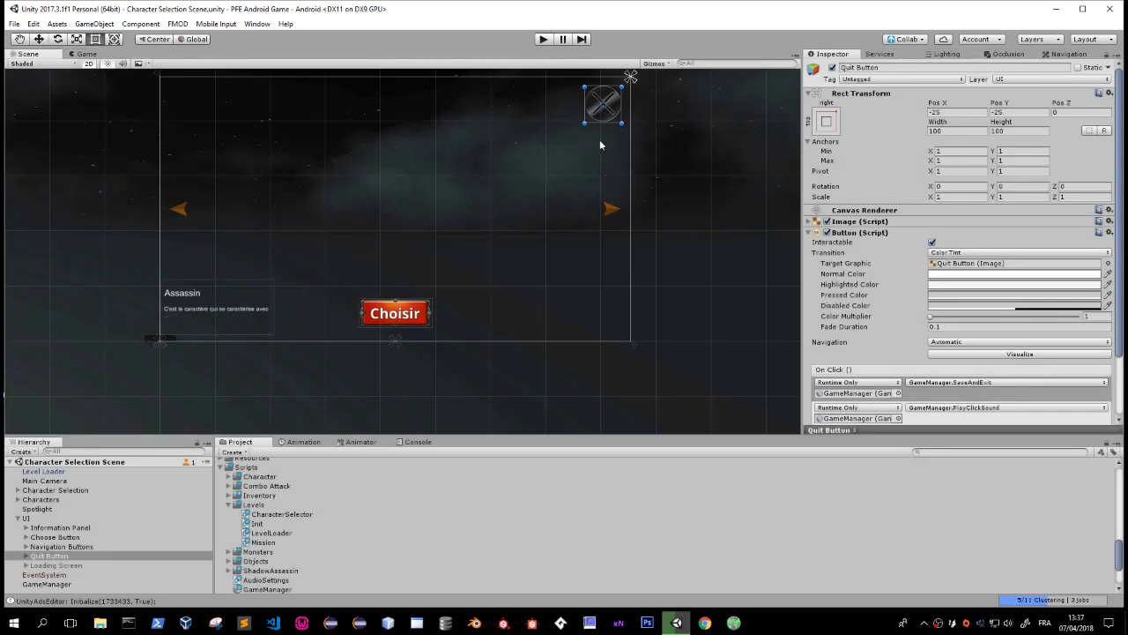
click(542, 40)
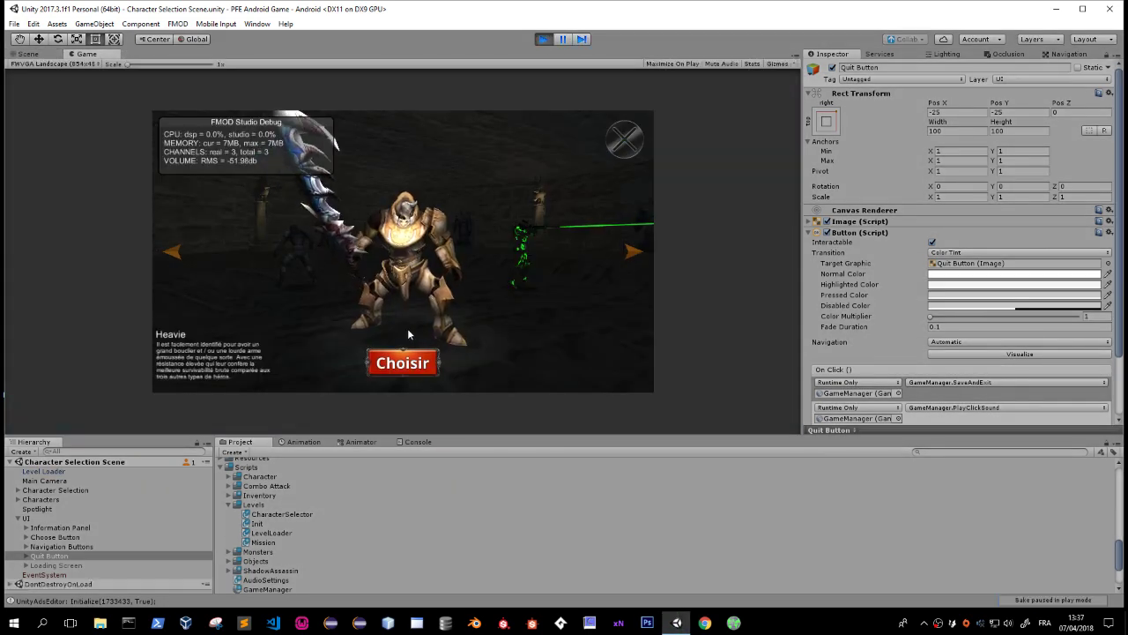
click(402, 359)
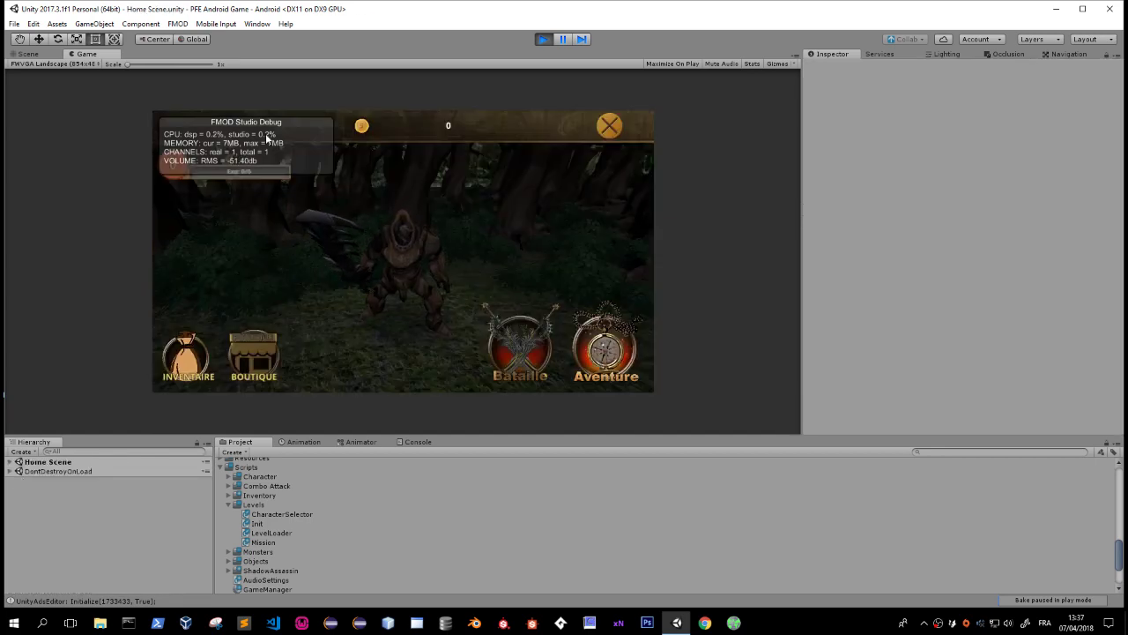
mouse_move(264, 161)
mouse_down()
mouse_move(268, 274)
mouse_move(323, 216)
mouse_up()
click(613, 356)
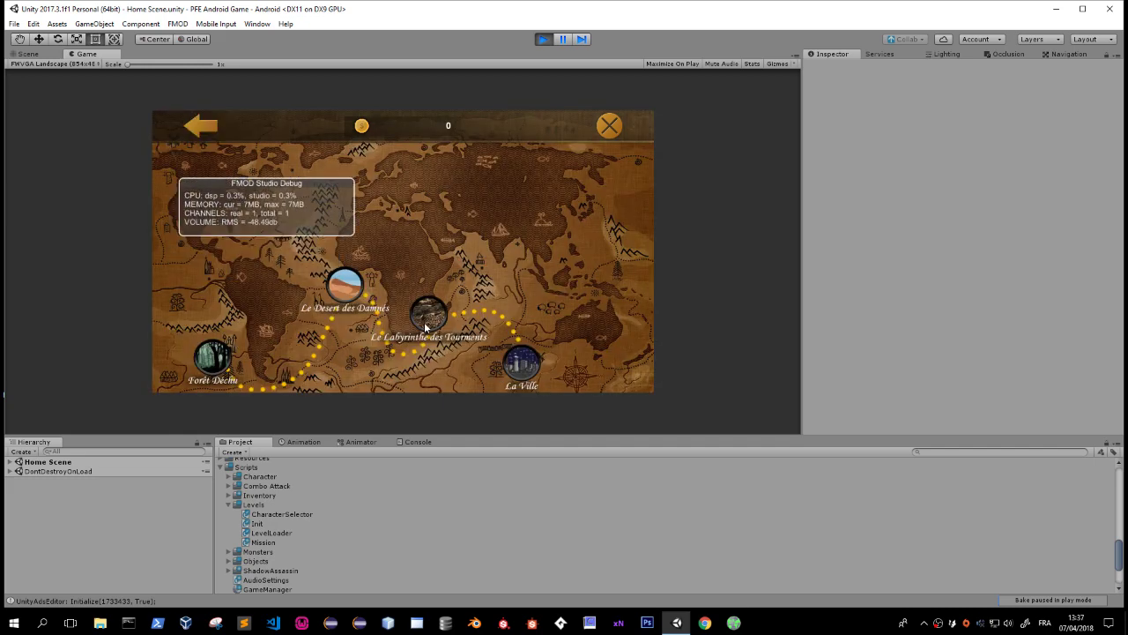
click(226, 370)
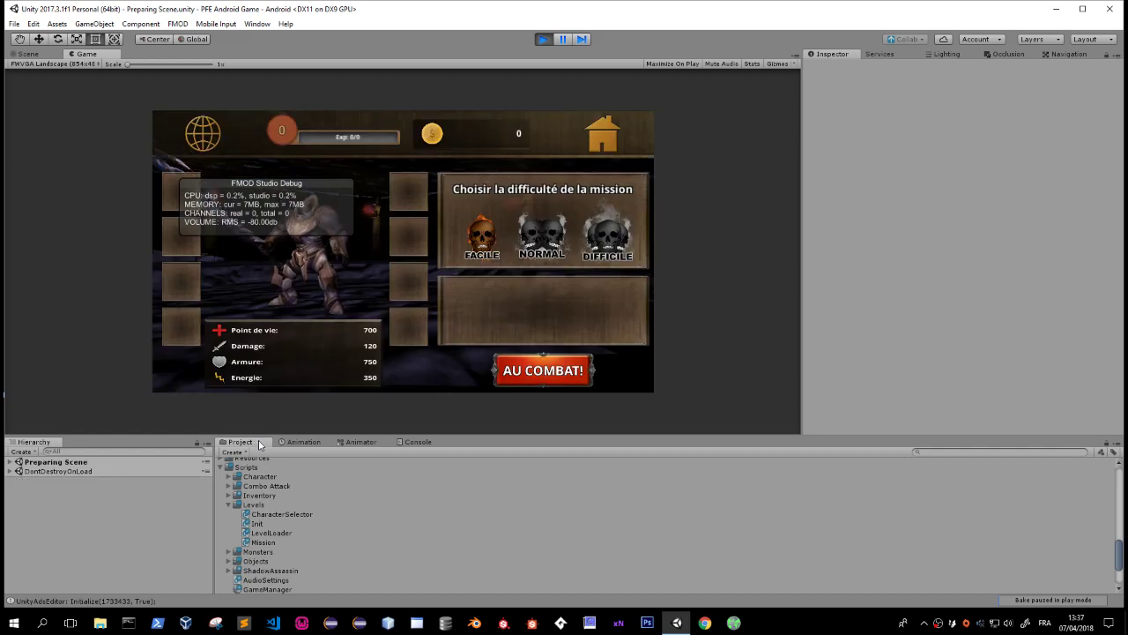
Start the Forest battle with AU COMBAT, pause, resume, walk the character, then stop.
click(546, 380)
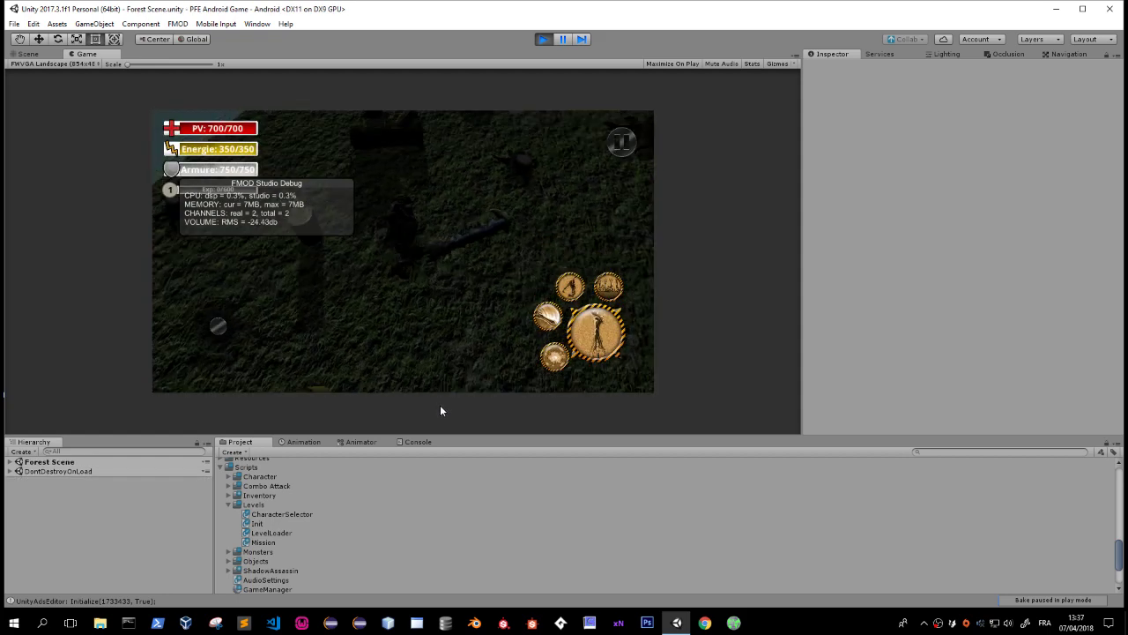
click(619, 142)
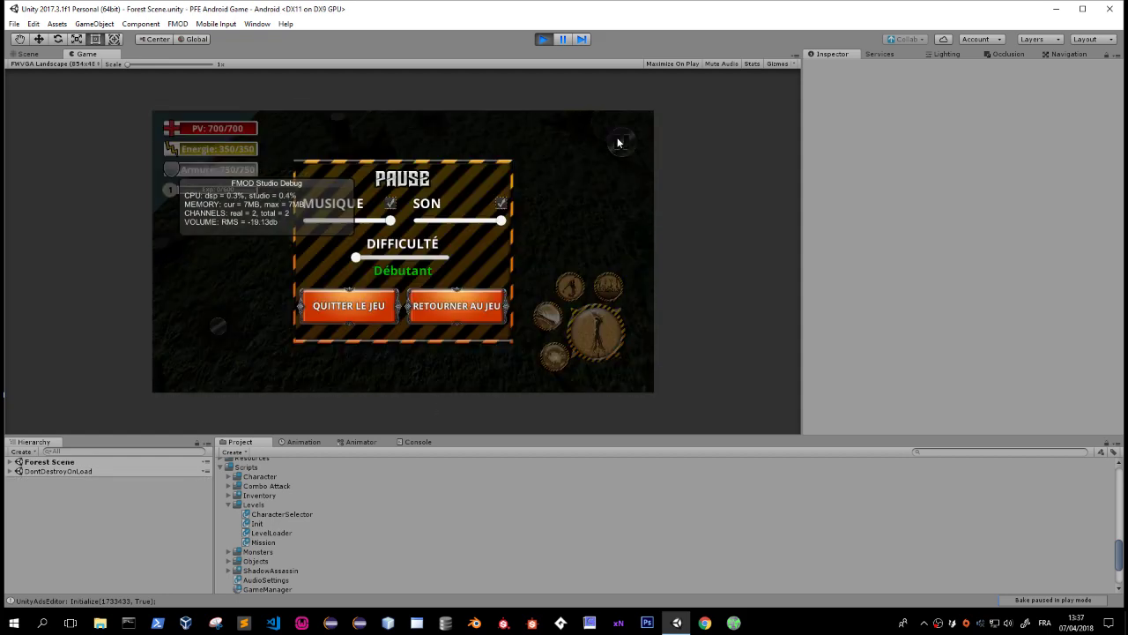
click(445, 311)
drag(206, 326, 109, 295)
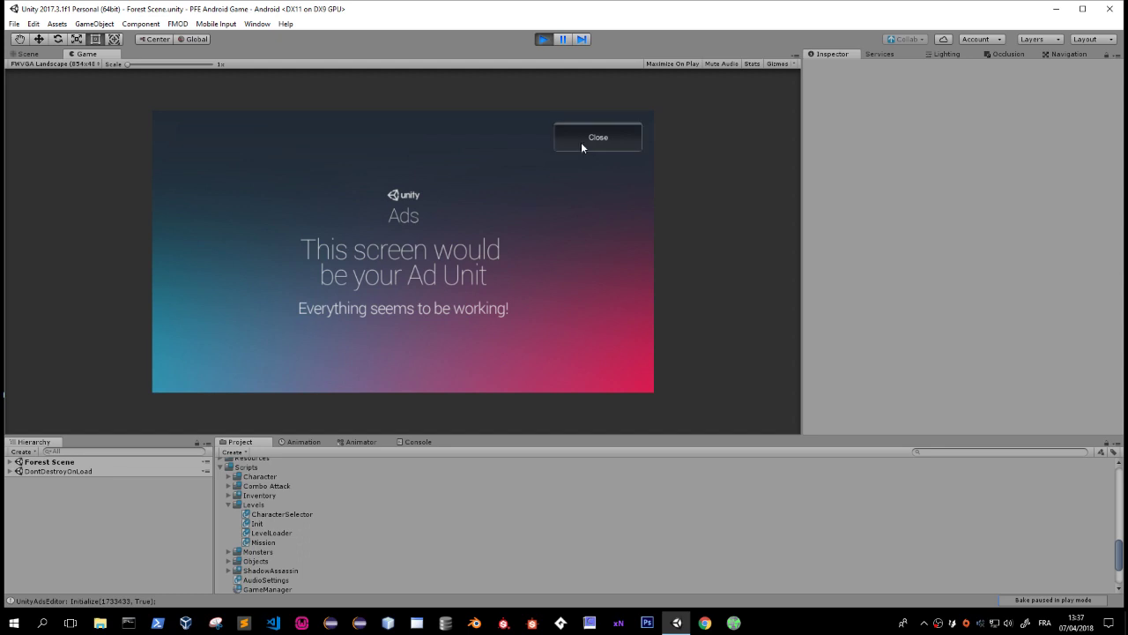
click(543, 39)
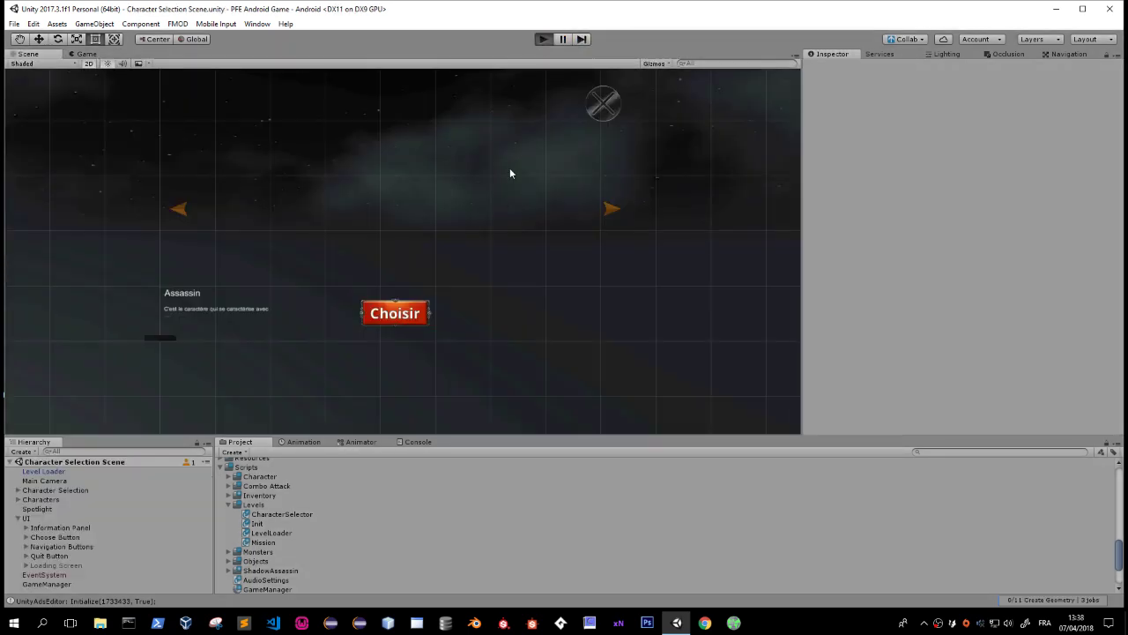
Run the game and go through Choisir and Aventure into the desert level battle.
key(ctrl+p)
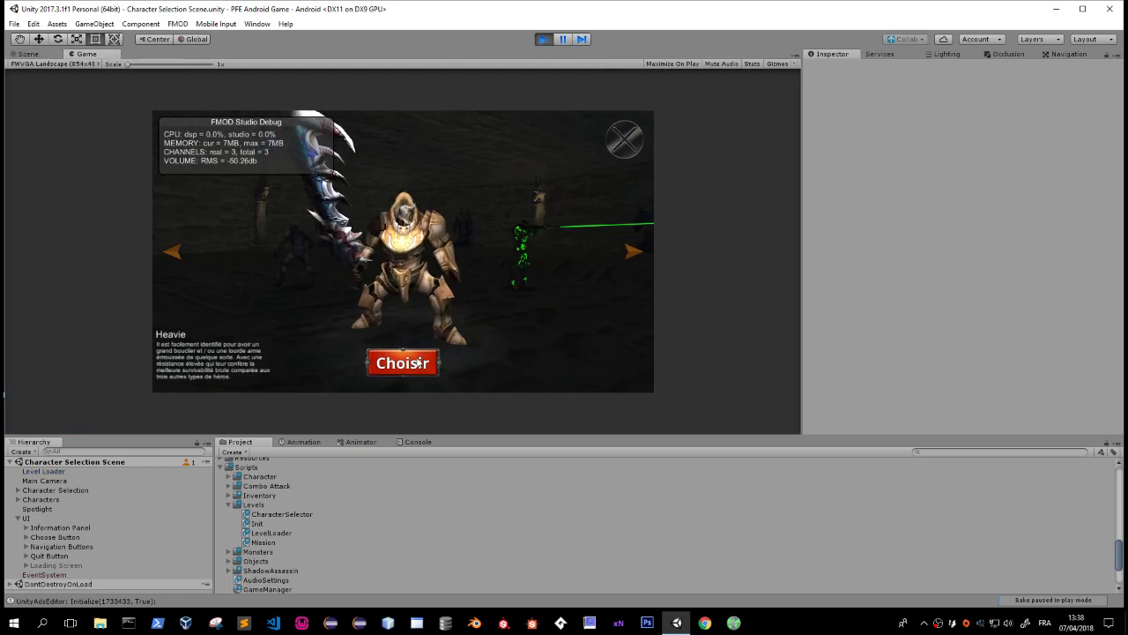
click(417, 363)
click(602, 347)
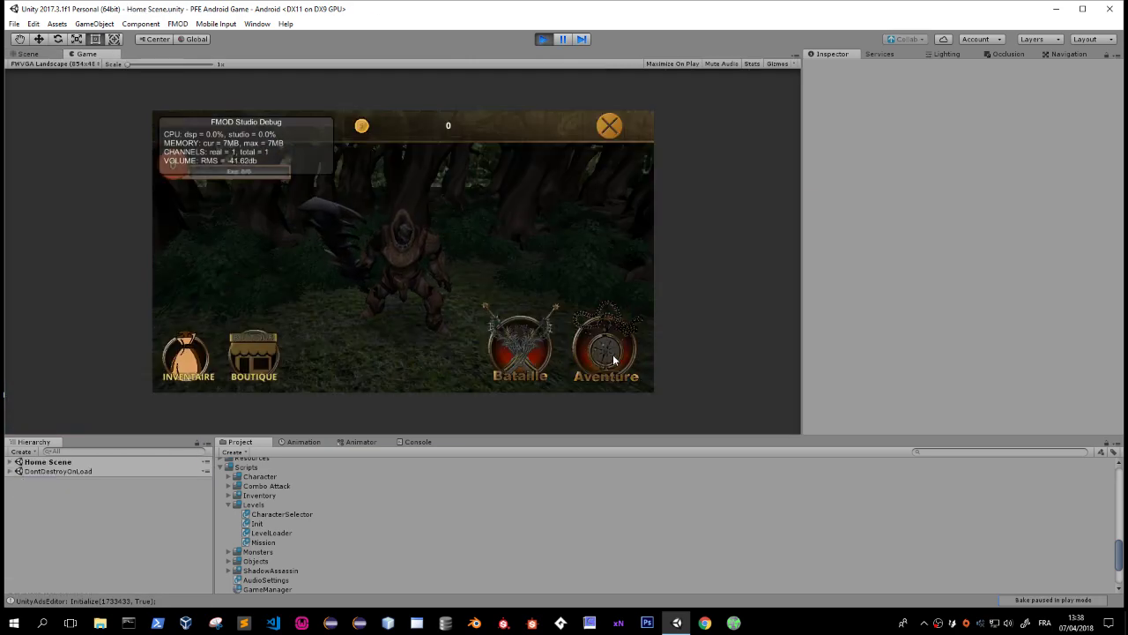
click(336, 283)
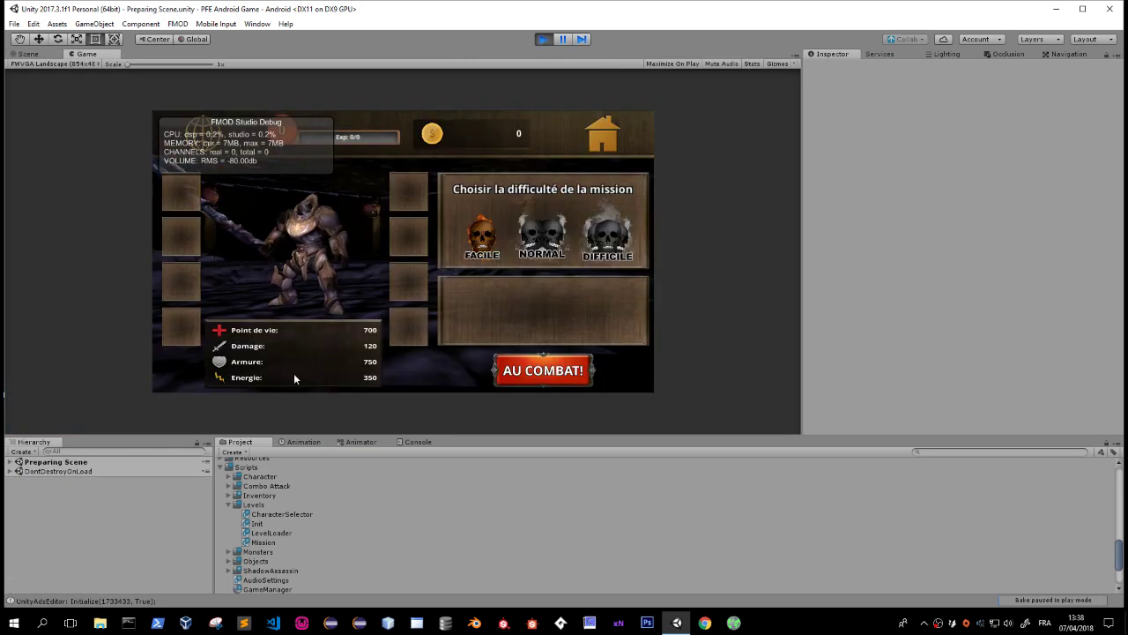
click(531, 362)
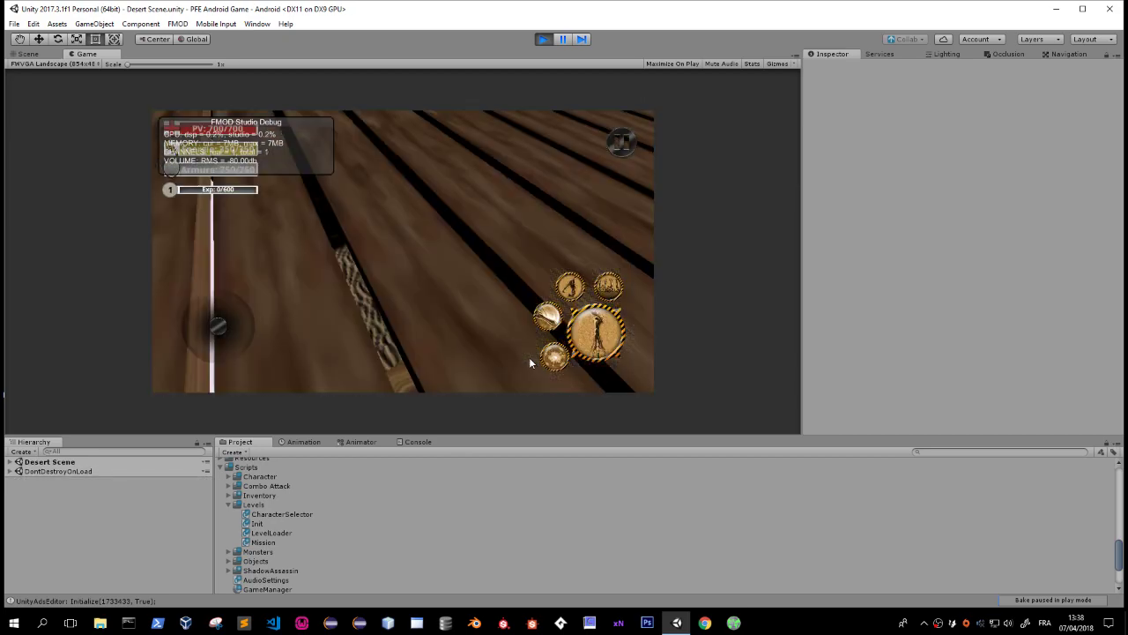
Walk the character across the sand to attack the monster, then stop Play mode.
mouse_move(221, 326)
mouse_down()
mouse_move(251, 313)
mouse_move(231, 304)
mouse_move(283, 313)
mouse_up()
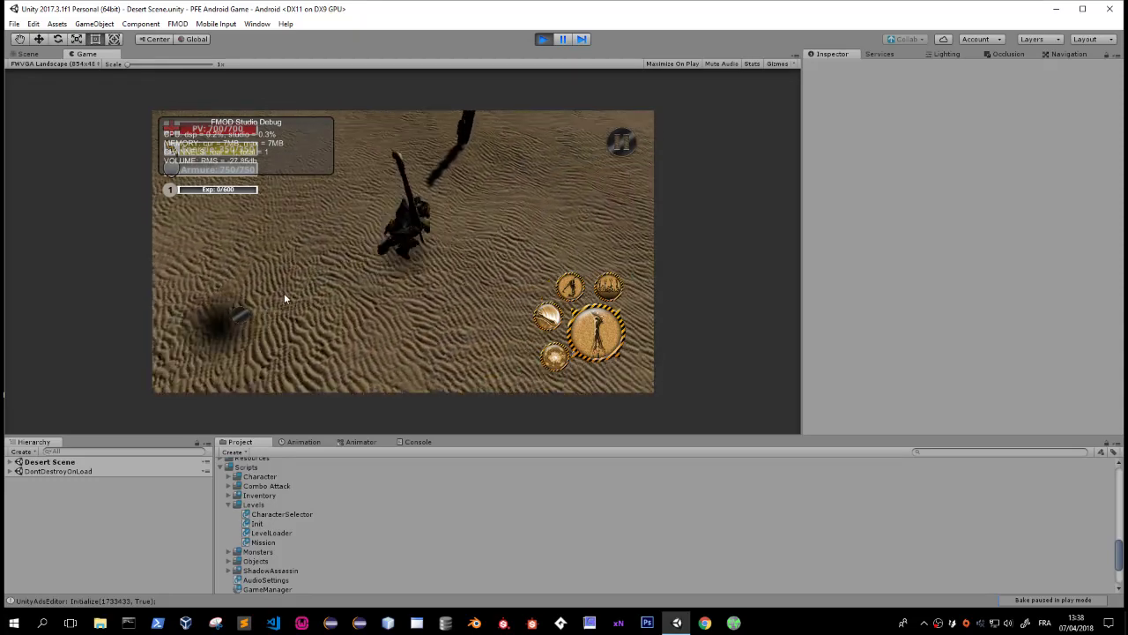
drag(283, 314, 278, 282)
drag(276, 281, 277, 280)
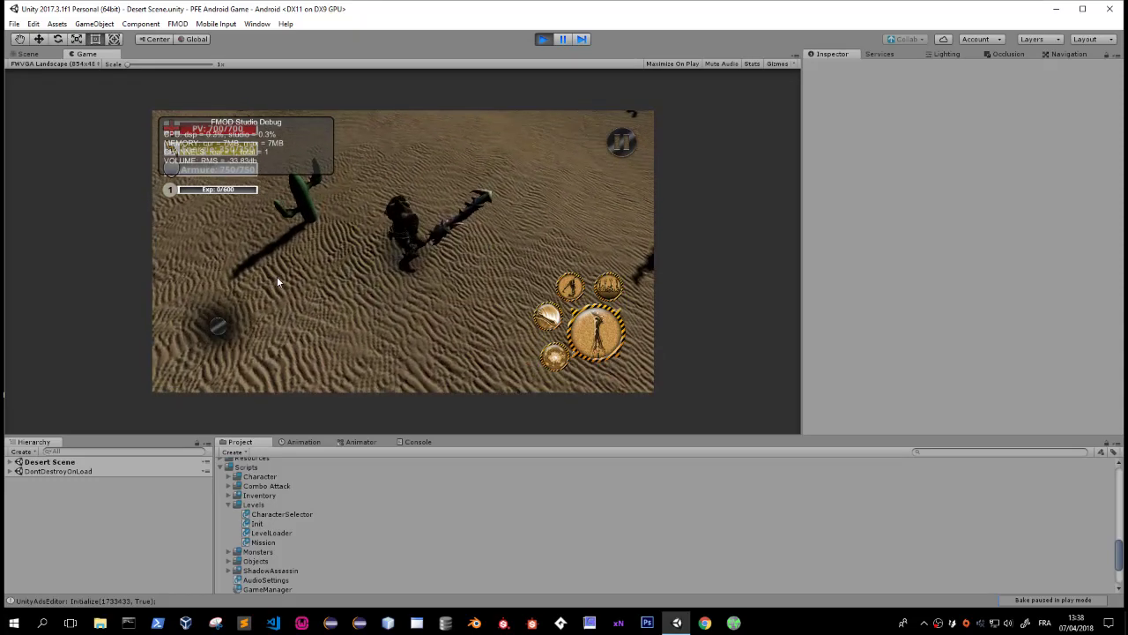
drag(241, 317, 275, 303)
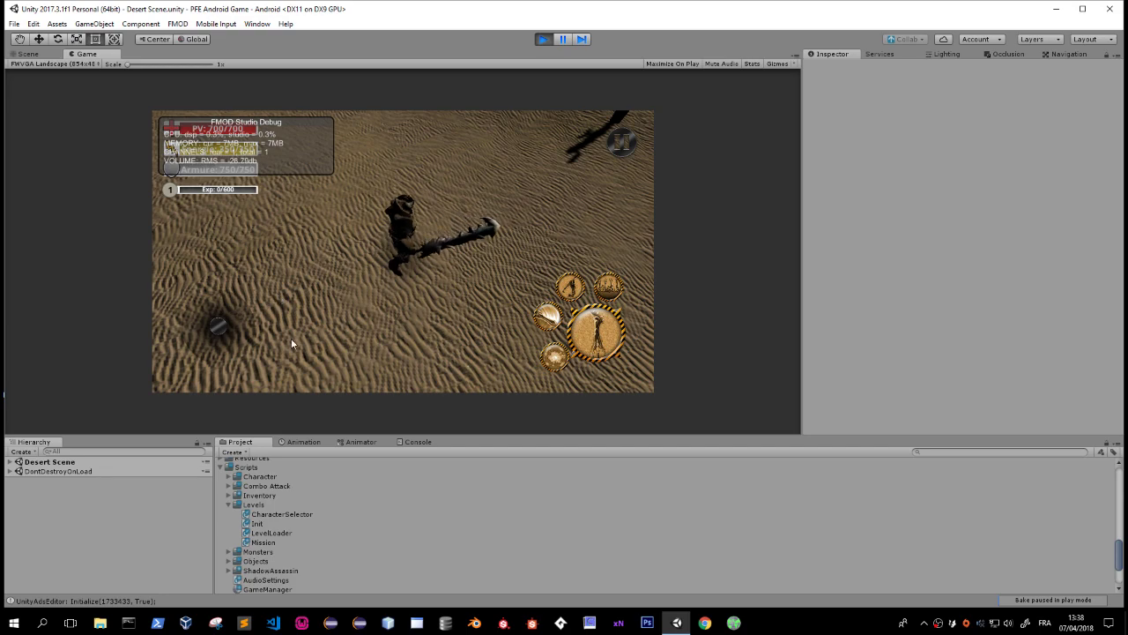
drag(294, 340, 355, 274)
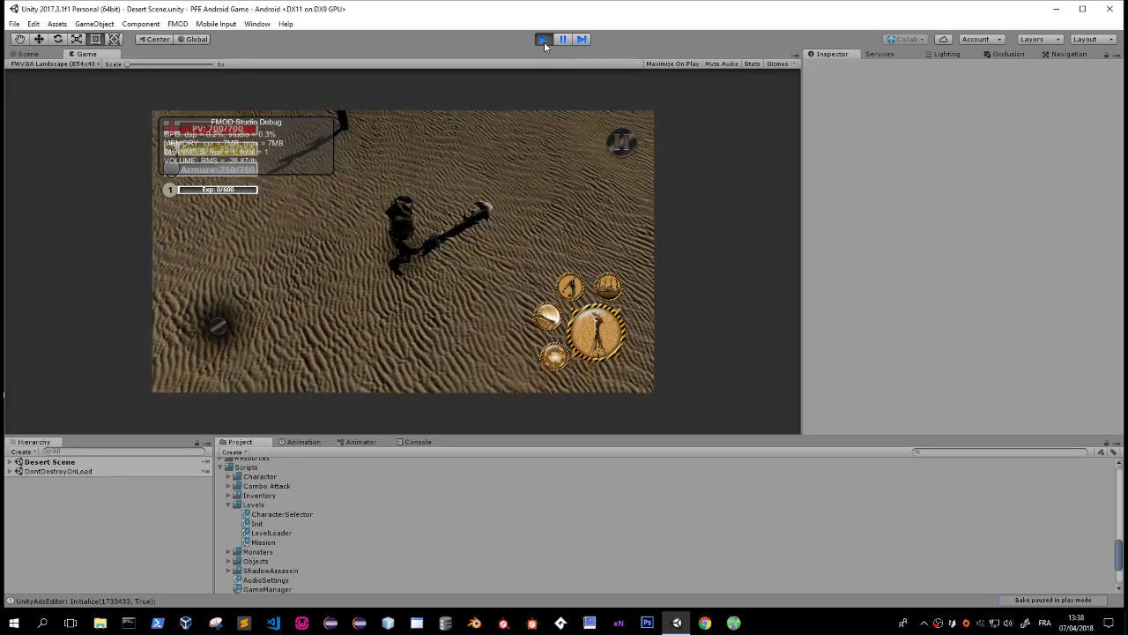
click(544, 39)
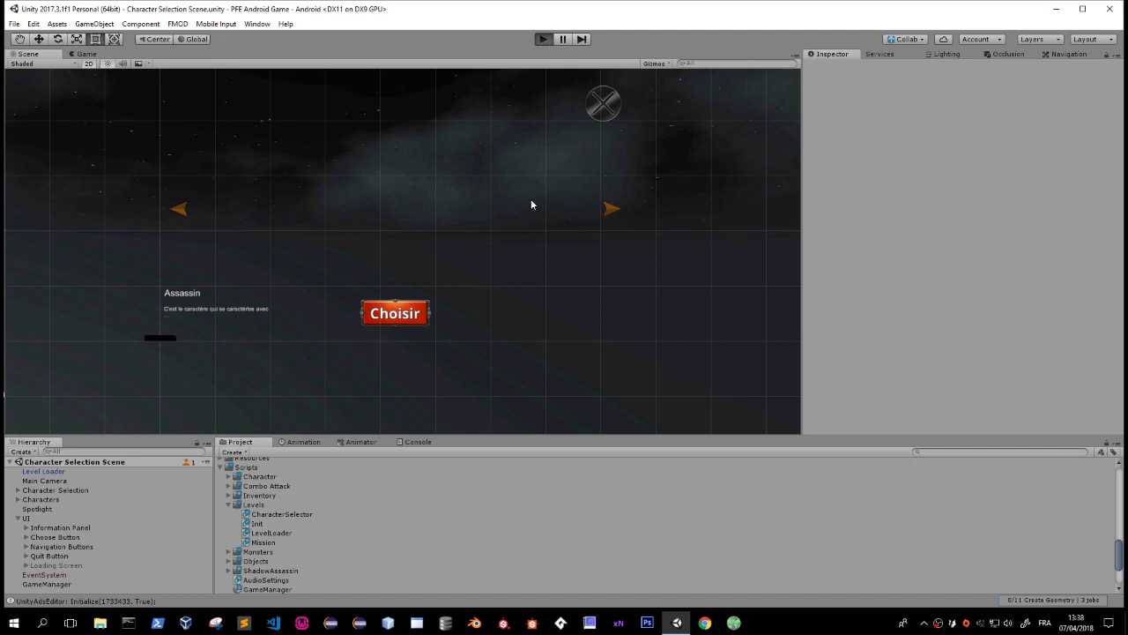
Play into the Labyrinthe mission combat and show the Init.cs line 68 NullReferenceException in the Console.
key(ctrl+p)
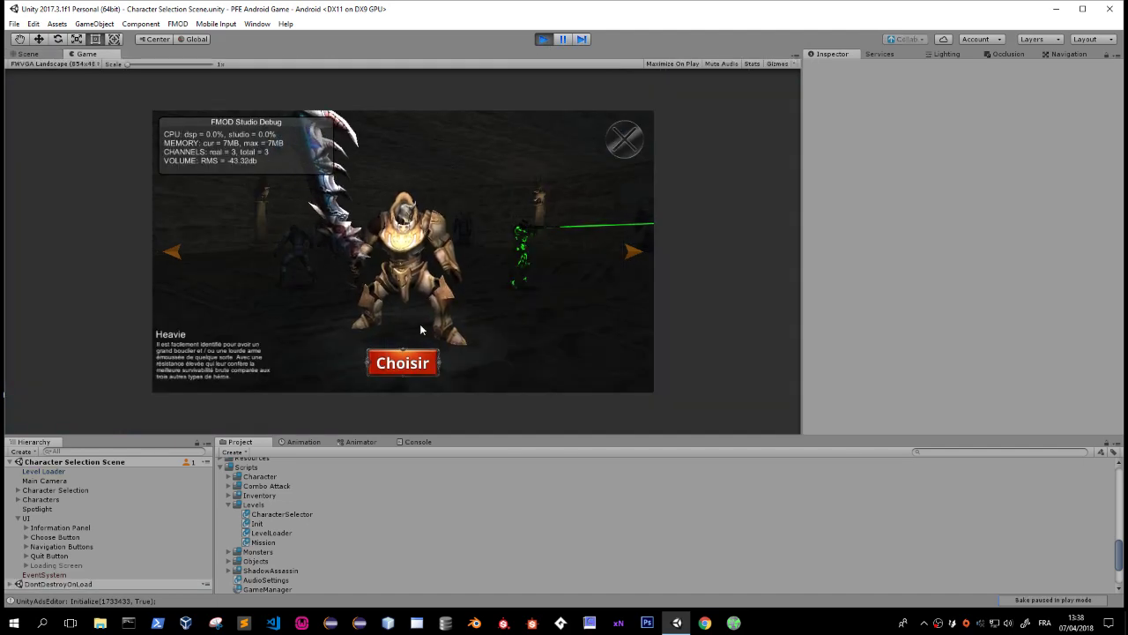
click(388, 360)
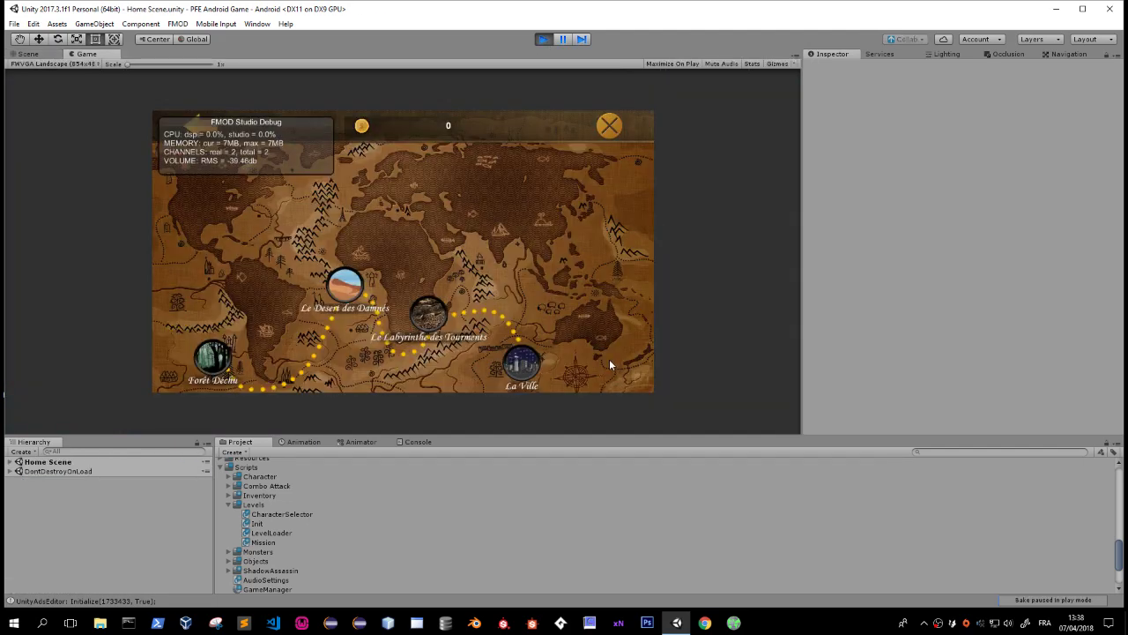
click(425, 313)
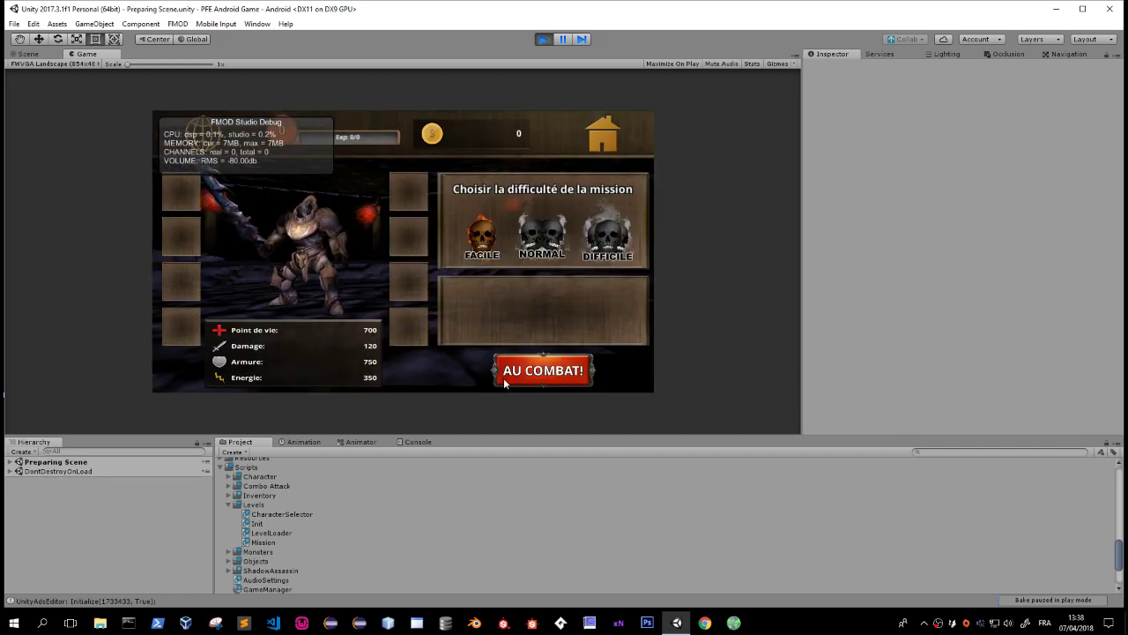
click(506, 379)
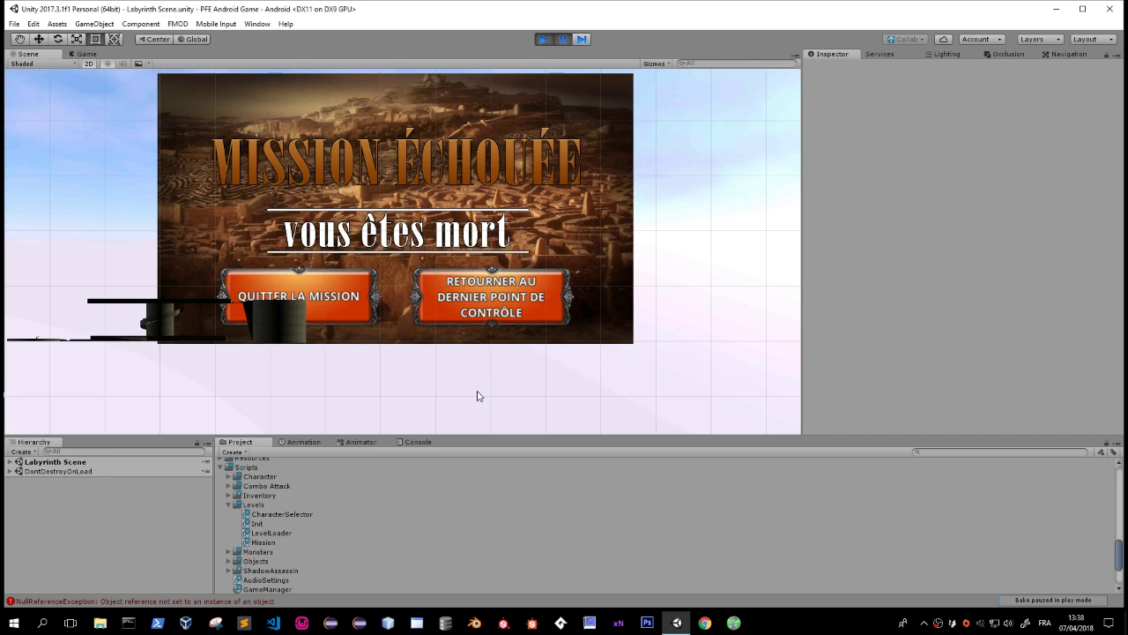
click(100, 599)
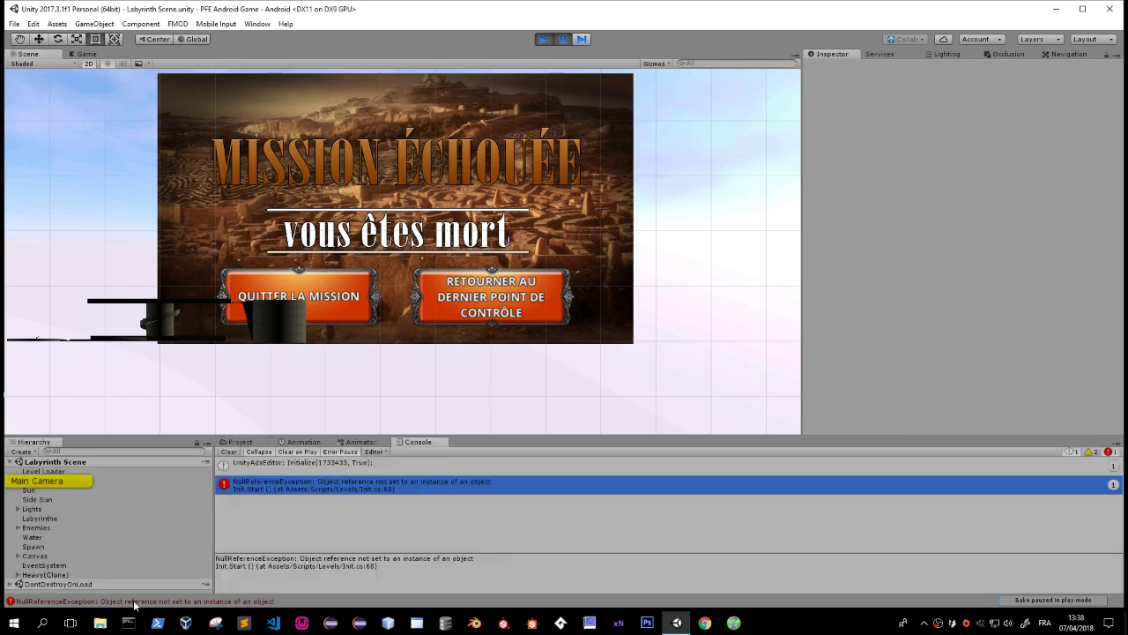
double_click(254, 487)
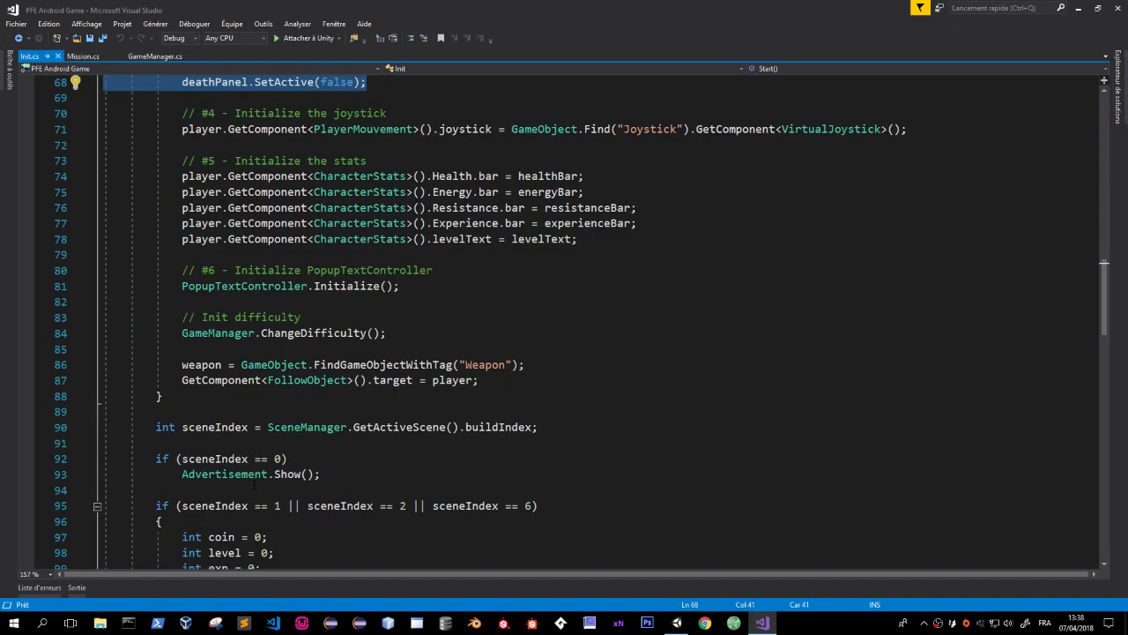
scroll(264, 260, up, 4)
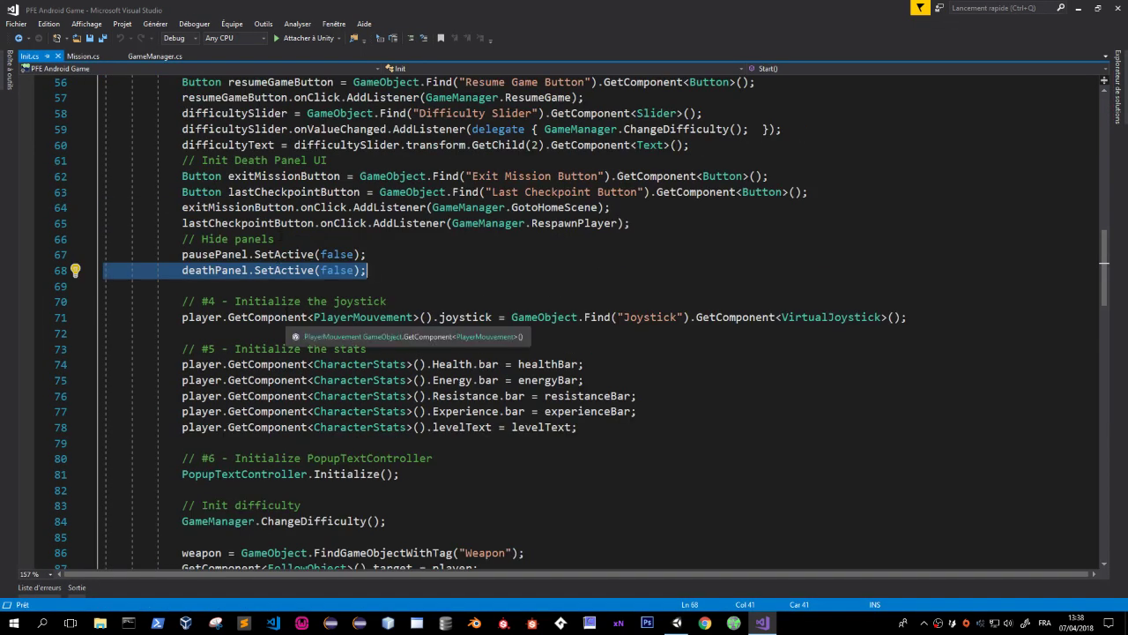
click(219, 275)
double_click(216, 272)
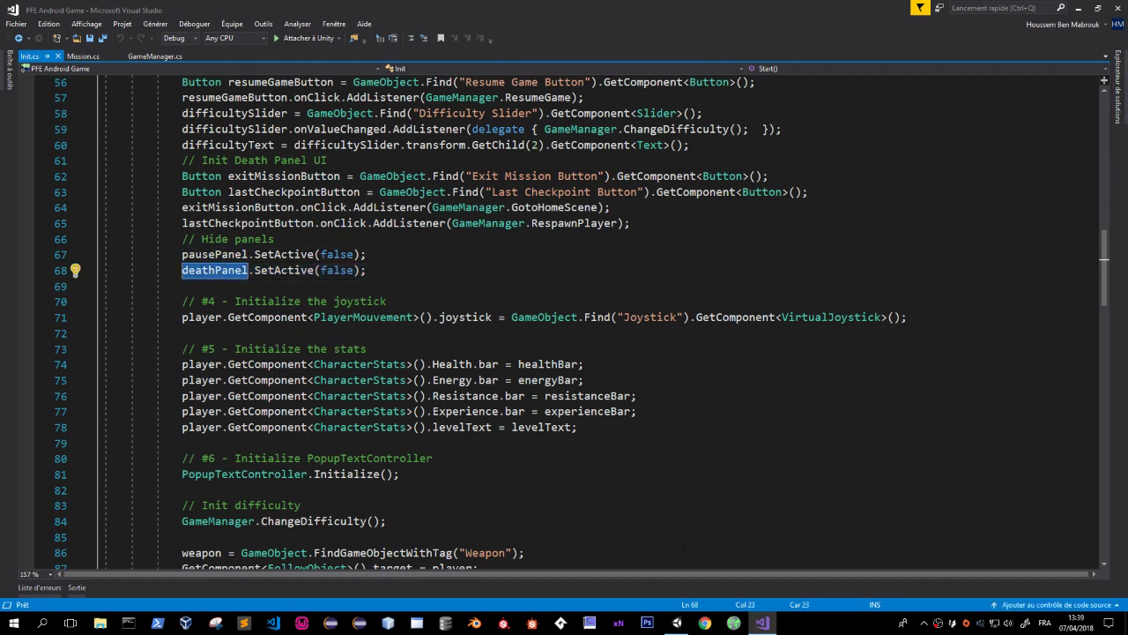
click(677, 622)
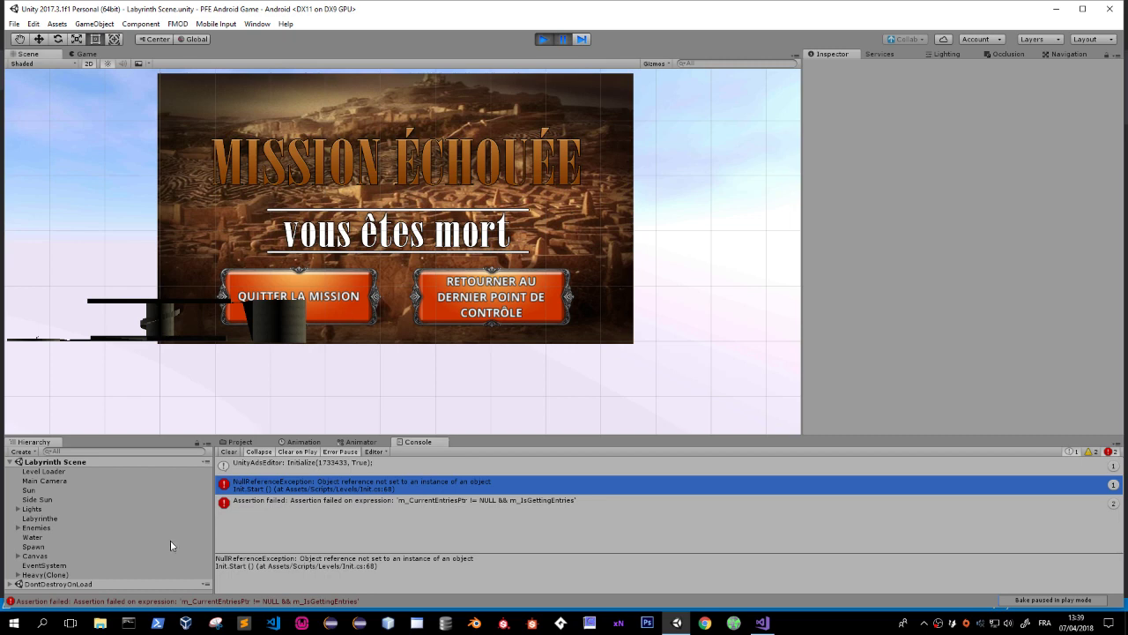
Compare the Canvas child 'Labyrinth Death Panel' with the 'Death Panel' name Init.cs looks up.
click(27, 556)
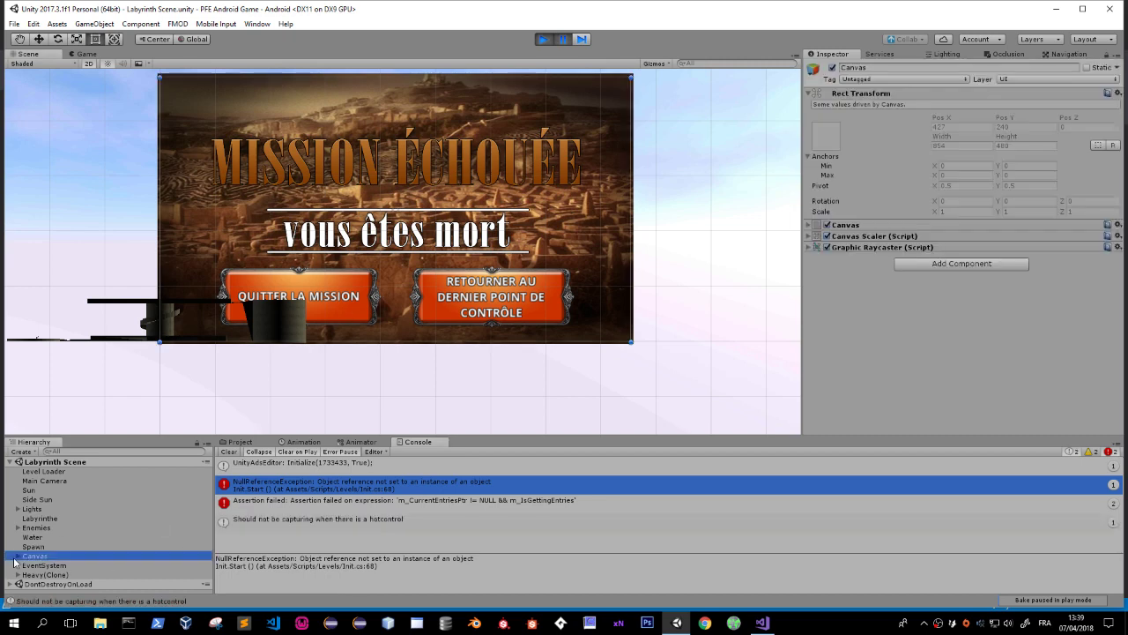
click(17, 556)
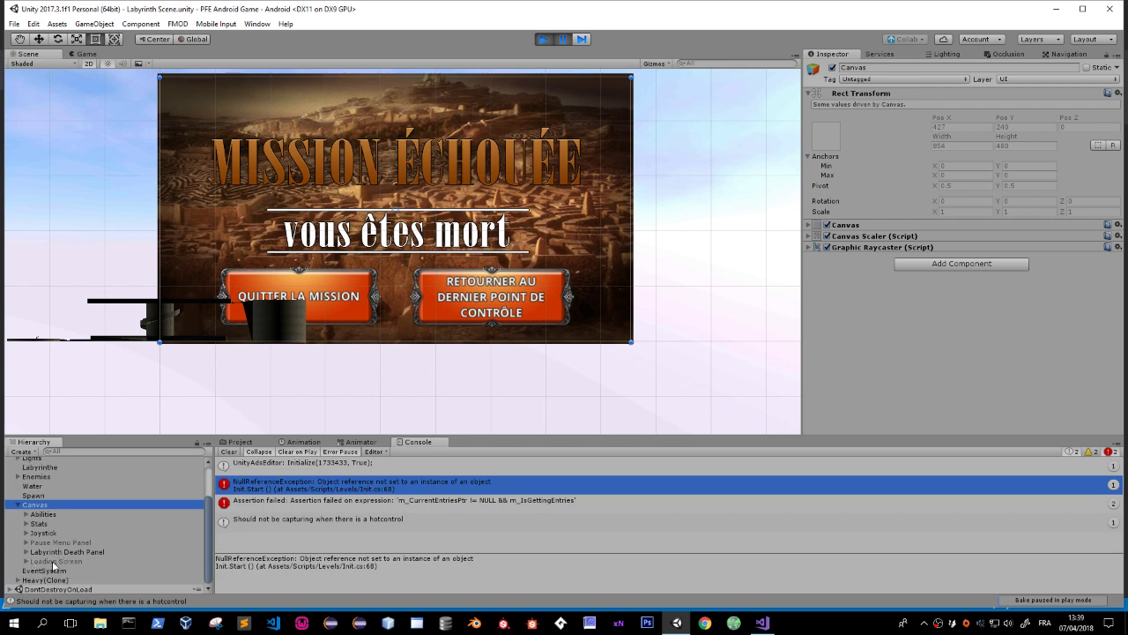
click(52, 552)
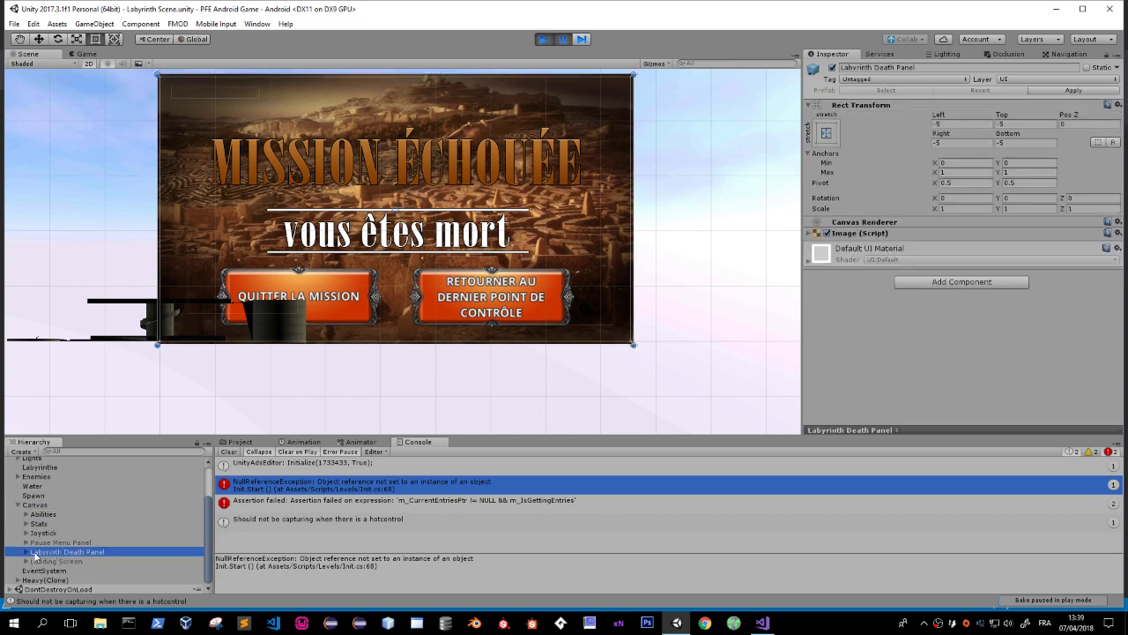
click(762, 622)
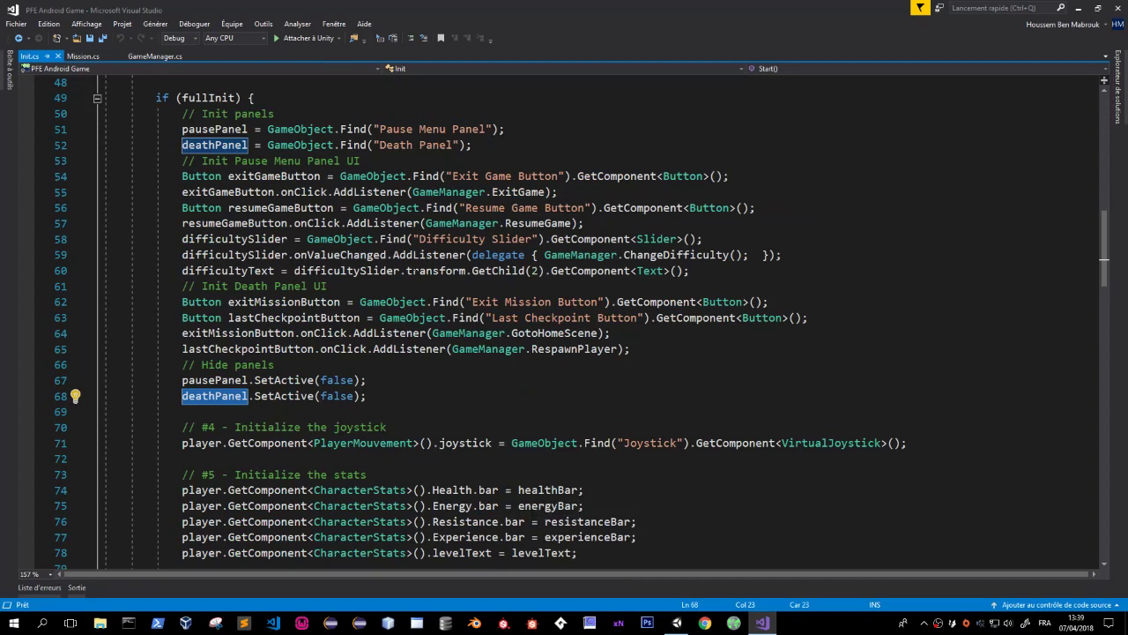
scroll(399, 161, up, 2)
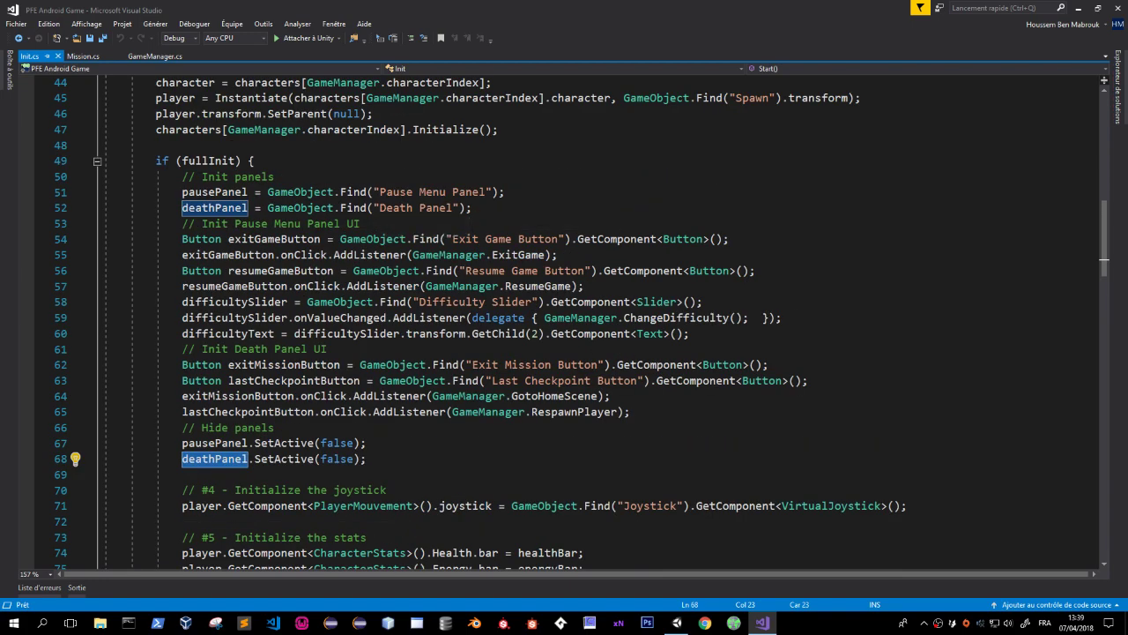
key(alt+Tab)
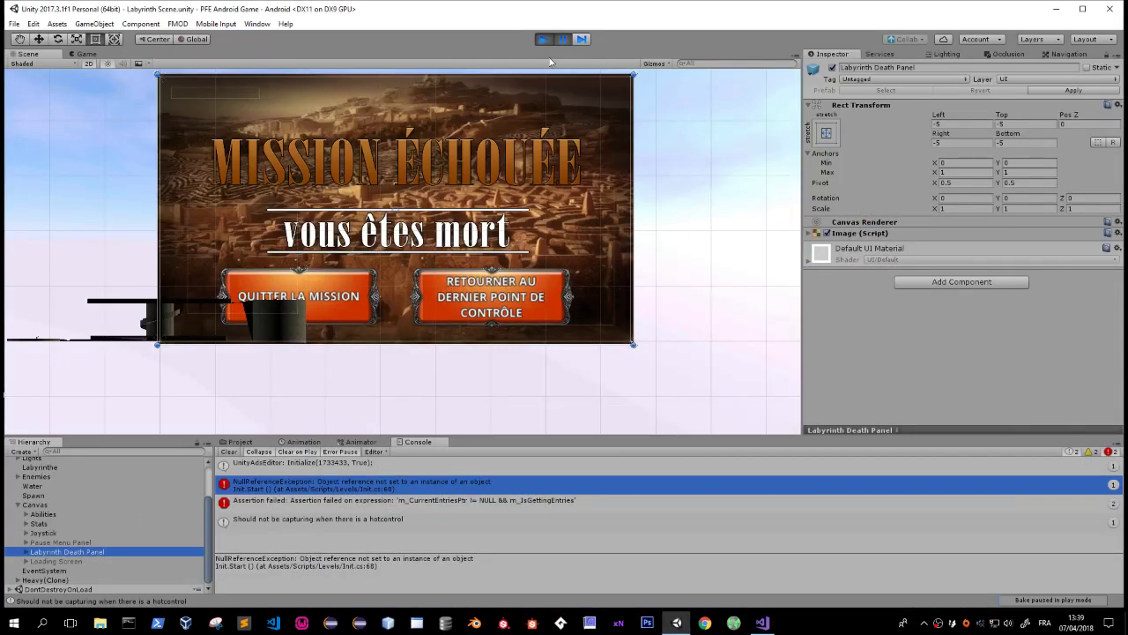
Stop Play mode and open the Labyrinth Scene from the Levels folder.
click(543, 39)
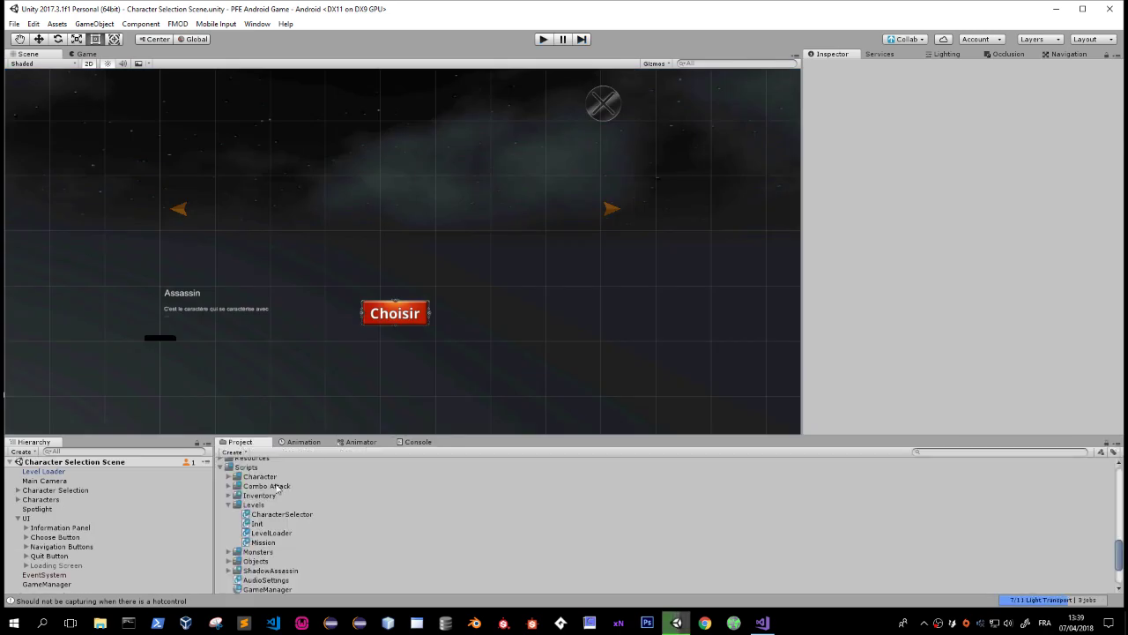
click(228, 504)
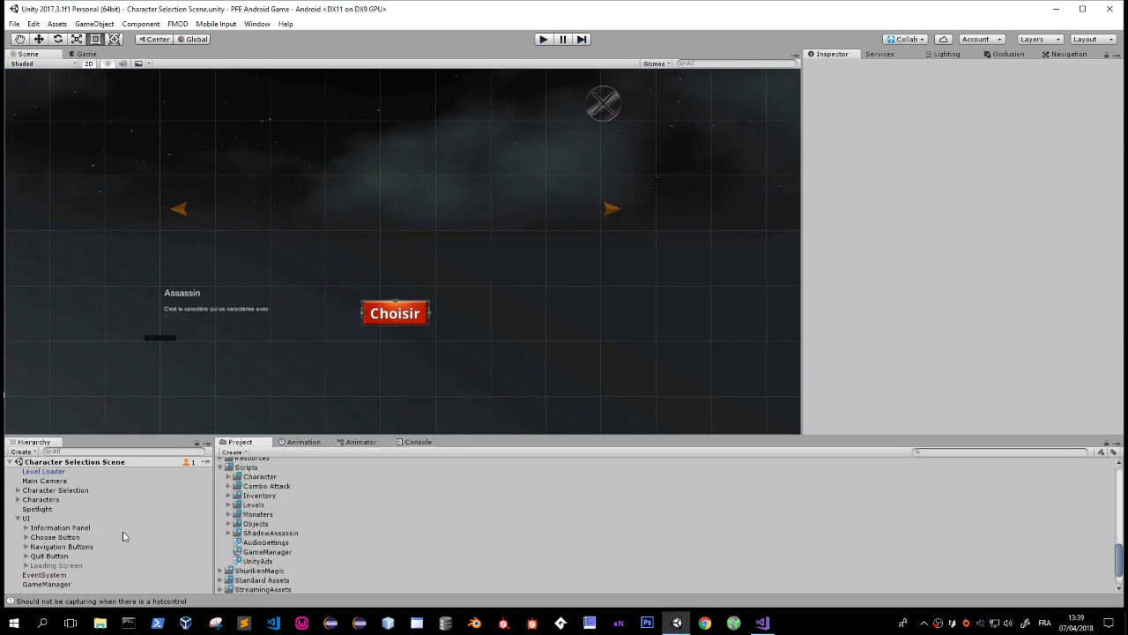
click(228, 504)
click(228, 505)
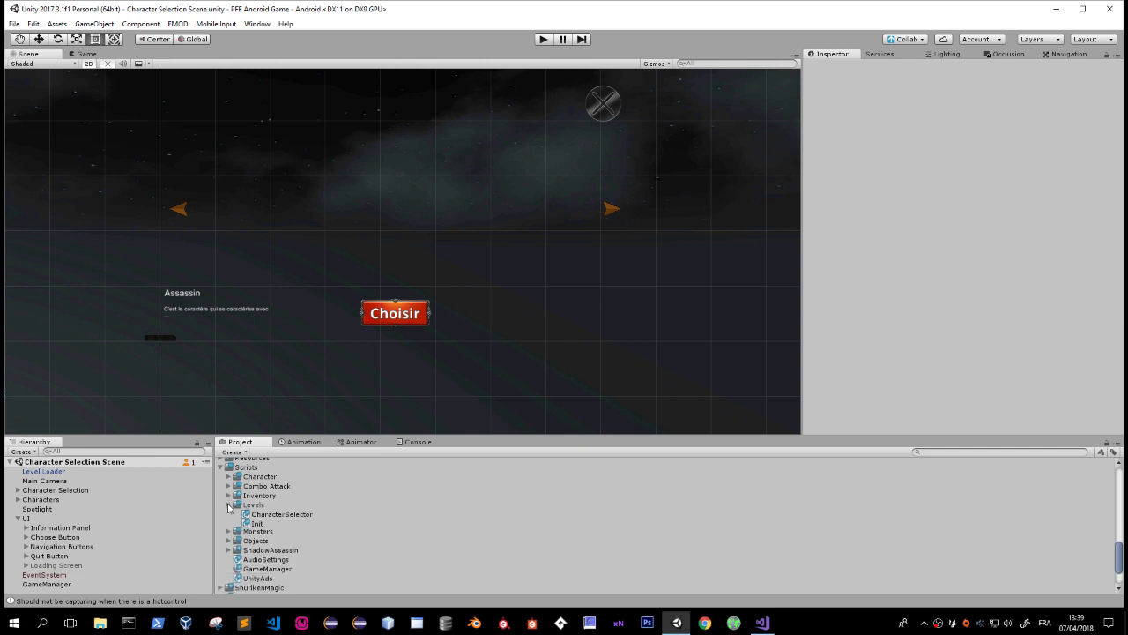
scroll(231, 520, up, 3)
scroll(232, 527, up, 3)
scroll(234, 529, up, 3)
scroll(245, 545, up, 3)
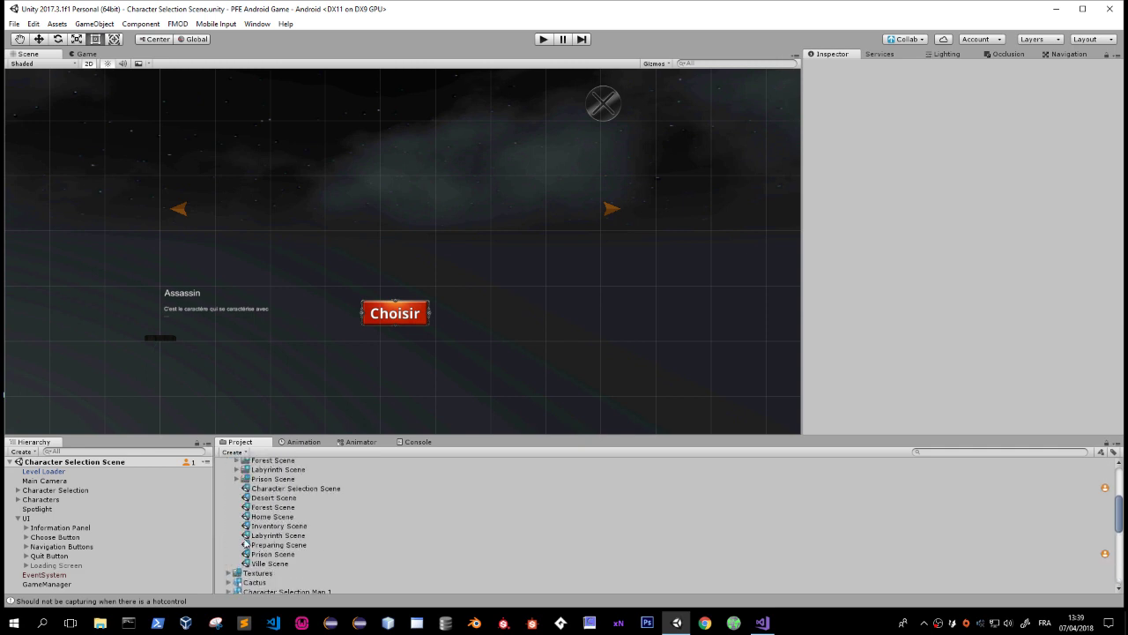
click(262, 535)
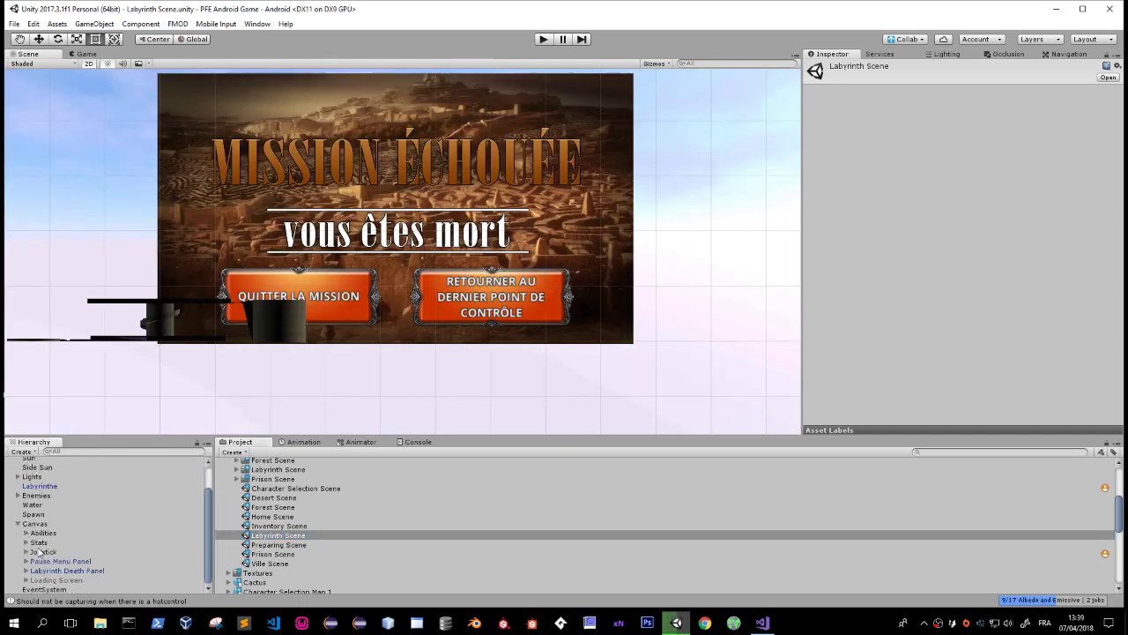
Rename 'Labyrinth Death Panel' to 'Death Panel' and save the Labyrinth Scene.
click(46, 570)
click(53, 570)
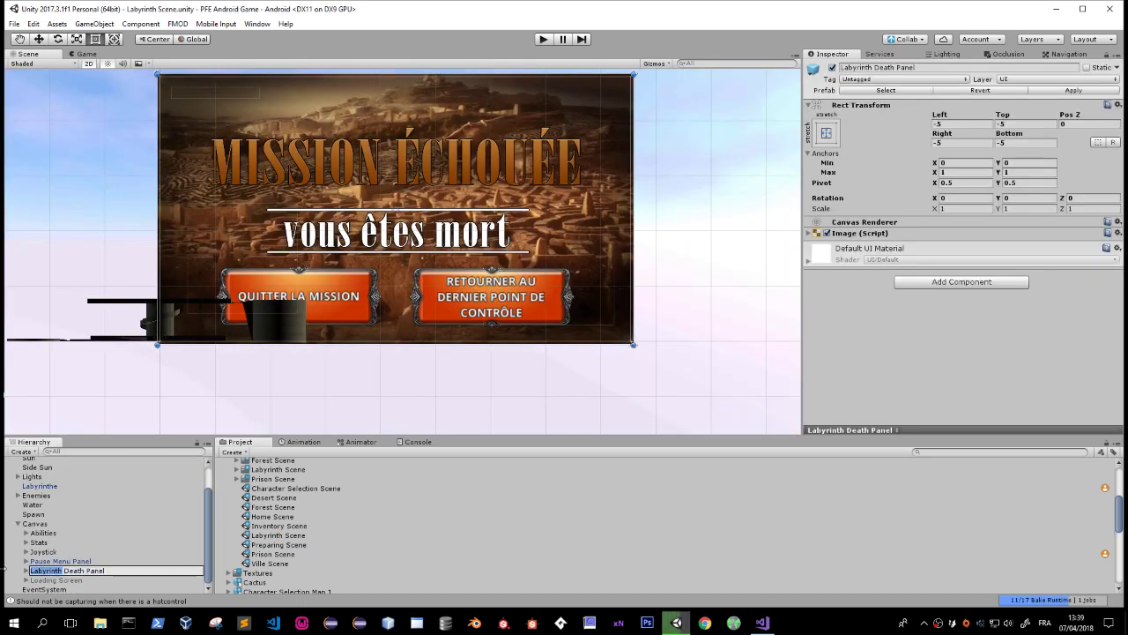
key(BackSpace)
key(Return)
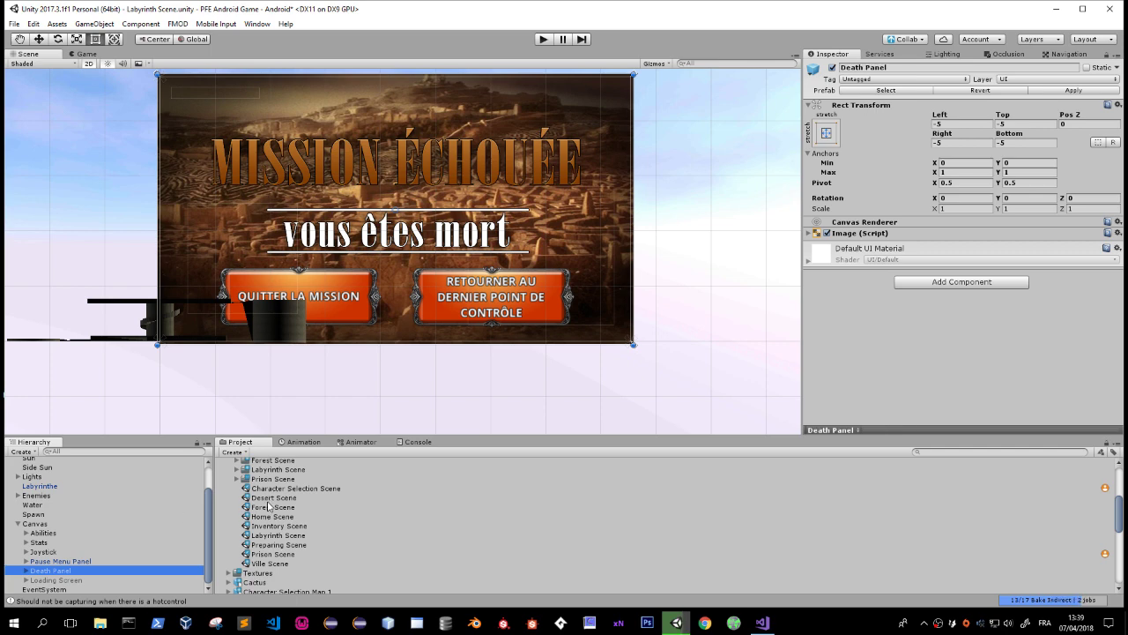
key(ctrl+s)
Check the Ville Scene's Pause Menu Panel, then open Character Selection Scene and start Play.
click(541, 56)
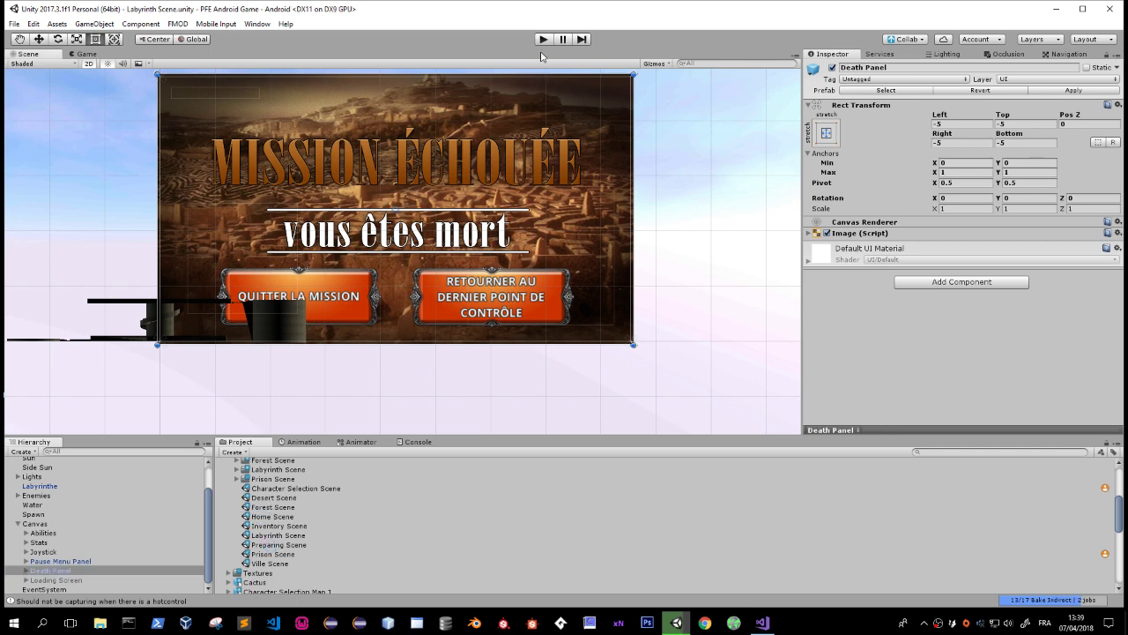
double_click(273, 563)
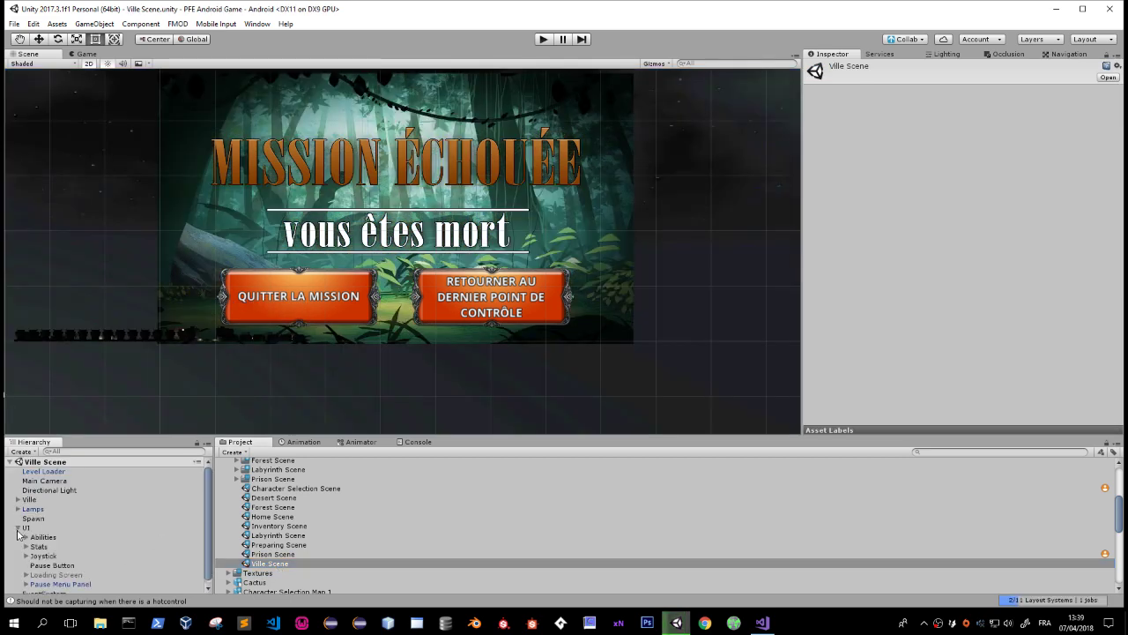
click(49, 584)
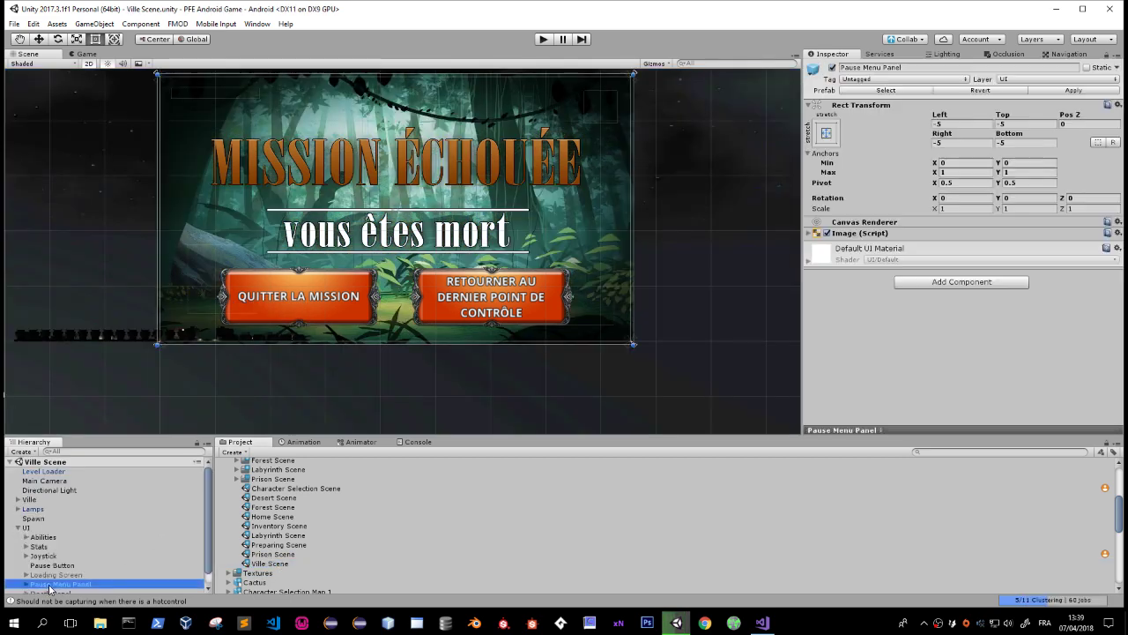
double_click(291, 489)
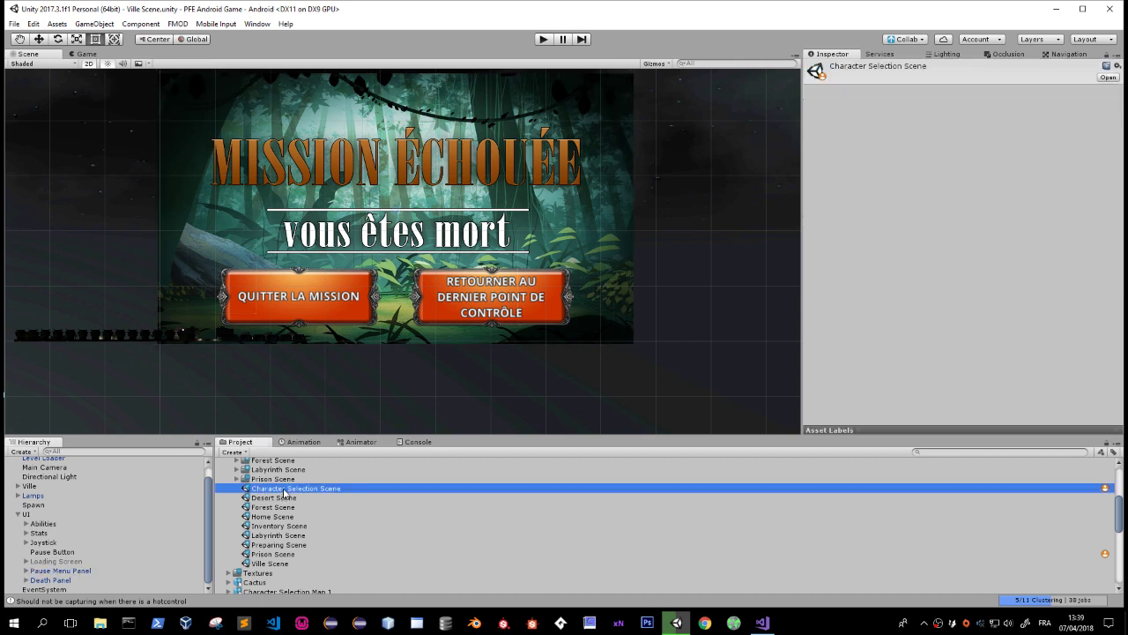
click(543, 38)
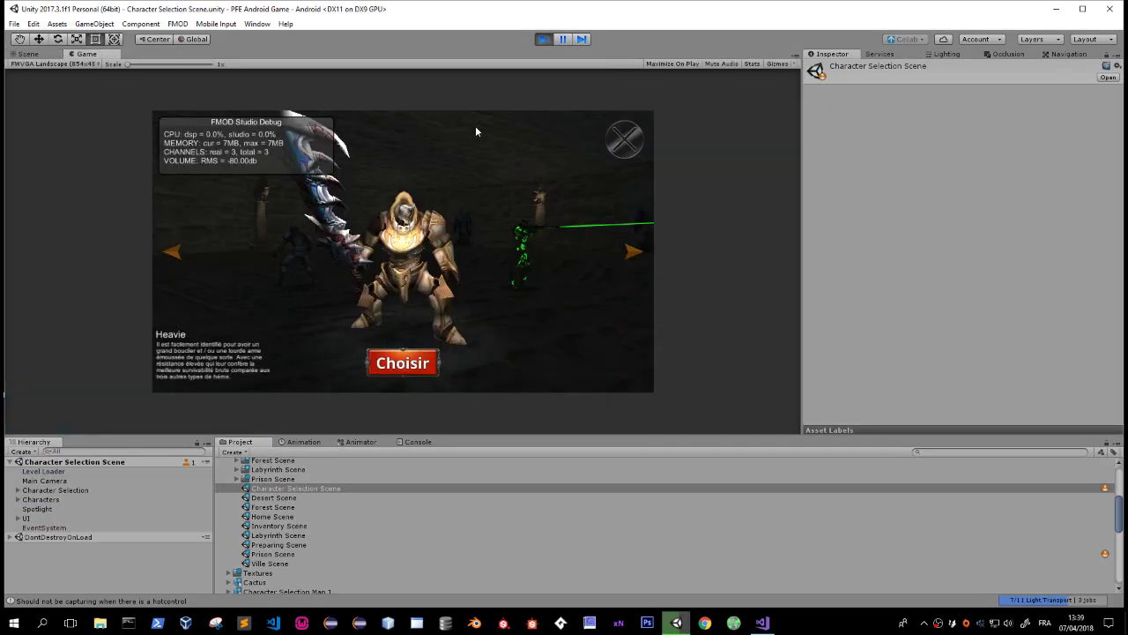
Play into the Labyrinthe battle, move with the joystick, stop Play, and reopen the Labyrinth Scene.
click(399, 362)
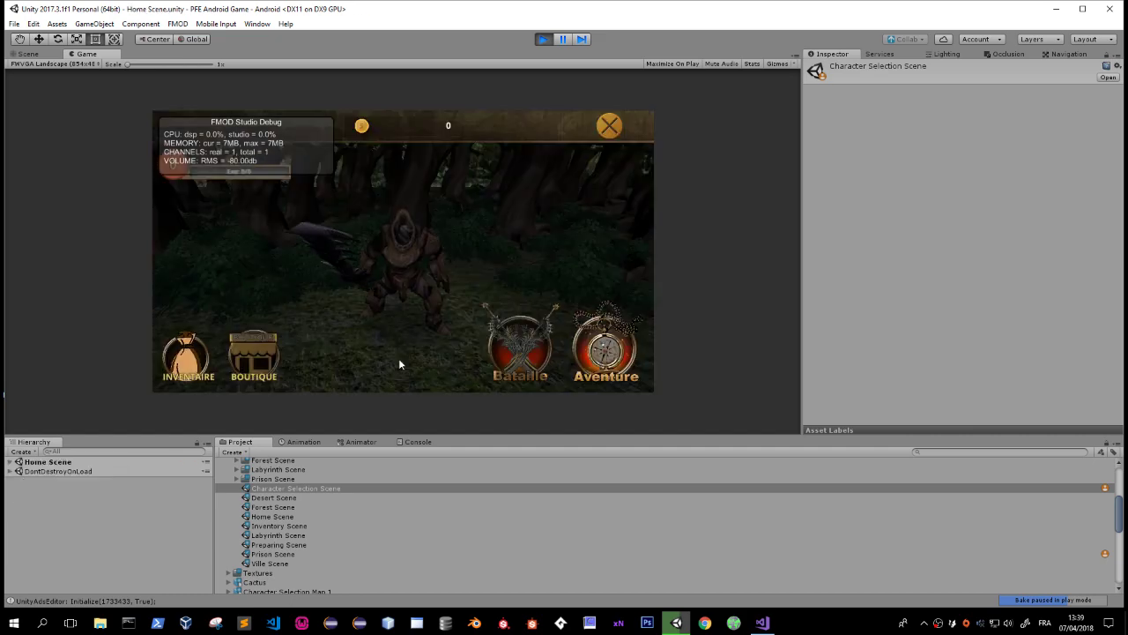
click(606, 352)
click(428, 312)
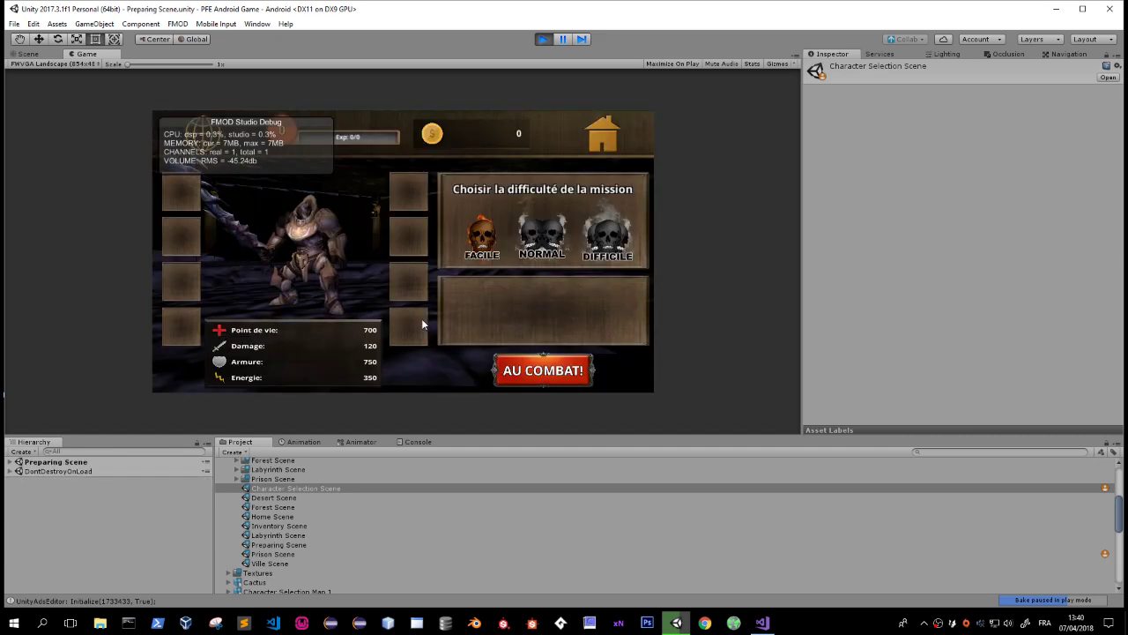
click(551, 366)
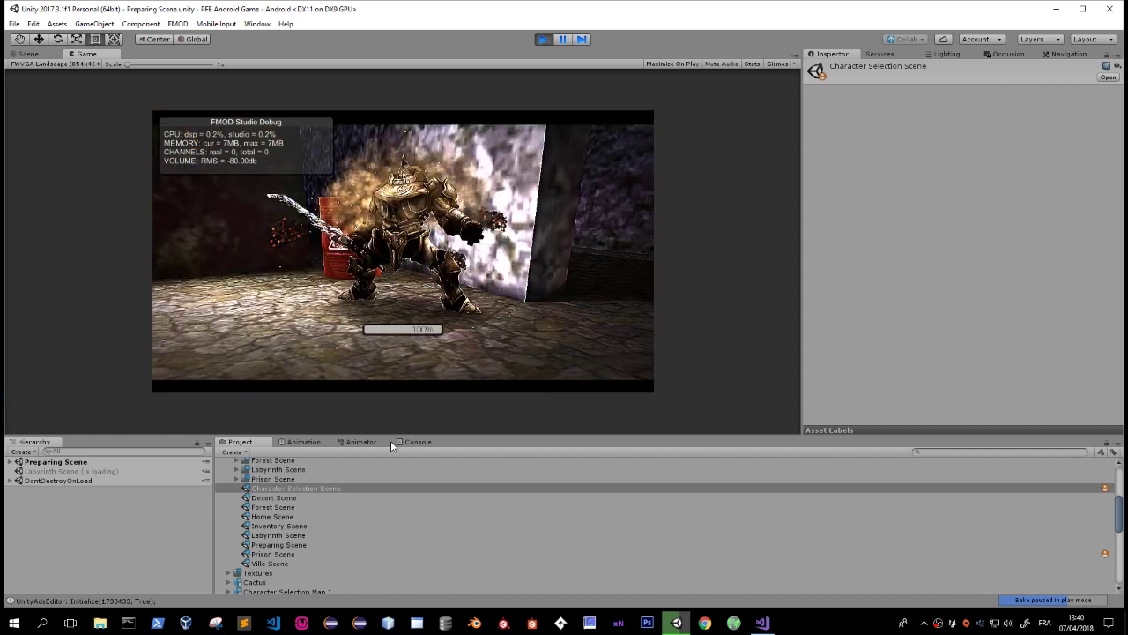
drag(291, 325, 306, 226)
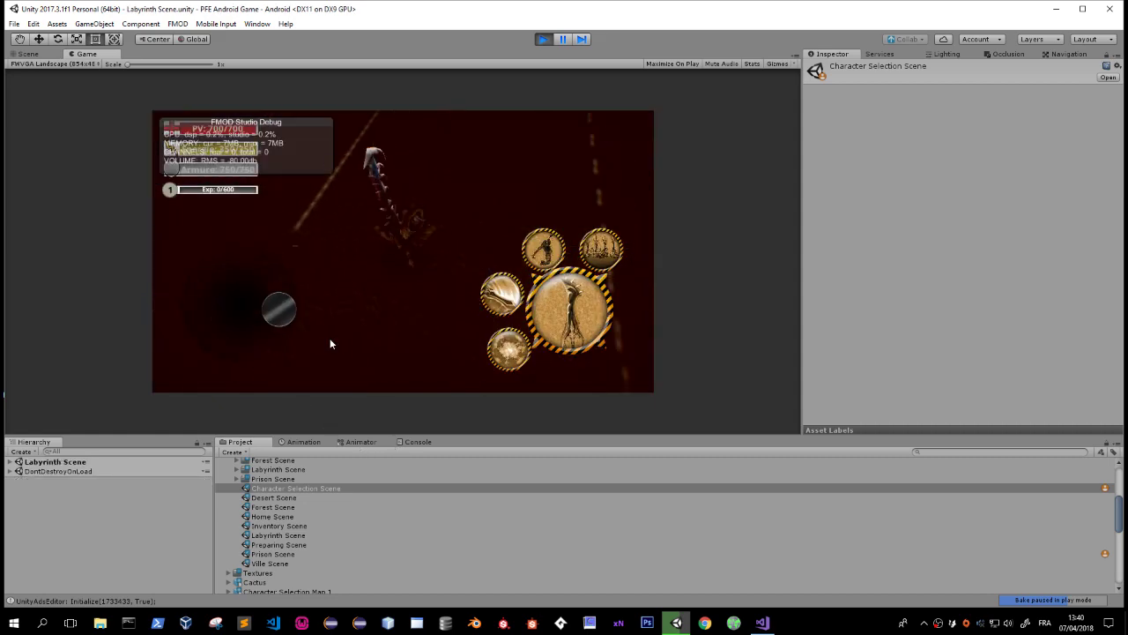
key(ctrl+p)
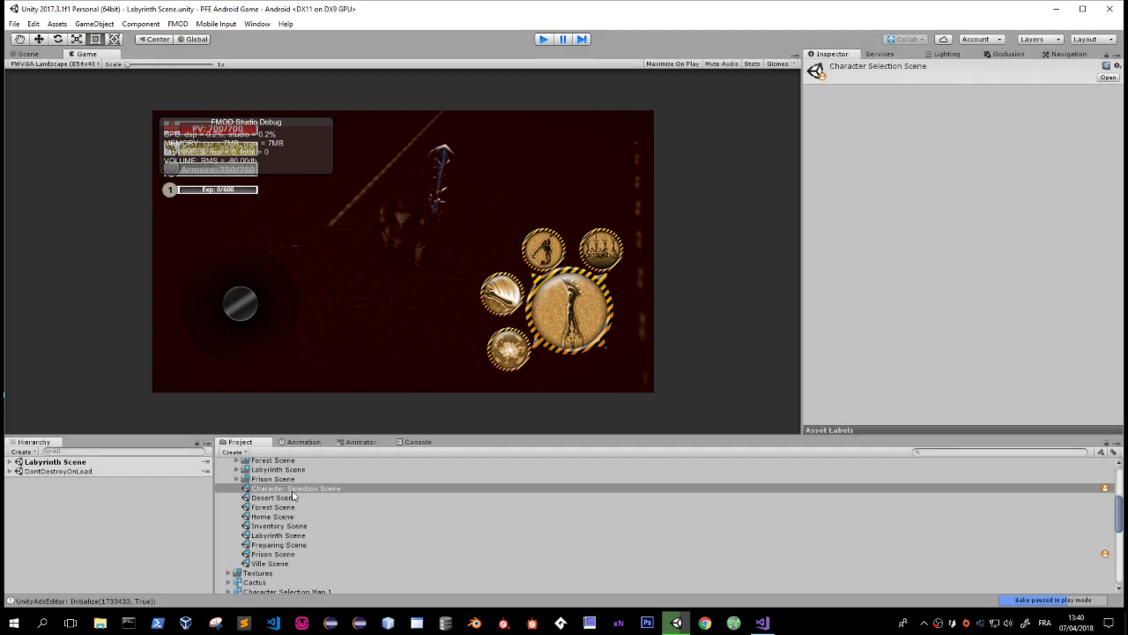
double_click(275, 535)
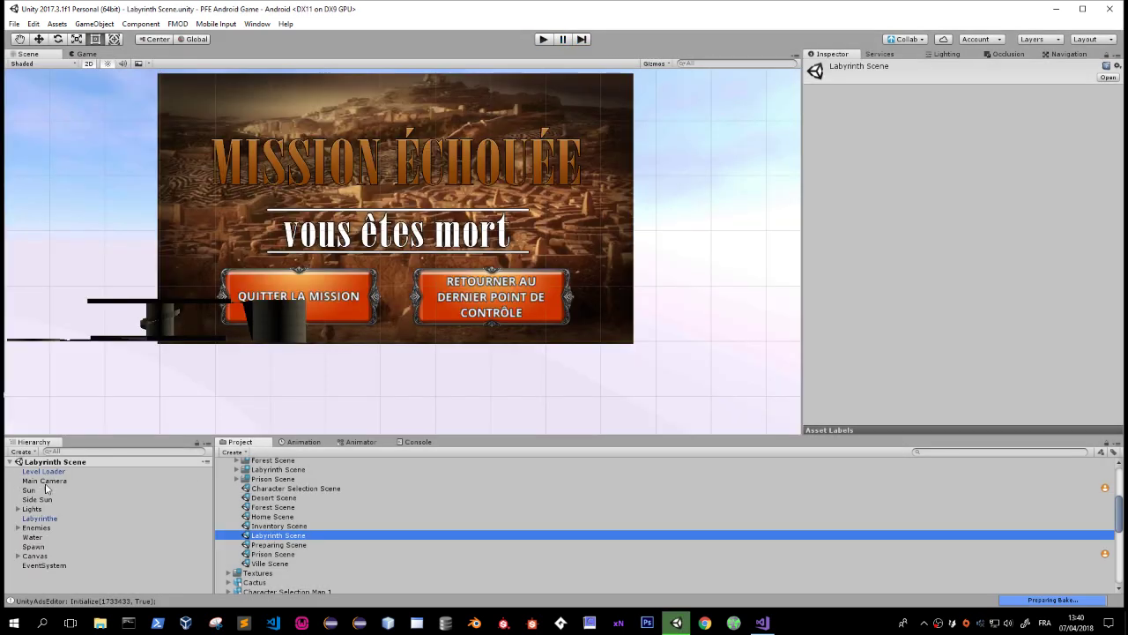
Remove the Main Camera's Post Processing Behaviour component, then open Character Selection Scene and play.
click(44, 481)
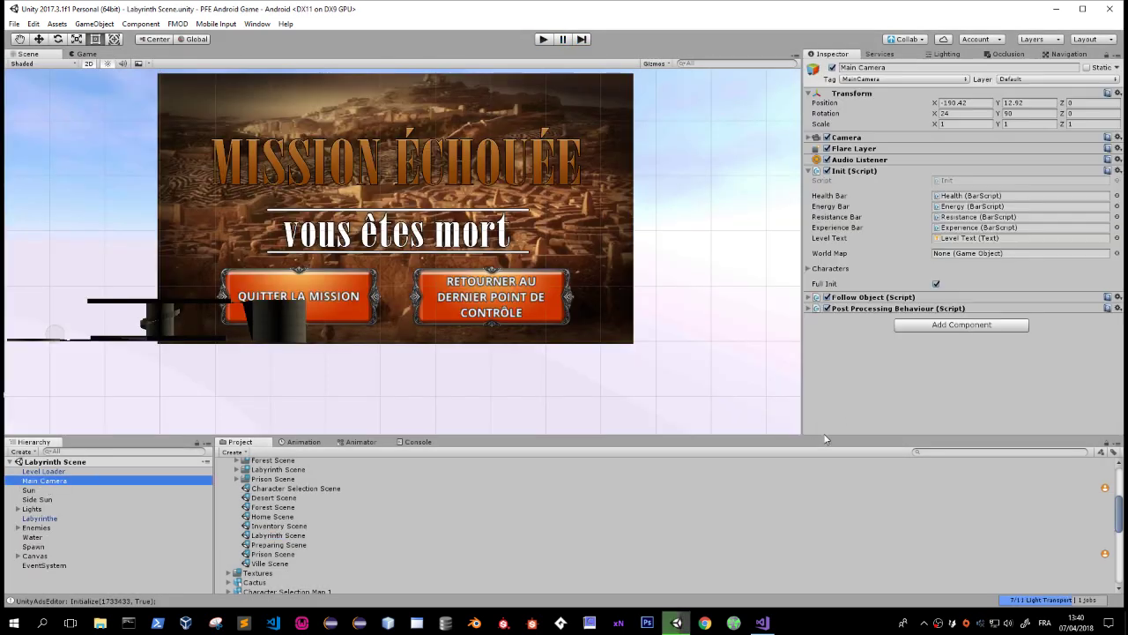
right_click(865, 308)
click(907, 333)
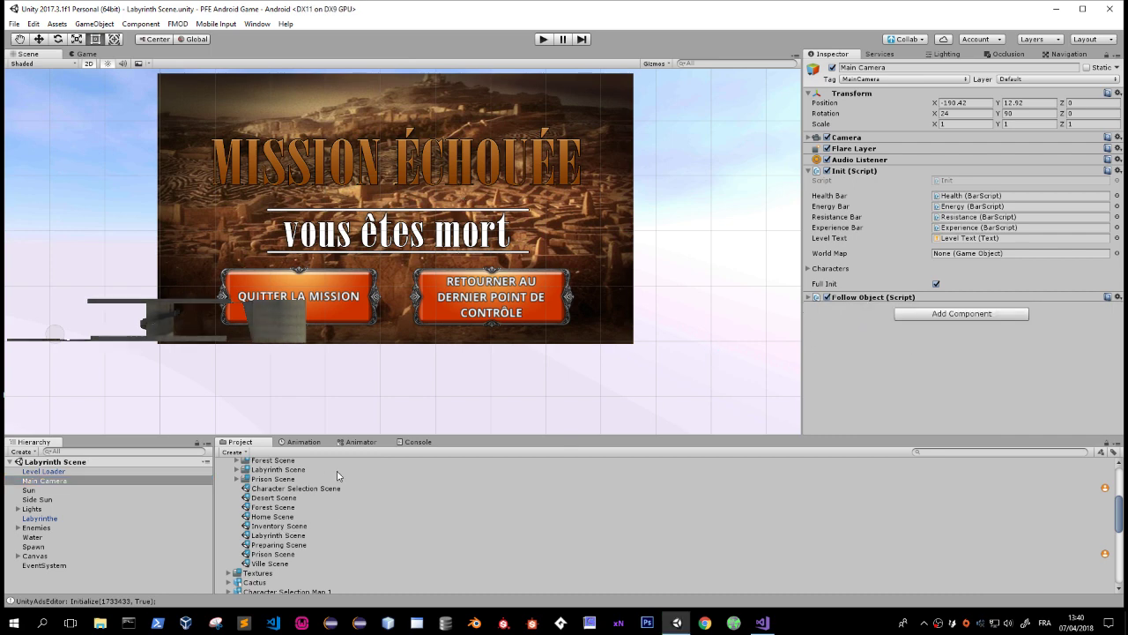
double_click(308, 489)
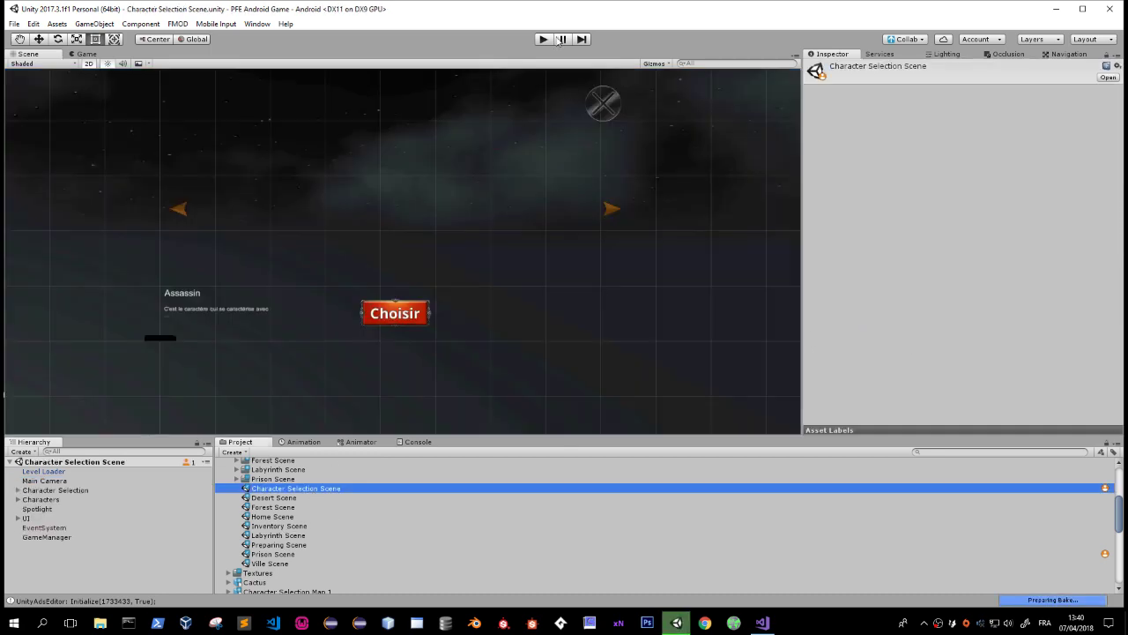
click(544, 40)
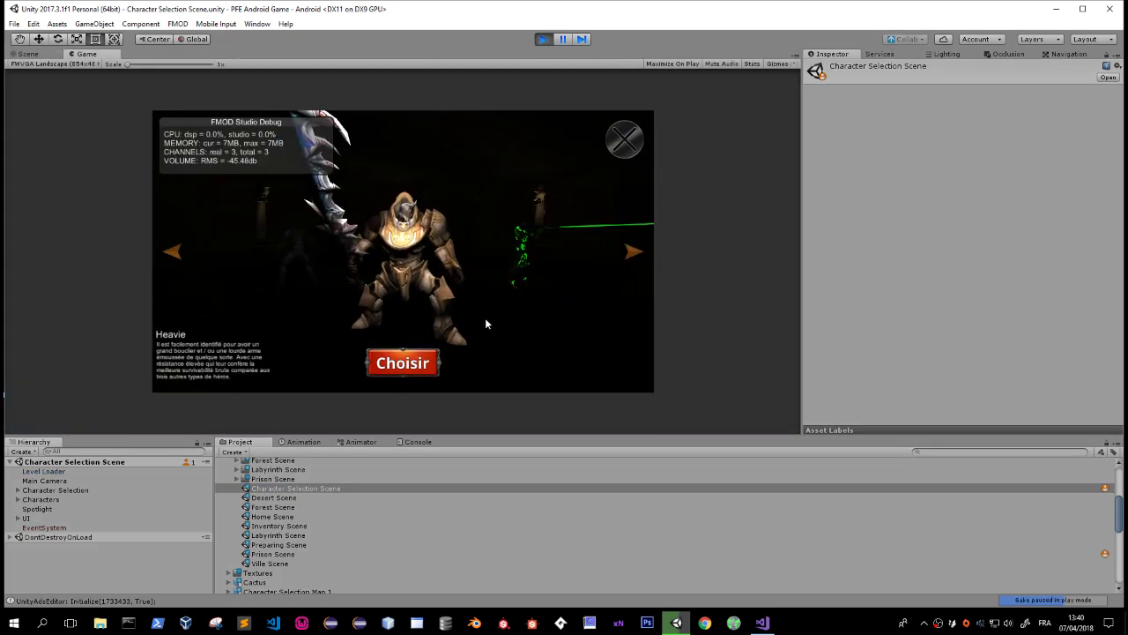
click(420, 358)
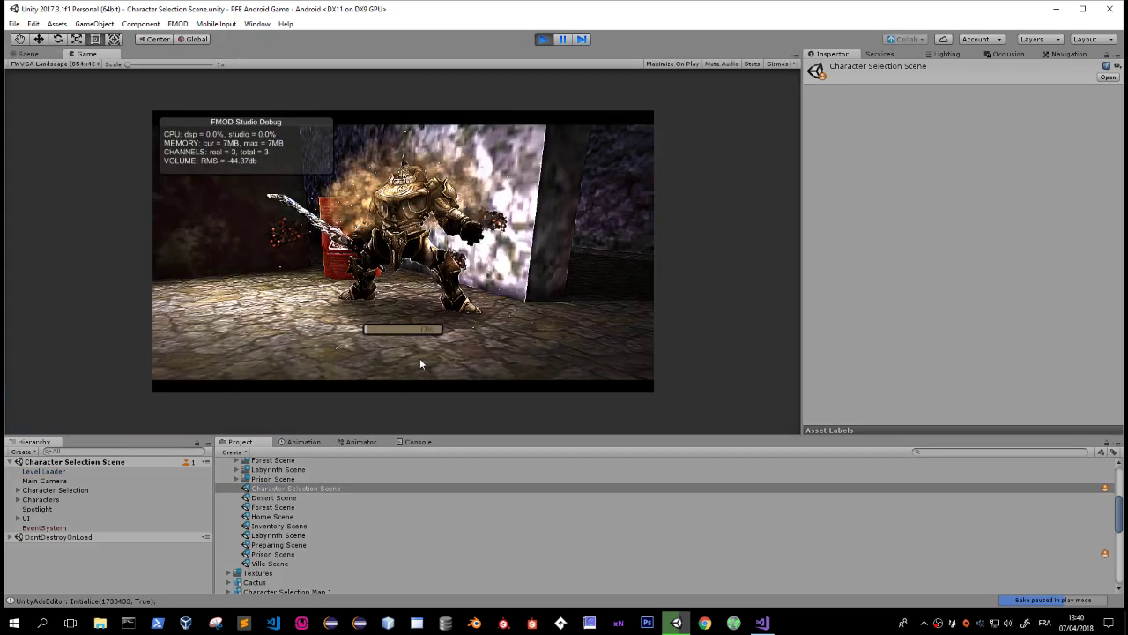
click(592, 349)
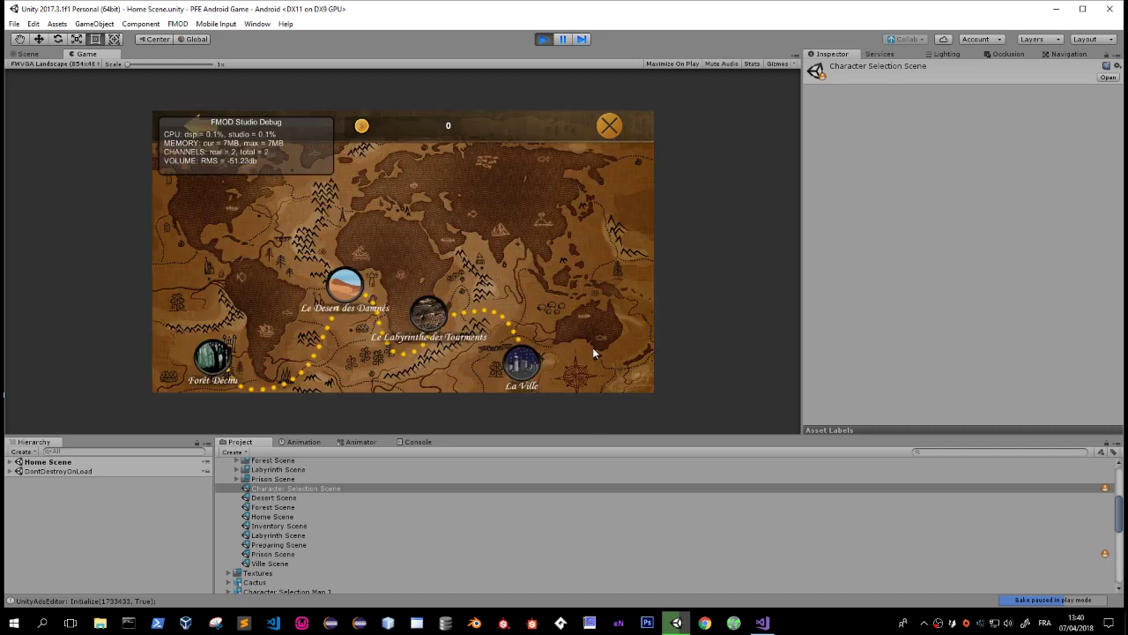
click(428, 319)
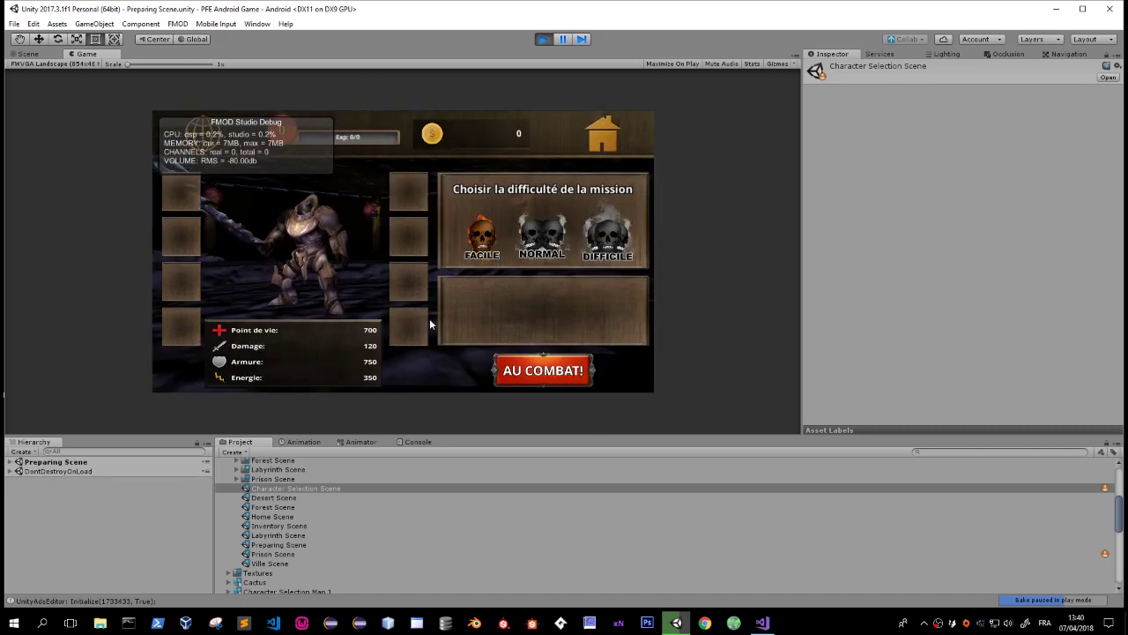
click(528, 371)
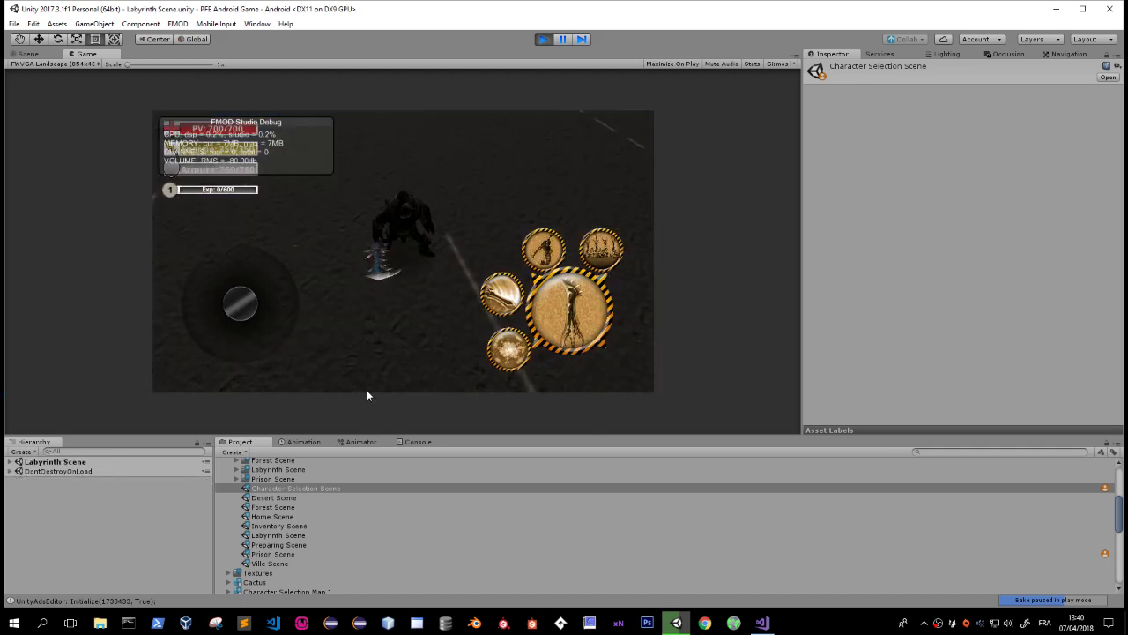
mouse_move(236, 328)
mouse_down()
mouse_move(105, 196)
mouse_move(344, 189)
mouse_up()
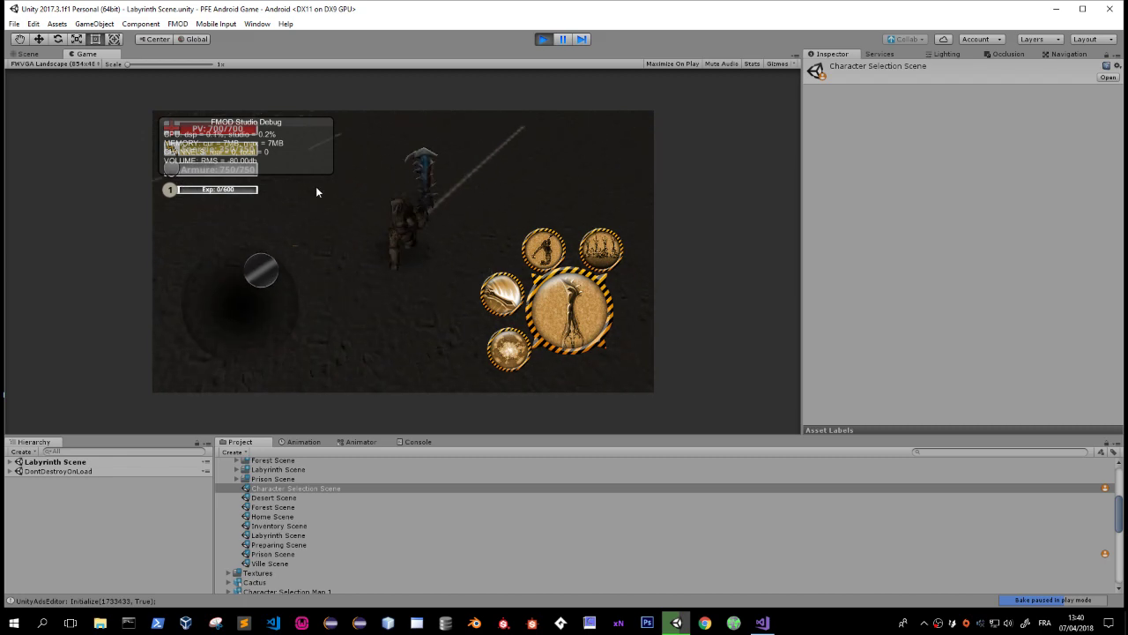
drag(215, 150, 292, 284)
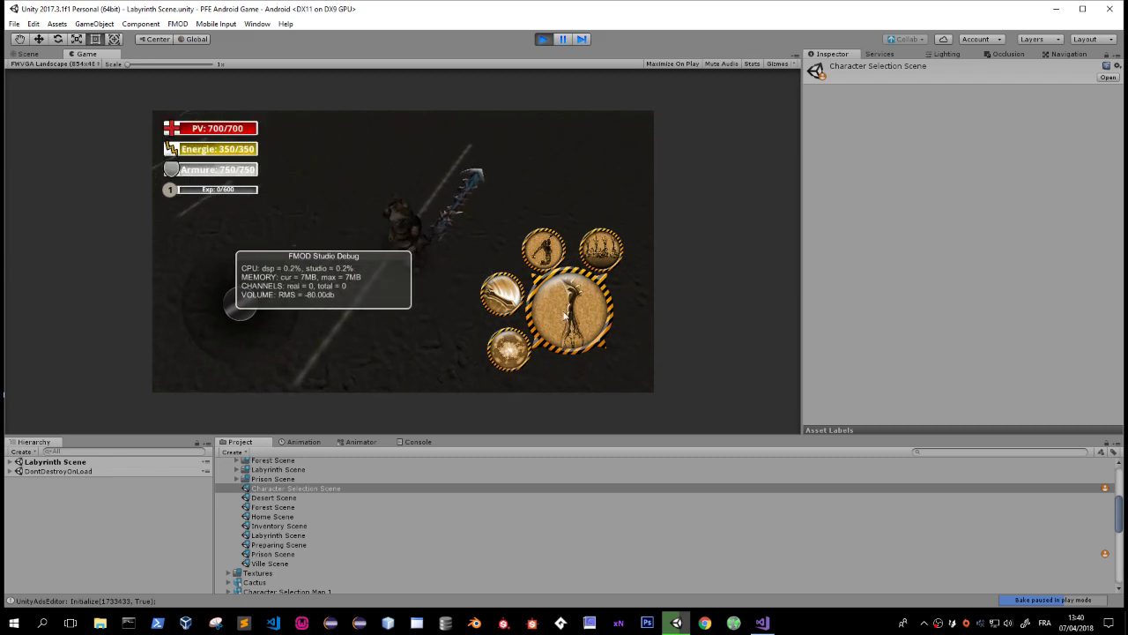
click(540, 39)
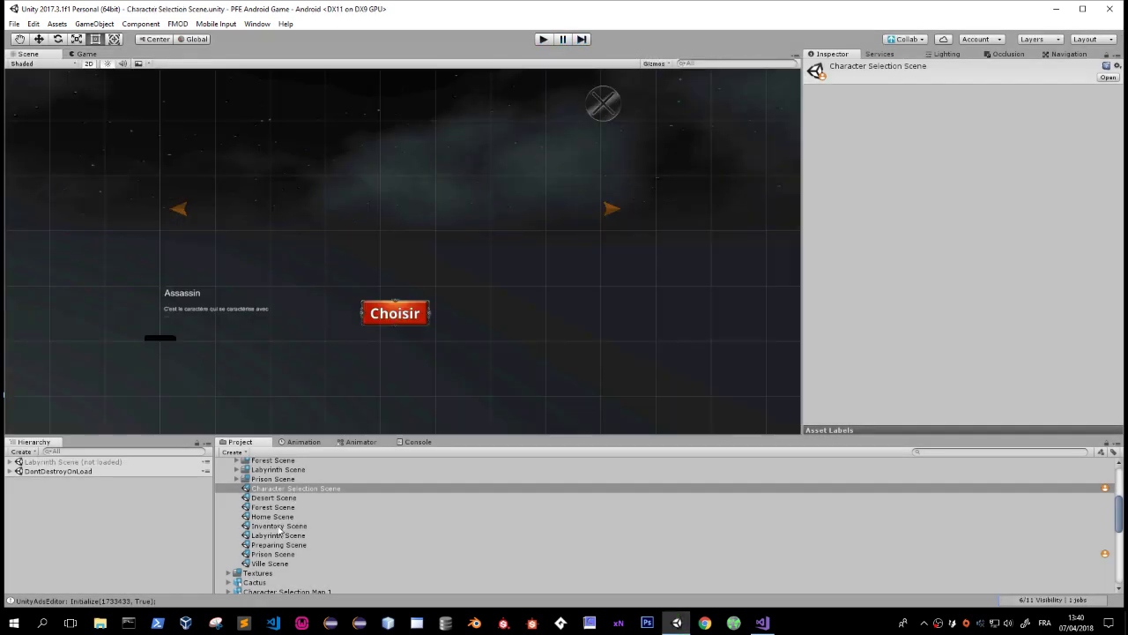
Deactivate the Labyrinth Scene's Death Panel and Pause Menu Panel under Canvas.
click(279, 526)
click(278, 535)
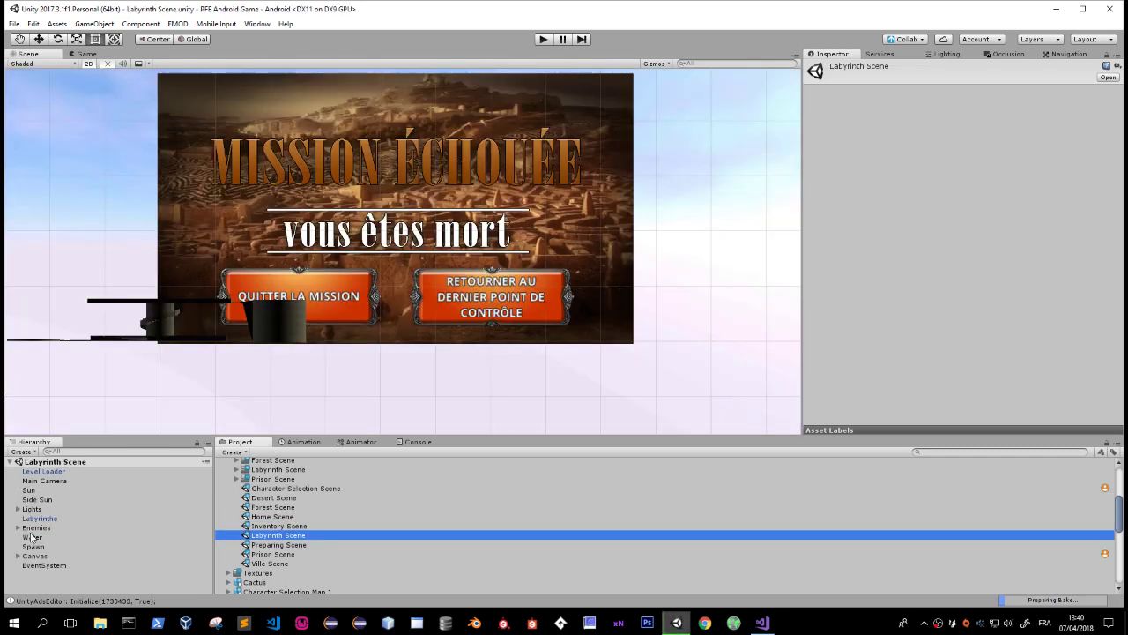
click(15, 556)
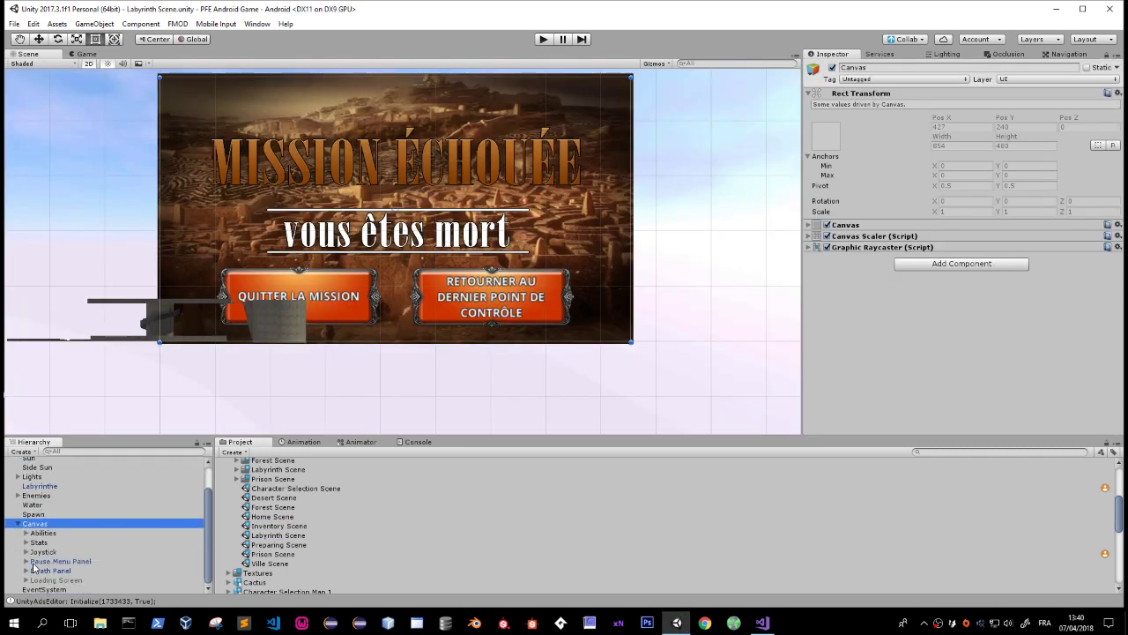
click(50, 570)
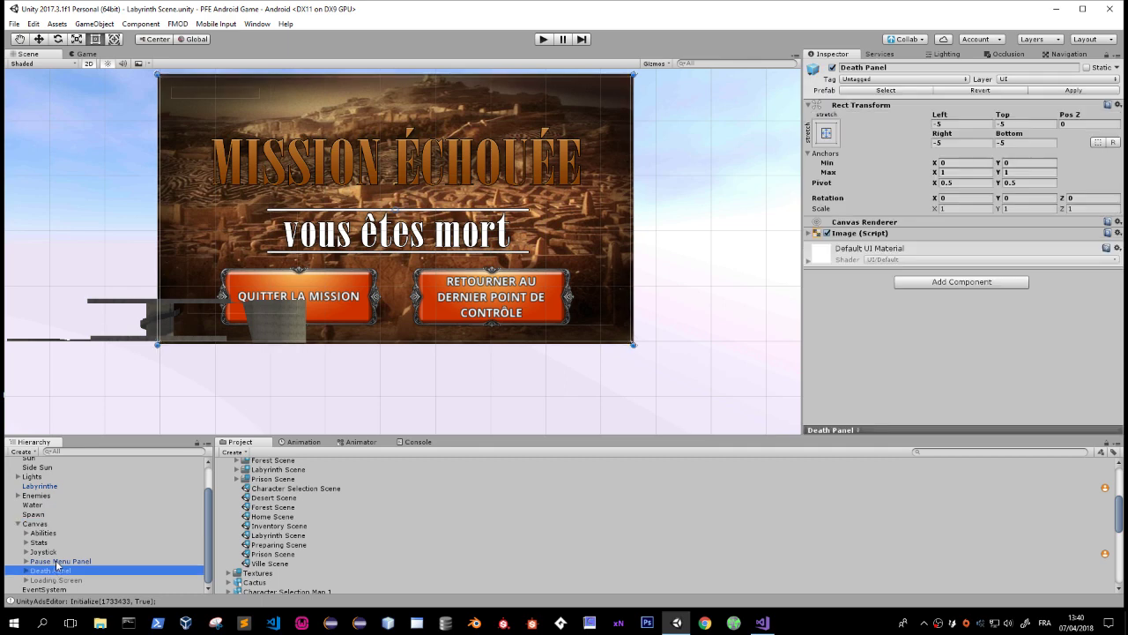
ctrl+click(60, 560)
click(832, 68)
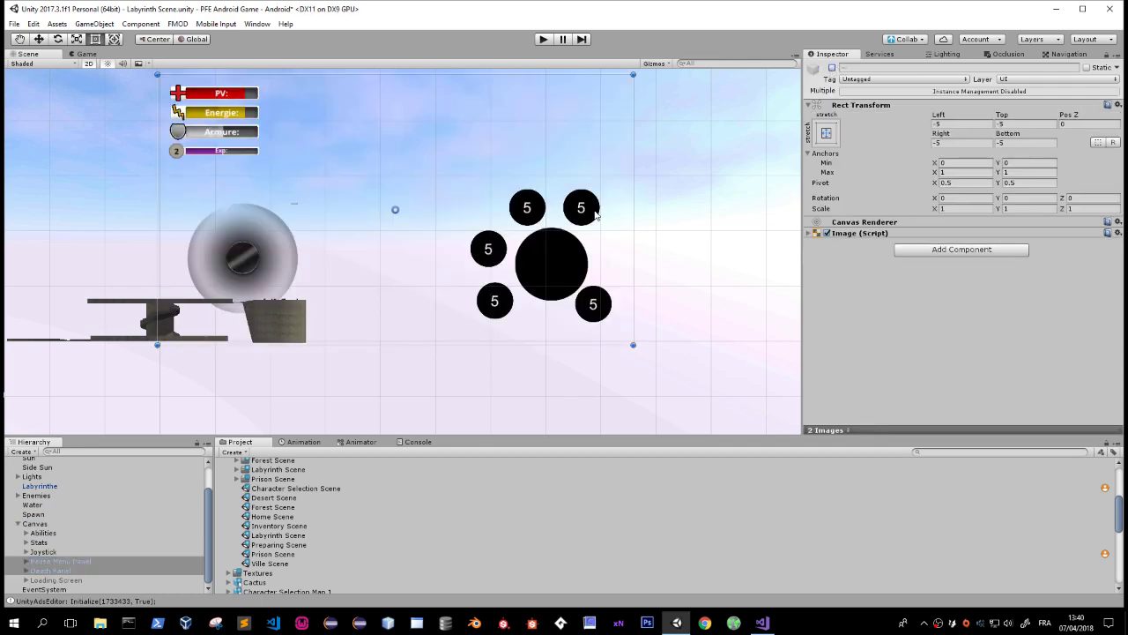
Open the Desert Scene, saving the Labyrinth changes when prompted.
middle_drag(471, 228, 497, 258)
click(293, 280)
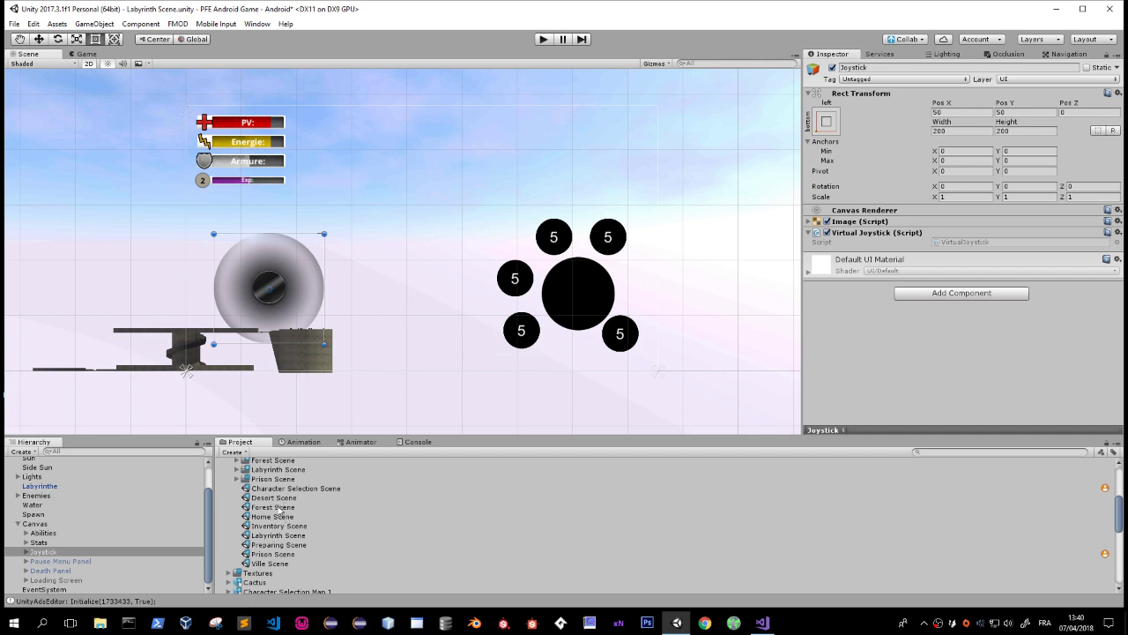
double_click(276, 499)
click(546, 337)
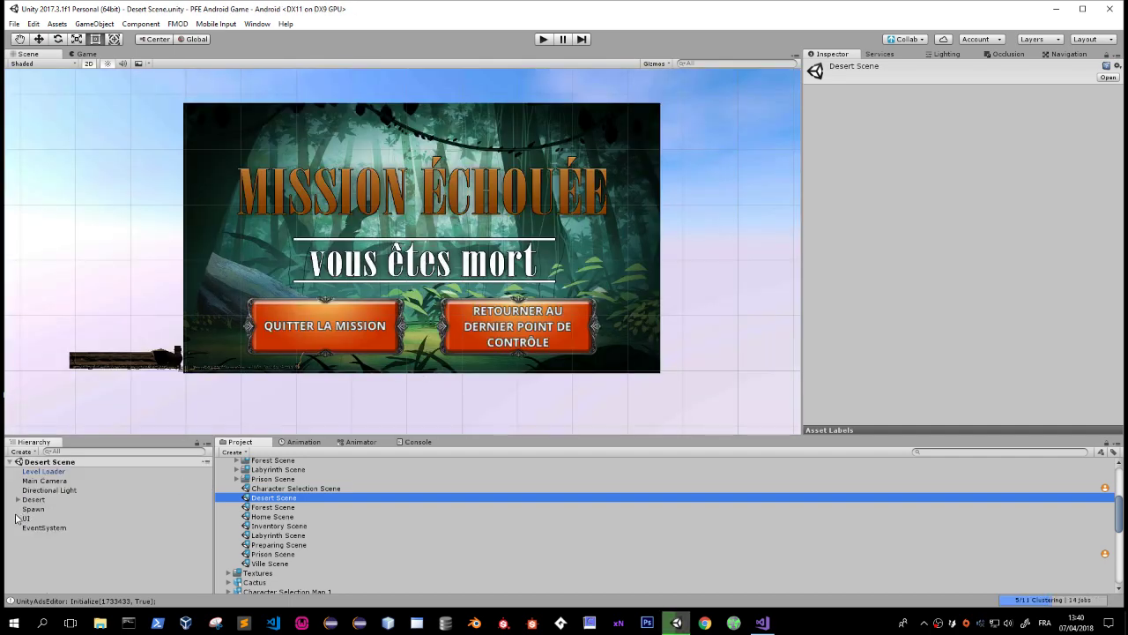
Inspect the Desert Scene's UI children: Joystick, Stats, Abilities and the Ability1 button.
click(16, 518)
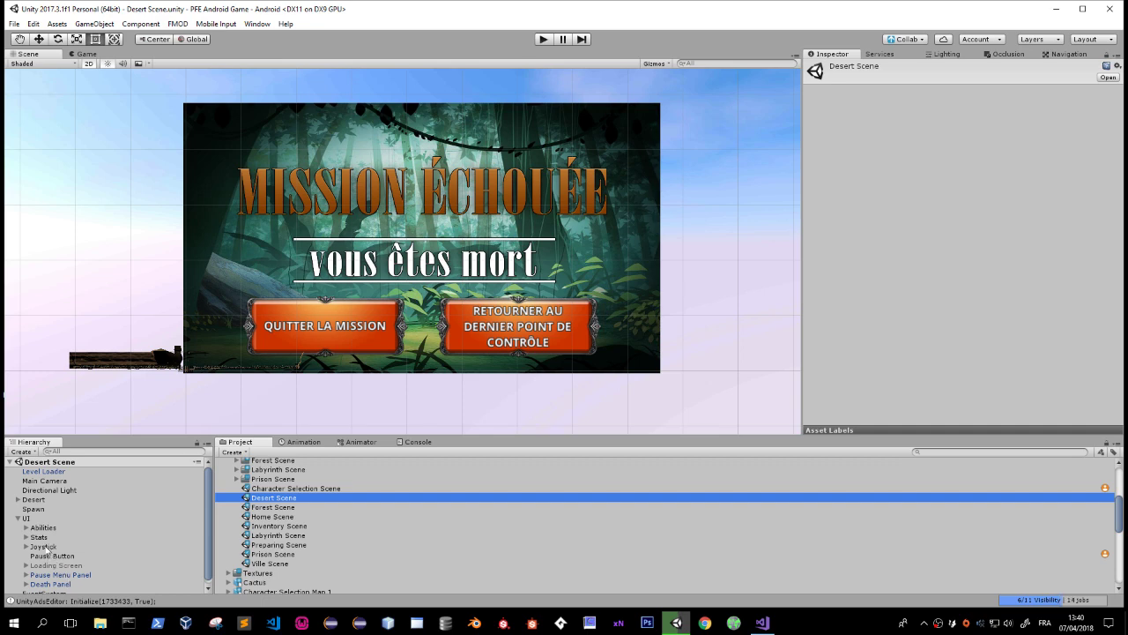
click(42, 545)
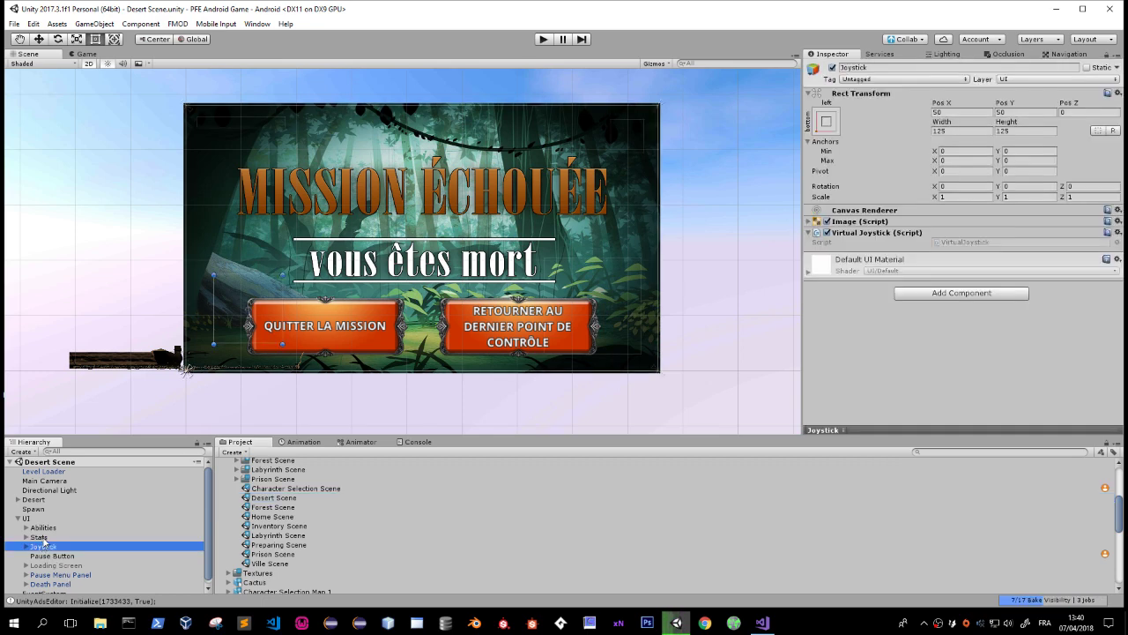
click(39, 537)
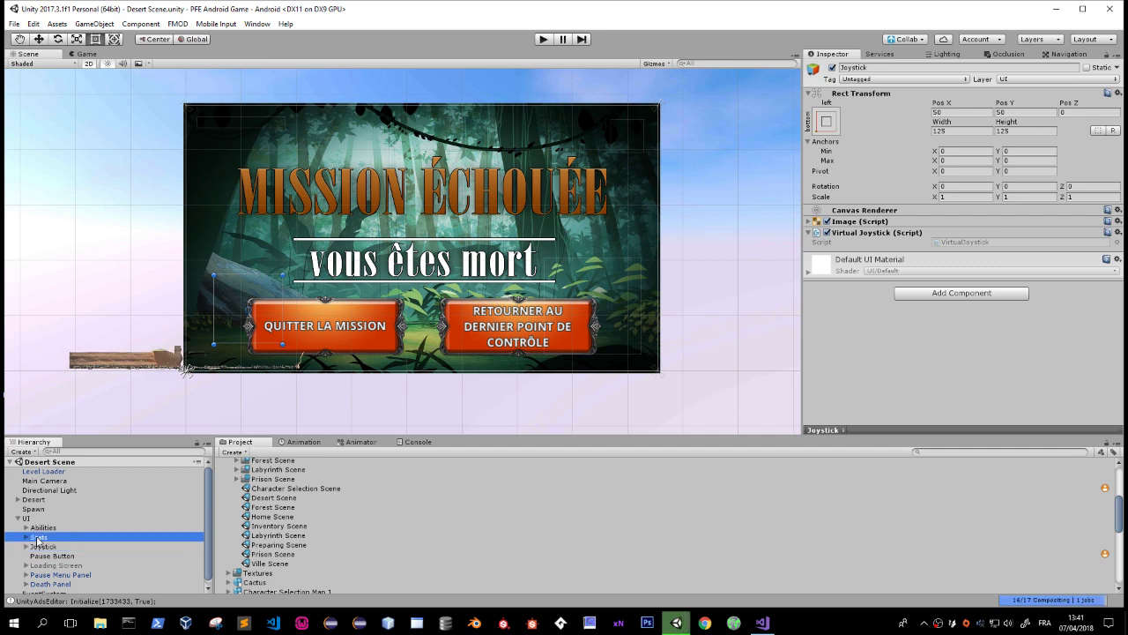
click(52, 527)
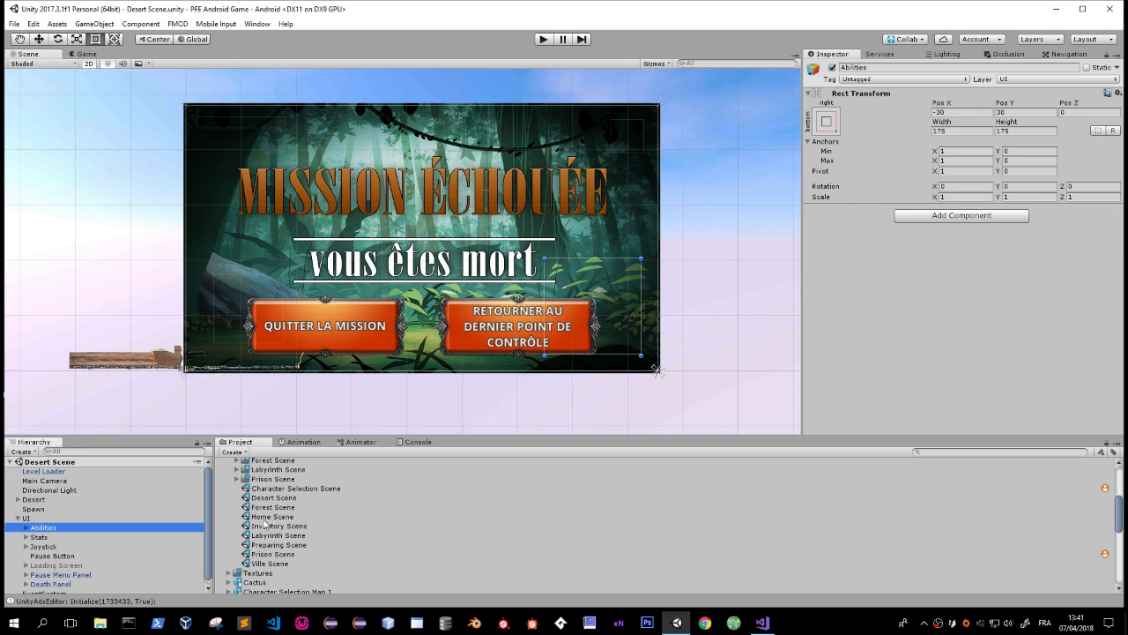
click(26, 528)
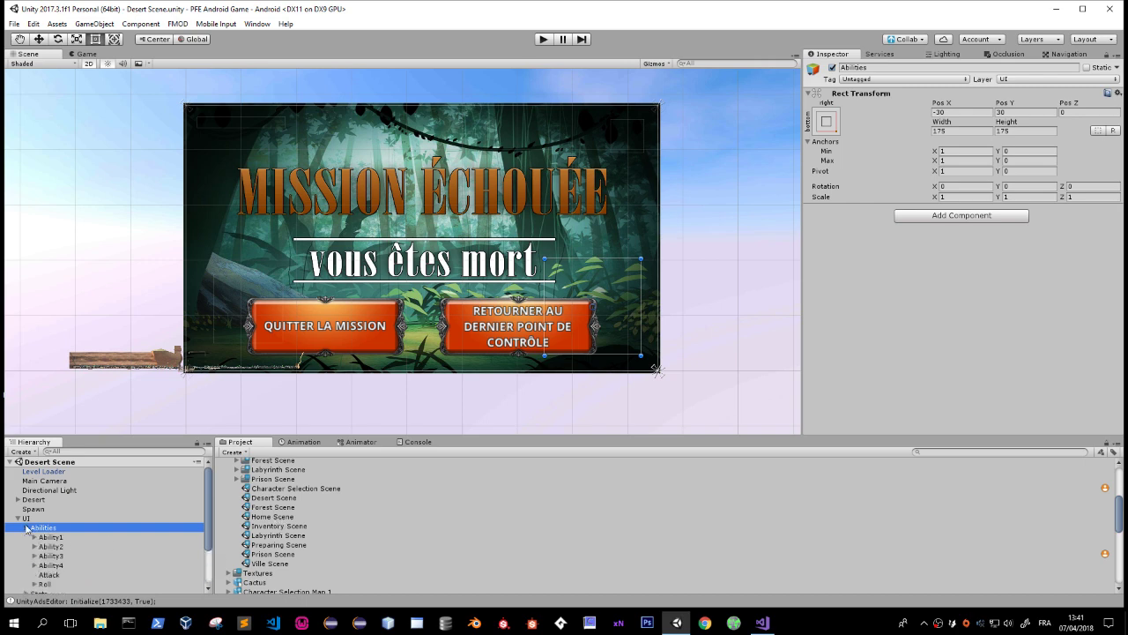
click(33, 538)
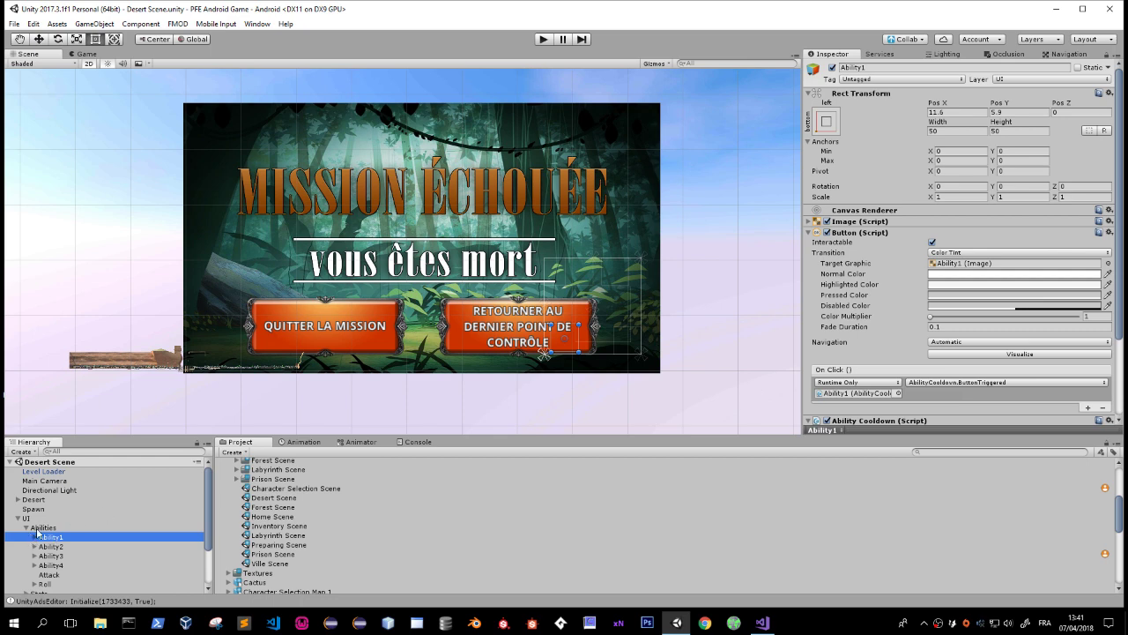
click(27, 527)
Select Abilities and Joystick together, then reopen the Labyrinth Scene.
click(39, 527)
ctrl+click(44, 547)
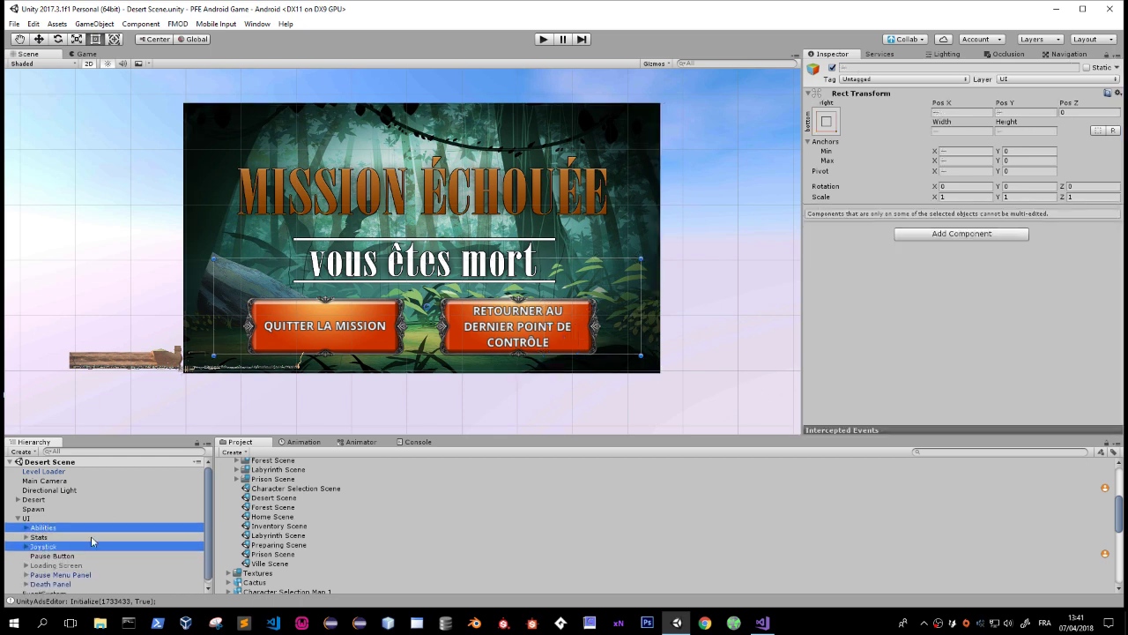
double_click(275, 535)
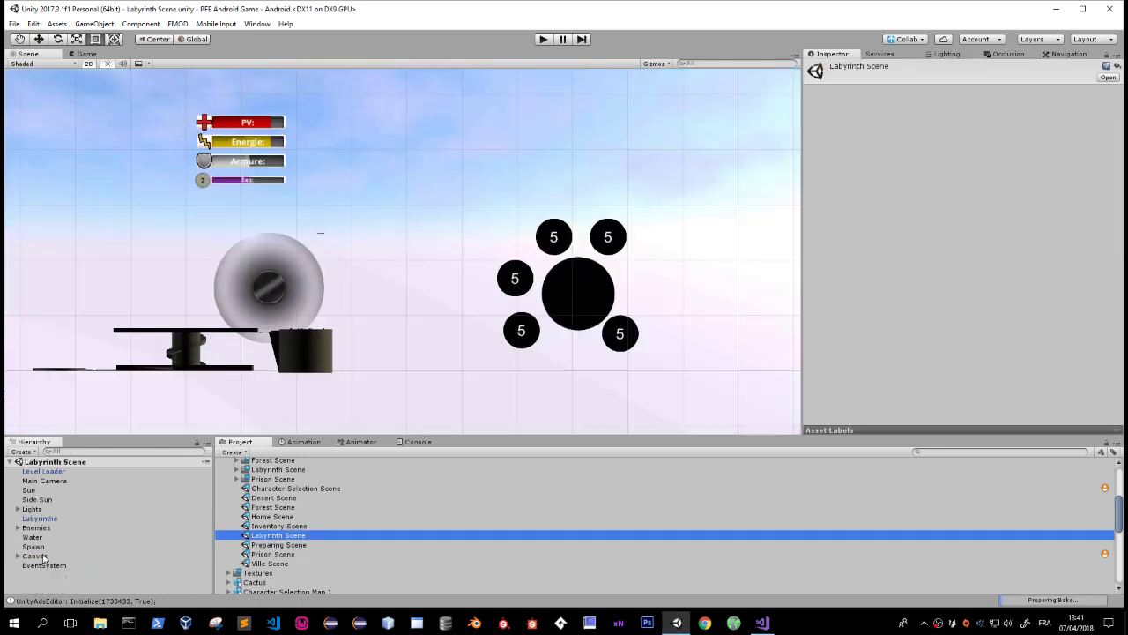
Paste the Desert Scene's Abilities and Joystick under the Labyrinth Canvas.
click(42, 557)
key(ctrl+v)
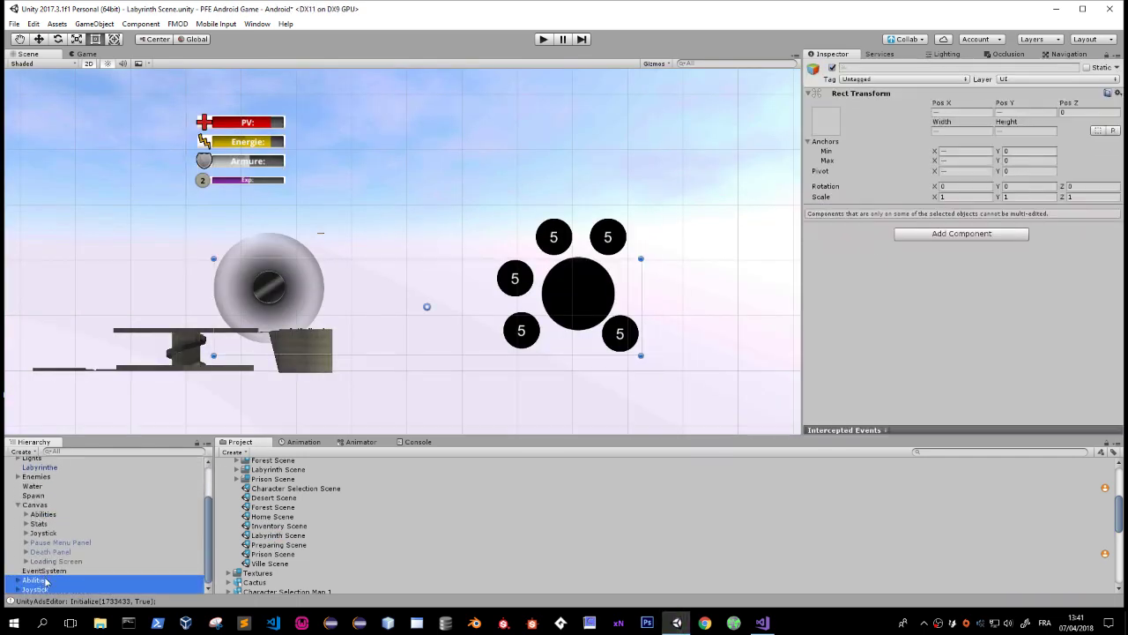
mouse_move(46, 582)
mouse_down()
mouse_move(59, 516)
mouse_move(57, 527)
mouse_up()
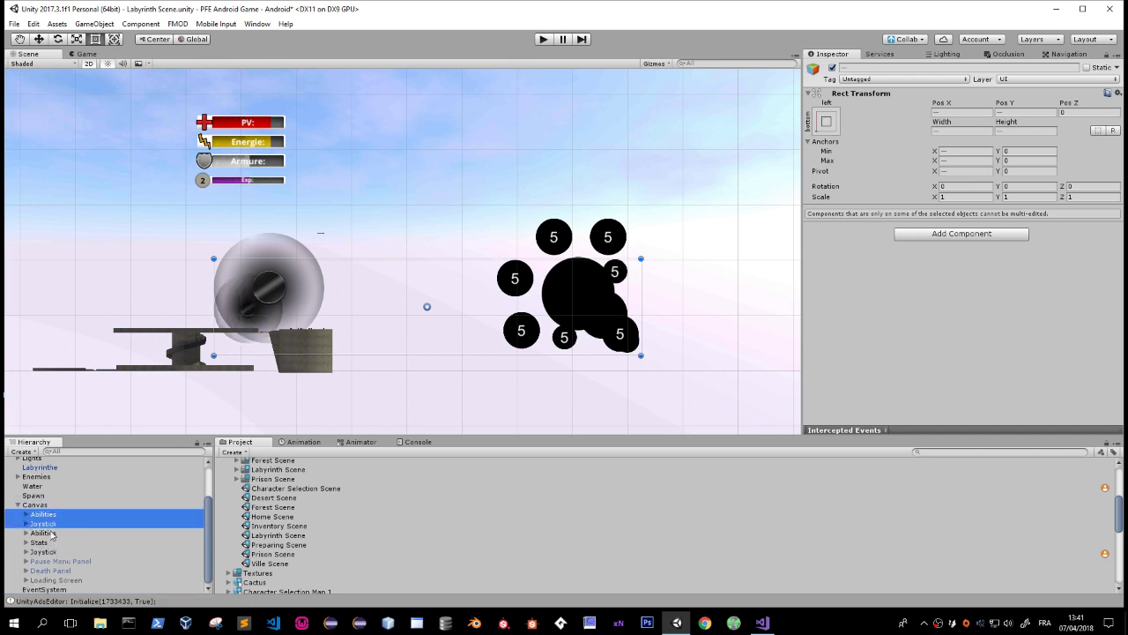
Delete the old Abilities and Joystick, save the scene, and open Character Selection Scene.
click(52, 532)
ctrl+click(43, 551)
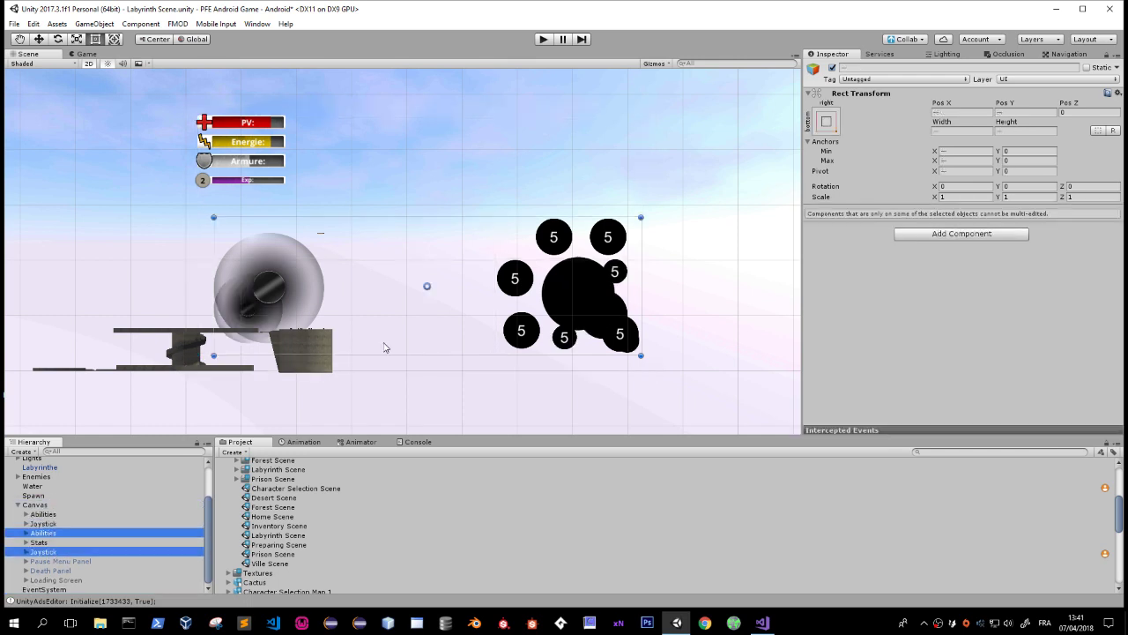
key(Delete)
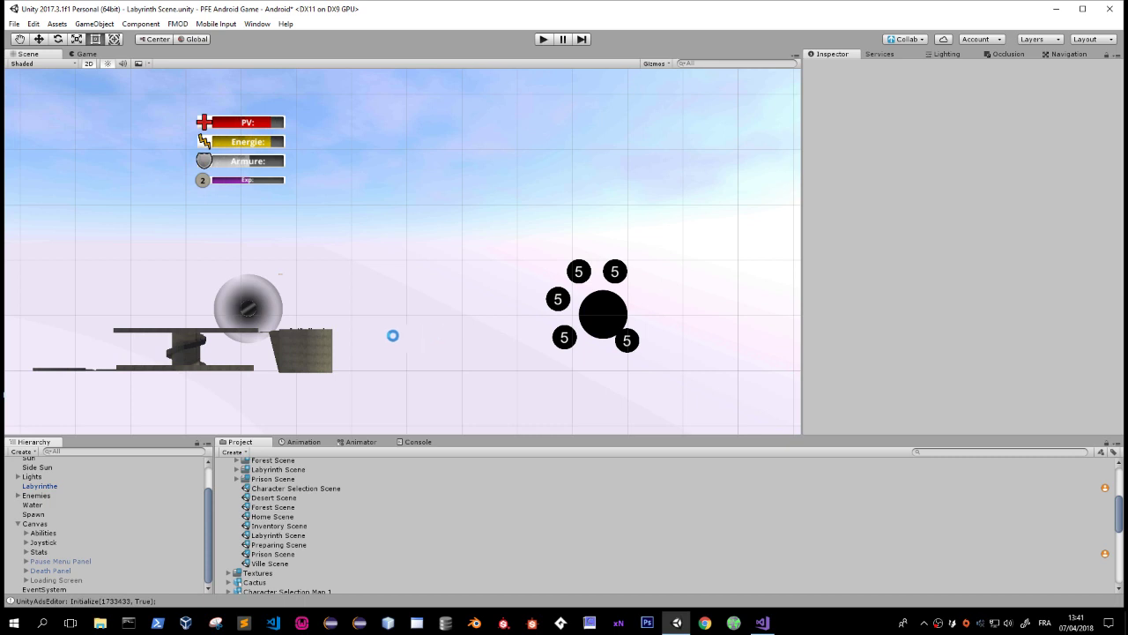
key(ctrl+s)
double_click(271, 488)
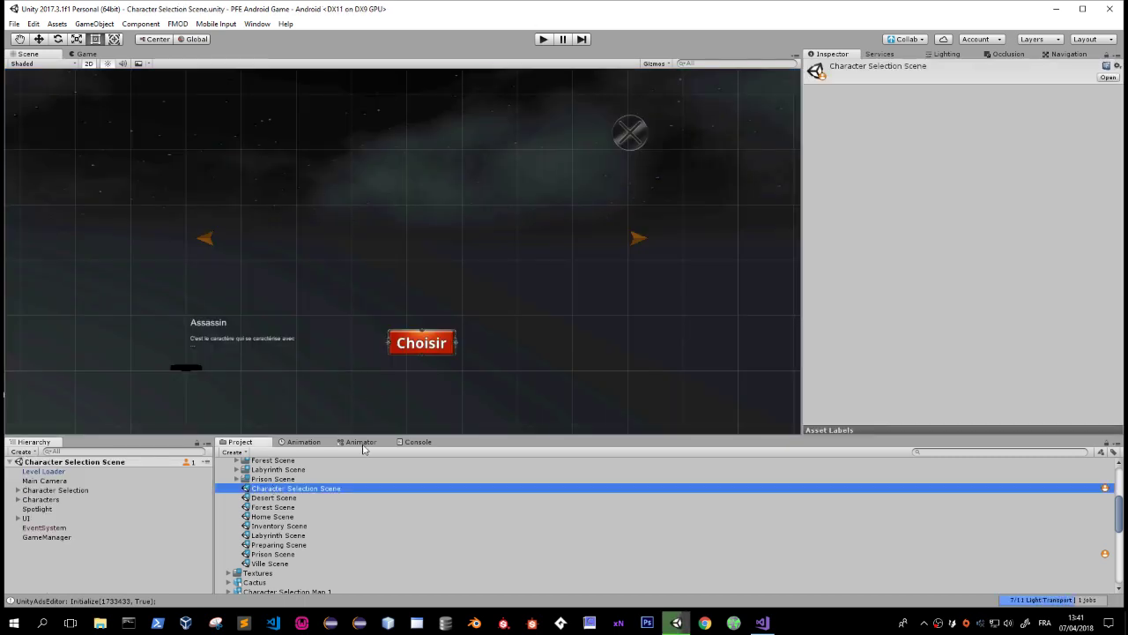
Test-play into the La Ville level, stop the preview, and open the Ville Scene.
click(545, 40)
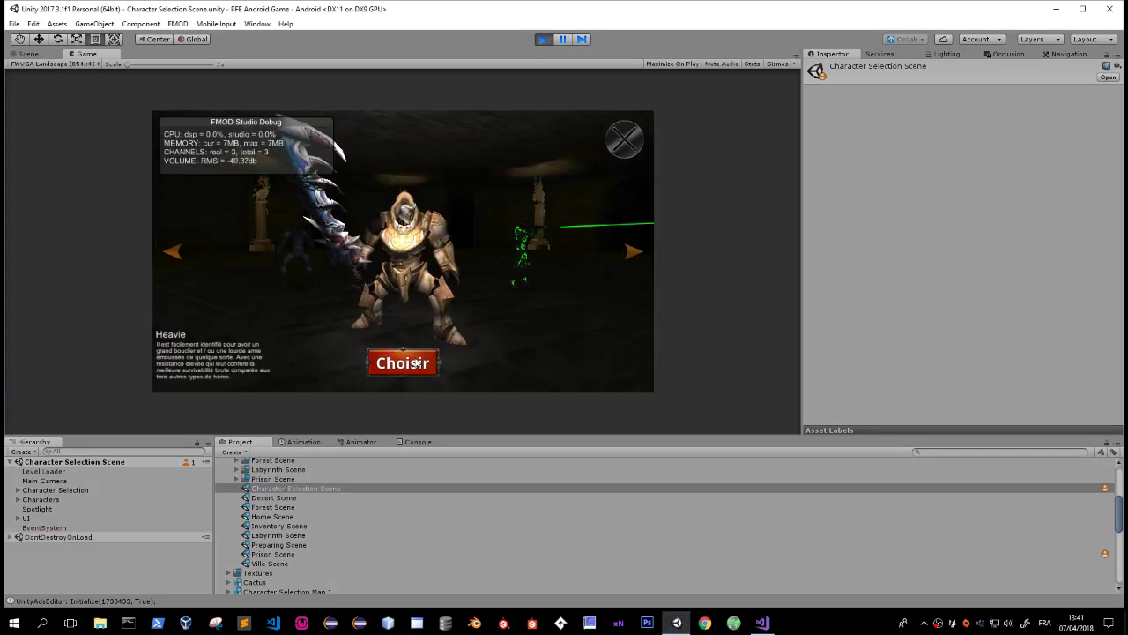
click(420, 356)
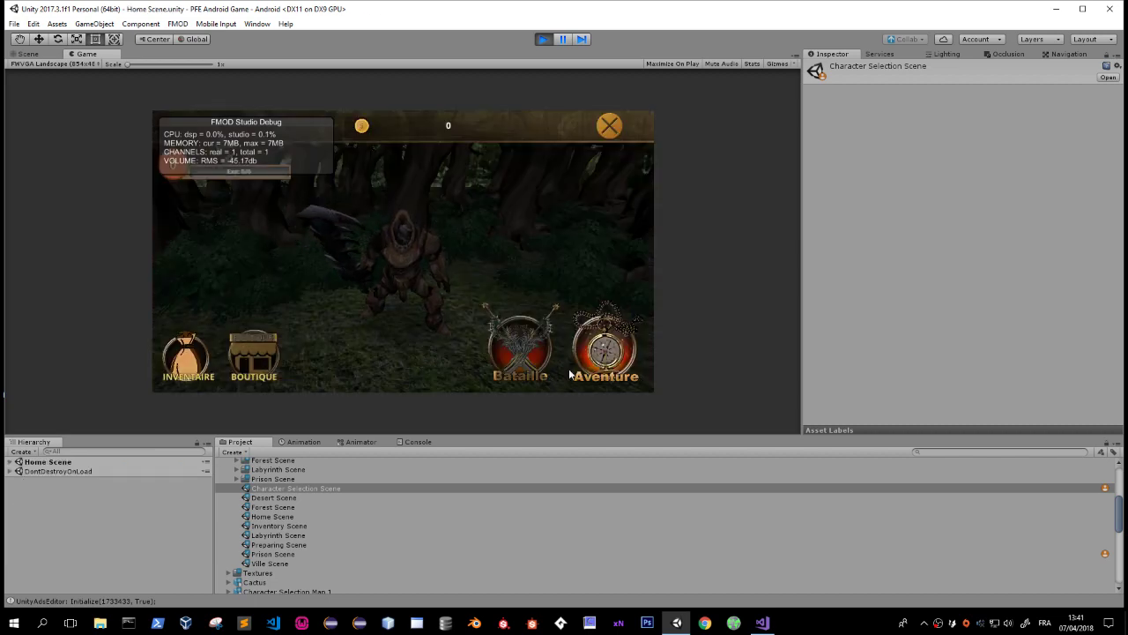
click(572, 341)
click(532, 368)
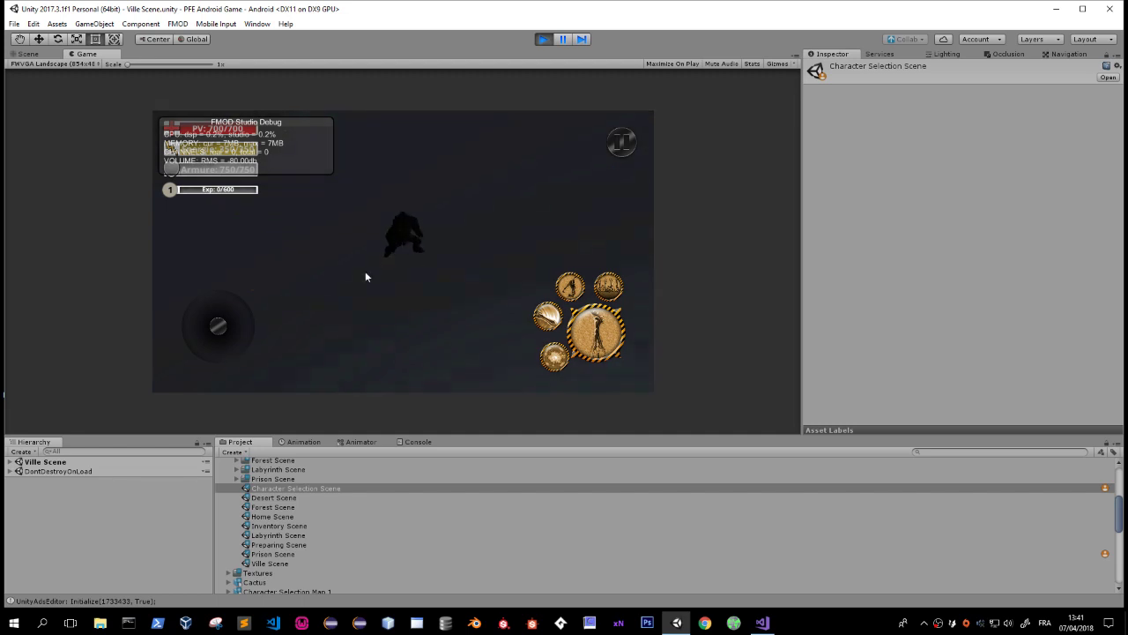
click(543, 38)
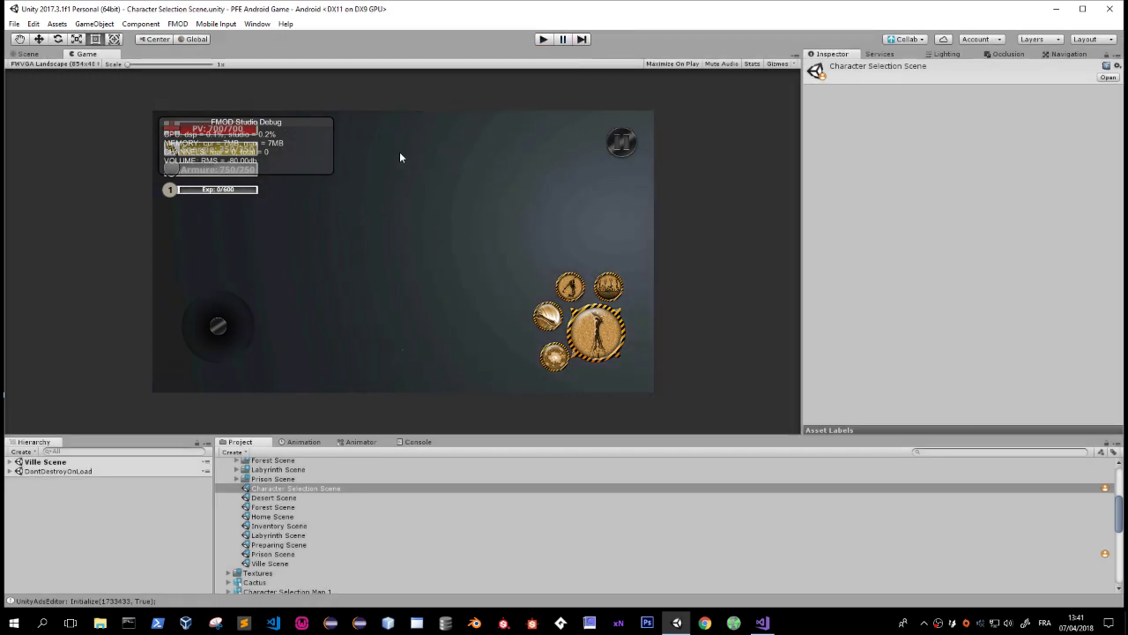
double_click(278, 566)
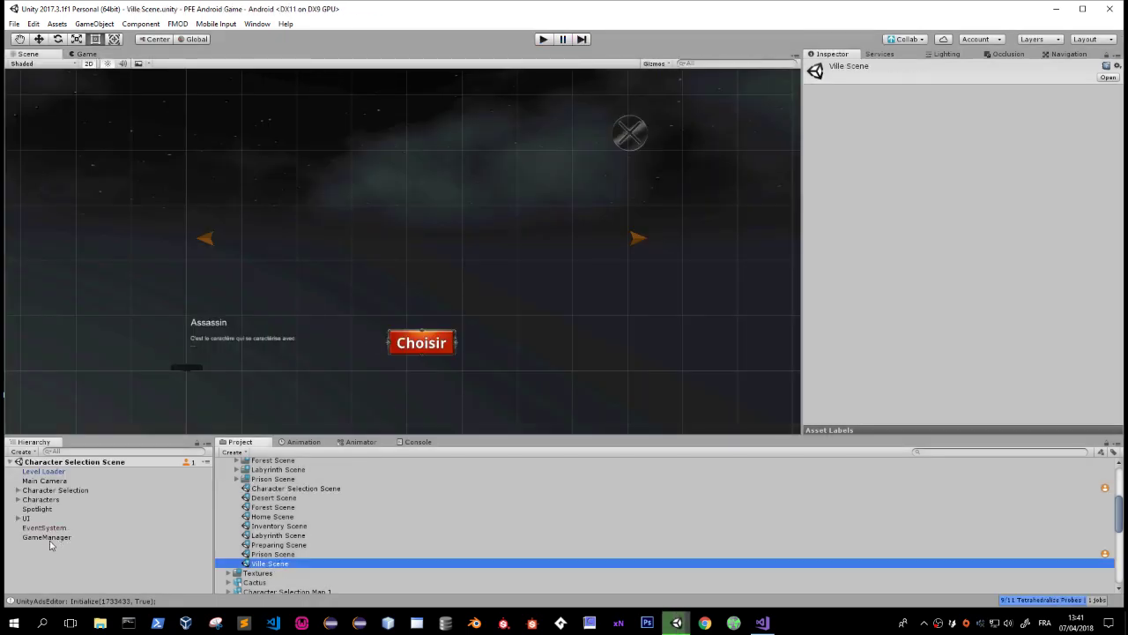
Select Spawn, switch the scene view to 3D, and reset Spawn's Transform to zero.
click(31, 519)
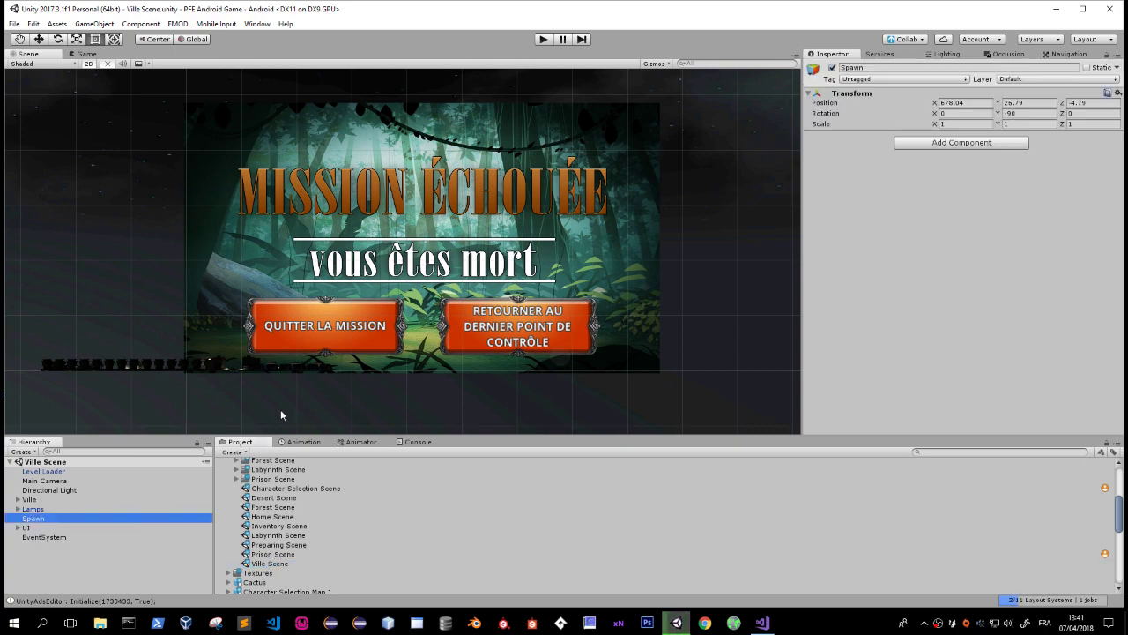
click(88, 63)
key(w)
key(f)
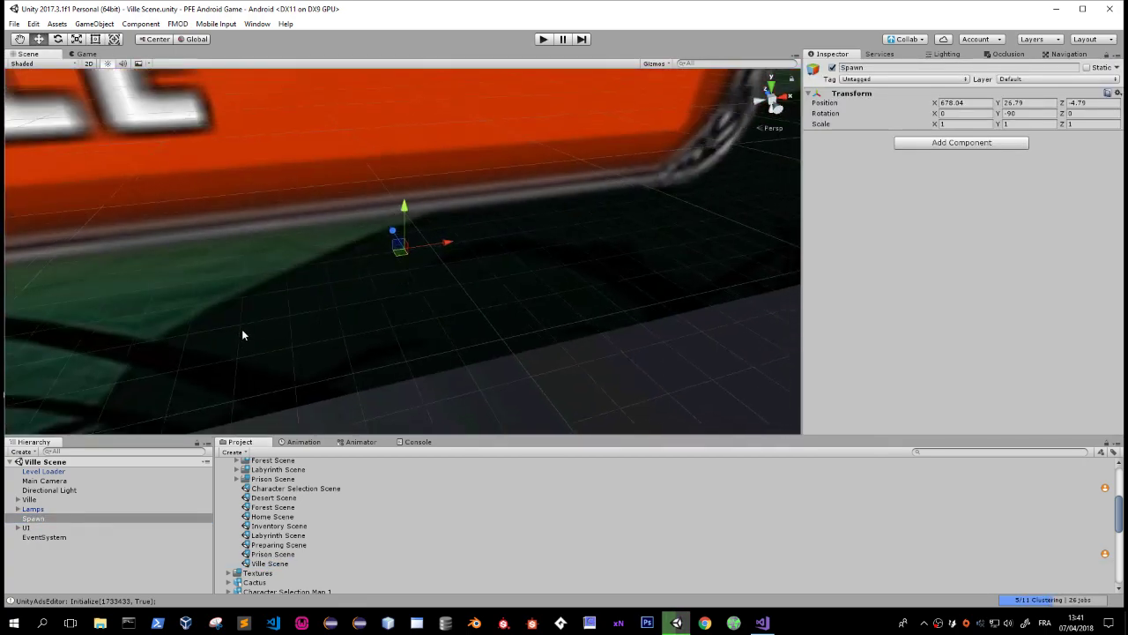
right_click(864, 94)
click(886, 102)
key(f)
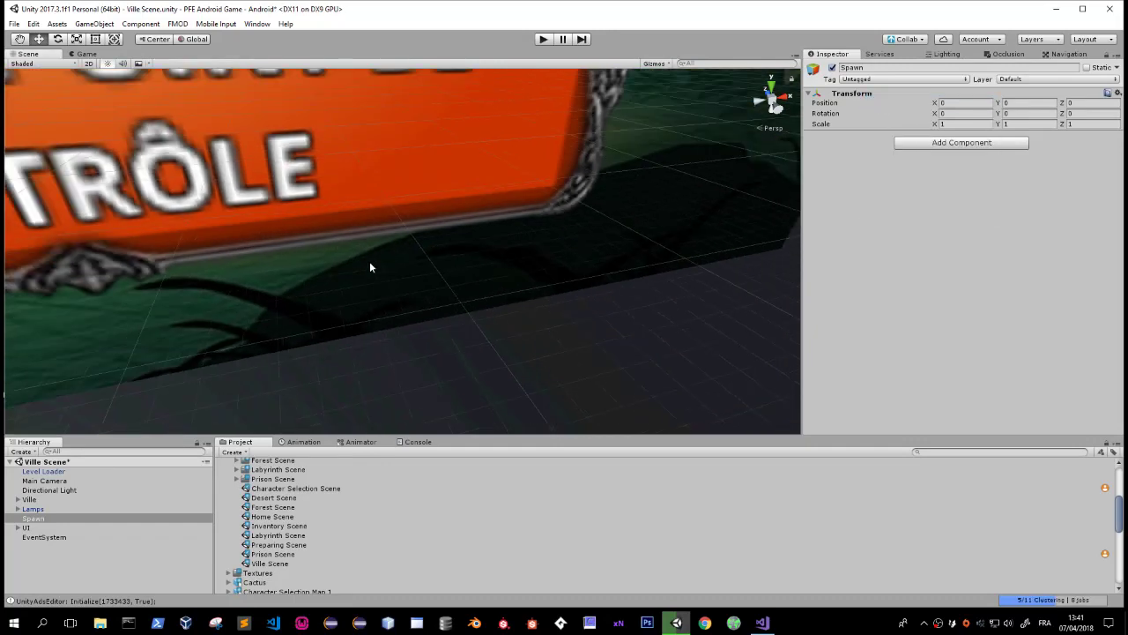
Move Spawn from the origin onto the lit city street near the street lamps.
scroll(363, 279, down, 3)
mouse_move(365, 276)
right_down()
mouse_move(459, 285)
mouse_move(393, 243)
right_up()
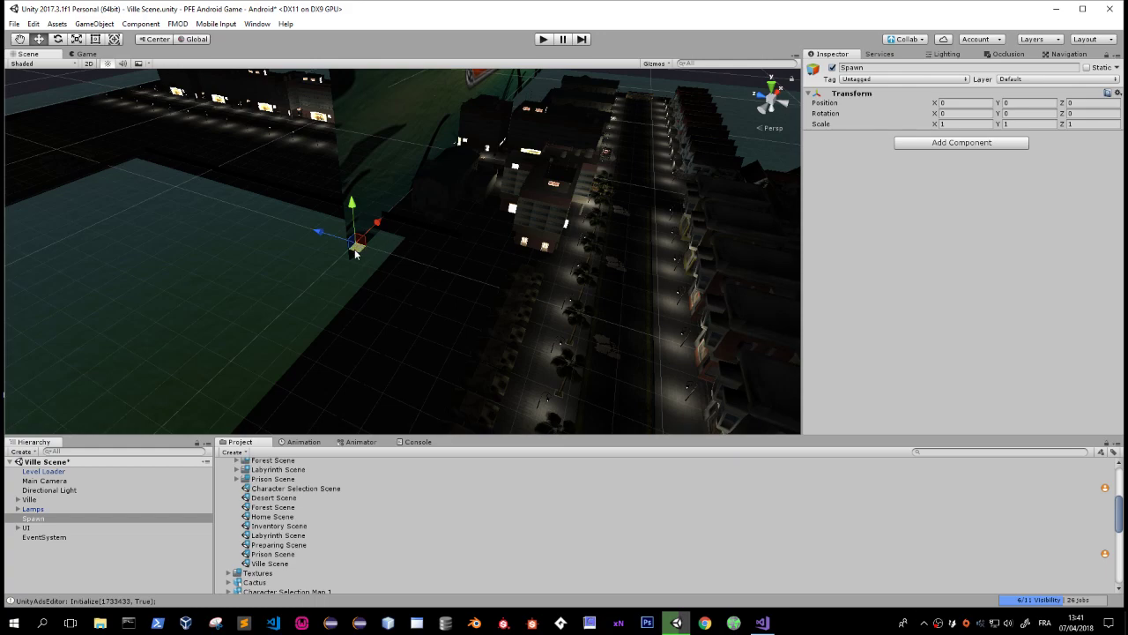
drag(356, 253, 604, 346)
scroll(374, 265, down, 3)
mouse_move(365, 269)
middle_down()
mouse_move(456, 236)
mouse_move(446, 288)
middle_up()
scroll(446, 288, down, 5)
drag(537, 125, 465, 219)
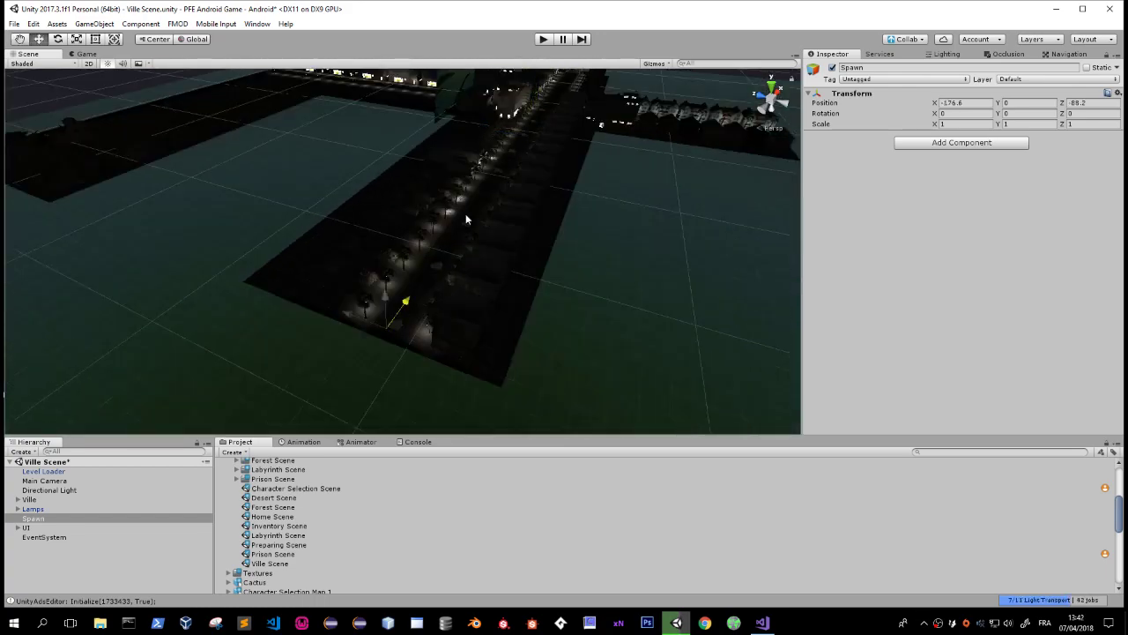
key(f)
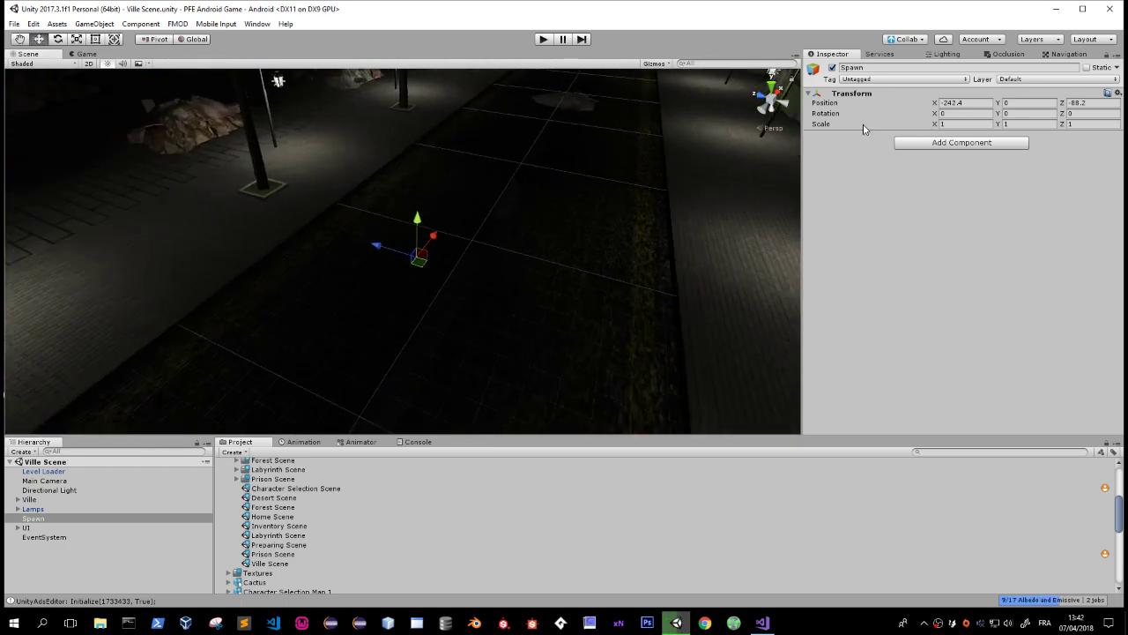
Set Spawn's Y rotation to 90 degrees.
drag(999, 116, 1057, 116)
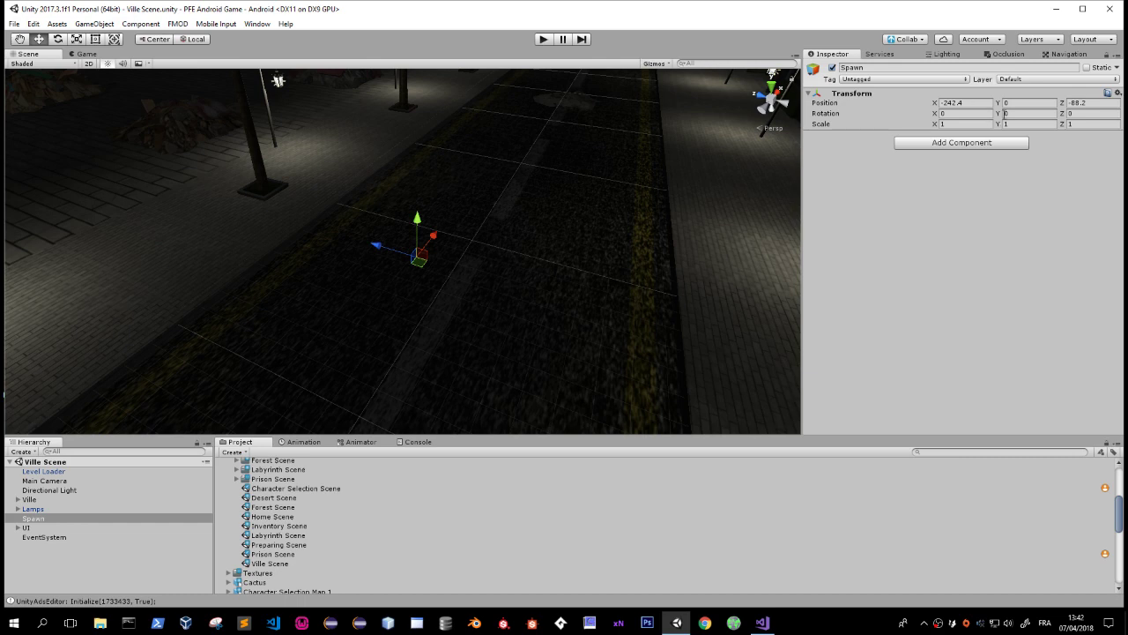
drag(1004, 113, 935, 213)
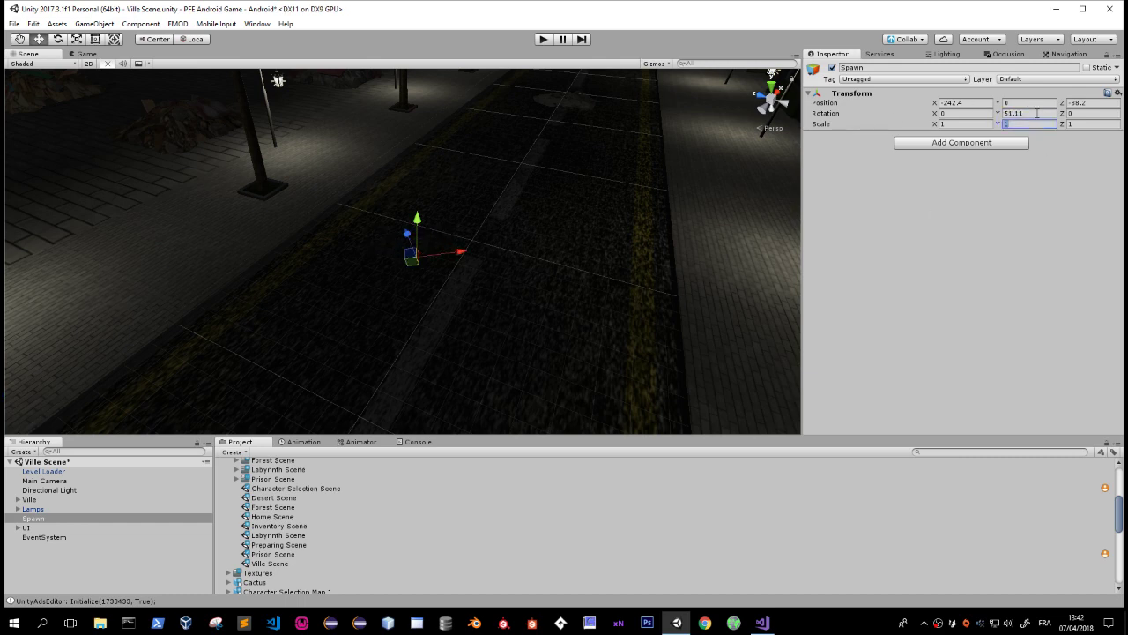
click(1038, 113)
text(90)
Nudge Spawn further along the street to X -253.22, Z -54.84, checking it from several angles.
right_drag(476, 335, 548, 201)
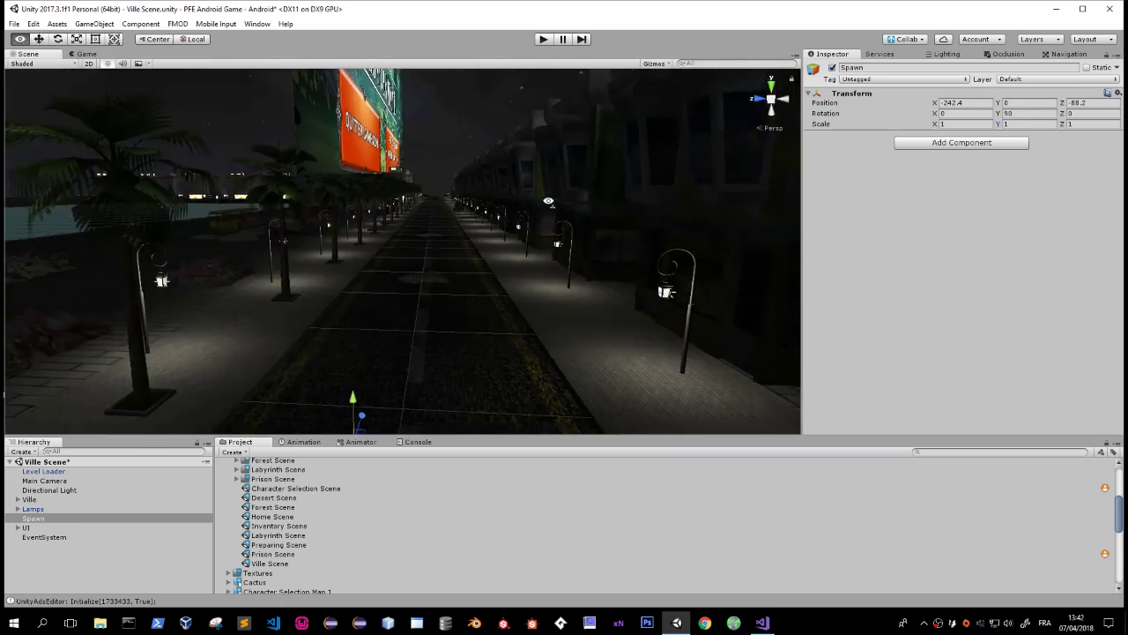
right_drag(548, 201, 719, 217)
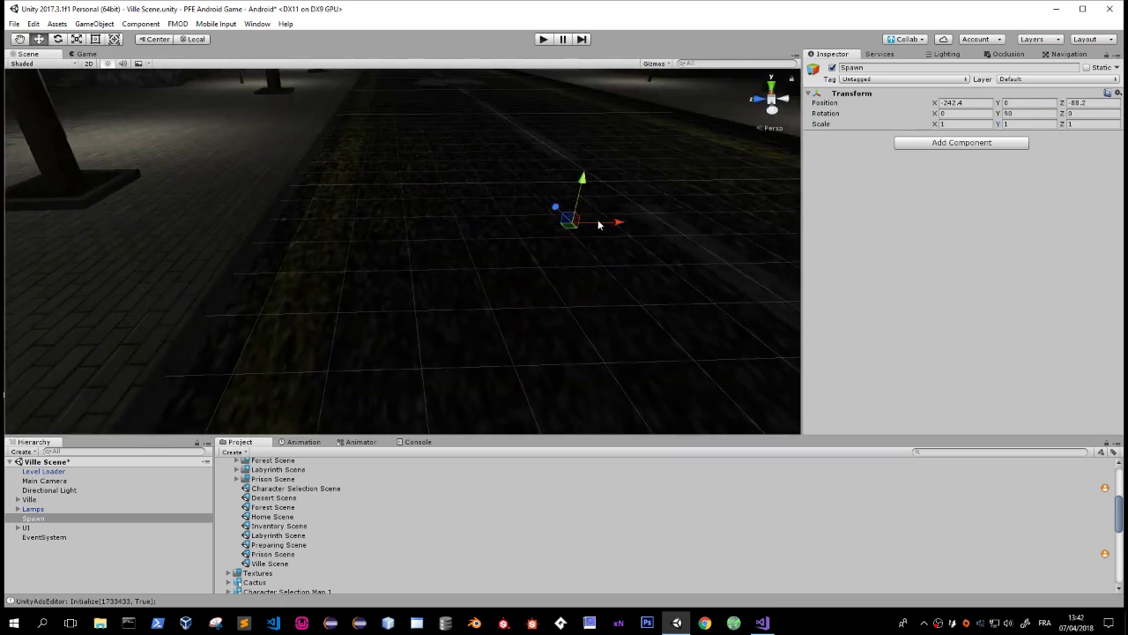
drag(597, 220, 638, 243)
key(f)
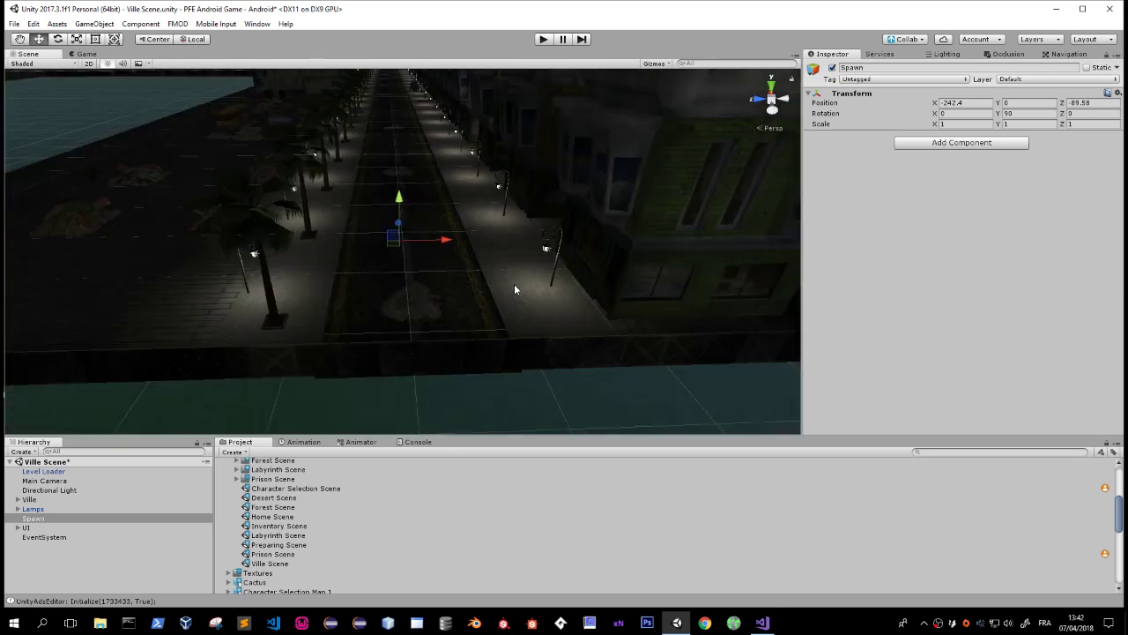
scroll(423, 256, down, 3)
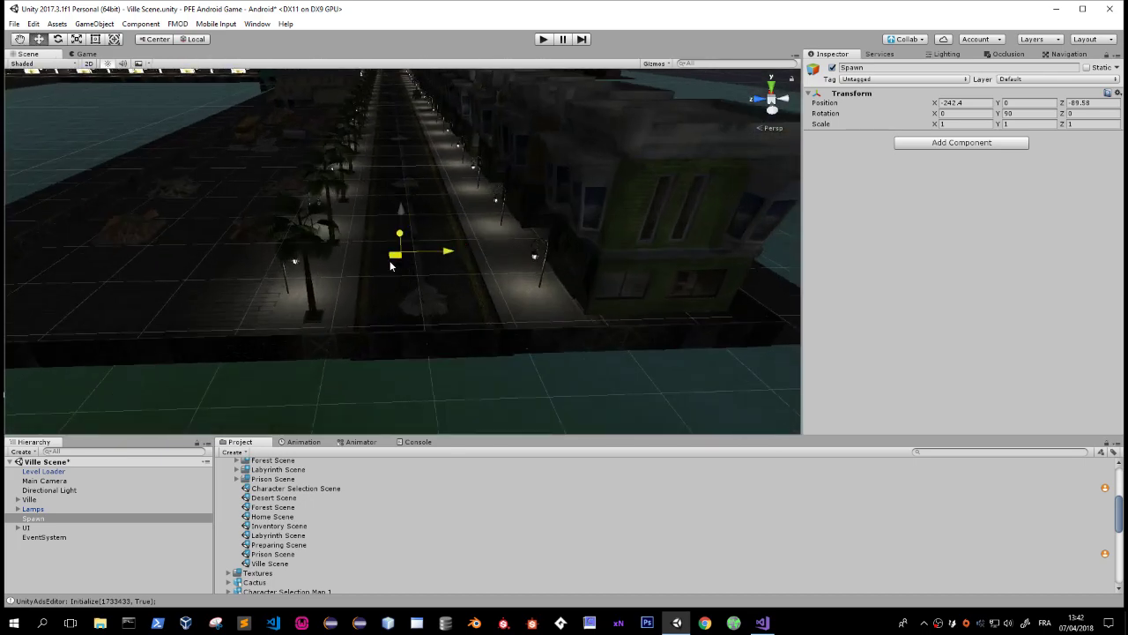
drag(391, 266, 128, 303)
key(f)
mouse_move(501, 335)
middle_down()
mouse_move(472, 329)
mouse_move(450, 351)
middle_up()
alt+drag(451, 351, 595, 307)
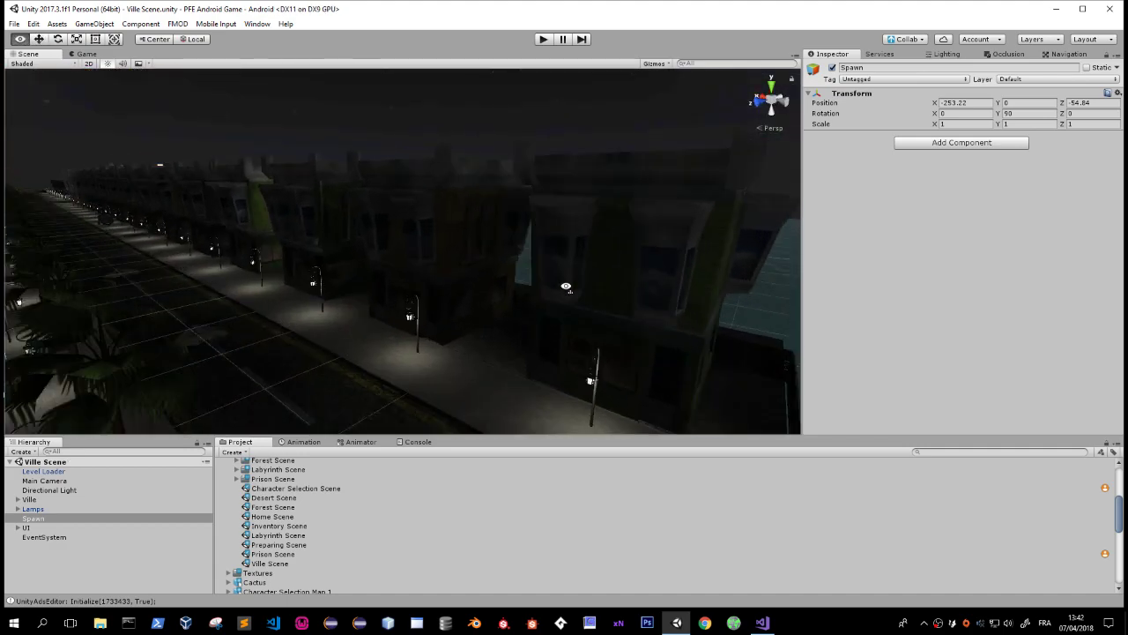
mouse_move(539, 349)
alt+mouse_down()
mouse_move(412, 262)
mouse_move(371, 360)
mouse_move(263, 335)
alt+mouse_up()
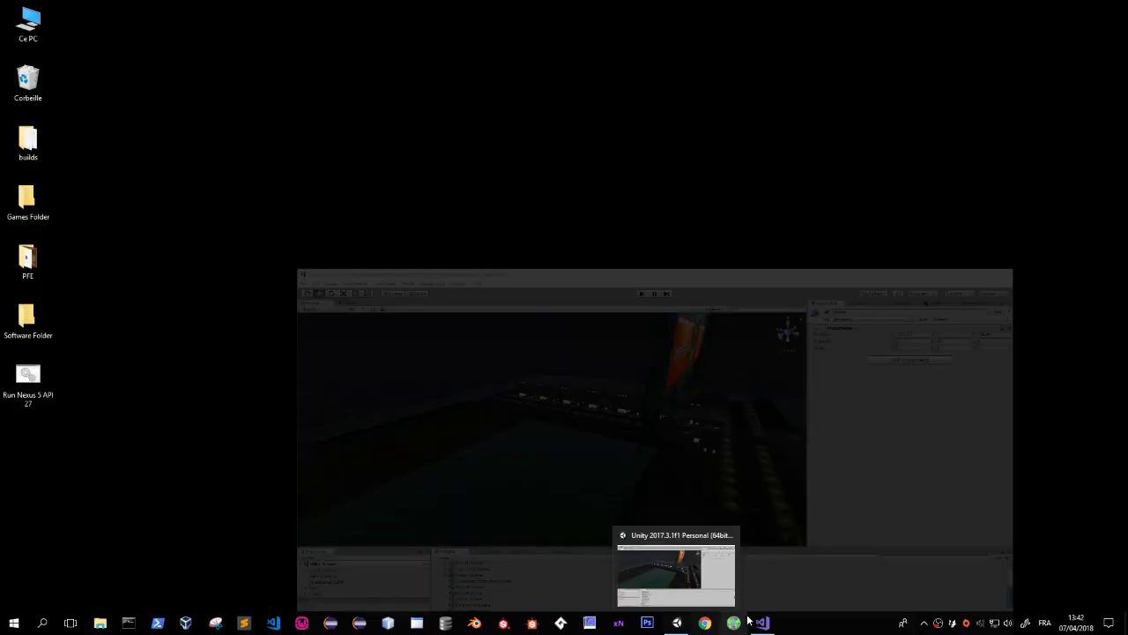
Launch Photoshop and open Death Panel.psd from the D: drive.
click(762, 623)
right_click(762, 623)
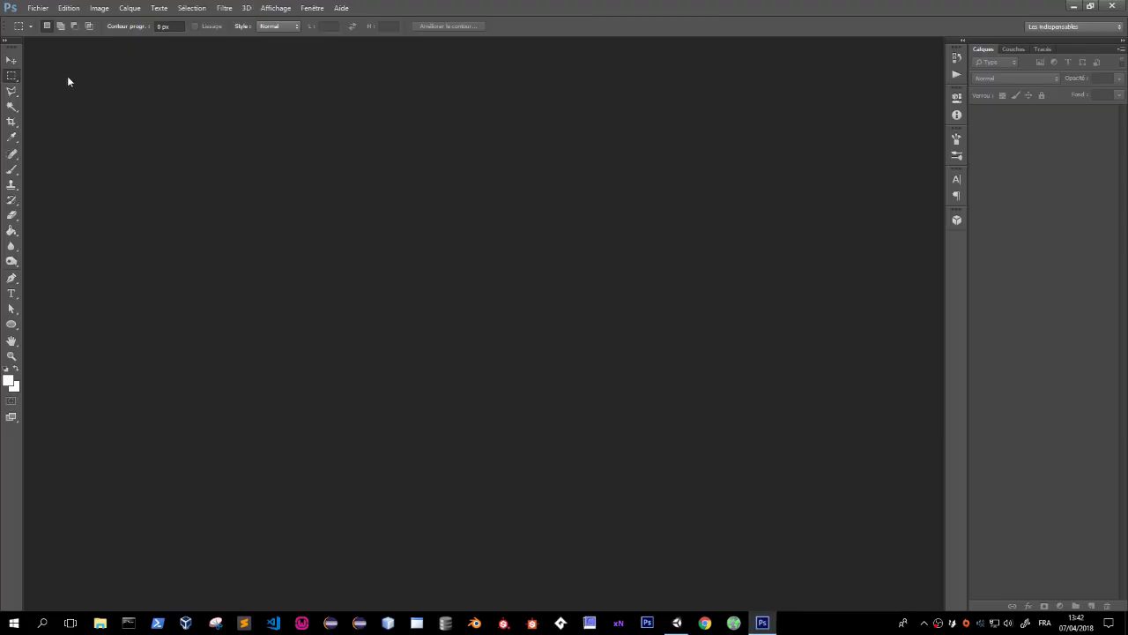
click(37, 8)
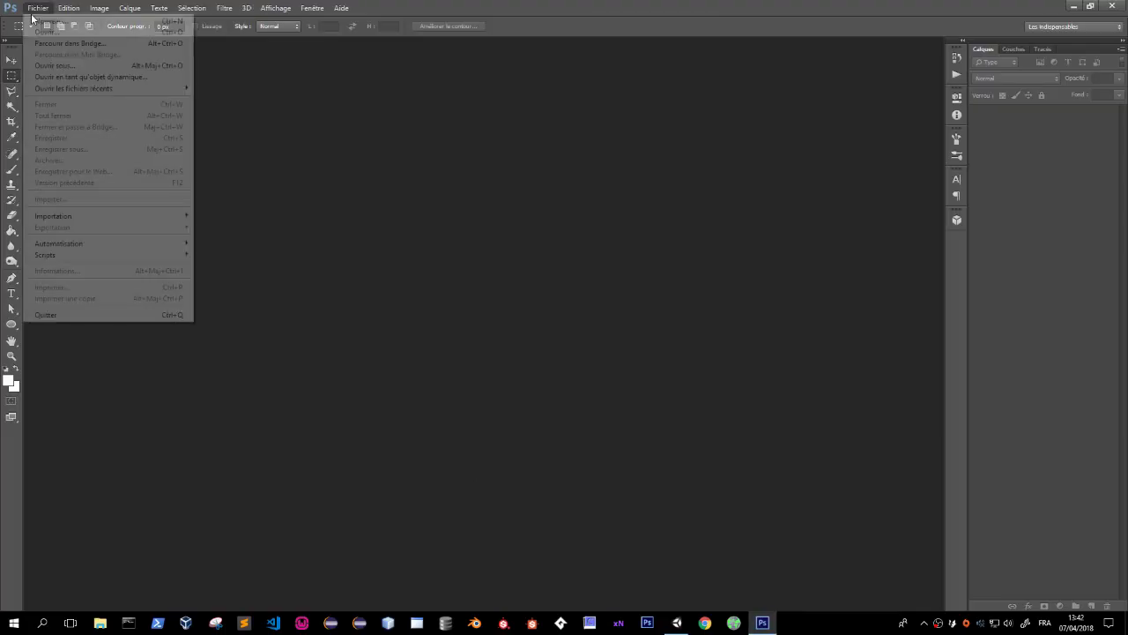
mouse_move(88, 89)
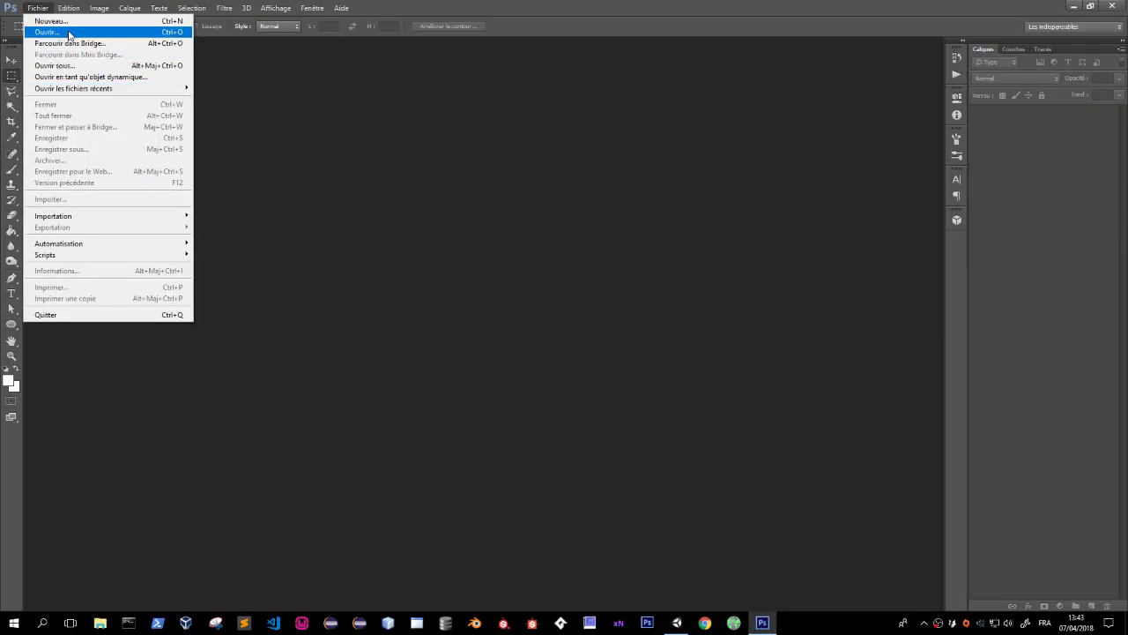
click(48, 32)
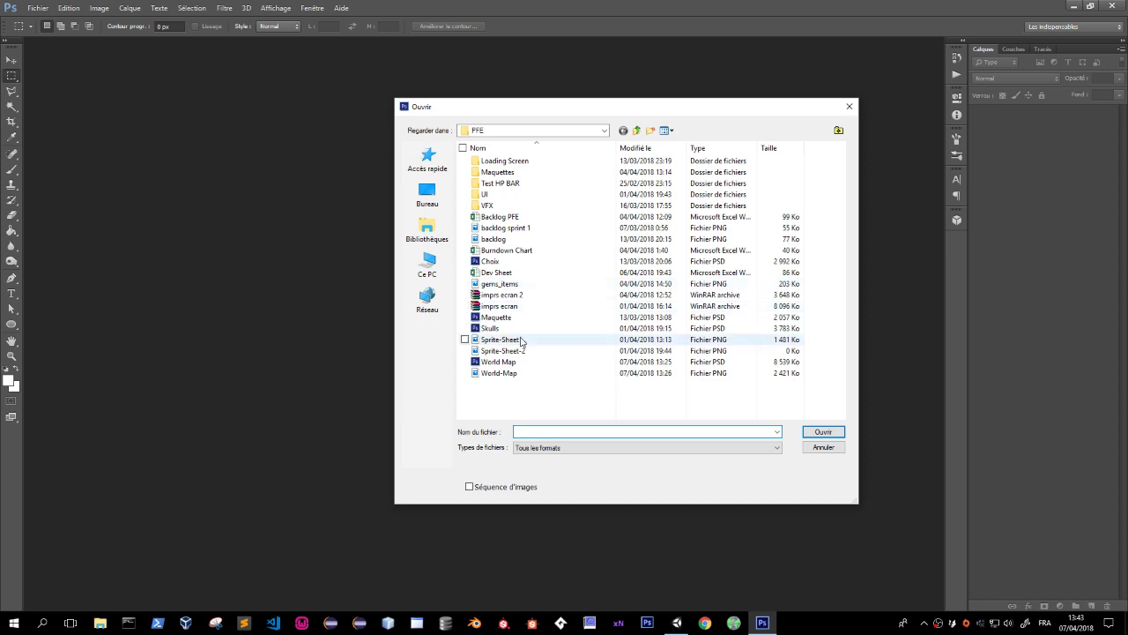
click(428, 264)
double_click(631, 310)
scroll(608, 344, down, 2)
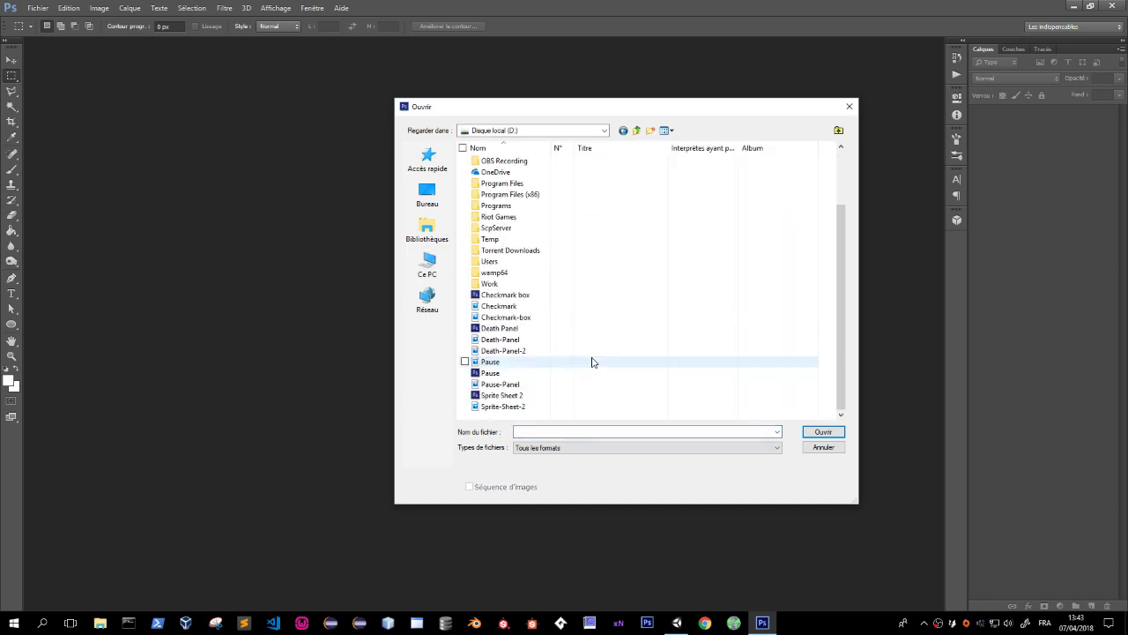
click(494, 328)
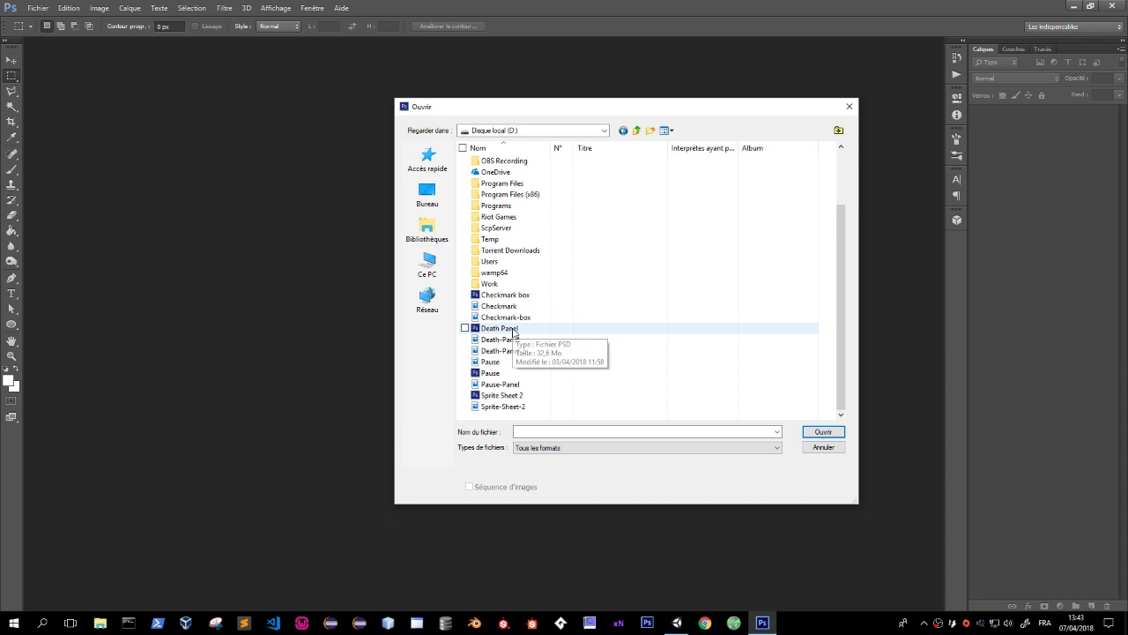
click(811, 432)
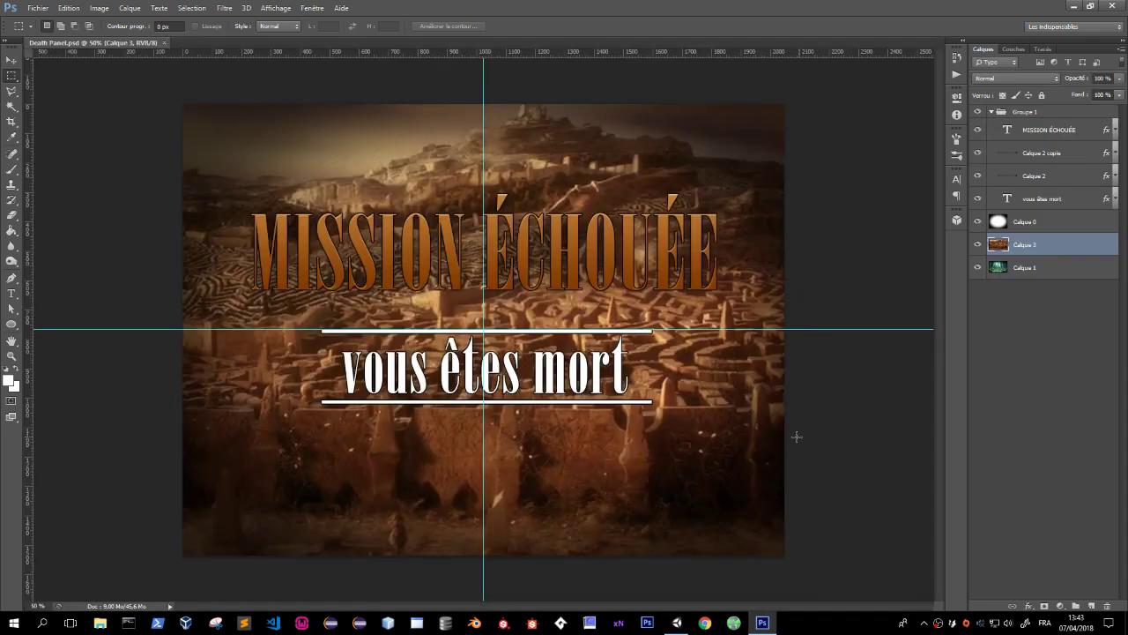
Hide the Calque 3 maze and Calque 1 jungle background layers, leaving only the title text.
click(977, 244)
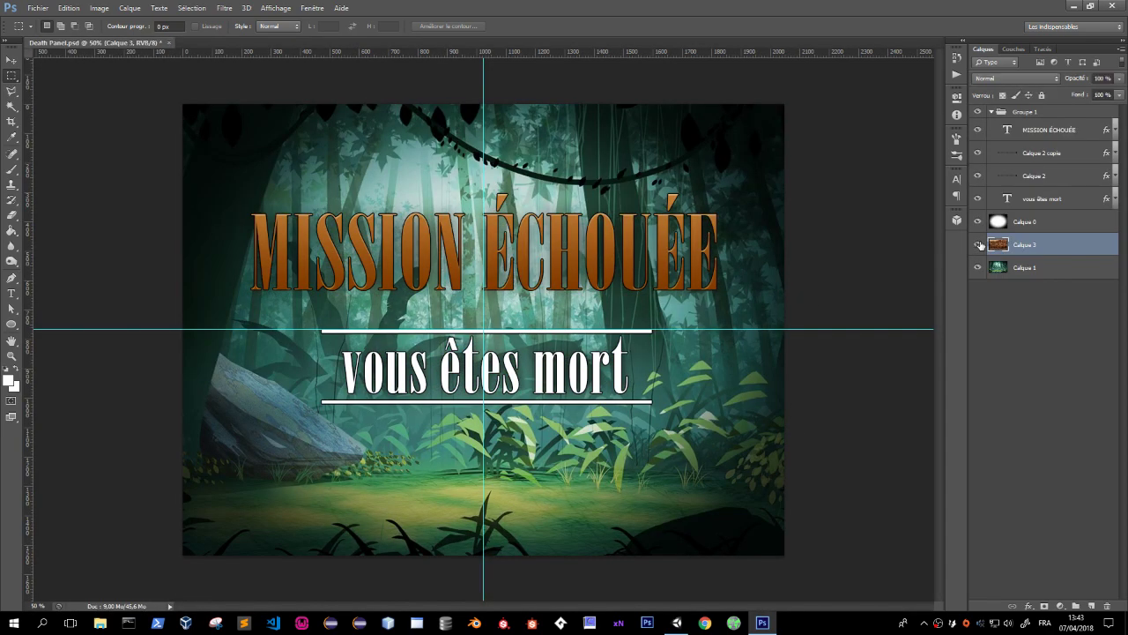
click(977, 244)
click(977, 244)
click(977, 244)
click(977, 244)
click(977, 244)
click(977, 245)
click(977, 244)
click(977, 245)
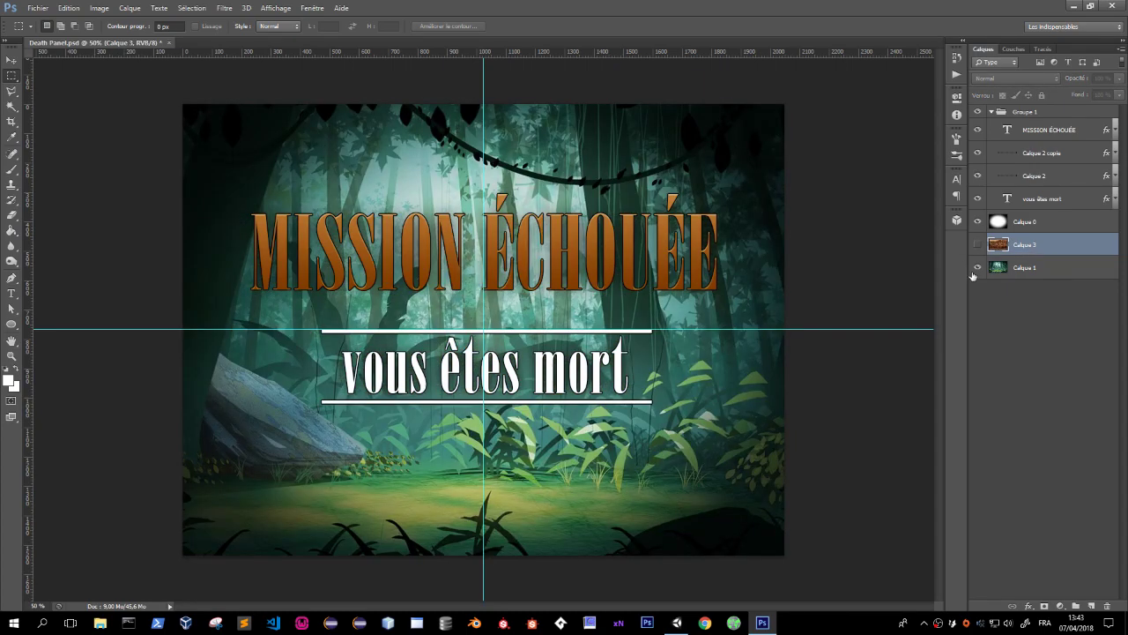
click(977, 267)
click(977, 267)
click(977, 244)
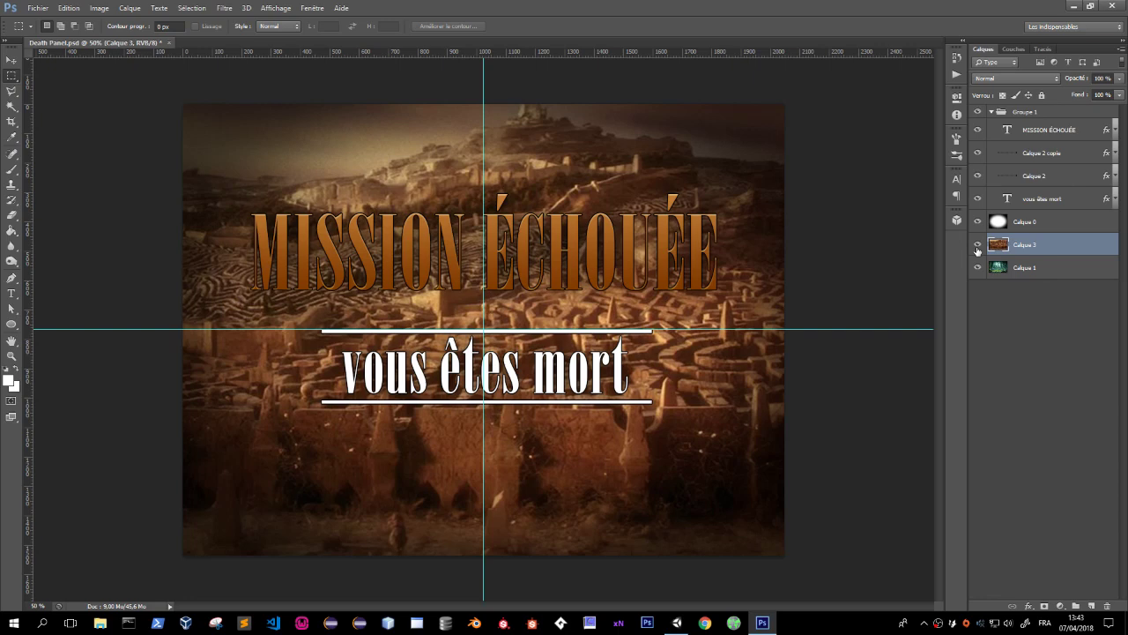
click(977, 244)
click(977, 267)
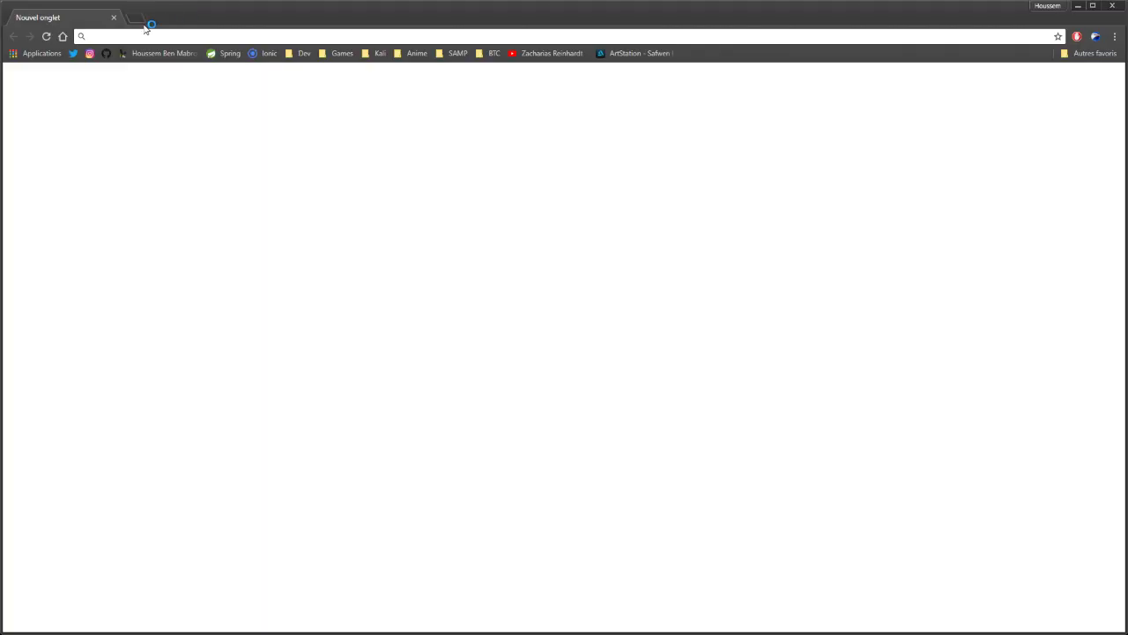
Search Google for 'desert', then search 'haunted city' in a new tab.
text(desert)
key(Return)
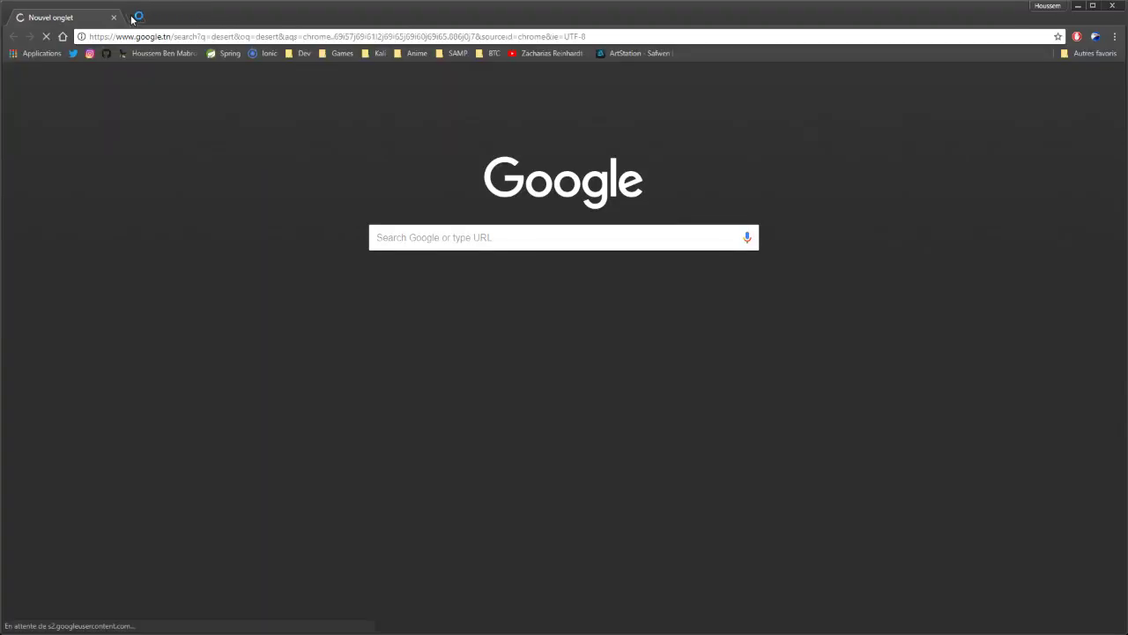
click(132, 17)
text(city)
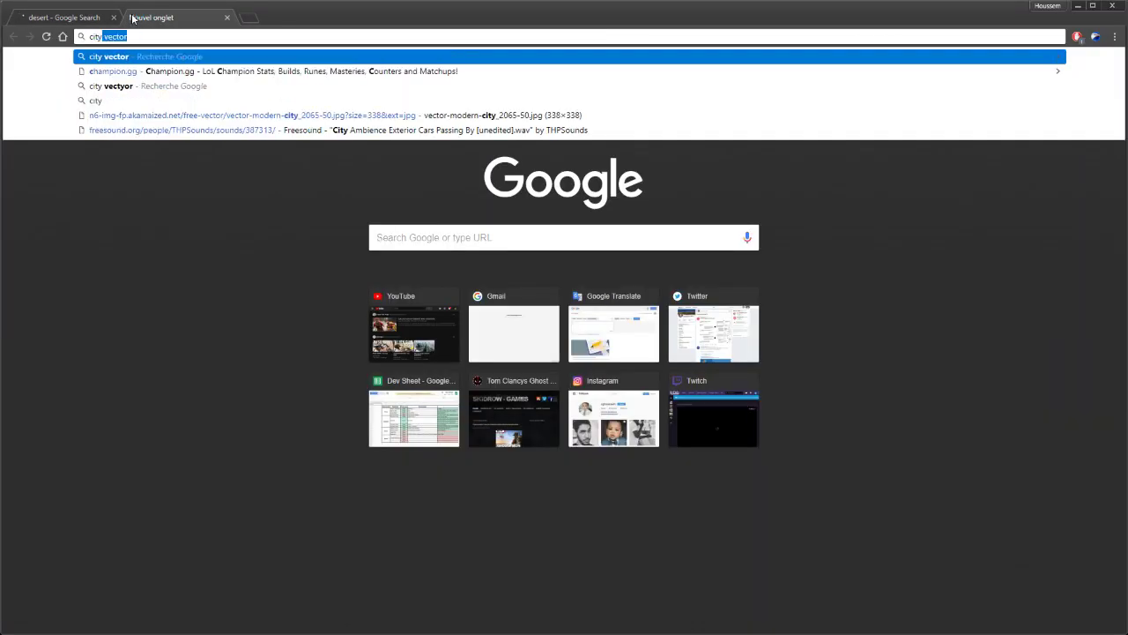
key(ctrl+a)
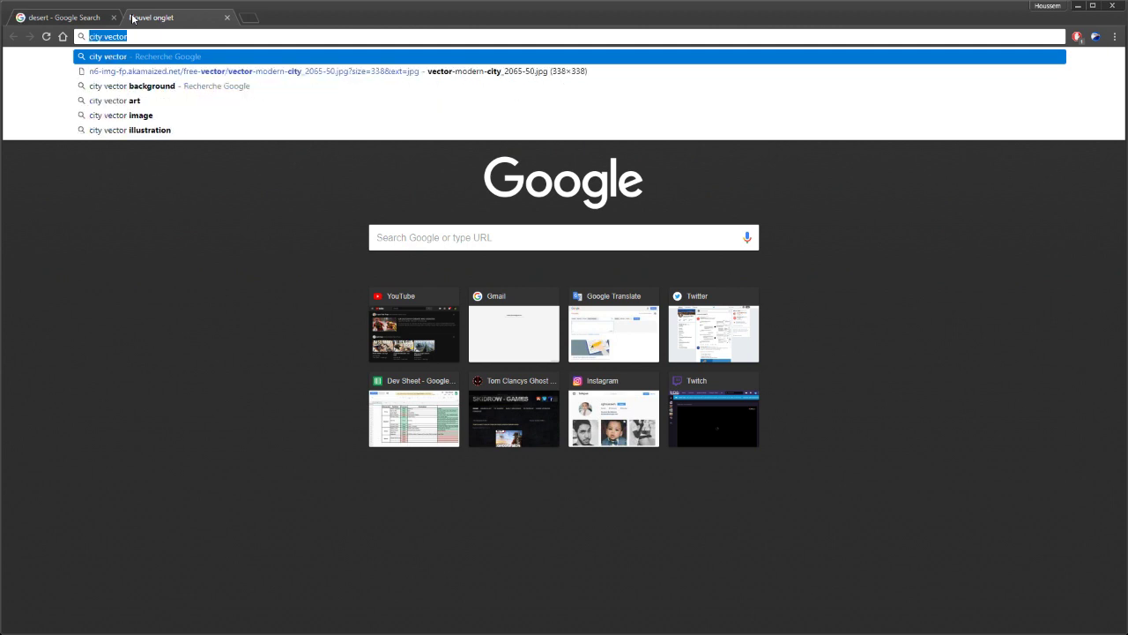
text(haunte)
key(BackSpace)
key(BackSpace)
text(d)
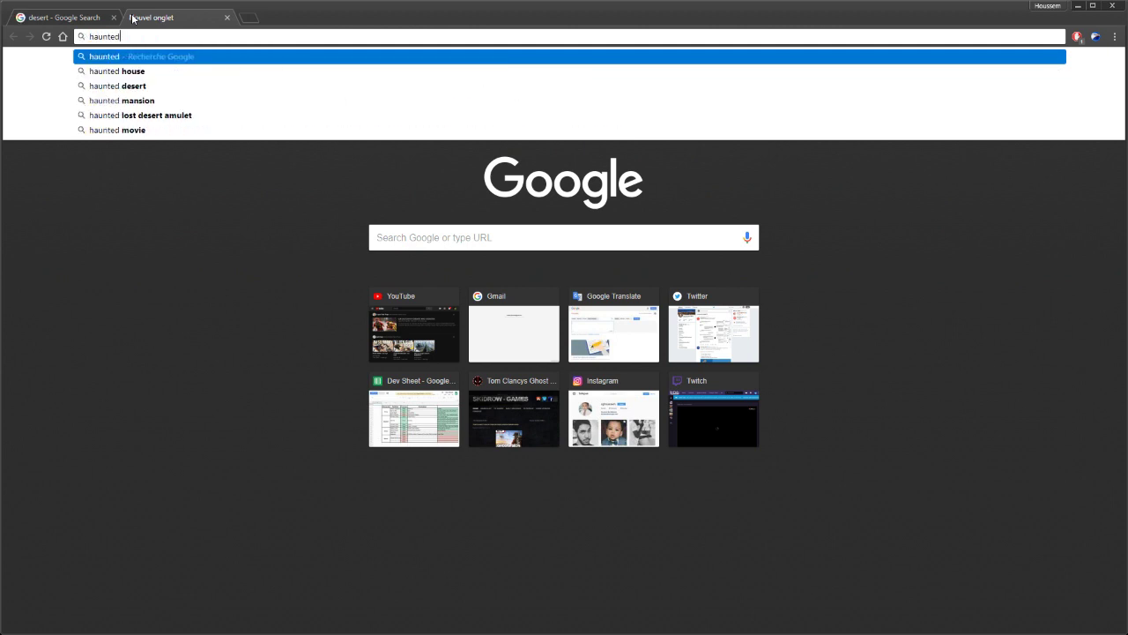
text( city)
key(Return)
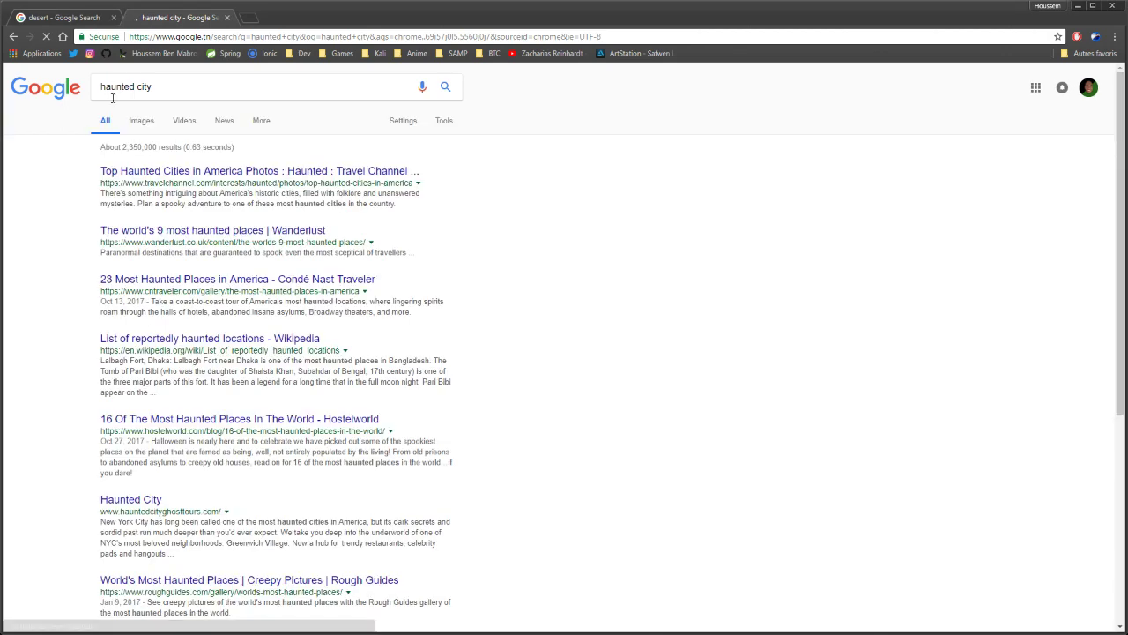
Show image results in the desert tab and start changing the query to 'horror desert'.
click(59, 16)
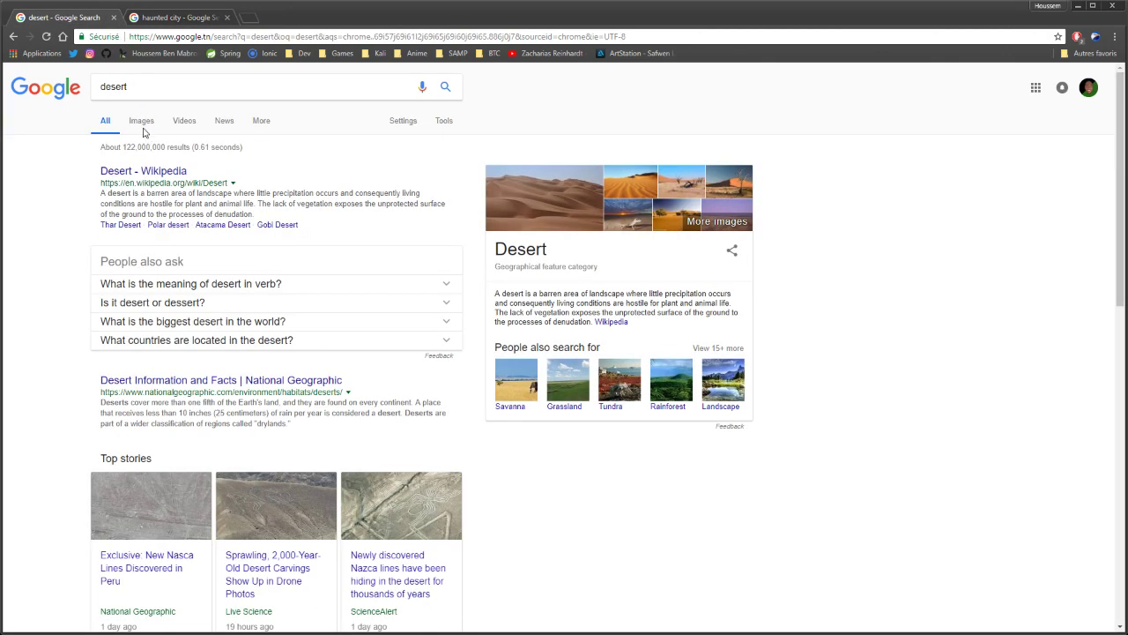
click(141, 122)
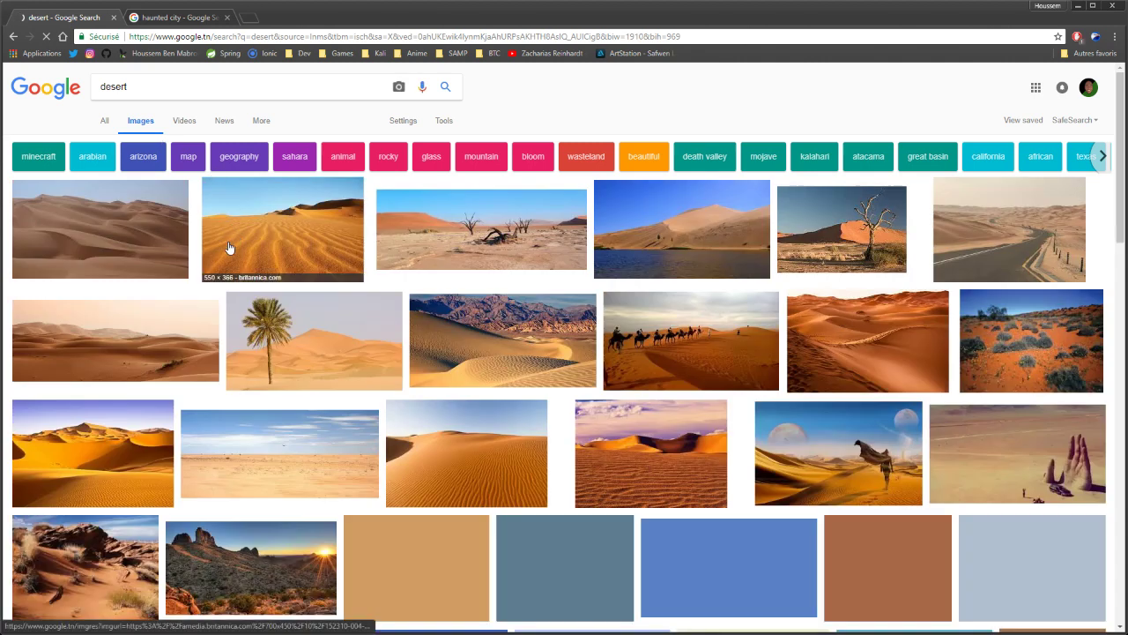
click(153, 88)
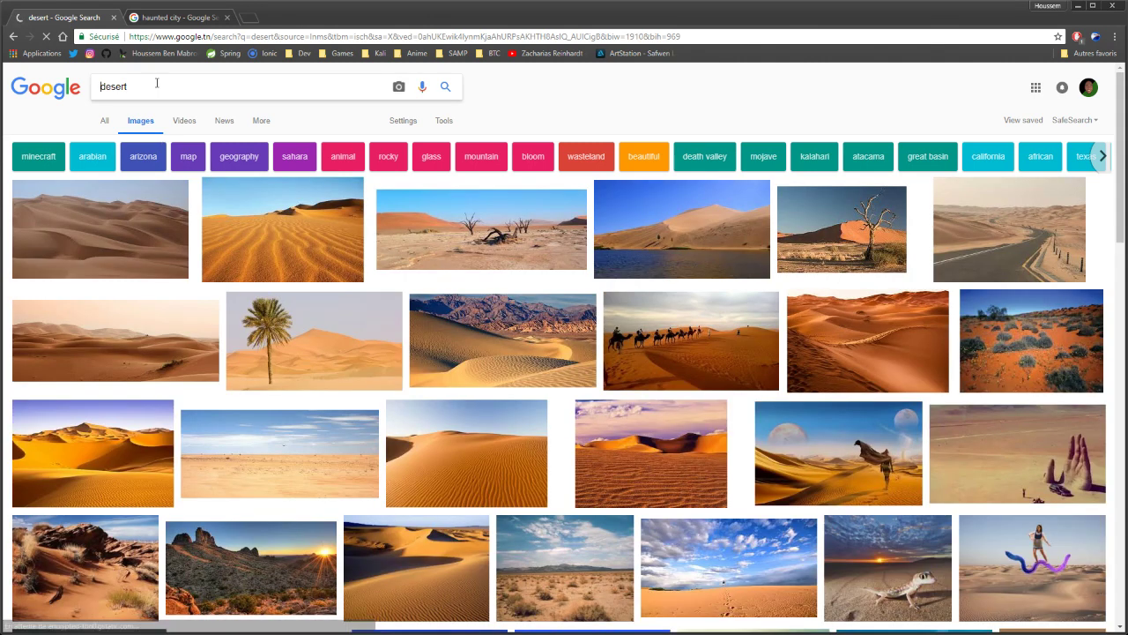
text(horror)
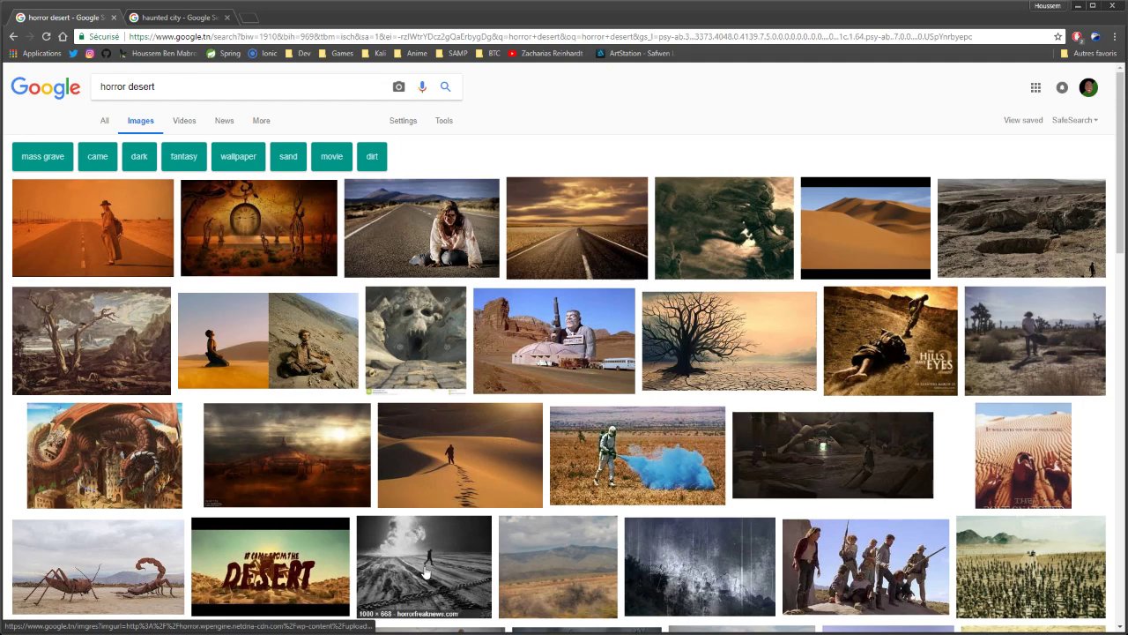
Preview dark desert city and burning city ruins artworks in the horror desert results.
click(310, 507)
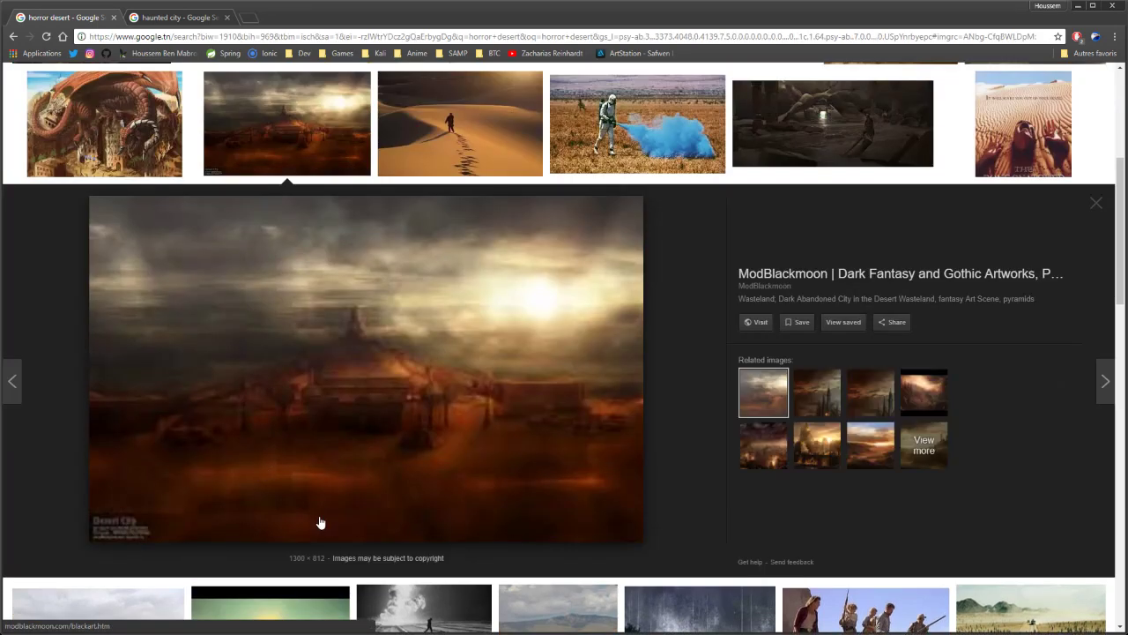
click(745, 466)
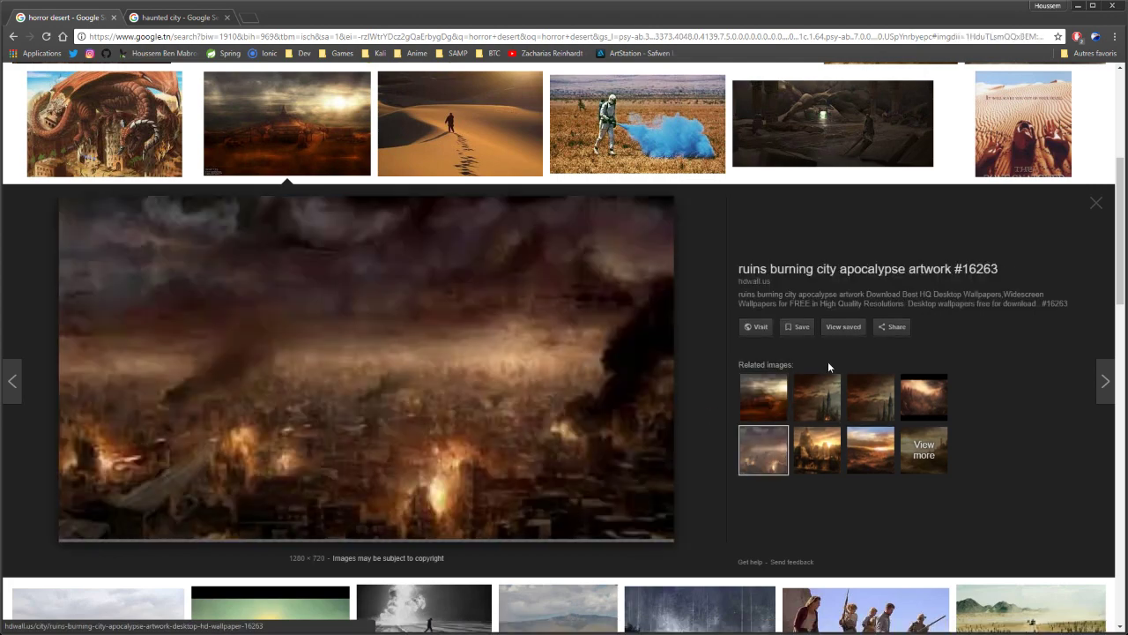
click(817, 397)
click(817, 450)
scroll(686, 347, up, 3)
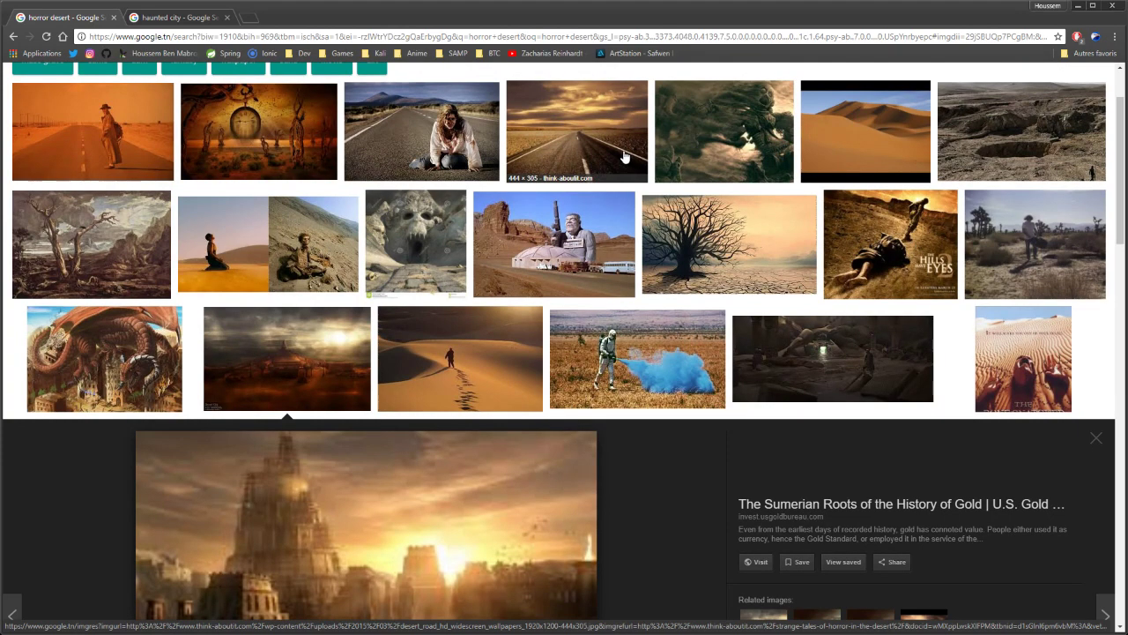
scroll(669, 211, down, 2)
scroll(695, 229, down, 3)
scroll(679, 231, down, 2)
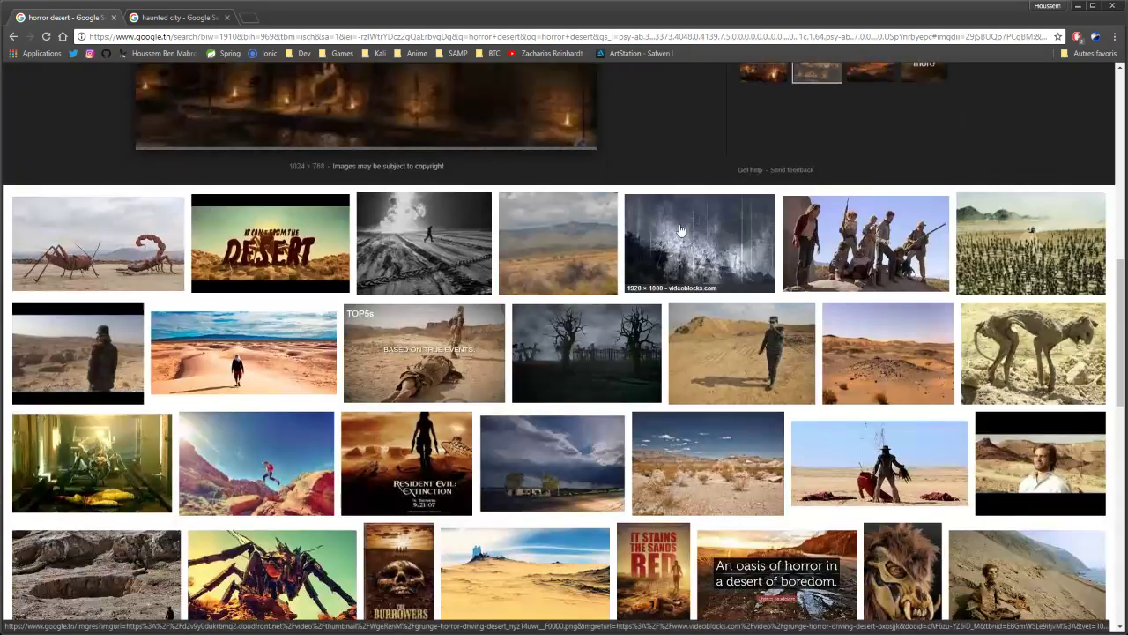
Browse more desert previews: oasis dunes, snake skeleton, and sky-and-dunes images.
click(851, 360)
click(817, 388)
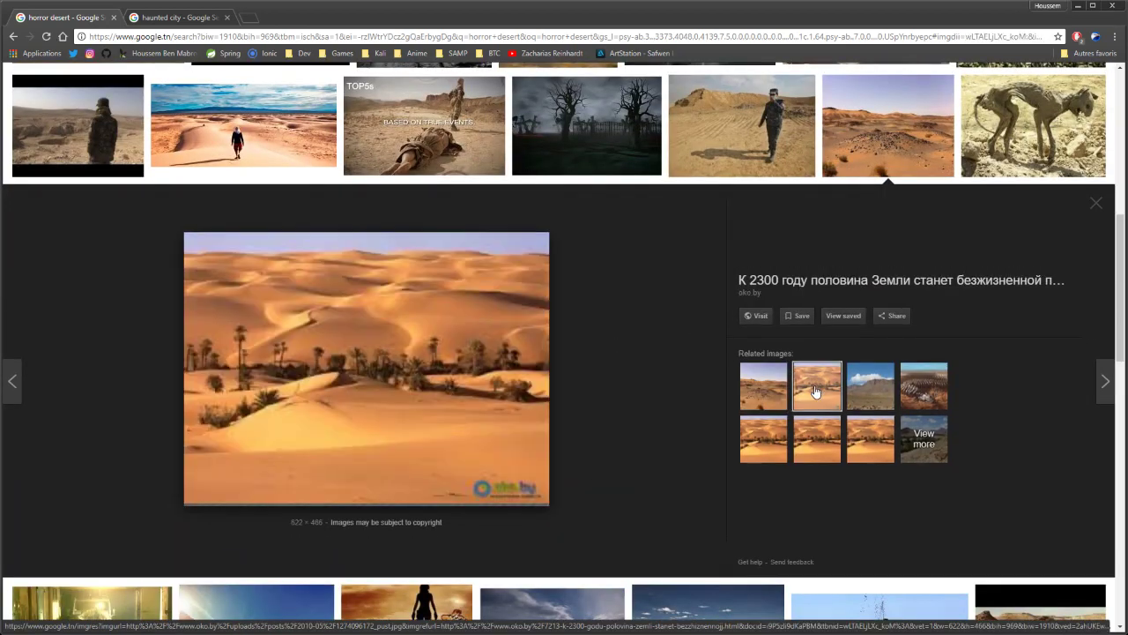
click(941, 399)
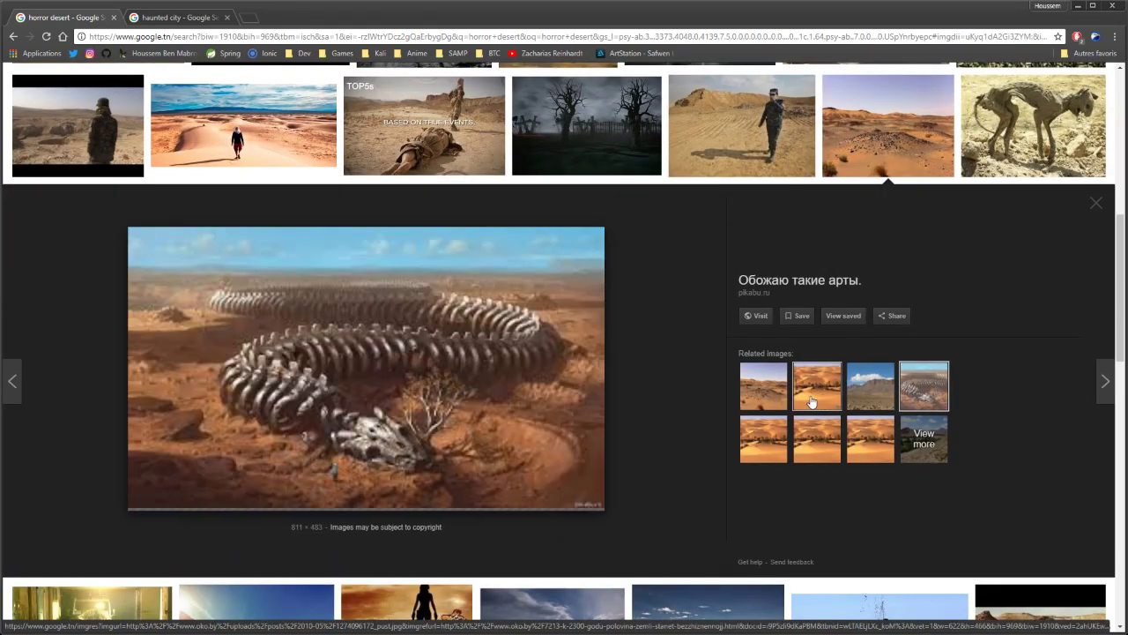
click(804, 402)
click(763, 386)
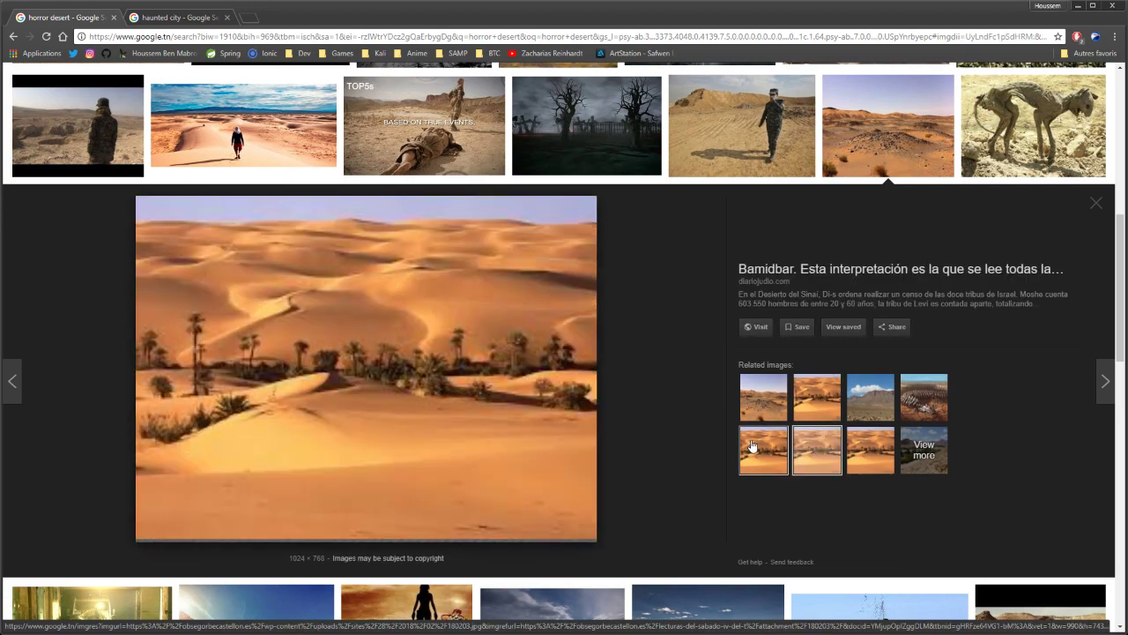
key(Escape)
scroll(487, 456, down, 3)
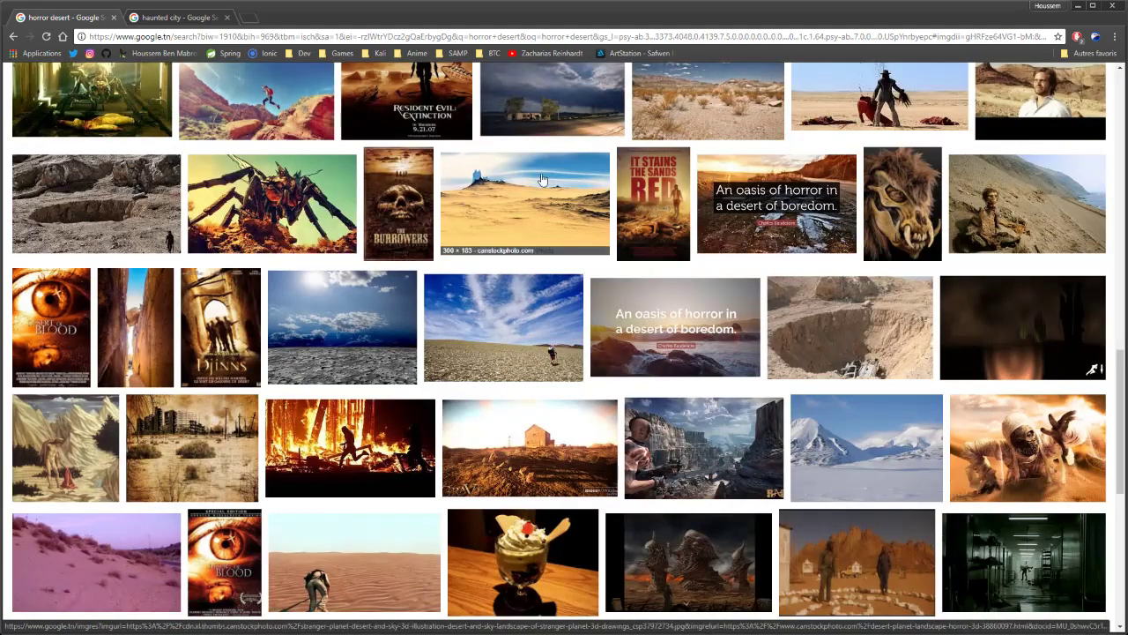
click(524, 198)
Preview the foggy clock-tower street photo in haunted city image results and open its image options.
click(176, 17)
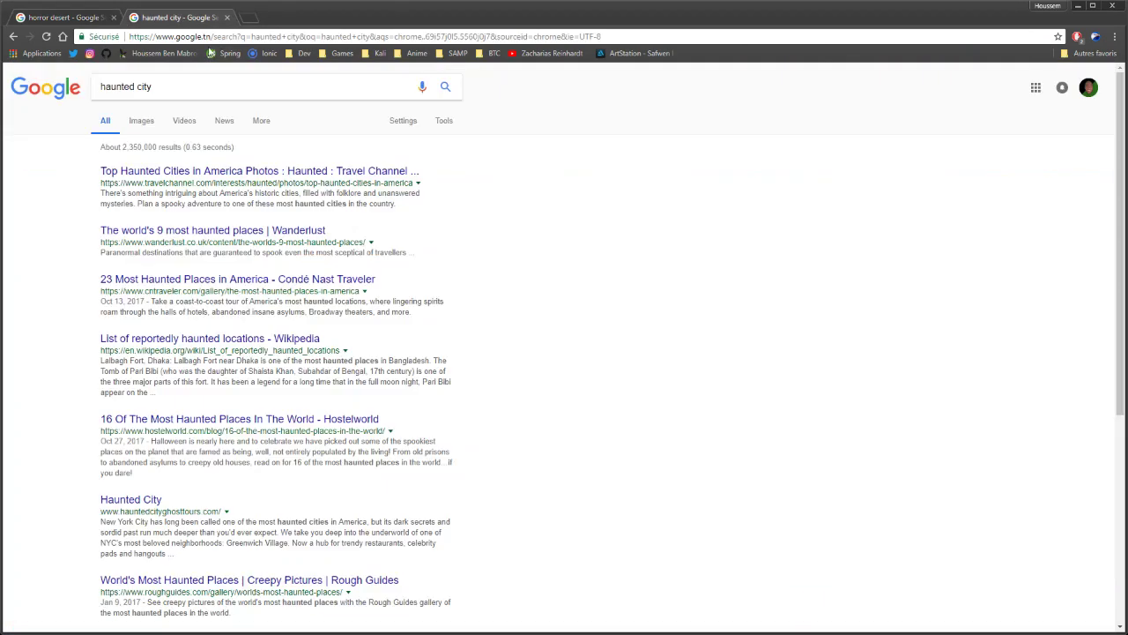
click(124, 125)
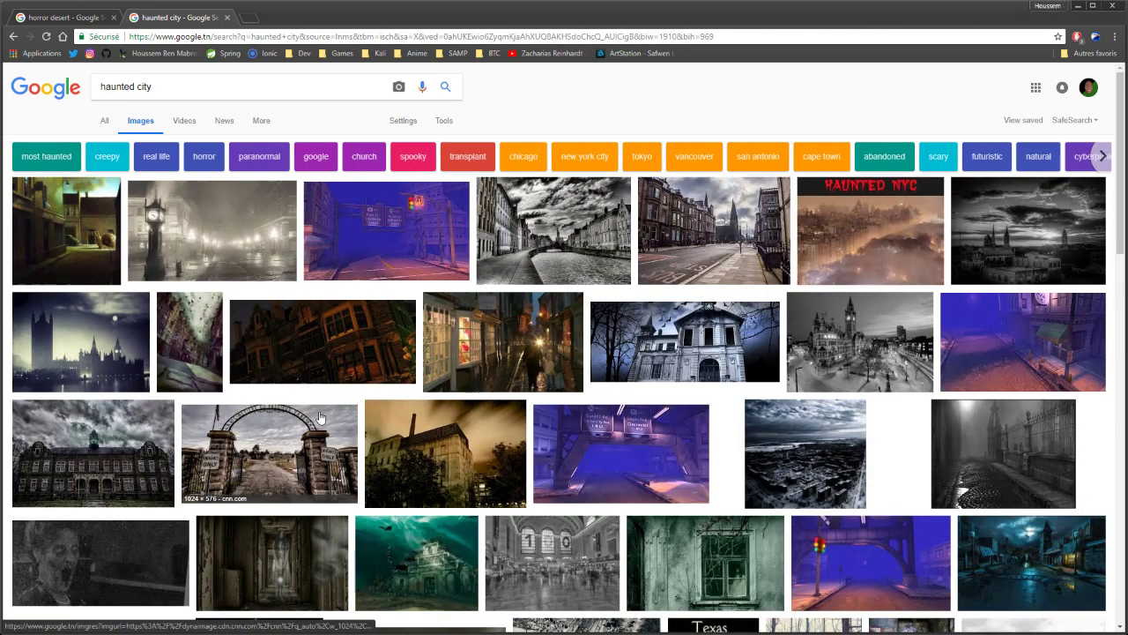
click(282, 260)
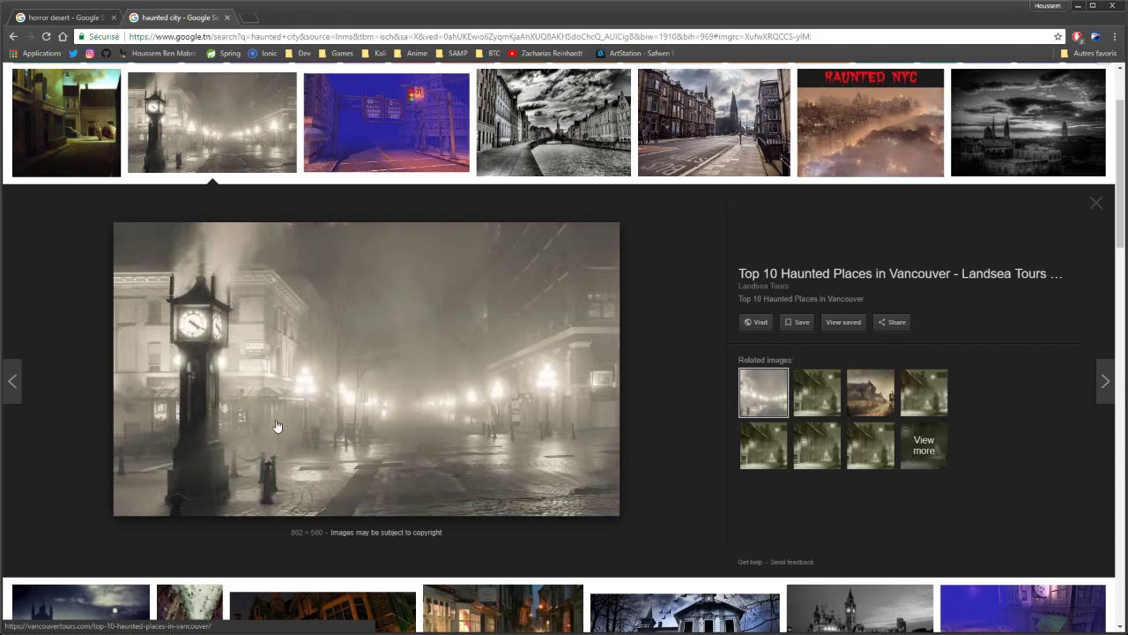
right_click(325, 319)
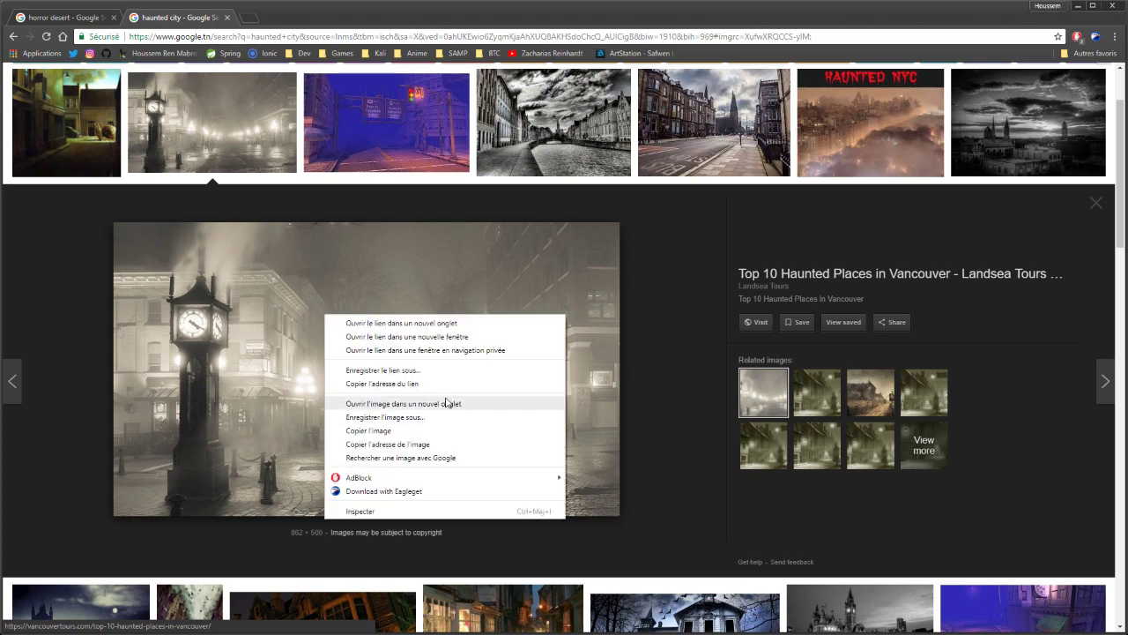
Copy the foggy photo, paste it into Death Panel, and scale it to fill the canvas.
click(453, 430)
key(alt+Tab)
key(ctrl+v)
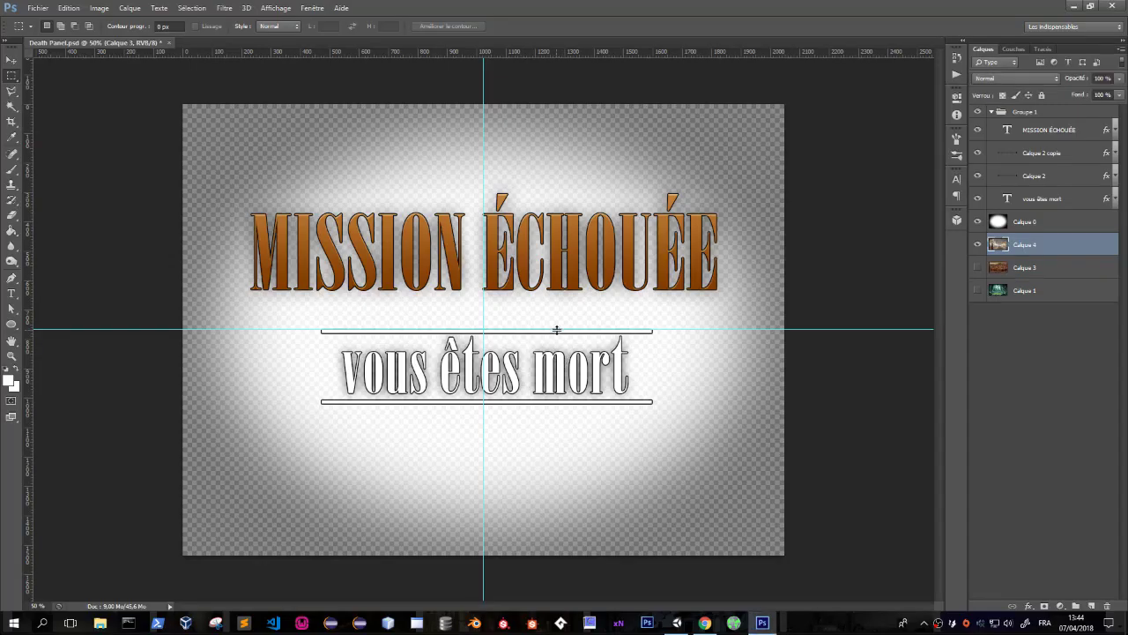
alt+drag(610, 257, 861, 69)
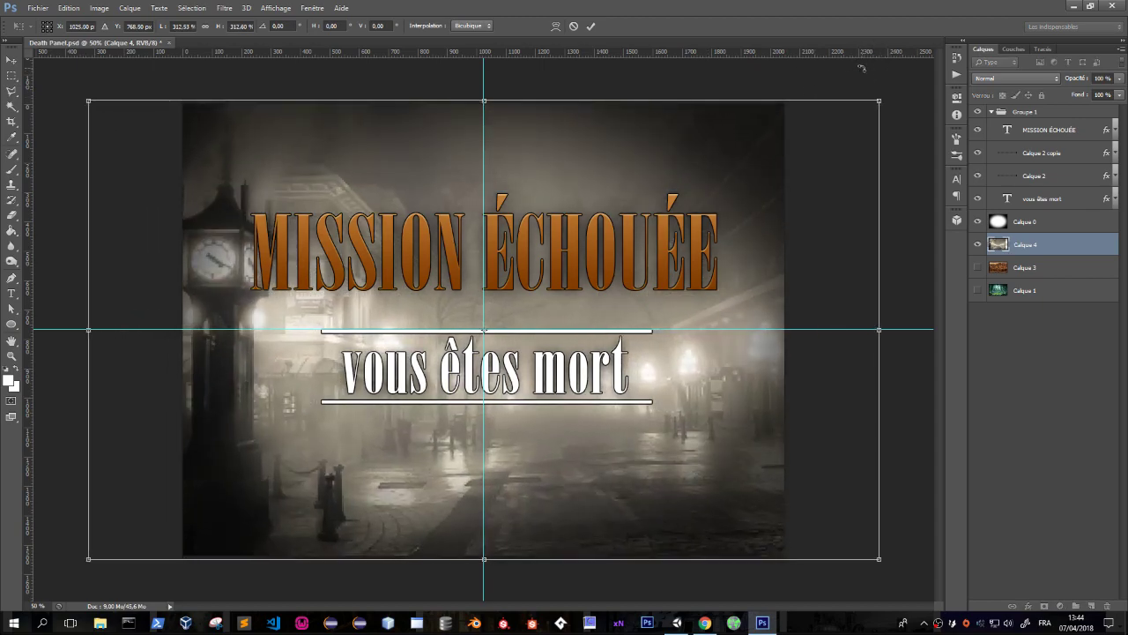
key(Return)
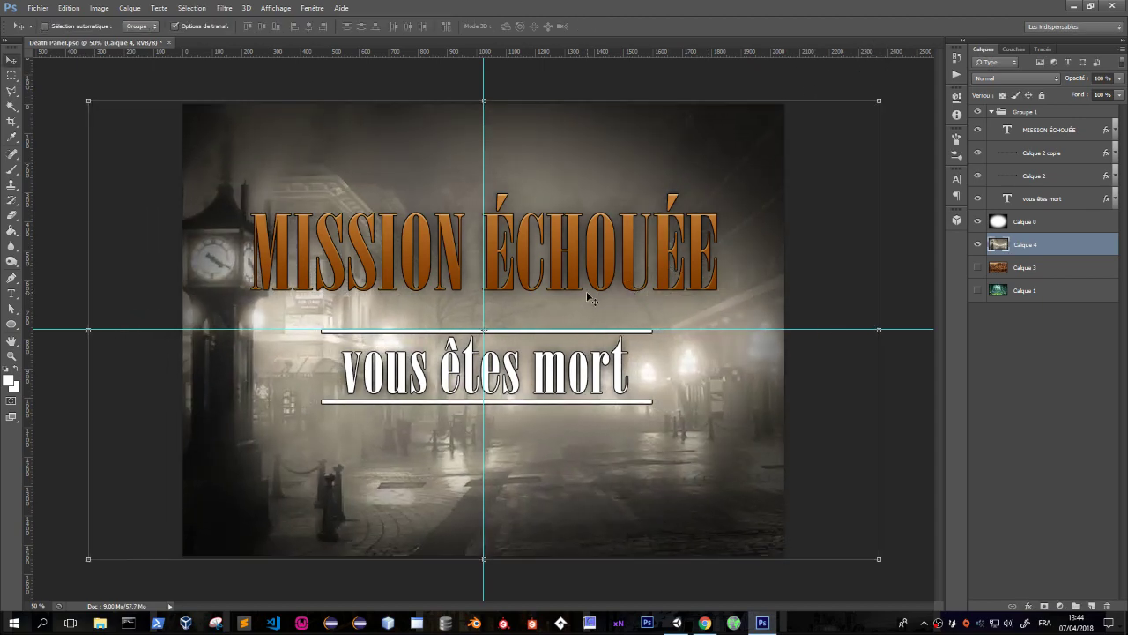
Add a Curves adjustment layer, pull the curve down to darken, and clip it to the photo.
right_click(1009, 247)
key(Escape)
click(1063, 607)
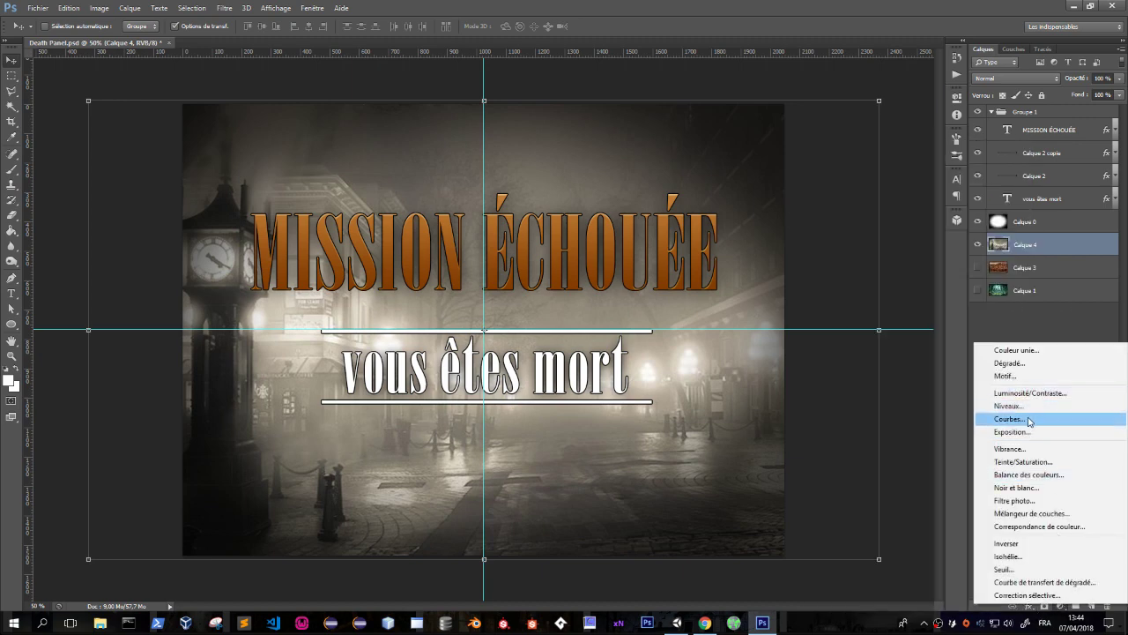
click(1029, 420)
mouse_move(846, 228)
mouse_down()
mouse_move(859, 240)
mouse_move(896, 185)
mouse_up()
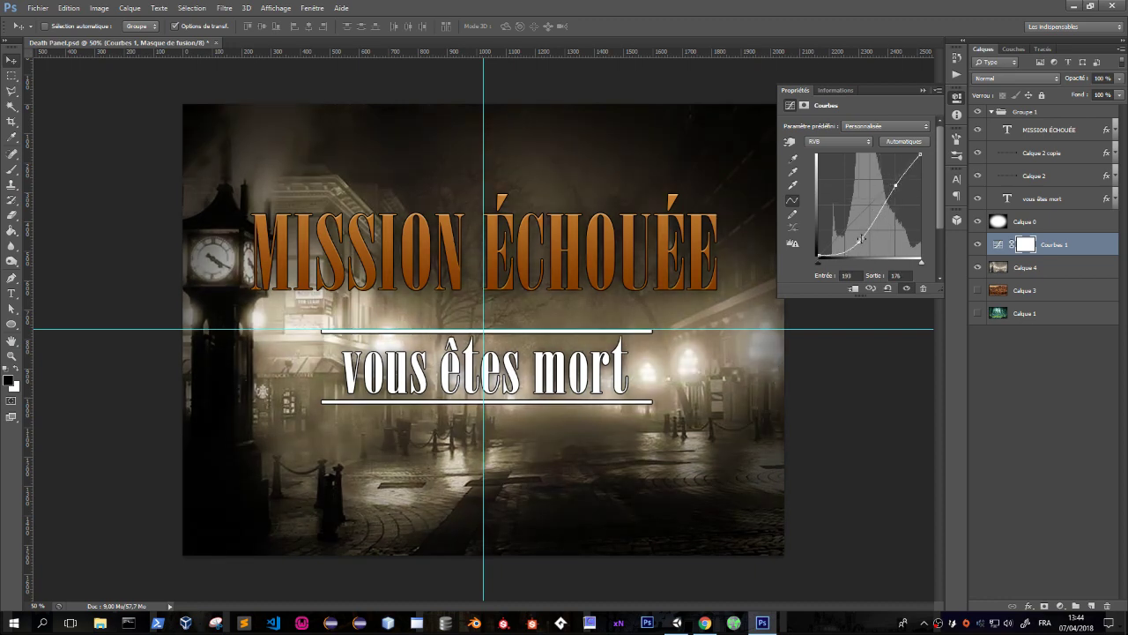
mouse_move(861, 242)
mouse_down()
mouse_move(871, 248)
mouse_move(825, 245)
mouse_up()
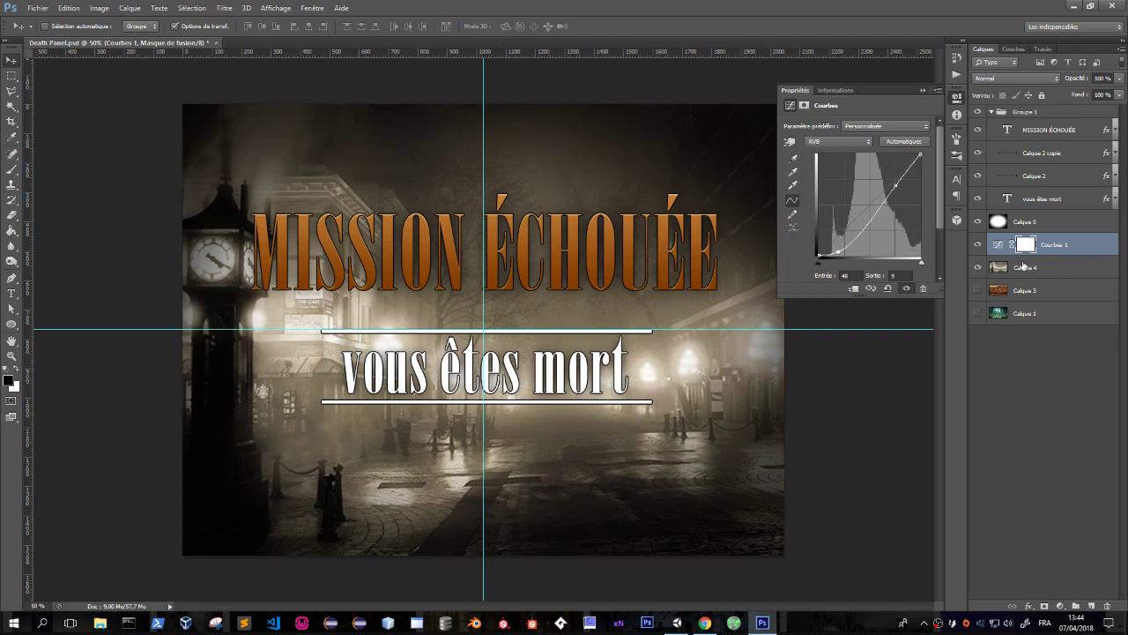
right_click(1062, 253)
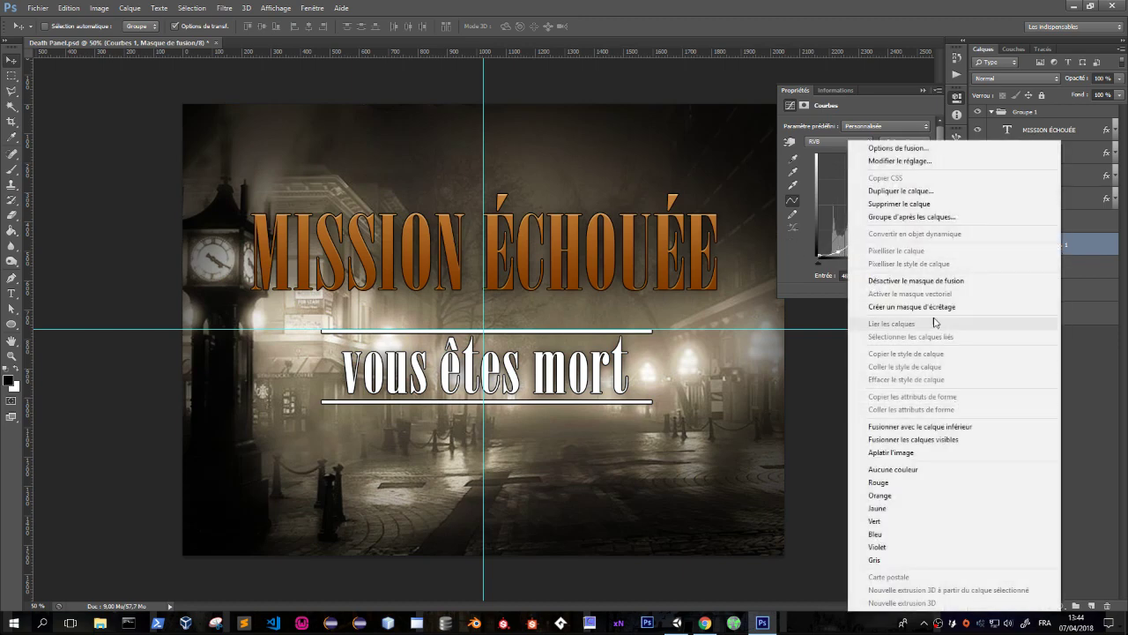
click(863, 306)
Add a clipped Levels layer, tweak white point and midtones darker, then zoom out to the whole panel.
click(1060, 606)
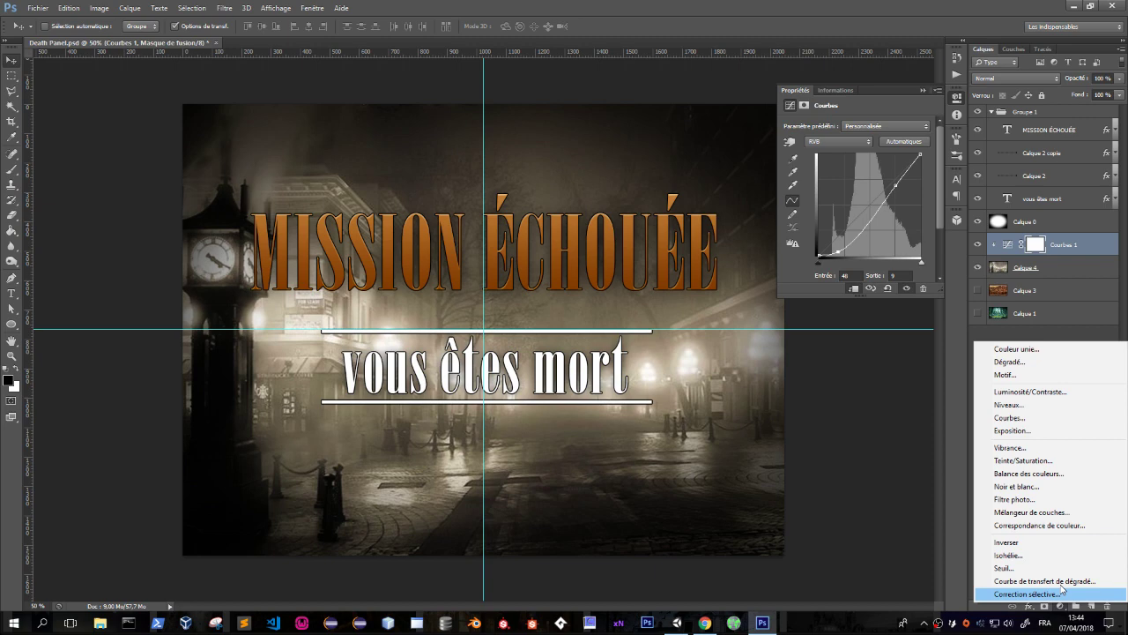
click(1013, 405)
click(855, 287)
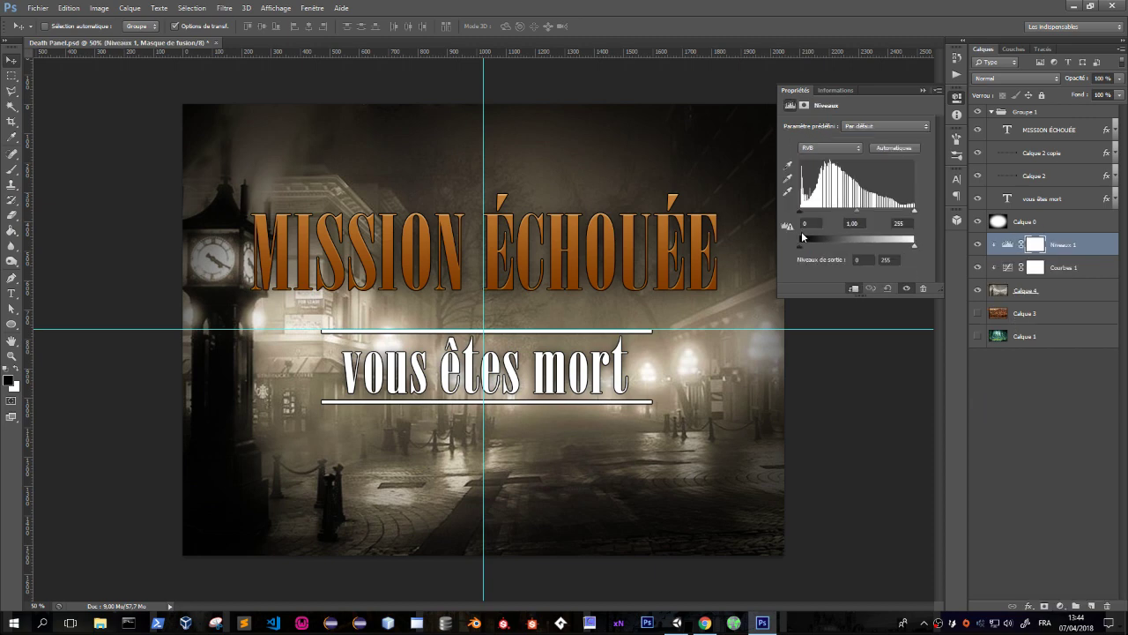
drag(821, 215, 787, 215)
key(ctrl+z)
drag(914, 215, 885, 215)
drag(860, 214, 798, 214)
drag(868, 209, 872, 210)
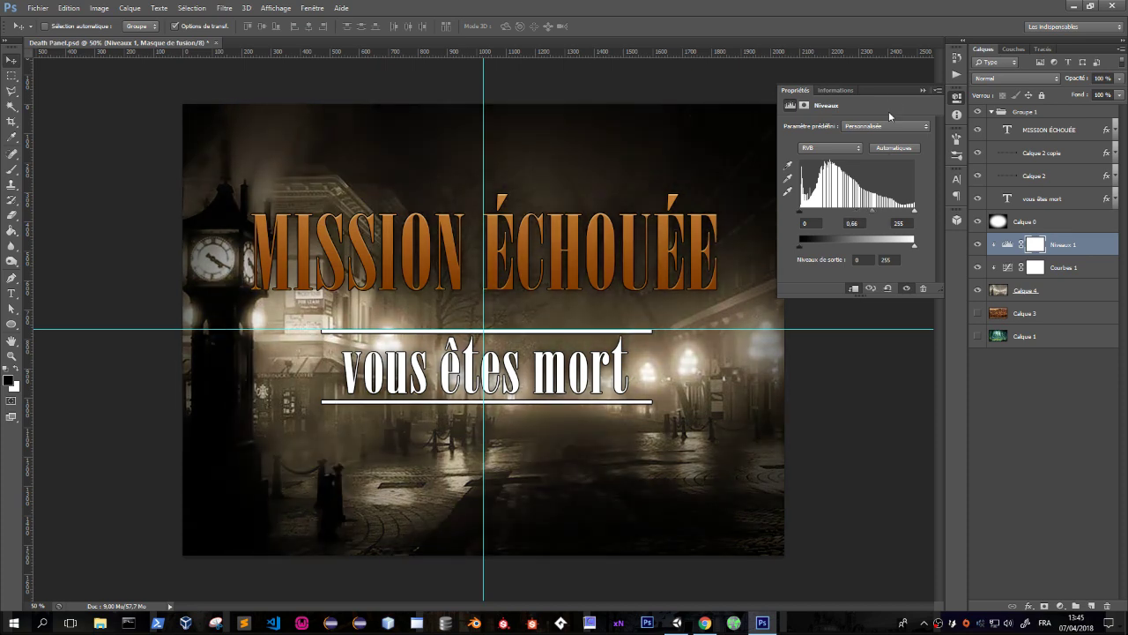
key(z)
mouse_move(728, 239)
mouse_down()
mouse_move(641, 265)
mouse_move(661, 262)
mouse_up()
Back in Chrome, scroll the haunted city results and preview the dark blue night-street wallpaper.
key(alt+Tab)
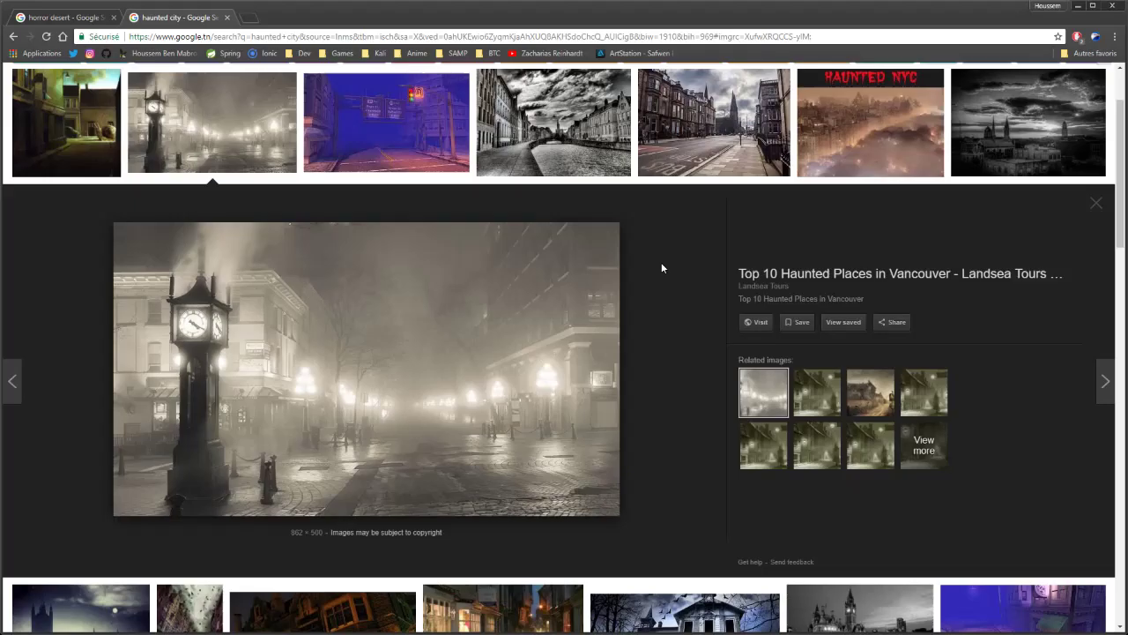
scroll(715, 339, down, 5)
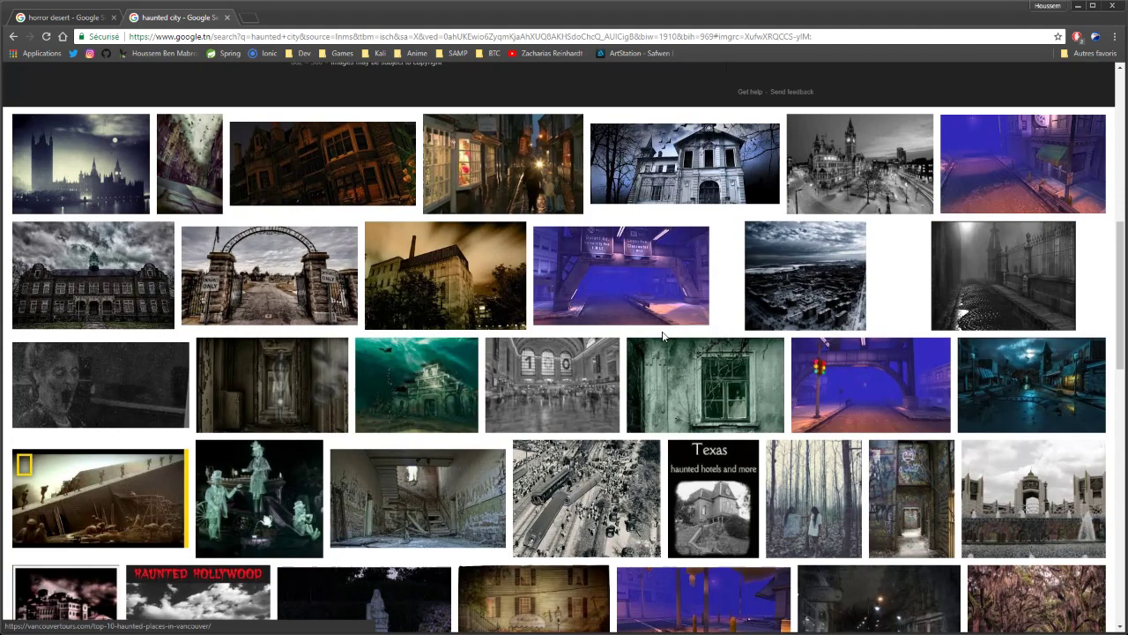
scroll(643, 338, down, 2)
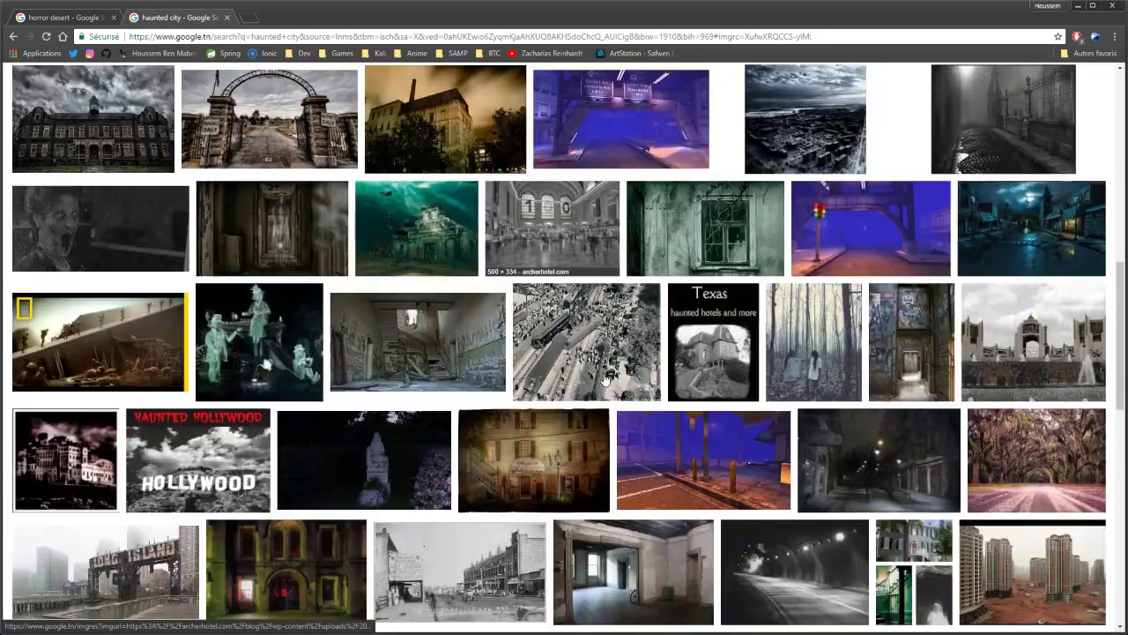
click(1027, 234)
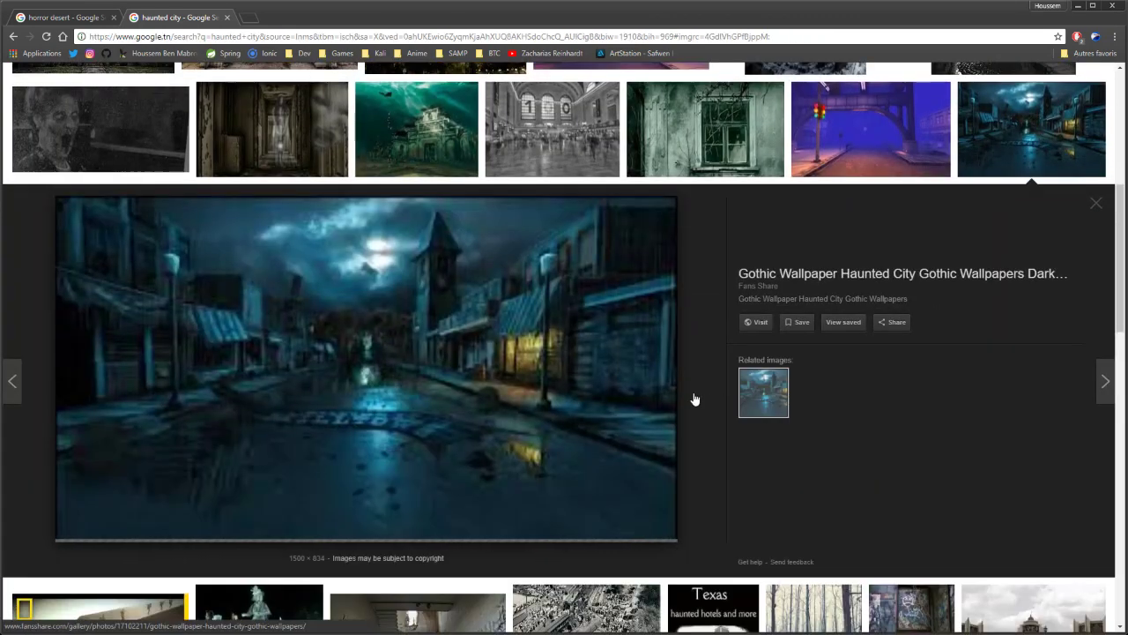
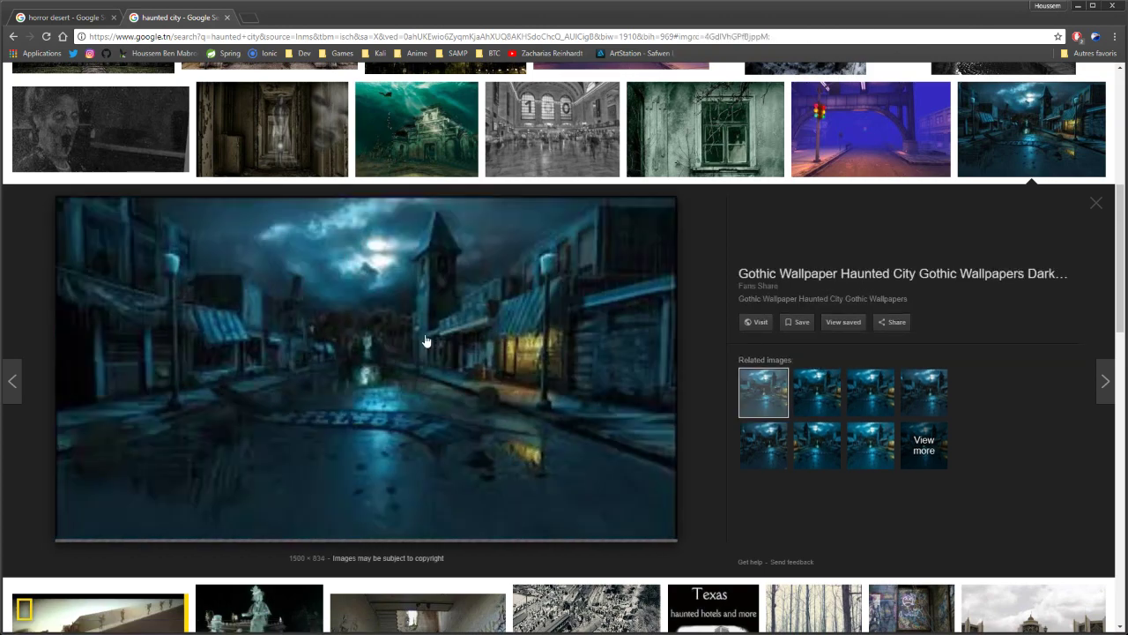
Open the haunted city wallpaper's source page, then close it and the haunted city results tab.
right_click(396, 382)
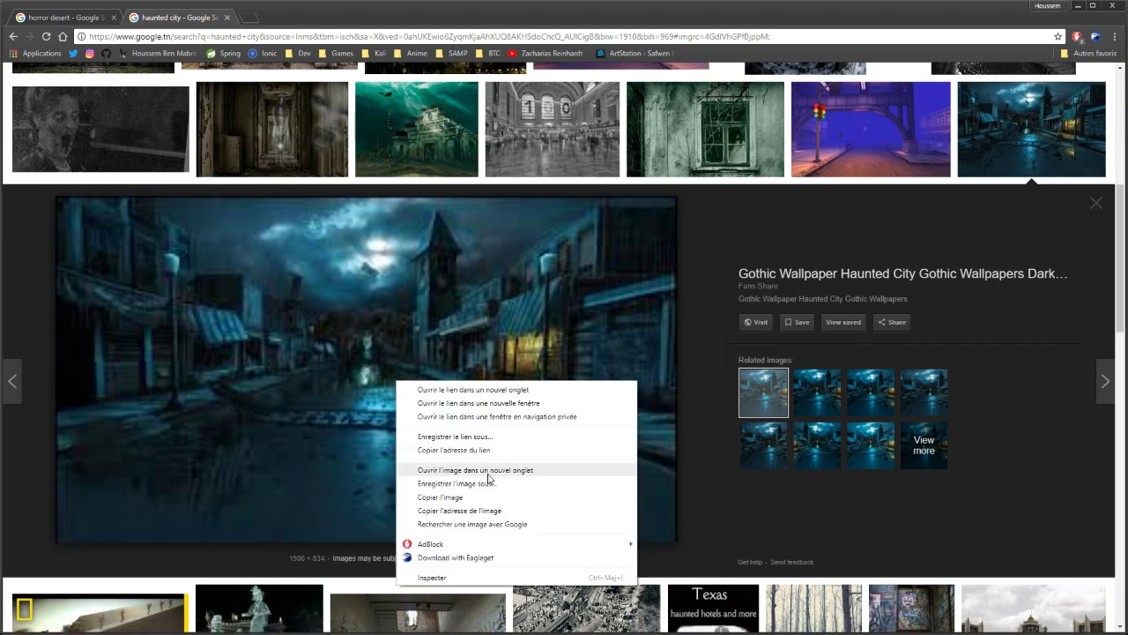
click(756, 323)
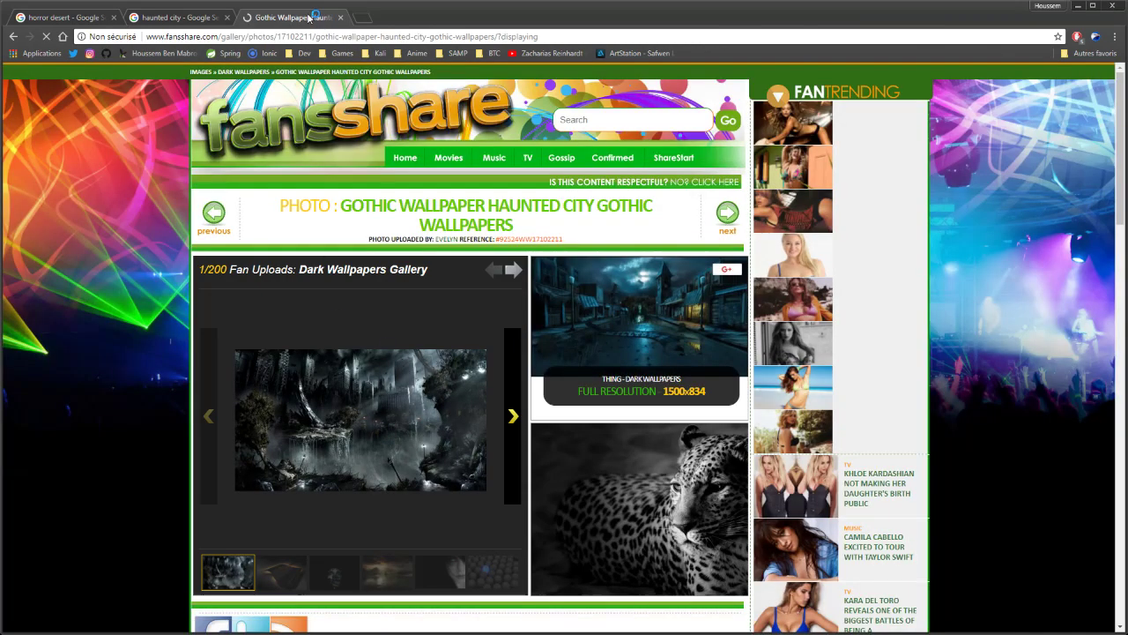
middle_click(282, 23)
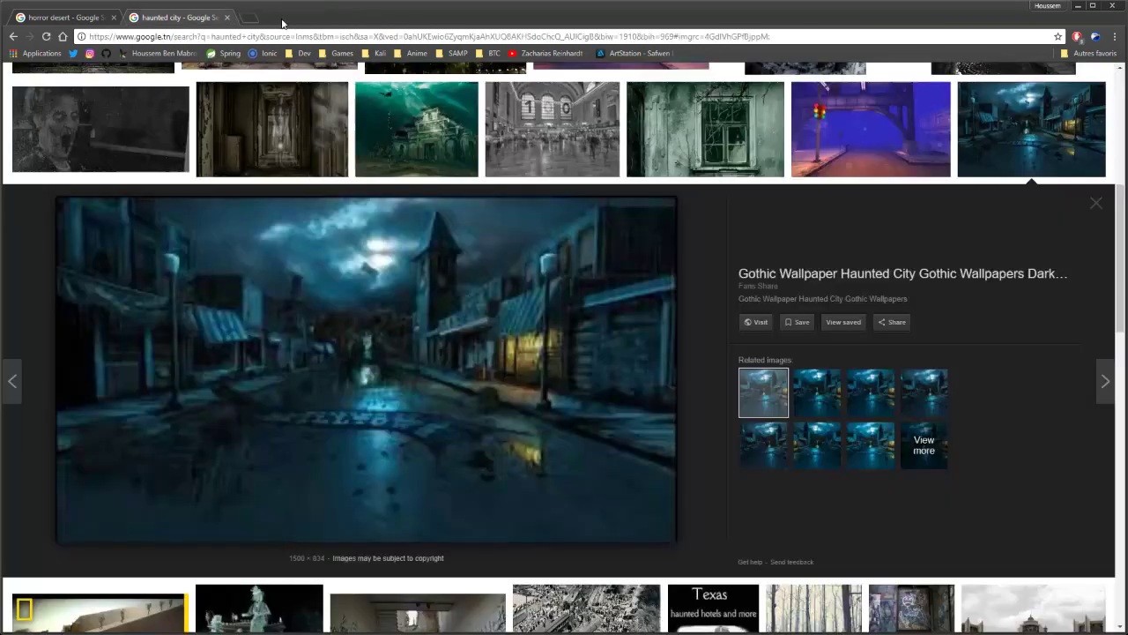
middle_click(202, 22)
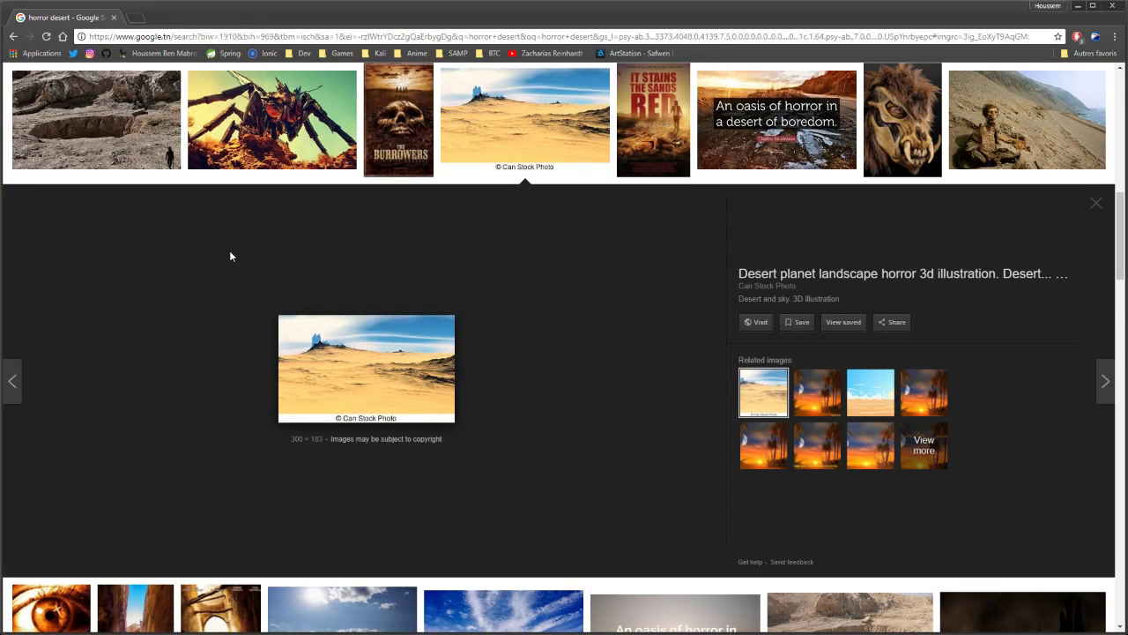
scroll(176, 260, up, 2)
scroll(107, 375, up, 2)
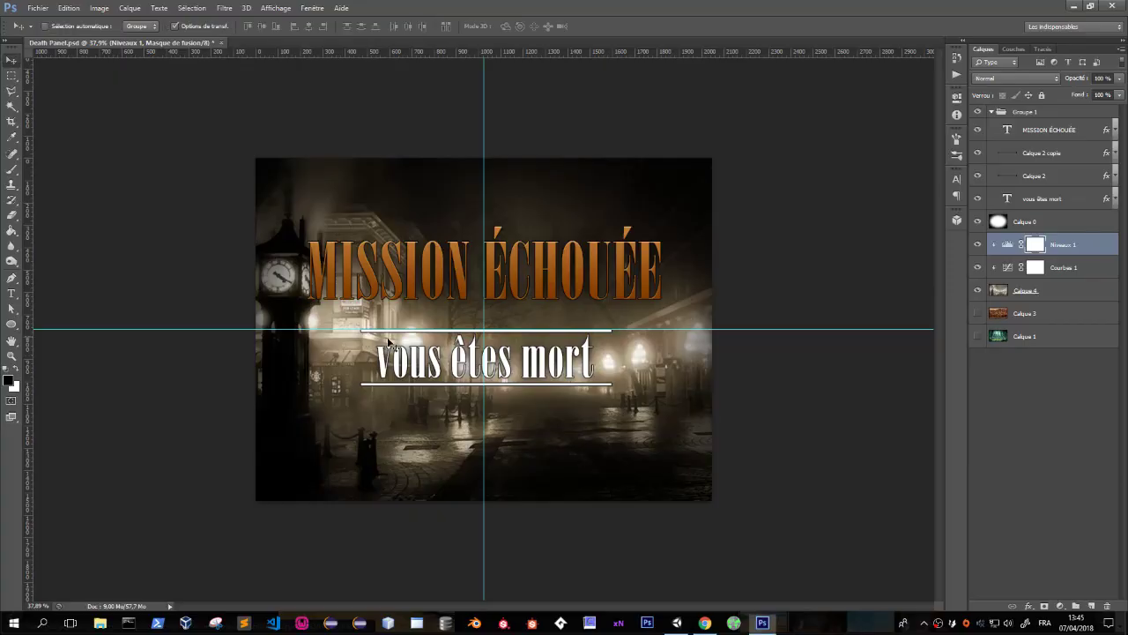
Export the death panel via Save for Web as PNG-24 to Death-Panel-2.png on Disque local (D:).
key(ctrl+alt+shift+s)
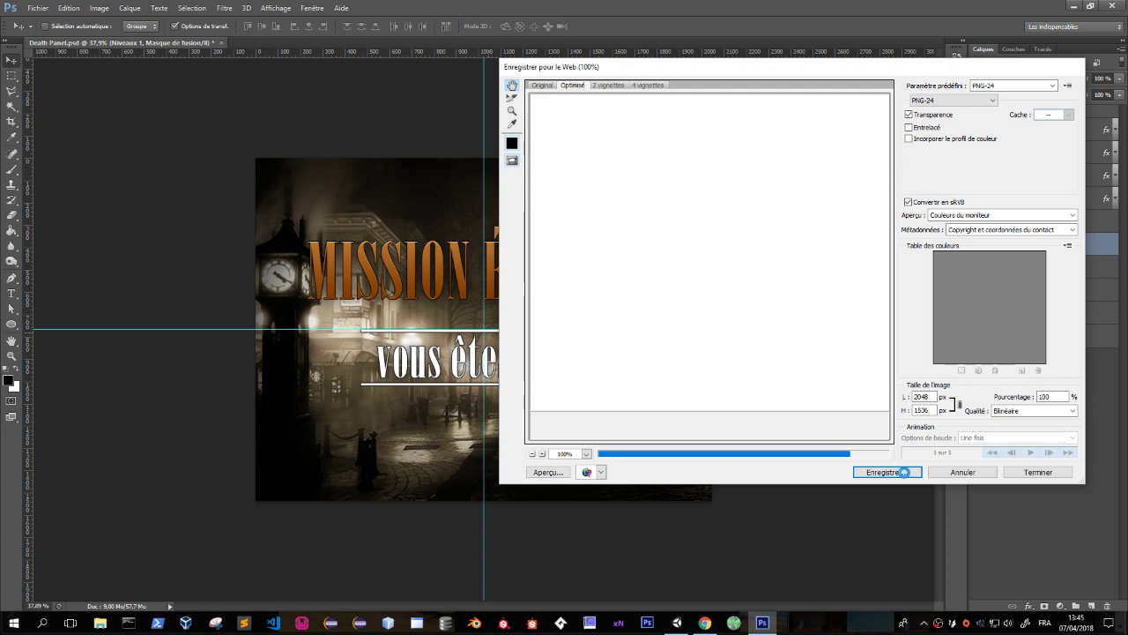
click(904, 473)
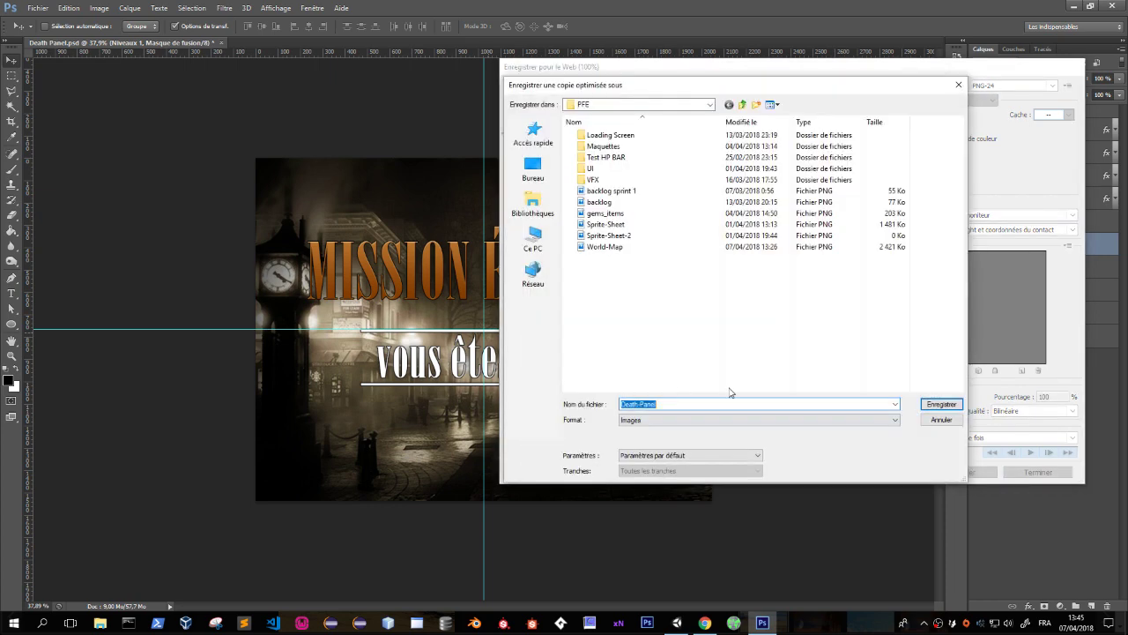
click(533, 240)
double_click(724, 288)
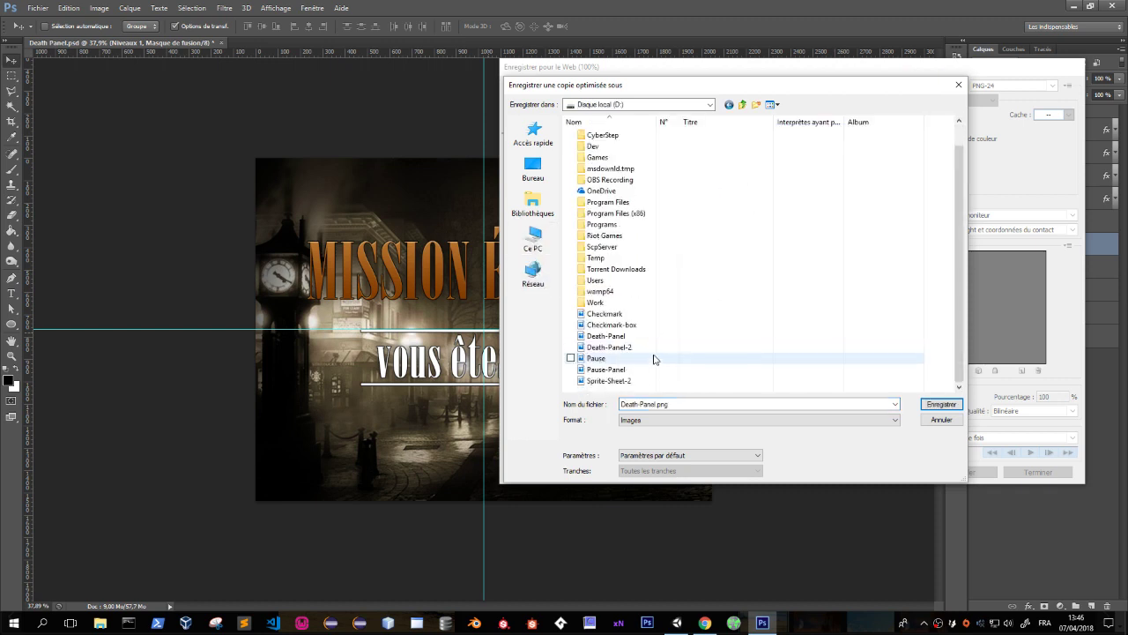
click(654, 347)
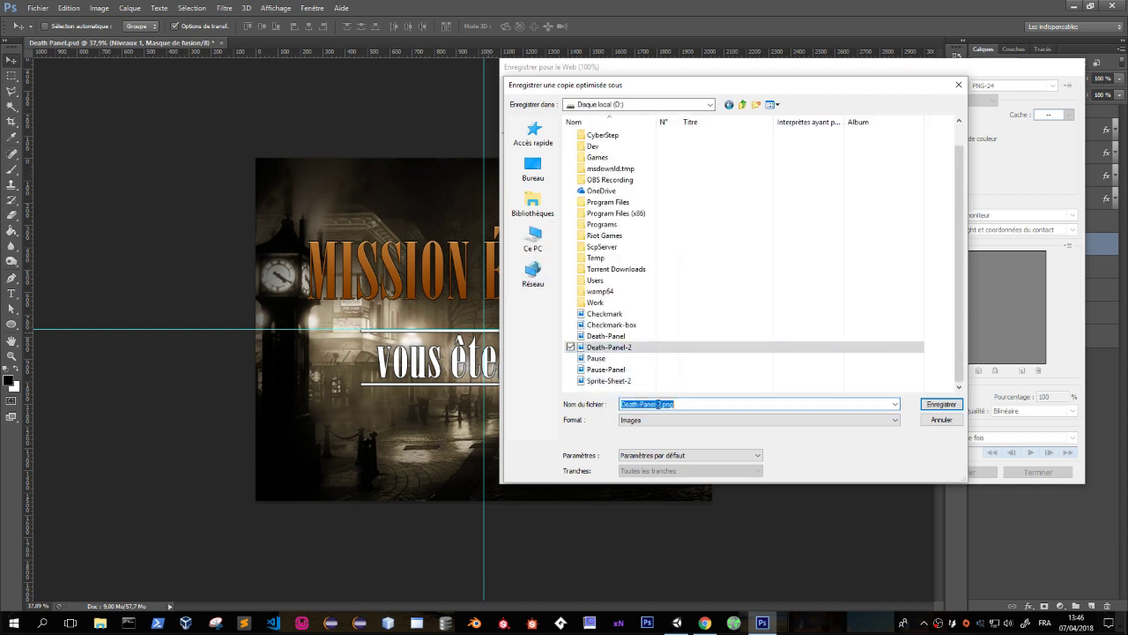
click(659, 404)
key(Return)
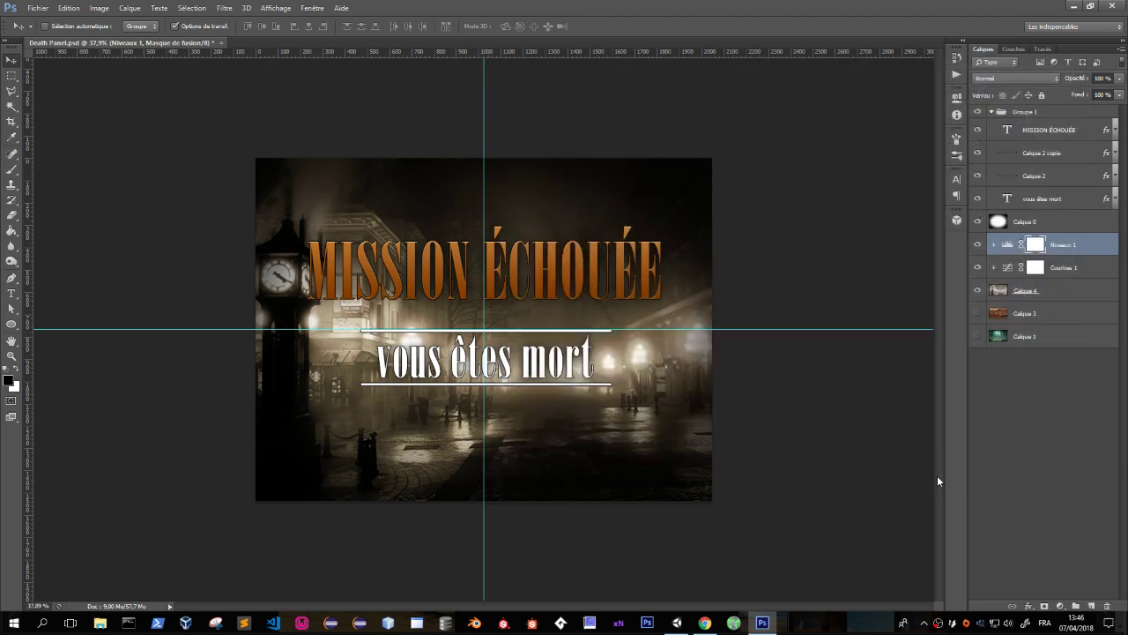
Group the Niveaux 1, Courbes 1 and Calque 4 layers into Groupe 2.
shift+click(1049, 291)
key(ctrl+g)
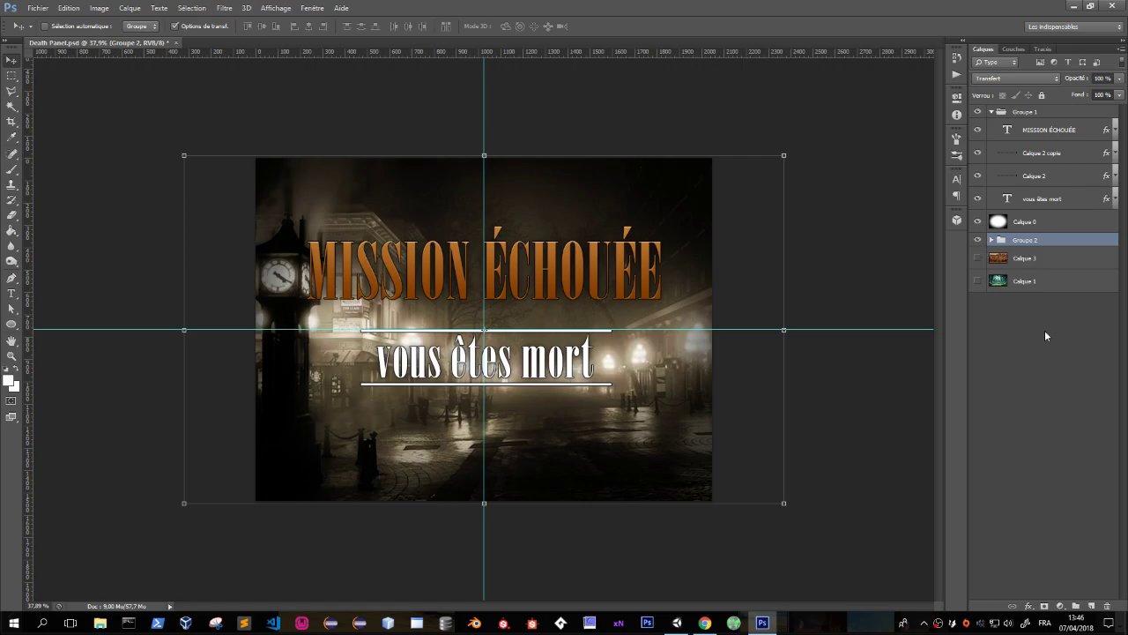
click(1044, 330)
key(alt+Tab)
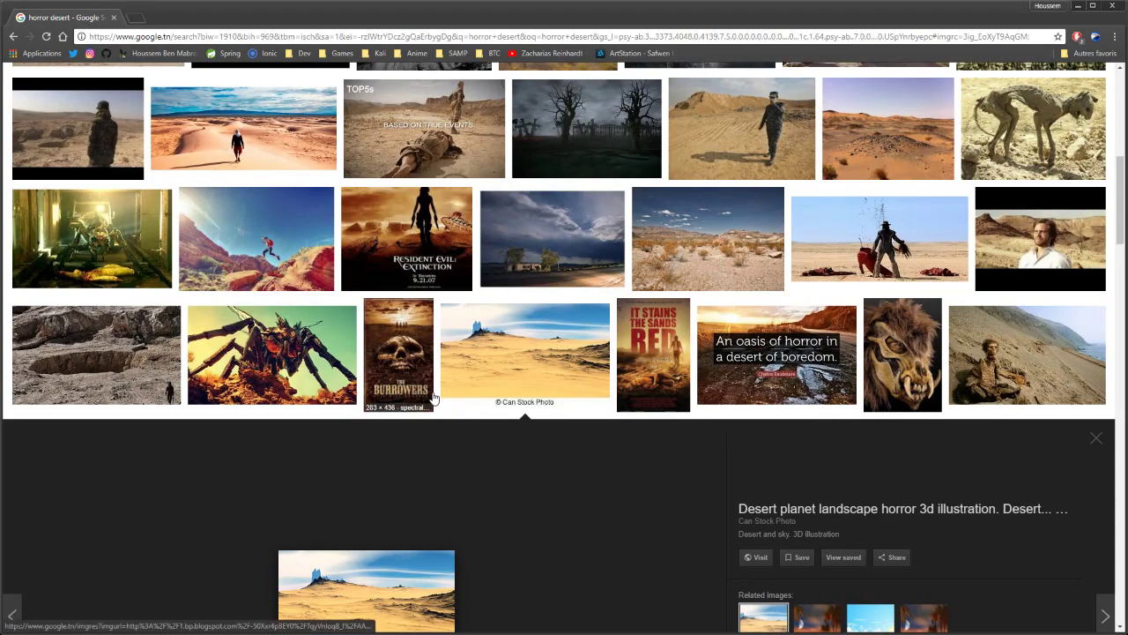
Copy the Downtown Monks desert photo from Google Images and paste it into Death Panel.psd as Calque 5.
click(705, 238)
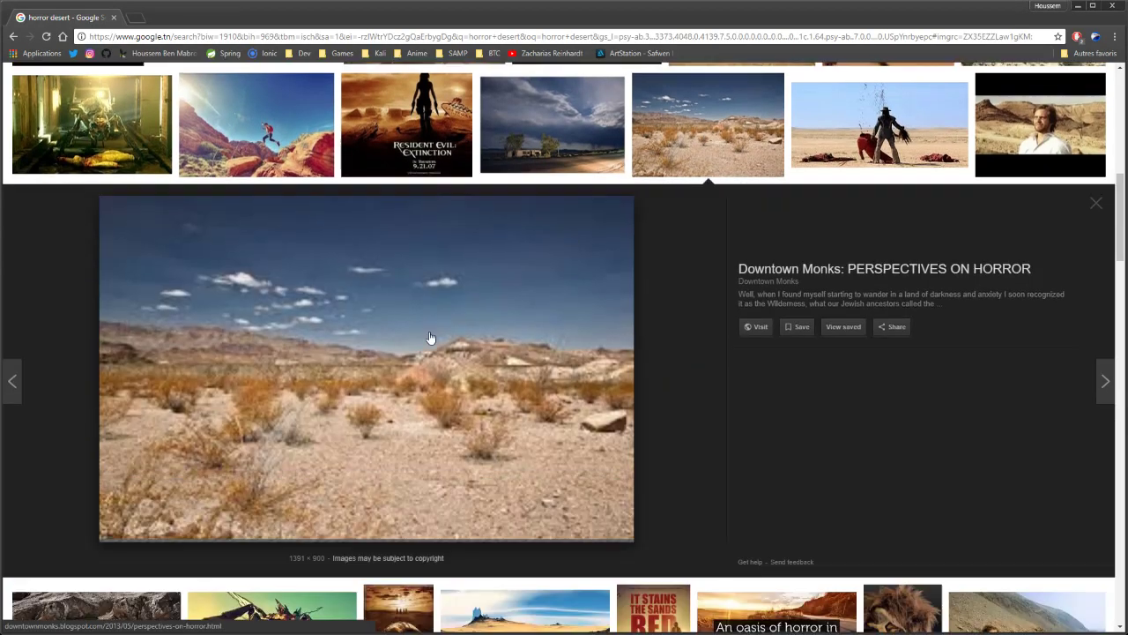
scroll(483, 294, up, 2)
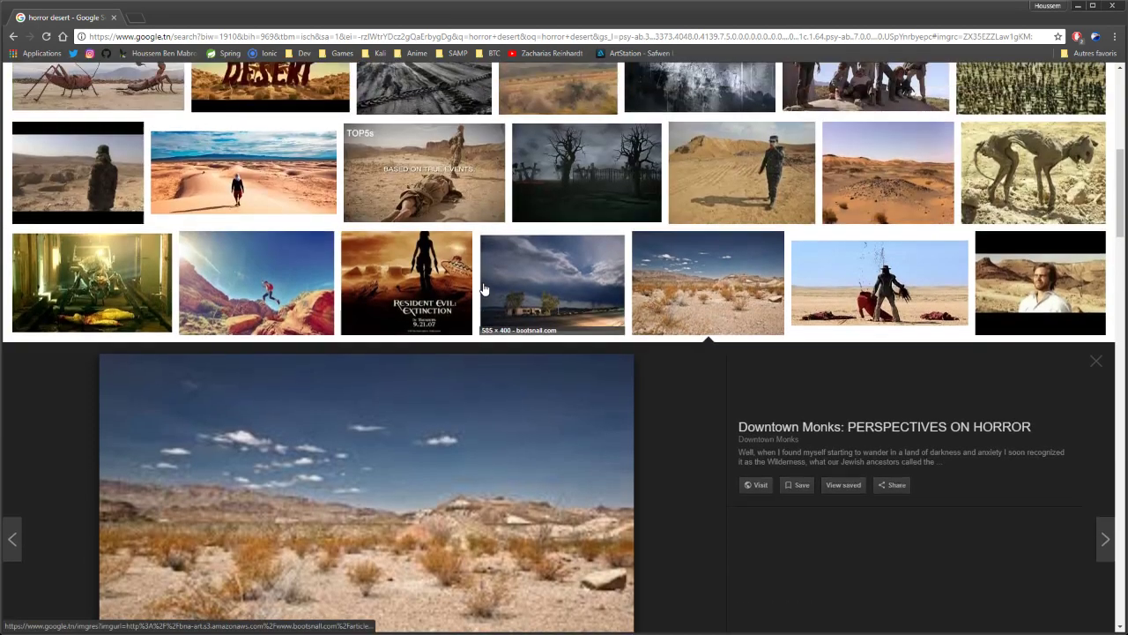
scroll(469, 328, up, 2)
scroll(483, 445, down, 3)
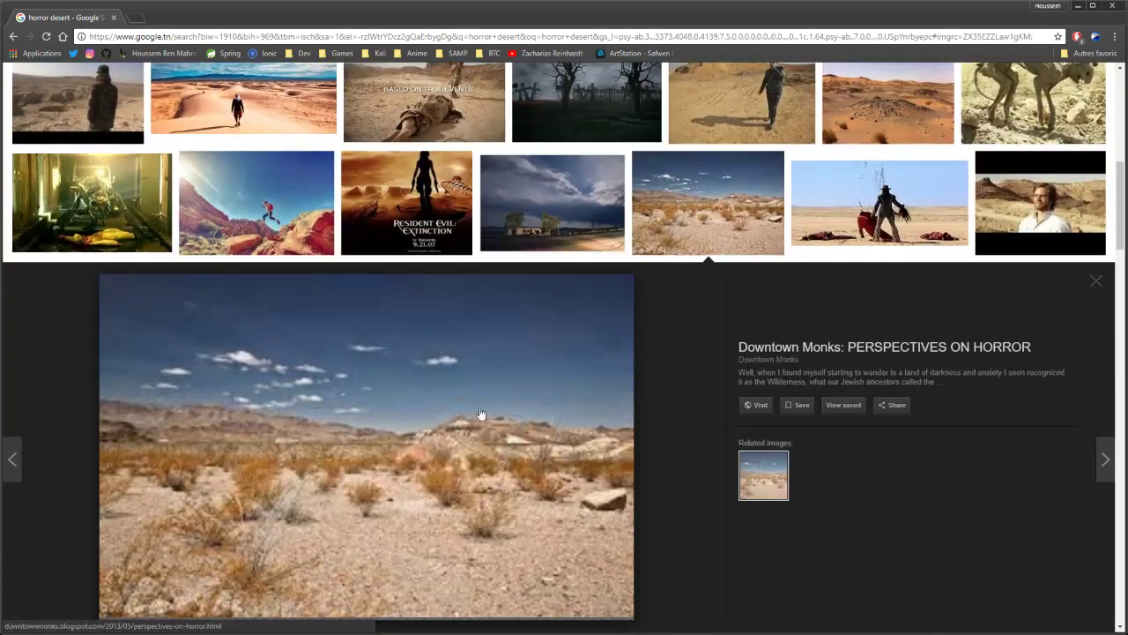
scroll(481, 414, down, 1)
right_click(322, 352)
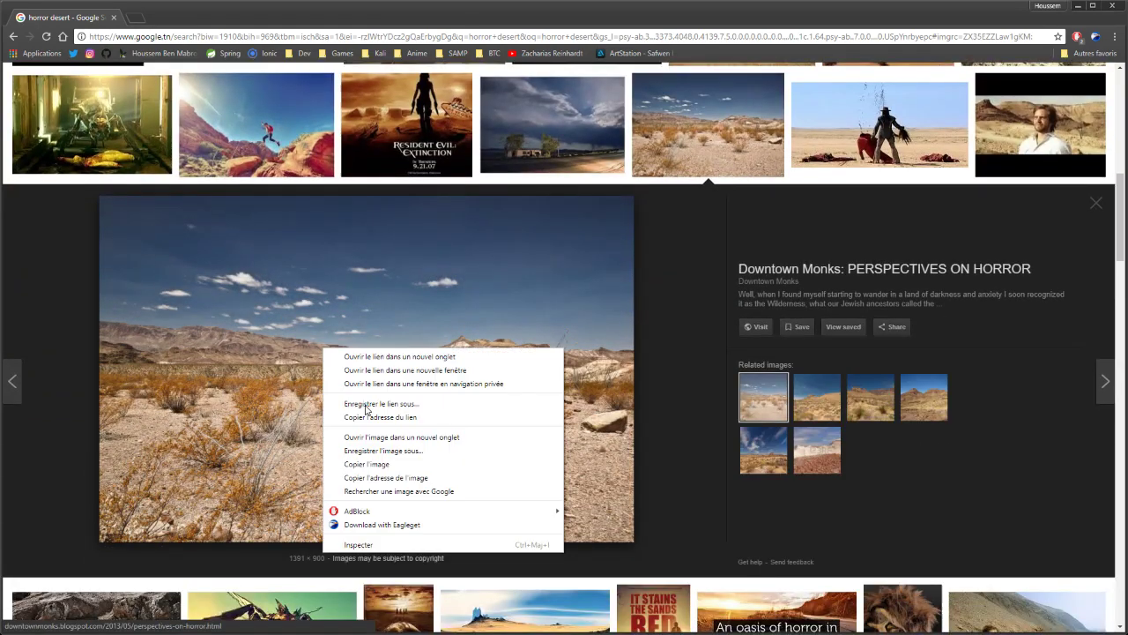
click(379, 463)
key(alt+Tab)
key(ctrl+v)
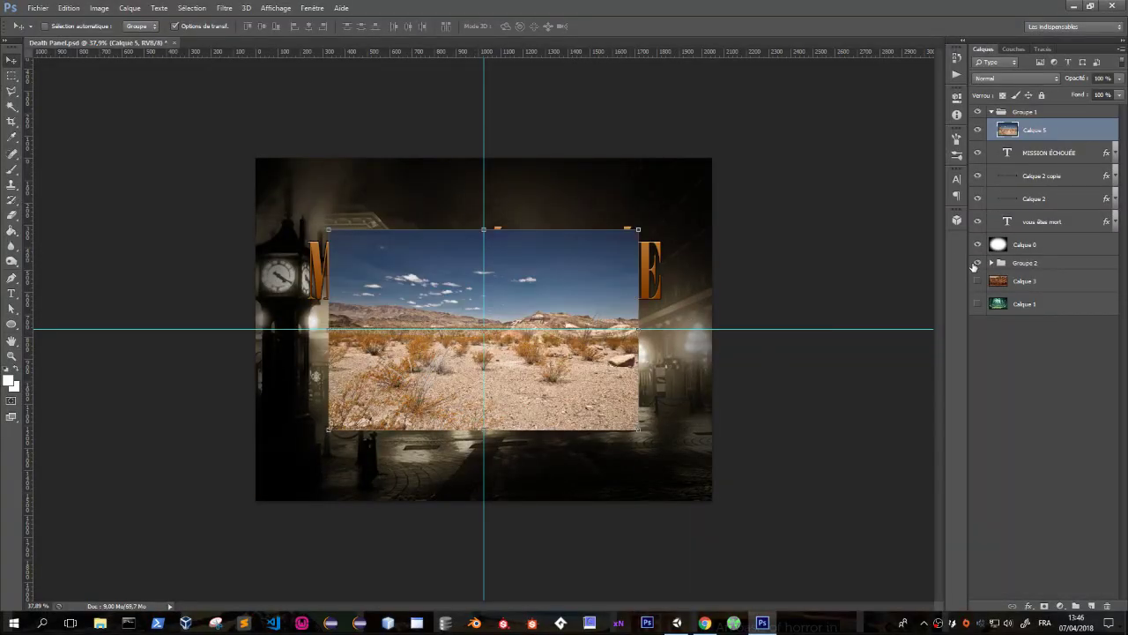
Hide Groupe 2, move the desert layer below Calque 0 and scale it to fill the canvas.
click(976, 263)
drag(1022, 130, 1026, 247)
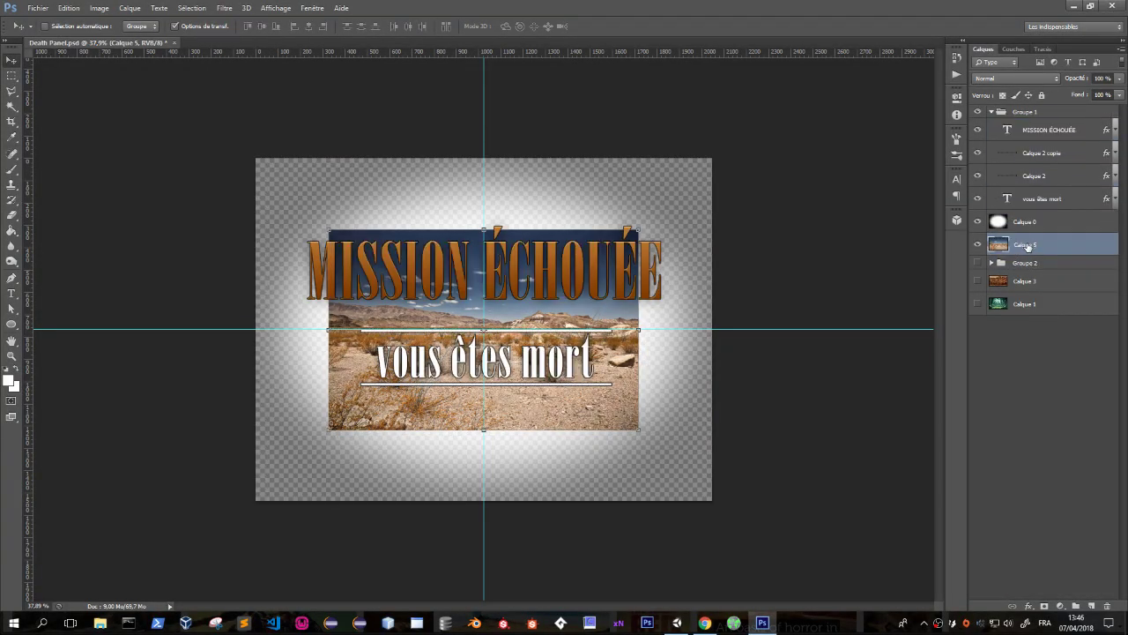
key(ctrl+t)
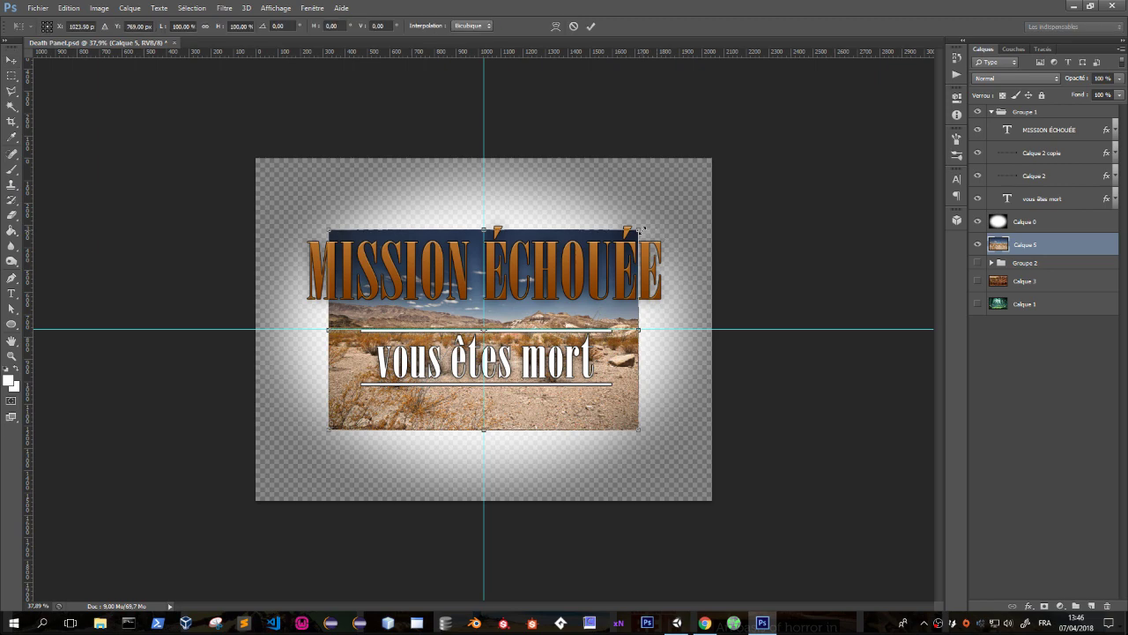
alt+drag(638, 230, 756, 152)
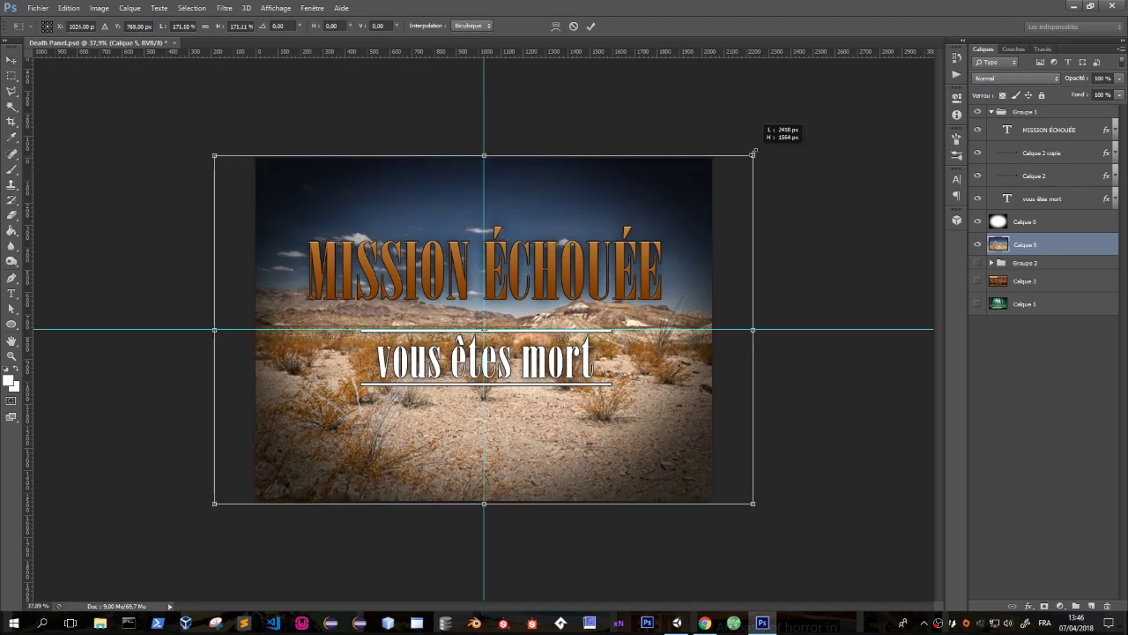
key(Return)
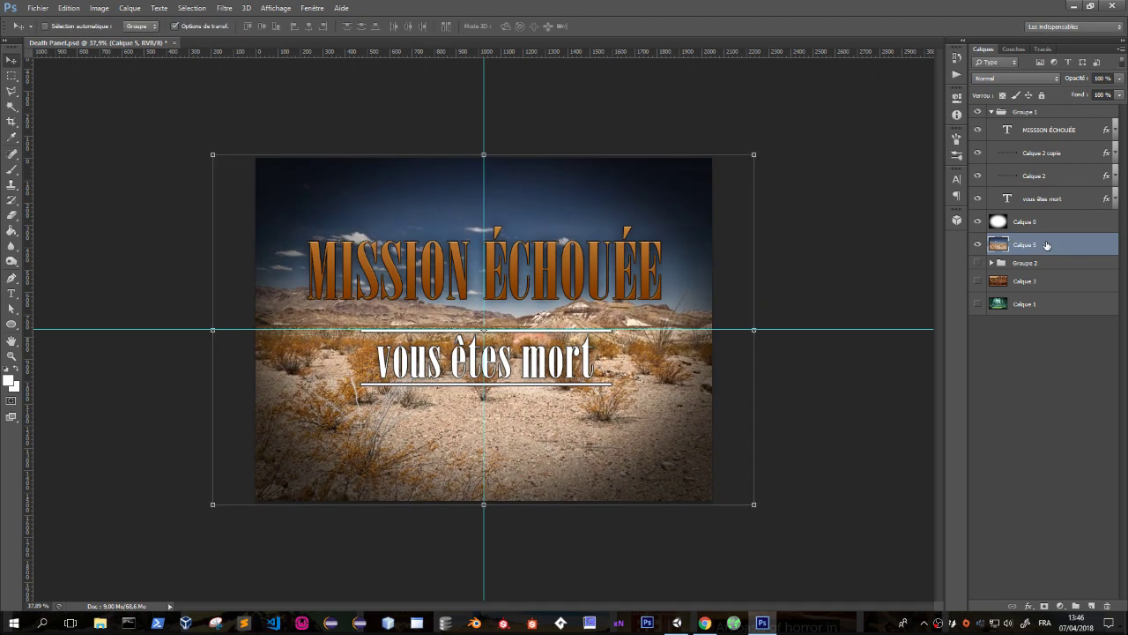
Add a Courbes 2 curves adjustment with an S-curve that darkens shadows and brightens midtones.
click(1060, 606)
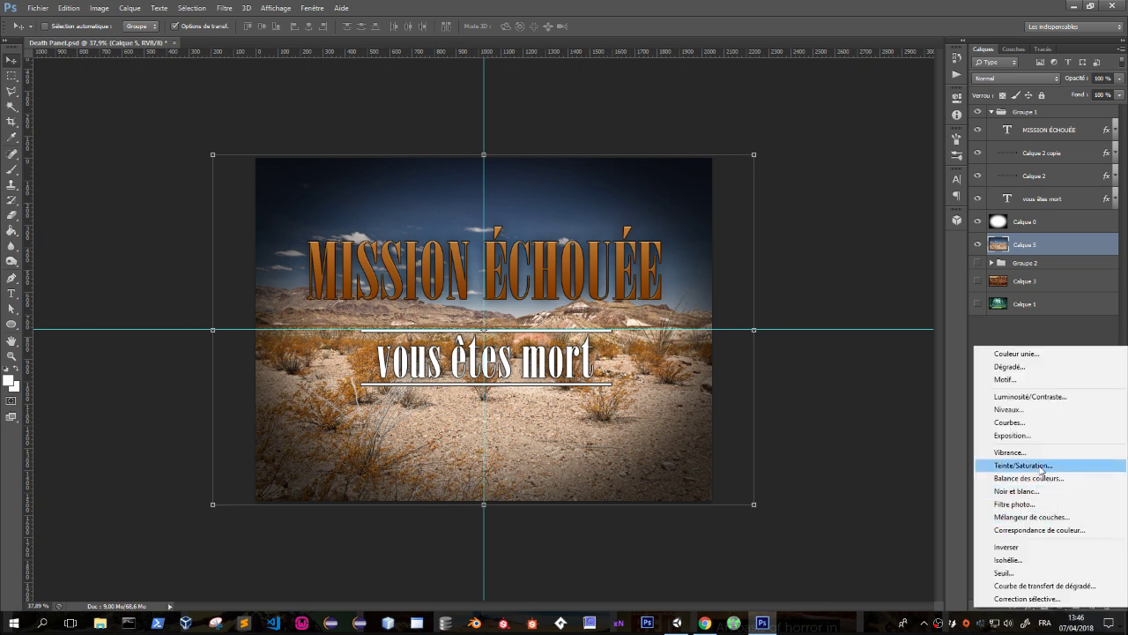
click(1040, 422)
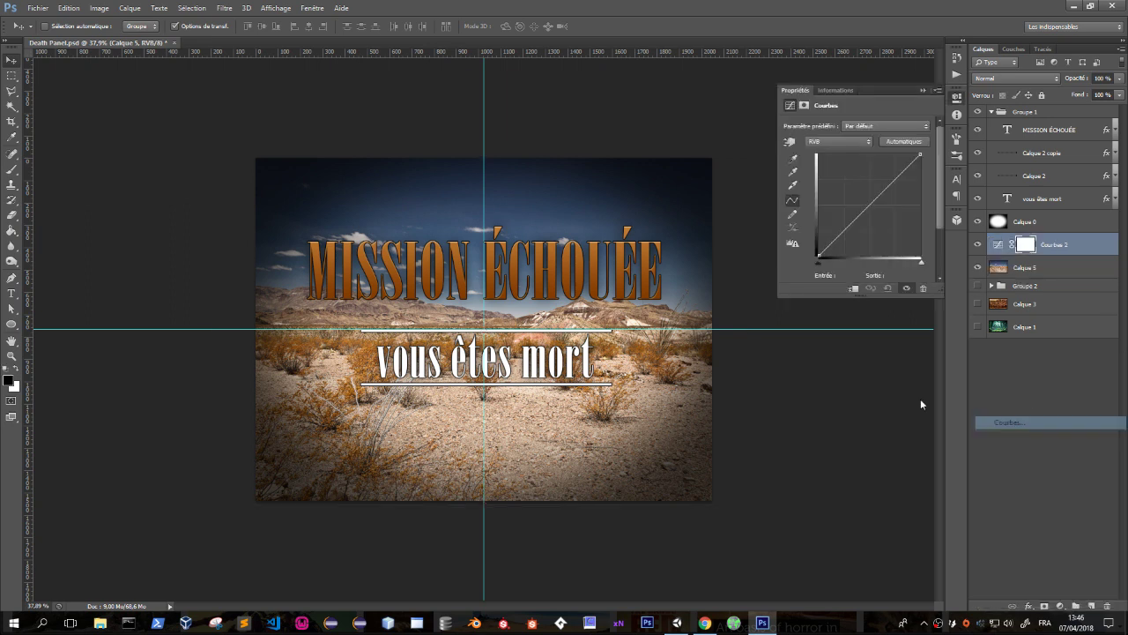
drag(849, 226, 840, 255)
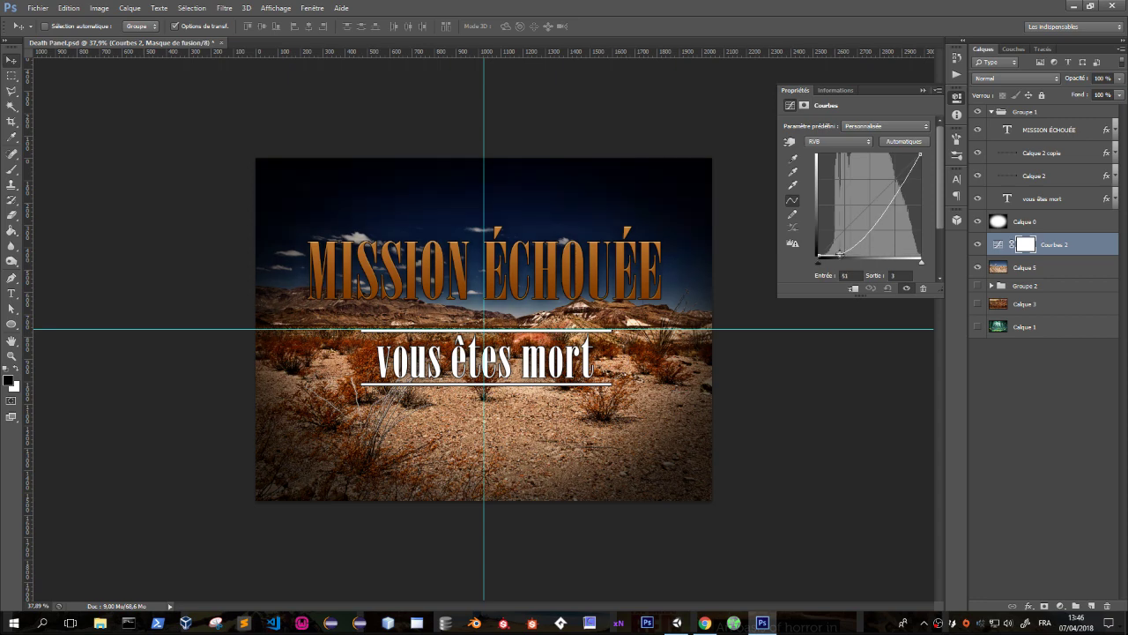
drag(884, 214, 881, 194)
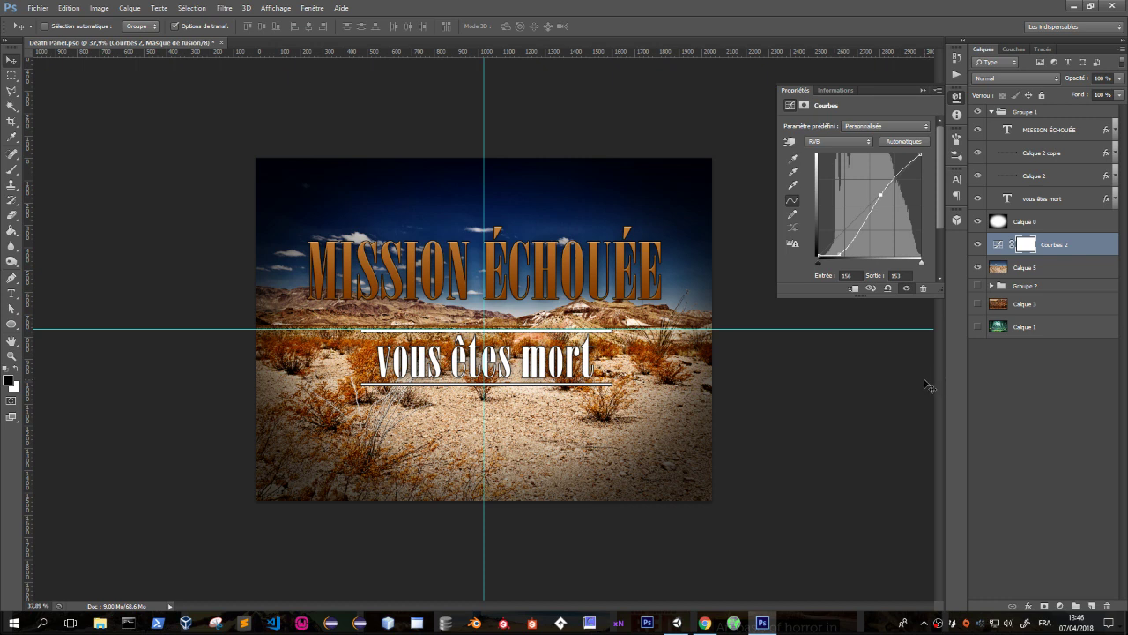
click(923, 94)
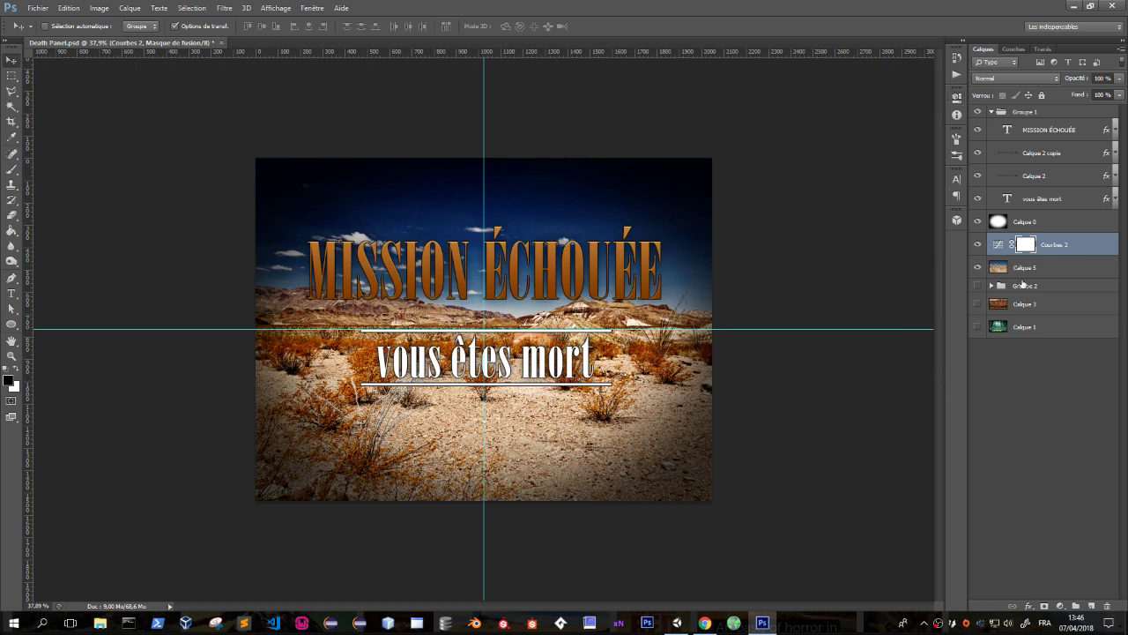
click(1024, 267)
click(224, 8)
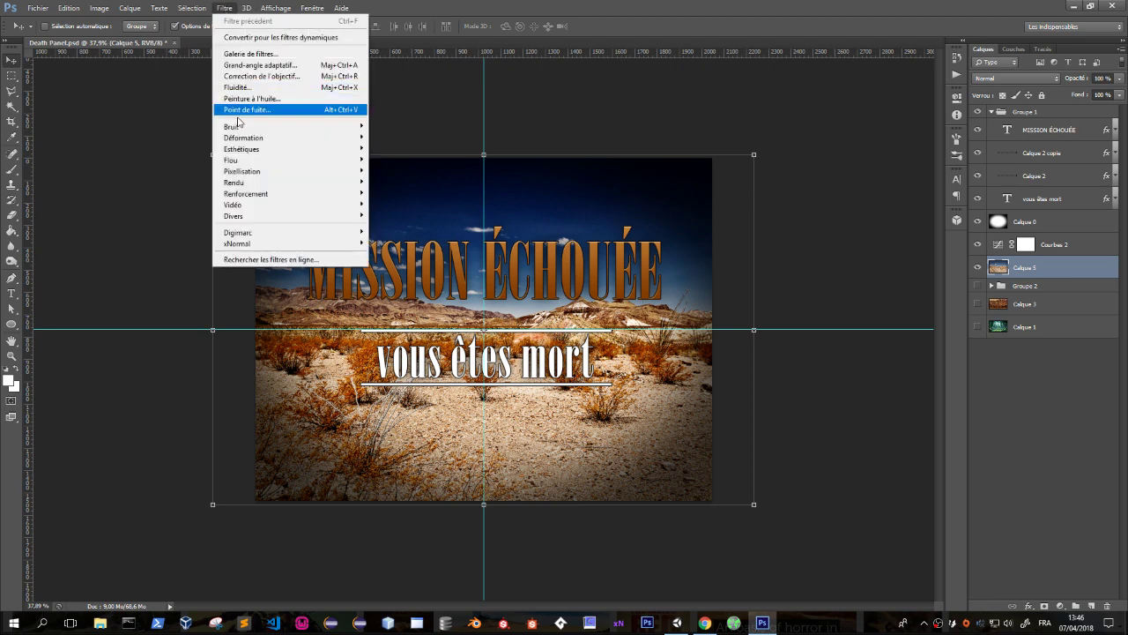
Apply the Filter Gallery's Découpage filter (Niveaux 8, Simplicité 0, Fidélité 3) to the desert layer Calque 5.
click(250, 54)
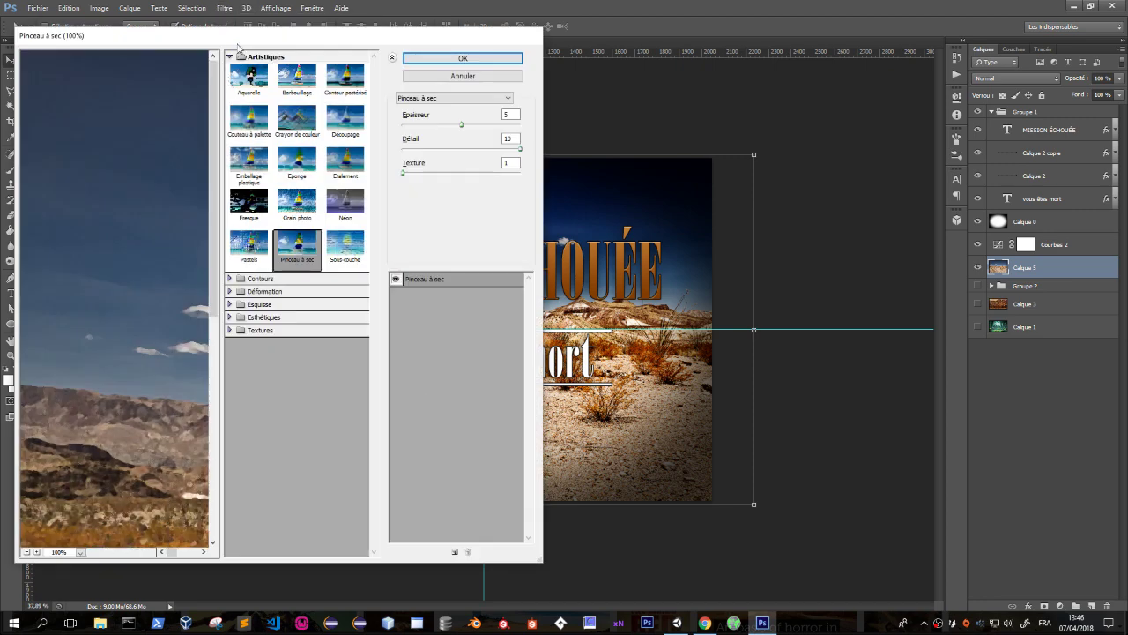
drag(541, 166, 1125, 168)
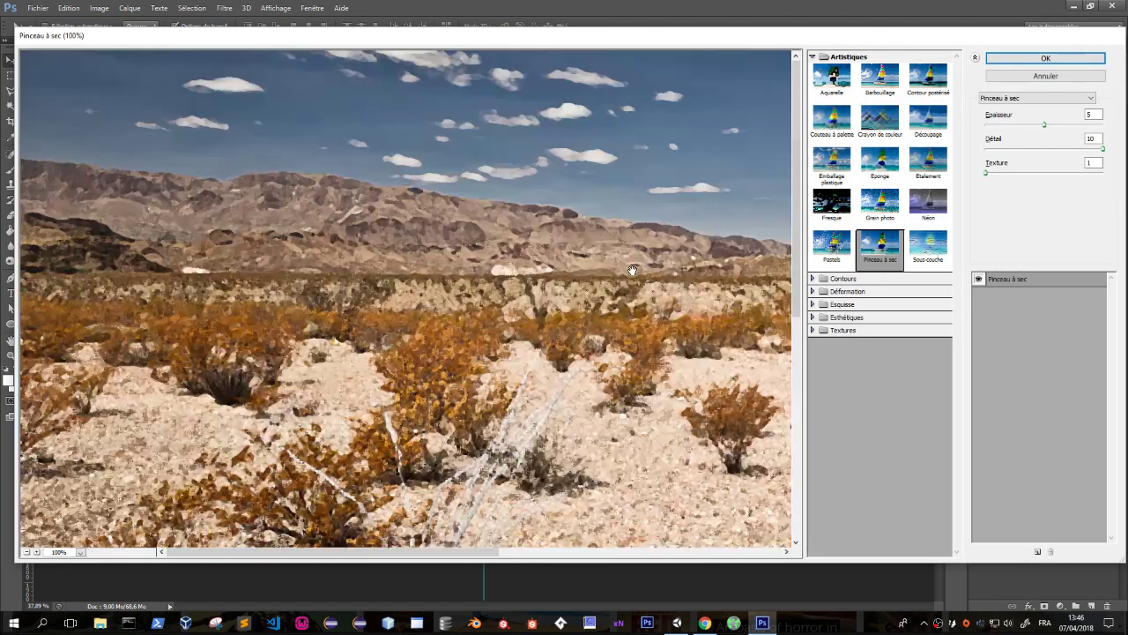
alt+click(341, 394)
alt+click(341, 395)
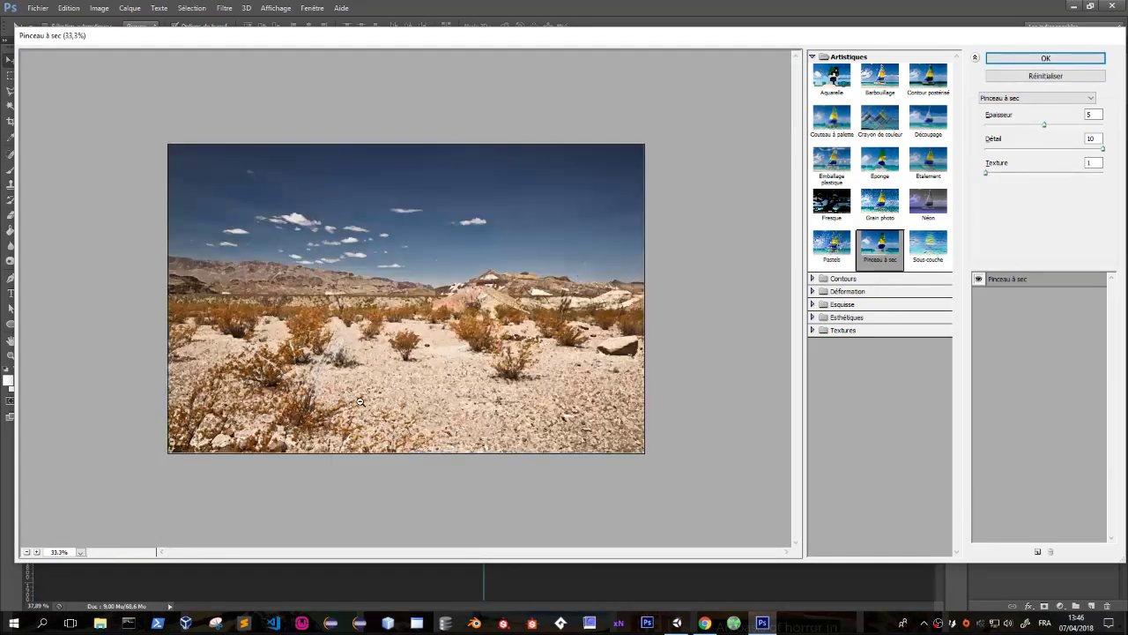
click(879, 78)
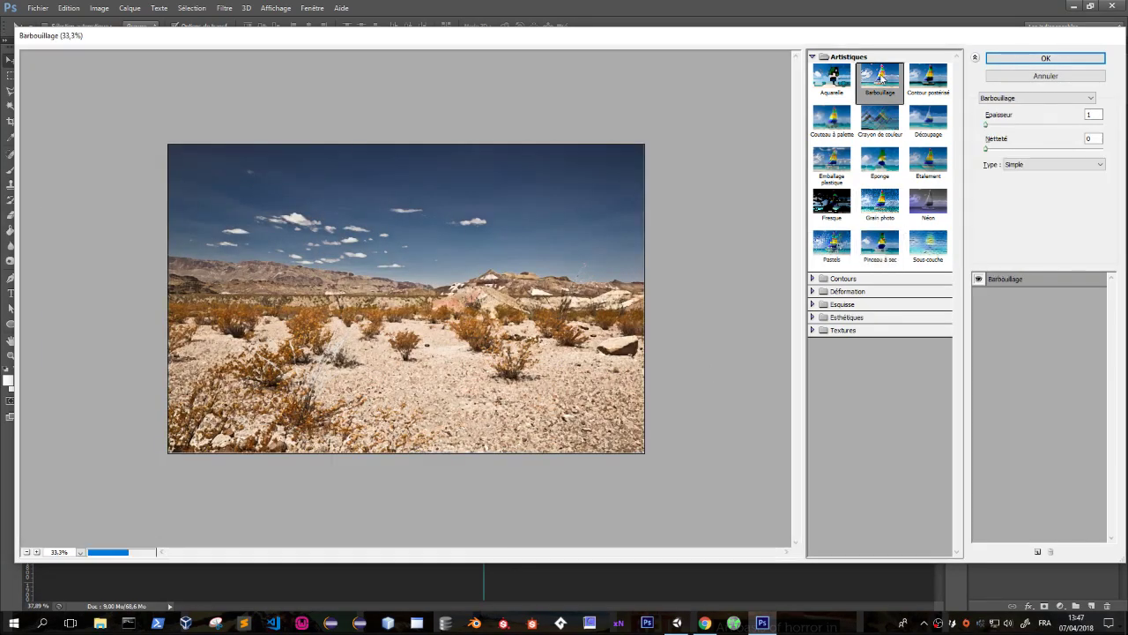
click(835, 81)
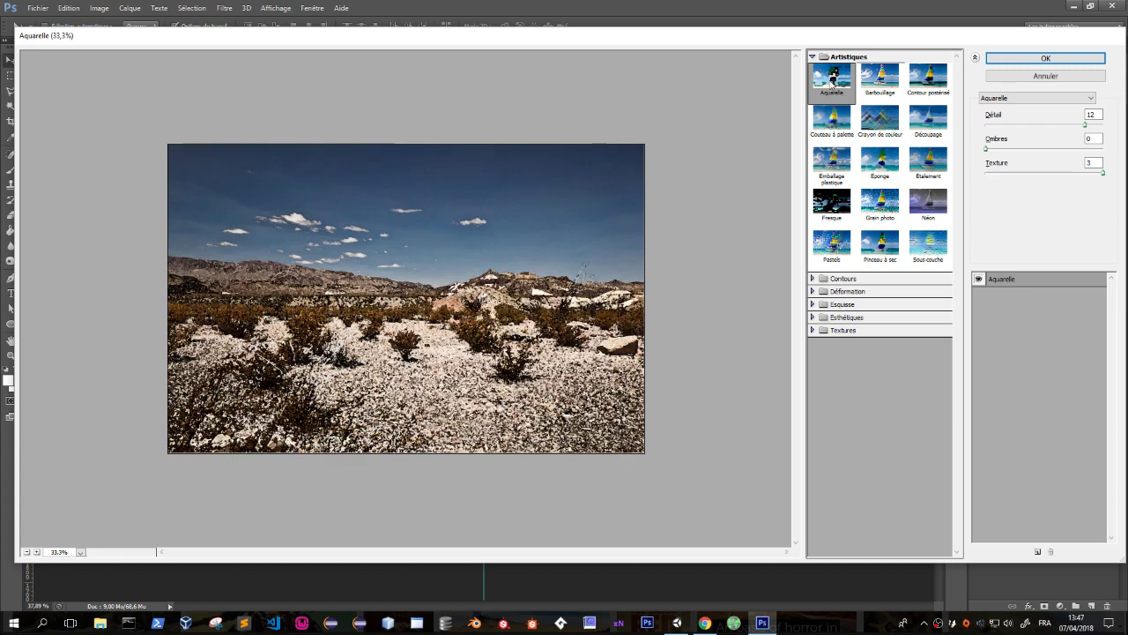
click(879, 117)
click(936, 123)
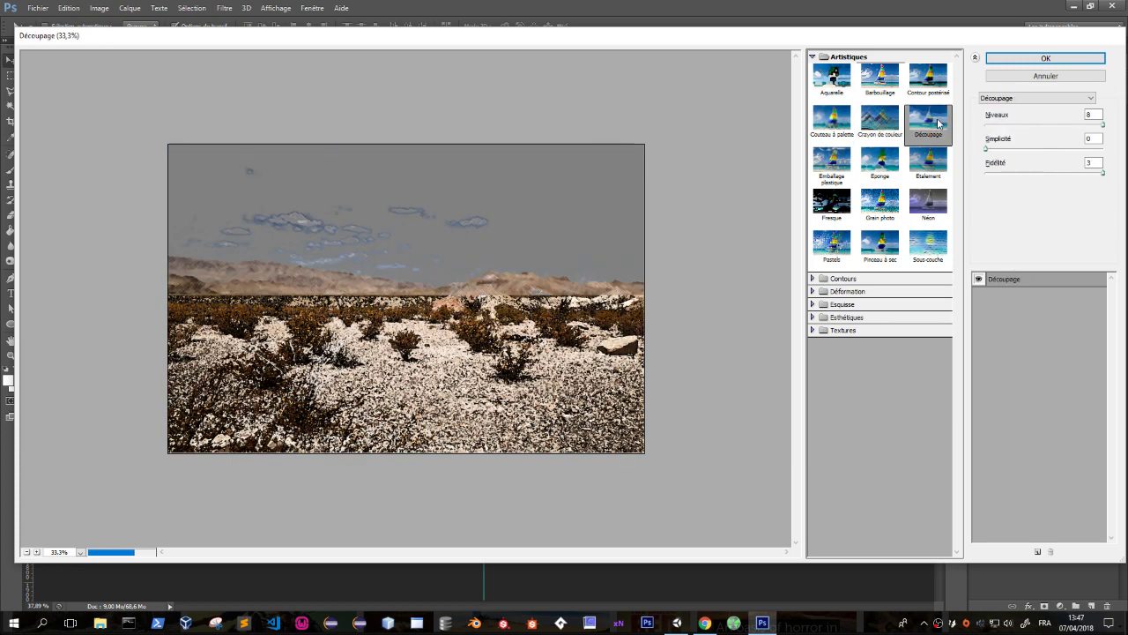
click(1027, 58)
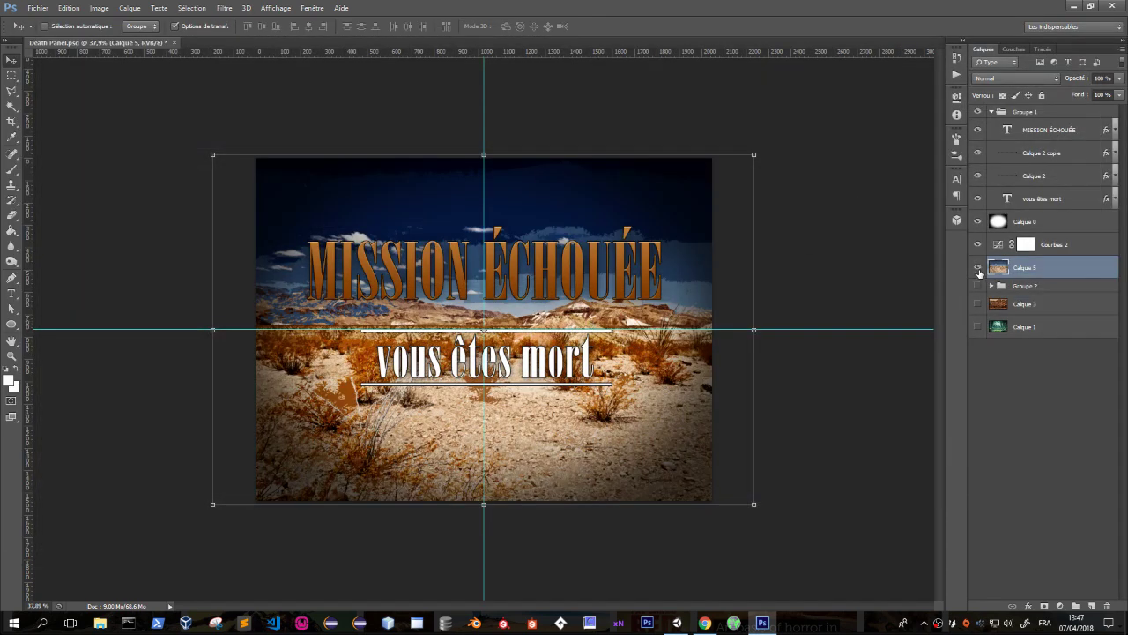
Group the Courbes 2 curves layer and the Calque 5 desert layer into Groupe 3.
click(991, 287)
click(1013, 350)
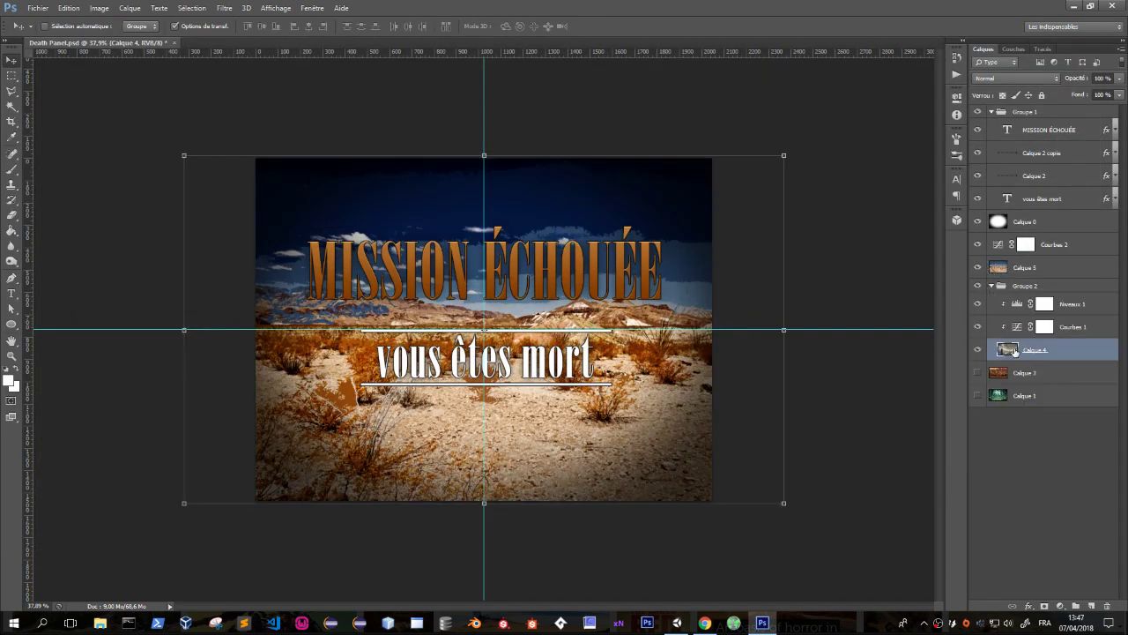
click(992, 286)
shift+click(1038, 251)
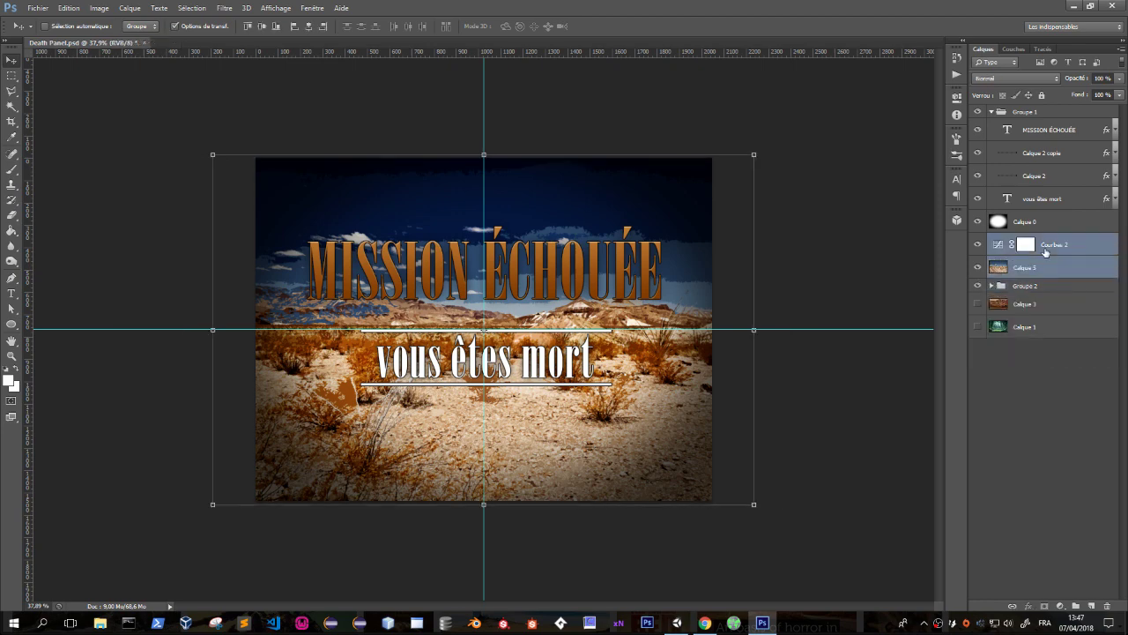
key(ctrl+g)
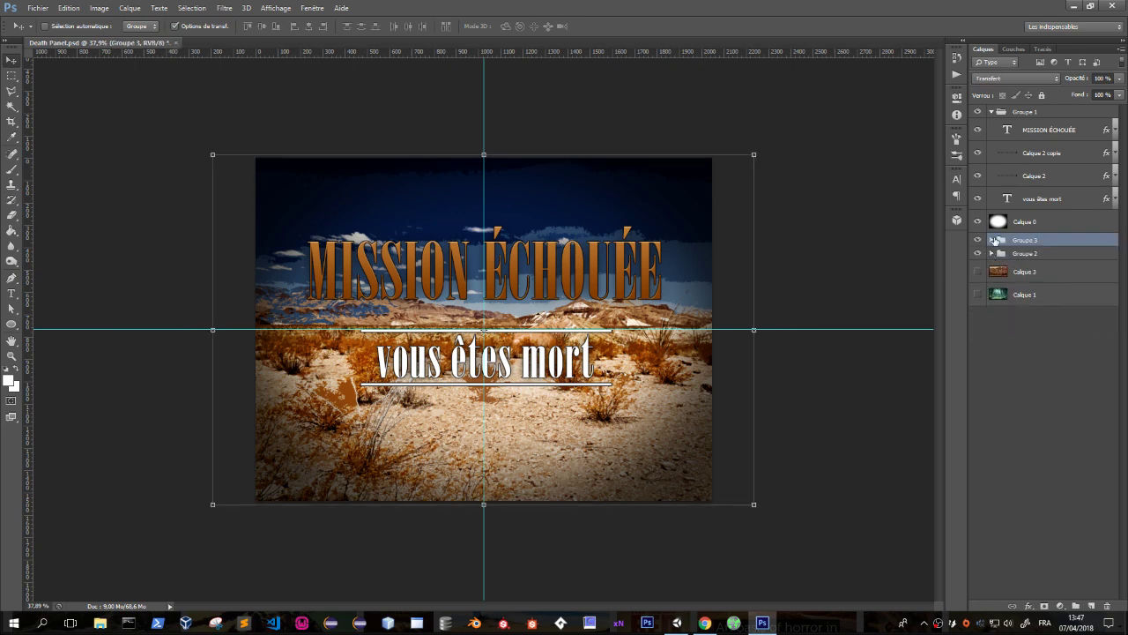
Clip the Courbes 2 adjustment to the desert layer with a clipping mask.
click(976, 239)
click(977, 240)
click(992, 239)
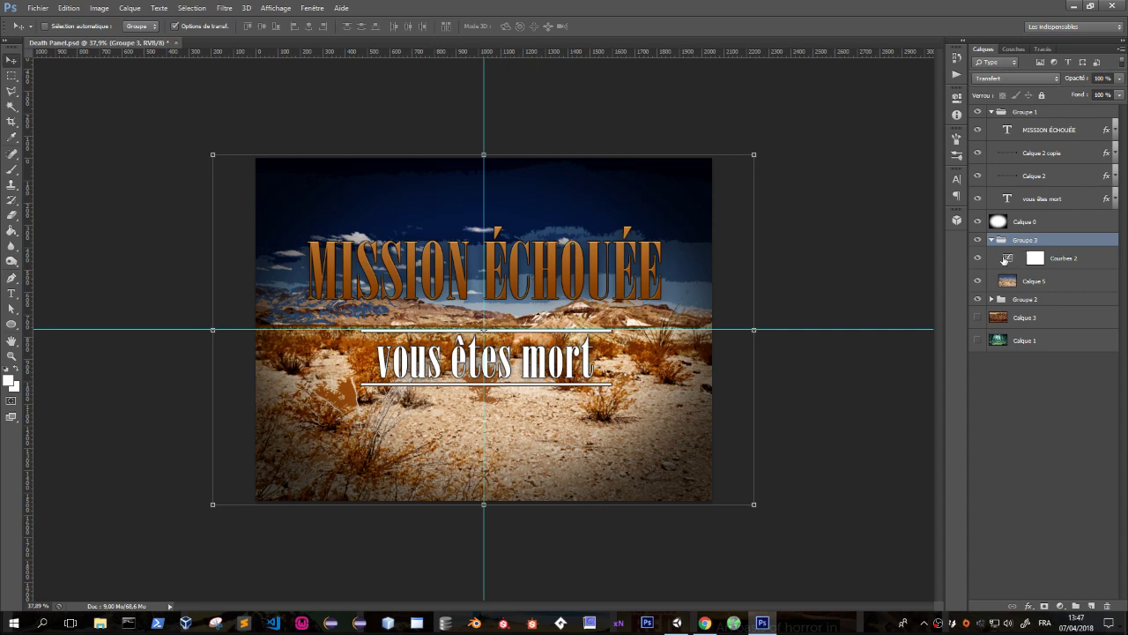
click(1004, 259)
right_click(1007, 260)
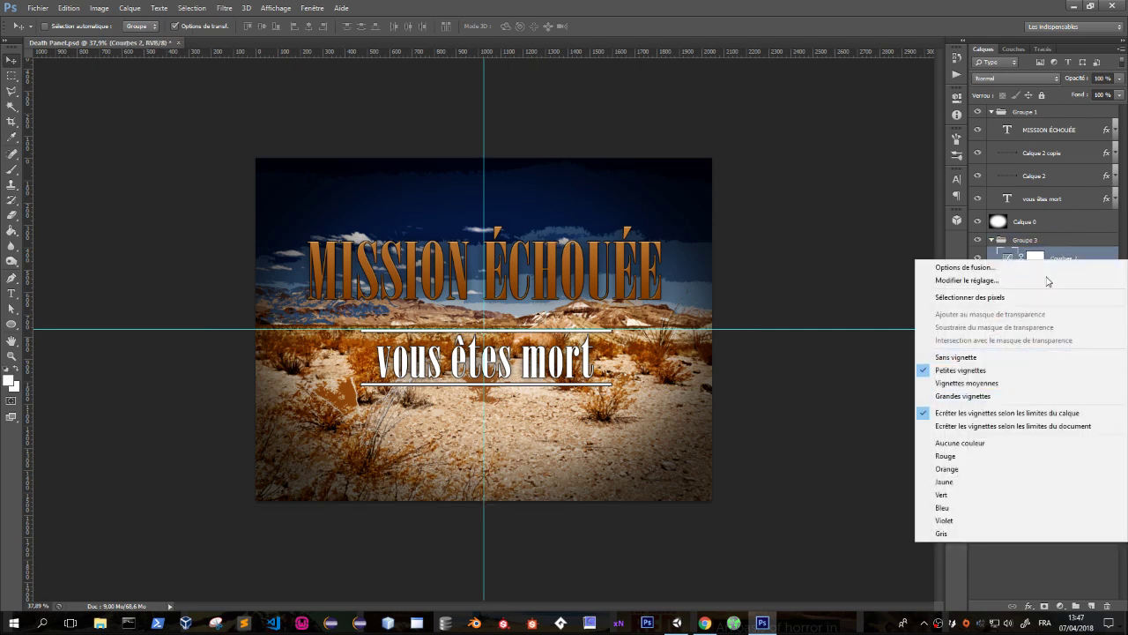
right_click(1062, 258)
click(969, 305)
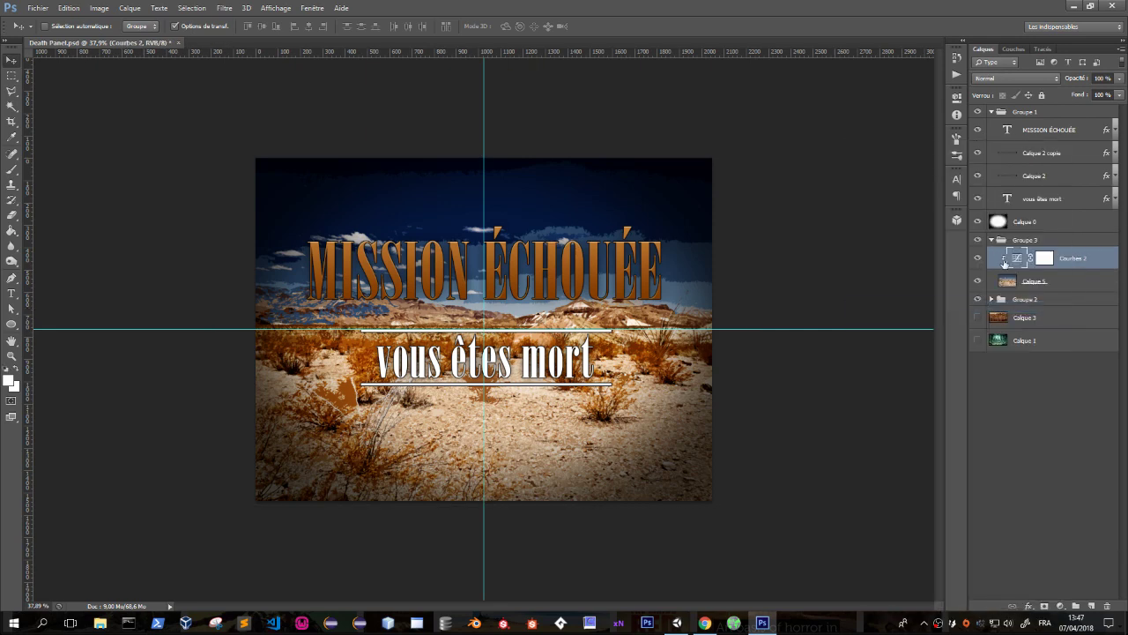
click(993, 239)
key(ctrl+alt+shift+s)
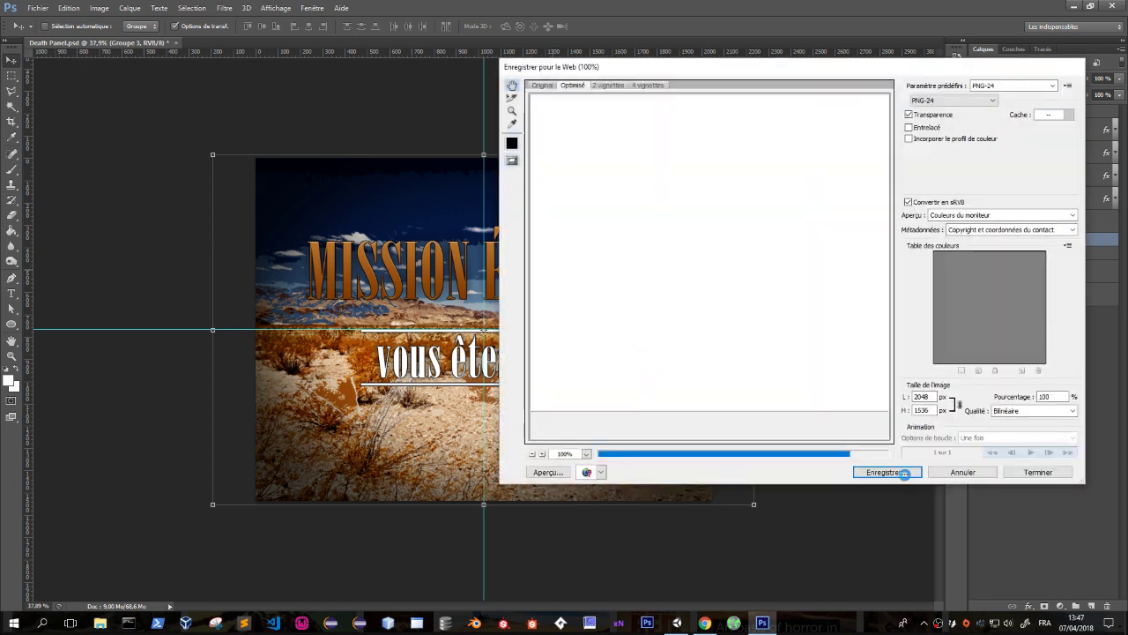
Save the optimized desert panel as Death-Panel-3.
click(904, 472)
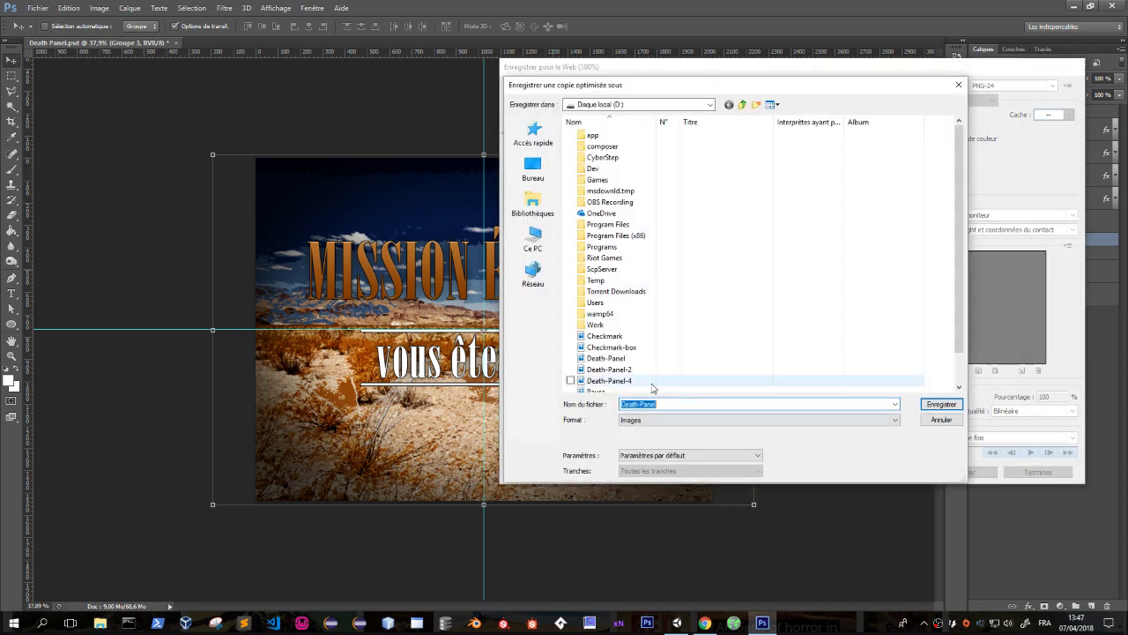
click(690, 404)
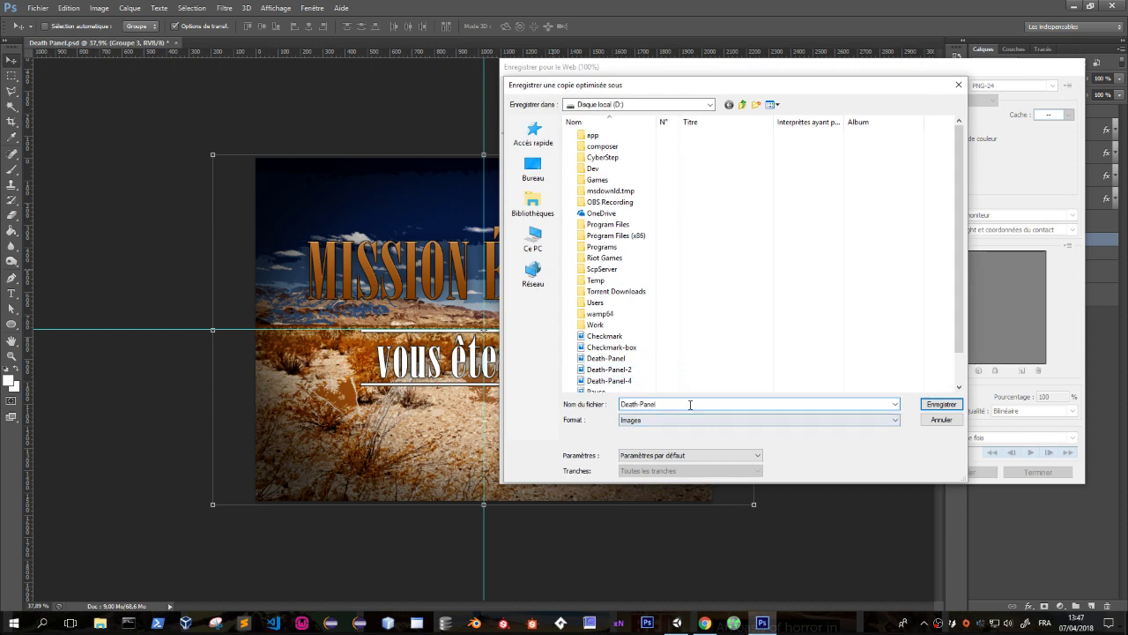
text(-3)
key(Return)
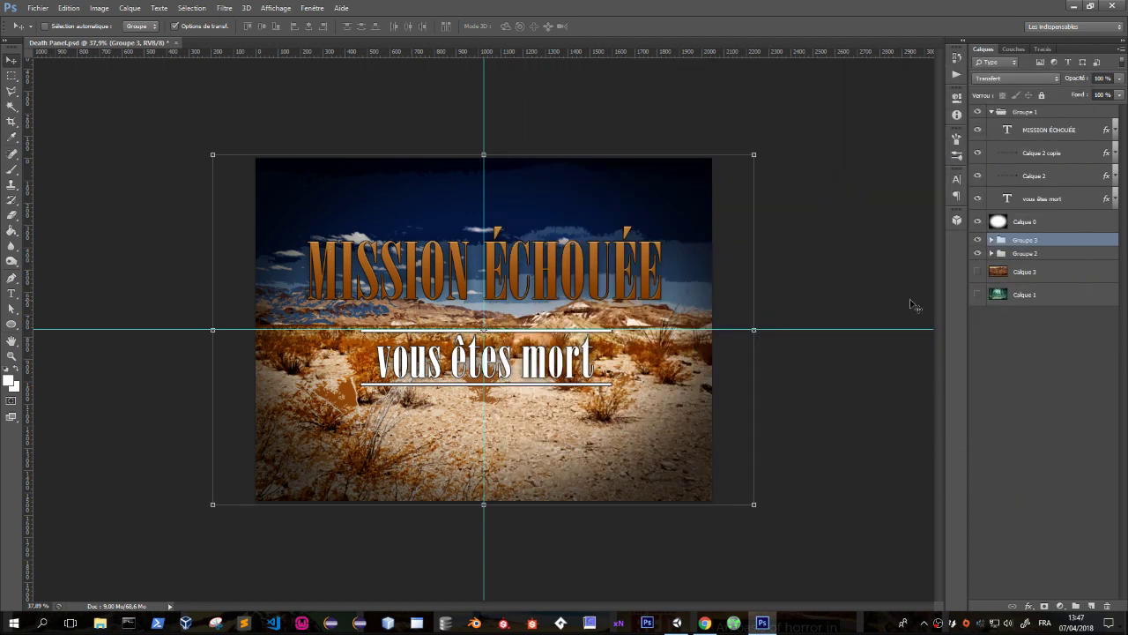
Hide the desert Groupe 3, show the foggy street Groupe 2 and select its Calque 4 layer.
click(976, 253)
click(976, 240)
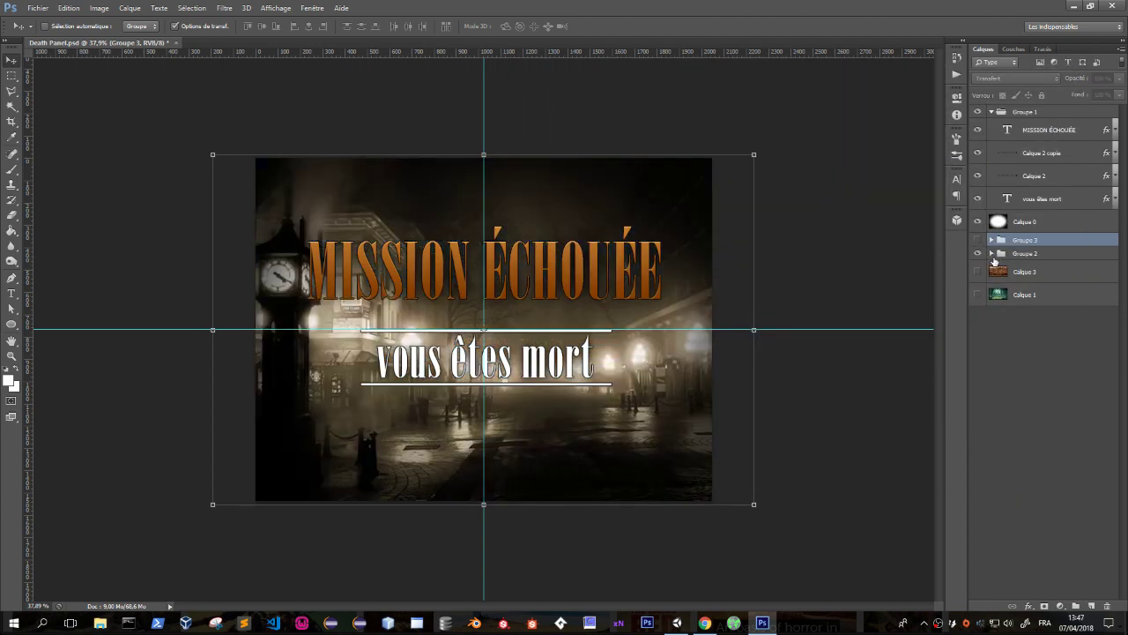
click(994, 254)
click(990, 254)
click(1027, 317)
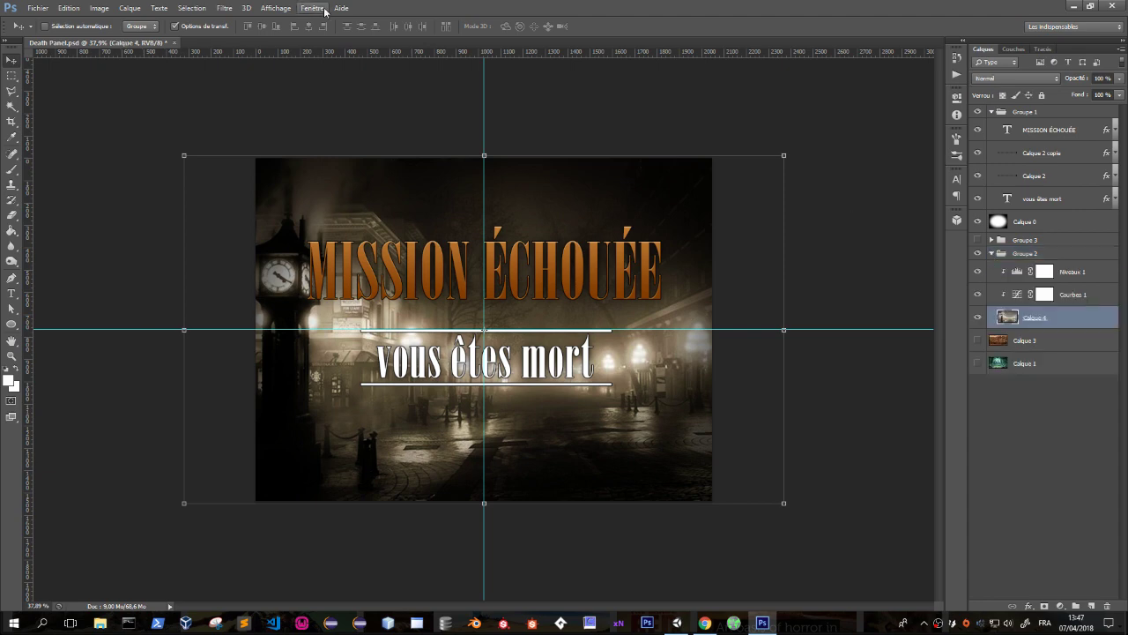
click(225, 8)
Reapply the Découpage cutout filter to the Calque 4 street photo.
click(312, 238)
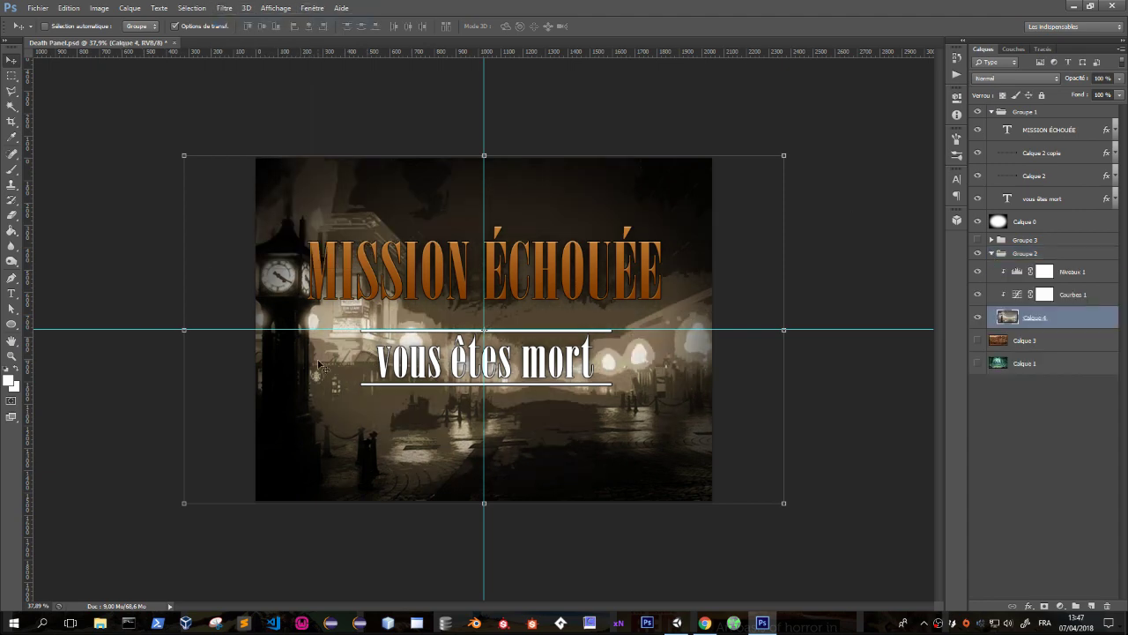
click(1016, 257)
click(991, 254)
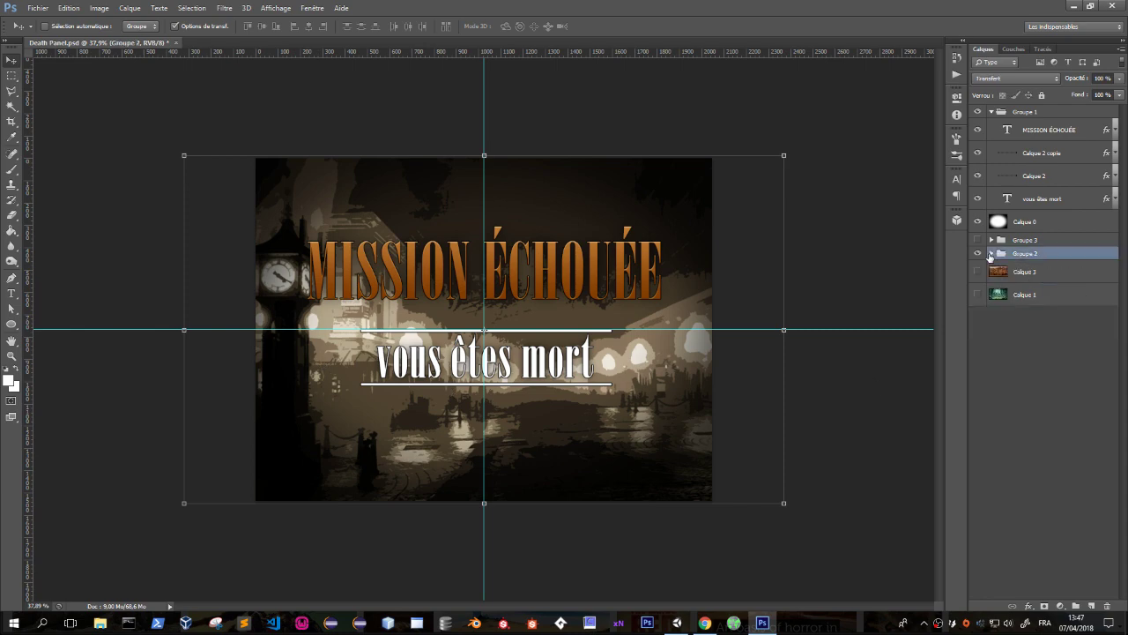
Export the street version via Save for Web, replacing Death-Panel-4.png.
key(ctrl+alt+shift+s)
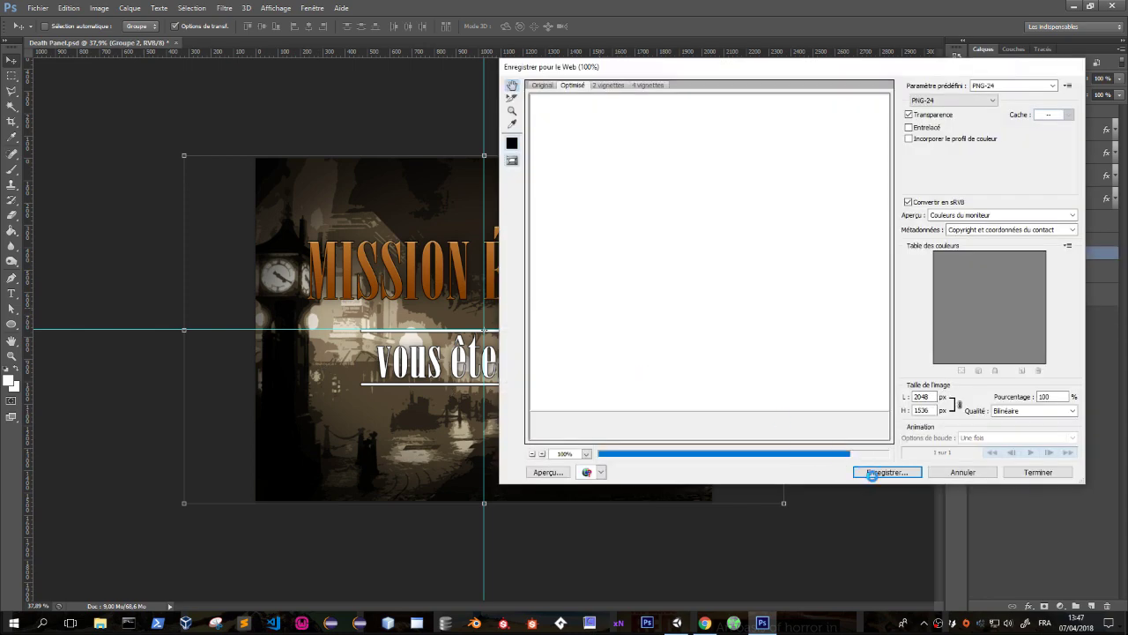
click(872, 474)
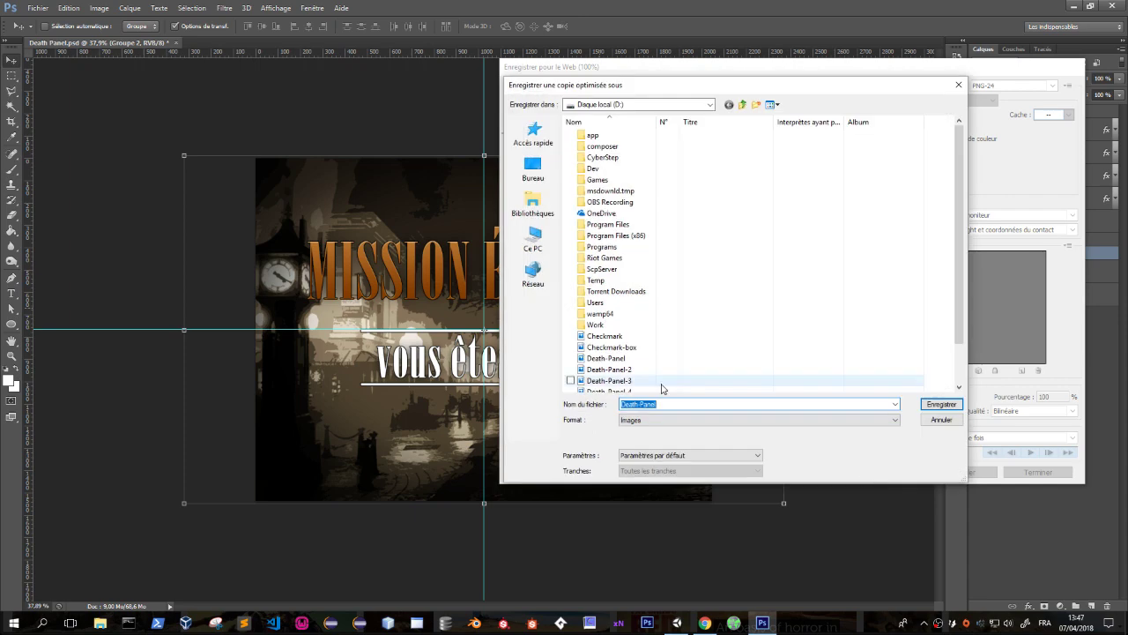
scroll(648, 389, down, 2)
click(622, 346)
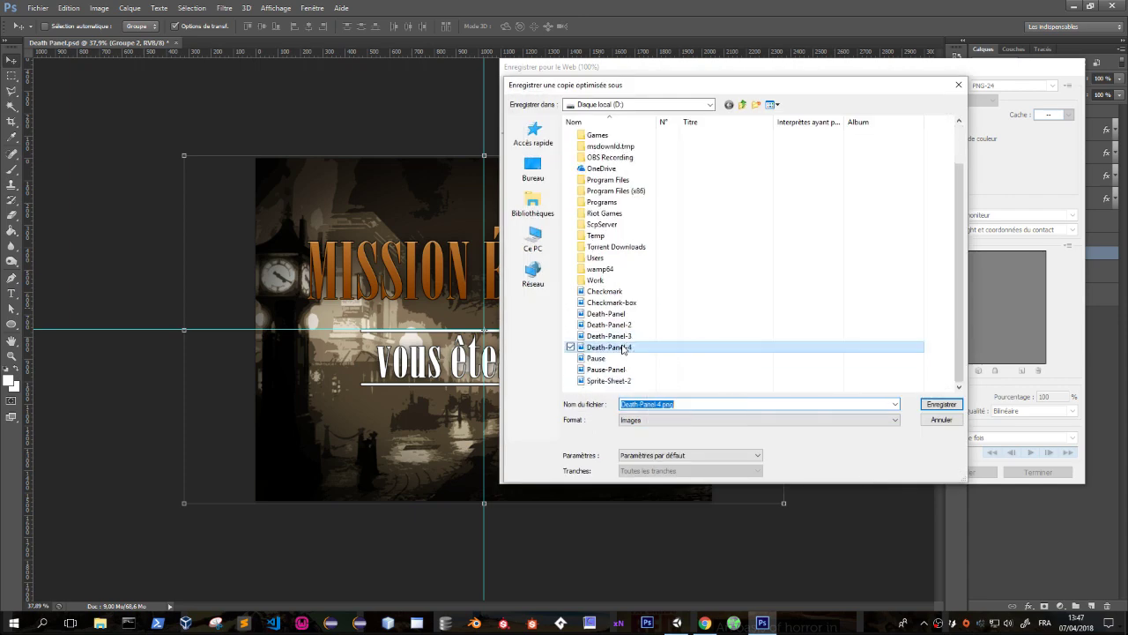
click(941, 404)
click(638, 301)
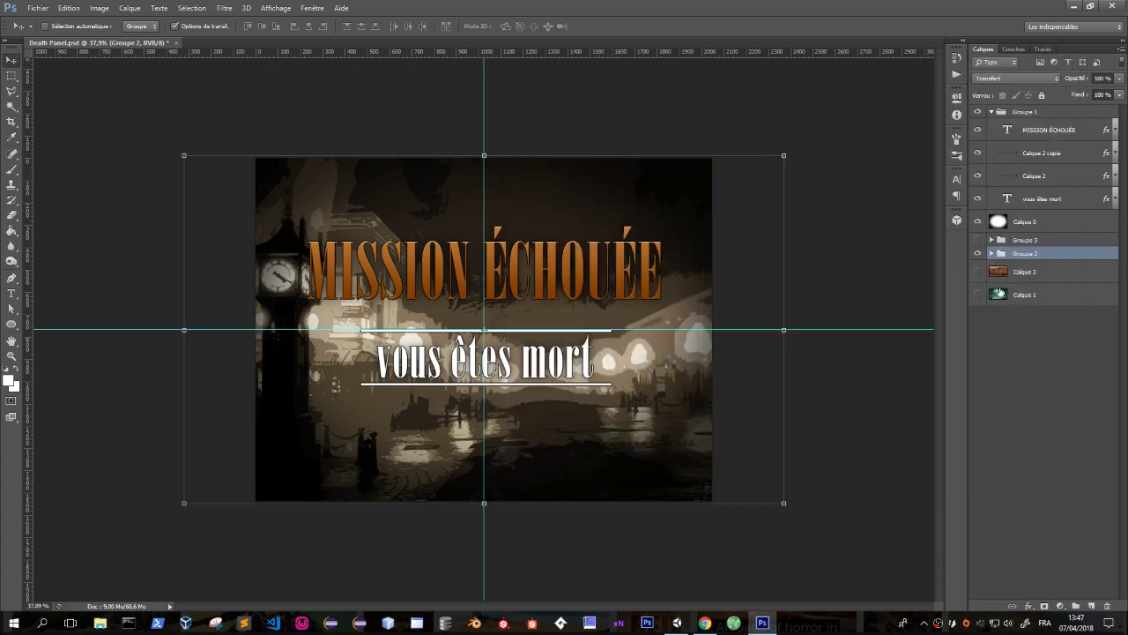
Hide the street Groupe 2 and preview the maze Calque 3 and Calque 1 layers.
click(977, 254)
click(978, 271)
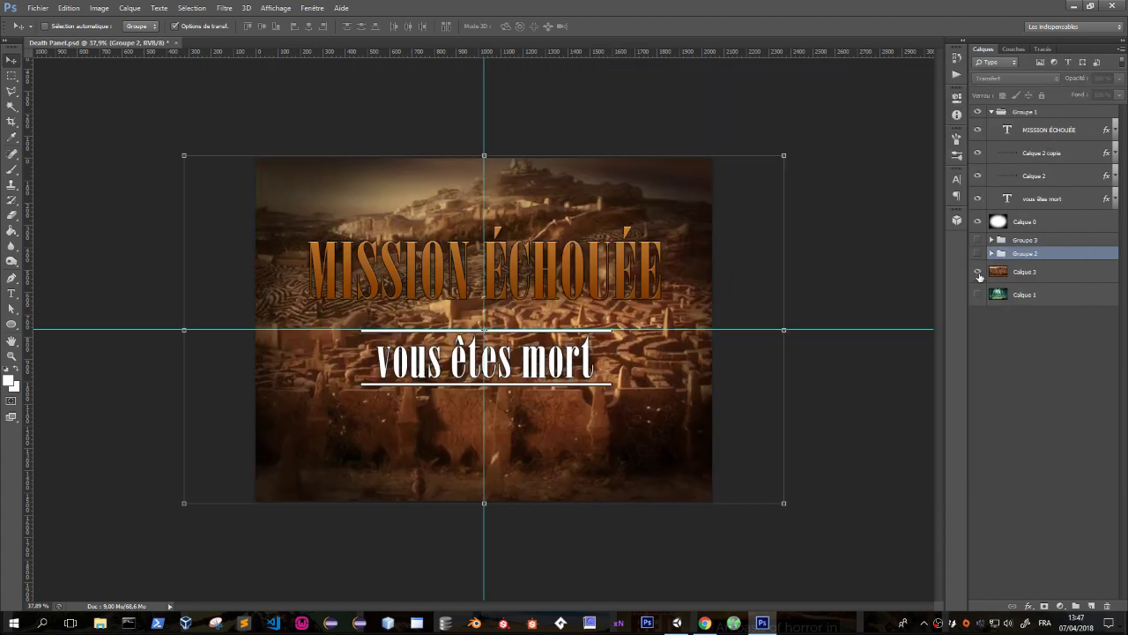
click(977, 271)
click(978, 295)
click(977, 294)
Show and select the maze layer Calque 3, then minimize Chrome and return to Unity.
click(977, 271)
click(1024, 272)
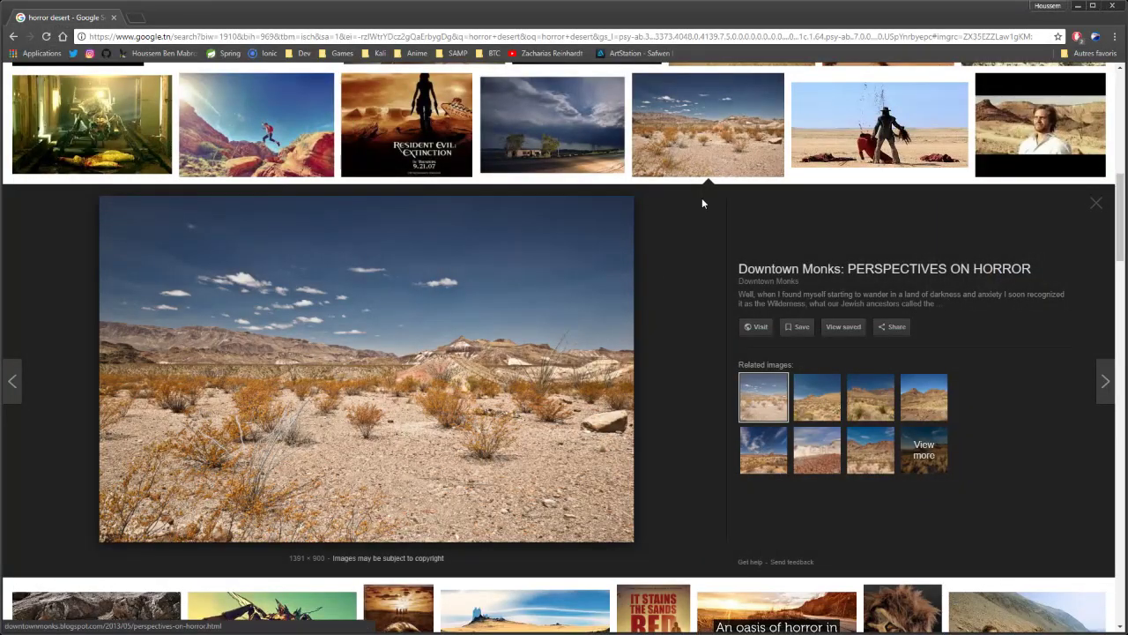
click(1115, 14)
click(677, 625)
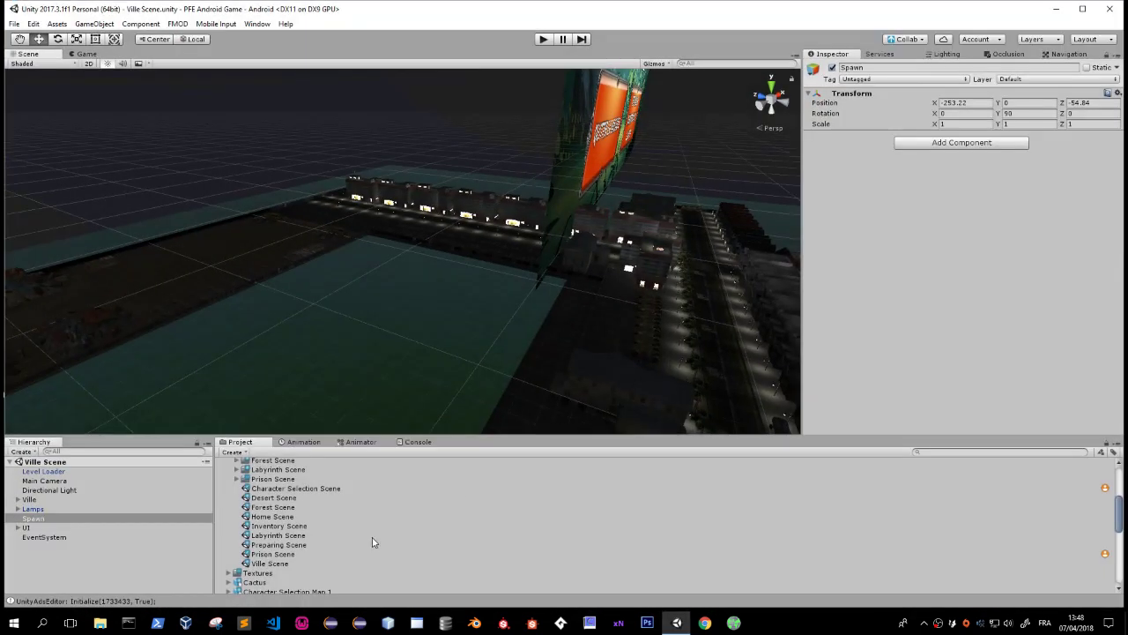
Import Death-Panel-3 and Death-Panel-4 from the D: drive into the Resources/Sprites folder.
scroll(277, 545, down, 3)
scroll(265, 529, down, 2)
scroll(250, 509, down, 3)
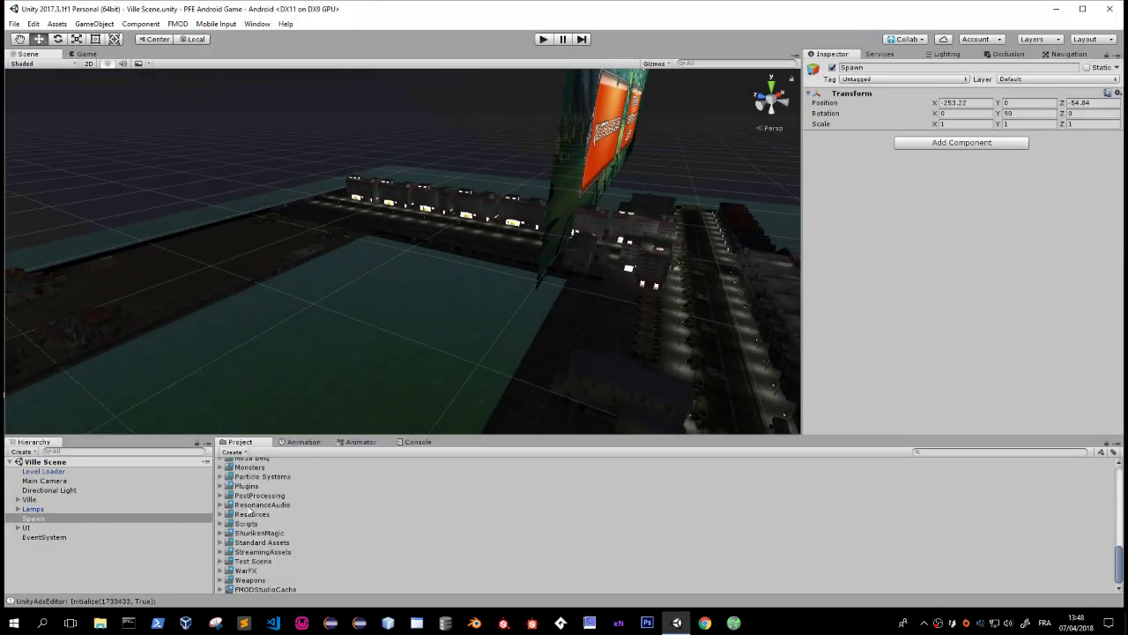
click(226, 517)
scroll(227, 503, down, 2)
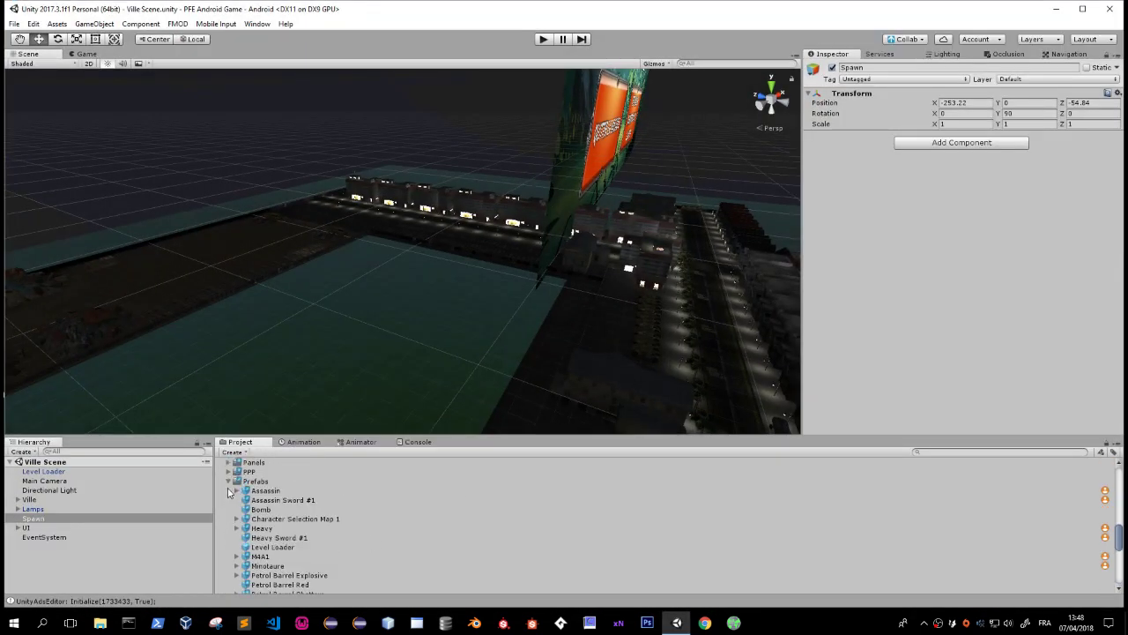
scroll(227, 485, down, 2)
right_click(253, 500)
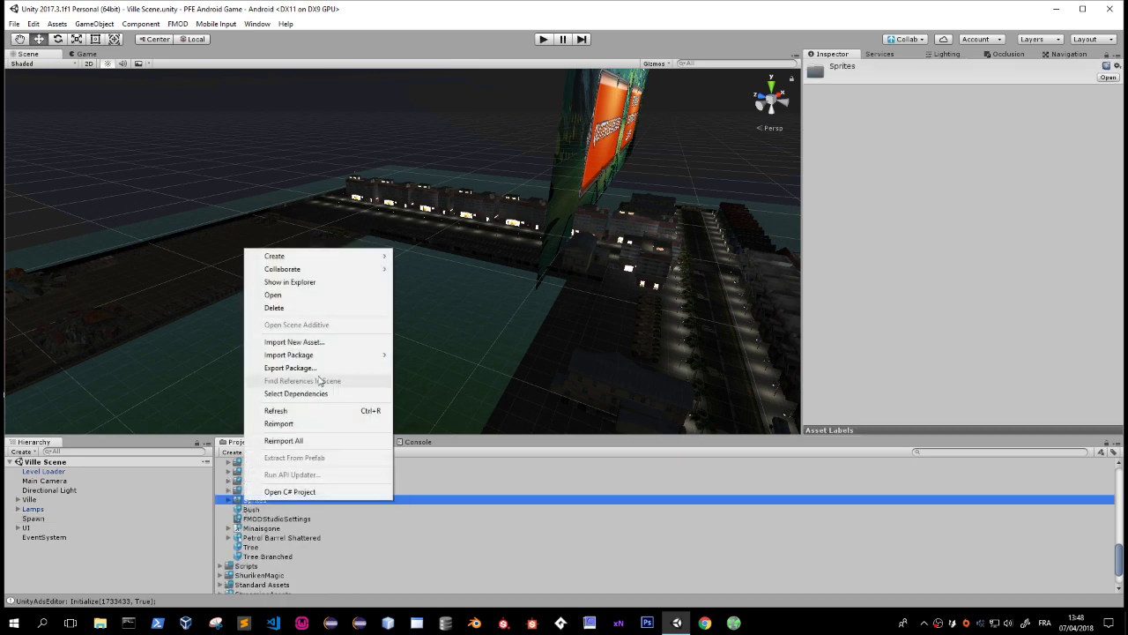
click(291, 338)
scroll(220, 255, down, 1)
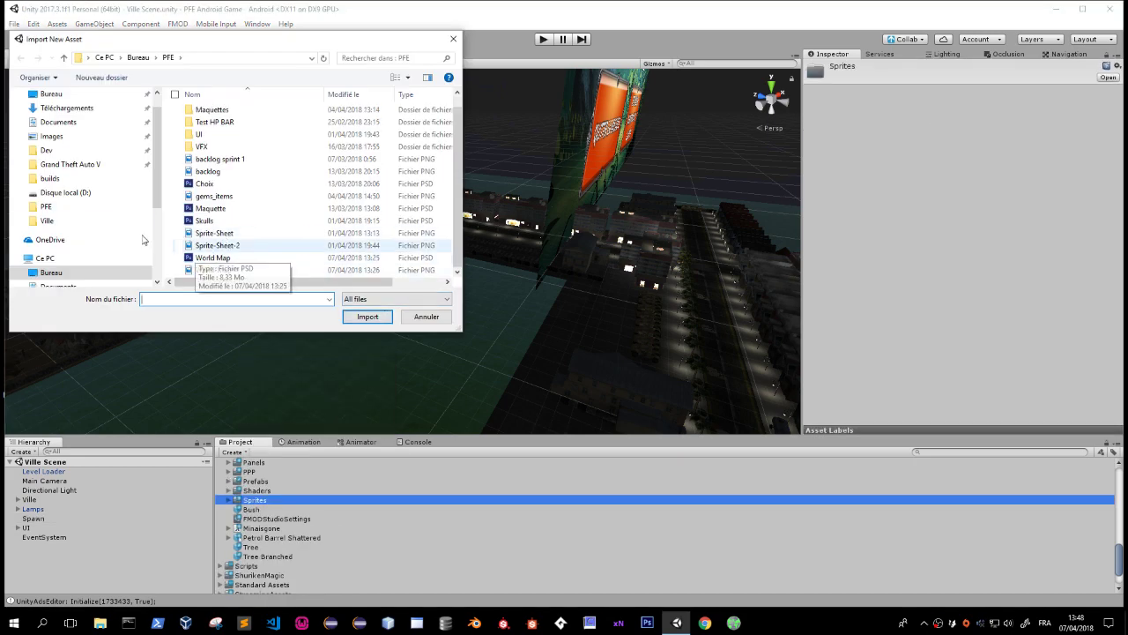
click(66, 192)
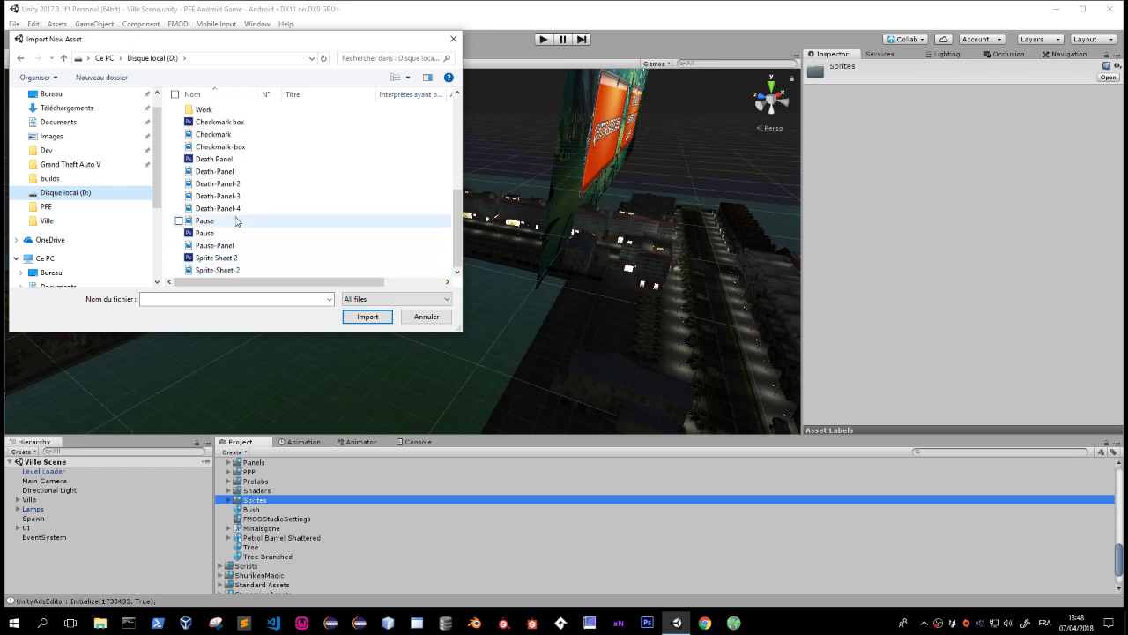
click(216, 208)
shift+click(216, 195)
click(367, 317)
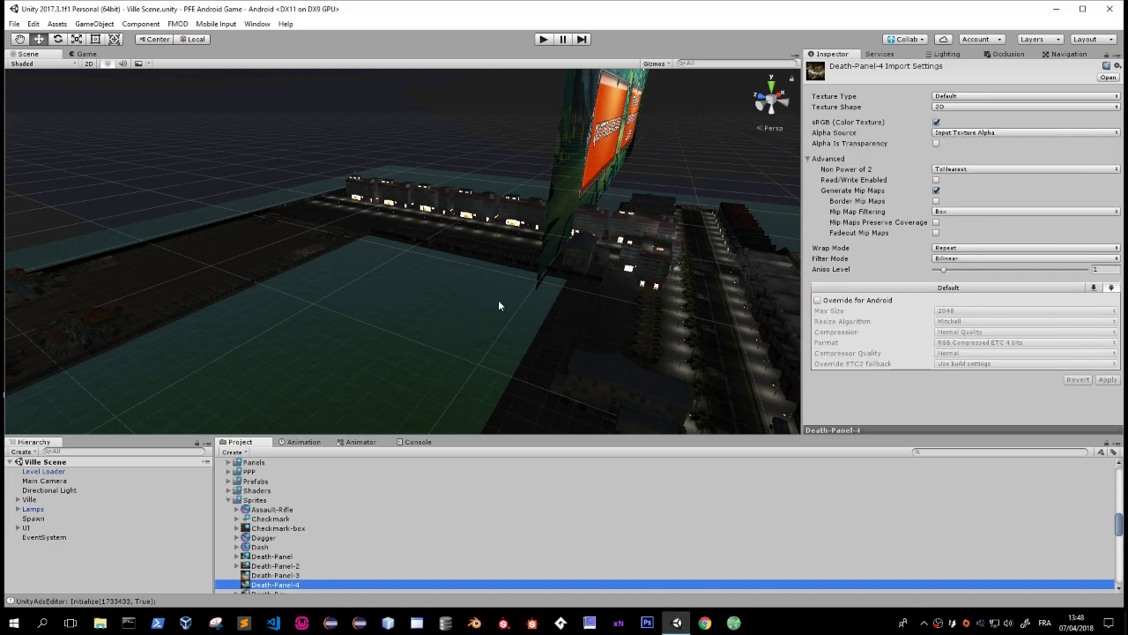
Set Death-Panel-4's Texture Type to Sprite (2D and UI) and apply it.
mouse_move(499, 300)
right_down()
mouse_move(655, 396)
mouse_move(515, 229)
mouse_move(503, 358)
mouse_move(528, 291)
right_up()
click(998, 97)
click(986, 150)
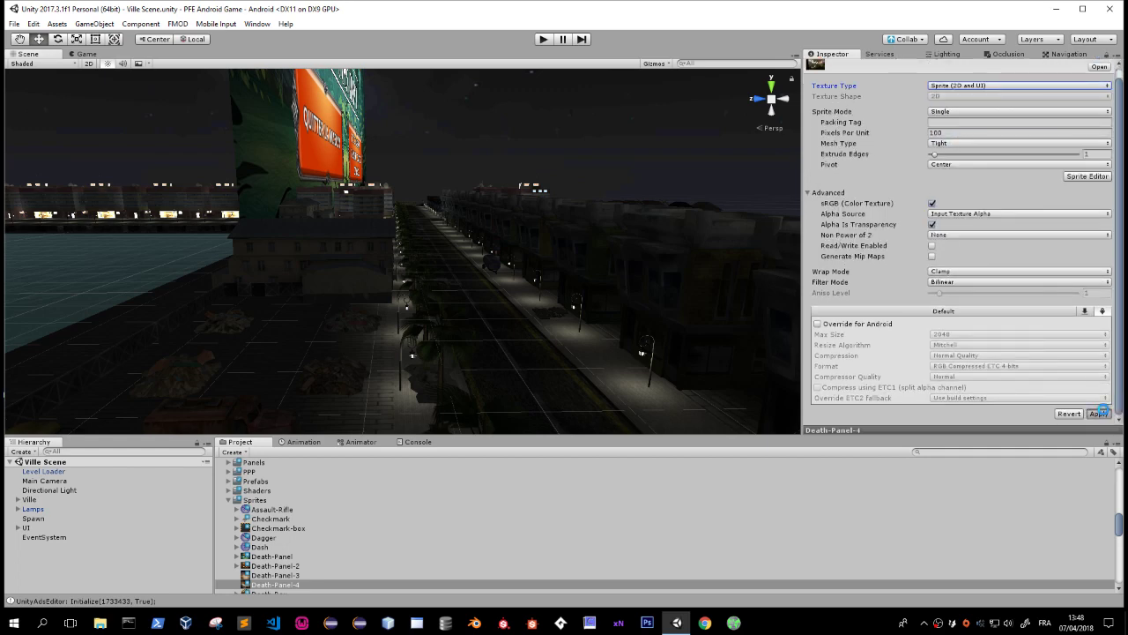
click(1101, 413)
mouse_move(597, 202)
right_down()
mouse_move(494, 260)
mouse_move(509, 257)
right_up()
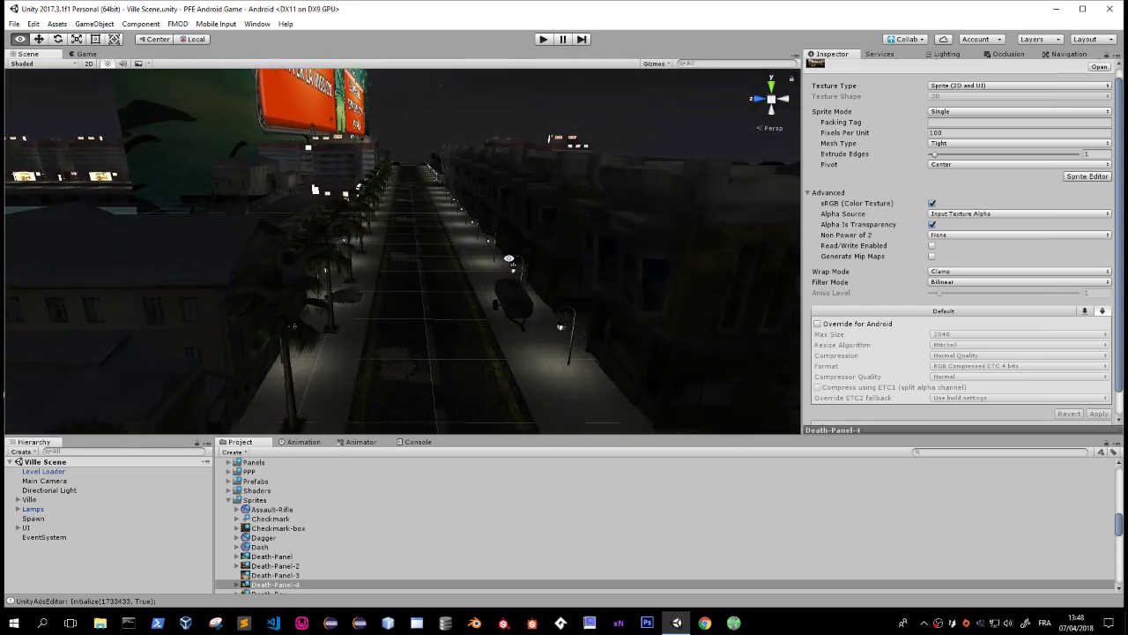
right_drag(508, 257, 289, 309)
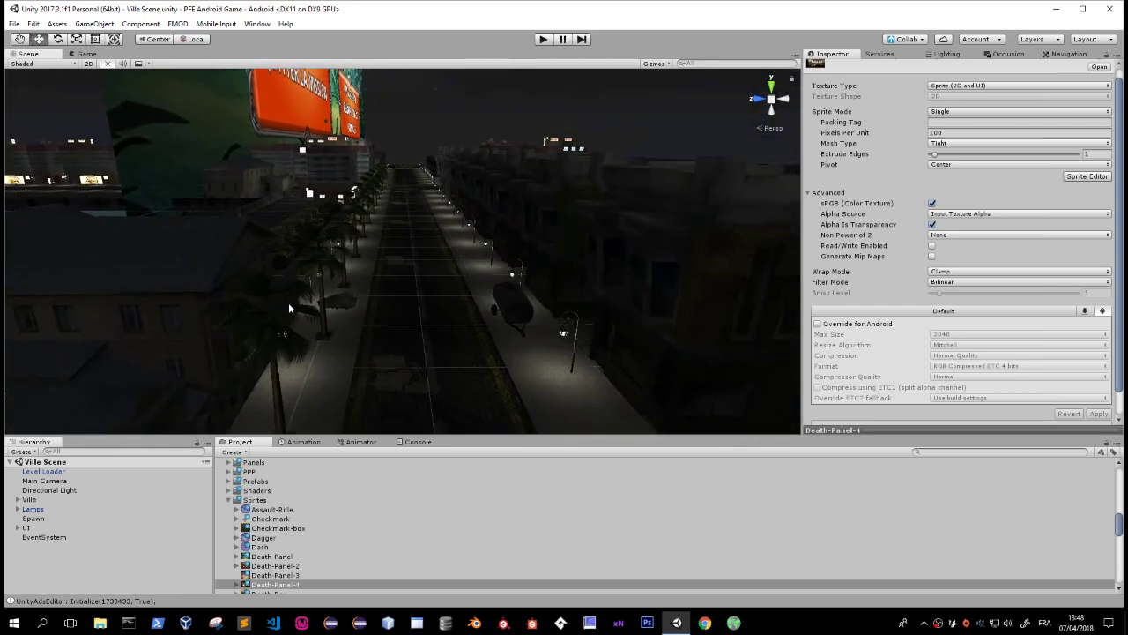
Select the Death Panel under UI in the Hierarchy and frame it in the Scene view.
click(24, 525)
scroll(60, 577, down, 1)
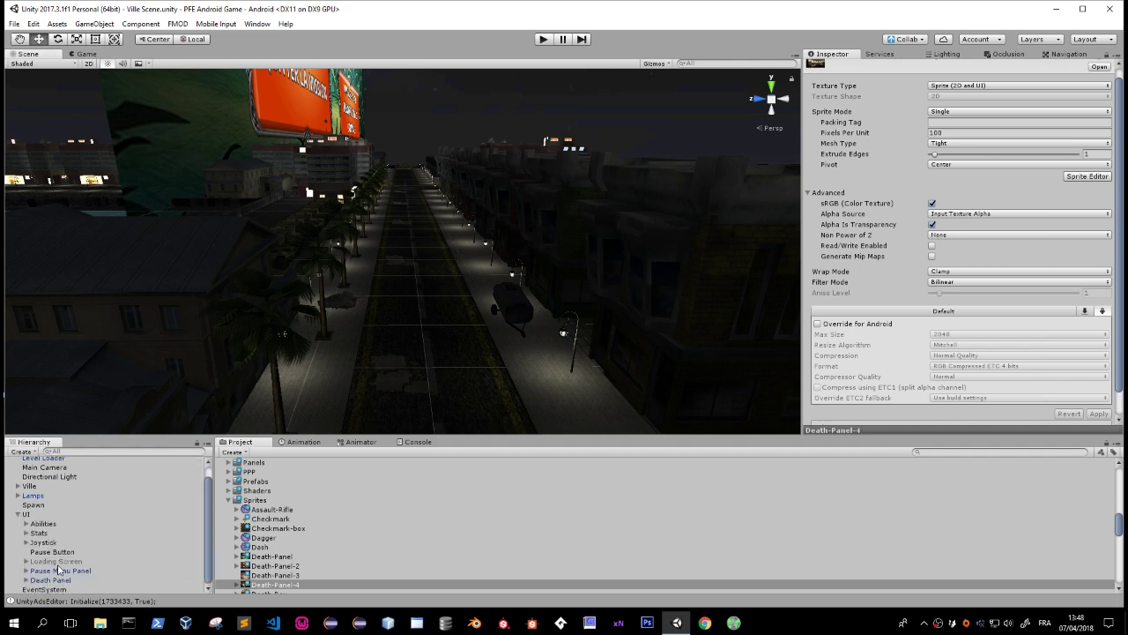
click(51, 552)
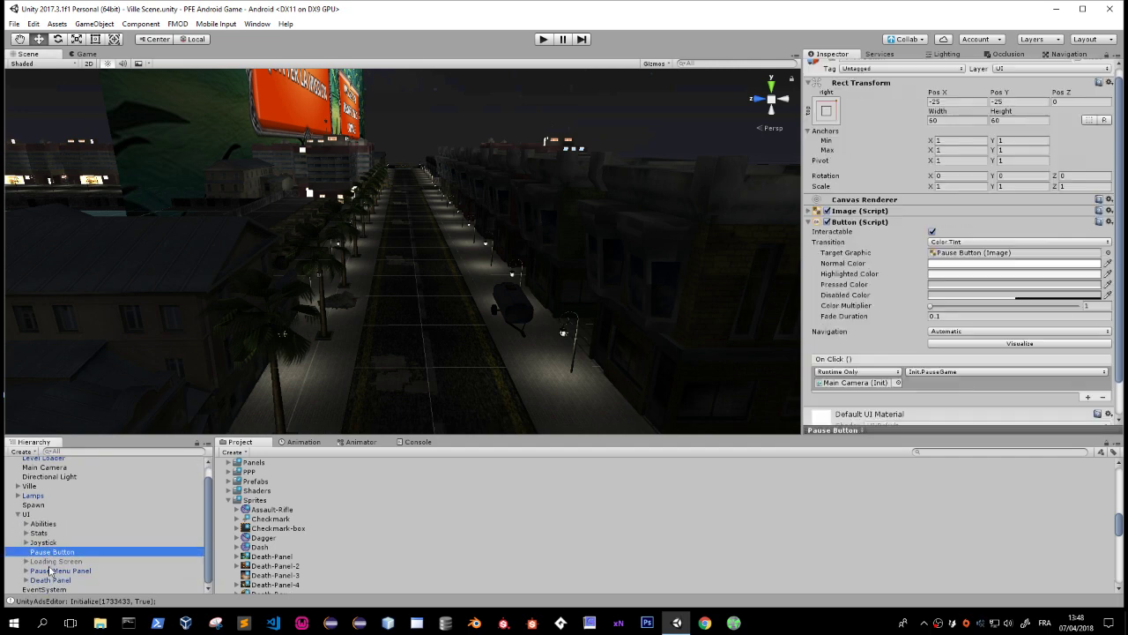
click(50, 579)
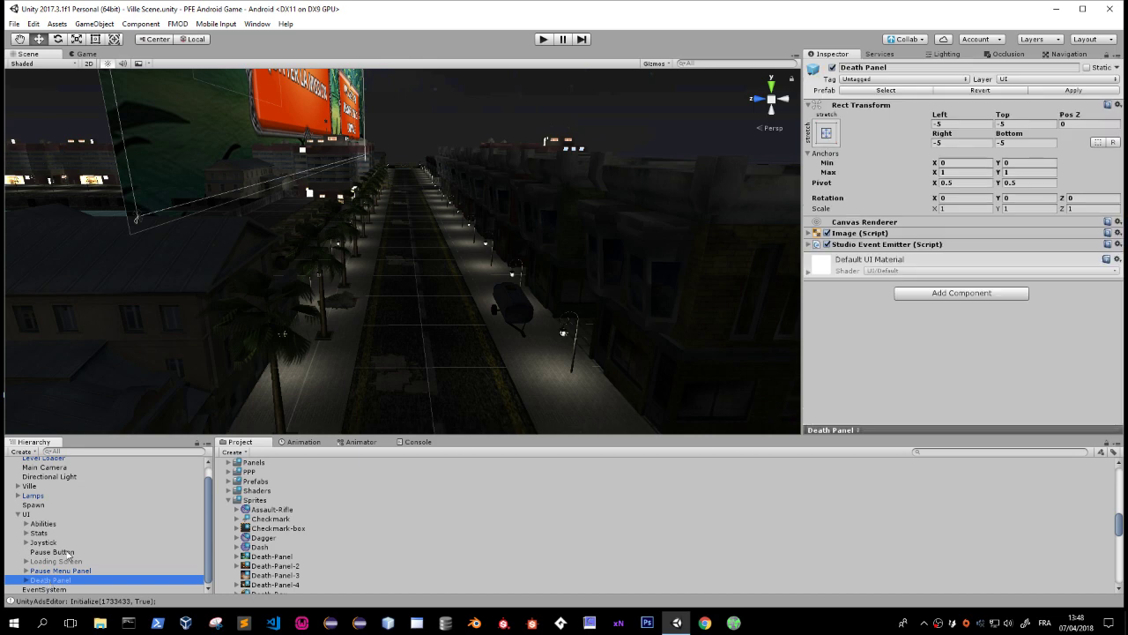
click(69, 553)
double_click(50, 579)
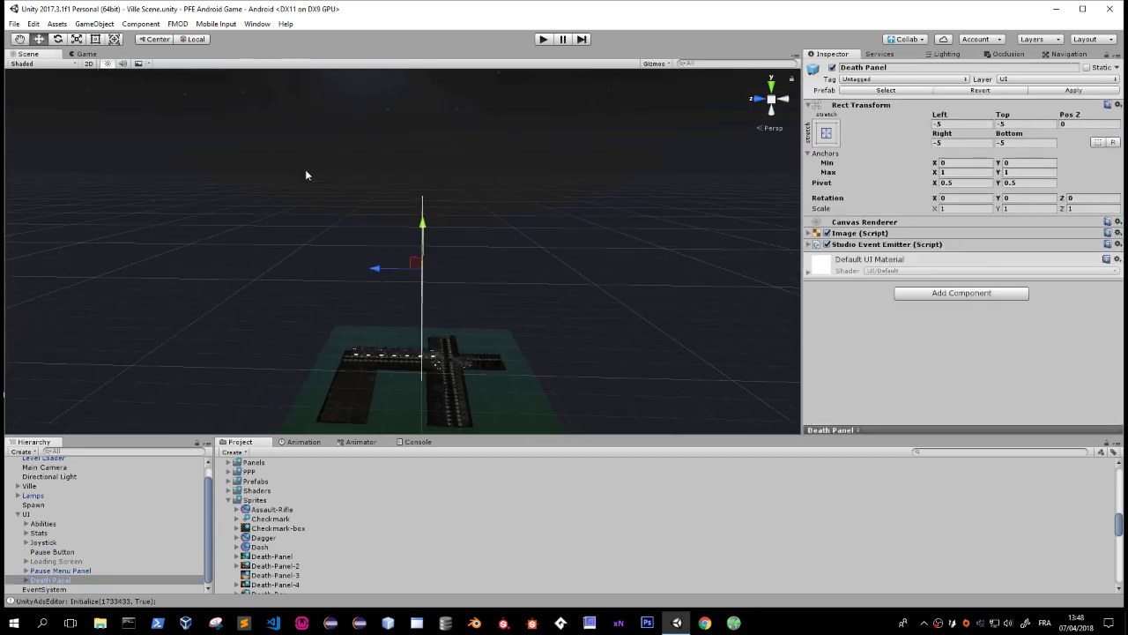
In 2D view, set the Death Panel image to Death-Panel-4, stretched with Preserve Aspect off.
click(90, 64)
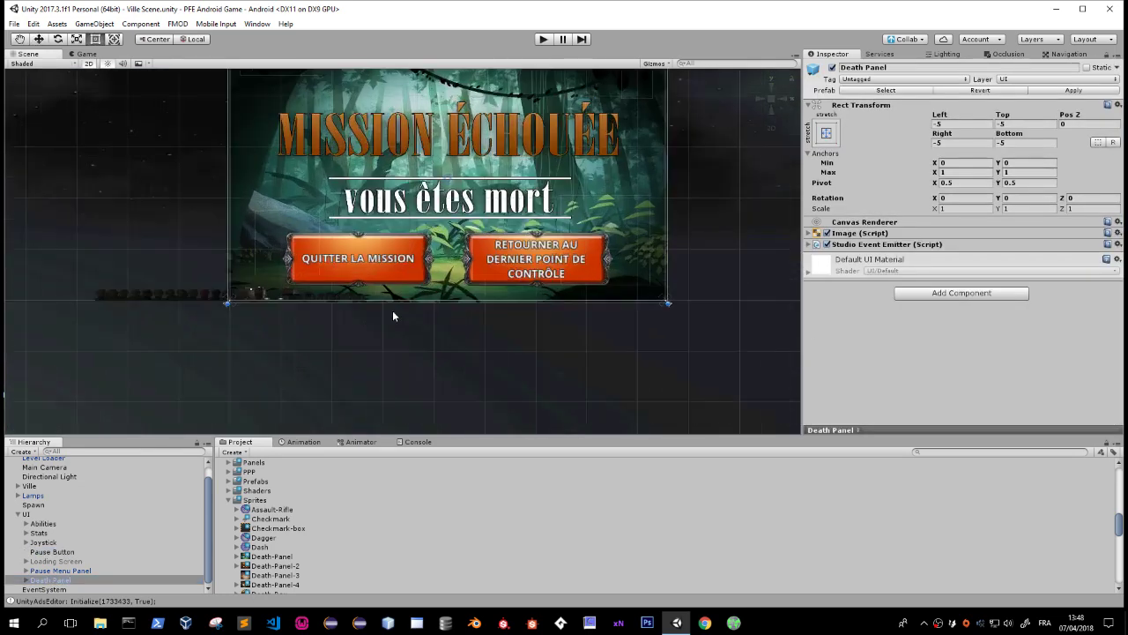
click(862, 234)
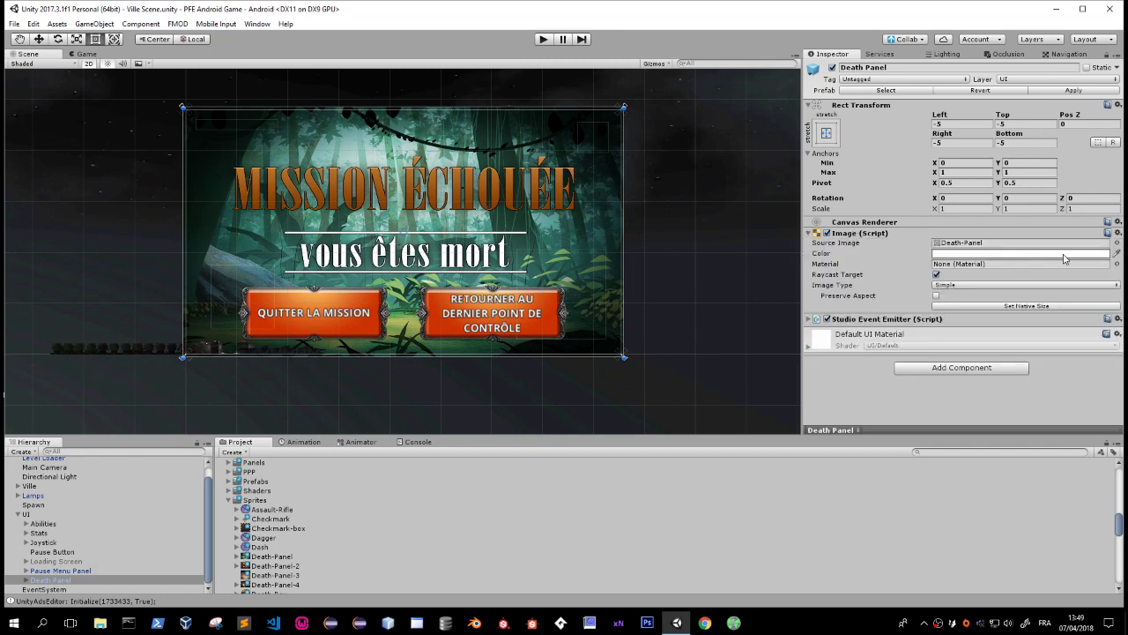
click(1116, 243)
click(540, 444)
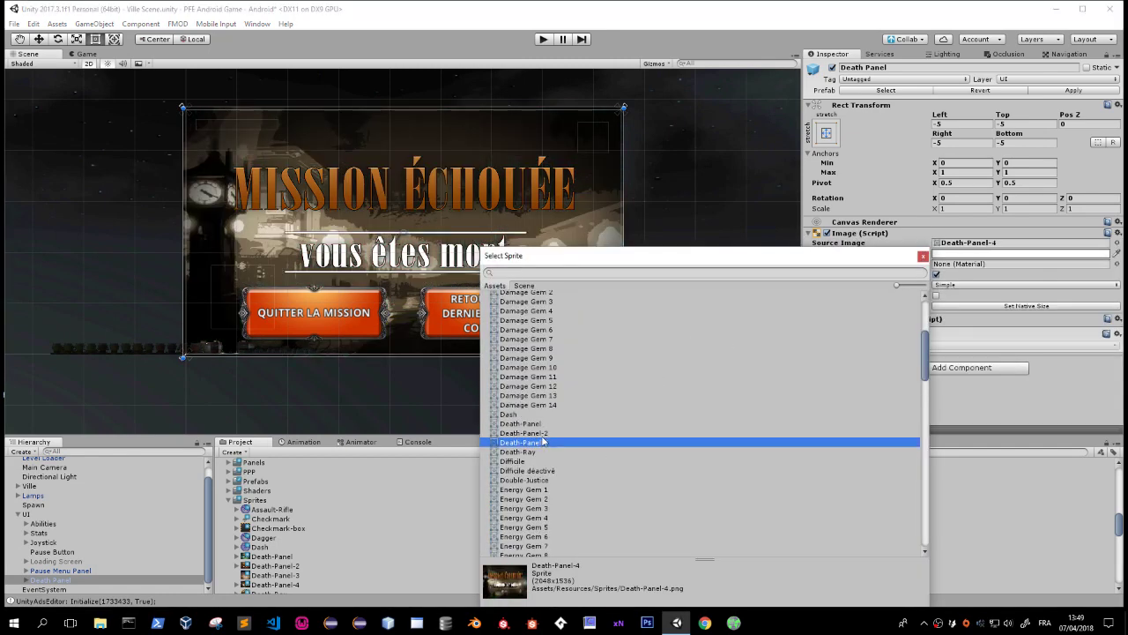
double_click(541, 443)
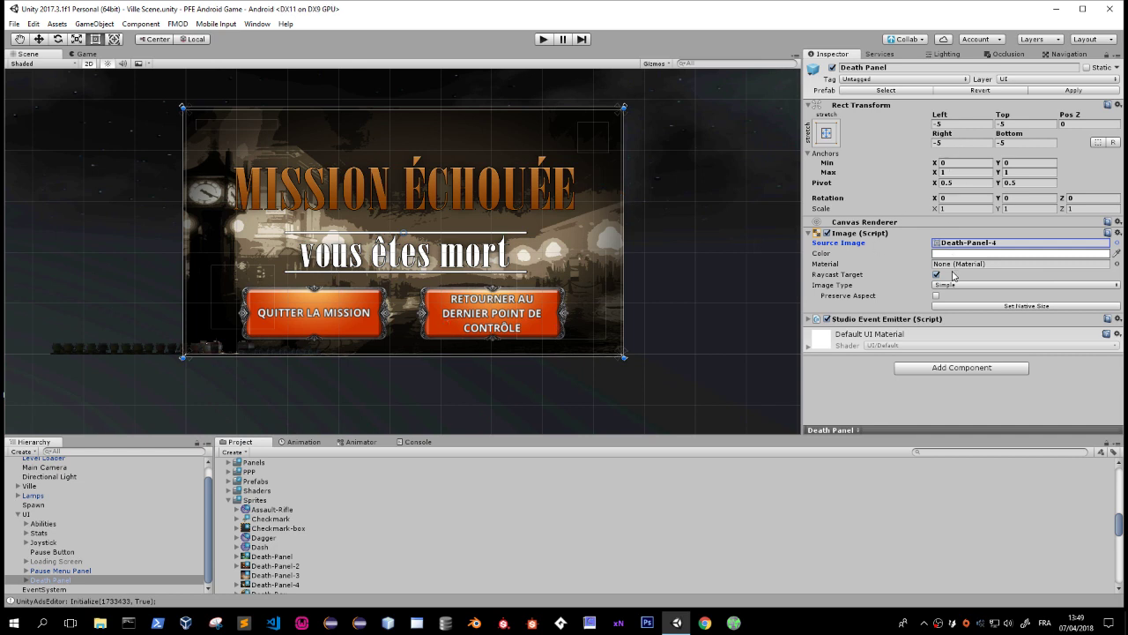
click(937, 296)
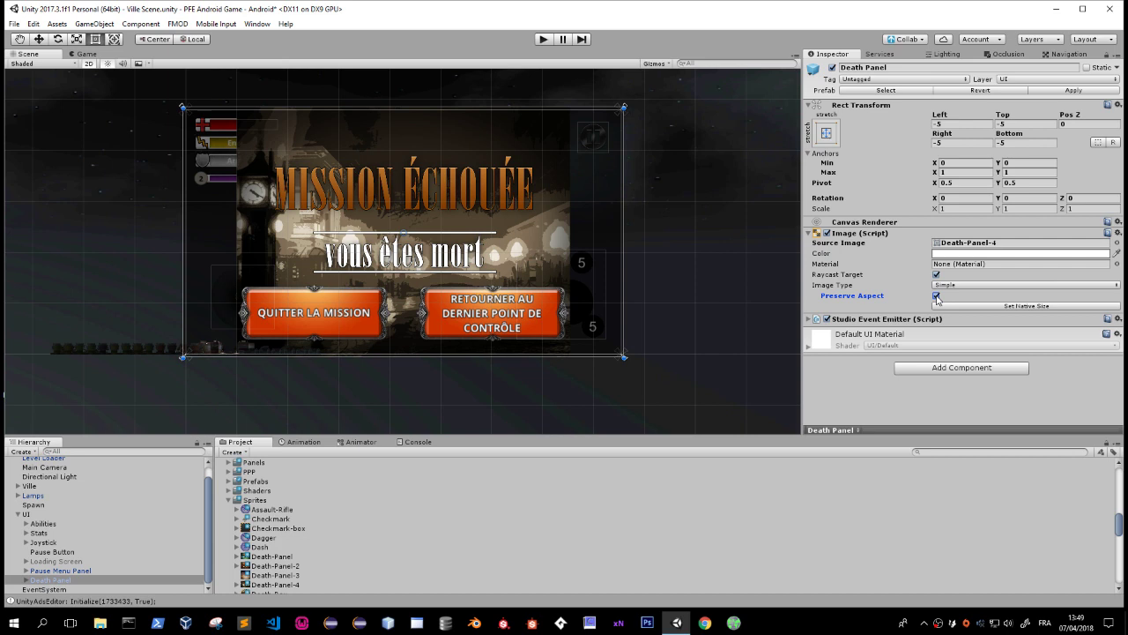
click(937, 297)
click(936, 297)
click(936, 298)
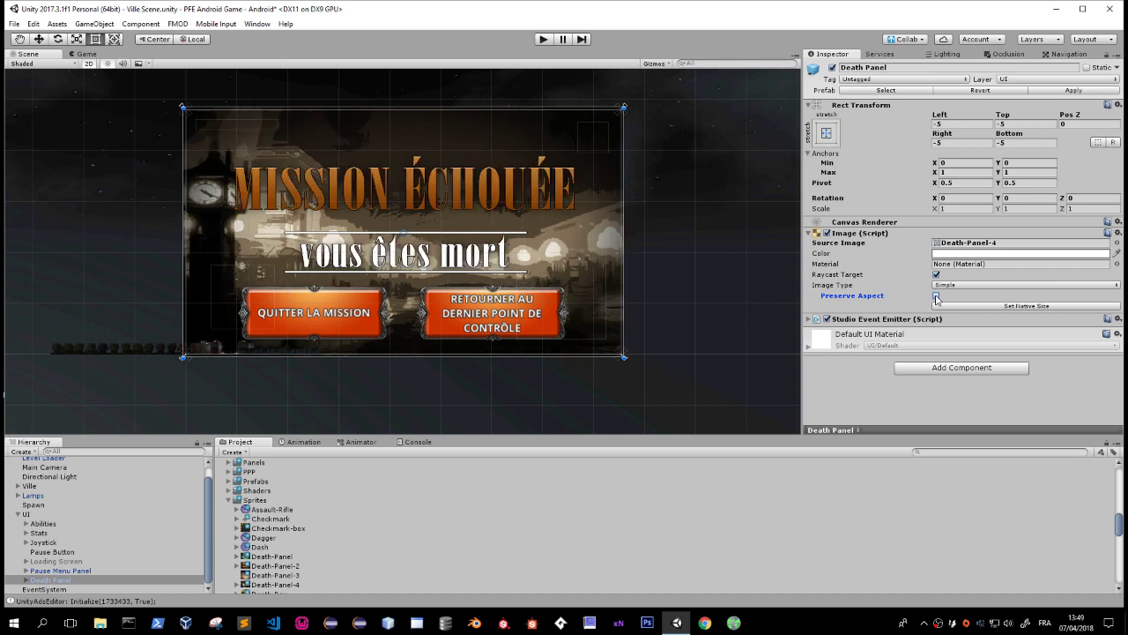
Collapse the Sprites and Resources folders in the Project panel.
click(229, 500)
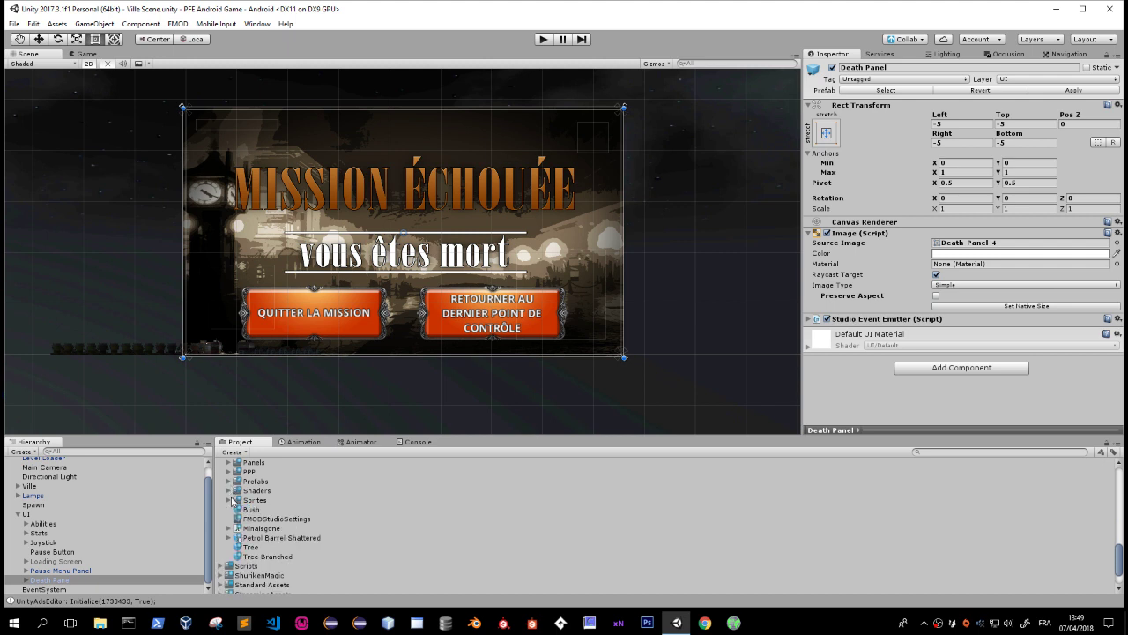
scroll(237, 509, up, 5)
click(221, 549)
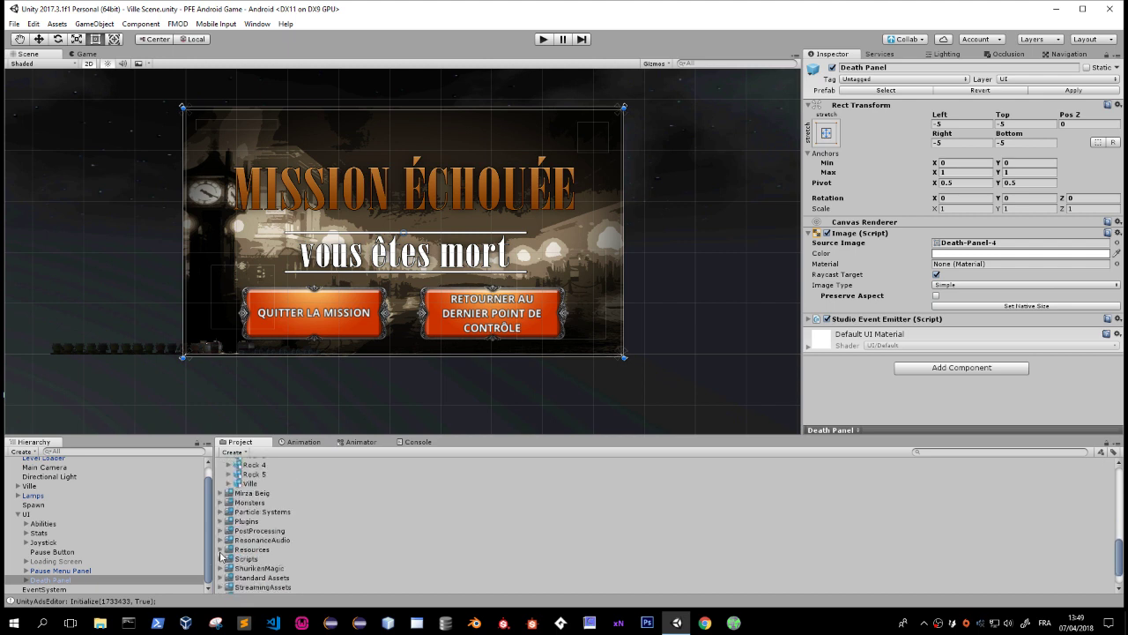
scroll(221, 556, up, 3)
scroll(250, 508, up, 4)
scroll(237, 511, up, 2)
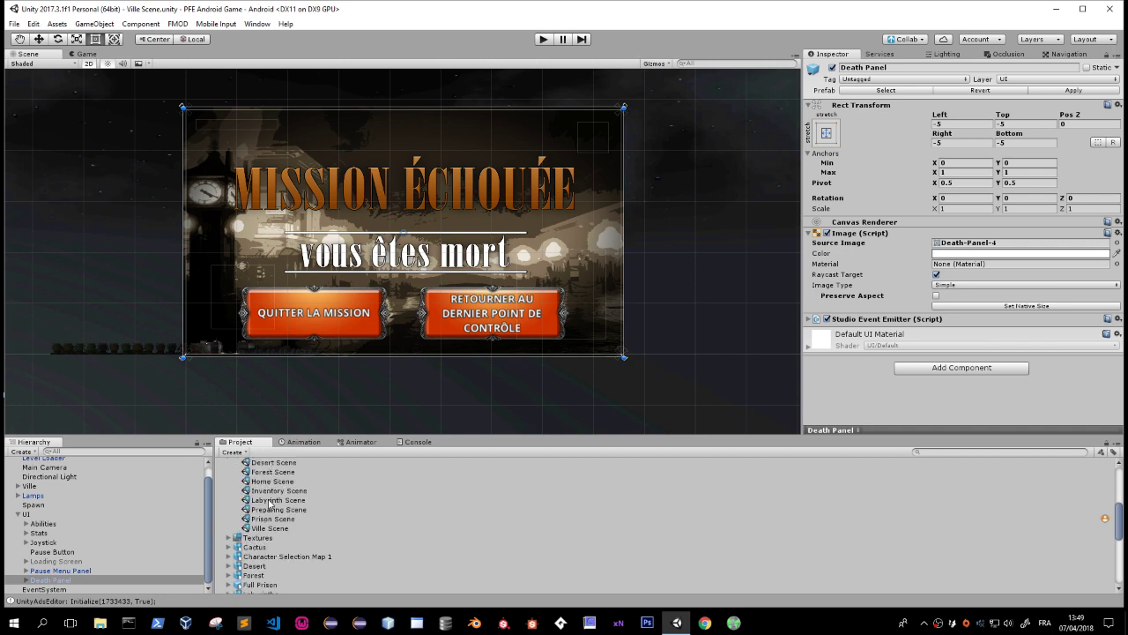
Open the Desert Scene and select its UI > Death Panel.
double_click(269, 463)
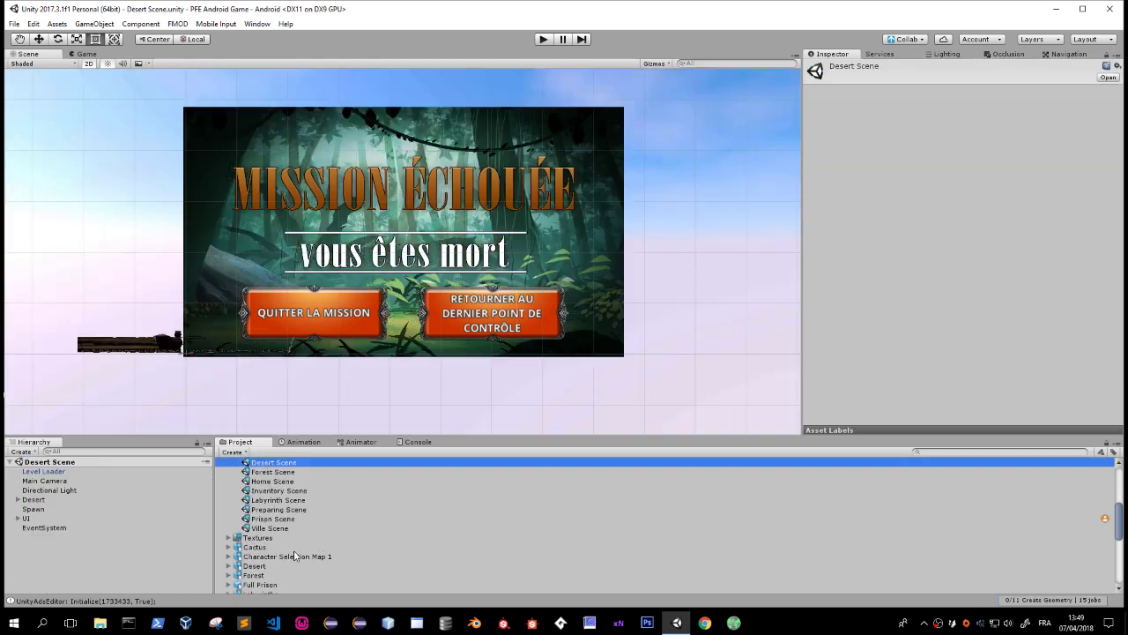
click(18, 519)
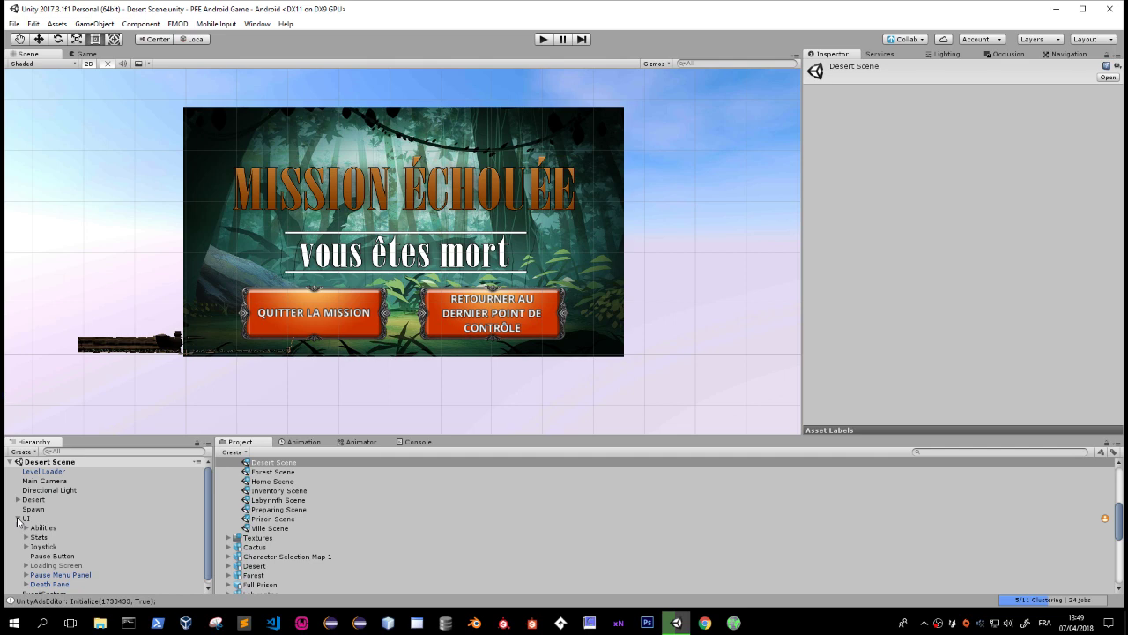
click(48, 583)
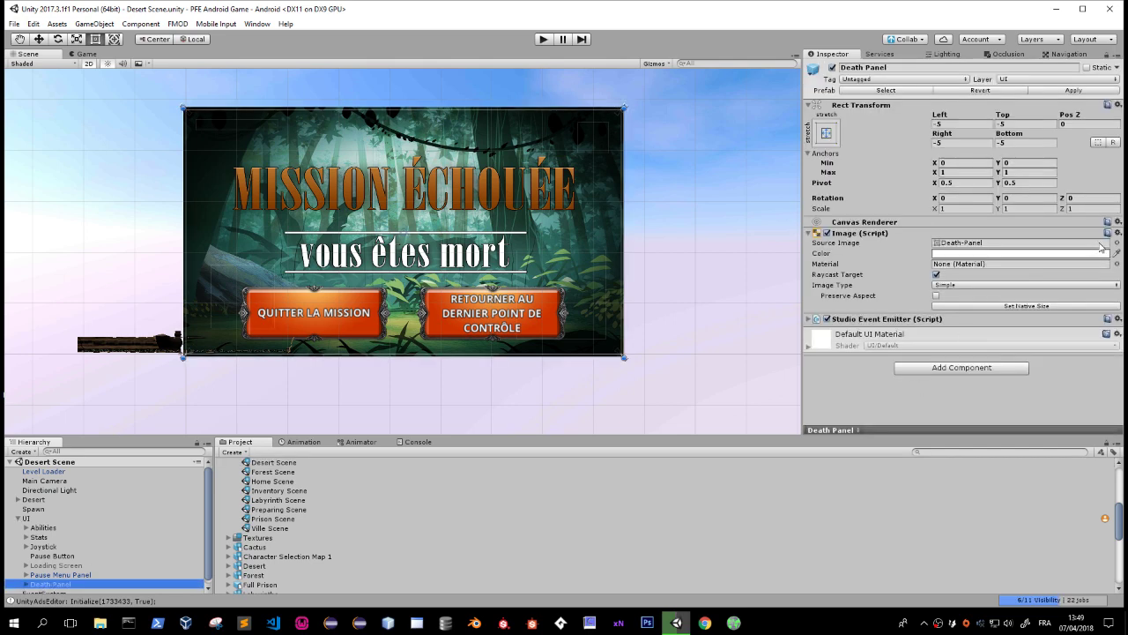
Preview Death-Panel-2 and Death-Panel-4 on the panel, then keep the jungle Death-Panel sprite.
click(1116, 245)
click(525, 433)
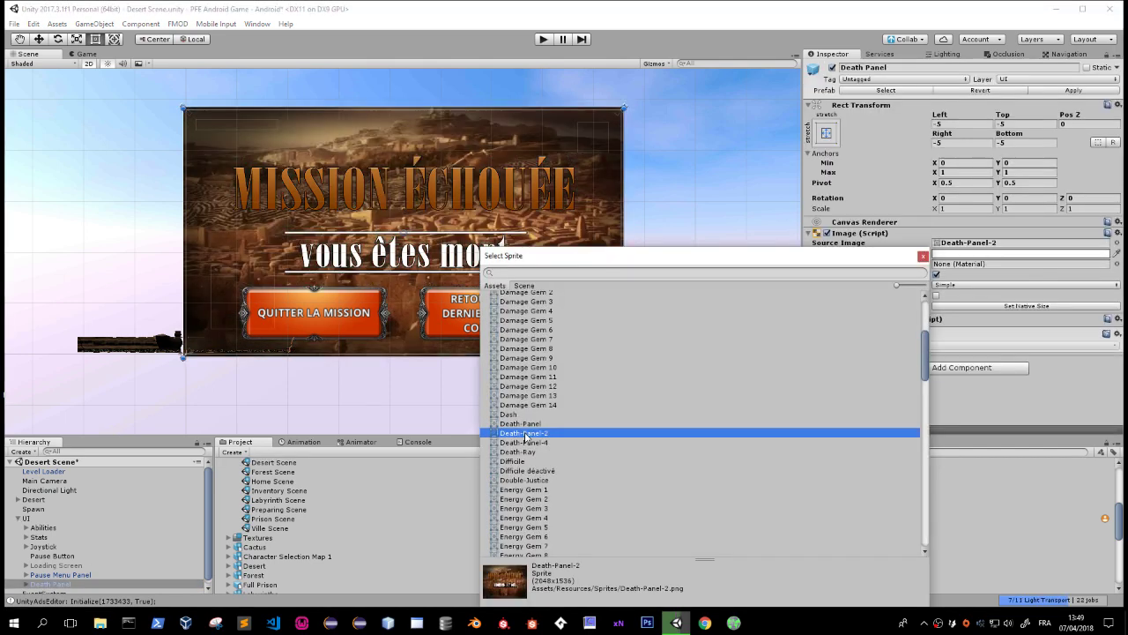
click(524, 442)
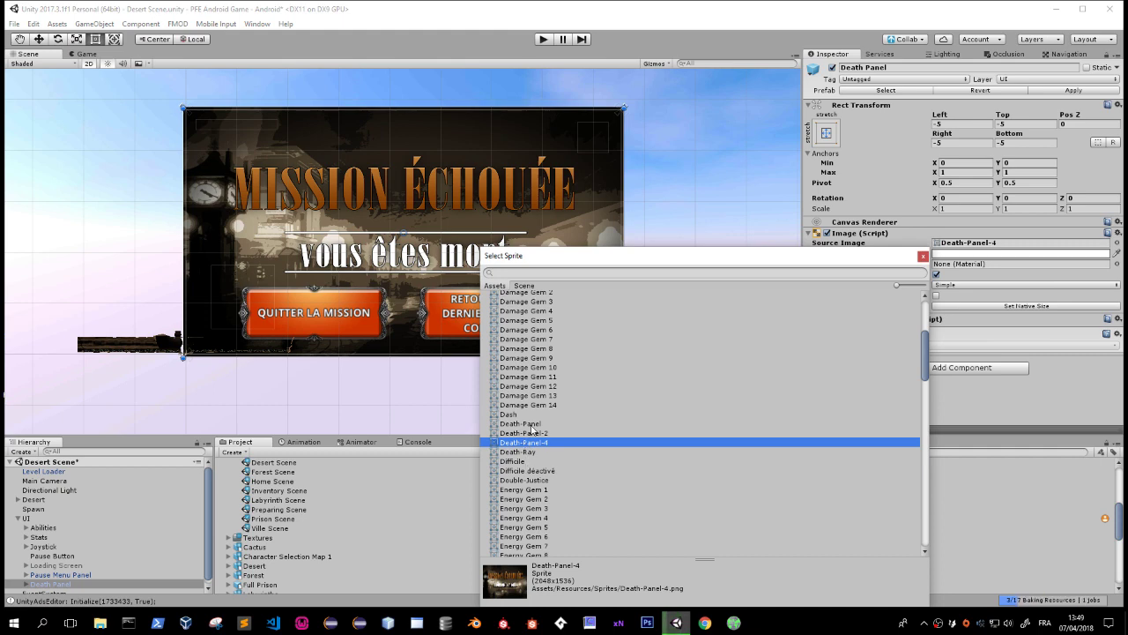
click(526, 424)
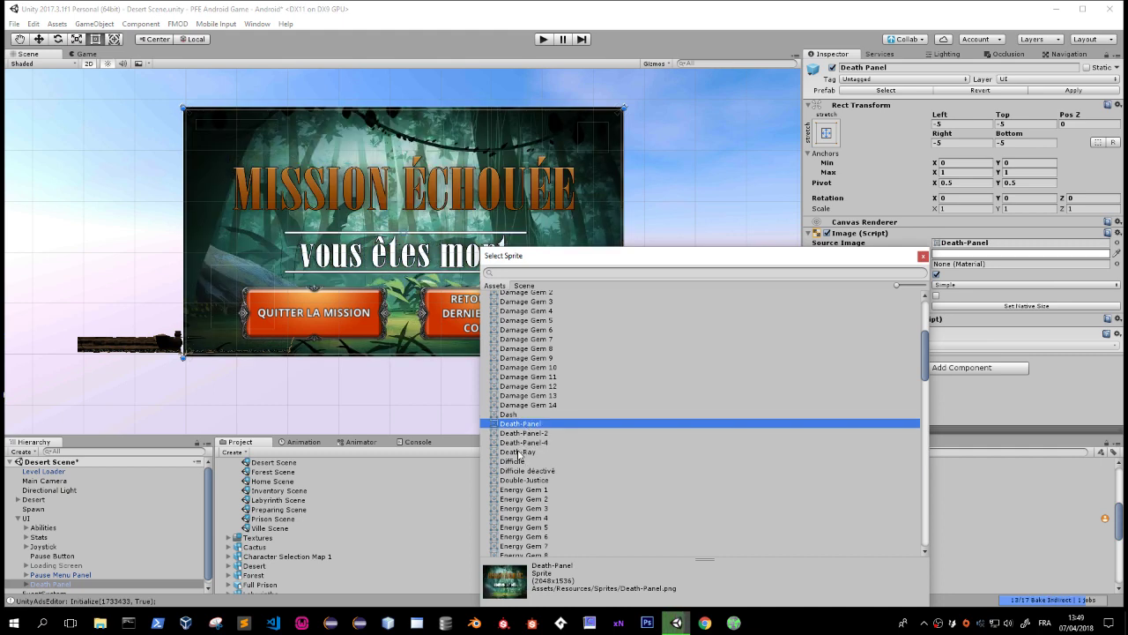
click(521, 442)
click(521, 433)
click(521, 424)
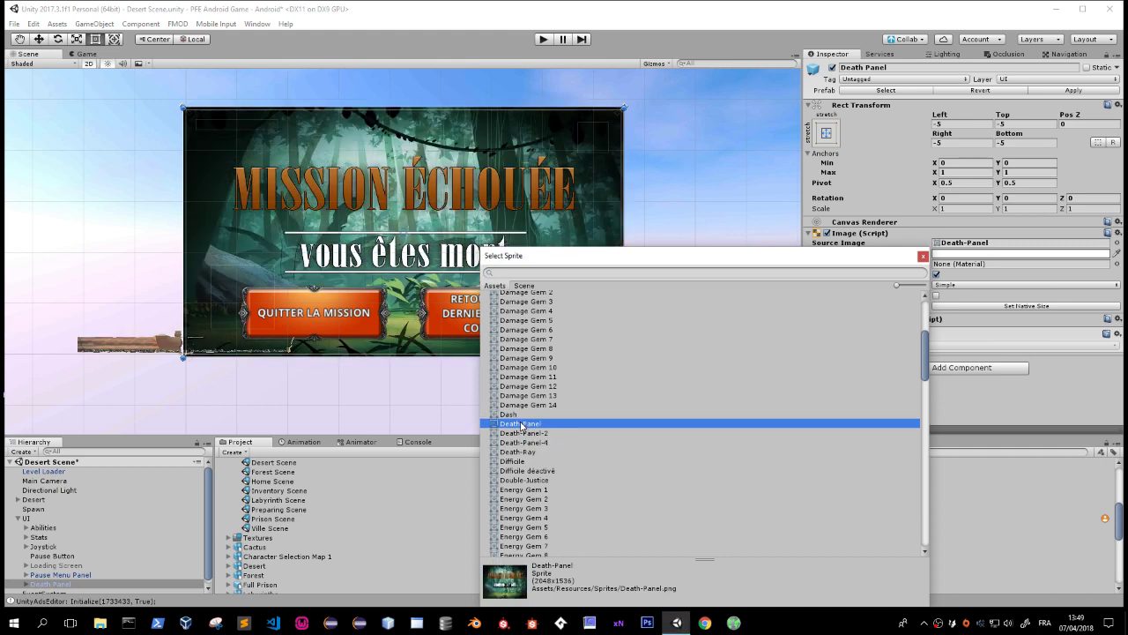
scroll(434, 485, down, 5)
scroll(317, 568, down, 5)
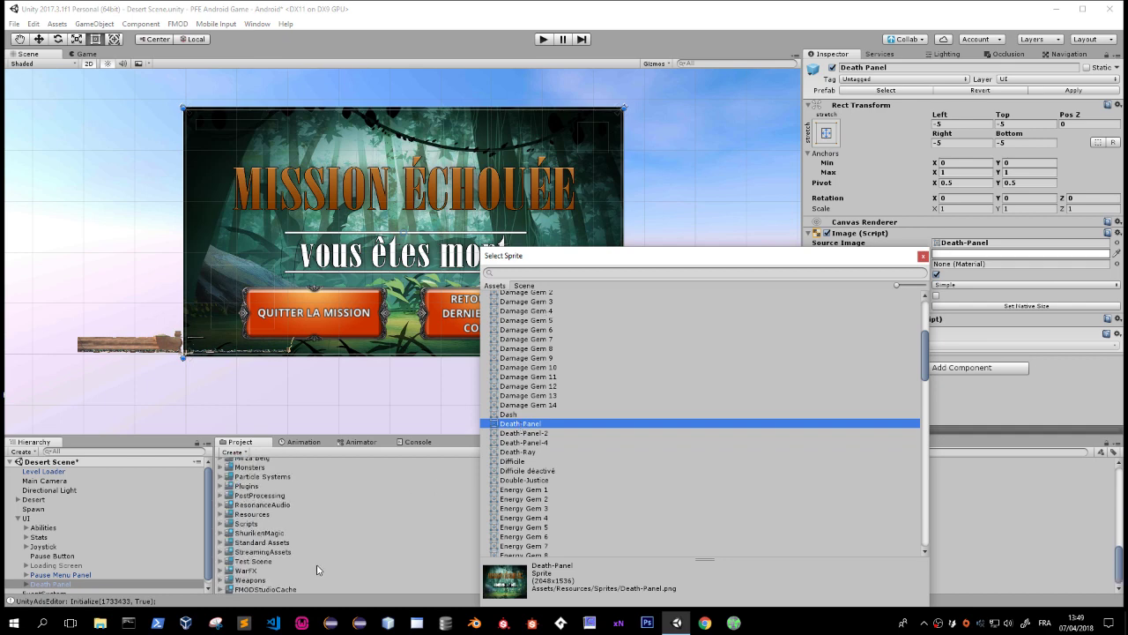
click(219, 518)
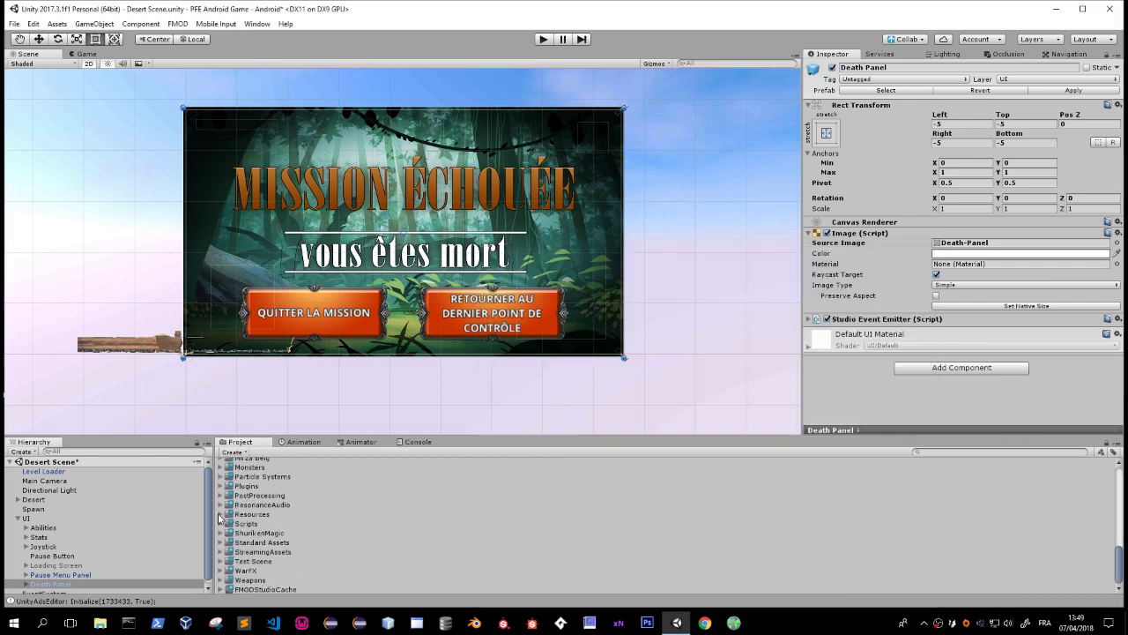
Search the sprite list for 'death', keep Death-Panel, and expand Resources > Sprites.
click(1117, 243)
text(death)
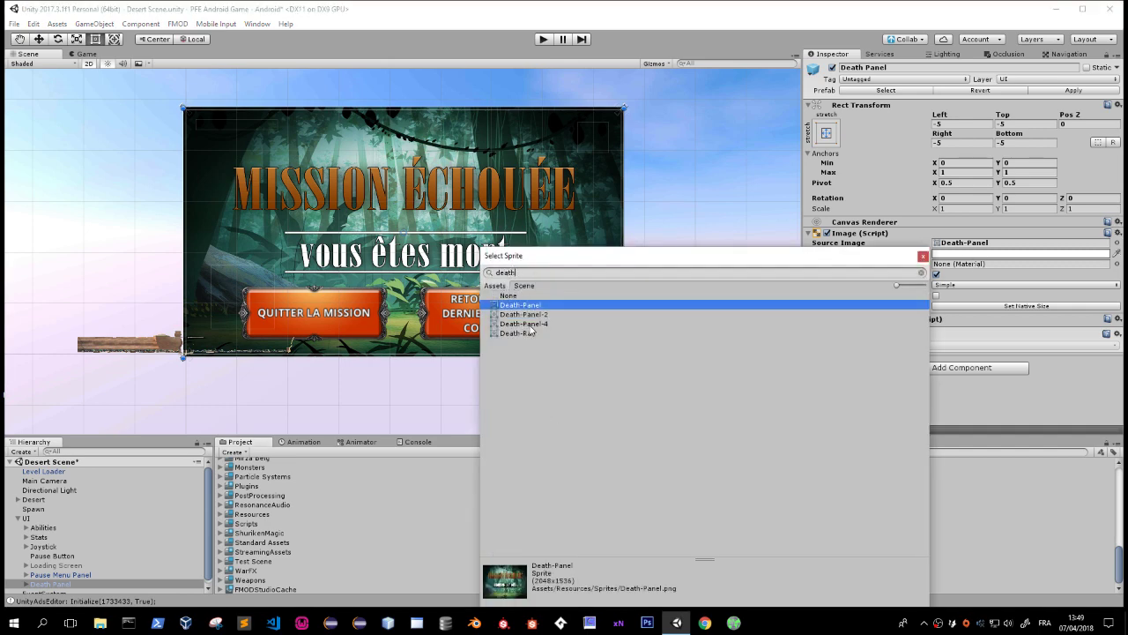
click(922, 257)
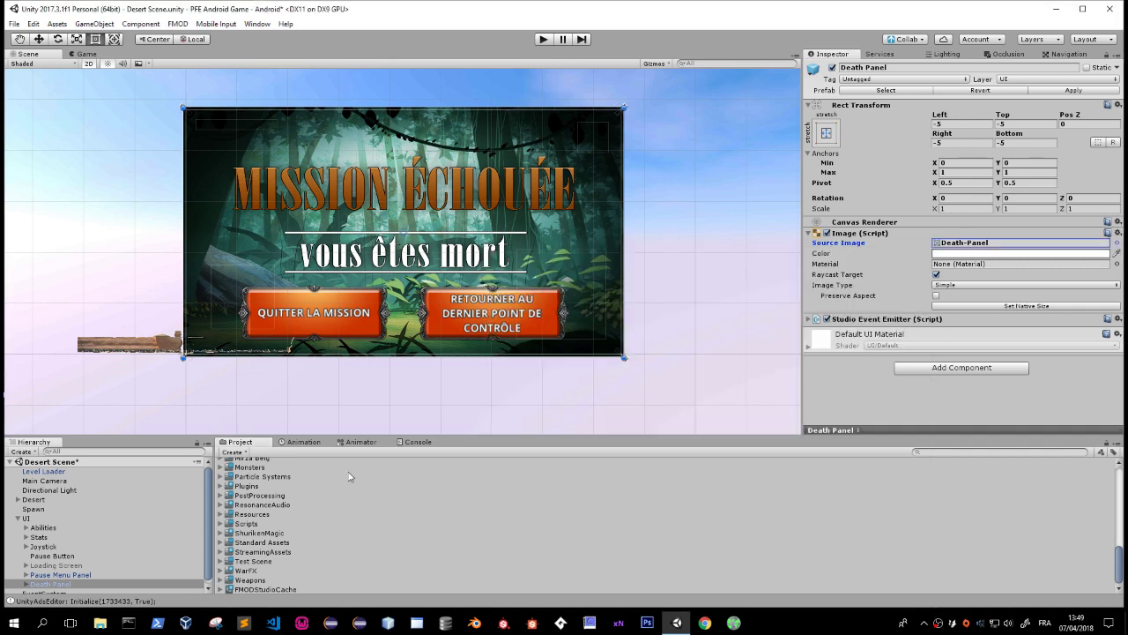
click(228, 518)
scroll(227, 520, down, 3)
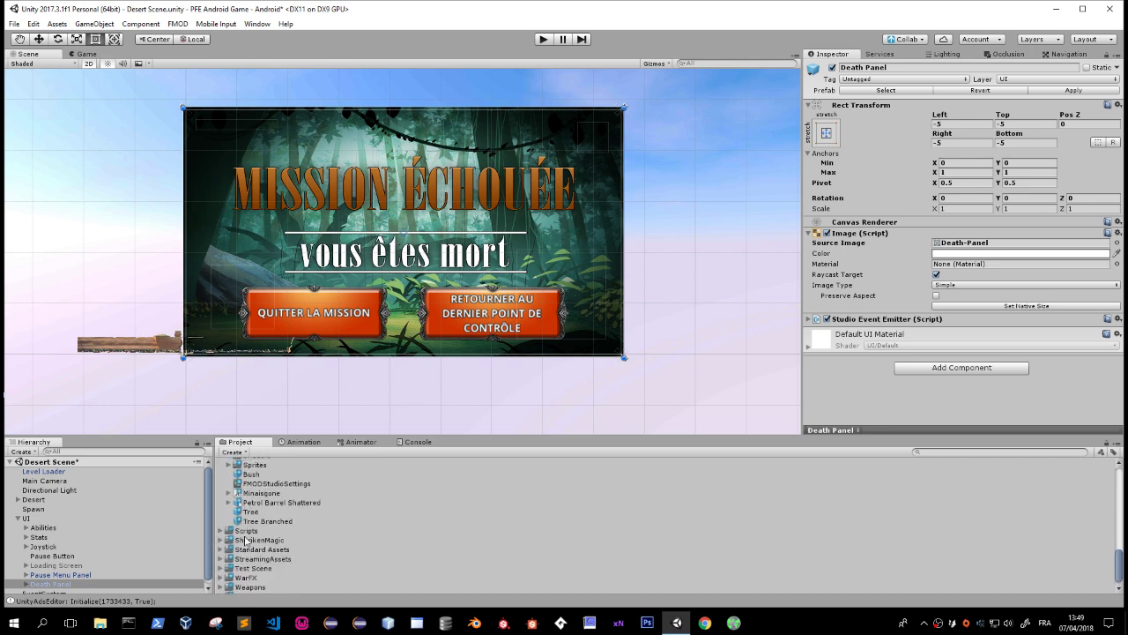
click(228, 467)
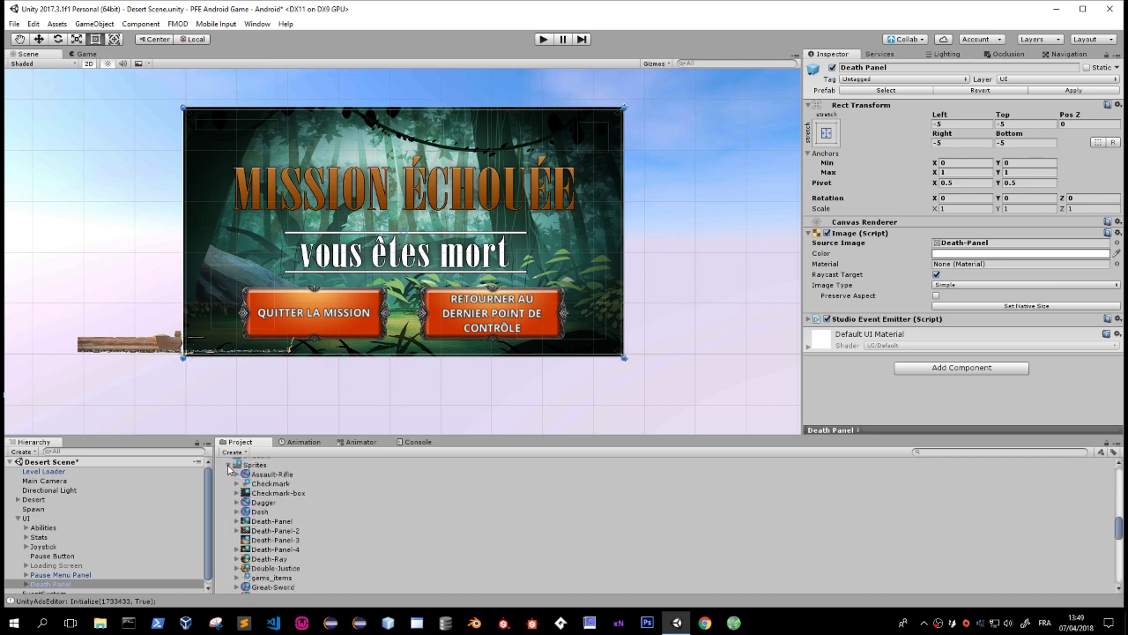
Set Death-Panel-3's Texture Type to Sprite (2D and UI), then reselect the Death Panel's image picker.
click(286, 540)
click(983, 95)
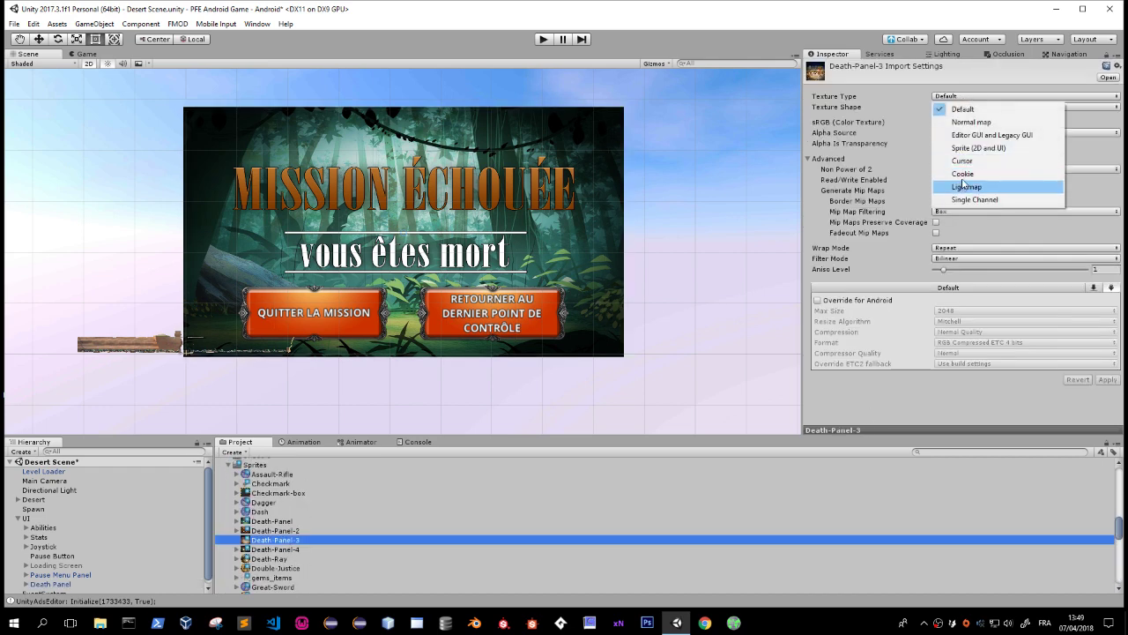
click(970, 148)
scroll(1107, 423, down, 1)
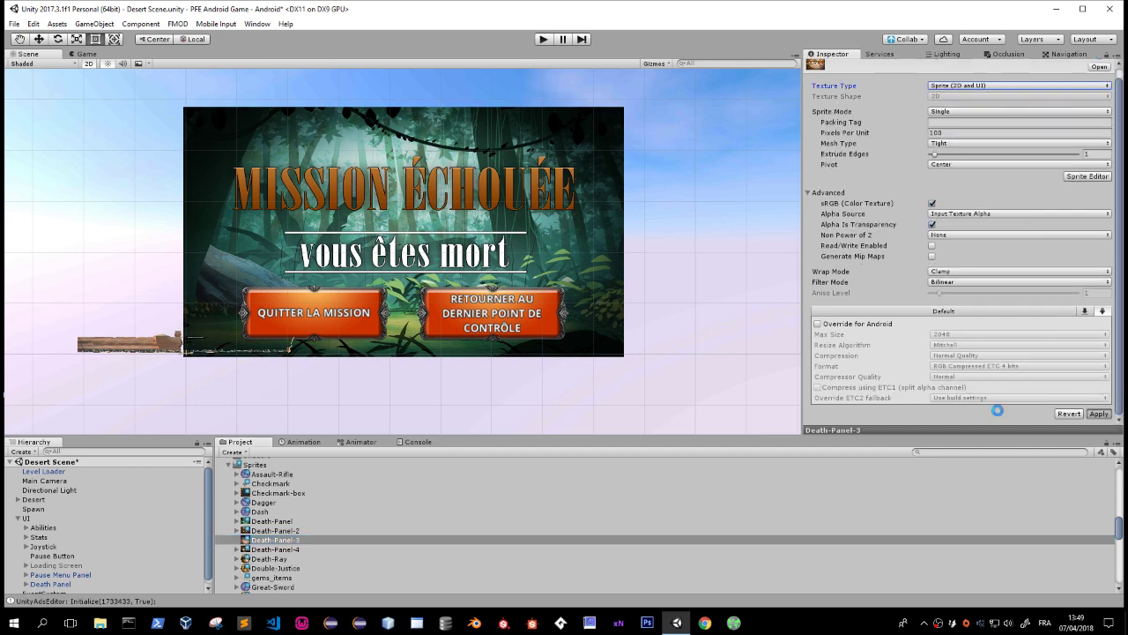
click(39, 583)
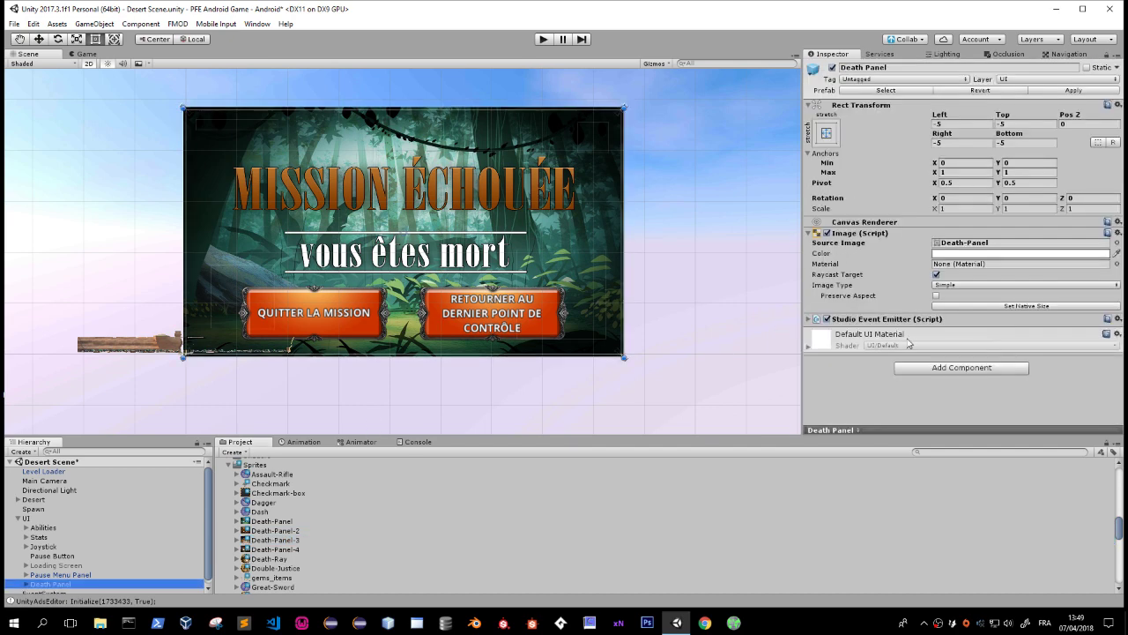
click(1116, 242)
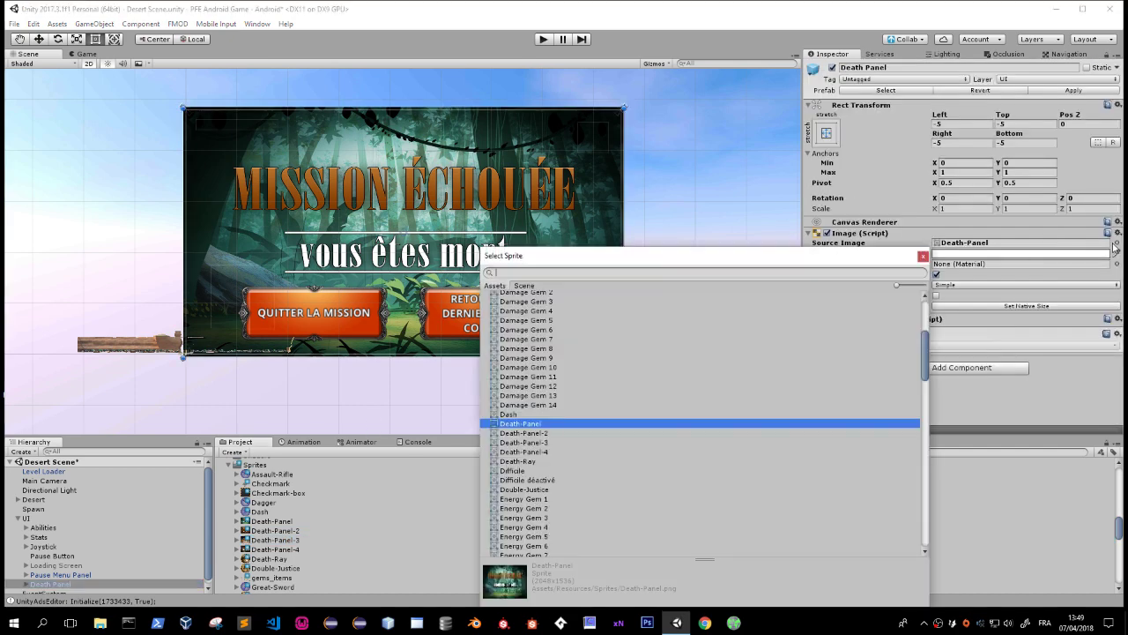
Give the Death Panel the Death-Panel-3 desert sprite, stretched with Preserve Aspect unchecked.
click(544, 444)
double_click(545, 445)
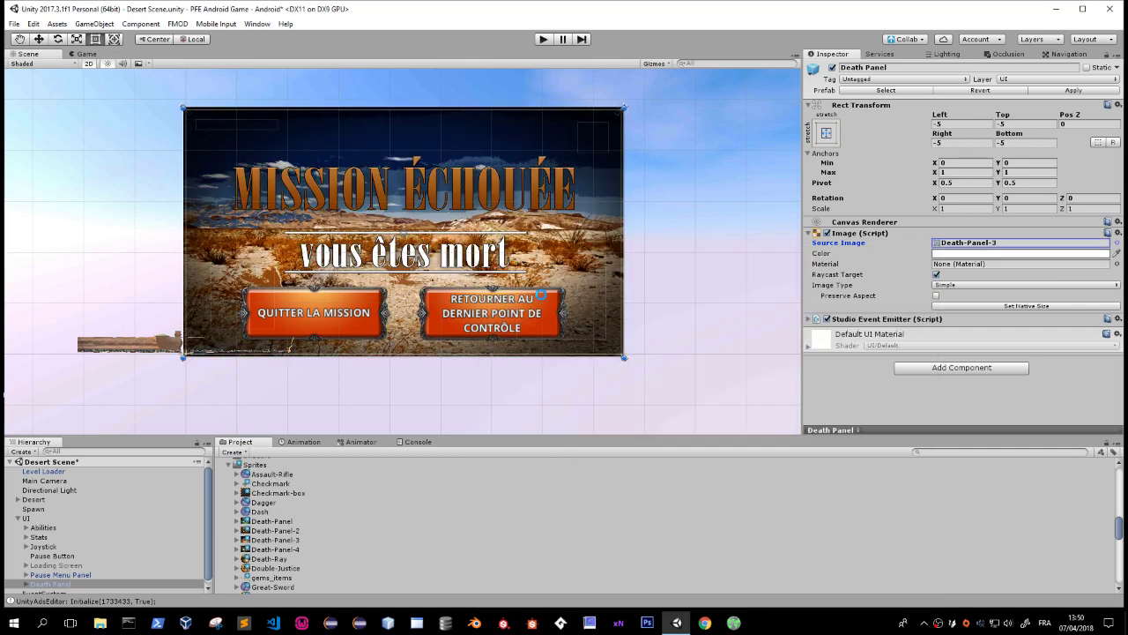
click(936, 296)
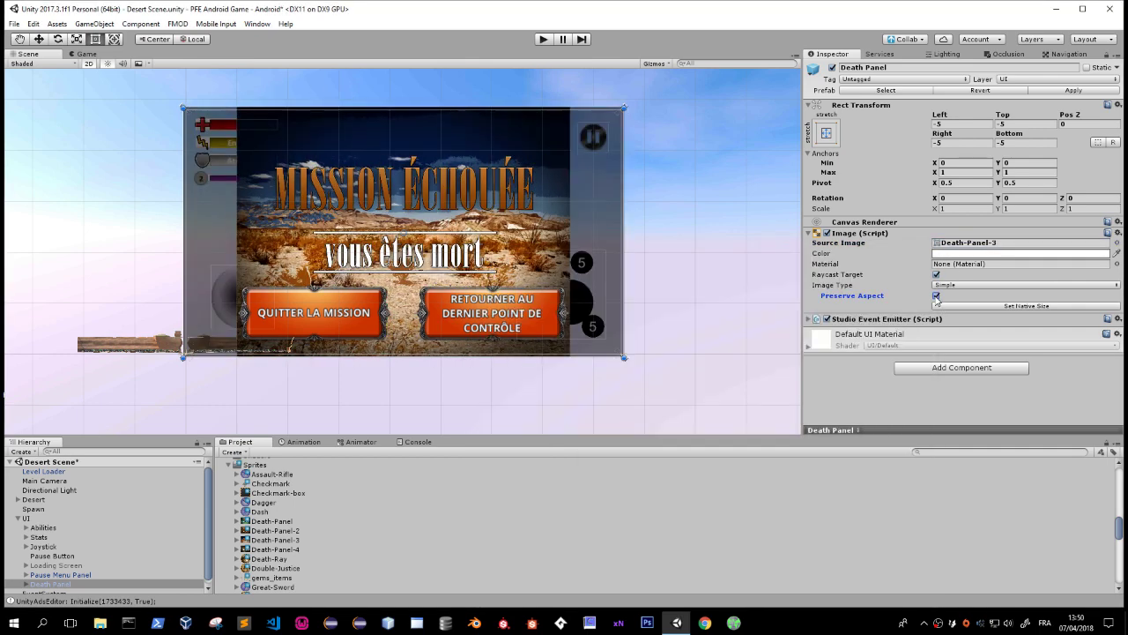
click(937, 297)
click(940, 298)
click(937, 297)
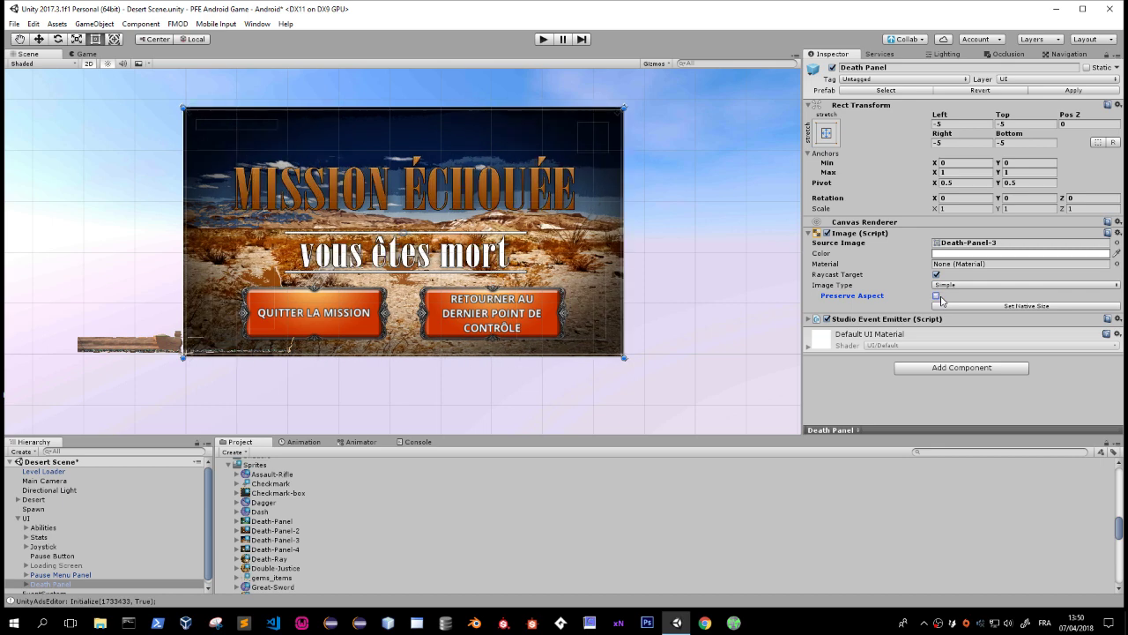
middle_drag(634, 344, 646, 342)
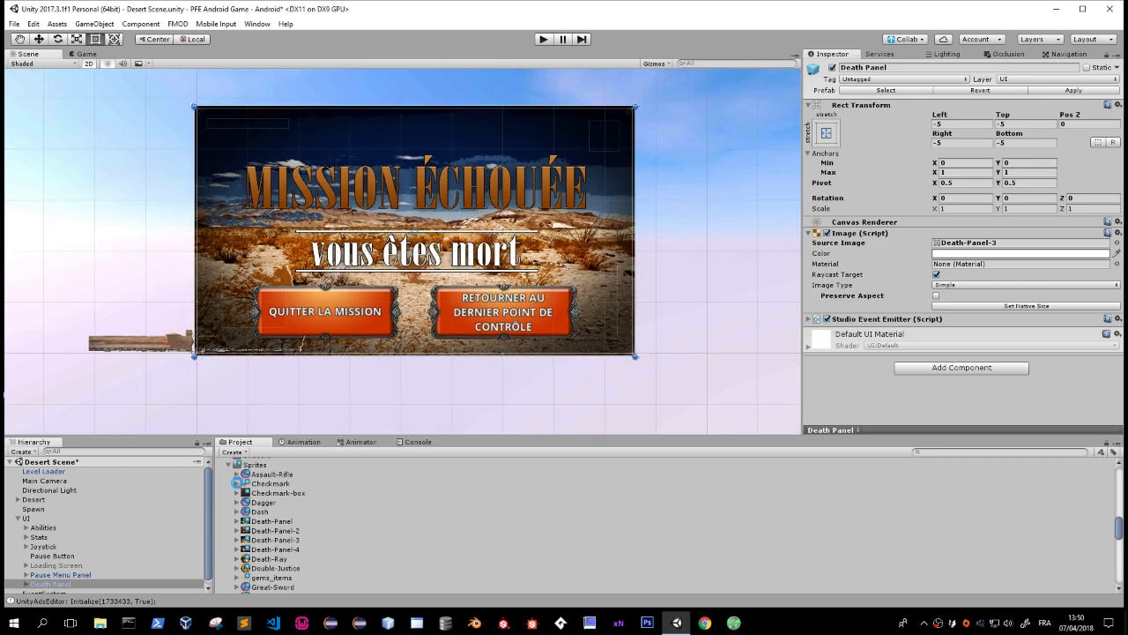
Save the Desert Scene and open the Test scene from the Test Scene folder.
key(ctrl+s)
click(228, 464)
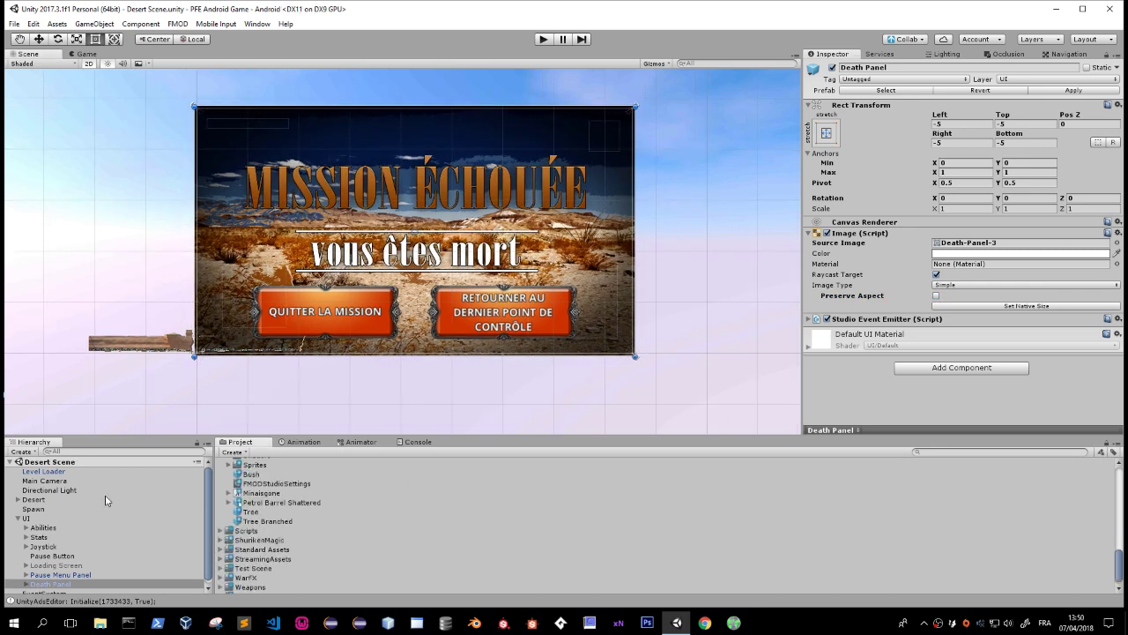
click(18, 519)
scroll(220, 524, up, 3)
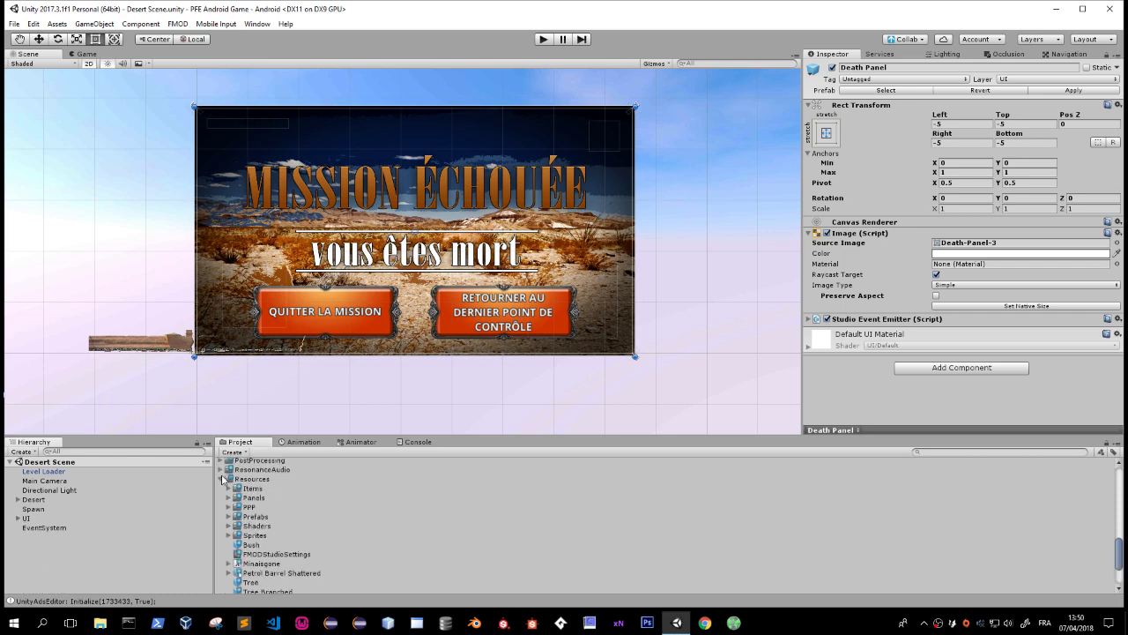
click(220, 479)
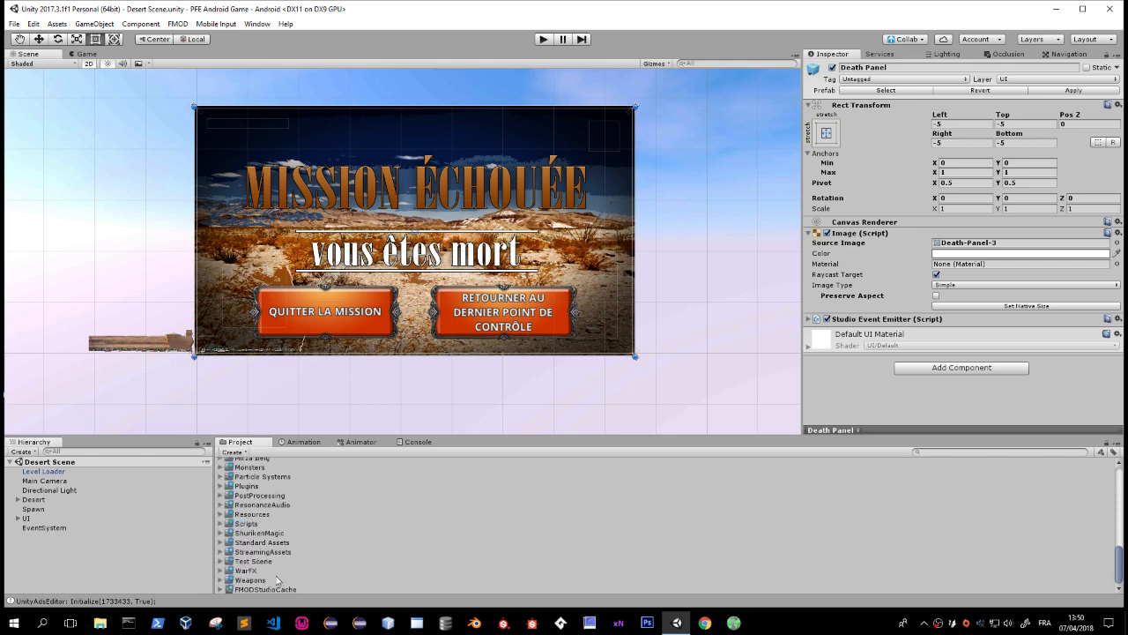
click(221, 561)
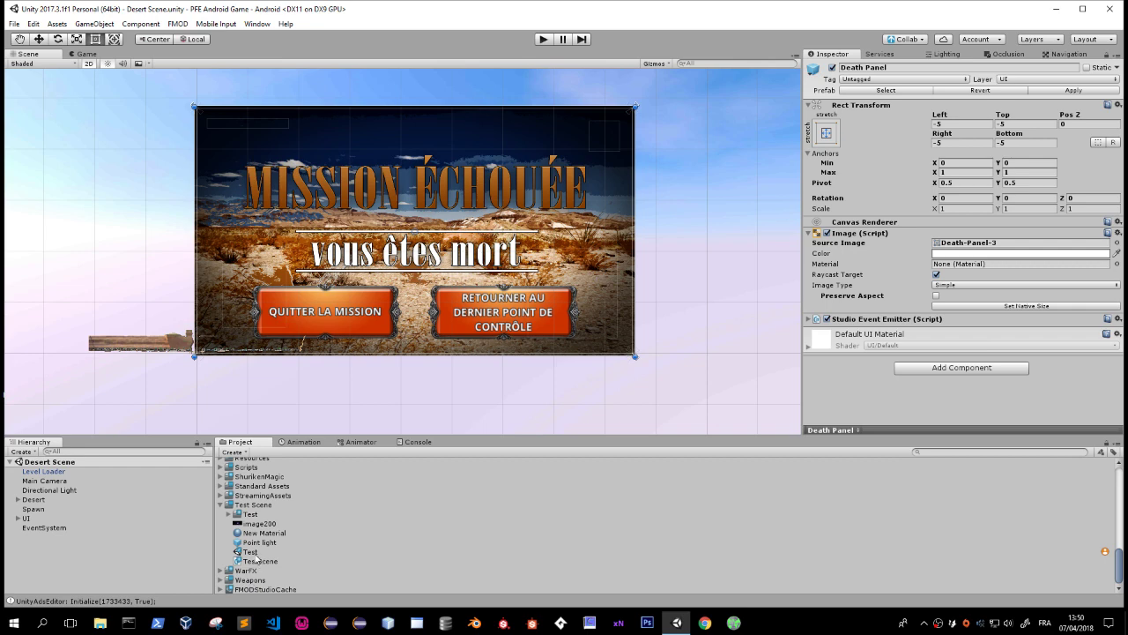
double_click(254, 555)
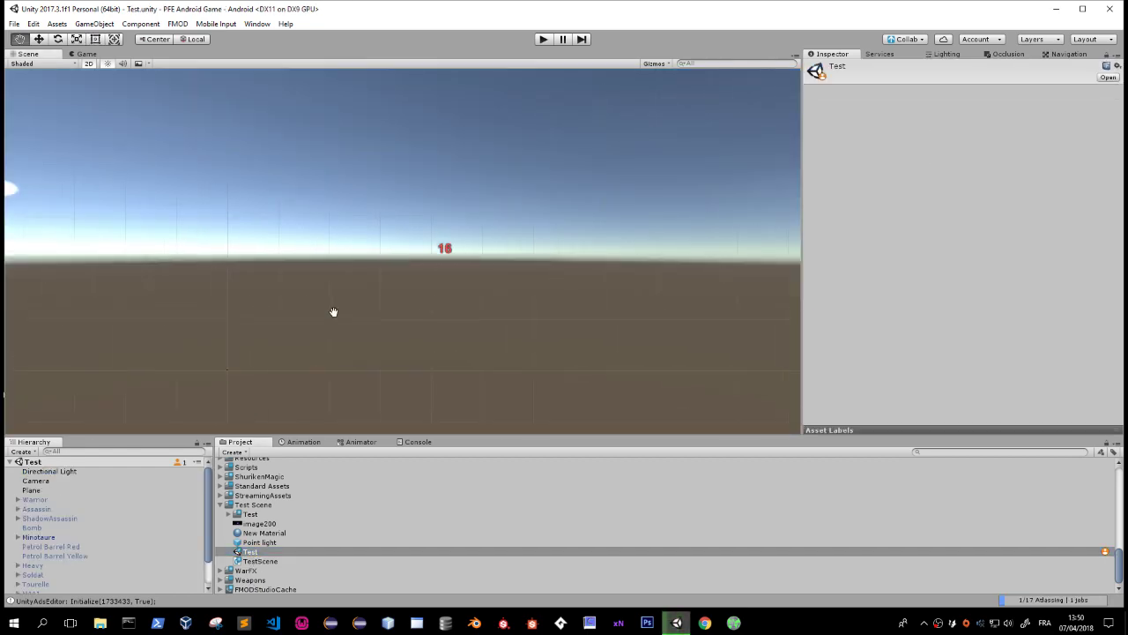
Select PopupTextParent on the Canvas and inspect its PopupText child.
click(444, 248)
click(56, 582)
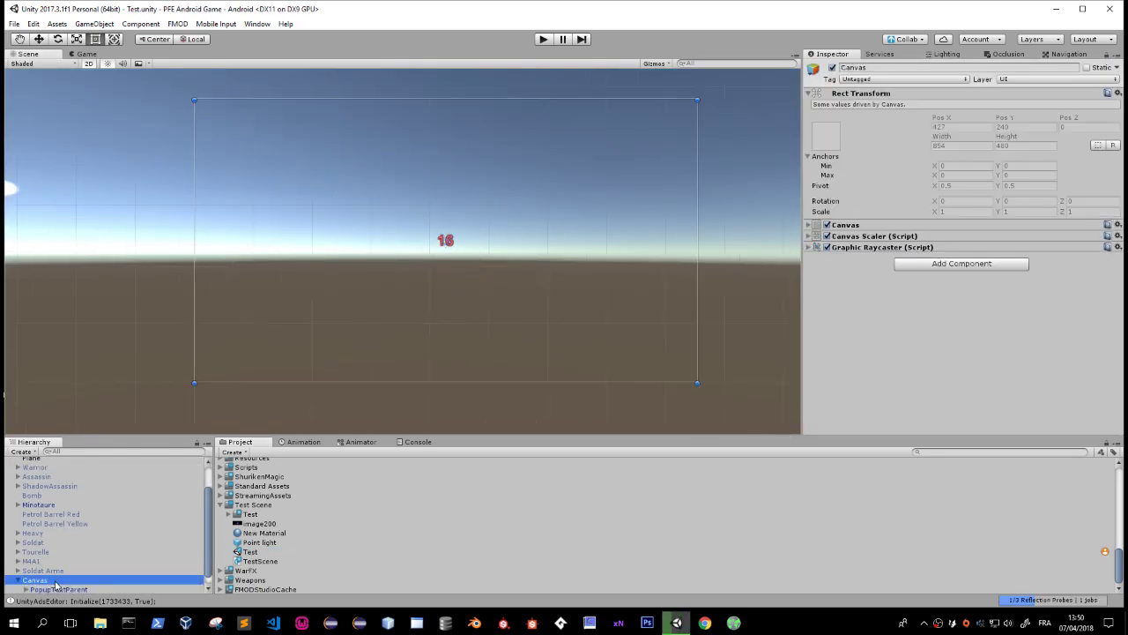
click(57, 588)
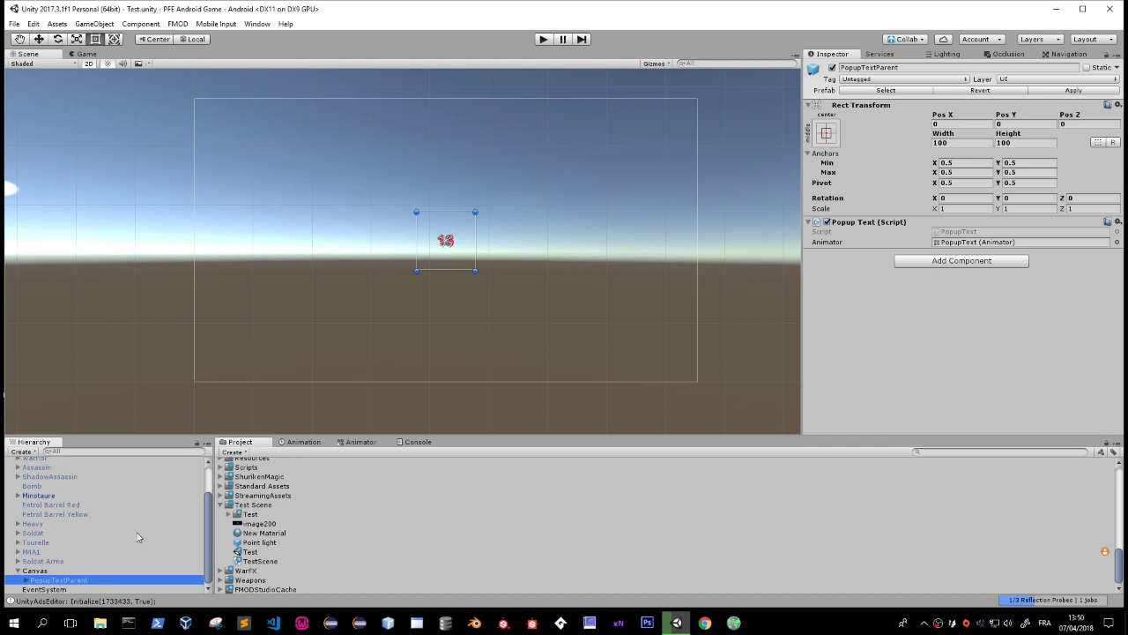
click(26, 580)
click(52, 589)
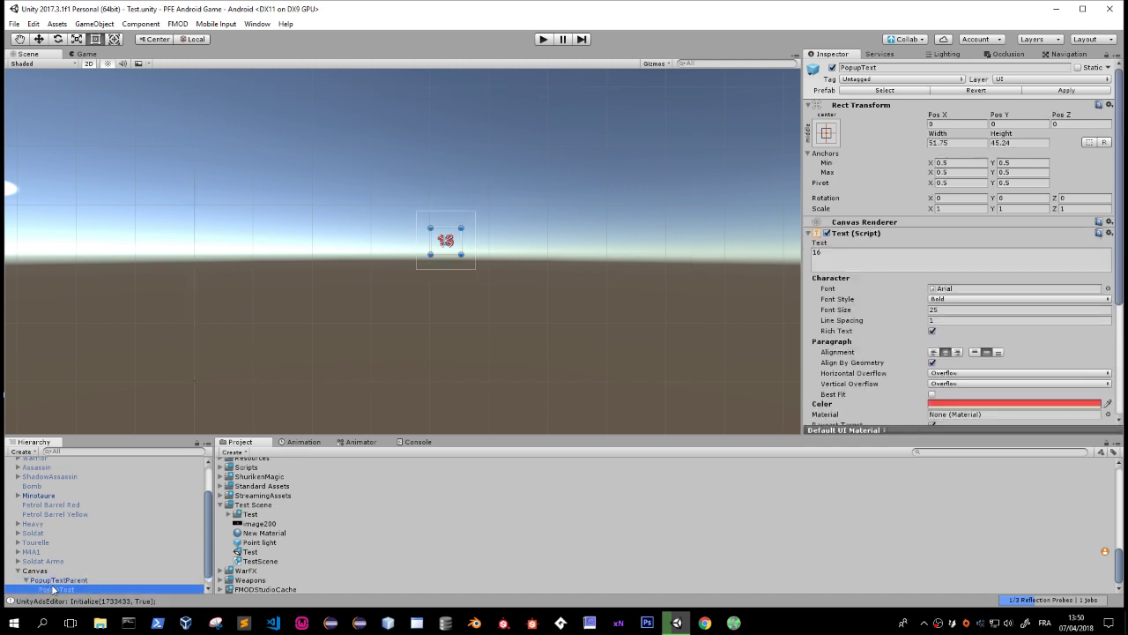
click(58, 580)
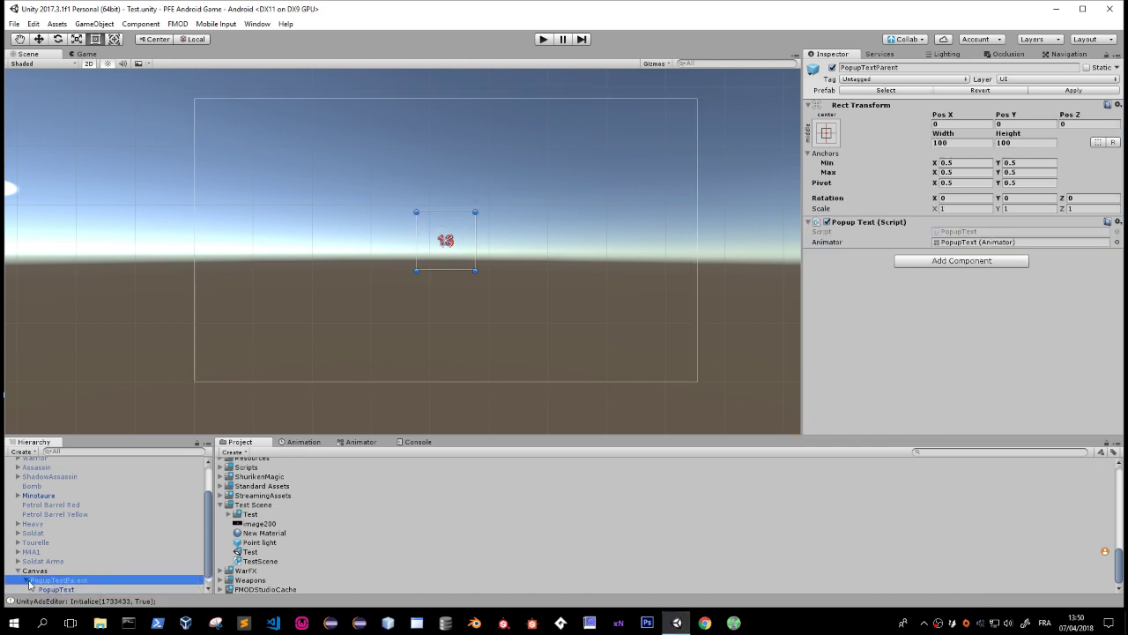
Duplicate PopupTextParent as PopupTextParent2 and delete the original.
key(ctrl+d)
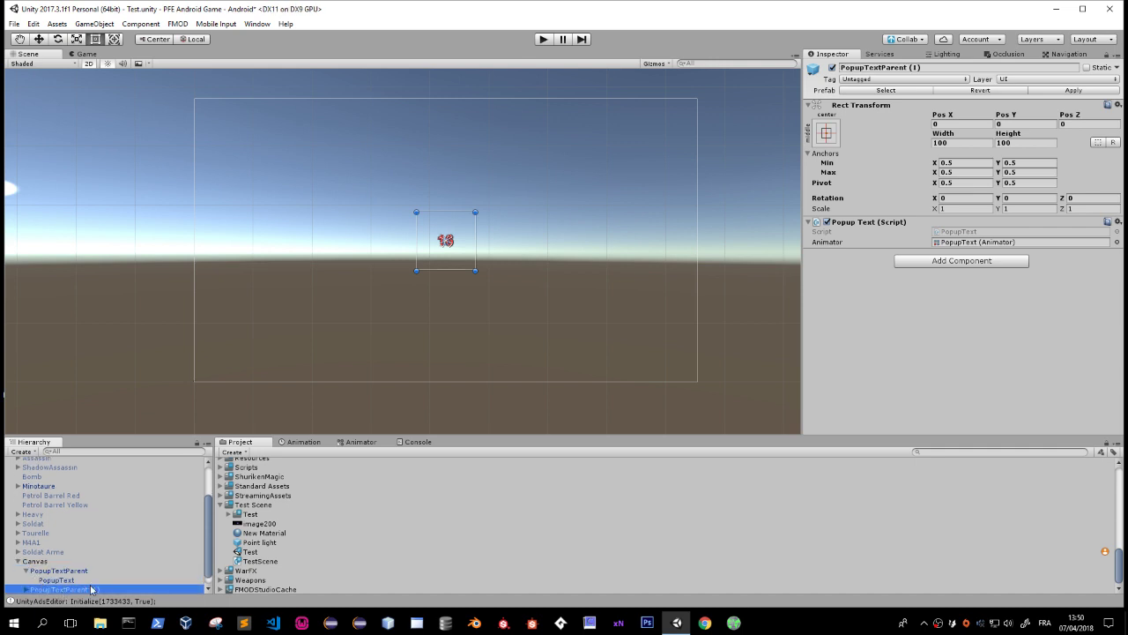
click(91, 589)
double_click(93, 589)
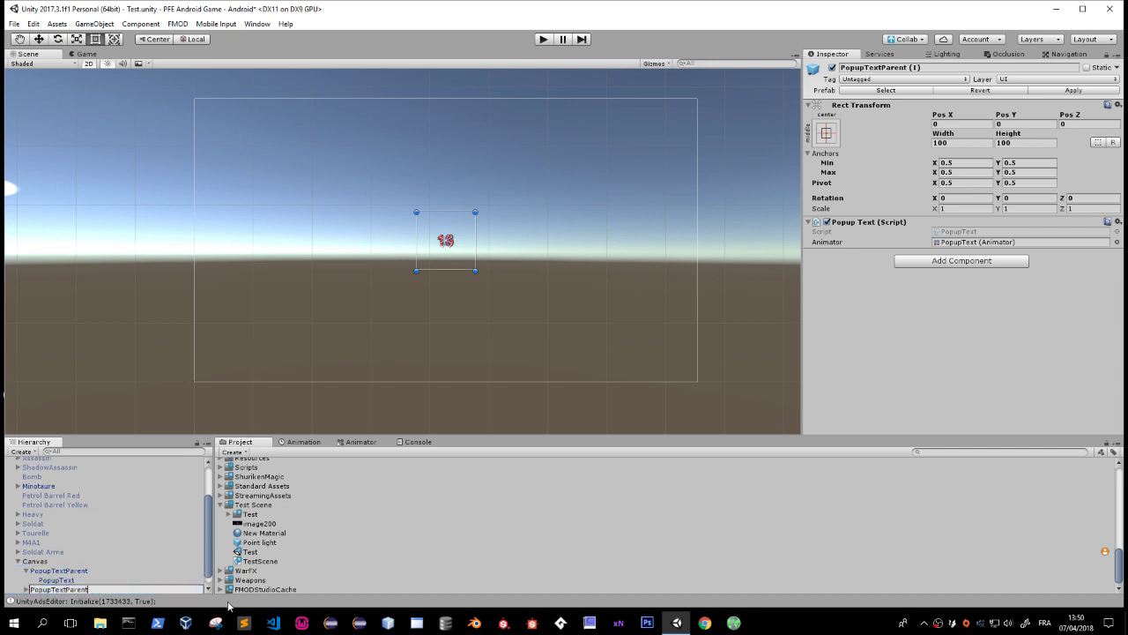
text(2)
key(Return)
click(58, 561)
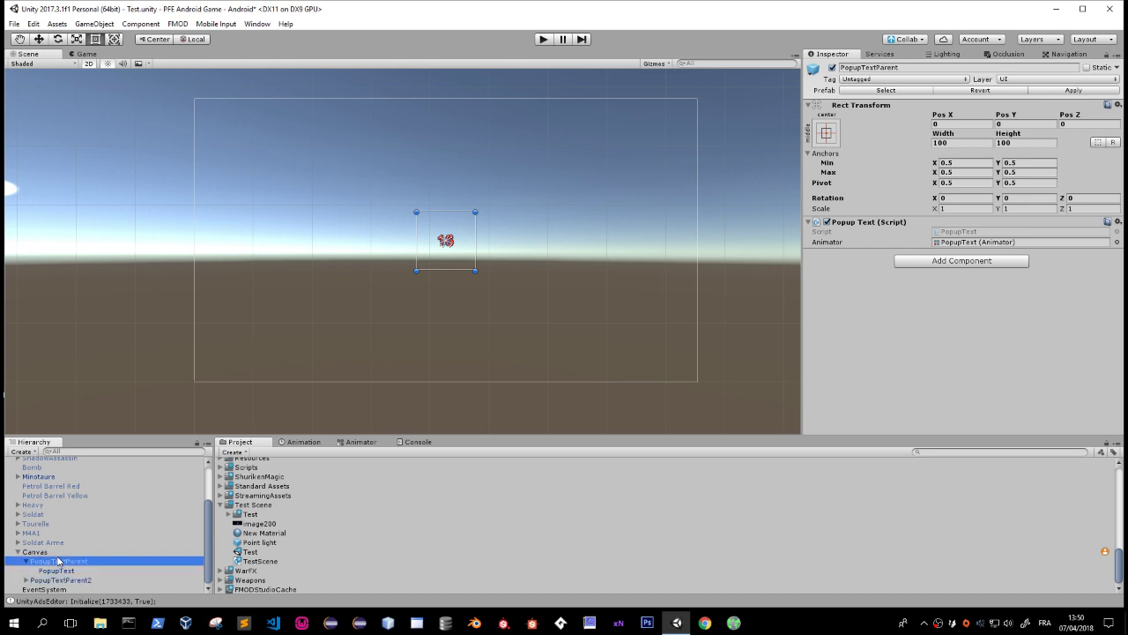
key(Delete)
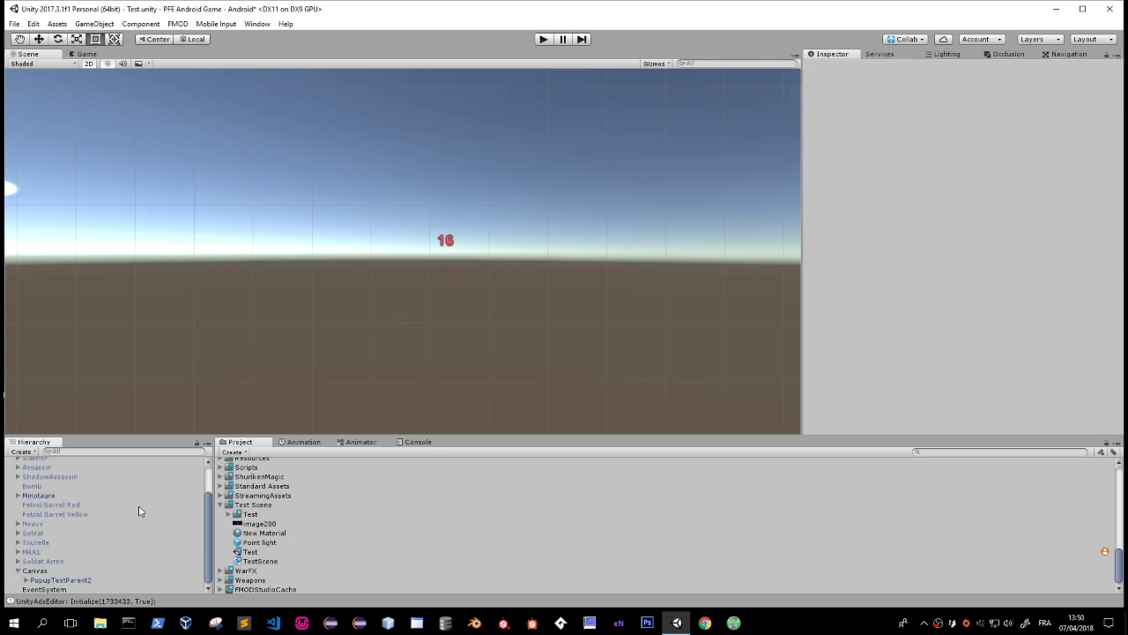
Select PopupTextParent2's PopupText child and check its Color without changing it.
click(40, 579)
key(Right)
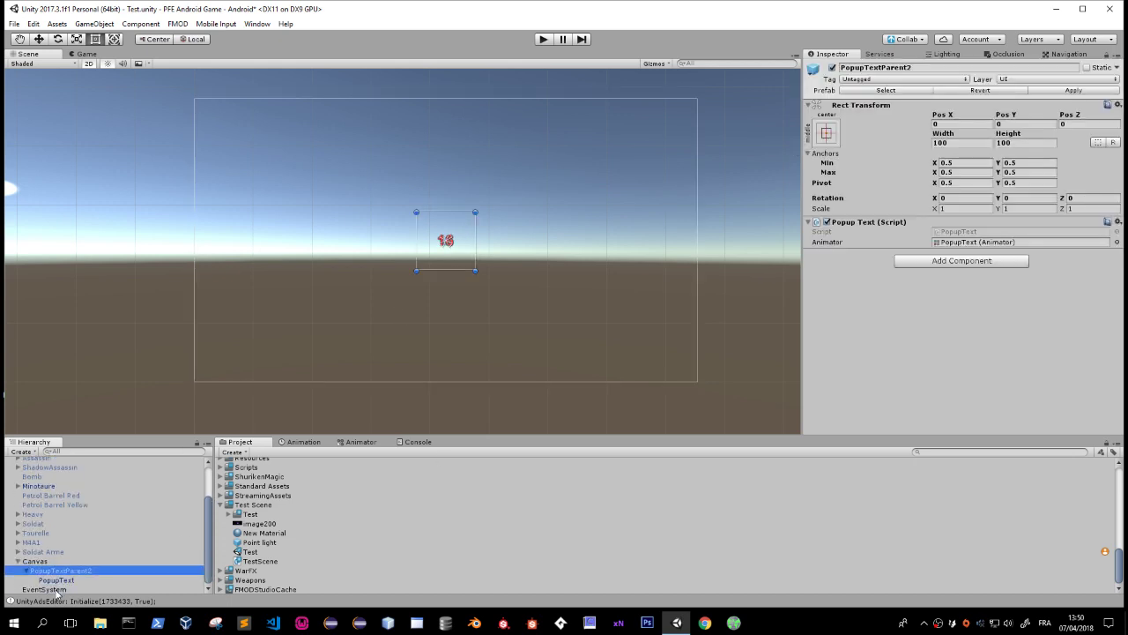
click(56, 580)
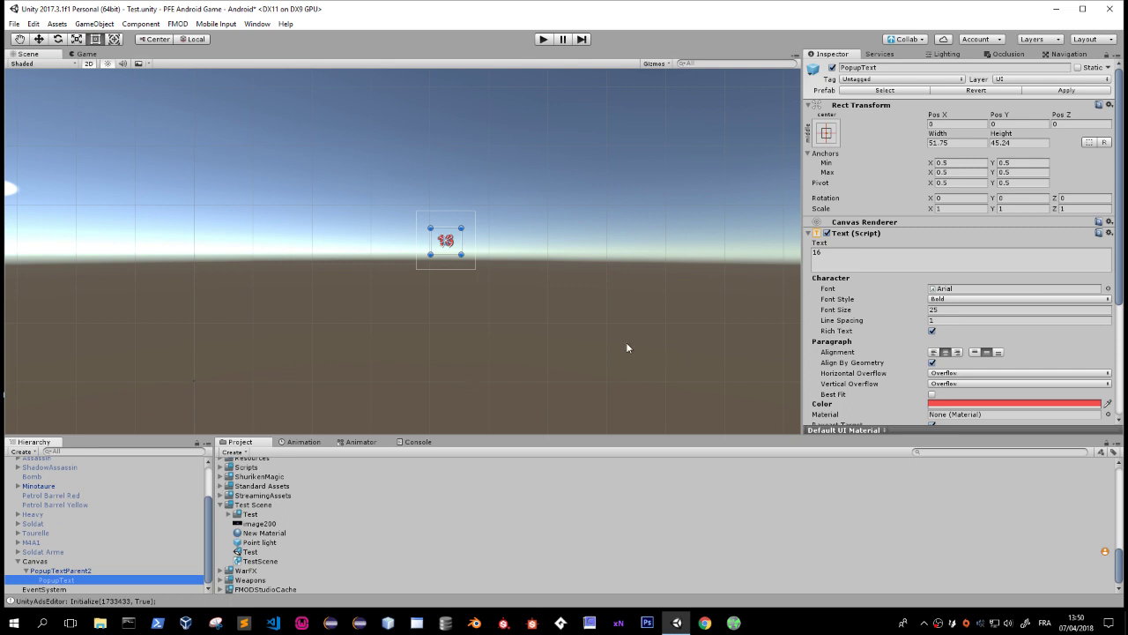
click(952, 407)
click(790, 307)
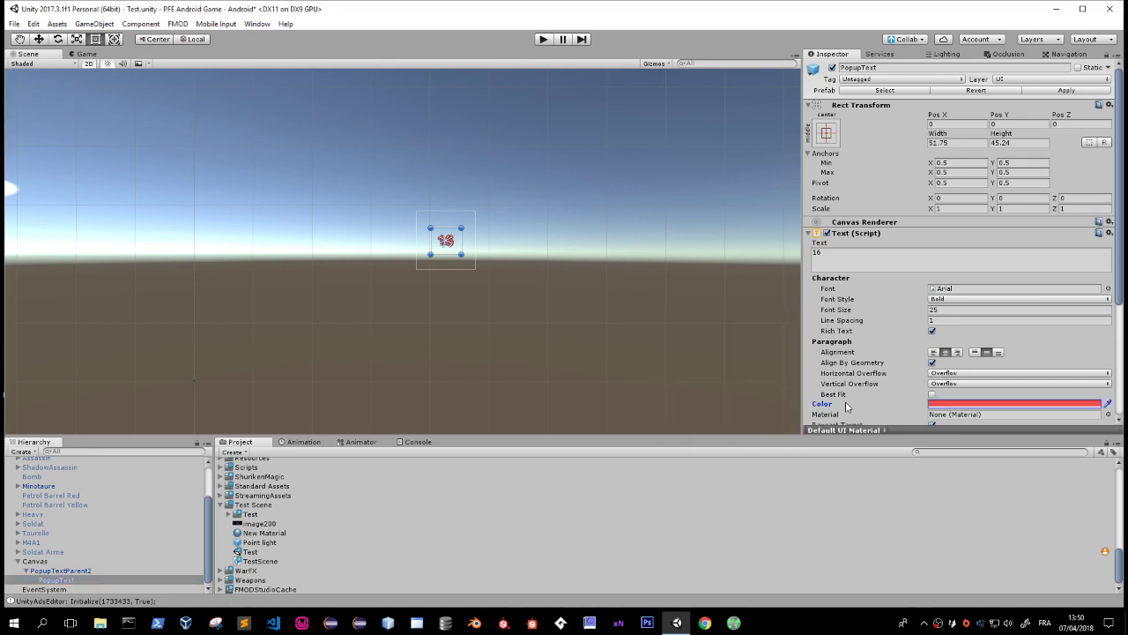
click(304, 442)
Expand the Anchored Position and Text.Color tracks and preview the clip mid-way.
click(275, 483)
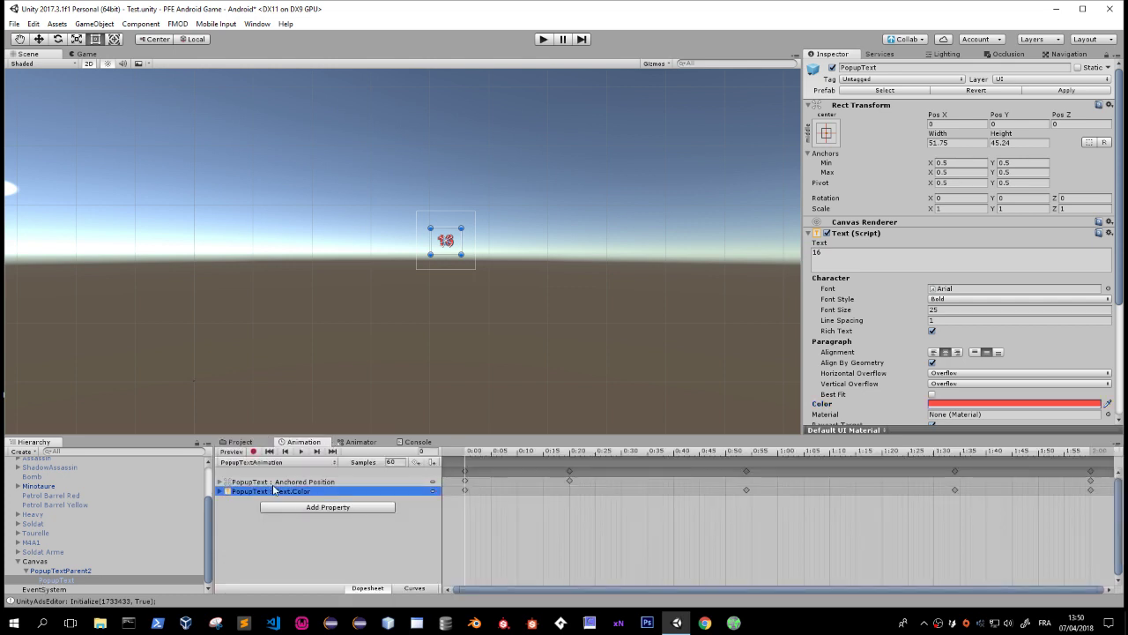
click(221, 491)
click(219, 482)
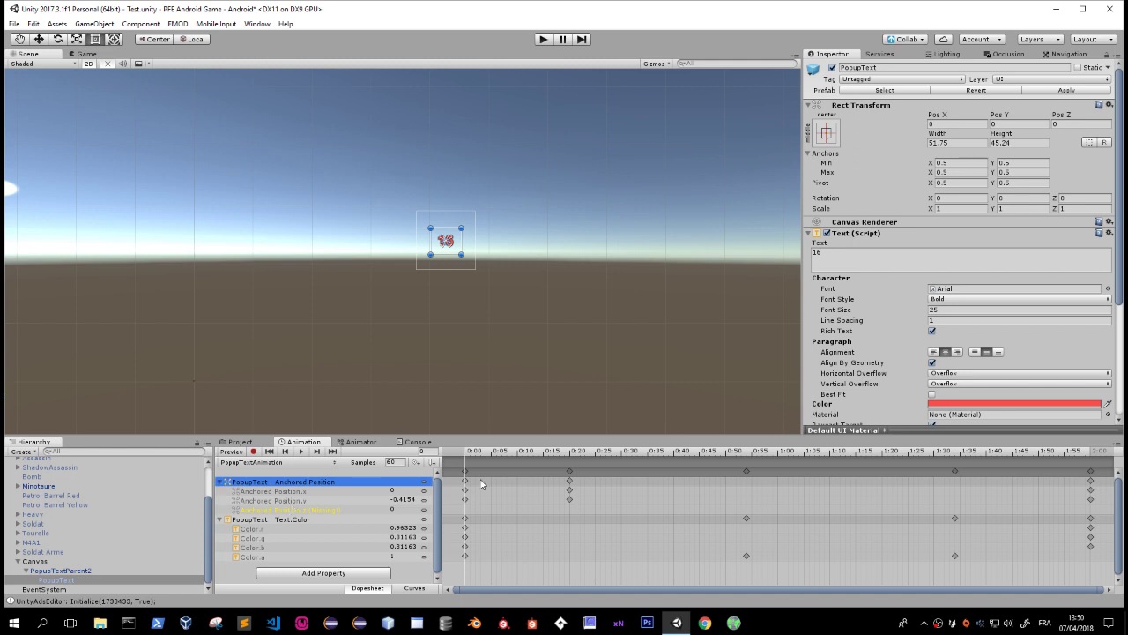
mouse_move(517, 455)
mouse_down()
mouse_move(669, 455)
mouse_move(379, 471)
mouse_up()
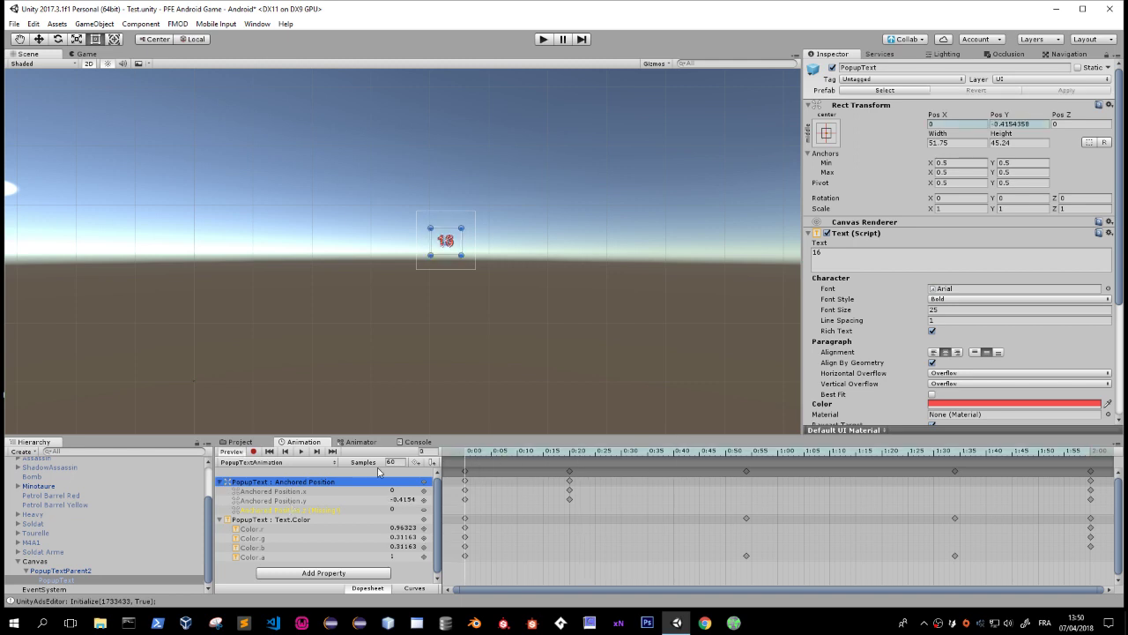
Add a key on the missing Anchored Position.z track.
click(351, 511)
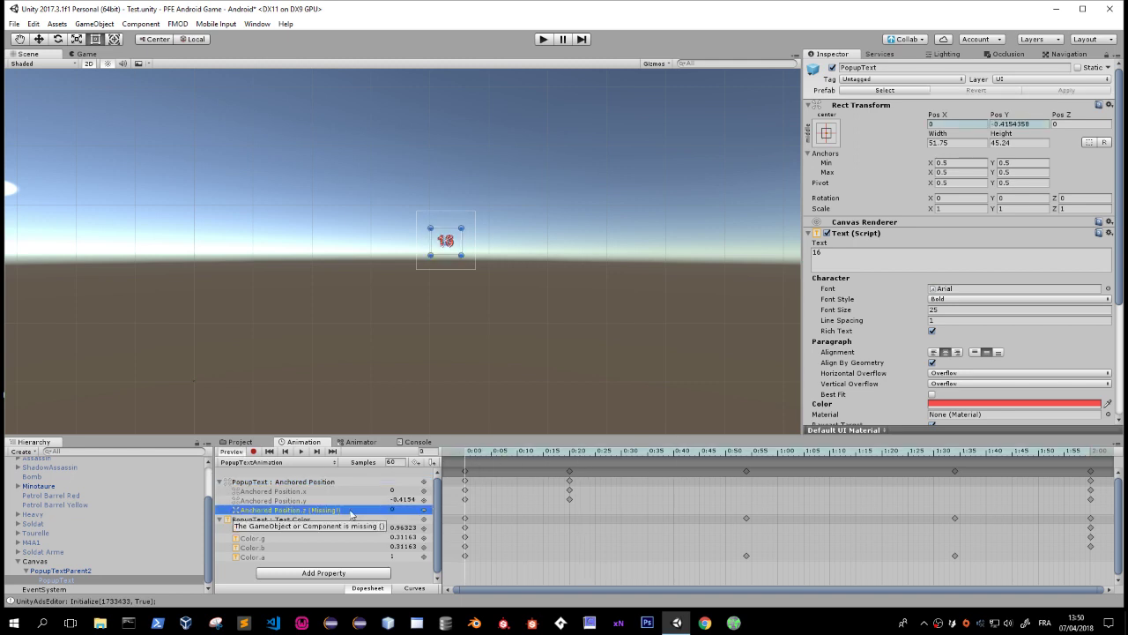
right_click(349, 512)
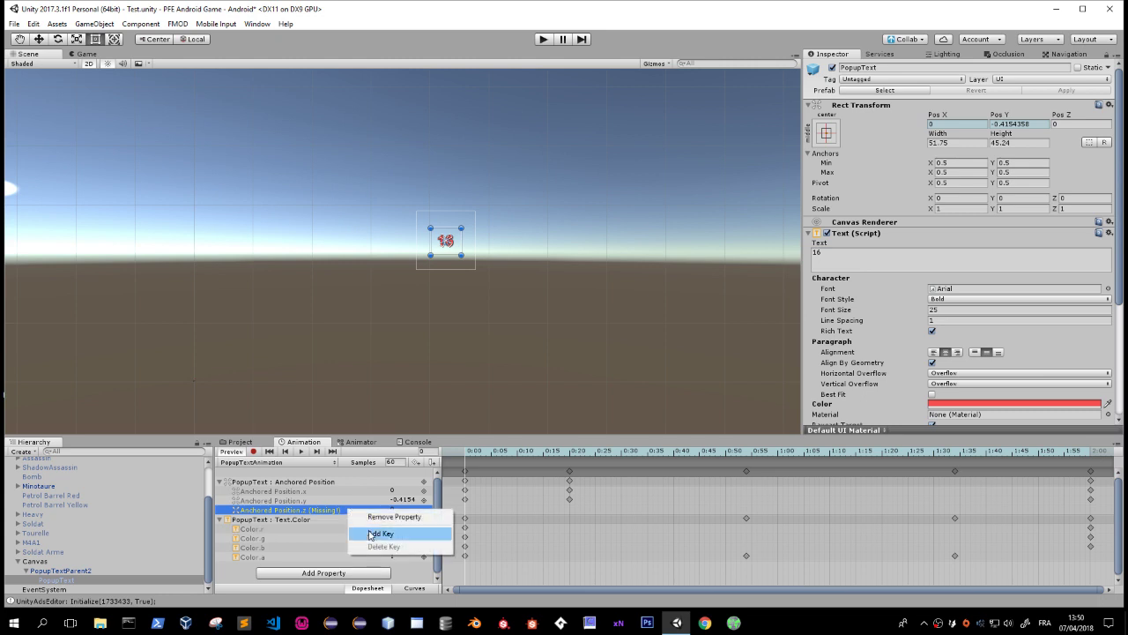
click(365, 515)
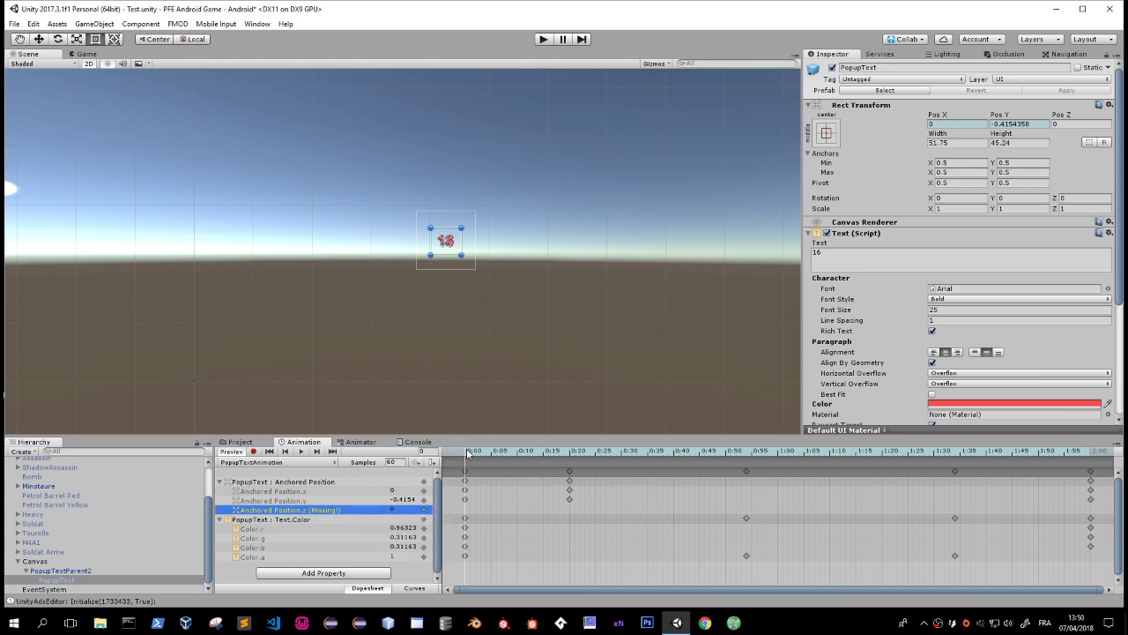
right_click(387, 520)
click(402, 535)
click(397, 510)
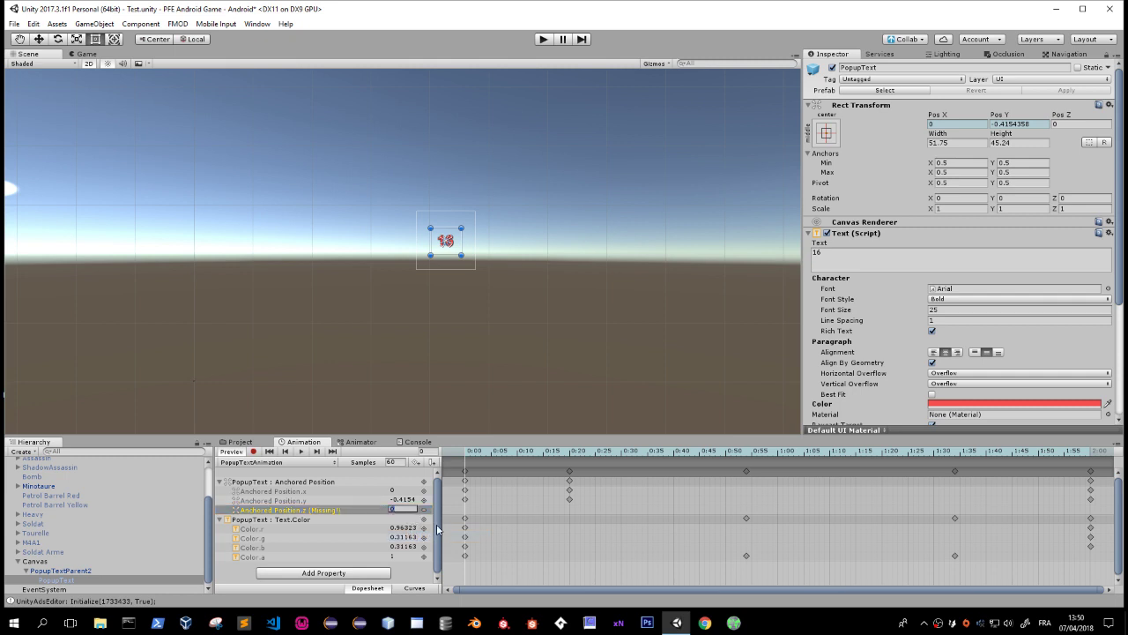
right_click(423, 511)
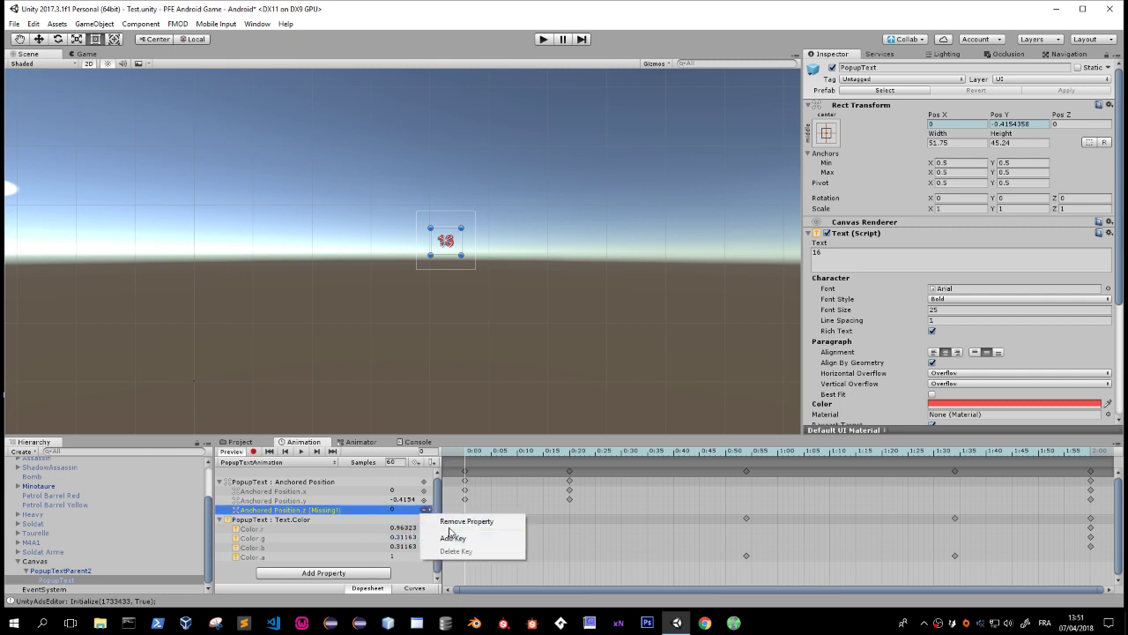
click(450, 537)
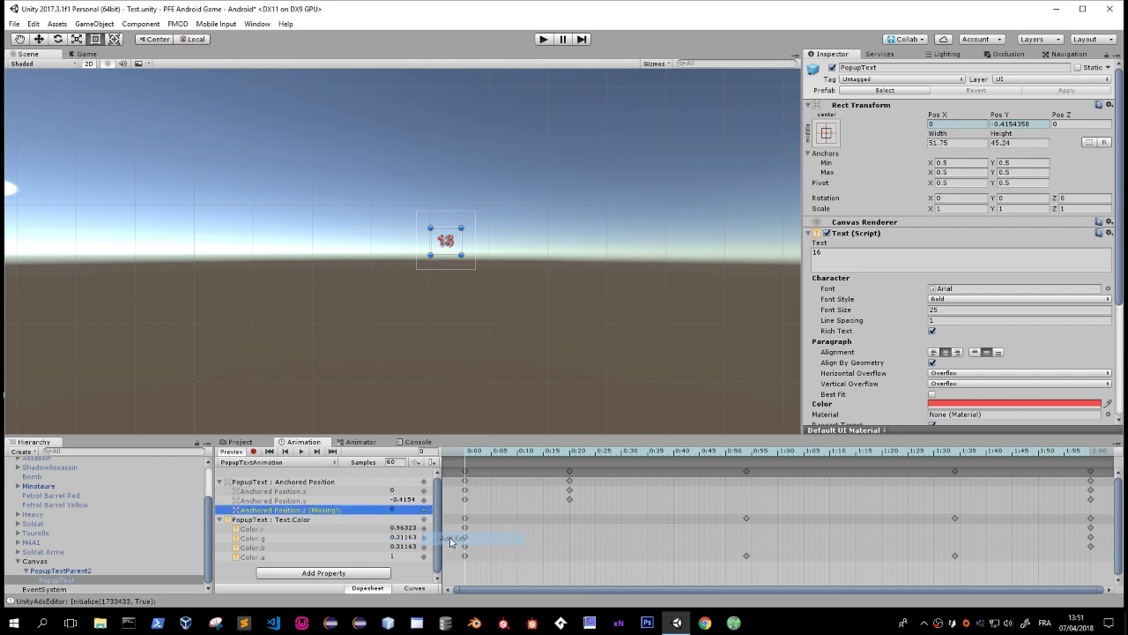
Inspect the Anchored Position x and y tracks and scrub the preview to about 1:11.
click(298, 501)
click(300, 490)
mouse_move(464, 453)
mouse_down()
mouse_move(835, 452)
mouse_move(331, 496)
mouse_up()
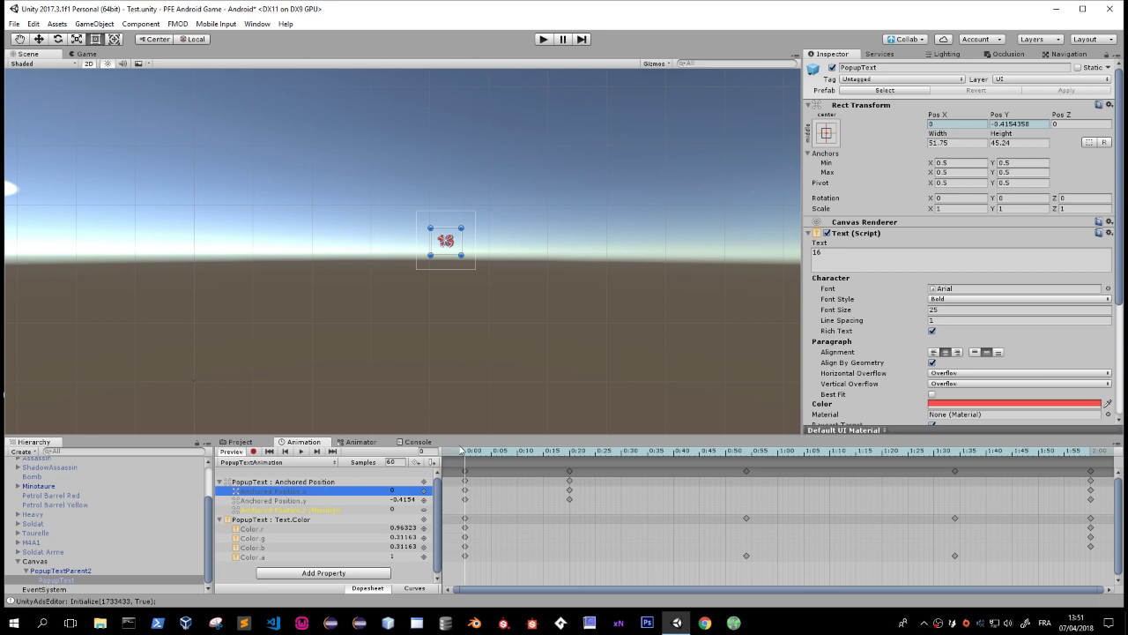
drag(511, 451, 418, 452)
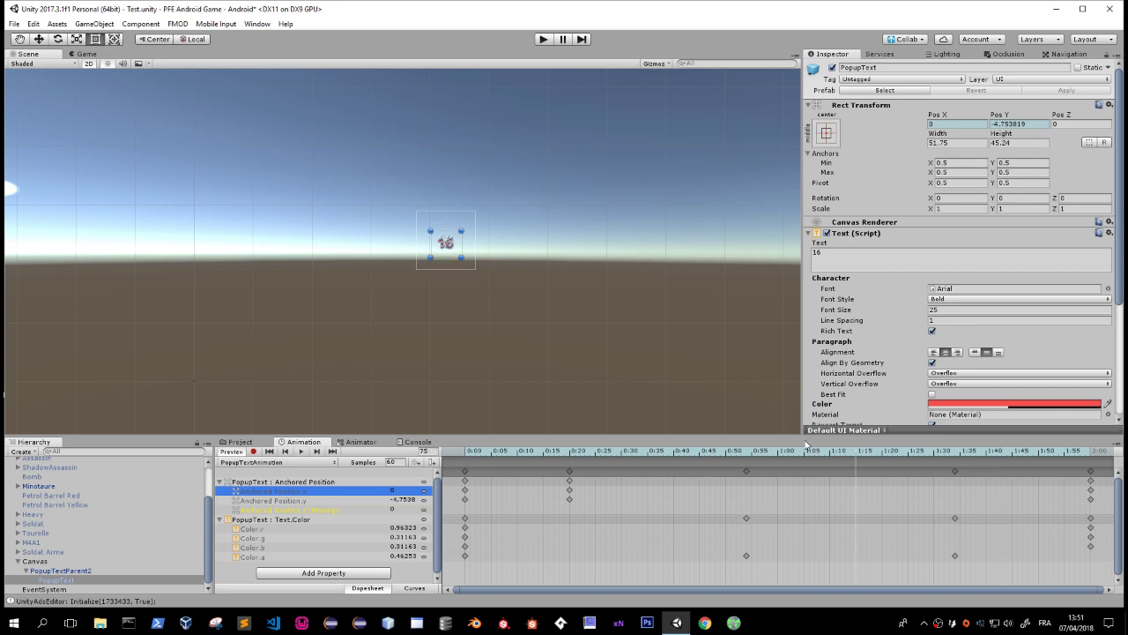
click(465, 471)
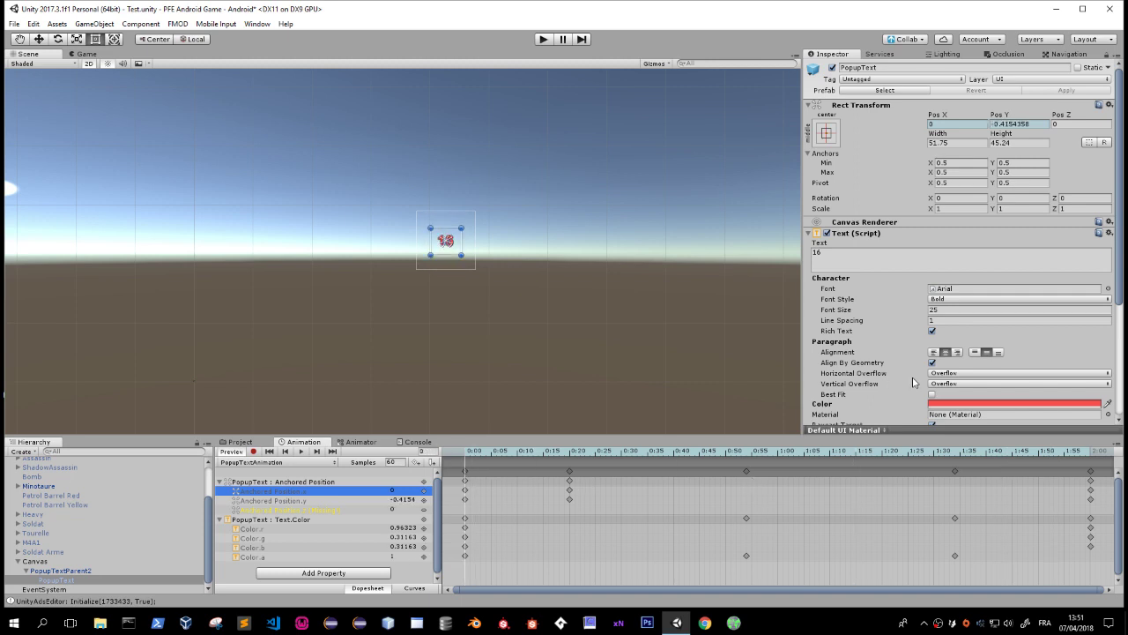
click(947, 405)
click(776, 394)
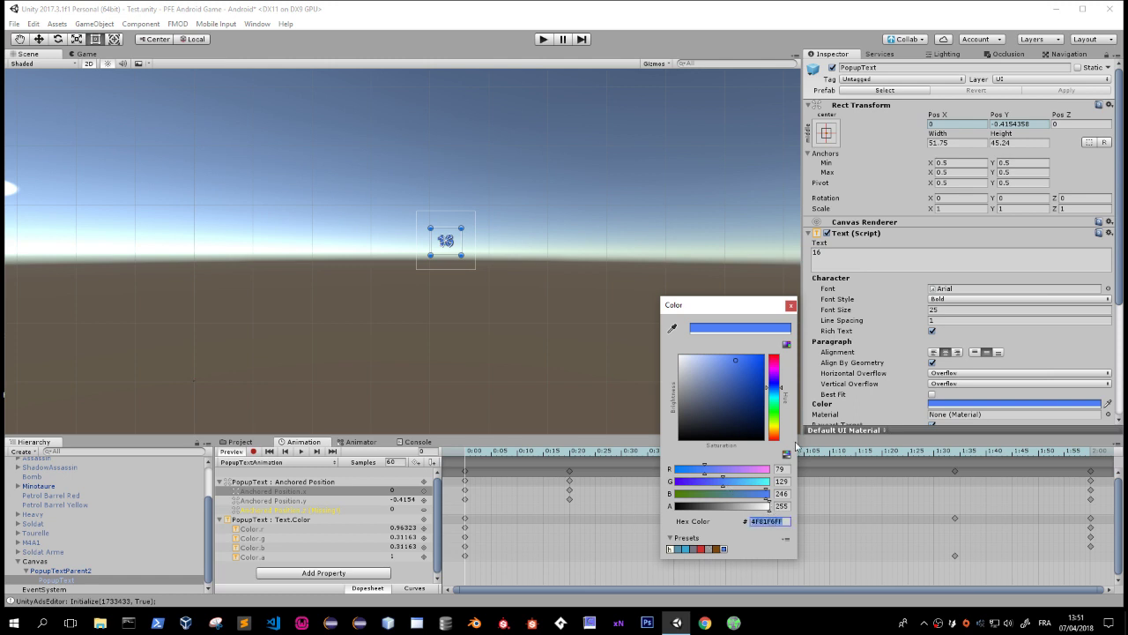
click(790, 305)
click(1084, 459)
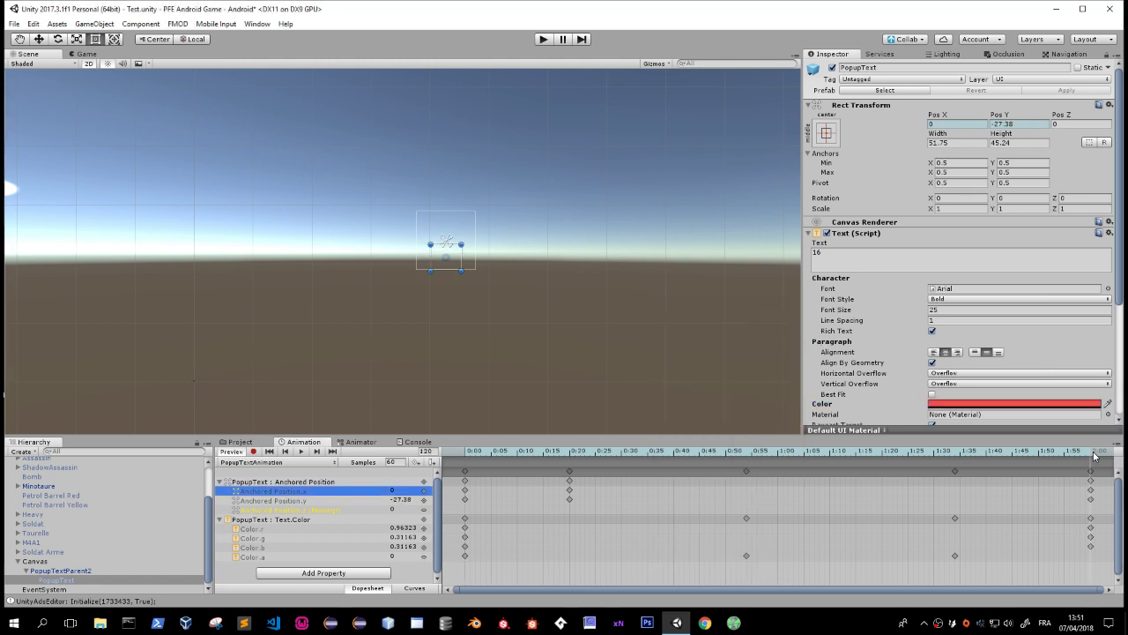
click(1067, 407)
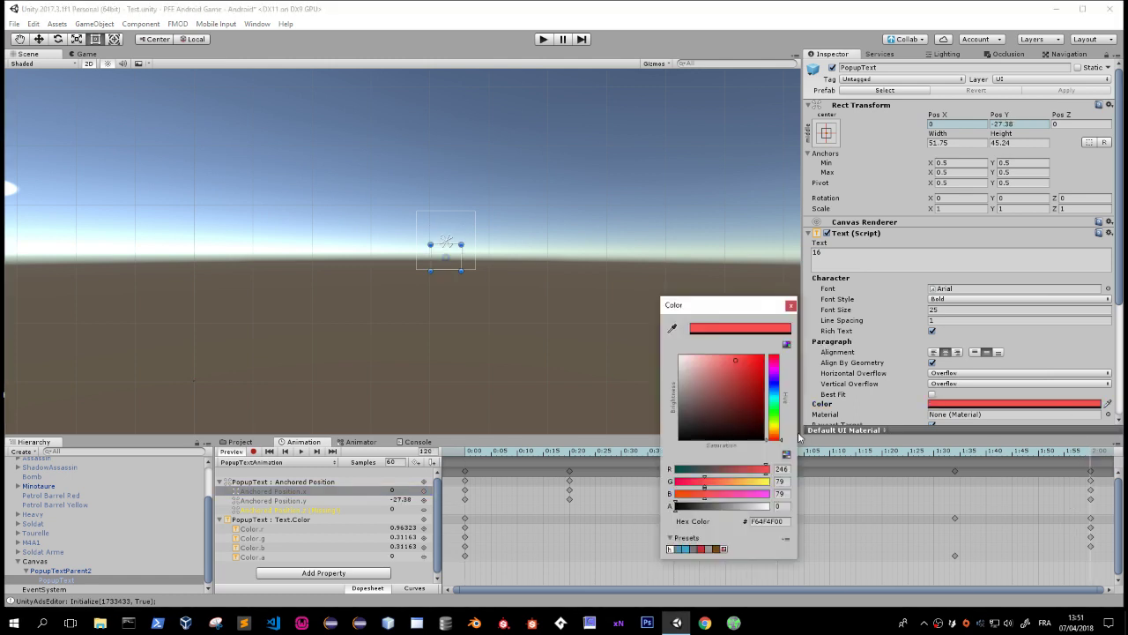
key(ctrl+z)
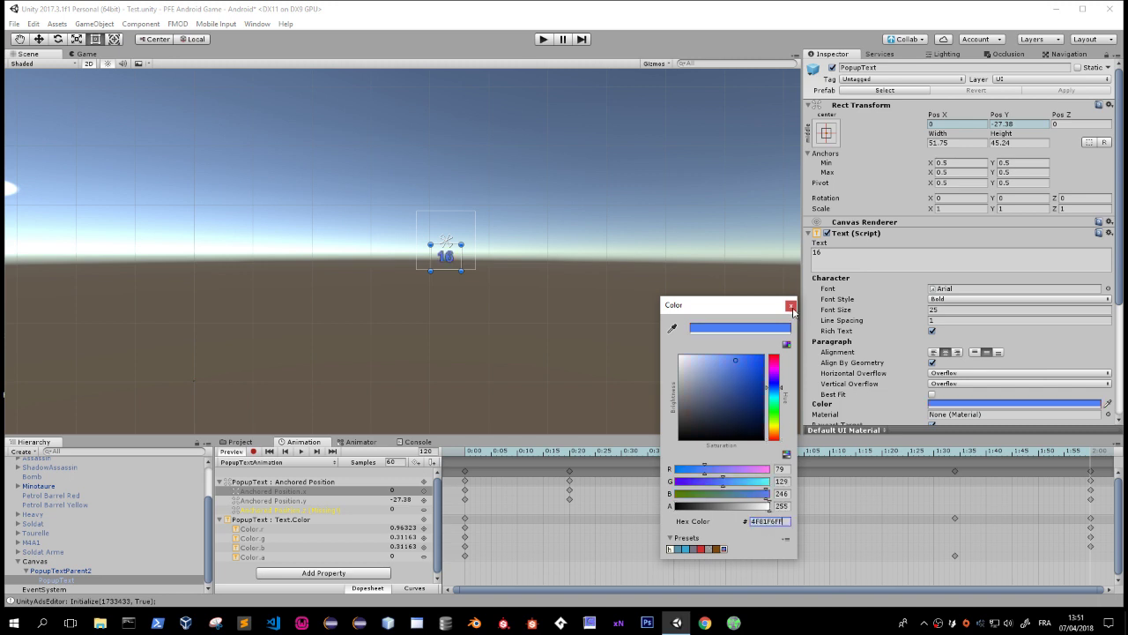
click(791, 305)
click(630, 450)
mouse_move(595, 447)
mouse_down()
mouse_move(575, 468)
mouse_move(340, 485)
mouse_up()
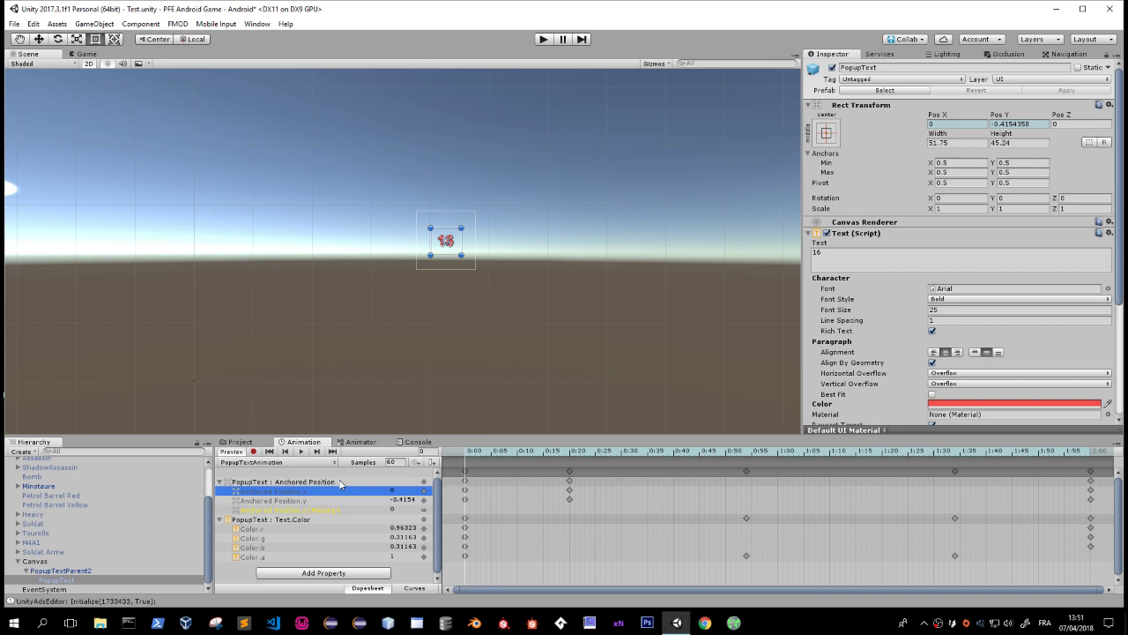
Start recording and key the text colour to blue #4F81F6 at the first frame.
click(253, 451)
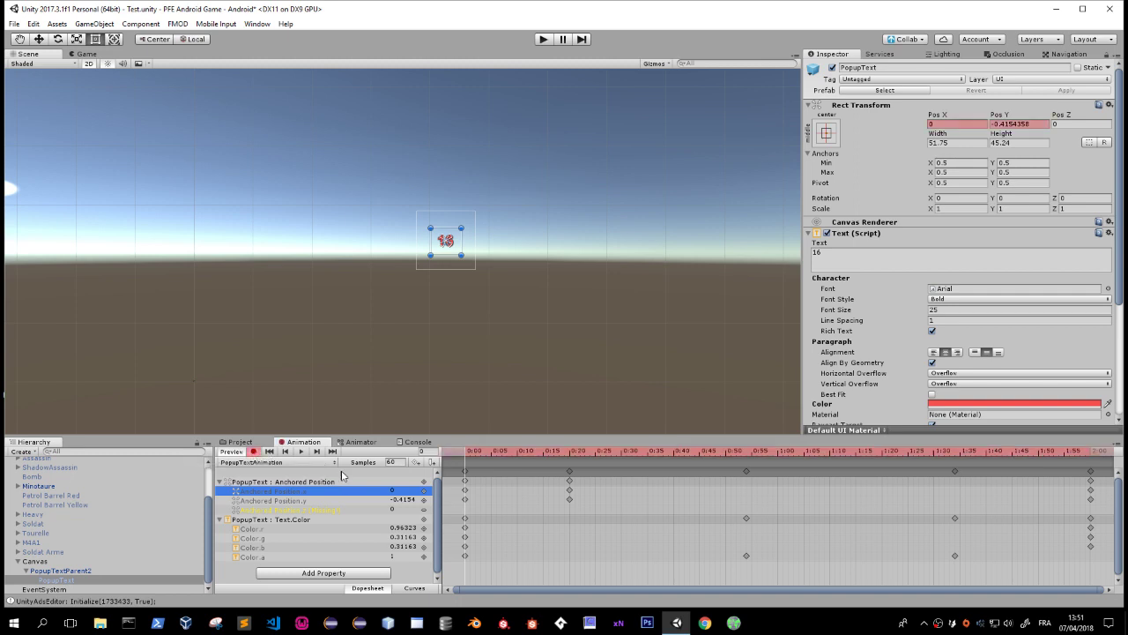
click(950, 403)
click(763, 522)
text(4F81F6FF)
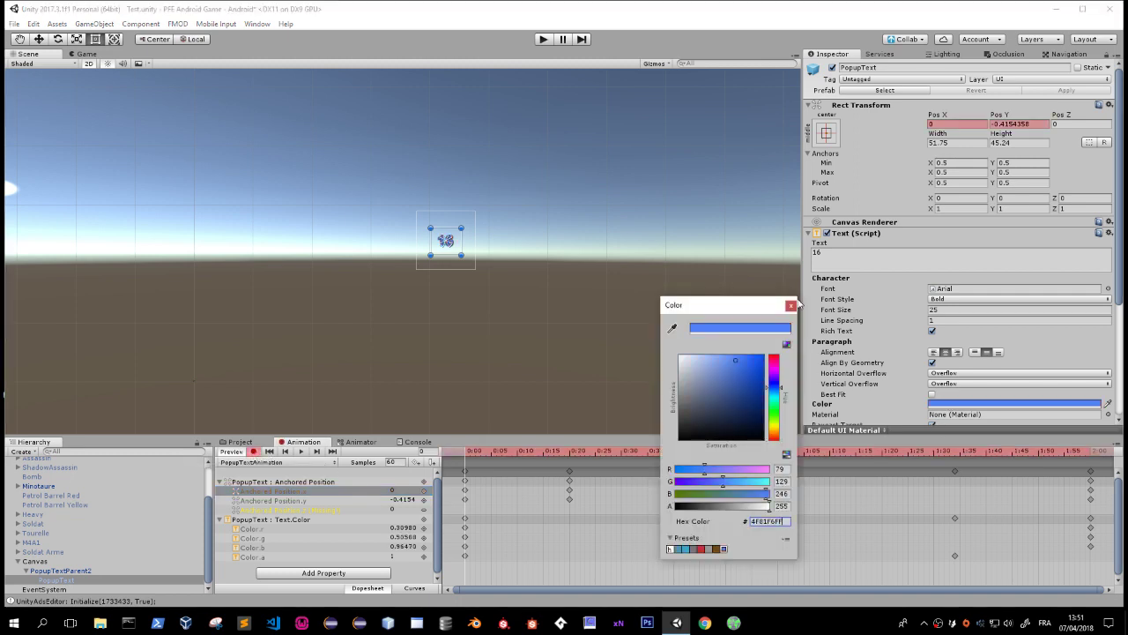
click(796, 306)
Key the text colour green near the animation's end.
drag(488, 453, 559, 451)
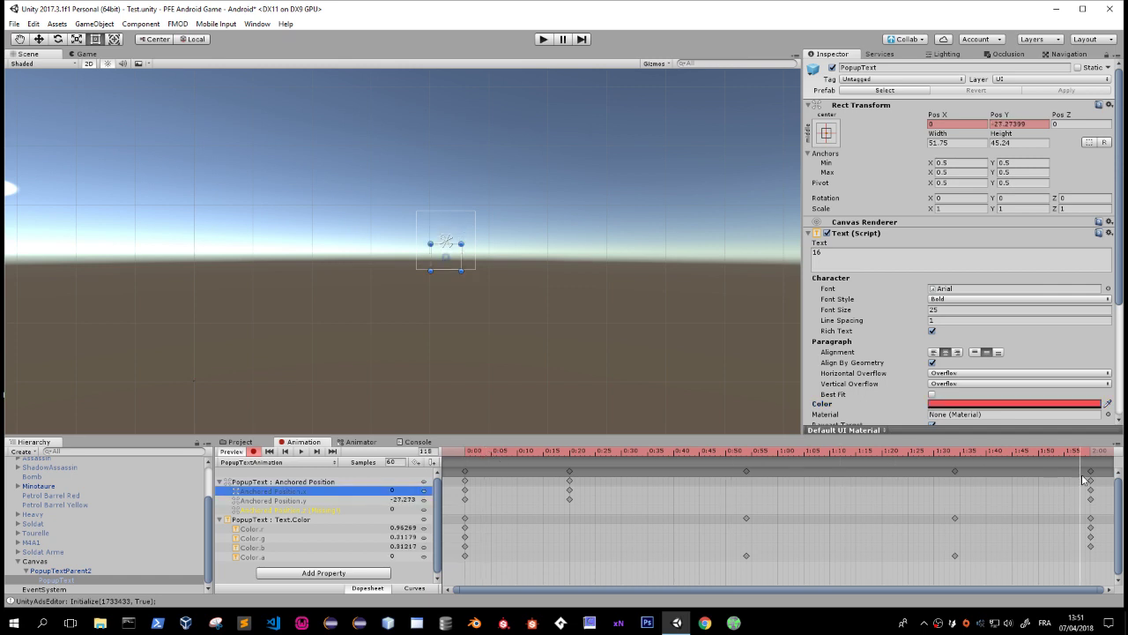
mouse_move(552, 449)
mouse_down()
mouse_move(1083, 492)
mouse_move(1092, 483)
mouse_up()
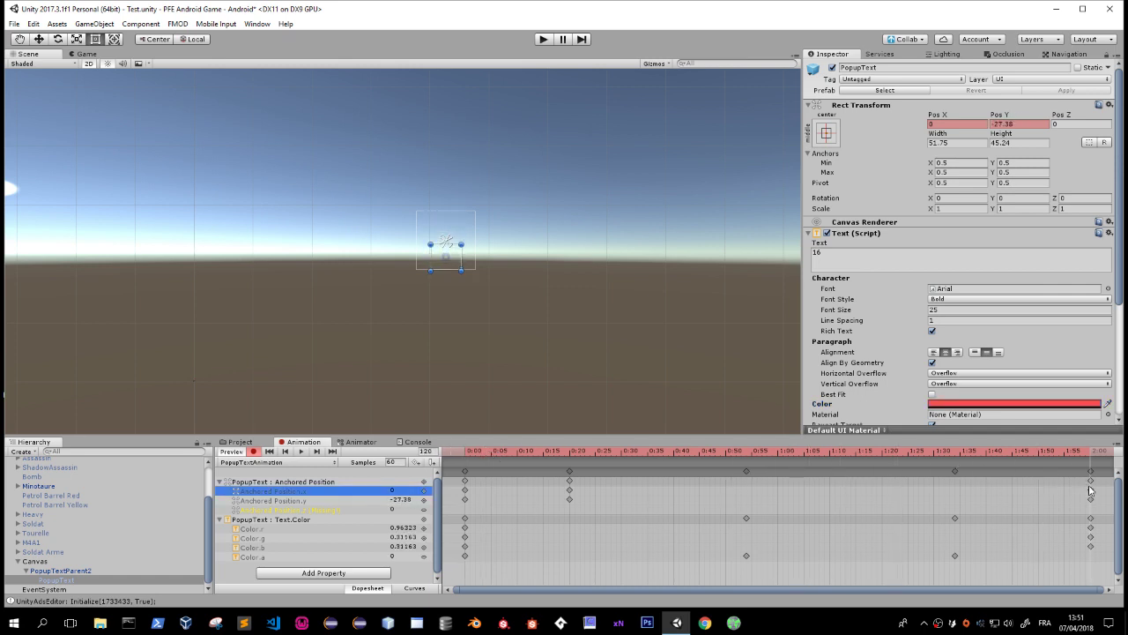
click(1033, 405)
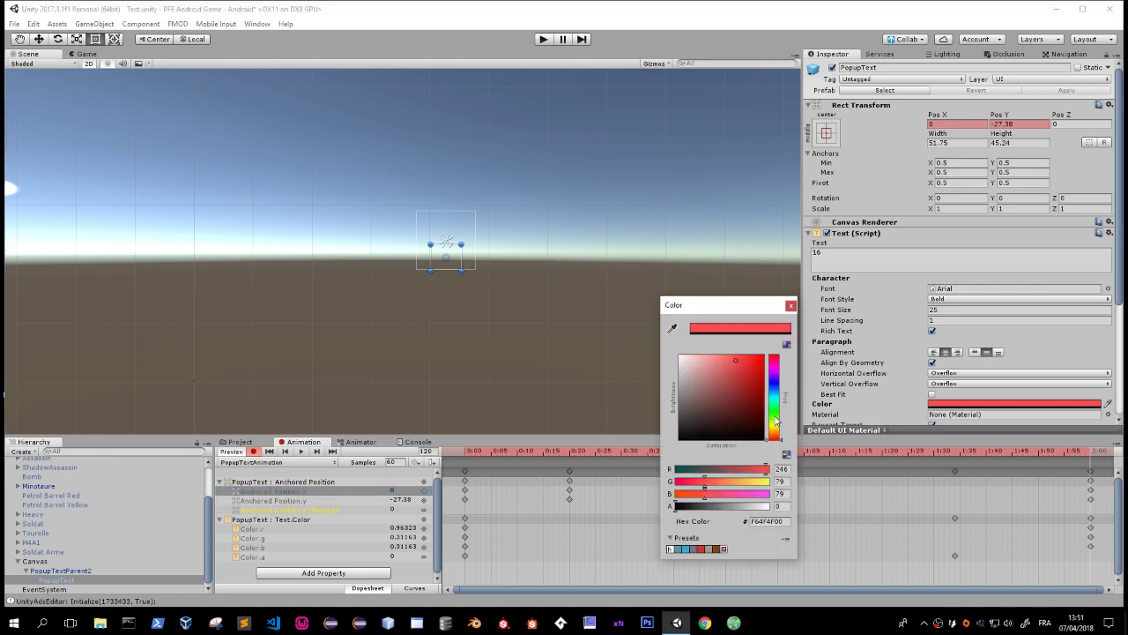
click(775, 421)
click(791, 305)
Preview the blue-to-green transition, stop recording, and reselect PopupTextParent2 with Project assets showing.
drag(720, 448, 820, 506)
scroll(501, 331, up, 5)
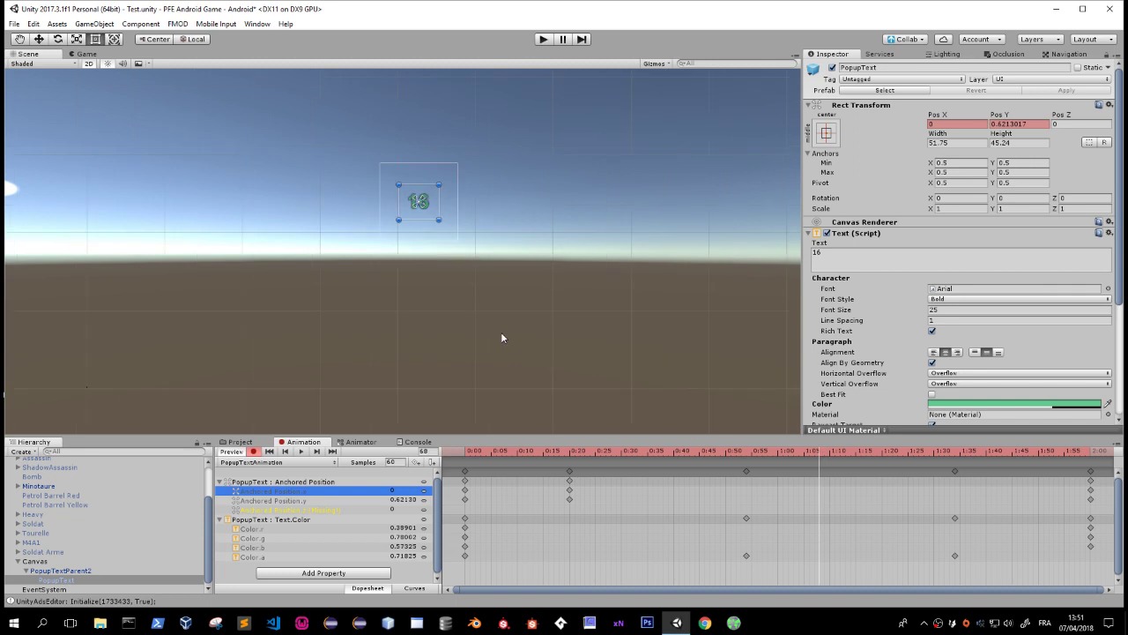
scroll(479, 338, down, 5)
scroll(483, 232, up, 5)
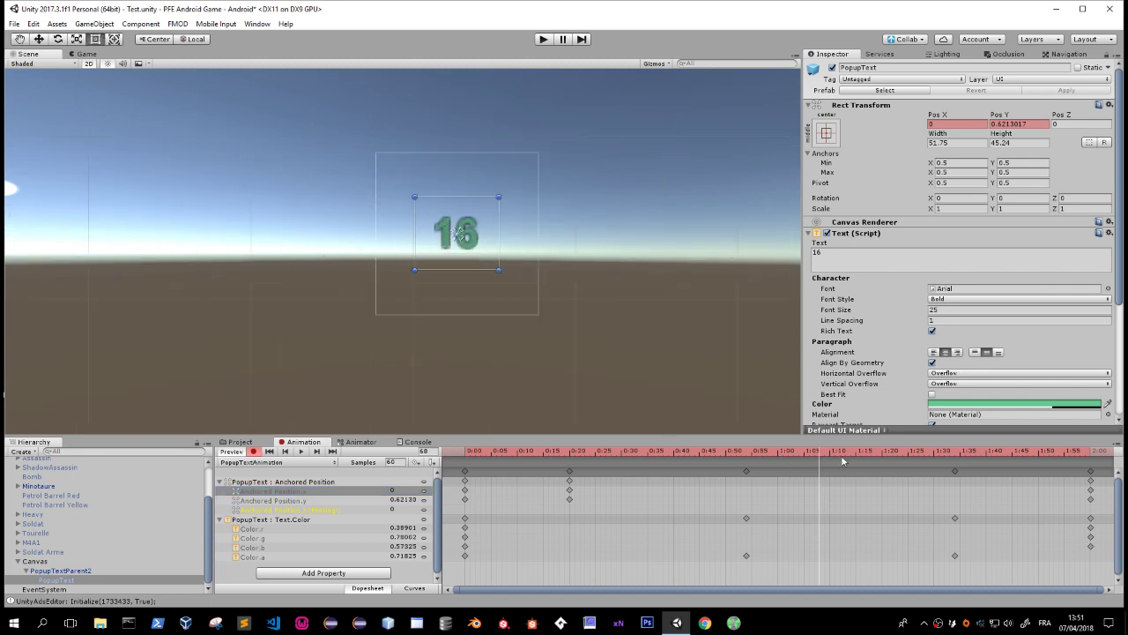
drag(841, 455, 690, 454)
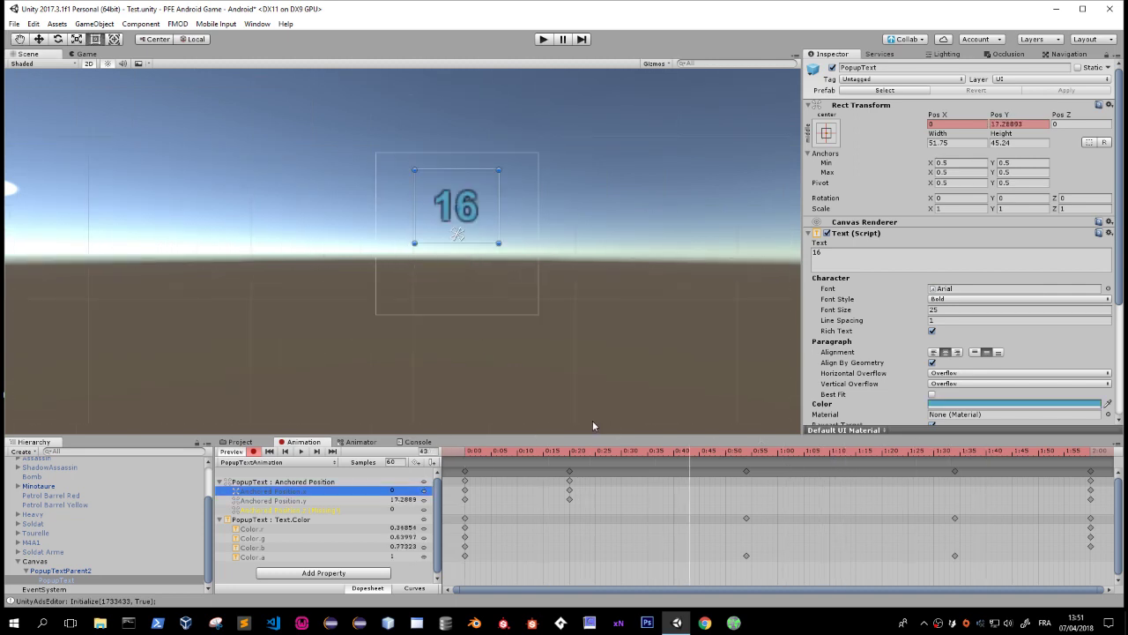
key(space)
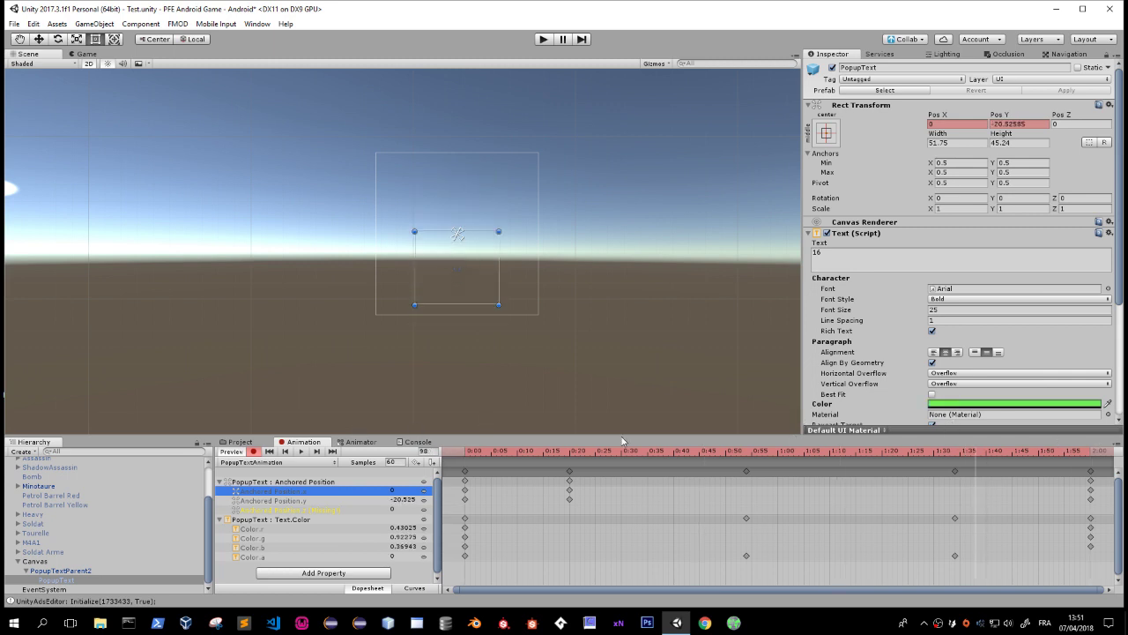
click(254, 451)
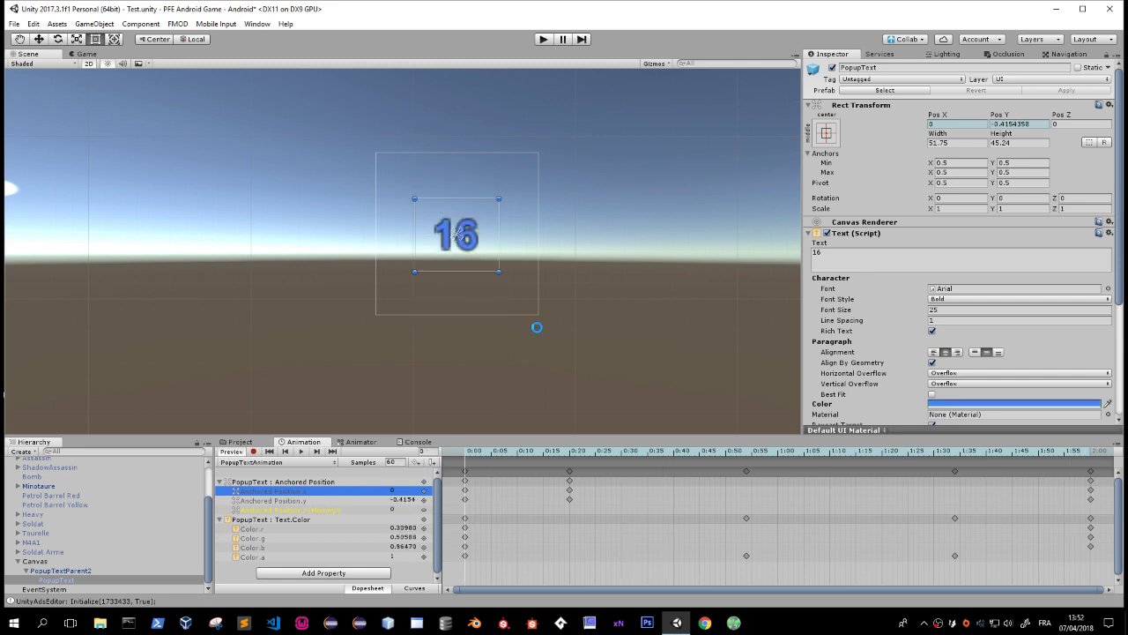
click(53, 571)
click(231, 443)
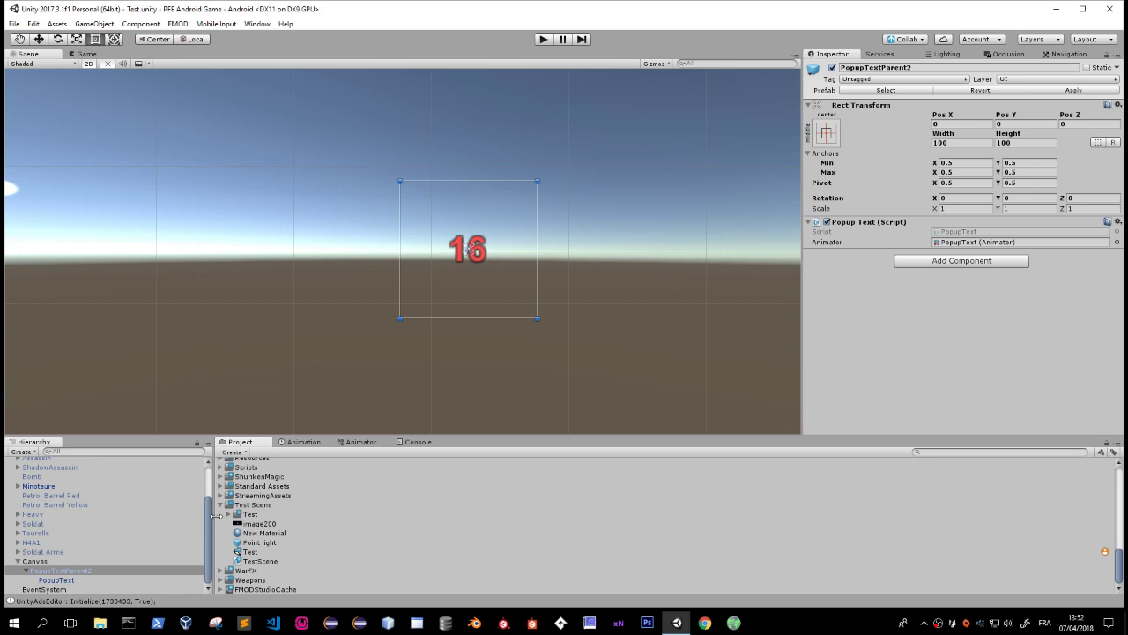
Save PopupTextParent2 as a prefab in Resources/Prefabs.
click(220, 506)
click(220, 514)
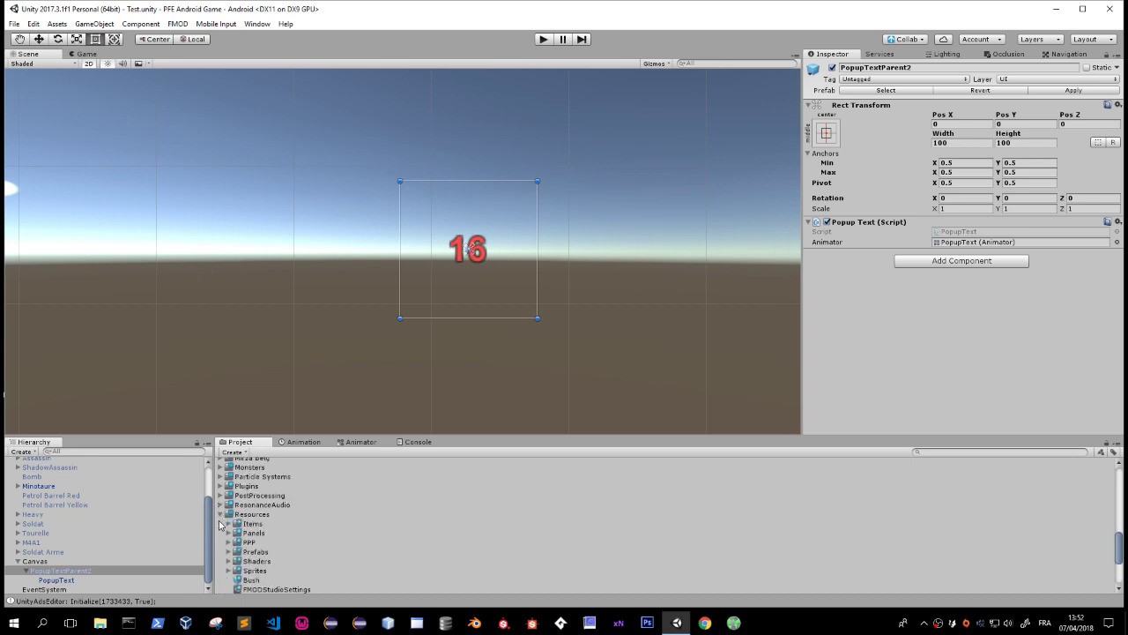
click(227, 553)
drag(55, 570, 260, 522)
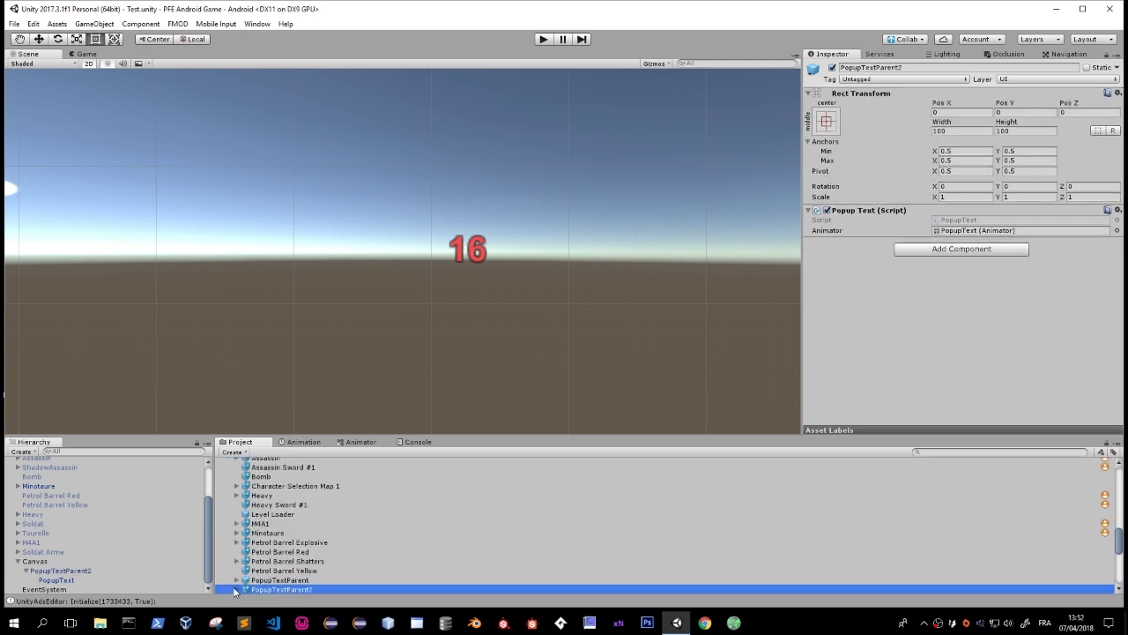
Delete the Canvas and EventSystem from the scene and save it.
click(39, 570)
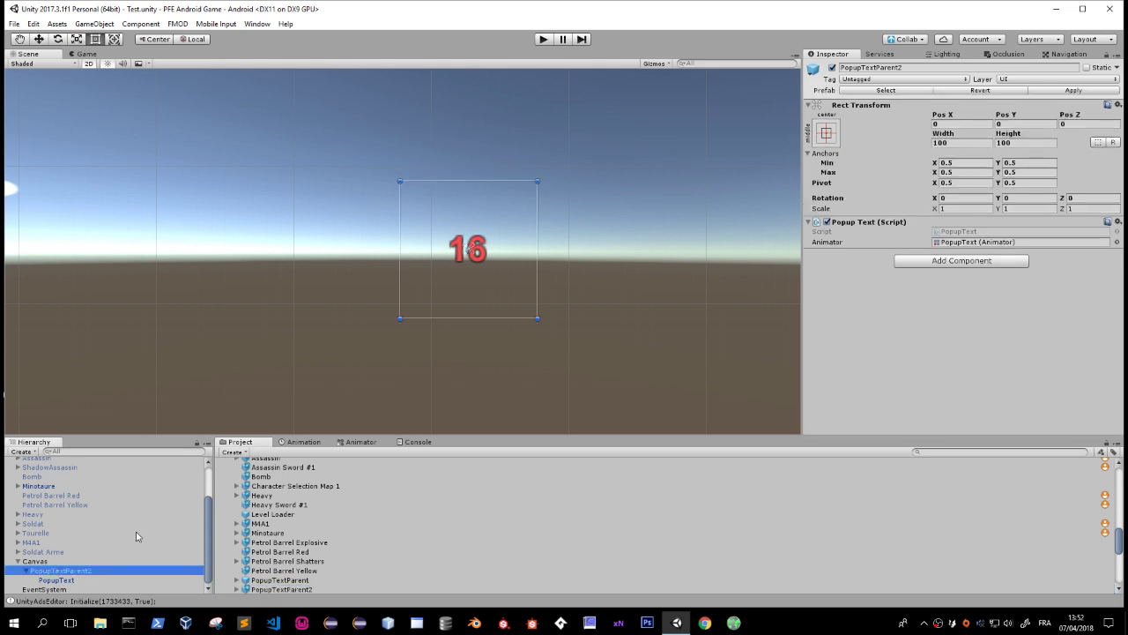
click(35, 561)
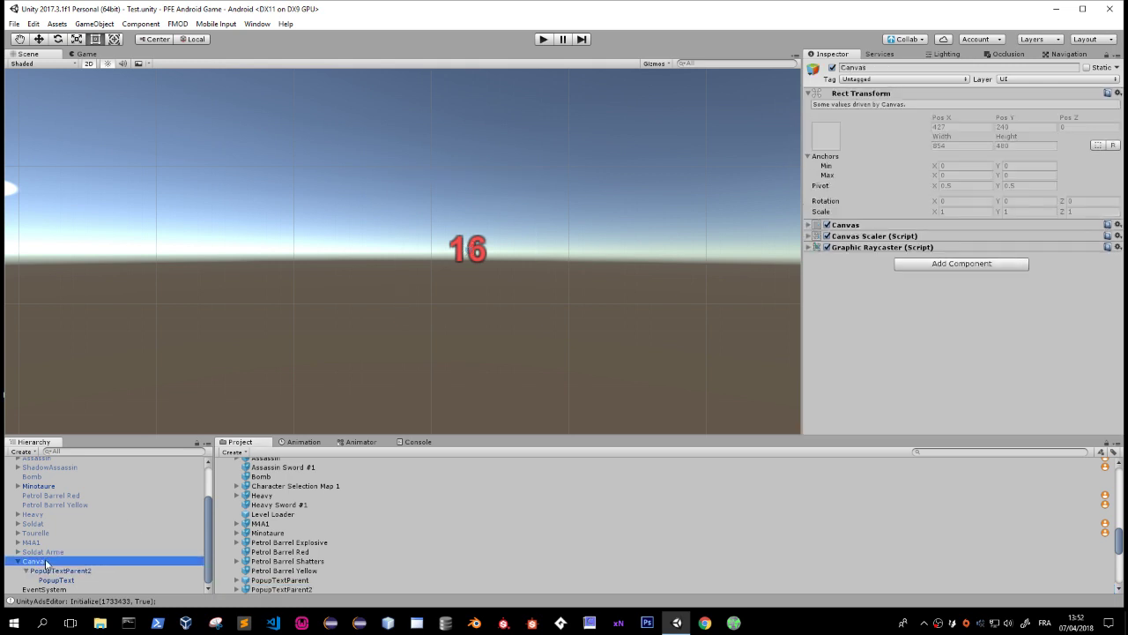
key(Delete)
click(39, 588)
key(Delete)
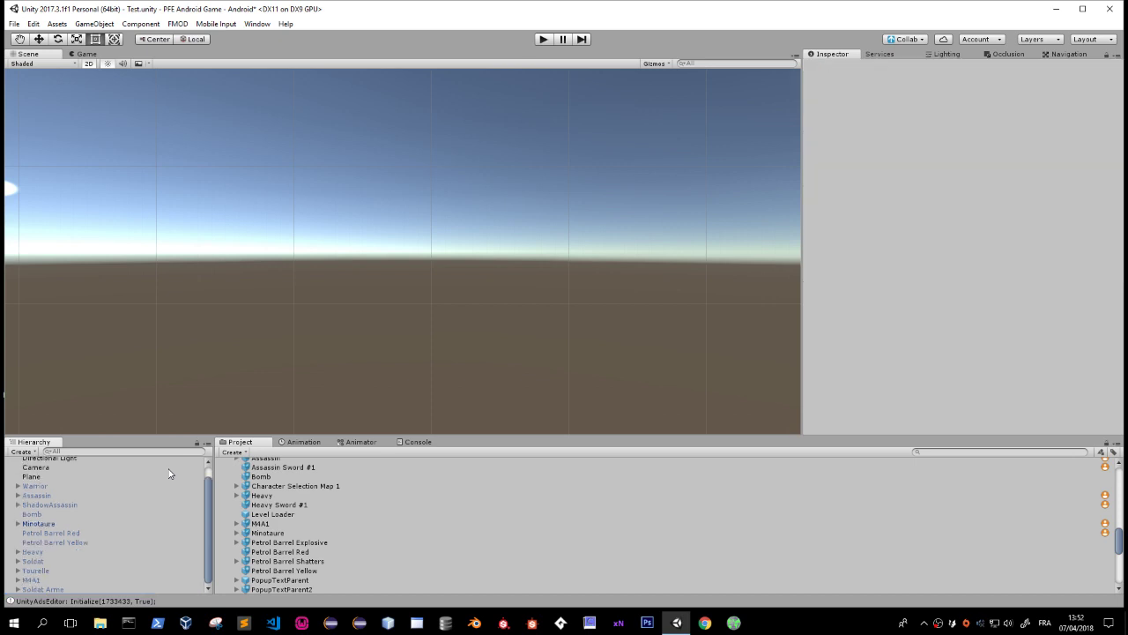
key(ctrl+s)
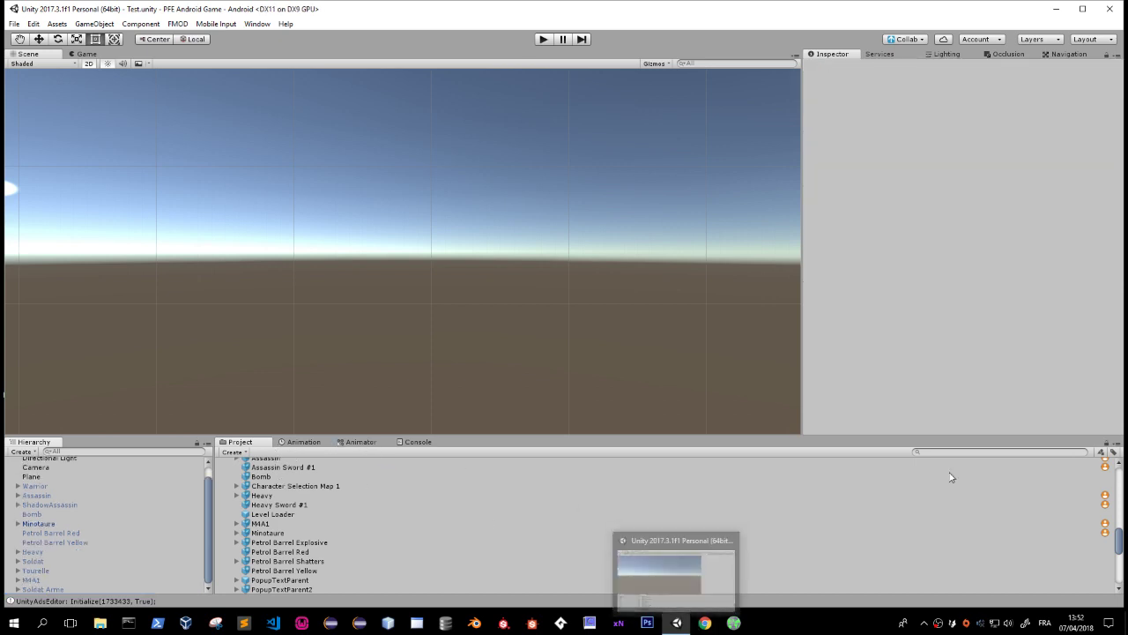
Search the Project for 'enemy' and open the EnemyAI script.
click(964, 453)
text(ene)
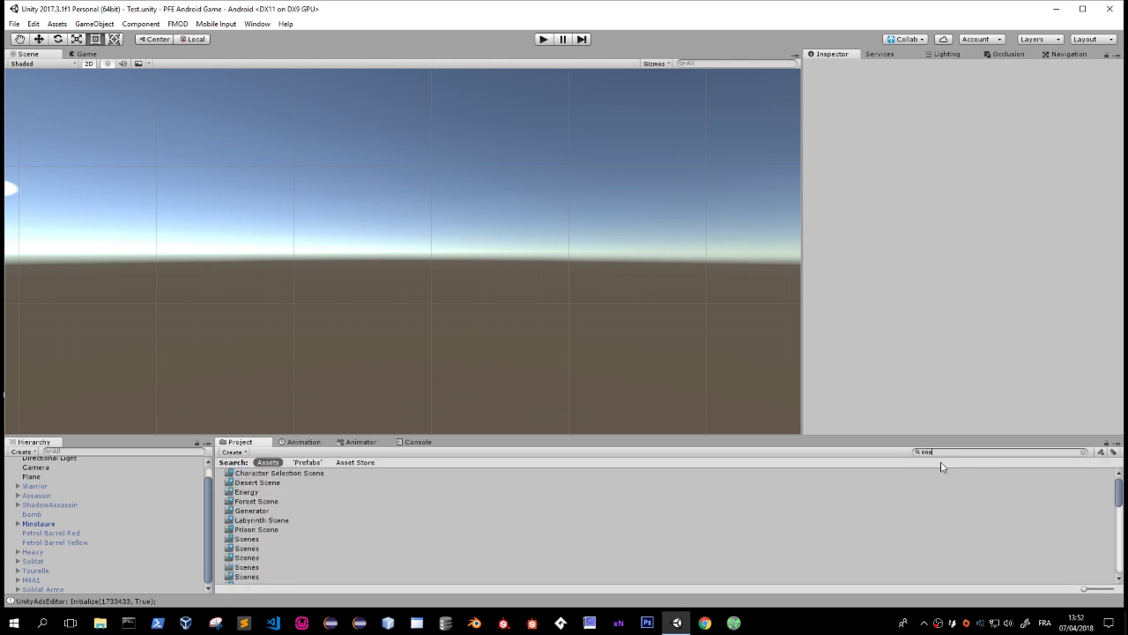
text(myAI)
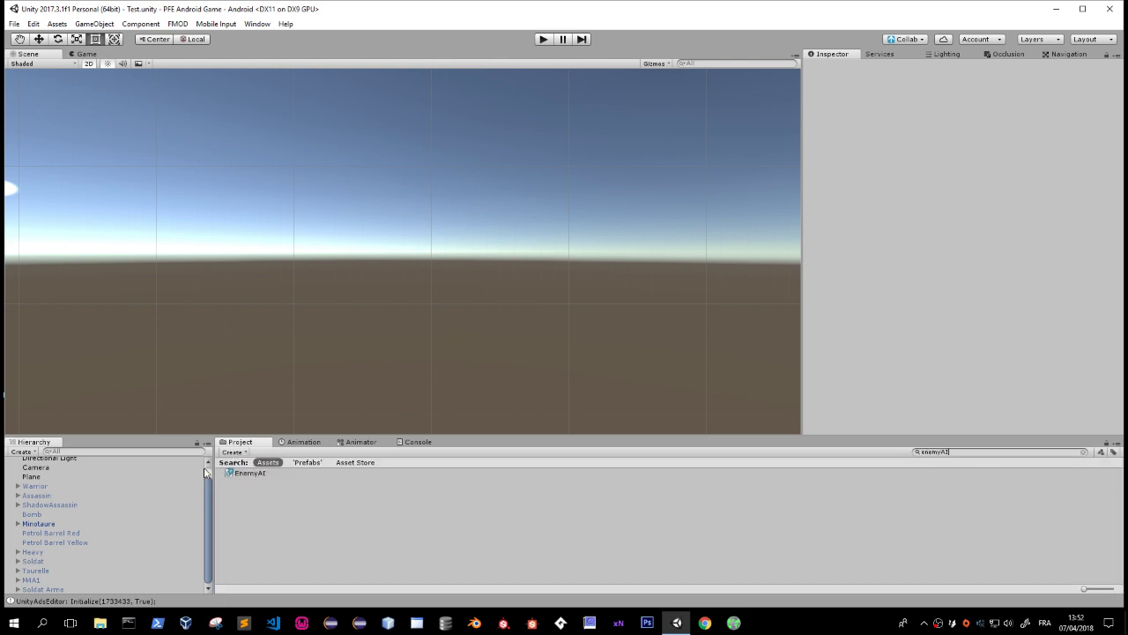
double_click(247, 473)
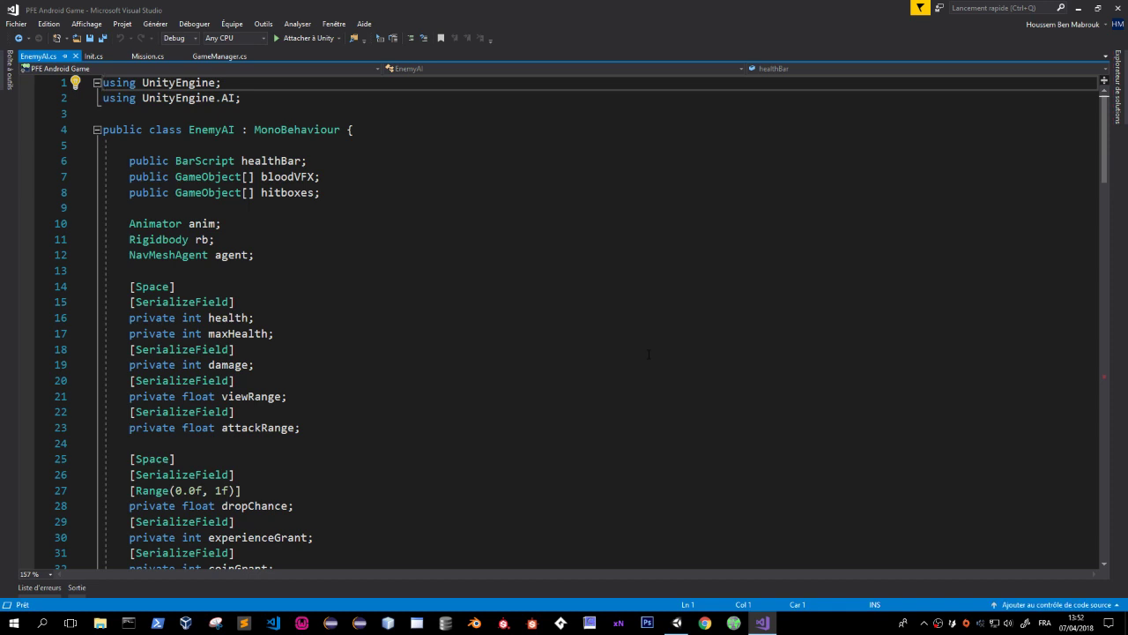
In RewardPlayer, remove the line 136 breakpoint and select PopupTextController on line 138.
scroll(649, 354, down, 3)
scroll(617, 361, down, 14)
scroll(484, 379, down, 16)
scroll(395, 401, down, 1)
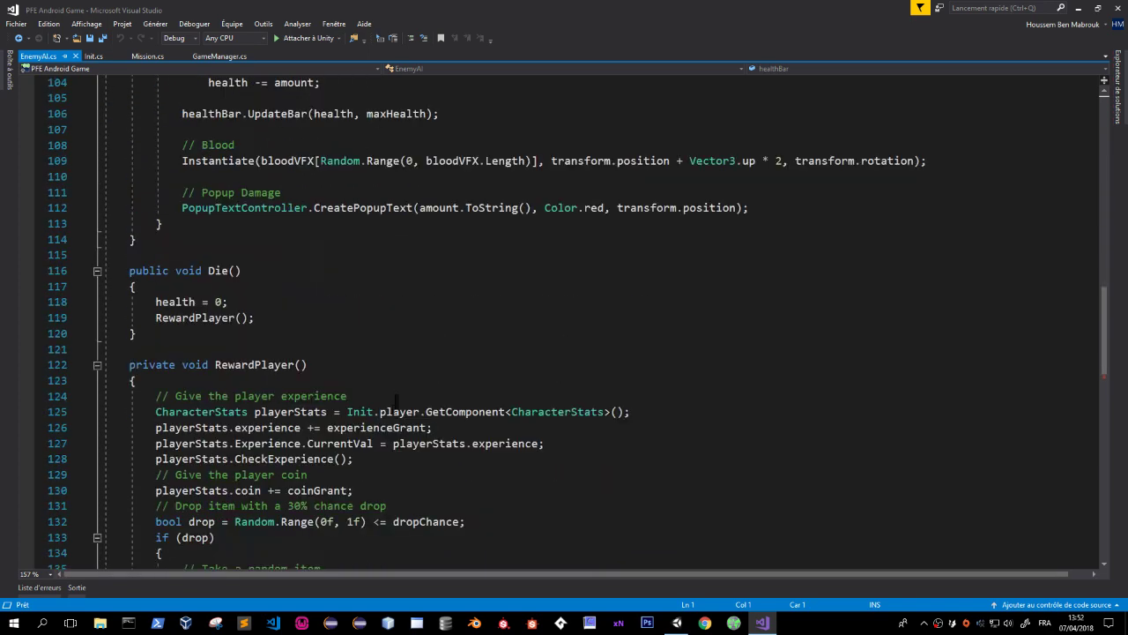
double_click(245, 364)
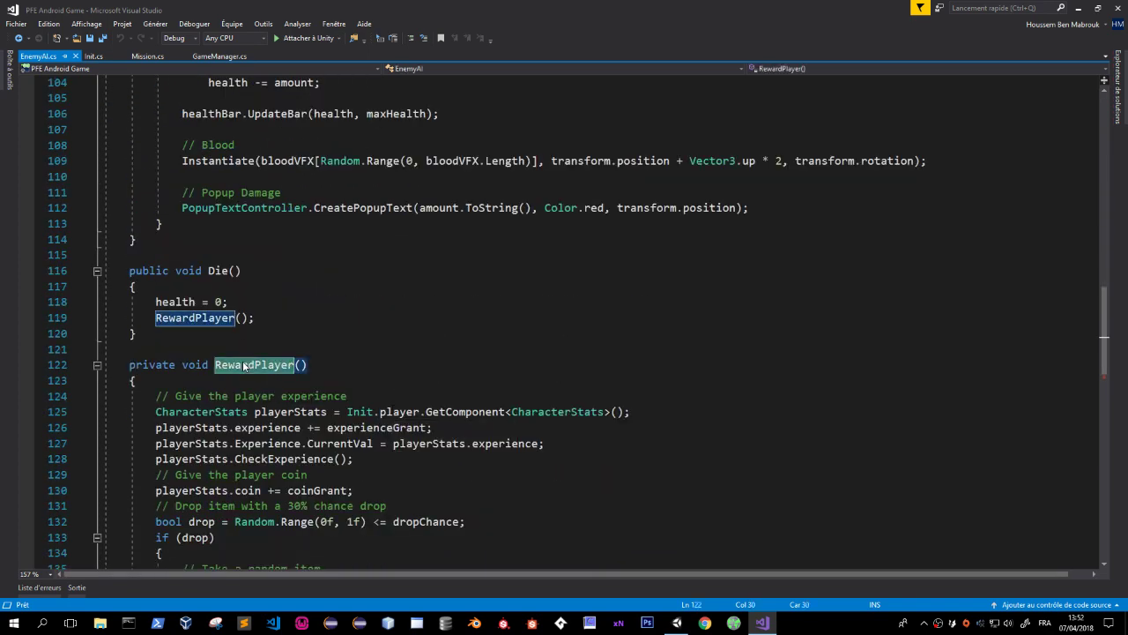
scroll(320, 385, down, 7)
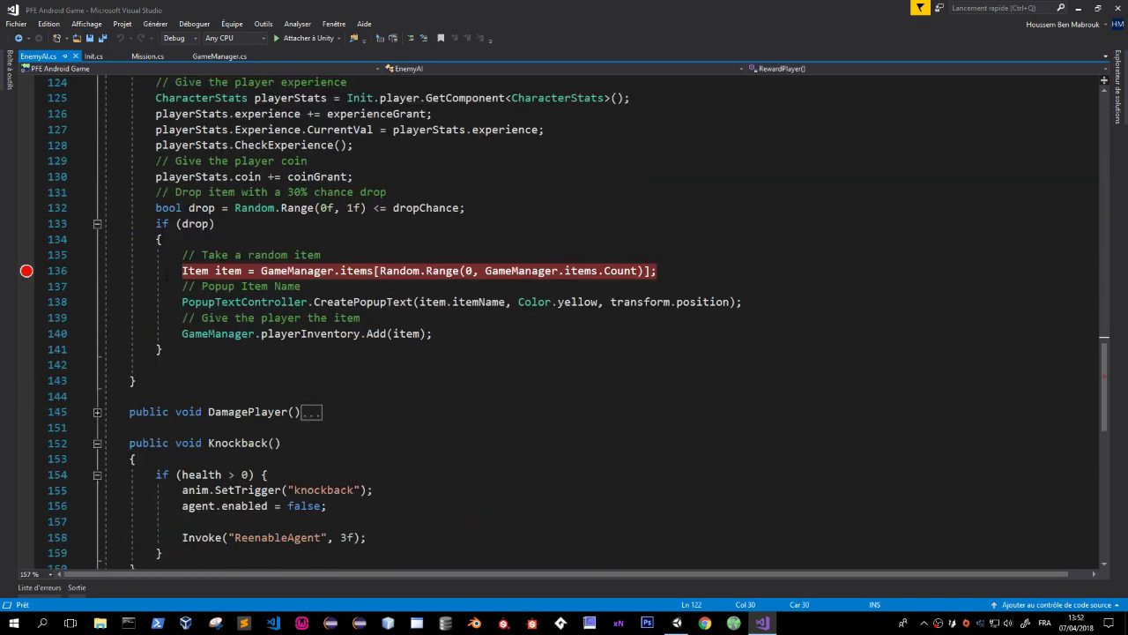
click(24, 275)
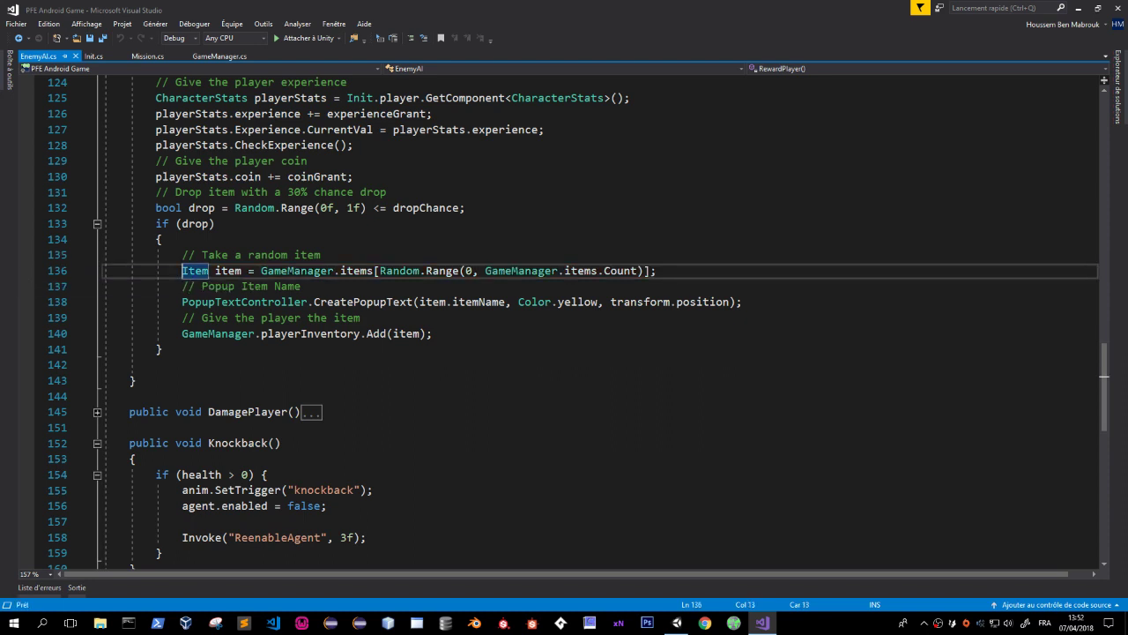
click(361, 302)
double_click(264, 302)
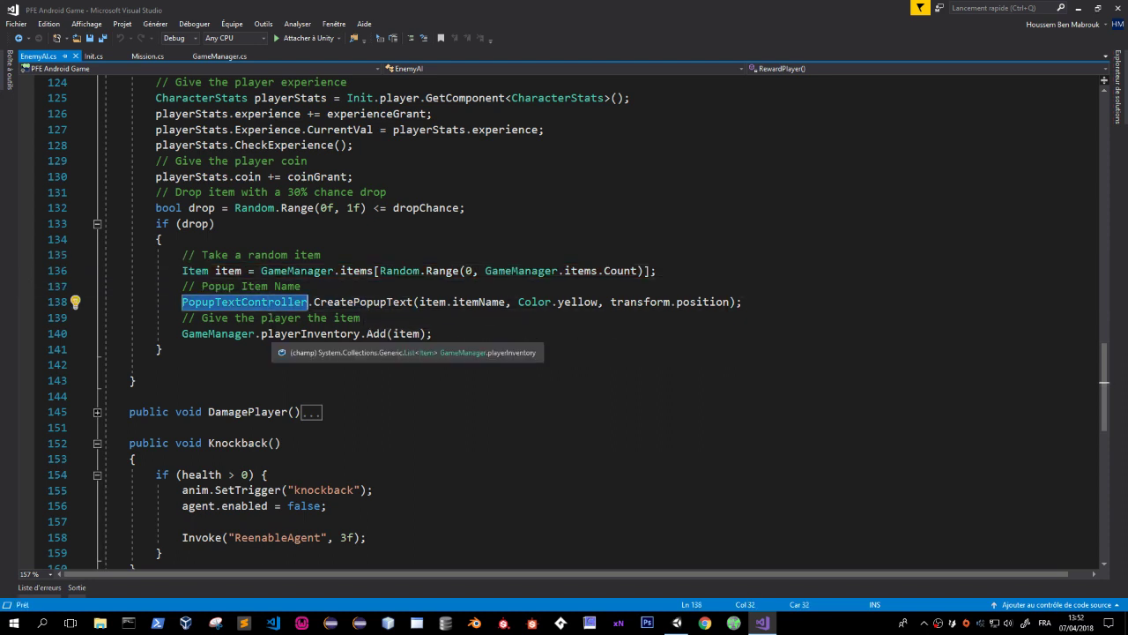
Duplicate the Initialize load line so popupText2 loads from Prefabs/PopupTextParent2.
ctrl+click(282, 305)
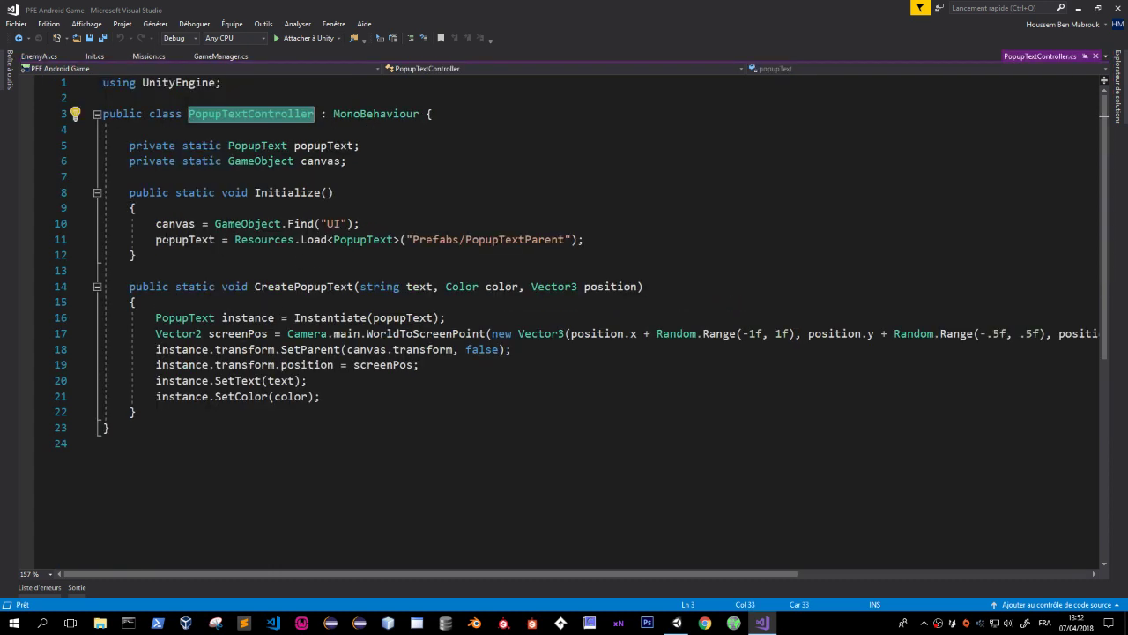
click(585, 239)
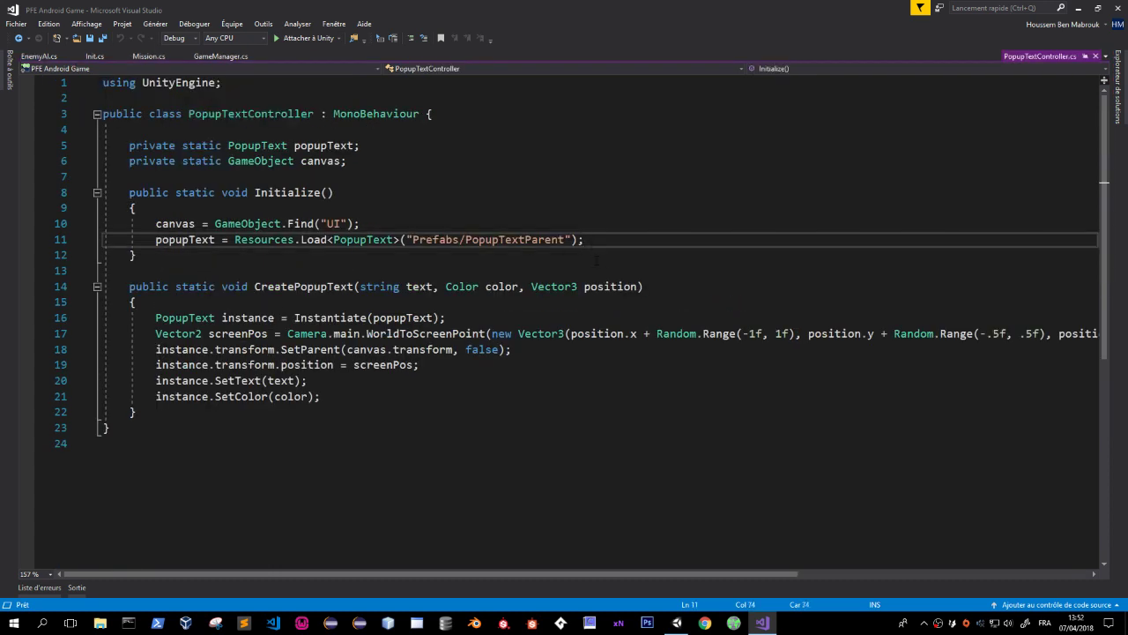
key(shift+Home)
key(ctrl+c)
key(End)
key(Return)
key(ctrl+v)
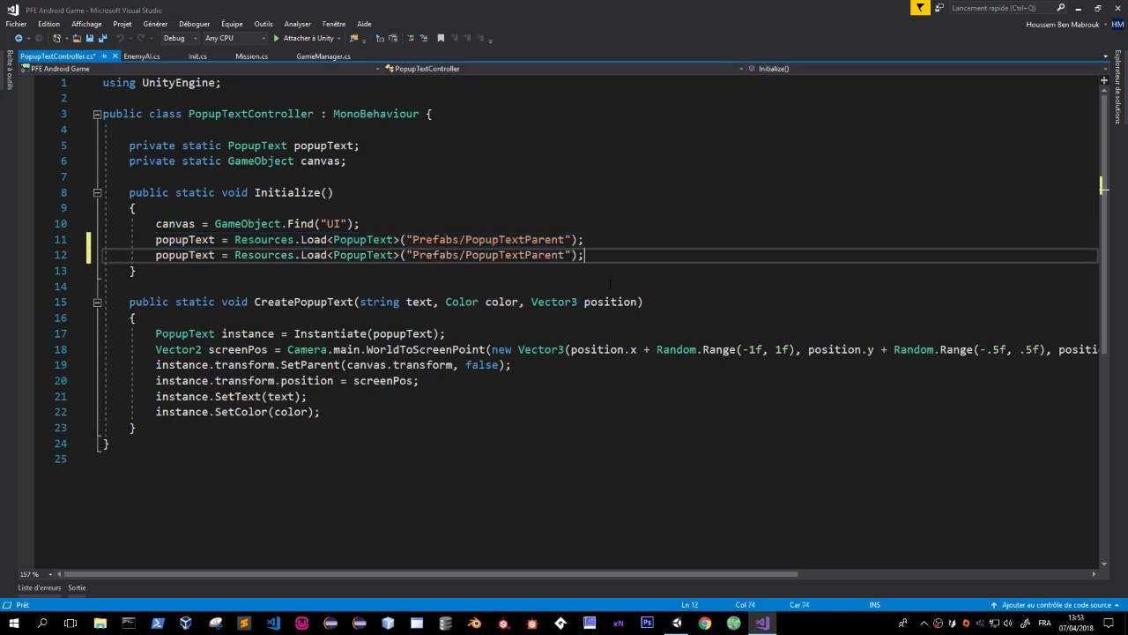
text(2)
key(ctrl+Right)
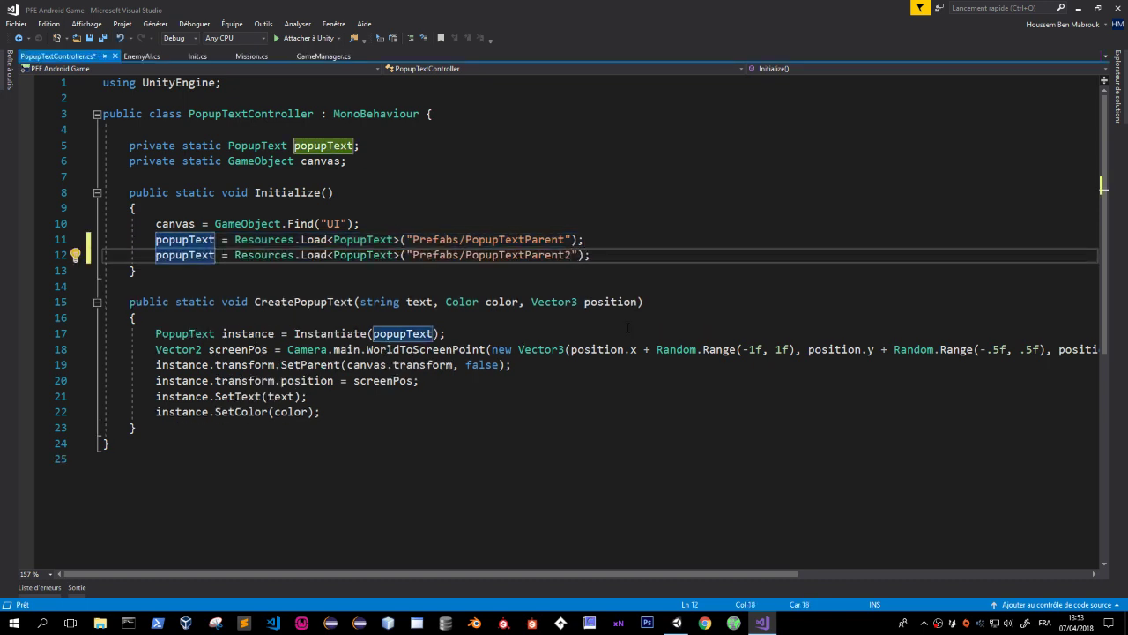
text(2)
Declare a second popupText2 field beside popupText and save the script.
key(Up)
key(Up)
key(Up)
key(Up)
key(Up)
key(Up)
key(End)
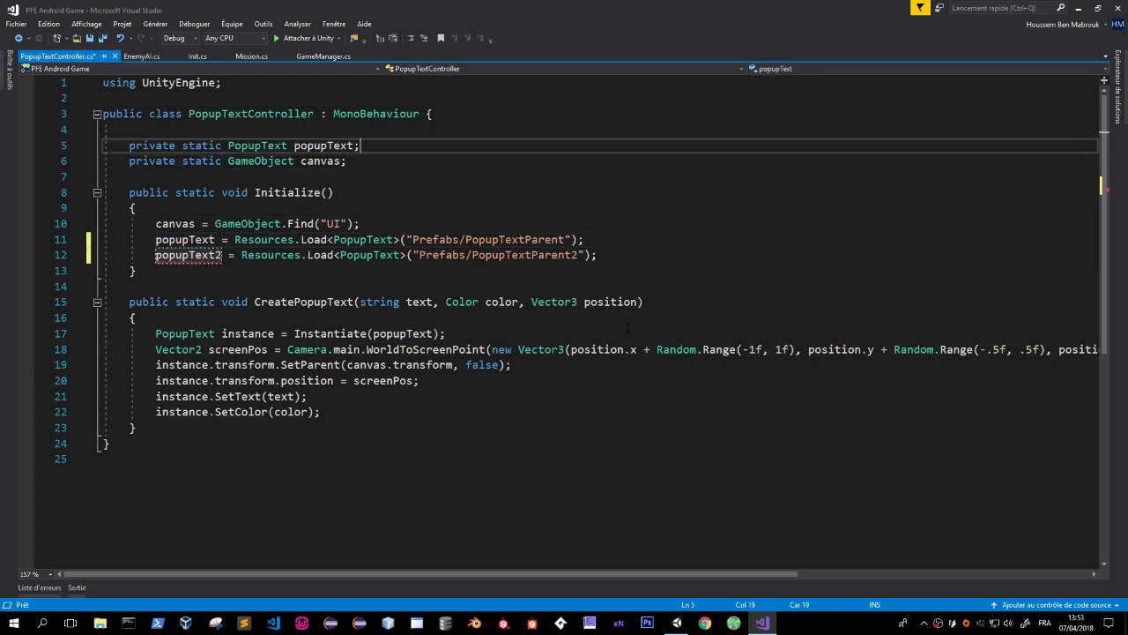
key(shift+Home)
key(ctrl+c)
key(End)
key(Return)
key(ctrl+v)
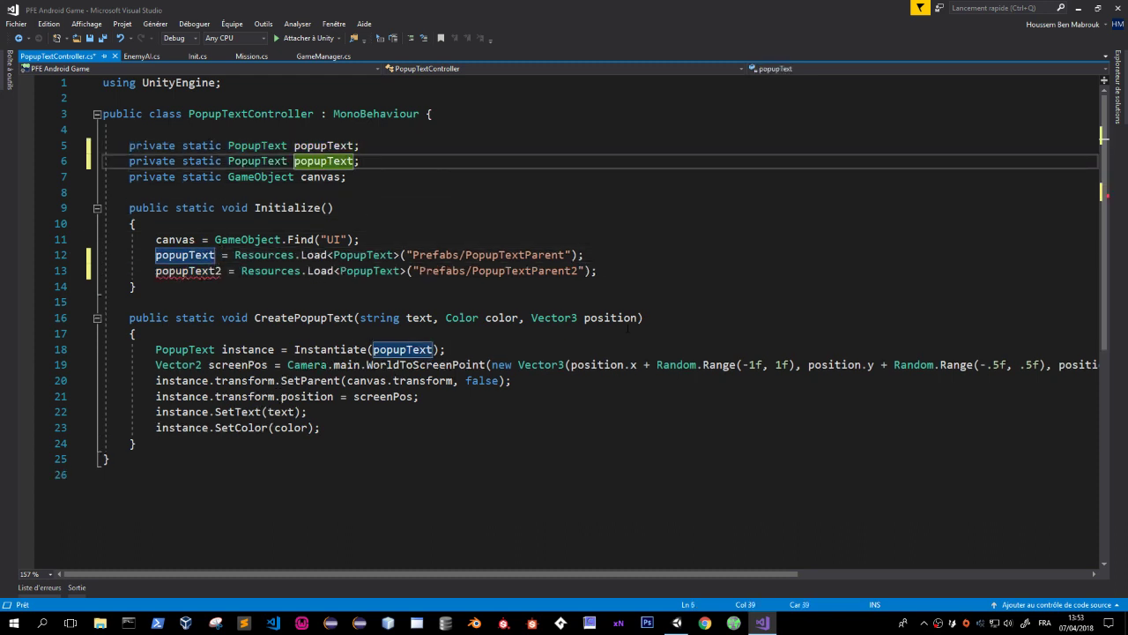
text(2)
key(ctrl+s)
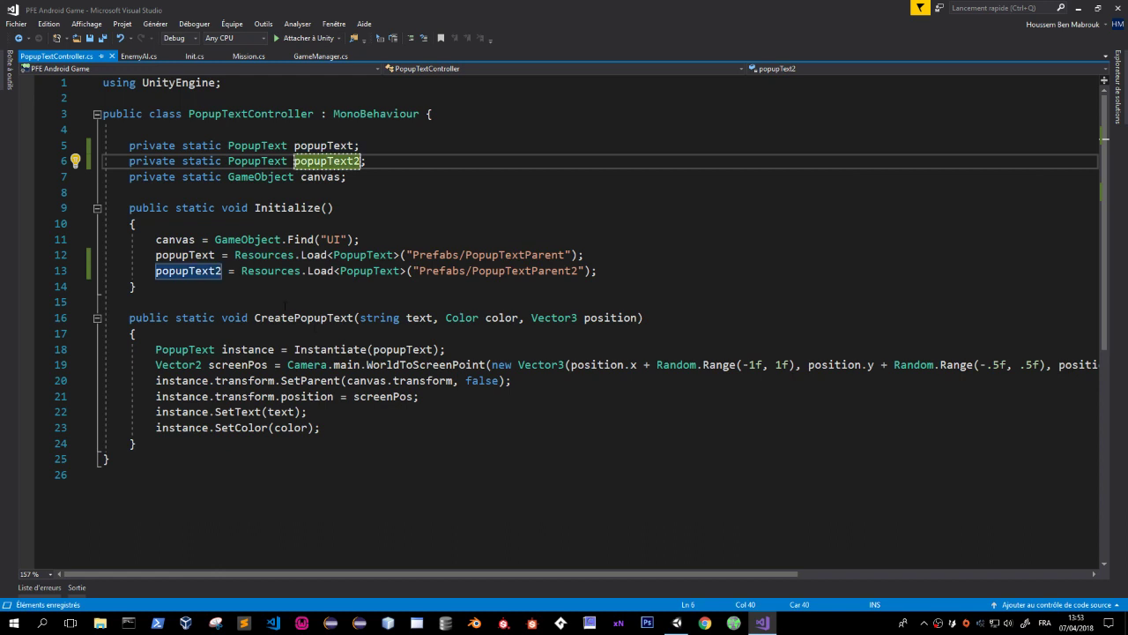
click(196, 271)
Remove the Color color parameter and the SetColor call from CreatePopupText.
click(432, 349)
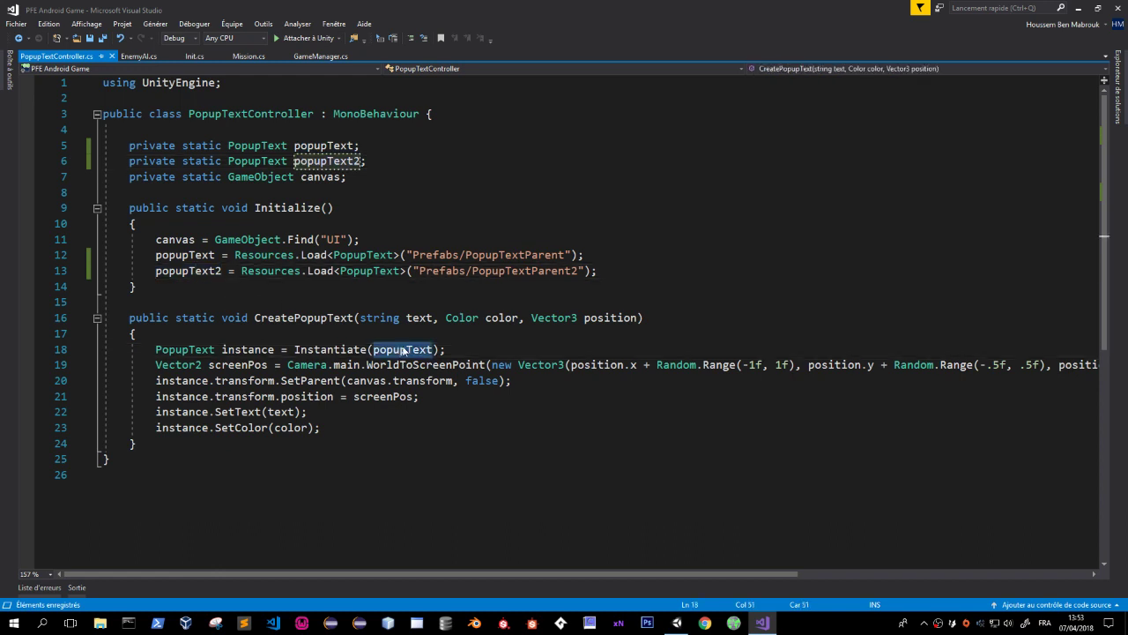
click(636, 318)
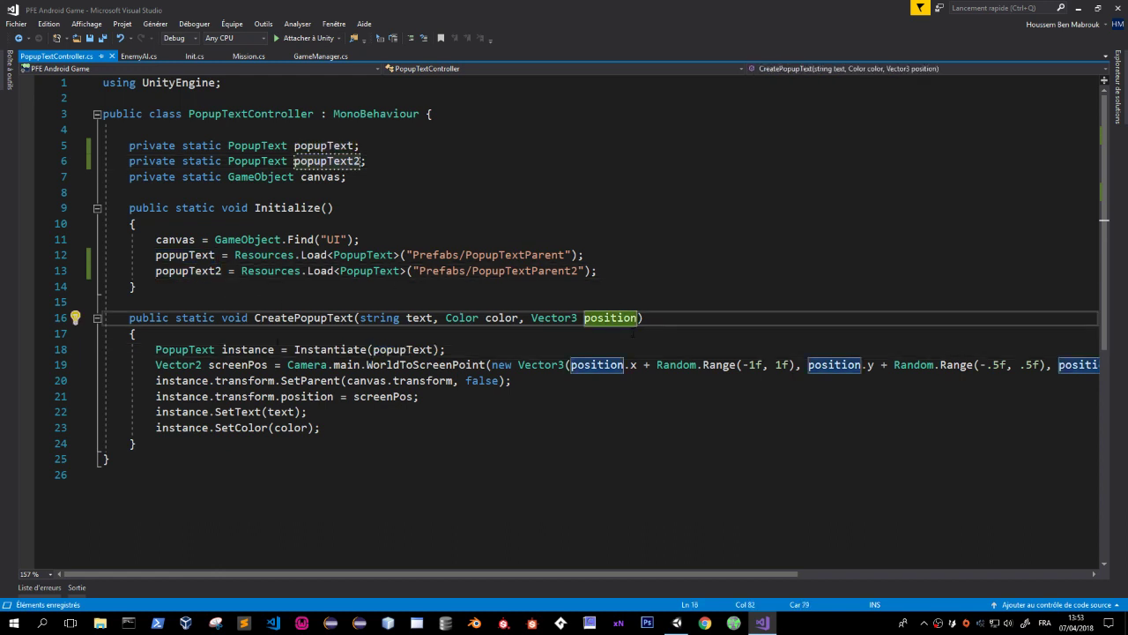
text(,KeyCode)
key(BackSpace)
key(BackSpace)
key(BackSpace)
key(BackSpace)
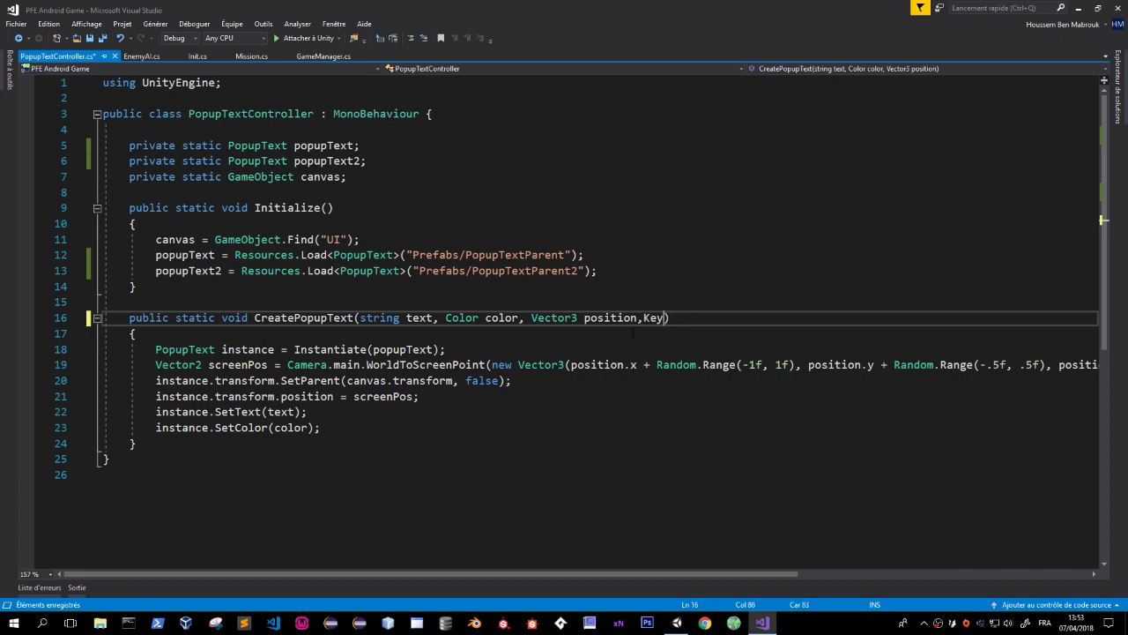
key(BackSpace)
key(BackSpace)
key(BackSpace)
drag(446, 318, 524, 317)
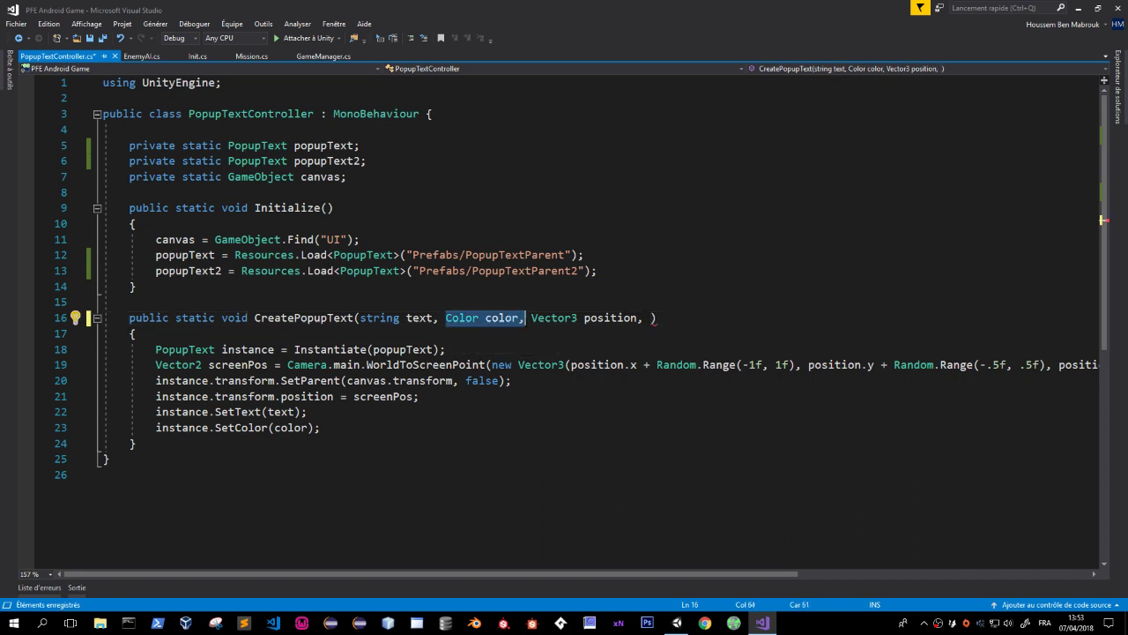
key(shift+Left)
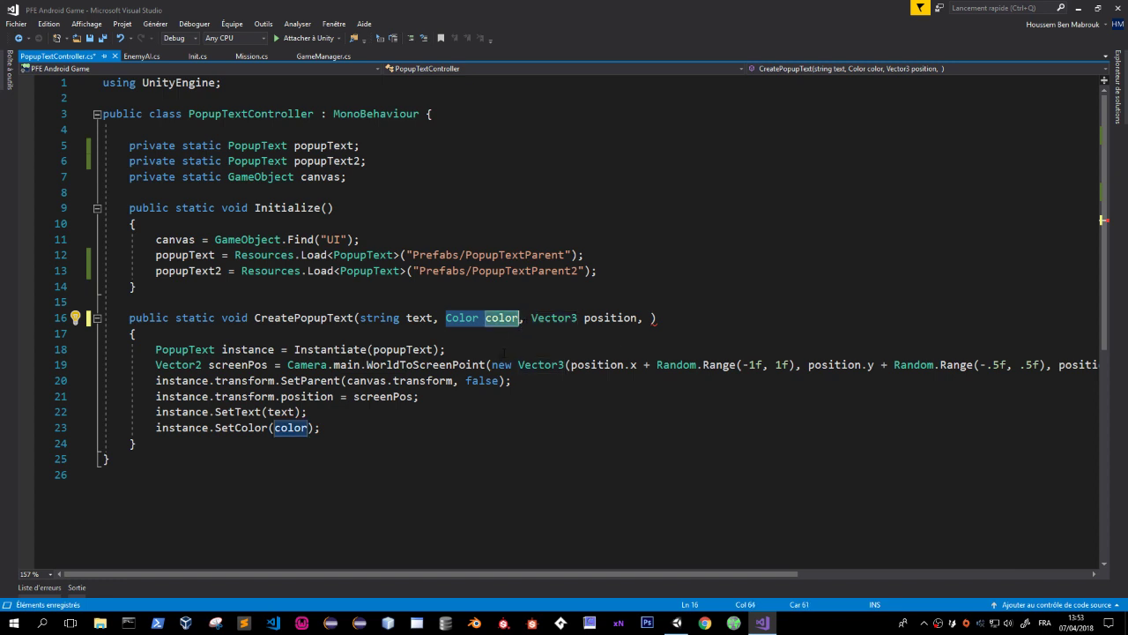
key(Delete)
key(Delete)
key(Delete)
key(Down)
key(Down)
key(Down)
key(Down)
key(Down)
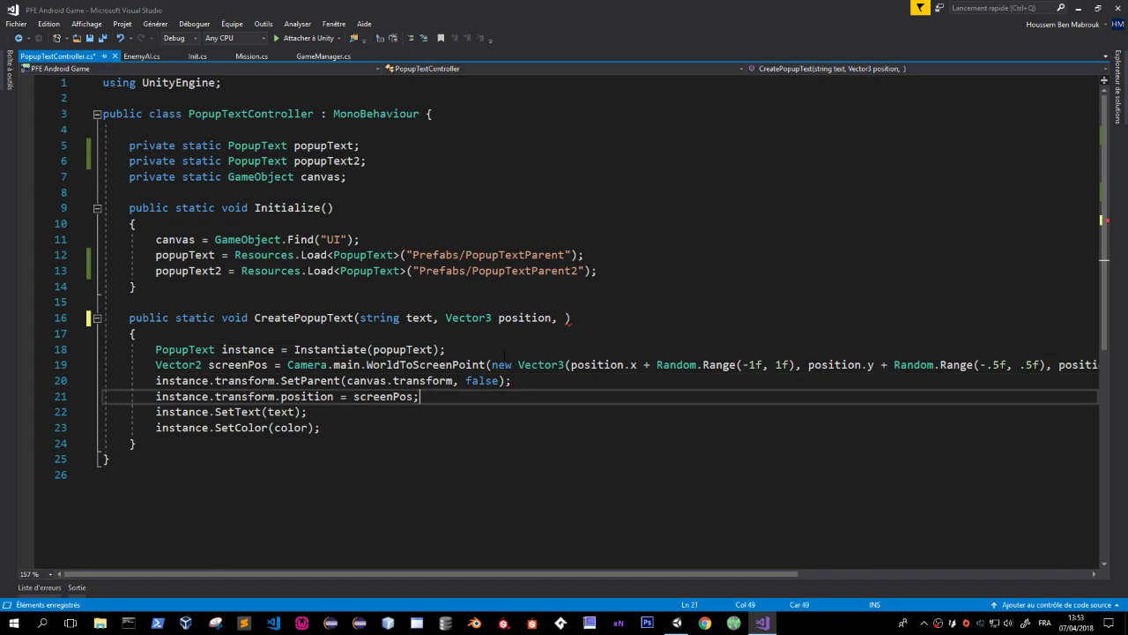
key(Down)
key(Down)
key(shift+Home)
key(BackSpace)
key(BackSpace)
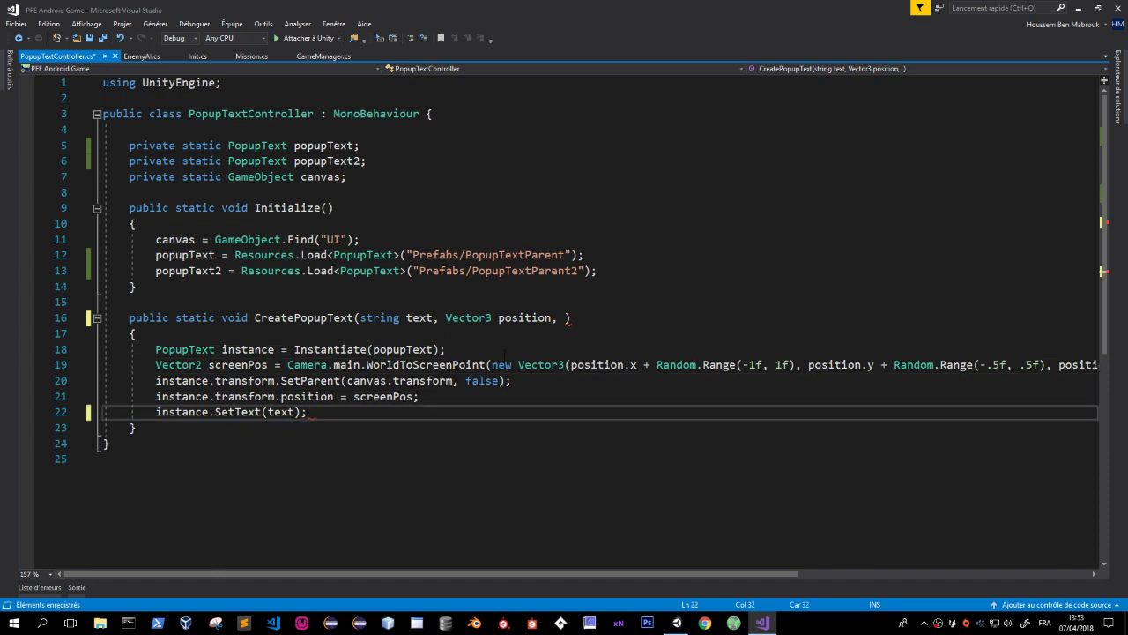
Add a bool parameter named type to CreatePopupText's signature and save.
click(565, 317)
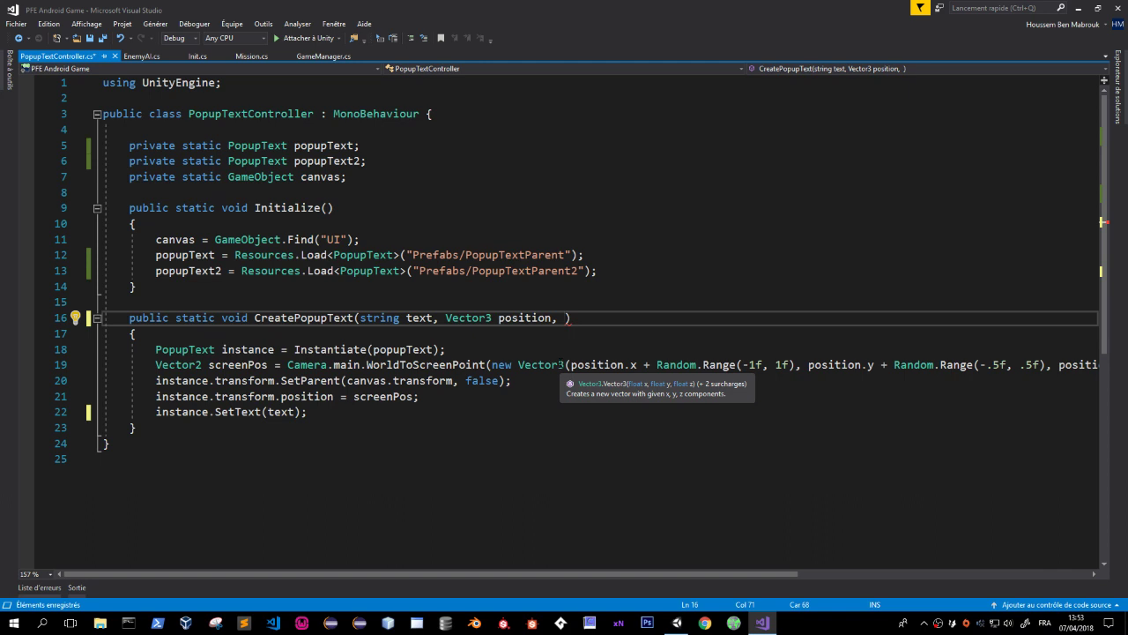
text(bool )
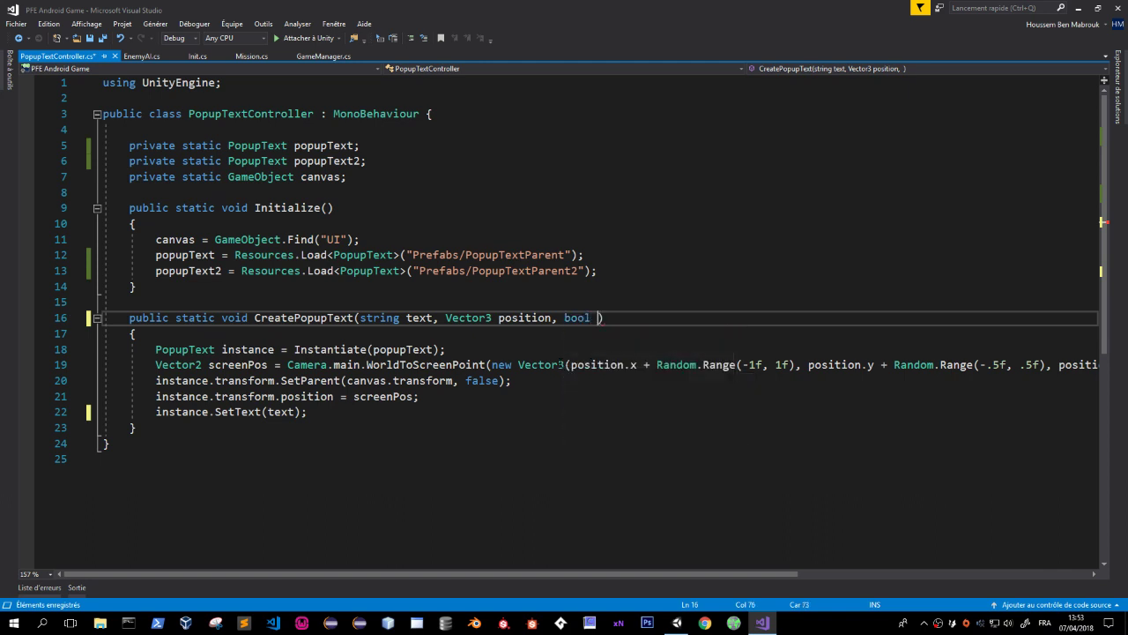
text(blue)
key(ctrl+shift+Left)
text(colored)
key(ctrl+s)
double_click(625, 317)
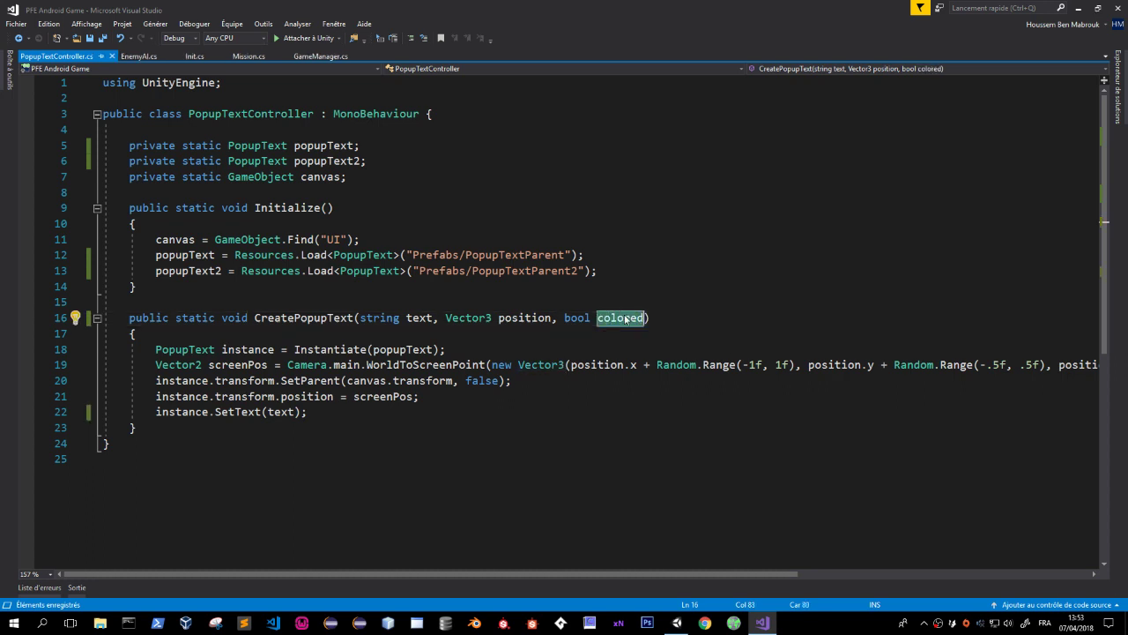
text(type)
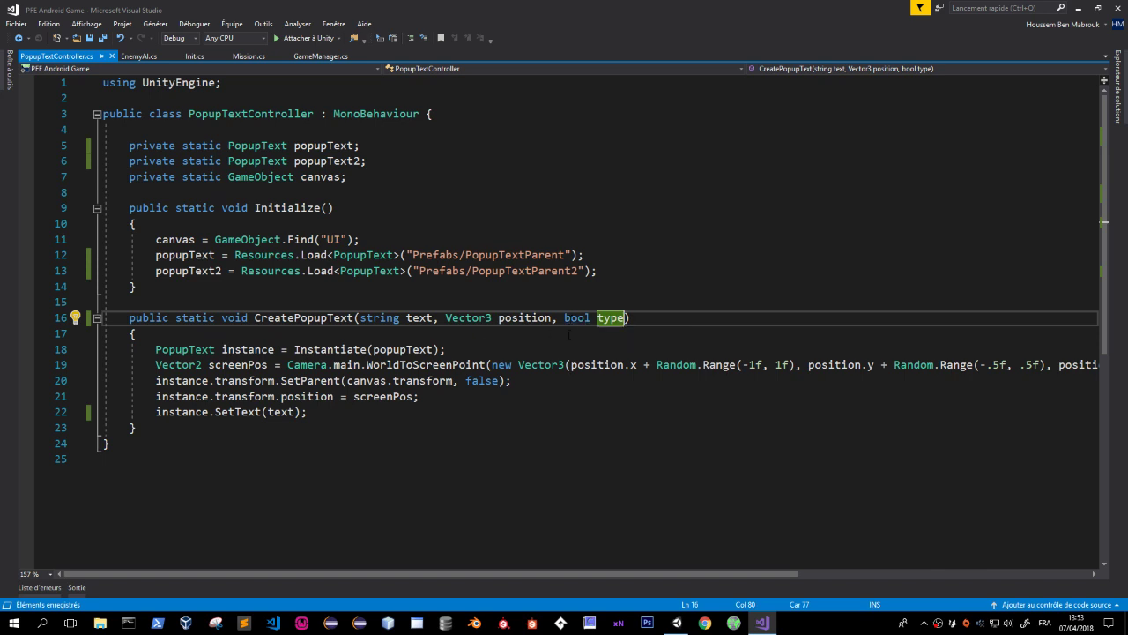
Add an if (type) check at the start of CreatePopupText.
click(506, 335)
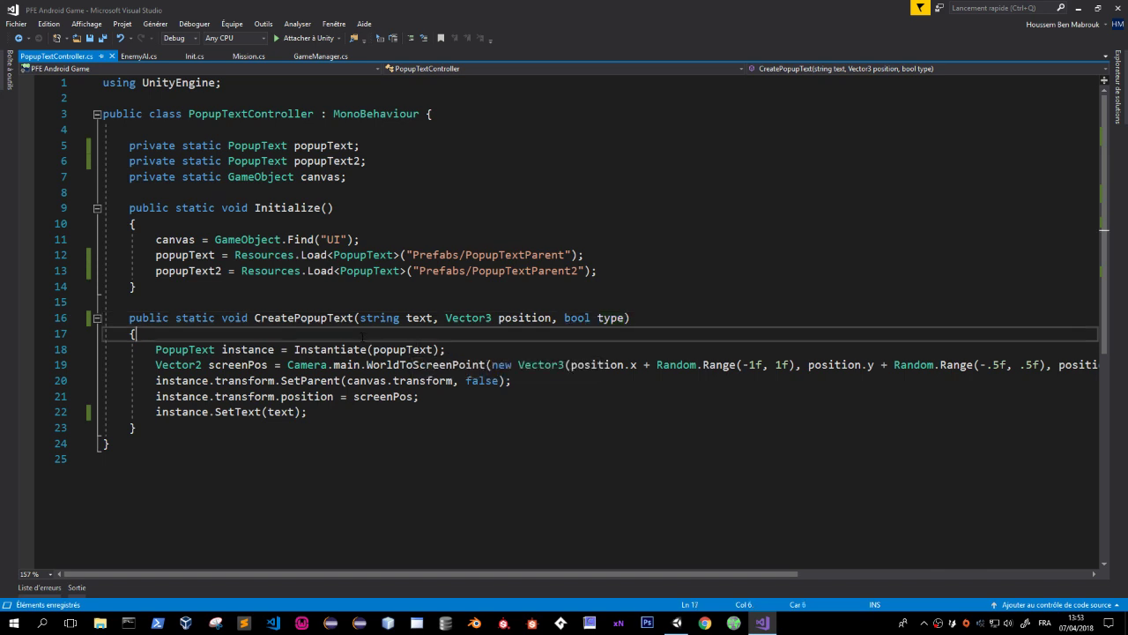
key(Return)
text(if (t)
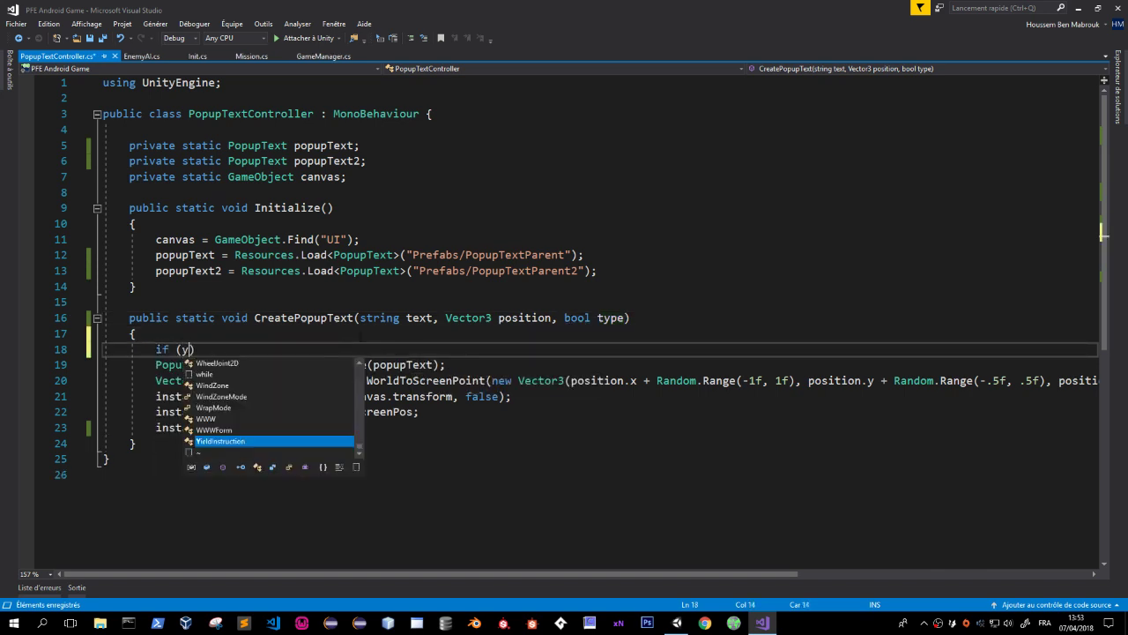
text(ype)
key(Escape)
key(Down)
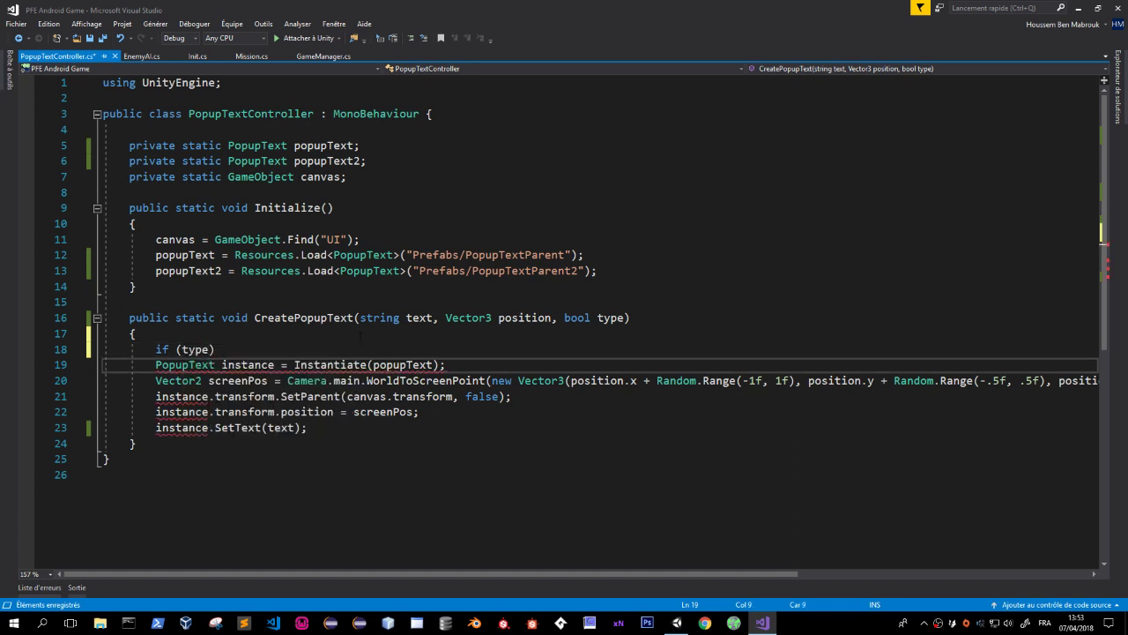
key(Up)
key(End)
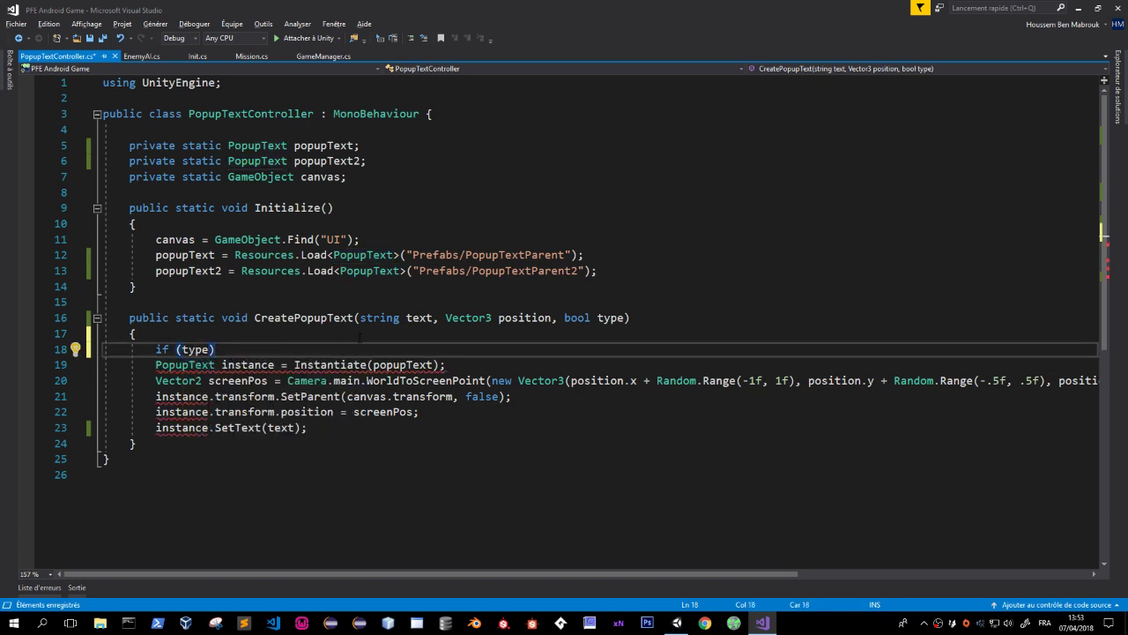
key(Down)
key(Up)
key(Down)
key(shift+Home)
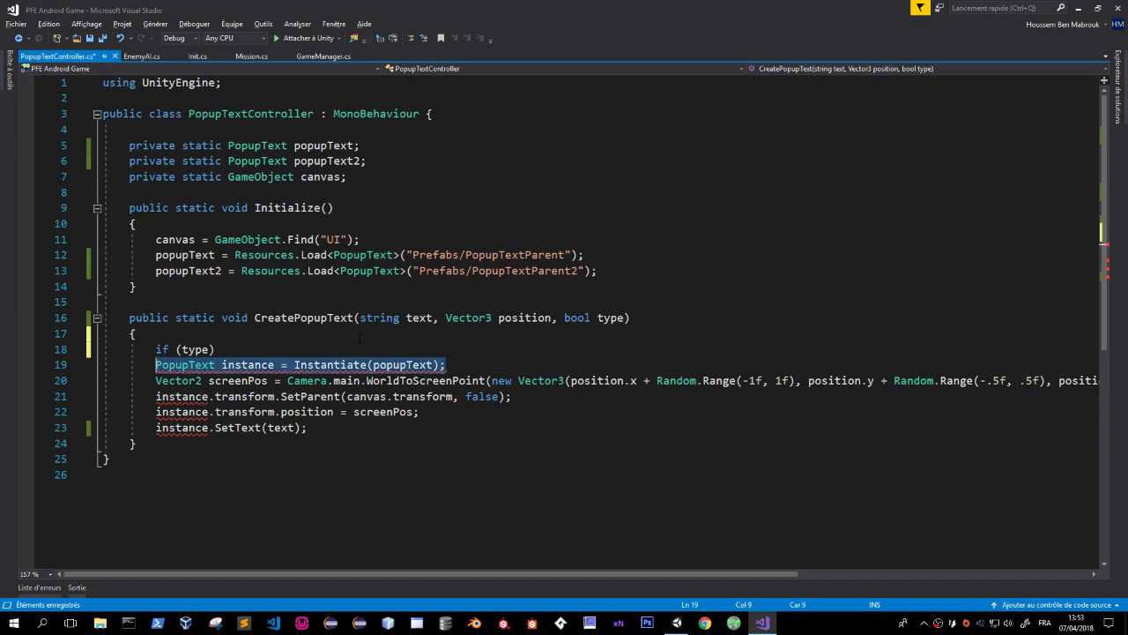
key(ctrl+x)
key(Up)
key(Up)
key(End)
key(Return)
key(ctrl+v)
key(Down)
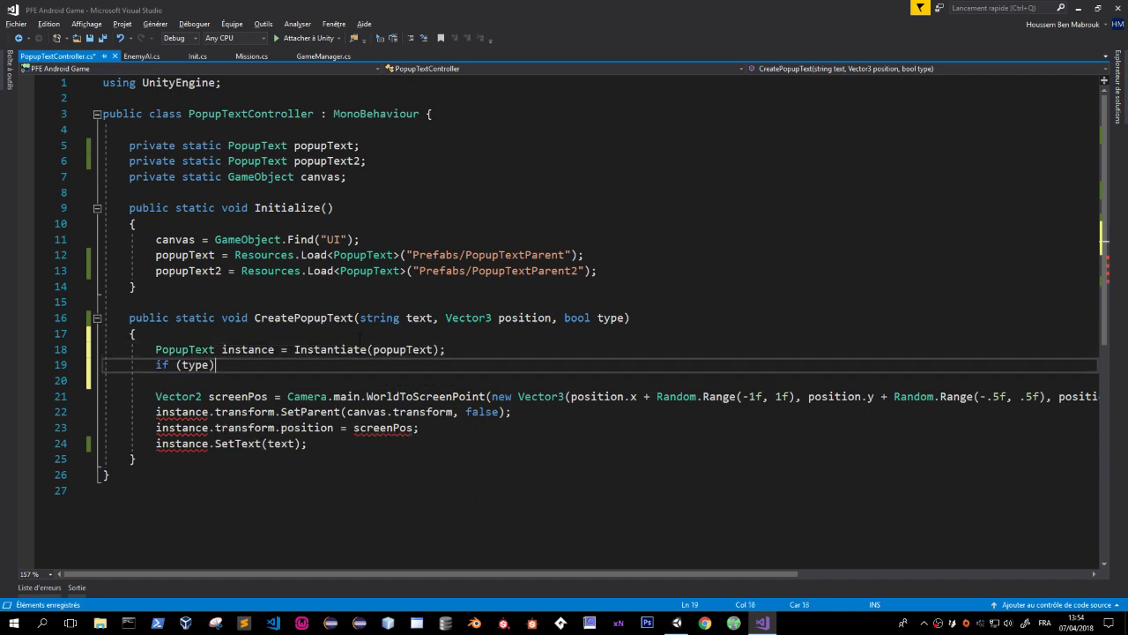
key(Down)
key(ctrl+z)
key(ctrl+z)
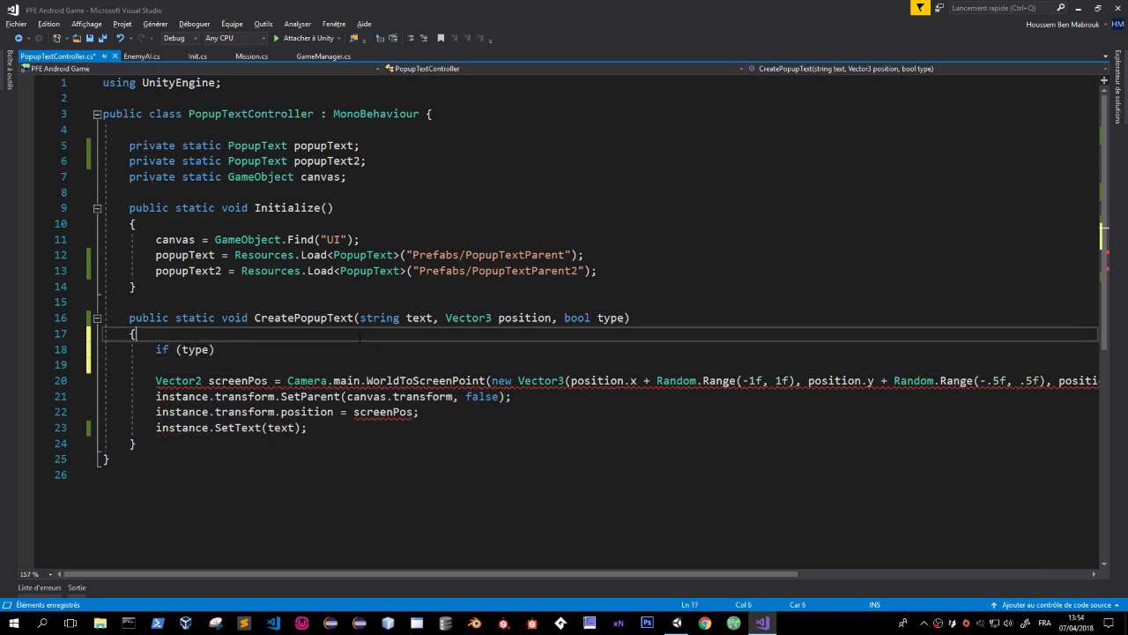
key(ctrl+z)
key(ctrl+z)
Branch the Instantiate call: popupText2 when type is true, popupText in an else.
key(Up)
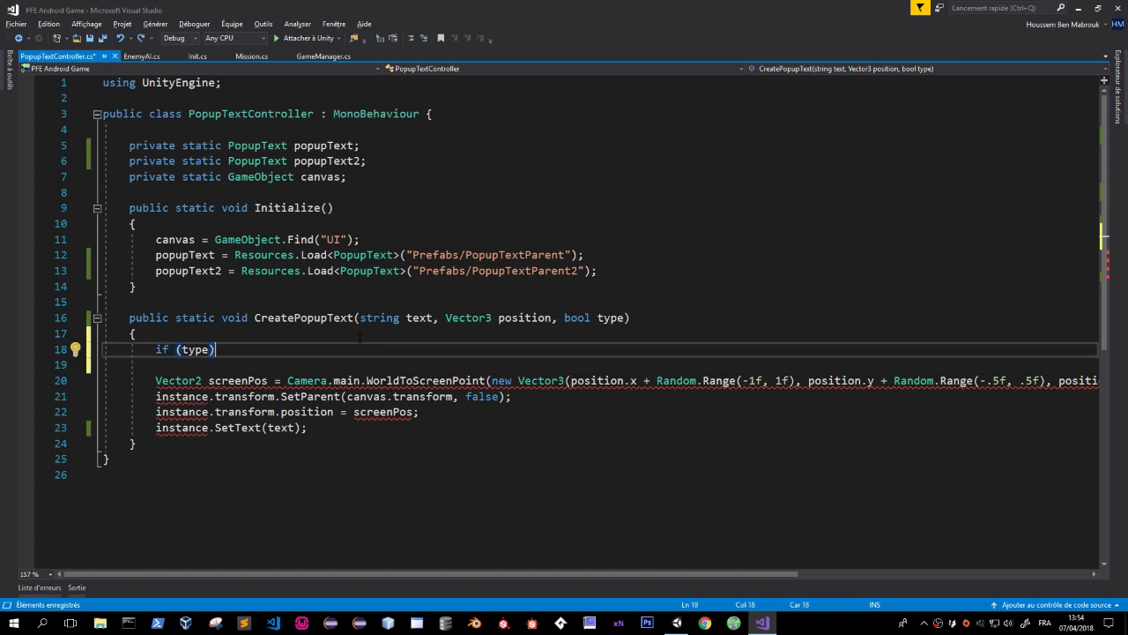
key(Up)
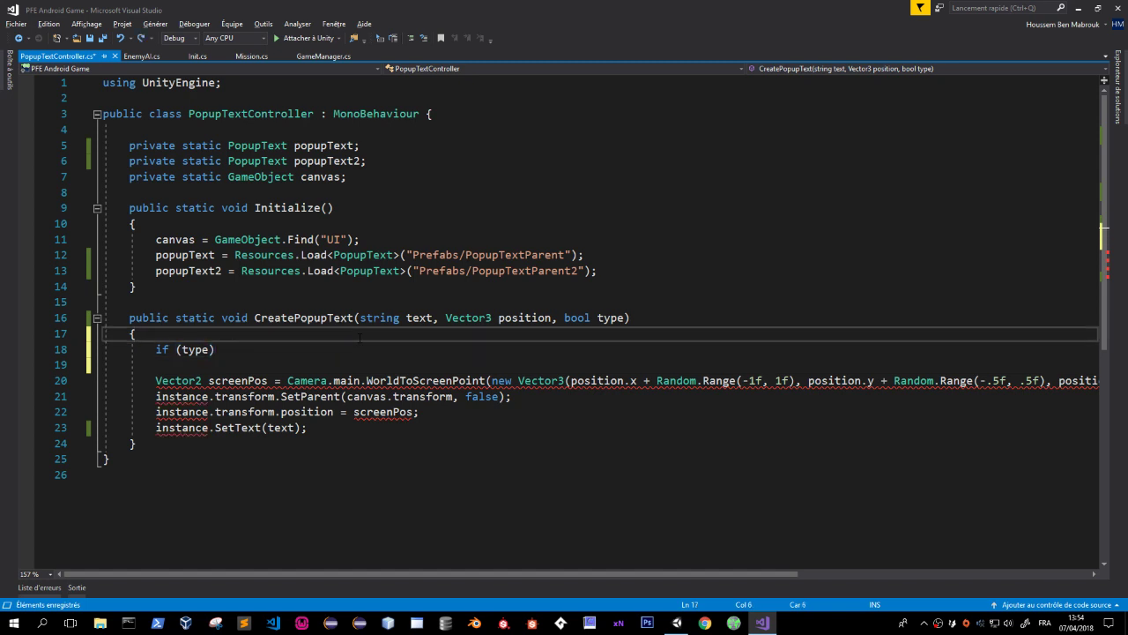
key(Down)
key(Down)
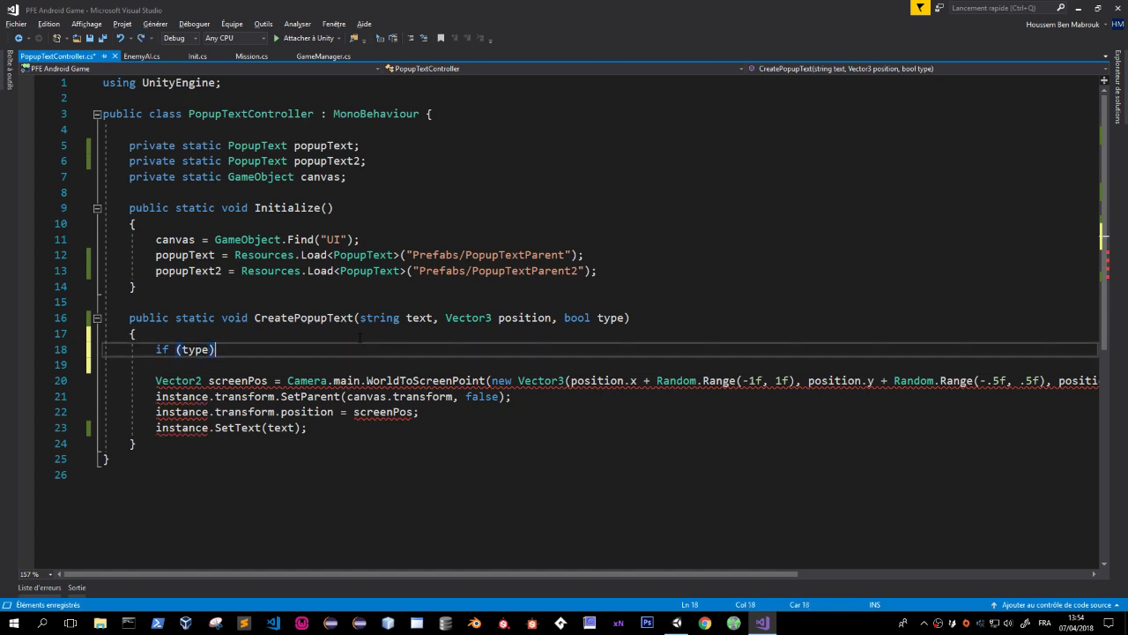
key(ctrl+v)
key(Left)
key(Left)
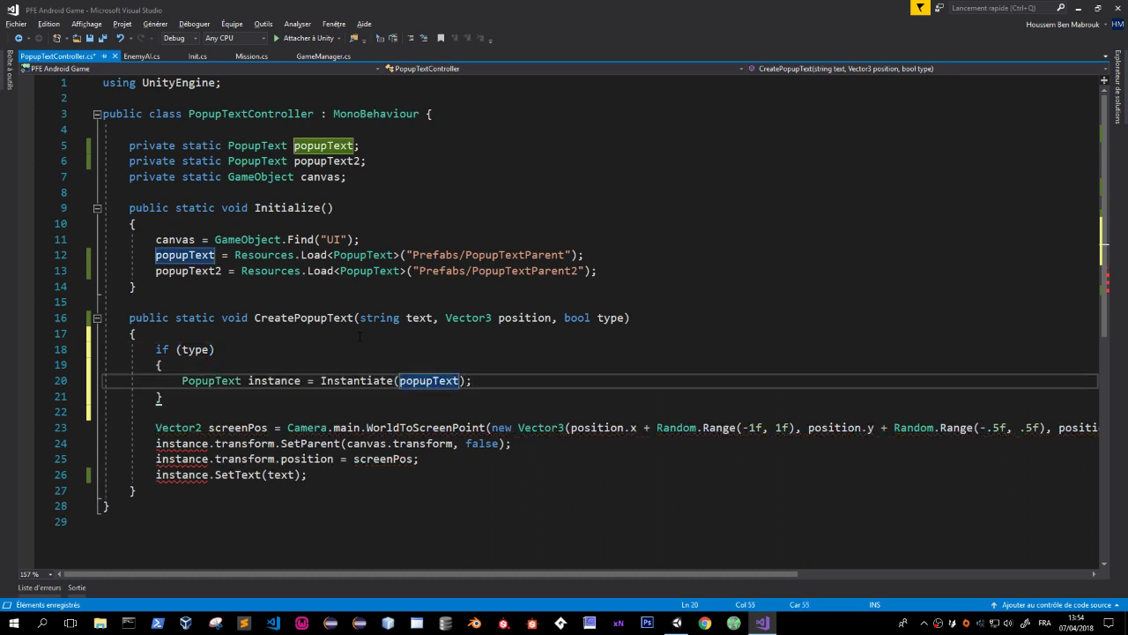
text(2)
key(Down)
text(else)
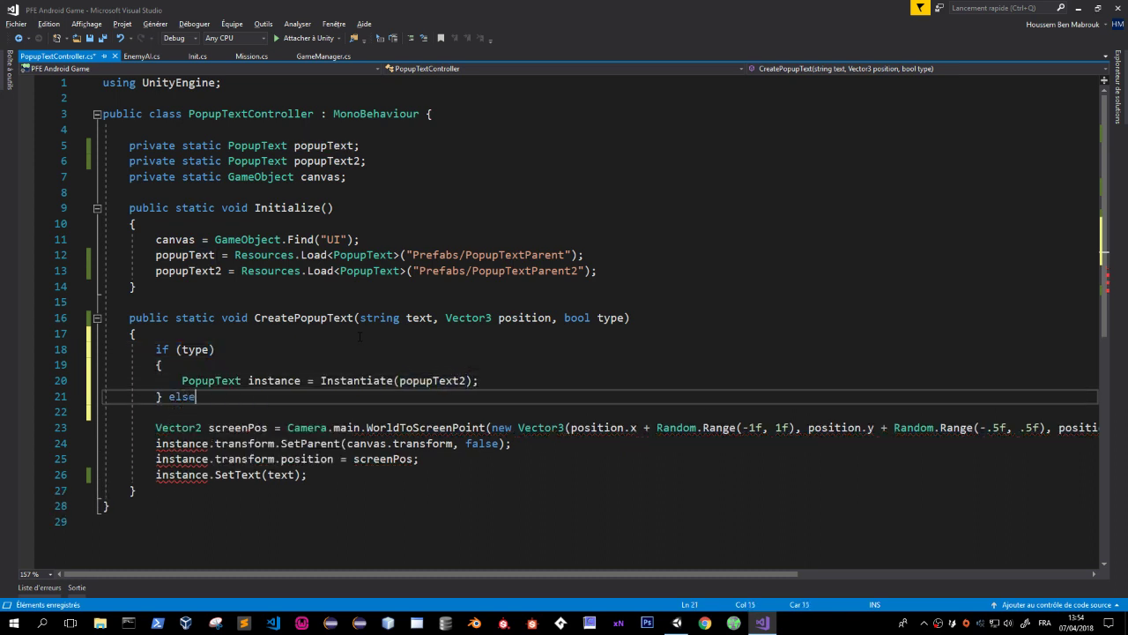
key(ctrl+v)
key(ctrl+z)
key(Return)
key(ctrl+v)
key(Up)
key(Home)
key(Delete)
key(Delete)
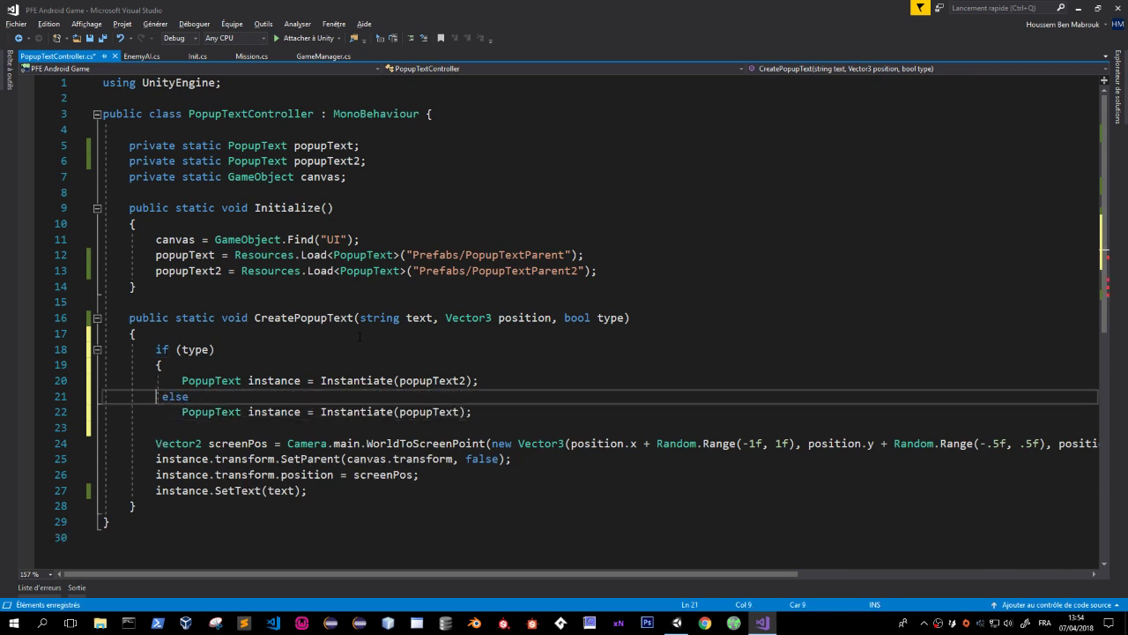
key(Up)
key(Up)
key(End)
key(shift+Home)
key(shift+Home)
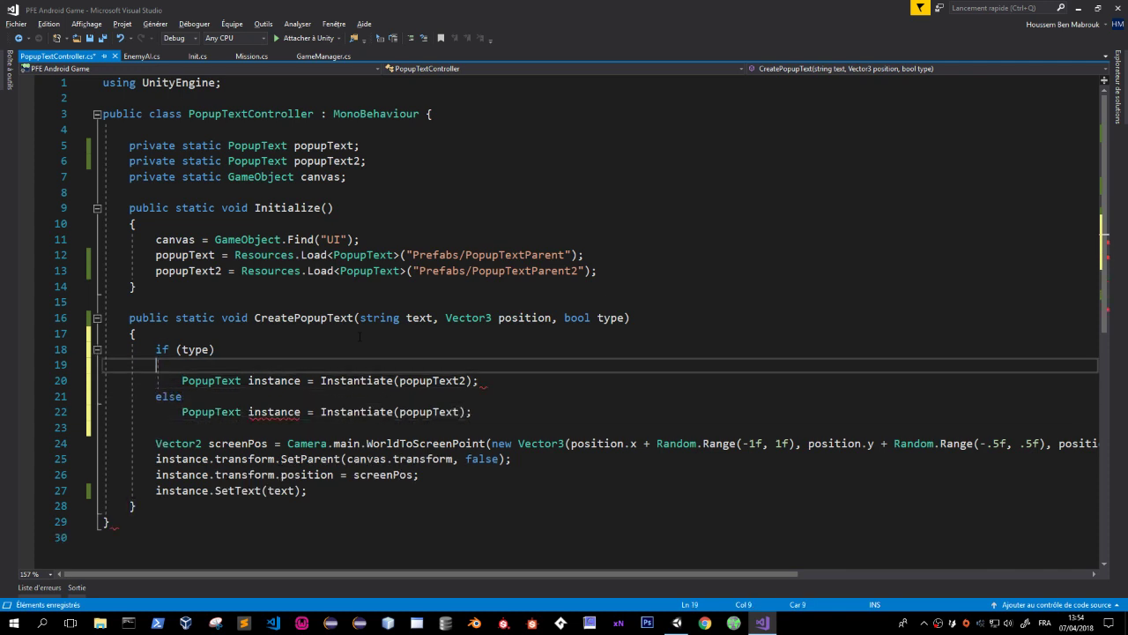
key(ctrl+v)
key(ctrl+z)
key(ctrl+z)
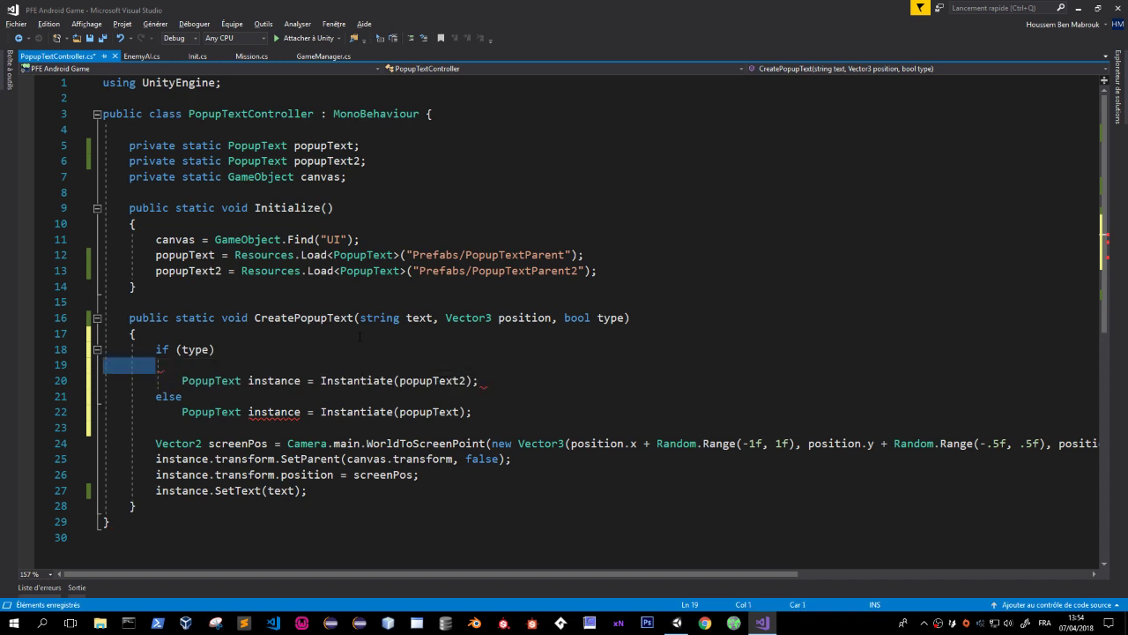
key(Delete)
key(Delete)
key(Down)
key(Down)
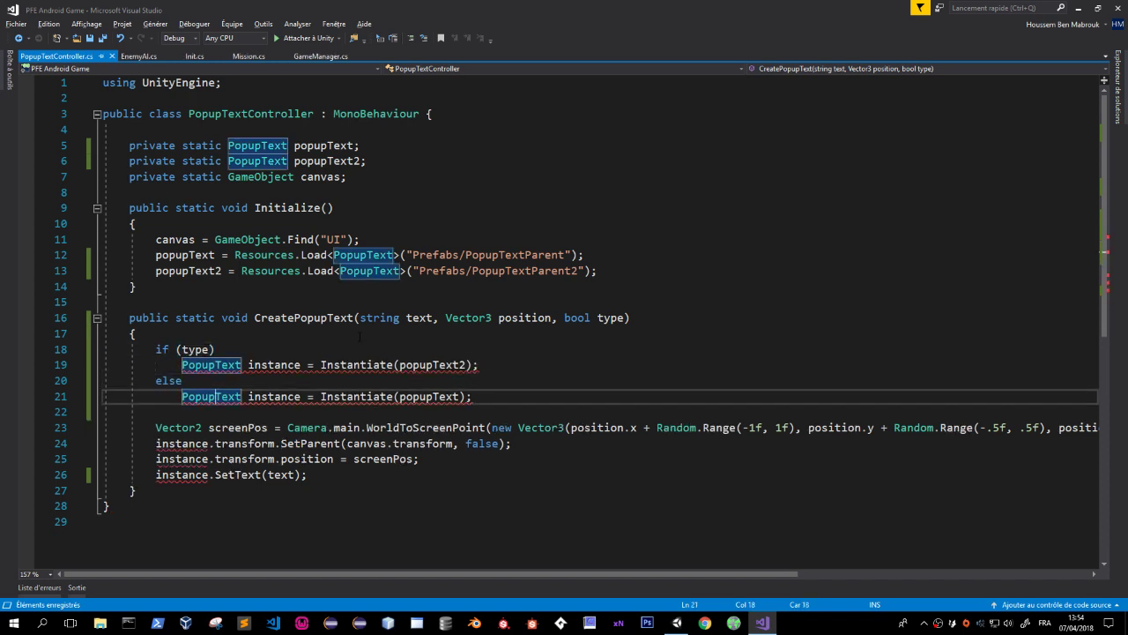
Instantiate popupText before the check, delete the else, and reassign from popupText2 when true.
key(Up)
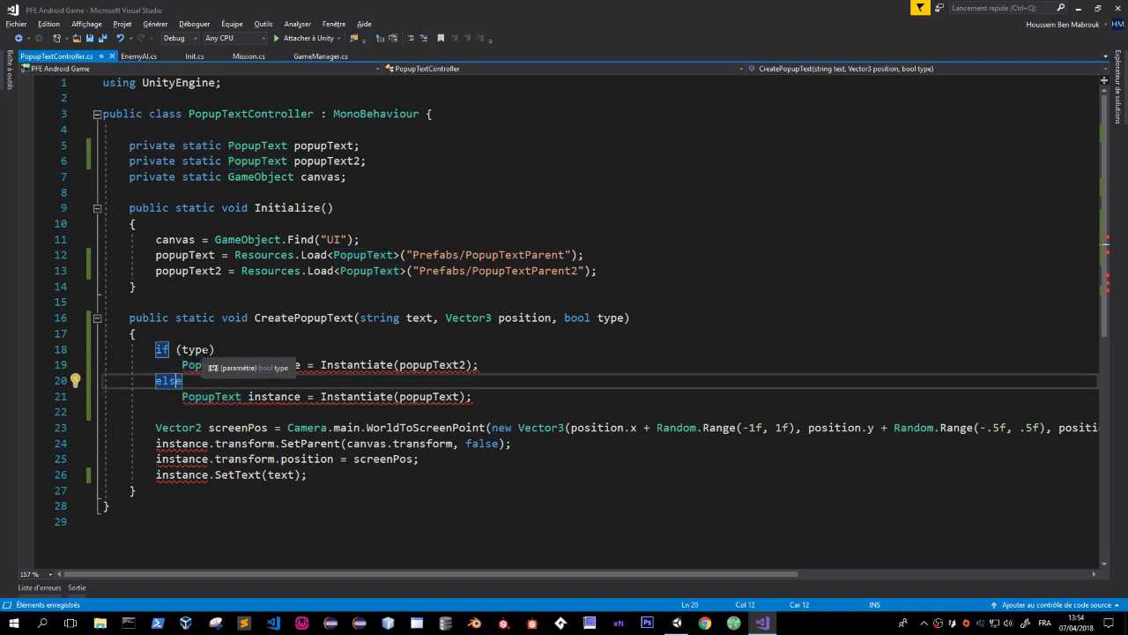
key(Up)
key(Up)
key(Up)
key(Return)
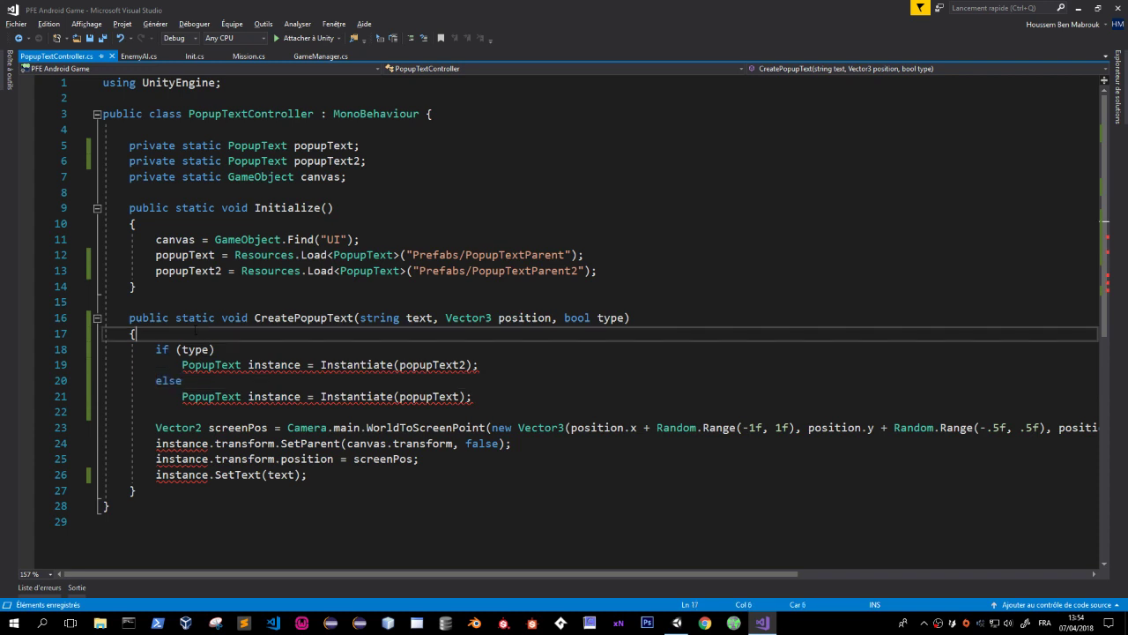
key(ctrl+v)
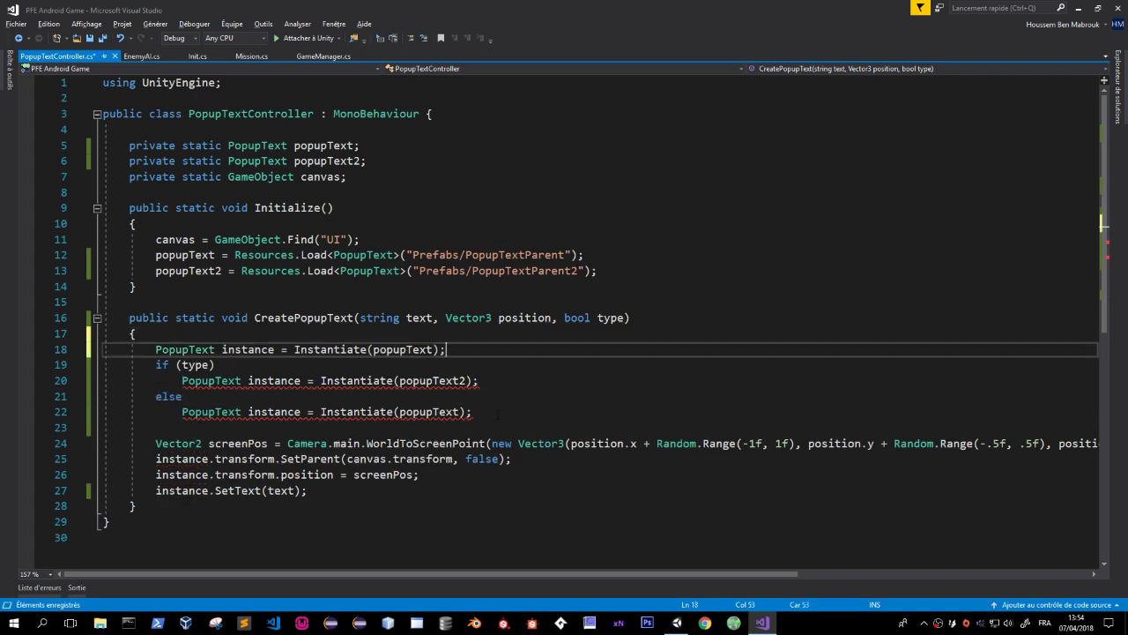
drag(498, 414, 40, 394)
key(shift+End)
key(Delete)
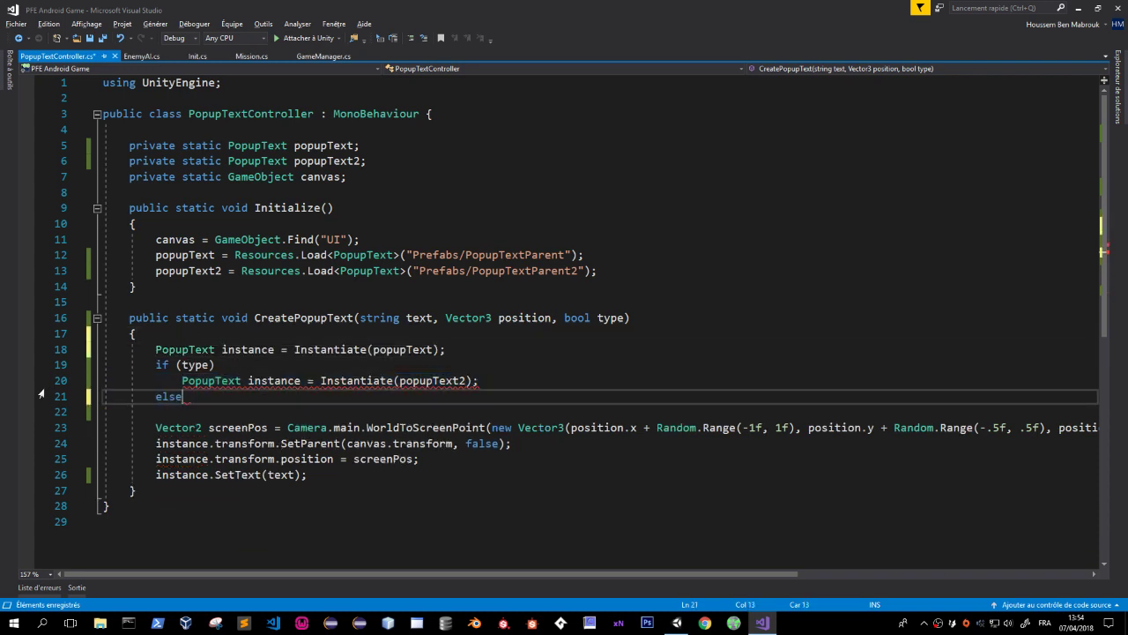
key(BackSpace)
key(BackSpace)
key(BackSpace)
key(BackSpace)
key(BackSpace)
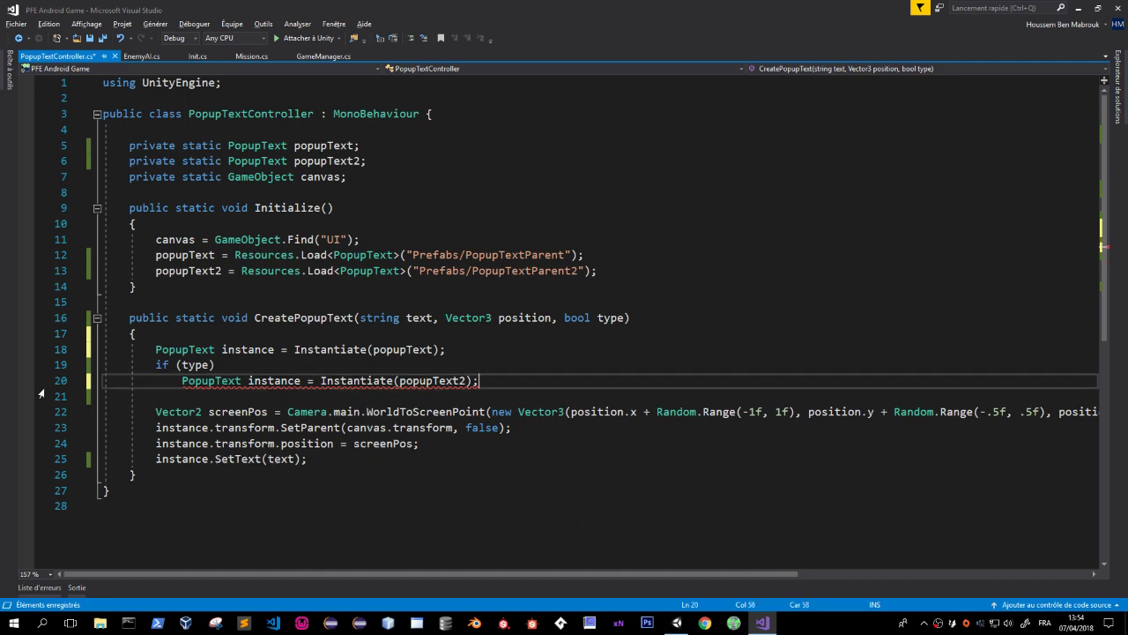
key(ctrl+BackSpace)
key(ctrl+Delete)
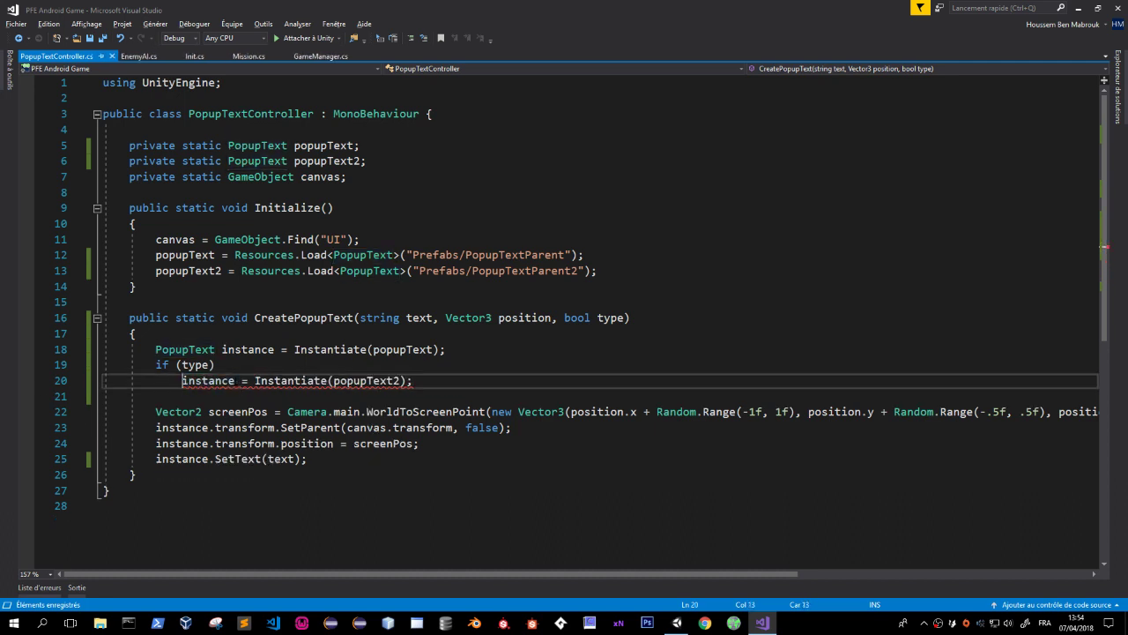
Review the popup field declarations and close the extra script tabs.
click(379, 443)
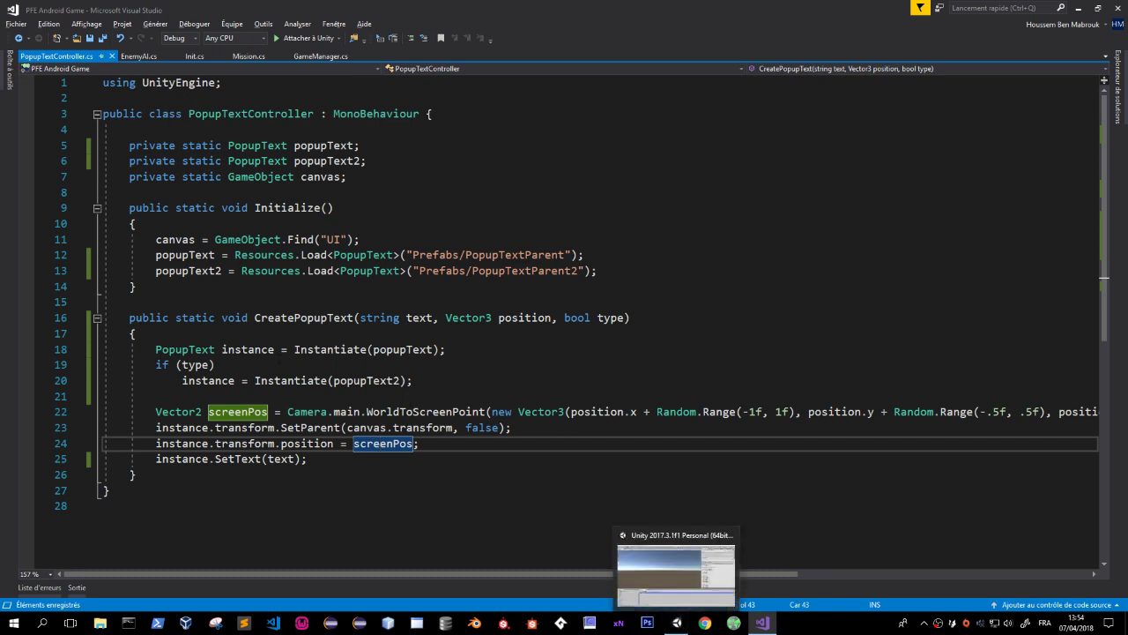
click(177, 364)
drag(104, 130, 346, 176)
key(Left)
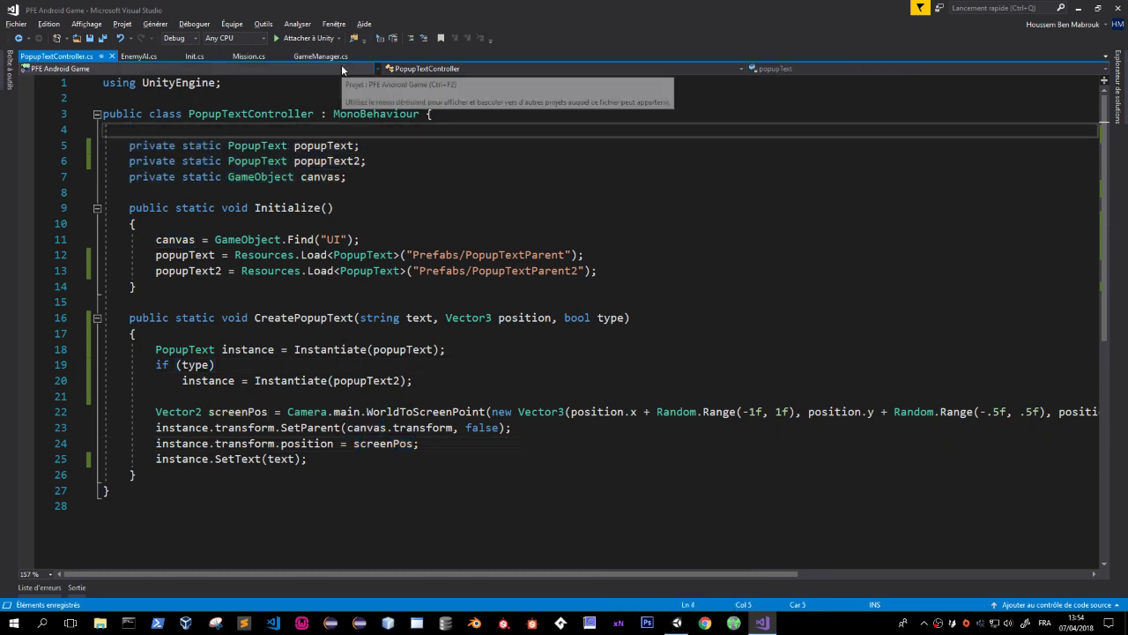
middle_click(203, 55)
middle_click(203, 56)
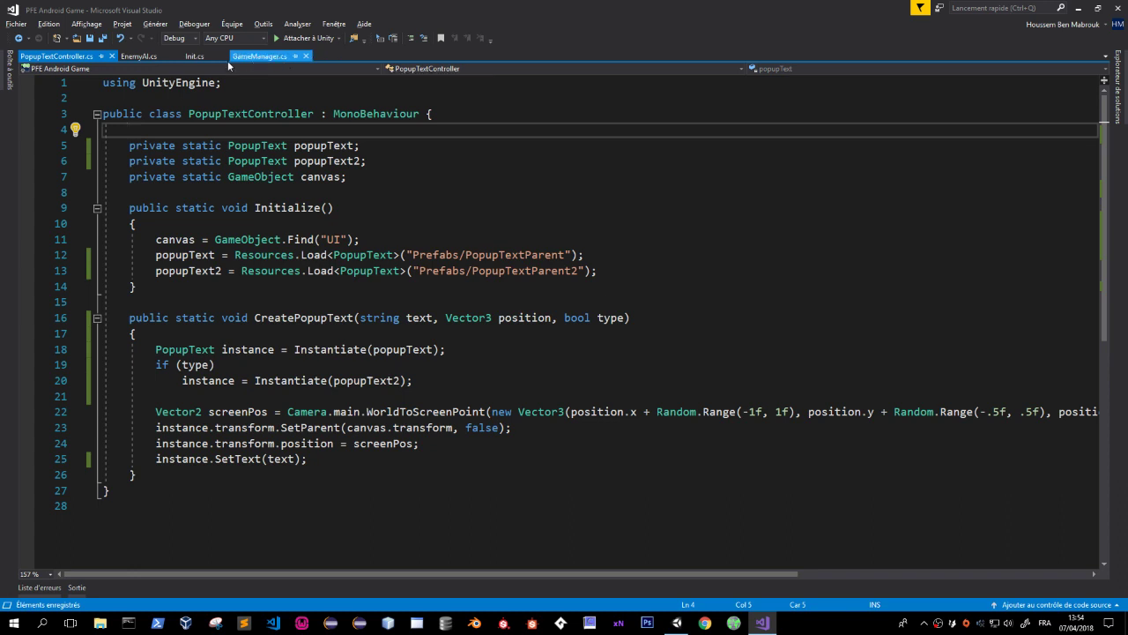
middle_click(201, 56)
Replace Color.yellow with true in EnemyAI's item-drop popup call on line 138.
click(138, 58)
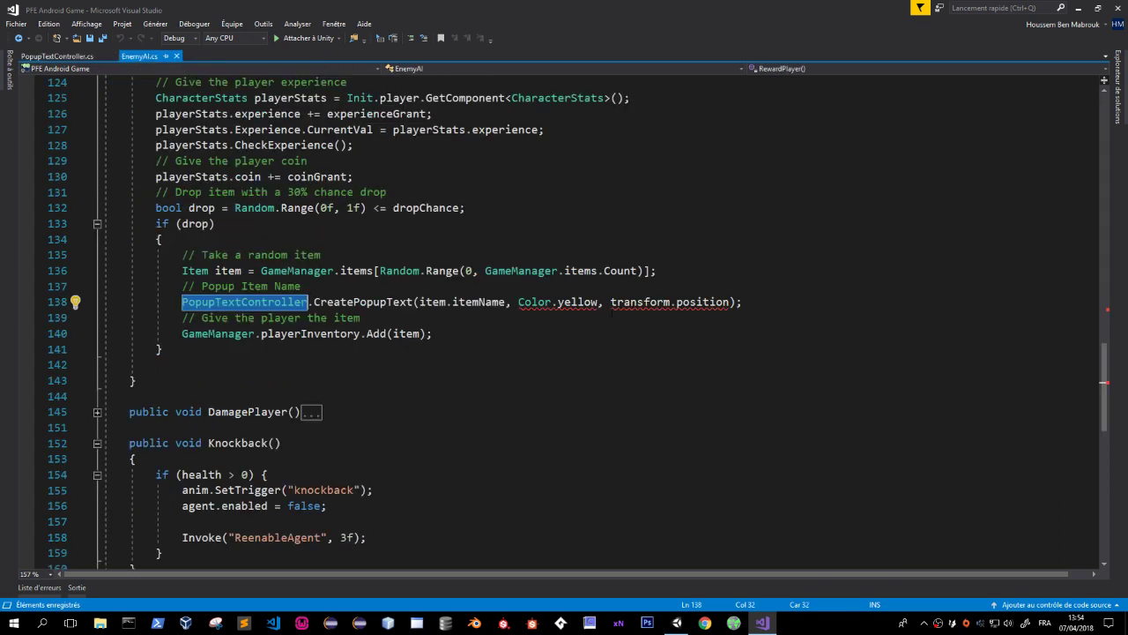
drag(512, 301, 605, 301)
key(Delete)
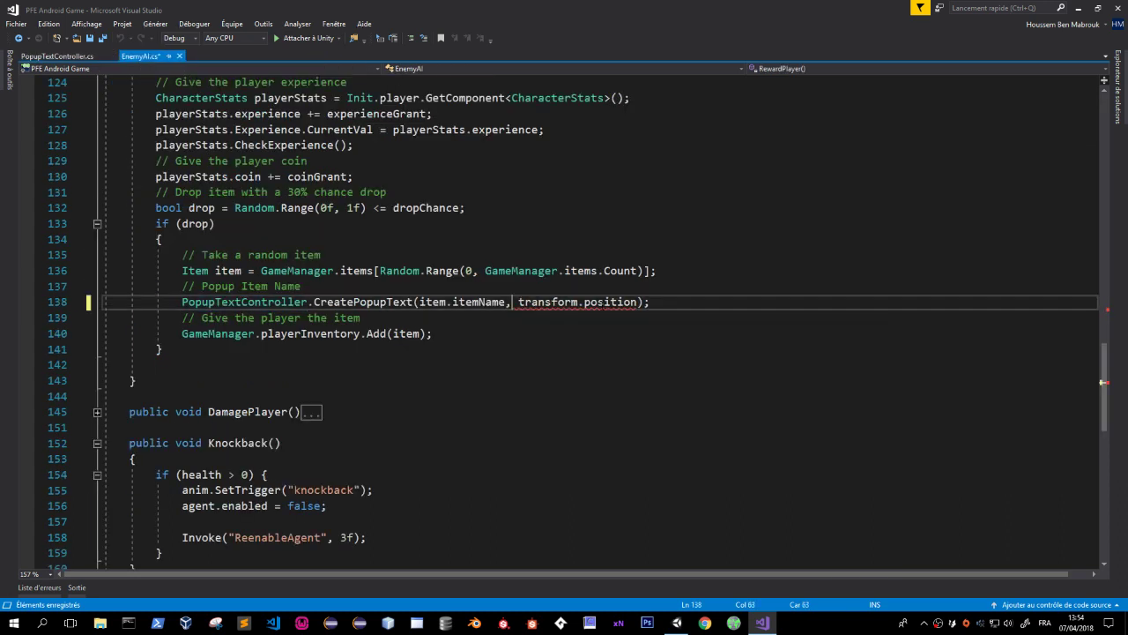
double_click(602, 302)
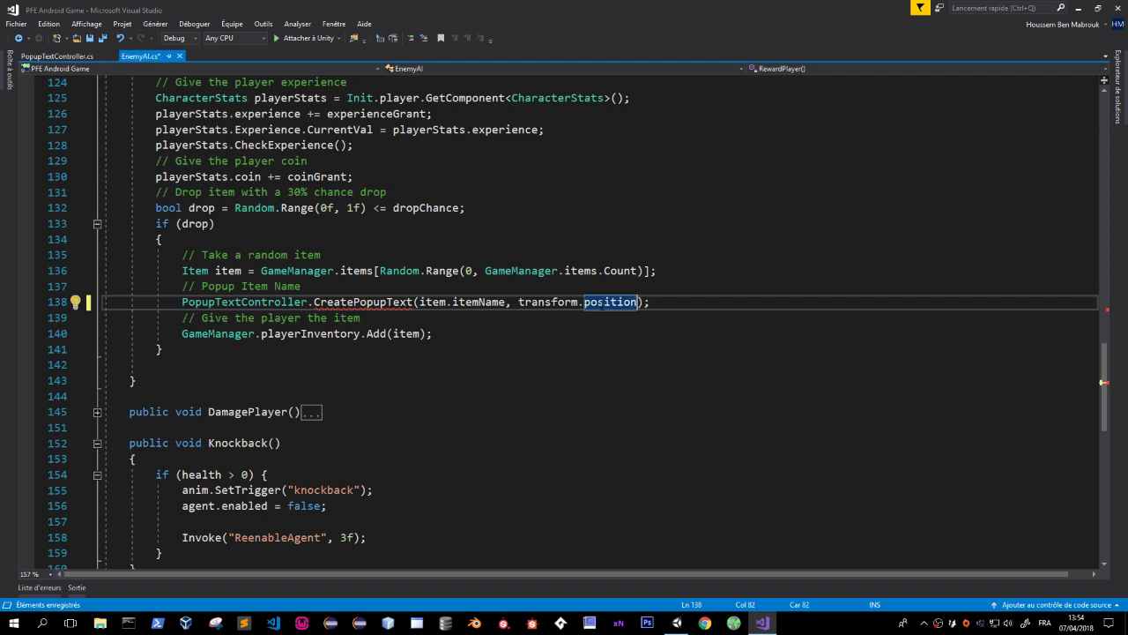
text(, true)
Remove Color.red from the damage popup call on line 112 so it passes false.
scroll(497, 347, up, 3)
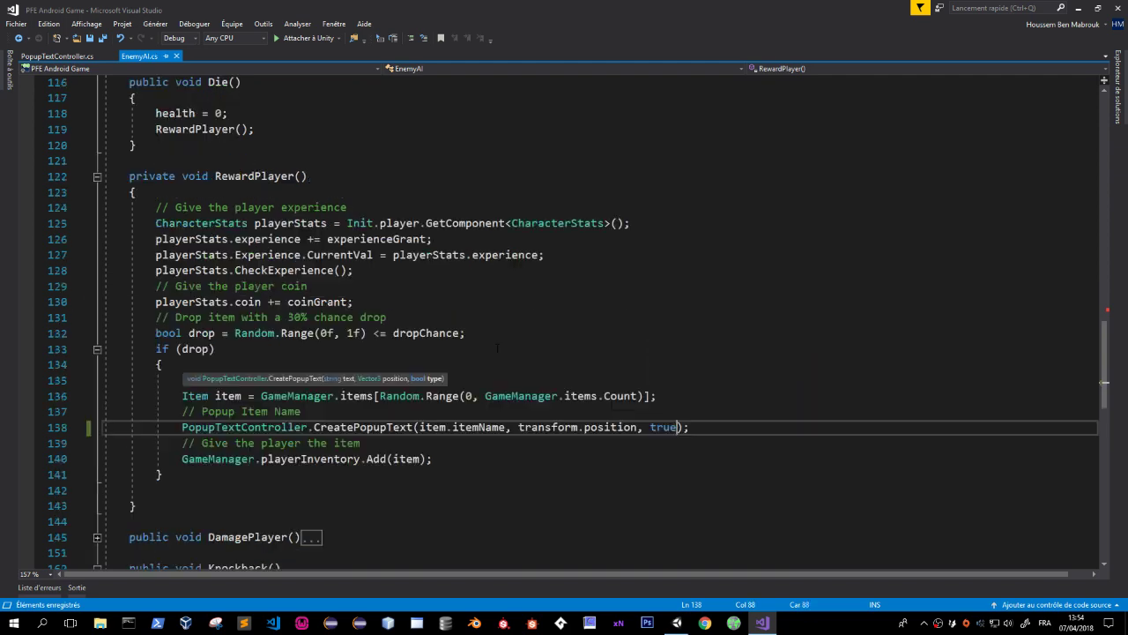
scroll(497, 348, up, 5)
drag(539, 270, 605, 269)
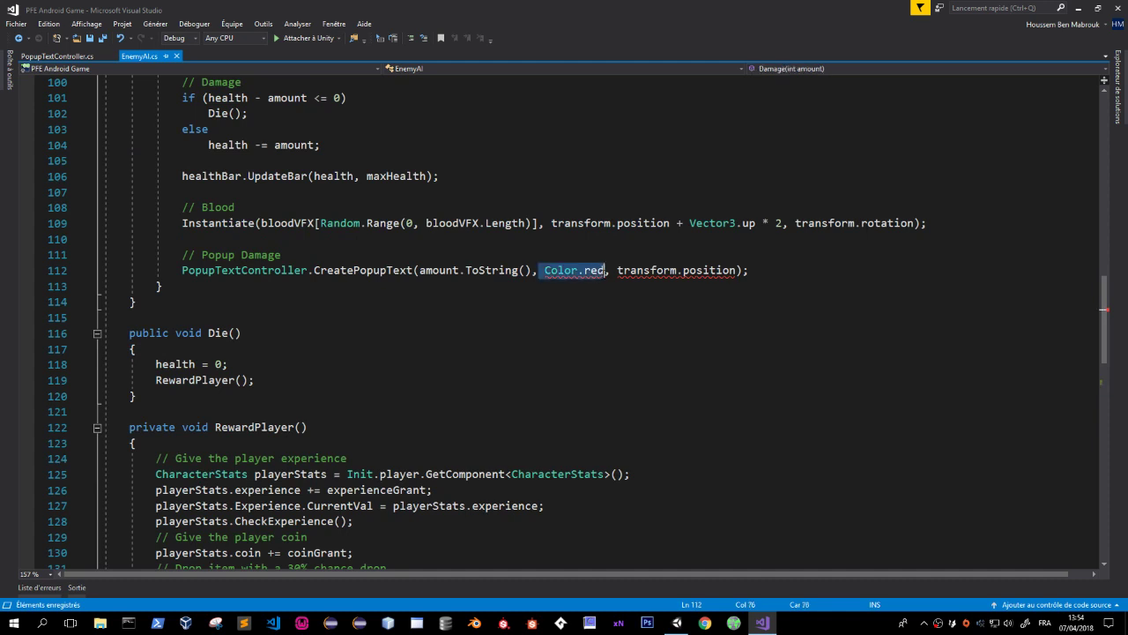
key(Delete)
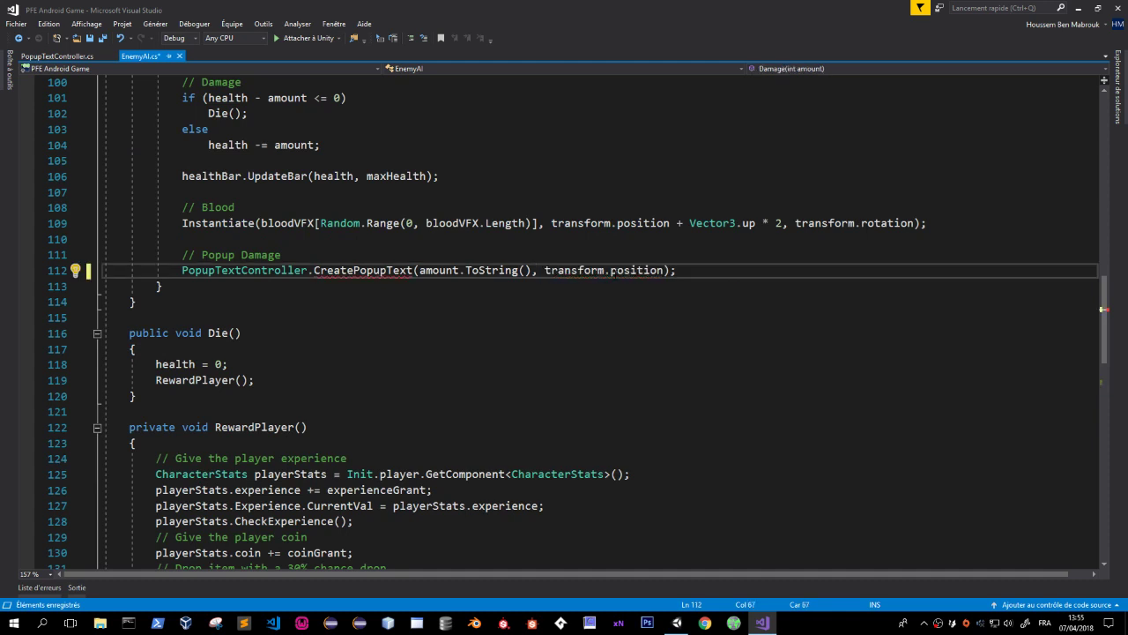
text(,)
text())
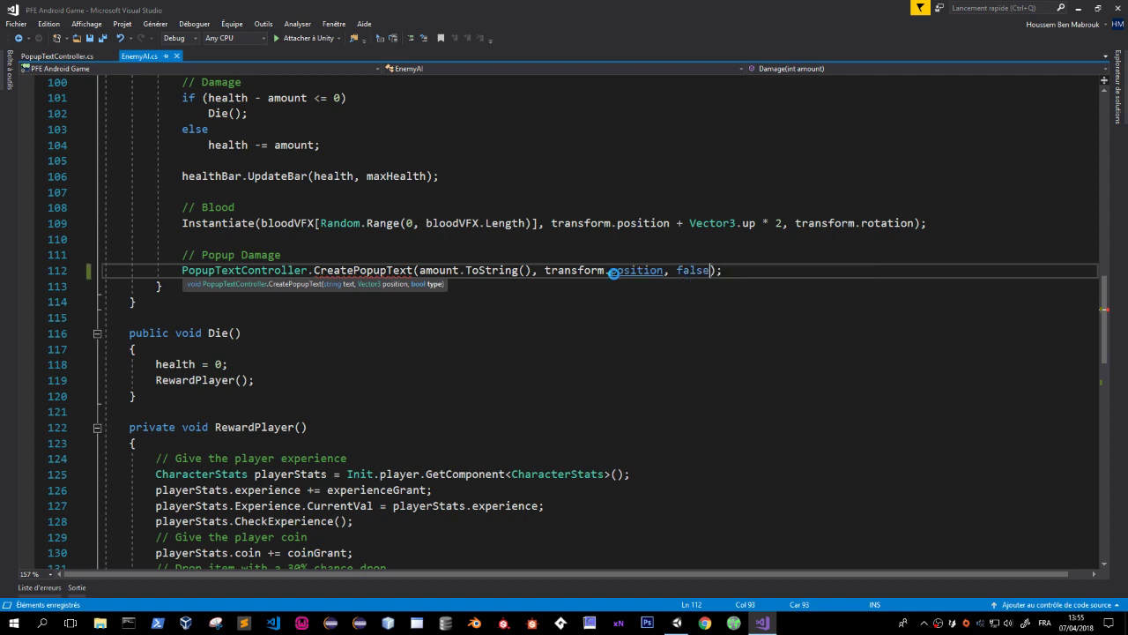
scroll(478, 329, up, 5)
scroll(477, 328, up, 17)
scroll(477, 329, up, 4)
scroll(478, 329, up, 4)
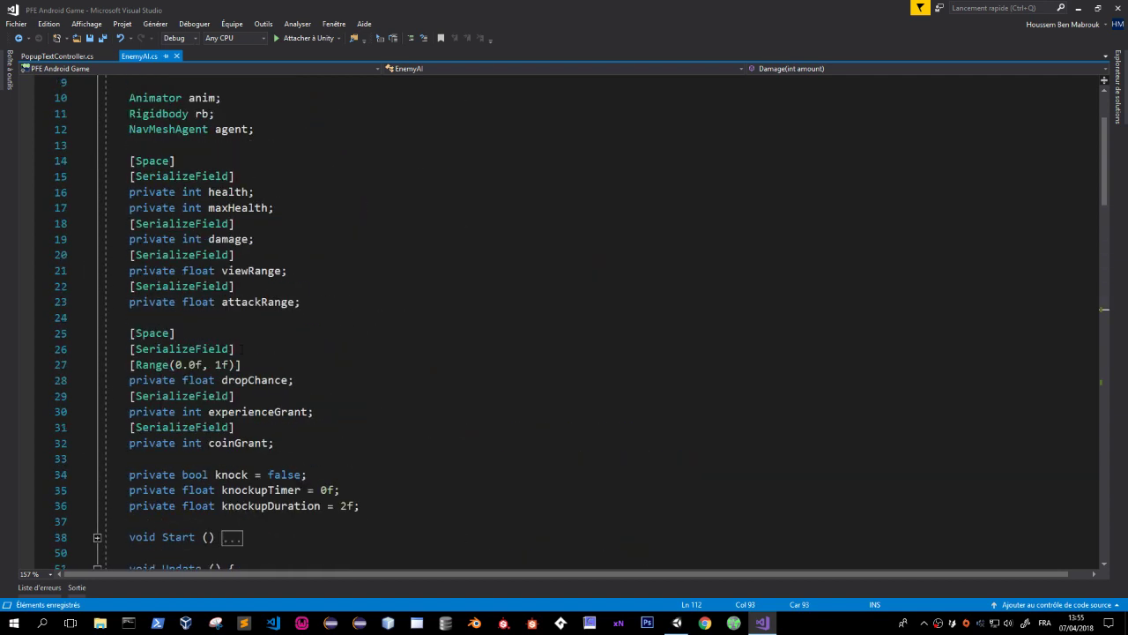
scroll(477, 329, down, 9)
scroll(564, 326, down, 9)
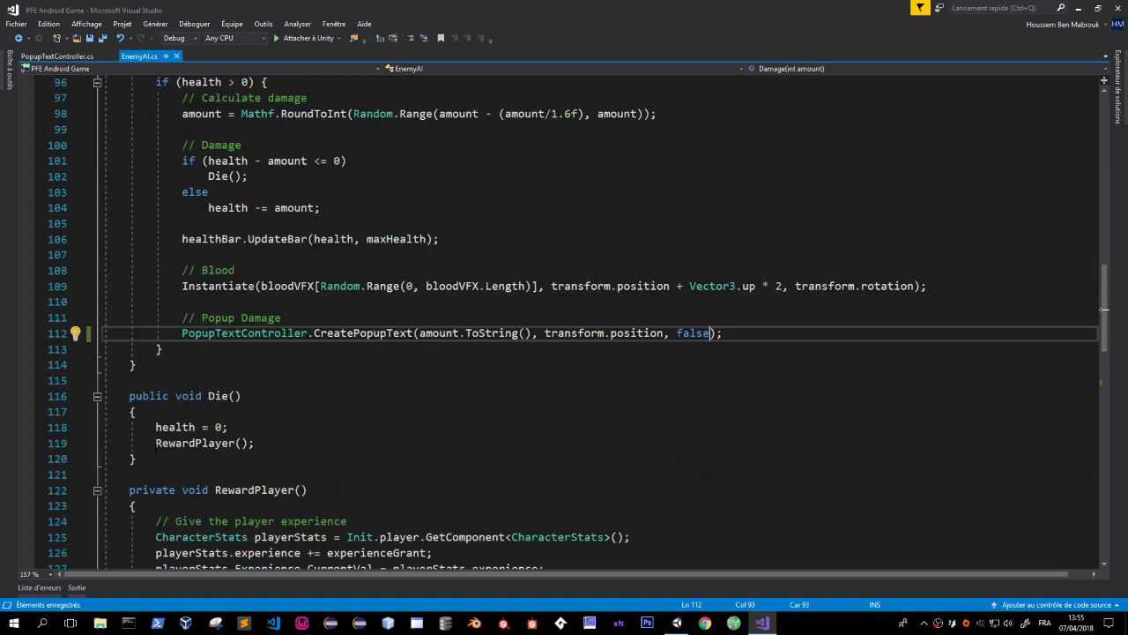
scroll(564, 327, down, 12)
scroll(564, 326, up, 8)
scroll(564, 326, up, 3)
scroll(564, 326, up, 5)
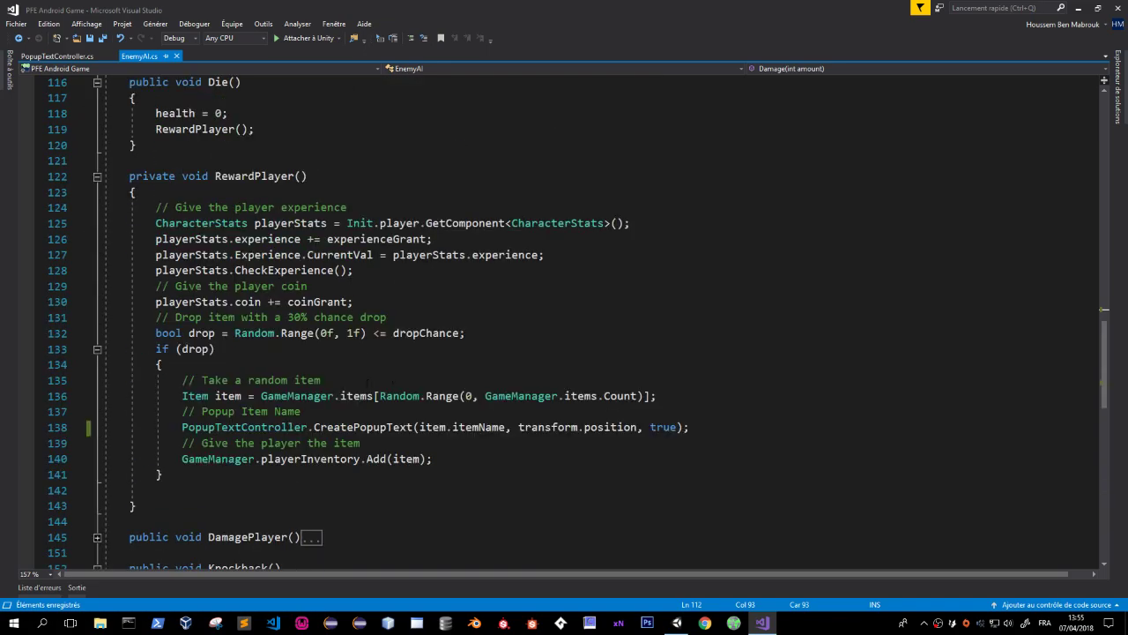
key(alt+Tab)
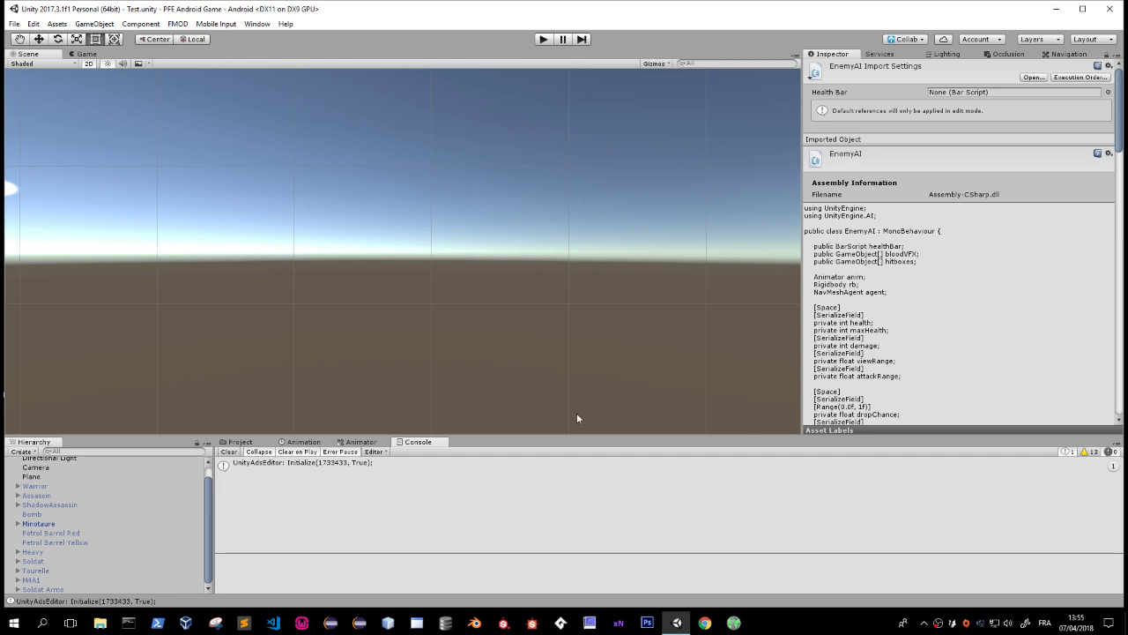
Open Character Selection Scene from the Project window and frame the Assassin selection card.
scroll(397, 271, down, 2)
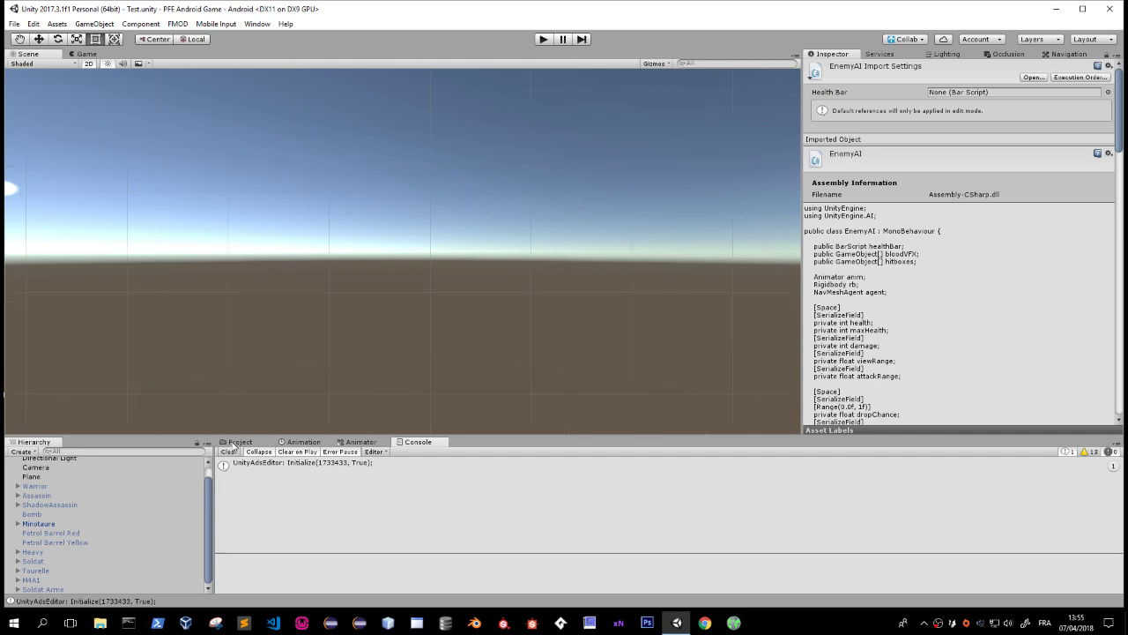
click(236, 442)
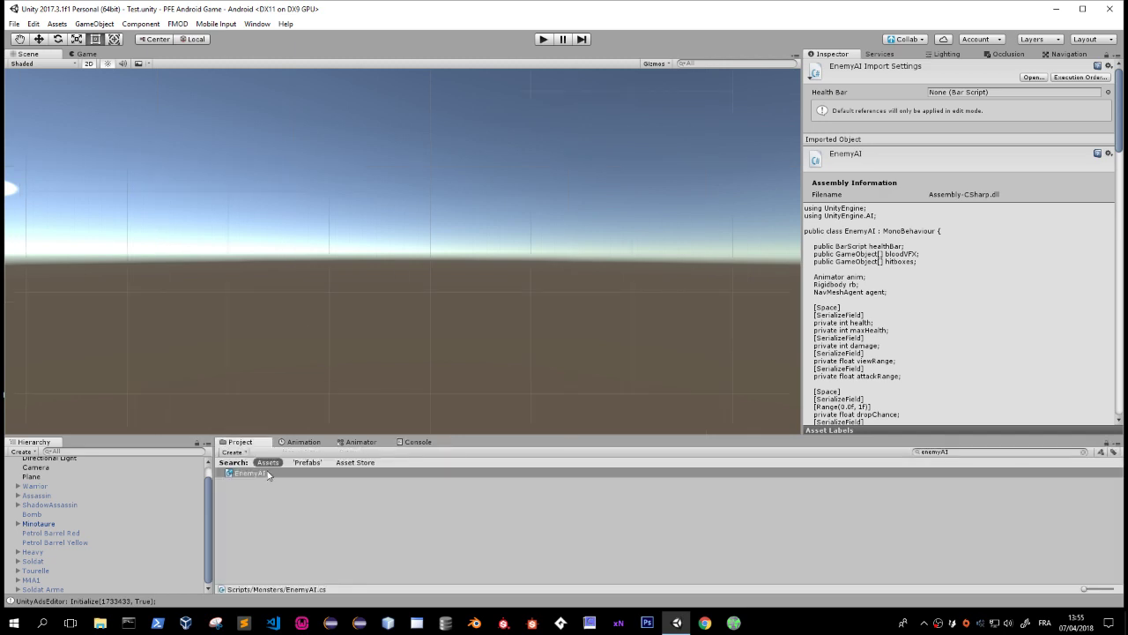
click(1083, 452)
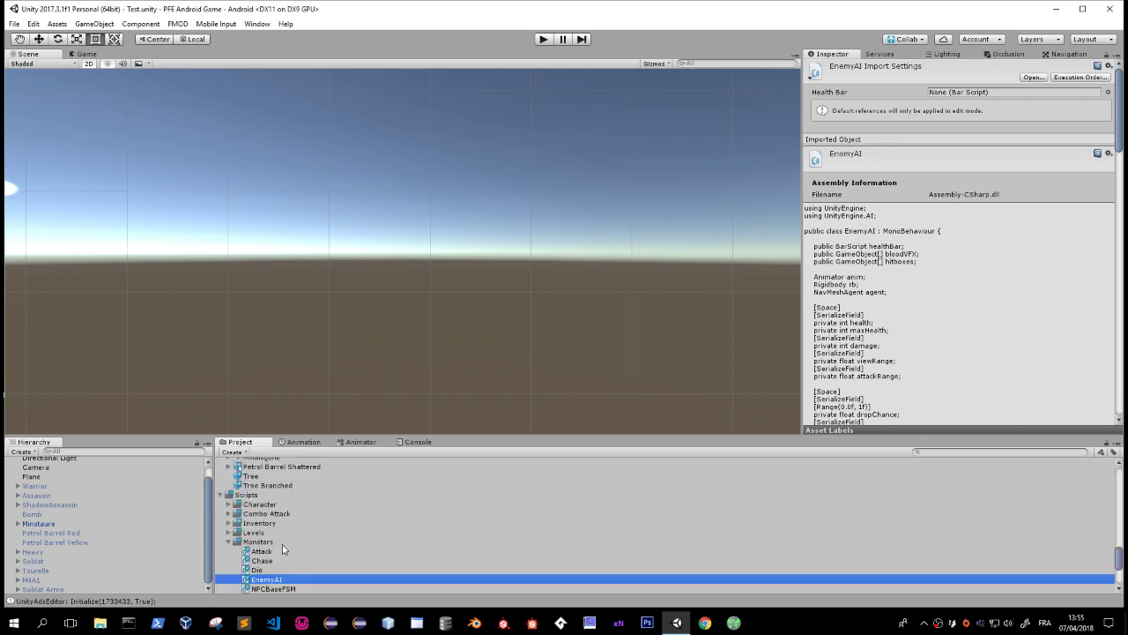
scroll(245, 534, up, 2)
scroll(245, 534, up, 2)
scroll(245, 534, up, 3)
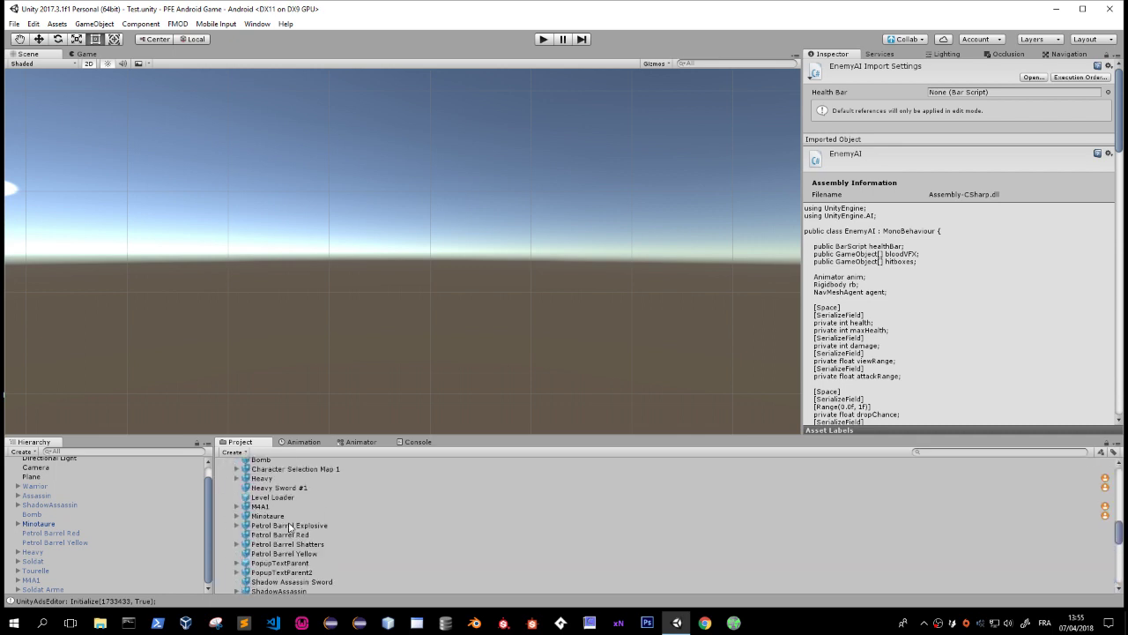
scroll(326, 513, up, 2)
scroll(326, 512, up, 3)
scroll(308, 524, up, 3)
scroll(290, 537, up, 3)
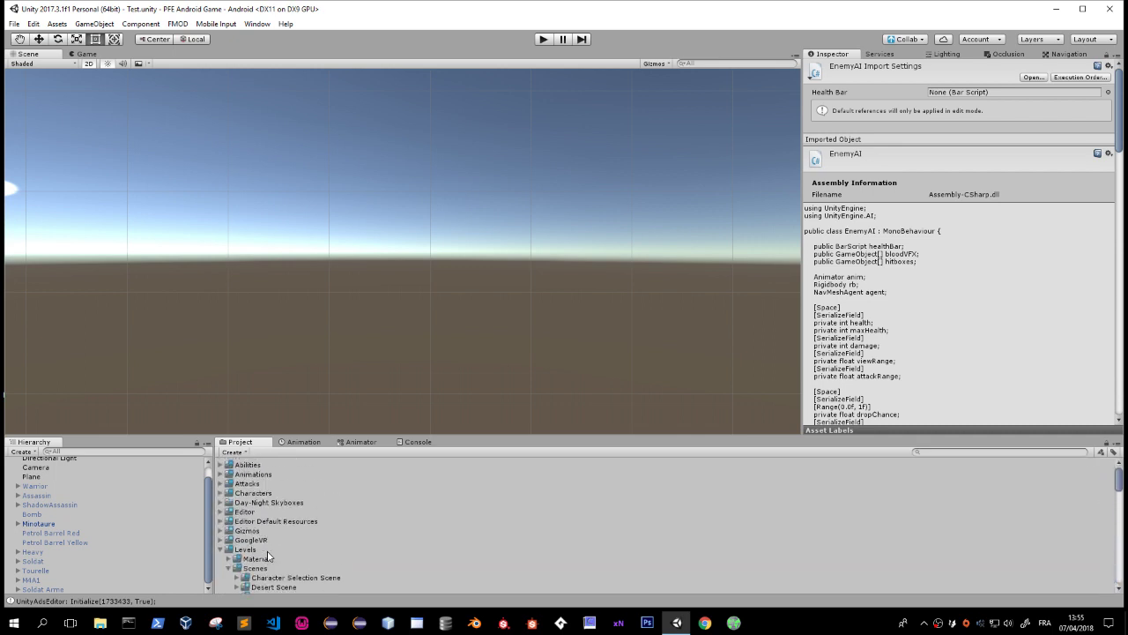
scroll(272, 548, up, 3)
double_click(273, 553)
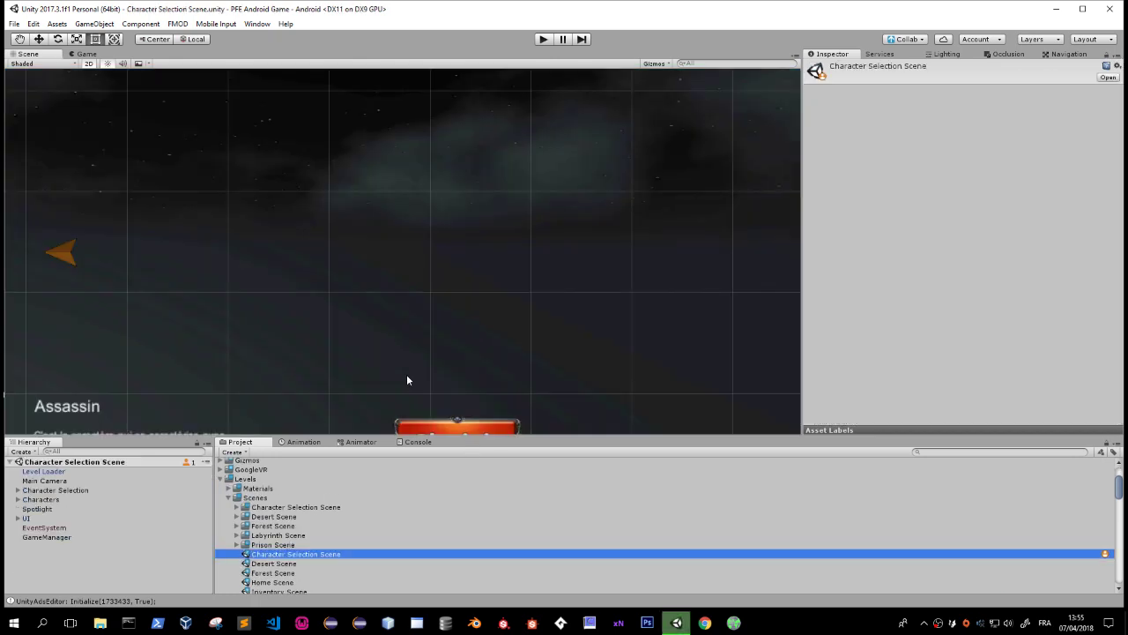
scroll(397, 379, down, 3)
scroll(339, 378, down, 2)
middle_drag(344, 378, 372, 325)
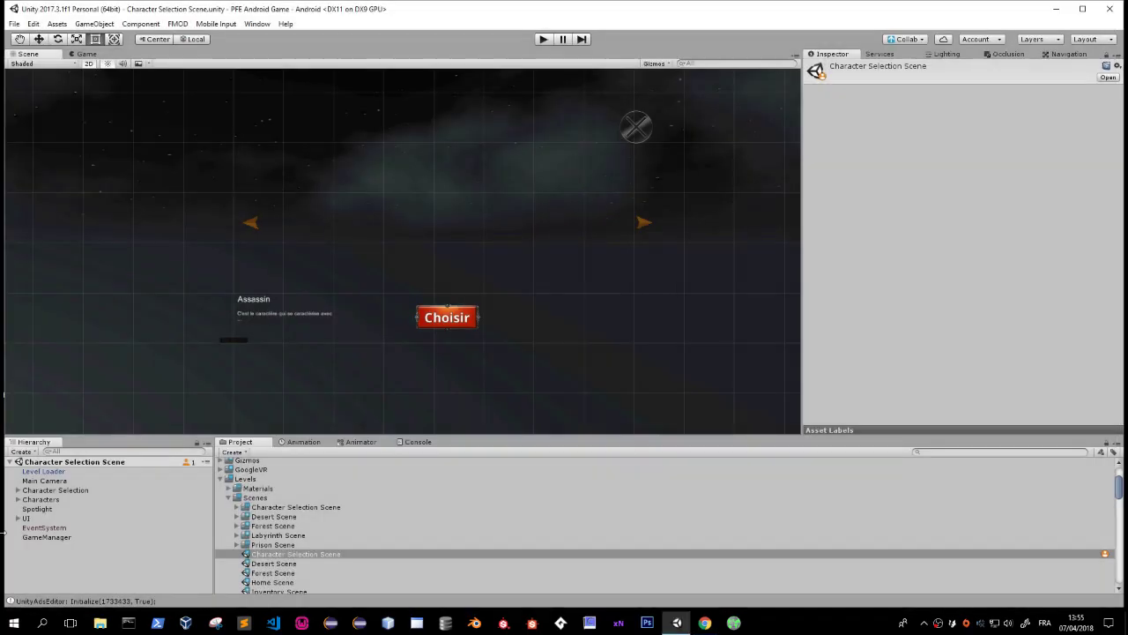
Launch the Dev Sheet workbook, maximize Excel, and select changelog cell E20.
key(super)
text(vis)
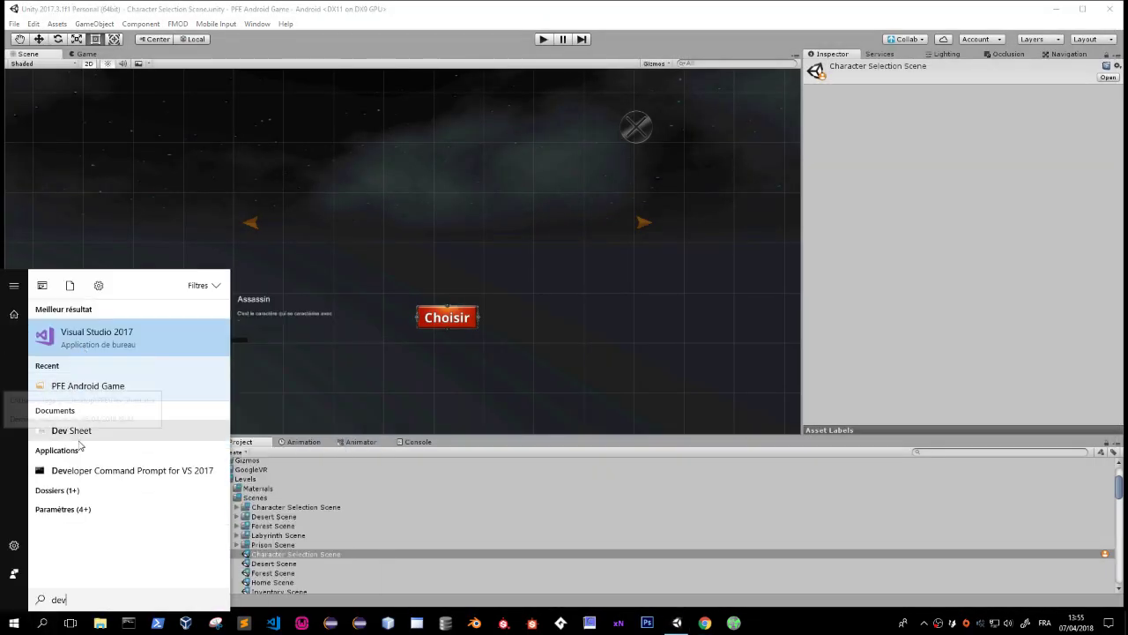
key(Escape)
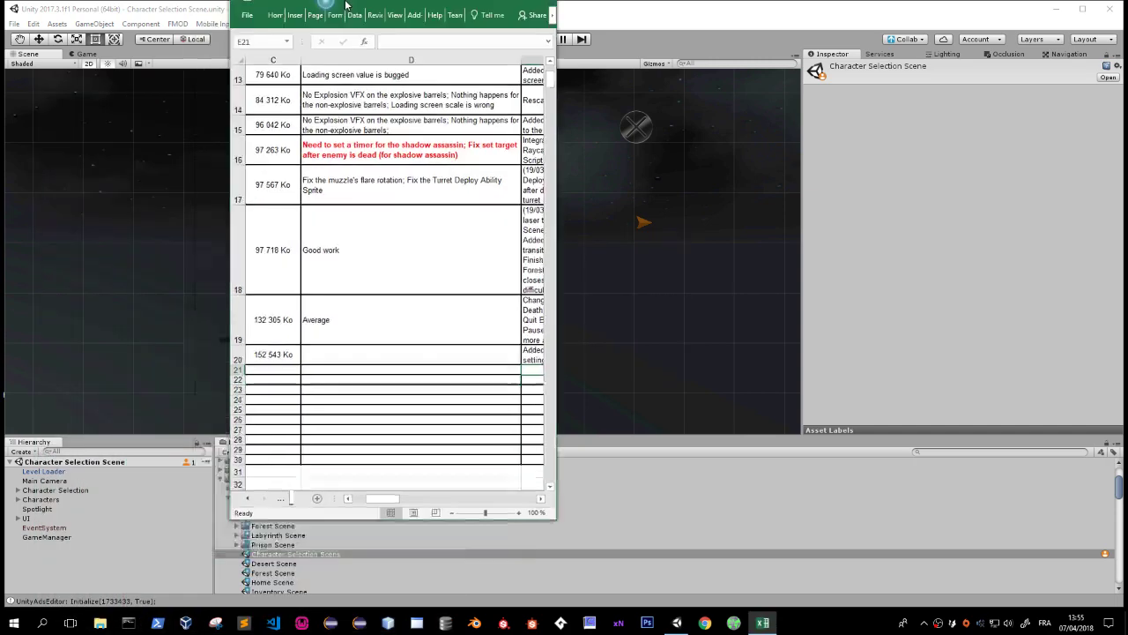
drag(151, 95, 348, 2)
click(419, 372)
Fix the wording and capitalisation of the existing v0.025 changelog text in E20.
double_click(419, 373)
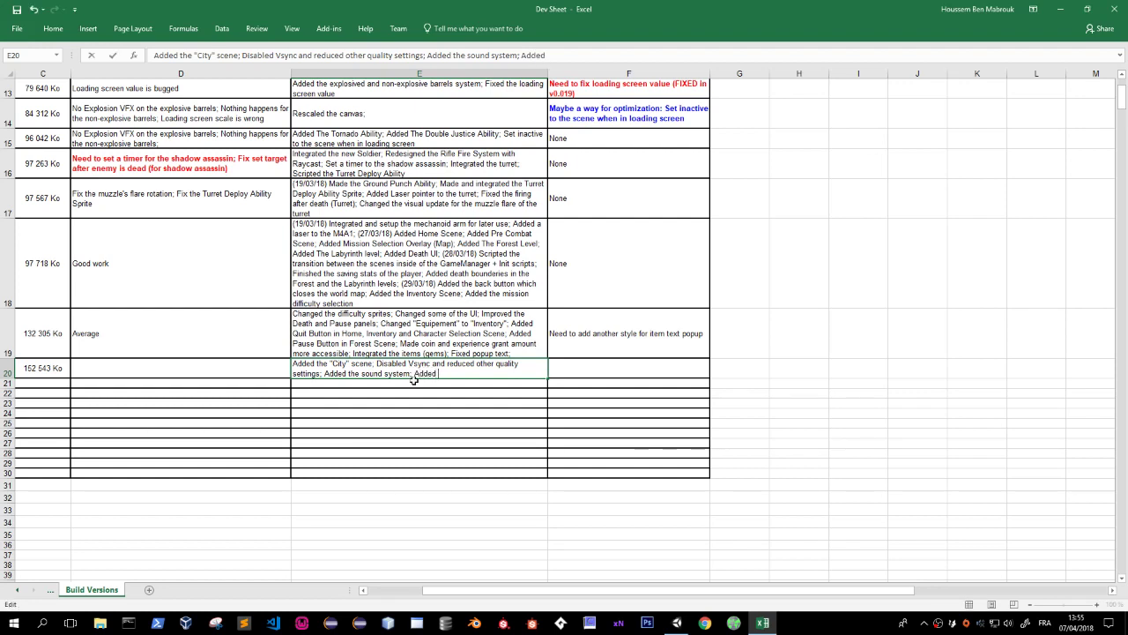
text(the new death designs)
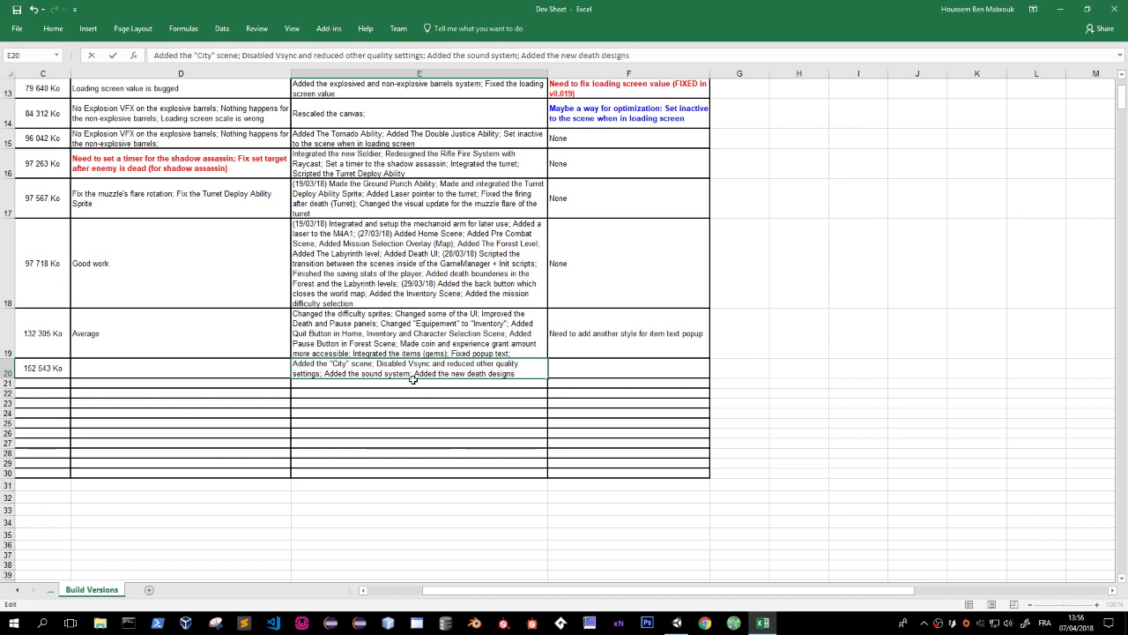
text( to C)
text(ity Sce)
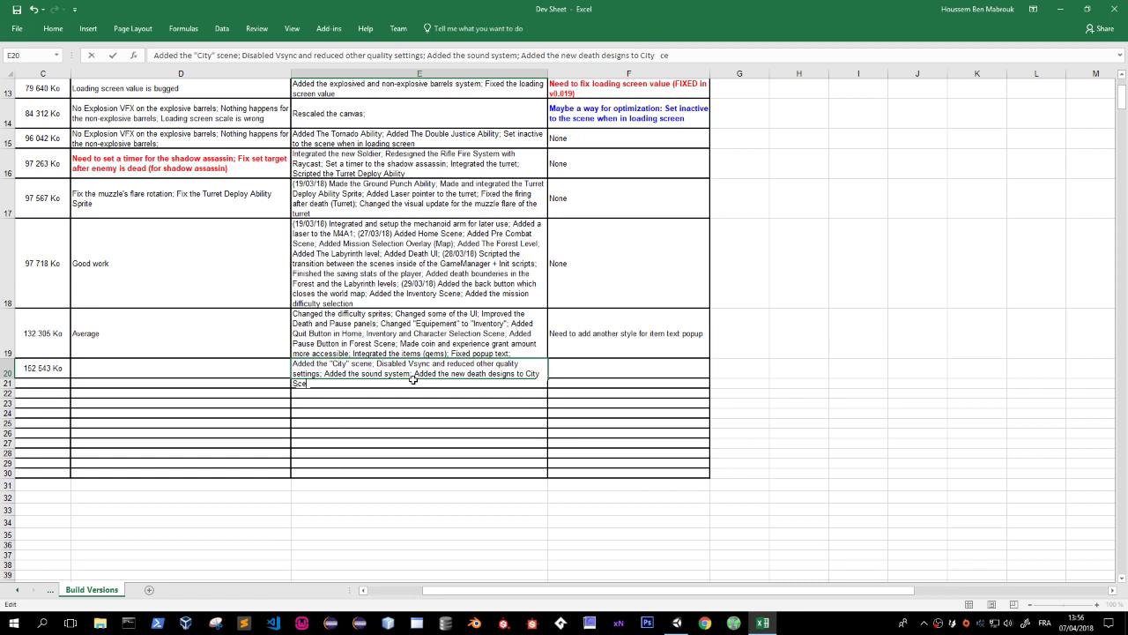
text(ne and the Desert scene)
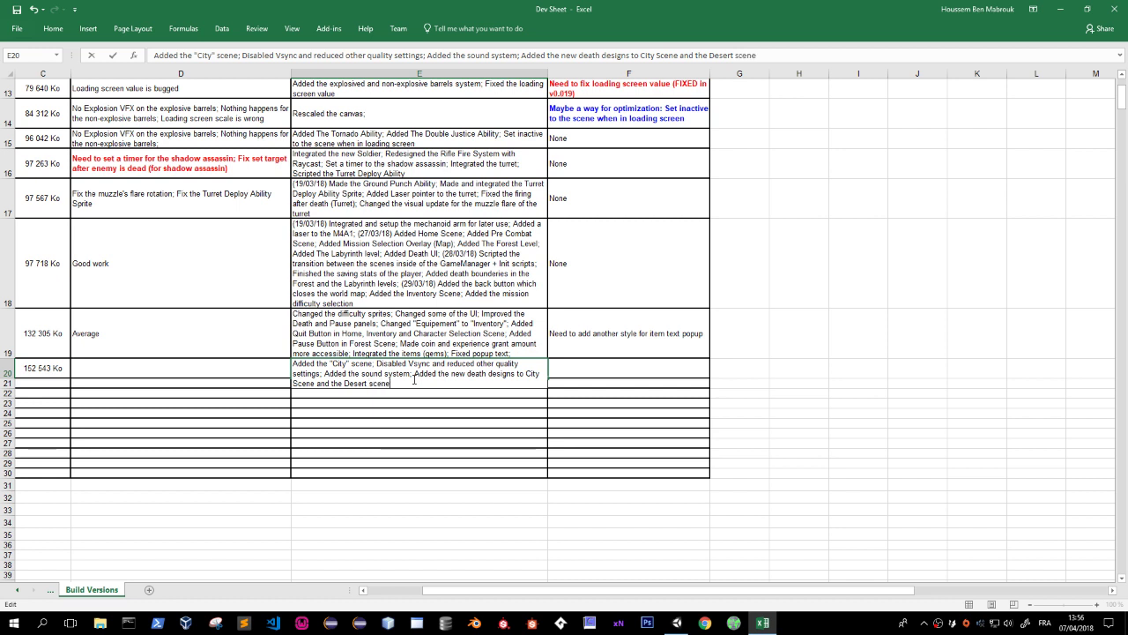
key(Delete)
text(S)
text(Th)
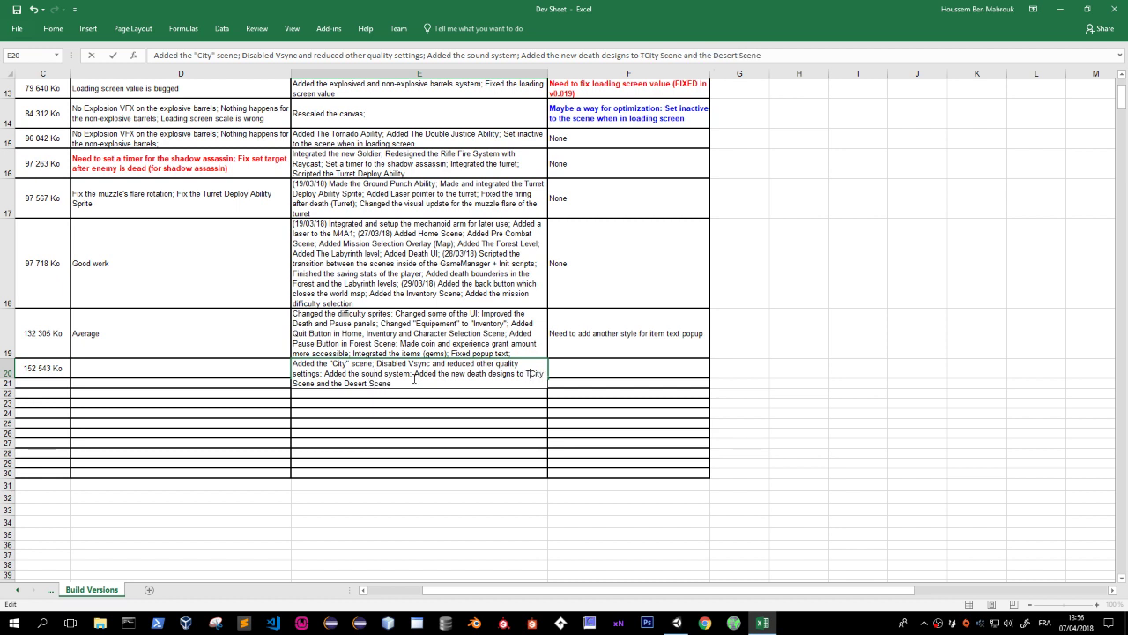
text(e)
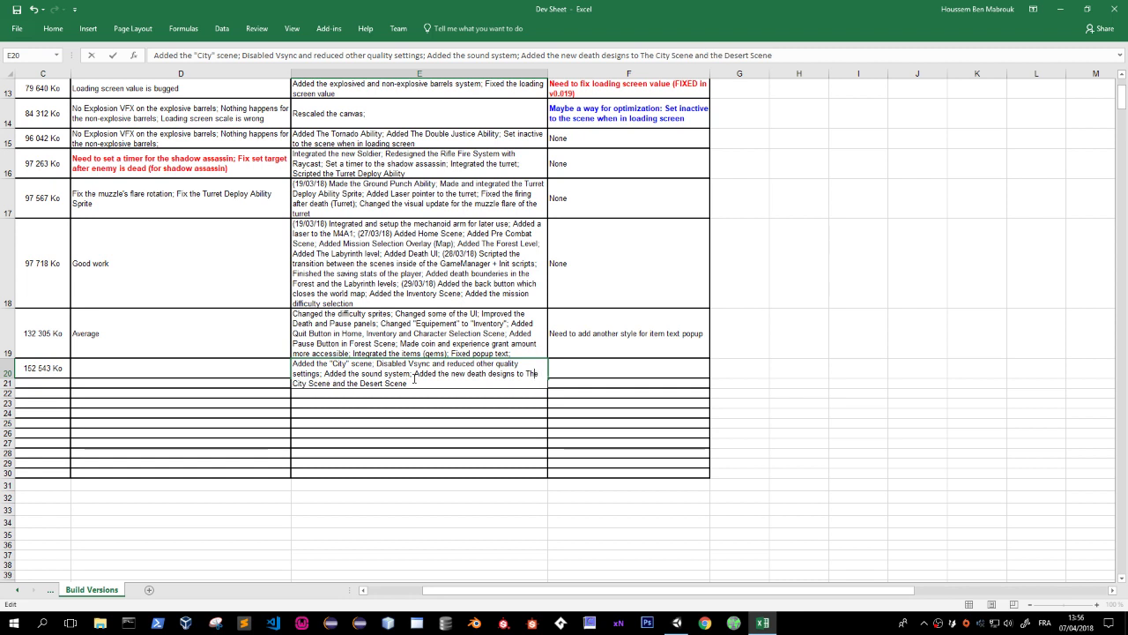
key(BackSpace)
text(tem;)
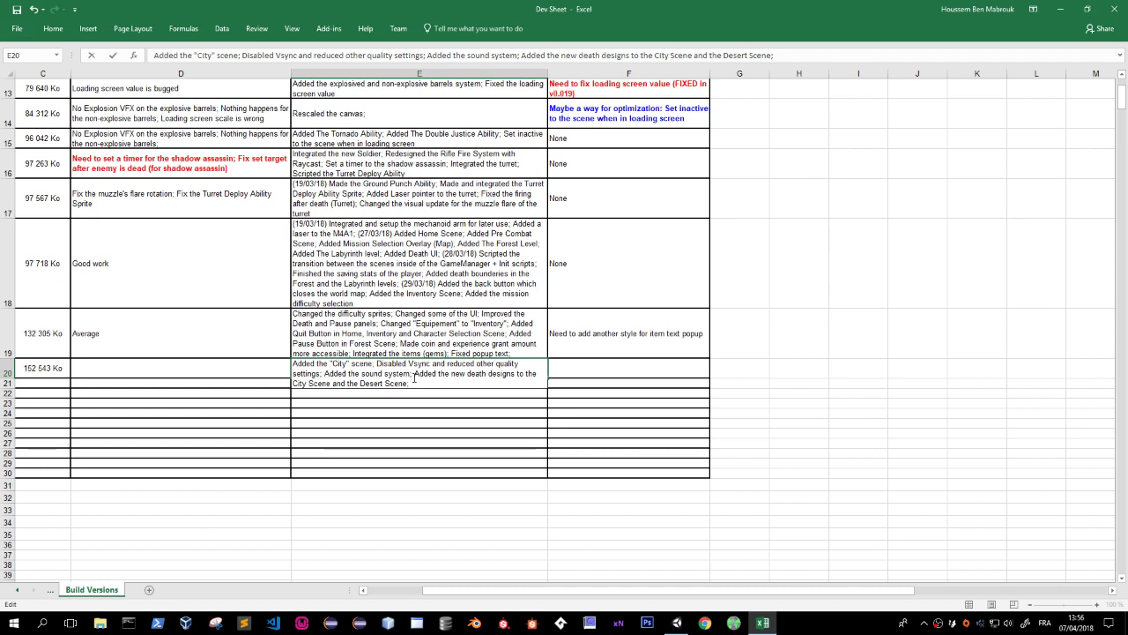
Insert 'Added the Desert scene;' before the death designs note in E20.
click(414, 374)
text(Added )
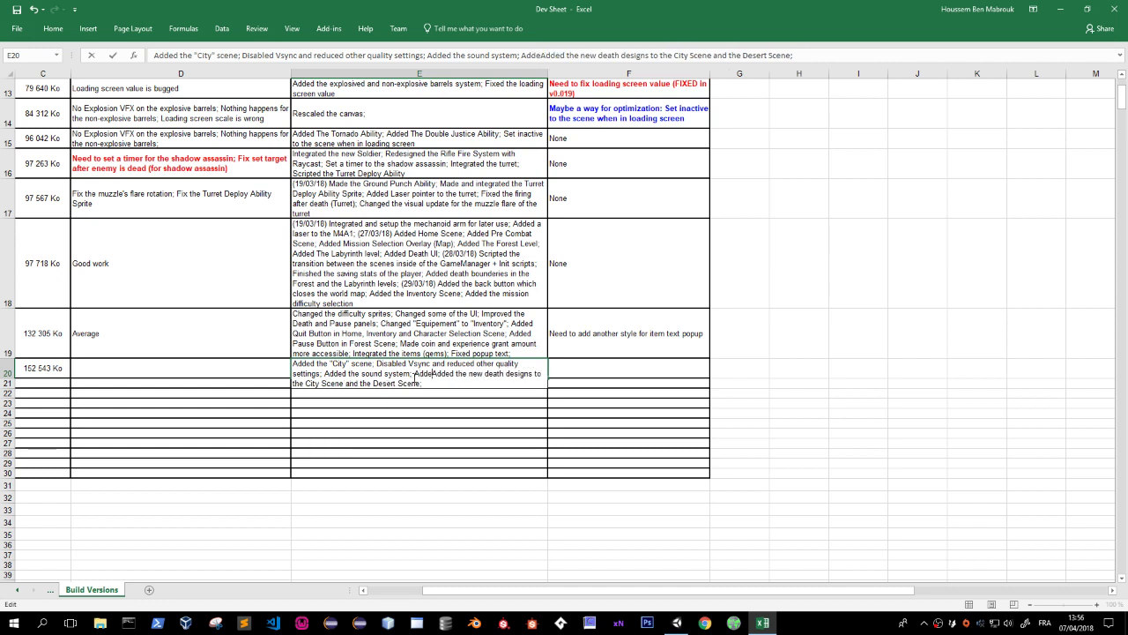
text(the )
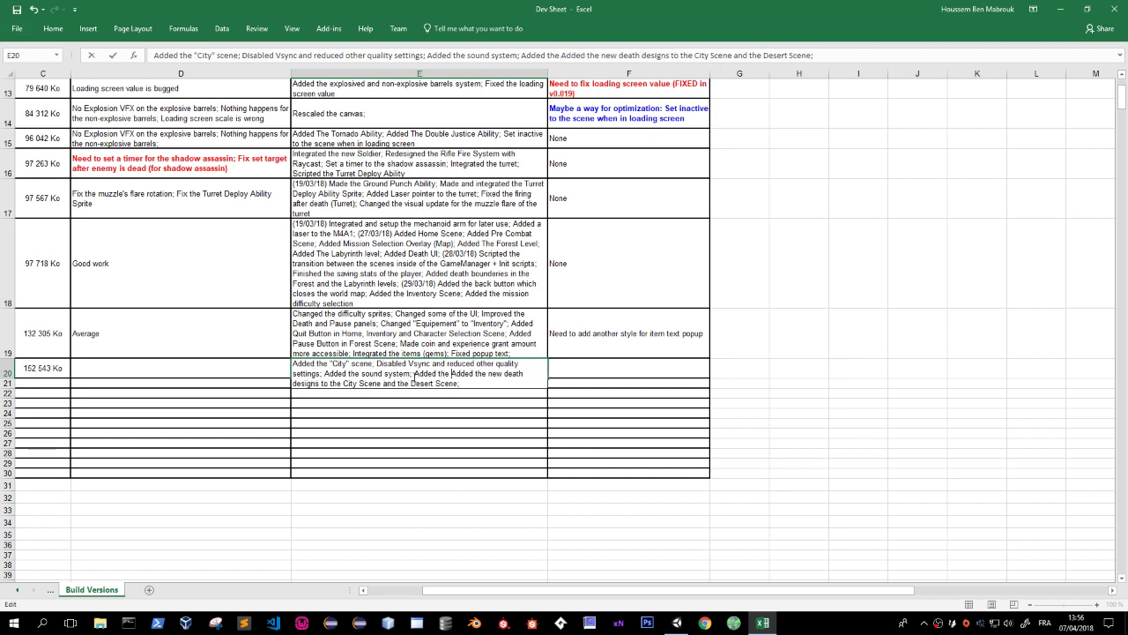
text(Desert )
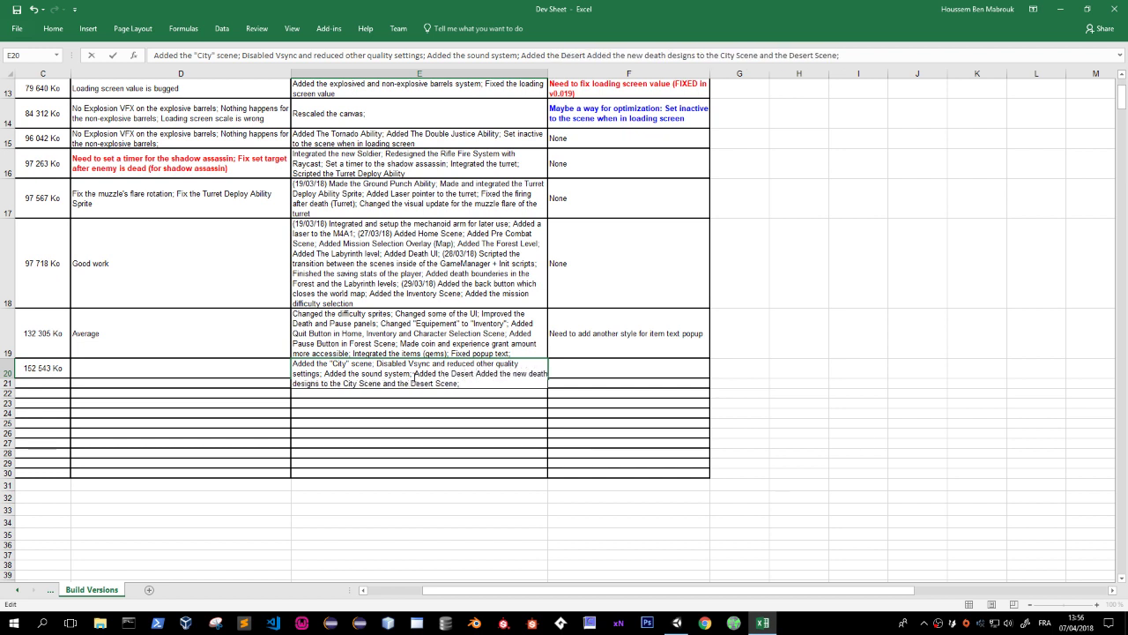
text(scene;)
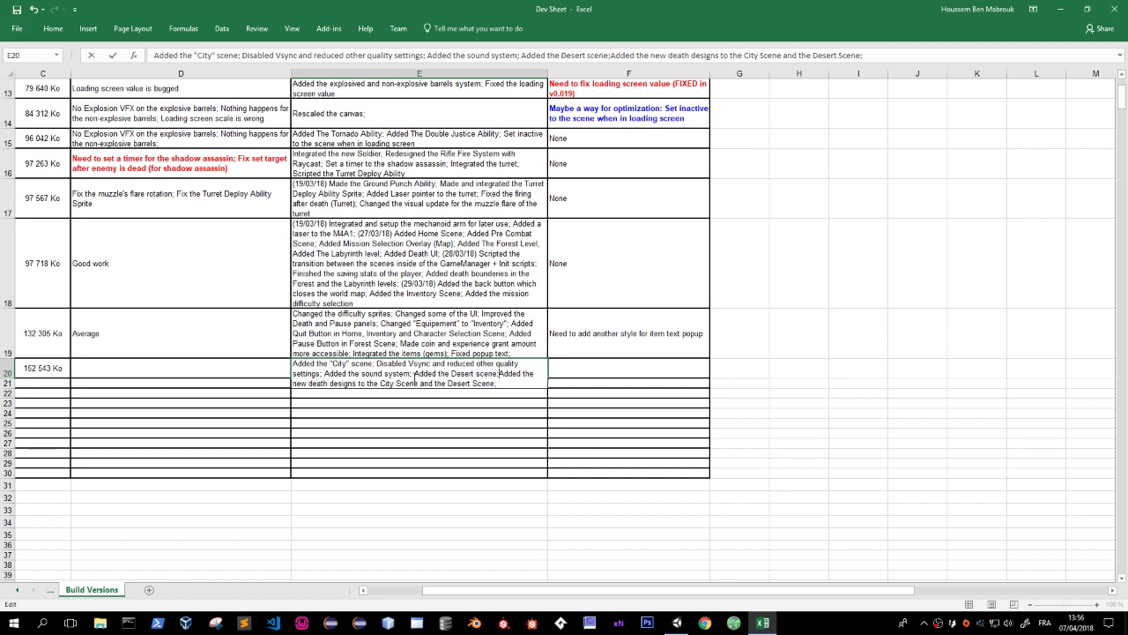
key(ctrl+Return)
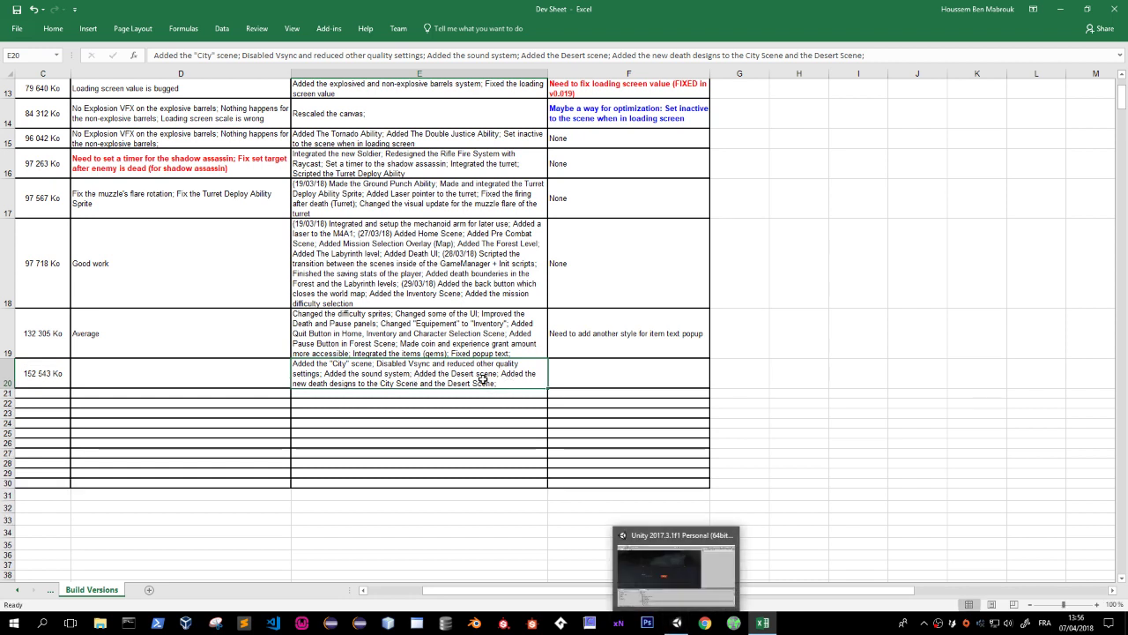
Append 'Added another style for text popup to item drops;' to E20, then return to Unity.
double_click(518, 383)
text(ded)
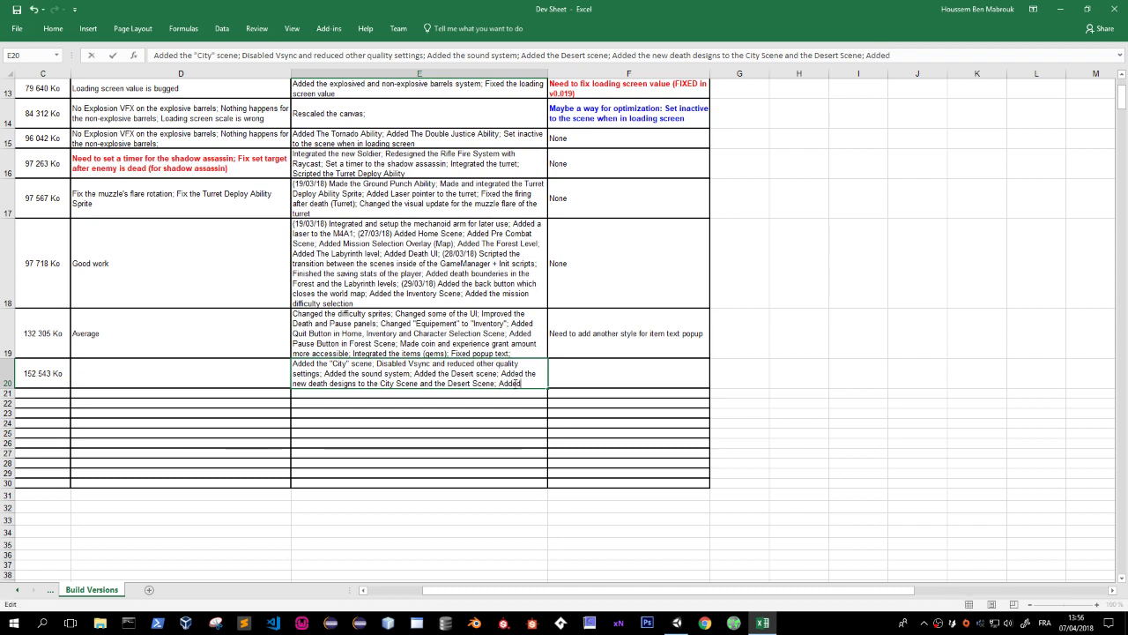
text( another)
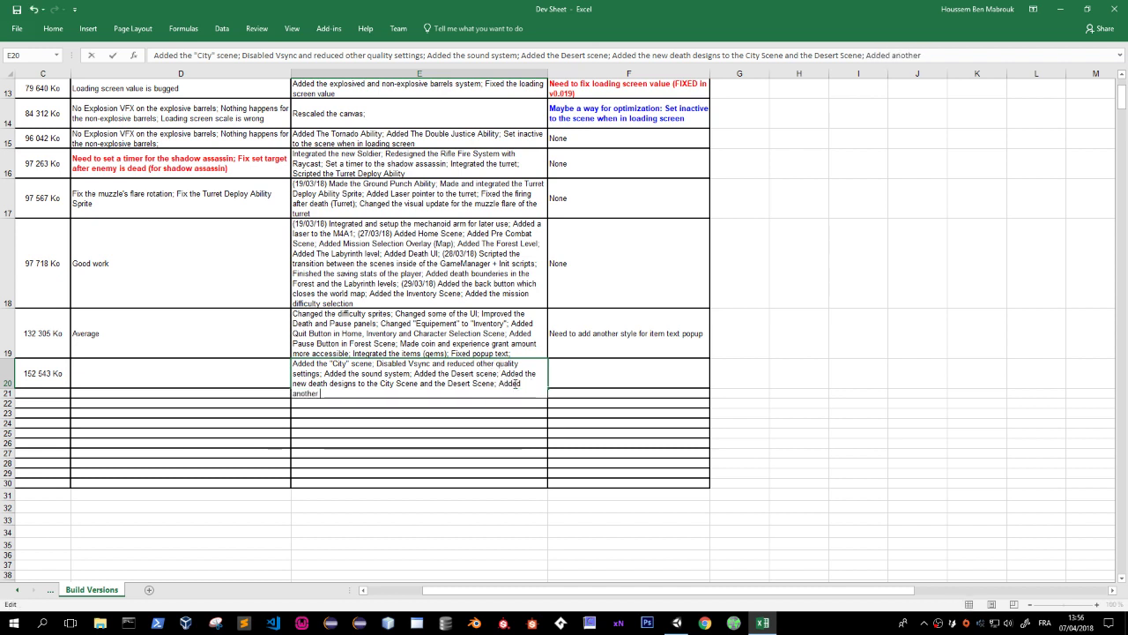
text( style for )
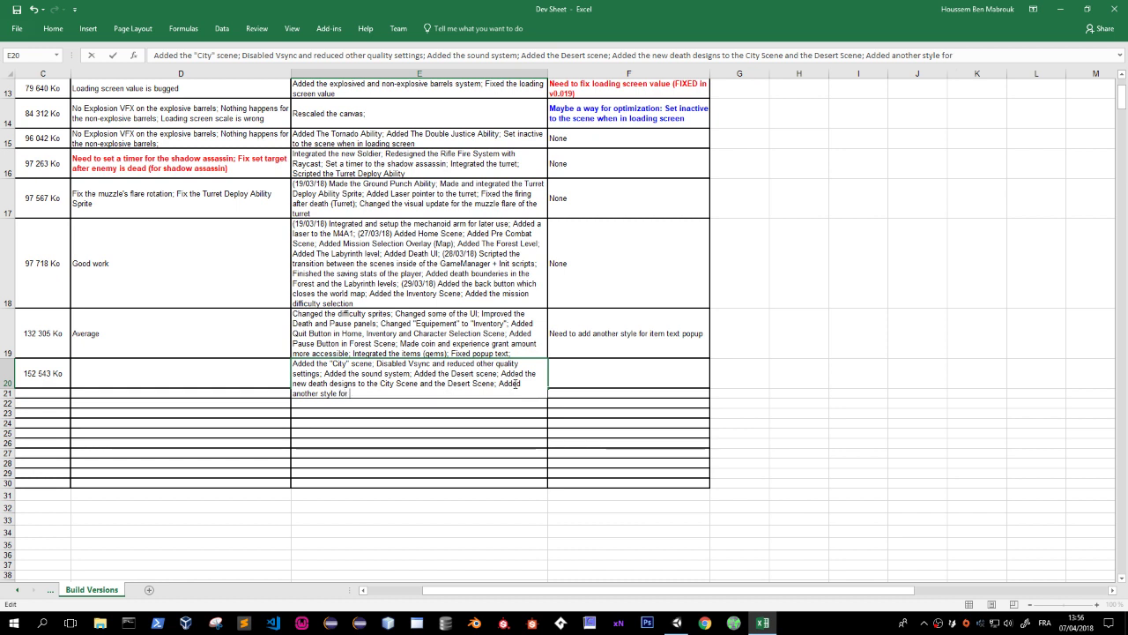
text(text popup)
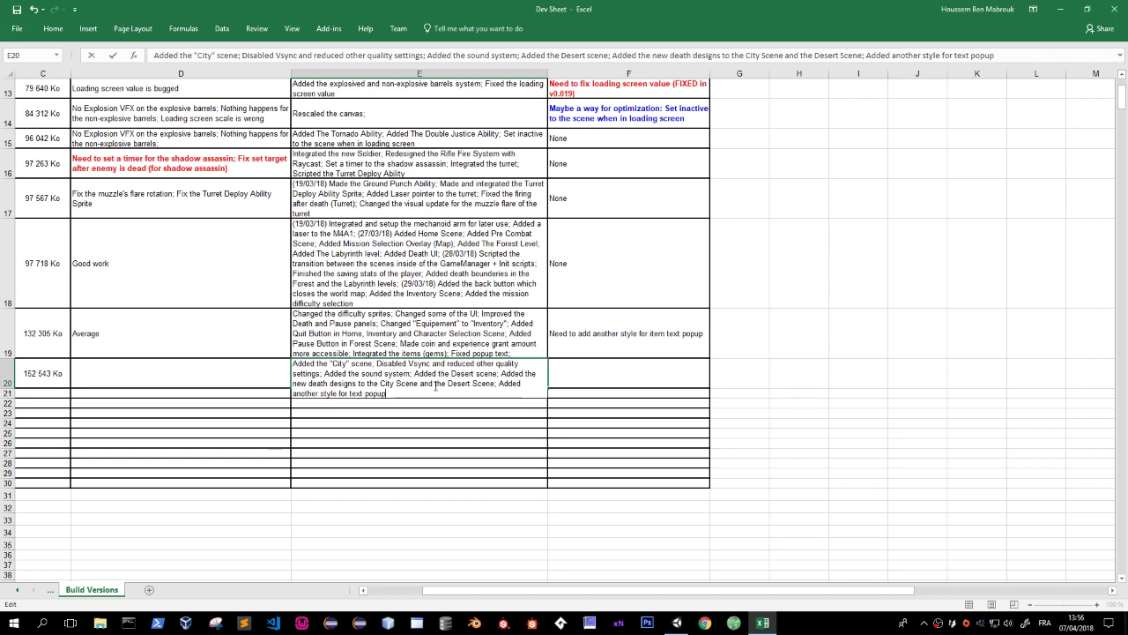
text( to item)
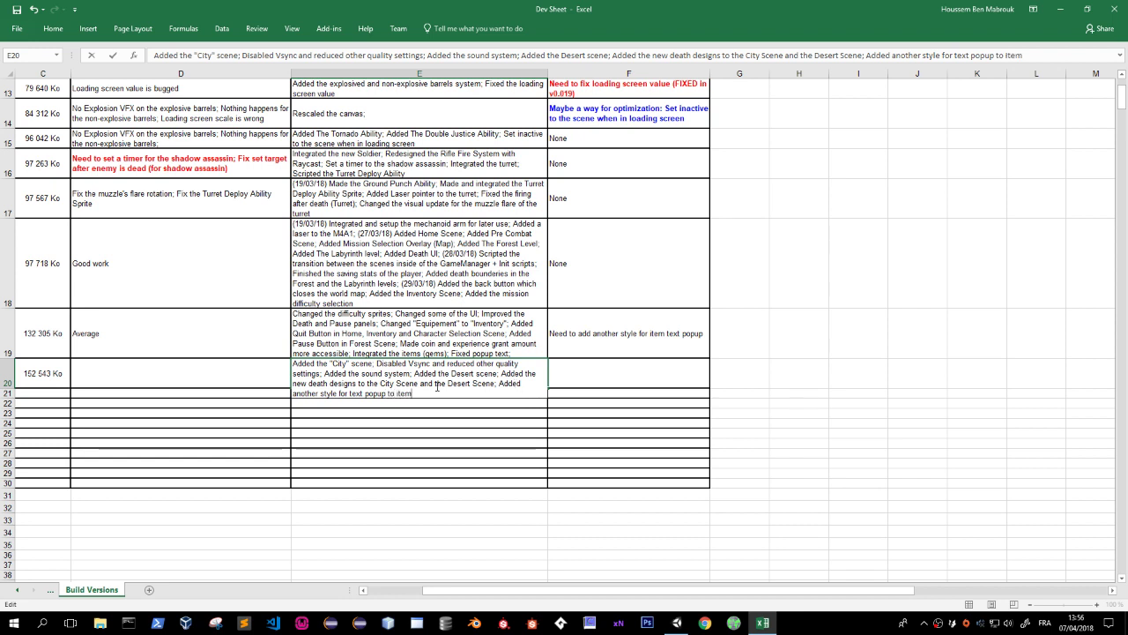
text( drops)
text(;)
text( drop)
text(s)
key(ctrl+Return)
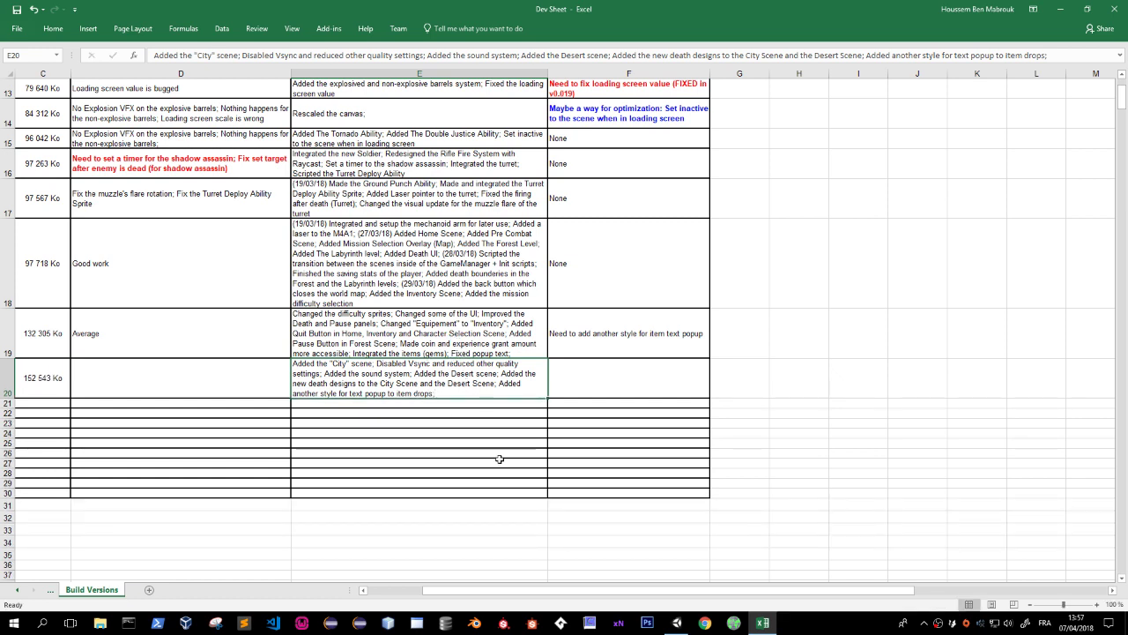
click(677, 622)
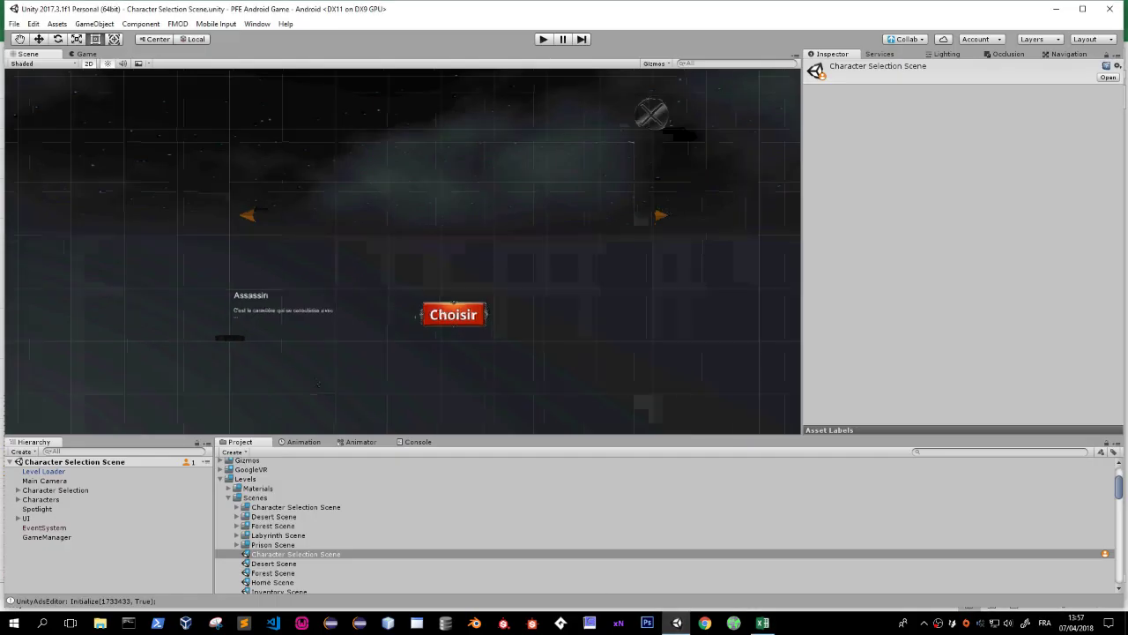
key(alt+Tab)
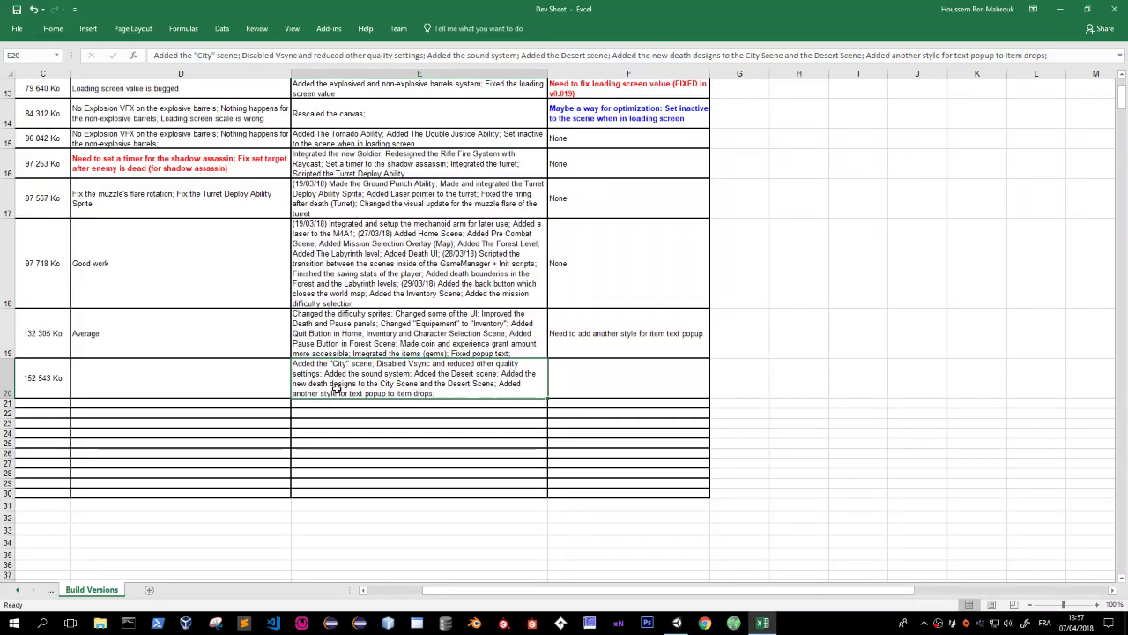
scroll(227, 347, left, 2)
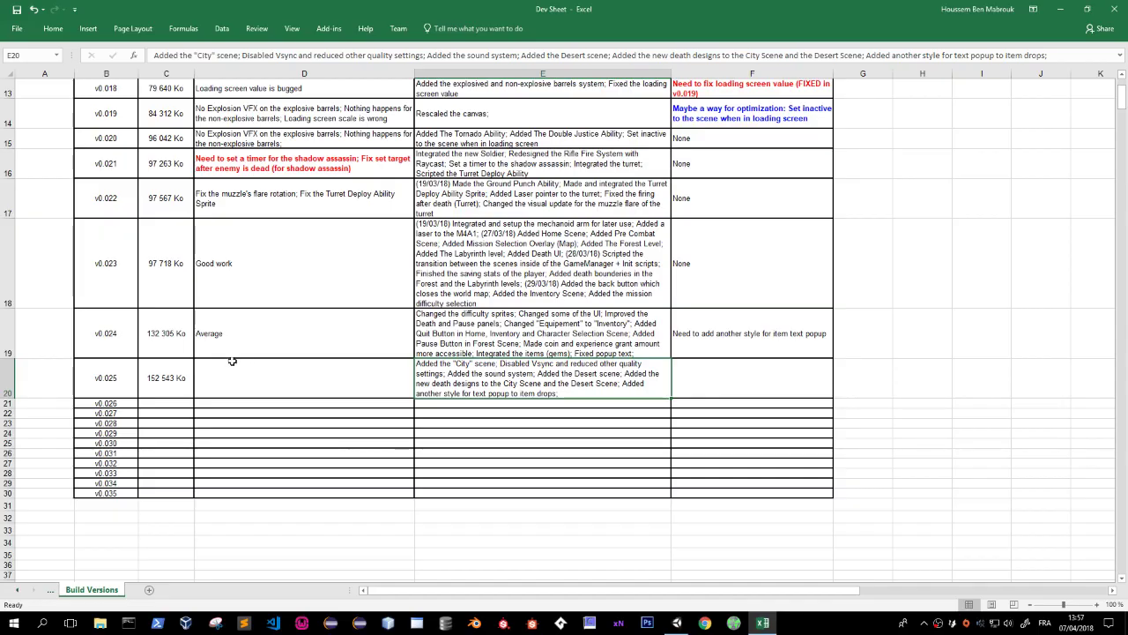
key(alt+Tab)
Enter Play mode, choose the Assassin, pick the forest level on the Aventure map, and start AU COMBAT.
middle_drag(268, 278, 297, 346)
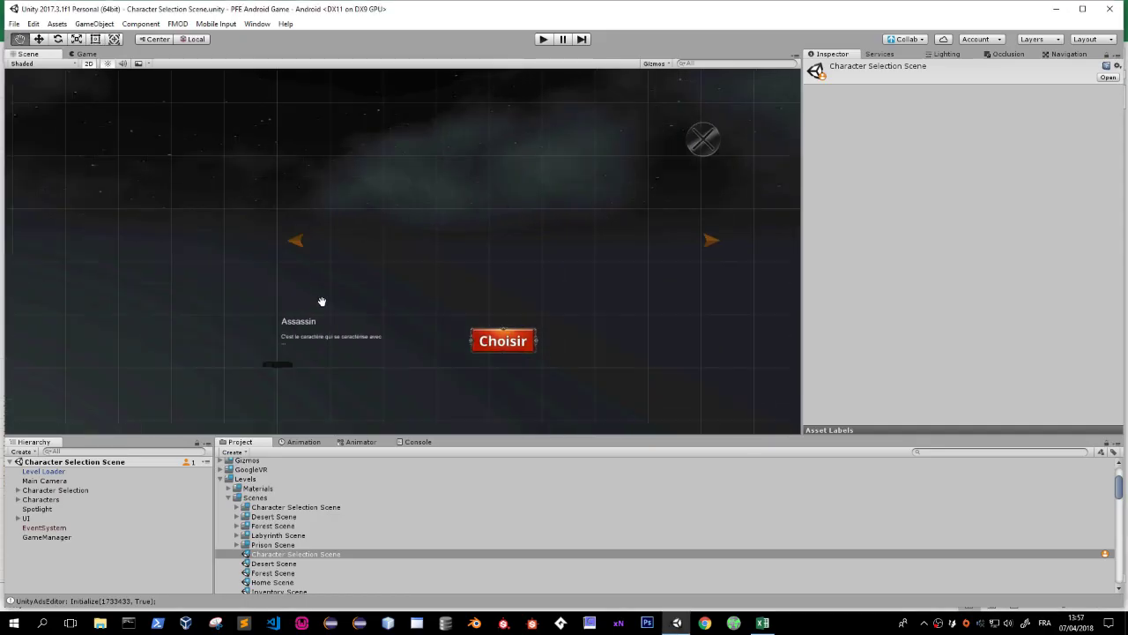
middle_drag(497, 378, 465, 331)
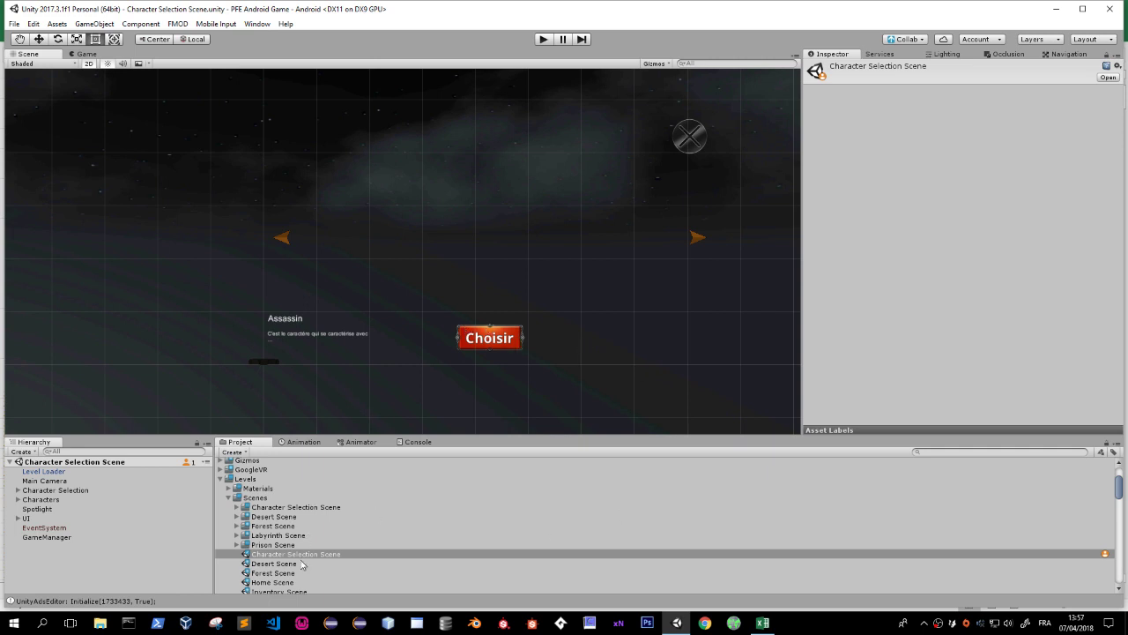
middle_drag(381, 363, 360, 360)
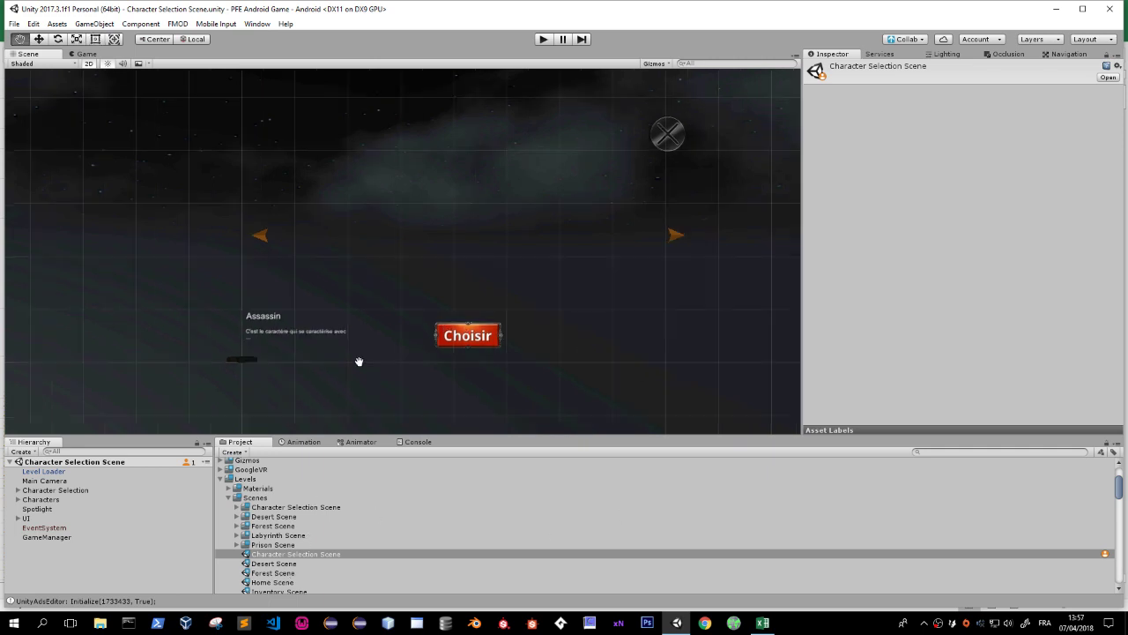
click(541, 39)
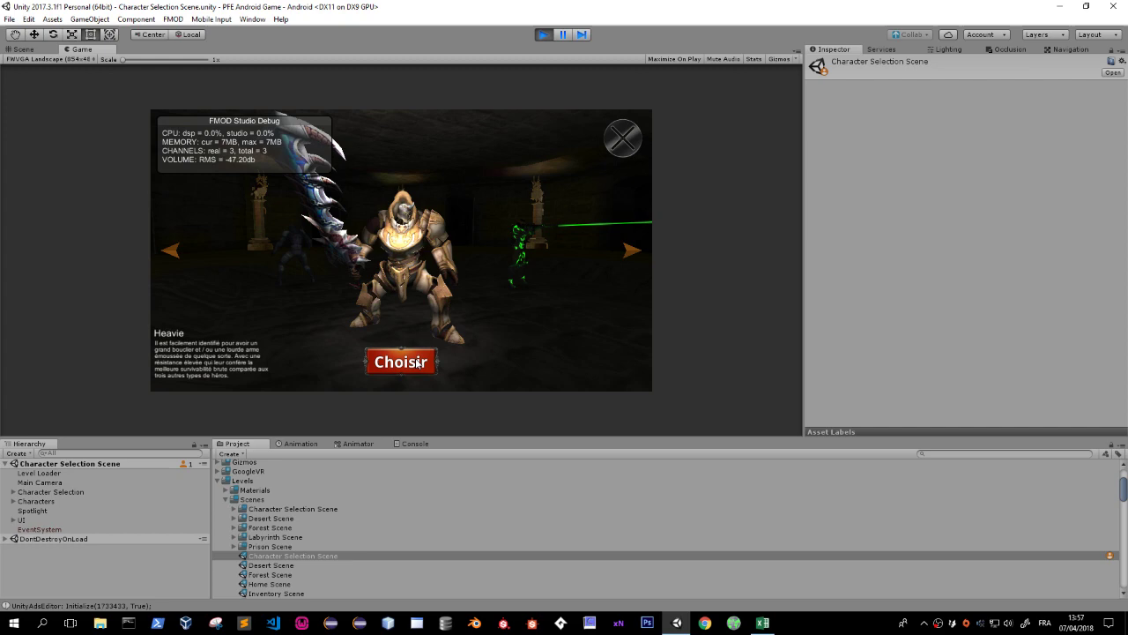
click(408, 359)
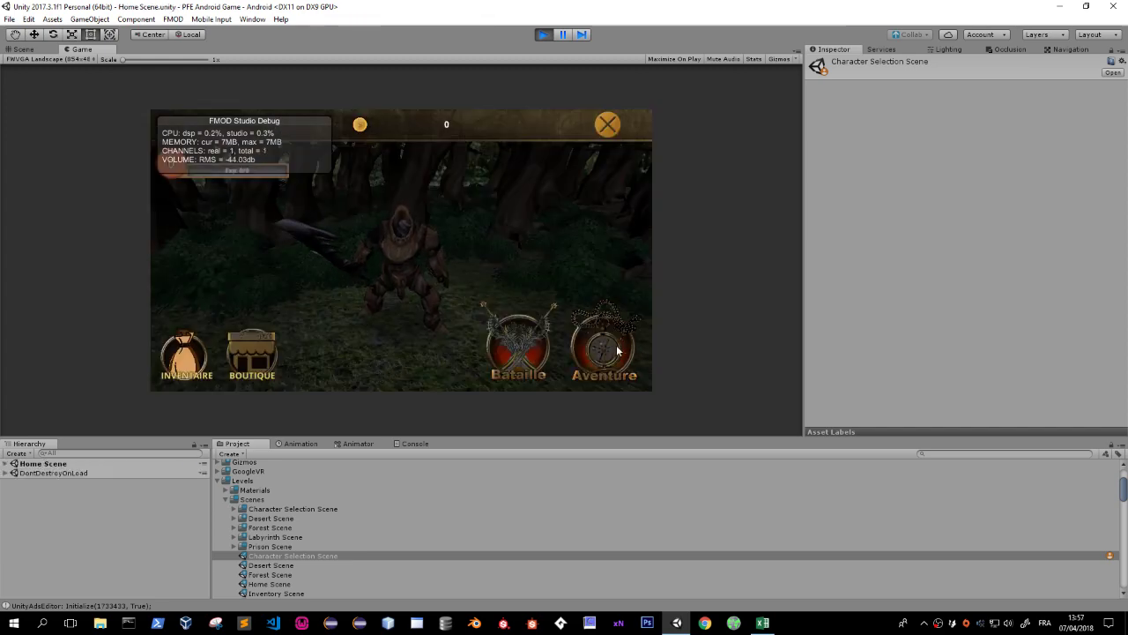
click(615, 350)
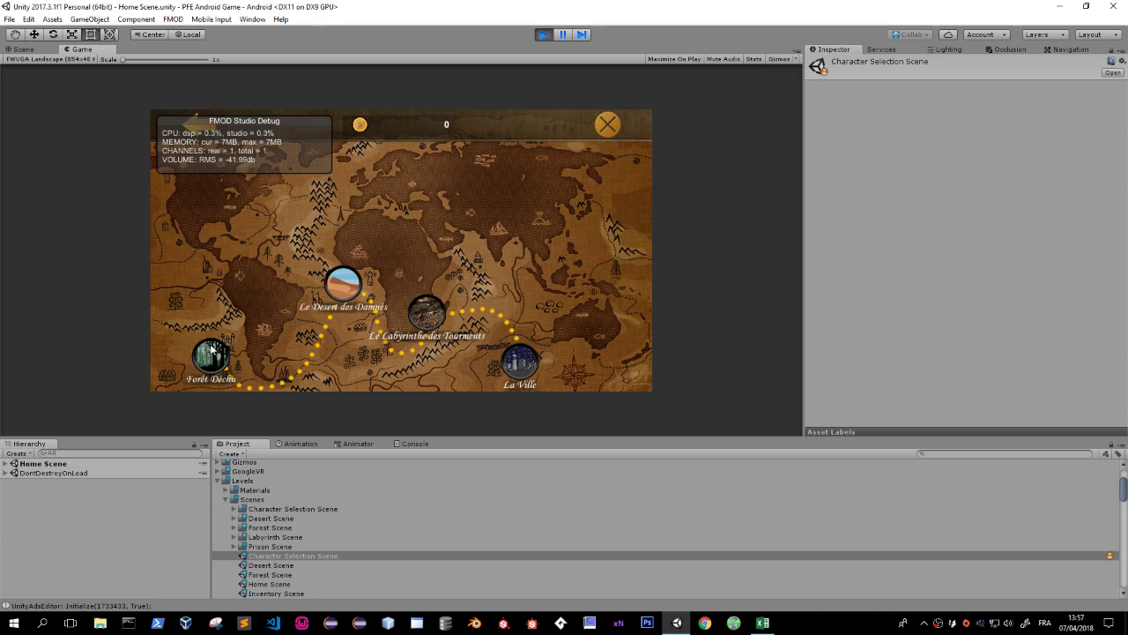
click(212, 349)
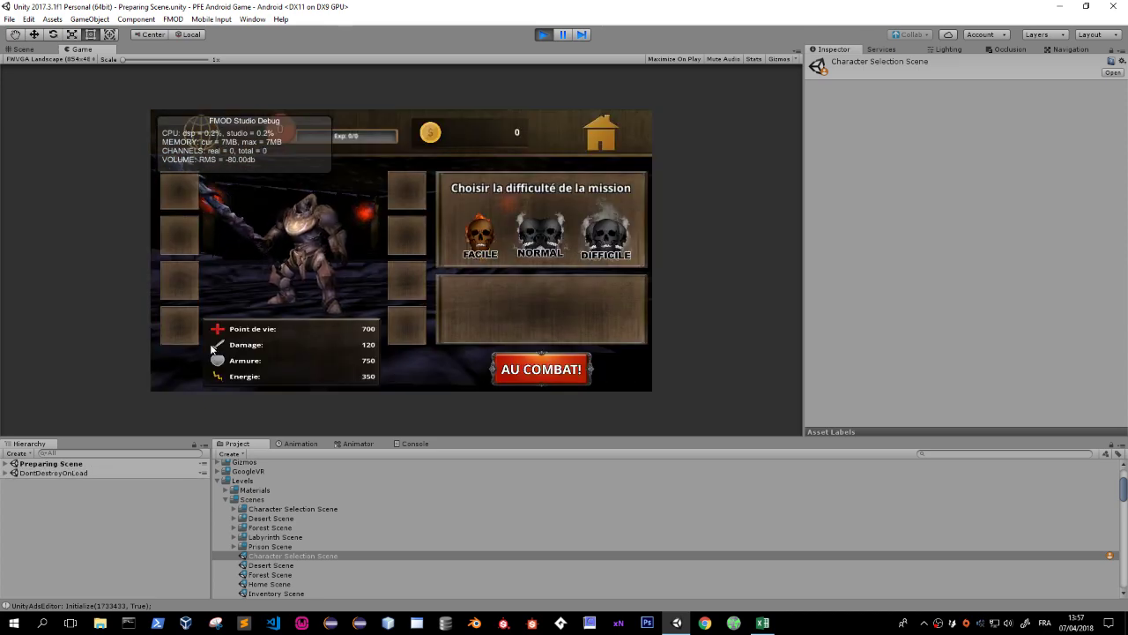
click(555, 374)
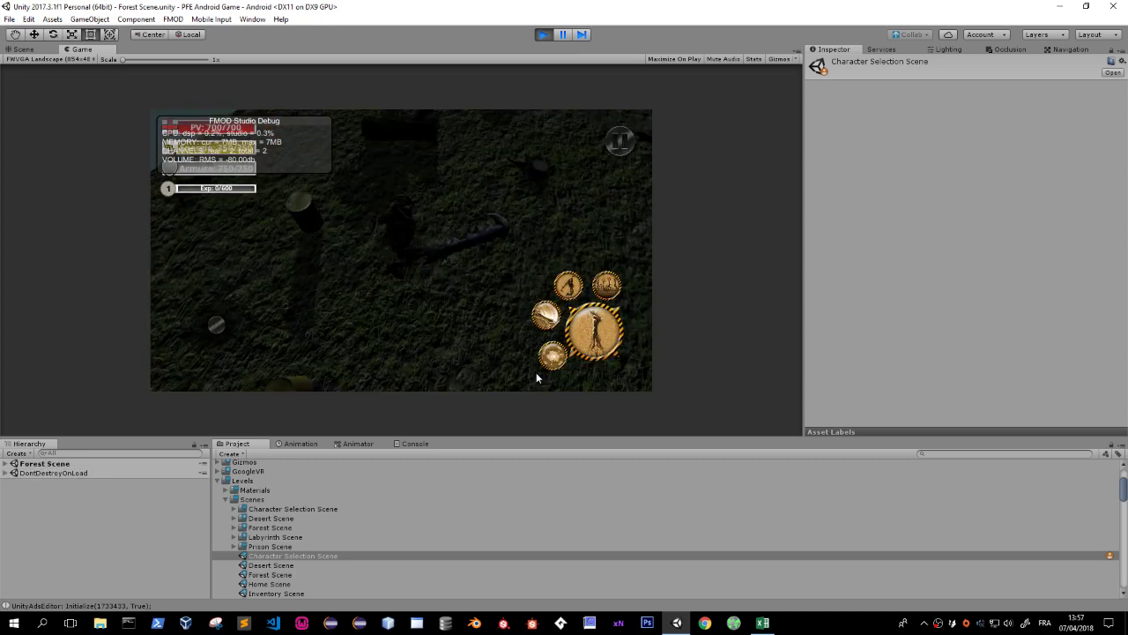
Walk into the forest and attack the first enemy until it dies.
drag(229, 320, 278, 275)
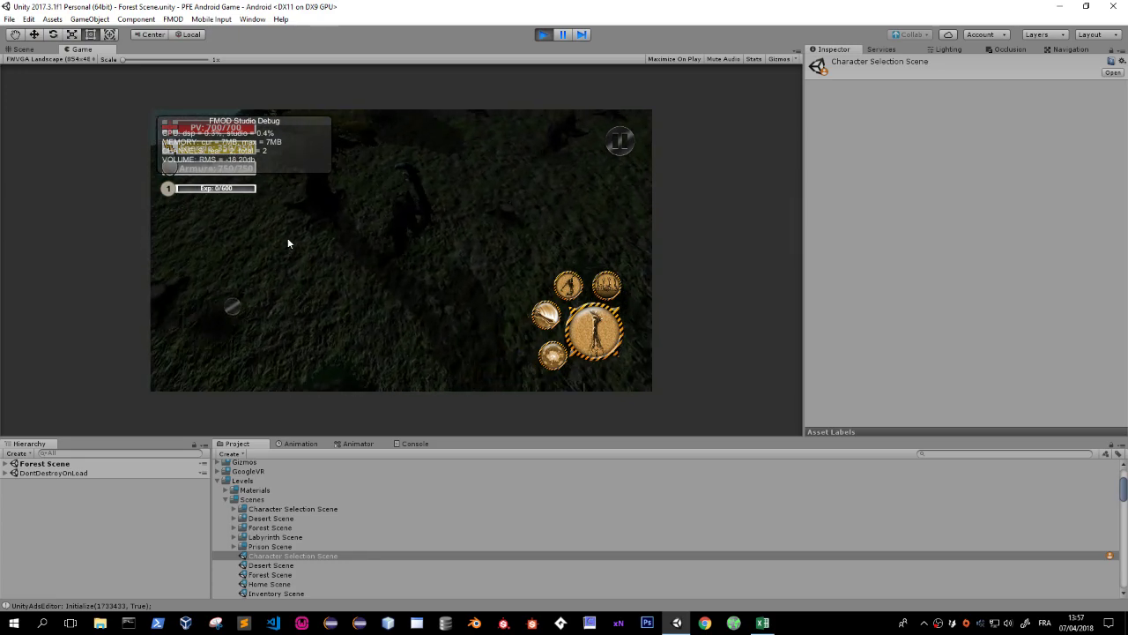
drag(278, 275, 266, 232)
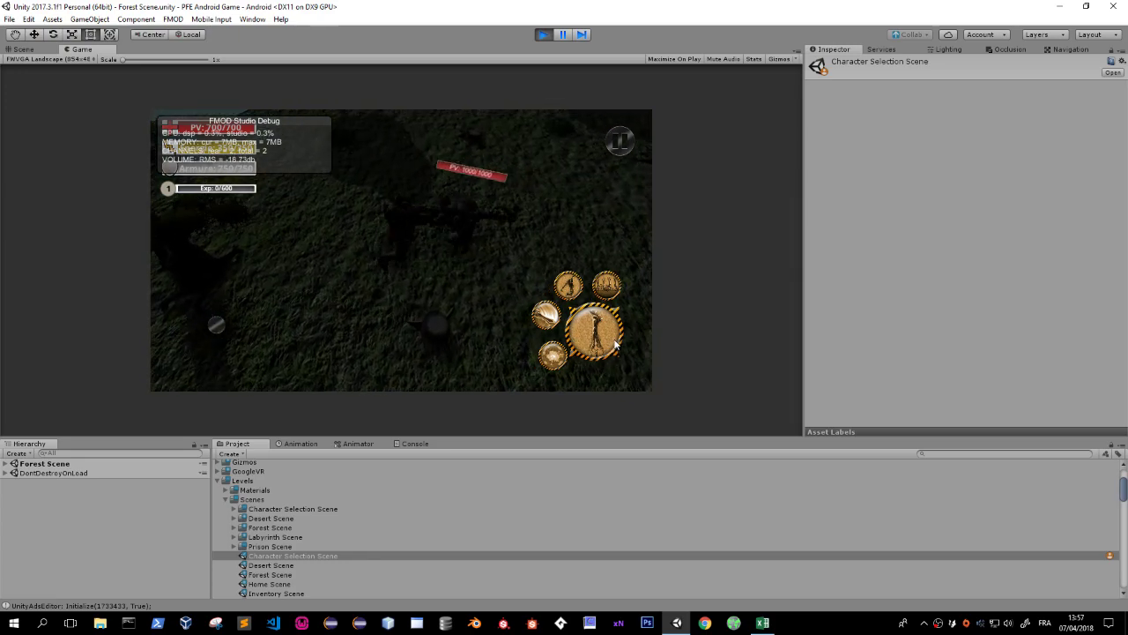
click(615, 344)
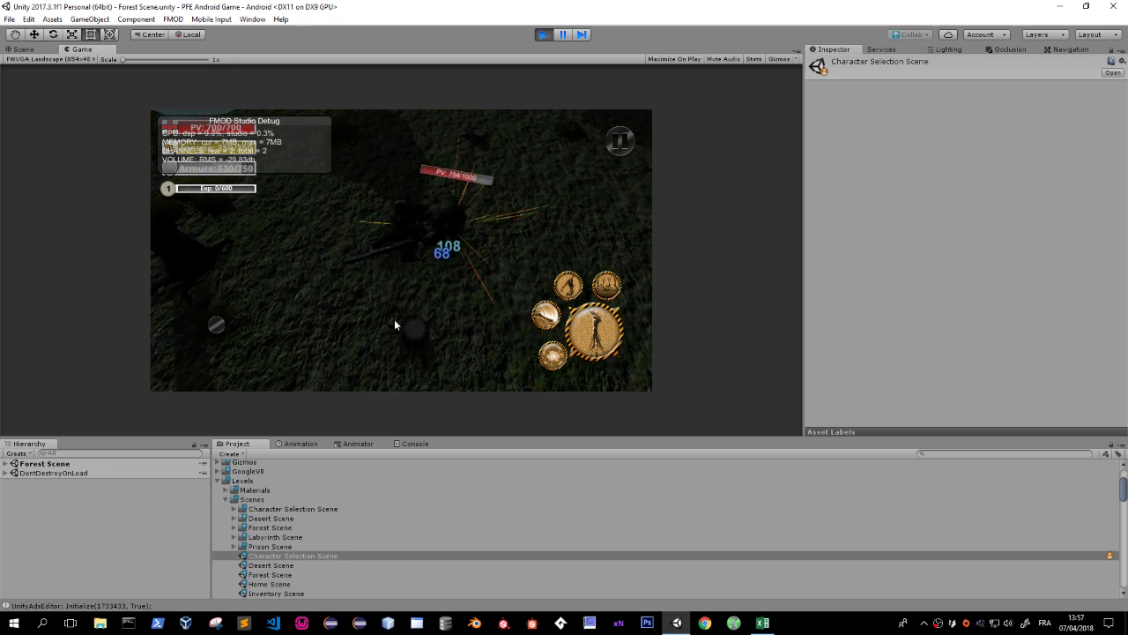
click(588, 338)
click(584, 340)
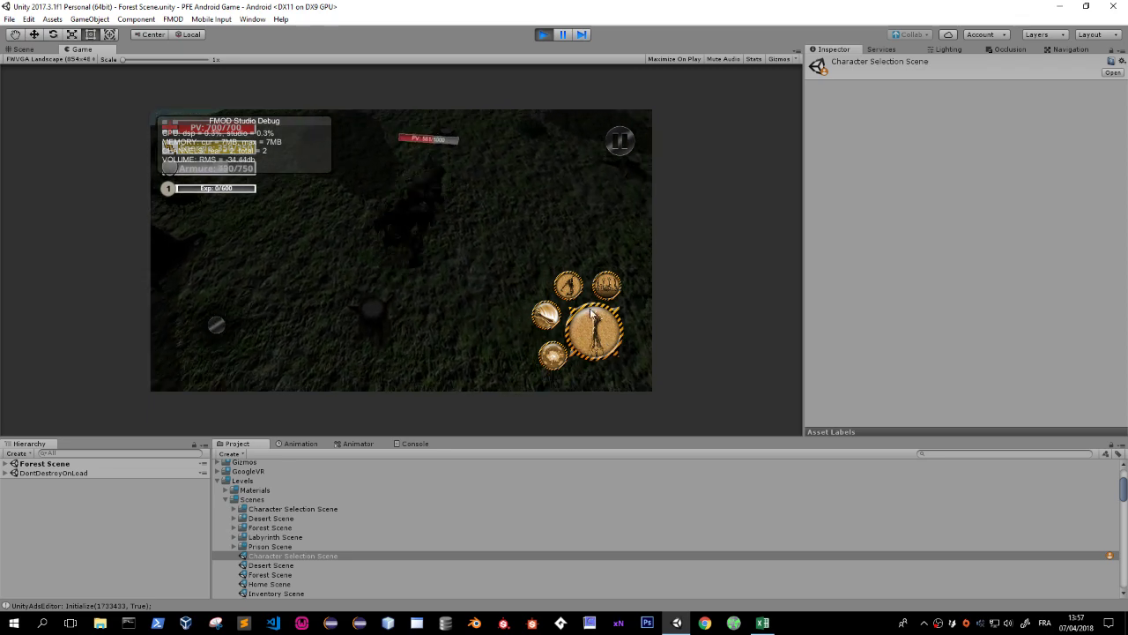
click(586, 326)
click(587, 328)
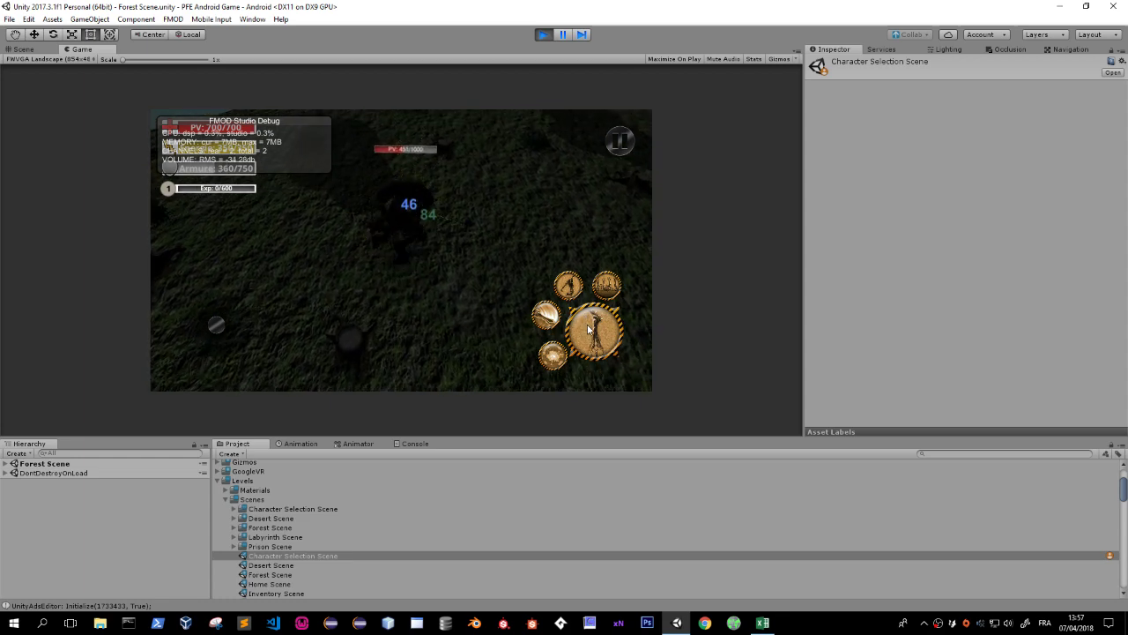
click(589, 330)
click(587, 330)
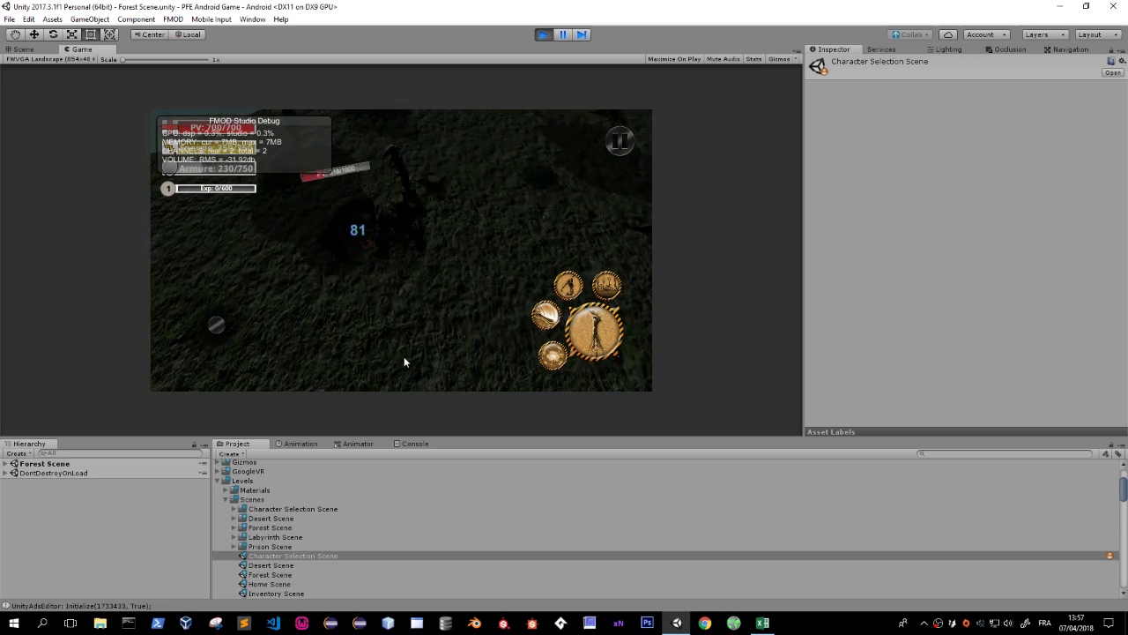
click(612, 355)
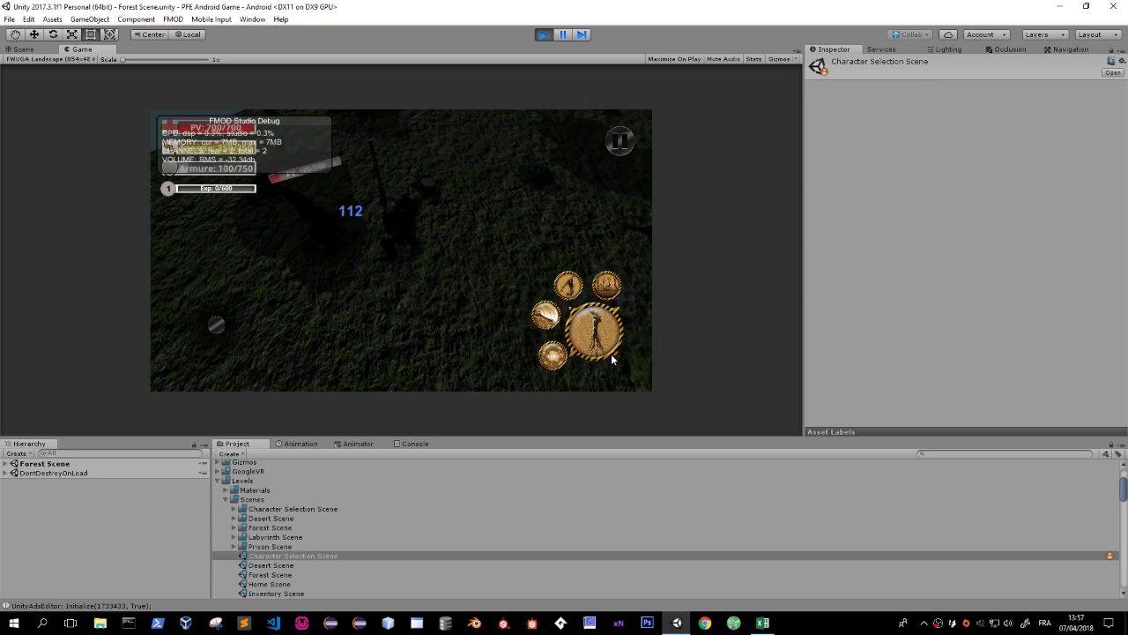
click(612, 361)
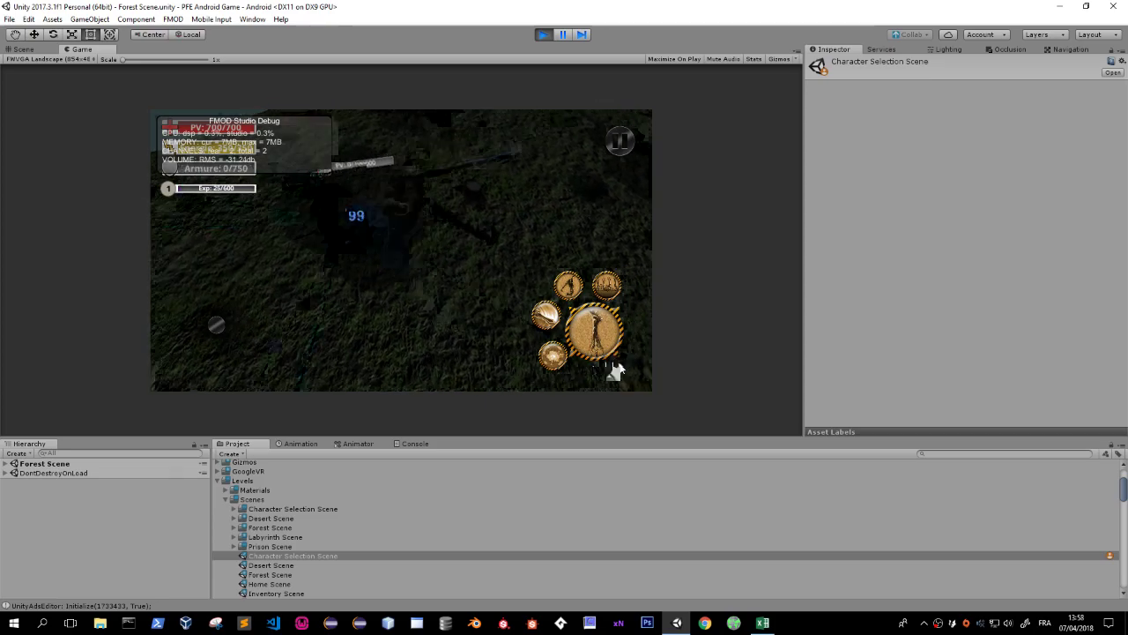
Defeat the next enemy with attacks and a skill, then stop Play mode.
mouse_move(216, 324)
mouse_down()
mouse_move(353, 393)
mouse_move(351, 164)
mouse_up()
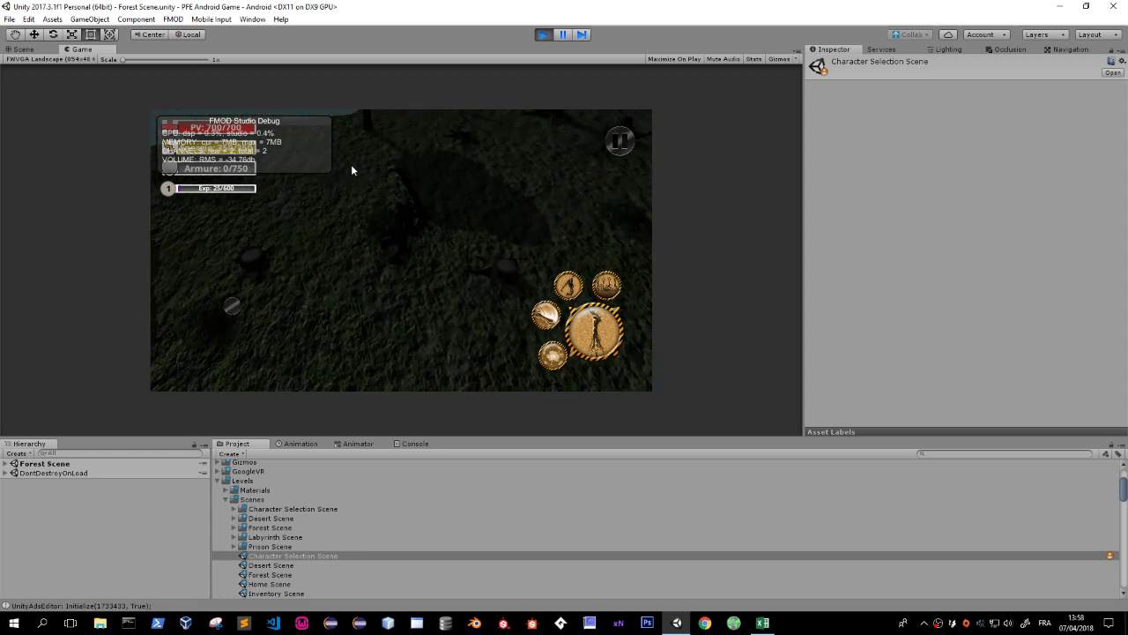
drag(350, 164, 461, 176)
click(592, 328)
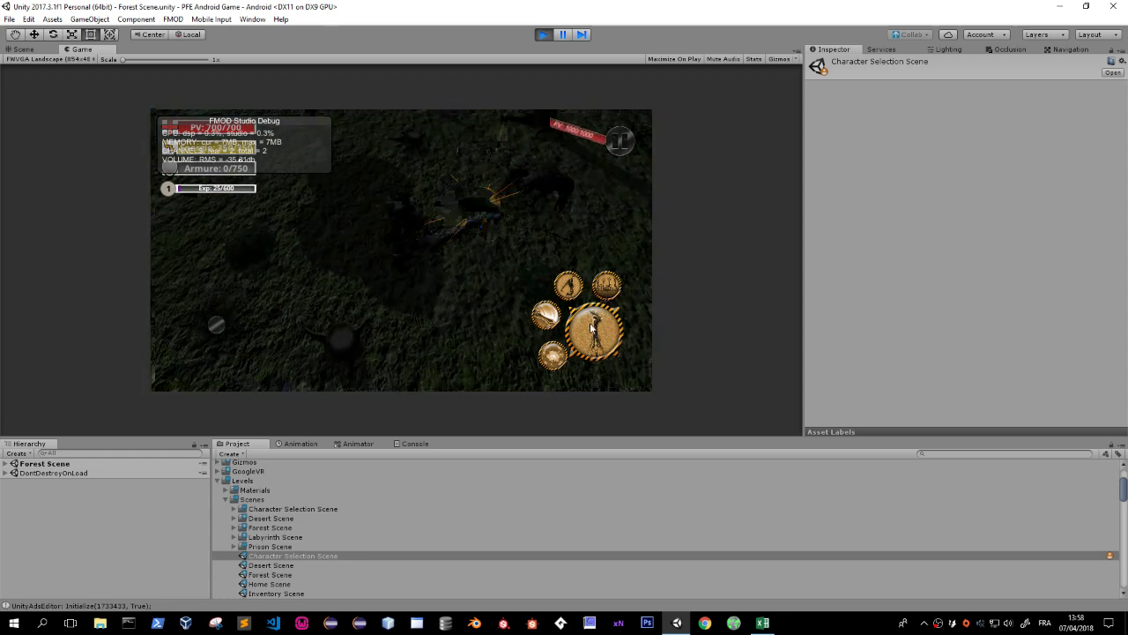
click(590, 329)
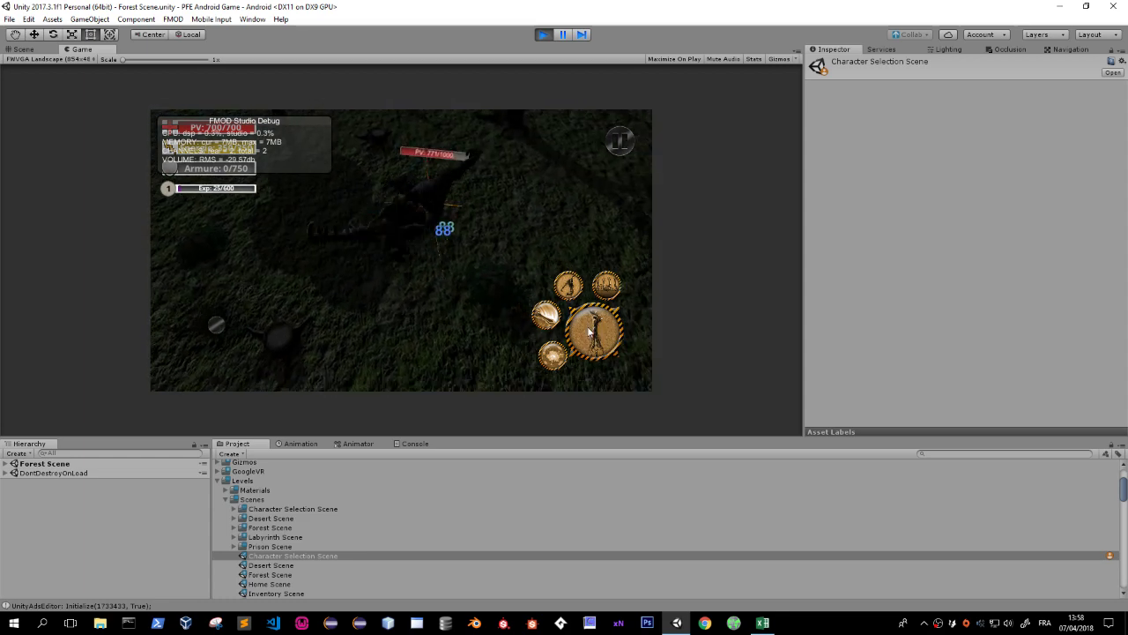
click(590, 331)
click(580, 363)
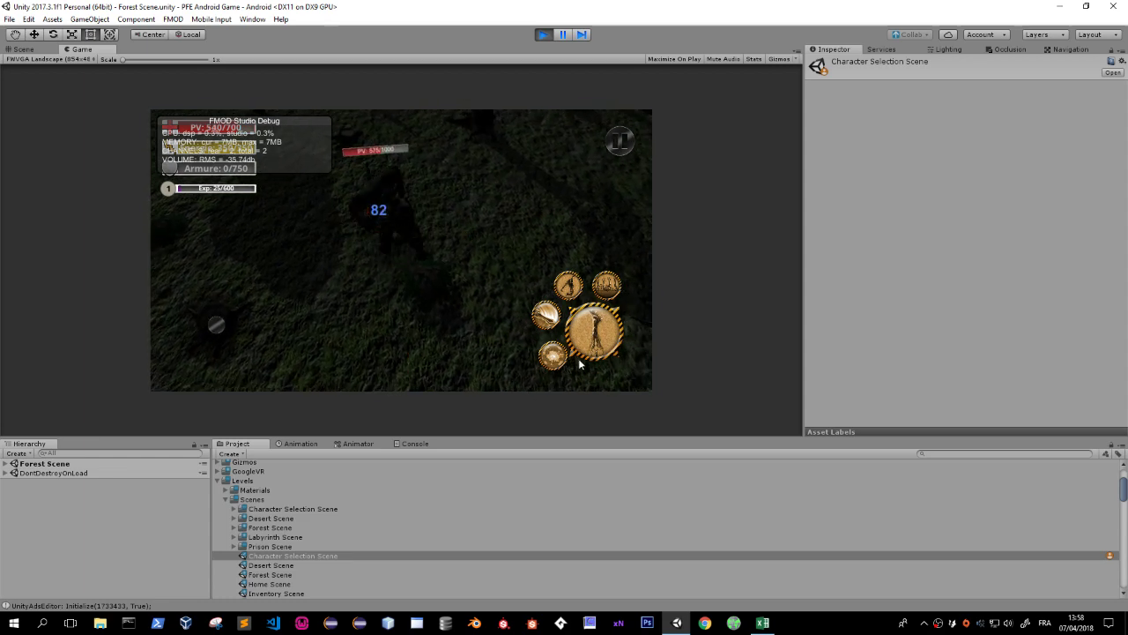
click(596, 333)
click(598, 332)
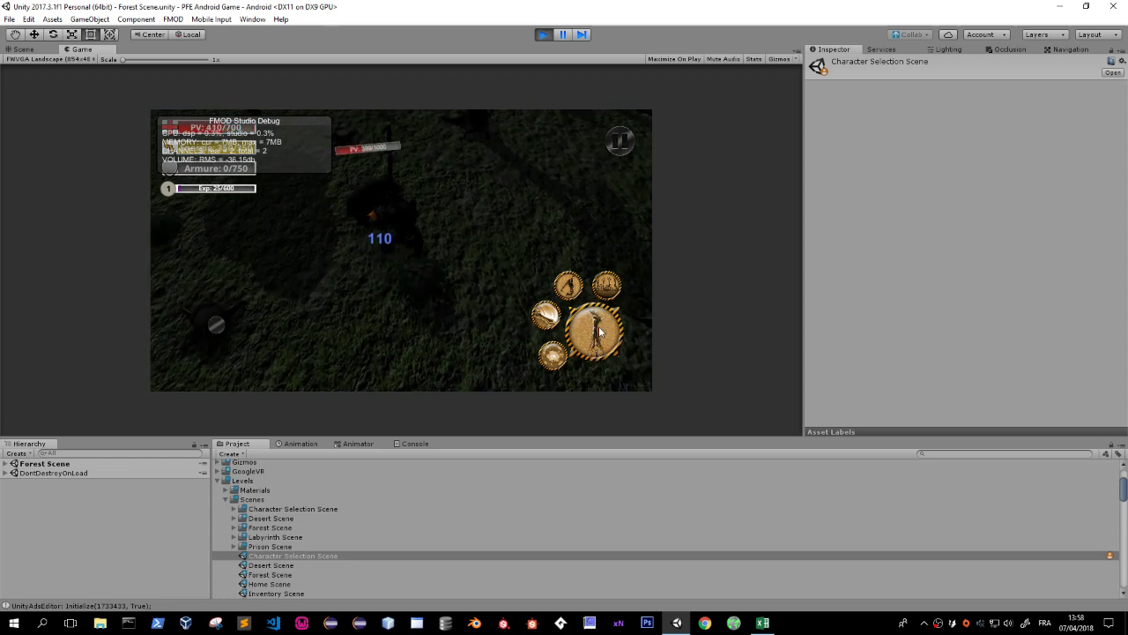
click(597, 331)
click(596, 332)
click(594, 332)
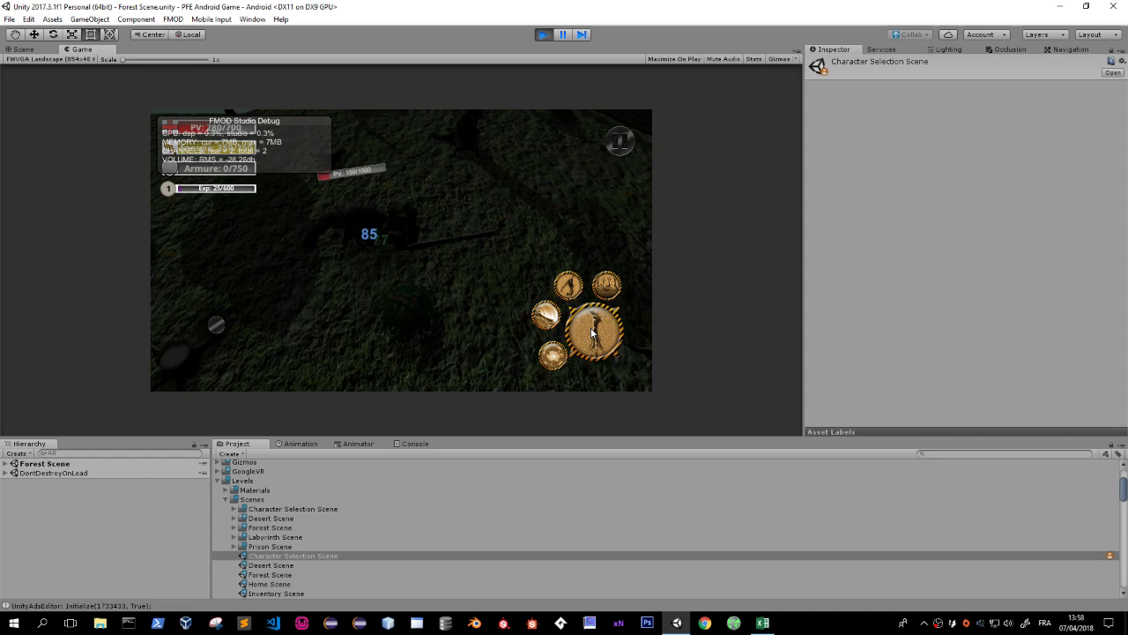
drag(257, 325, 286, 356)
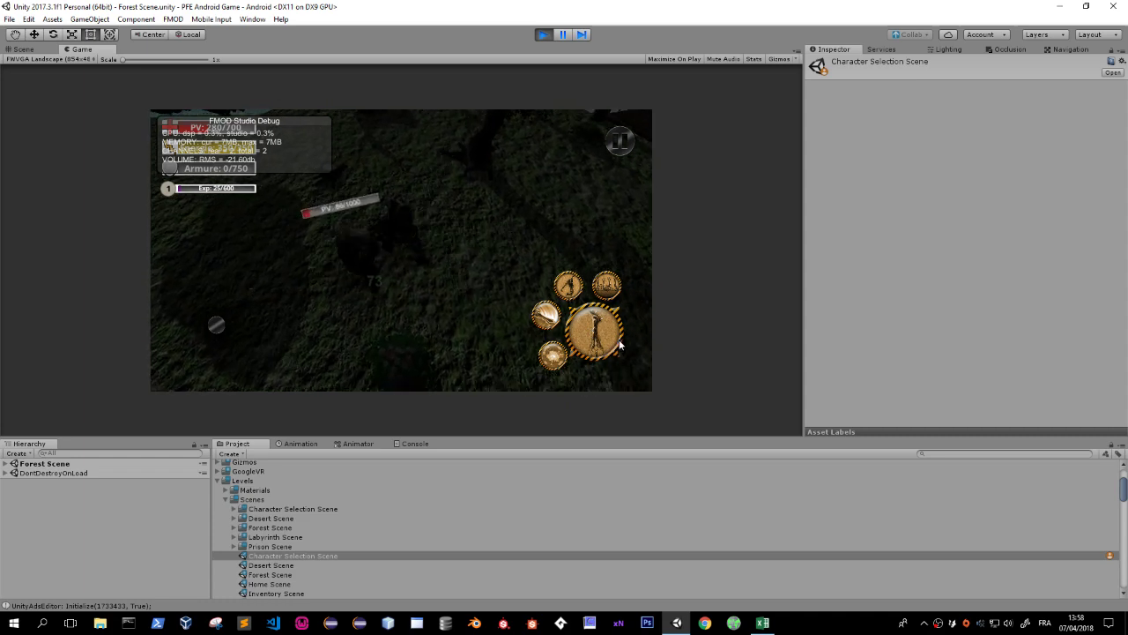
mouse_move(157, 344)
mouse_down()
mouse_move(460, 320)
mouse_move(410, 200)
mouse_move(327, 187)
mouse_up()
mouse_move(278, 184)
mouse_down()
mouse_move(225, 263)
mouse_move(329, 261)
mouse_move(308, 241)
mouse_up()
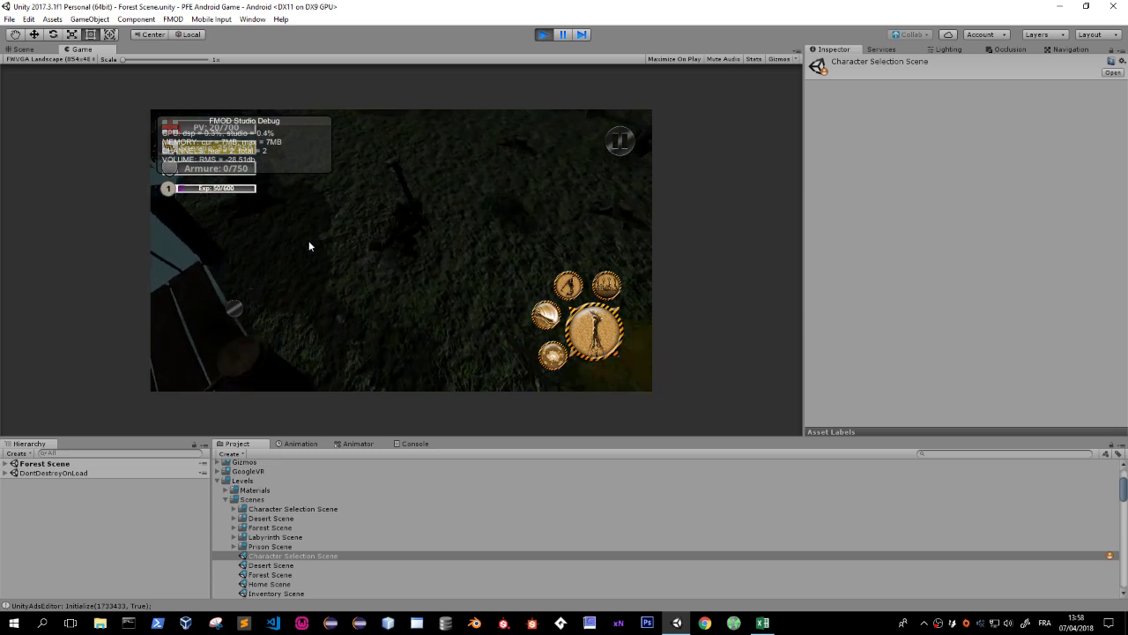
click(535, 316)
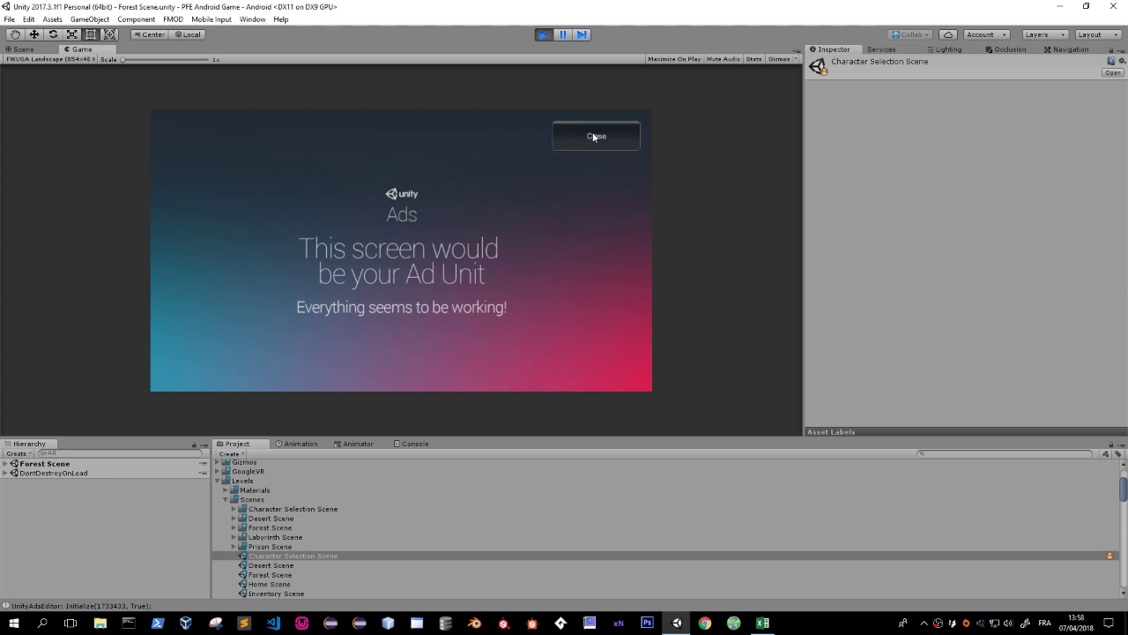
click(543, 34)
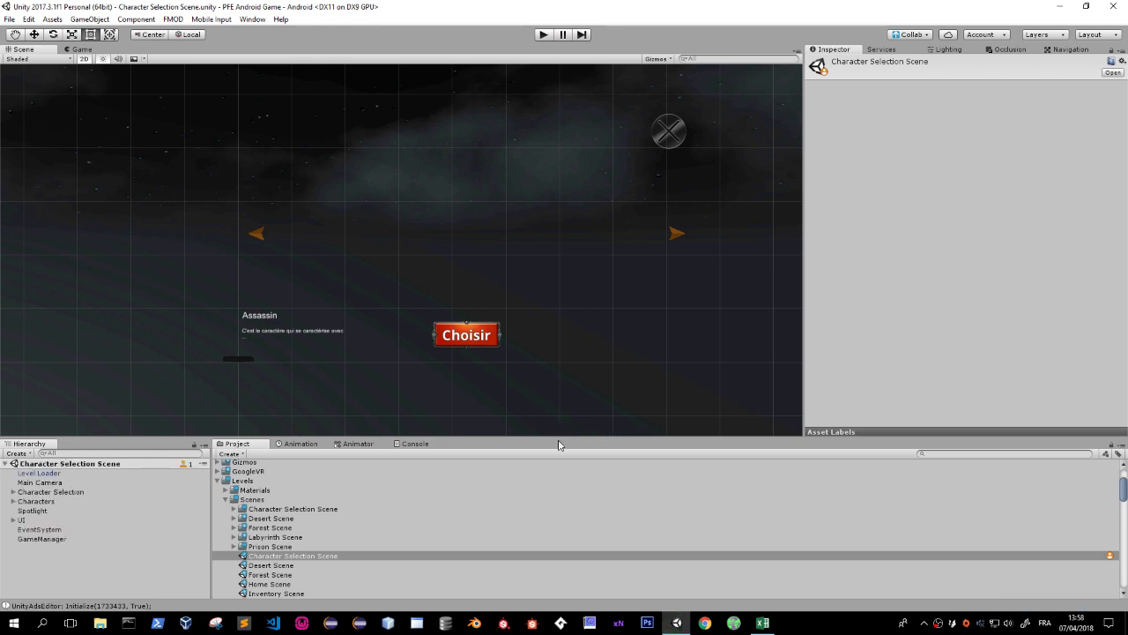
Search the Project assets for the Heavy prefab and select it.
click(961, 453)
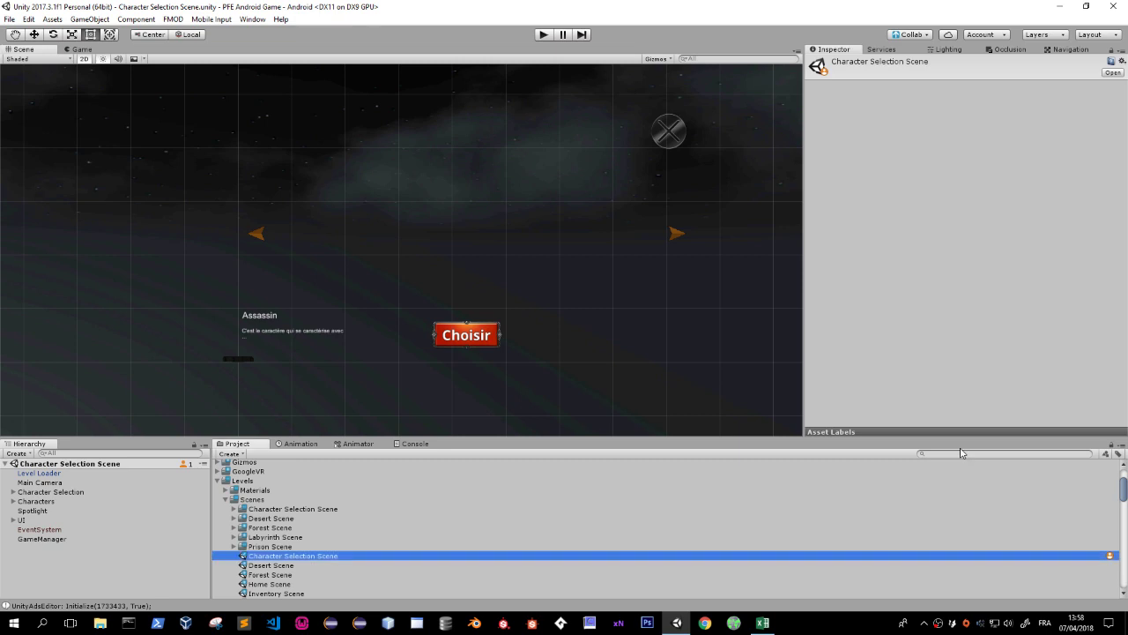
click(960, 453)
text(N)
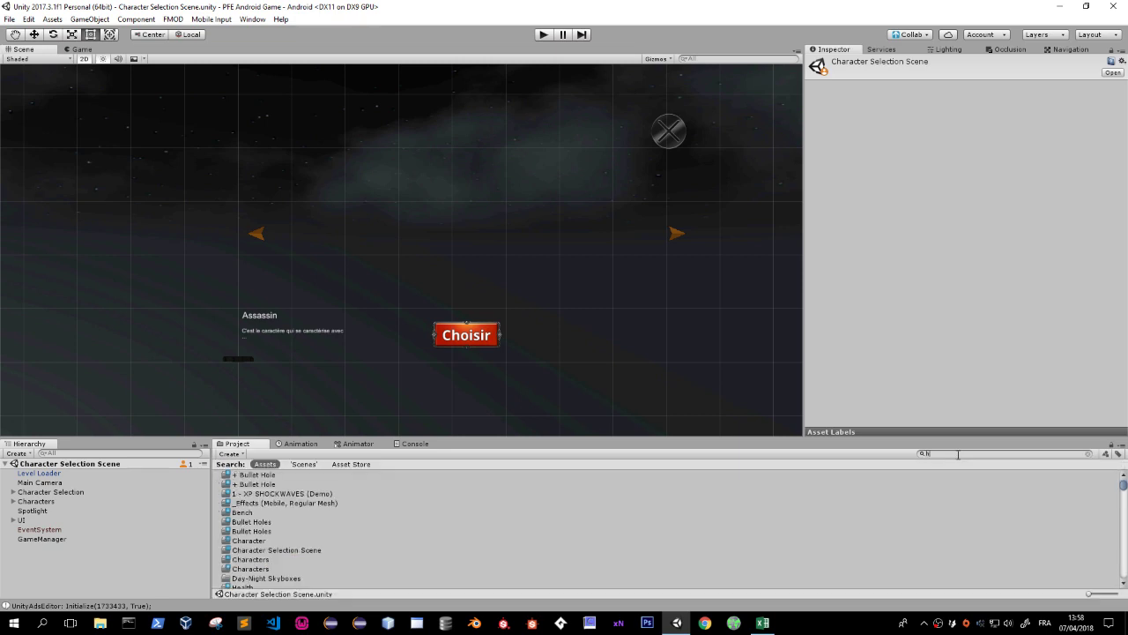
text(ea)
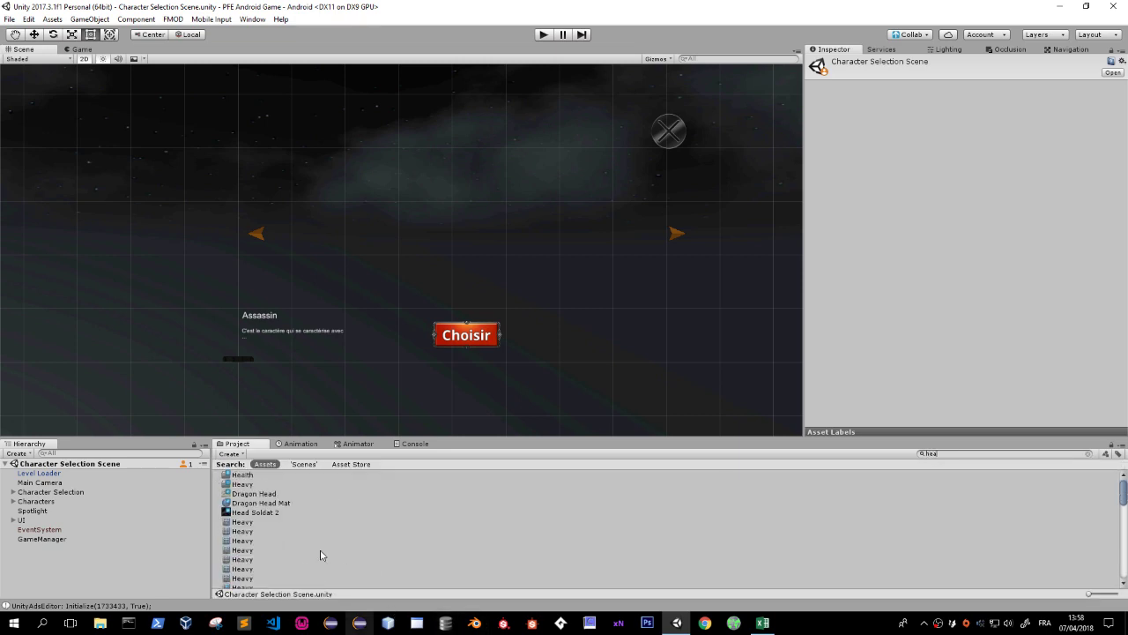
scroll(317, 551, down, 3)
click(241, 527)
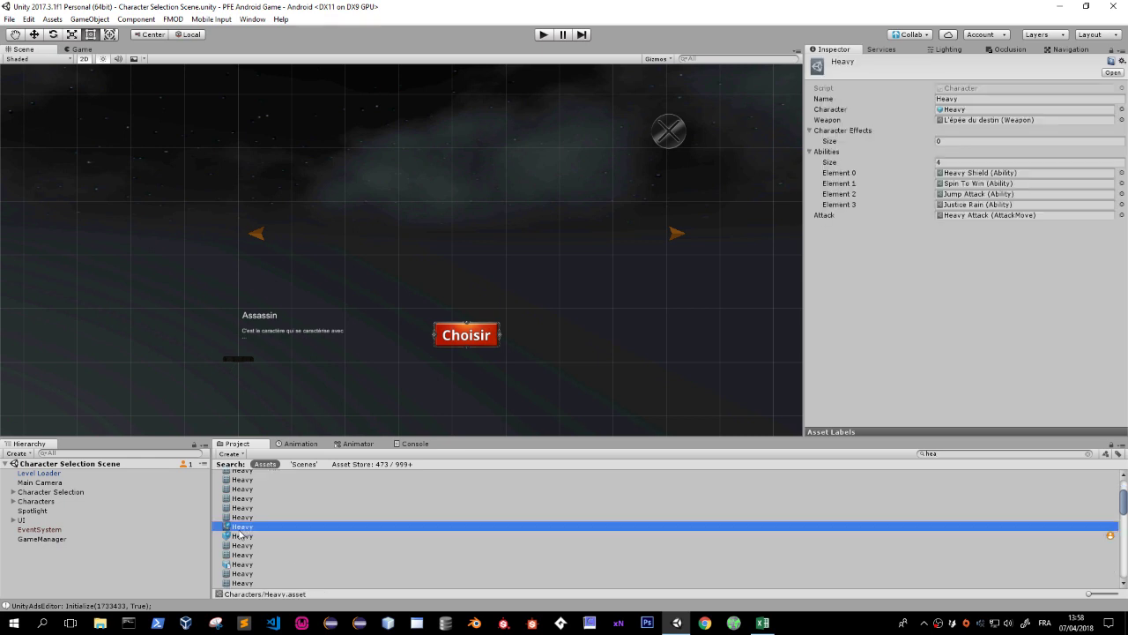
click(238, 535)
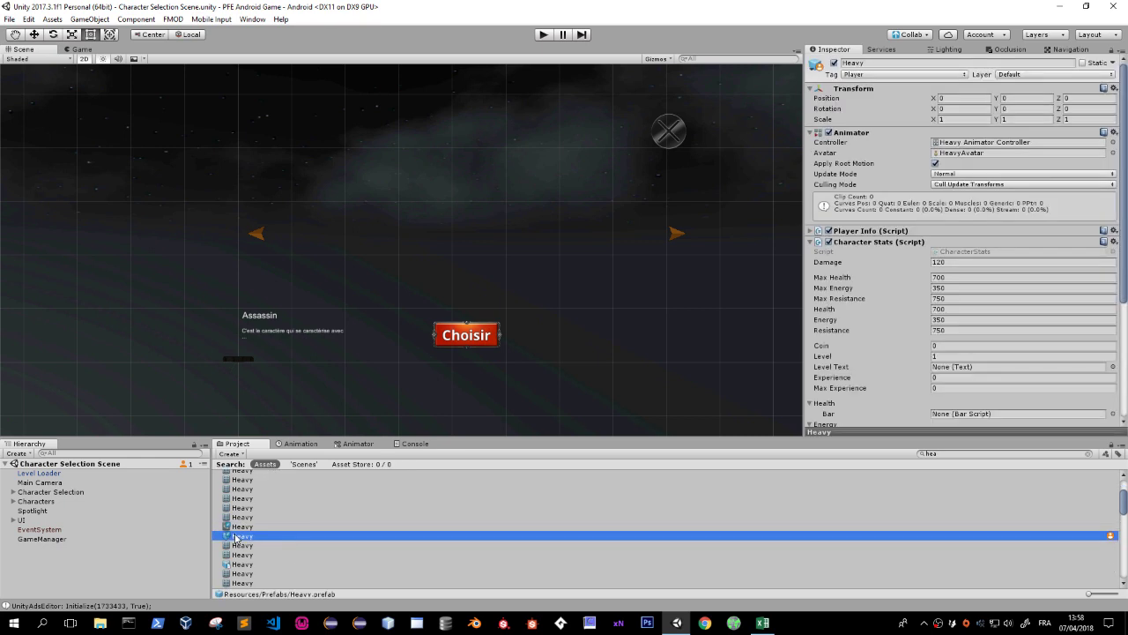
Set the Heavy prefab's Max Health and Health to 1500, Max Resistance and Resistance to 1000.
click(943, 276)
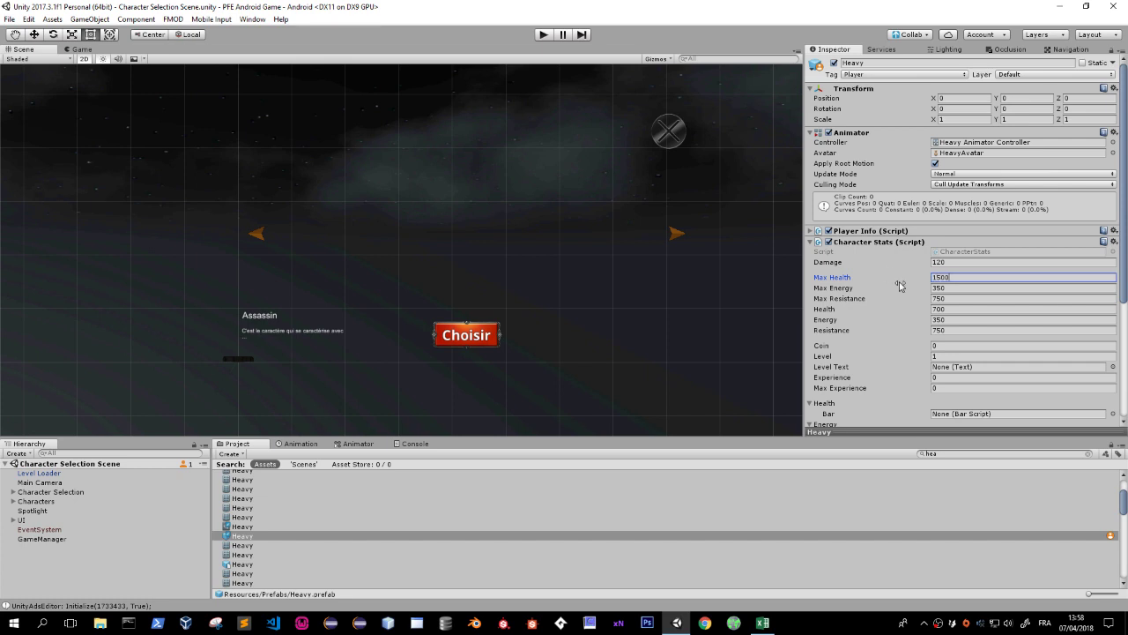
text(1500)
click(959, 309)
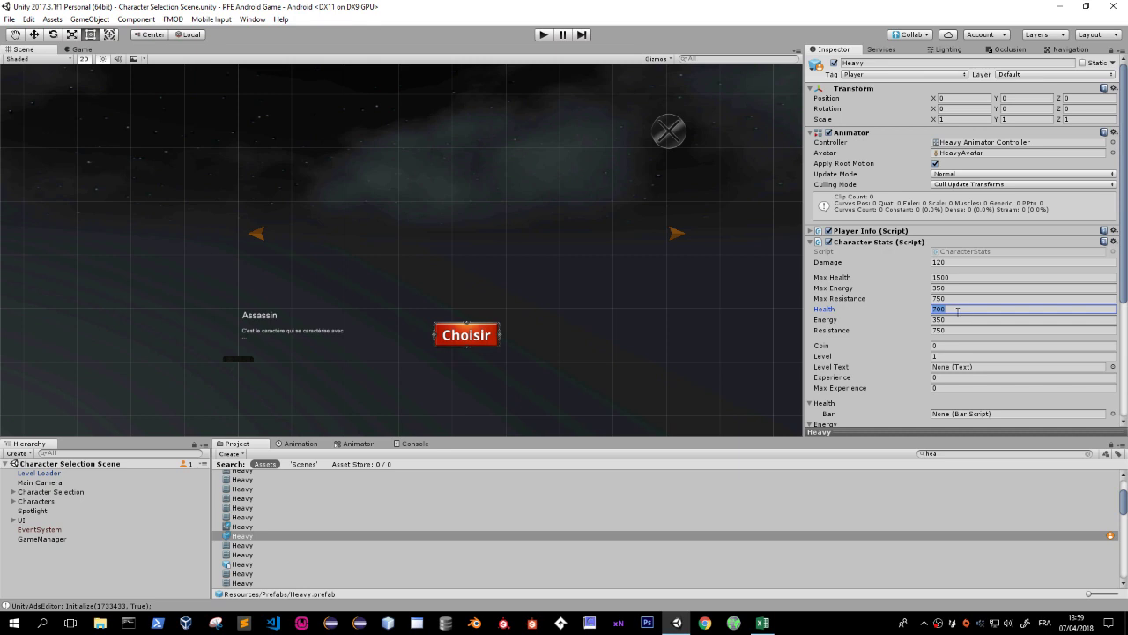
text(1500)
click(954, 299)
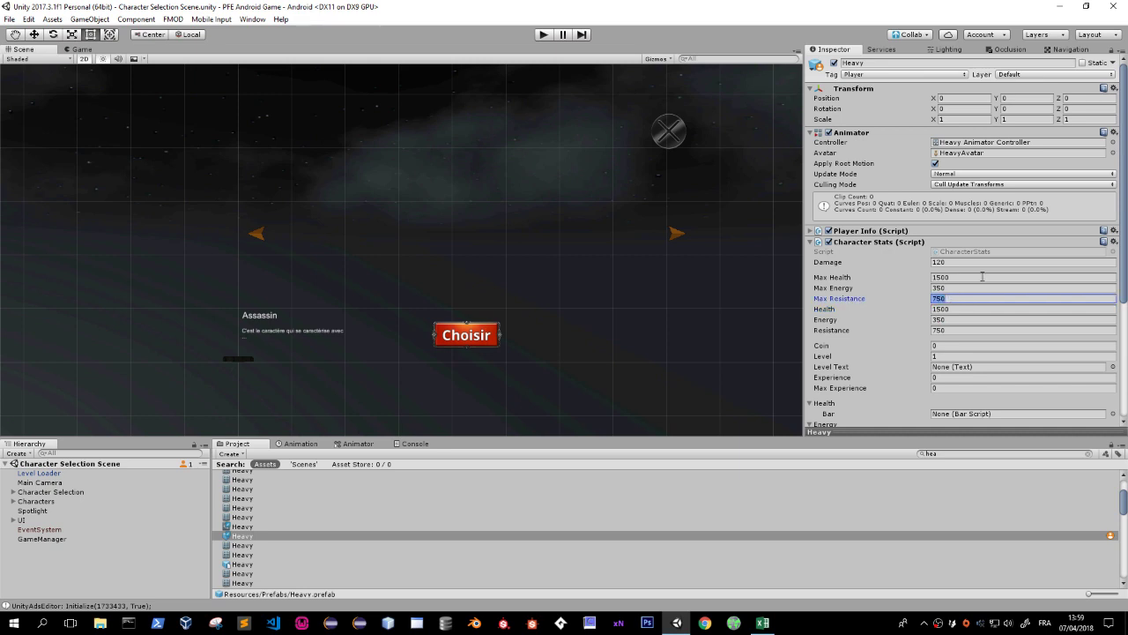
text(1000)
click(943, 330)
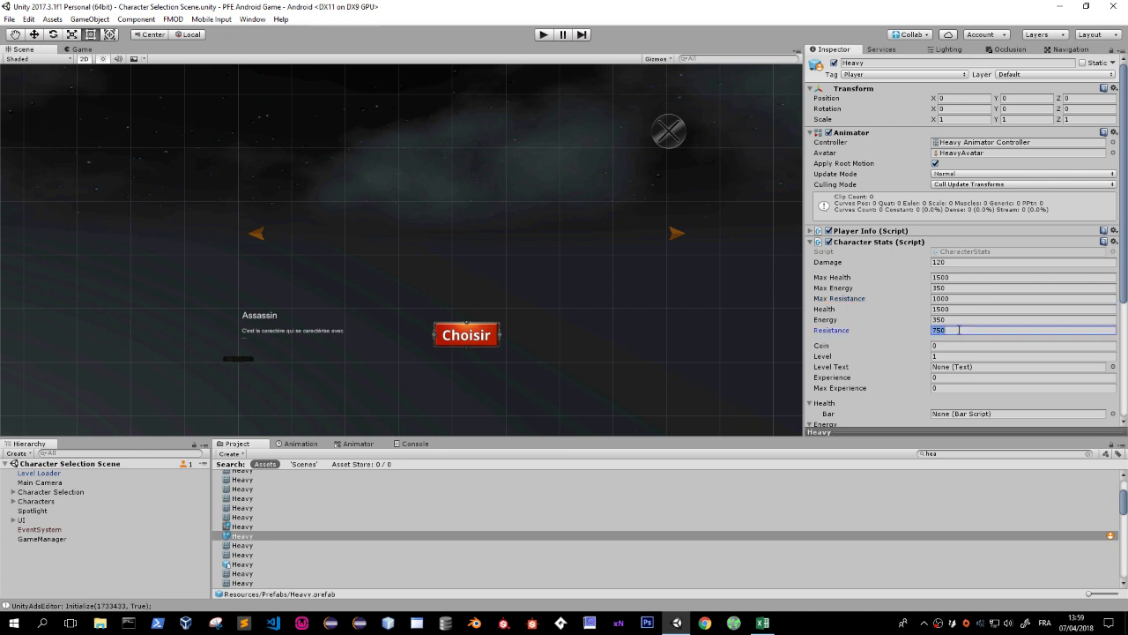
text(1000)
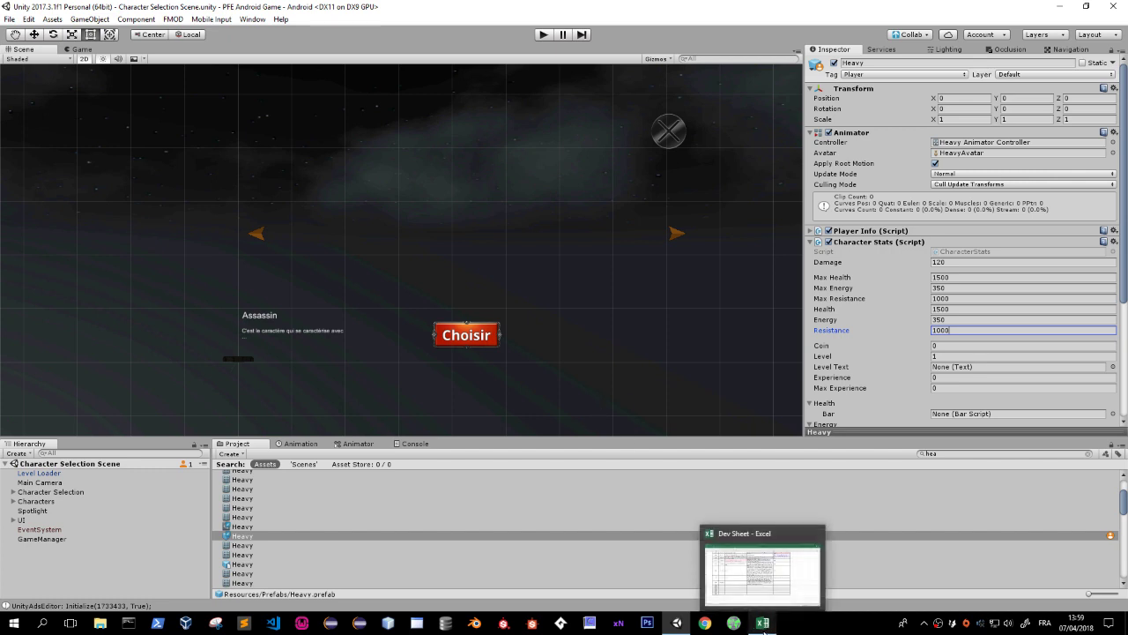
Check the Dev Sheet, minimize it, and clear the Project search back to Prefabs.
click(768, 604)
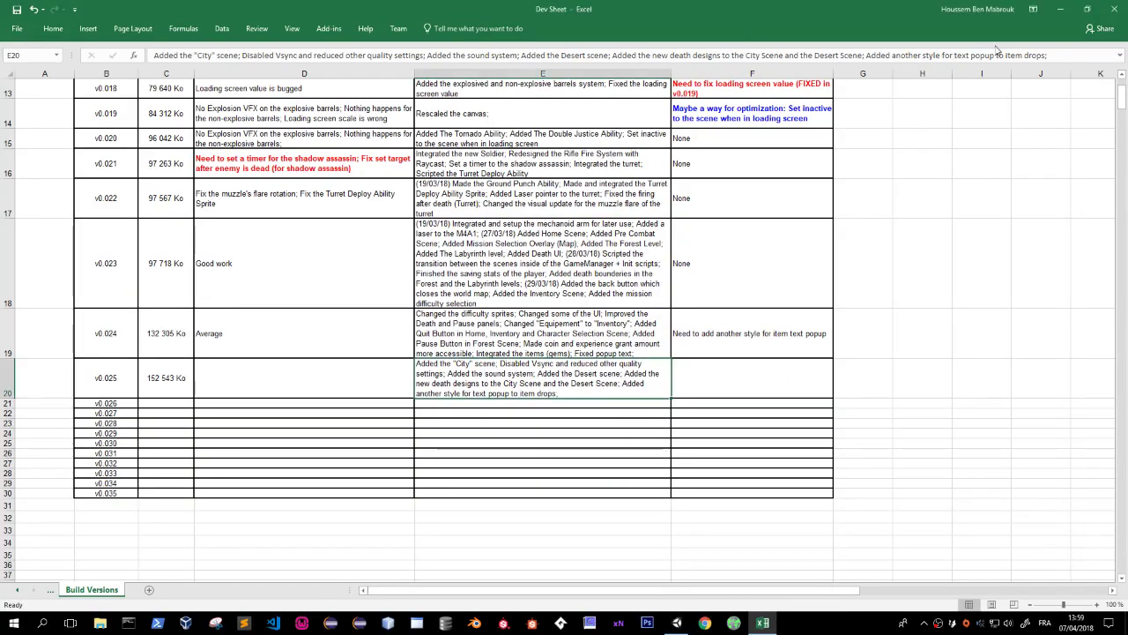
click(1059, 9)
drag(517, 219, 501, 196)
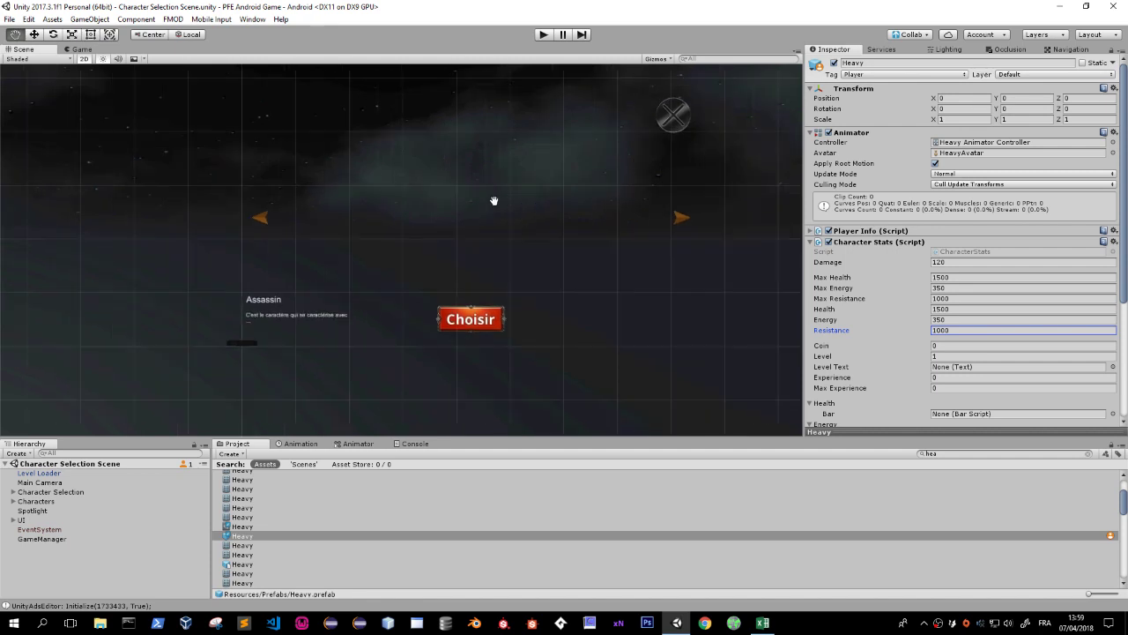
click(1088, 454)
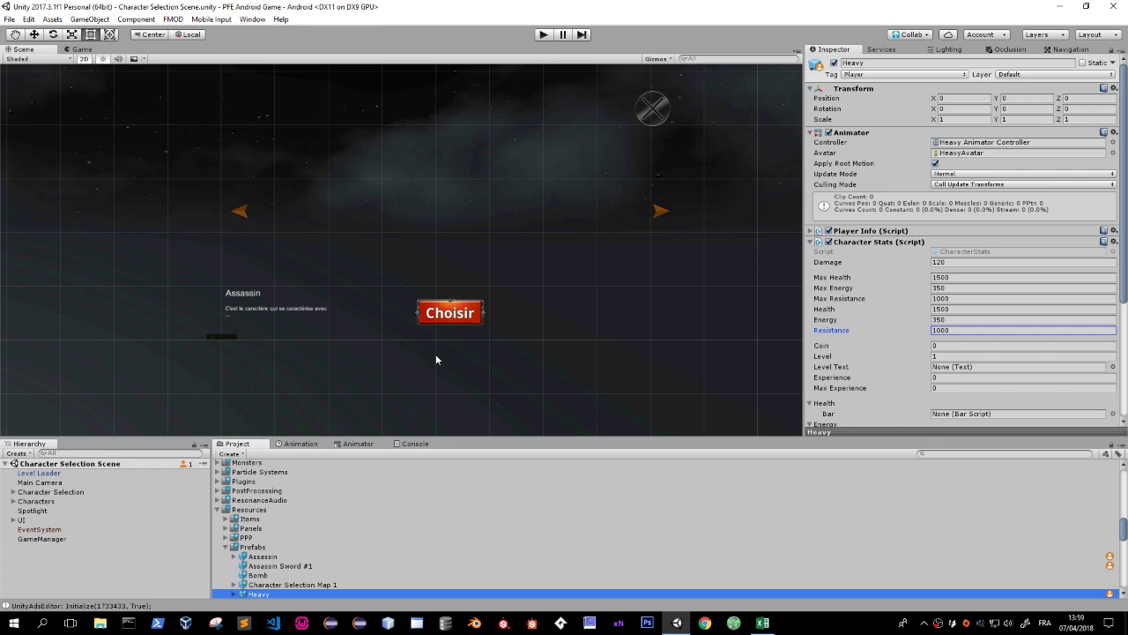
Minimize Unity and switch OBS to the AFK scene.
drag(435, 354, 445, 330)
scroll(269, 536, down, 3)
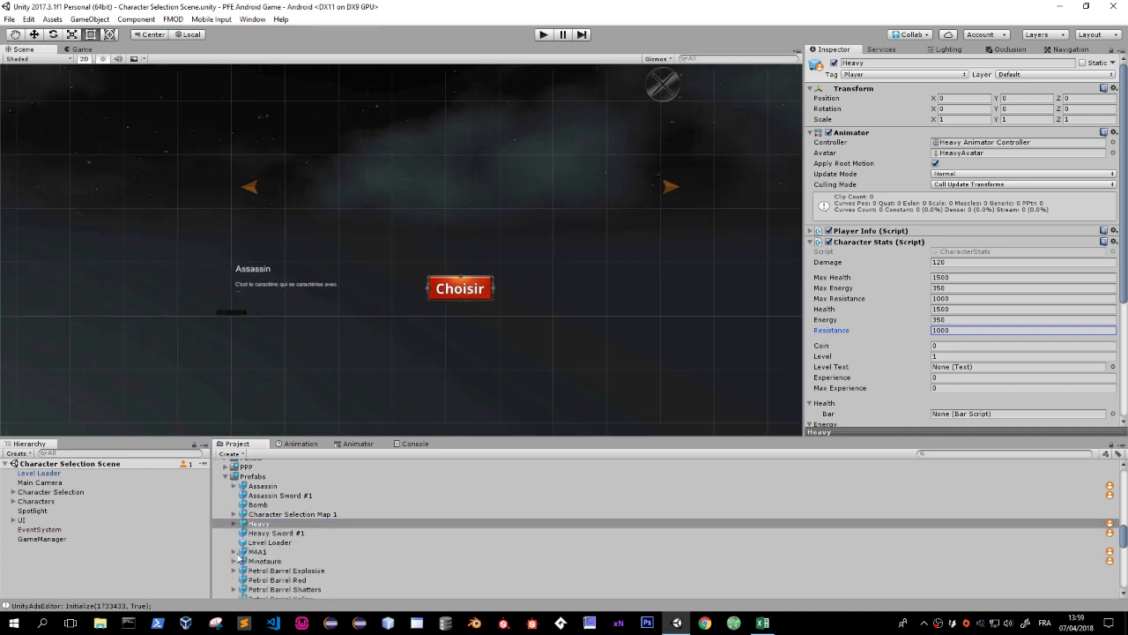
scroll(268, 535, down, 2)
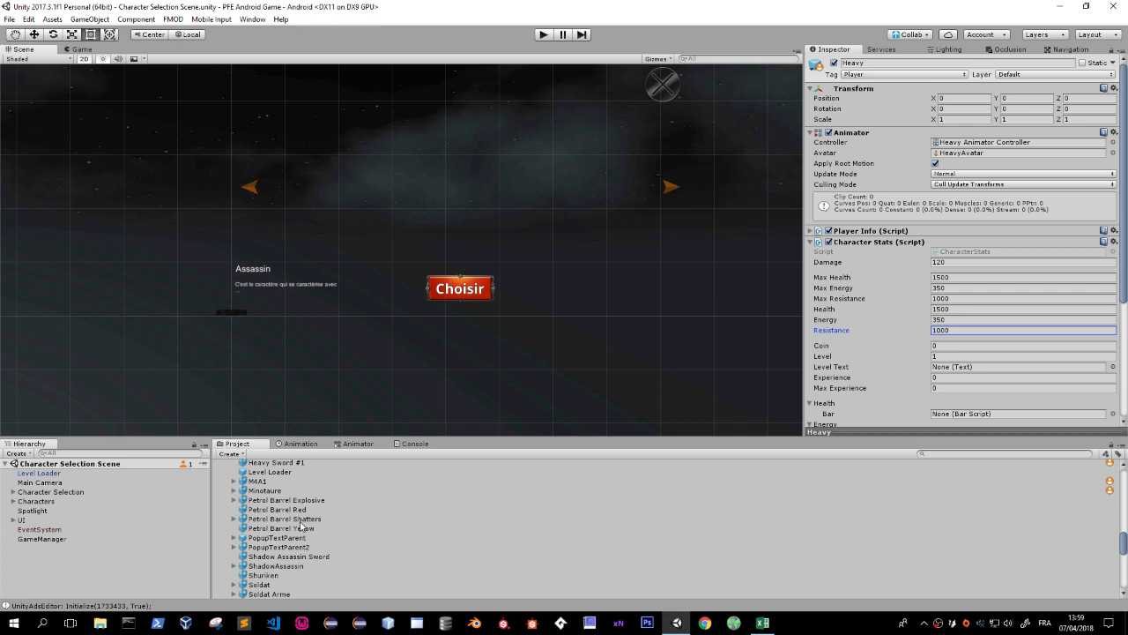
click(675, 626)
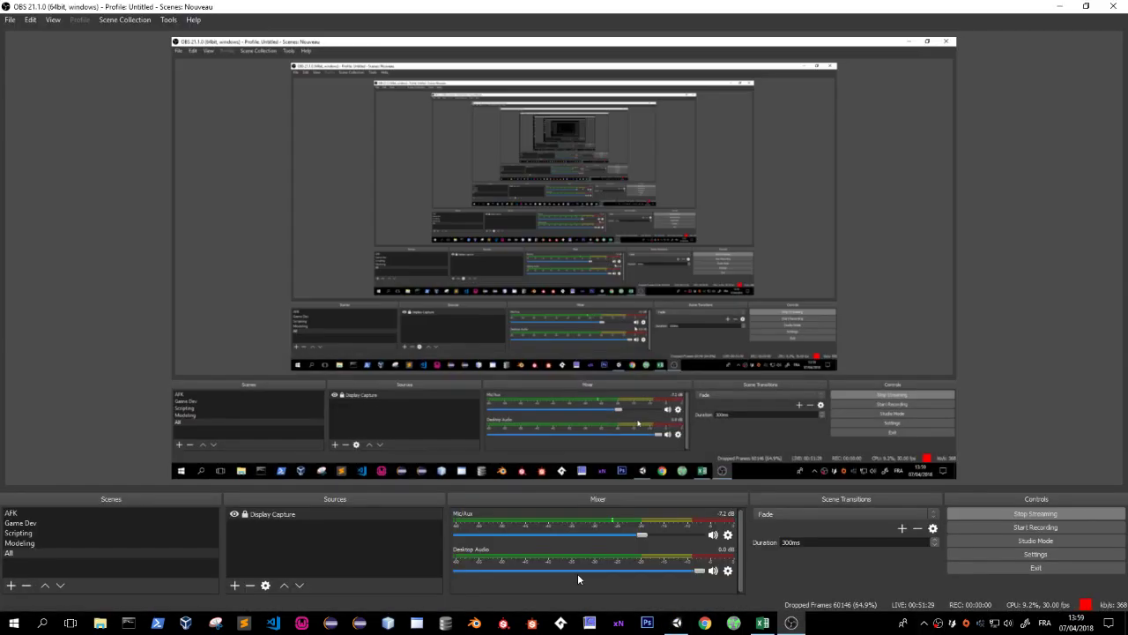
click(48, 512)
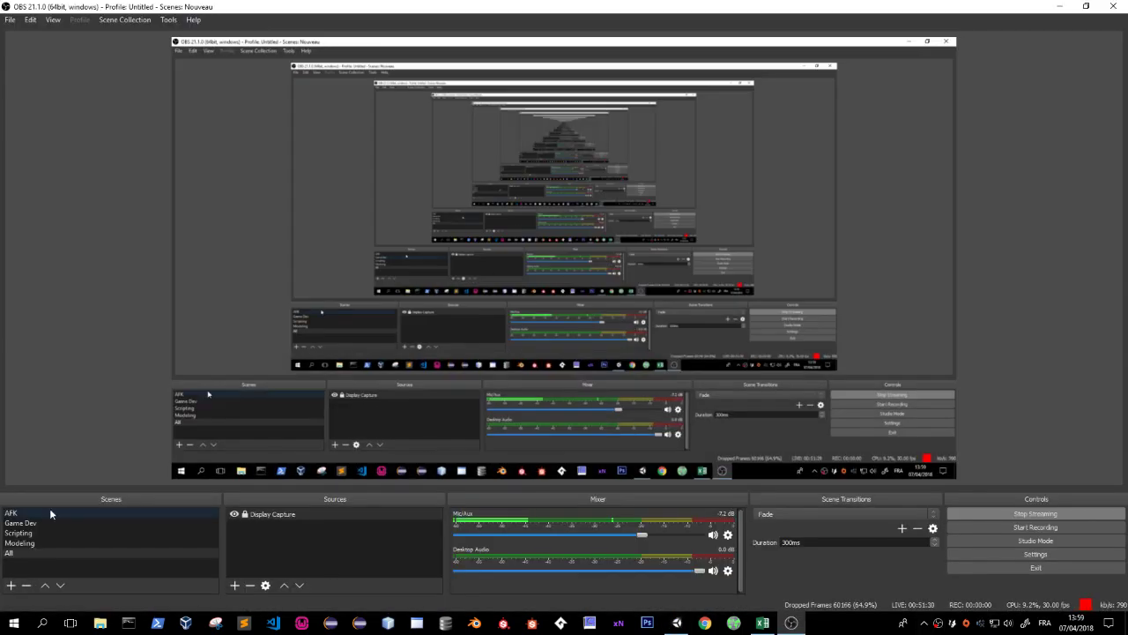